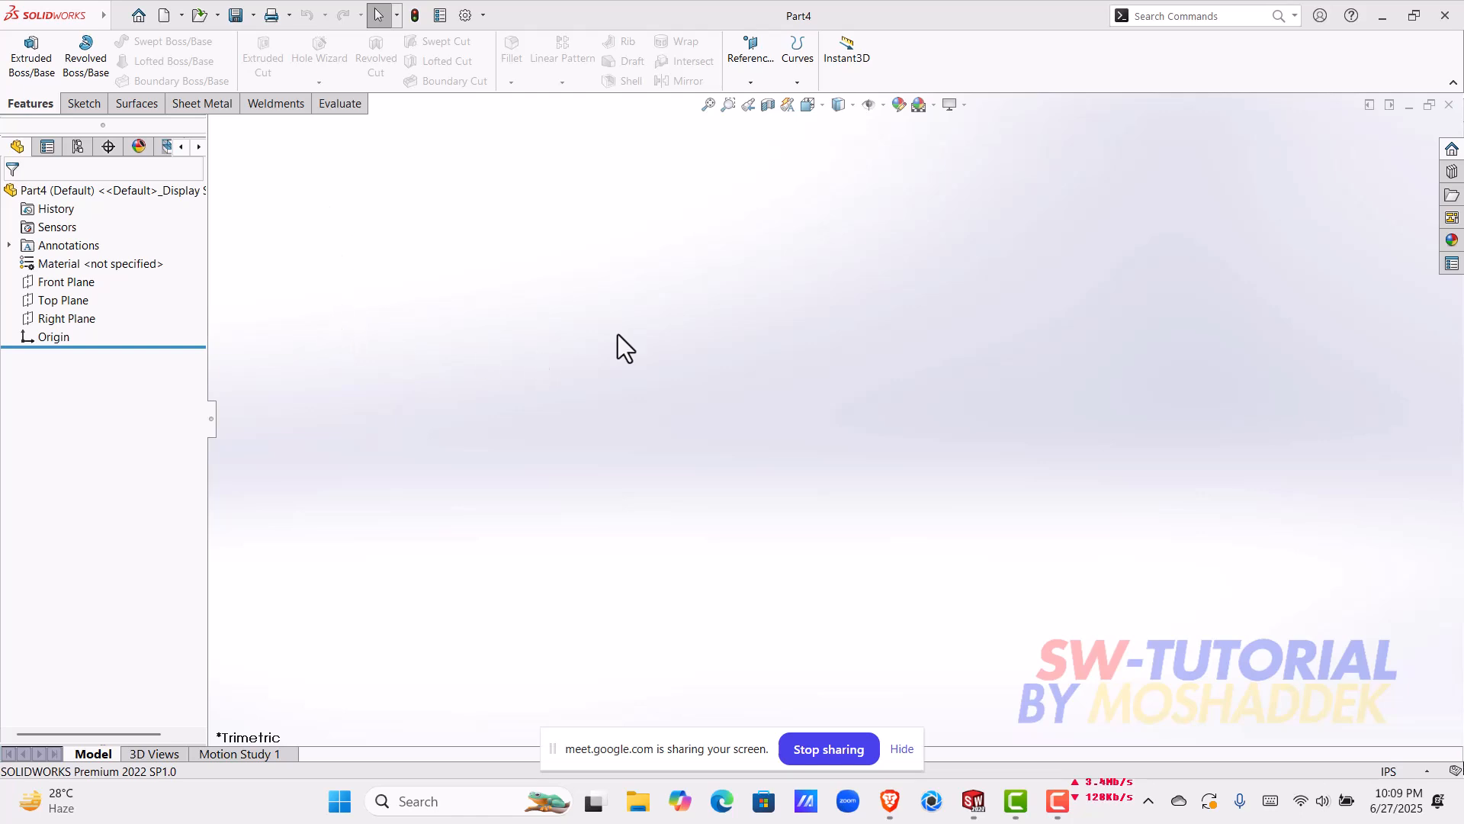
Step: Start a new sketch on the Front Plane
{"action": "left_click", "coordinate": [70, 282]}
{"action": "left_click", "coordinate": [77, 262]}
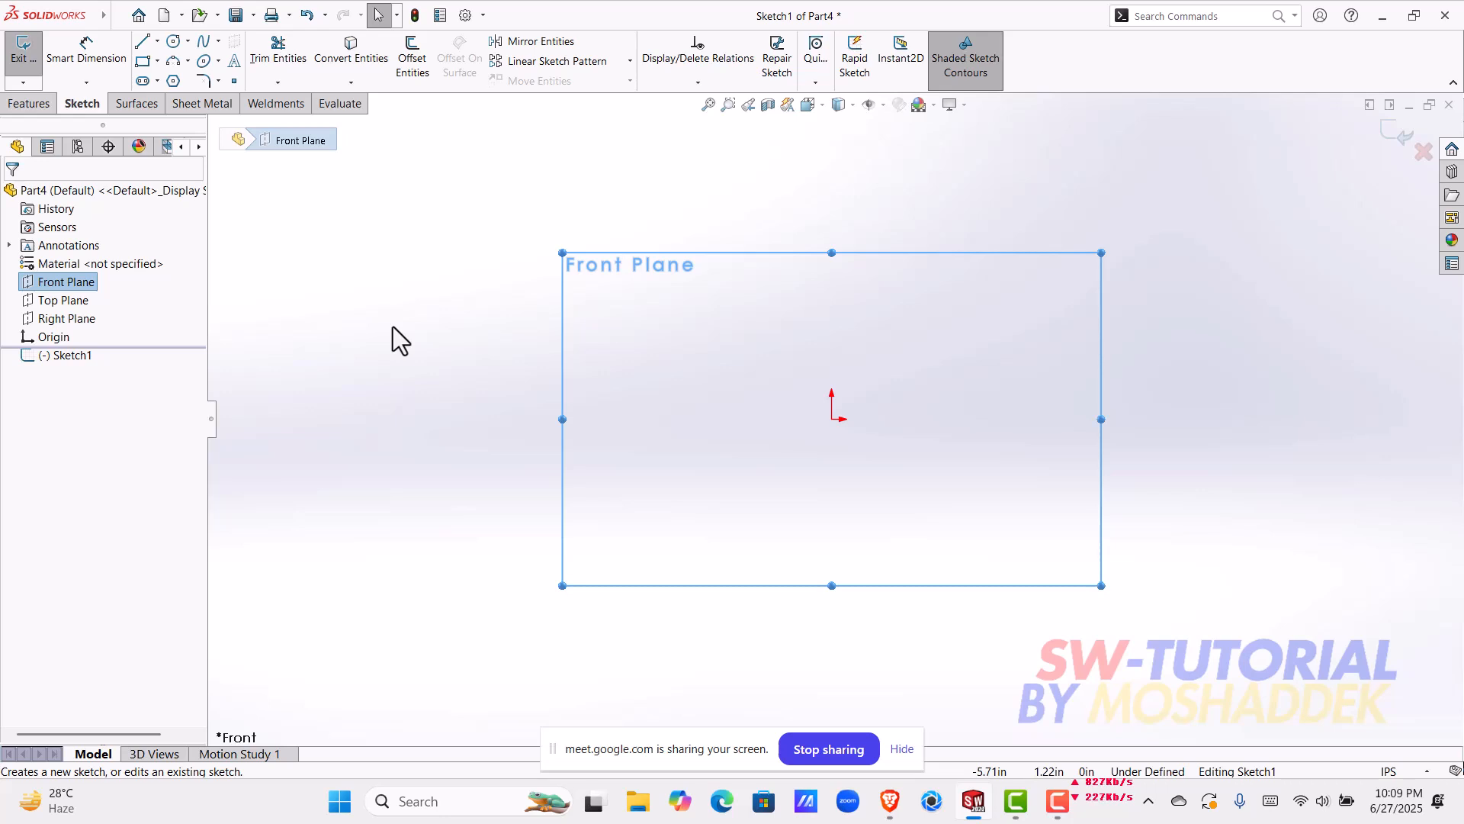
Step: Find and launch the Keyviz app so that keystrokes are displayed on screen, and test it over the sketch
{"action": "left_click", "coordinate": [1152, 801]}
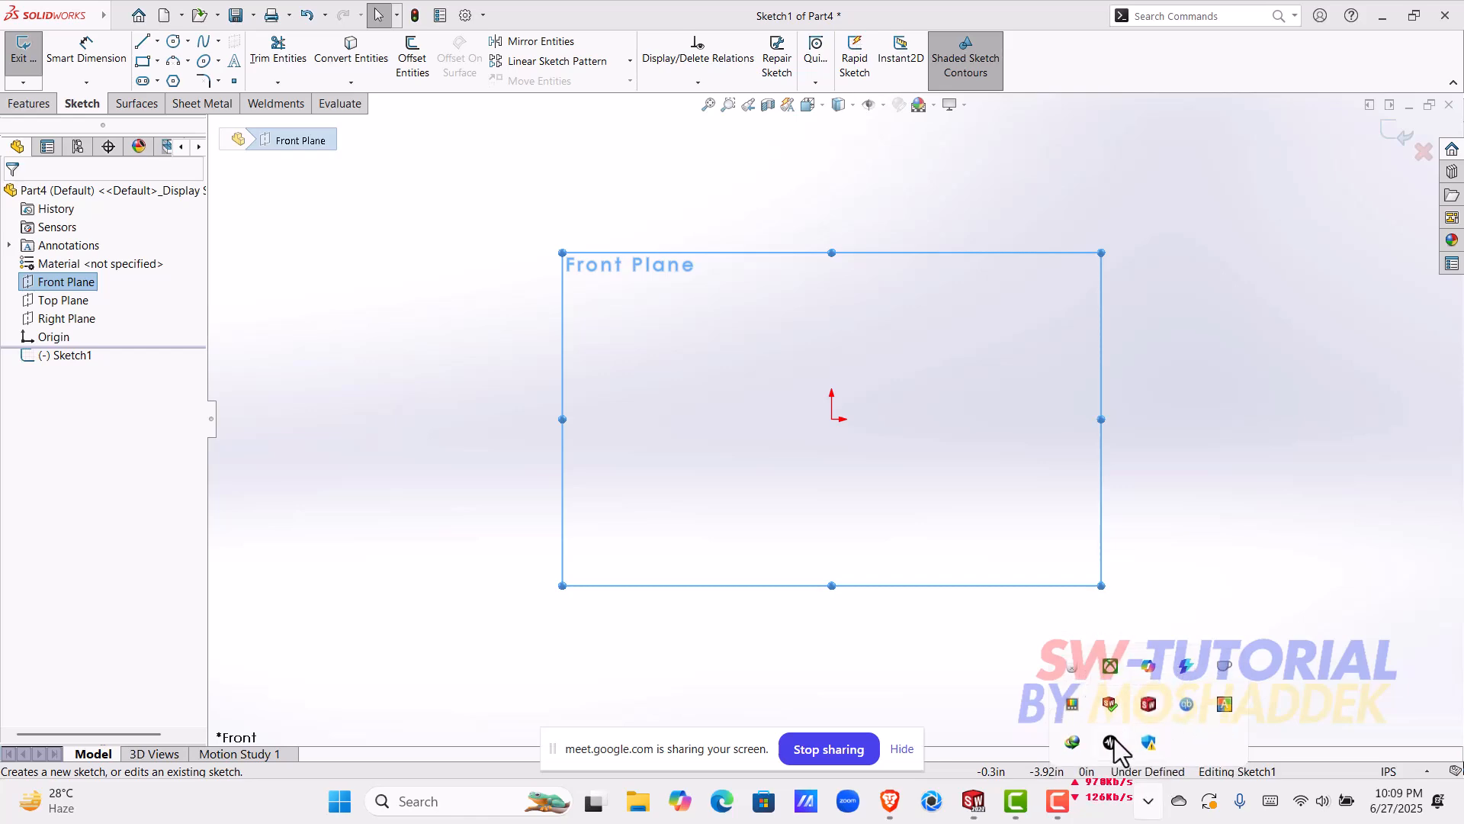
{"action": "mouse_move", "coordinate": [1115, 750]}
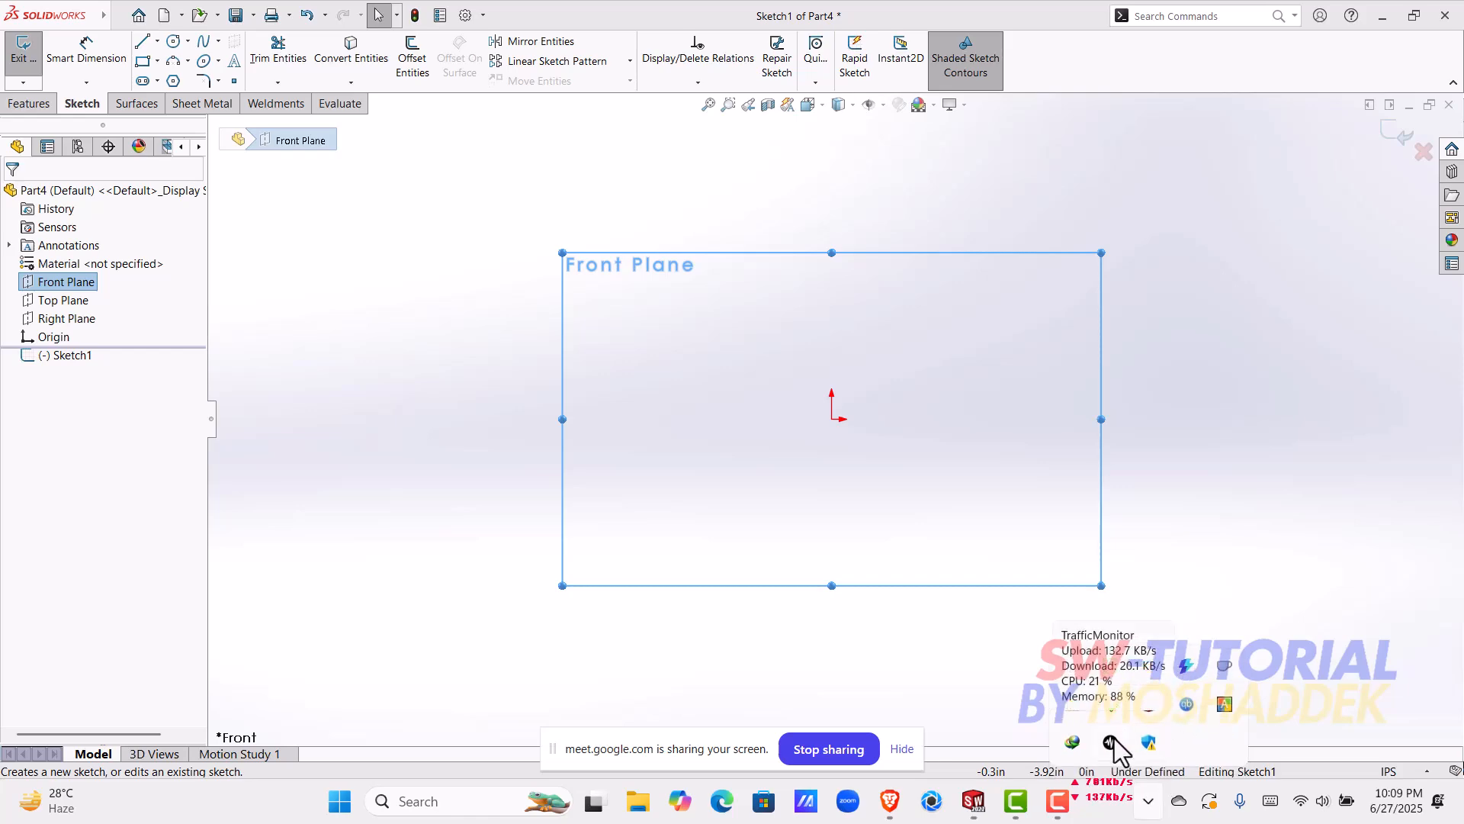
{"action": "key", "text": "super"}
{"action": "type", "text": "keyviz"}
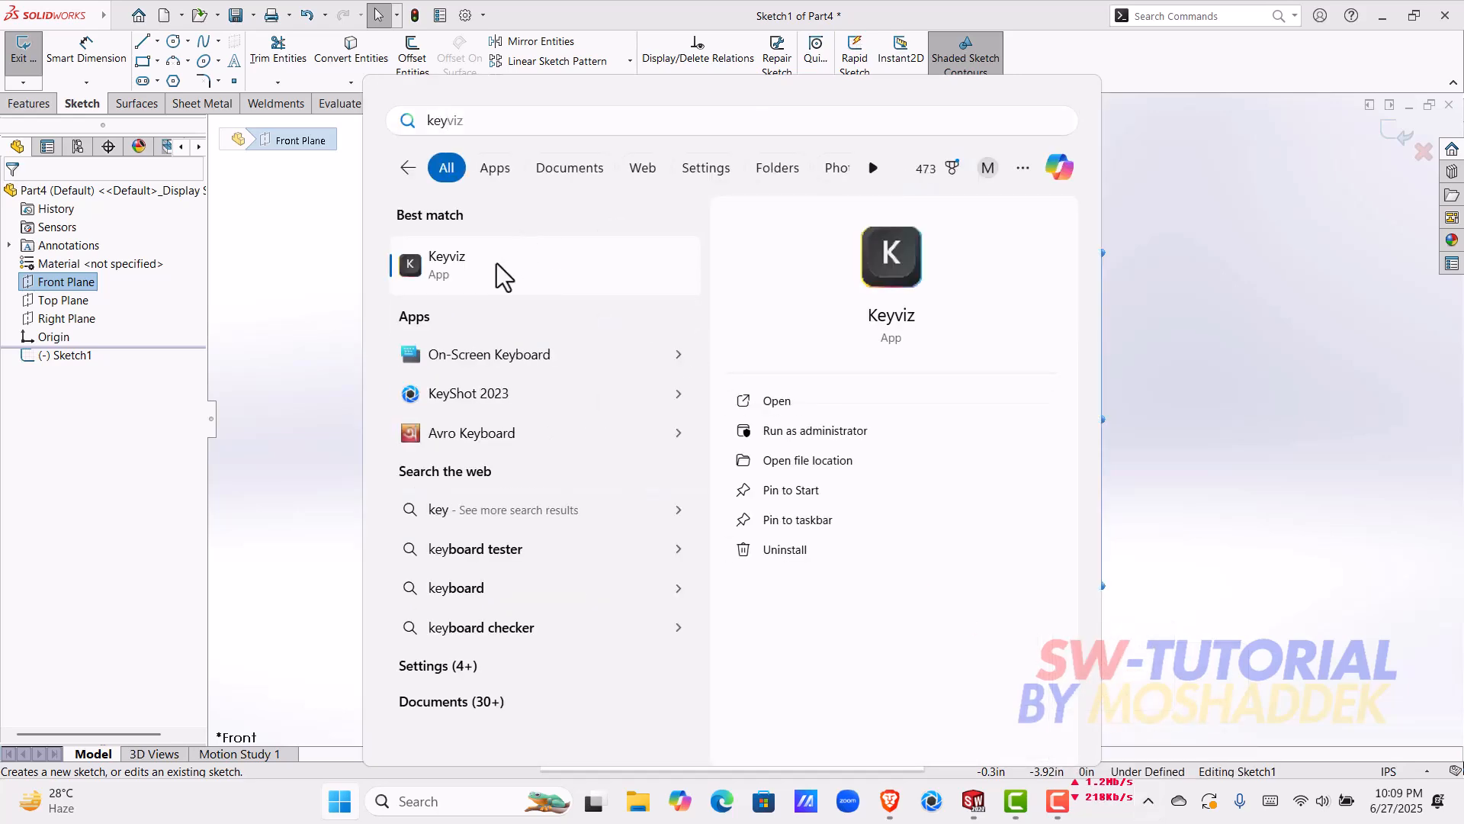
{"action": "left_click", "coordinate": [497, 263]}
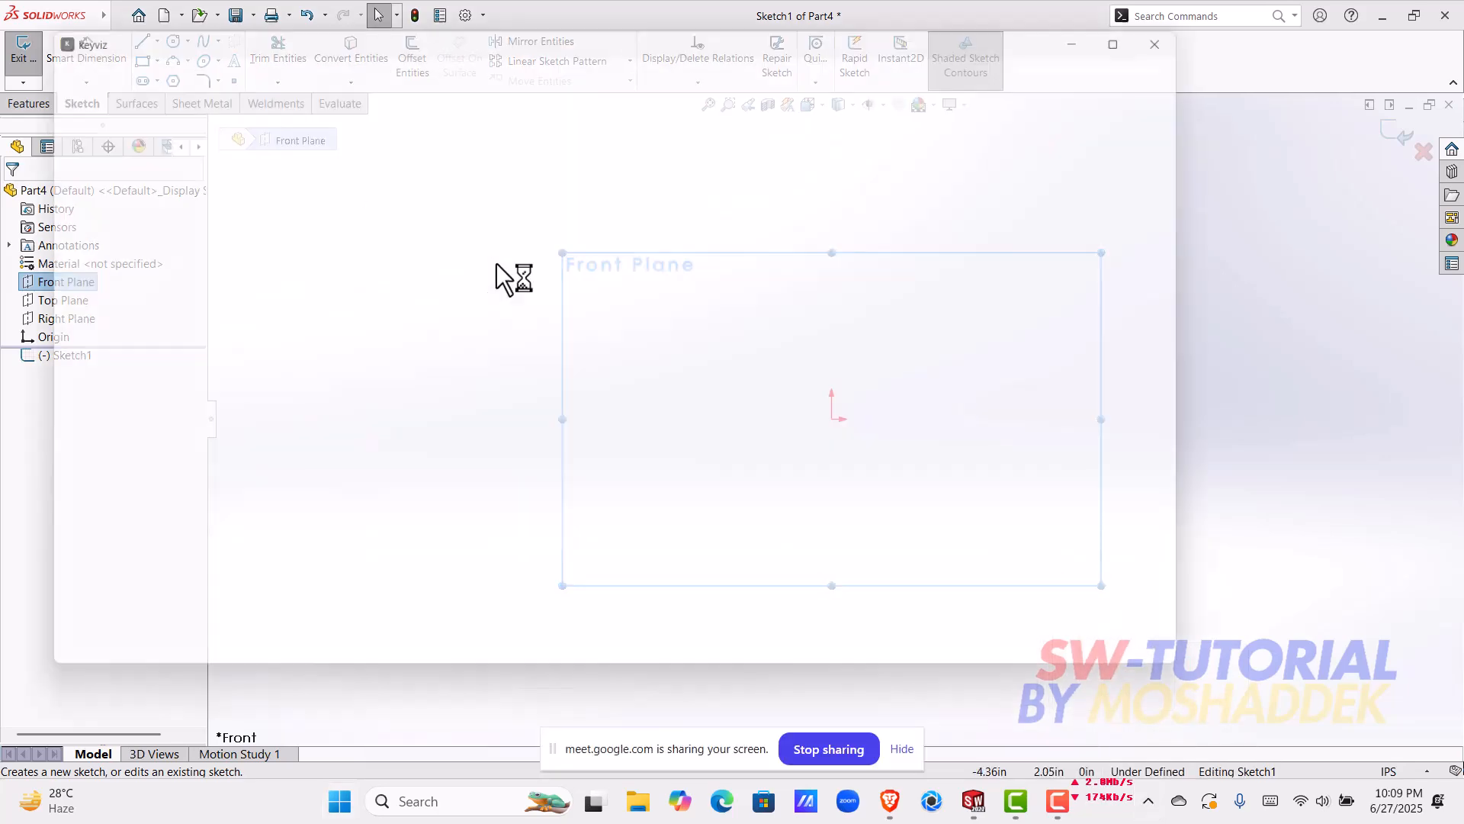
{"action": "key", "text": "space"}
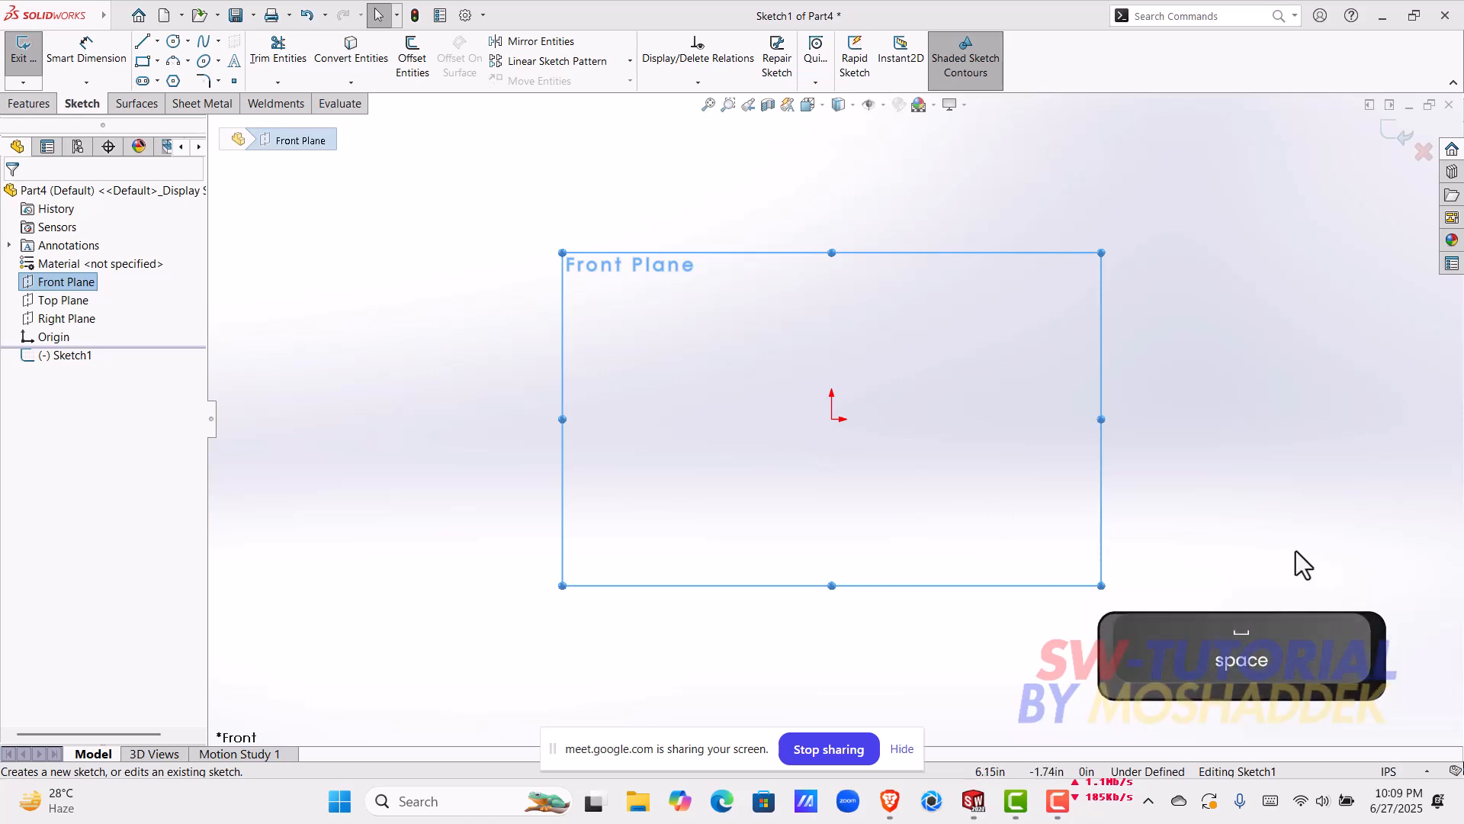
Step: Sketch a corner rectangle up and left of the origin, with its upper-left corner at about (-2.41, 1.26) in
{"action": "key", "text": "Escape"}
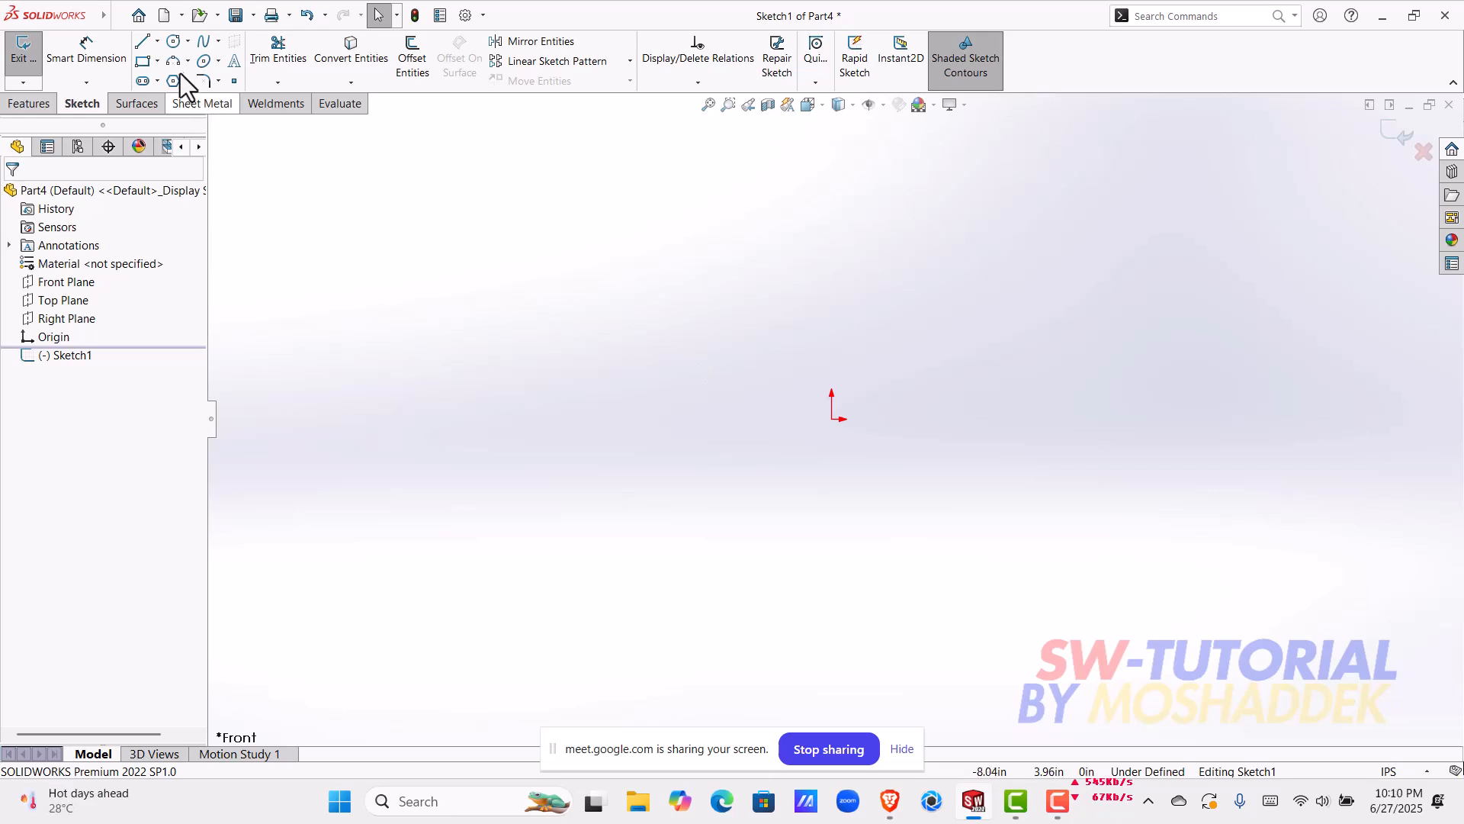
{"action": "left_click", "coordinate": [143, 61]}
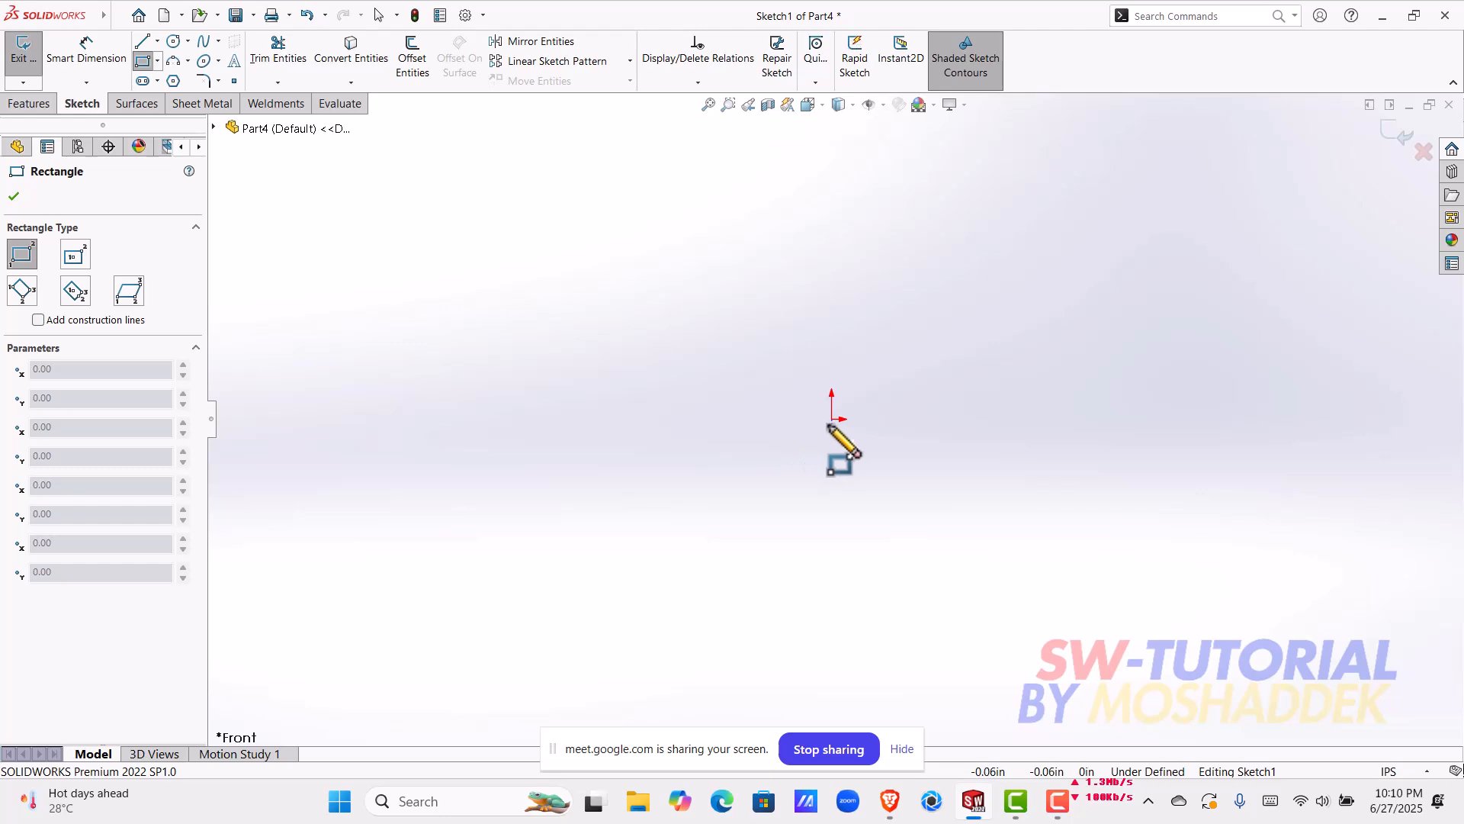
{"action": "left_click", "coordinate": [647, 322]}
{"action": "left_click", "coordinate": [732, 385]}
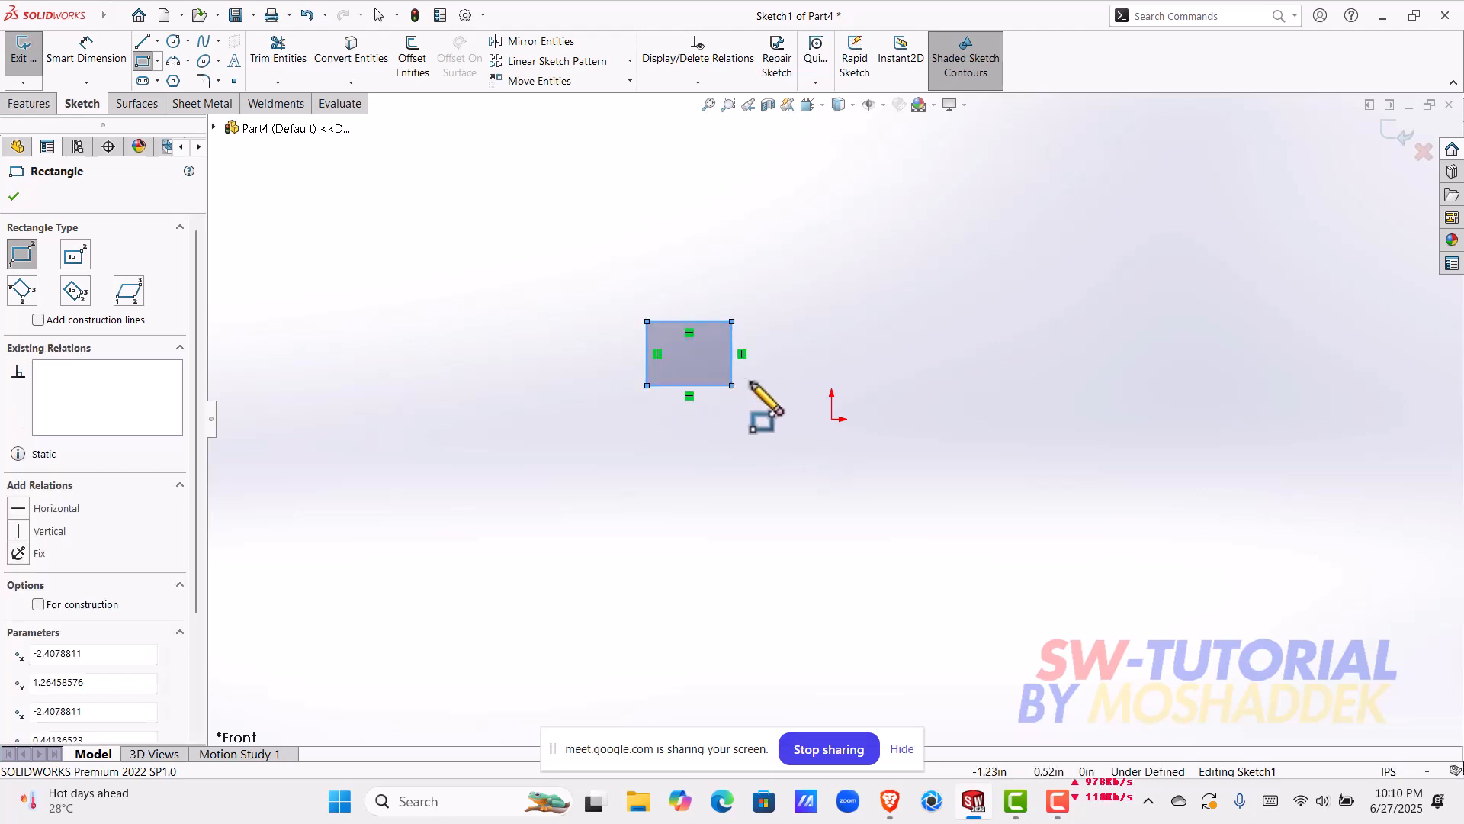
{"action": "key", "text": "Escape"}
Step: Draw a horizontal centerline about 1.95 in long from the origin toward positive X
{"action": "left_click", "coordinate": [161, 52]}
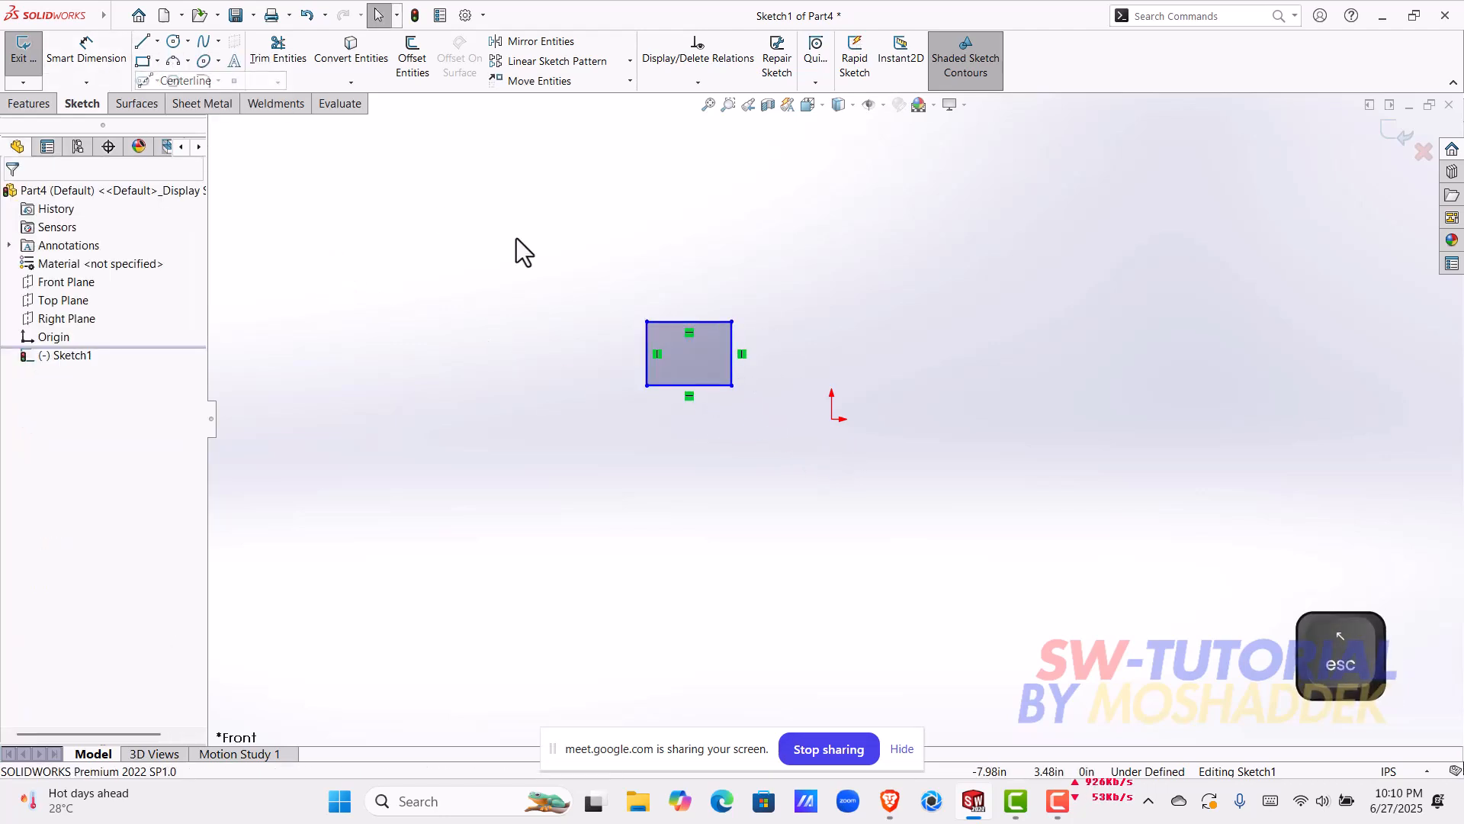
{"action": "left_click", "coordinate": [831, 418]}
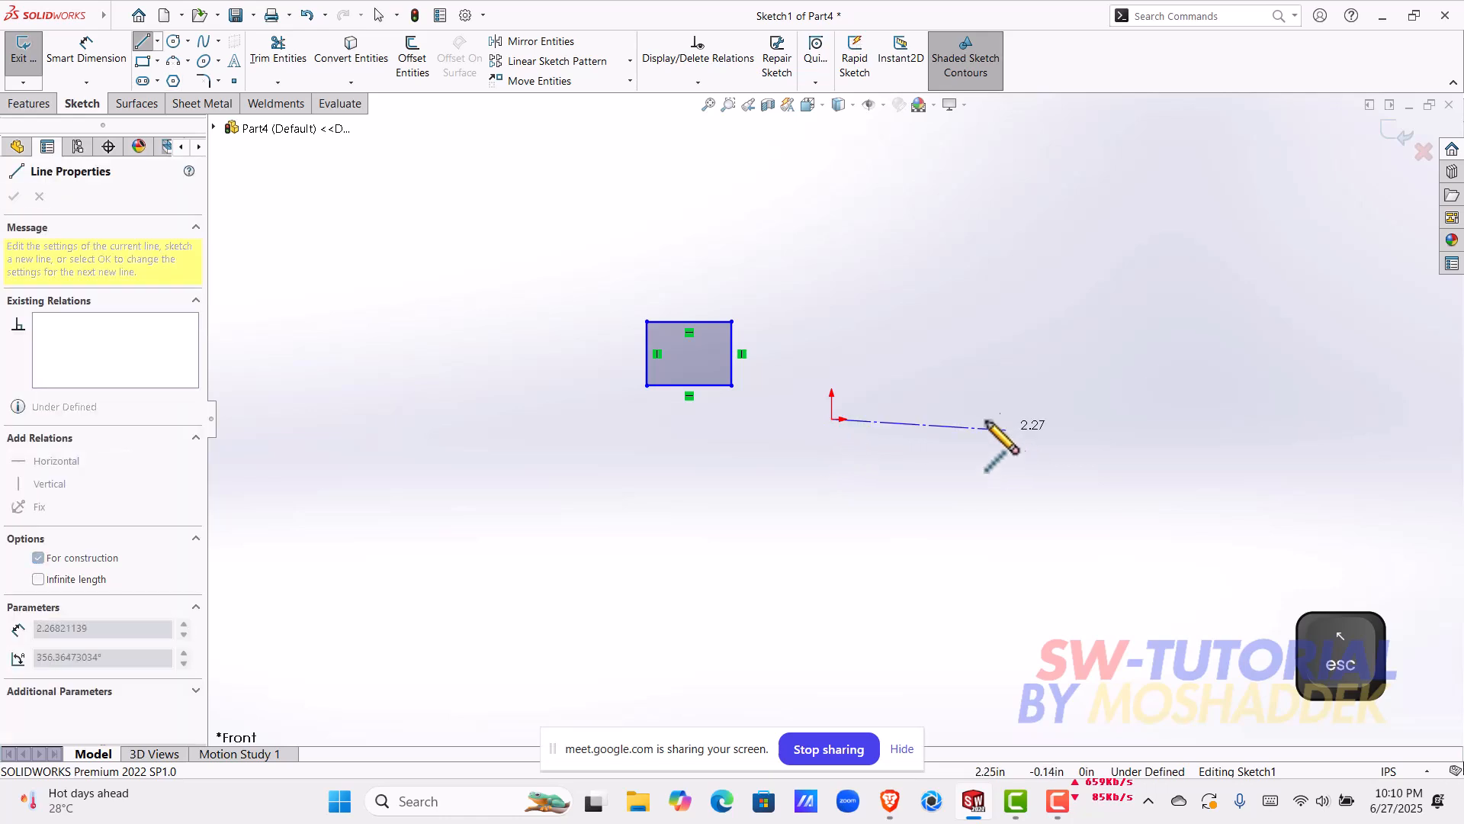
{"action": "double_click", "coordinate": [981, 419]}
{"action": "key", "text": "Escape"}
Step: Examine the rectangular profile and the centerline from a tilted view
{"action": "left_click_drag", "start_coordinate": [701, 370], "coordinate": [907, 269]}
{"action": "left_click", "coordinate": [1067, 353]}
{"action": "mouse_move", "coordinate": [987, 337]}
{"action": "middle_mouse_down"}
{"action": "mouse_move", "coordinate": [968, 376]}
{"action": "mouse_move", "coordinate": [905, 421]}
{"action": "mouse_move", "coordinate": [948, 435]}
{"action": "mouse_move", "coordinate": [866, 432]}
{"action": "middle_mouse_up"}
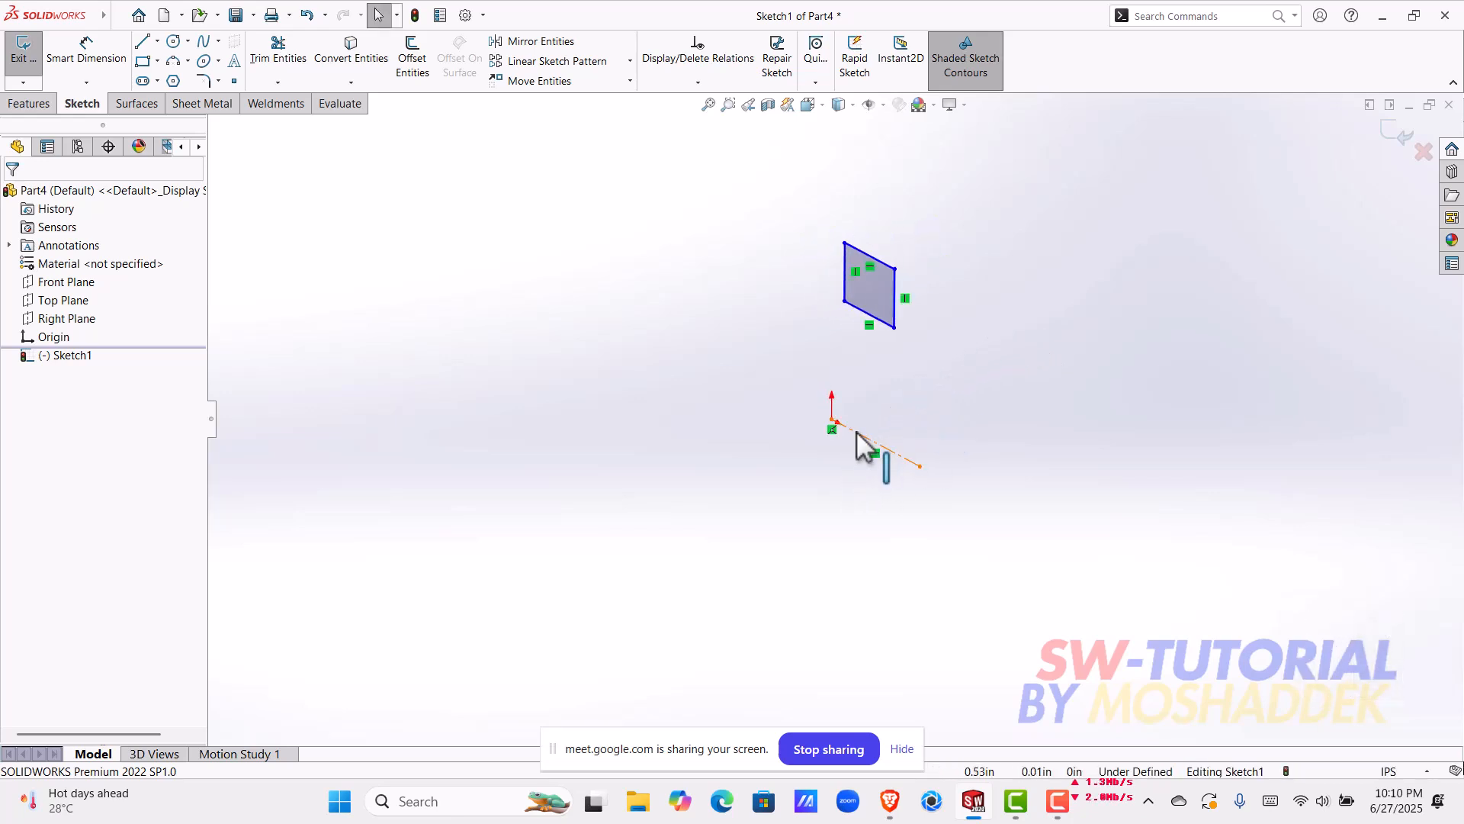
{"action": "left_click", "coordinate": [884, 450]}
{"action": "left_click", "coordinate": [863, 488]}
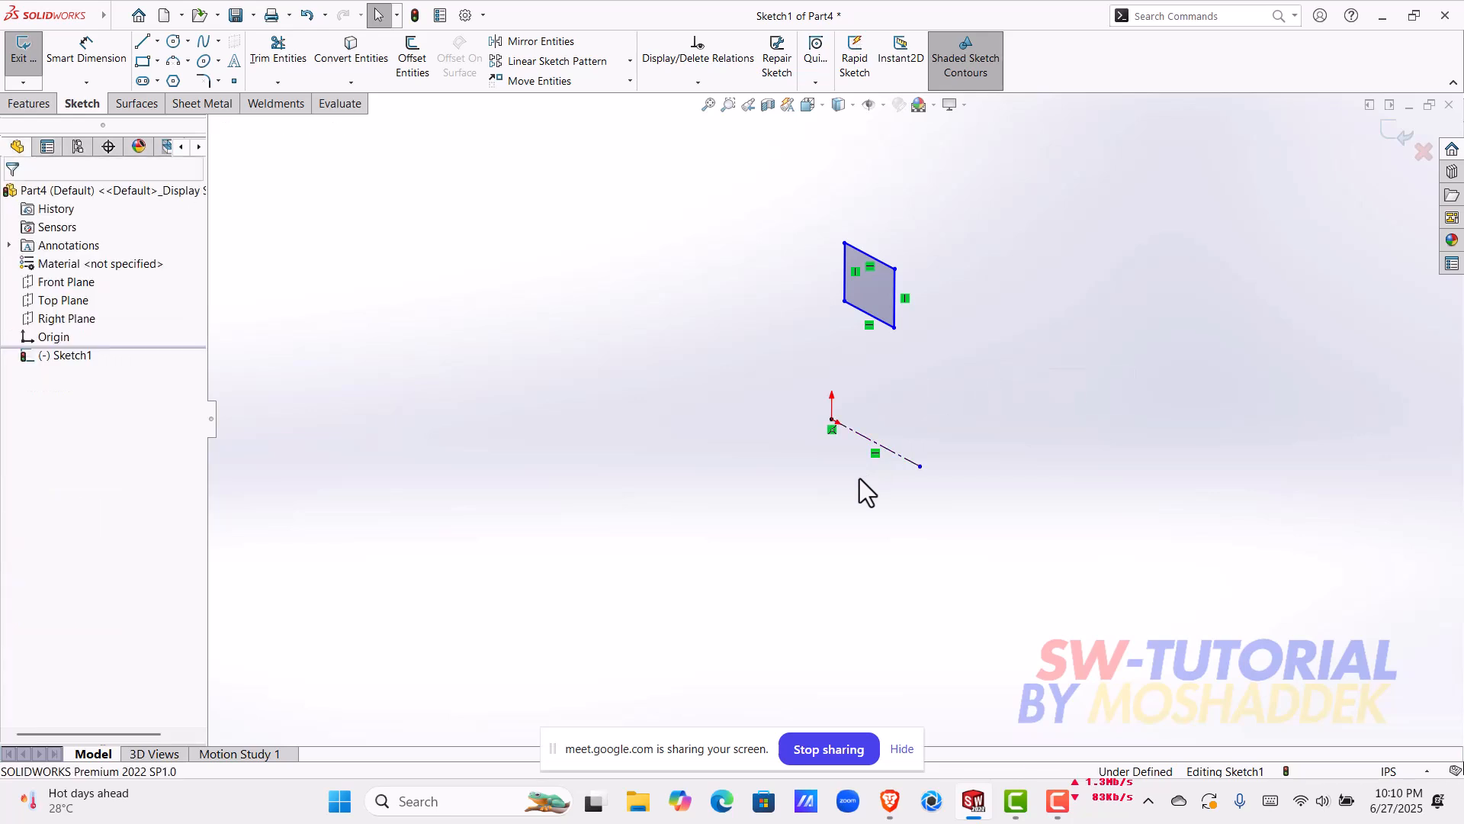
{"action": "left_click", "coordinate": [898, 455]}
{"action": "scroll", "coordinate": [888, 456], "scroll_direction": "down", "scroll_amount": 3}
{"action": "scroll", "coordinate": [881, 441], "scroll_direction": "up", "scroll_amount": 2}
{"action": "left_click", "coordinate": [904, 378]}
{"action": "scroll", "coordinate": [862, 282], "scroll_direction": "up", "scroll_amount": 2}
{"action": "left_click", "coordinate": [822, 302]}
{"action": "left_click", "coordinate": [844, 309]}
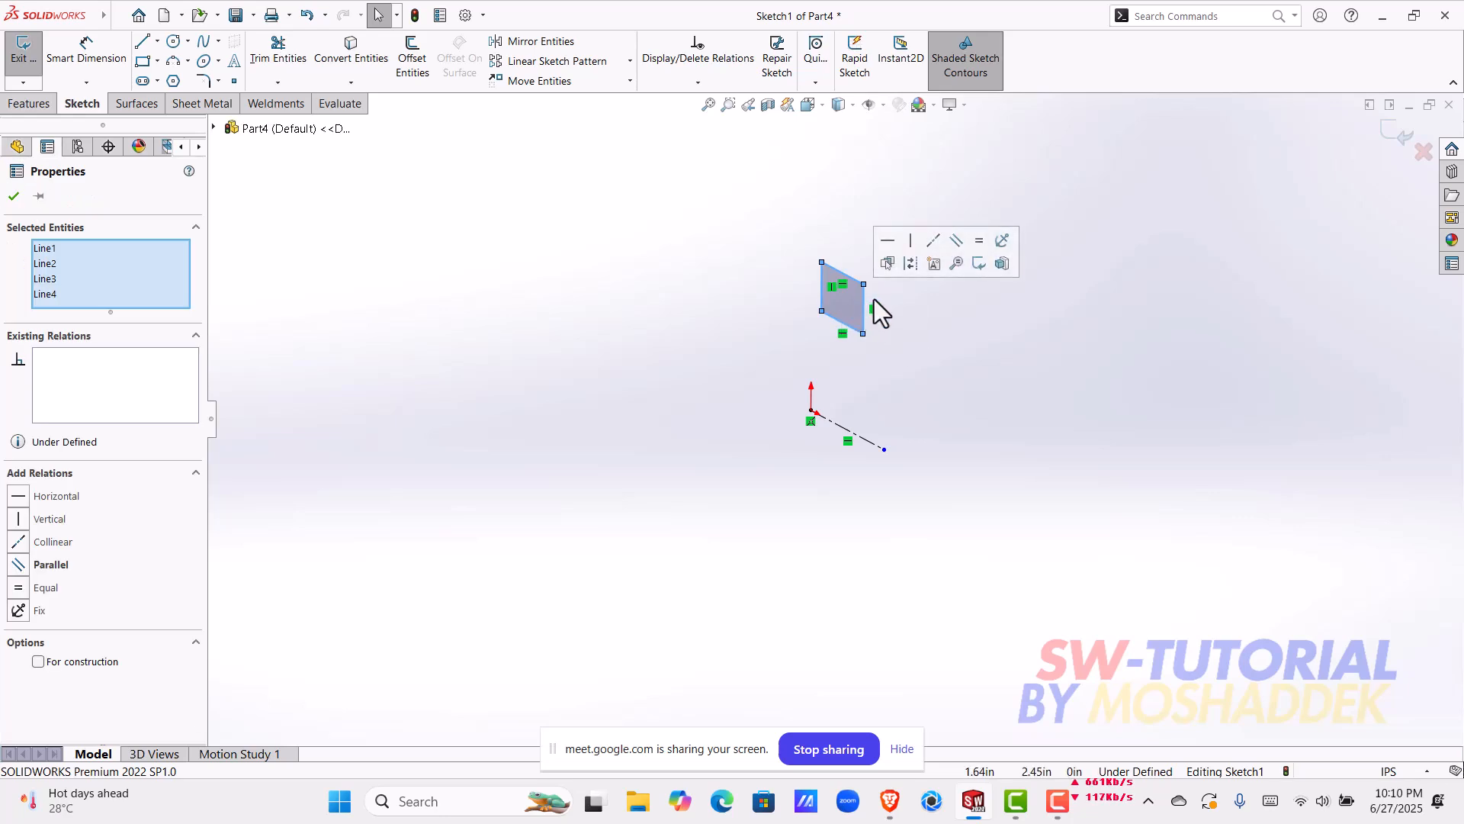
{"action": "left_click", "coordinate": [889, 314]}
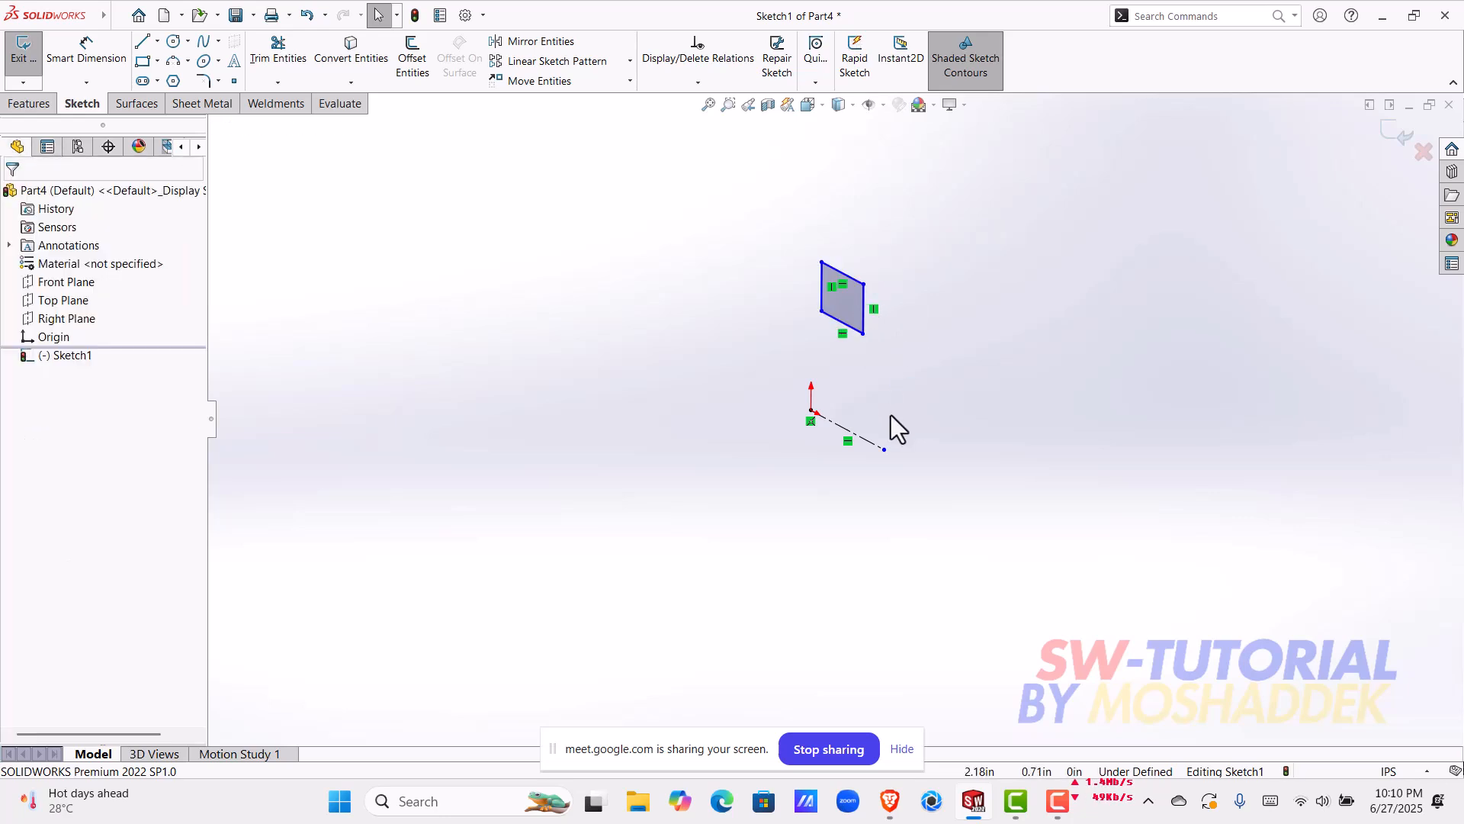
Step: Revolve the rectangle 360° about the horizontal centerline to form a solid ring
{"action": "left_click", "coordinate": [869, 440]}
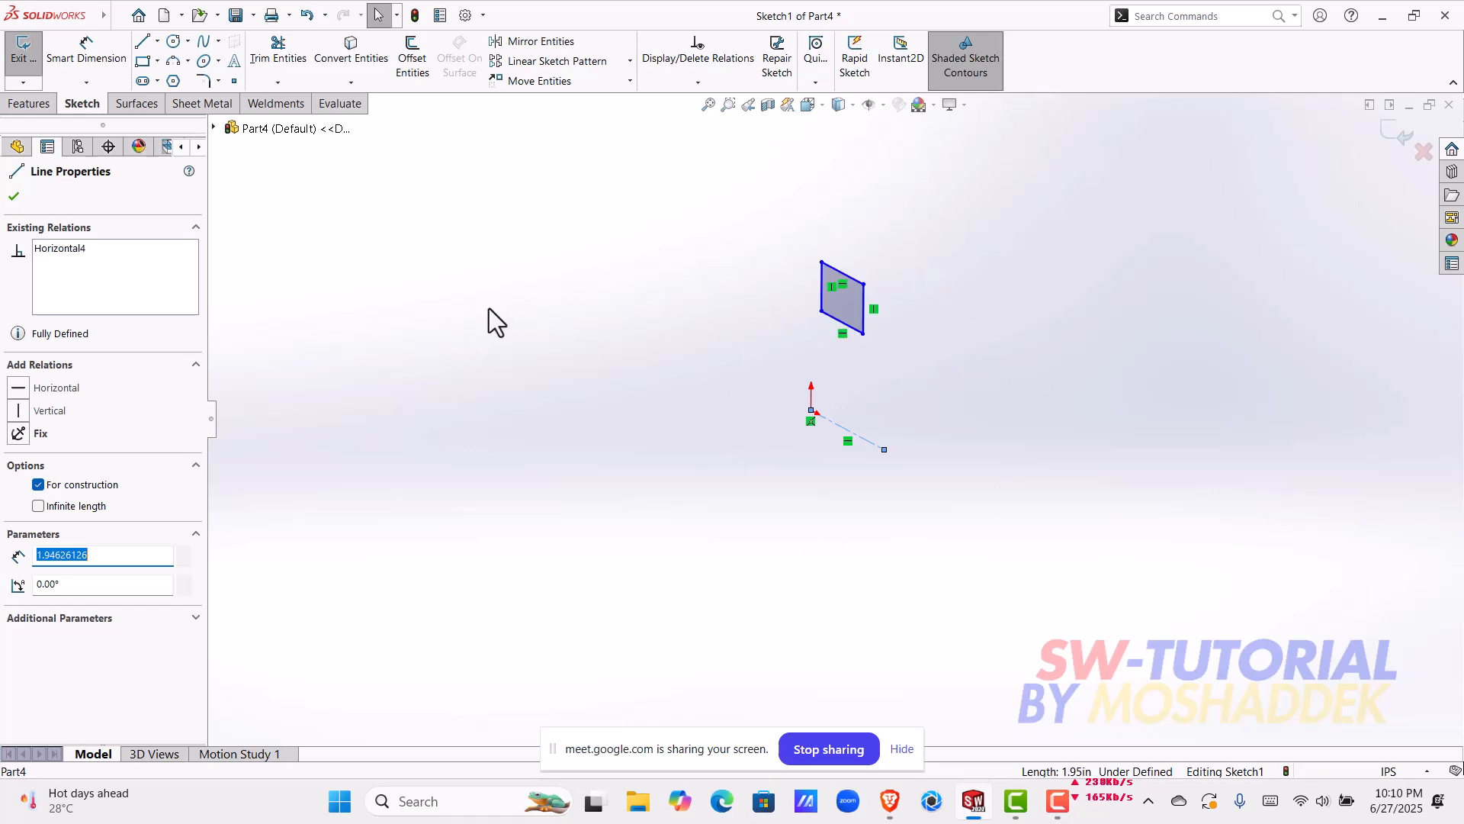
{"action": "left_click", "coordinate": [32, 112]}
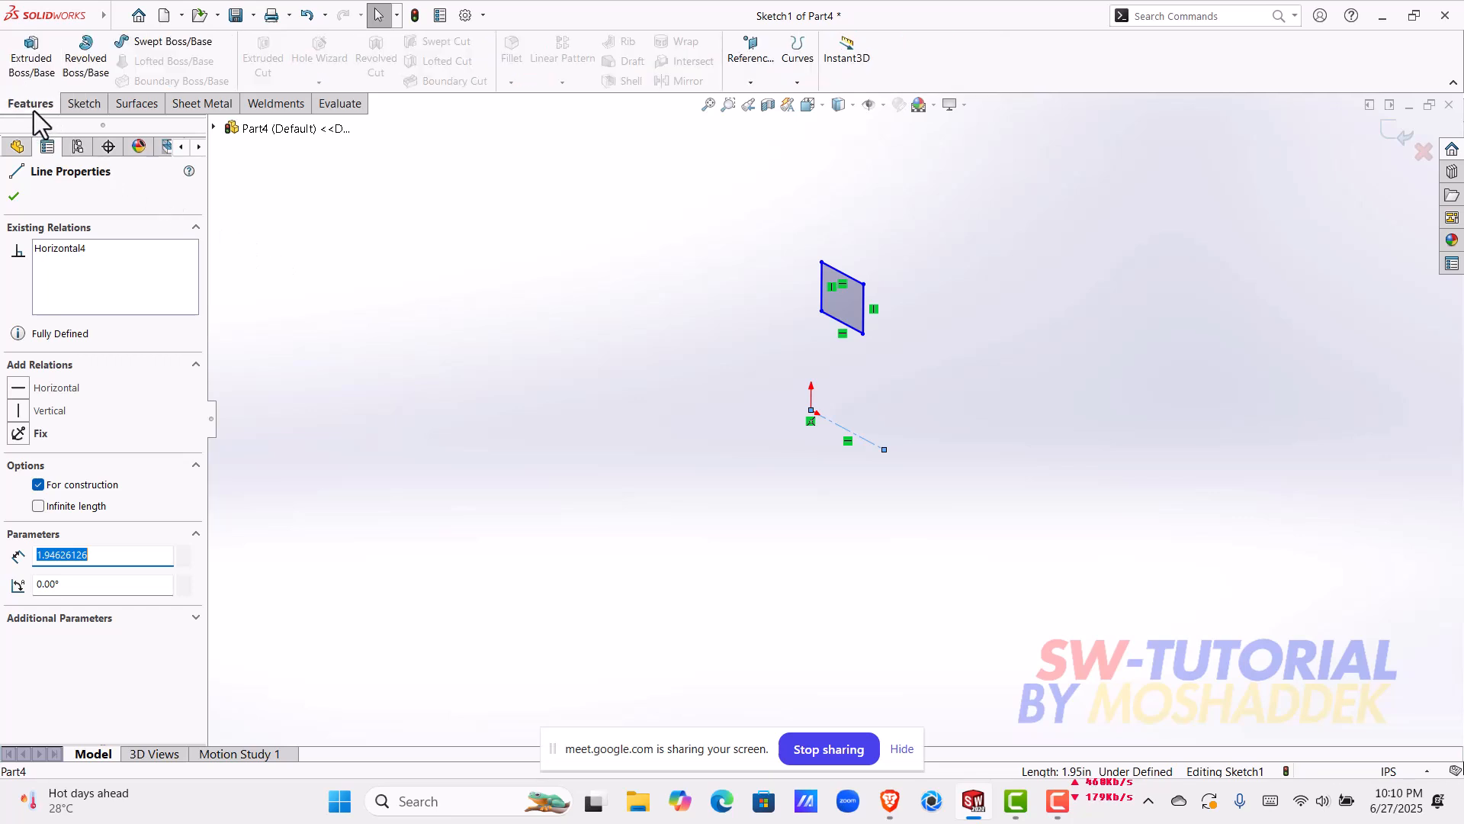
{"action": "left_click", "coordinate": [82, 70]}
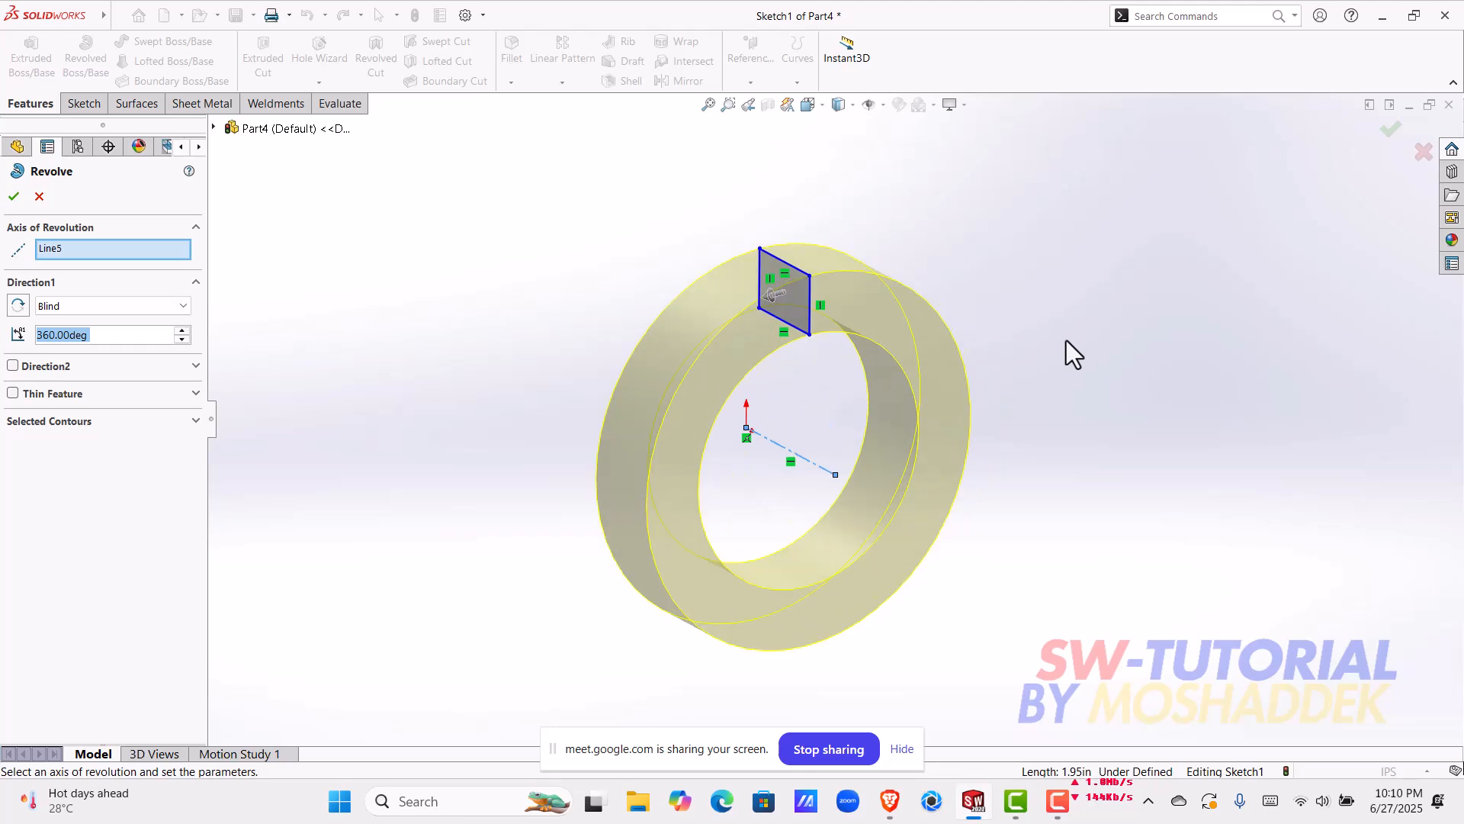
{"action": "middle_click_drag", "start_coordinate": [1042, 347], "coordinate": [747, 366]}
{"action": "left_click", "coordinate": [1389, 141]}
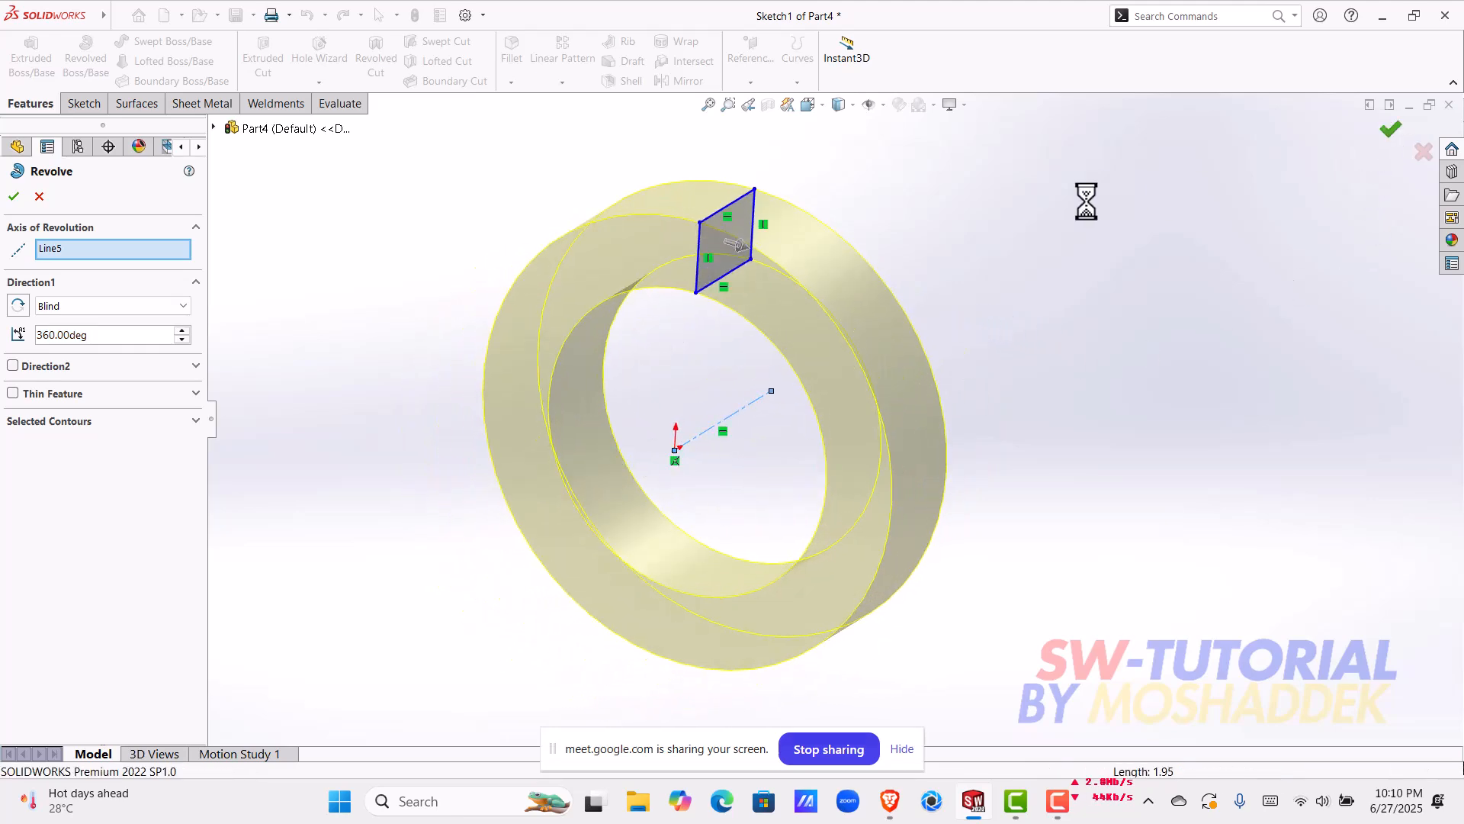
Step: Inspect the revolved ring from several angles
{"action": "scroll", "coordinate": [1017, 278], "scroll_direction": "up", "scroll_amount": 5}
{"action": "middle_click_drag", "start_coordinate": [958, 327], "coordinate": [316, 385]}
{"action": "scroll", "coordinate": [788, 419], "scroll_direction": "down", "scroll_amount": 3}
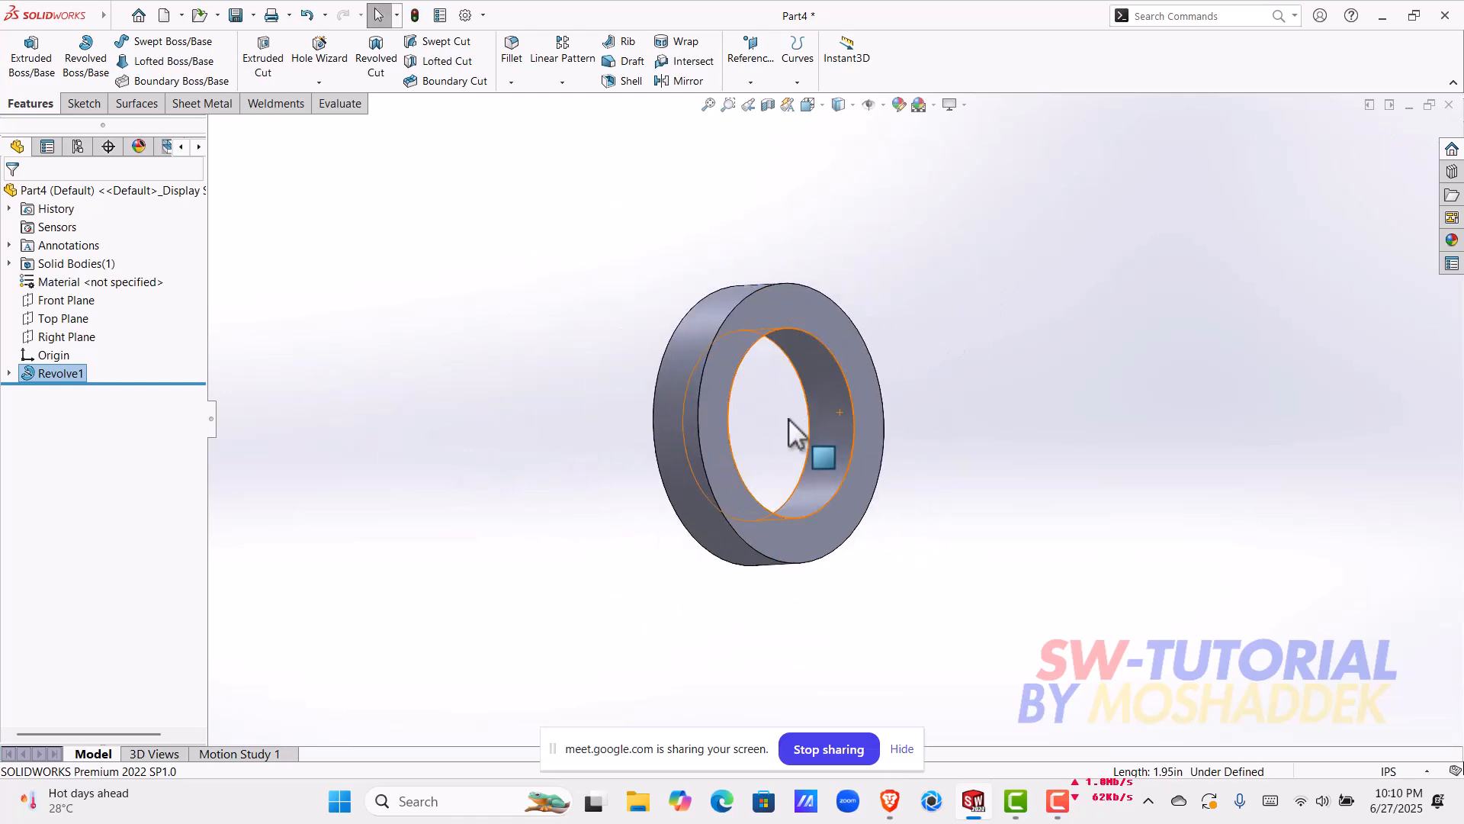
{"action": "middle_click_drag", "start_coordinate": [790, 417], "coordinate": [716, 425]}
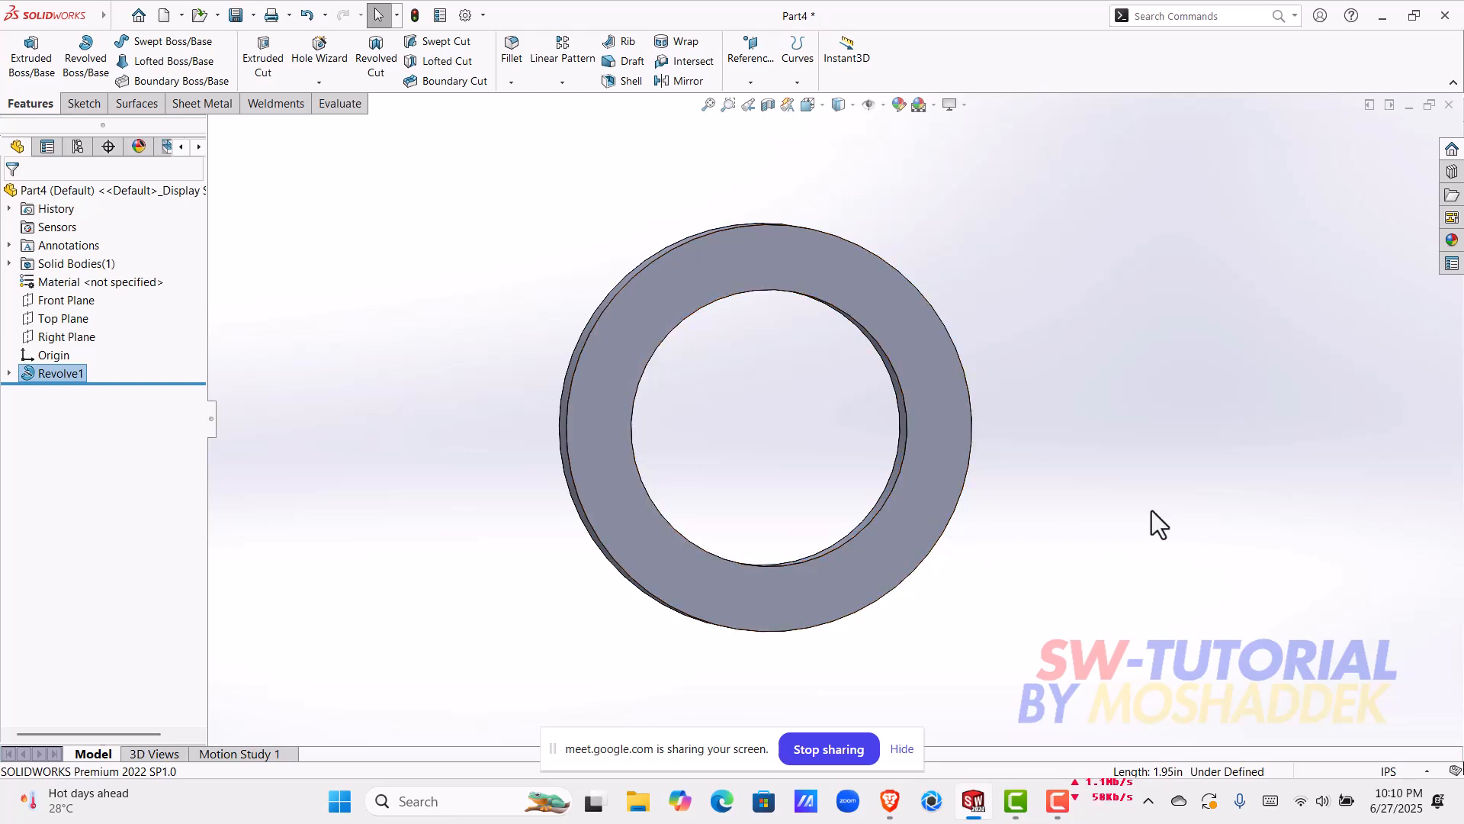
{"action": "middle_click_drag", "start_coordinate": [1159, 510], "coordinate": [1103, 379]}
{"action": "left_click_drag", "start_coordinate": [587, 198], "coordinate": [454, 210]}
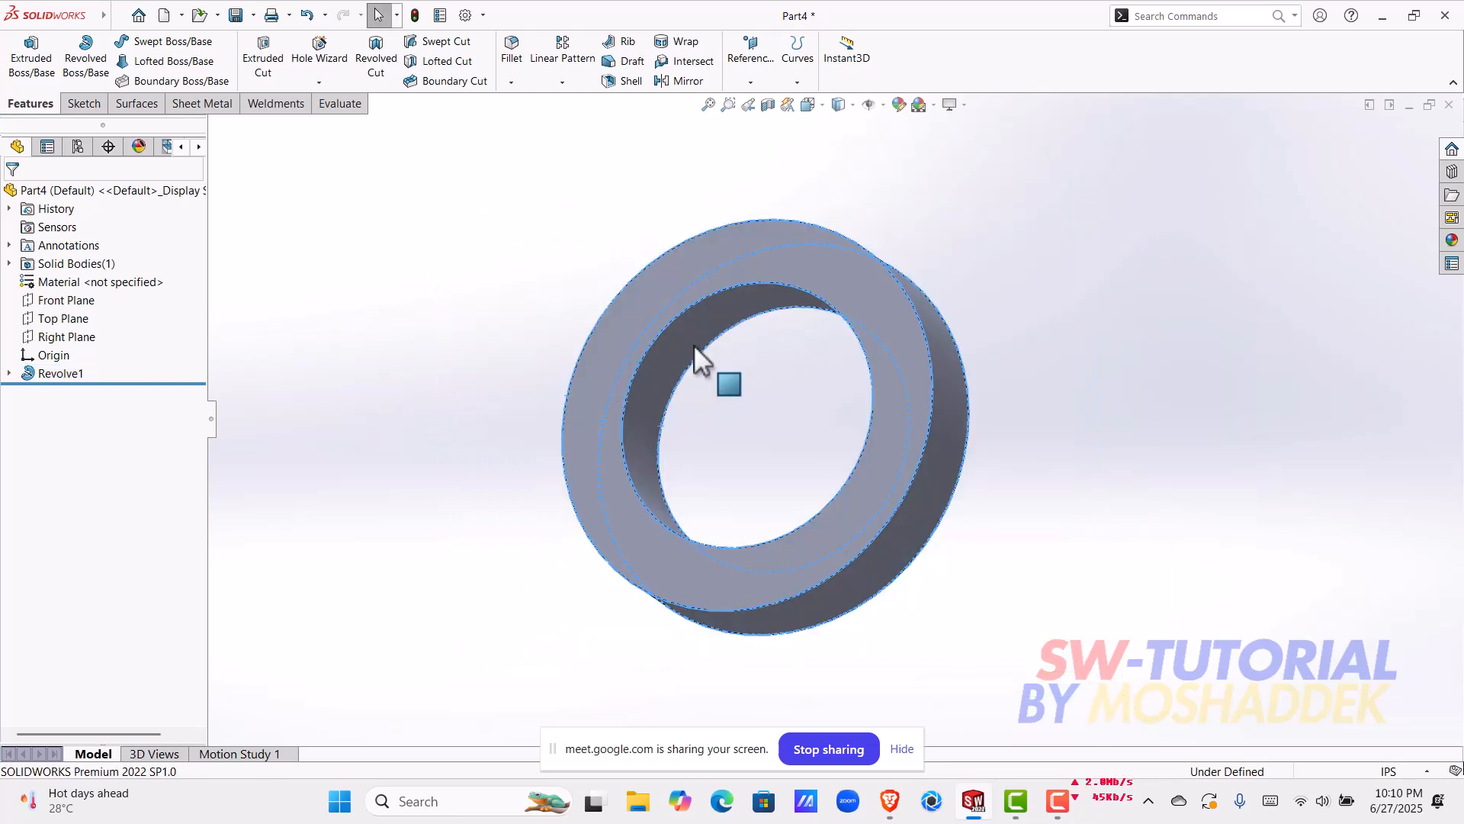
Step: Open the recent part outer body.SLDPRT and examine its flange and grooved bore from several angles
{"action": "left_click", "coordinate": [139, 16]}
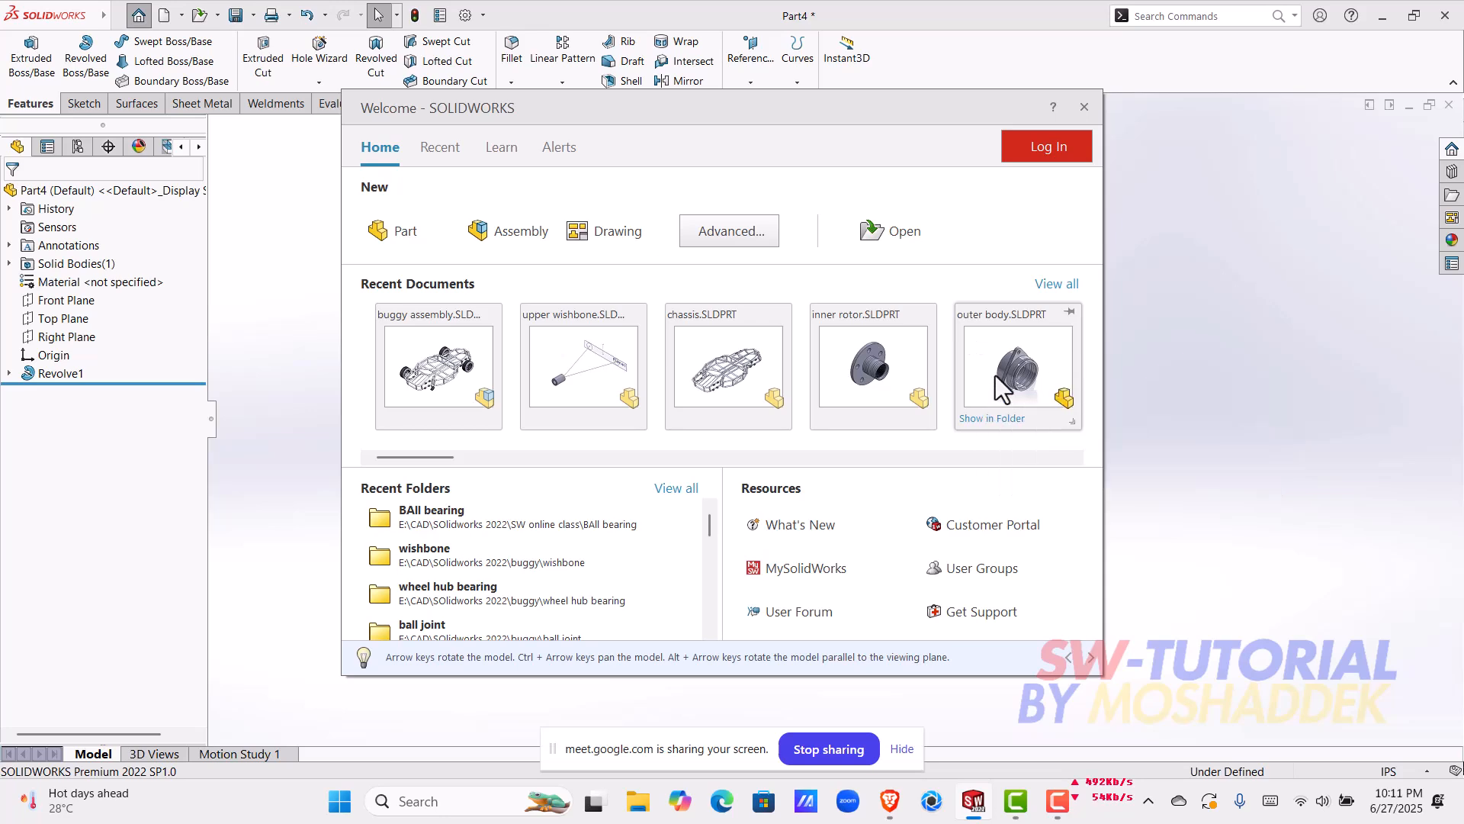
{"action": "left_click", "coordinate": [1016, 374]}
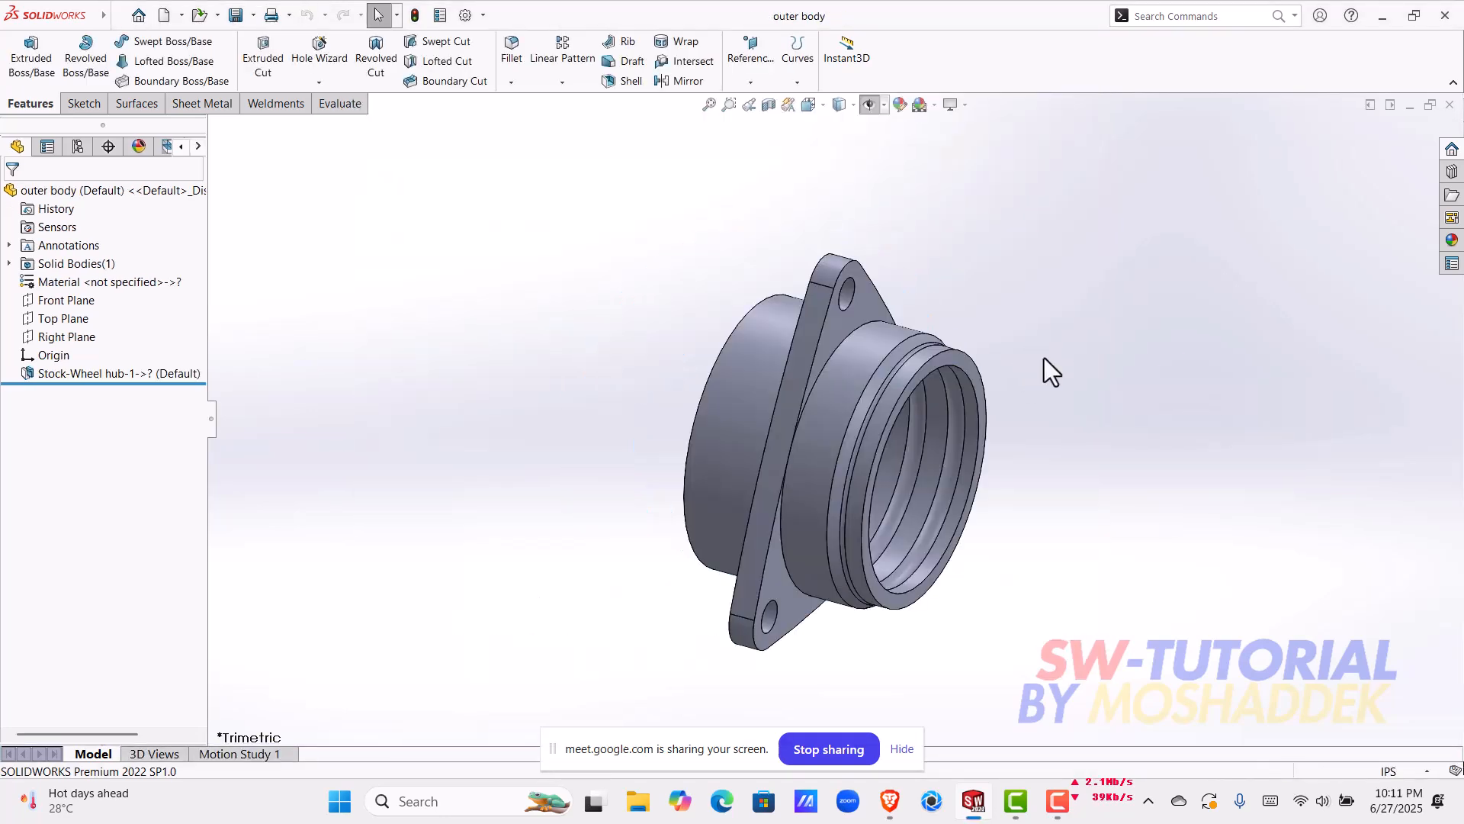
{"action": "middle_click_drag", "start_coordinate": [1046, 437], "coordinate": [866, 594]}
{"action": "middle_click_drag", "start_coordinate": [1053, 450], "coordinate": [855, 569]}
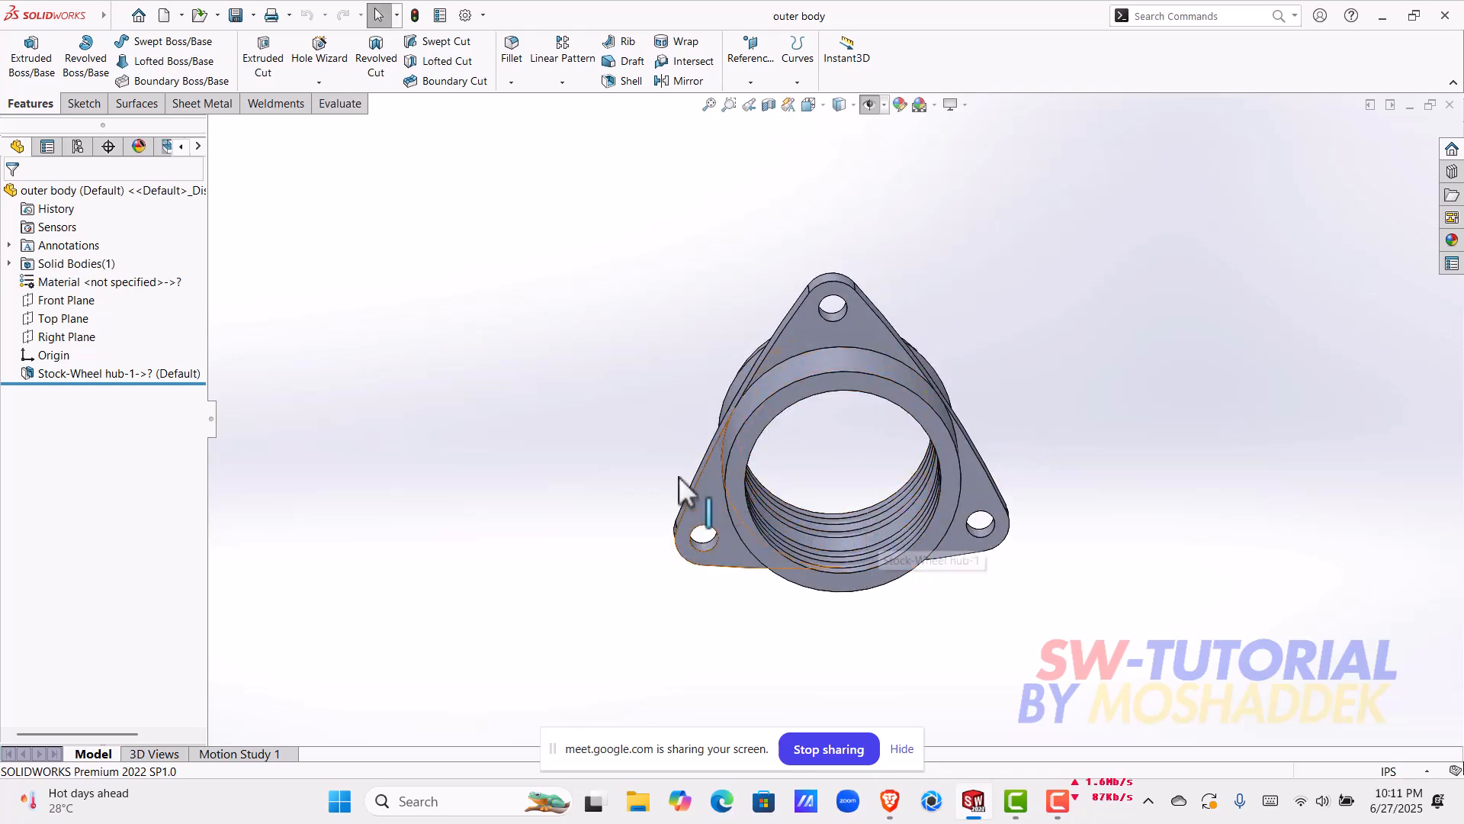
{"action": "middle_click_drag", "start_coordinate": [876, 549], "coordinate": [728, 591]}
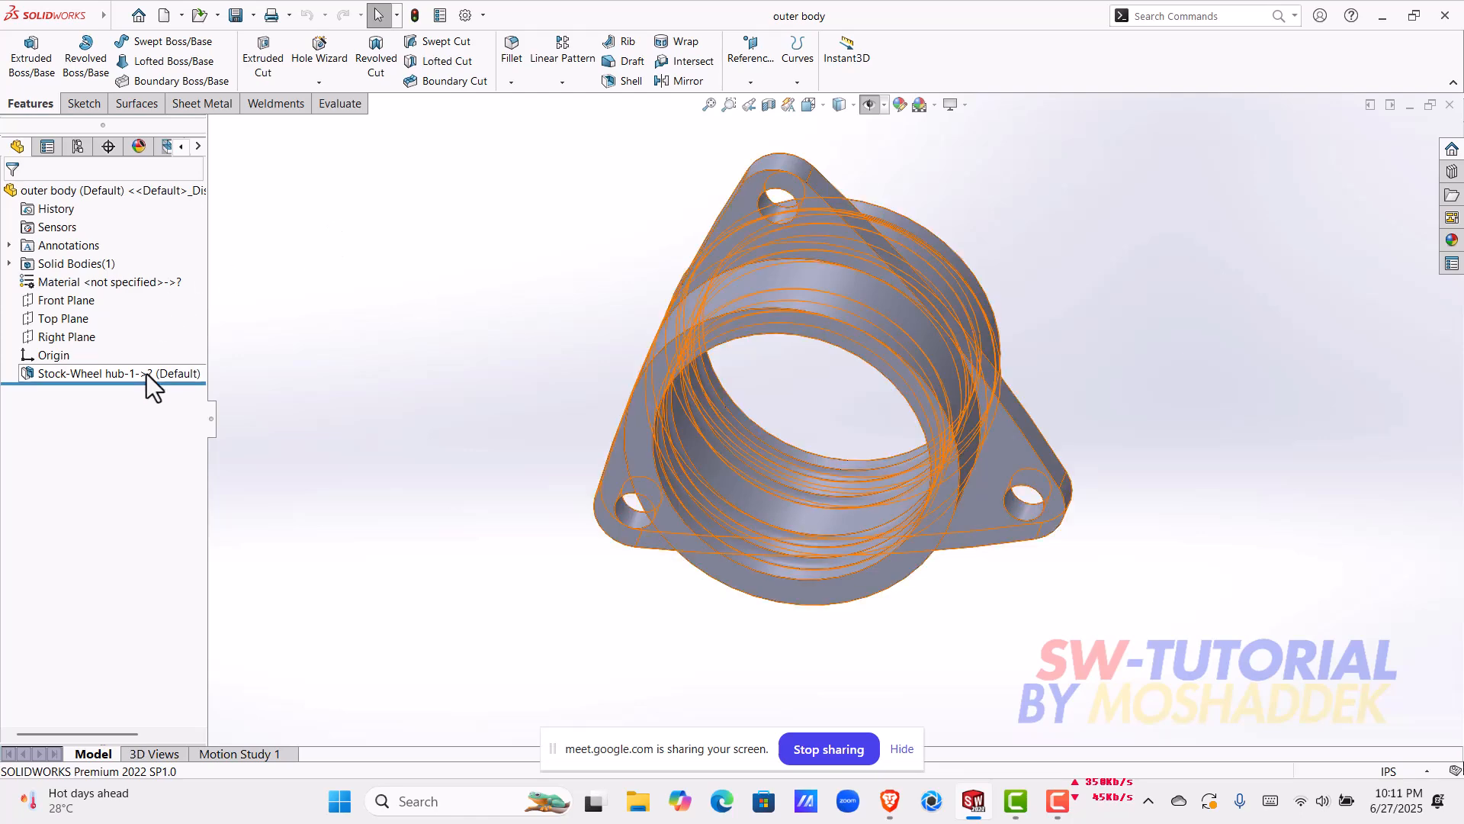
Step: Browse all recent documents, open Wheel hub.SLDPRT and view the hub from the side
{"action": "left_click", "coordinate": [138, 16]}
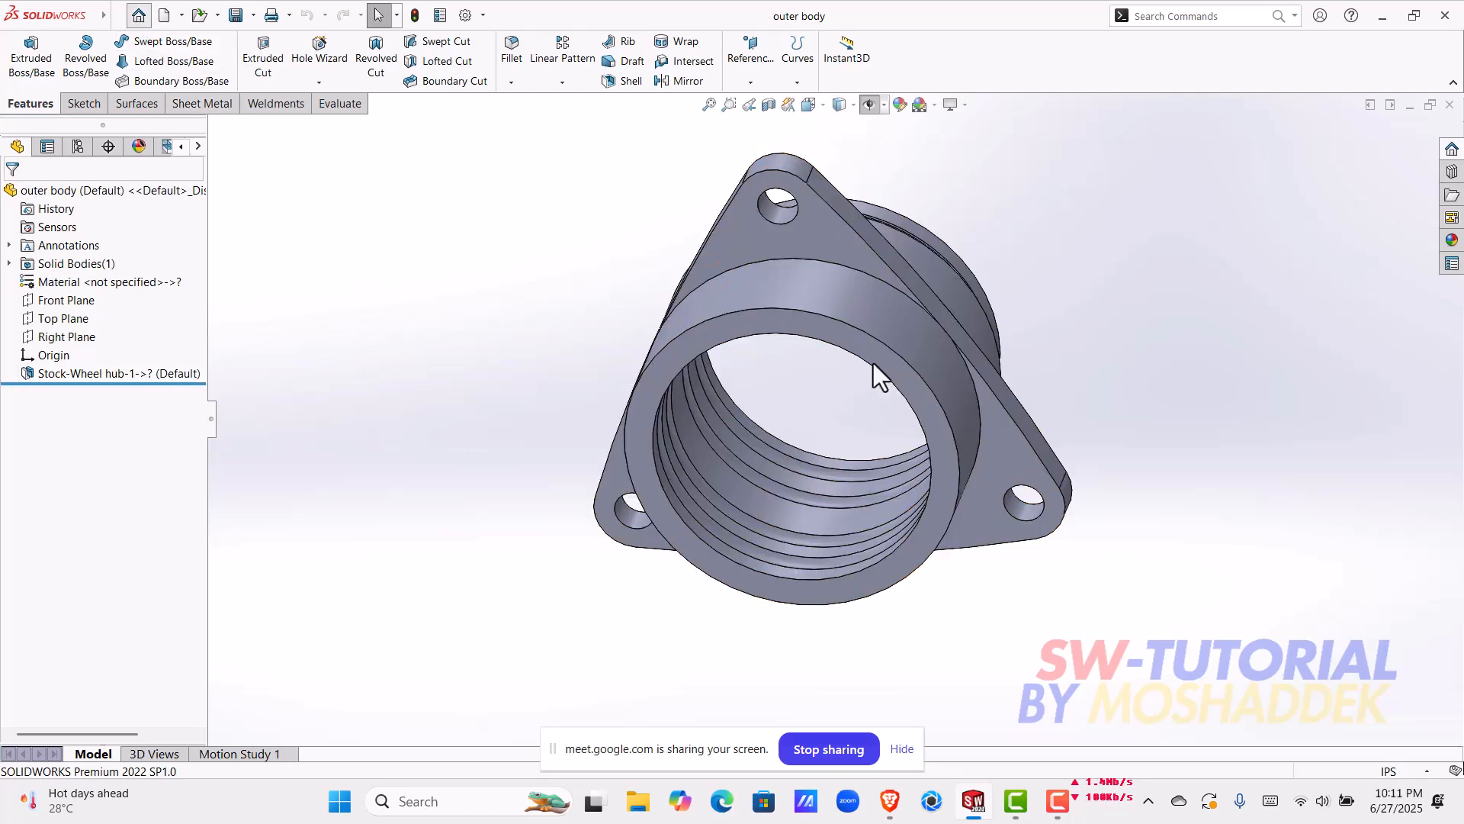
{"action": "left_click", "coordinate": [1038, 299]}
{"action": "scroll", "coordinate": [827, 469], "scroll_direction": "down", "scroll_amount": 1}
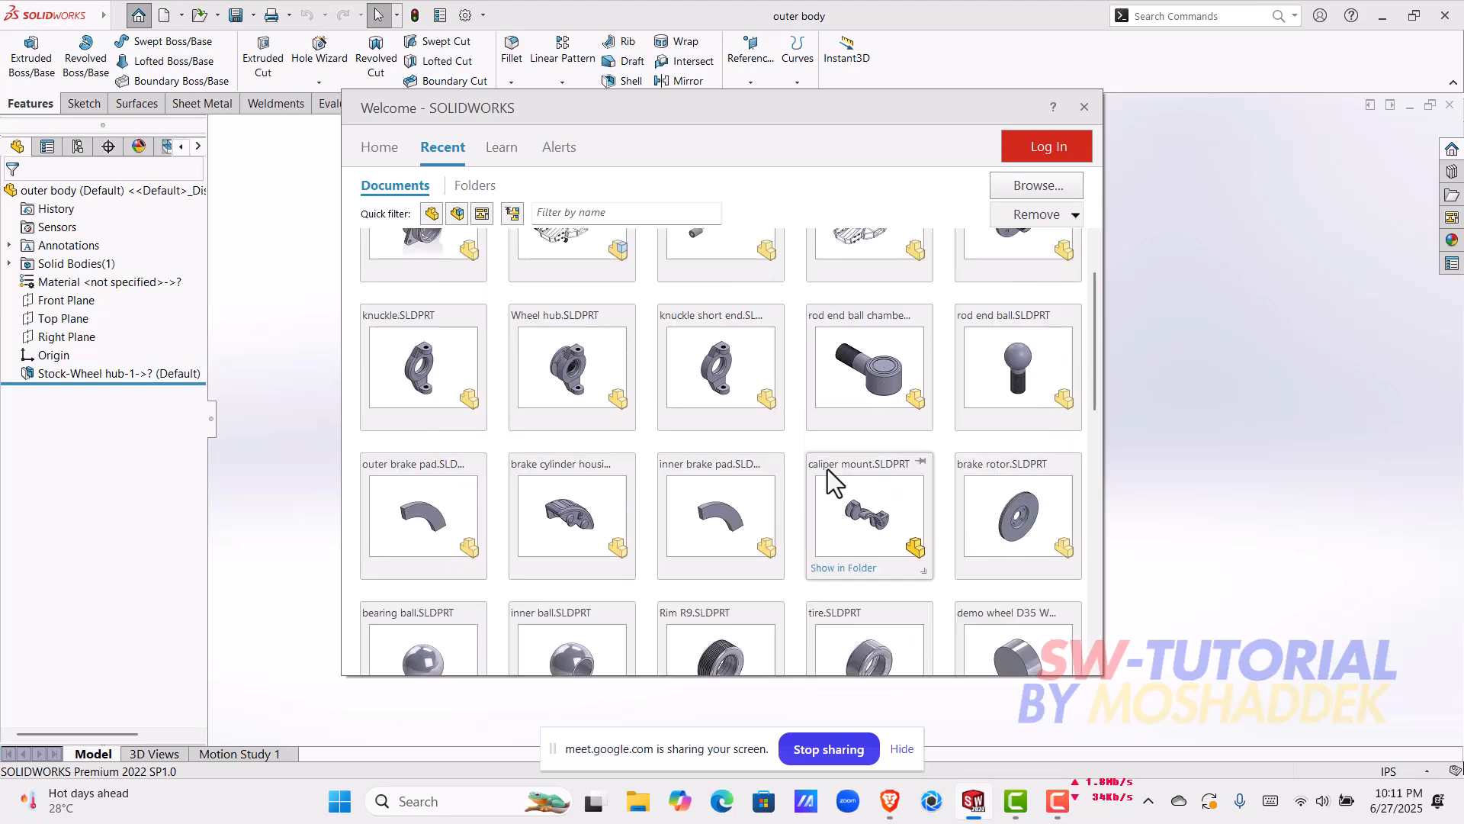
{"action": "scroll", "coordinate": [827, 469], "scroll_direction": "down", "scroll_amount": 1}
{"action": "scroll", "coordinate": [826, 469], "scroll_direction": "up", "scroll_amount": 2}
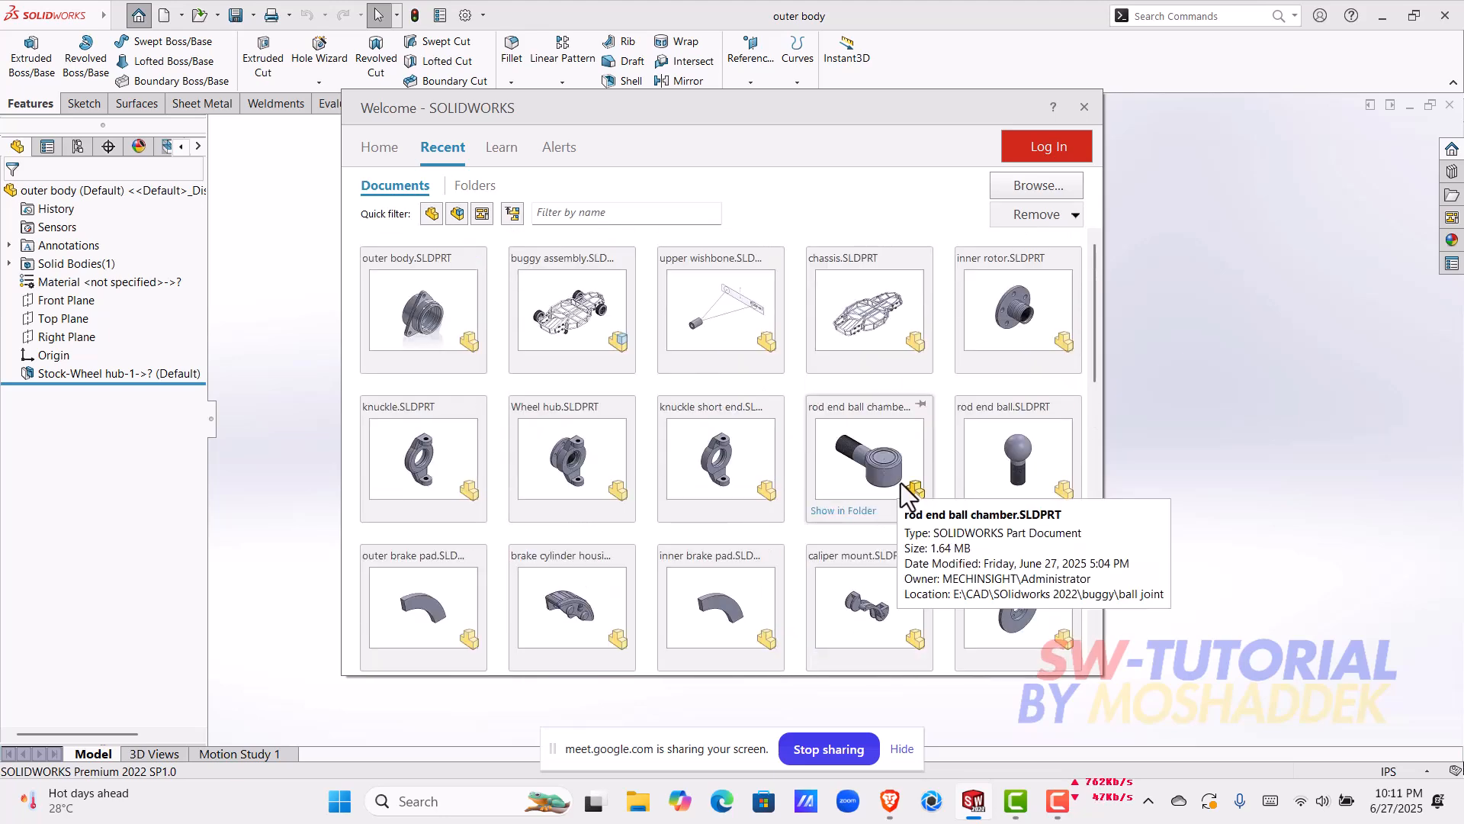
{"action": "scroll", "coordinate": [912, 572], "scroll_direction": "down", "scroll_amount": 2}
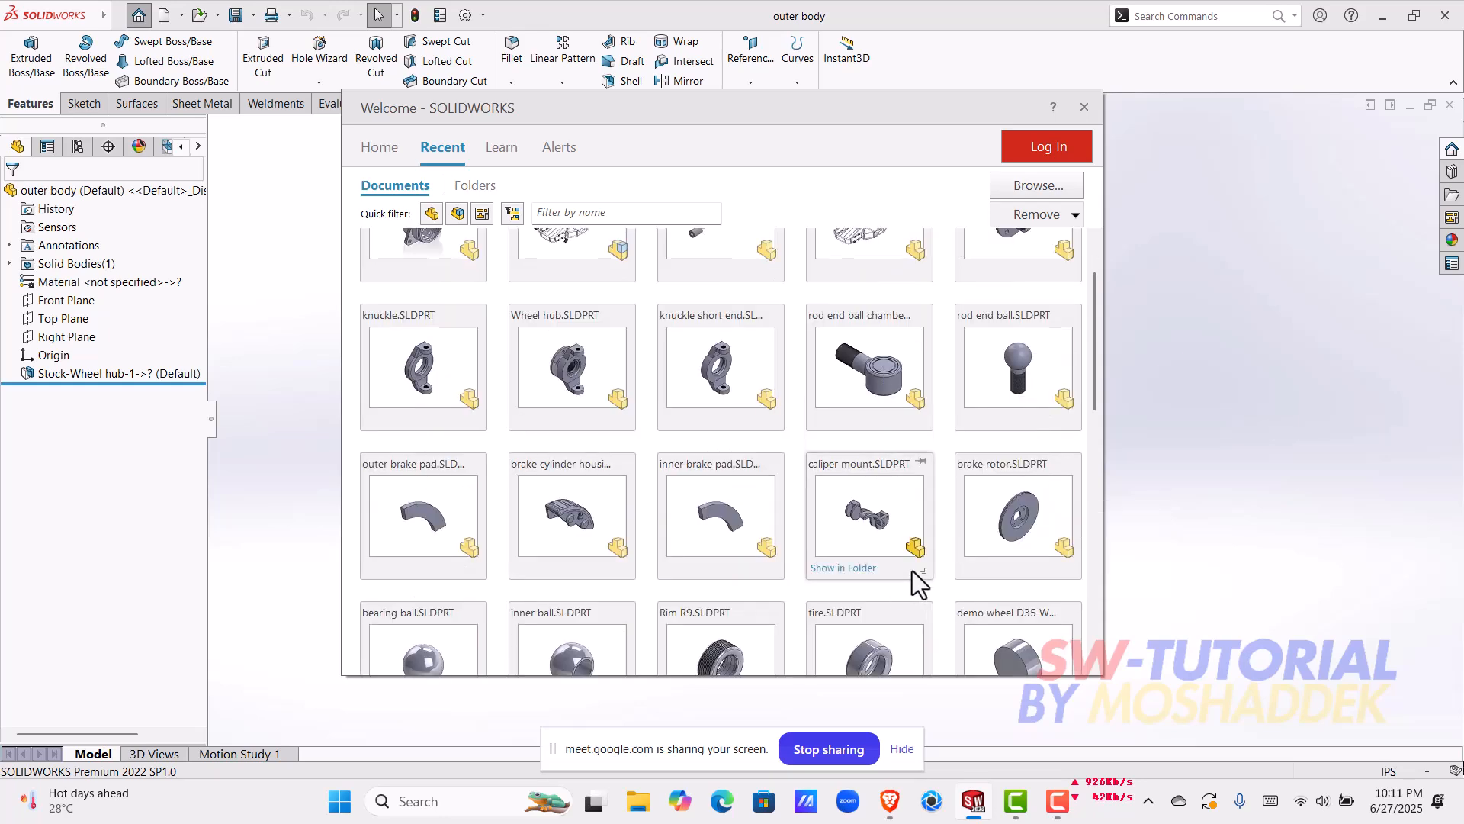
{"action": "scroll", "coordinate": [642, 602], "scroll_direction": "down", "scroll_amount": 4}
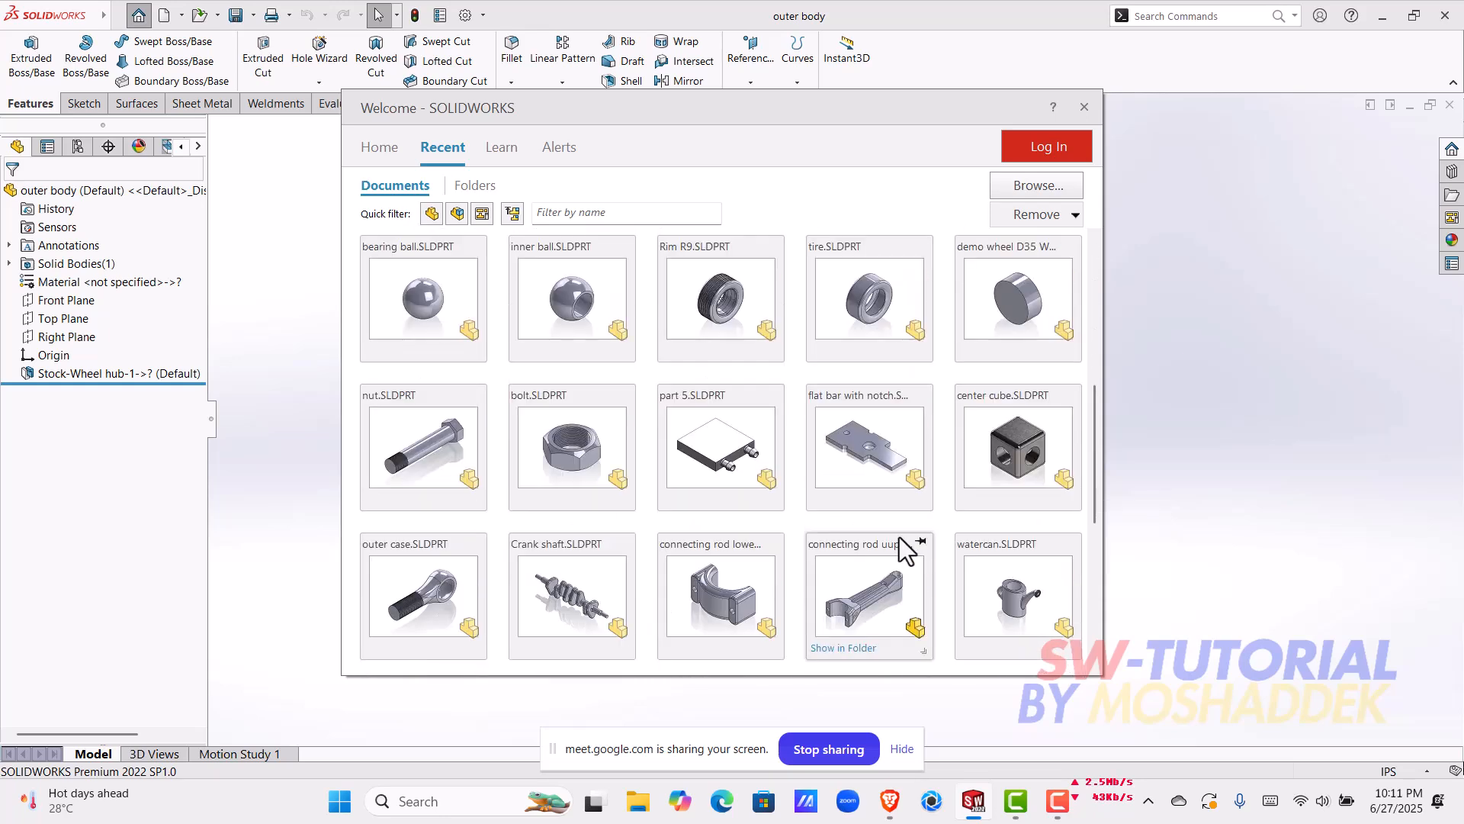
{"action": "scroll", "coordinate": [809, 553], "scroll_direction": "up", "scroll_amount": 6}
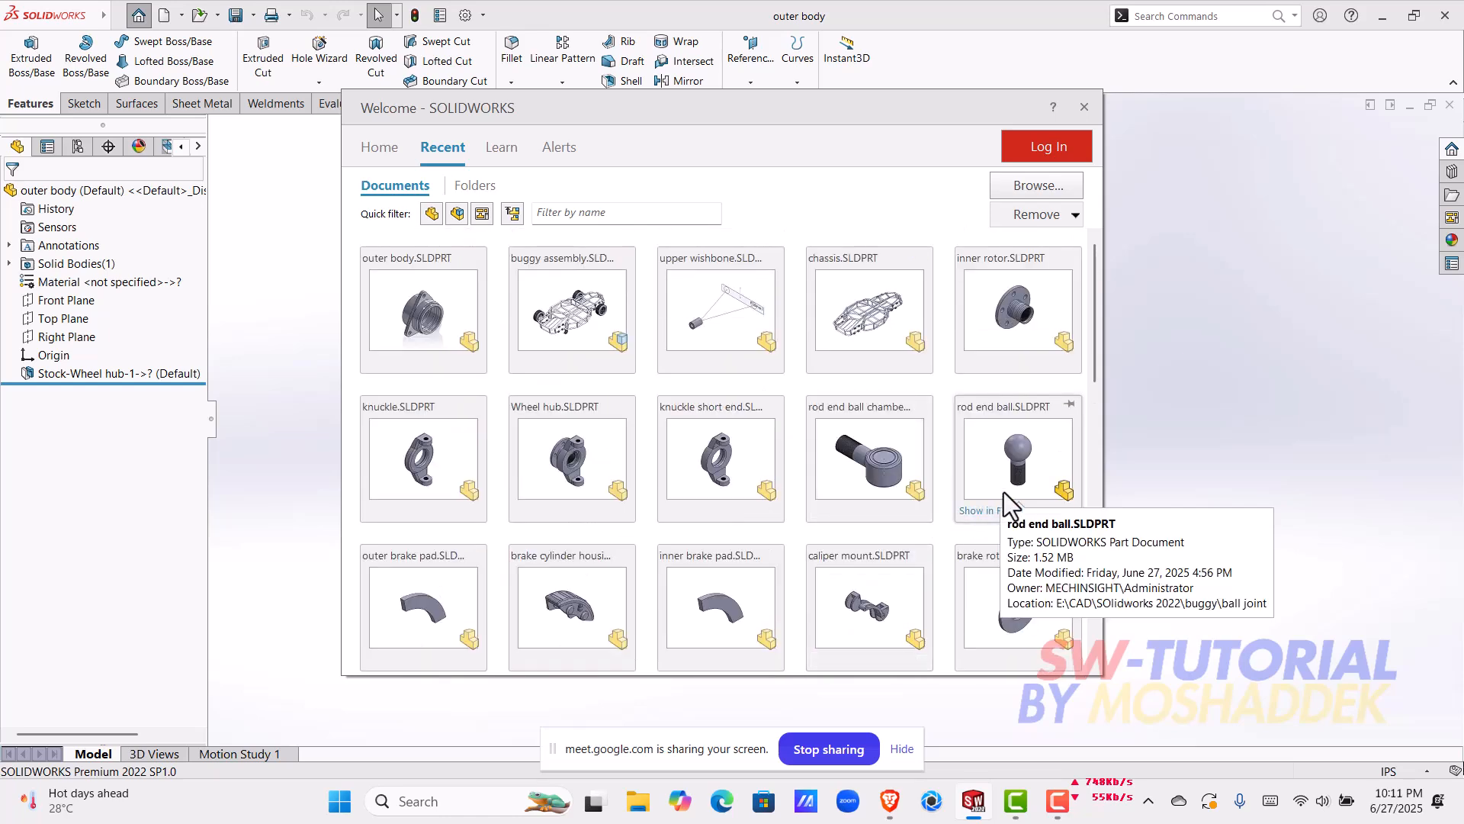
{"action": "left_click", "coordinate": [368, 323]}
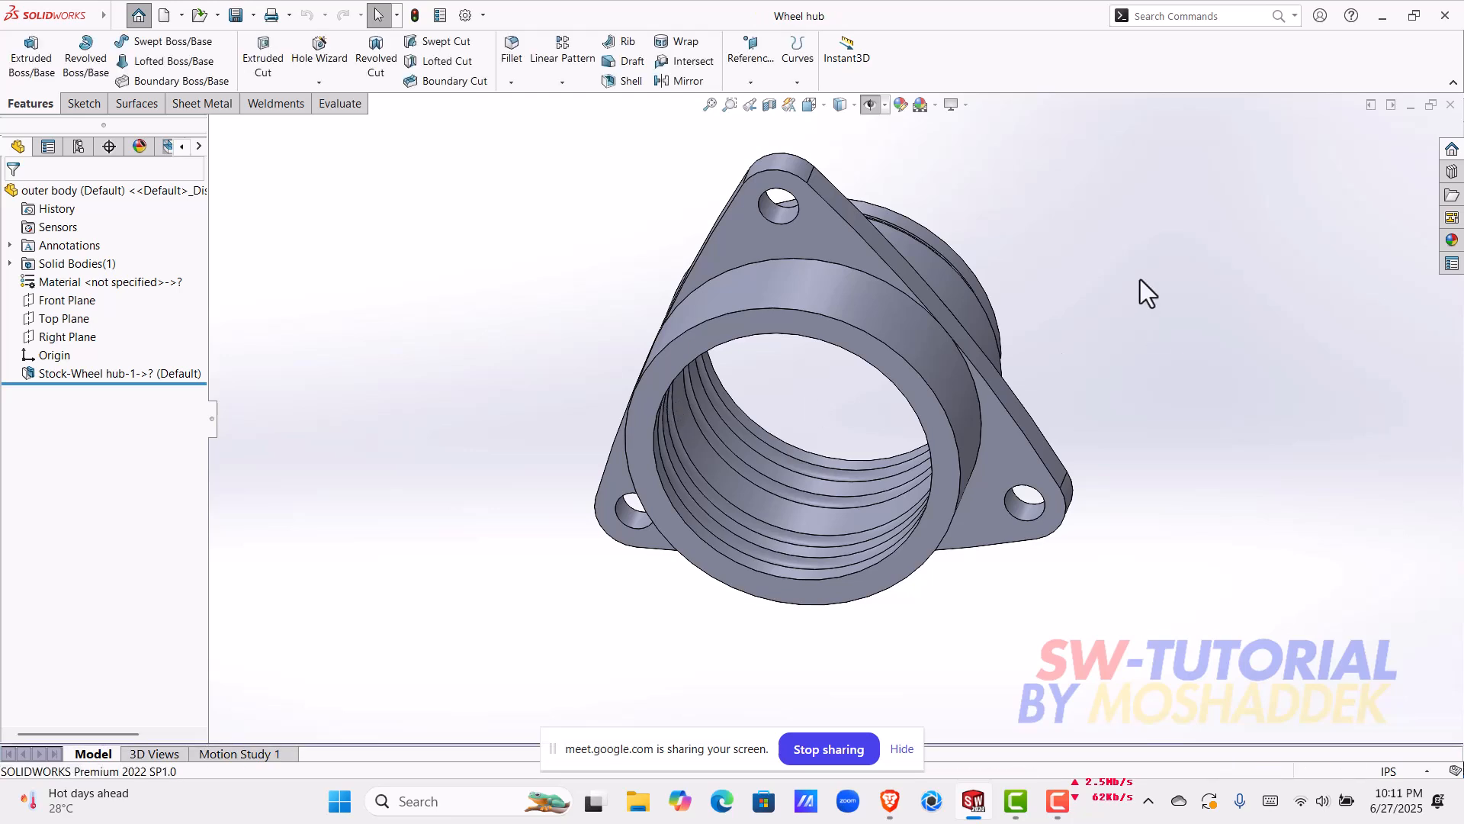
{"action": "scroll", "coordinate": [862, 388], "scroll_direction": "down", "scroll_amount": 3}
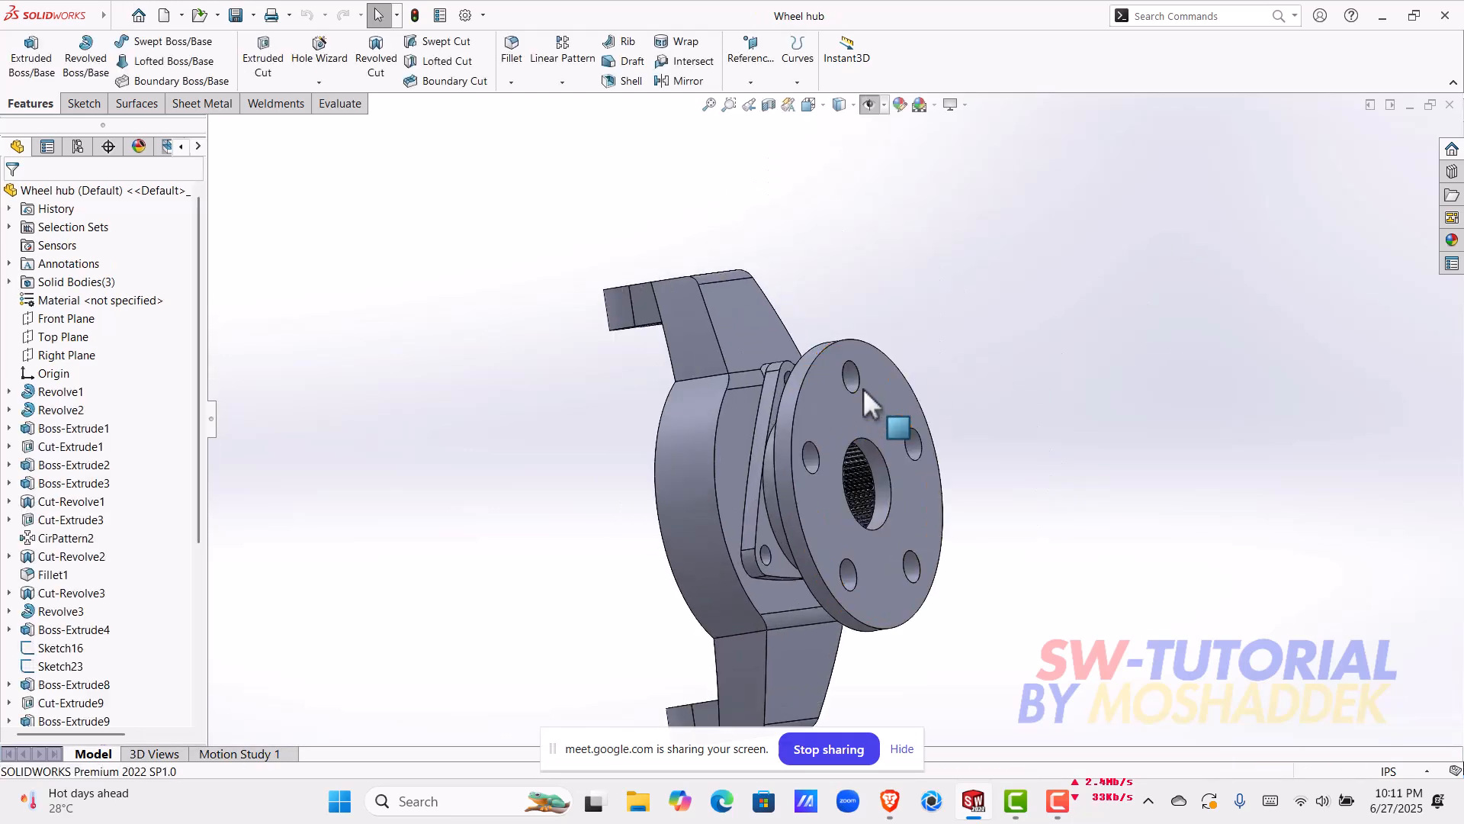
{"action": "middle_click_drag", "start_coordinate": [862, 387], "coordinate": [515, 444]}
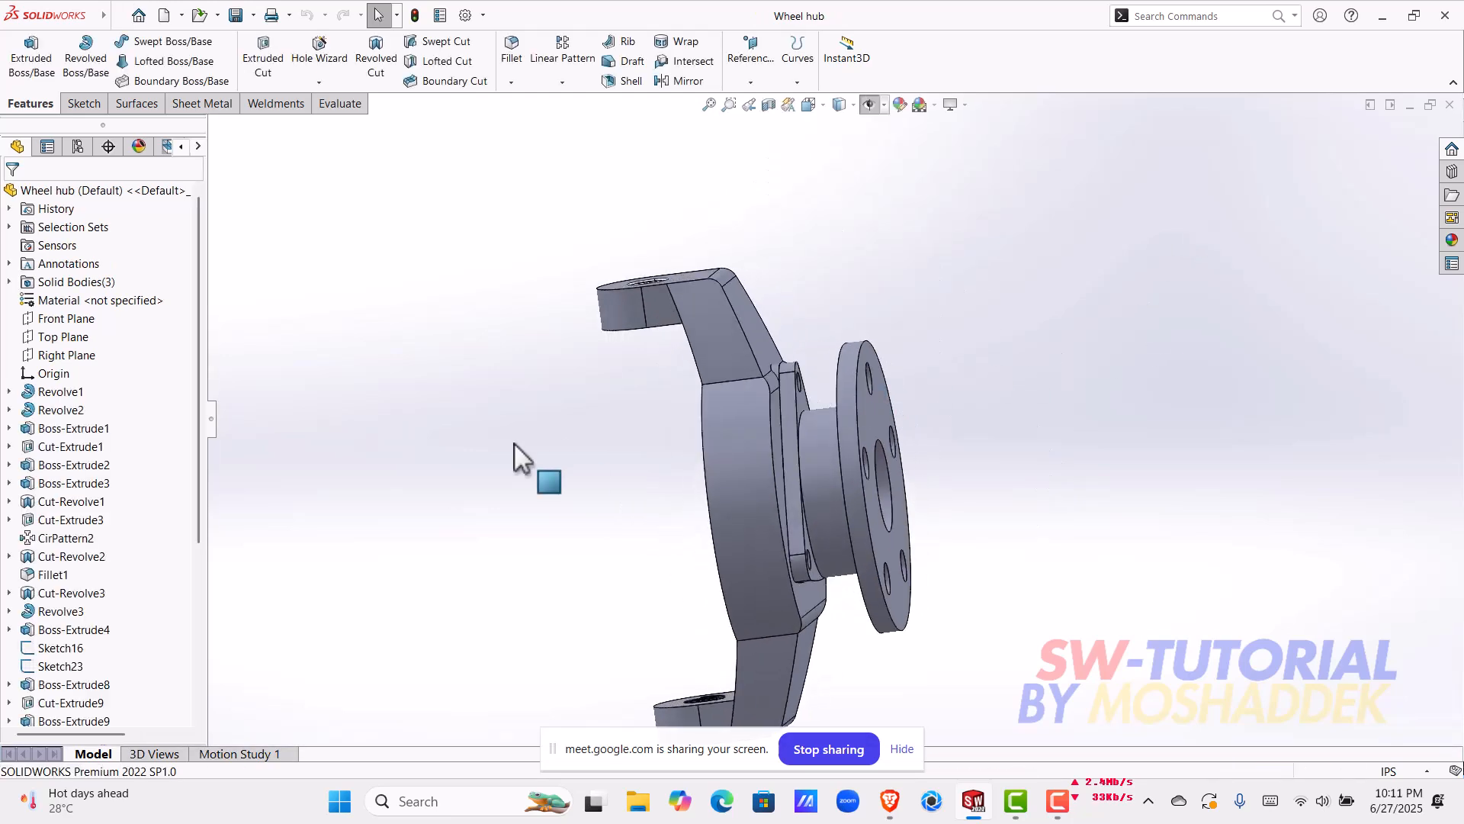
Step: Highlight the Cut-Revolve2, Revolve2 and Revolve1 features in turn to examine which hub geometry each one forms
{"action": "left_click", "coordinate": [80, 556]}
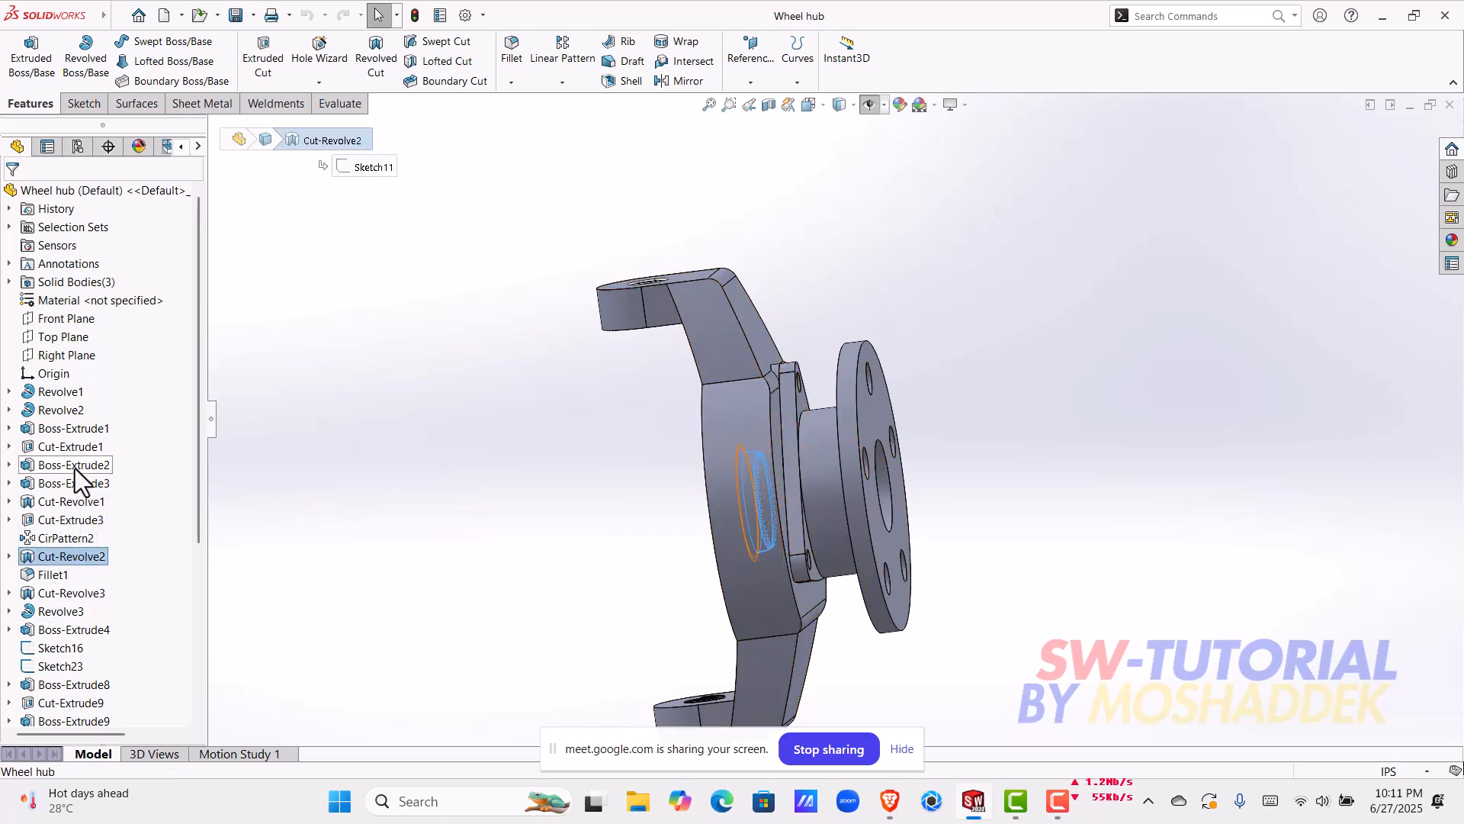
{"action": "scroll", "coordinate": [84, 531], "scroll_direction": "down", "scroll_amount": 4}
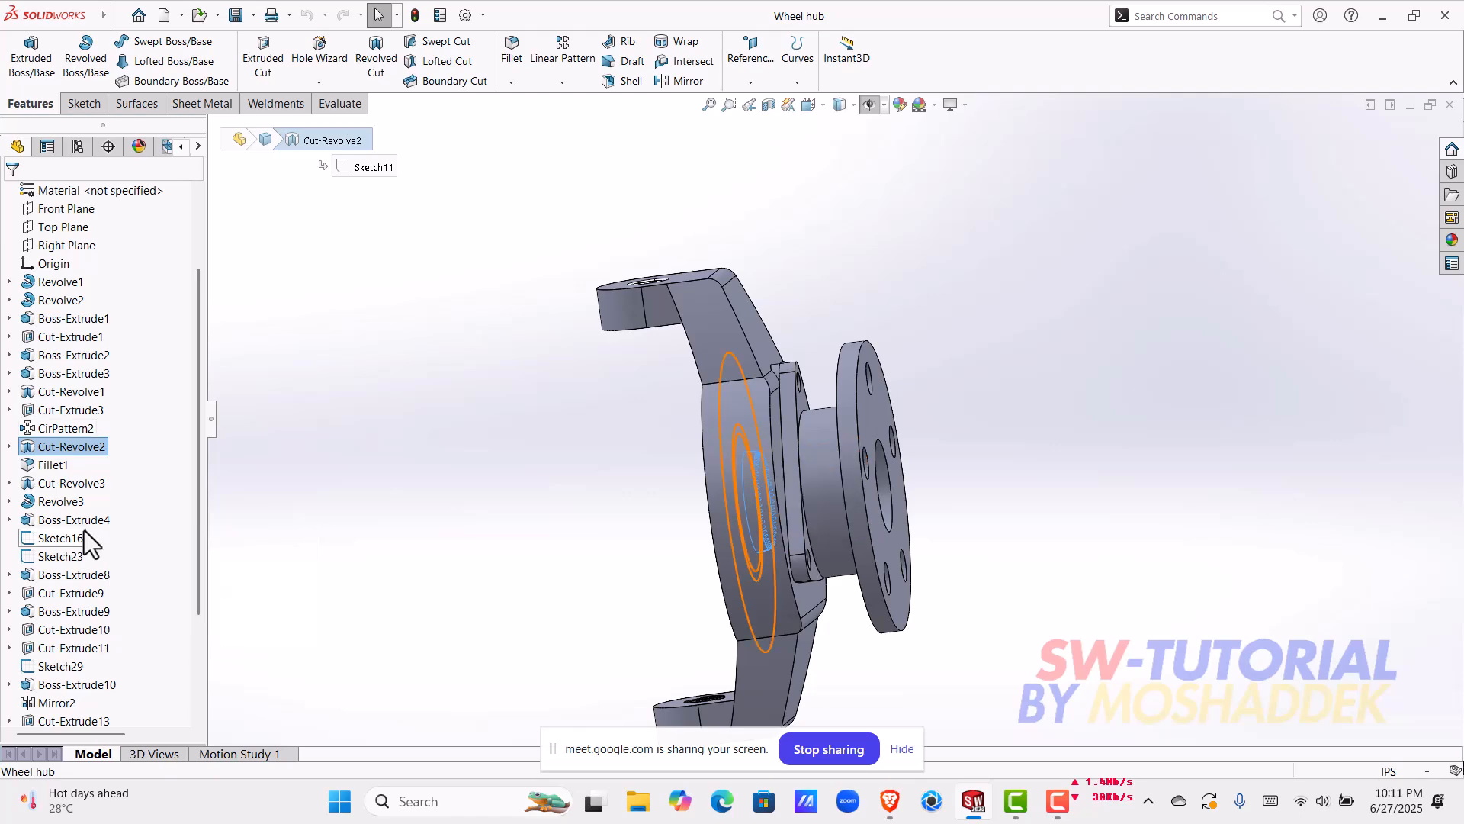
{"action": "scroll", "coordinate": [84, 529], "scroll_direction": "up", "scroll_amount": 4}
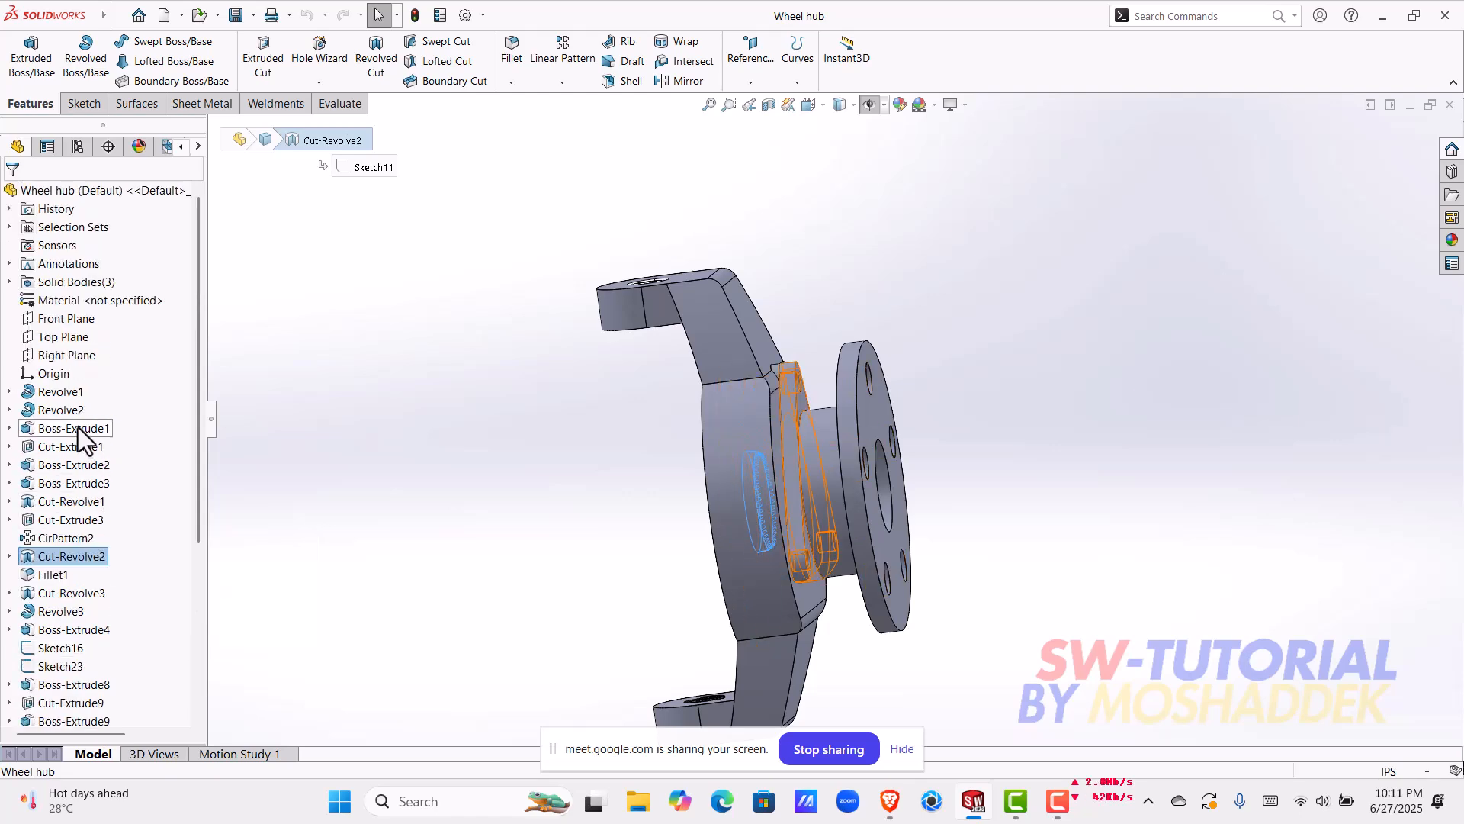
{"action": "left_click", "coordinate": [76, 407]}
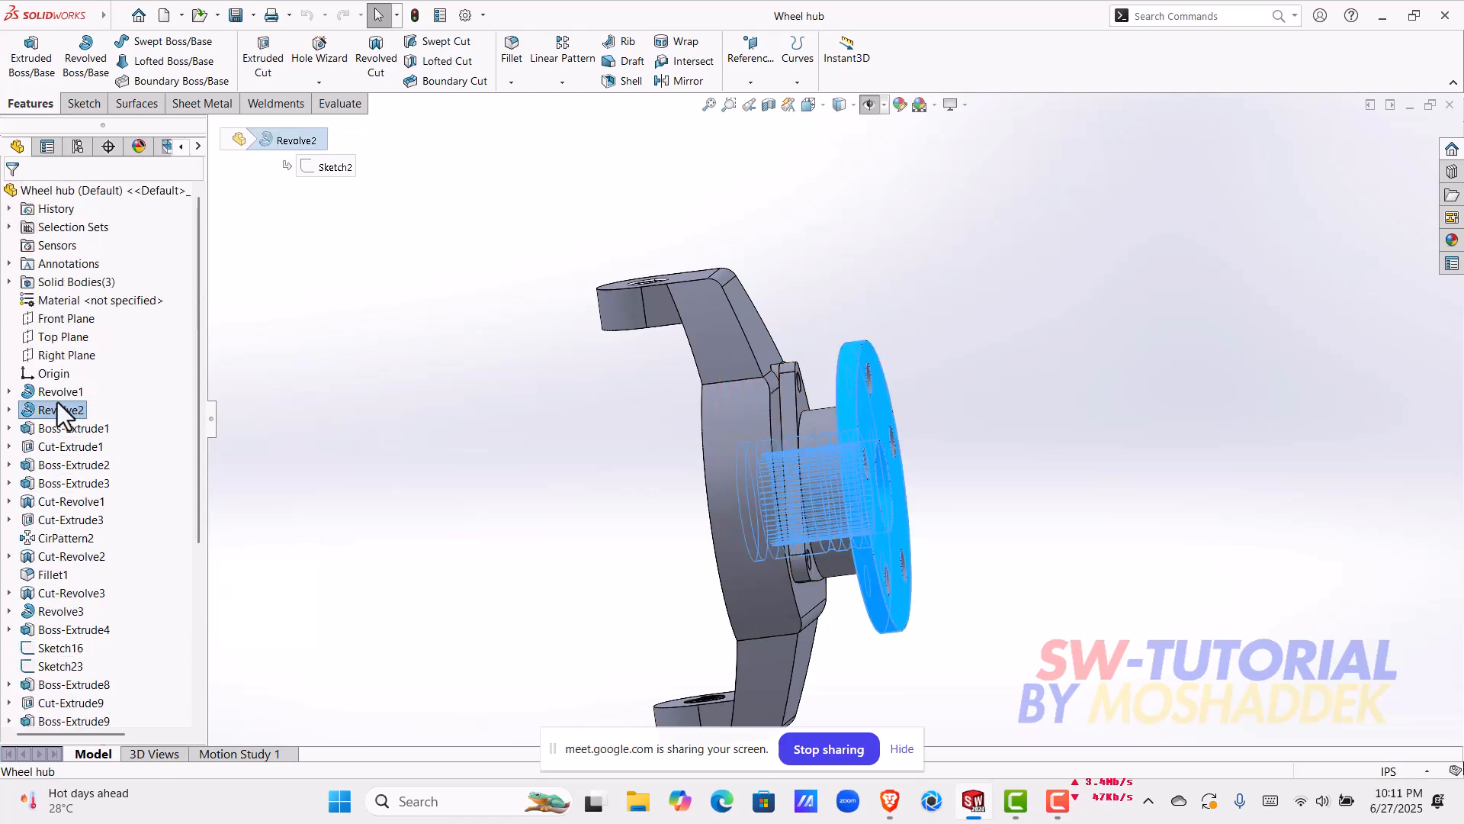
{"action": "left_click", "coordinate": [76, 394]}
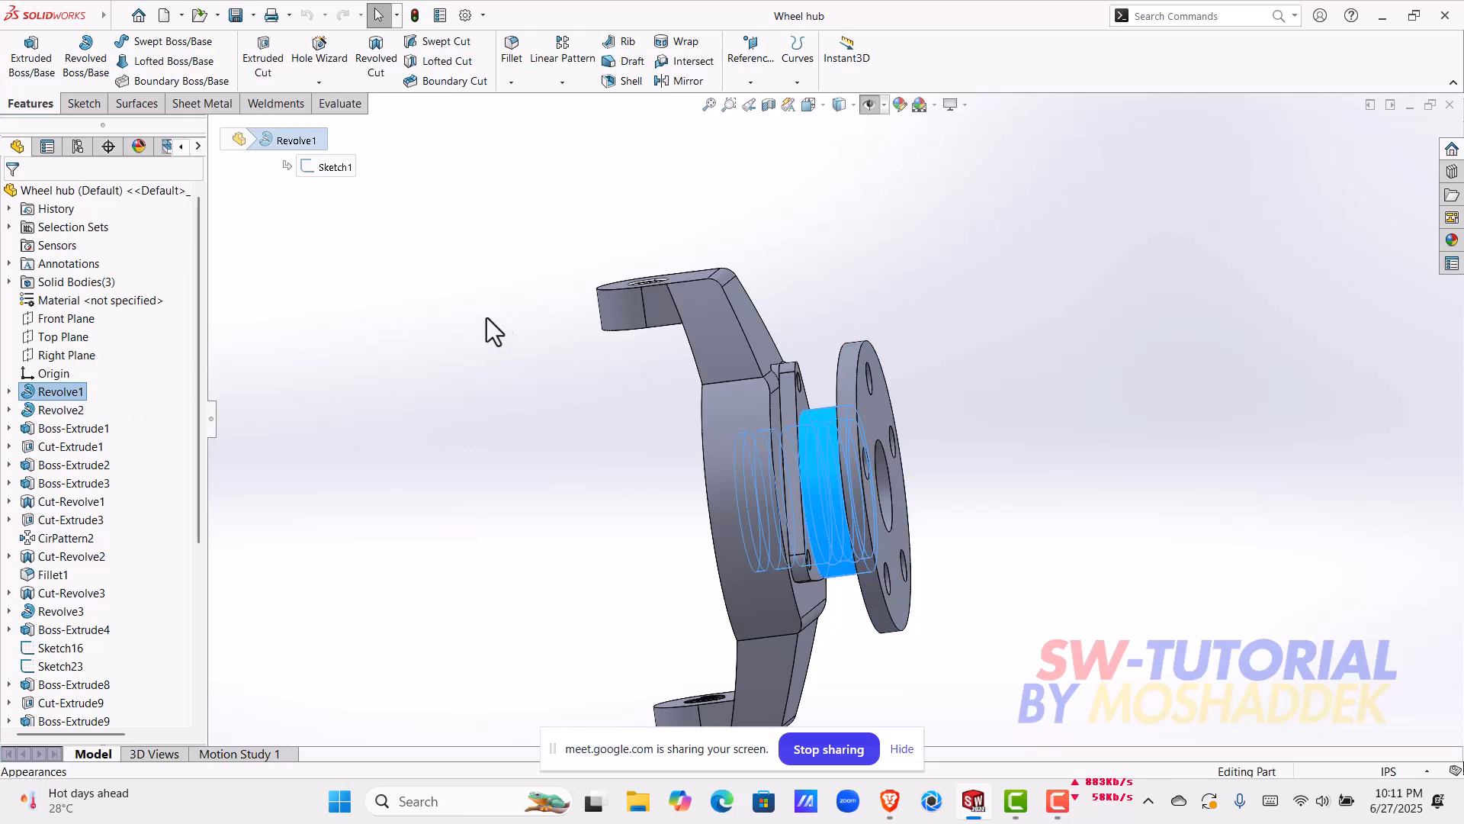
Step: Open Revolve2 for editing and examine its sketch profile and axis of revolution from an angled view
{"action": "left_click", "coordinate": [73, 410]}
{"action": "left_click", "coordinate": [108, 363]}
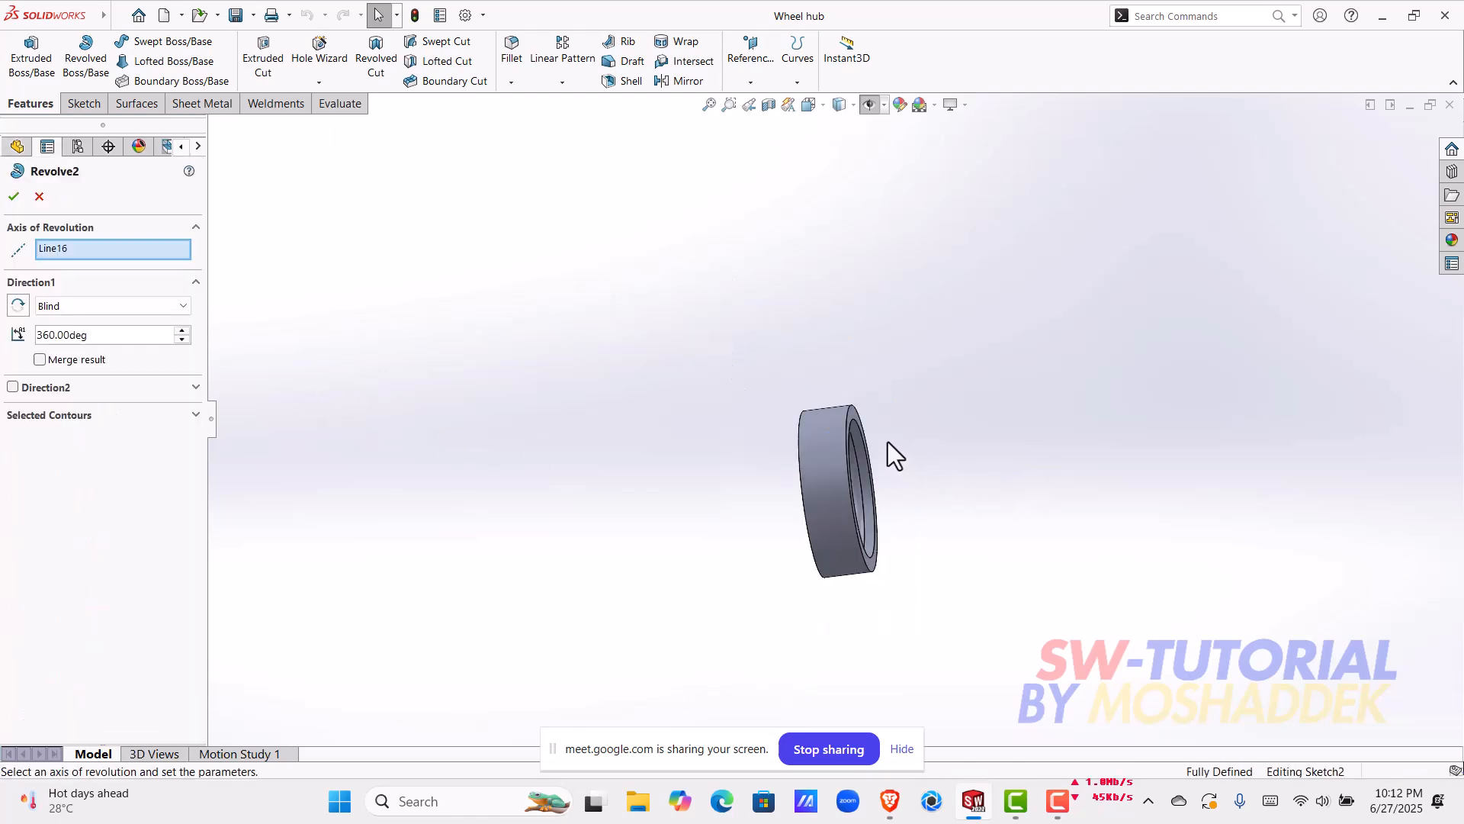
{"action": "mouse_move", "coordinate": [824, 462]}
{"action": "middle_mouse_down"}
{"action": "mouse_move", "coordinate": [807, 523]}
{"action": "mouse_move", "coordinate": [868, 487]}
{"action": "mouse_move", "coordinate": [816, 495]}
{"action": "mouse_move", "coordinate": [752, 595]}
{"action": "mouse_move", "coordinate": [670, 587]}
{"action": "middle_mouse_up"}
{"action": "scroll", "coordinate": [813, 495], "scroll_direction": "down", "scroll_amount": 4}
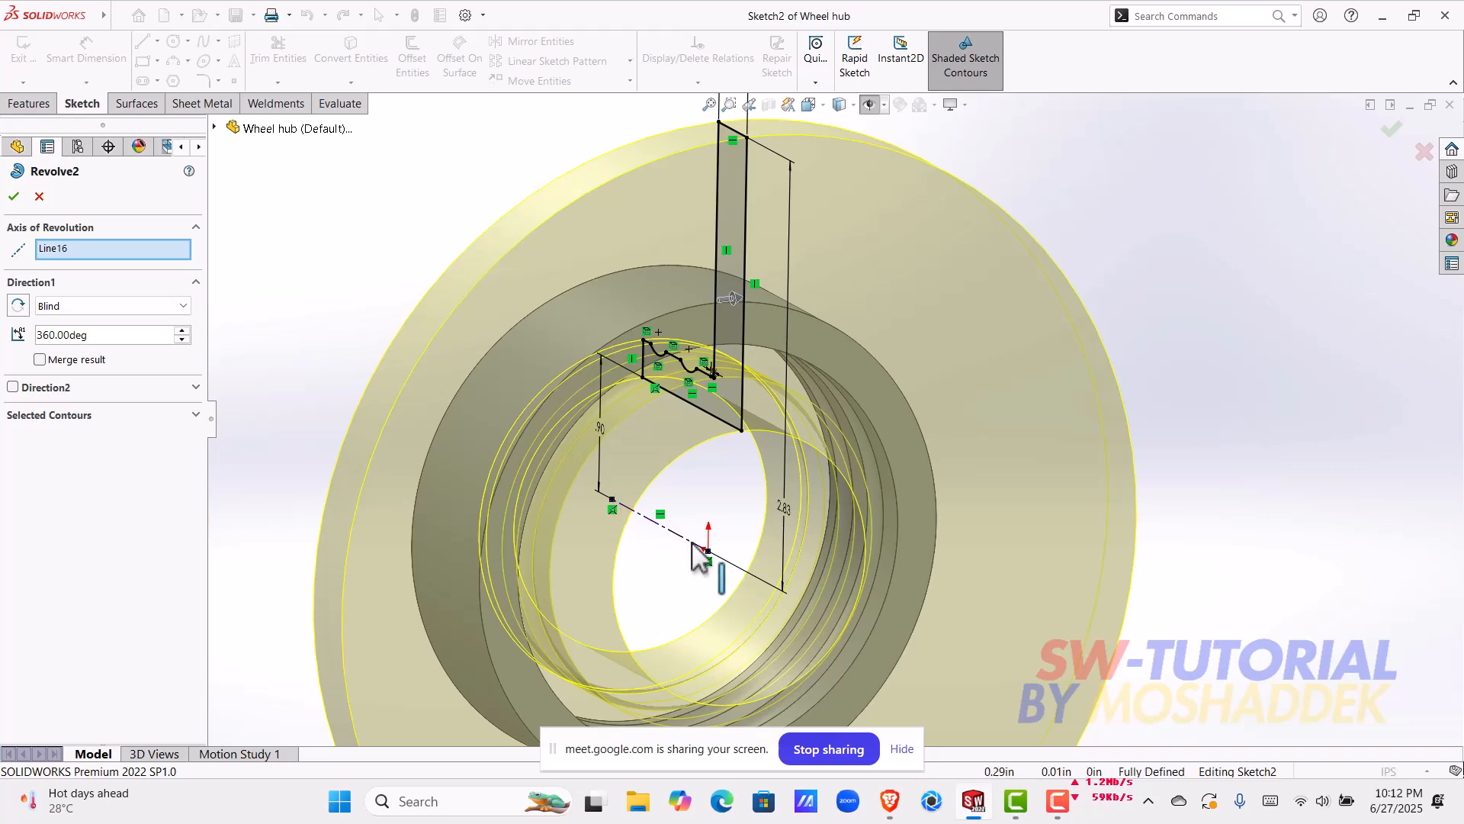
{"action": "middle_click_drag", "start_coordinate": [694, 546], "coordinate": [700, 536]}
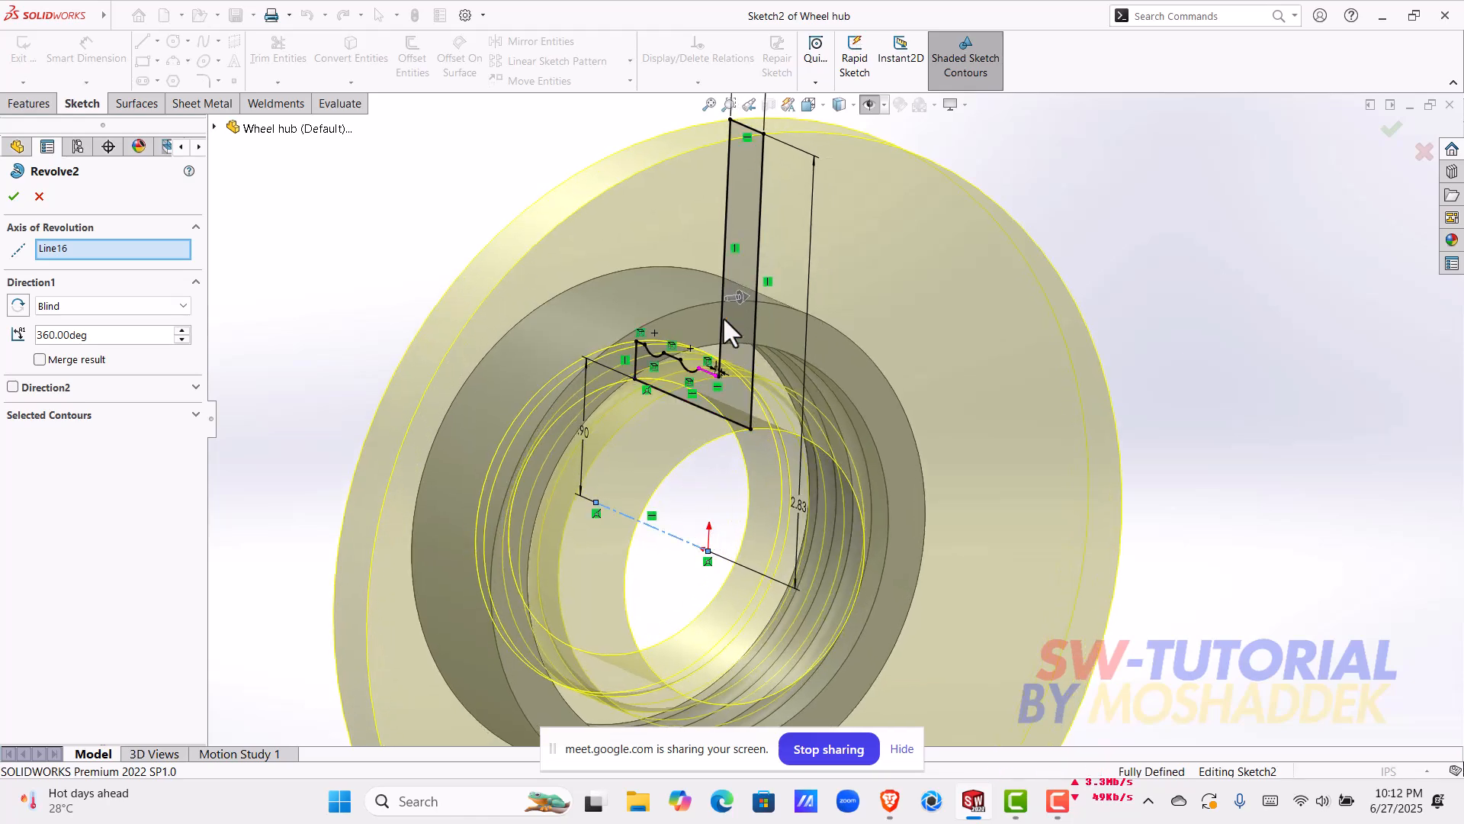
Step: Try a vertical edge of the profile as the Revolve2 axis, restore the centerline as the axis and accept the feature
{"action": "left_click", "coordinate": [732, 249]}
{"action": "left_click", "coordinate": [755, 278]}
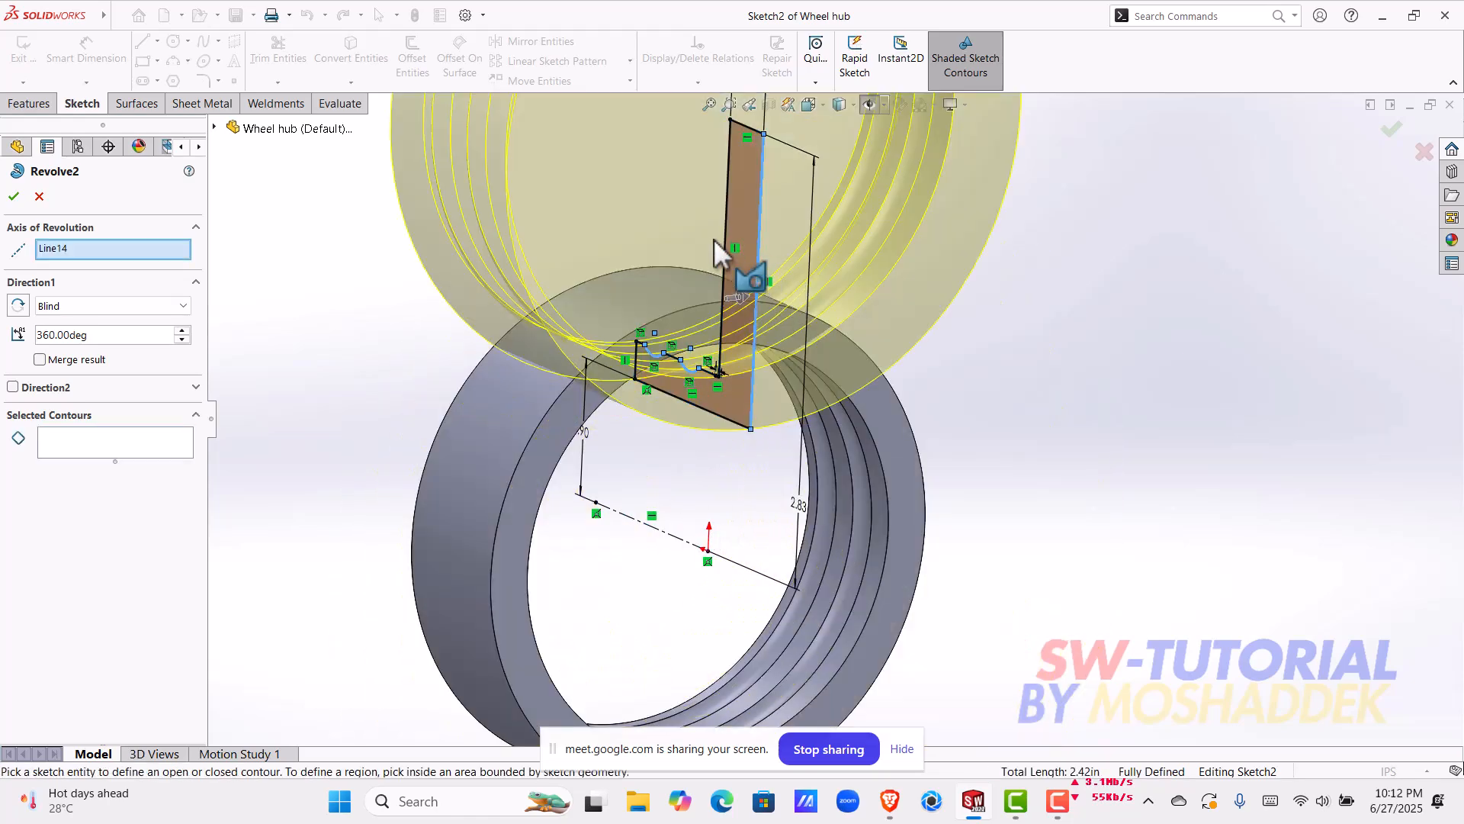
{"action": "right_click", "coordinate": [89, 249]}
{"action": "left_click", "coordinate": [139, 273]}
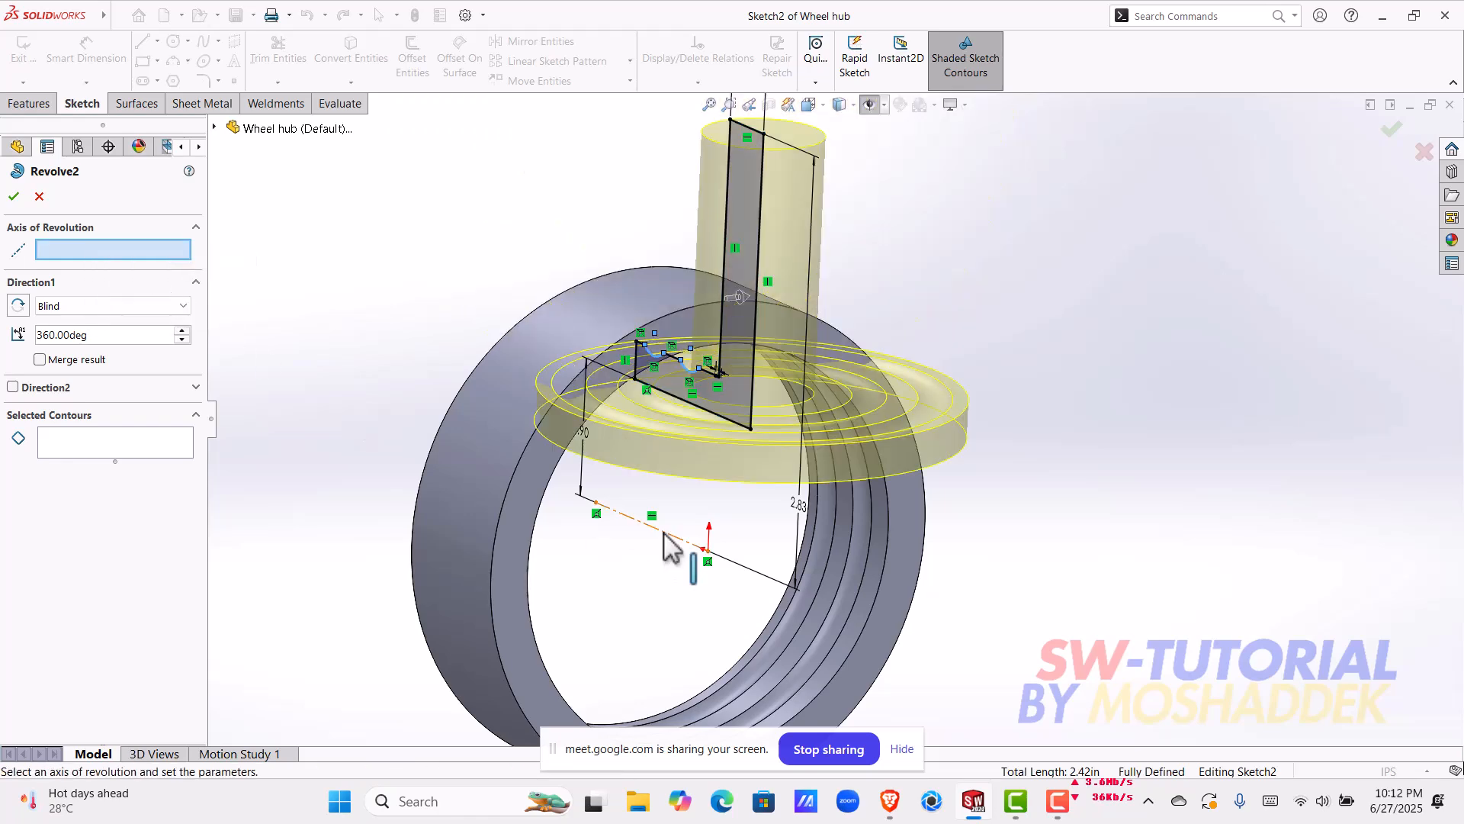
{"action": "left_click", "coordinate": [666, 537]}
{"action": "middle_click_drag", "start_coordinate": [529, 505], "coordinate": [1072, 497]}
{"action": "left_click", "coordinate": [1391, 131]}
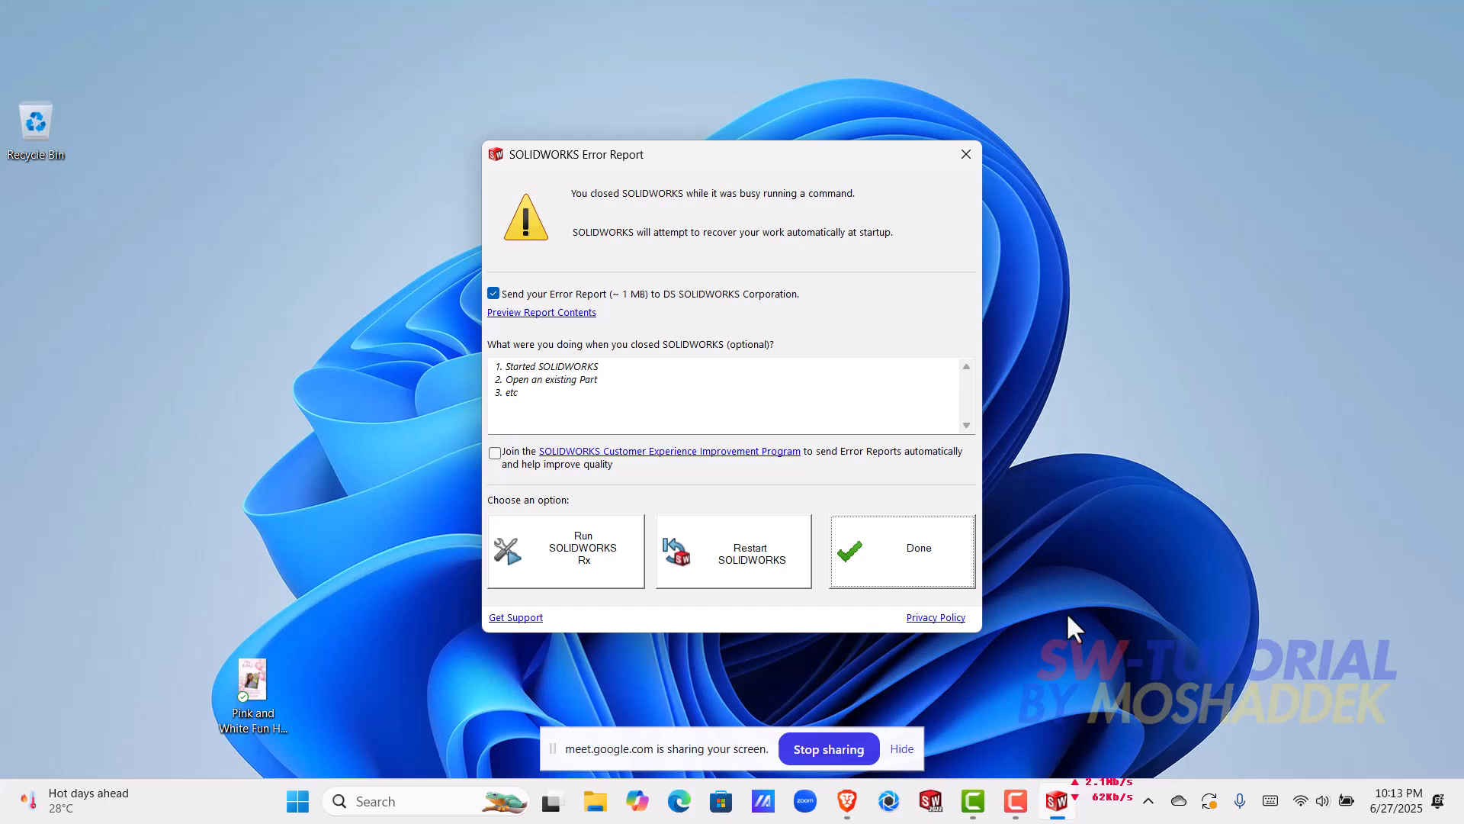
Step: Dismiss the error report and restart SOLIDWORKS 2022
{"action": "left_click", "coordinate": [1094, 191]}
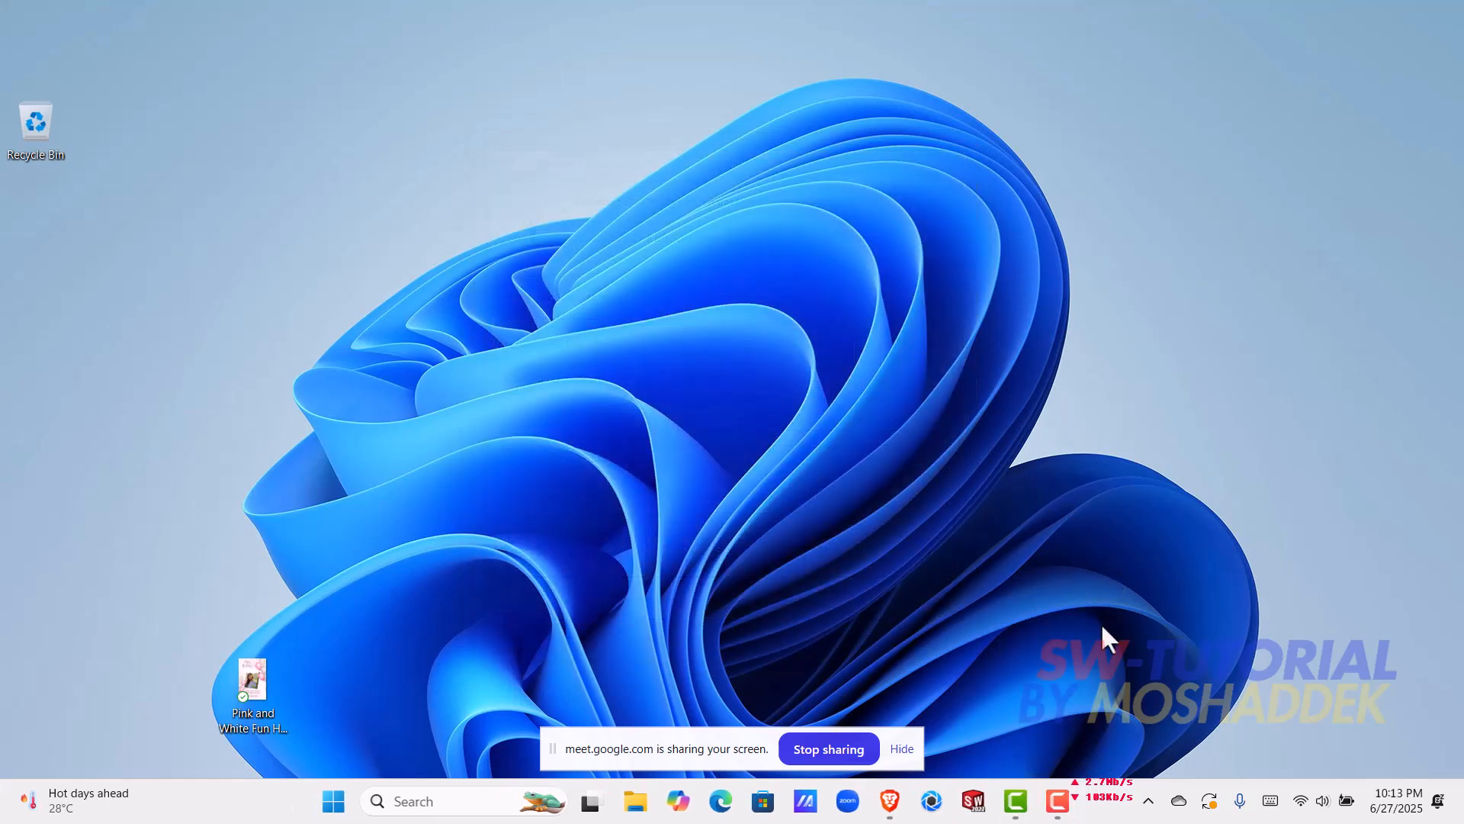
{"action": "key", "text": "super"}
{"action": "type", "text": "sol"}
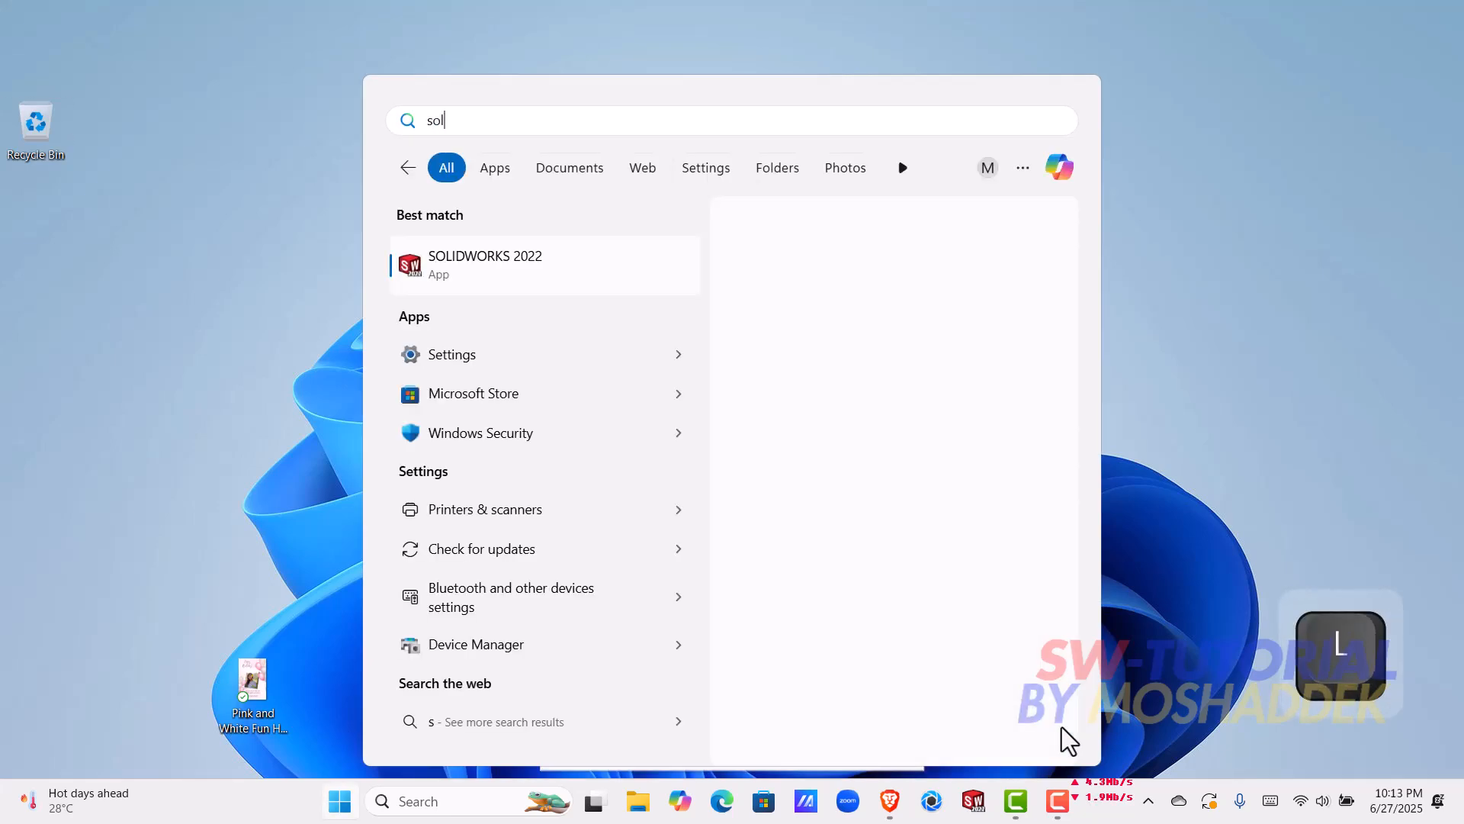
{"action": "key", "text": "Return"}
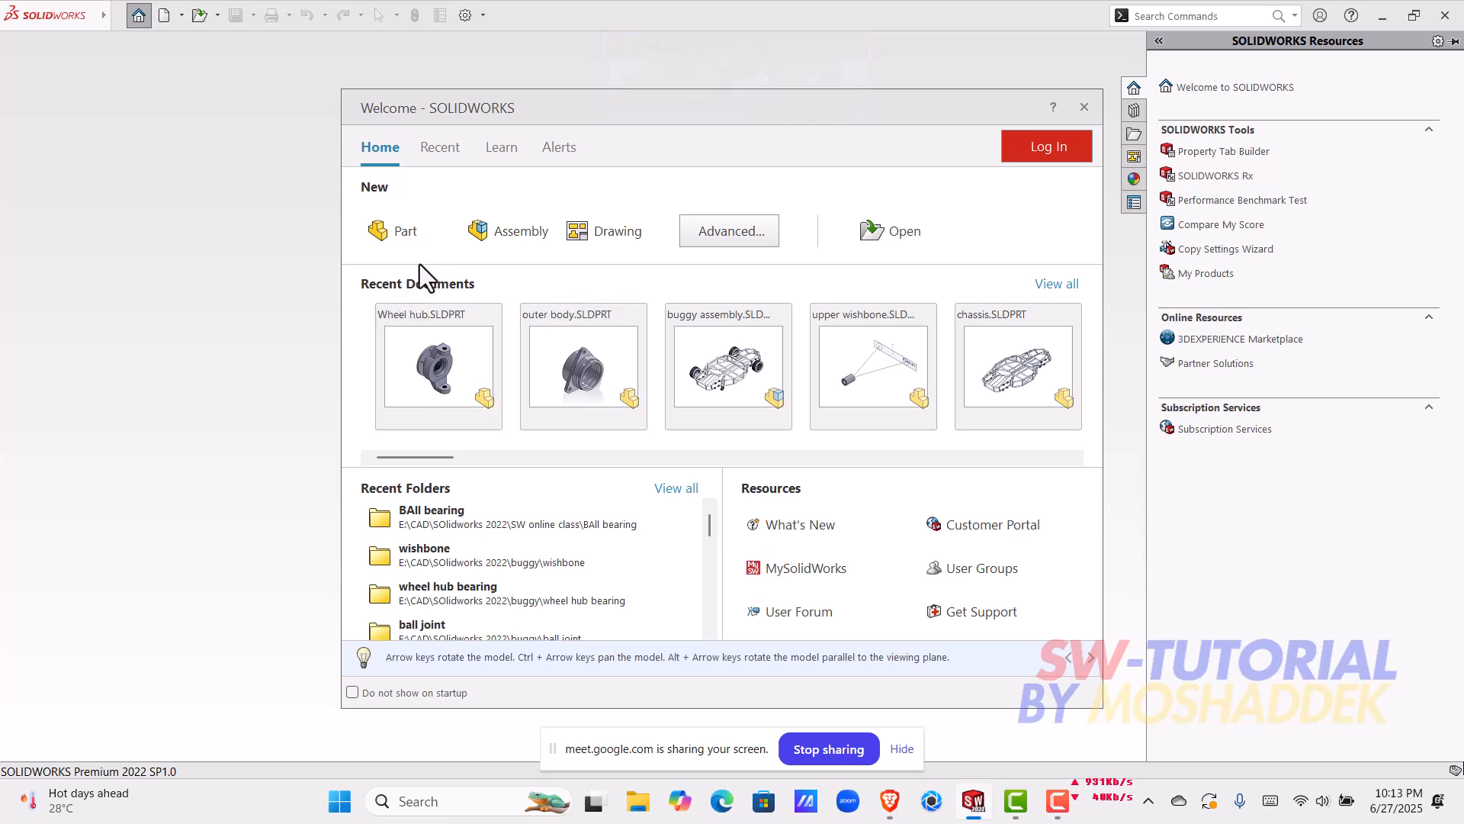
Step: Create a new part and start a sketch on the Front Plane
{"action": "left_click", "coordinate": [410, 238]}
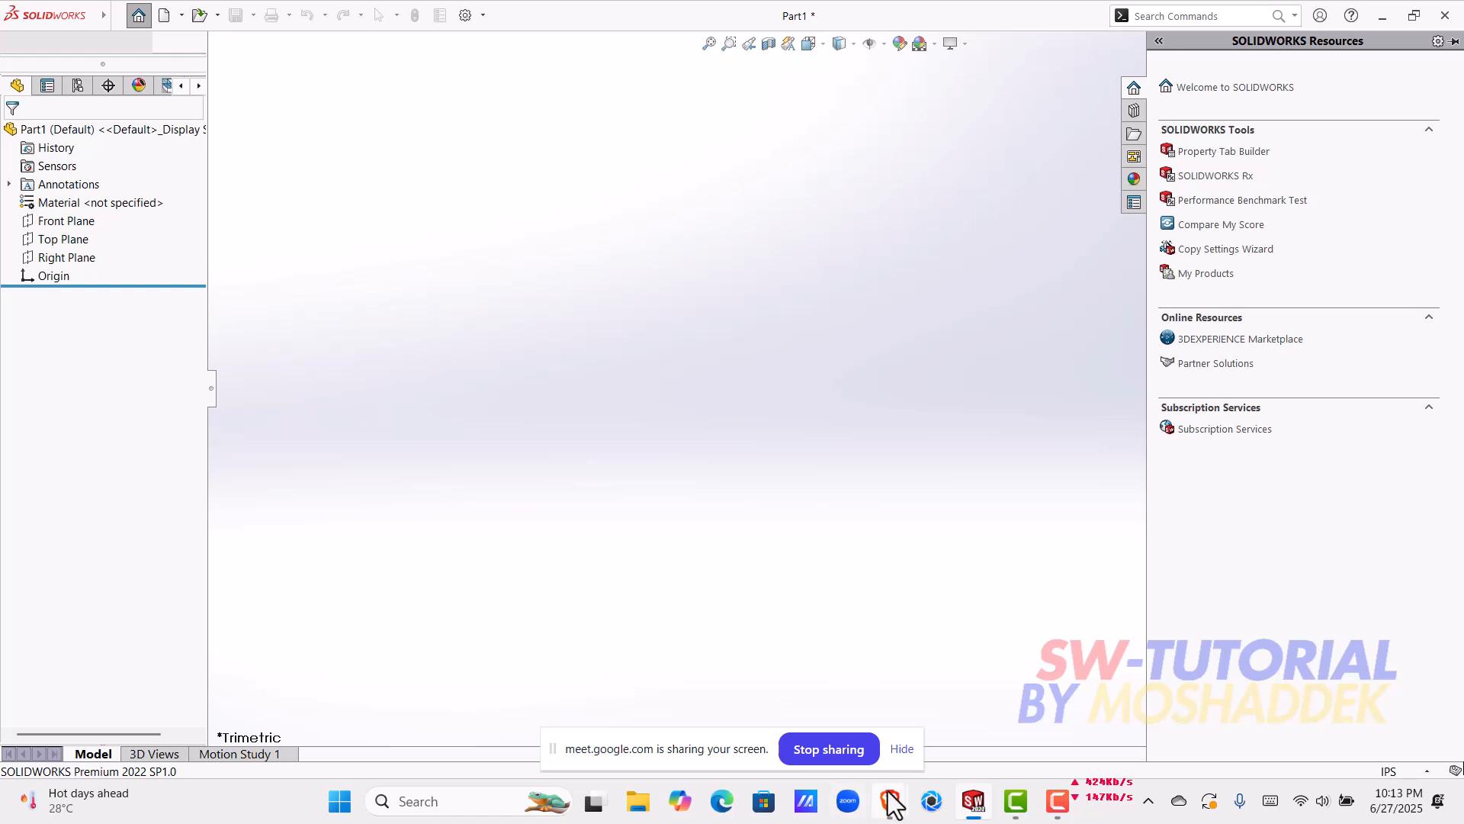
{"action": "left_click", "coordinate": [752, 350]}
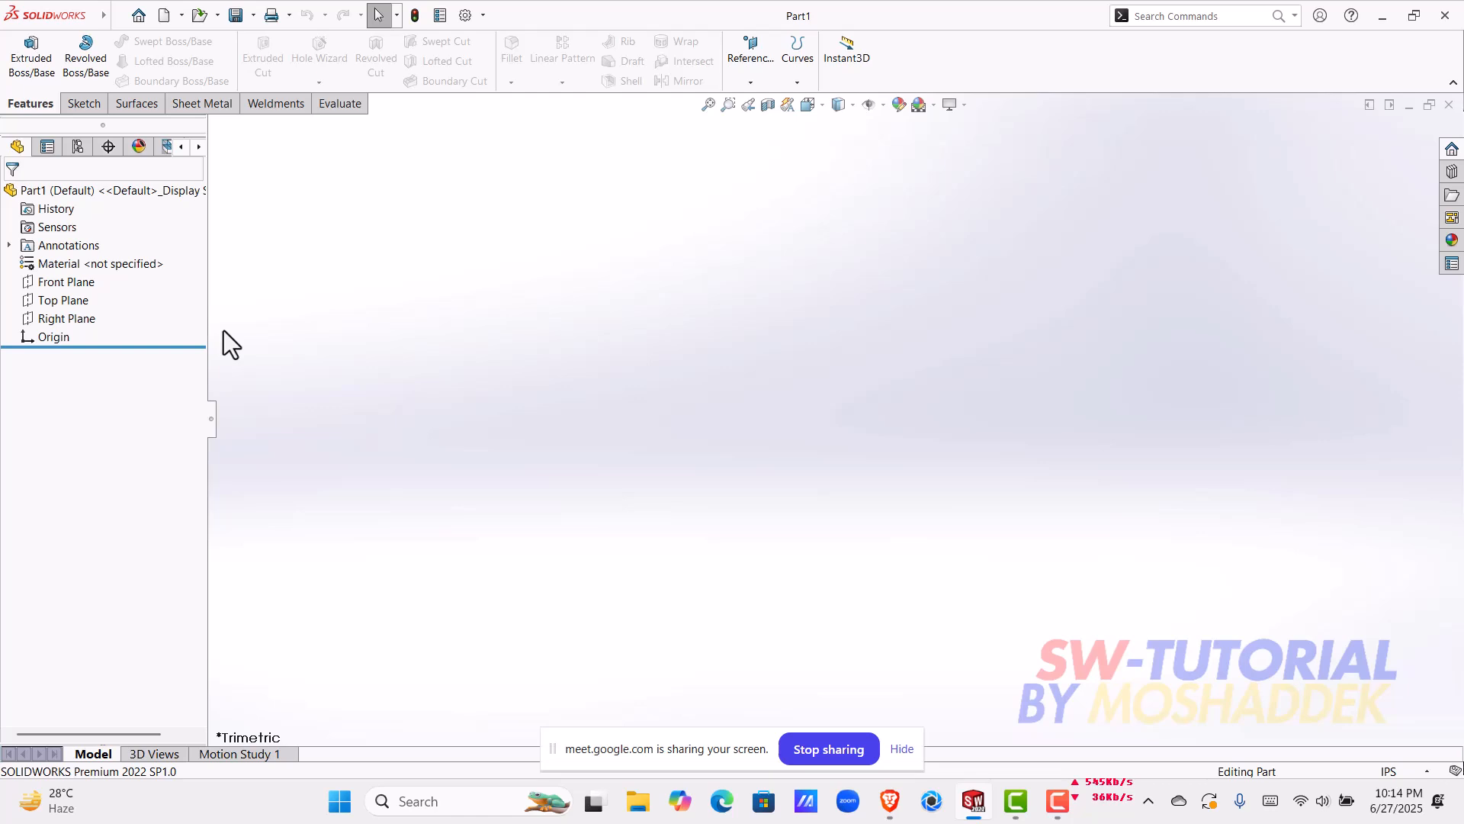
{"action": "left_click", "coordinate": [79, 282]}
{"action": "left_click", "coordinate": [90, 266]}
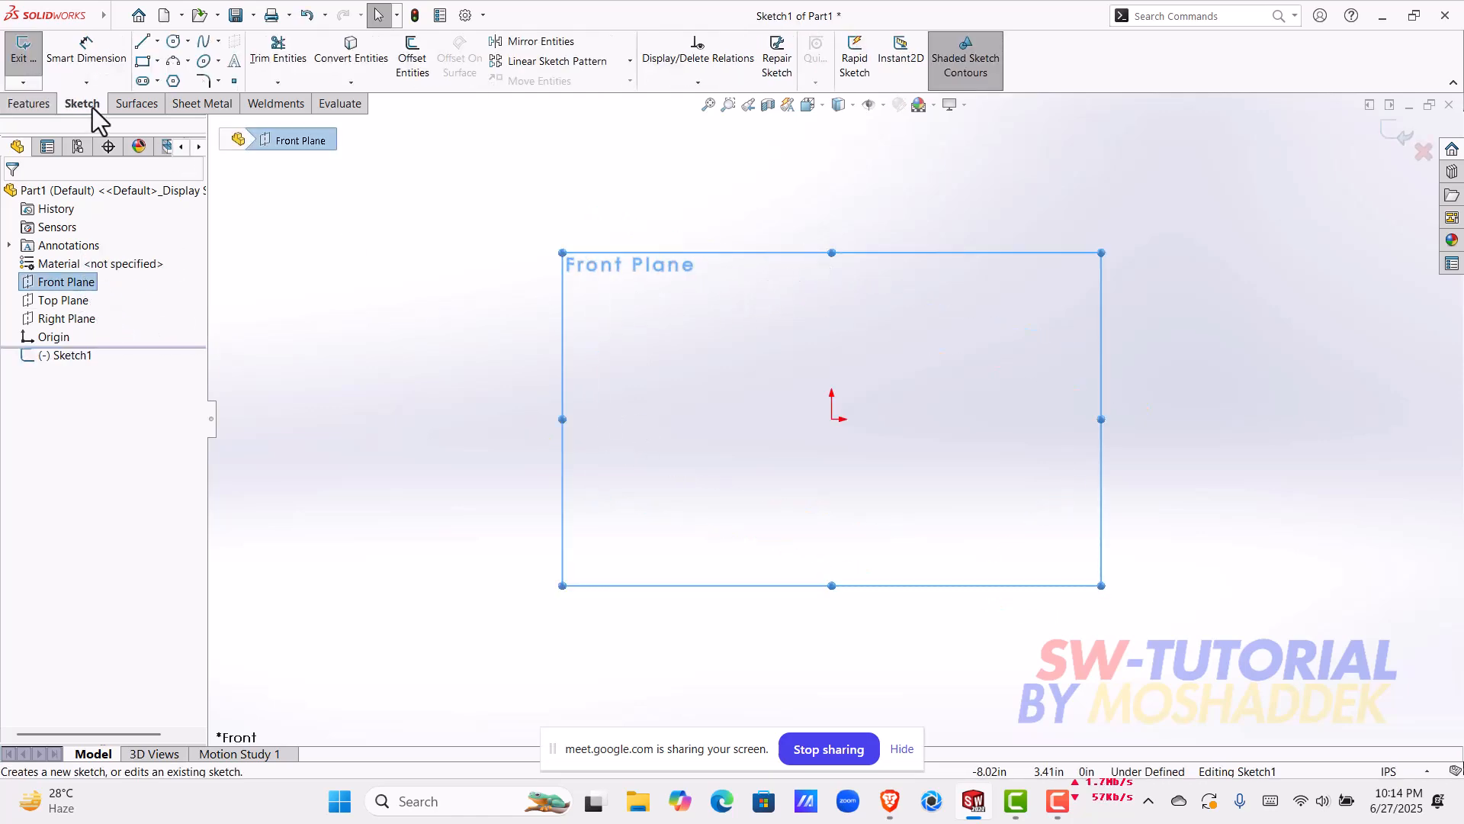
Step: Draw a vertical centerline about 3.31 in long upward from the origin
{"action": "left_click", "coordinate": [157, 40]}
{"action": "left_click", "coordinate": [179, 71]}
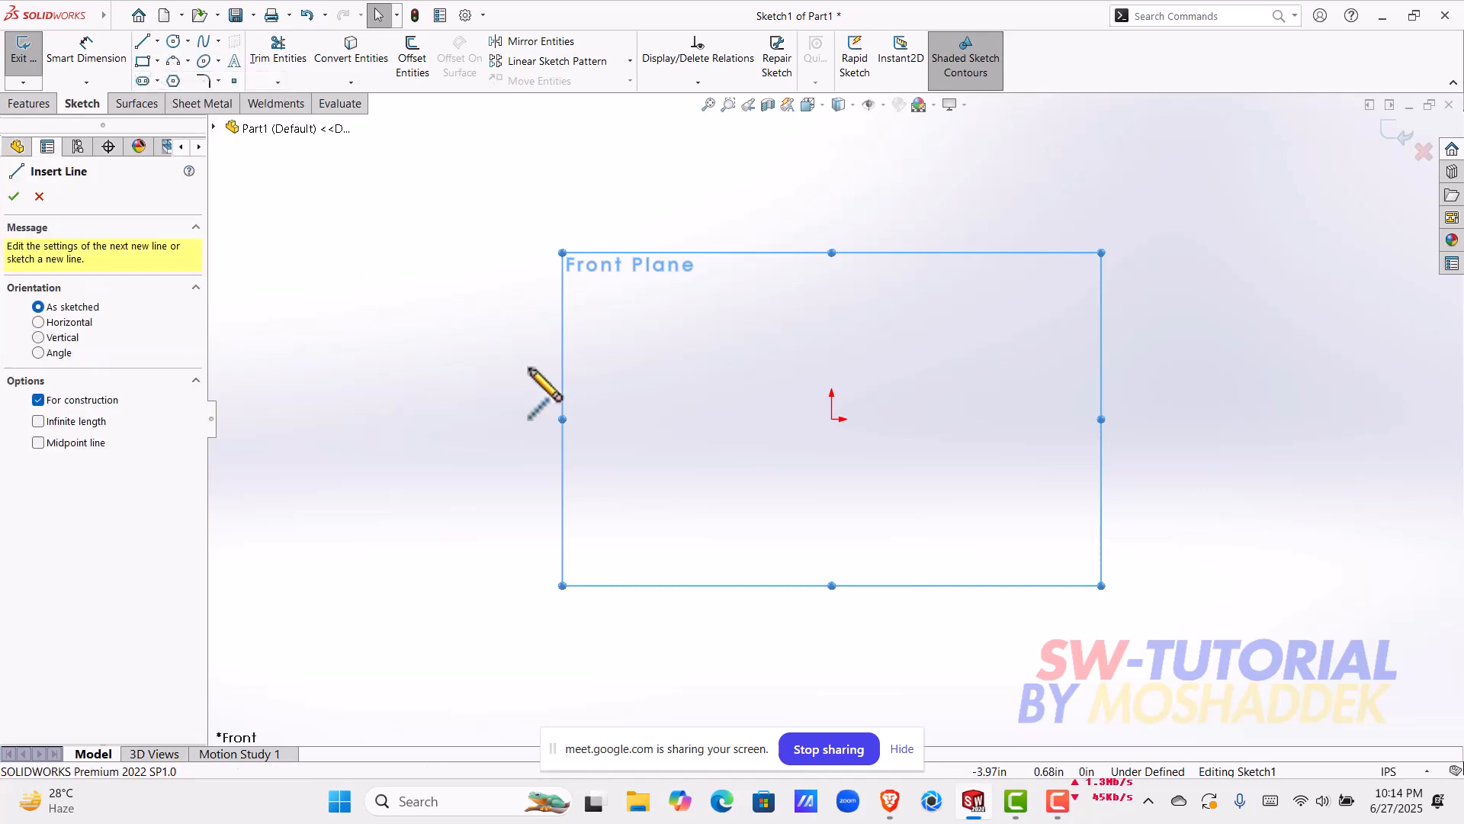
{"action": "left_click", "coordinate": [831, 418]}
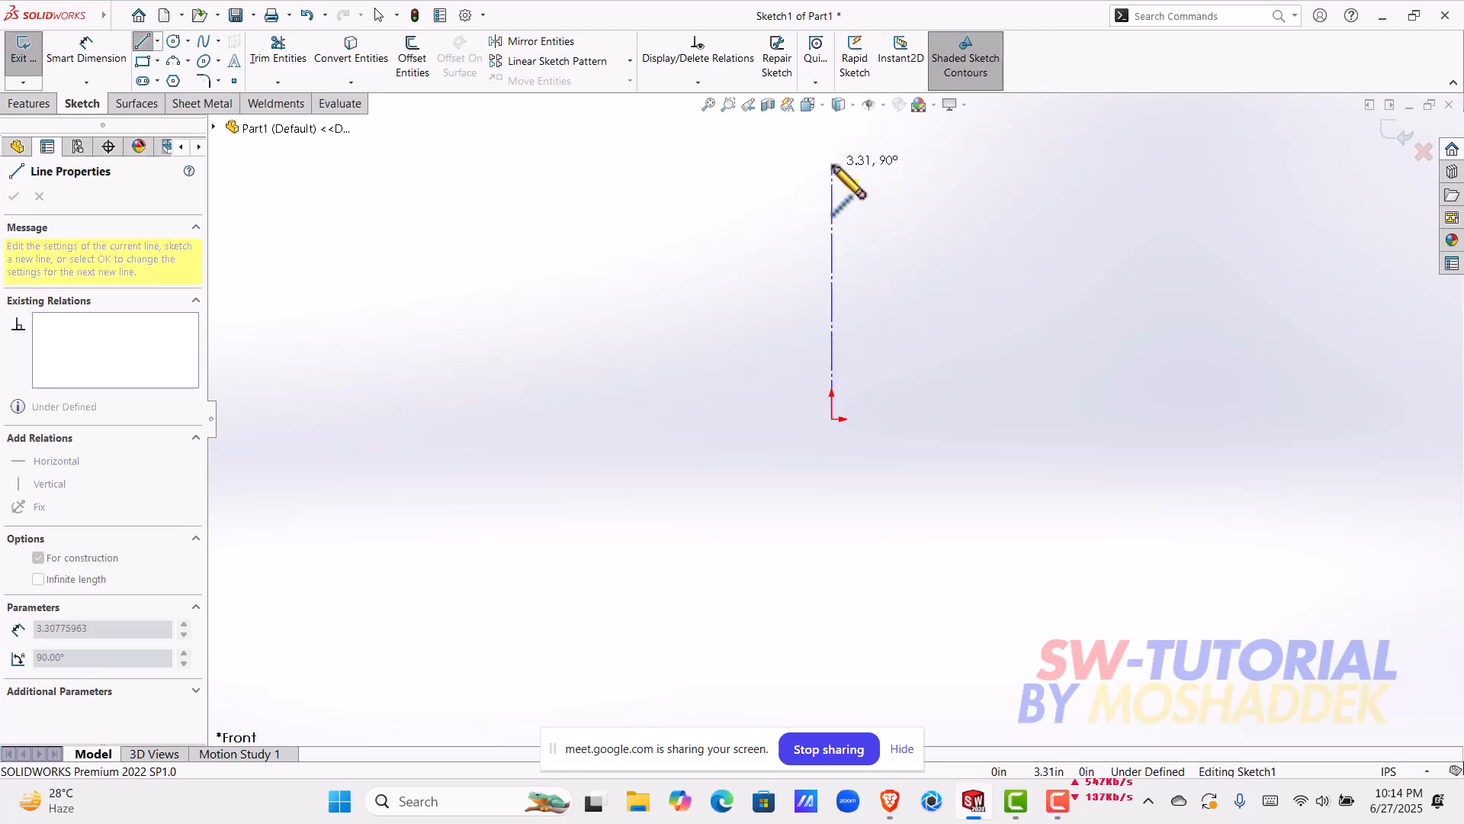
{"action": "left_click", "coordinate": [832, 166]}
{"action": "key", "text": "Escape"}
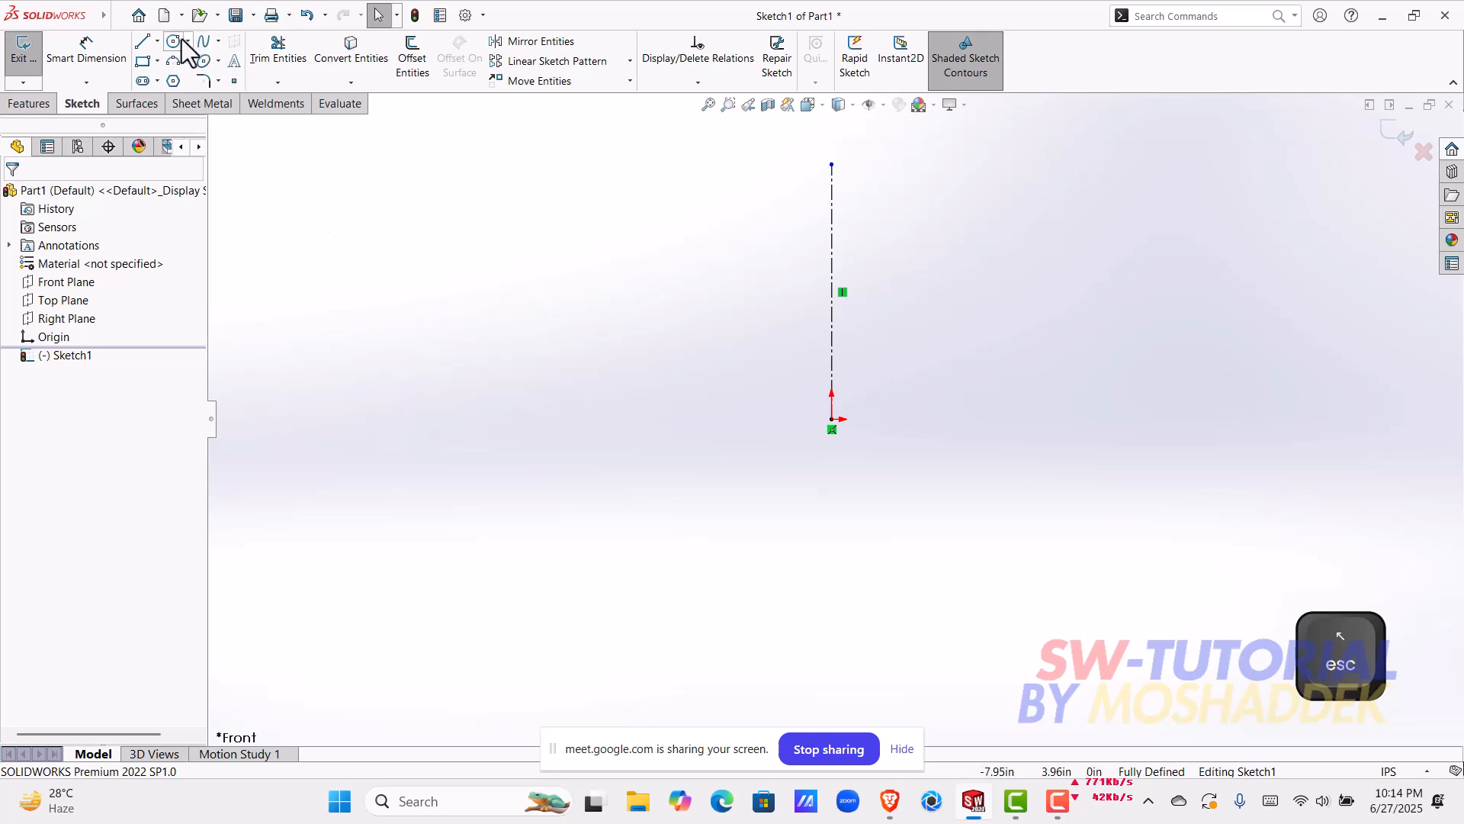
Step: Draw a line beside the centerline sloping inward to the origin's level, continued by a vertical line straight down
{"action": "left_click", "coordinate": [145, 47]}
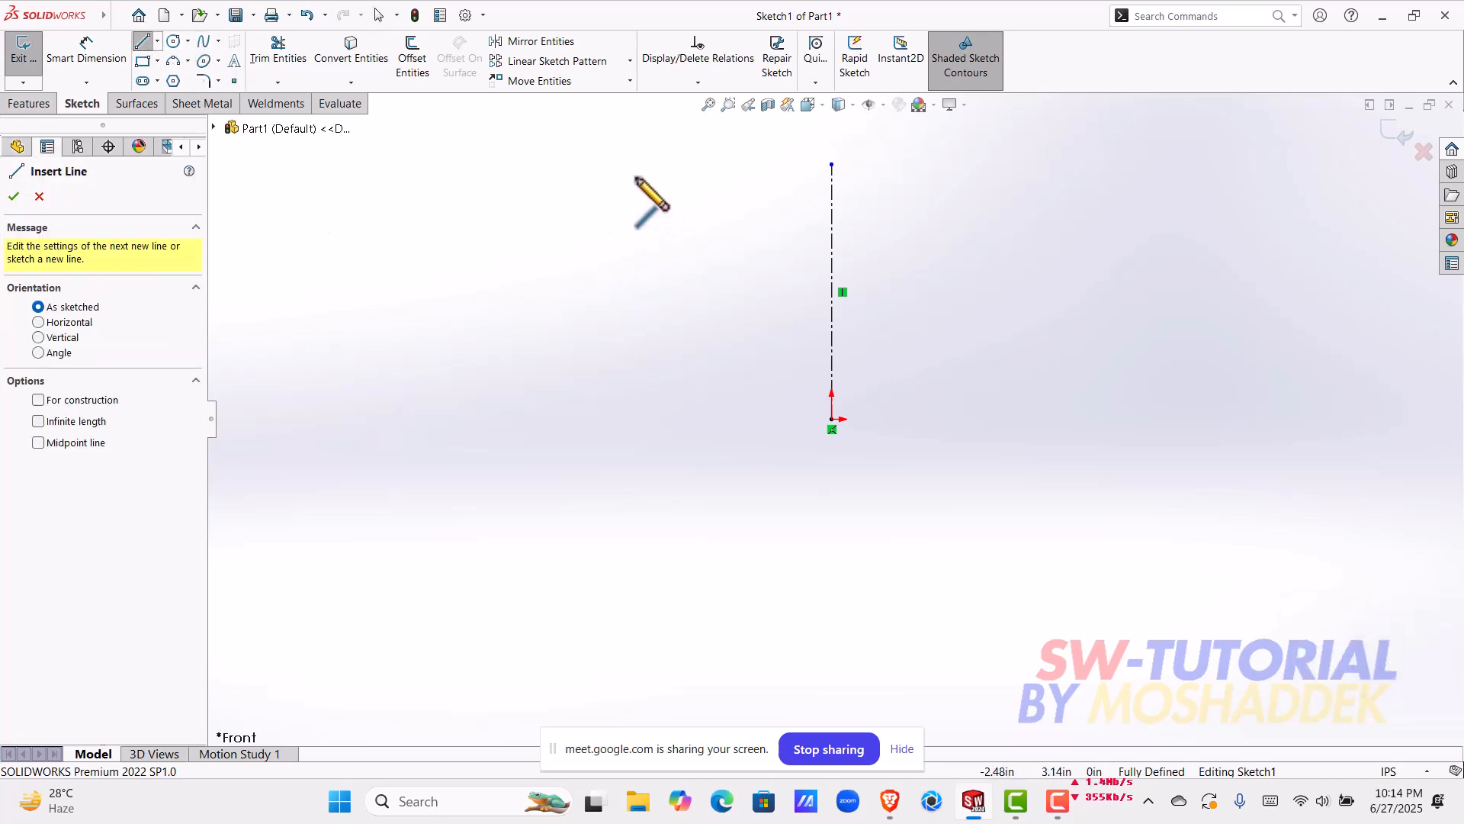
{"action": "left_click", "coordinate": [603, 165]}
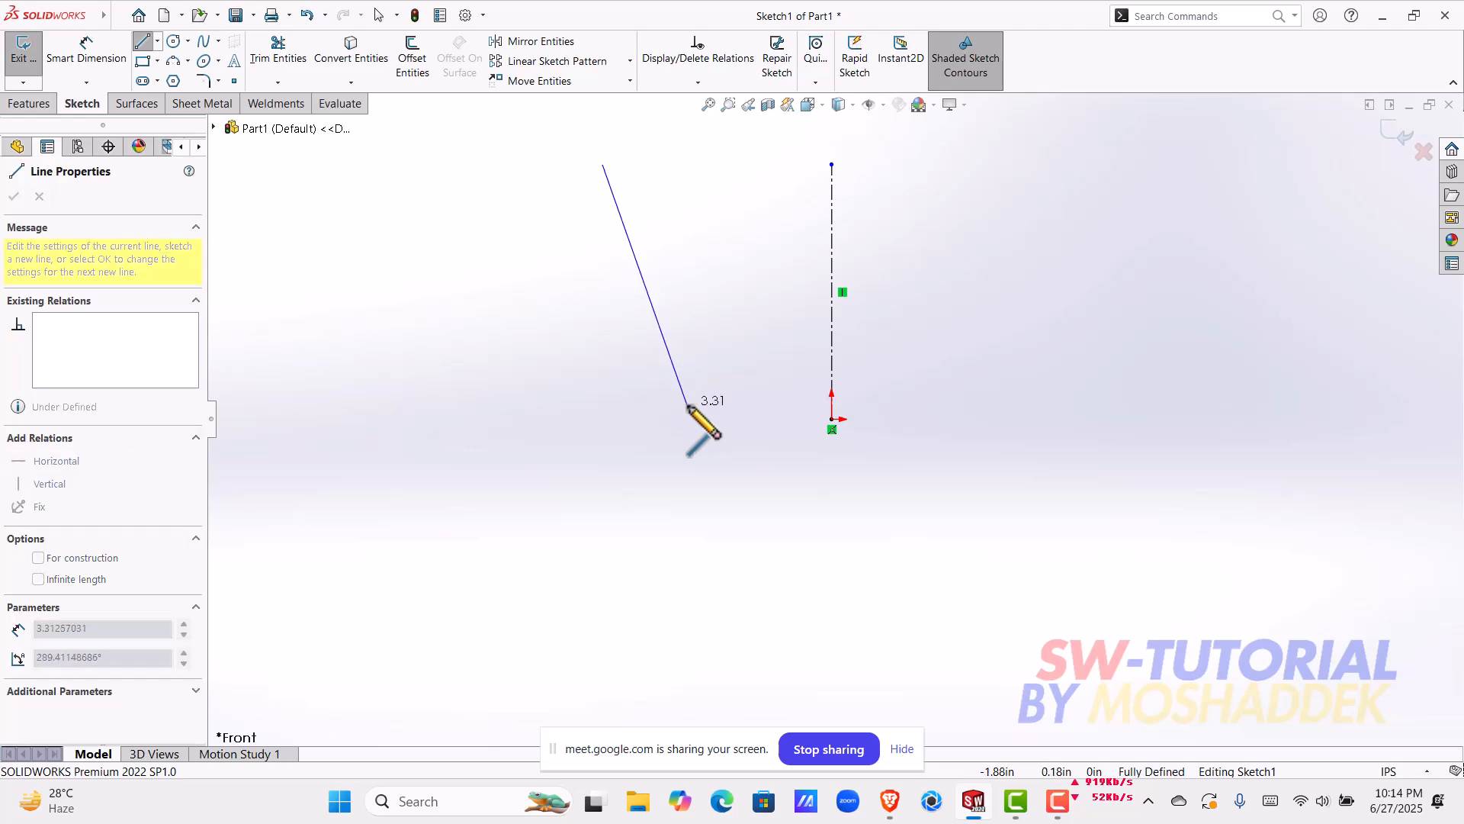
{"action": "left_click", "coordinate": [810, 418]}
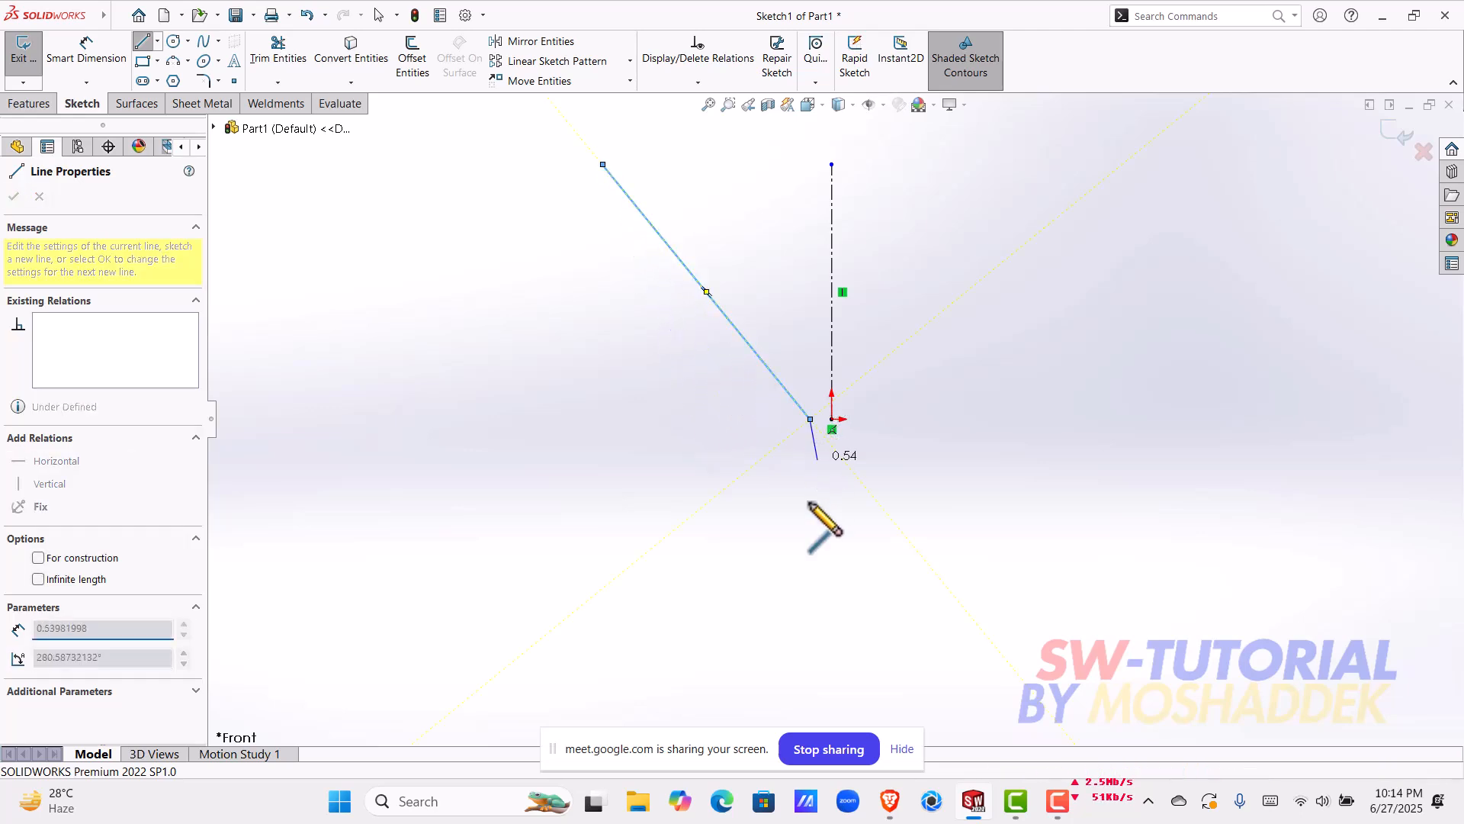
{"action": "double_click", "coordinate": [810, 670]}
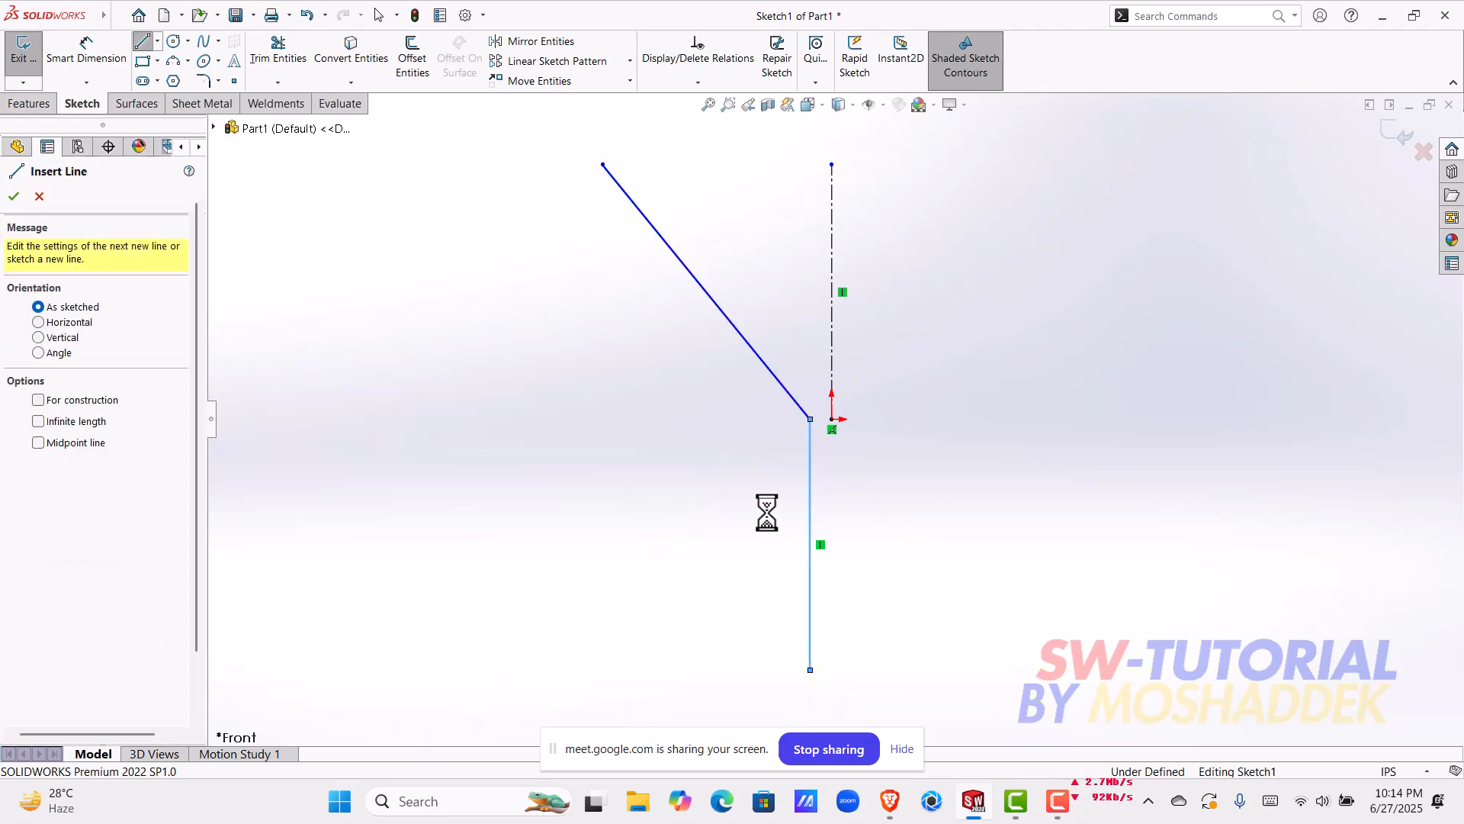
{"action": "key", "text": "Escape"}
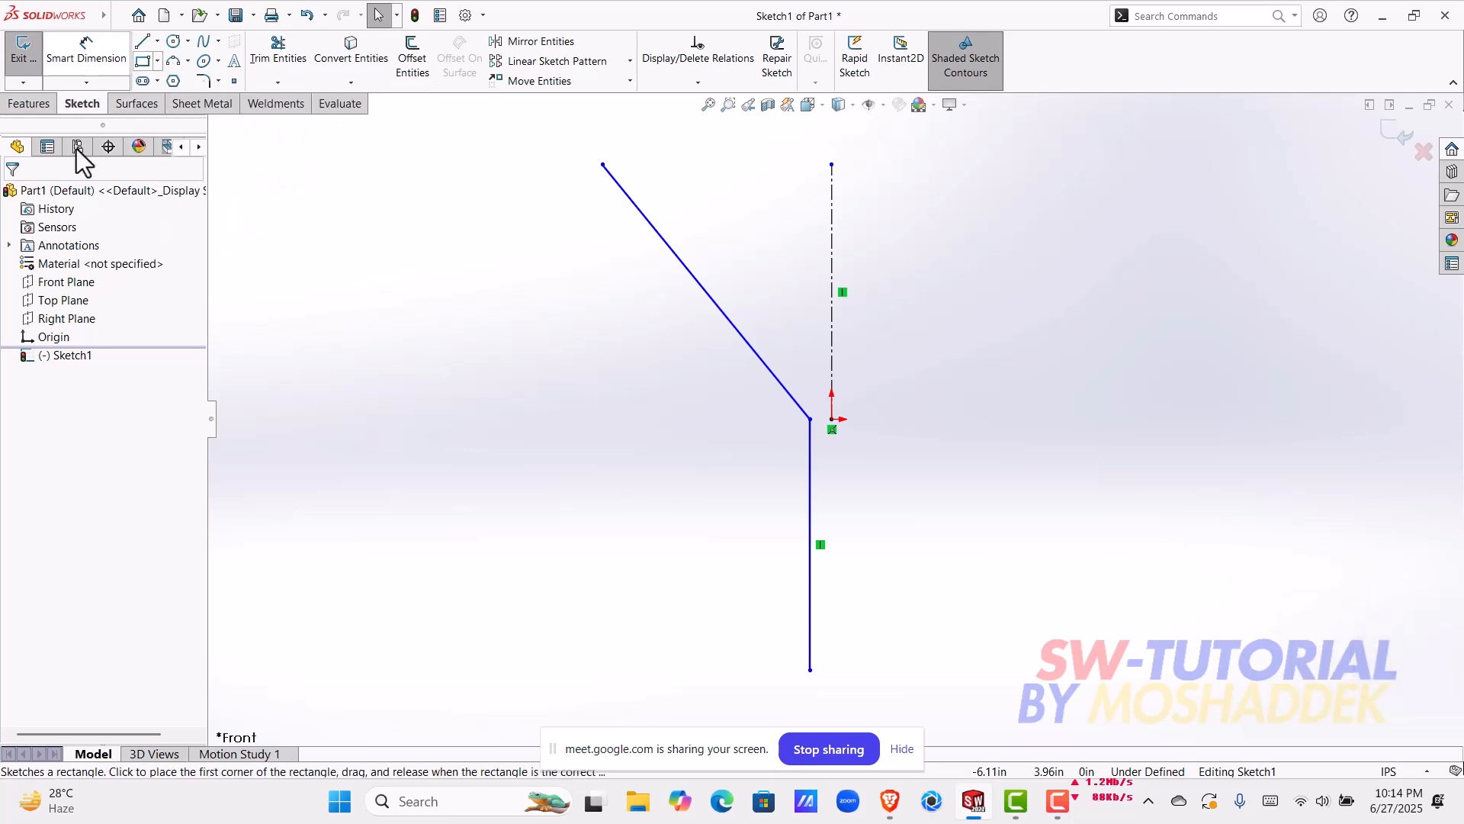
Step: Dimension the vertical line about the centerline as a doubled distance of 0.25 in
{"action": "left_click", "coordinate": [79, 63]}
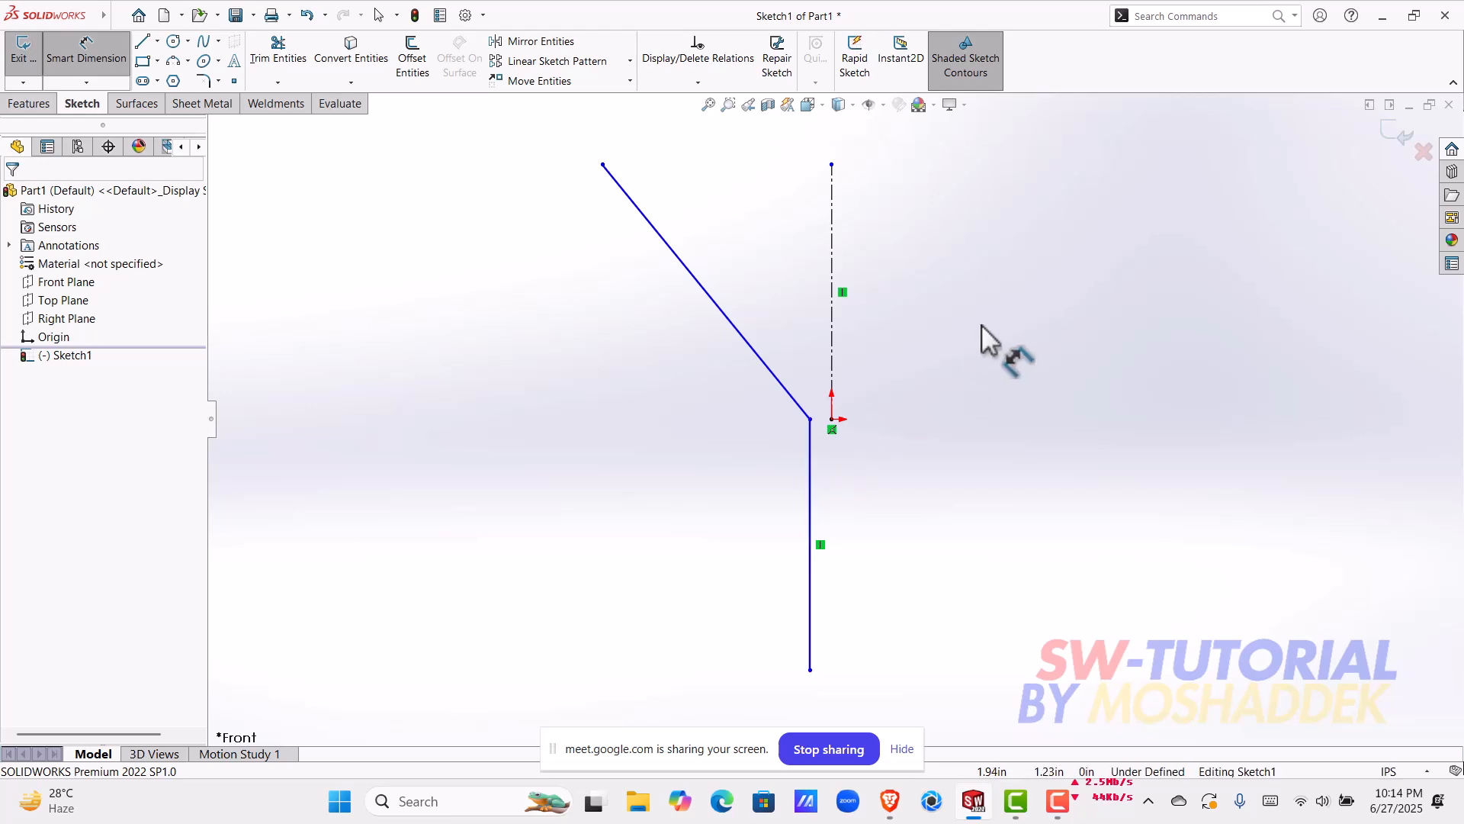
{"action": "left_click", "coordinate": [811, 461]}
{"action": "scroll", "coordinate": [840, 482], "scroll_direction": "up", "scroll_amount": 3}
{"action": "left_click", "coordinate": [841, 583]}
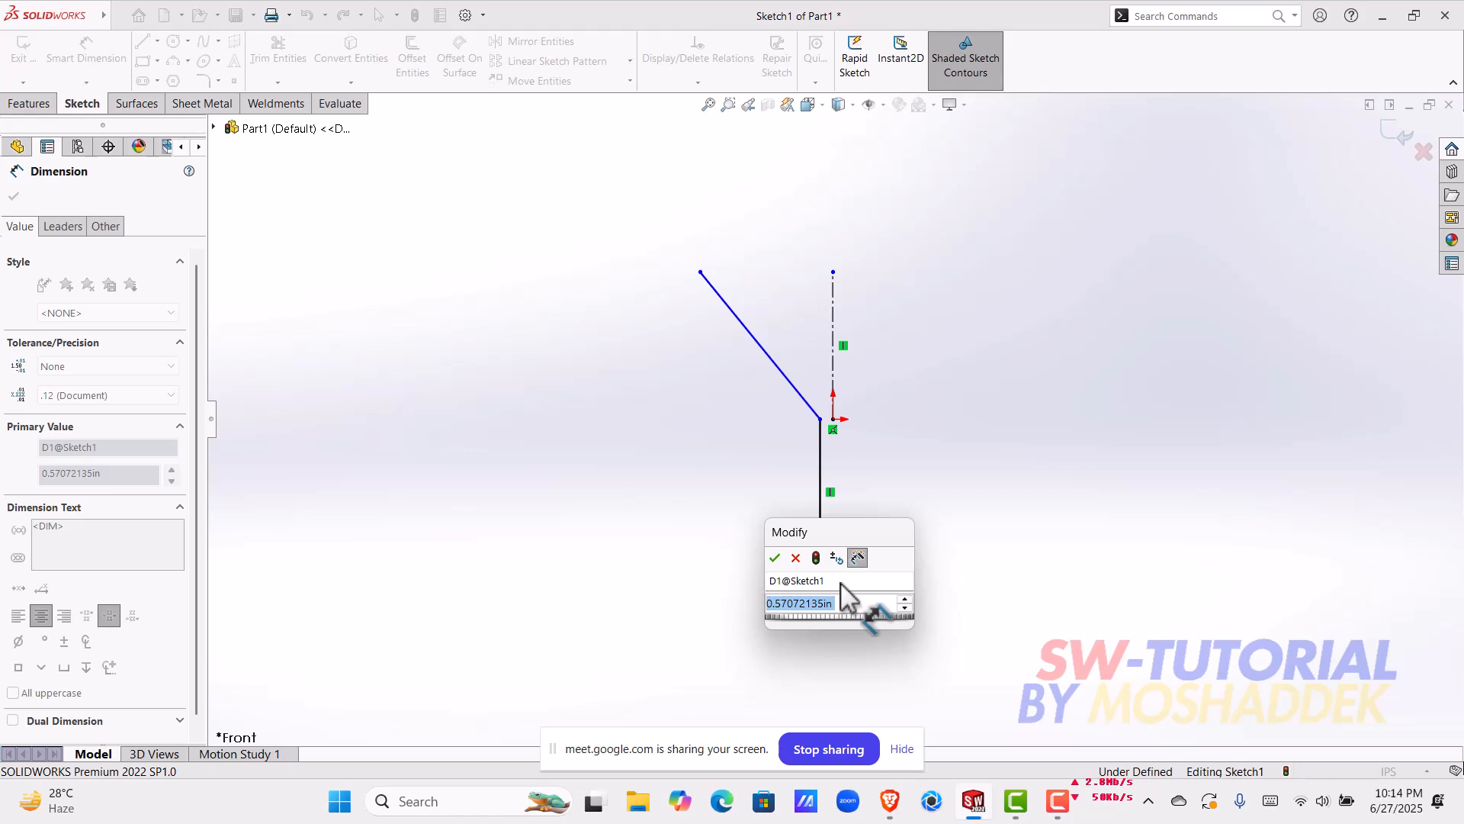
{"action": "type", "text": "0.25"}
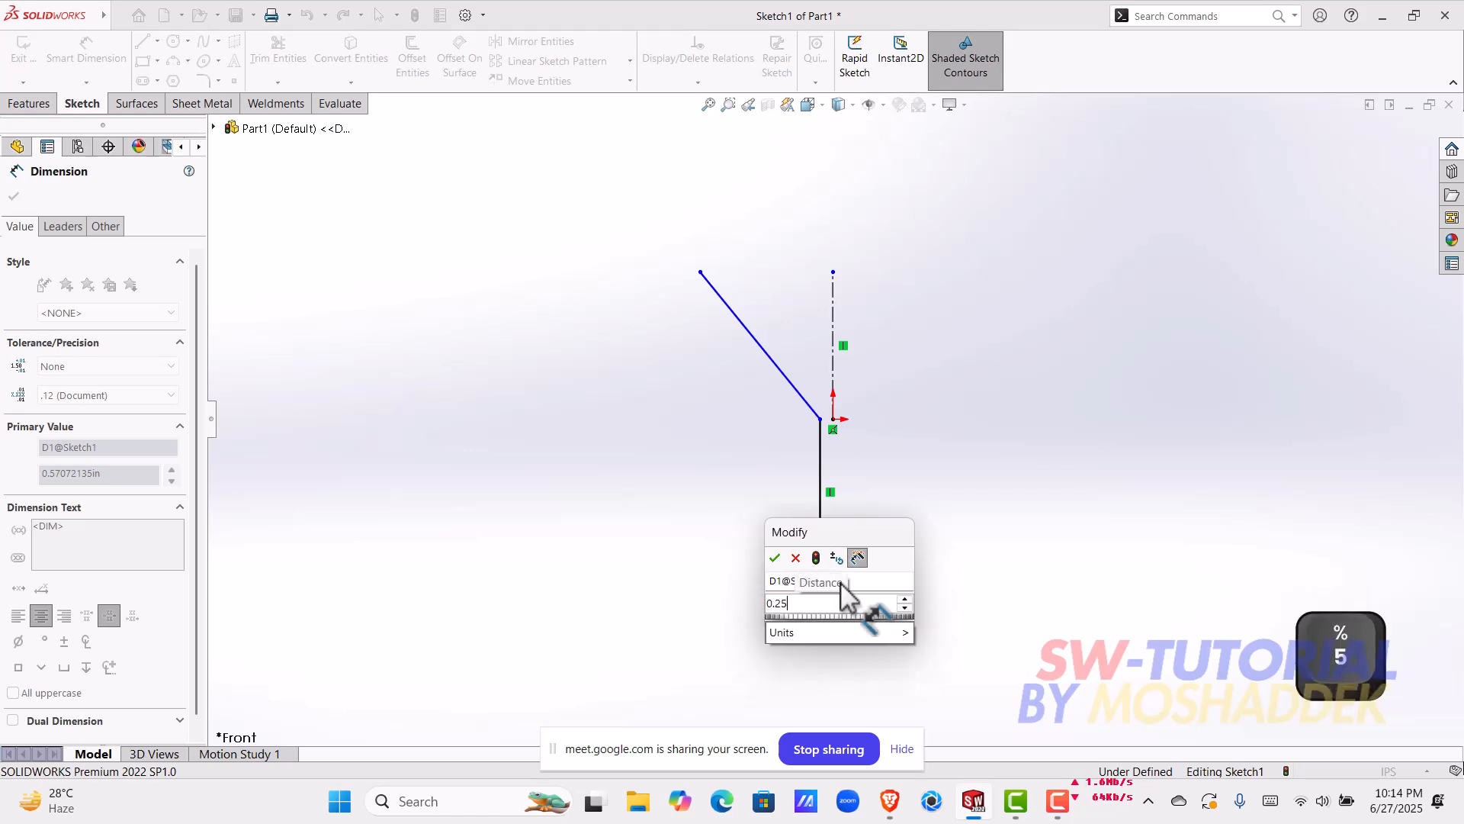
{"action": "key", "text": "Return"}
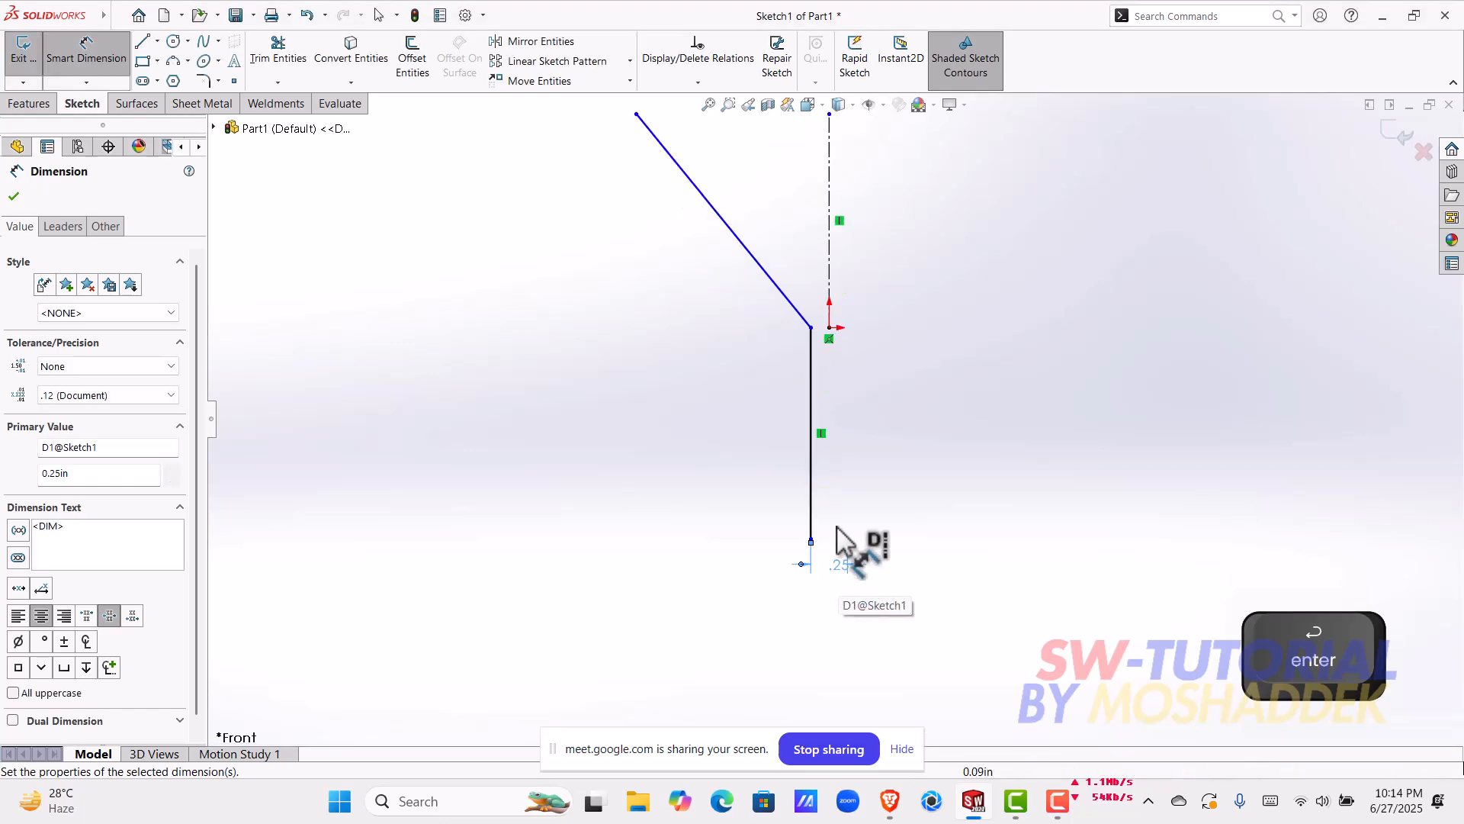
{"action": "scroll", "coordinate": [846, 366], "scroll_direction": "down", "scroll_amount": 3}
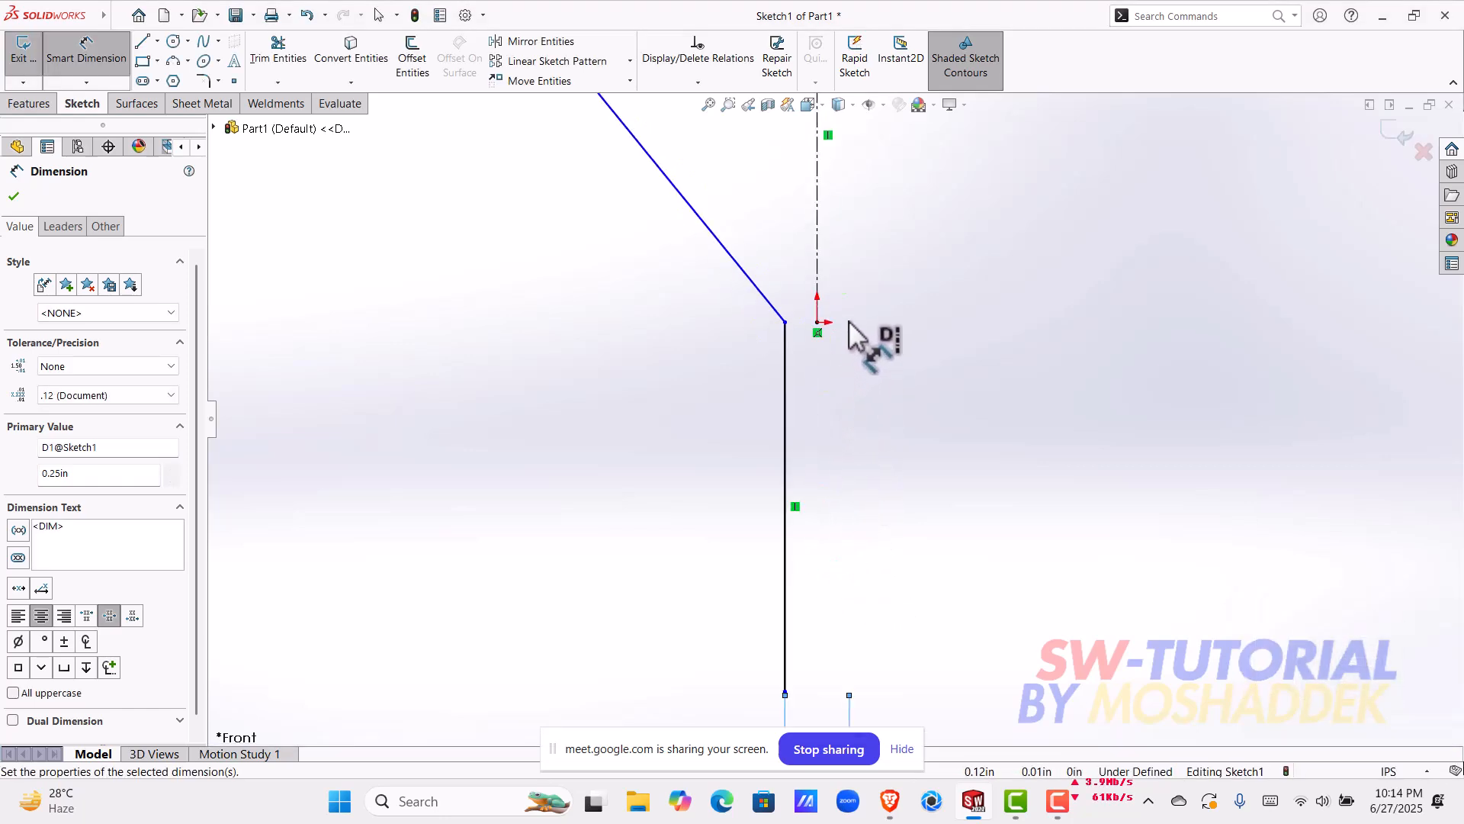
{"action": "scroll", "coordinate": [858, 336], "scroll_direction": "up", "scroll_amount": 2}
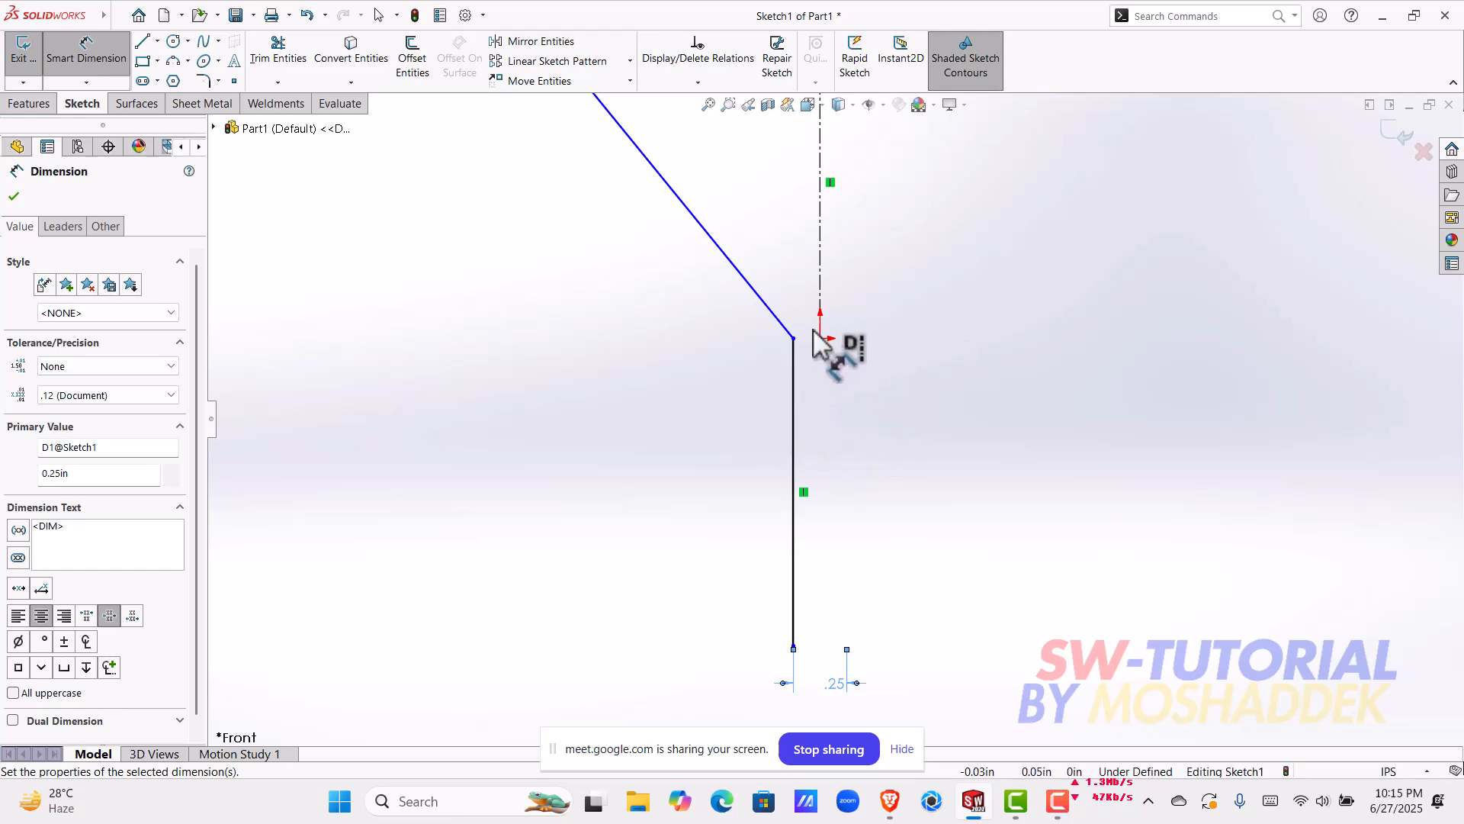
{"action": "scroll", "coordinate": [824, 484], "scroll_direction": "up", "scroll_amount": 4}
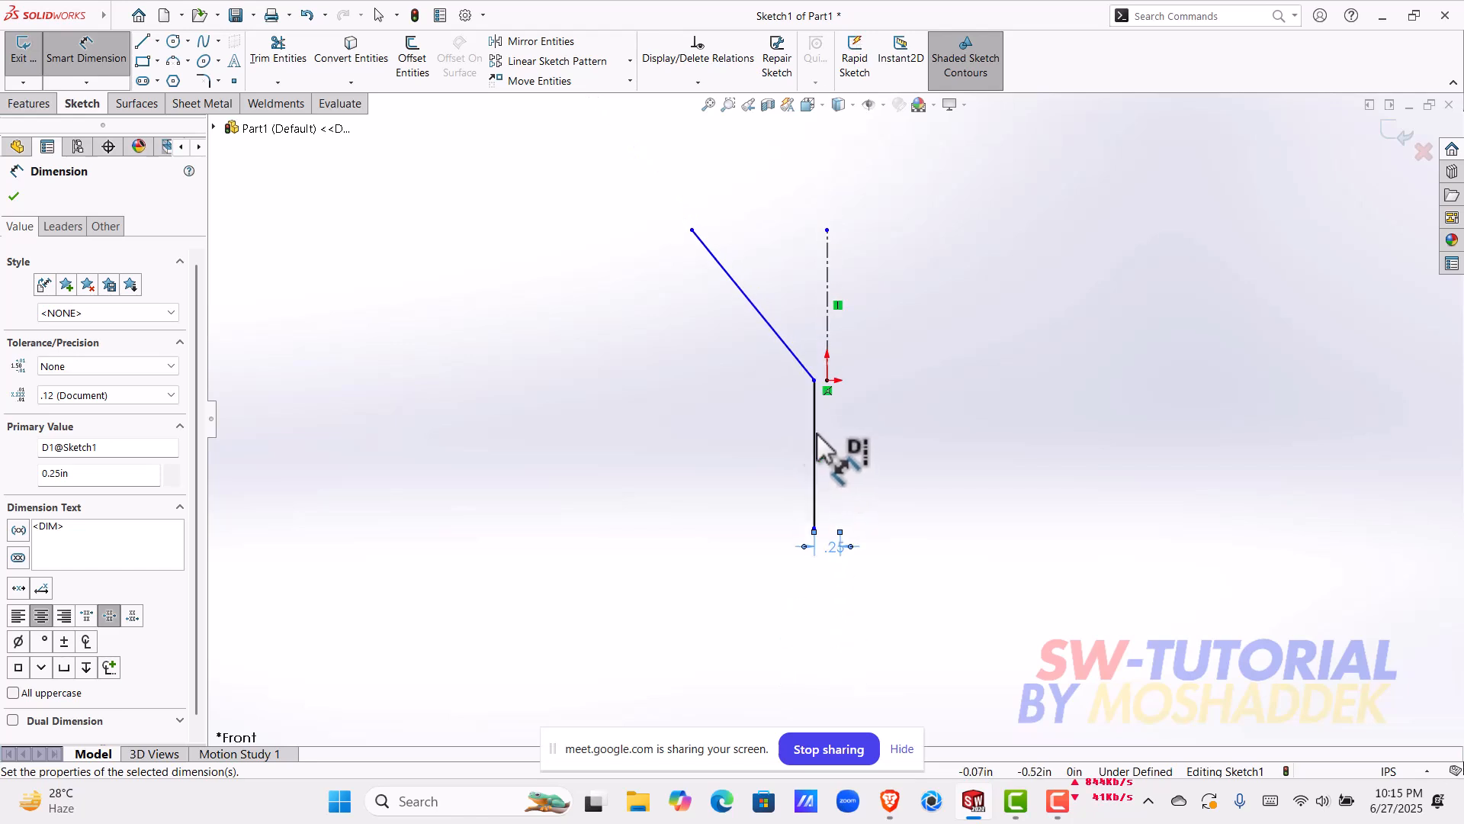
{"action": "left_click", "coordinate": [771, 327]}
{"action": "left_click", "coordinate": [828, 317]}
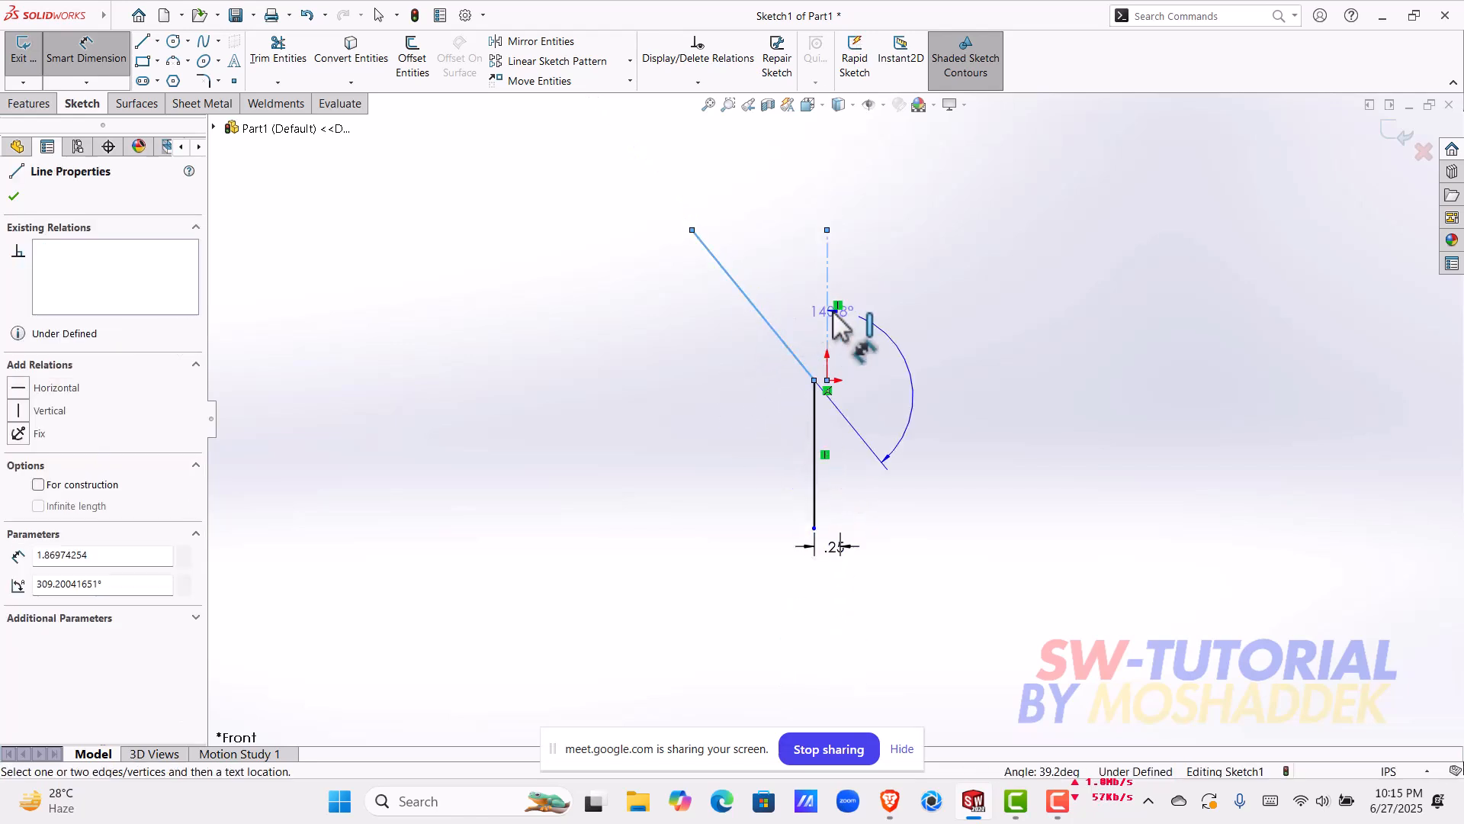
{"action": "key", "text": "Escape"}
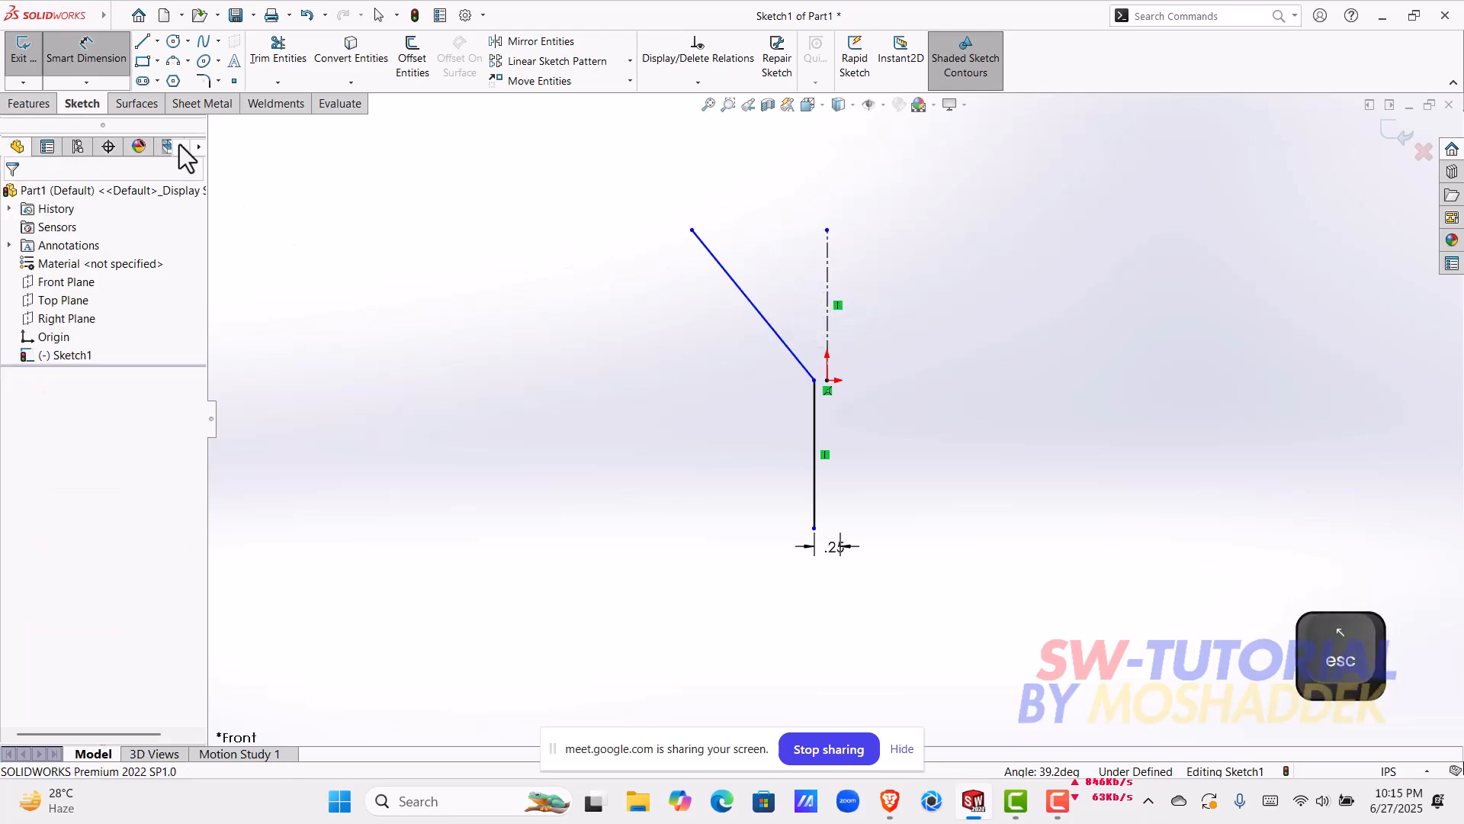
Step: Dimension the angle between the sloping line and the centerline as 35°
{"action": "left_click", "coordinate": [86, 54]}
{"action": "left_click", "coordinate": [100, 58]}
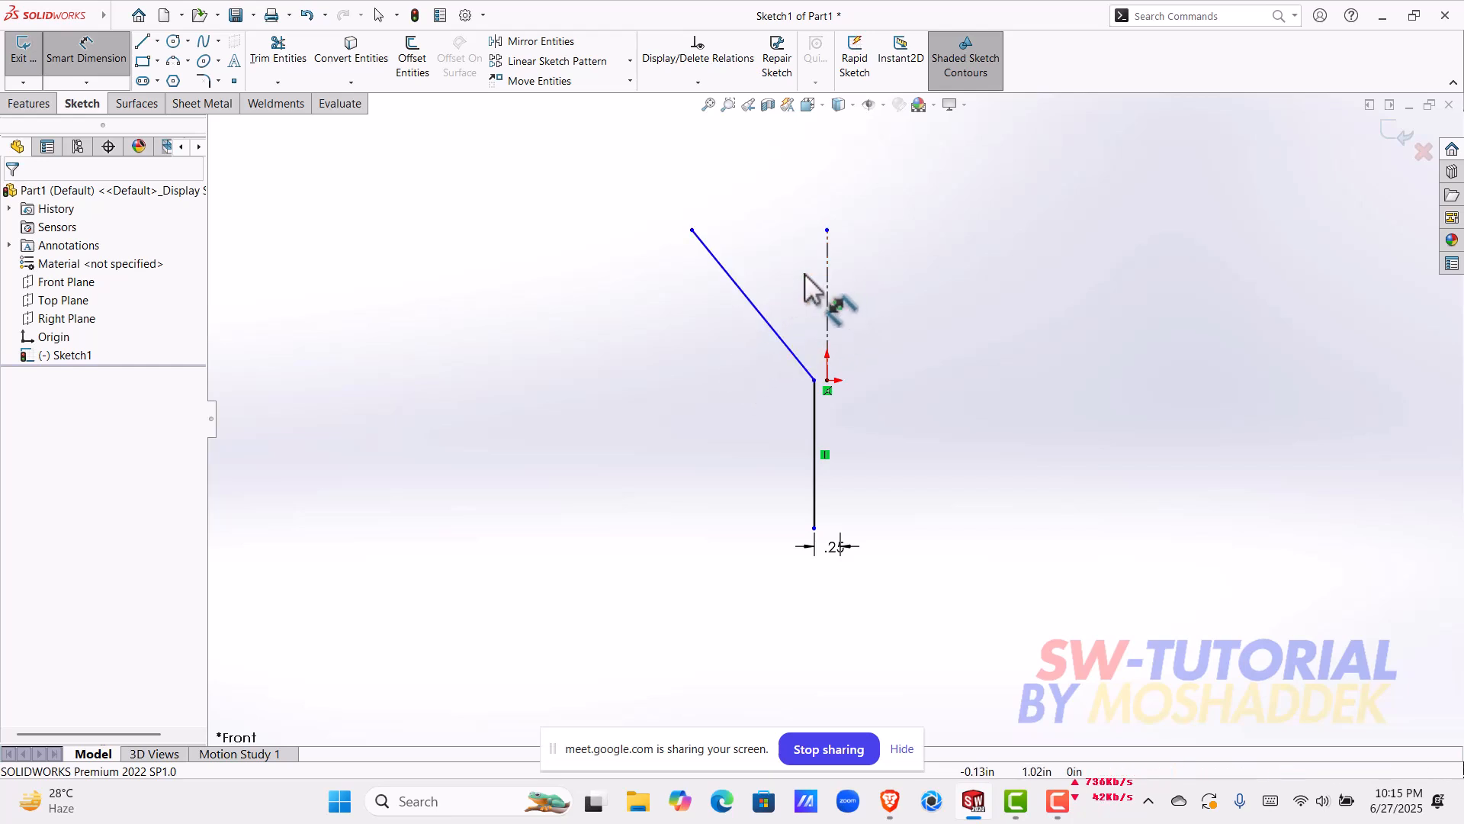
{"action": "left_click", "coordinate": [756, 308]}
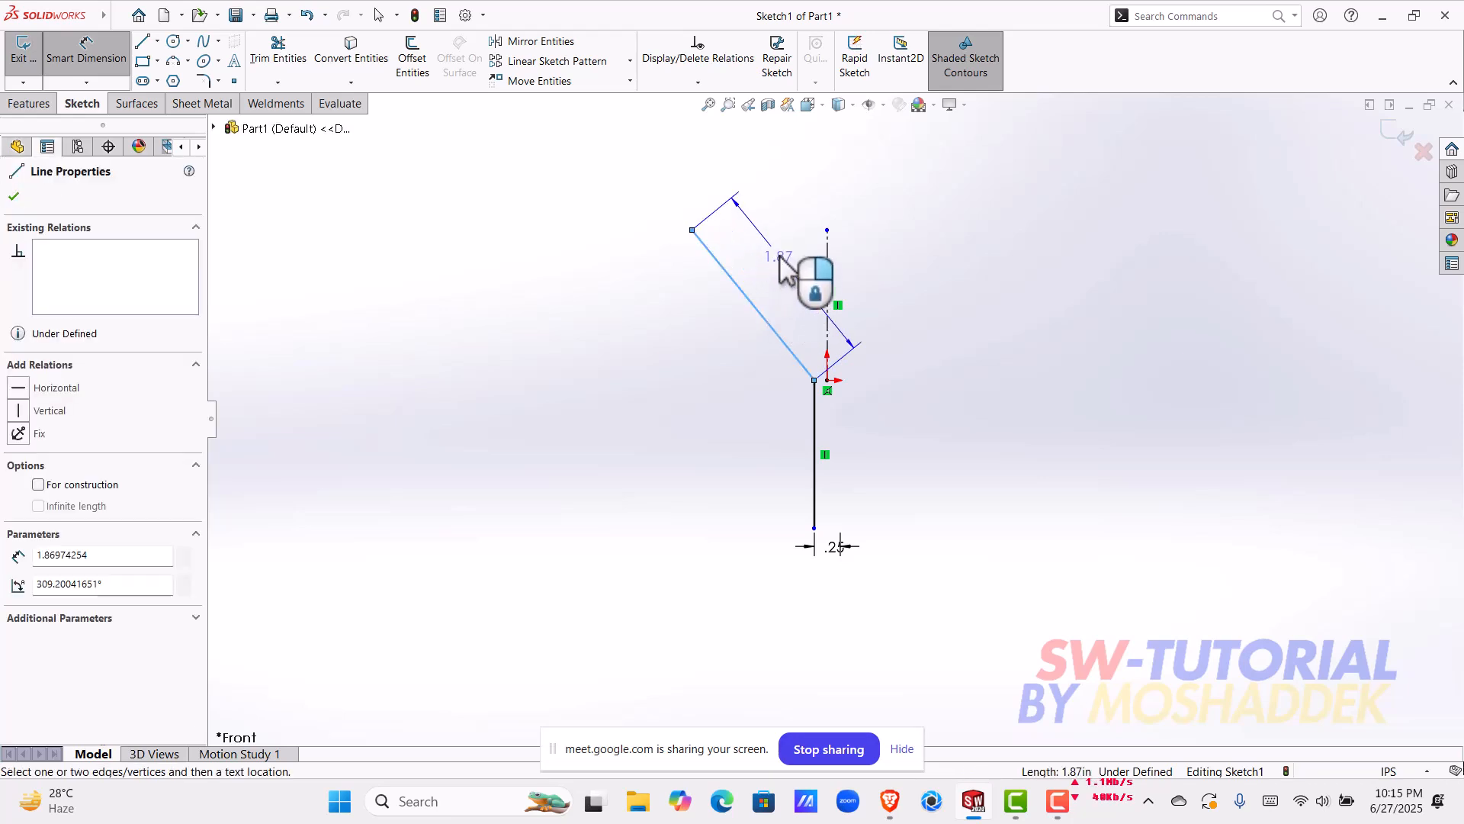
{"action": "left_click", "coordinate": [825, 290]}
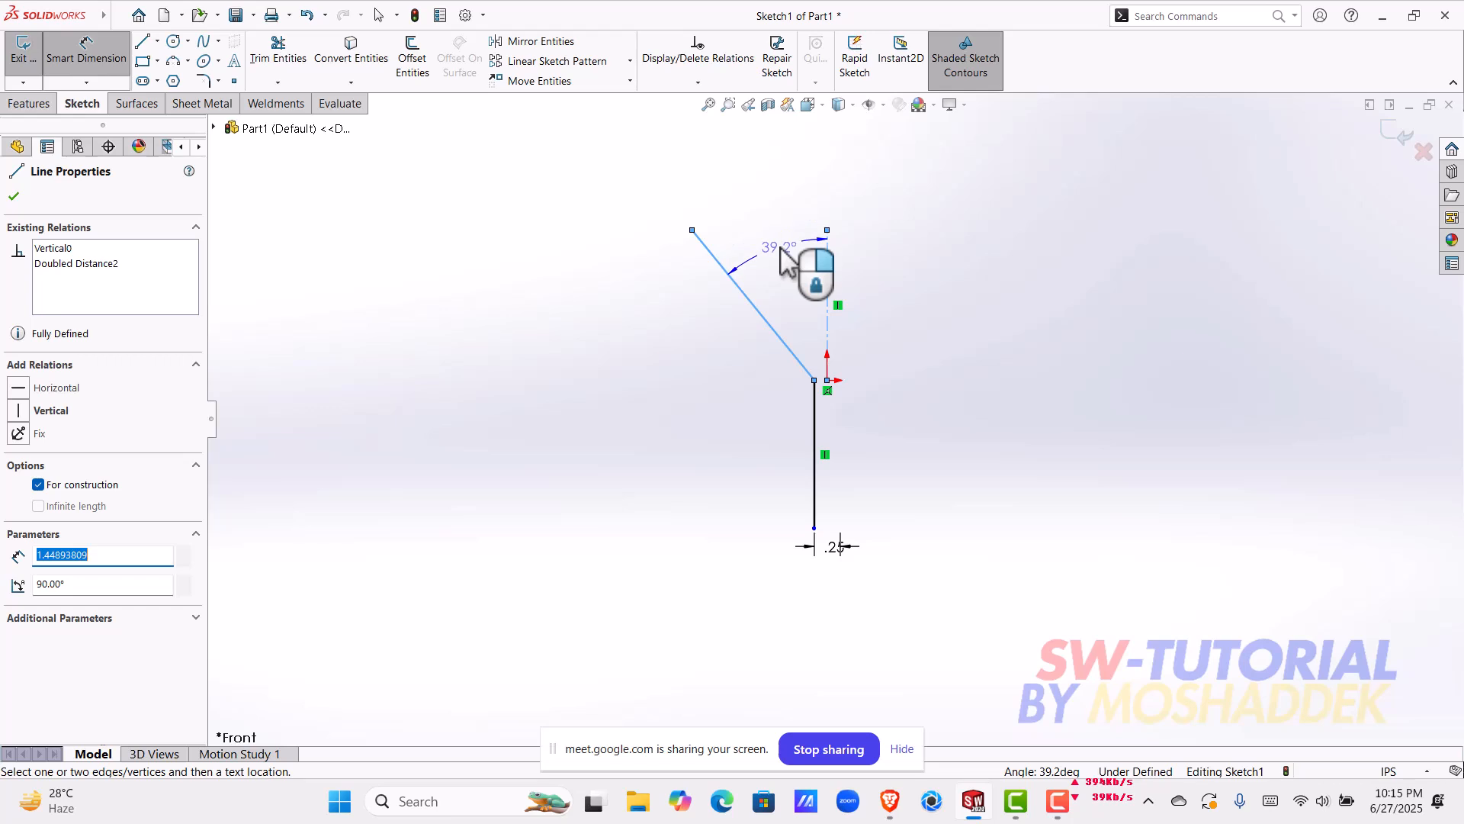
{"action": "left_click", "coordinate": [781, 248]}
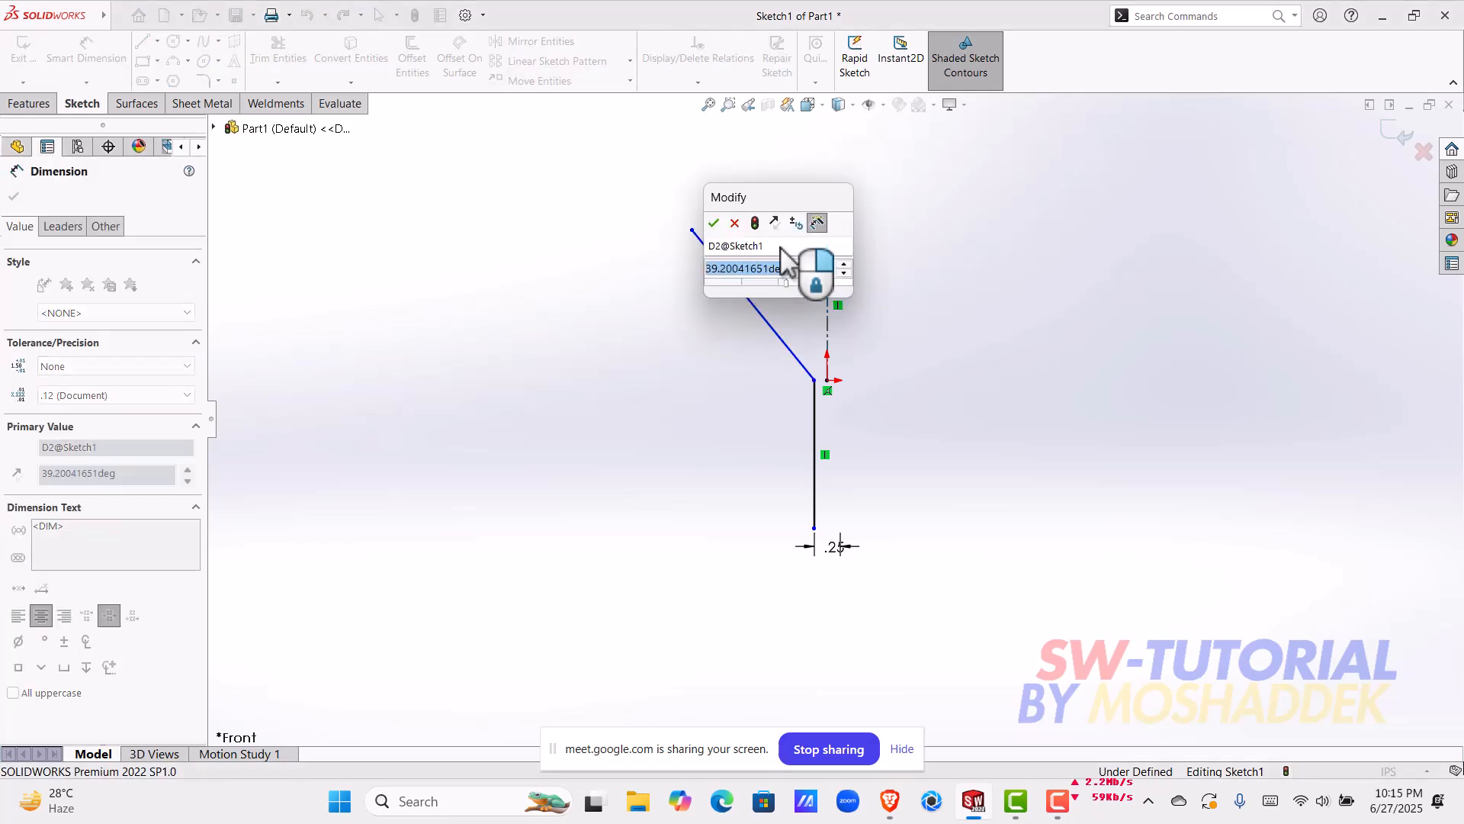
{"action": "type", "text": "35"}
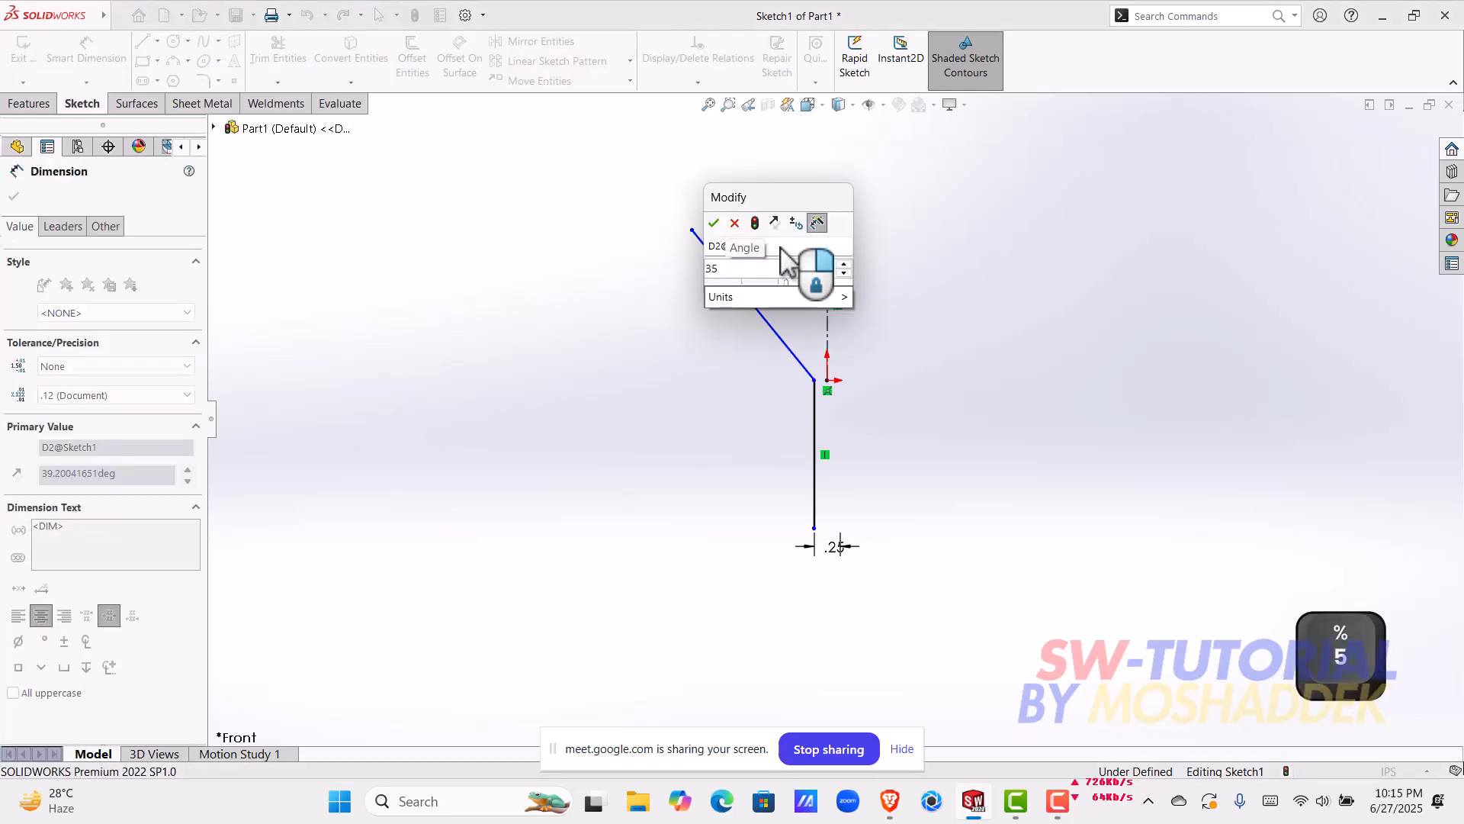
{"action": "key", "text": "Return"}
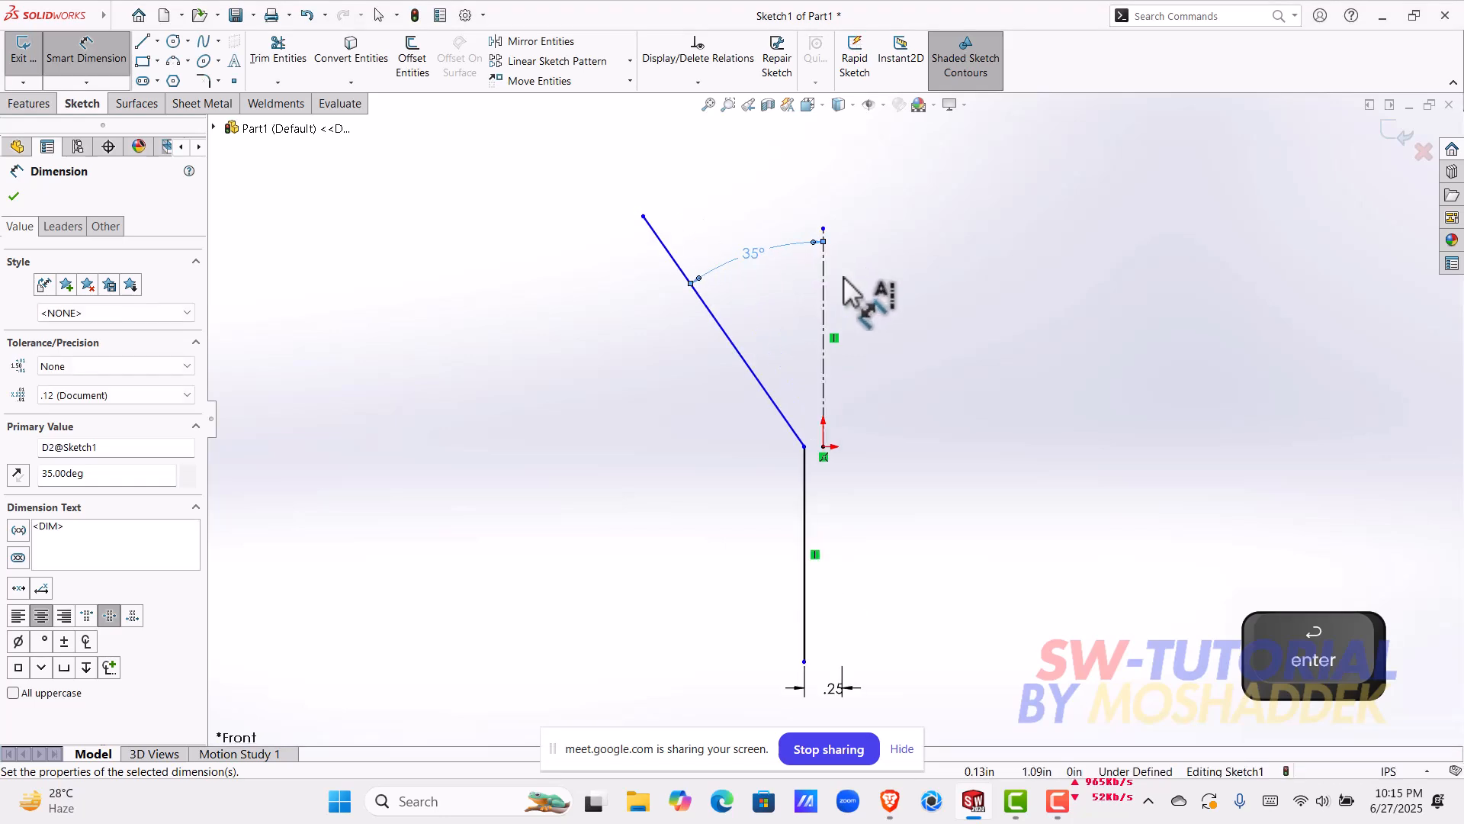
Step: Dimension the vertical distance from the sloping line's upper endpoint to the origin as 2 in
{"action": "scroll", "coordinate": [864, 427], "scroll_direction": "up", "scroll_amount": 1}
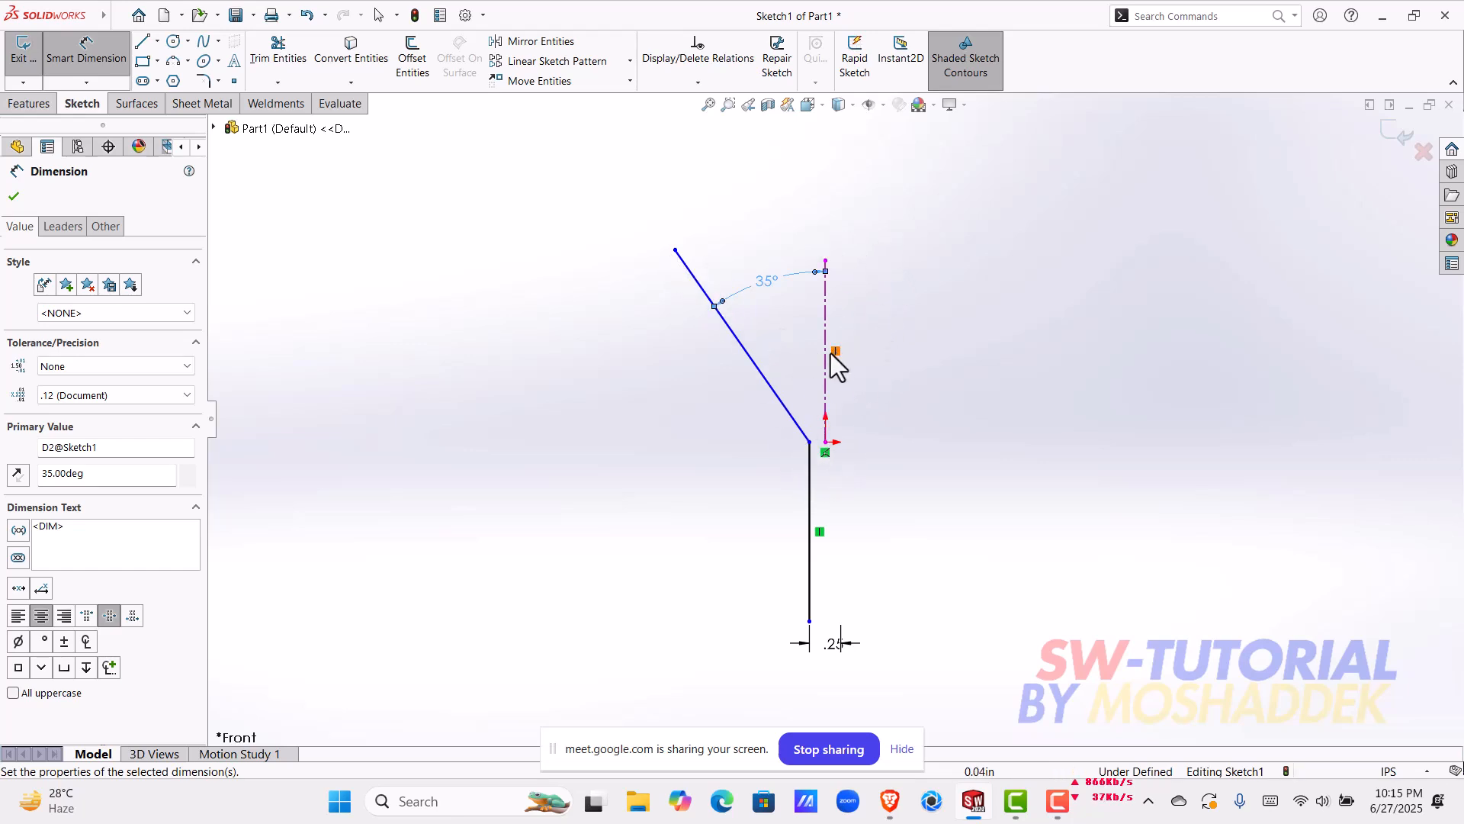
{"action": "left_click", "coordinate": [676, 250]}
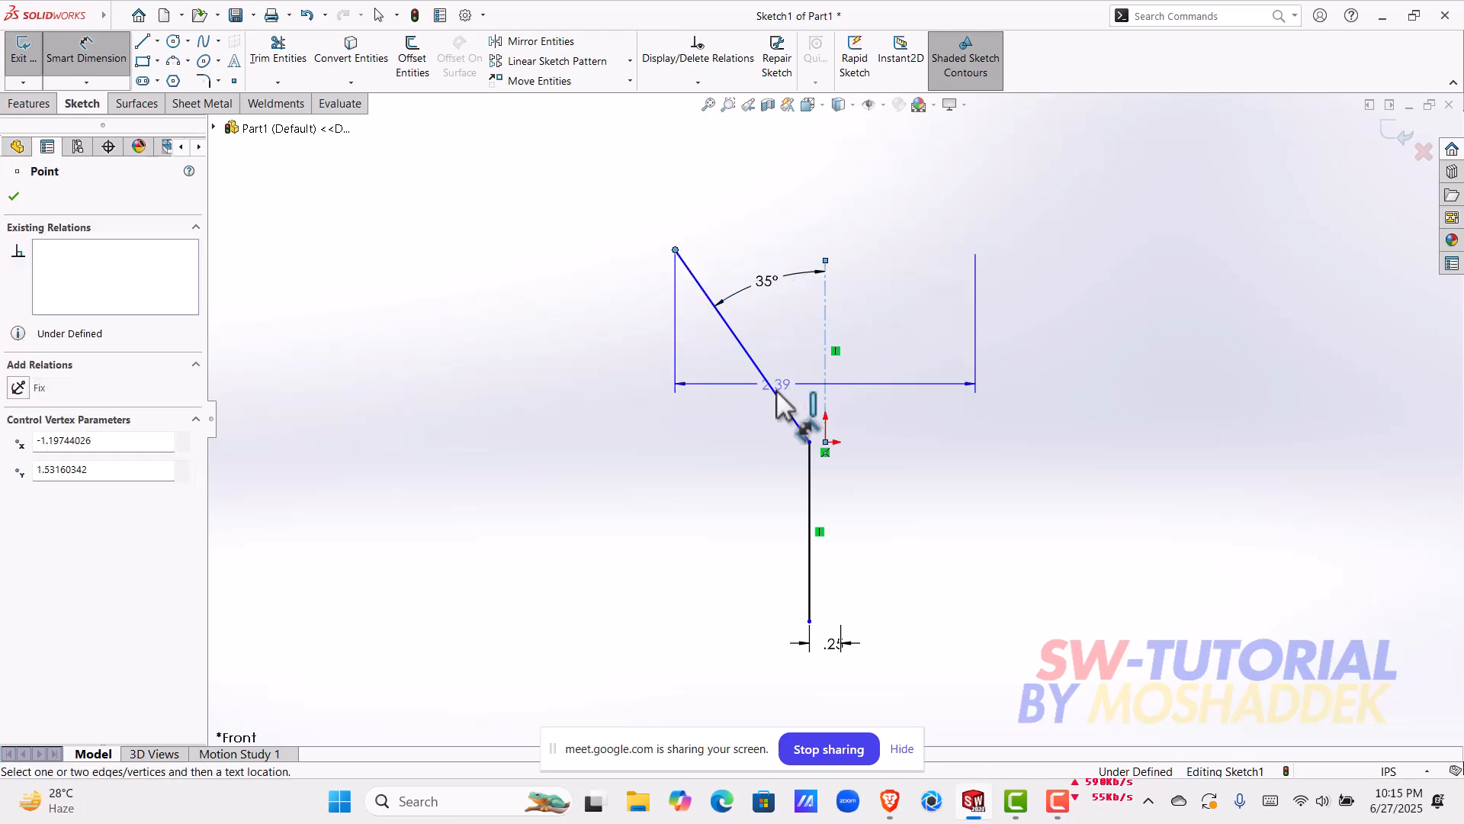
{"action": "left_click", "coordinate": [825, 442]}
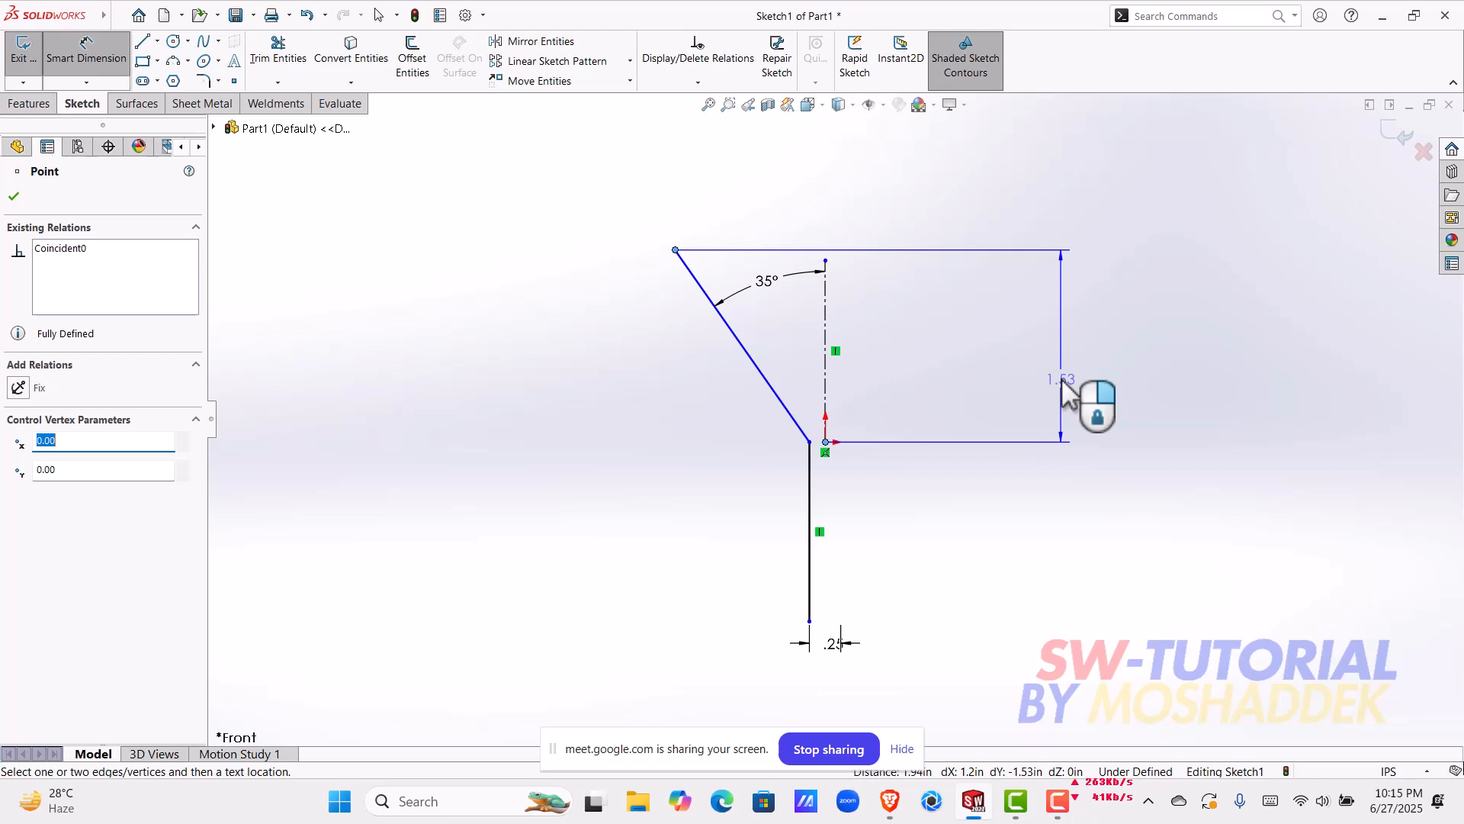
{"action": "left_click", "coordinate": [1066, 389]}
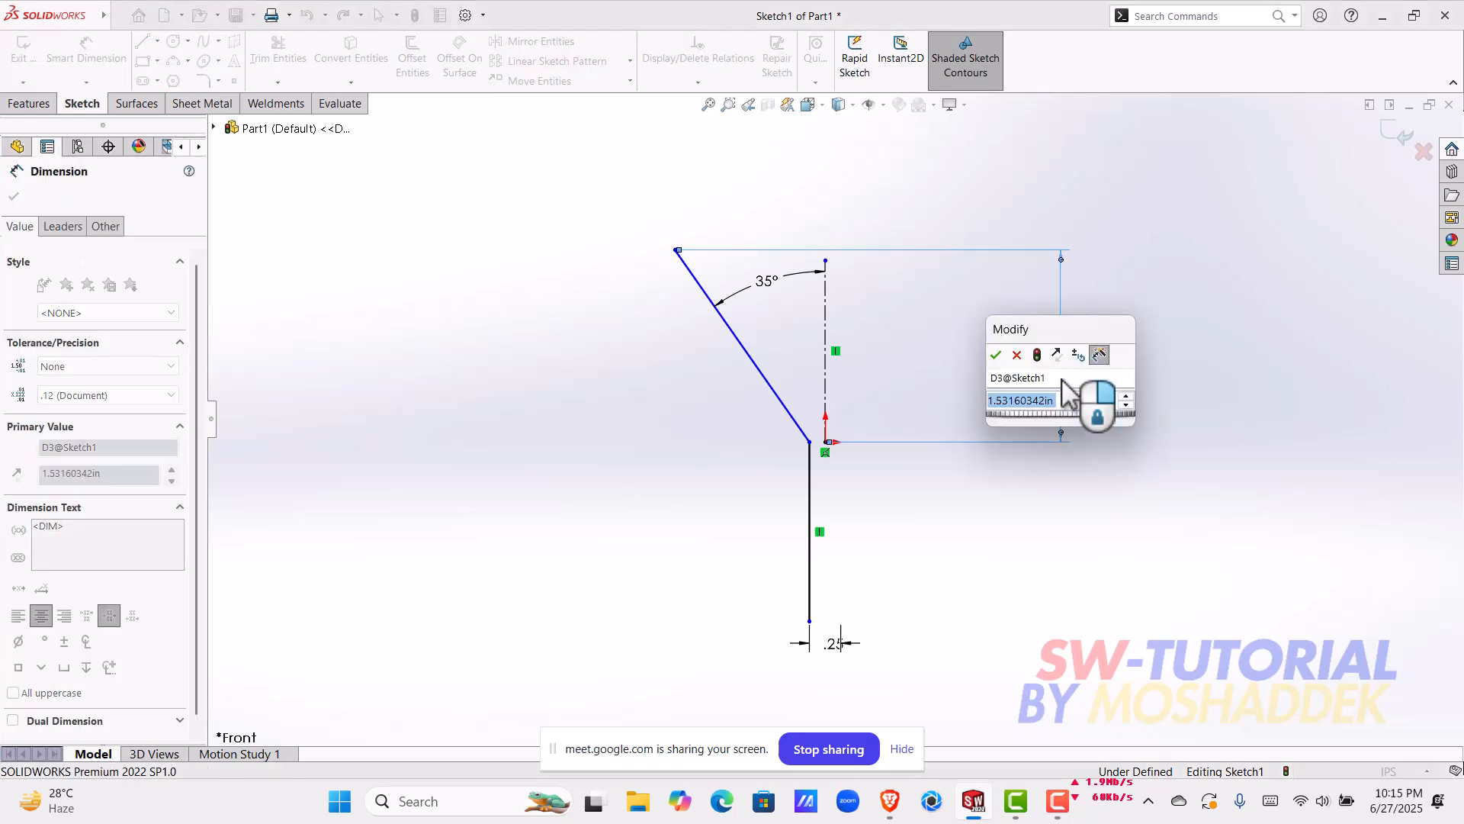
{"action": "type", "text": "1"}
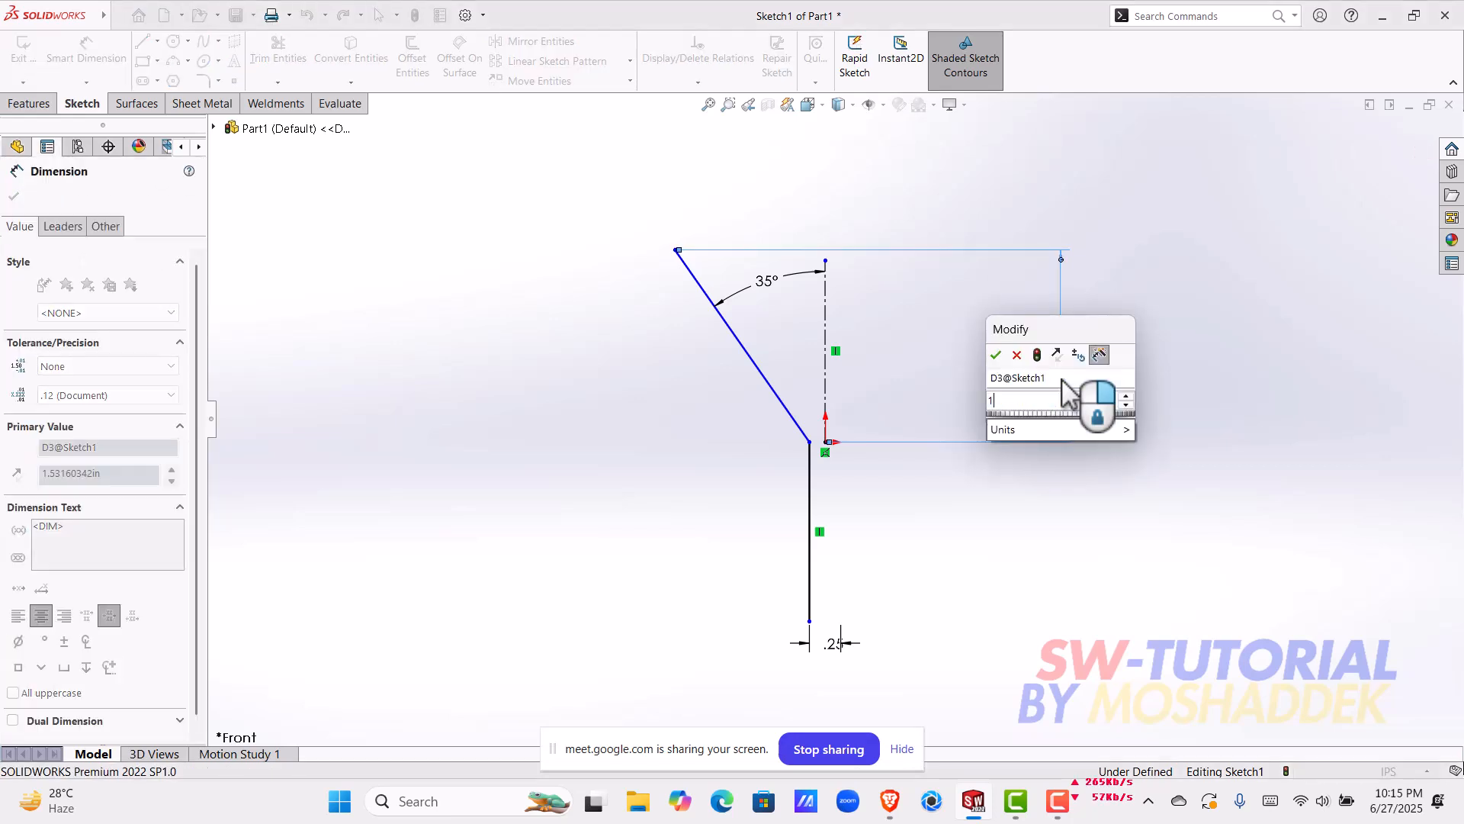
{"action": "type", "text": ".5"}
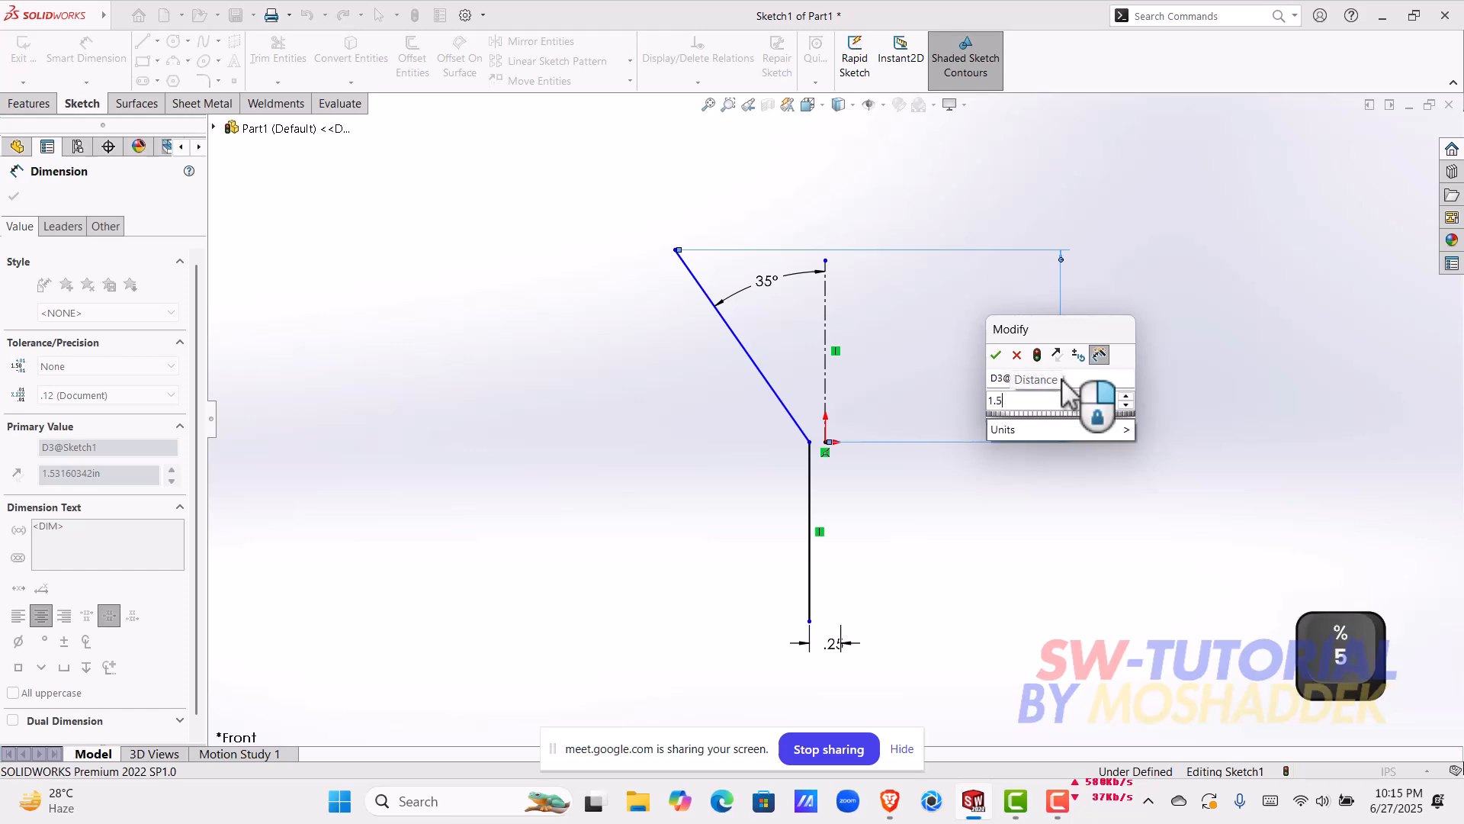
{"action": "key", "text": "BackSpace"}
{"action": "key", "text": "BackSpace"}
{"action": "key", "text": "BackSpace"}
{"action": "type", "text": "2"}
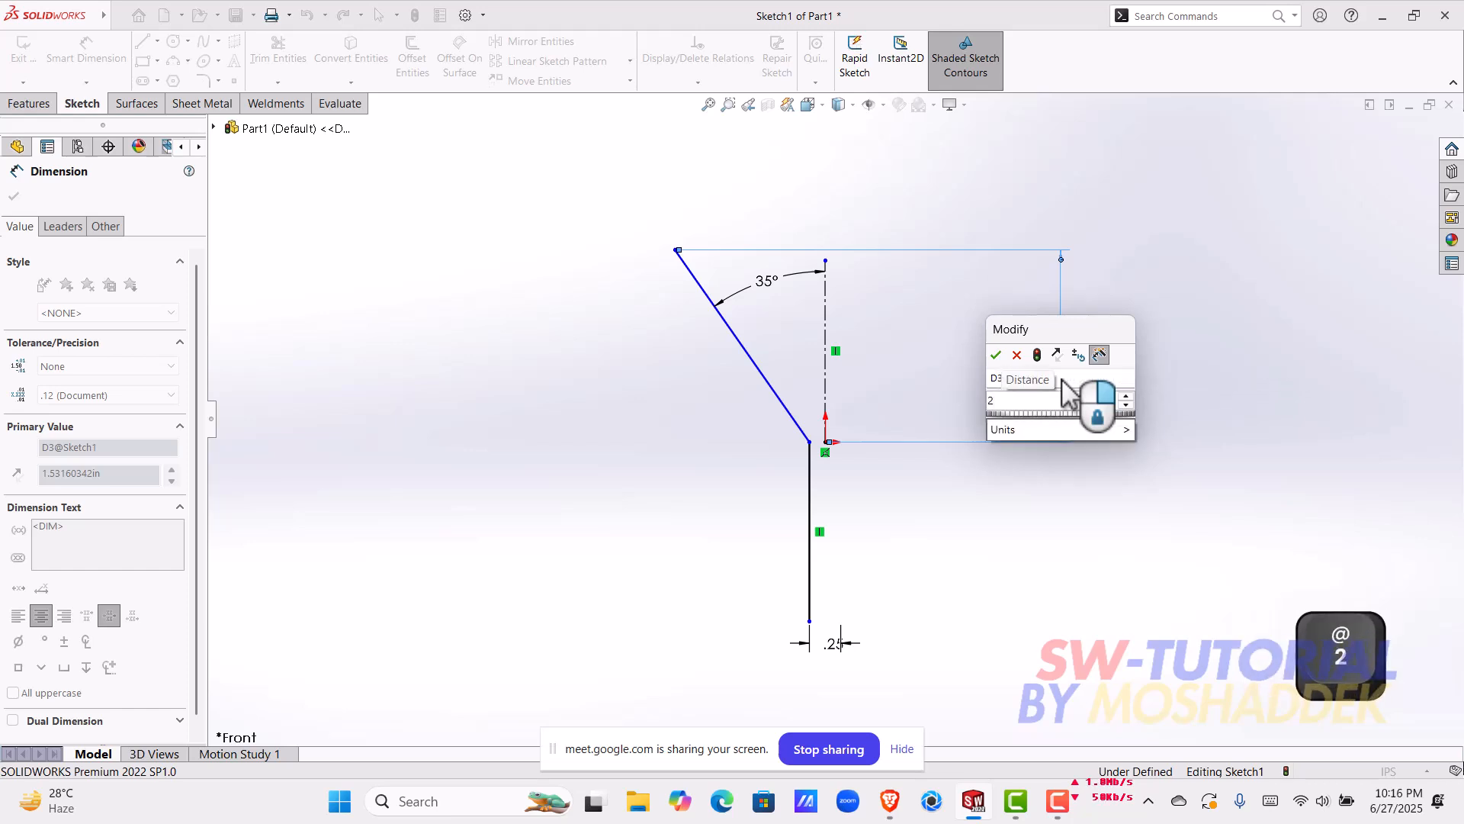
{"action": "key", "text": "Return"}
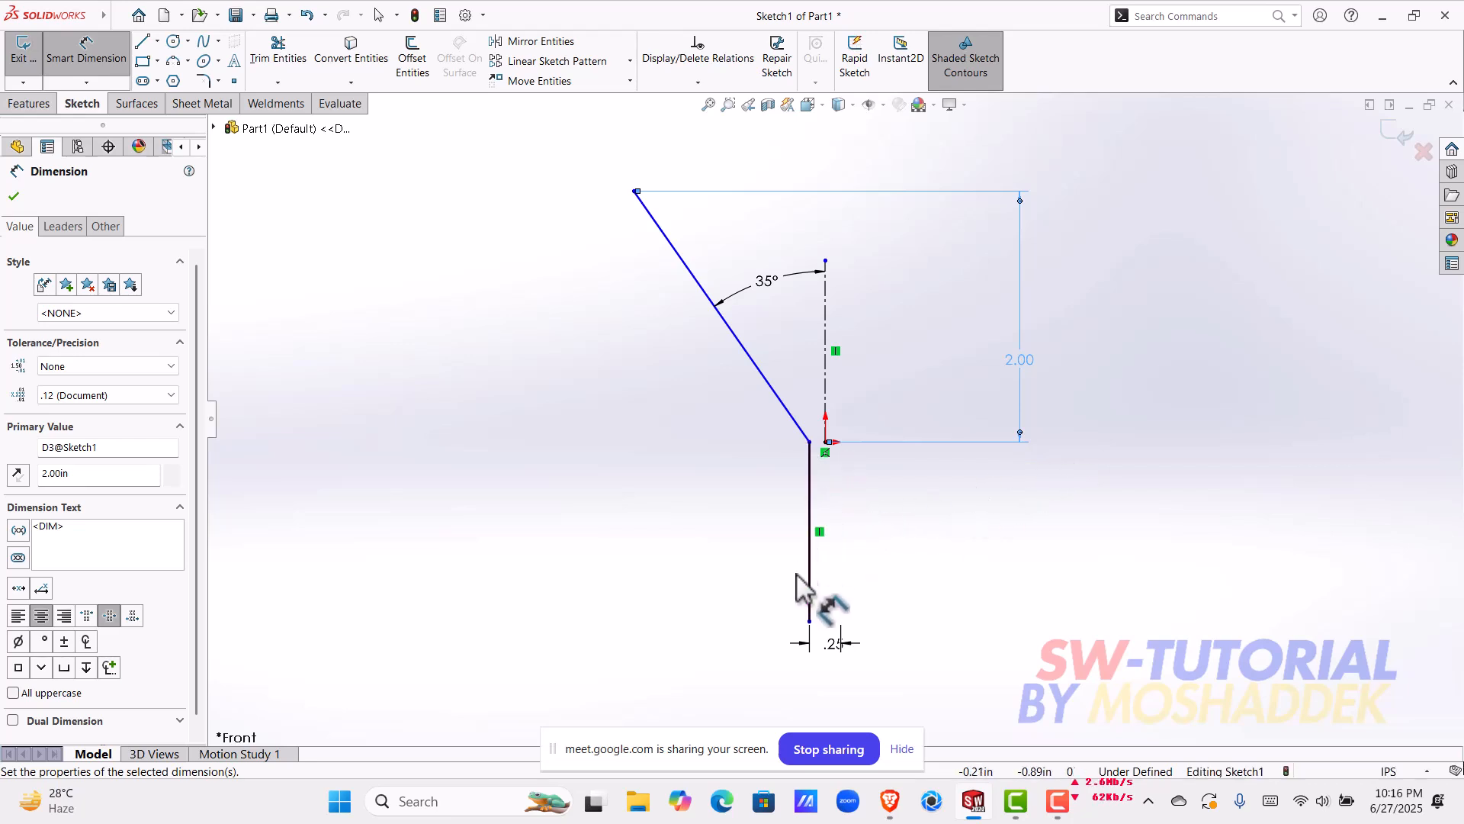
Step: Dimension the vertical distance from the vertical line's lower endpoint to the origin, accepting the proposed value
{"action": "left_click", "coordinate": [809, 620]}
{"action": "left_click", "coordinate": [825, 441]}
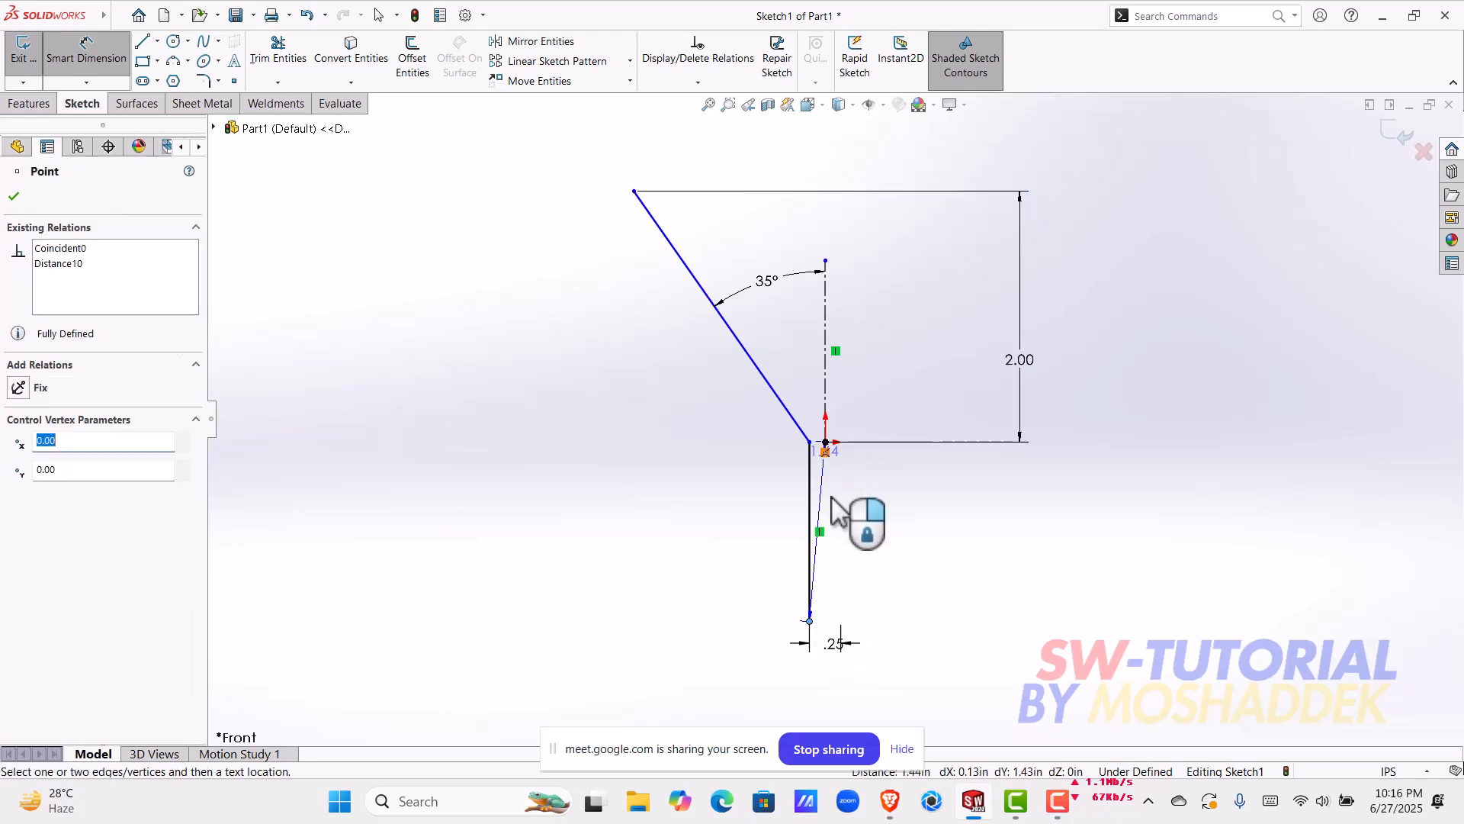
{"action": "left_click", "coordinate": [637, 555]}
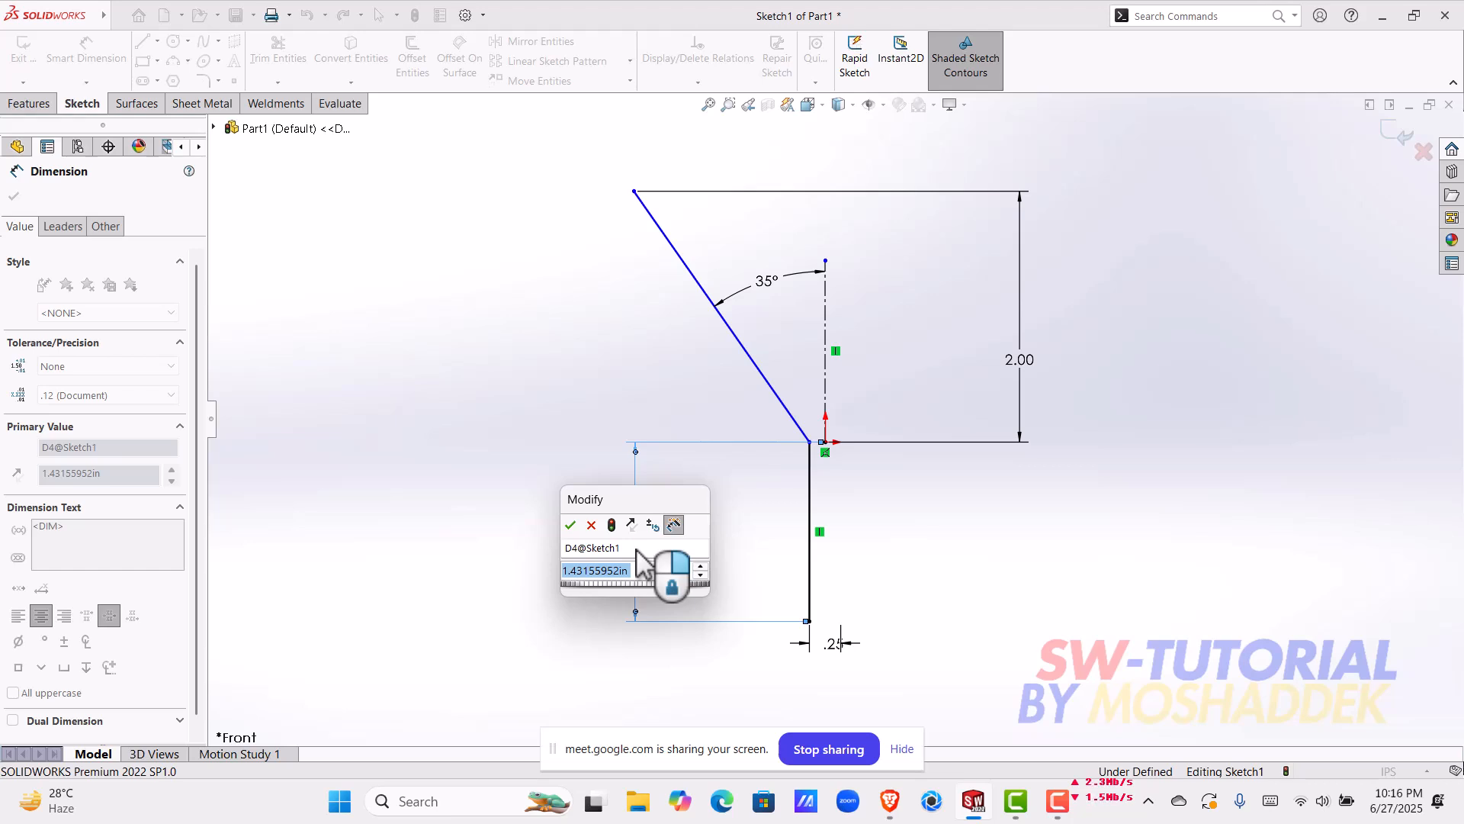
{"action": "left_click", "coordinate": [570, 525]}
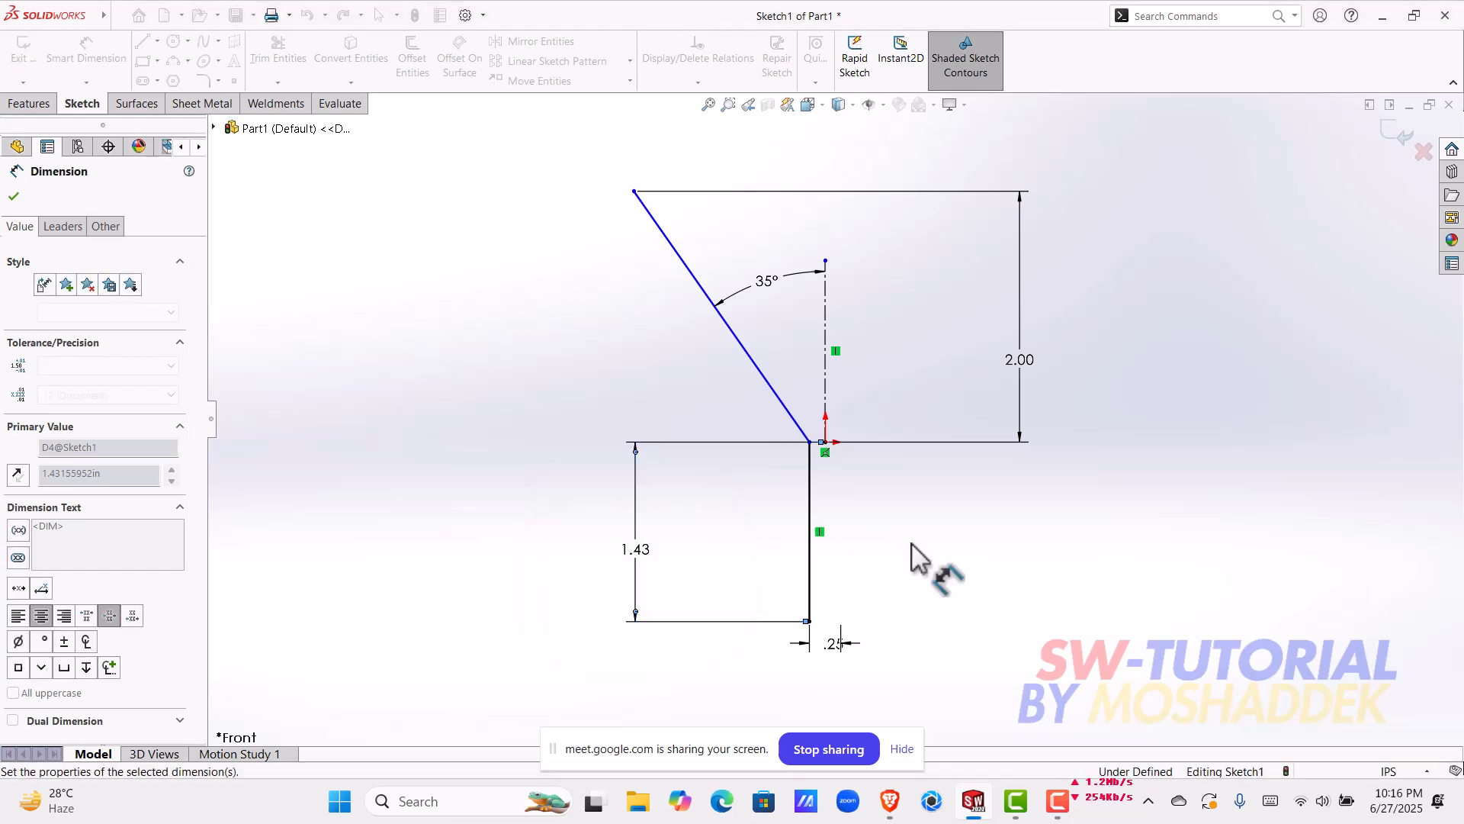
{"action": "scroll", "coordinate": [815, 645], "scroll_direction": "down", "scroll_amount": 4}
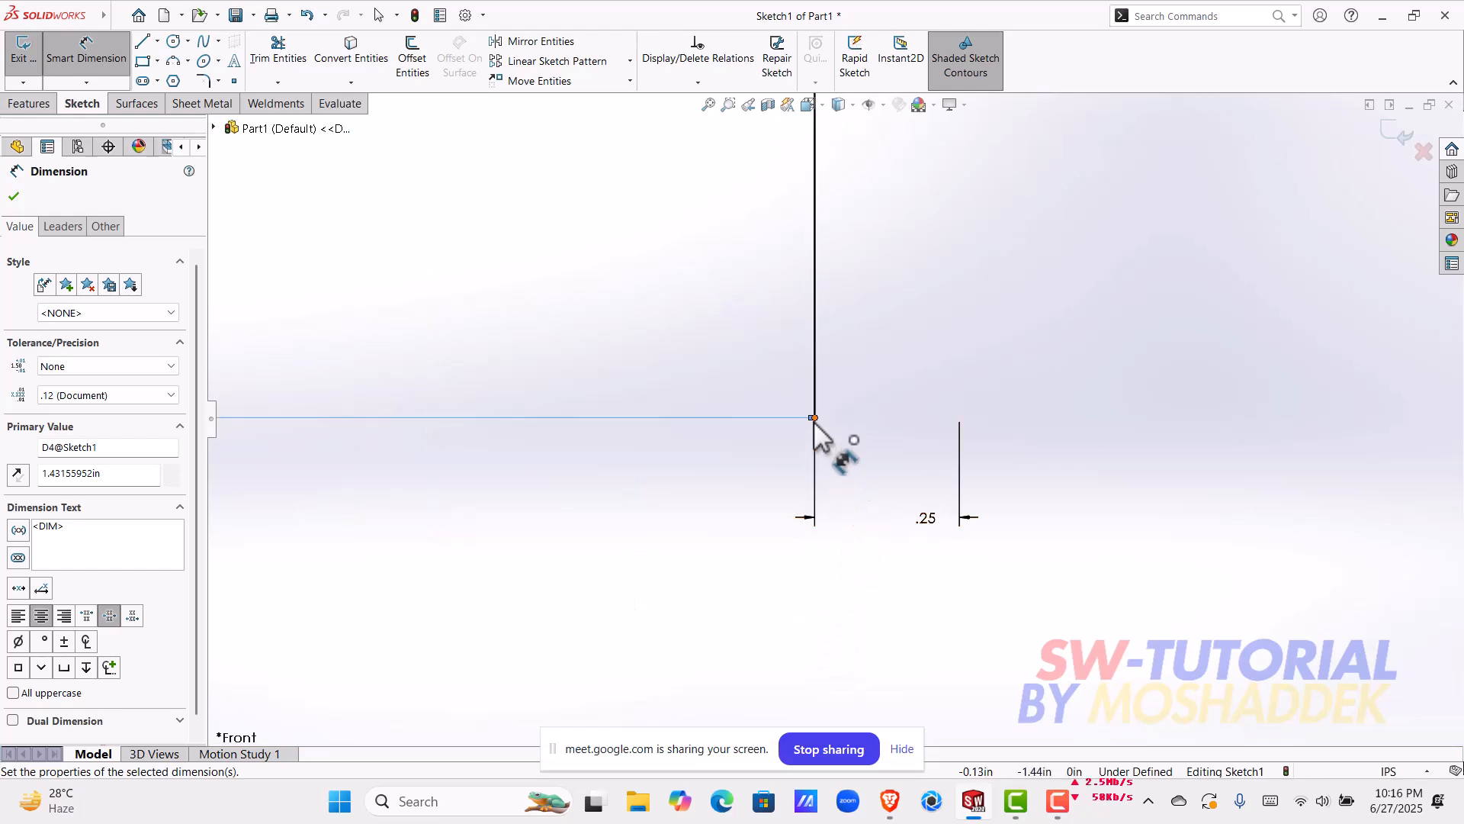
{"action": "scroll", "coordinate": [825, 420], "scroll_direction": "up", "scroll_amount": 4}
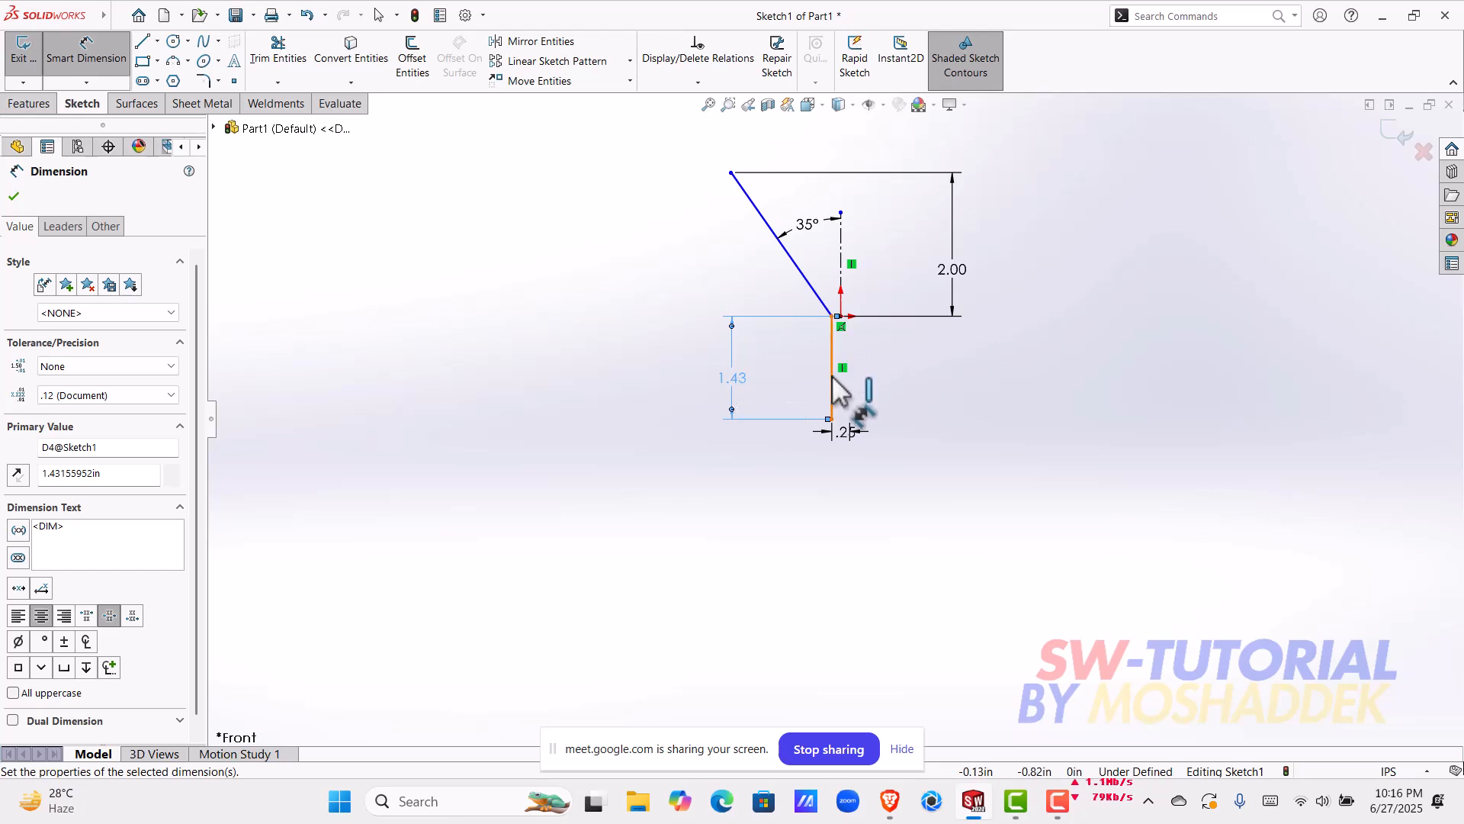
{"action": "scroll", "coordinate": [836, 390], "scroll_direction": "down", "scroll_amount": 3}
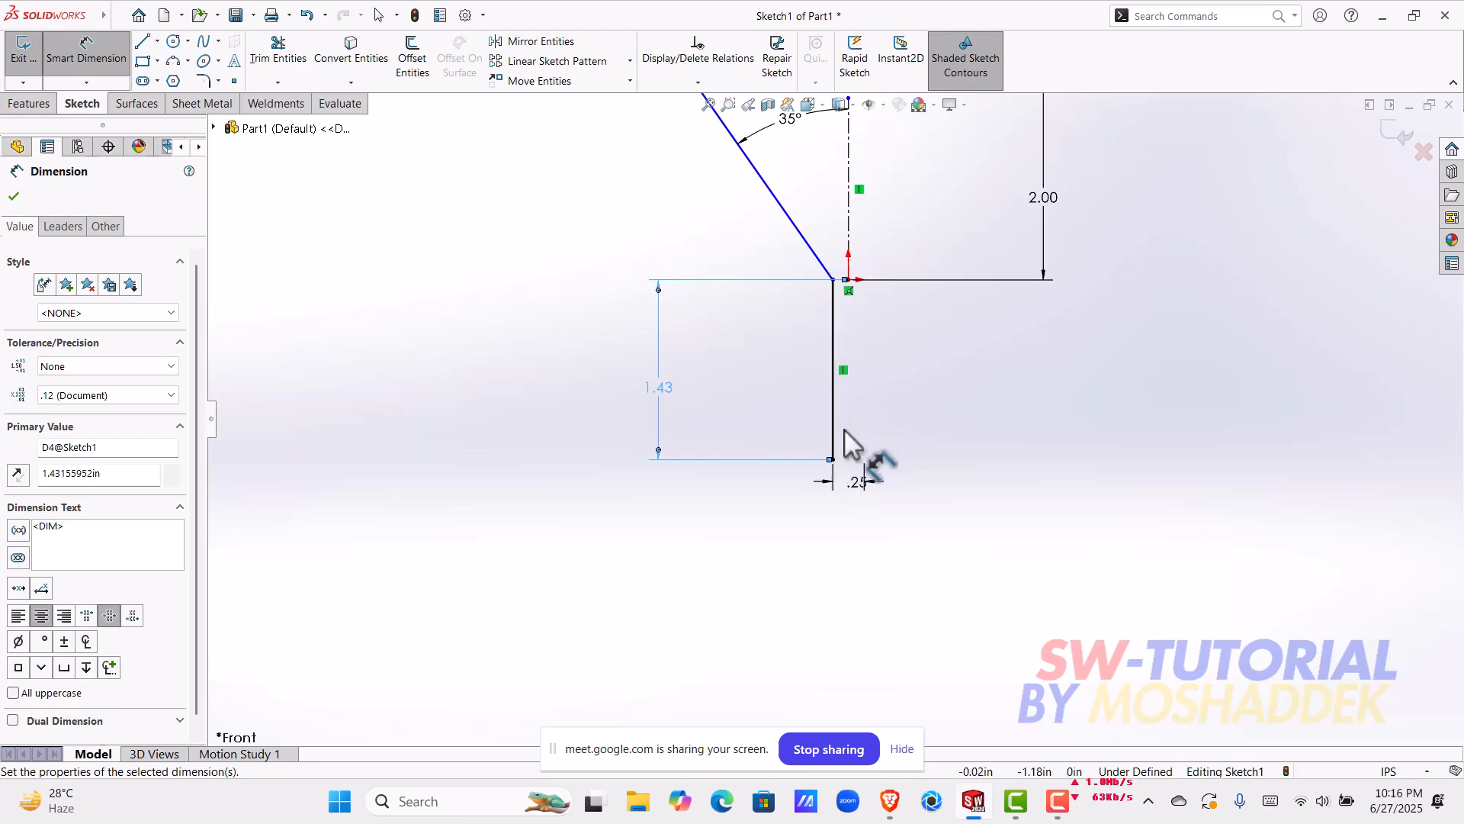
{"action": "key", "text": "Escape"}
Step: Move the vertical distance dimension below the origin closer to the vertical line and set it to 1.5 in
{"action": "scroll", "coordinate": [866, 285], "scroll_direction": "down", "scroll_amount": 5}
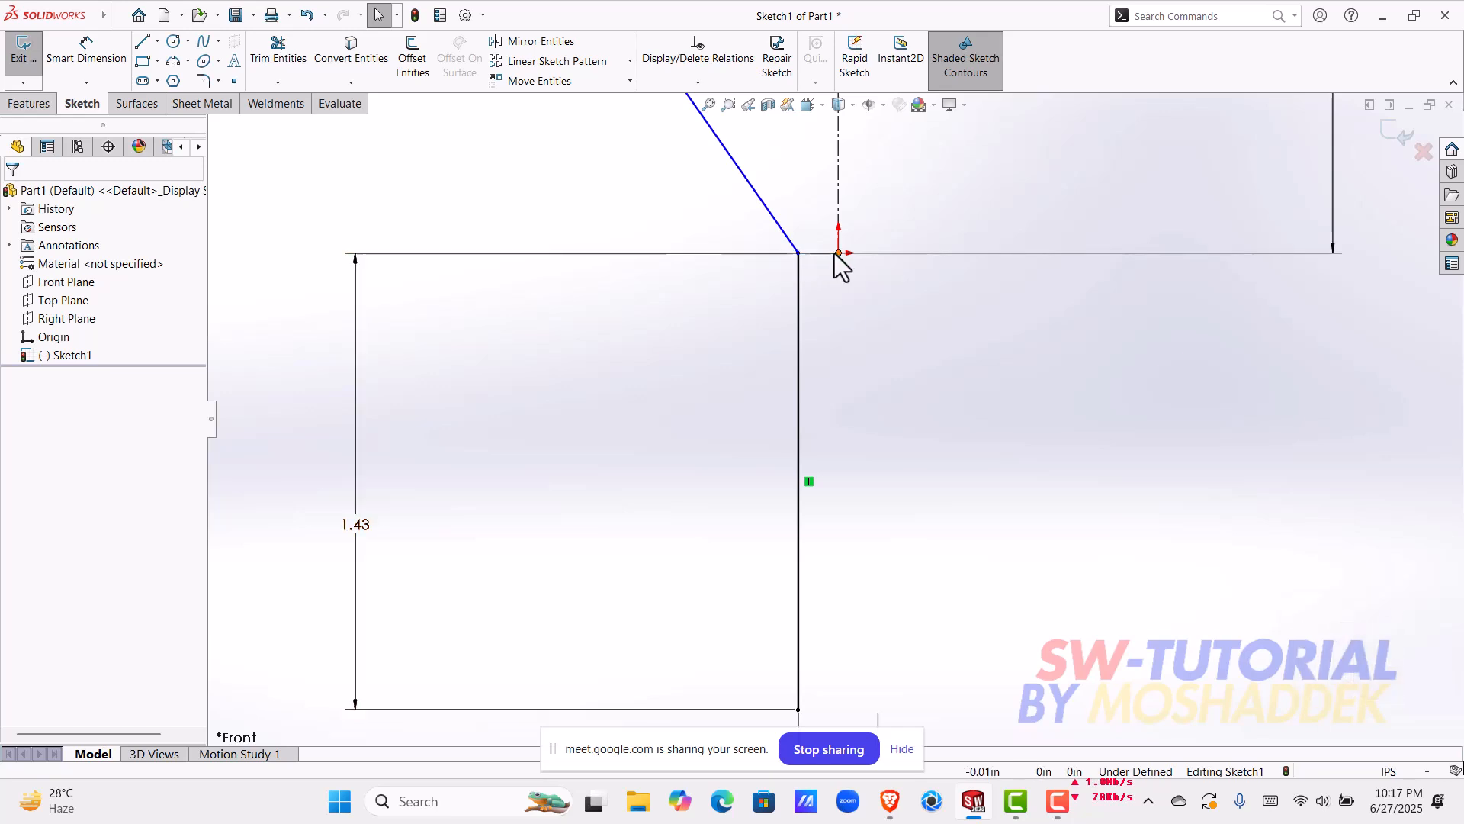
{"action": "scroll", "coordinate": [828, 408], "scroll_direction": "up", "scroll_amount": 2}
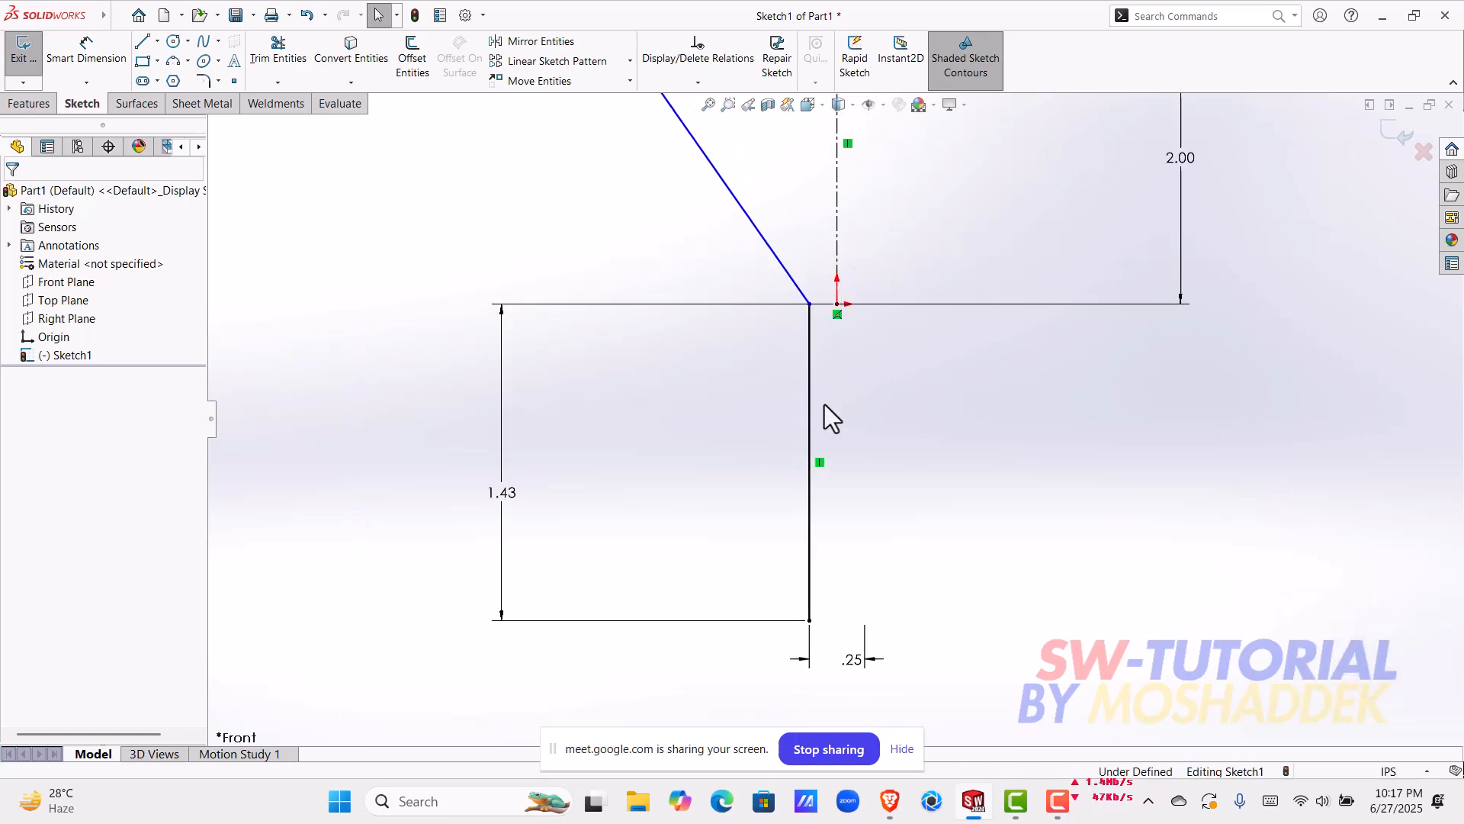
{"action": "left_click_drag", "start_coordinate": [502, 496], "coordinate": [606, 482]}
{"action": "left_click", "coordinate": [606, 481]}
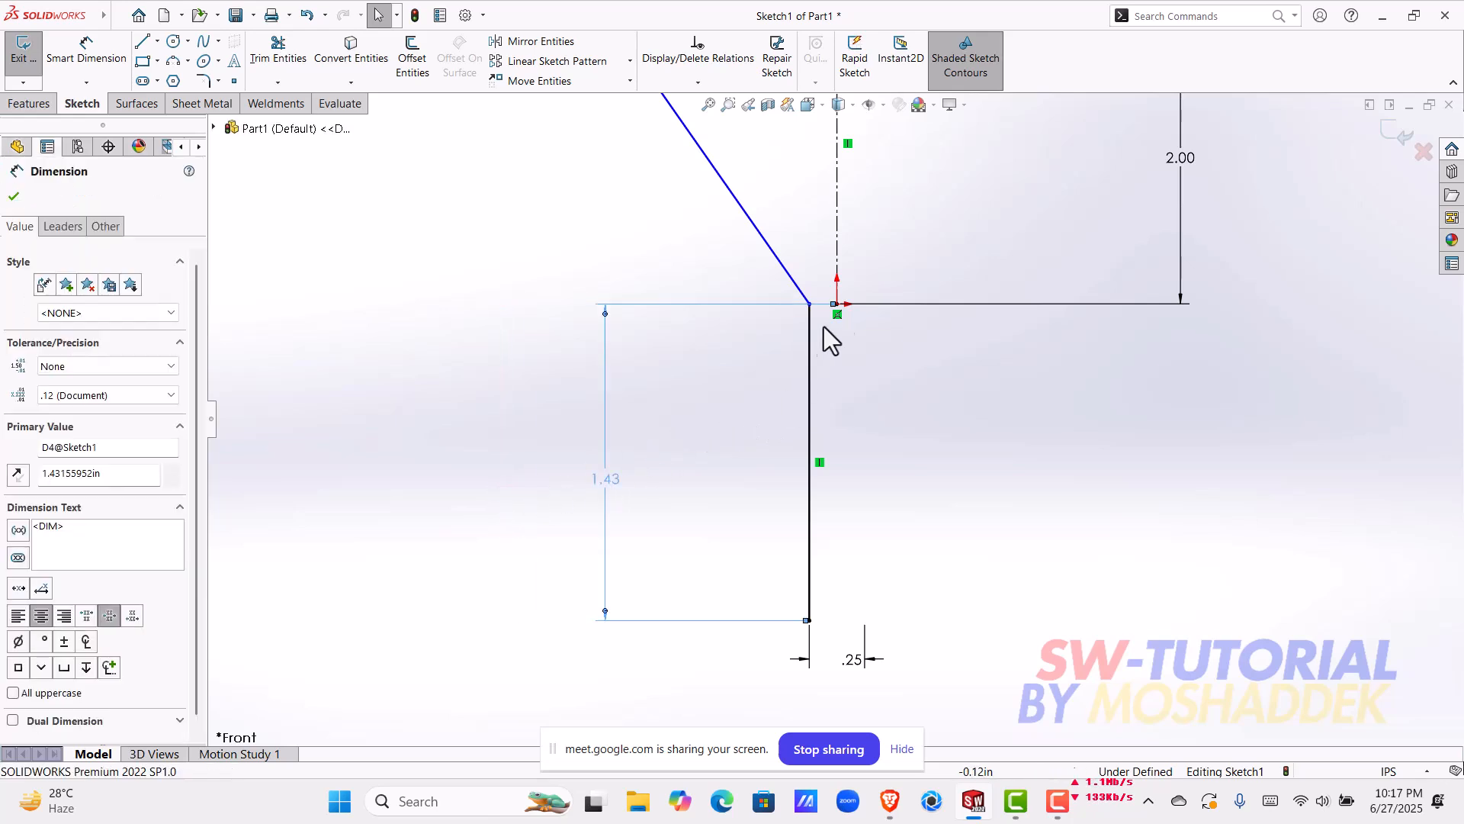
{"action": "double_click", "coordinate": [605, 482]}
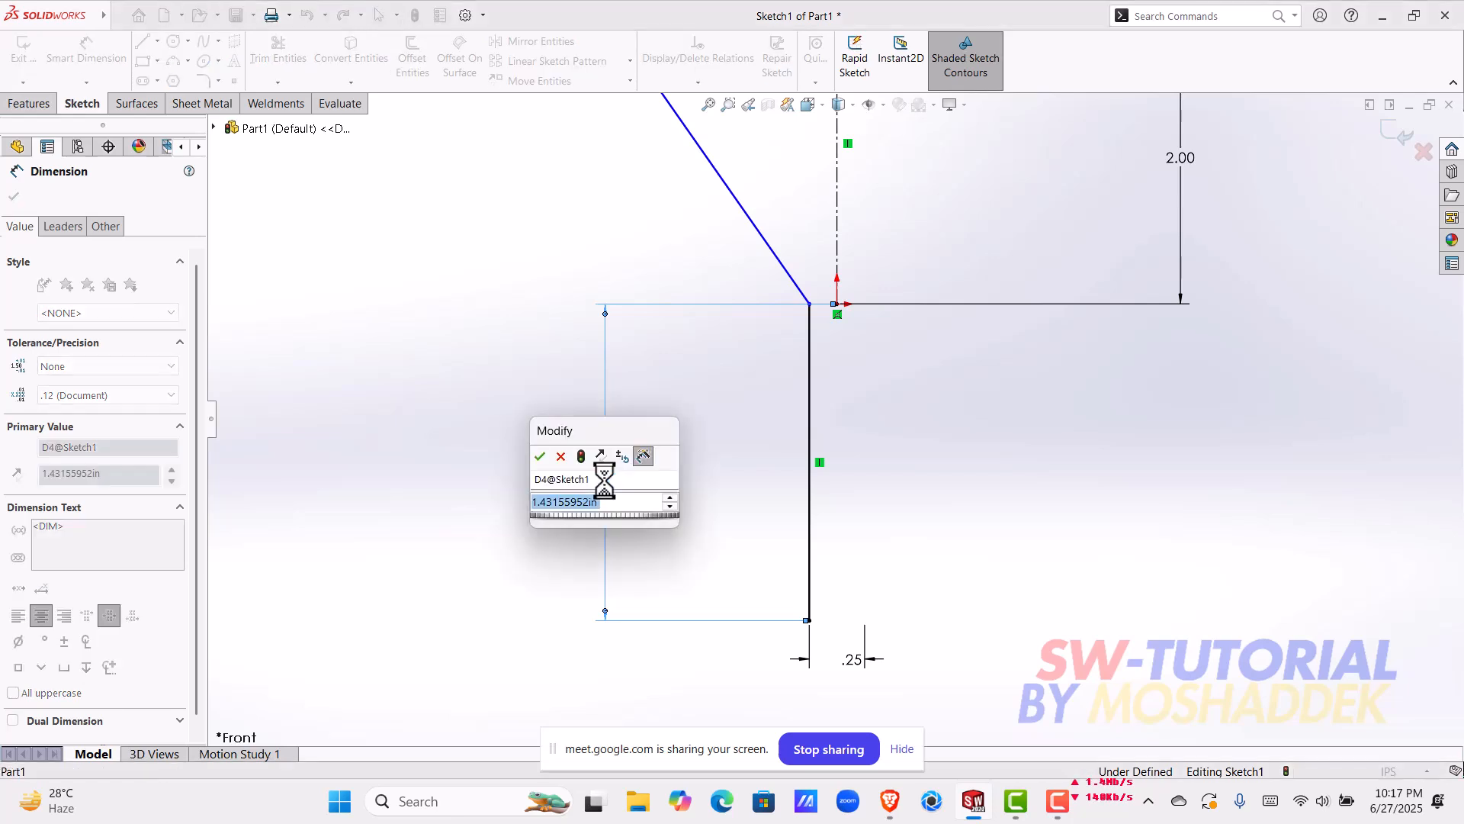
{"action": "type", "text": "1.5"}
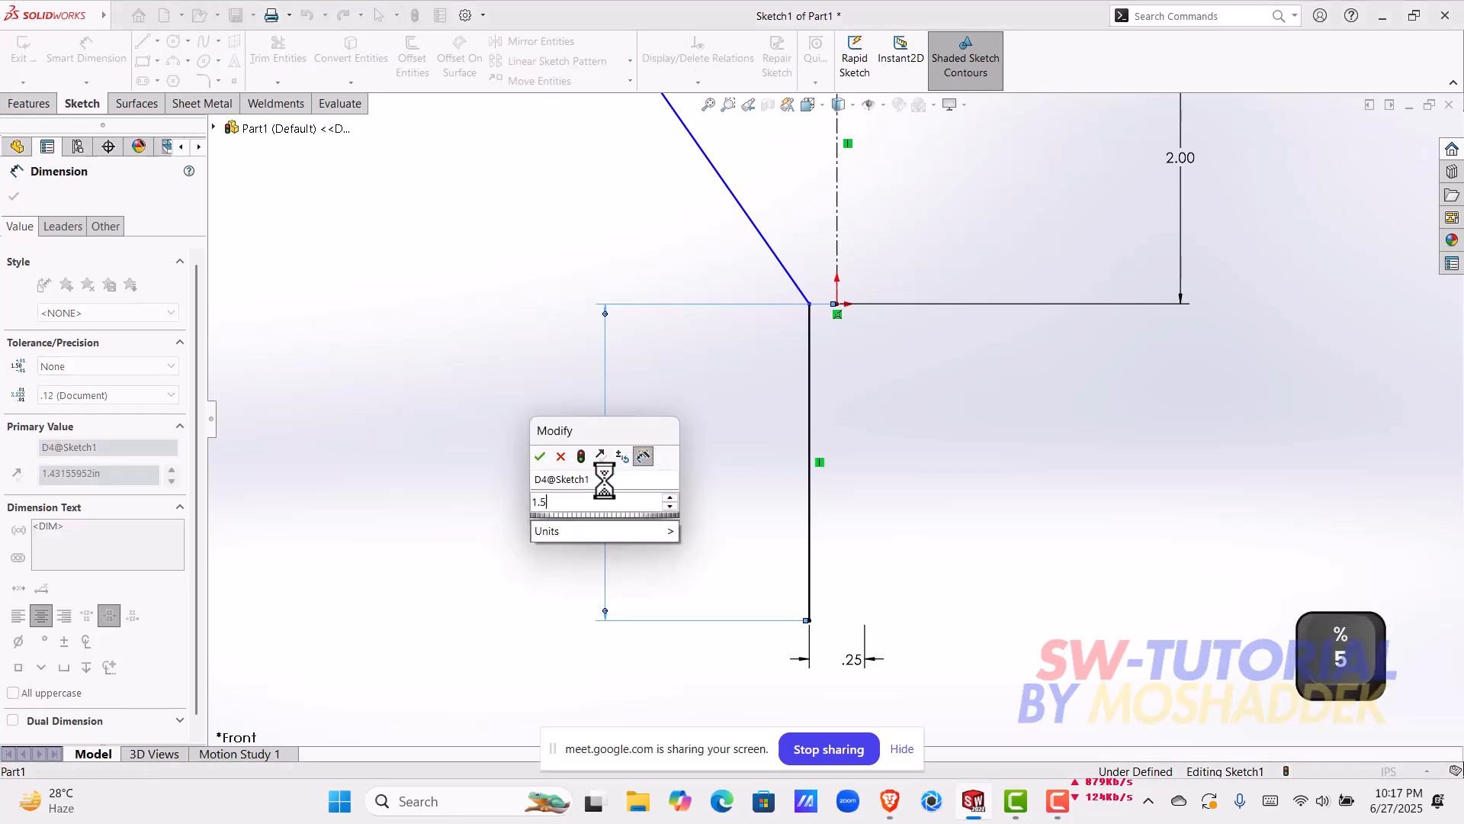
{"action": "key", "text": "Return"}
Step: Pull the shared endpoint of the two profile lines below the origin, and add a Horizontal relation between that endpoint and the origin
{"action": "scroll", "coordinate": [824, 501], "scroll_direction": "up", "scroll_amount": 5}
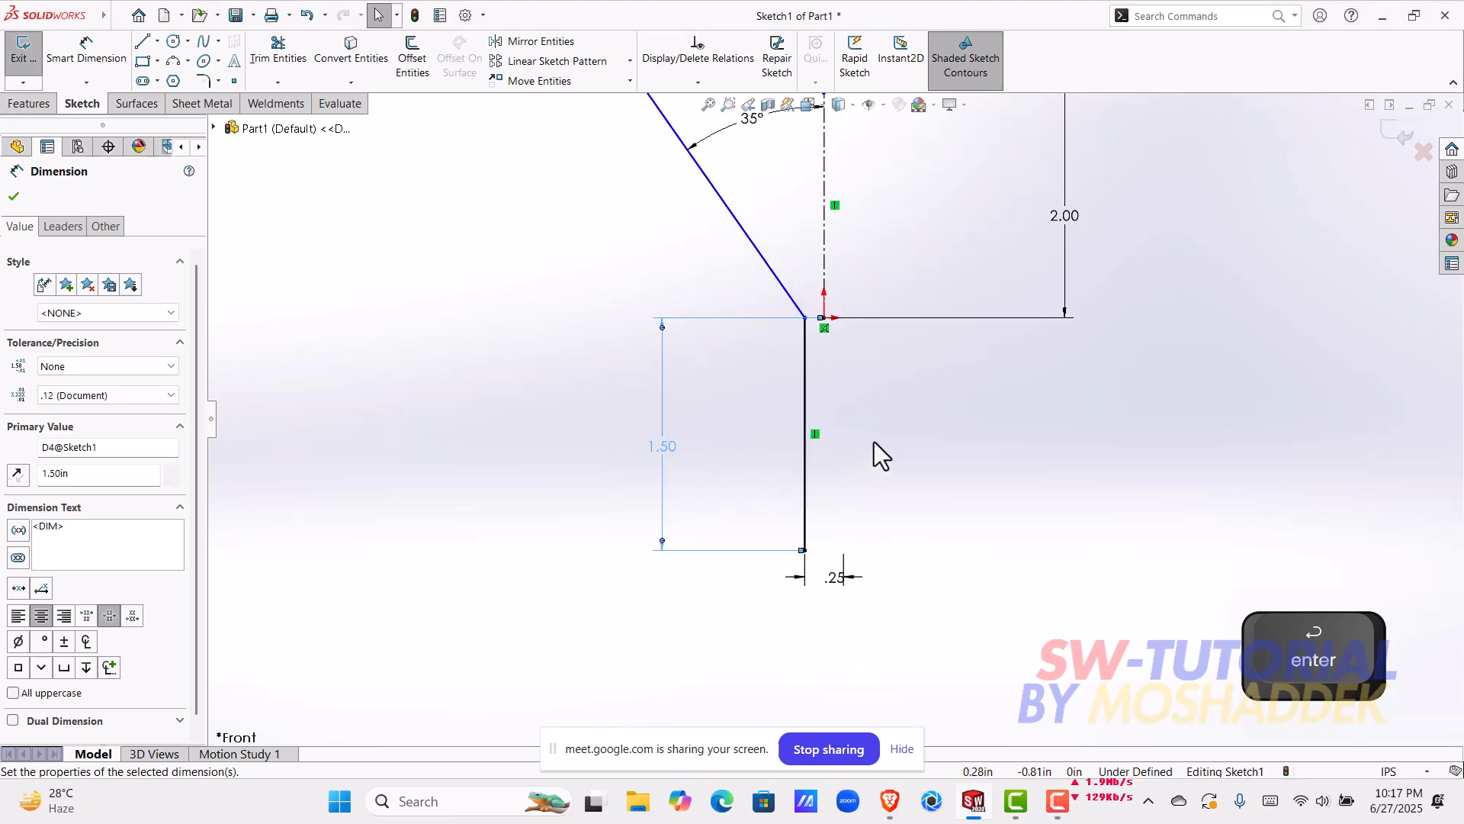
{"action": "scroll", "coordinate": [845, 364], "scroll_direction": "up", "scroll_amount": 1}
{"action": "scroll", "coordinate": [848, 346], "scroll_direction": "down", "scroll_amount": 1}
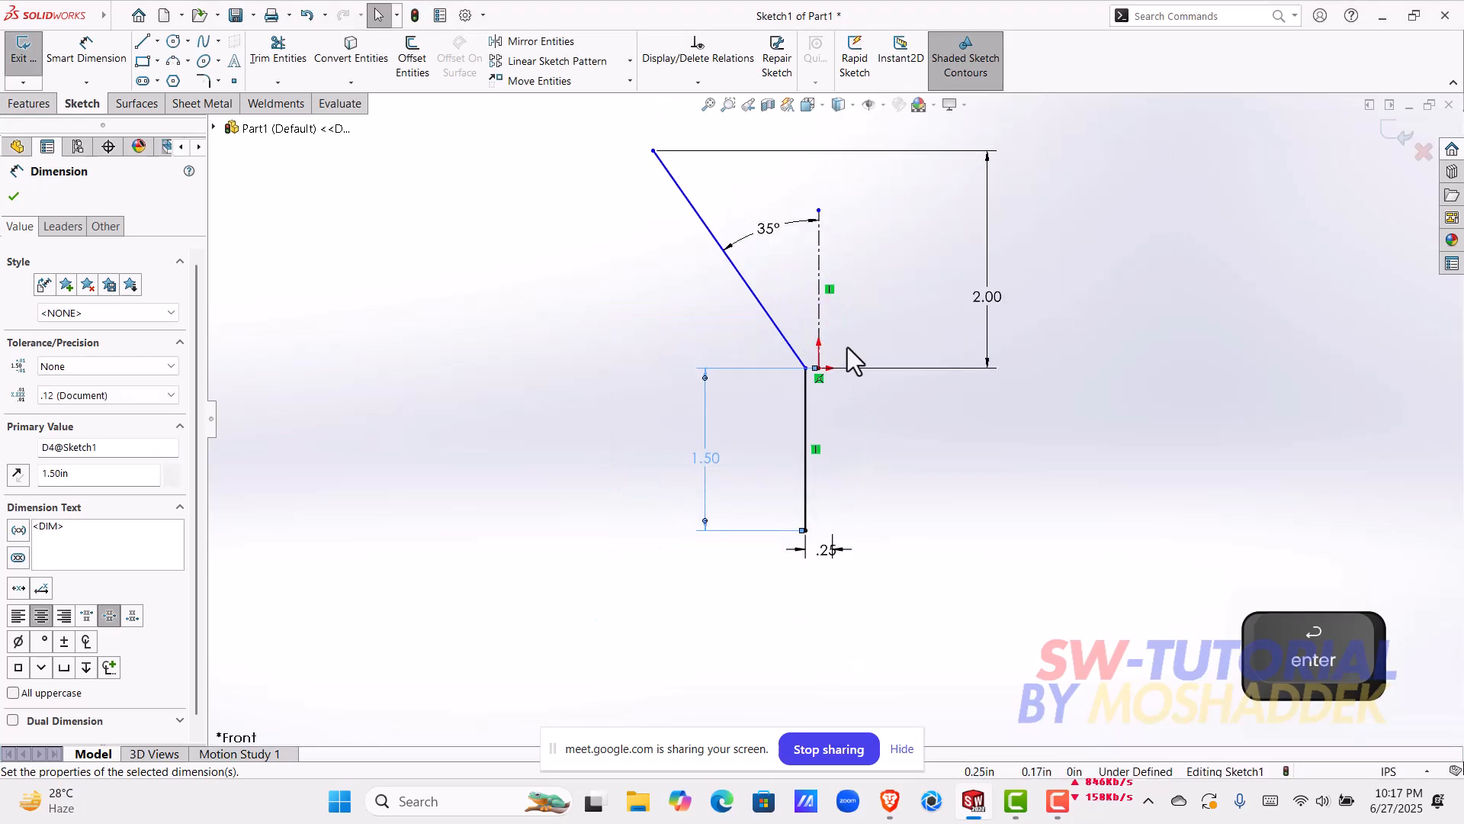
{"action": "scroll", "coordinate": [827, 352], "scroll_direction": "down", "scroll_amount": 2}
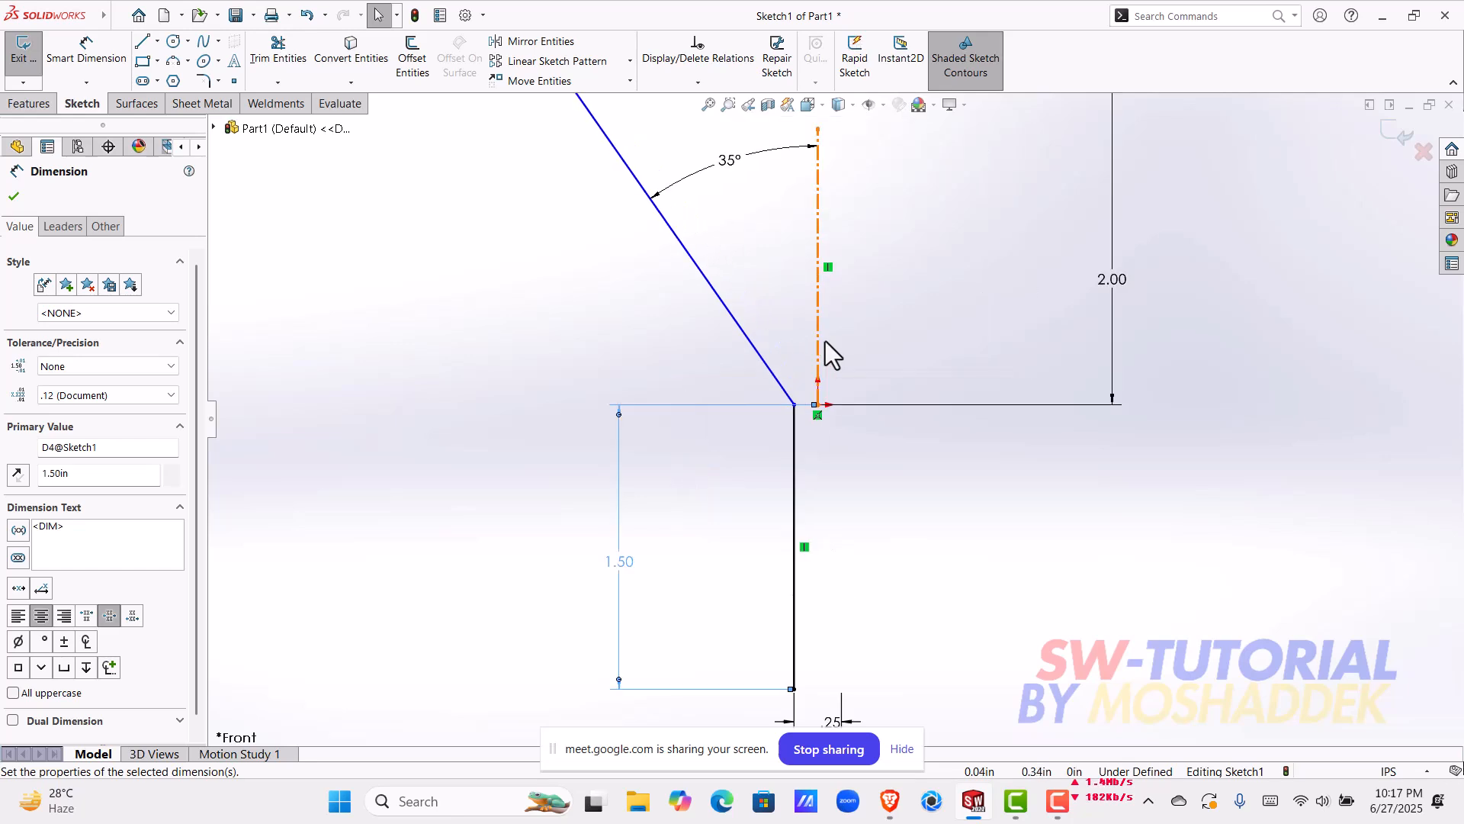
{"action": "key", "text": "Escape"}
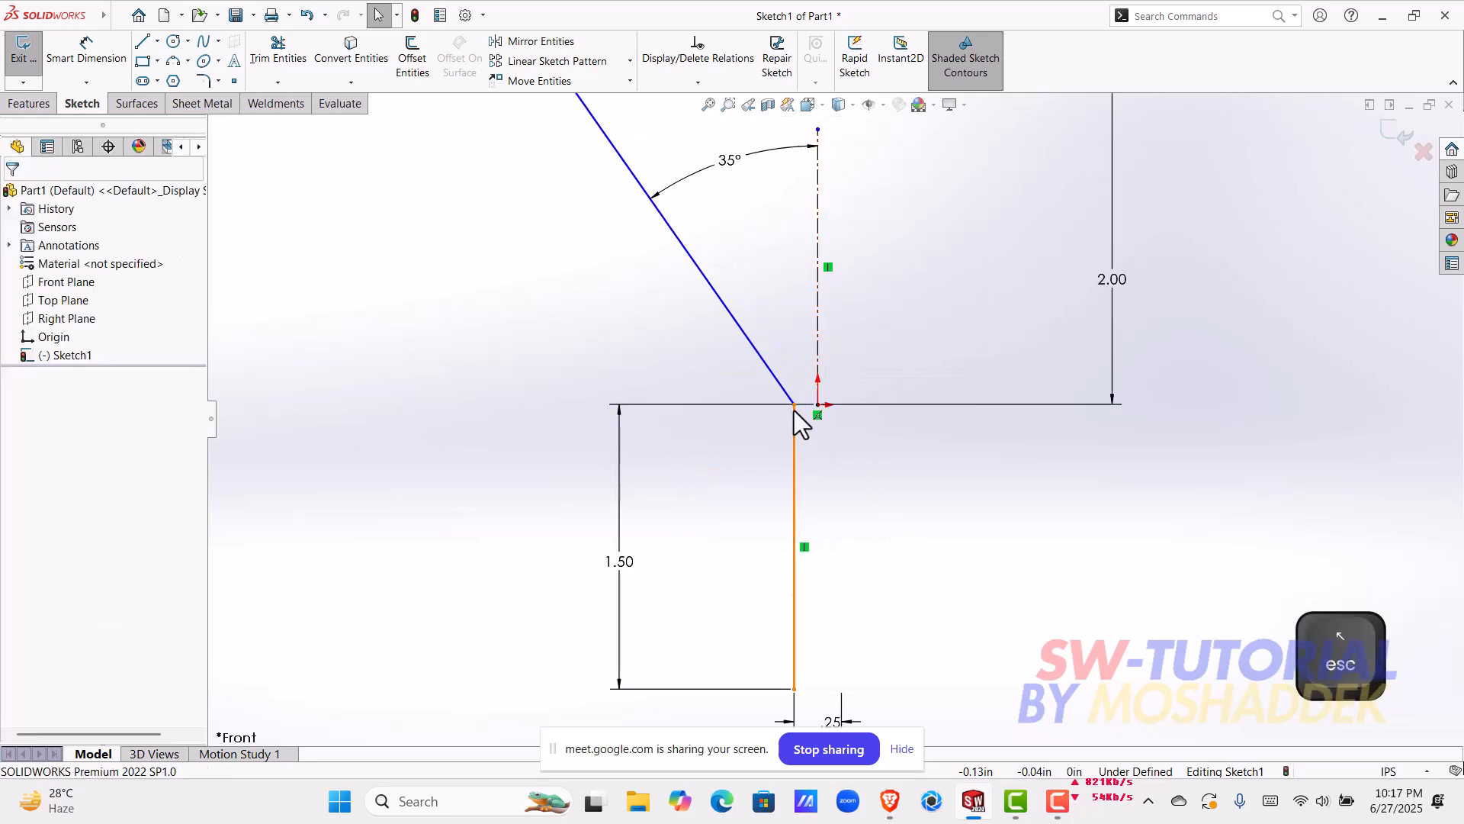
{"action": "left_click_drag", "start_coordinate": [794, 412], "coordinate": [747, 480]}
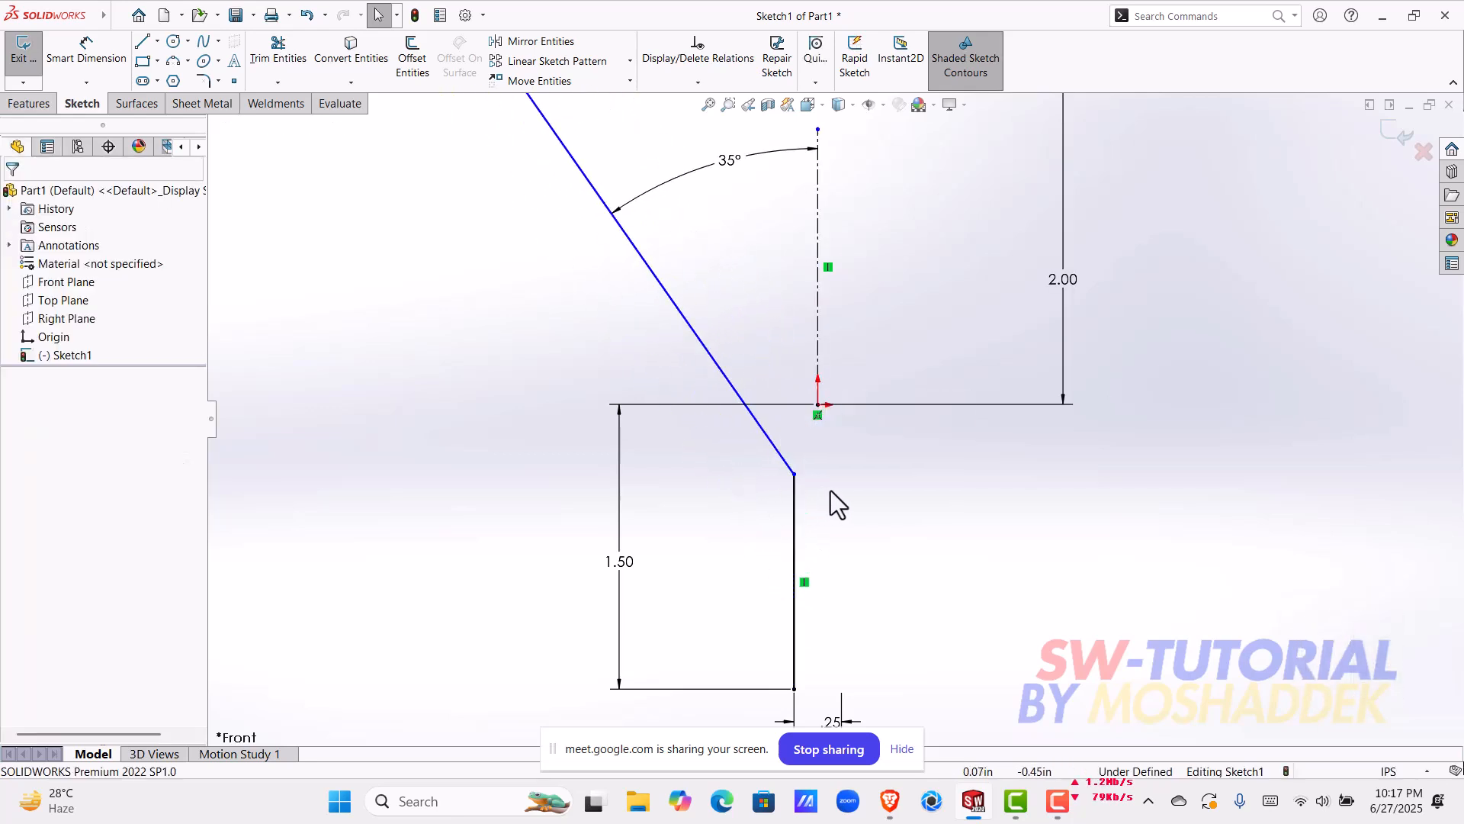
{"action": "left_click", "coordinate": [794, 474]}
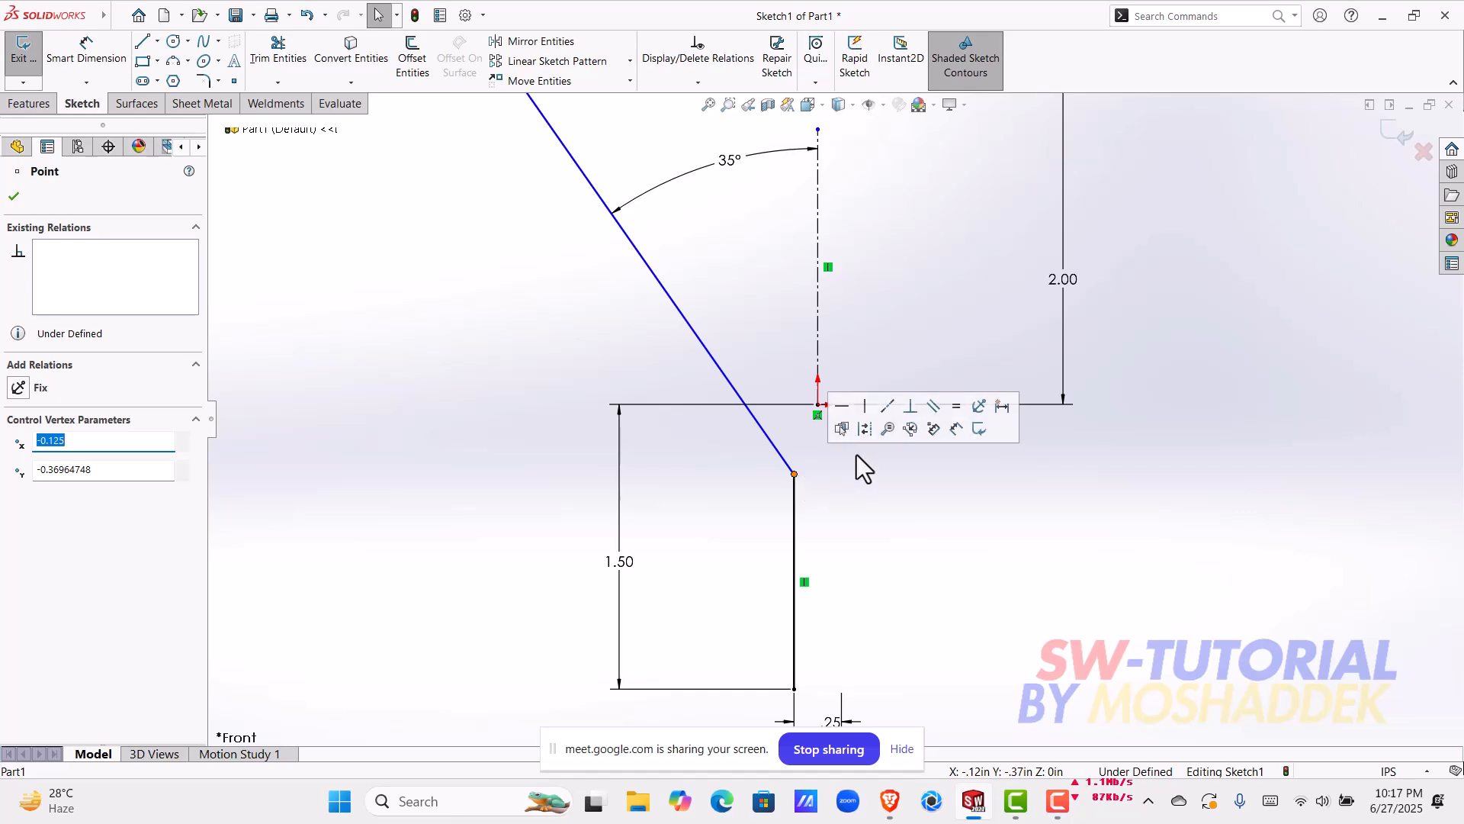
{"action": "left_click", "coordinate": [817, 405], "text": "shift"}
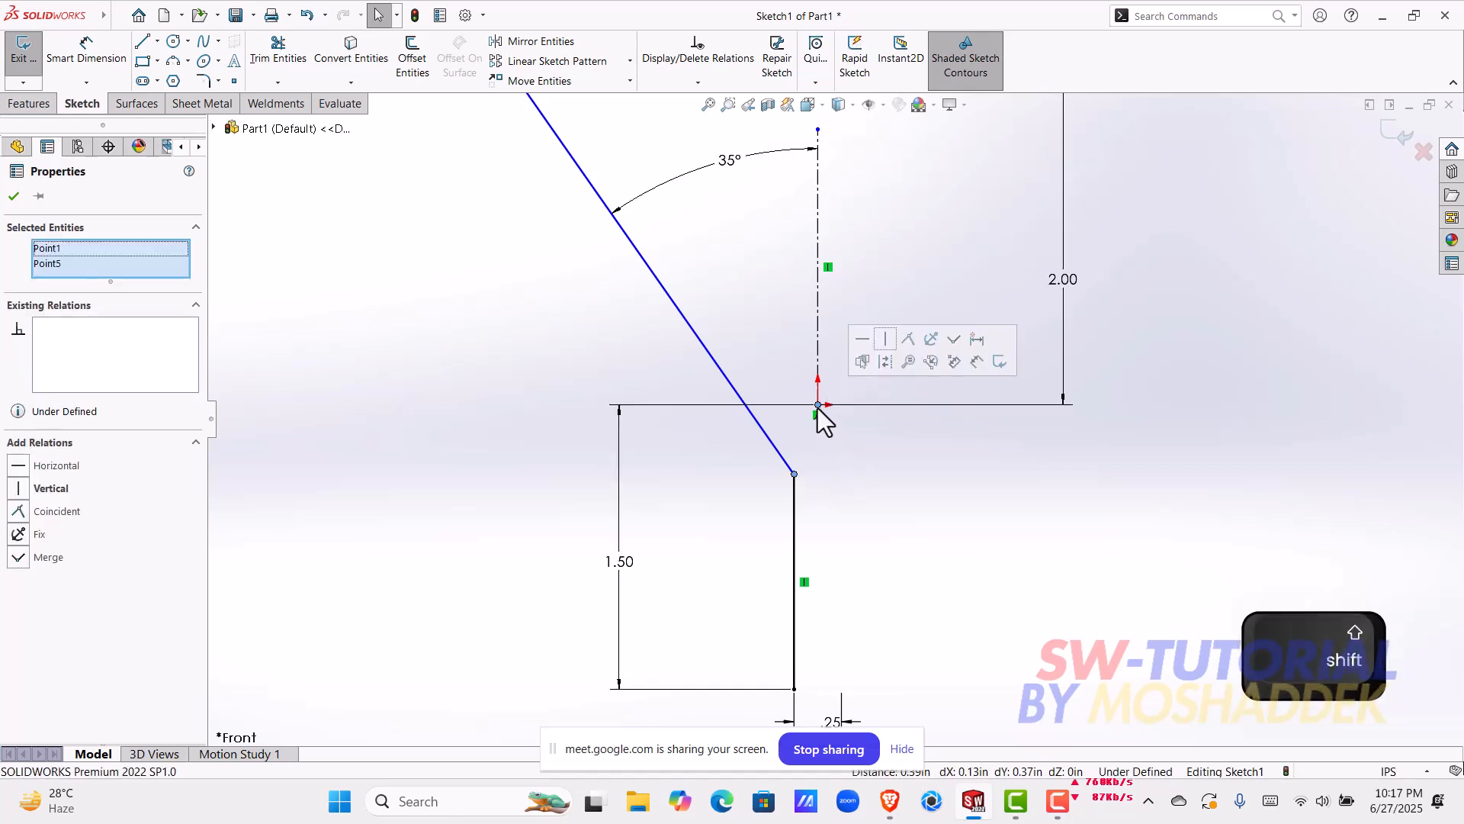
{"action": "left_click", "coordinate": [860, 347]}
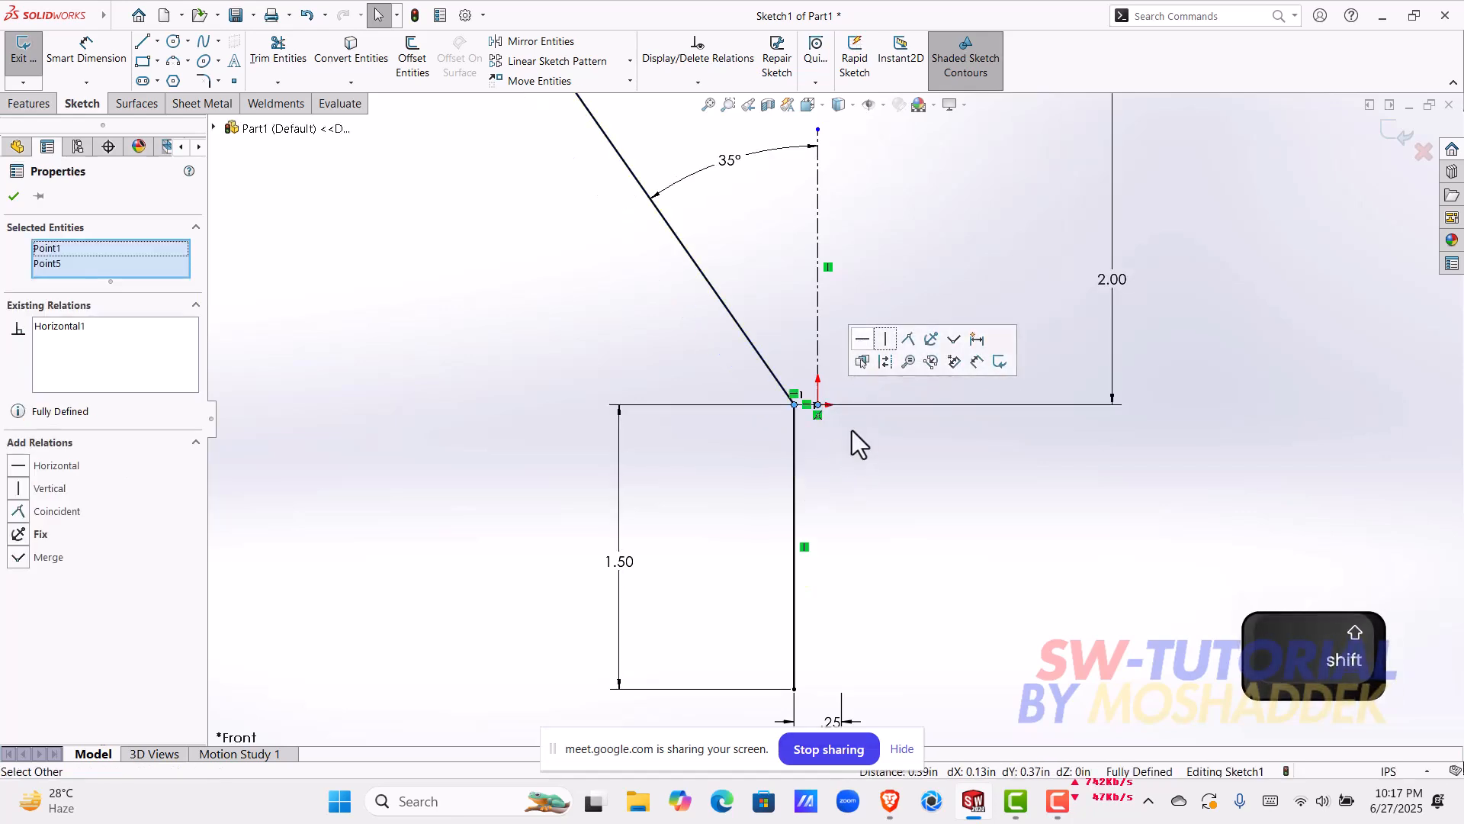
{"action": "left_click", "coordinate": [852, 421]}
{"action": "key", "text": "f"}
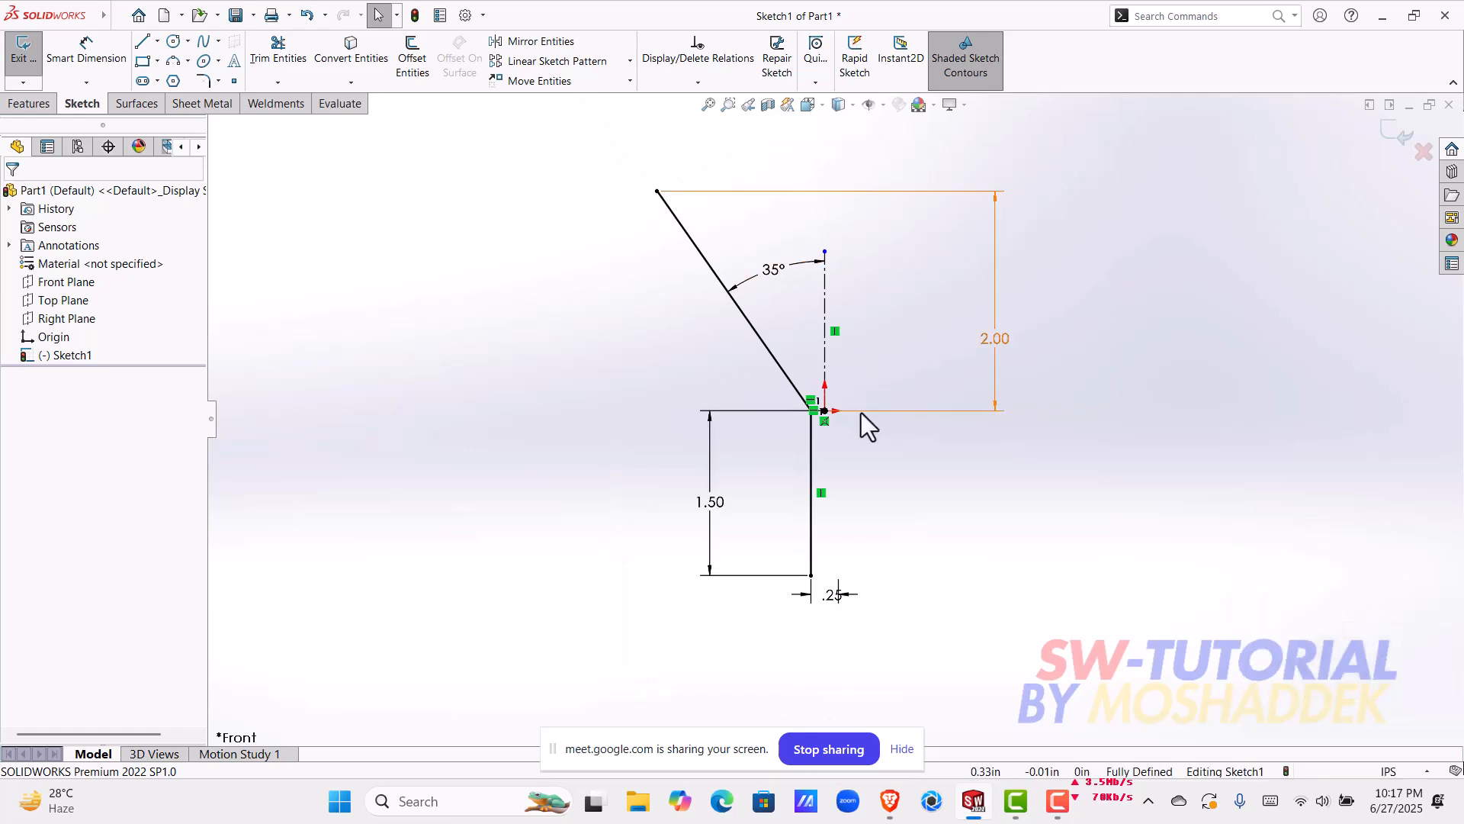
{"action": "scroll", "coordinate": [862, 413], "scroll_direction": "down", "scroll_amount": 2}
{"action": "scroll", "coordinate": [862, 413], "scroll_direction": "up", "scroll_amount": 2}
{"action": "scroll", "coordinate": [1008, 419], "scroll_direction": "up", "scroll_amount": 2}
{"action": "scroll", "coordinate": [1008, 420], "scroll_direction": "down", "scroll_amount": 2}
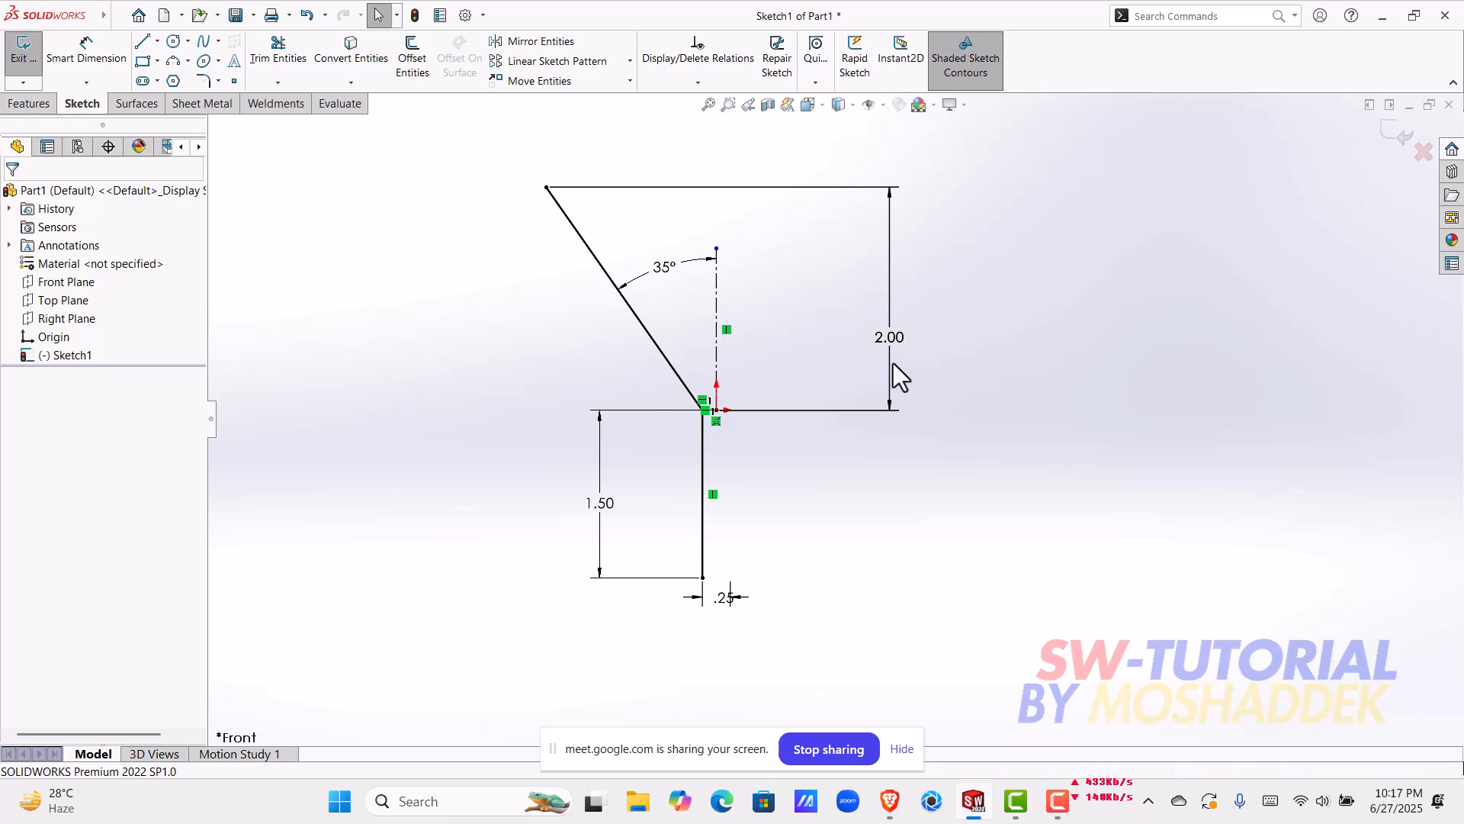
Step: Move the 2 in vertical dimension farther away from the profile and center the 0.25 dimension's text between its extension lines
{"action": "left_click_drag", "start_coordinate": [889, 339], "coordinate": [940, 339]}
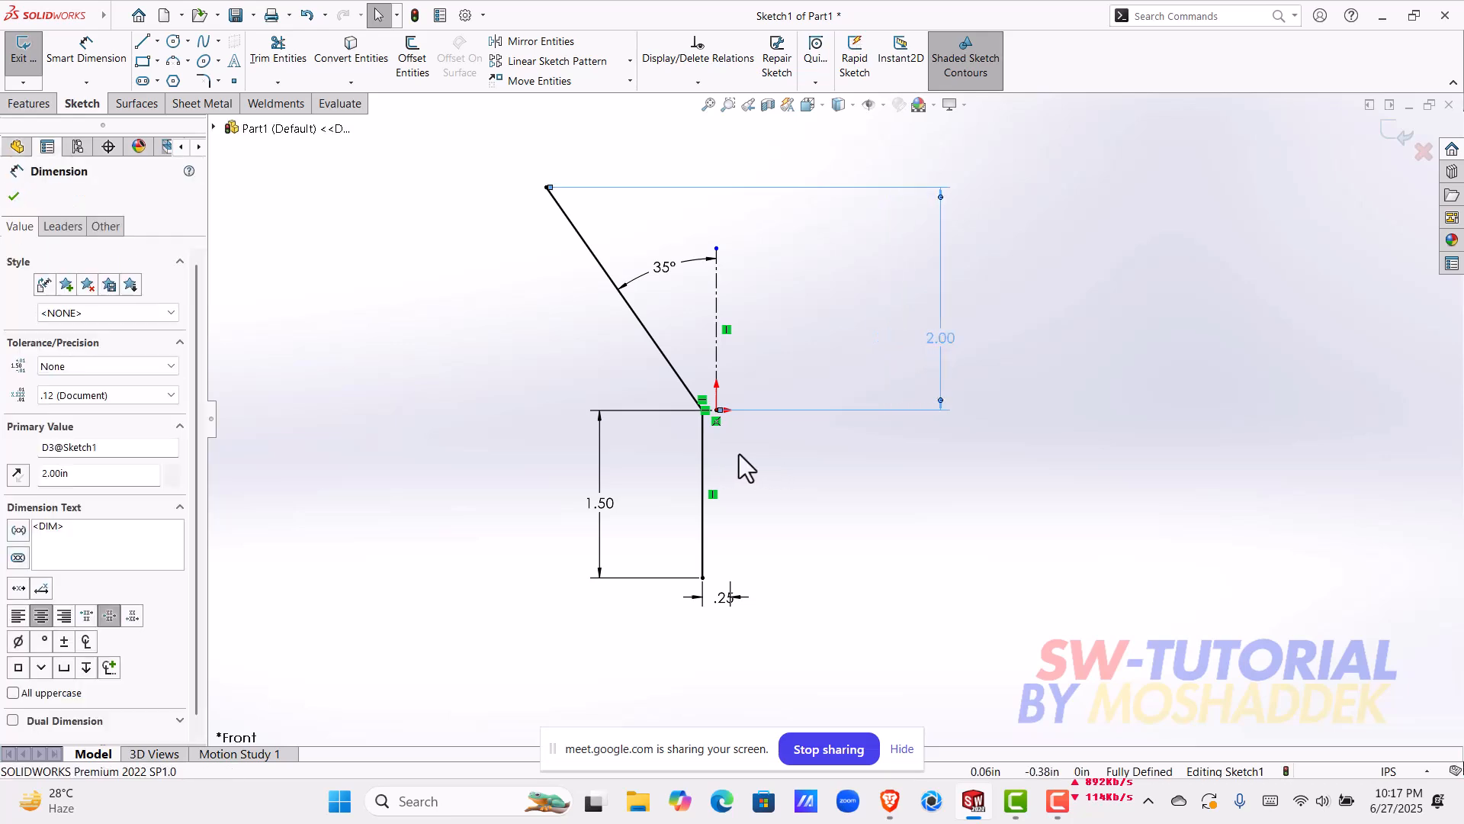
{"action": "scroll", "coordinate": [736, 614], "scroll_direction": "down", "scroll_amount": 2}
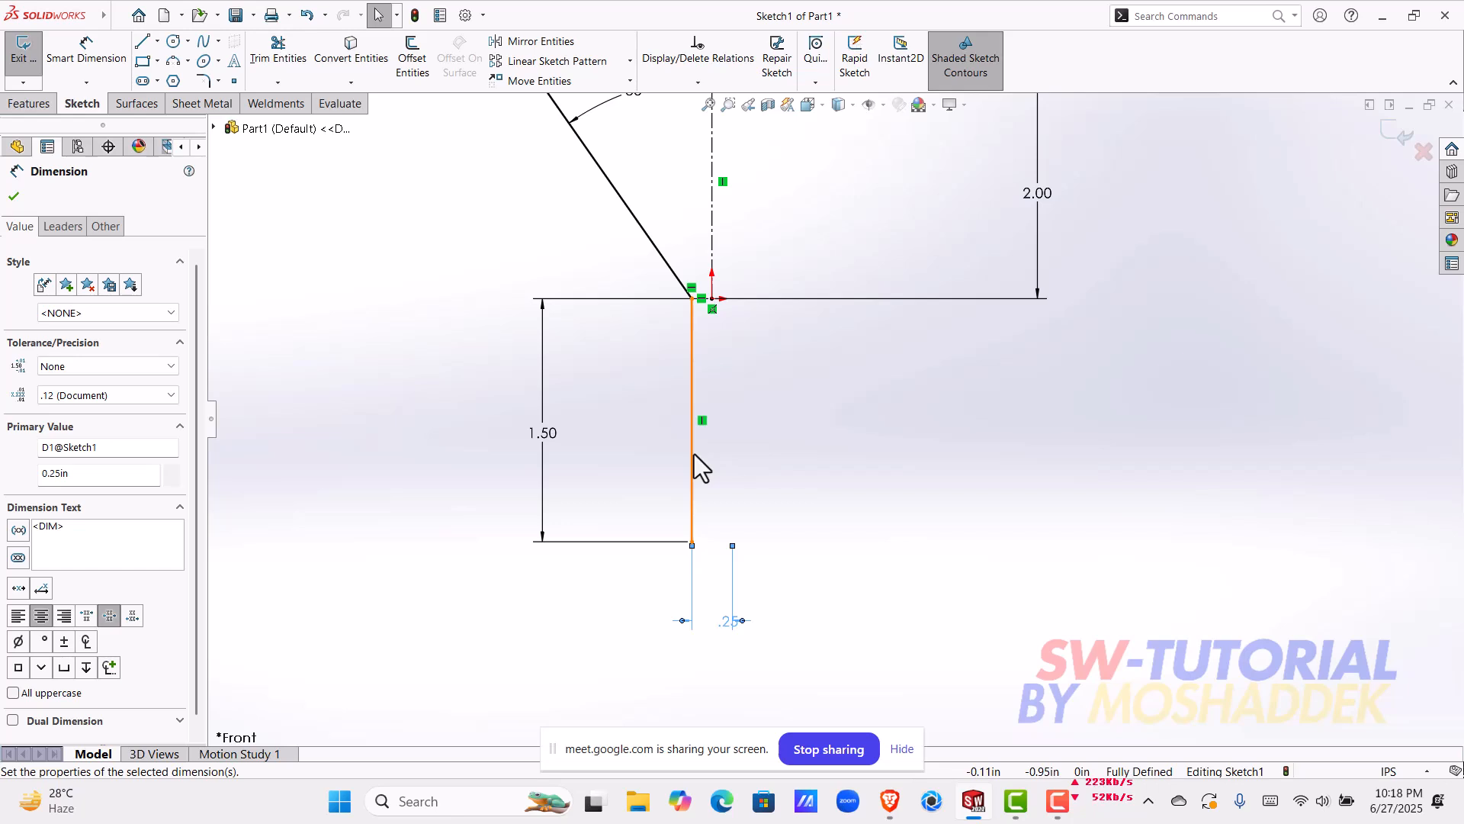
{"action": "scroll", "coordinate": [724, 309], "scroll_direction": "down", "scroll_amount": 2}
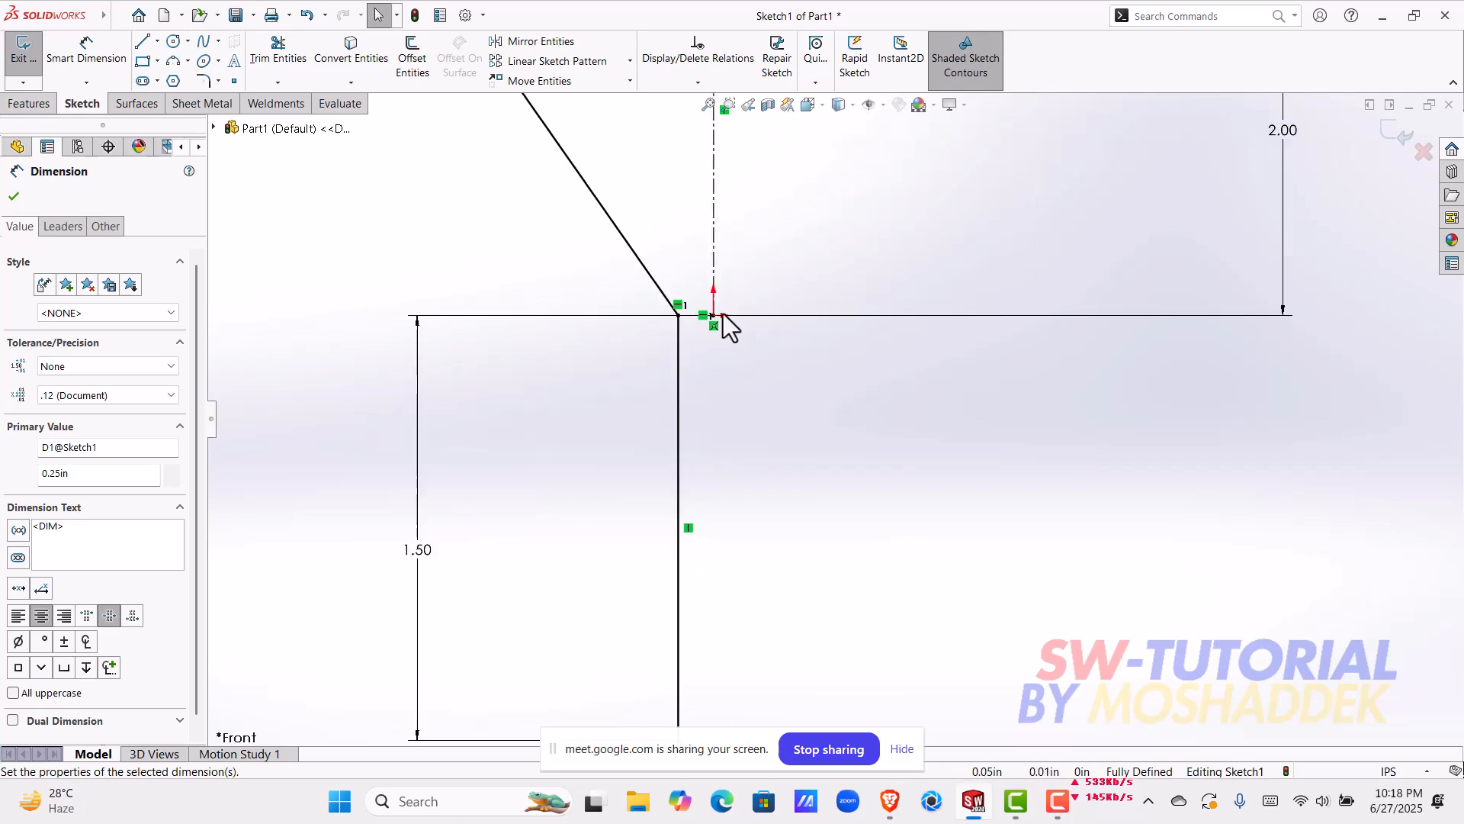
{"action": "scroll", "coordinate": [714, 302], "scroll_direction": "up", "scroll_amount": 3}
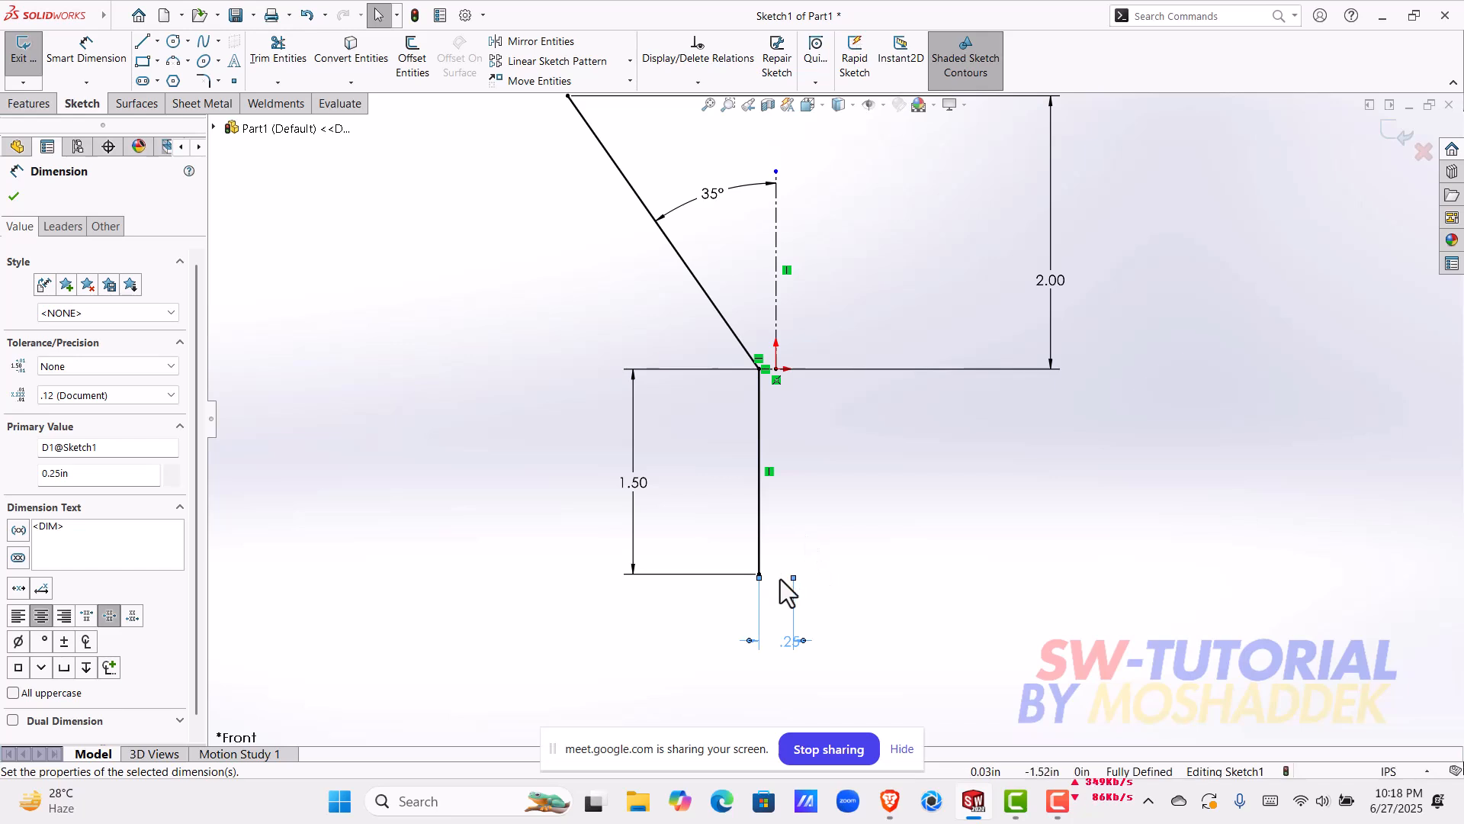
{"action": "left_click_drag", "start_coordinate": [790, 641], "coordinate": [763, 652]}
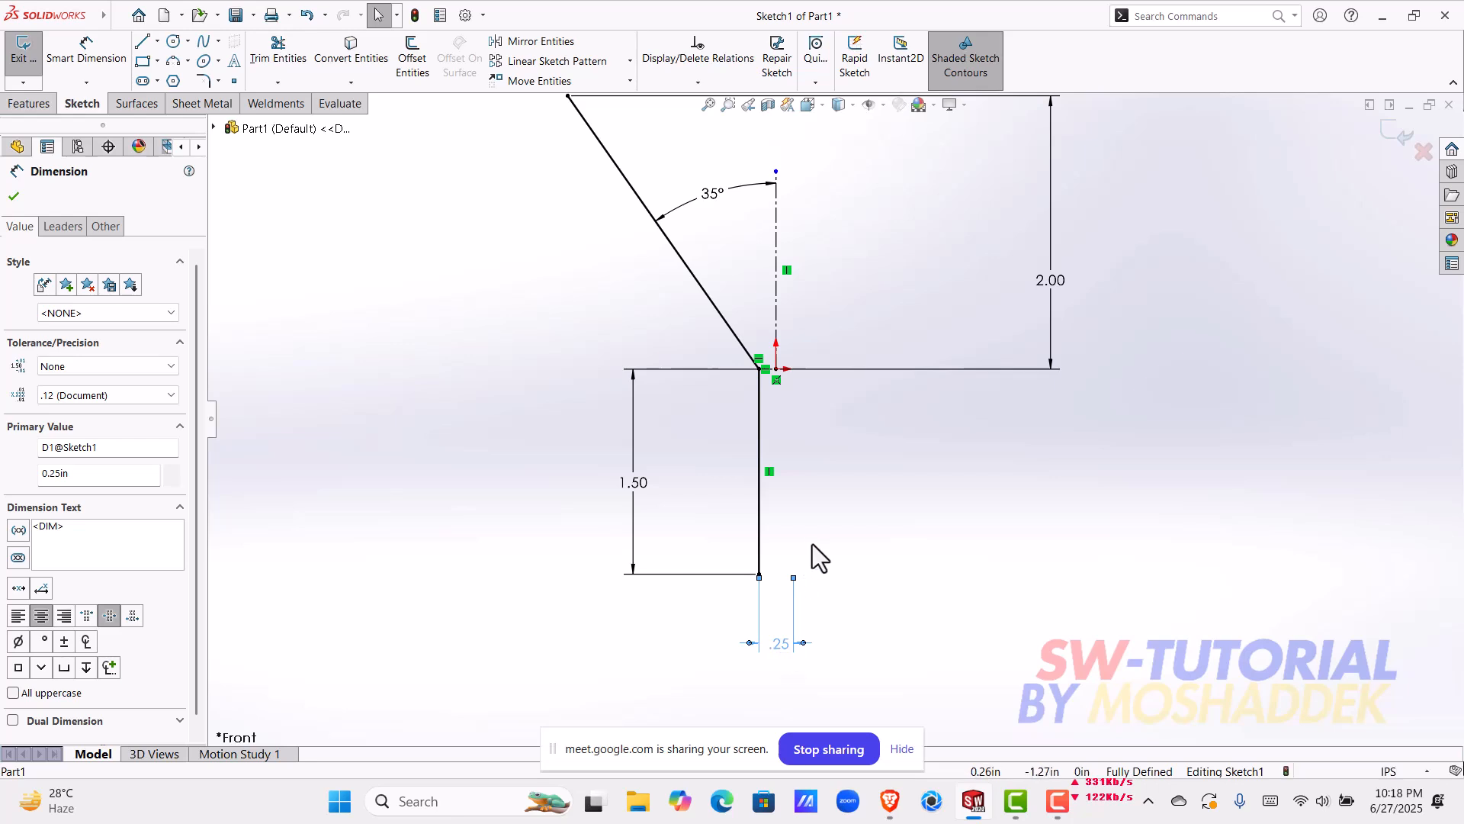
{"action": "scroll", "coordinate": [830, 451], "scroll_direction": "up", "scroll_amount": 2}
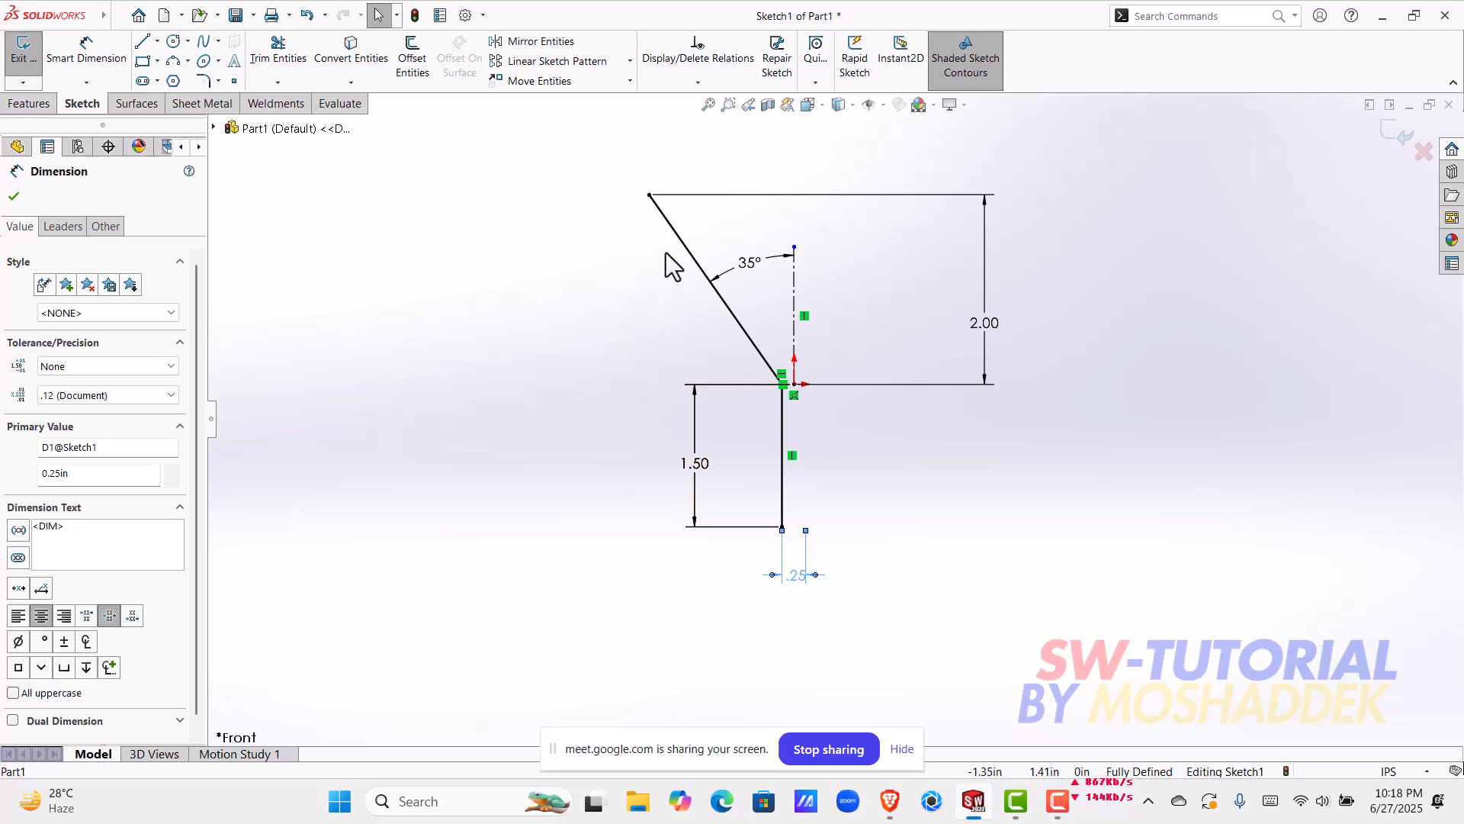
Step: Offset the sloping and vertical profile lines together by 1 mm on the side away from the centerline
{"action": "mouse_move", "coordinate": [630, 173]}
{"action": "left_mouse_down"}
{"action": "mouse_move", "coordinate": [690, 280]}
{"action": "mouse_move", "coordinate": [604, 253]}
{"action": "left_mouse_up"}
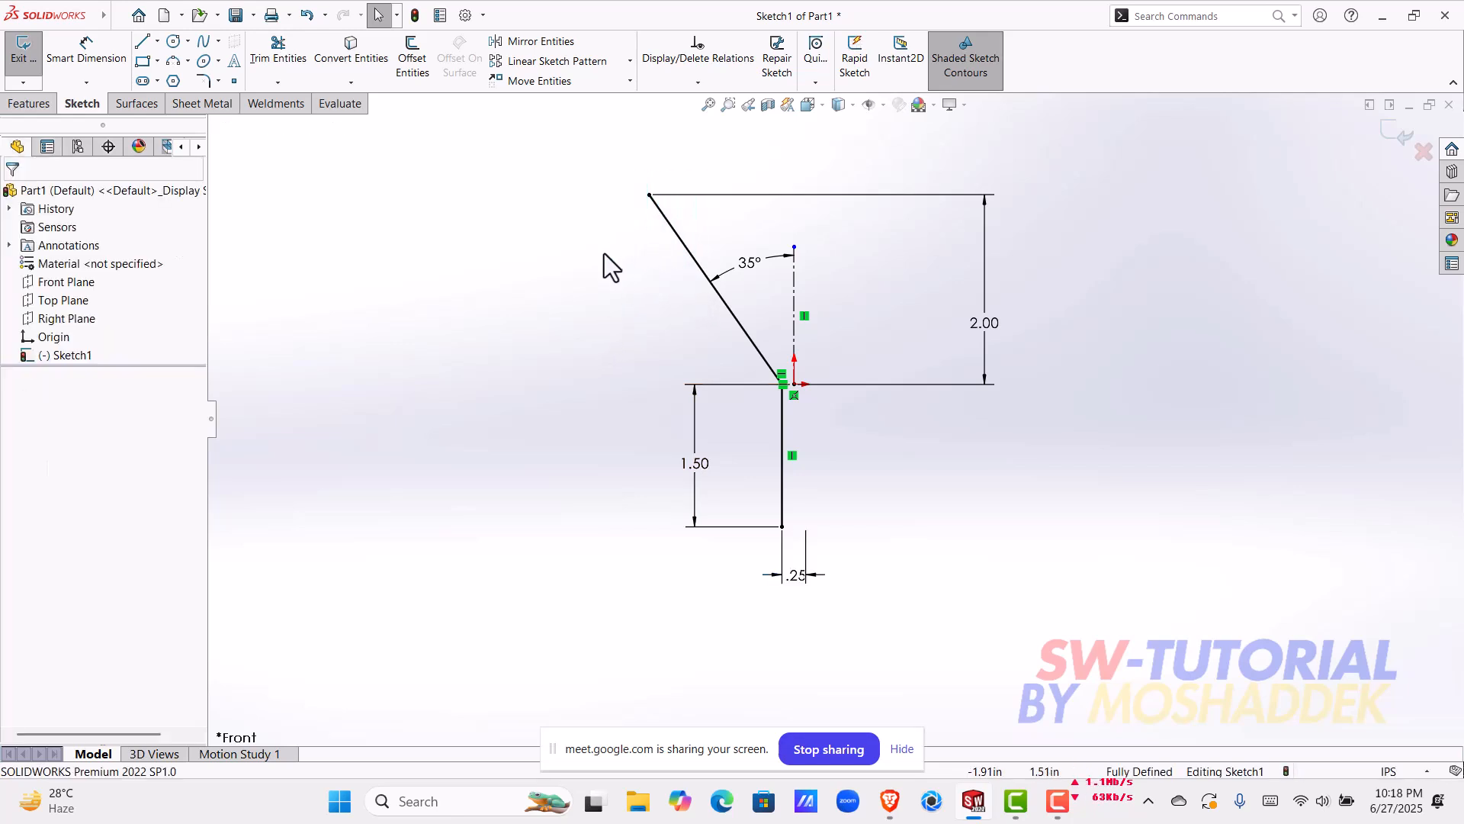
{"action": "left_click", "coordinate": [678, 242]}
{"action": "left_click", "coordinate": [784, 425], "text": "shift"}
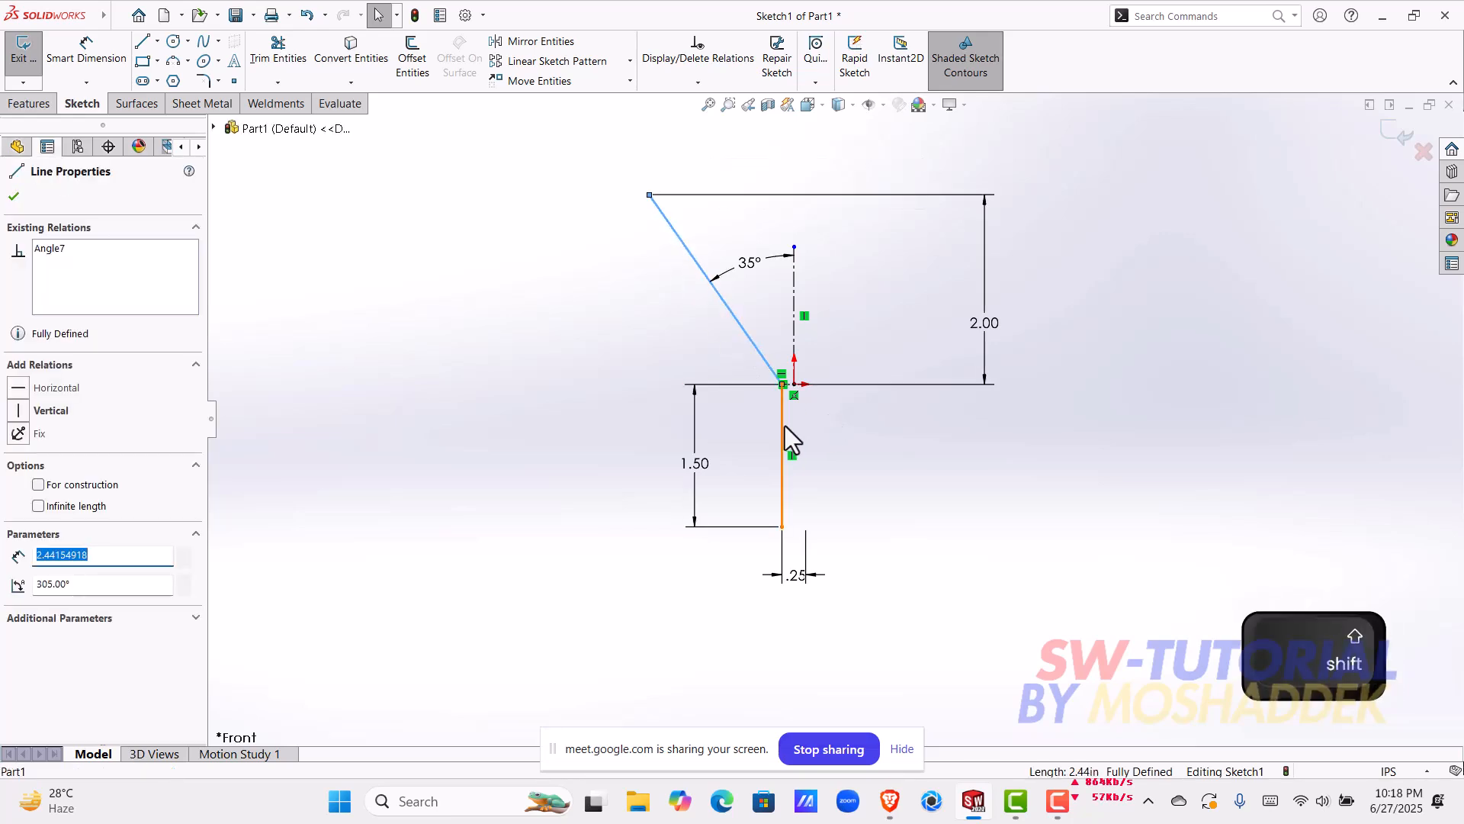
{"action": "left_click", "coordinate": [861, 470]}
{"action": "left_click", "coordinate": [750, 337], "text": "ctrl"}
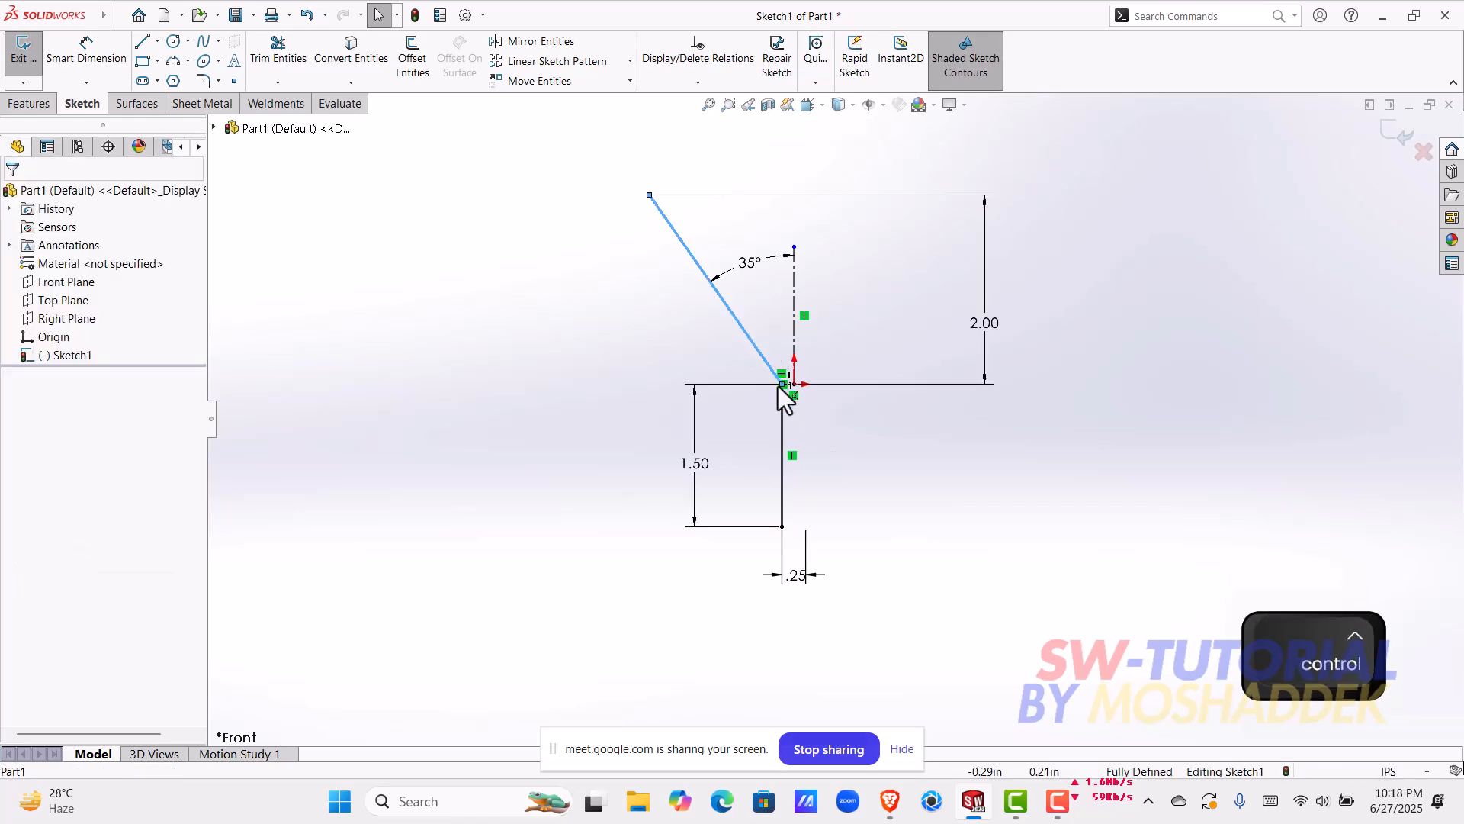
{"action": "left_click", "coordinate": [782, 420], "text": "ctrl"}
{"action": "left_click", "coordinate": [752, 345], "text": "ctrl"}
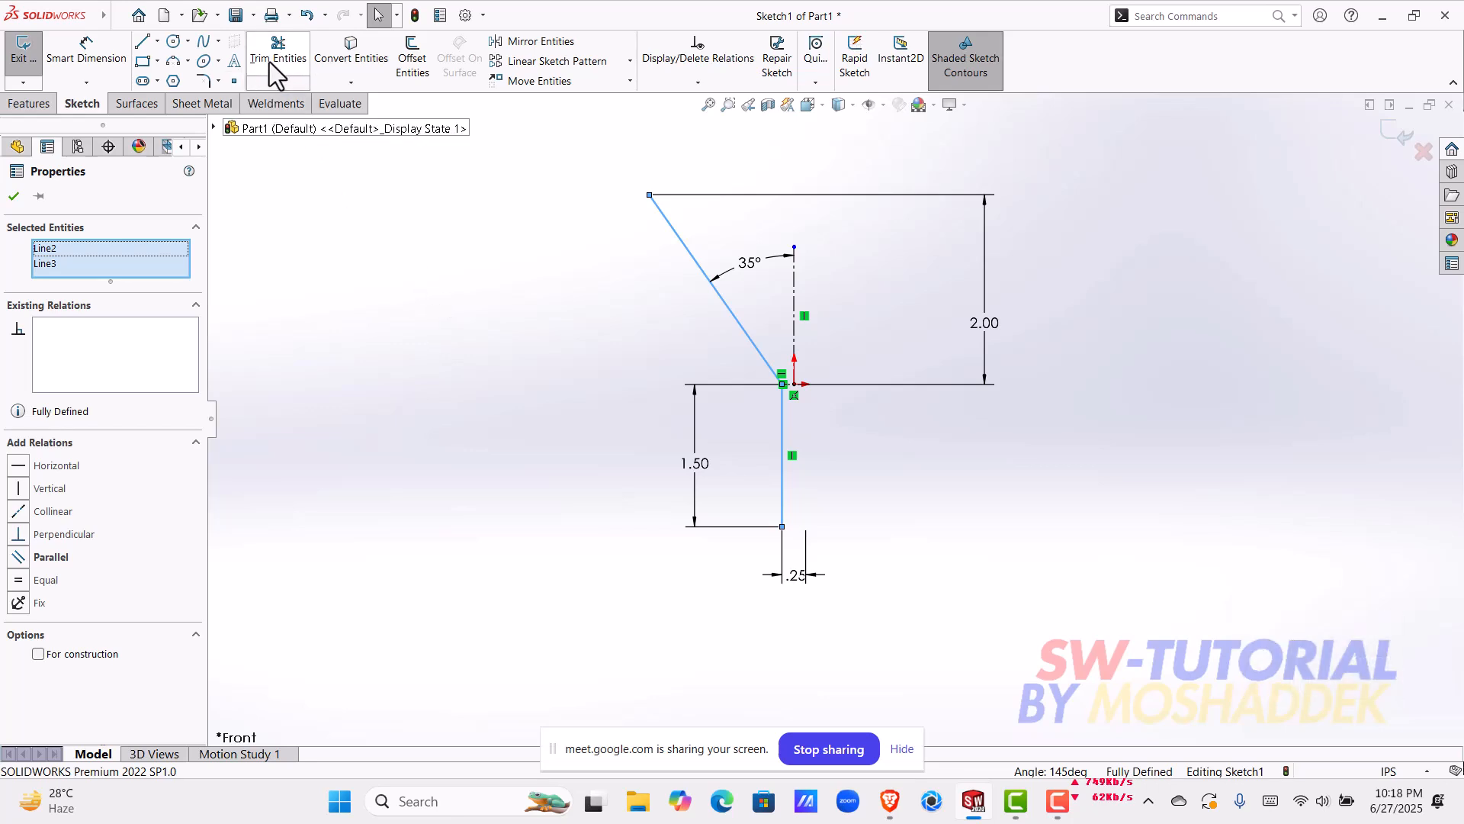
{"action": "left_click", "coordinate": [418, 79]}
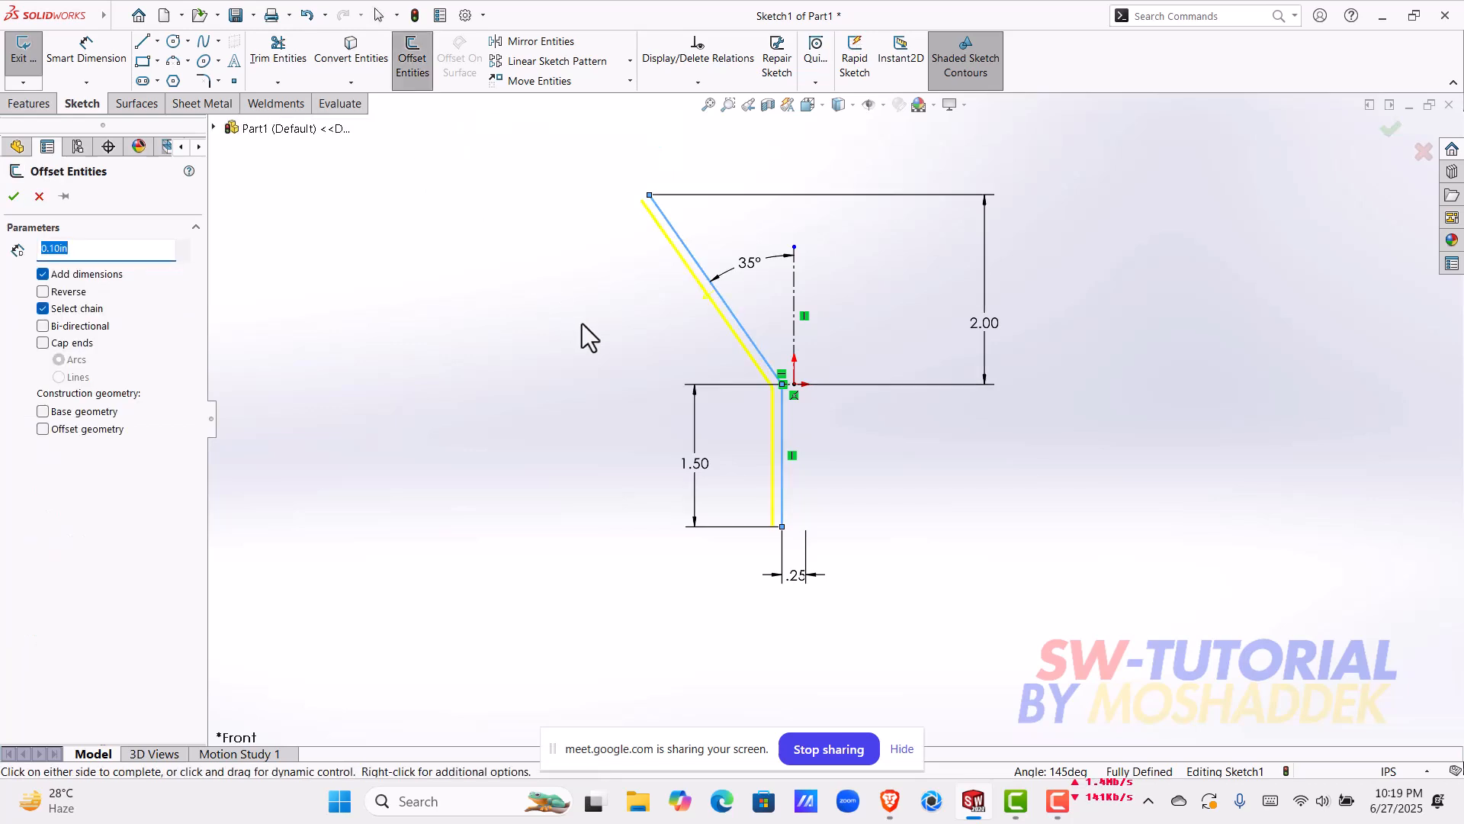
{"action": "scroll", "coordinate": [751, 320], "scroll_direction": "down", "scroll_amount": 2}
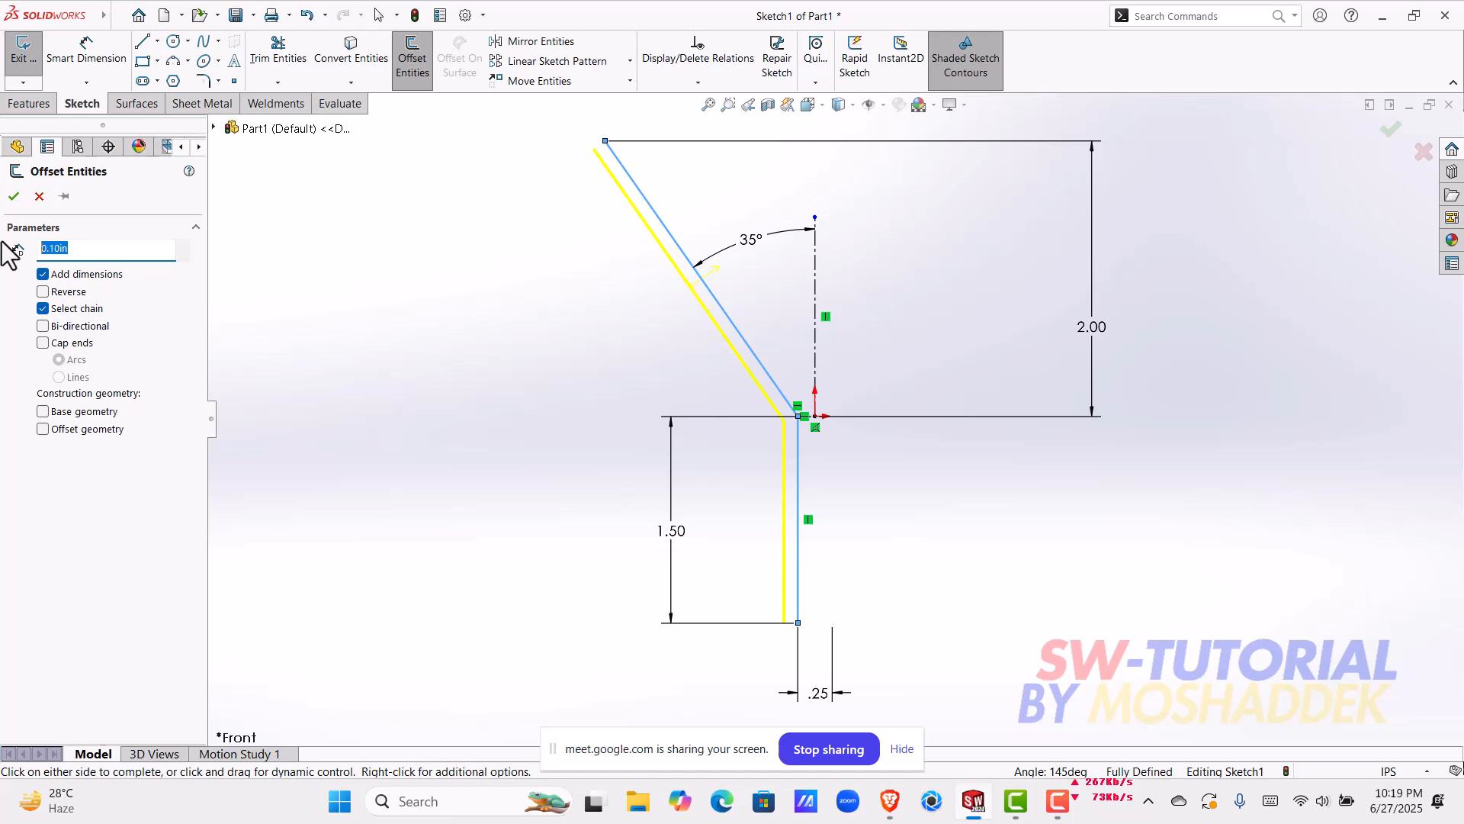
{"action": "type", "text": "mm"}
{"action": "key", "text": "BackSpace"}
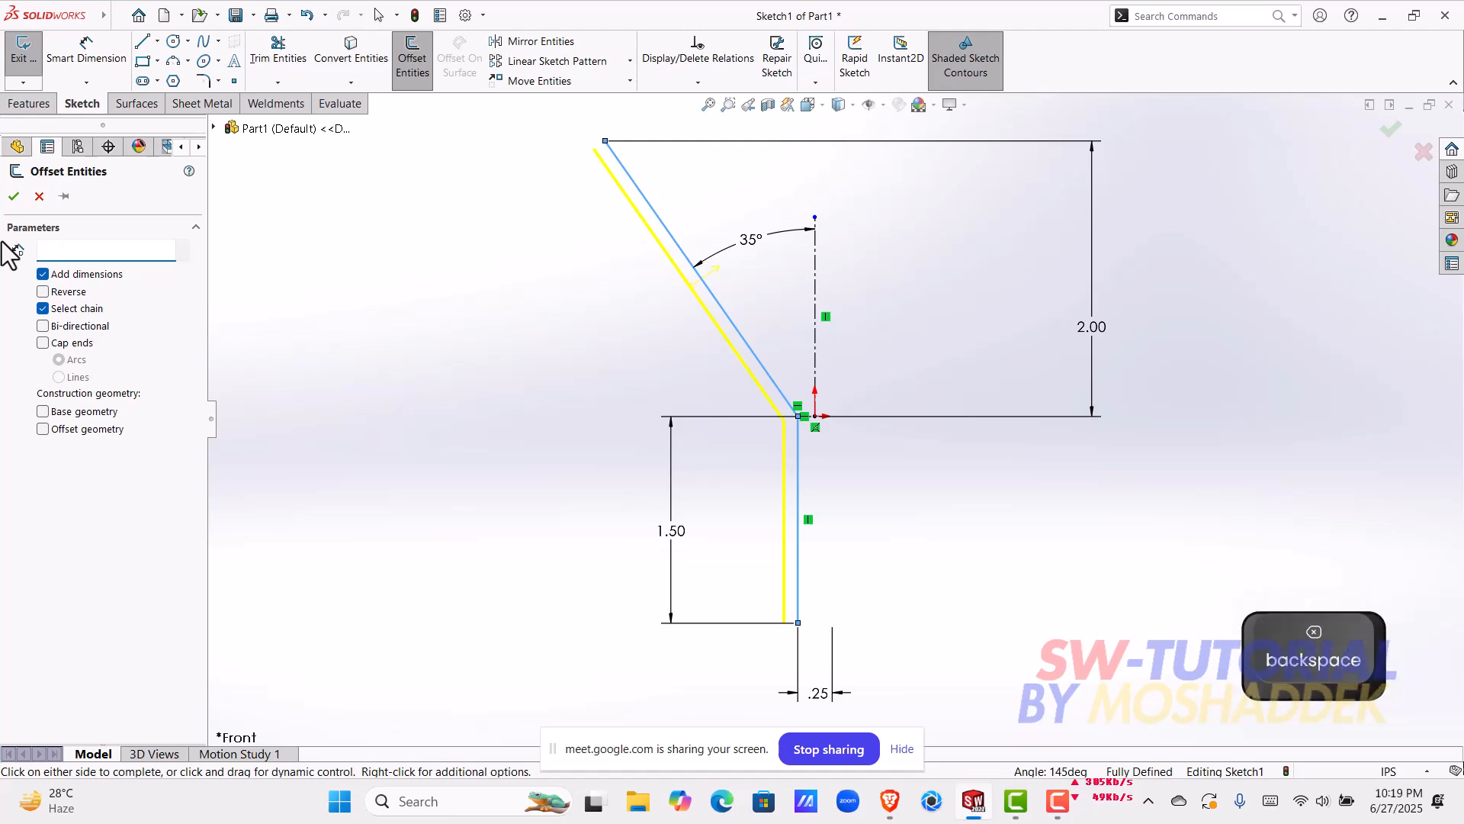
{"action": "type", "text": "1mm"}
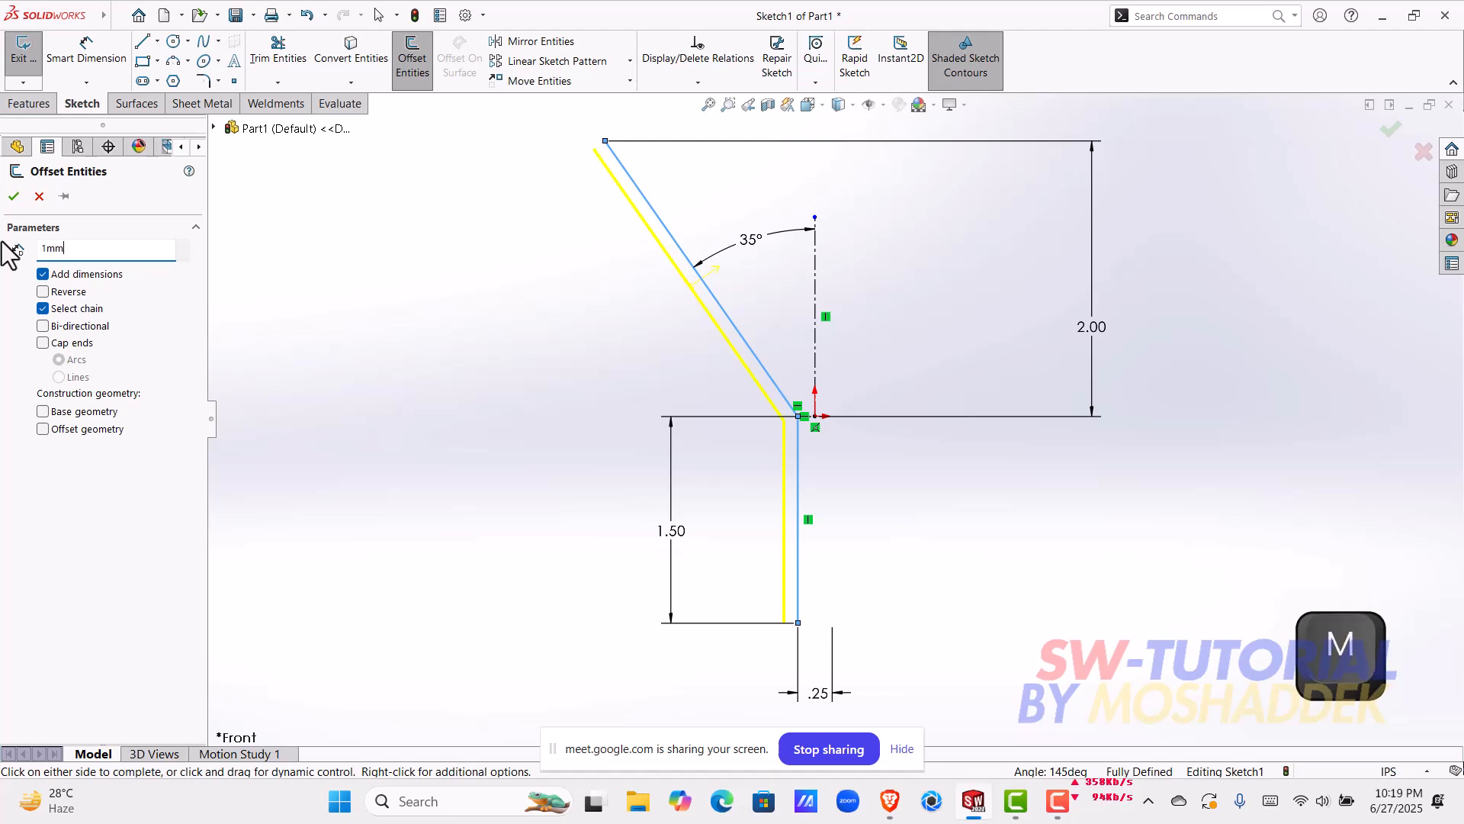
{"action": "key", "text": "Return"}
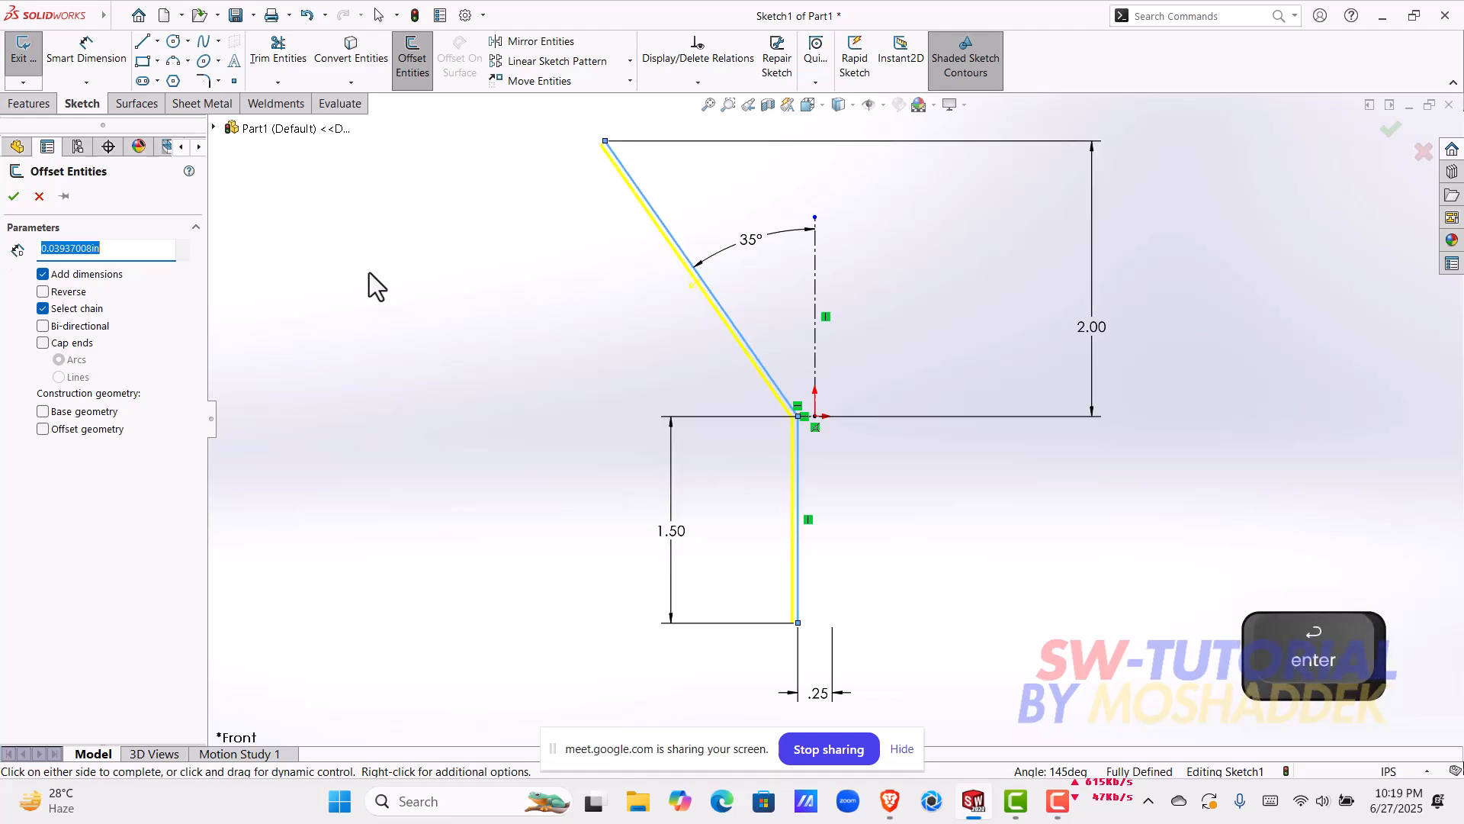
{"action": "scroll", "coordinate": [752, 302], "scroll_direction": "down", "scroll_amount": 2}
{"action": "scroll", "coordinate": [752, 302], "scroll_direction": "up", "scroll_amount": 4}
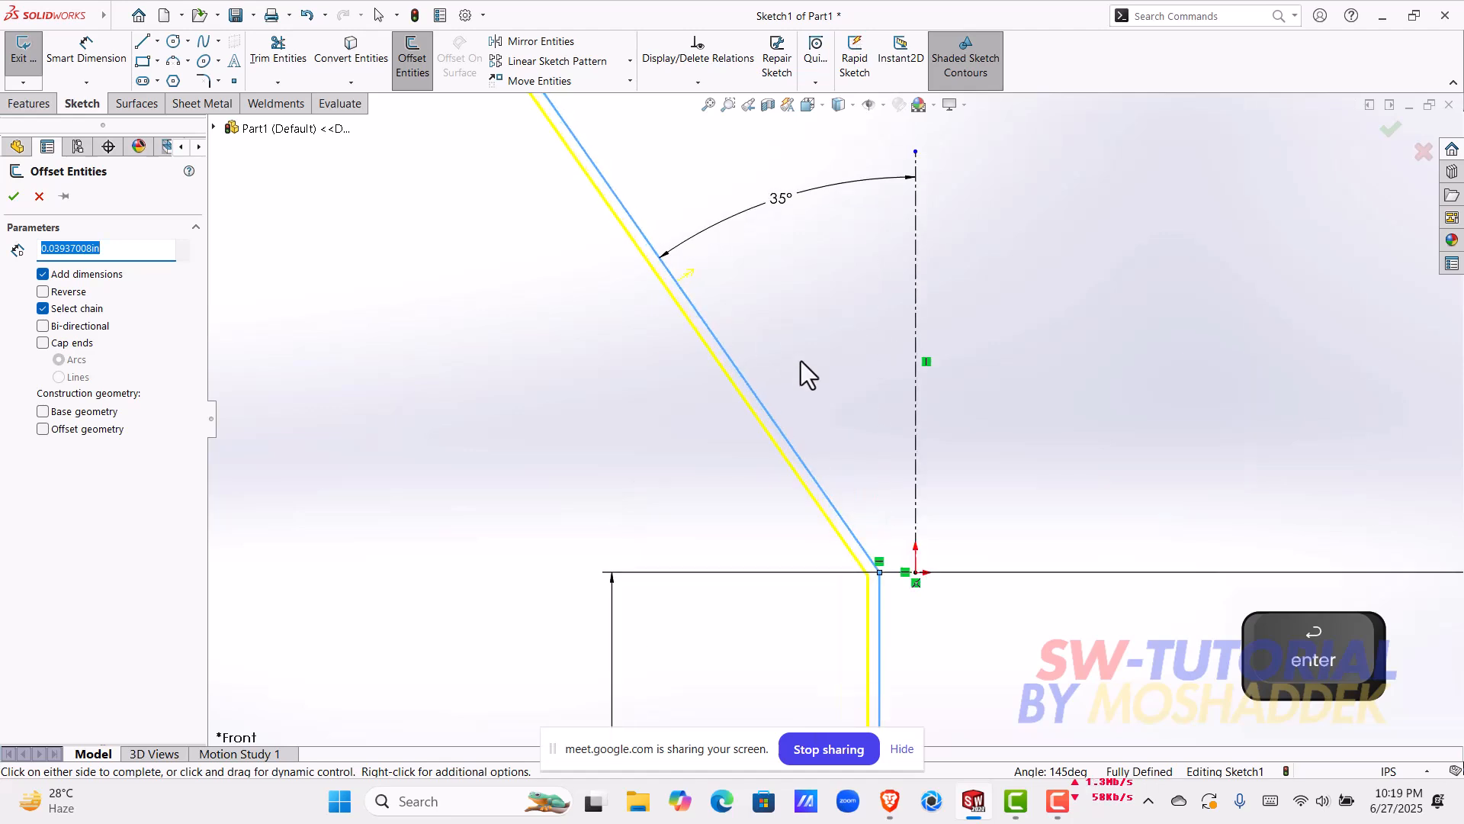
{"action": "left_click", "coordinate": [14, 196]}
Step: Examine the doubled profile lines at their shared corner and at their open lower ends
{"action": "scroll", "coordinate": [830, 417], "scroll_direction": "up", "scroll_amount": 1}
{"action": "scroll", "coordinate": [858, 598], "scroll_direction": "down", "scroll_amount": 3}
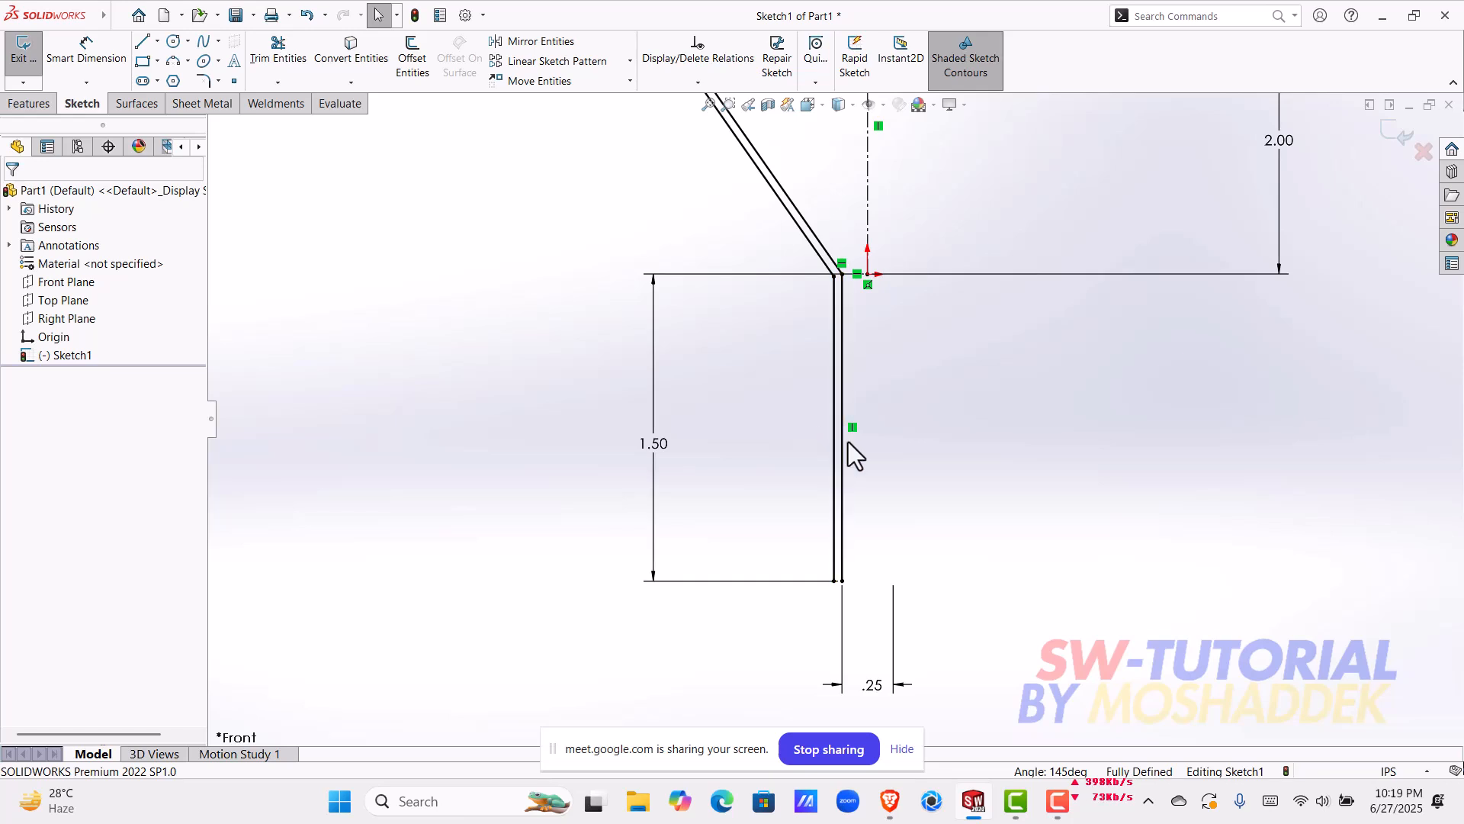
{"action": "scroll", "coordinate": [849, 434], "scroll_direction": "up", "scroll_amount": 2}
{"action": "scroll", "coordinate": [846, 408], "scroll_direction": "up", "scroll_amount": 2}
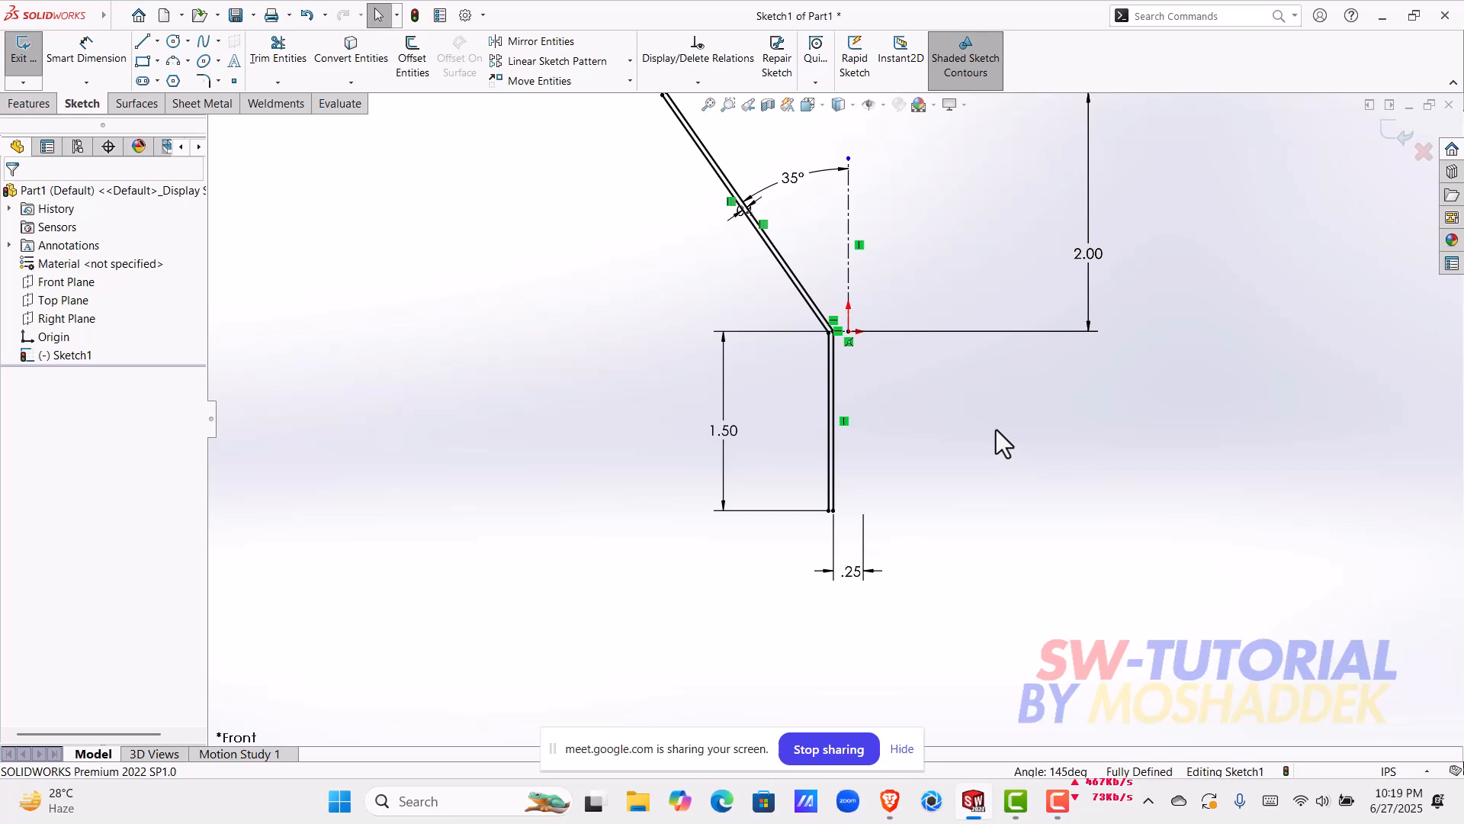
{"action": "scroll", "coordinate": [839, 373], "scroll_direction": "down", "scroll_amount": 4}
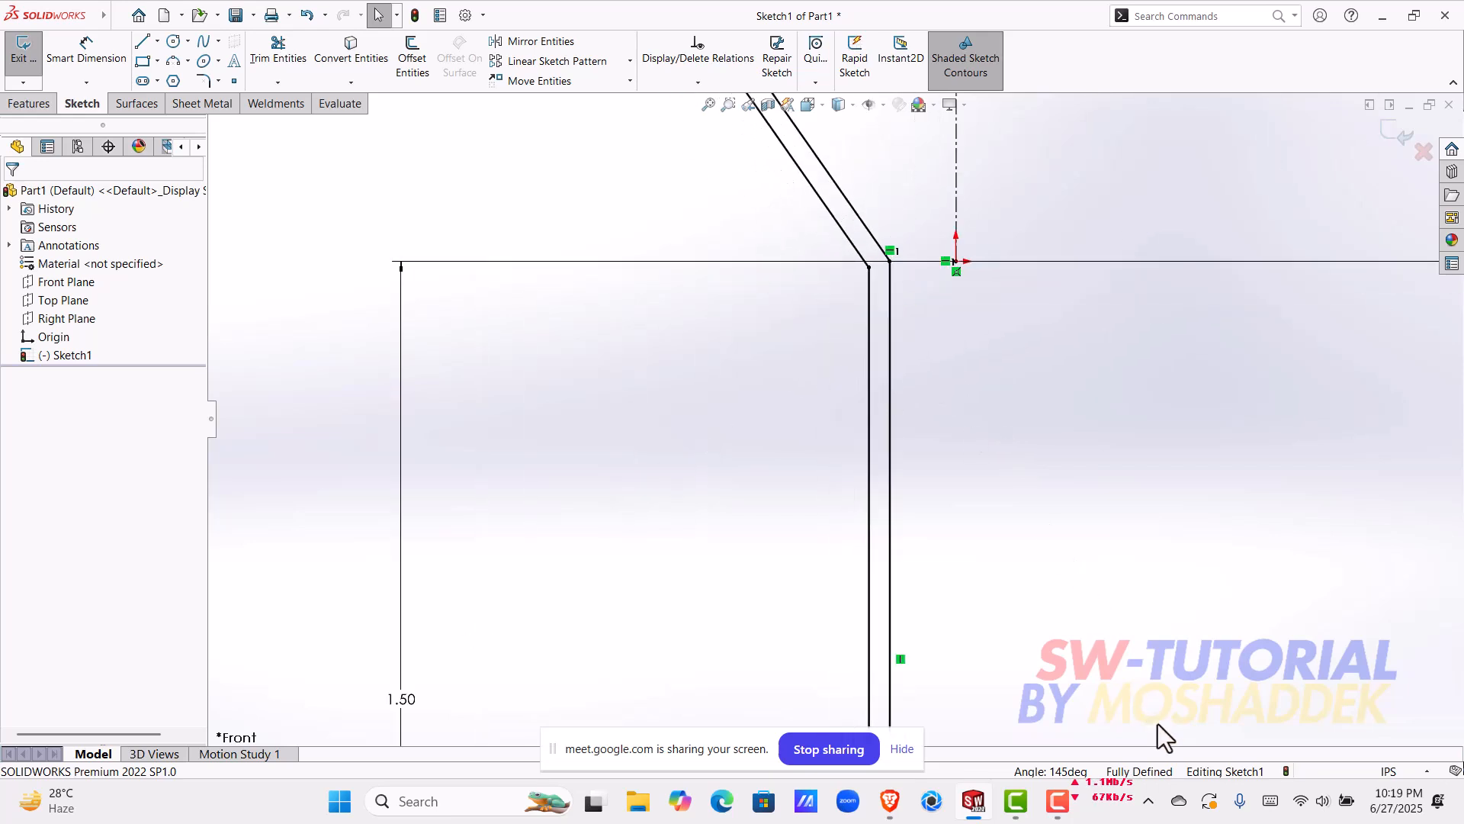
{"action": "scroll", "coordinate": [891, 451], "scroll_direction": "up", "scroll_amount": 2}
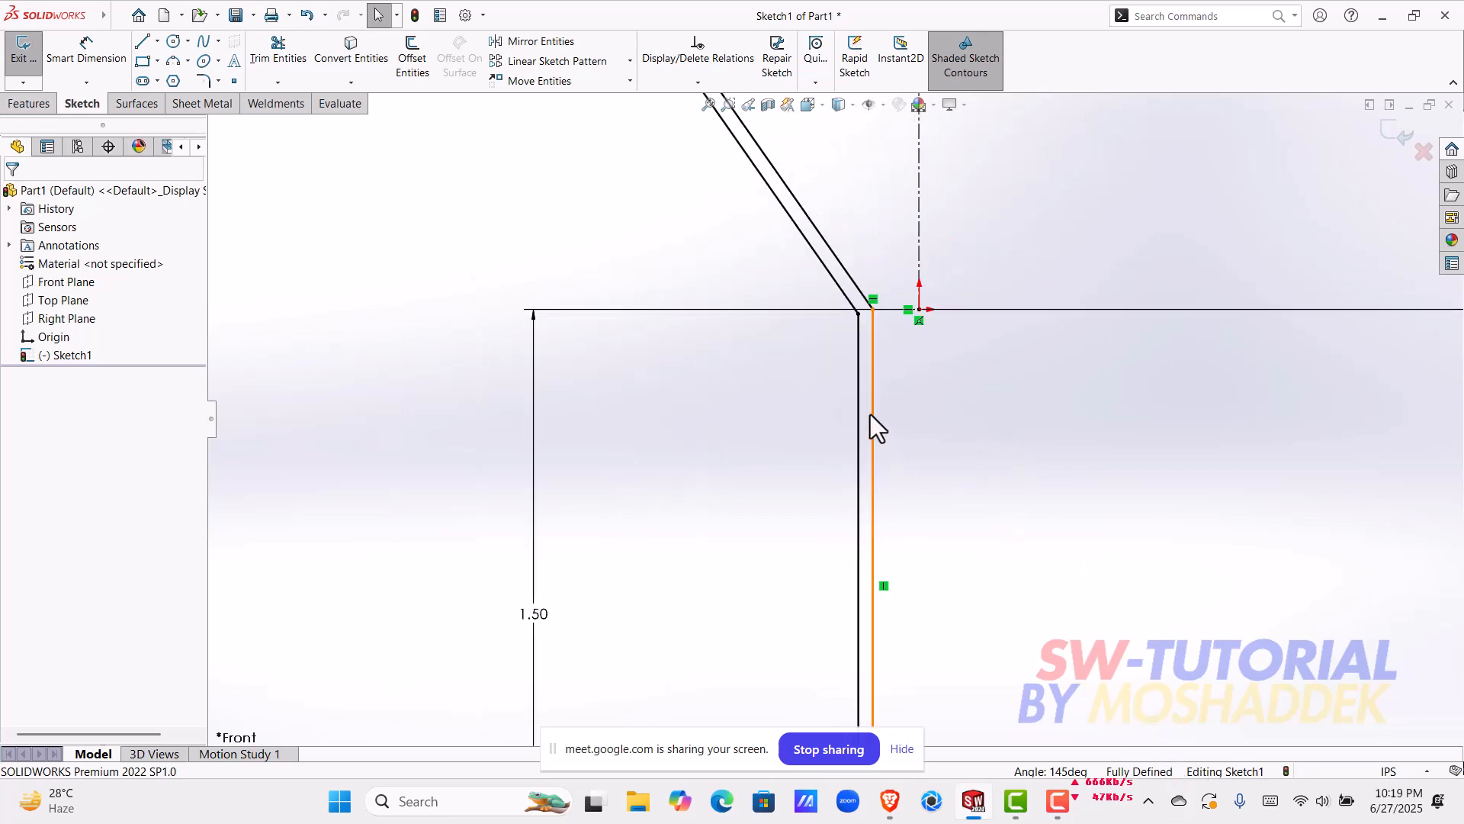
{"action": "scroll", "coordinate": [868, 412], "scroll_direction": "up", "scroll_amount": 3}
{"action": "scroll", "coordinate": [872, 675], "scroll_direction": "down", "scroll_amount": 10}
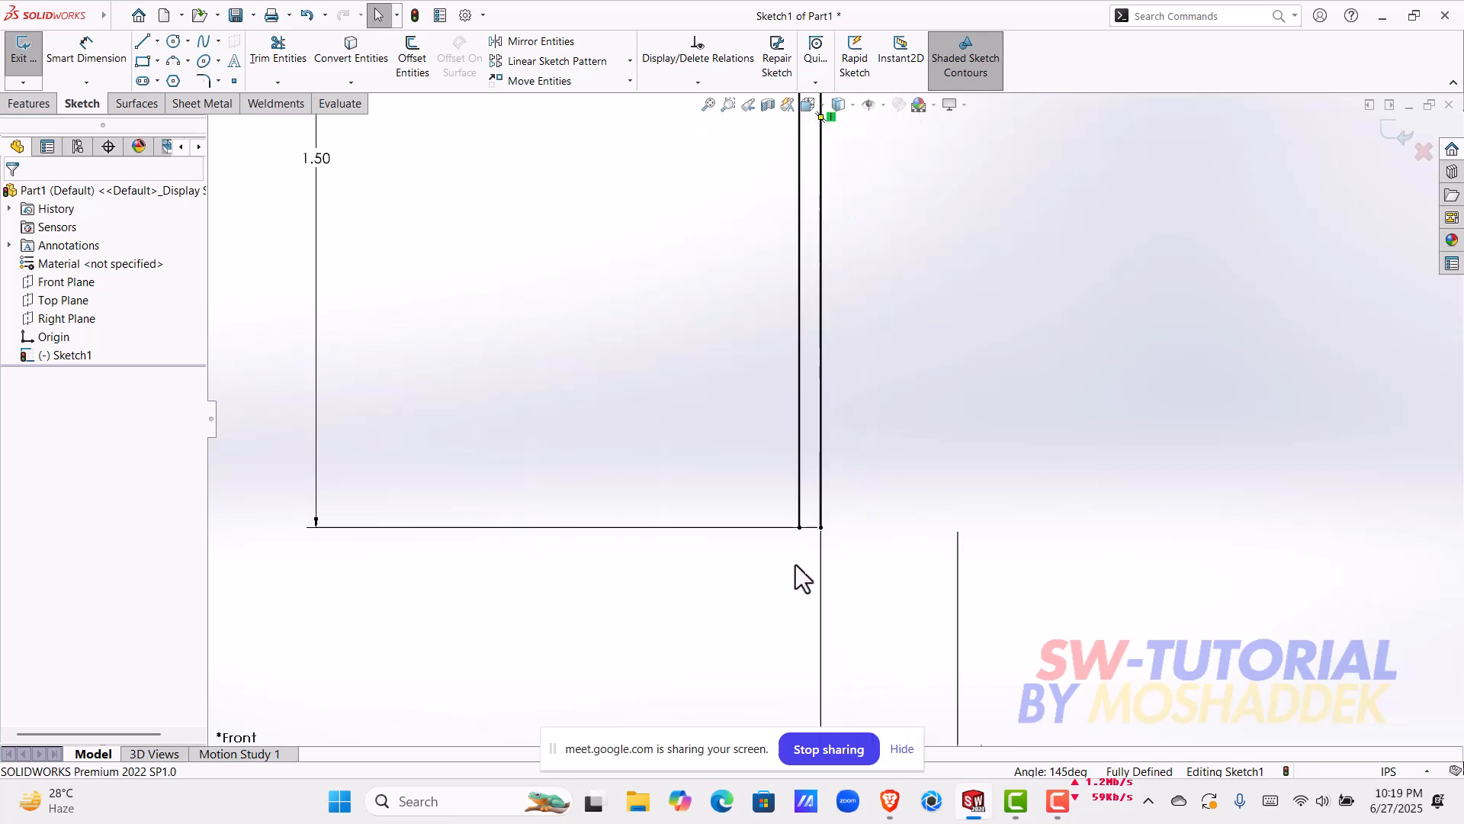
{"action": "scroll", "coordinate": [801, 412], "scroll_direction": "up", "scroll_amount": 8}
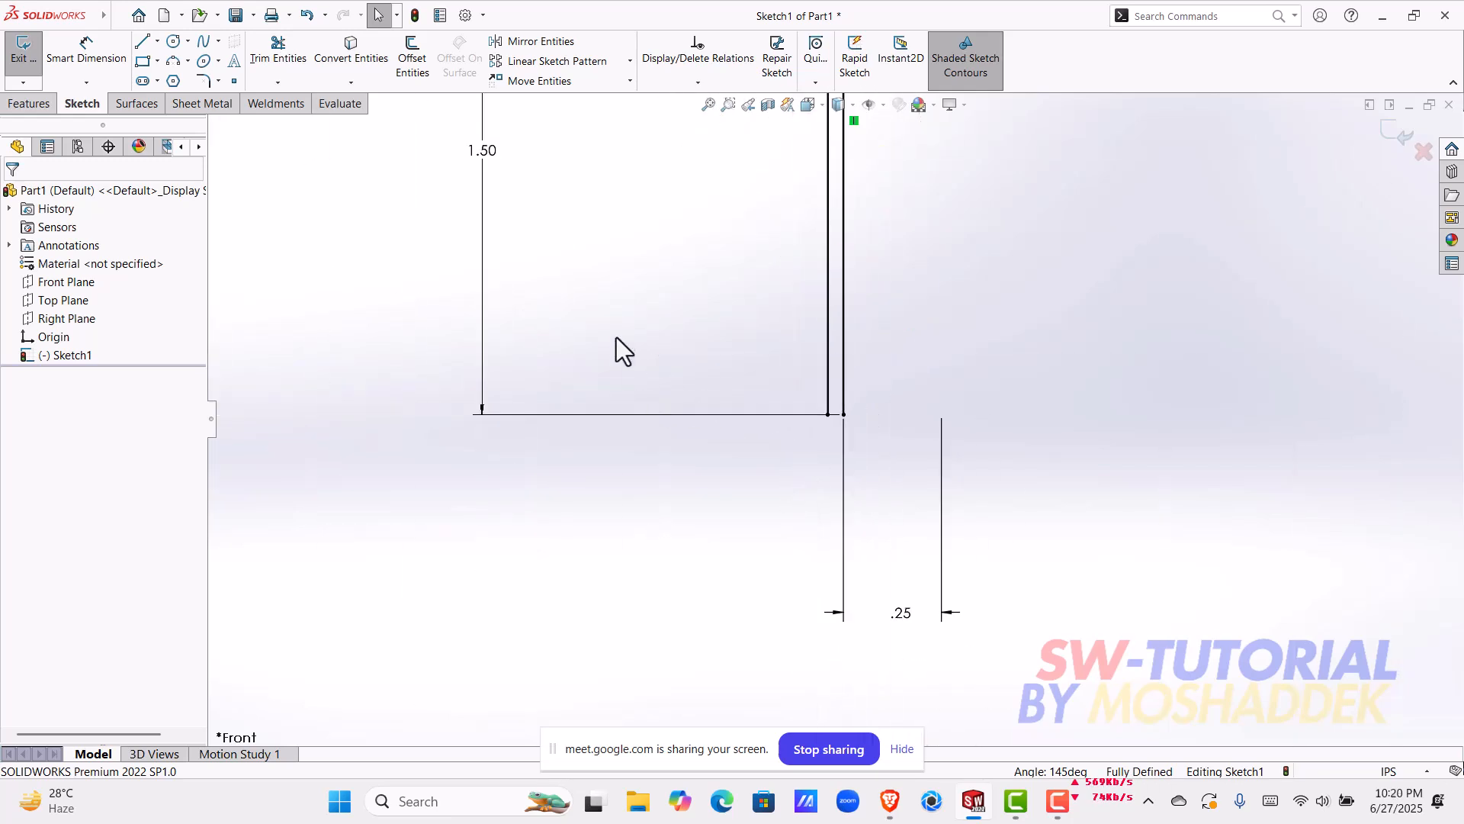
Step: Move the 1.50 vertical dimension to the centerline side of the vertical profile lines
{"action": "left_click_drag", "start_coordinate": [592, 213], "coordinate": [894, 296]}
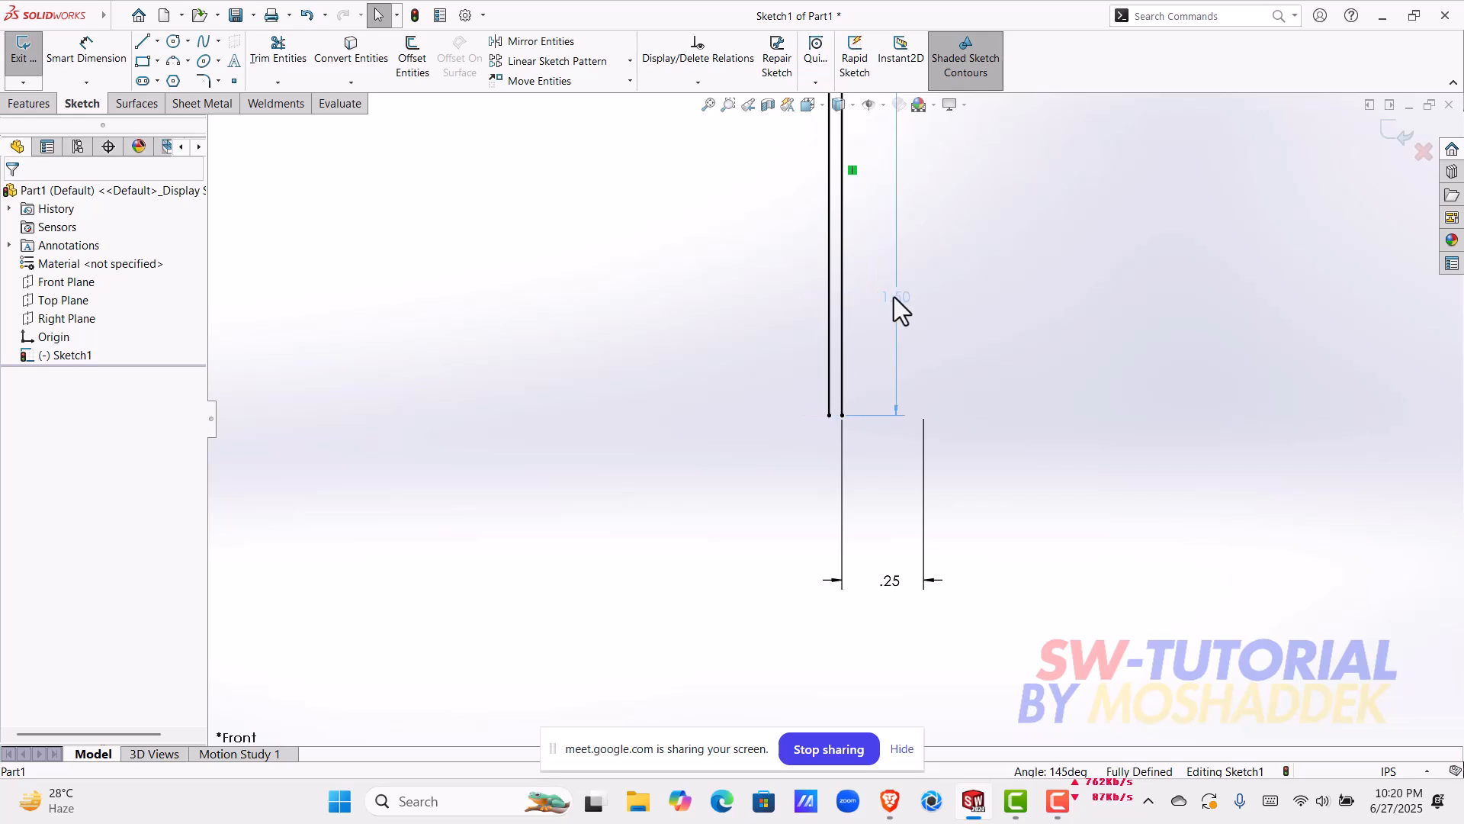
{"action": "scroll", "coordinate": [834, 412], "scroll_direction": "down", "scroll_amount": 5}
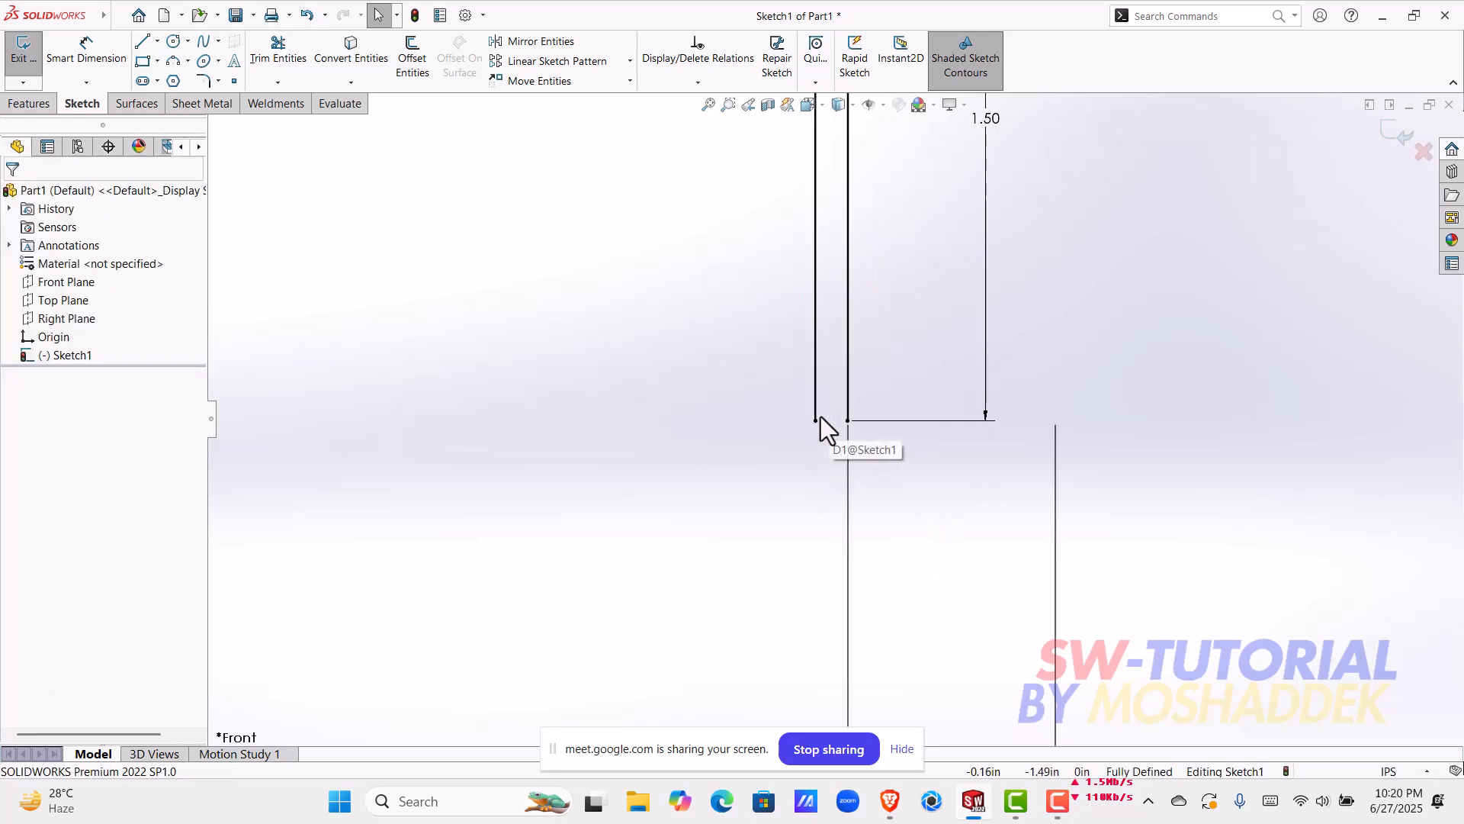
{"action": "scroll", "coordinate": [860, 432], "scroll_direction": "up", "scroll_amount": 4}
{"action": "scroll", "coordinate": [839, 335], "scroll_direction": "up", "scroll_amount": 6}
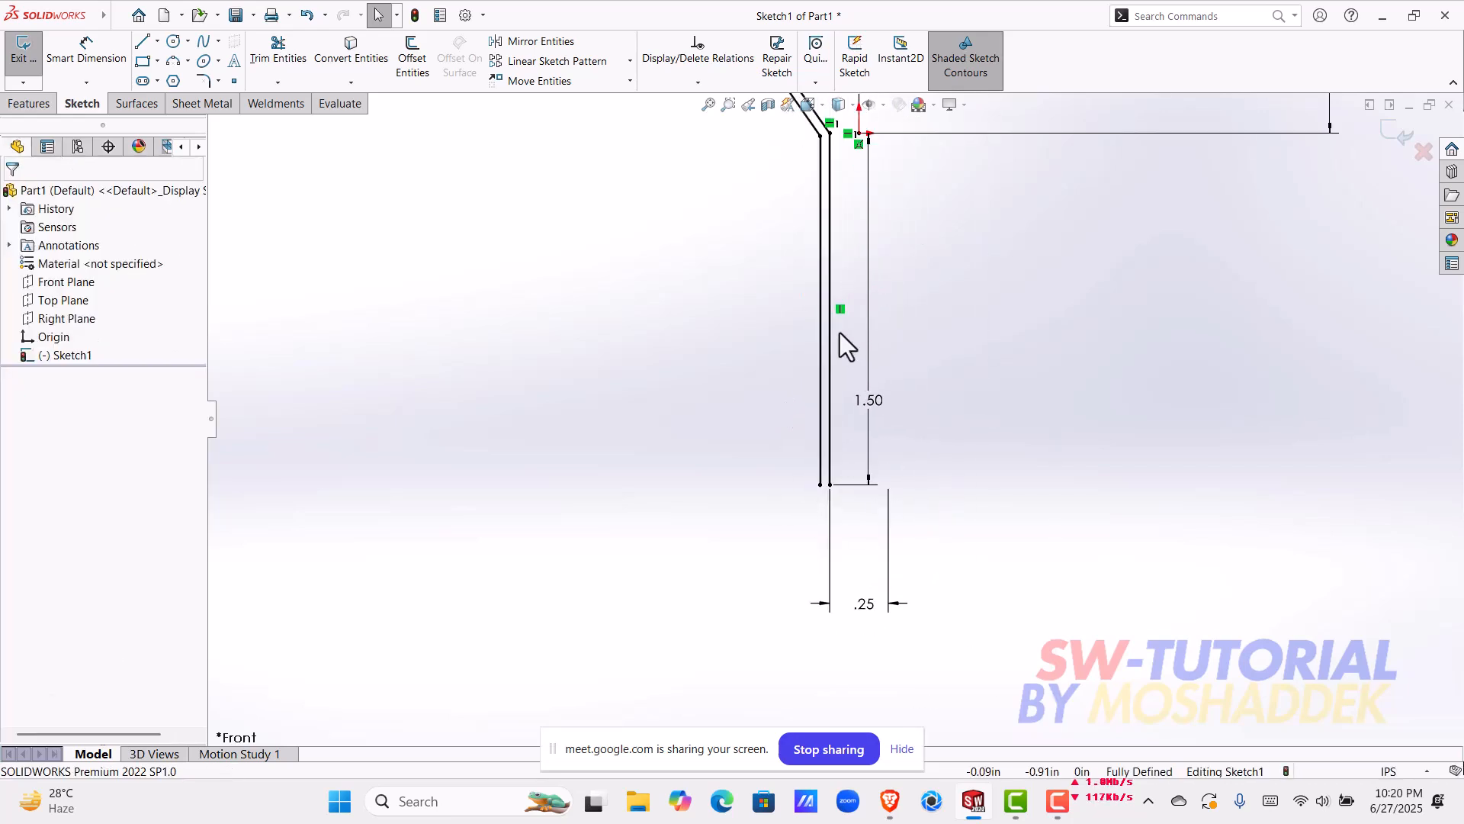
{"action": "scroll", "coordinate": [830, 277], "scroll_direction": "up", "scroll_amount": 1}
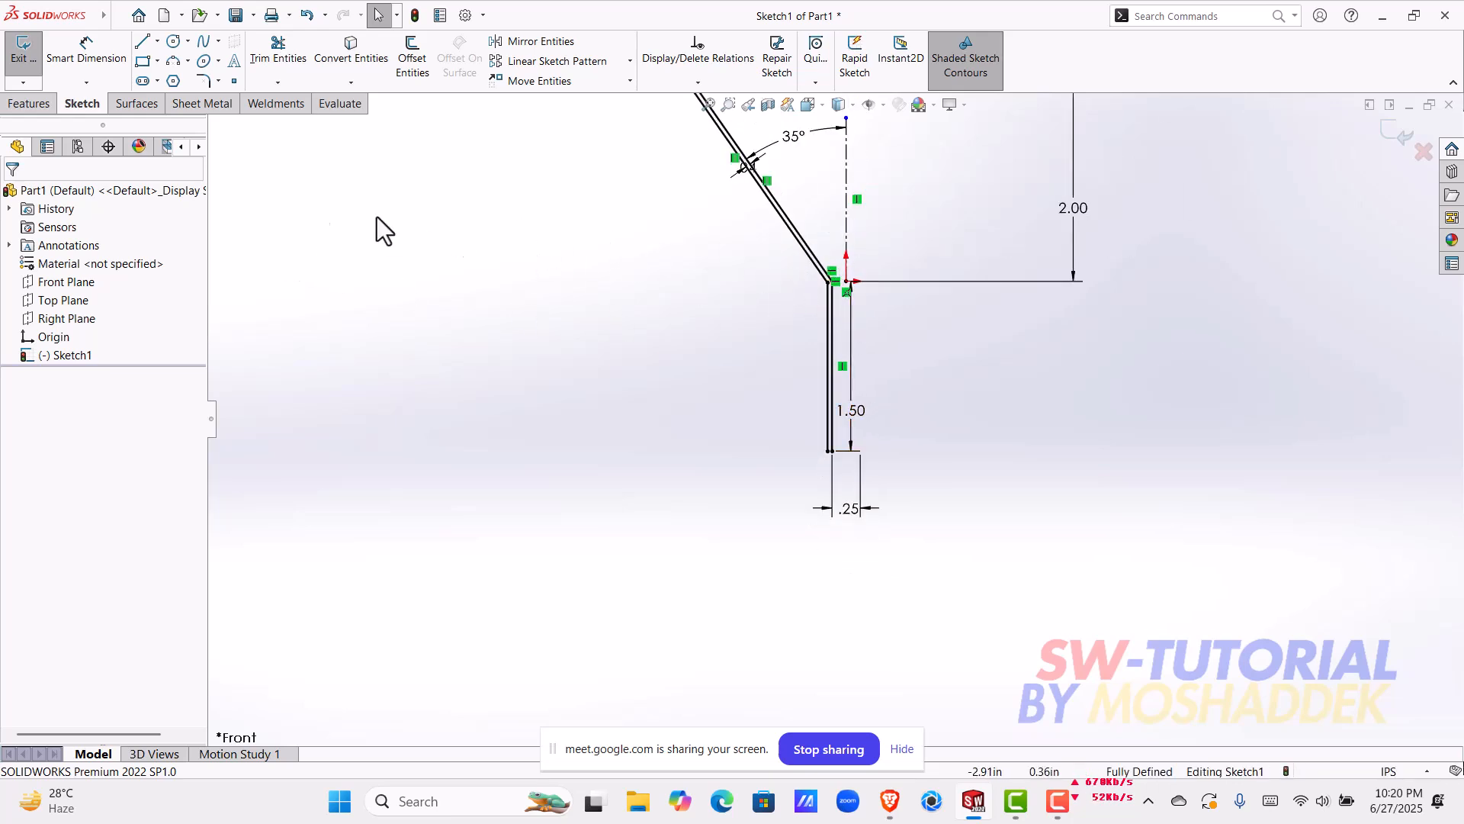
Step: Close the open upper ends of the two sloping lines with a rounded, outward-bulging 3 Point Arc
{"action": "scroll", "coordinate": [753, 252], "scroll_direction": "down", "scroll_amount": 5}
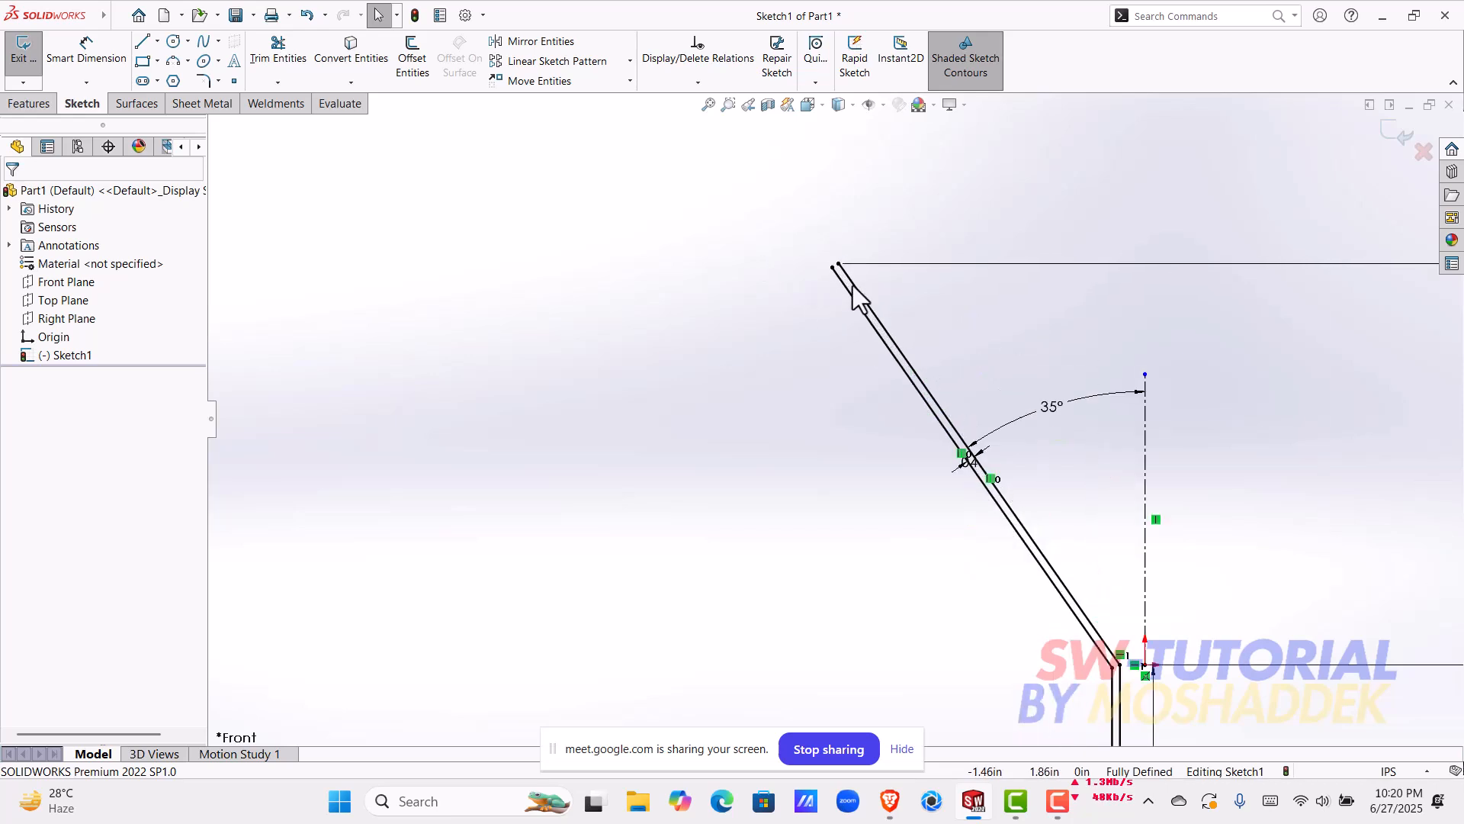
{"action": "scroll", "coordinate": [852, 286], "scroll_direction": "down", "scroll_amount": 2}
{"action": "left_click", "coordinate": [147, 42]}
{"action": "scroll", "coordinate": [671, 229], "scroll_direction": "down", "scroll_amount": 3}
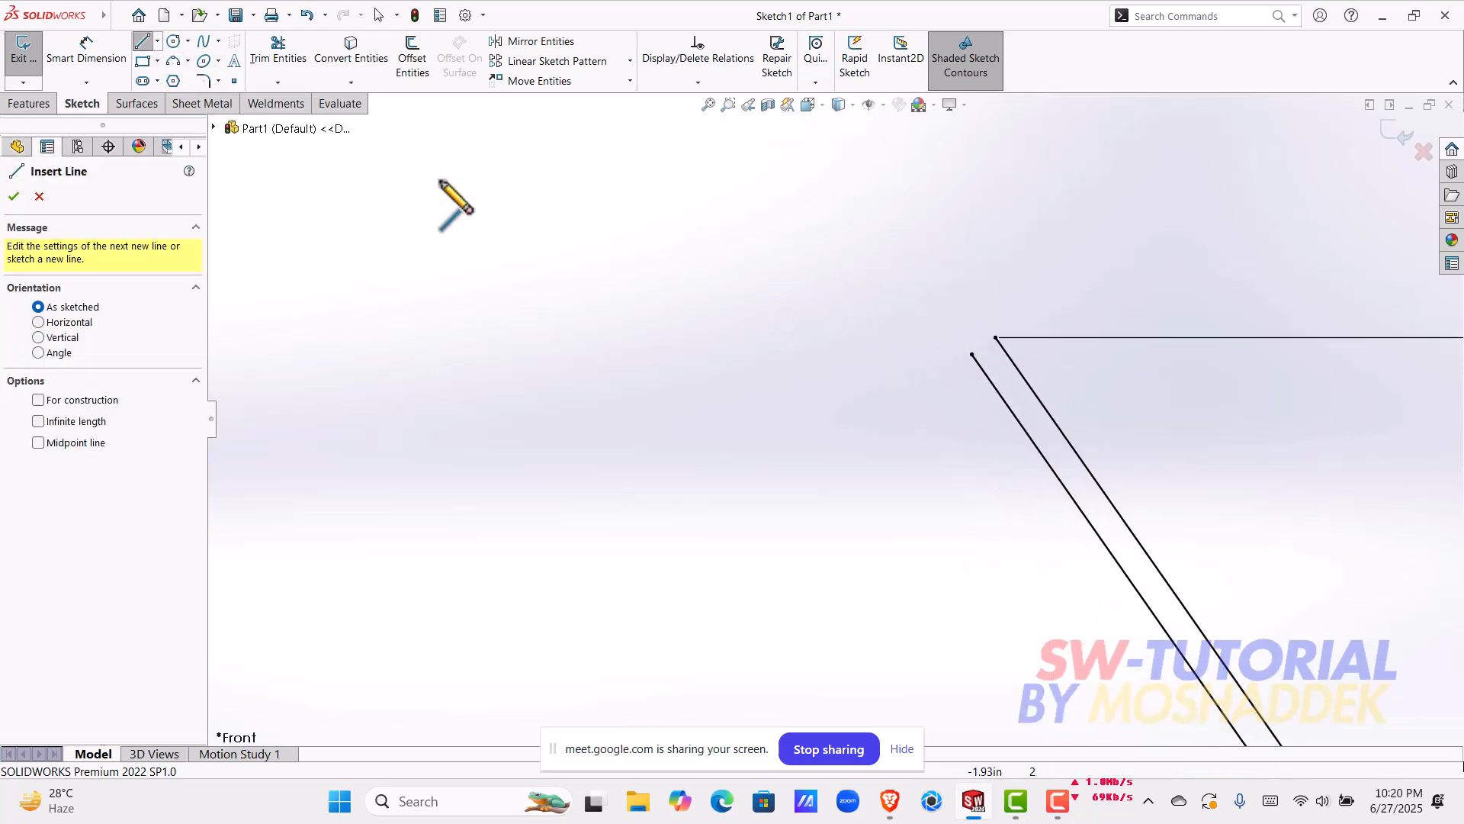
{"action": "left_click", "coordinate": [175, 61]}
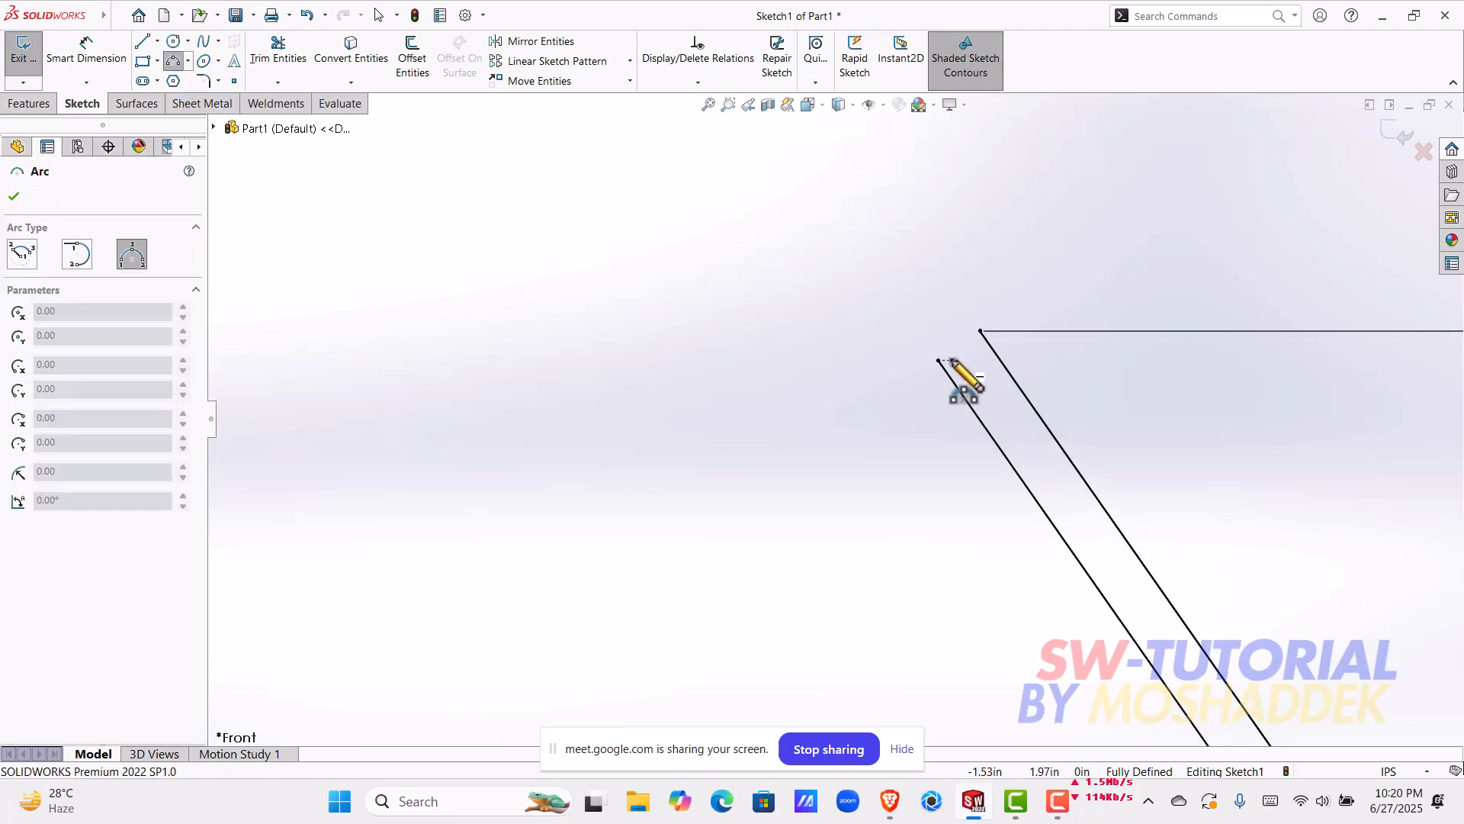
{"action": "left_click", "coordinate": [938, 359]}
{"action": "left_click", "coordinate": [980, 331]}
{"action": "left_click", "coordinate": [939, 336]}
{"action": "key", "text": "Escape"}
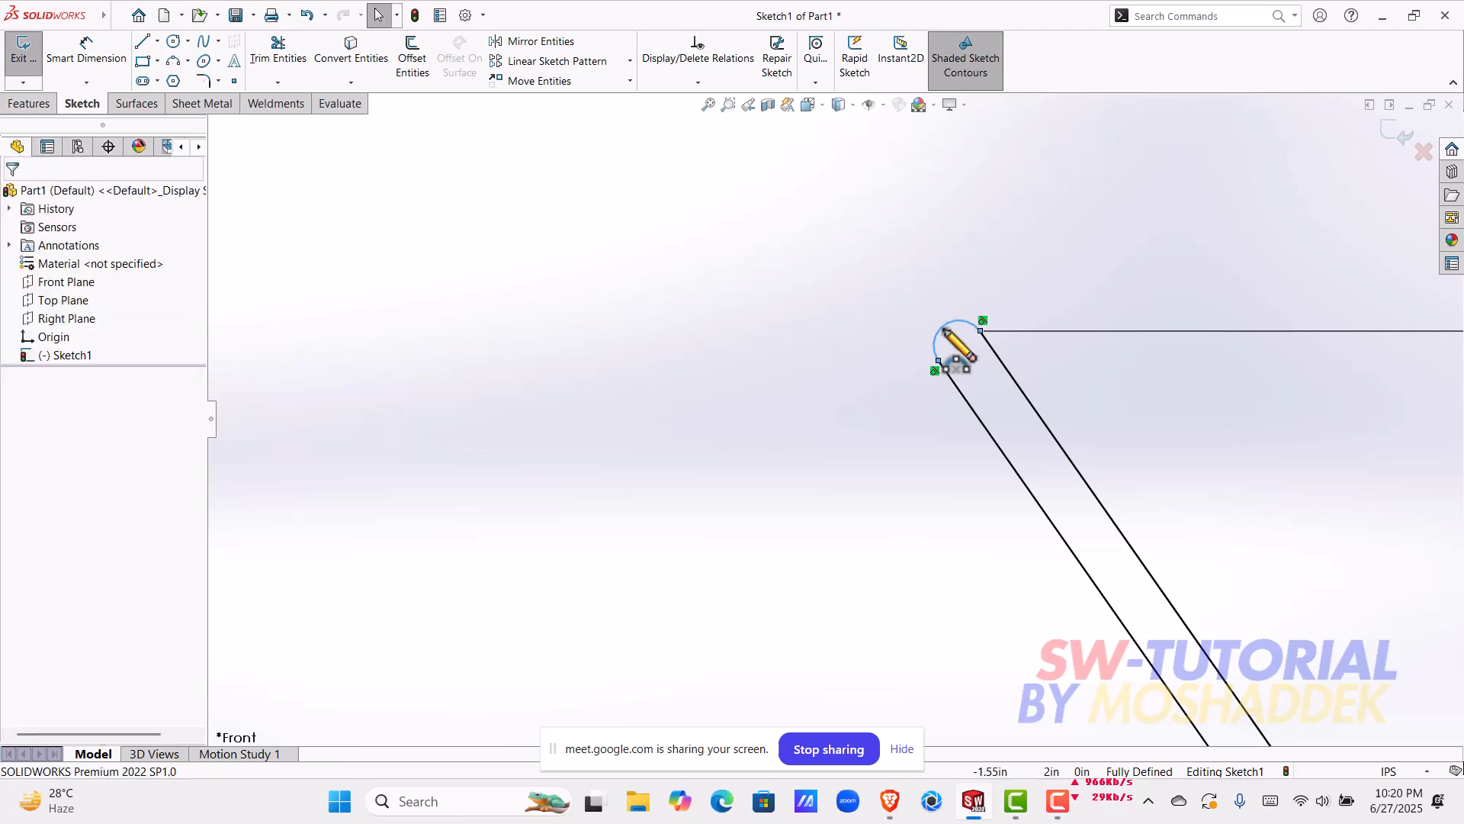
{"action": "scroll", "coordinate": [1081, 475], "scroll_direction": "up", "scroll_amount": 5}
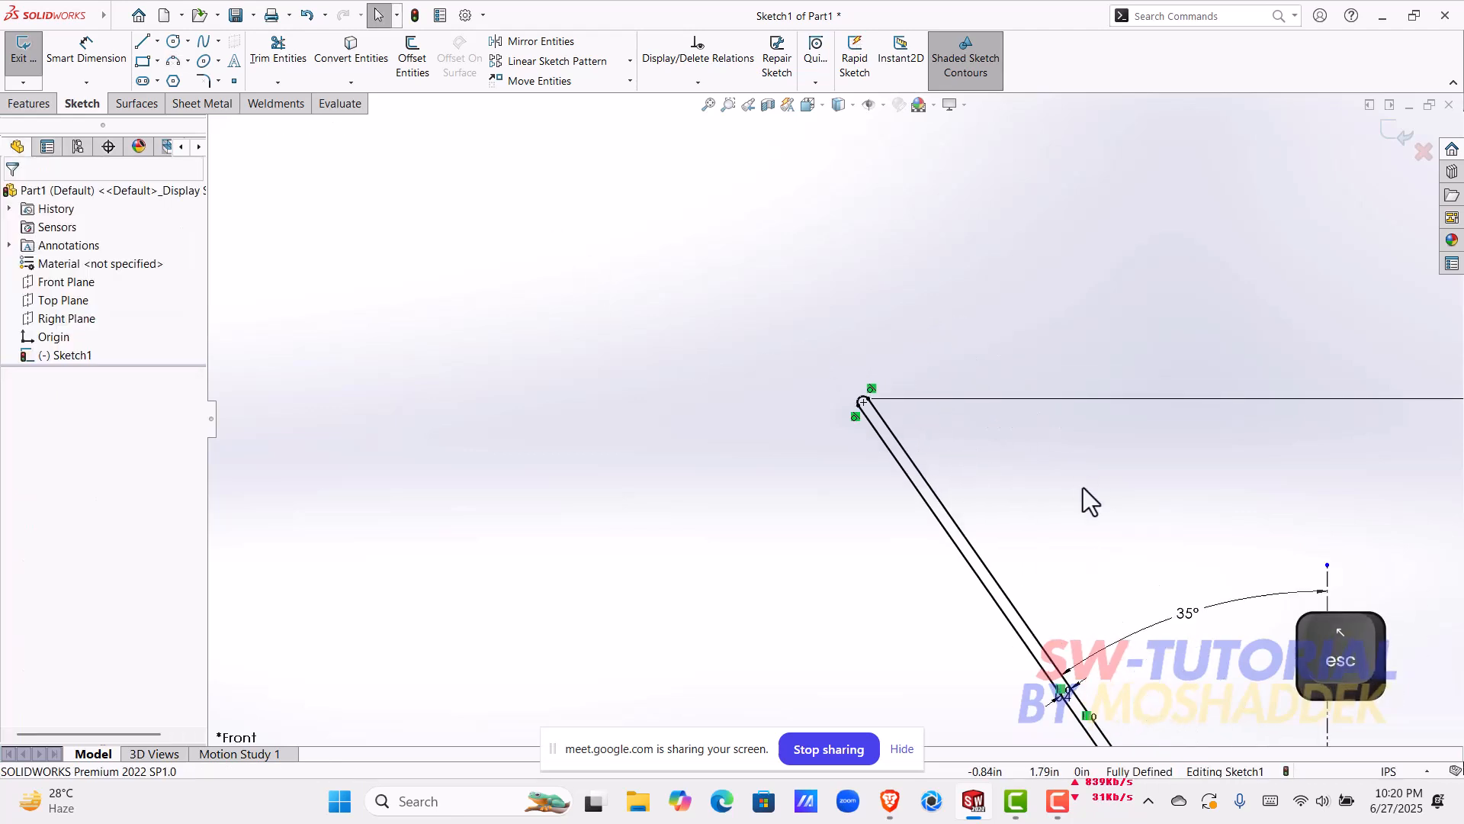
Step: Close the open lower ends of the two vertical lines with a short horizontal line
{"action": "scroll", "coordinate": [813, 502], "scroll_direction": "down", "scroll_amount": 5}
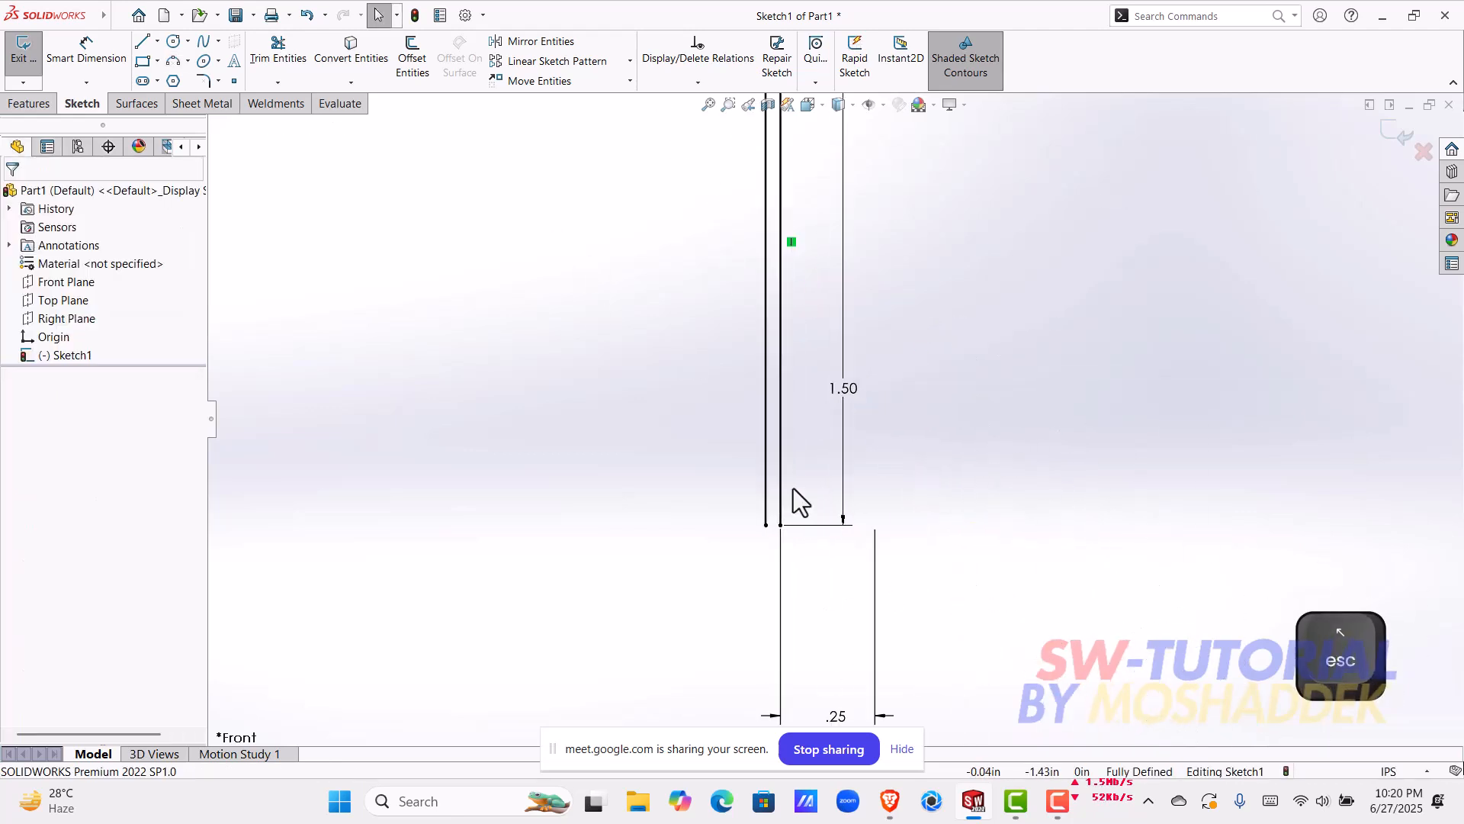
{"action": "left_click", "coordinate": [145, 43]}
{"action": "scroll", "coordinate": [674, 488], "scroll_direction": "down", "scroll_amount": 4}
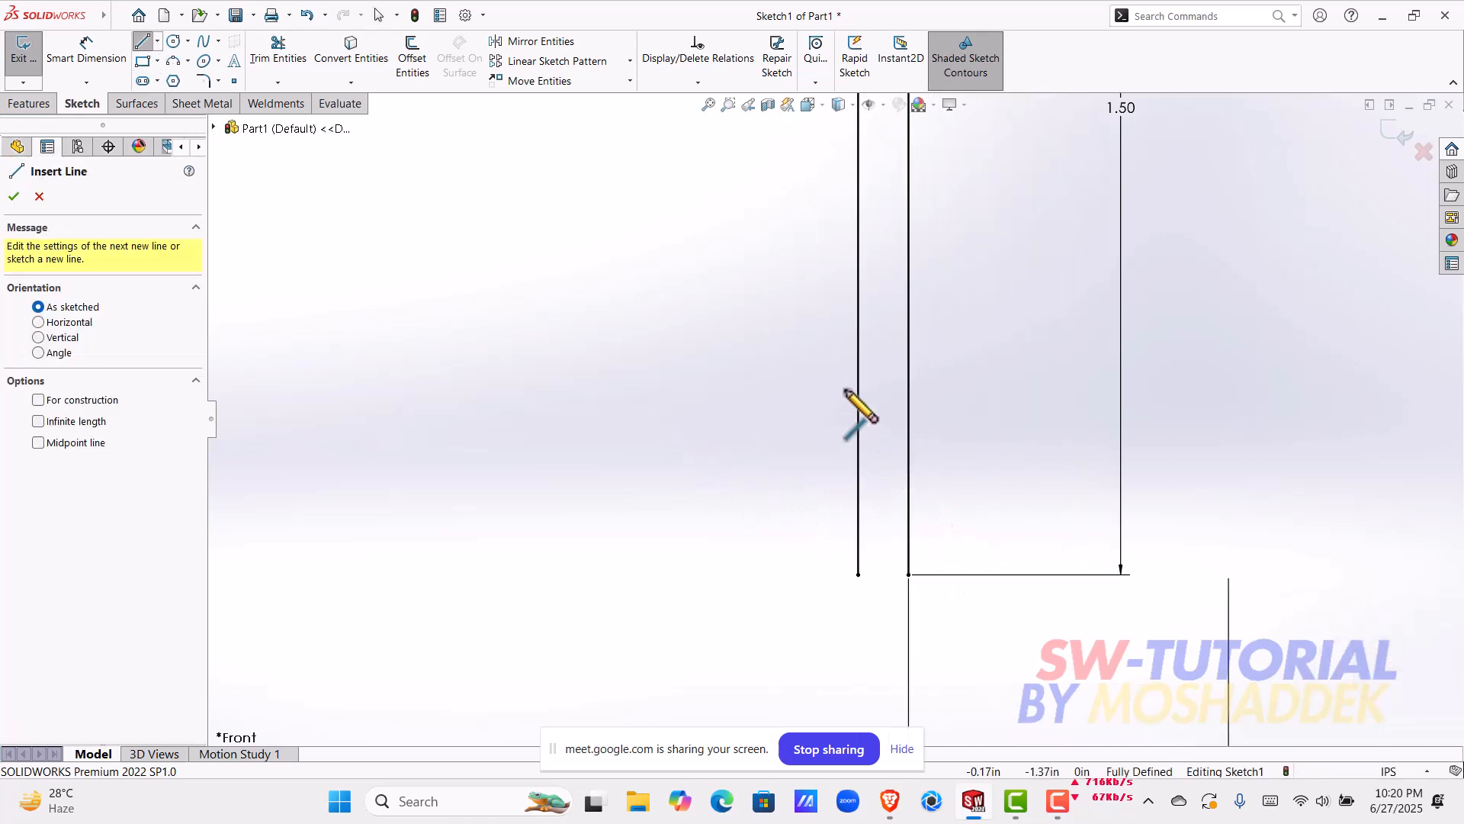
{"action": "left_click", "coordinate": [859, 574]}
{"action": "left_click", "coordinate": [907, 574]}
{"action": "scroll", "coordinate": [953, 427], "scroll_direction": "up", "scroll_amount": 3}
{"action": "key", "text": "Escape"}
{"action": "scroll", "coordinate": [906, 327], "scroll_direction": "up", "scroll_amount": 4}
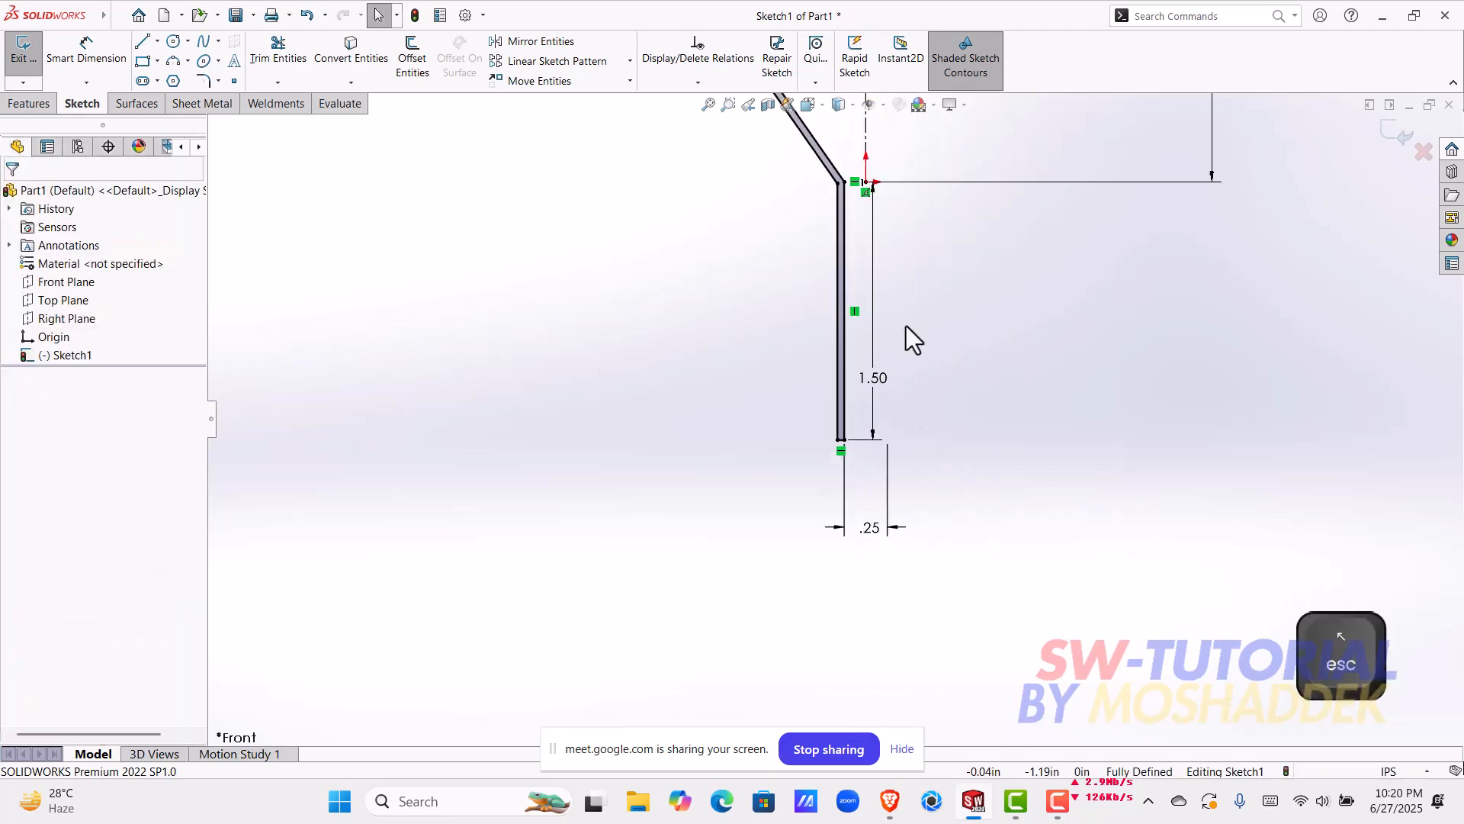
{"action": "scroll", "coordinate": [759, 254], "scroll_direction": "up", "scroll_amount": 4}
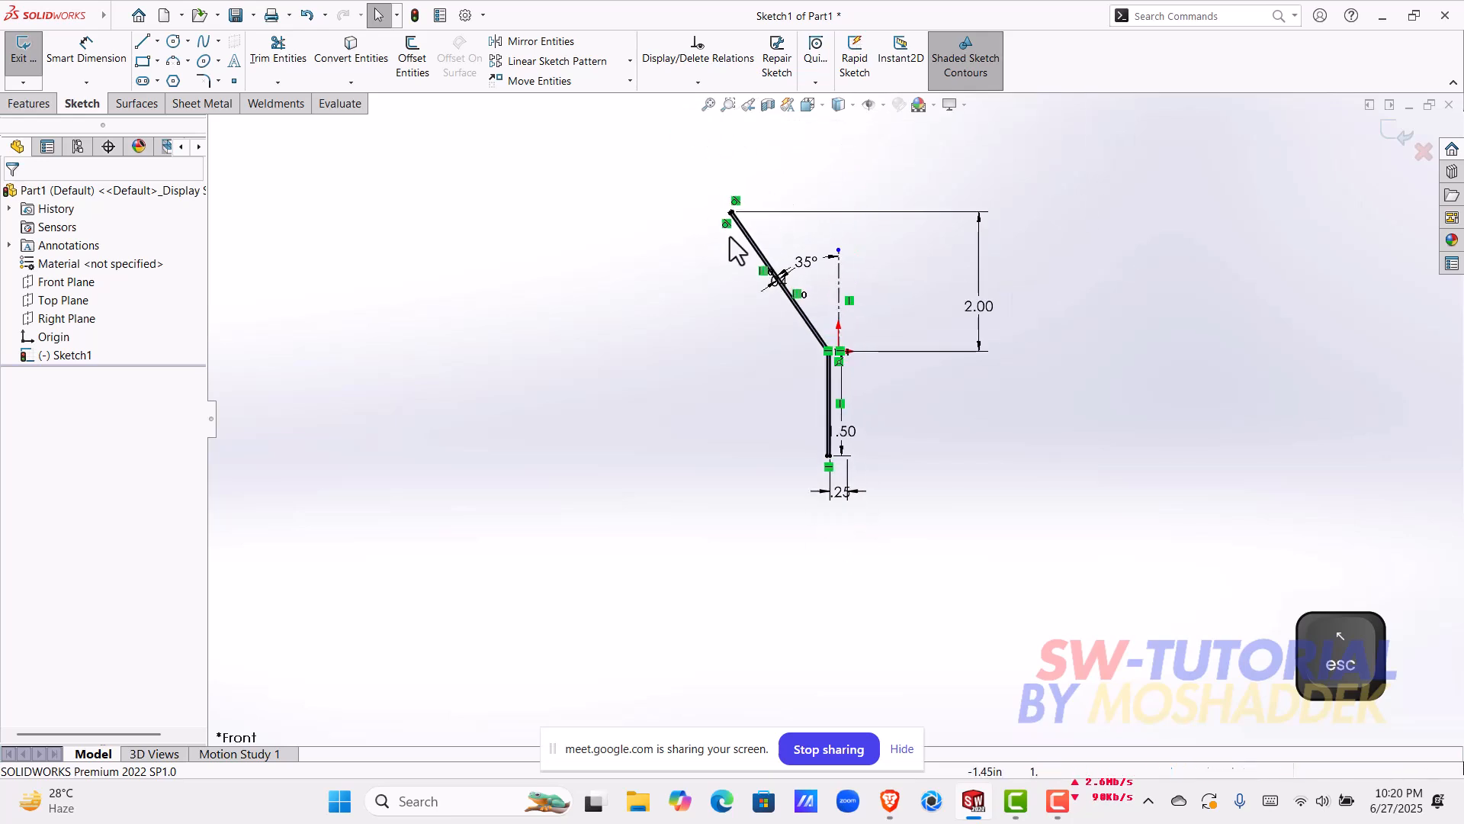
Step: Start a Revolved Boss/Base feature from the closed funnel profile sketch
{"action": "mouse_move", "coordinate": [695, 185]}
{"action": "left_mouse_down"}
{"action": "mouse_move", "coordinate": [839, 442]}
{"action": "mouse_move", "coordinate": [833, 481]}
{"action": "left_mouse_up"}
{"action": "left_click", "coordinate": [926, 570]}
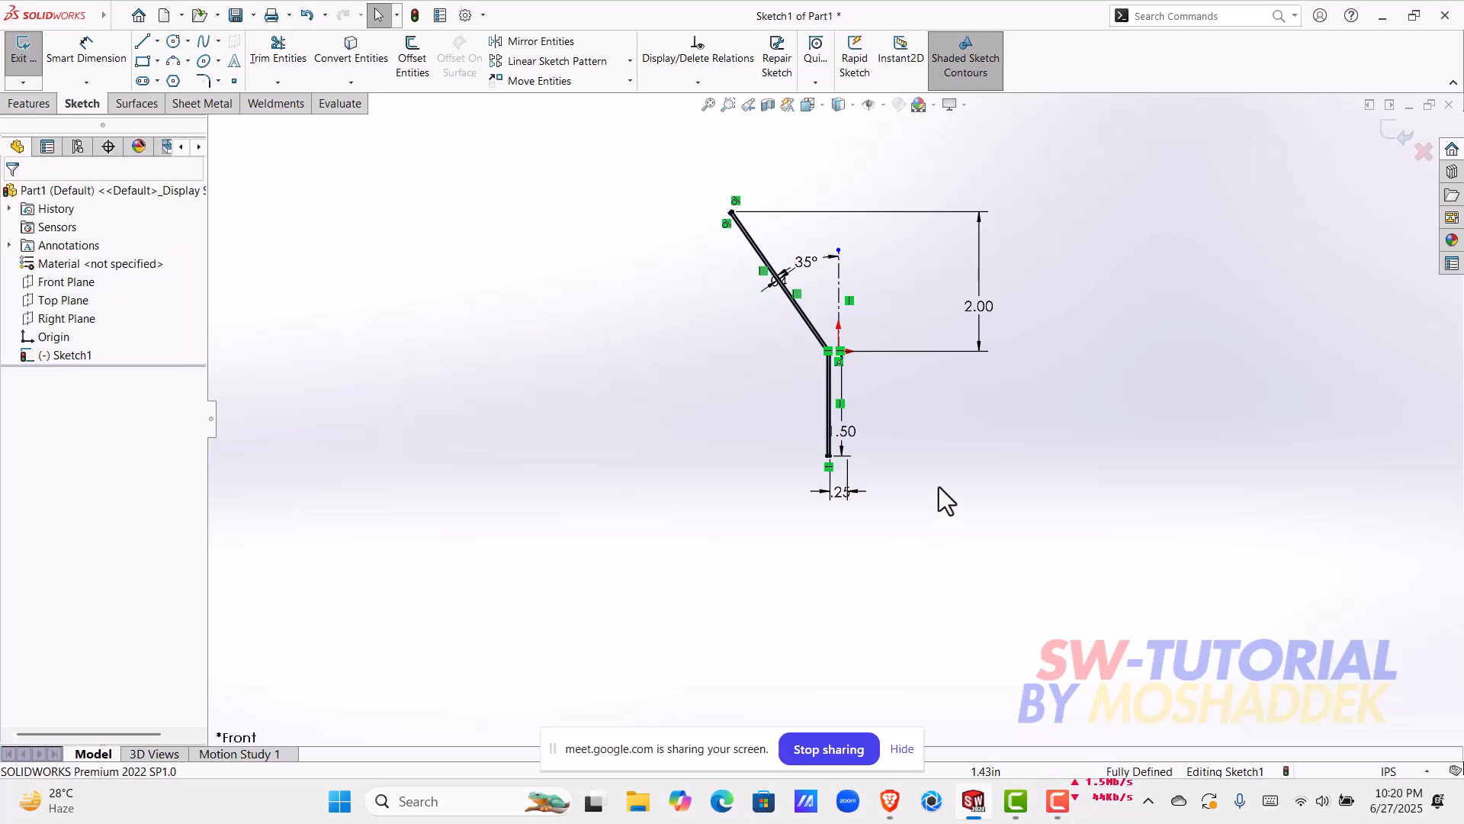
{"action": "scroll", "coordinate": [904, 353], "scroll_direction": "down", "scroll_amount": 3}
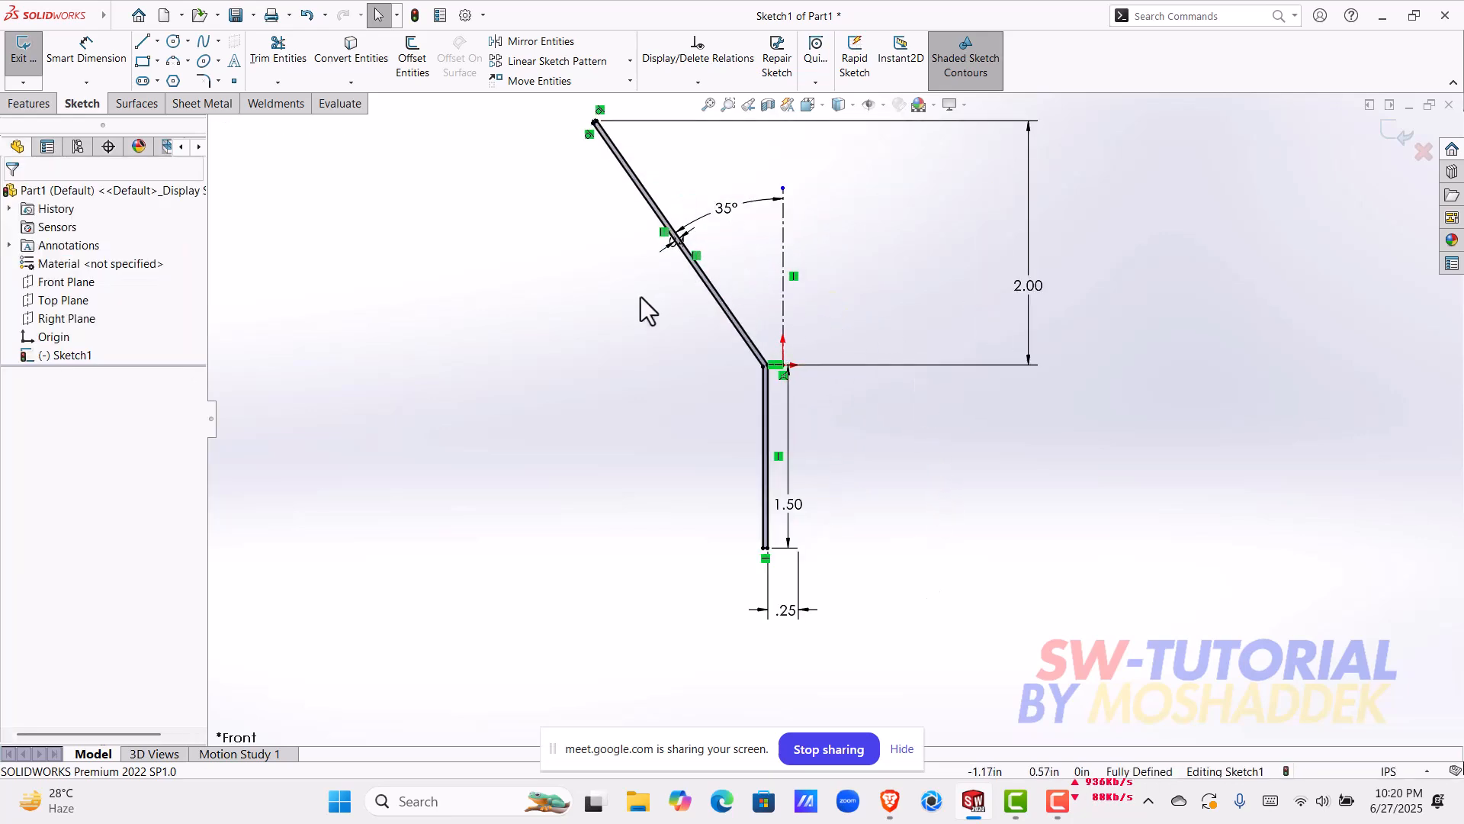
{"action": "left_click", "coordinate": [31, 104]}
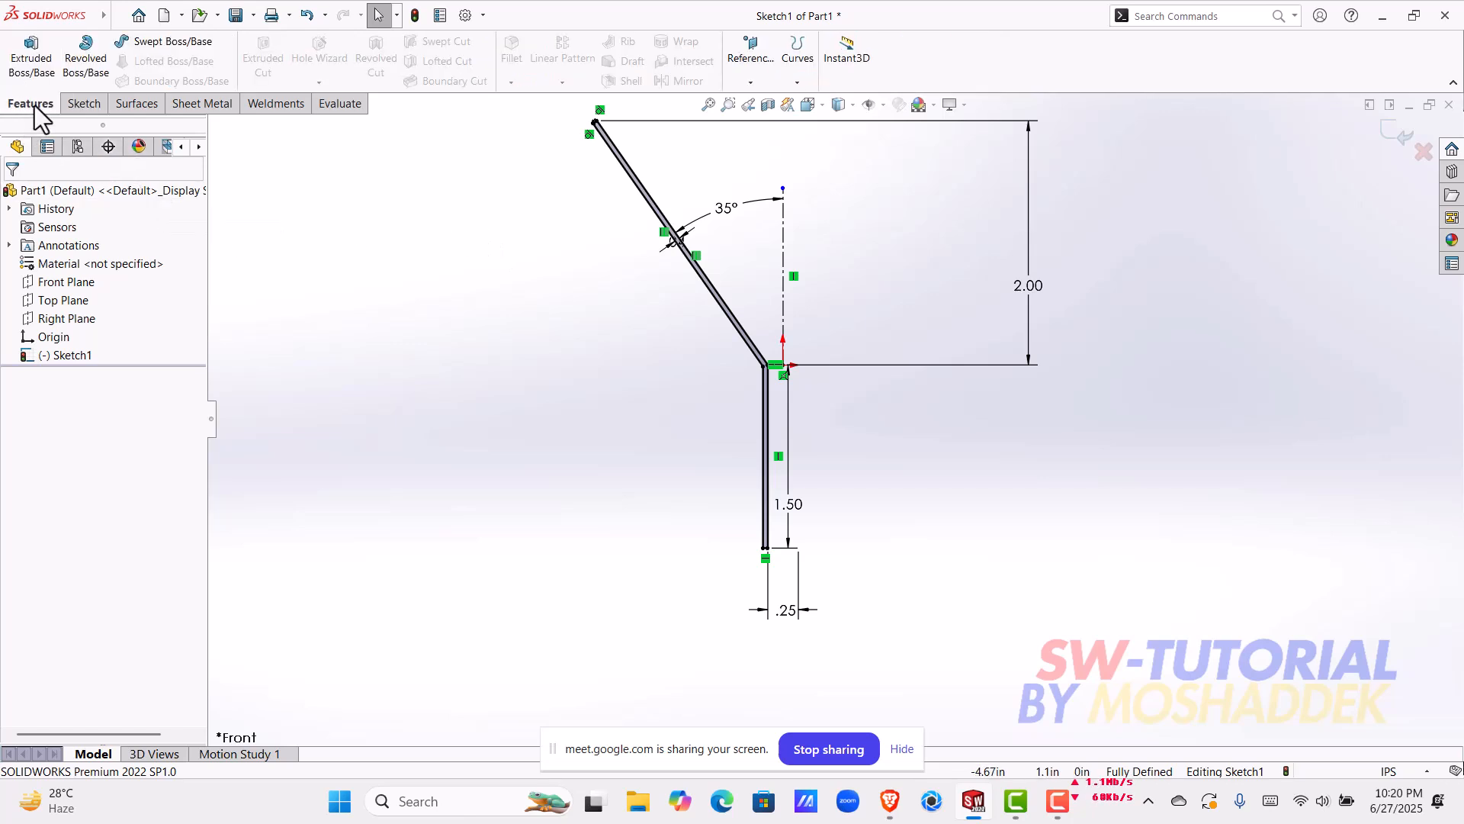
{"action": "left_click", "coordinate": [81, 61]}
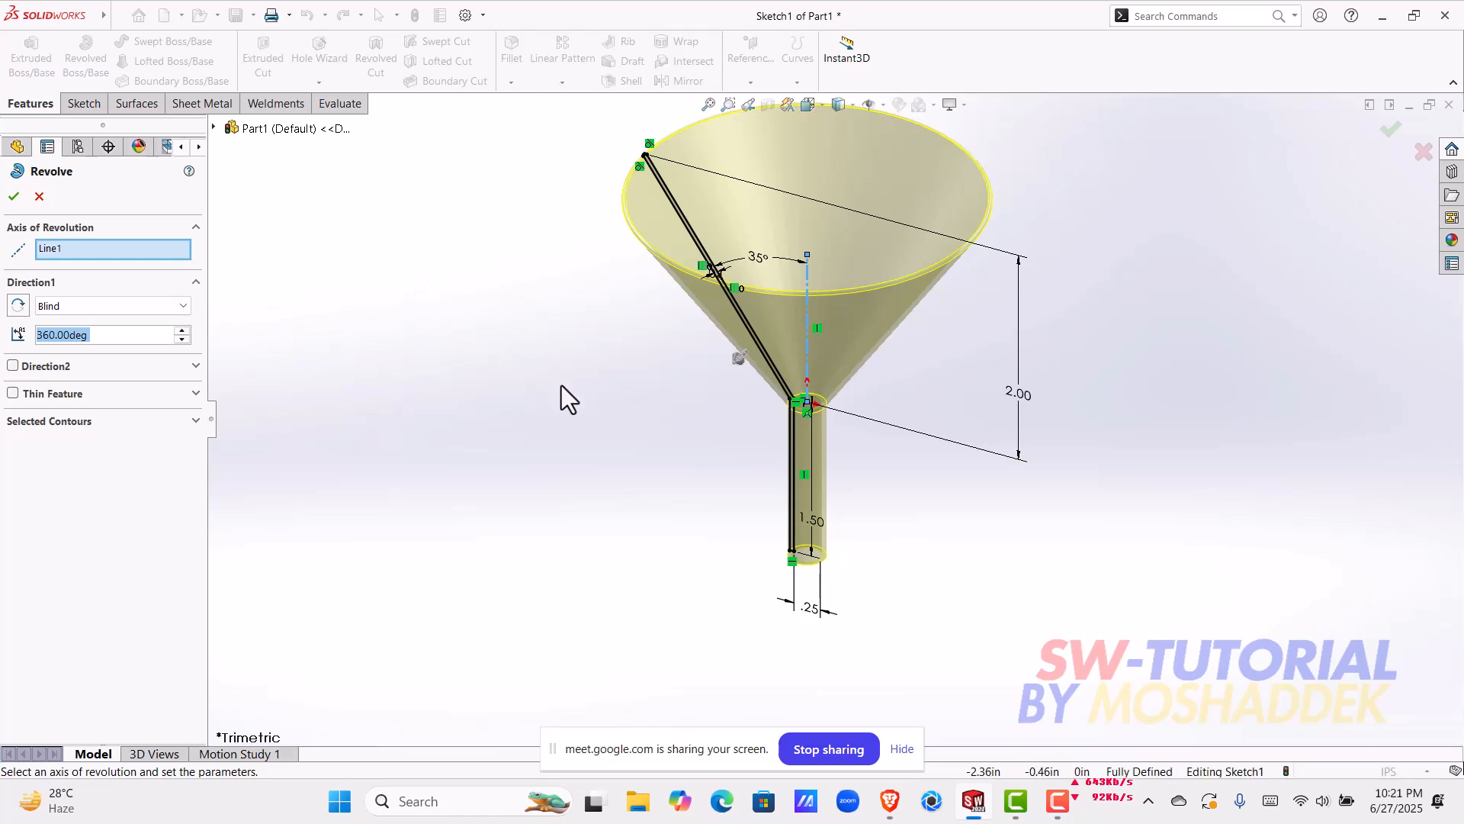
{"action": "mouse_move", "coordinate": [662, 424]}
{"action": "middle_mouse_down"}
{"action": "mouse_move", "coordinate": [703, 382]}
{"action": "mouse_move", "coordinate": [762, 366]}
{"action": "mouse_move", "coordinate": [844, 402]}
{"action": "mouse_move", "coordinate": [794, 420]}
{"action": "mouse_move", "coordinate": [681, 408]}
{"action": "mouse_move", "coordinate": [693, 405]}
{"action": "middle_mouse_up"}
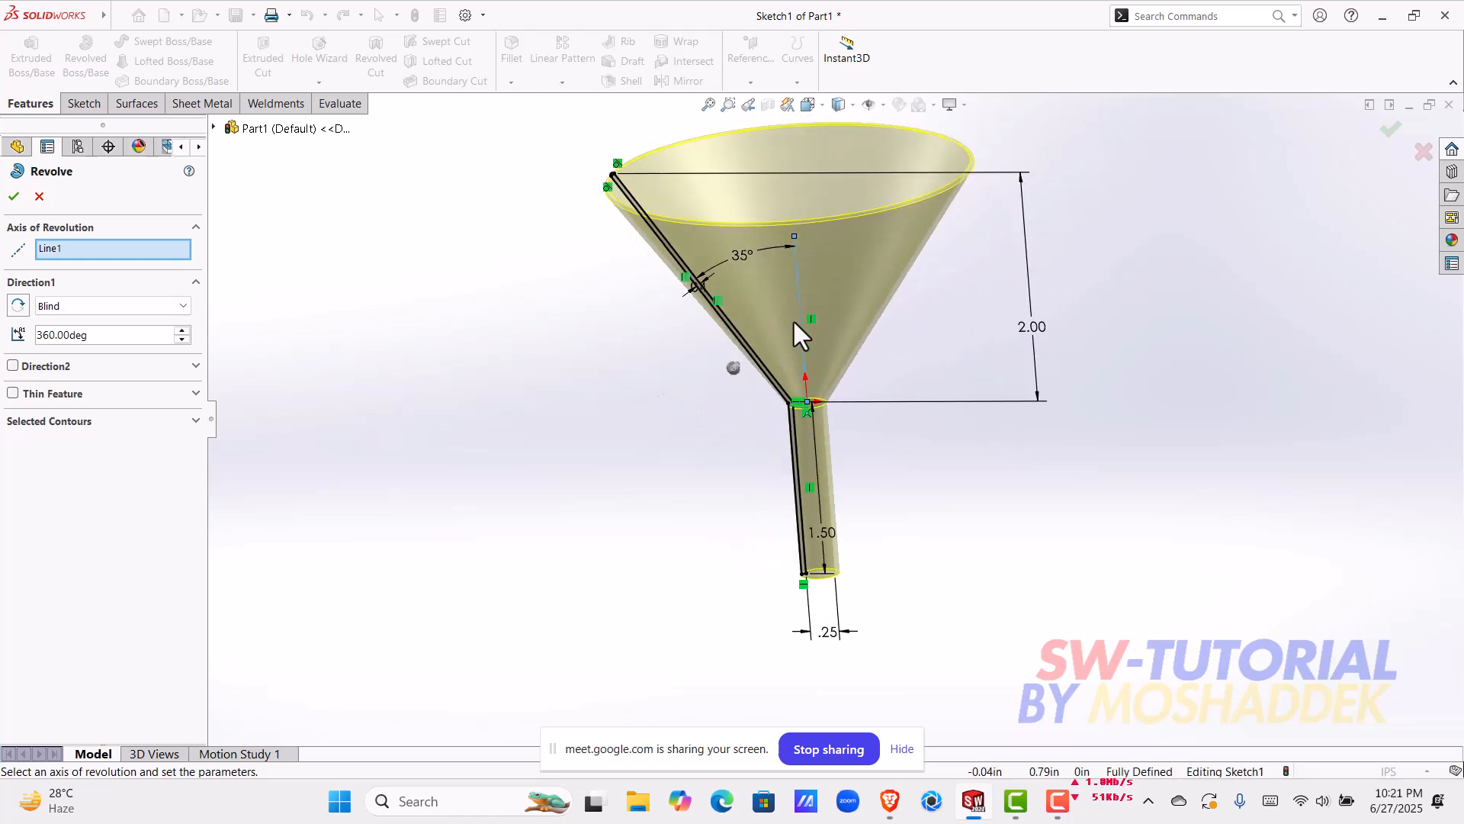
Step: Clear the axis of revolution, reselect the vertical centerline as the axis, and complete the Blind revolve at 360 degrees
{"action": "right_click", "coordinate": [160, 252]}
{"action": "left_click", "coordinate": [168, 267]}
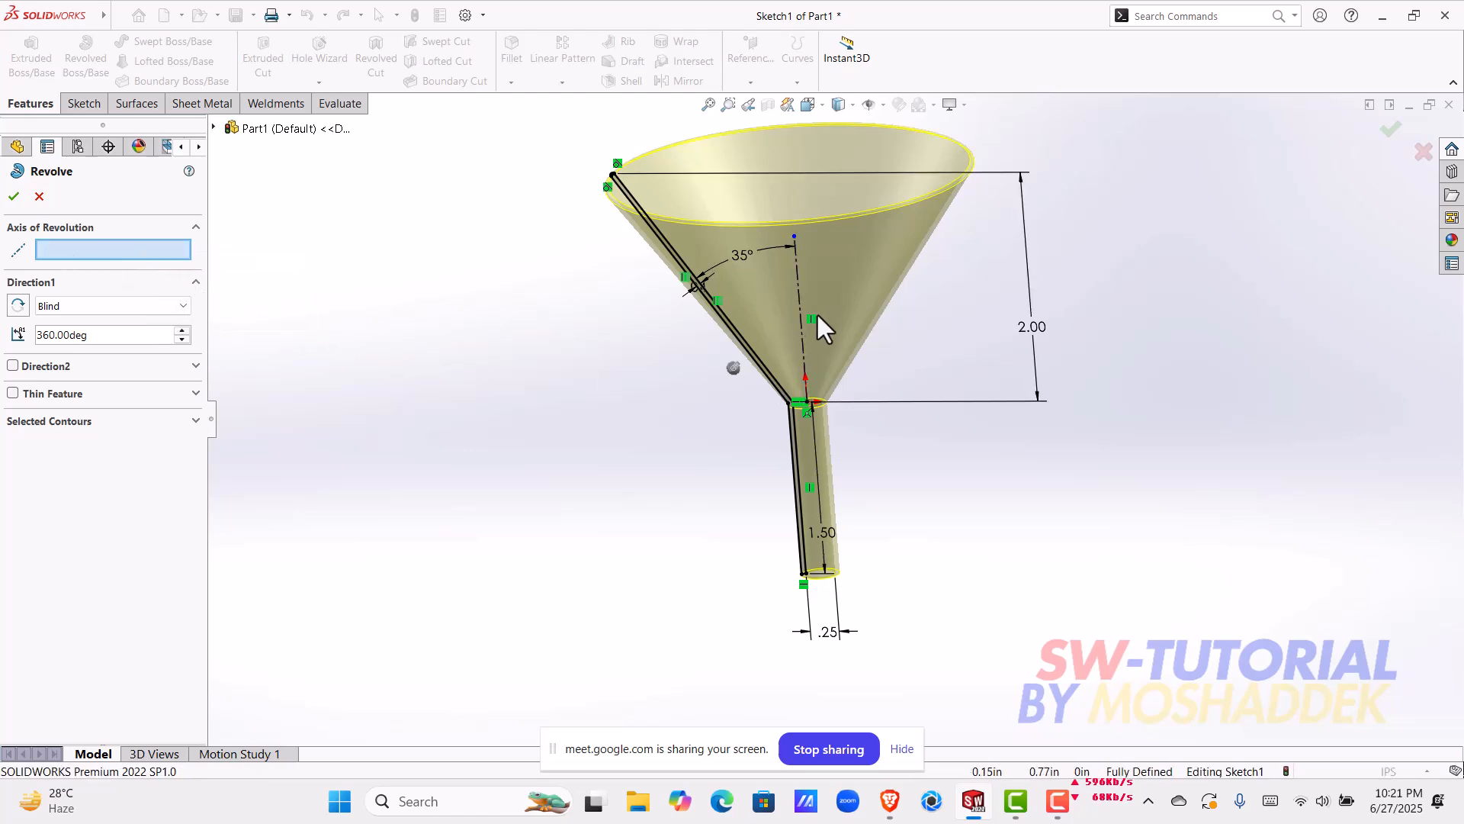
{"action": "middle_click_drag", "start_coordinate": [940, 369], "coordinate": [980, 370]}
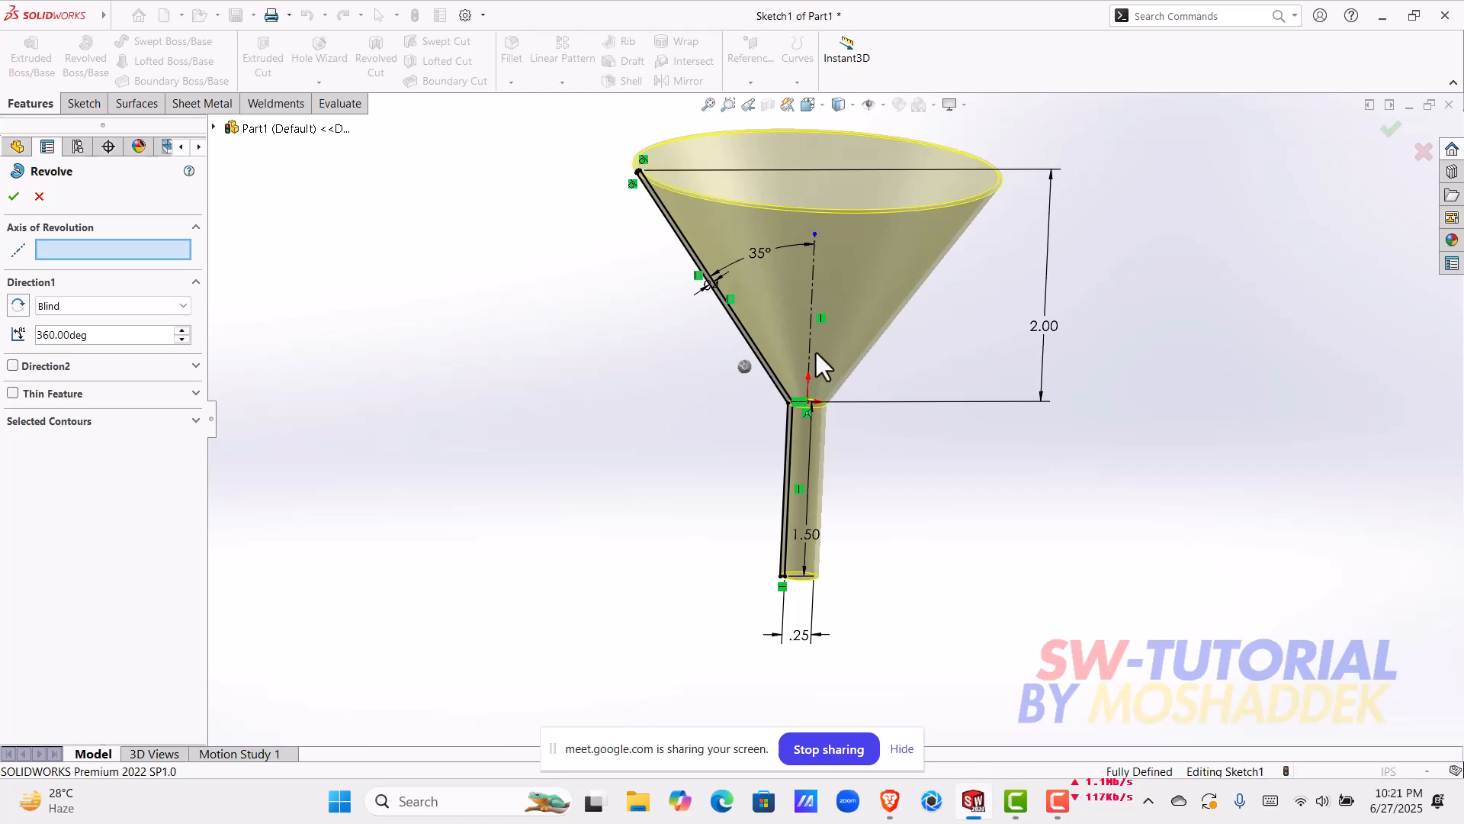
{"action": "key", "text": "ctrl+8"}
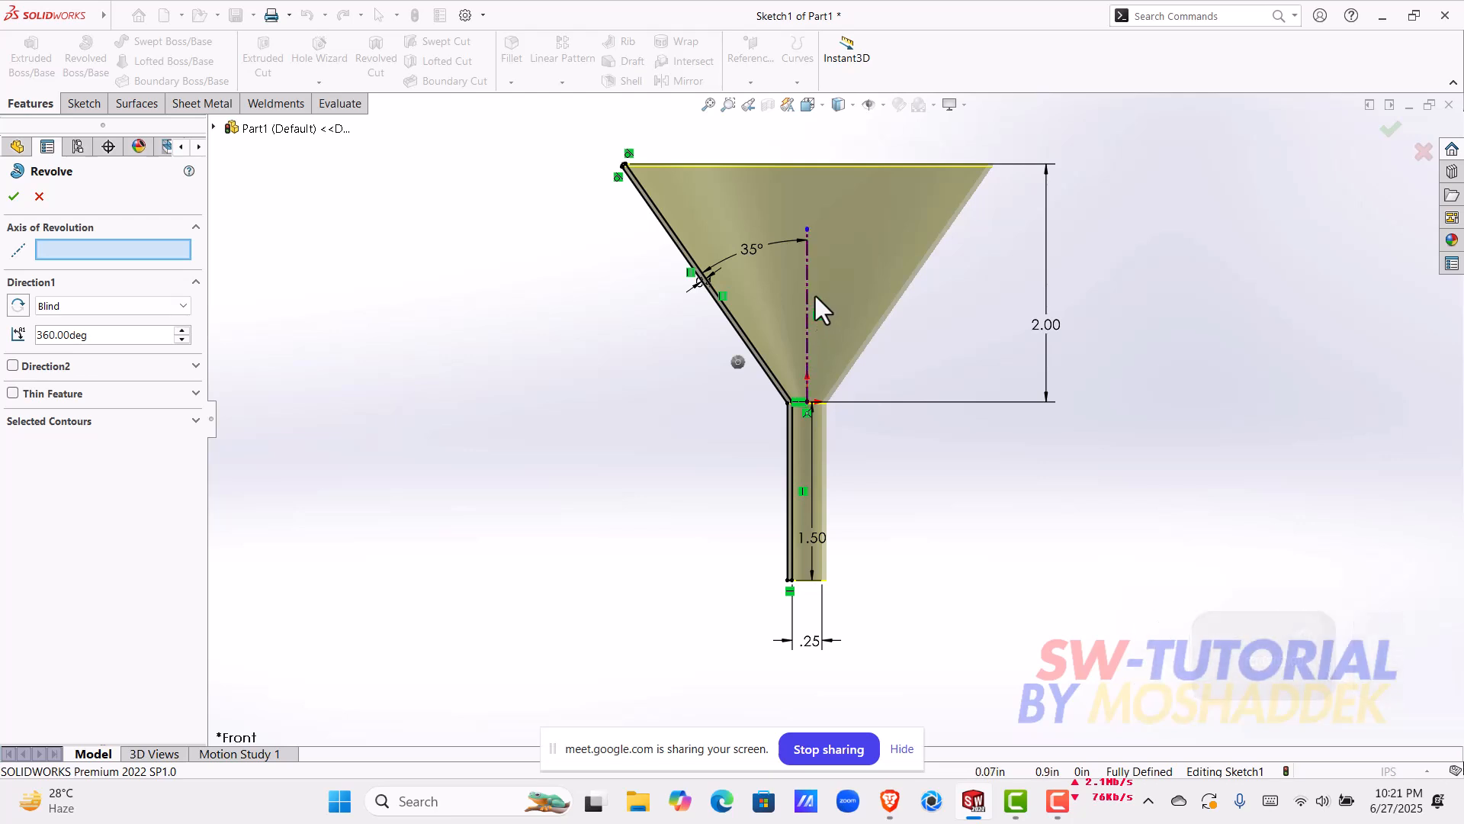
{"action": "left_click", "coordinate": [808, 356]}
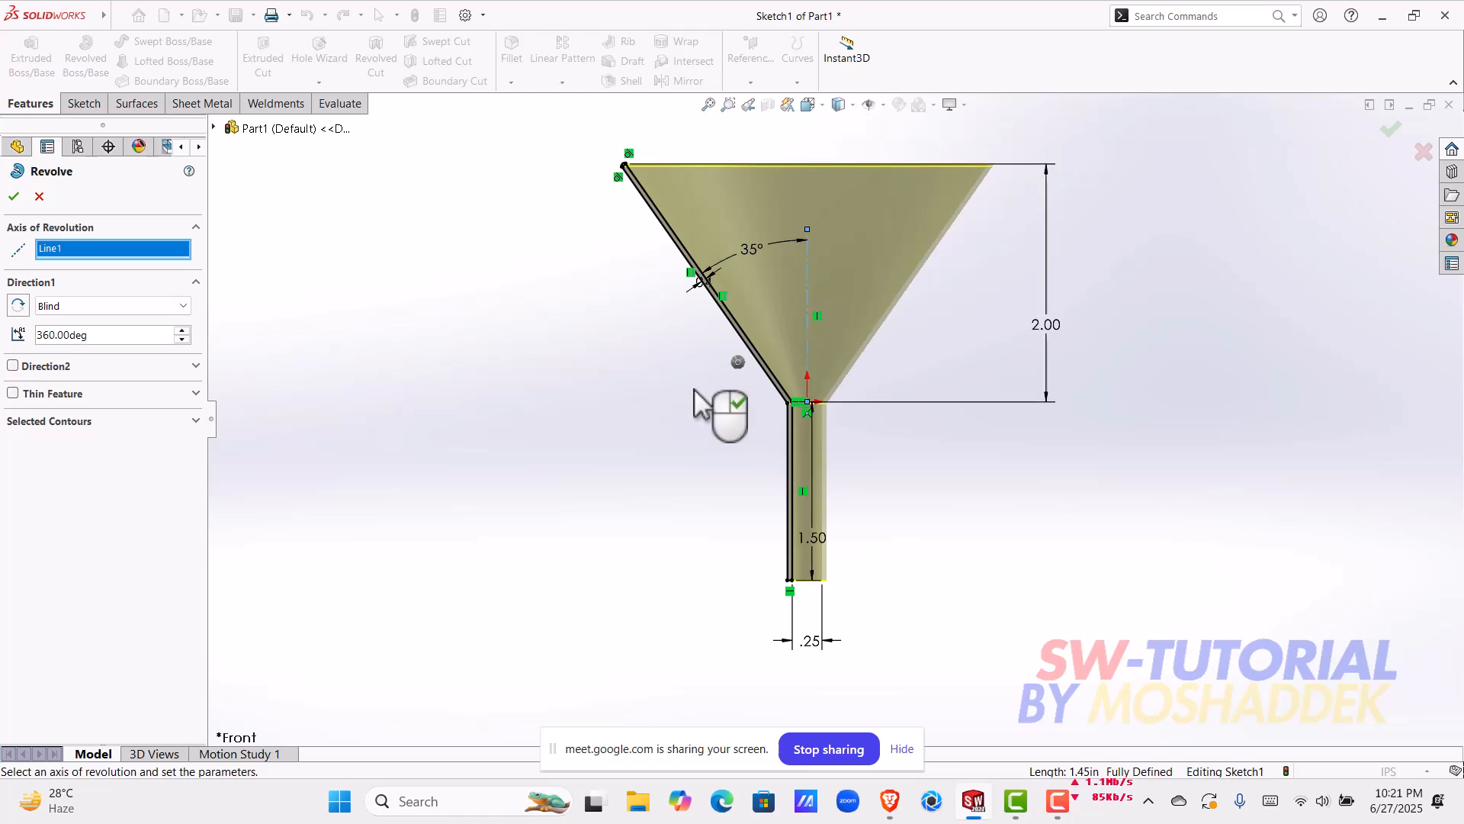
{"action": "middle_click_drag", "start_coordinate": [674, 474], "coordinate": [643, 381]}
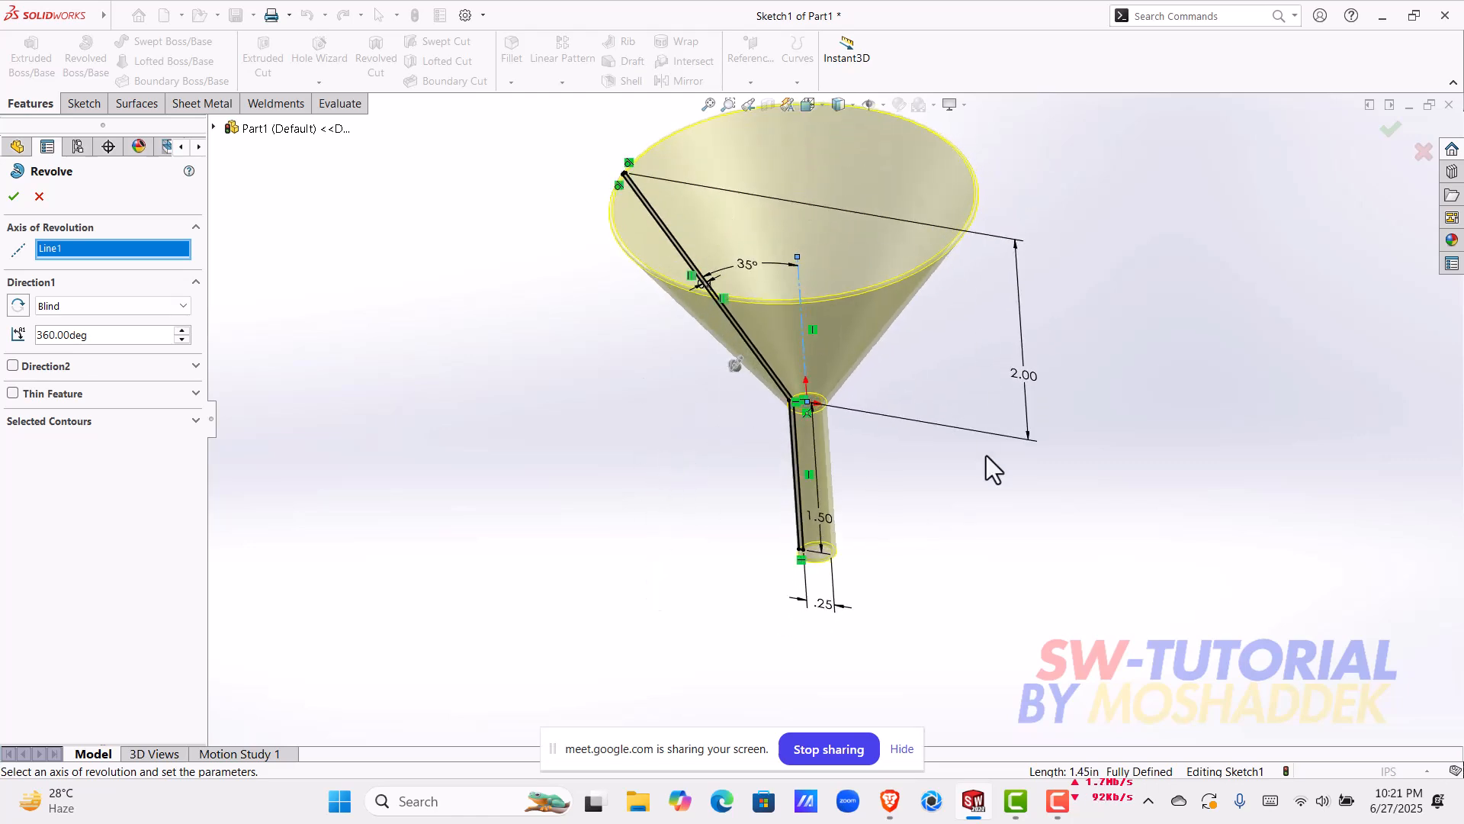
{"action": "middle_click_drag", "start_coordinate": [689, 469], "coordinate": [560, 390]}
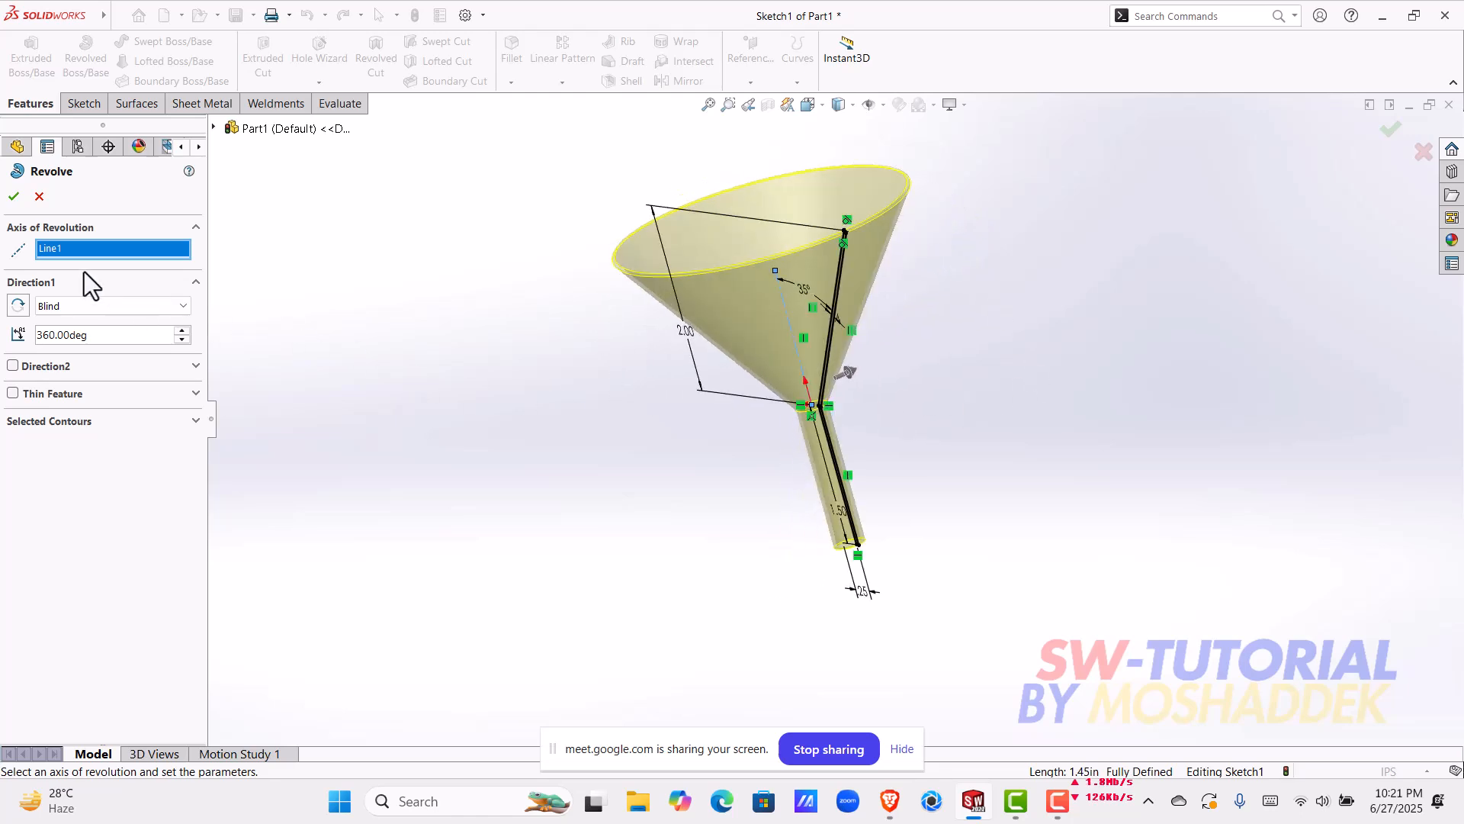
{"action": "left_click", "coordinate": [14, 196]}
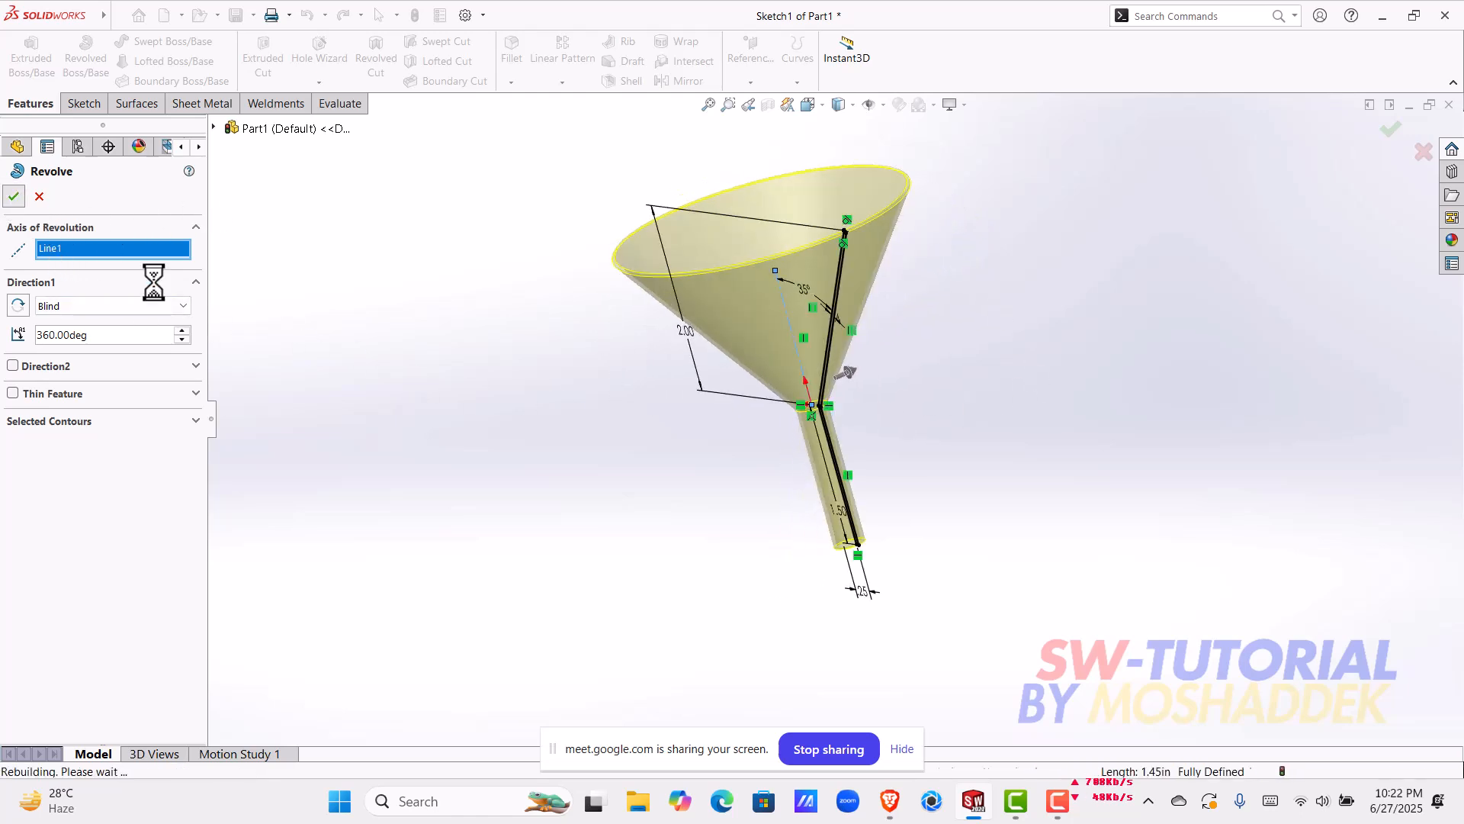
Step: Examine the revolved funnel from several angles, including its rim, hollow cone interior and narrow spout
{"action": "middle_click_drag", "start_coordinate": [786, 443], "coordinate": [643, 341]}
{"action": "scroll", "coordinate": [818, 432], "scroll_direction": "up", "scroll_amount": 6}
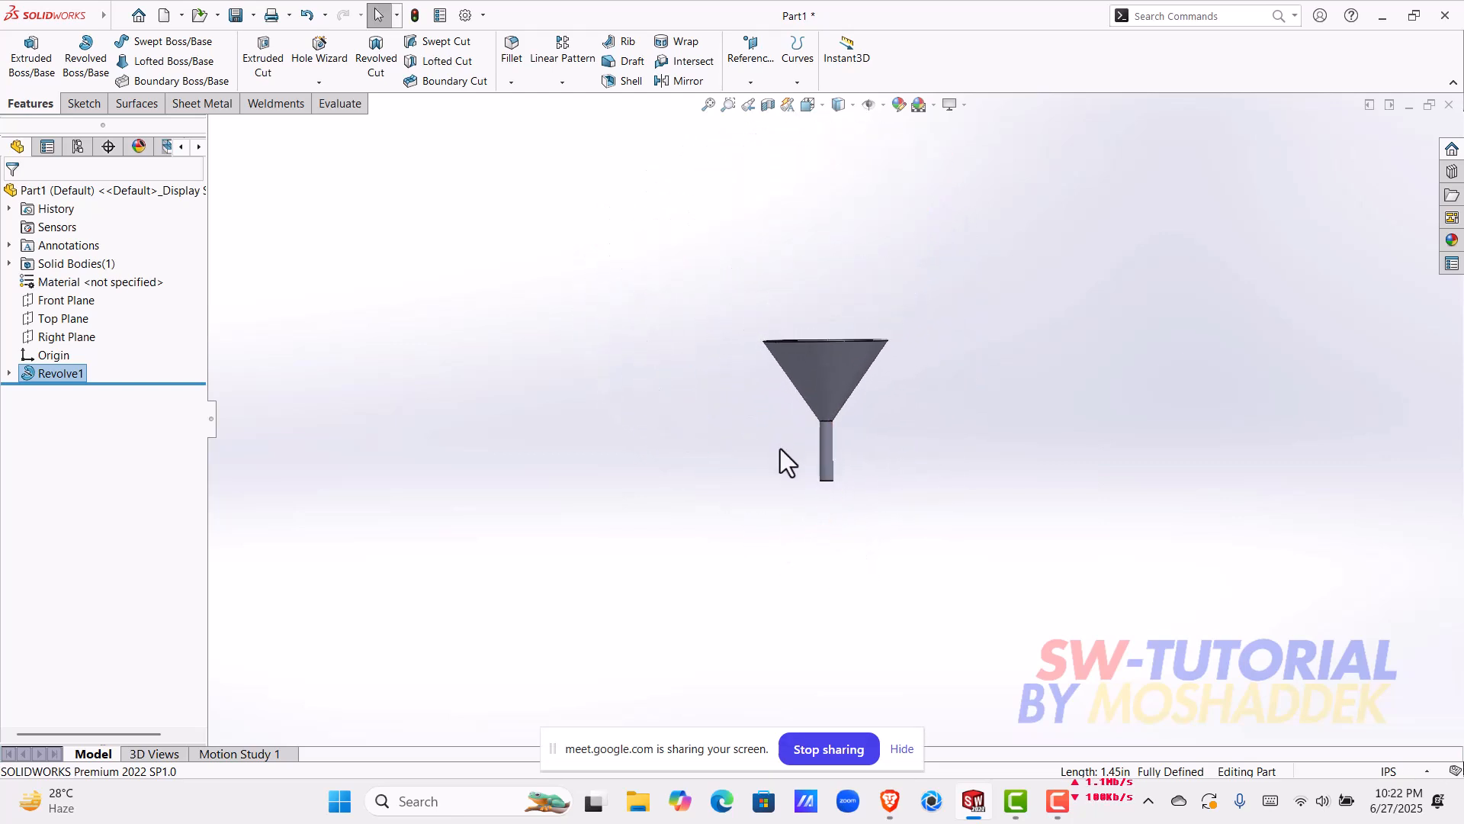
{"action": "scroll", "coordinate": [908, 438], "scroll_direction": "down", "scroll_amount": 5}
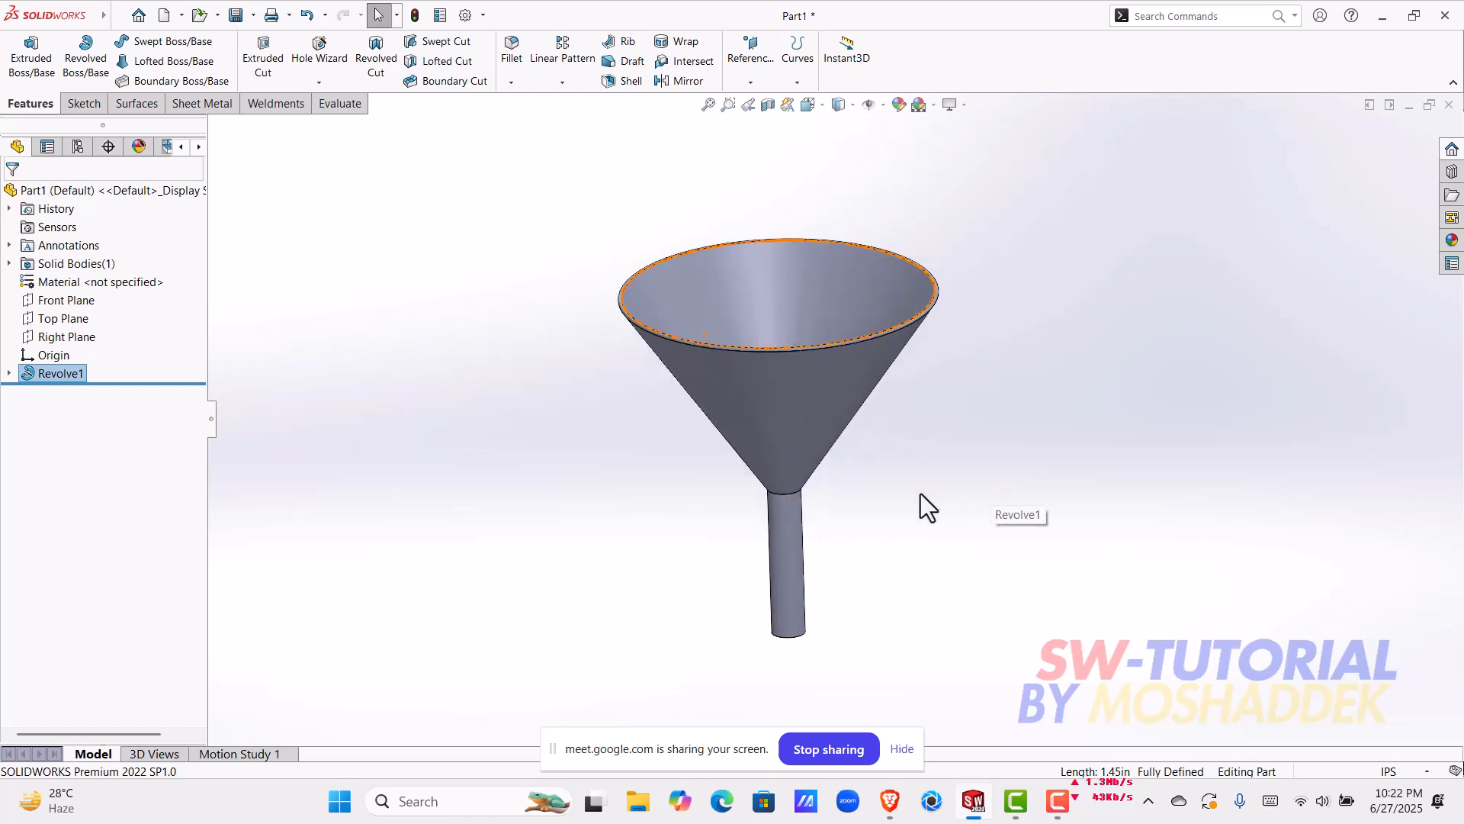
{"action": "middle_click_drag", "start_coordinate": [922, 529], "coordinate": [709, 481]}
{"action": "left_click", "coordinate": [685, 505]}
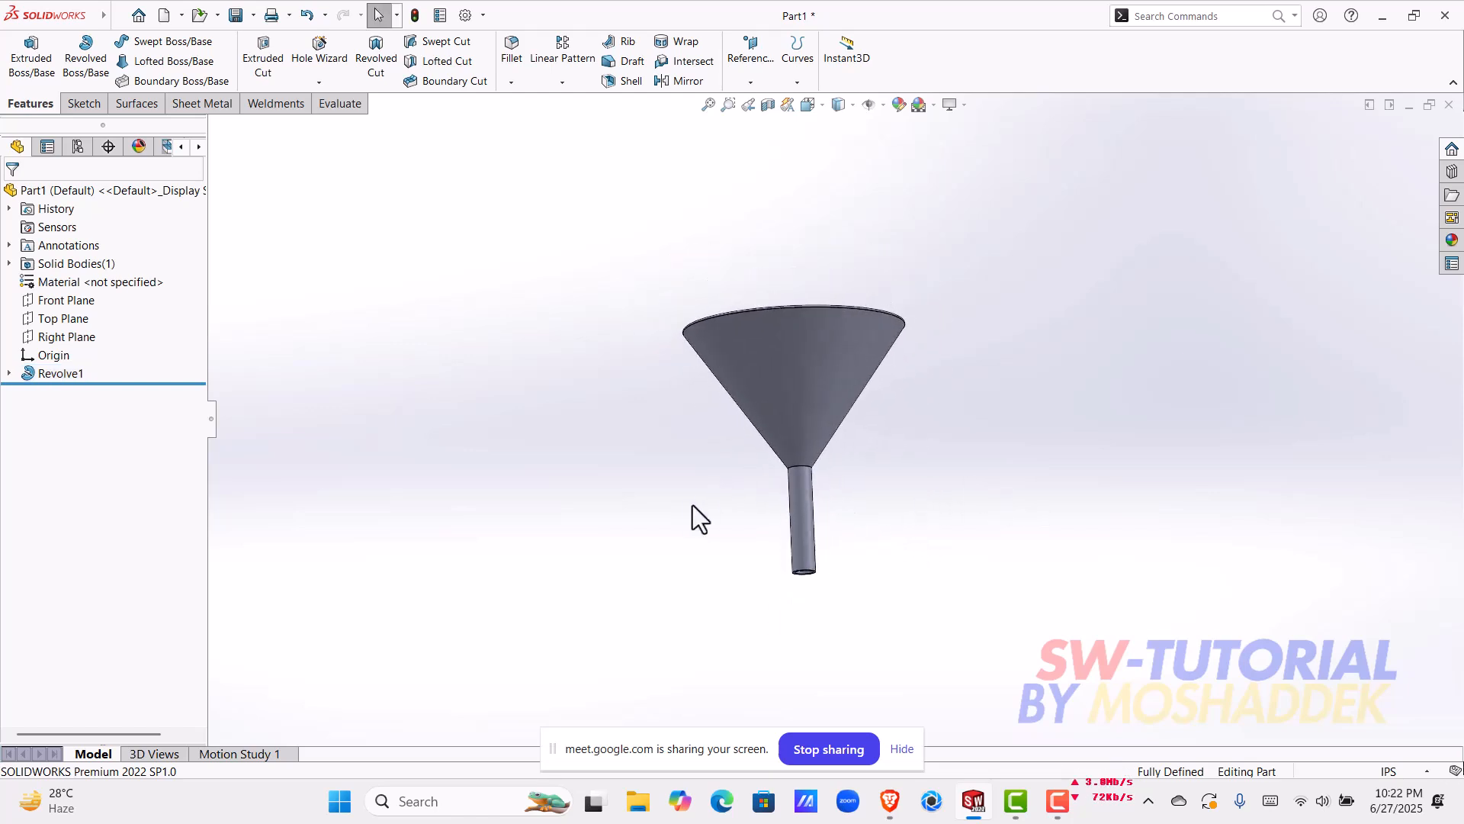
{"action": "scroll", "coordinate": [839, 498], "scroll_direction": "down", "scroll_amount": 5}
{"action": "middle_click_drag", "start_coordinate": [780, 512], "coordinate": [723, 384]}
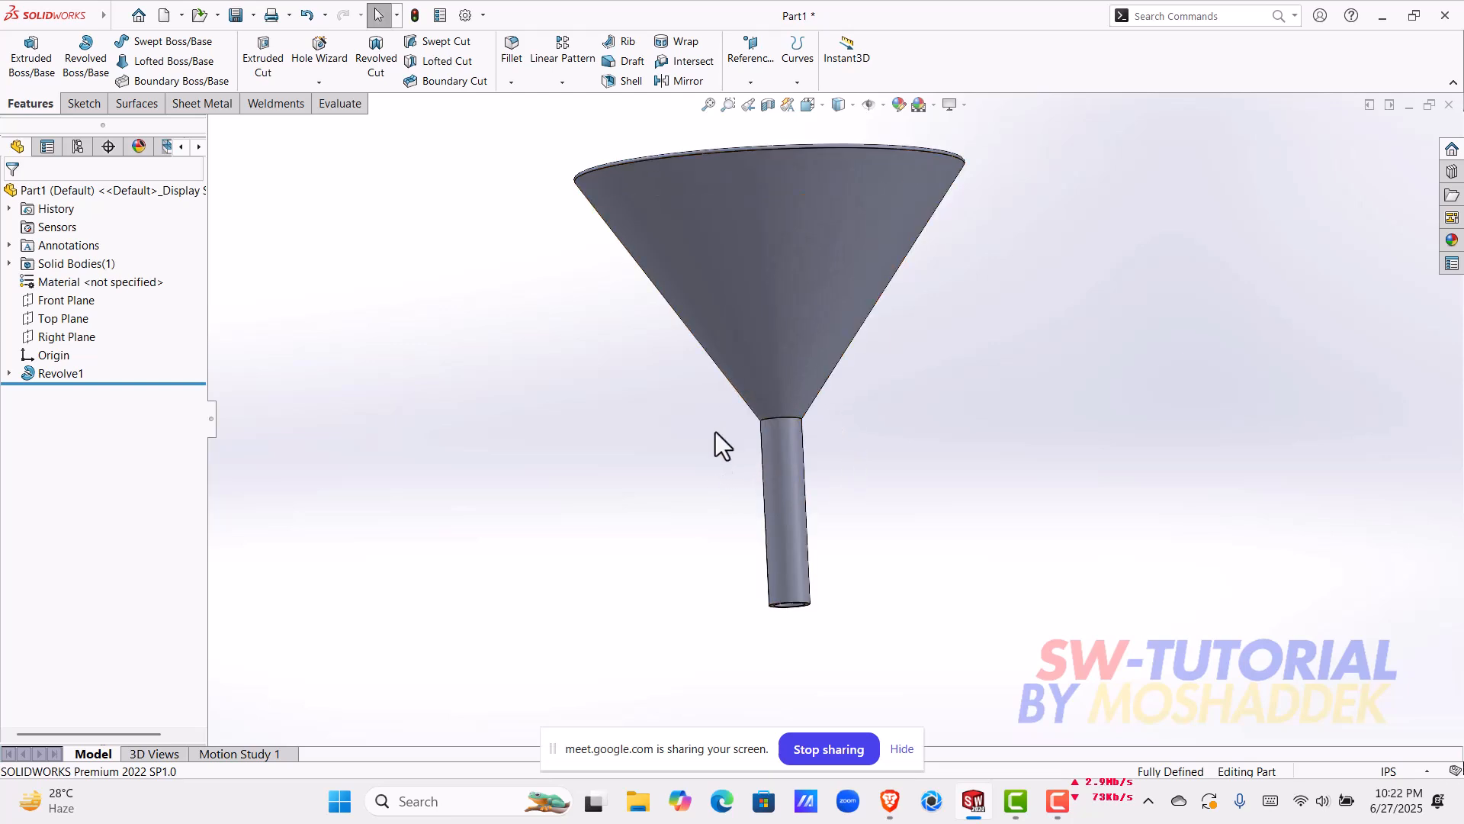
{"action": "scroll", "coordinate": [767, 427], "scroll_direction": "up", "scroll_amount": 3}
{"action": "middle_click_drag", "start_coordinate": [767, 427], "coordinate": [755, 422]}
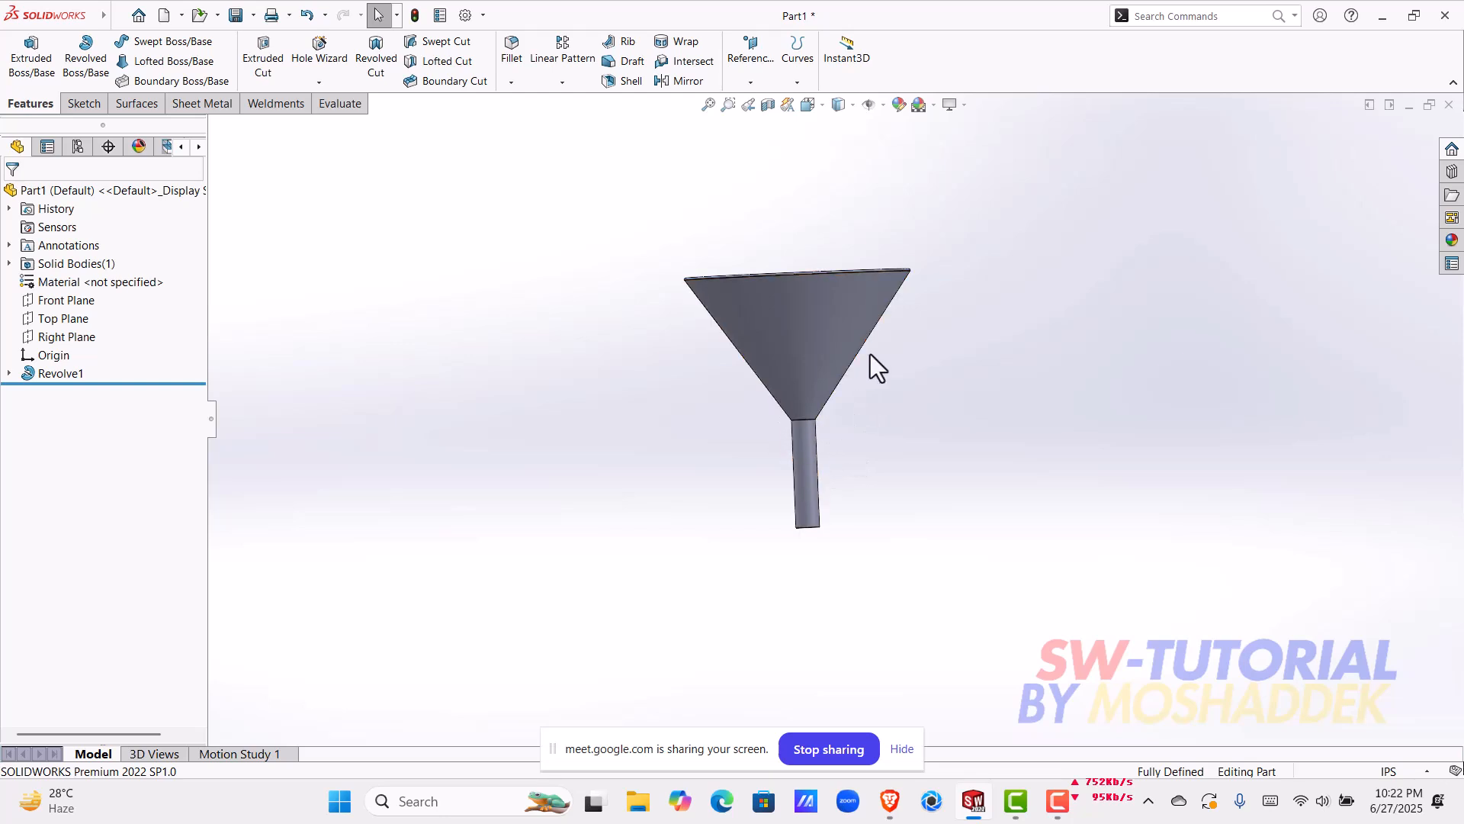
{"action": "middle_click_drag", "start_coordinate": [871, 360], "coordinate": [780, 506]}
{"action": "scroll", "coordinate": [840, 377], "scroll_direction": "down", "scroll_amount": 3}
{"action": "middle_click_drag", "start_coordinate": [840, 377], "coordinate": [762, 382]}
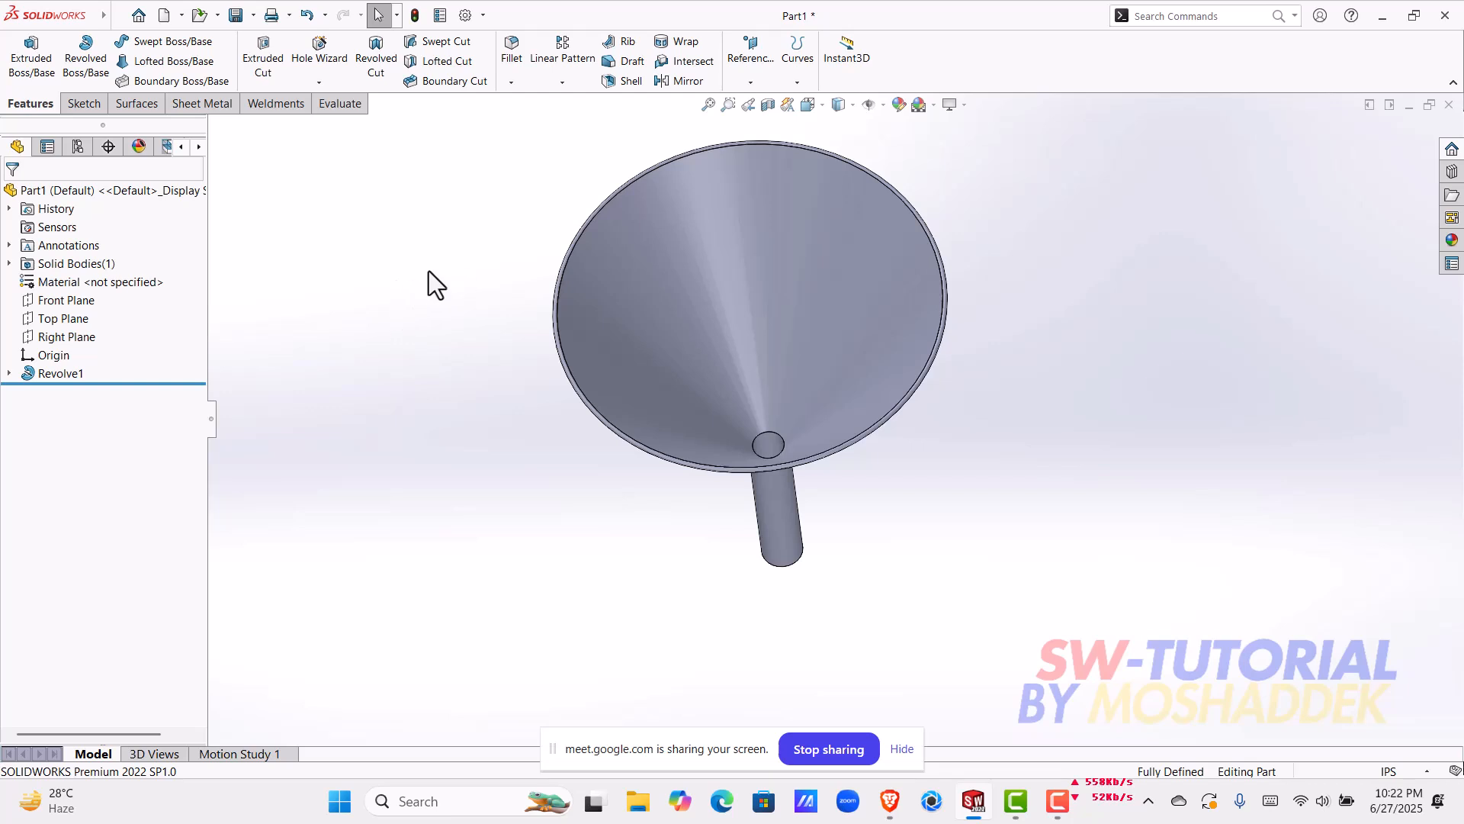
{"action": "scroll", "coordinate": [908, 552], "scroll_direction": "up", "scroll_amount": 2}
{"action": "left_click_drag", "start_coordinate": [911, 563], "coordinate": [633, 274]}
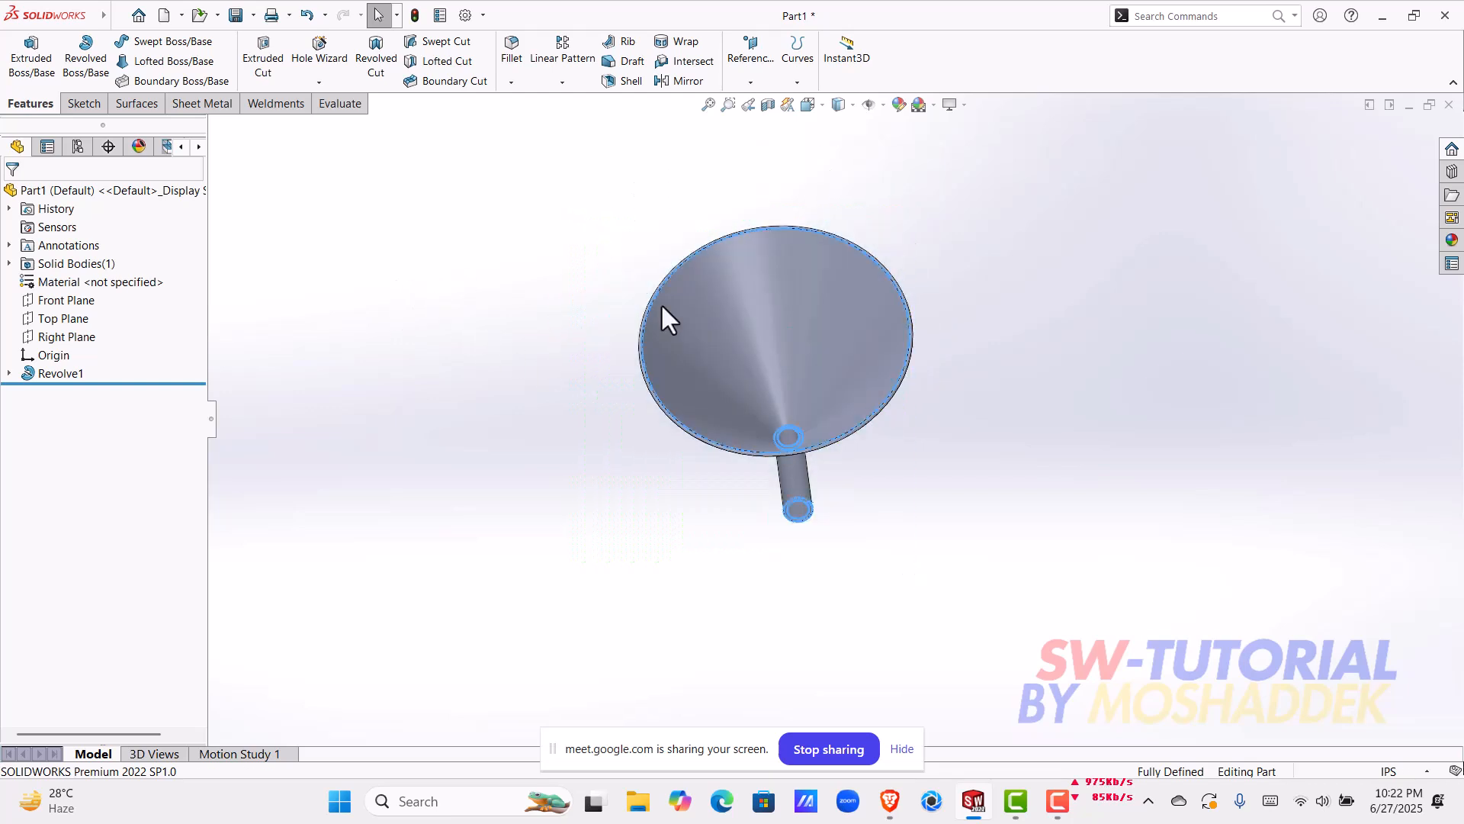
{"action": "middle_click_drag", "start_coordinate": [957, 538], "coordinate": [945, 327]}
{"action": "left_click", "coordinate": [579, 300]}
{"action": "left_click_drag", "start_coordinate": [542, 196], "coordinate": [973, 575]}
{"action": "left_click", "coordinate": [945, 542]}
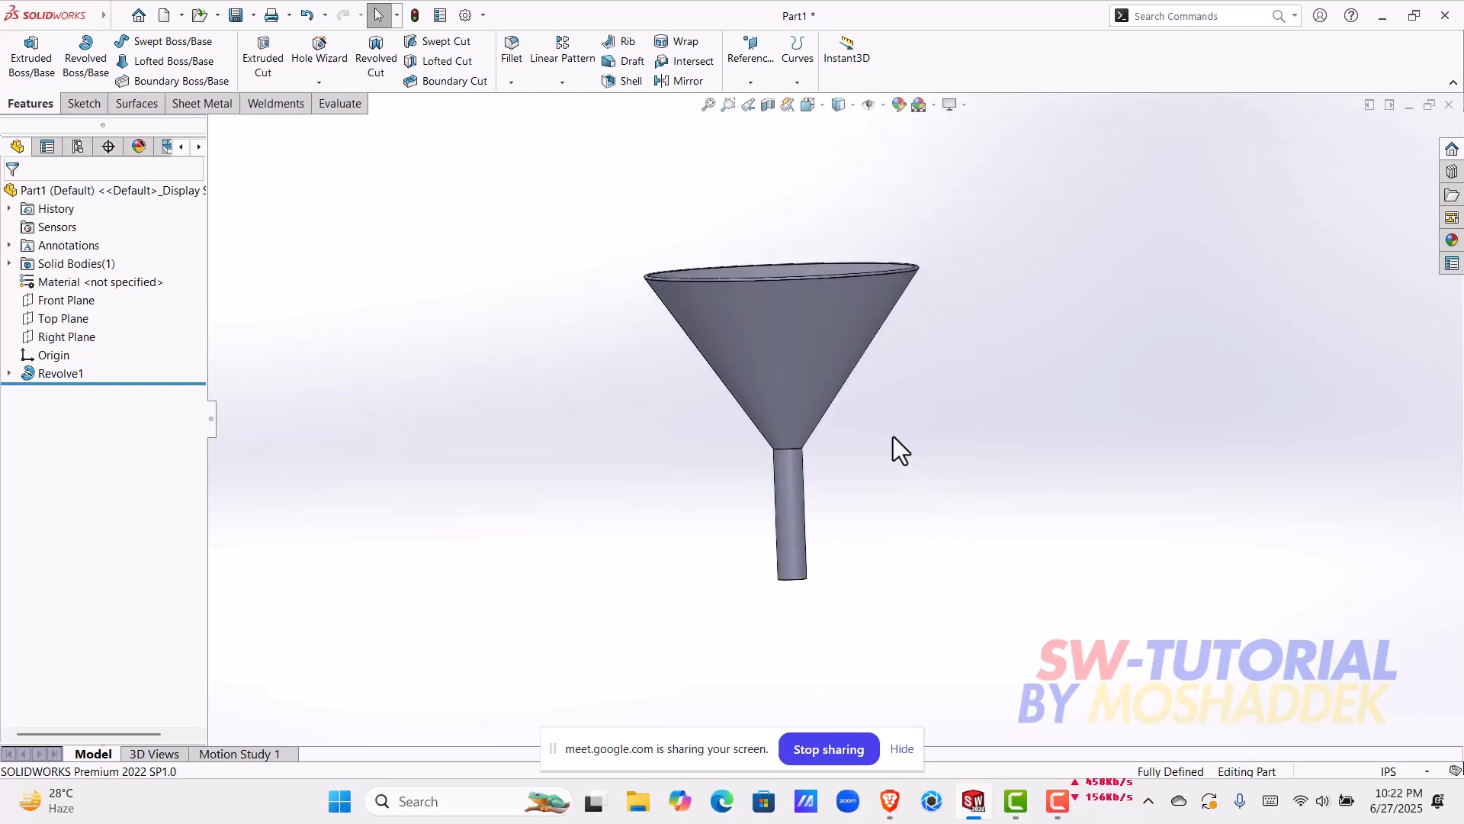
{"action": "middle_click_drag", "start_coordinate": [877, 387], "coordinate": [910, 535]}
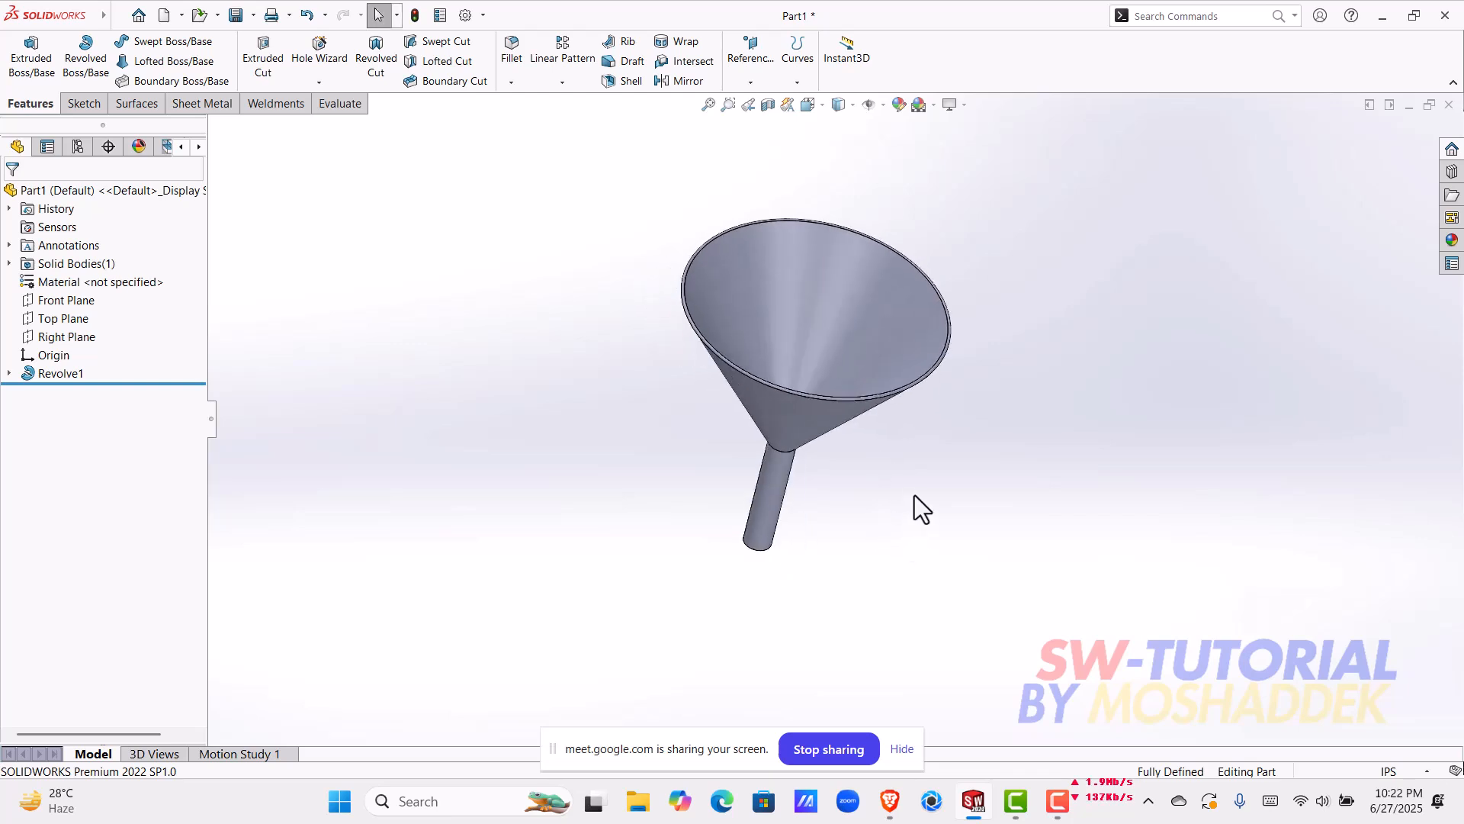
Step: Save the part as "funnel" in the SW online class folder inside SOlidworks 2022, and close the document
{"action": "key", "text": "ctrl+s"}
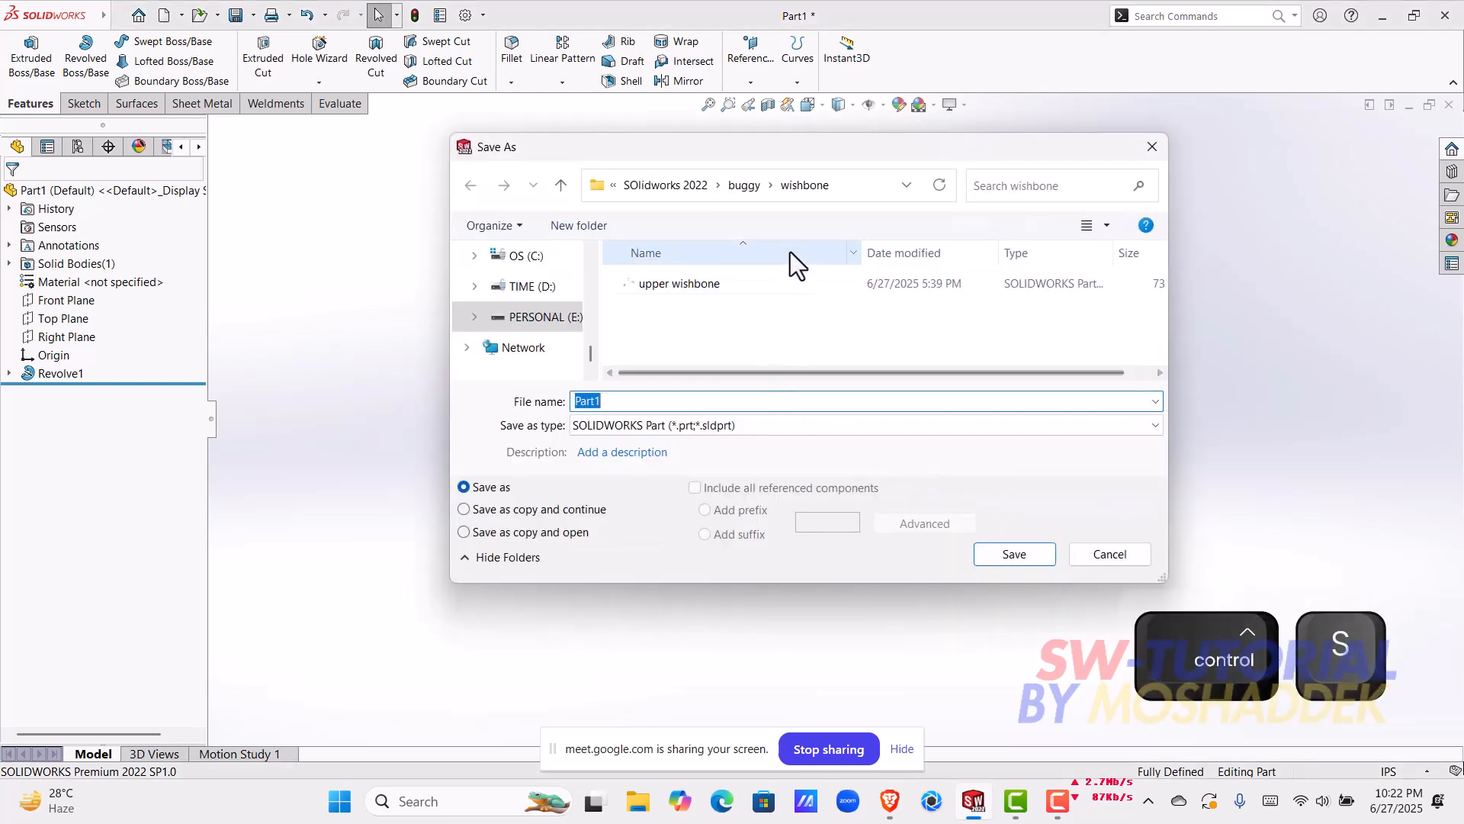
{"action": "left_click", "coordinate": [666, 185]}
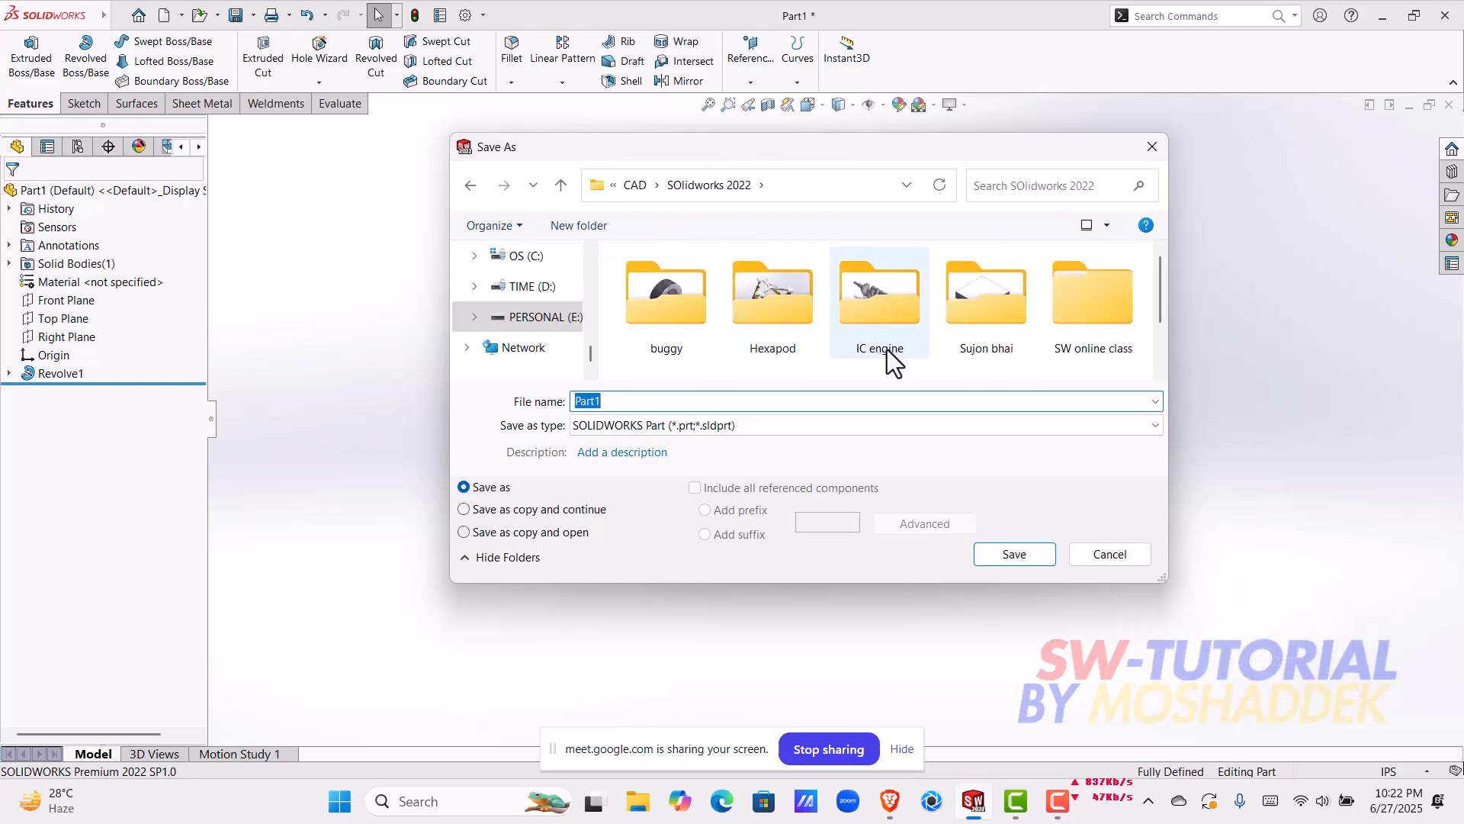
{"action": "scroll", "coordinate": [815, 348], "scroll_direction": "down", "scroll_amount": 1}
{"action": "scroll", "coordinate": [872, 358], "scroll_direction": "up", "scroll_amount": 1}
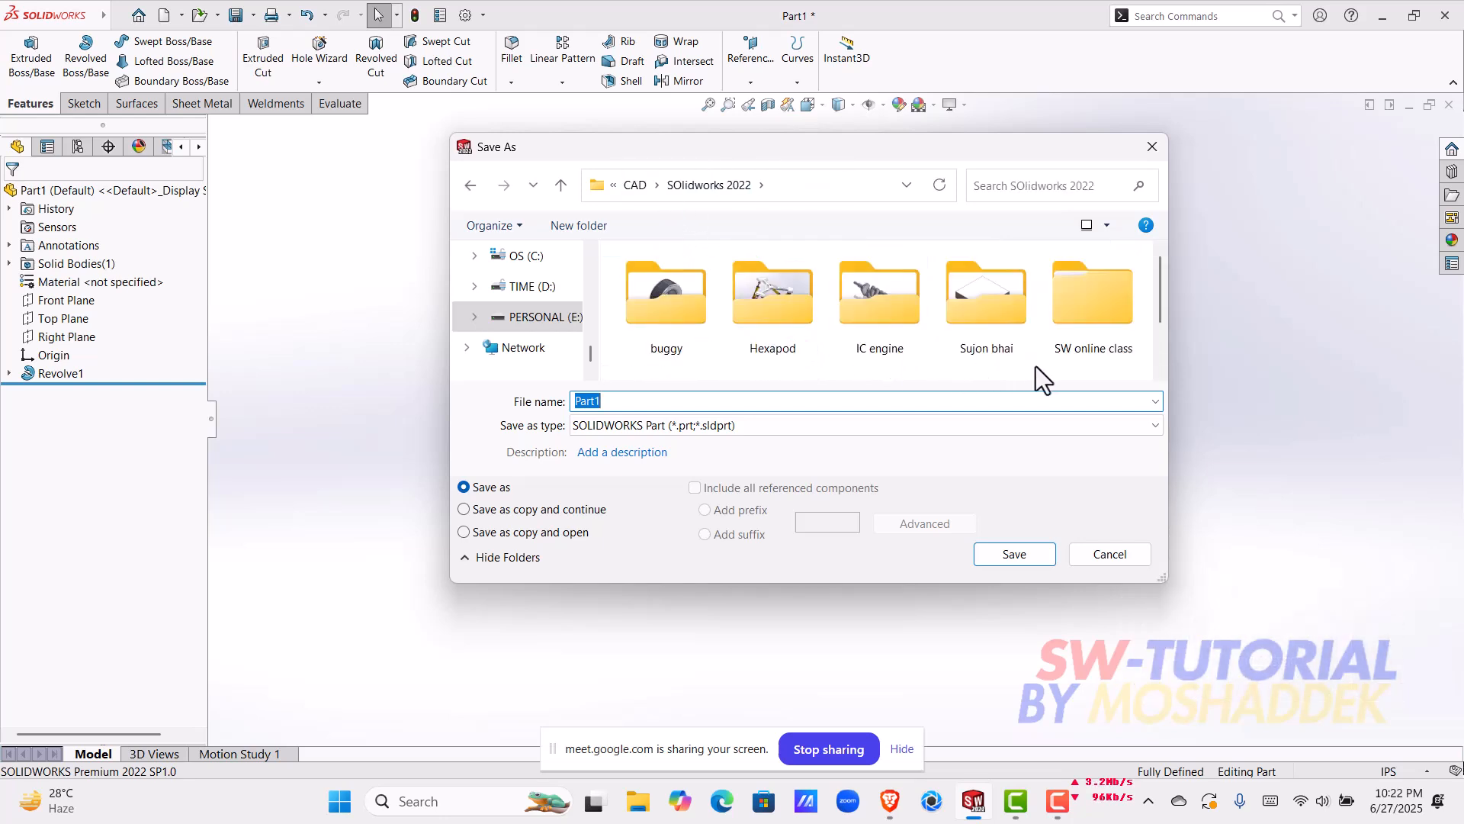
{"action": "double_click", "coordinate": [1071, 332]}
{"action": "left_click", "coordinate": [690, 401]}
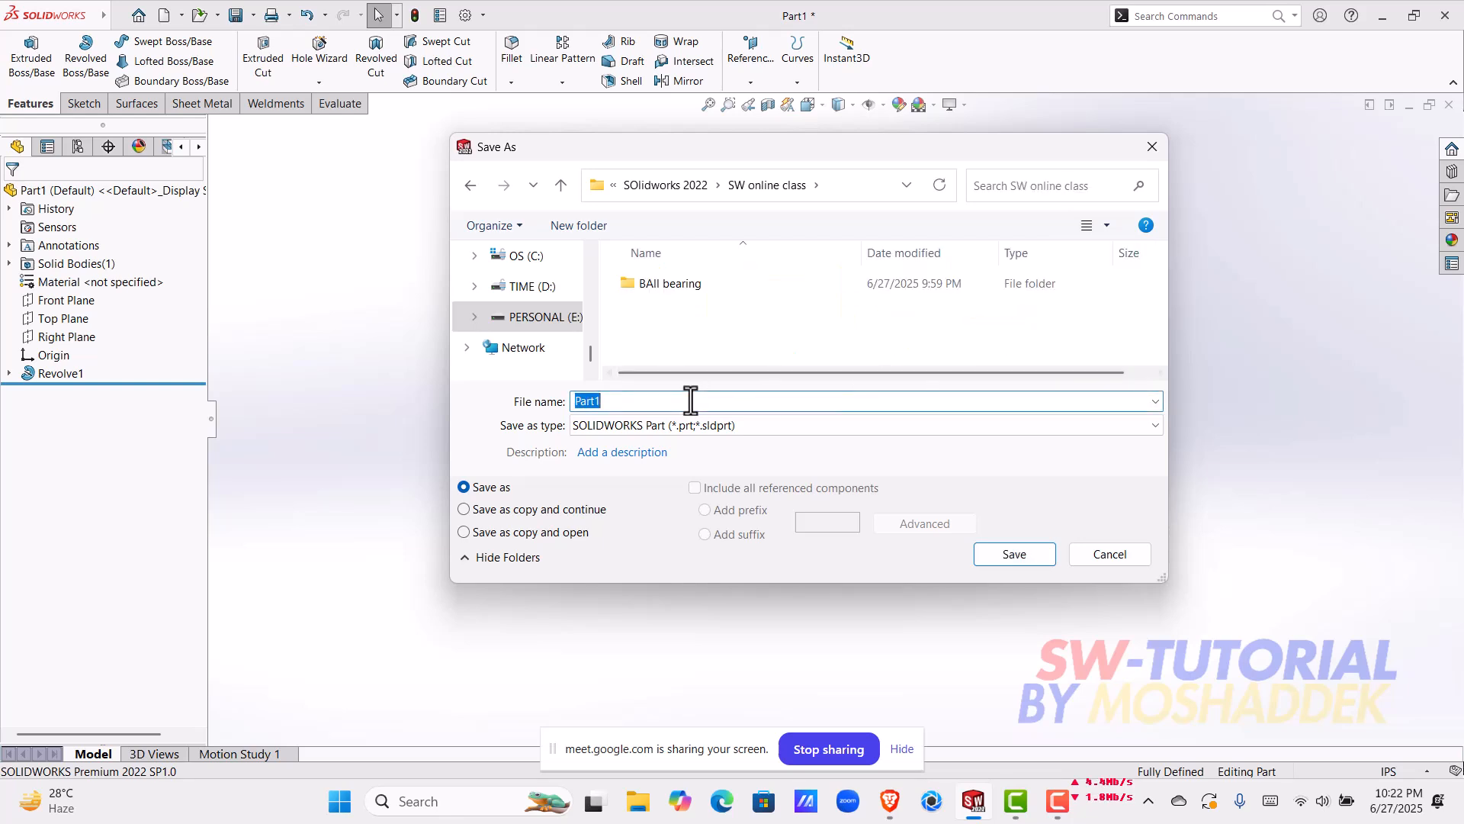
{"action": "type", "text": "funnel"}
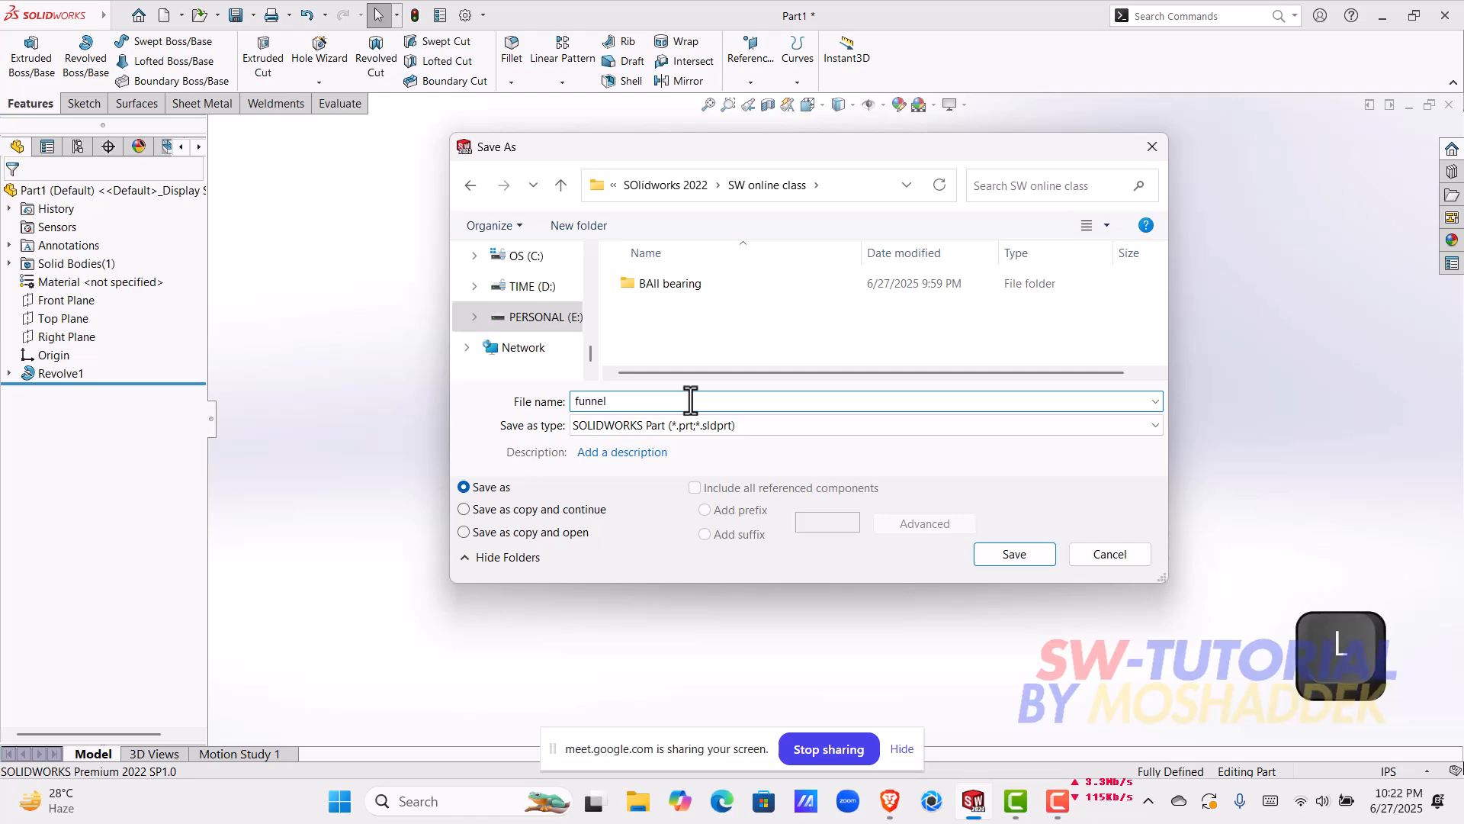
{"action": "key", "text": "Return"}
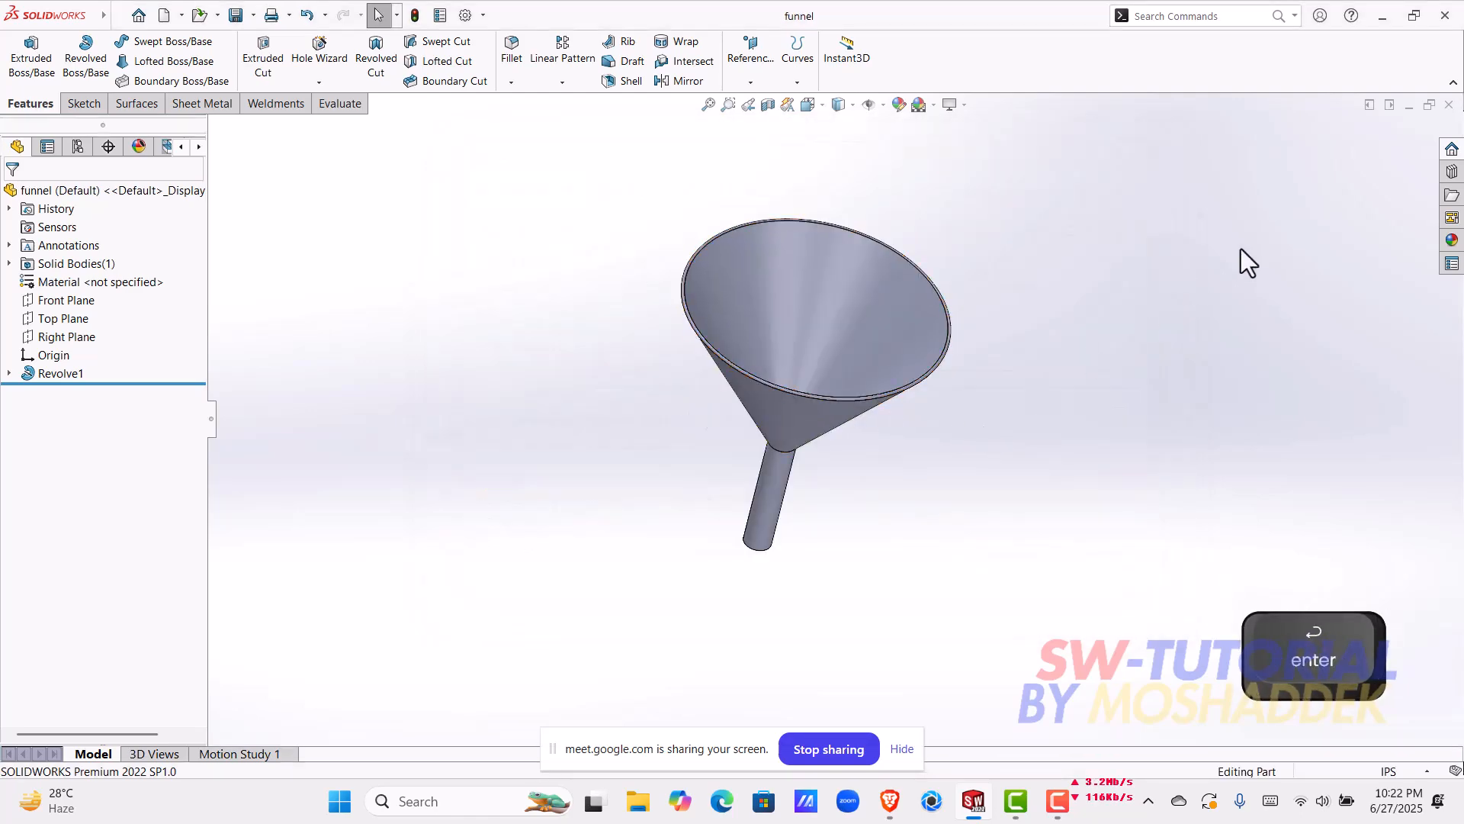
{"action": "left_click", "coordinate": [1449, 104]}
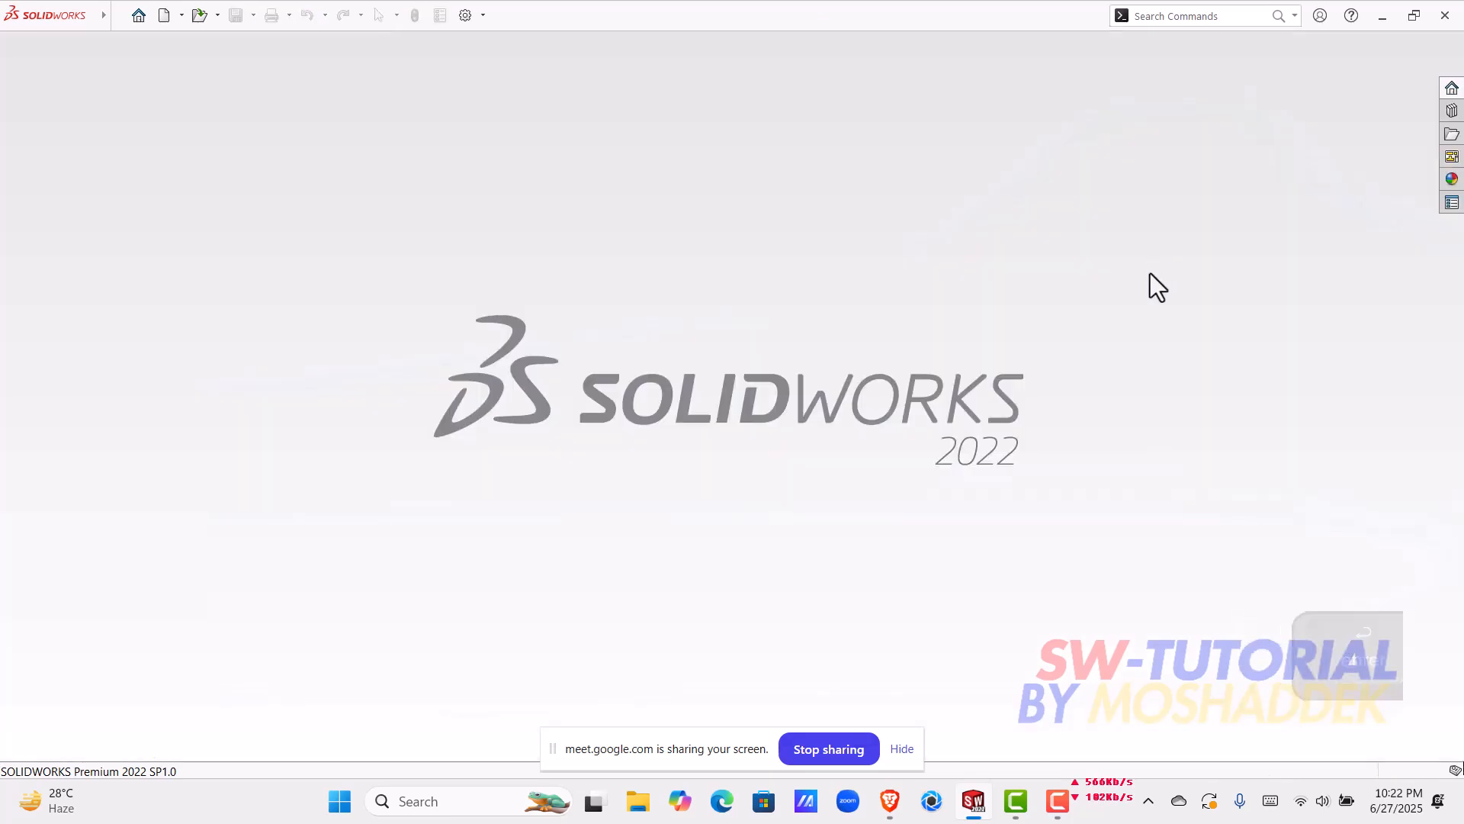
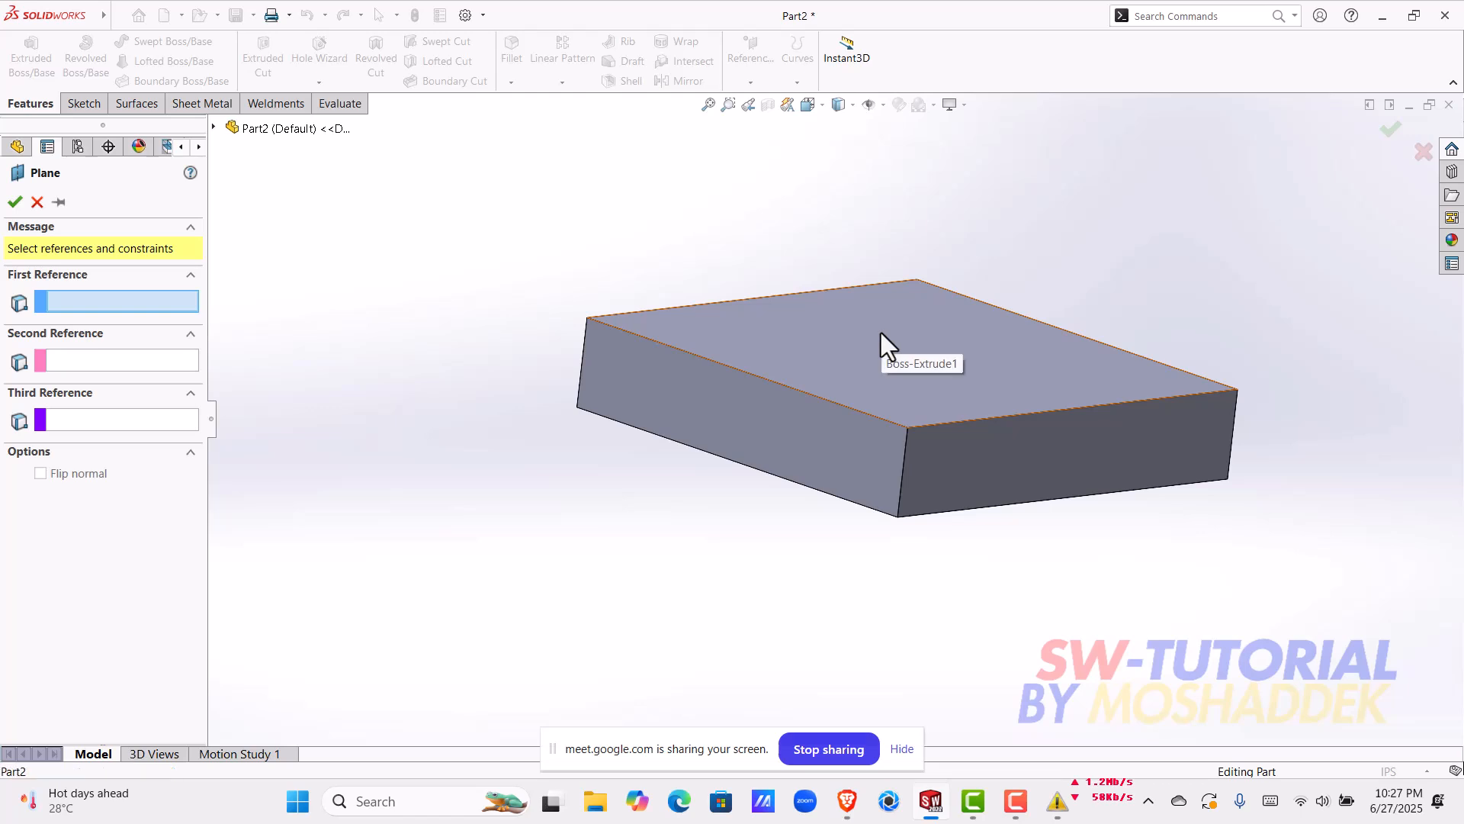
Step: Create a reference plane midway between the block's top and bottom faces, using the bottom face as the second reference
{"action": "middle_click_drag", "start_coordinate": [872, 557], "coordinate": [874, 440]}
{"action": "left_click", "coordinate": [784, 461]}
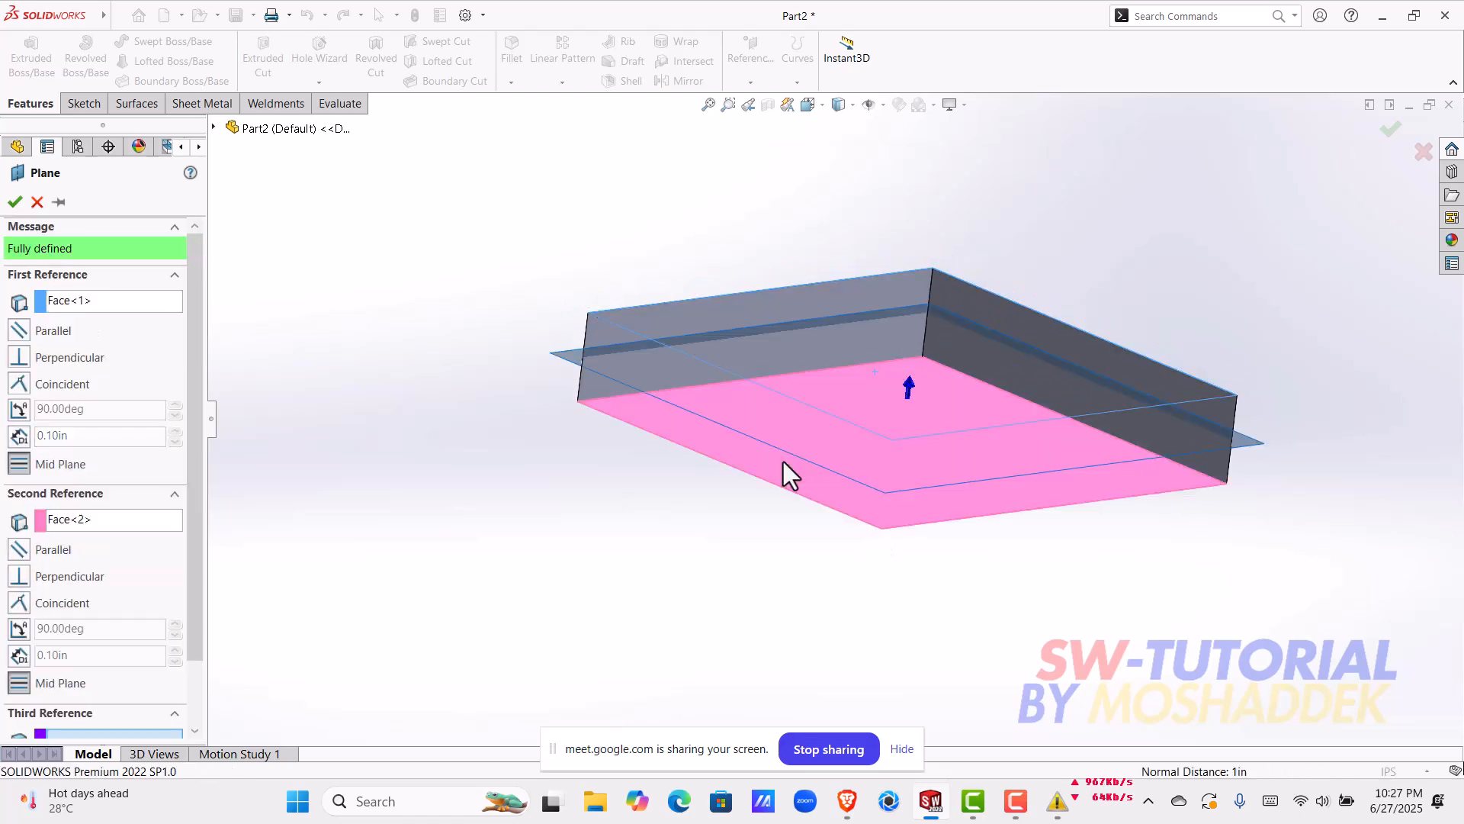
{"action": "middle_click_drag", "start_coordinate": [623, 493], "coordinate": [722, 380]}
{"action": "scroll", "coordinate": [693, 375], "scroll_direction": "down", "scroll_amount": 3}
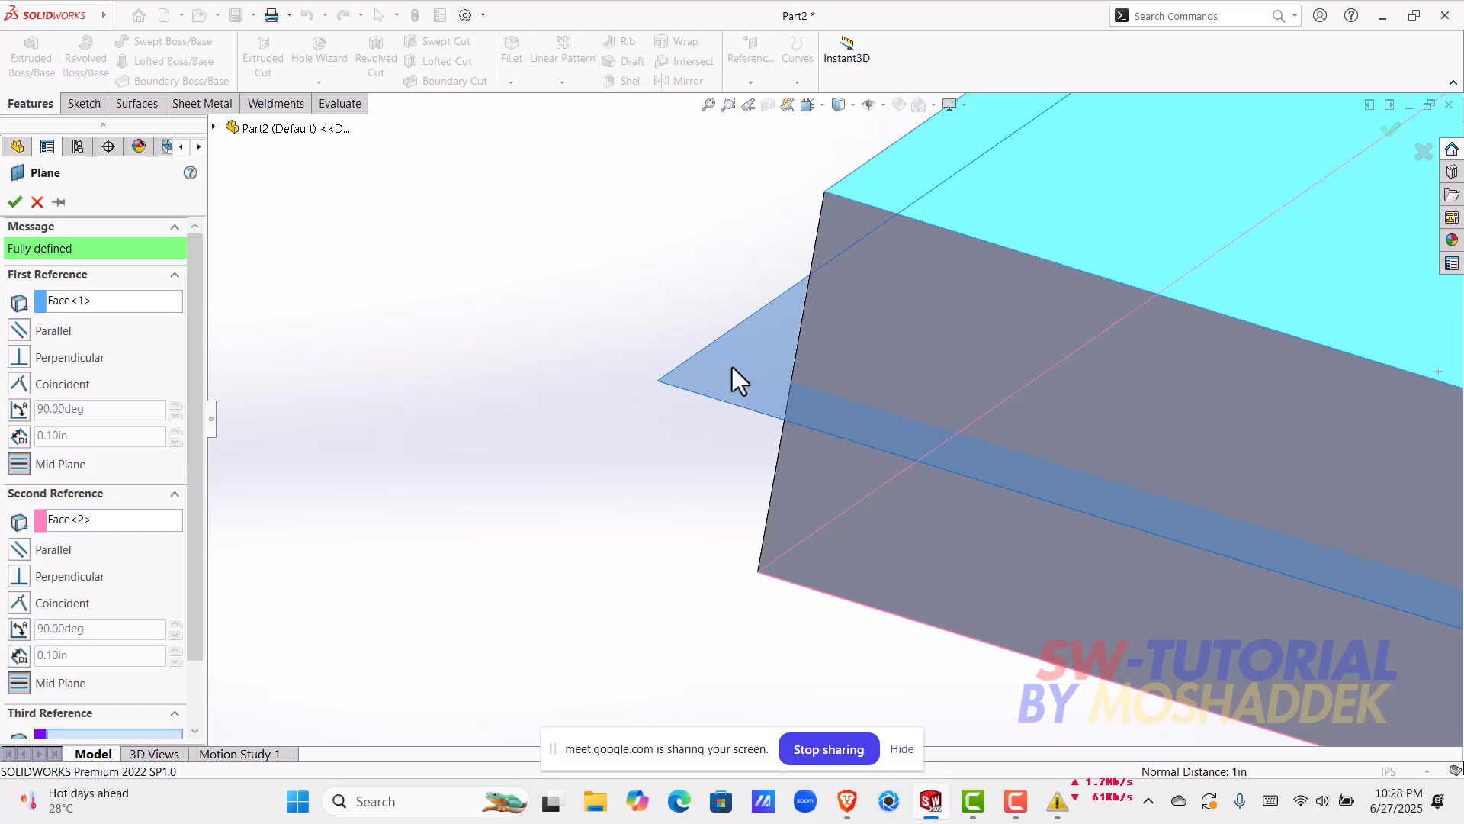
{"action": "scroll", "coordinate": [694, 386], "scroll_direction": "up", "scroll_amount": 6}
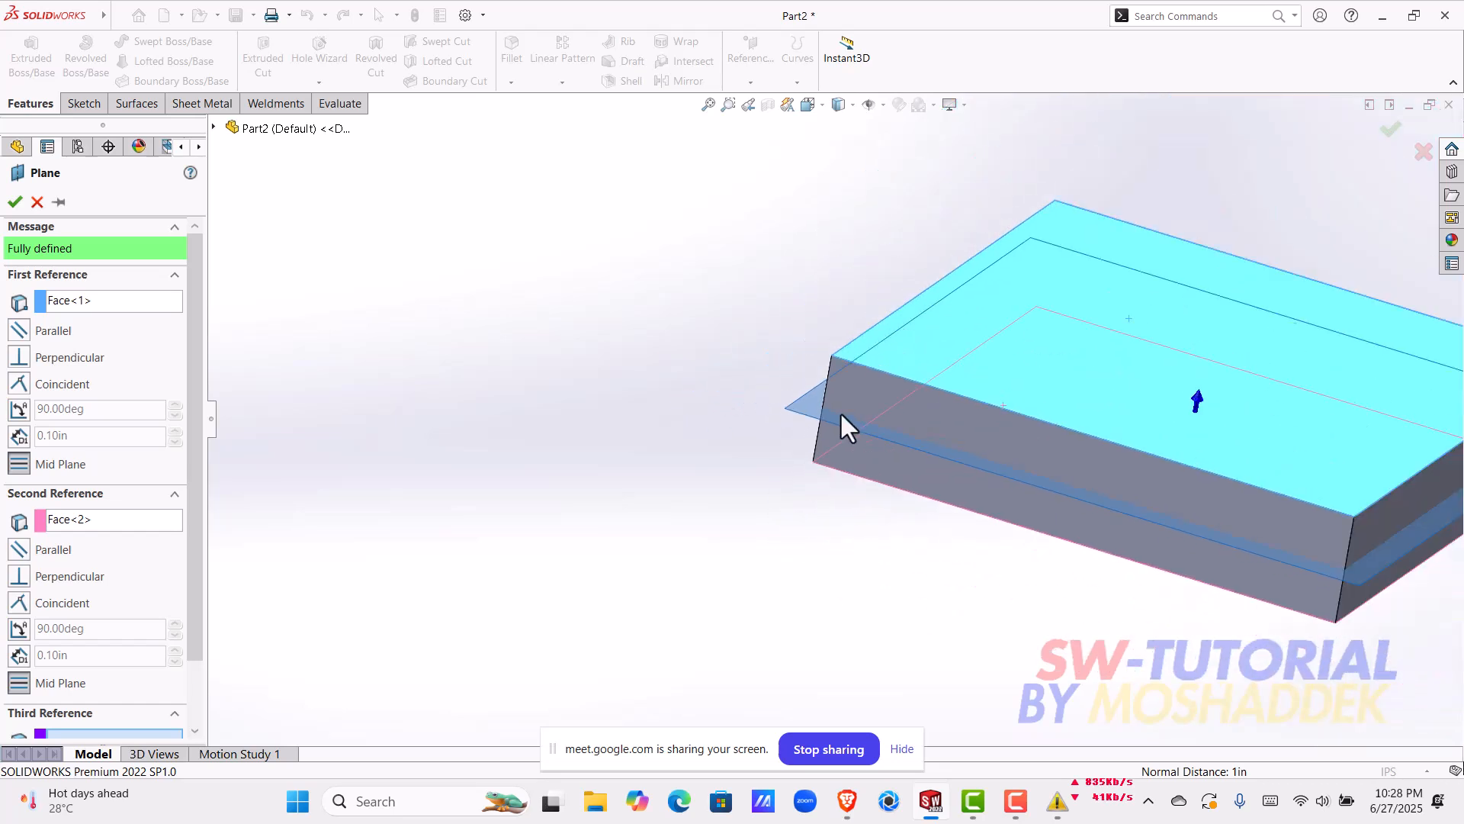
{"action": "middle_click_drag", "start_coordinate": [971, 415], "coordinate": [473, 346]}
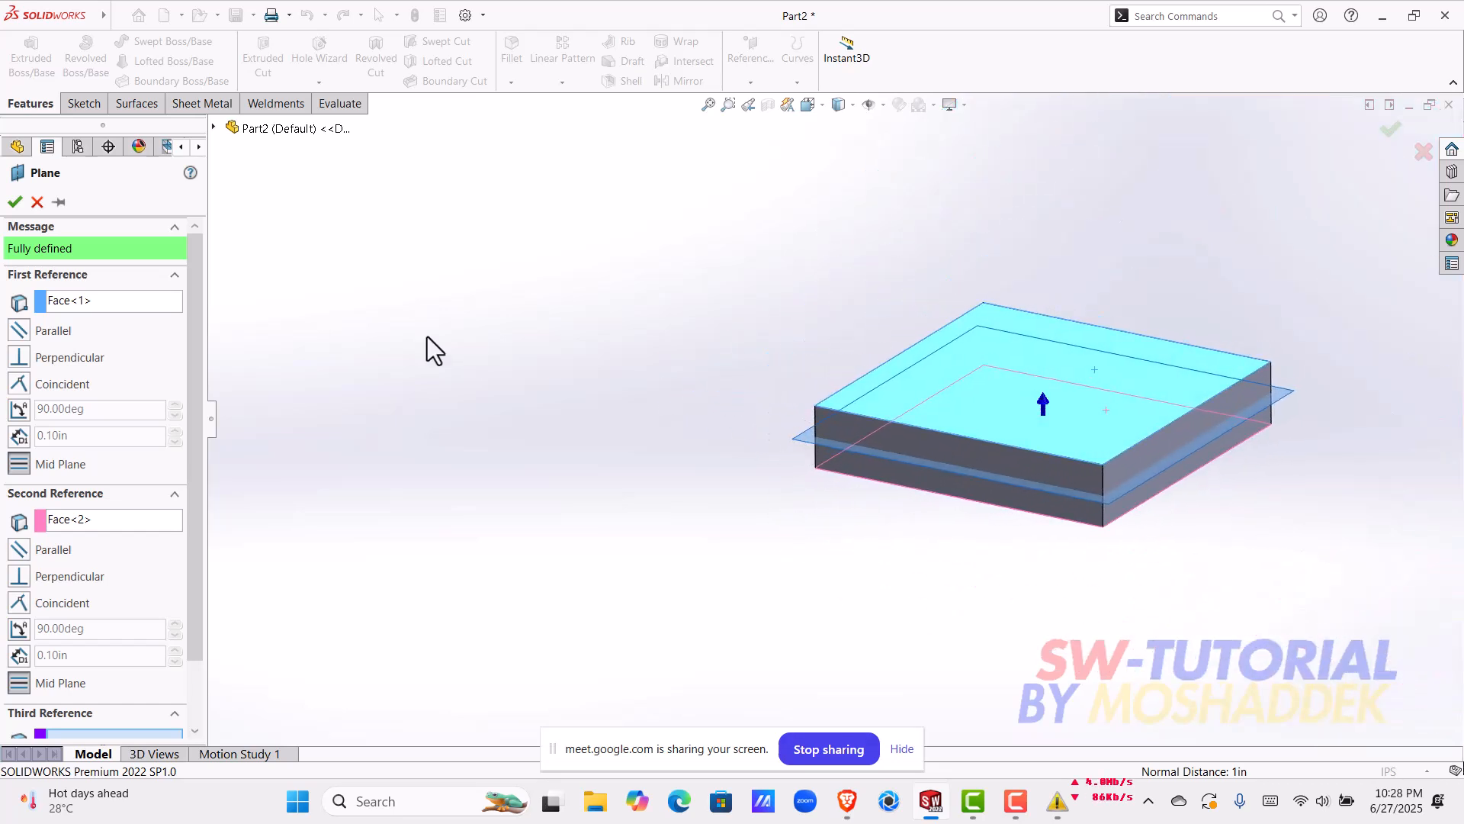
{"action": "left_click", "coordinate": [14, 202]}
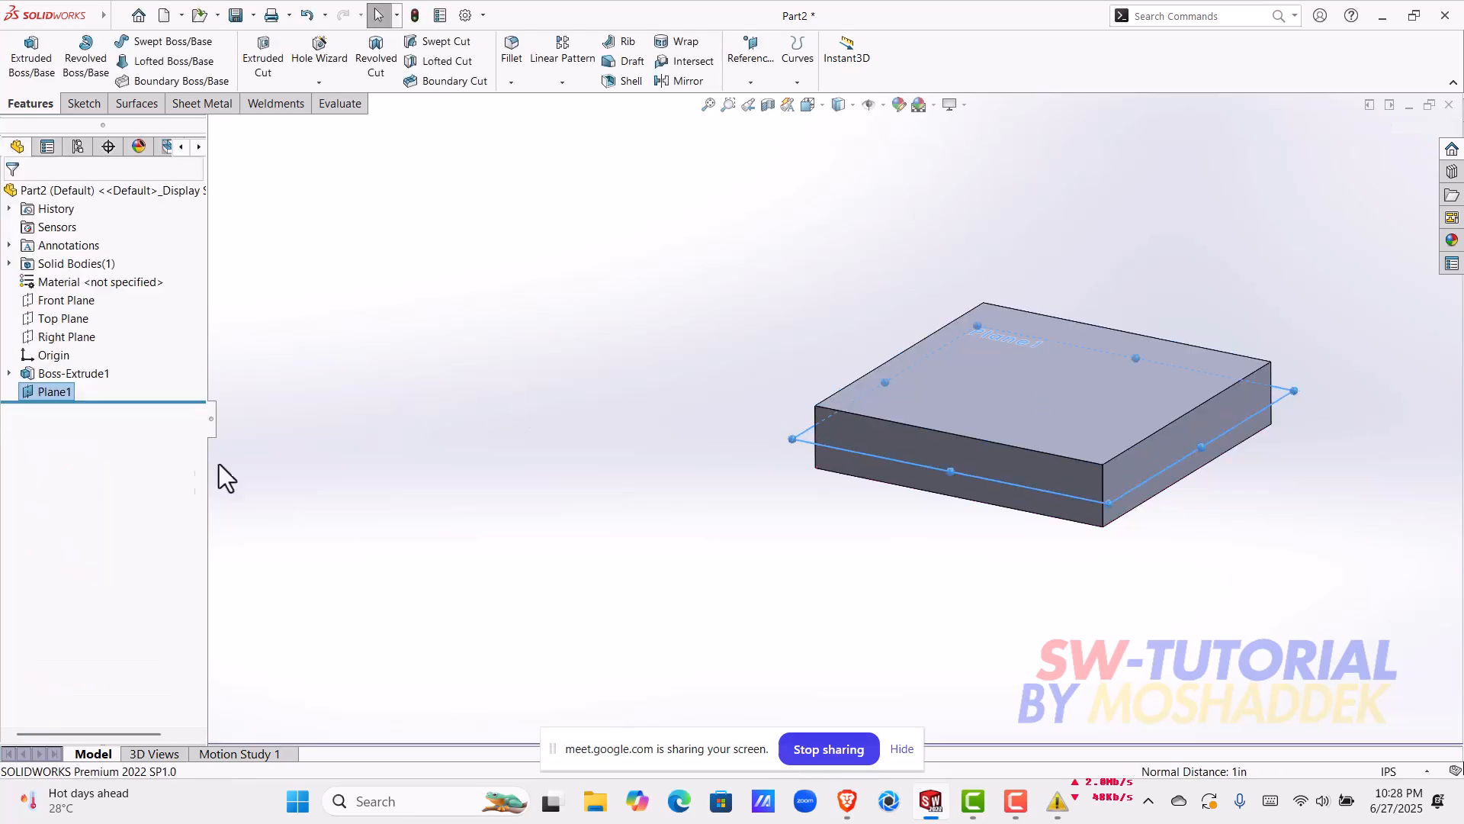
Step: Compare the new mid plane with the default Front, Top and Right planes
{"action": "left_click", "coordinate": [66, 395]}
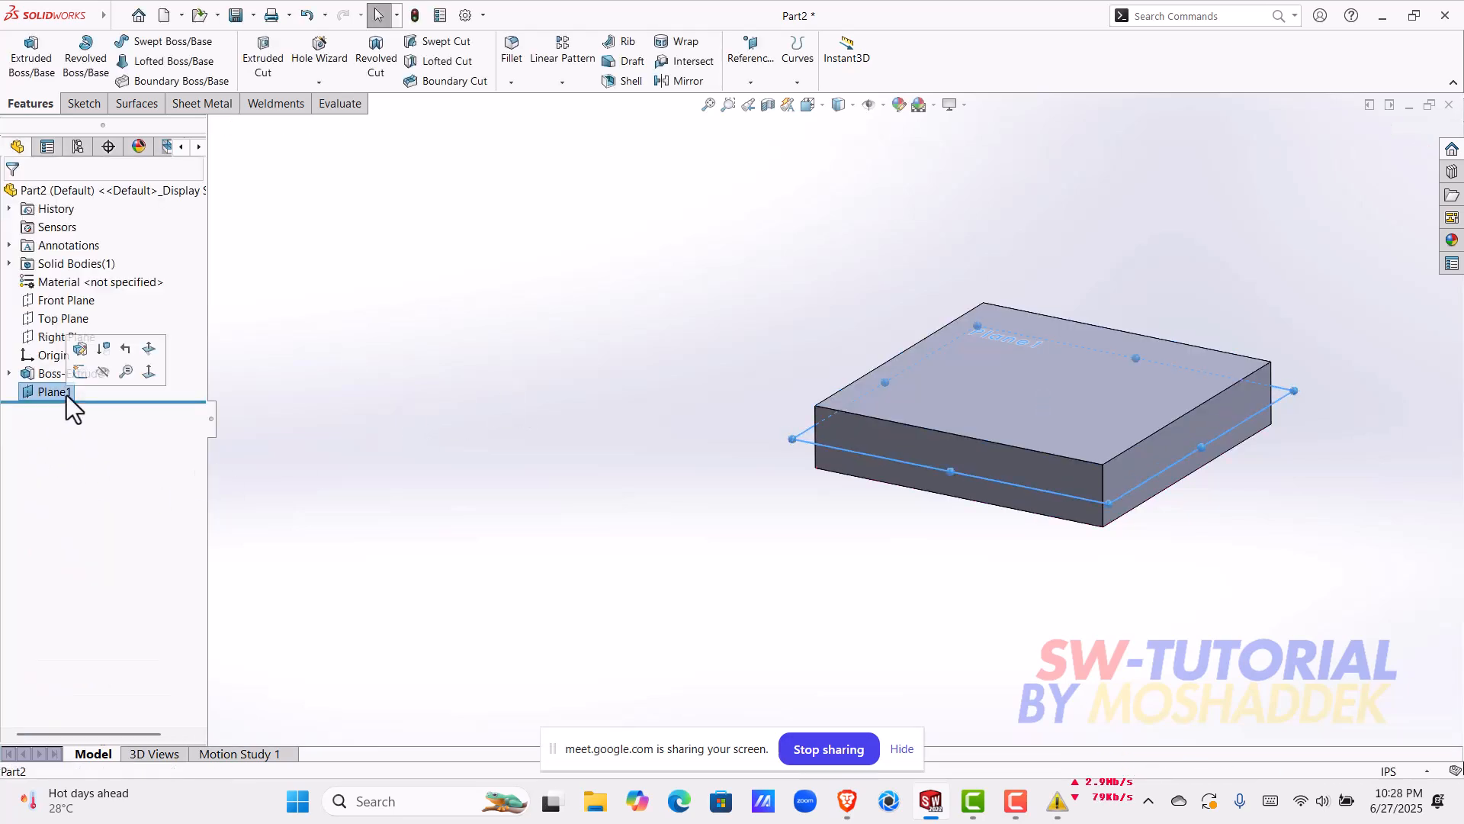
{"action": "left_click", "coordinate": [340, 414]}
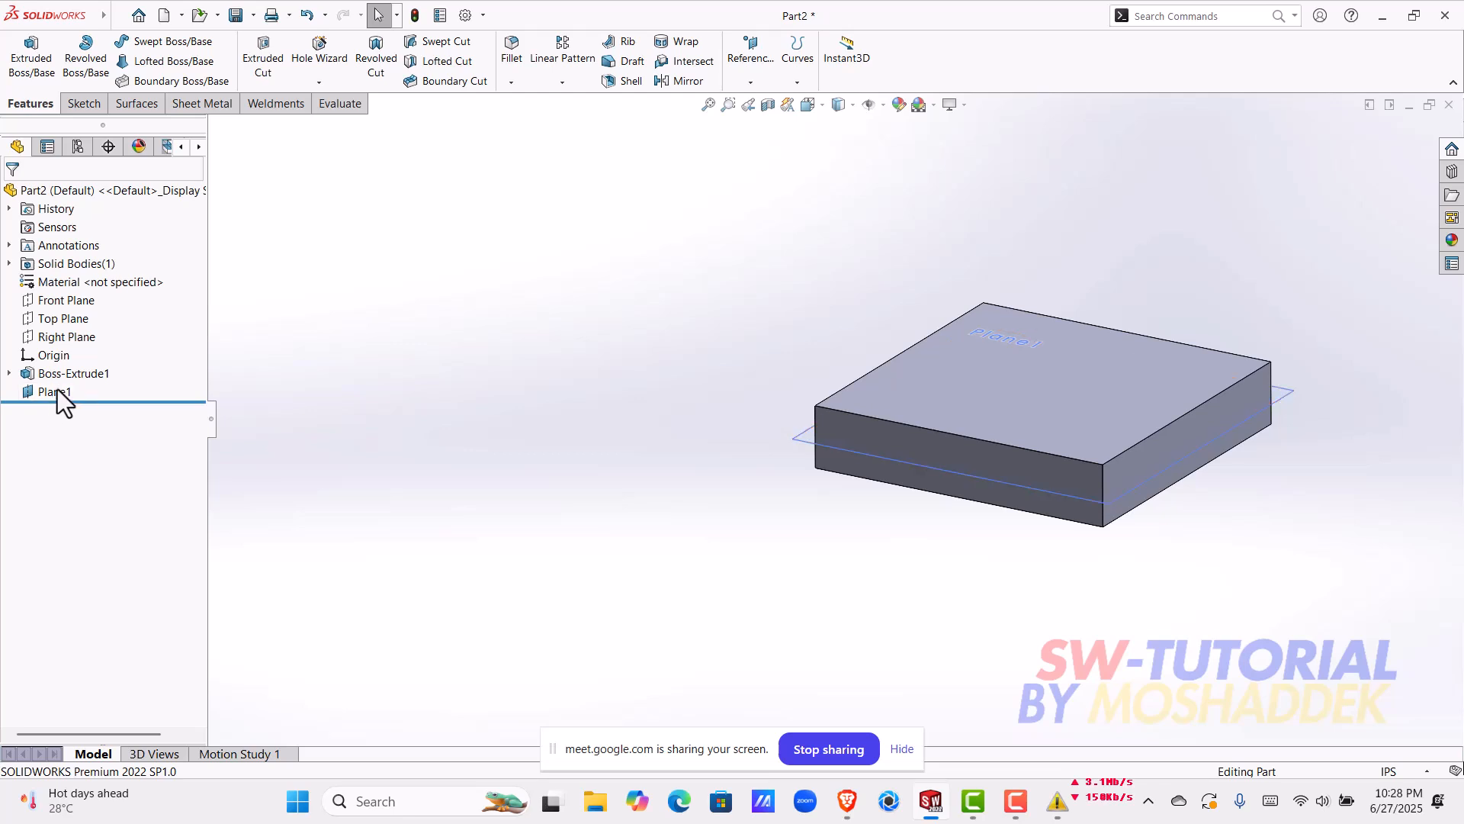
{"action": "left_click", "coordinate": [71, 340]}
{"action": "left_click", "coordinate": [48, 323]}
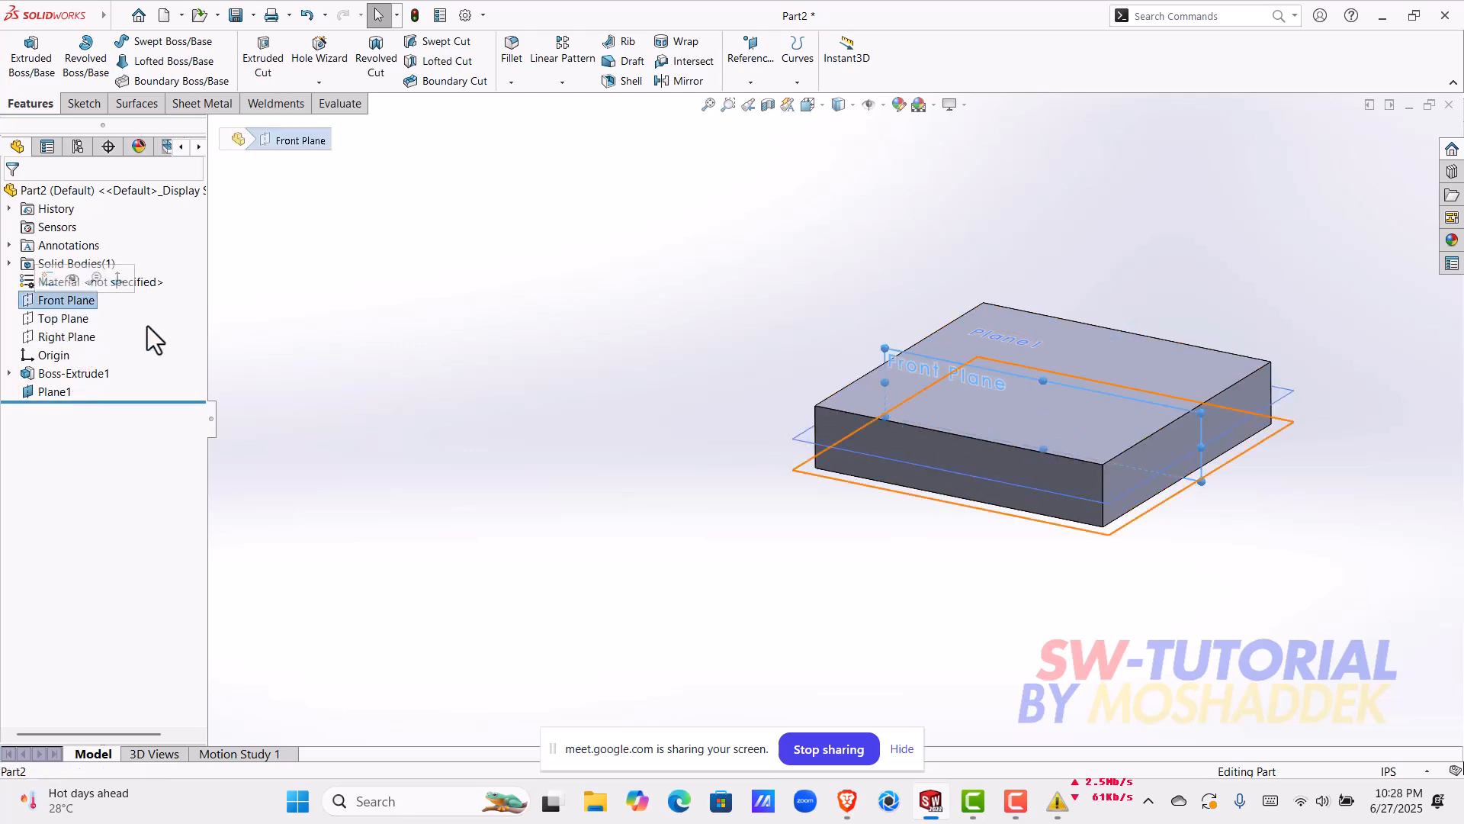
{"action": "left_click", "coordinate": [86, 340]}
{"action": "left_click", "coordinate": [59, 303]}
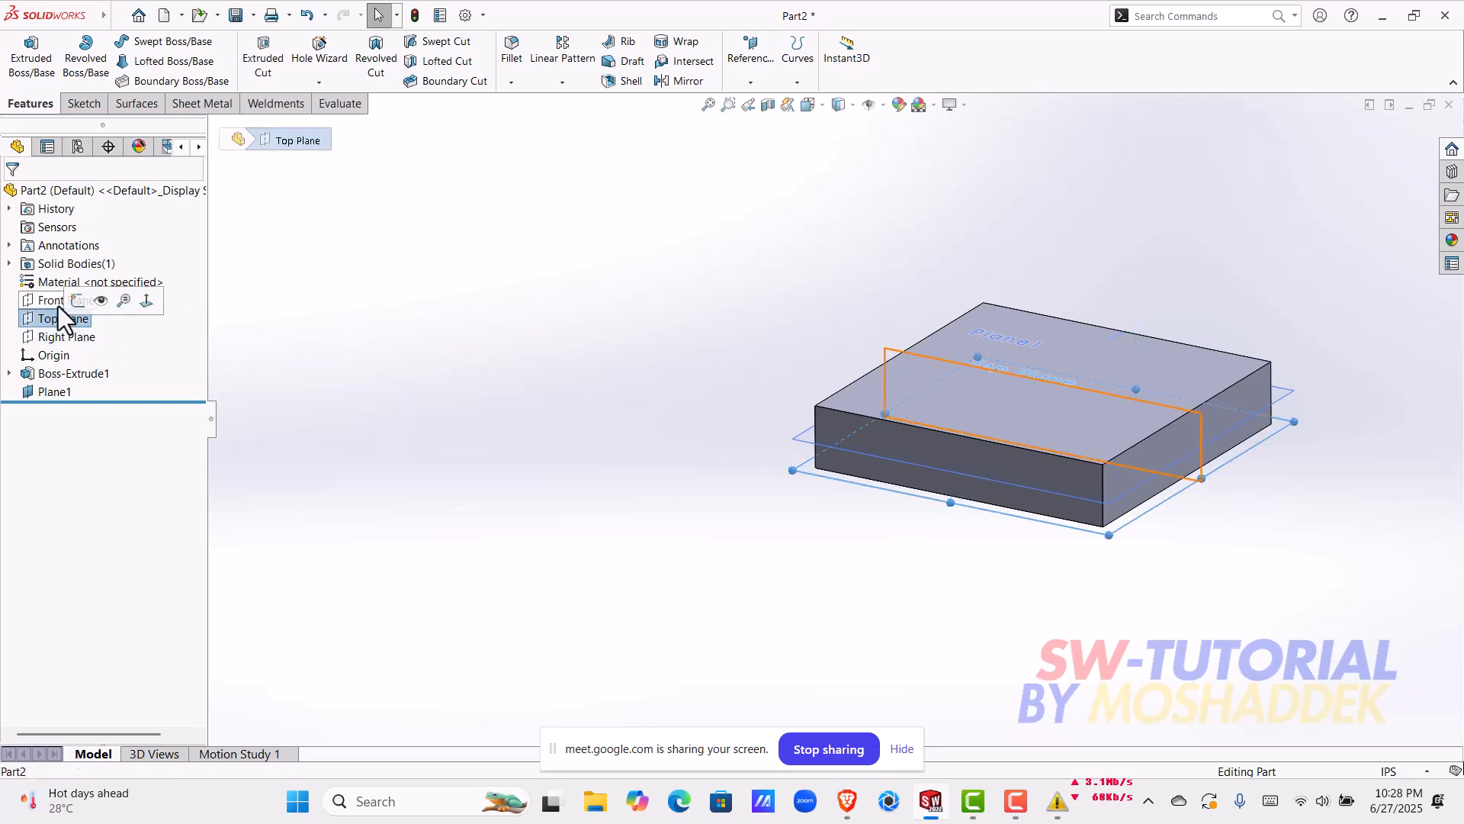
{"action": "left_click", "coordinate": [43, 409]}
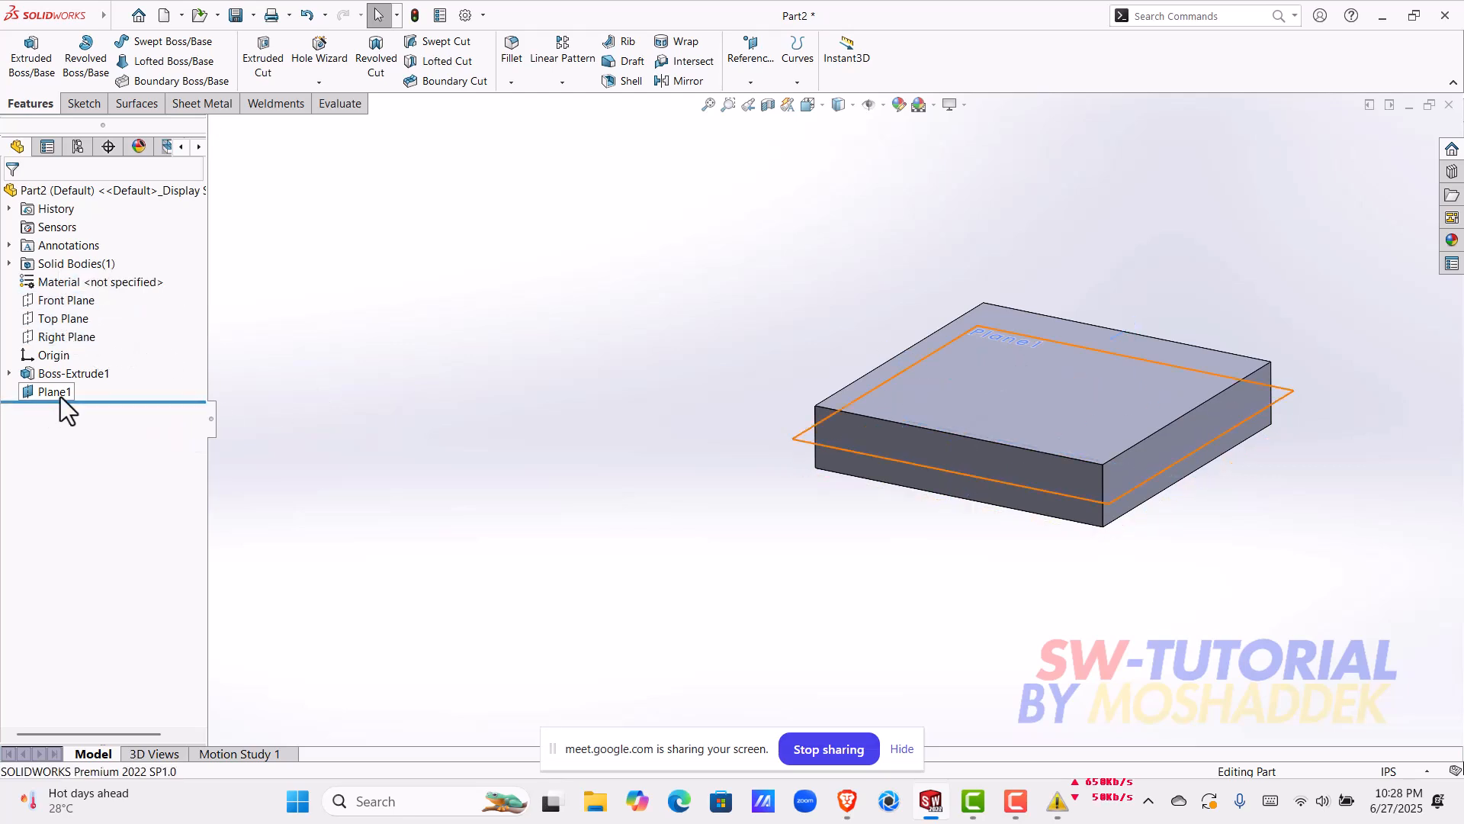
{"action": "left_click", "coordinate": [61, 397]}
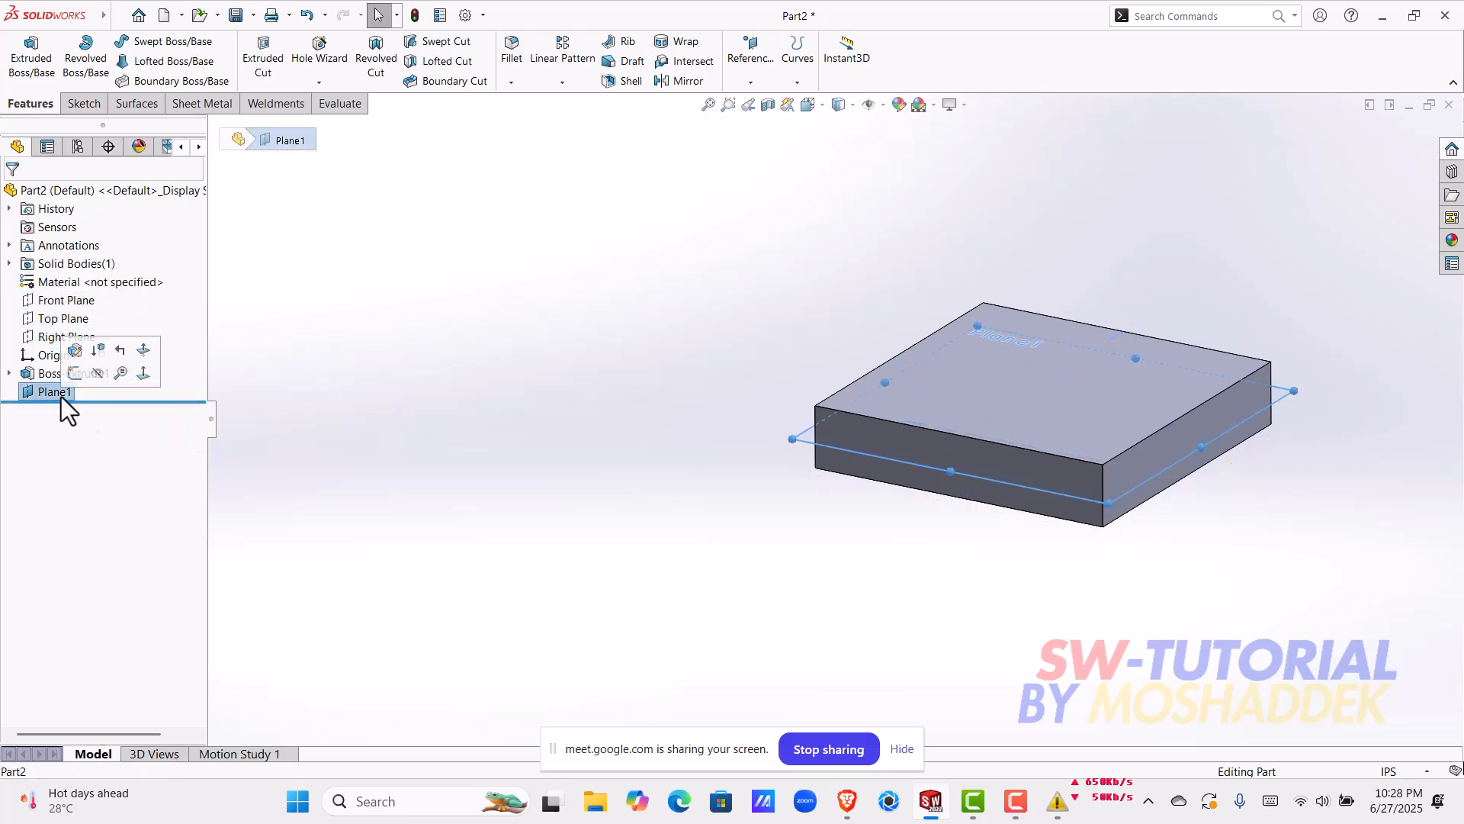
Step: Examine how the mid plane sits between the block's top and bottom faces, from several angles and up close
{"action": "left_click", "coordinate": [967, 388]}
{"action": "middle_click_drag", "start_coordinate": [941, 489], "coordinate": [954, 383]}
{"action": "left_click", "coordinate": [969, 449]}
{"action": "left_click", "coordinate": [749, 527]}
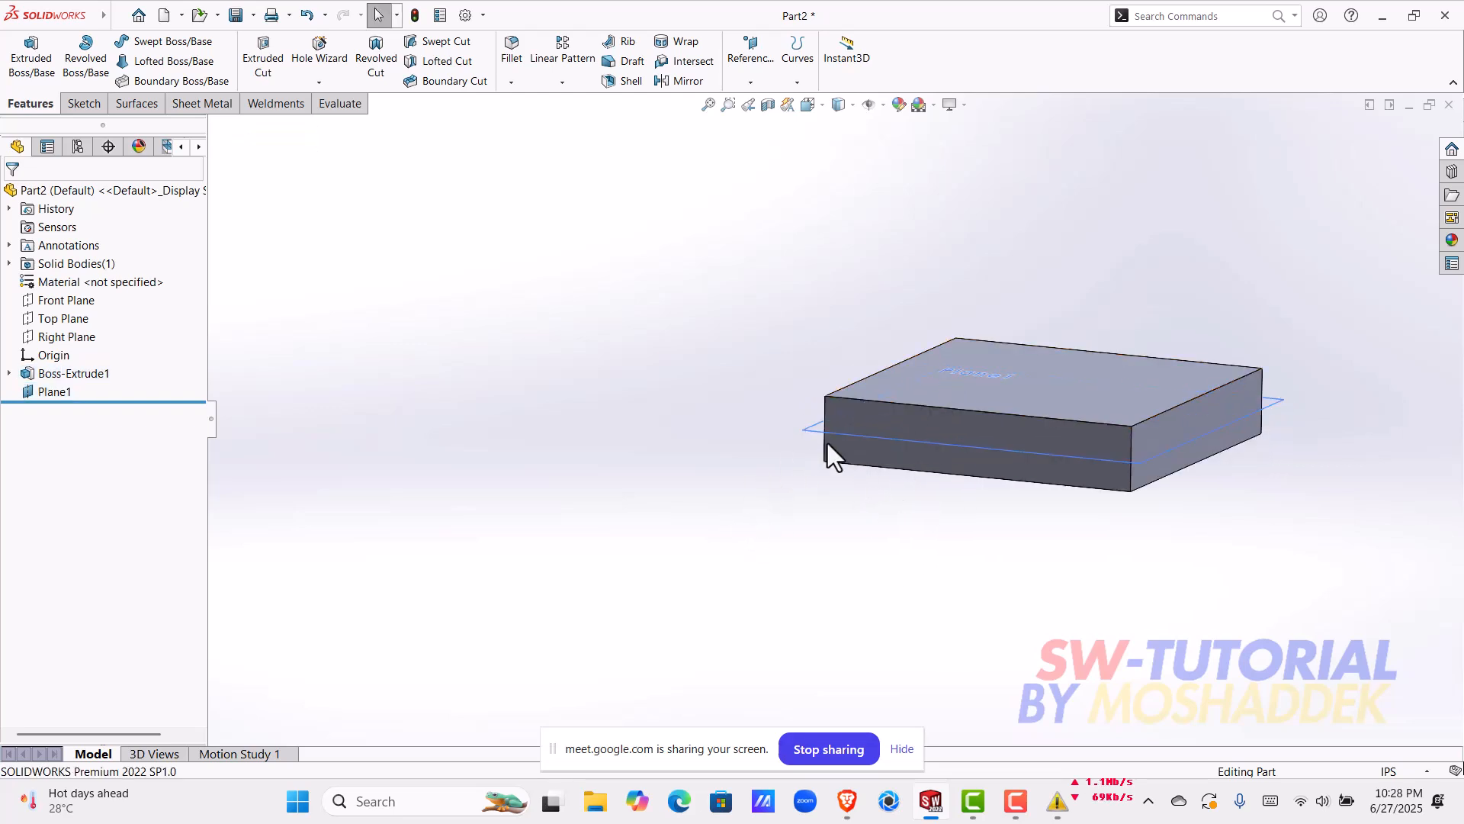
{"action": "scroll", "coordinate": [825, 442], "scroll_direction": "down", "scroll_amount": 2}
{"action": "middle_click_drag", "start_coordinate": [796, 466], "coordinate": [822, 450]}
{"action": "left_click", "coordinate": [822, 450]}
{"action": "scroll", "coordinate": [843, 421], "scroll_direction": "up", "scroll_amount": 2}
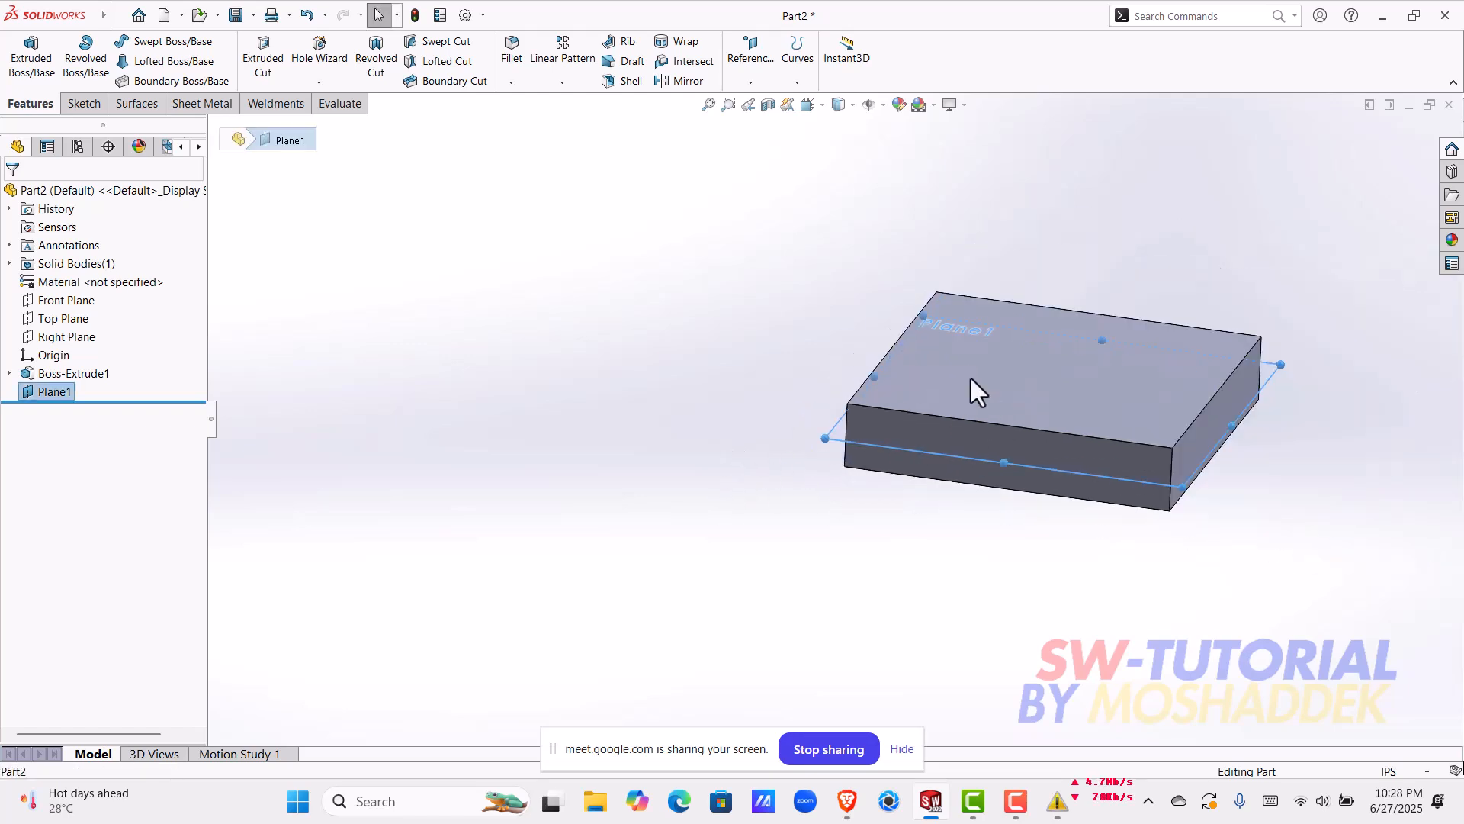
{"action": "left_click", "coordinate": [712, 547]}
{"action": "middle_click_drag", "start_coordinate": [996, 550], "coordinate": [992, 496]}
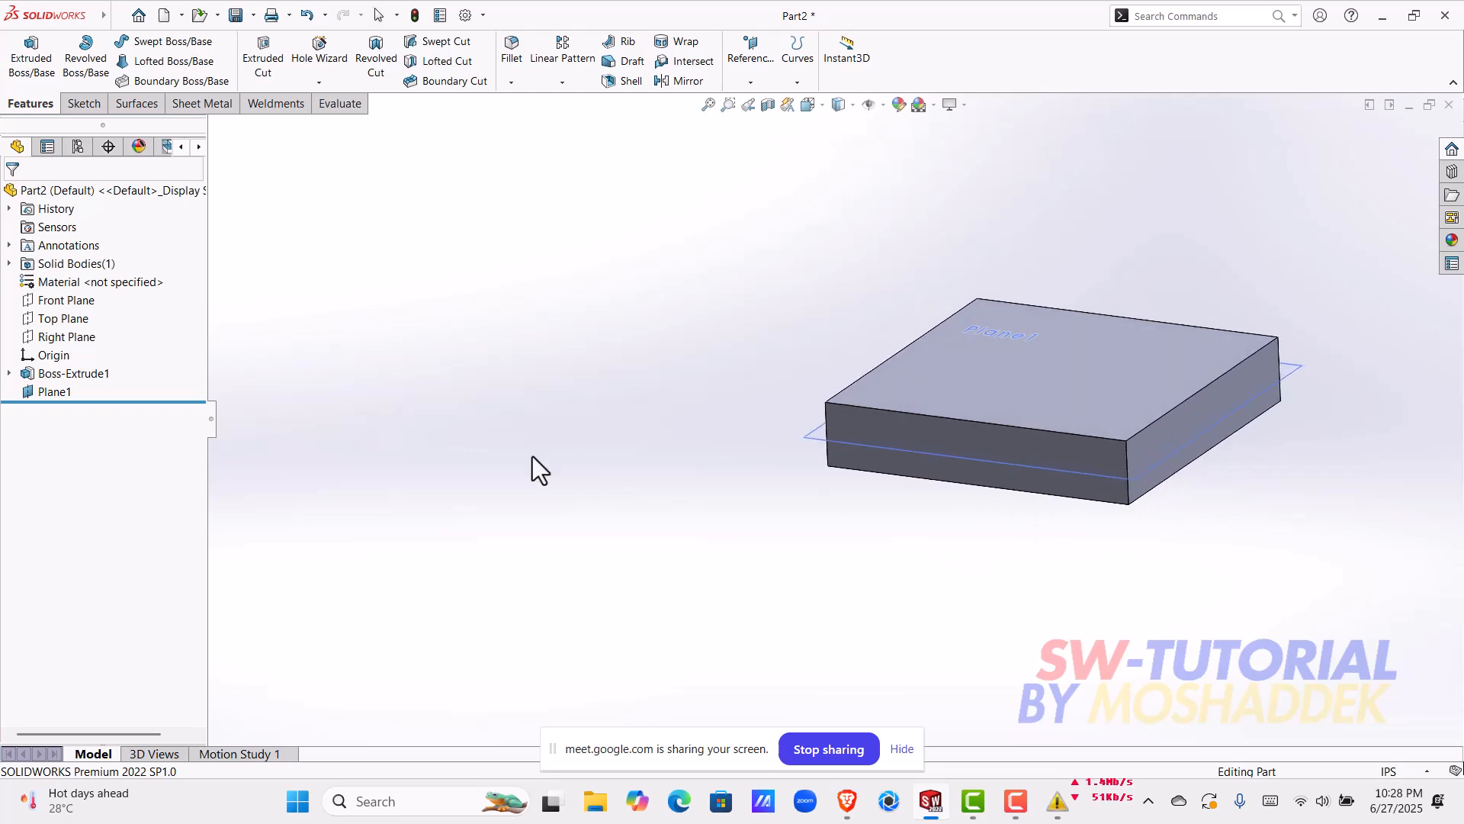
Step: Start a sketch on the block's side face parallel to the Right Plane and draw a vertical centerline from the origin to the upper edge
{"action": "left_click", "coordinate": [83, 338]}
{"action": "scroll", "coordinate": [1161, 434], "scroll_direction": "down", "scroll_amount": 2}
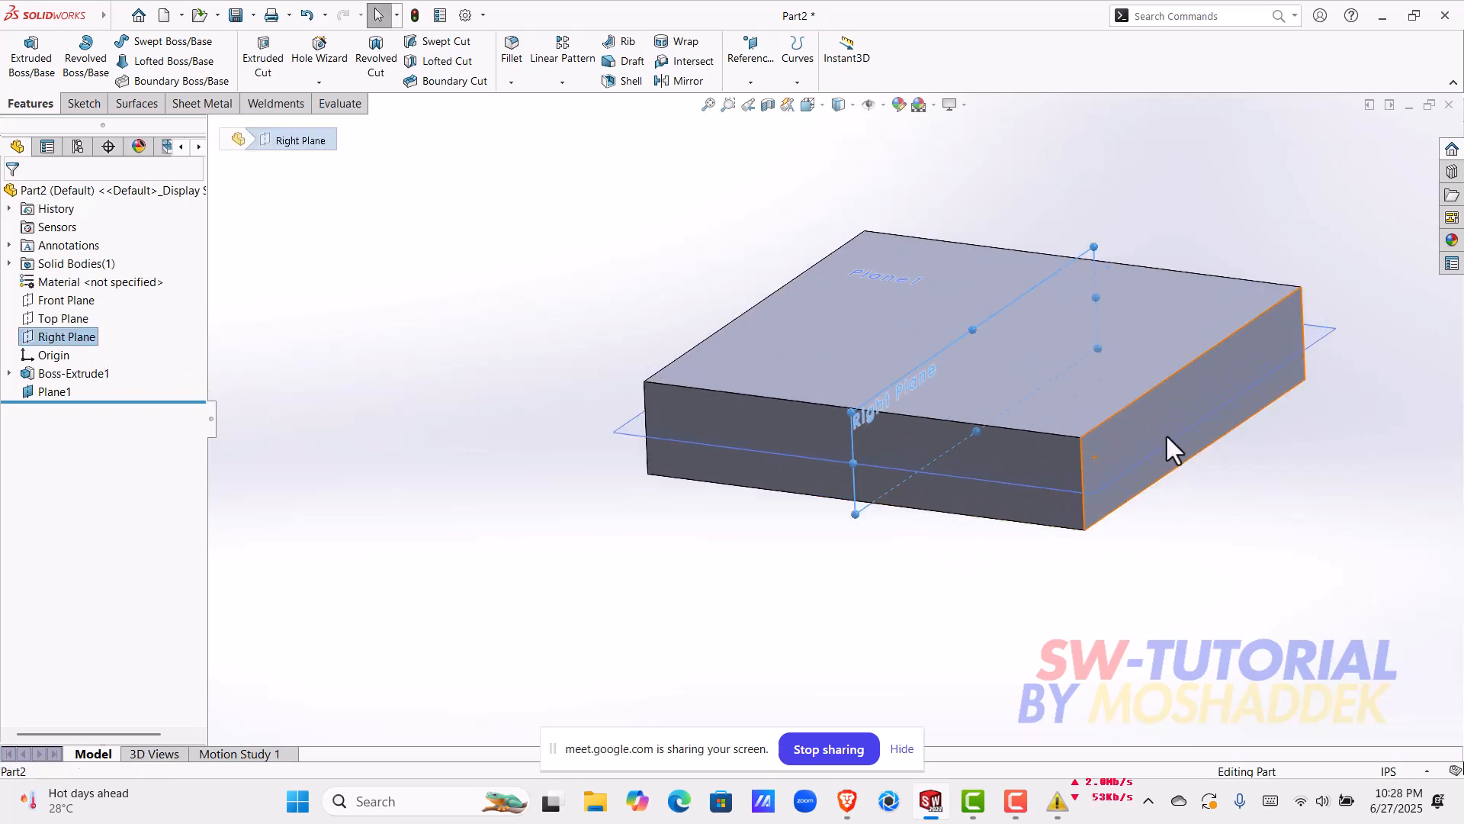
{"action": "left_click", "coordinate": [1112, 435]}
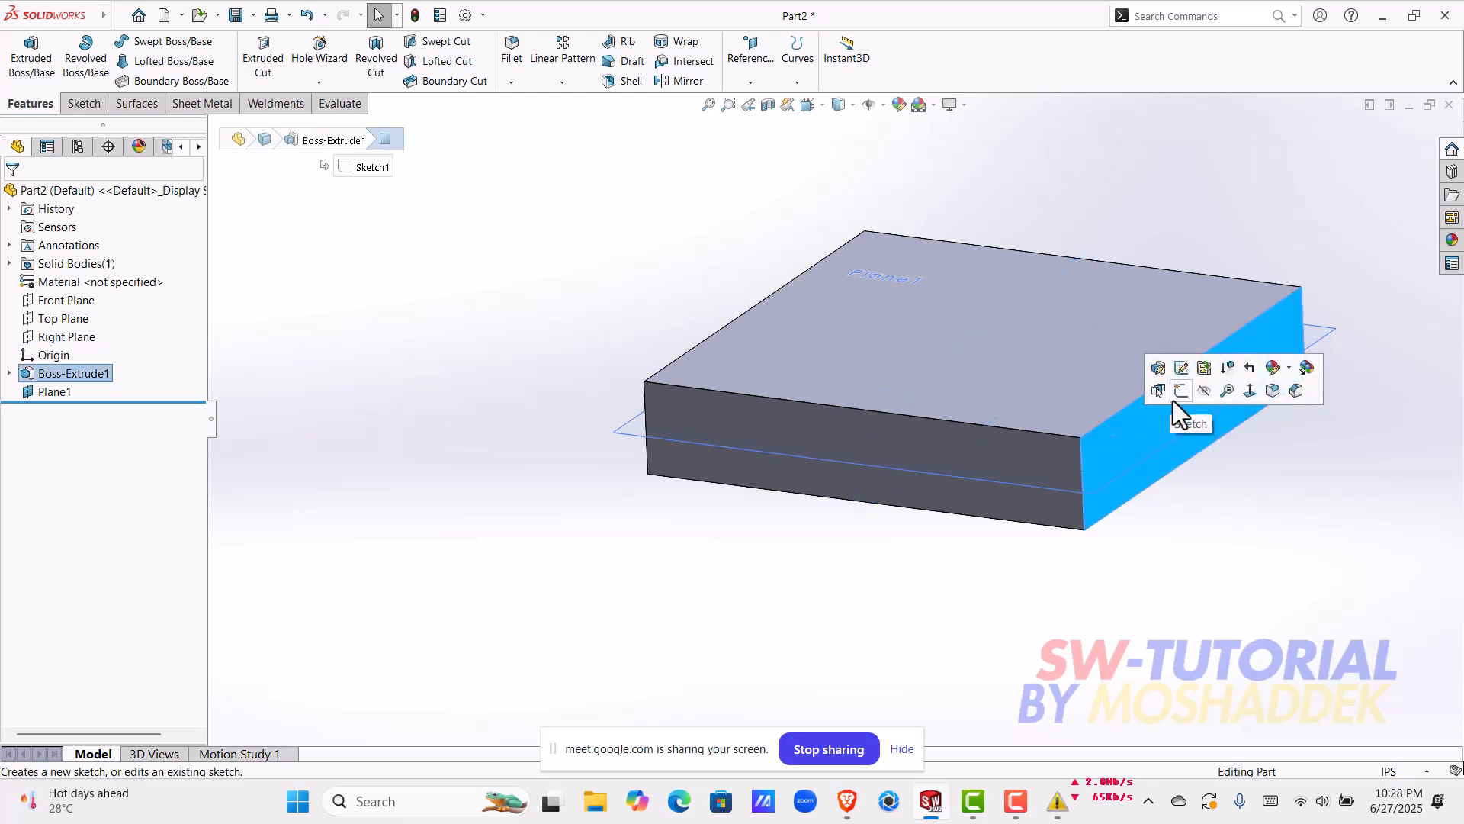
{"action": "left_click", "coordinate": [1175, 399]}
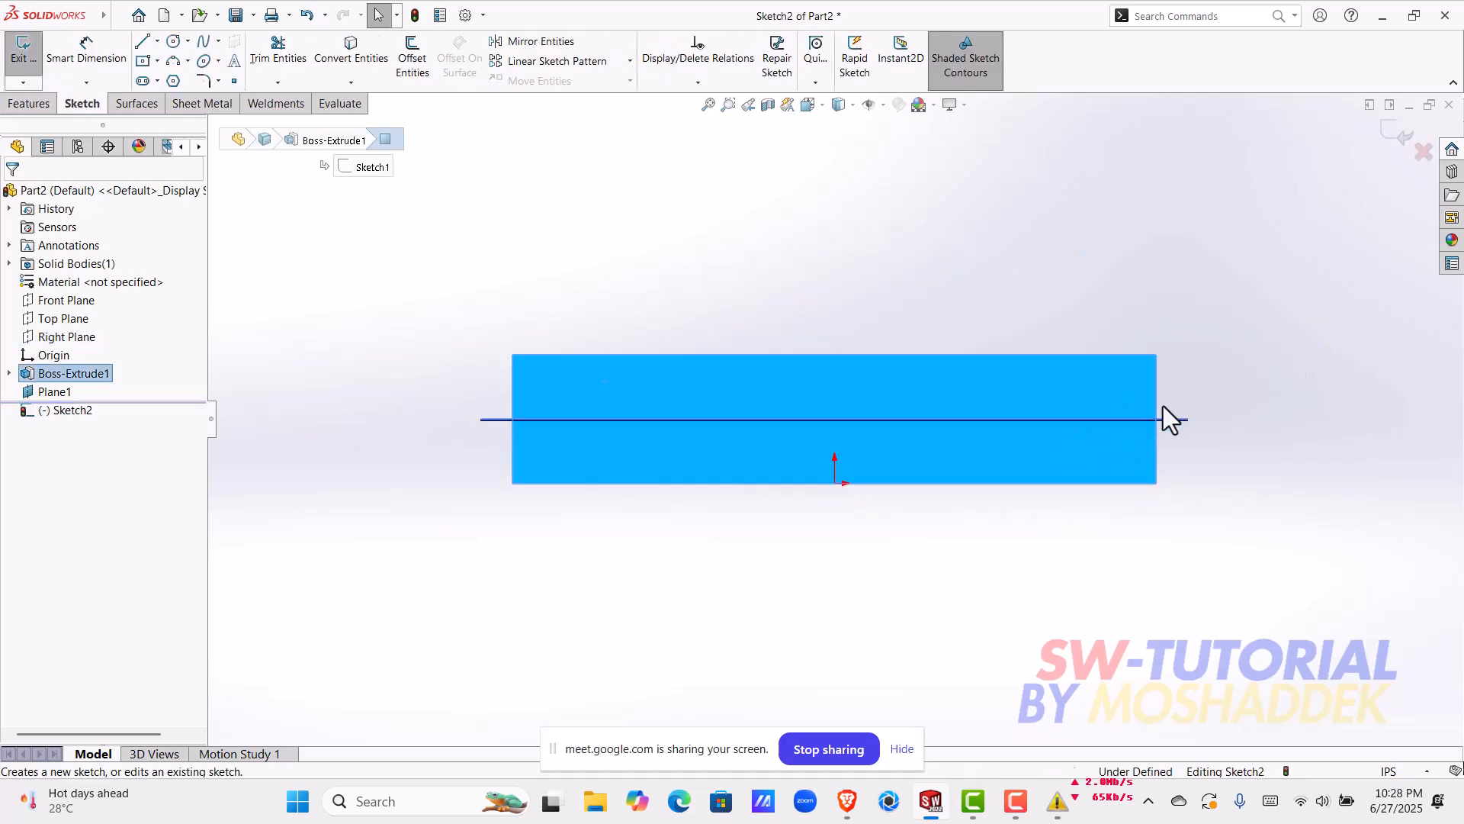
{"action": "left_click", "coordinate": [158, 47]}
{"action": "left_click", "coordinate": [172, 76]}
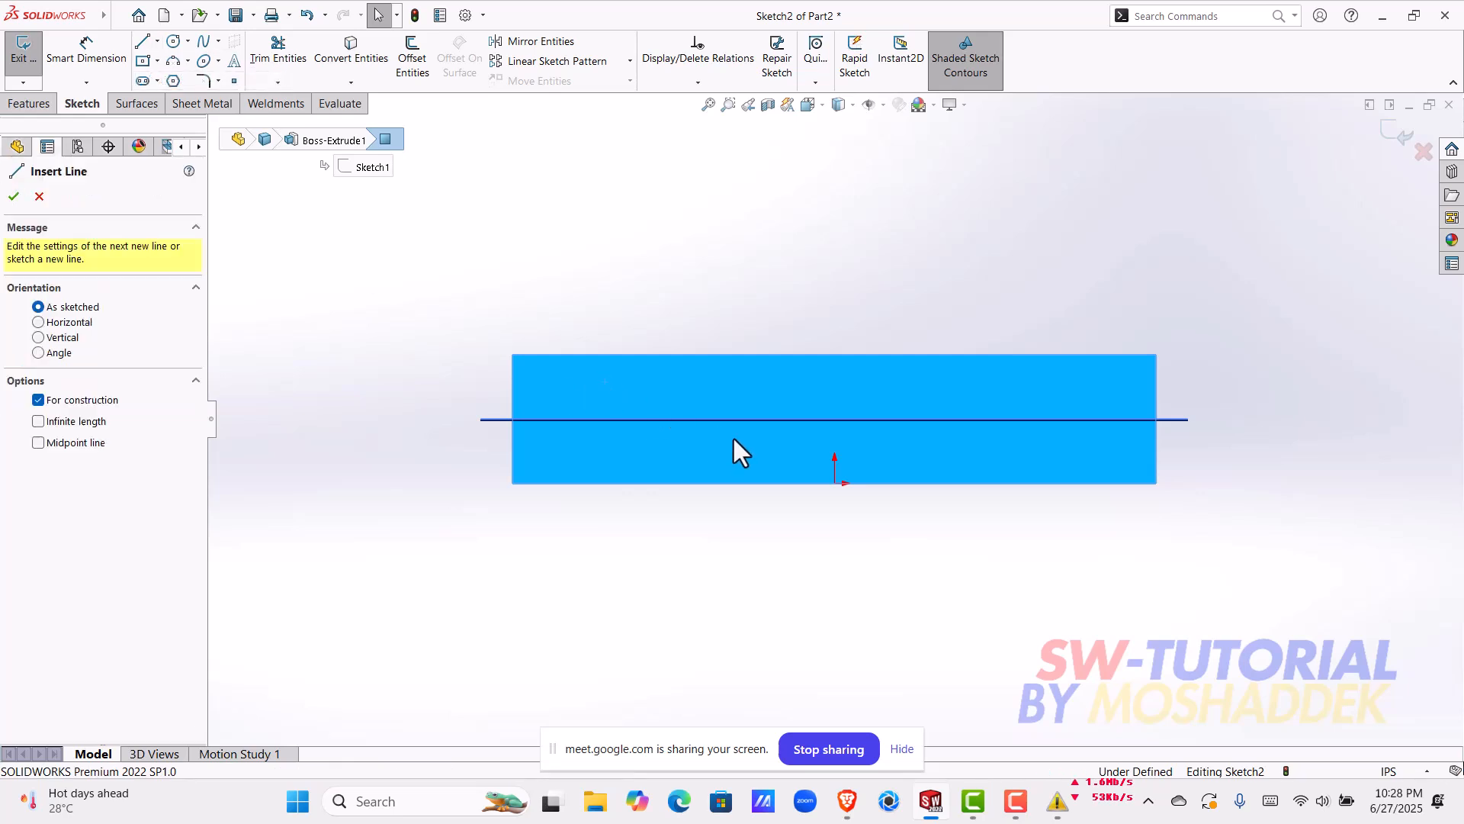
{"action": "left_click", "coordinate": [835, 483]}
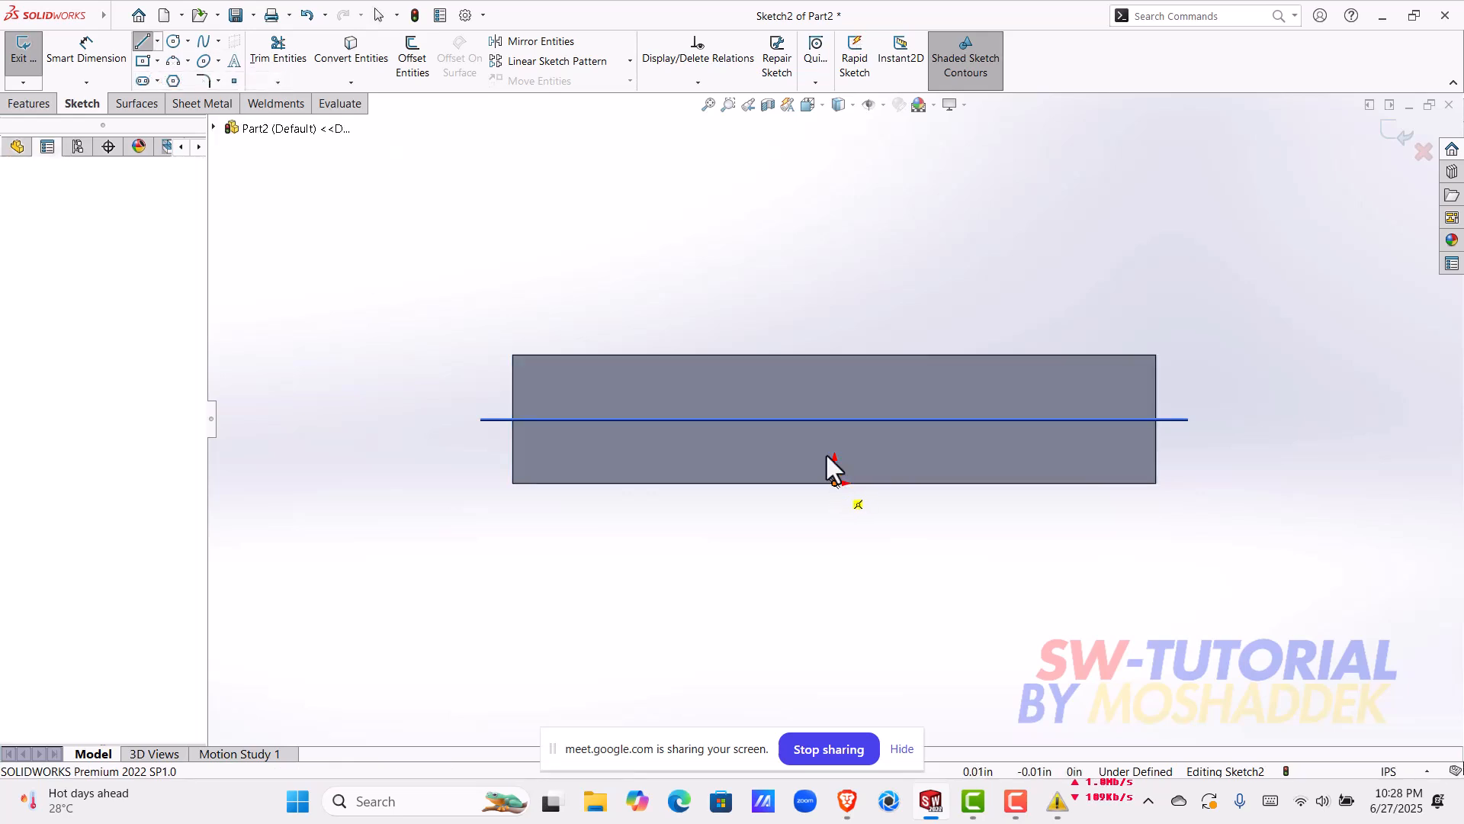
{"action": "left_click", "coordinate": [834, 354]}
{"action": "key", "text": "Escape"}
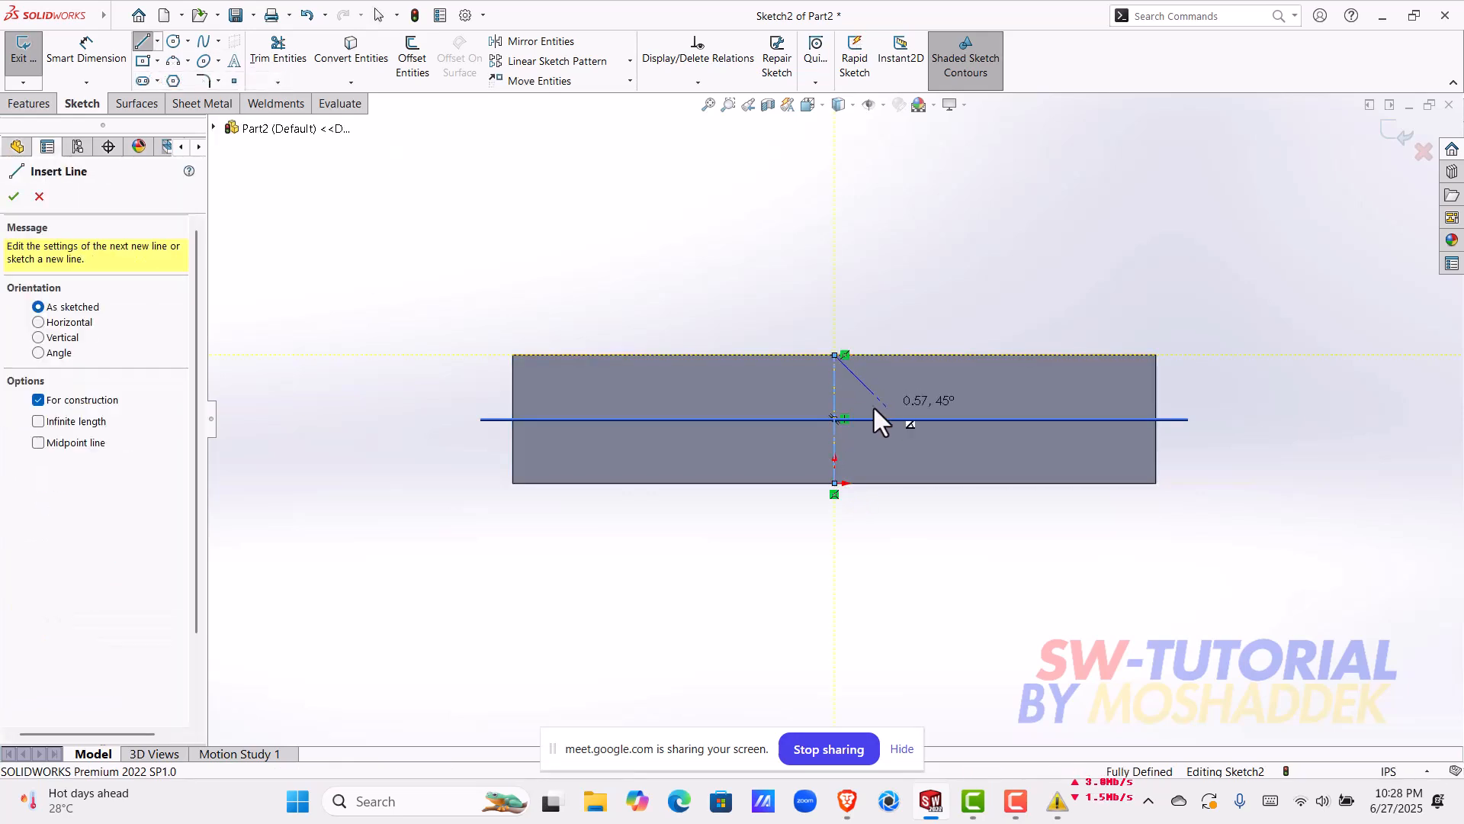
Step: Review the side-face centerline against the block and mid plane from several angles, and exit the sketch
{"action": "mouse_move", "coordinate": [889, 548]}
{"action": "middle_mouse_down"}
{"action": "mouse_move", "coordinate": [882, 514]}
{"action": "mouse_move", "coordinate": [927, 565]}
{"action": "mouse_move", "coordinate": [788, 572]}
{"action": "middle_mouse_up"}
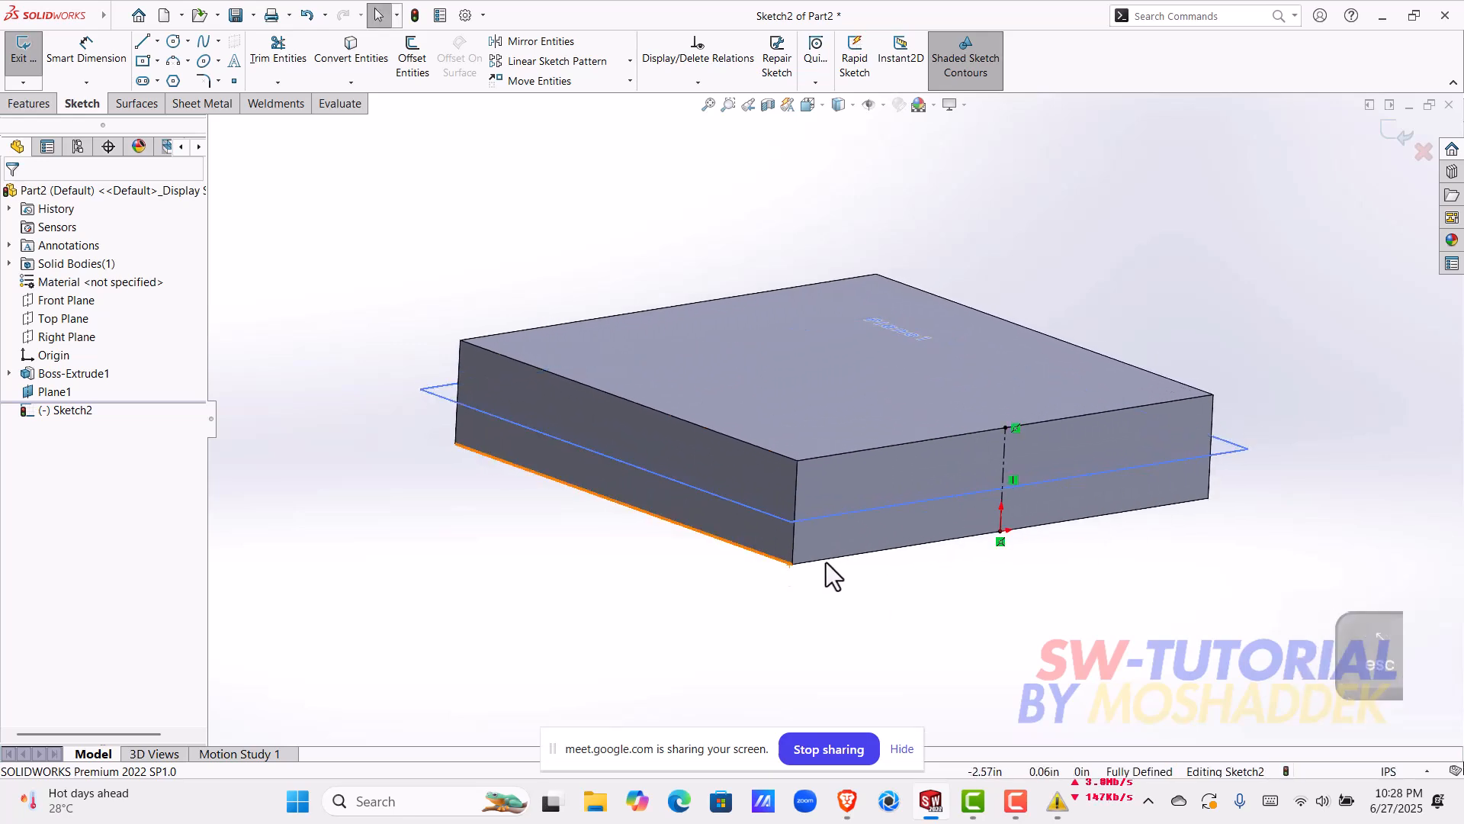
{"action": "middle_click_drag", "start_coordinate": [955, 580], "coordinate": [844, 563]}
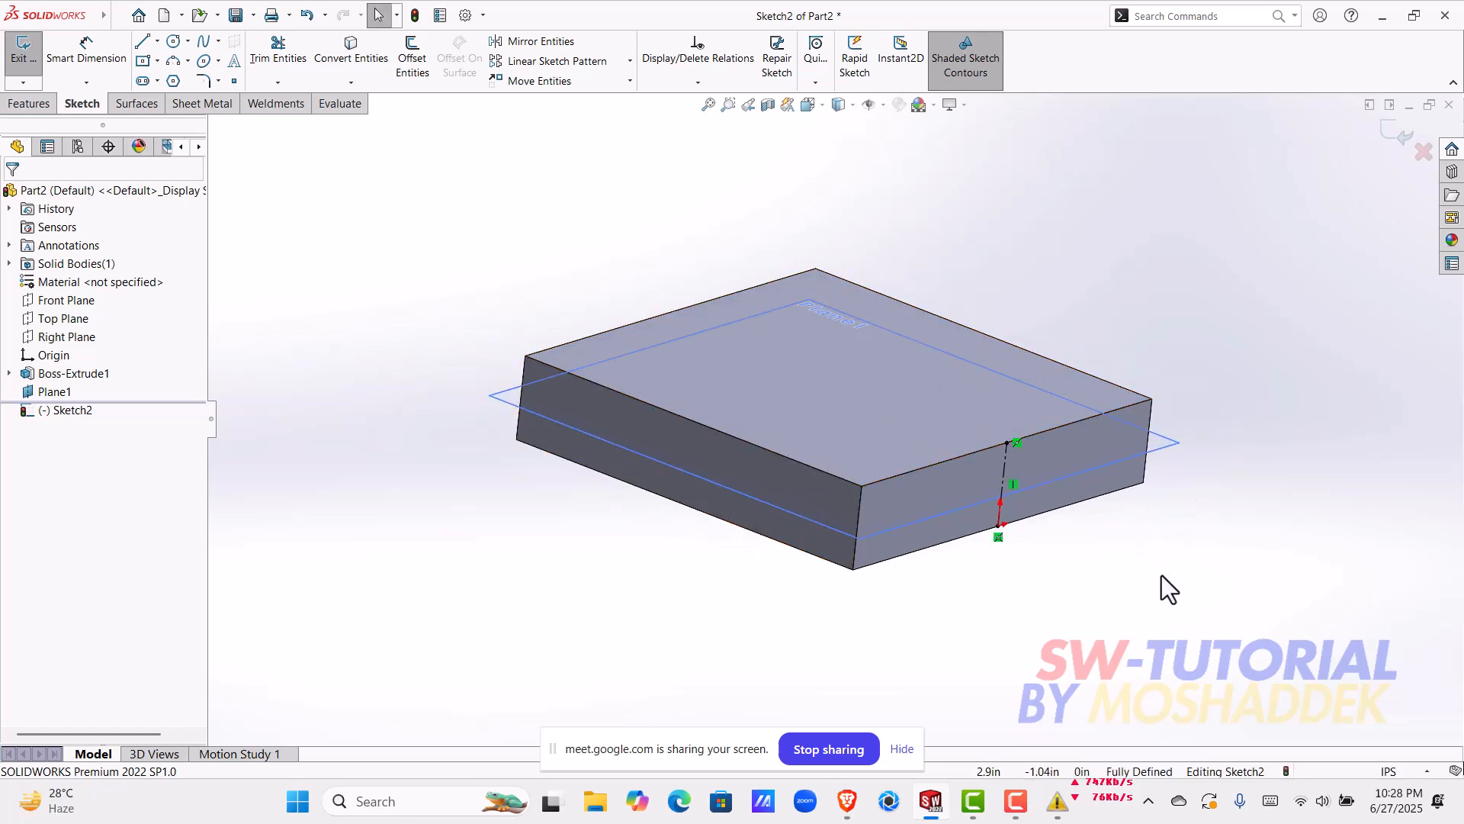
{"action": "mouse_move", "coordinate": [1022, 620]}
{"action": "middle_mouse_down"}
{"action": "mouse_move", "coordinate": [1088, 620]}
{"action": "mouse_move", "coordinate": [852, 481]}
{"action": "mouse_move", "coordinate": [970, 523]}
{"action": "mouse_move", "coordinate": [810, 451]}
{"action": "mouse_move", "coordinate": [980, 549]}
{"action": "mouse_move", "coordinate": [798, 418]}
{"action": "mouse_move", "coordinate": [924, 484]}
{"action": "mouse_move", "coordinate": [977, 597]}
{"action": "mouse_move", "coordinate": [964, 601]}
{"action": "middle_mouse_up"}
{"action": "scroll", "coordinate": [877, 488], "scroll_direction": "down", "scroll_amount": 3}
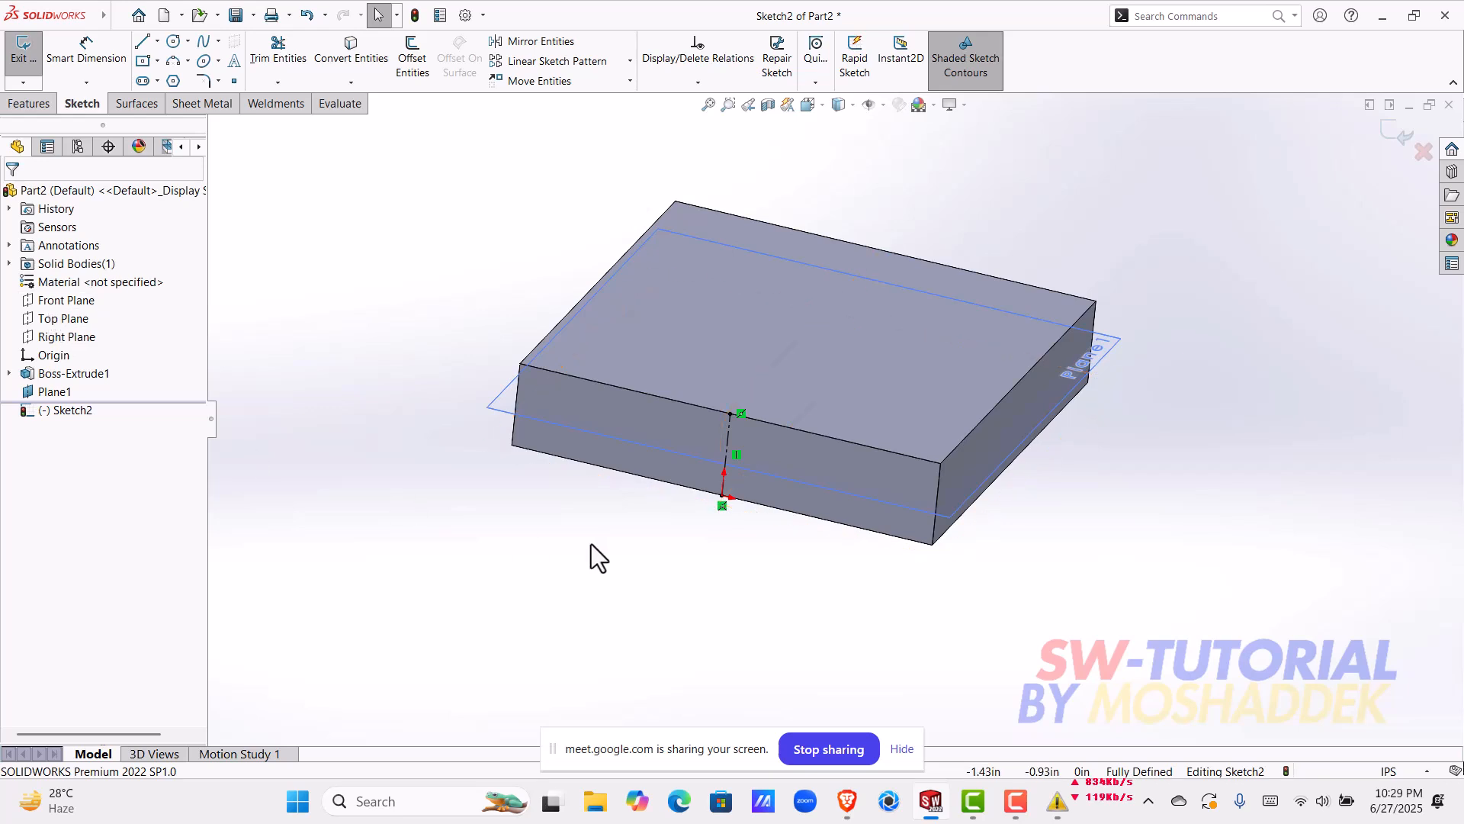
{"action": "mouse_move", "coordinate": [967, 513]}
{"action": "middle_mouse_down"}
{"action": "mouse_move", "coordinate": [900, 483]}
{"action": "mouse_move", "coordinate": [891, 497]}
{"action": "mouse_move", "coordinate": [918, 499]}
{"action": "middle_mouse_up"}
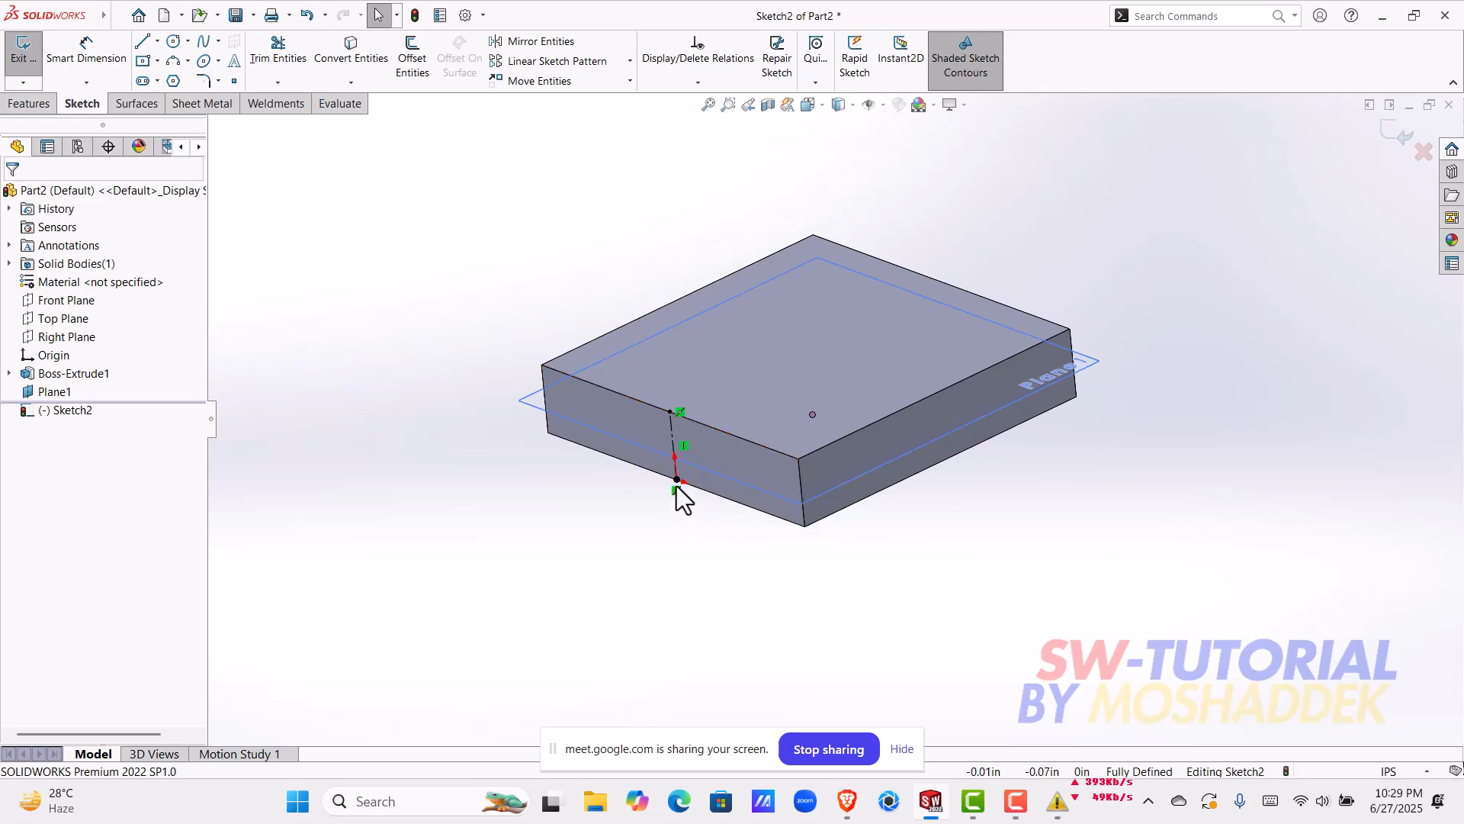
{"action": "middle_click_drag", "start_coordinate": [900, 425], "coordinate": [376, 449]}
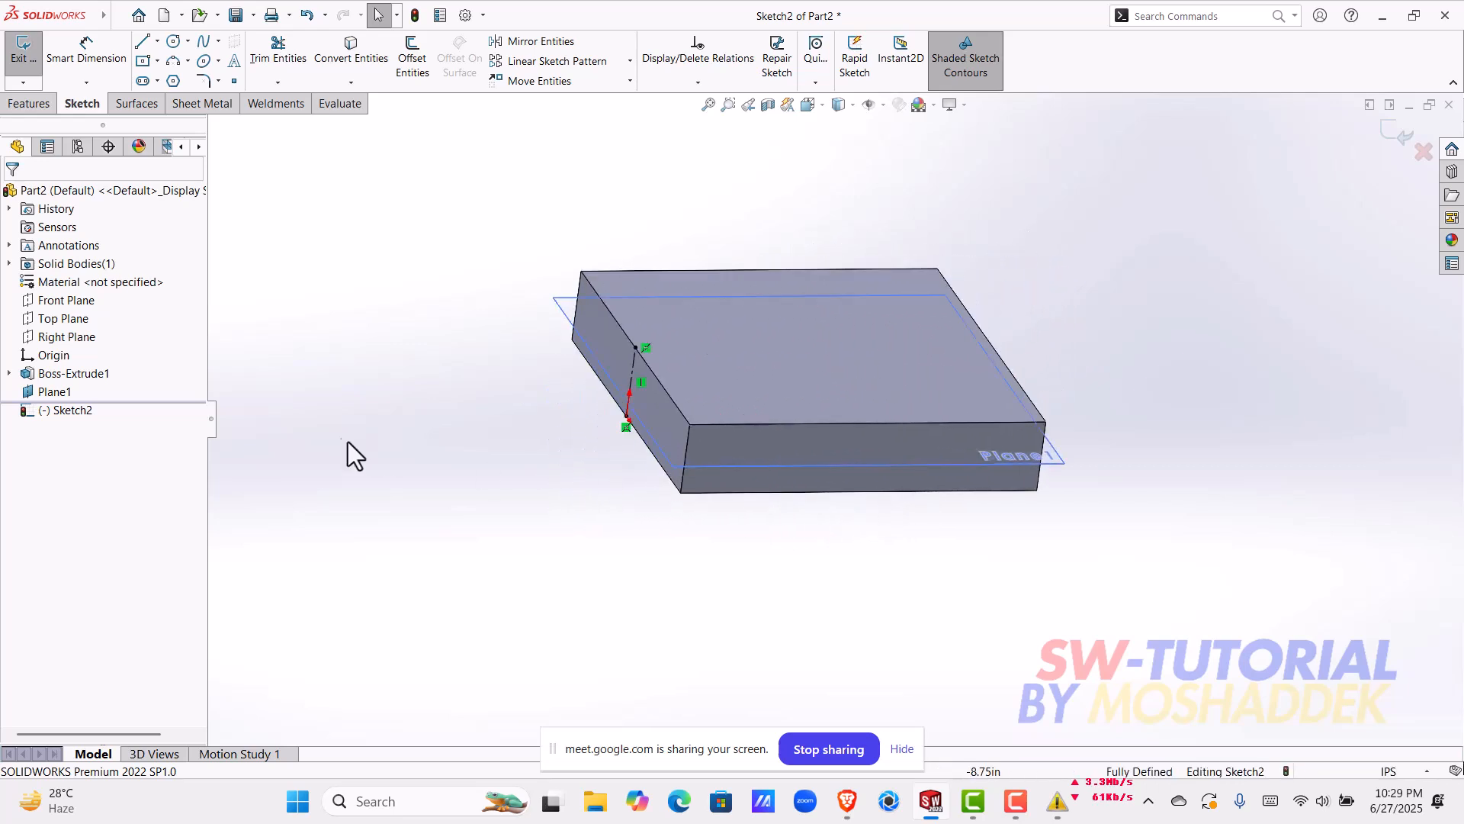
{"action": "left_click", "coordinate": [18, 70]}
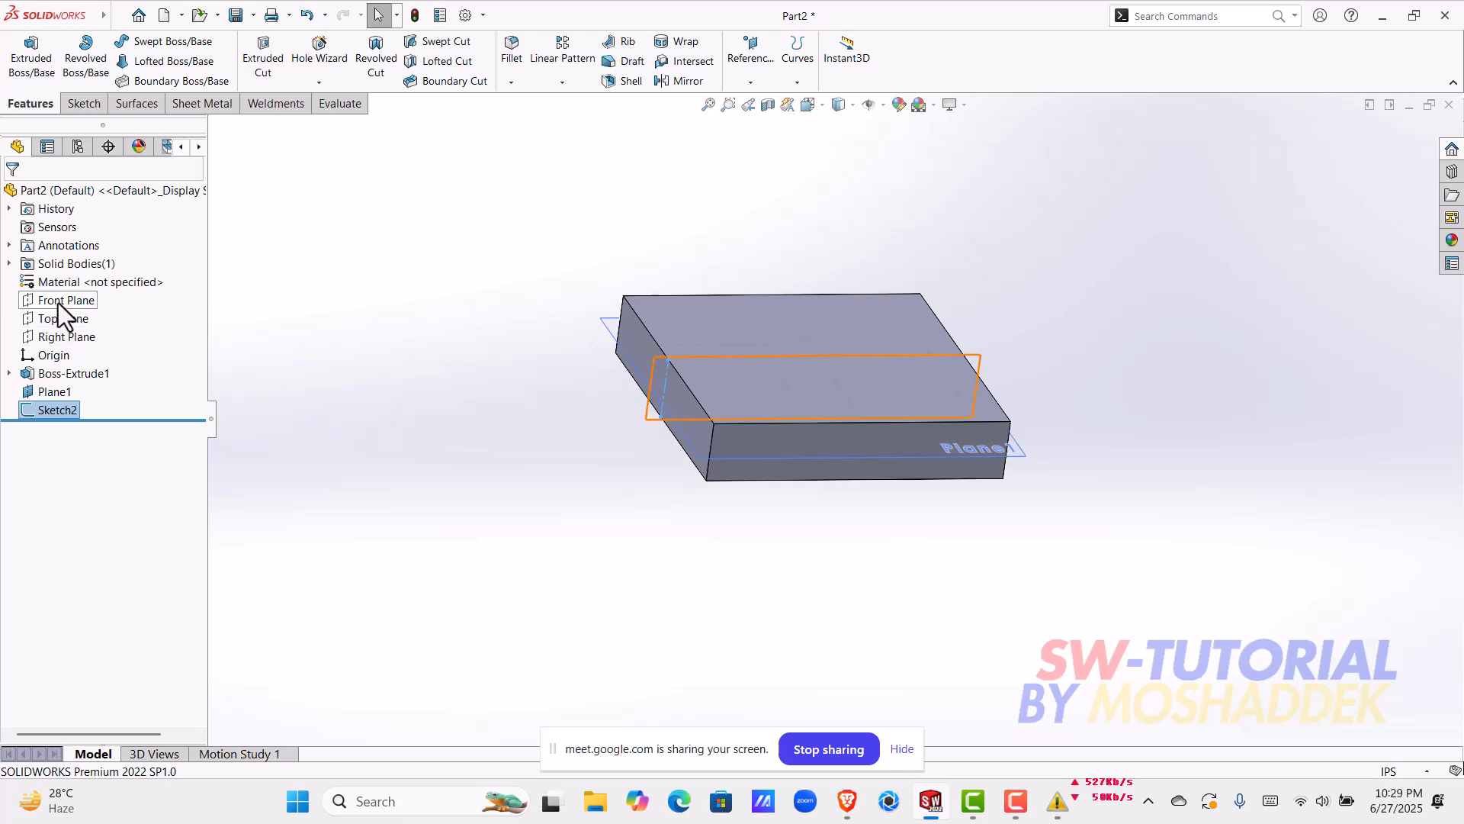
Step: Start a sketch on the adjacent side face of the block and draw a vertical centerline from the origin to the upper edge
{"action": "left_click", "coordinate": [825, 454]}
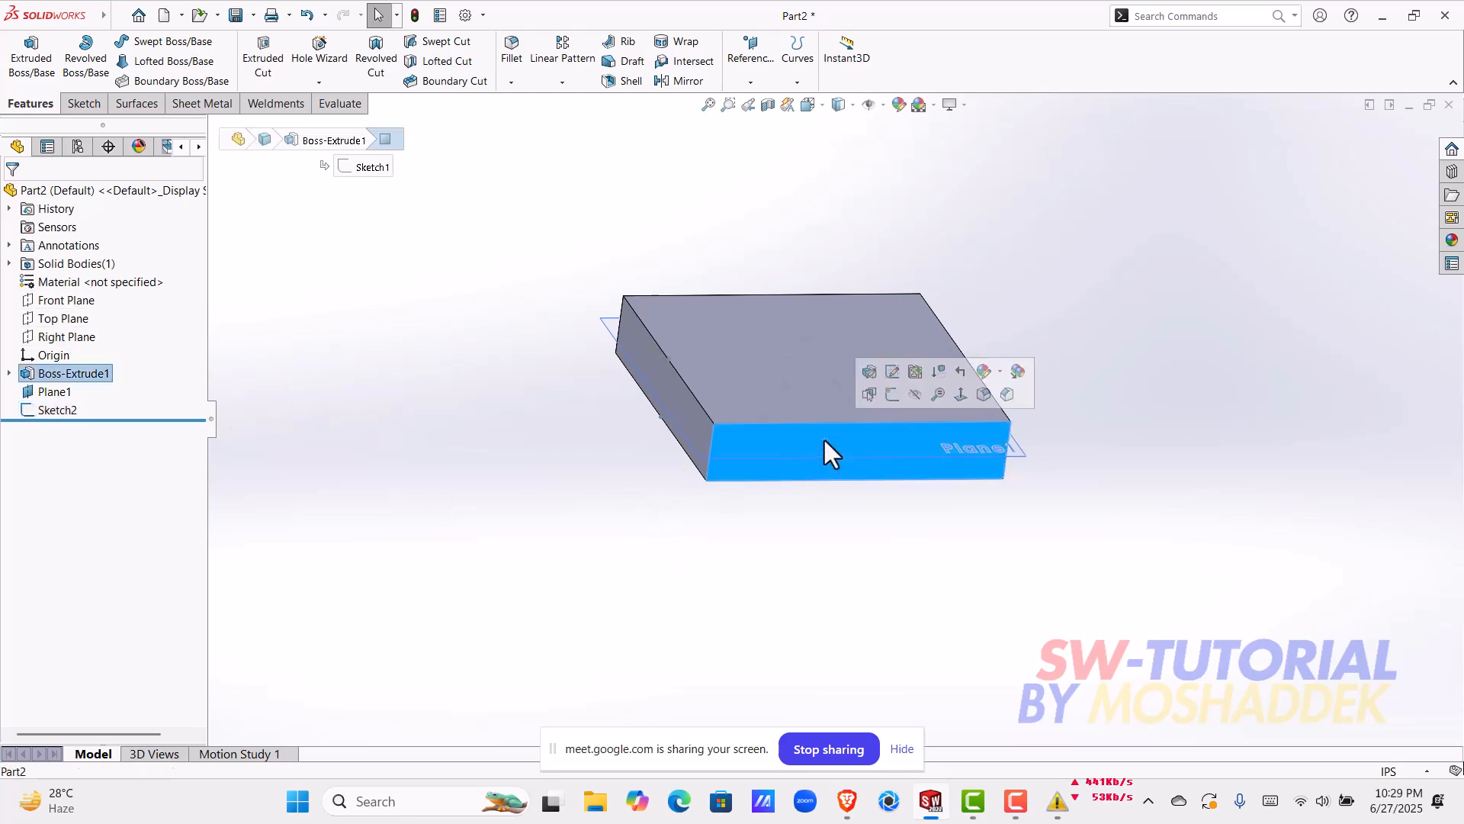
{"action": "left_click", "coordinate": [897, 398]}
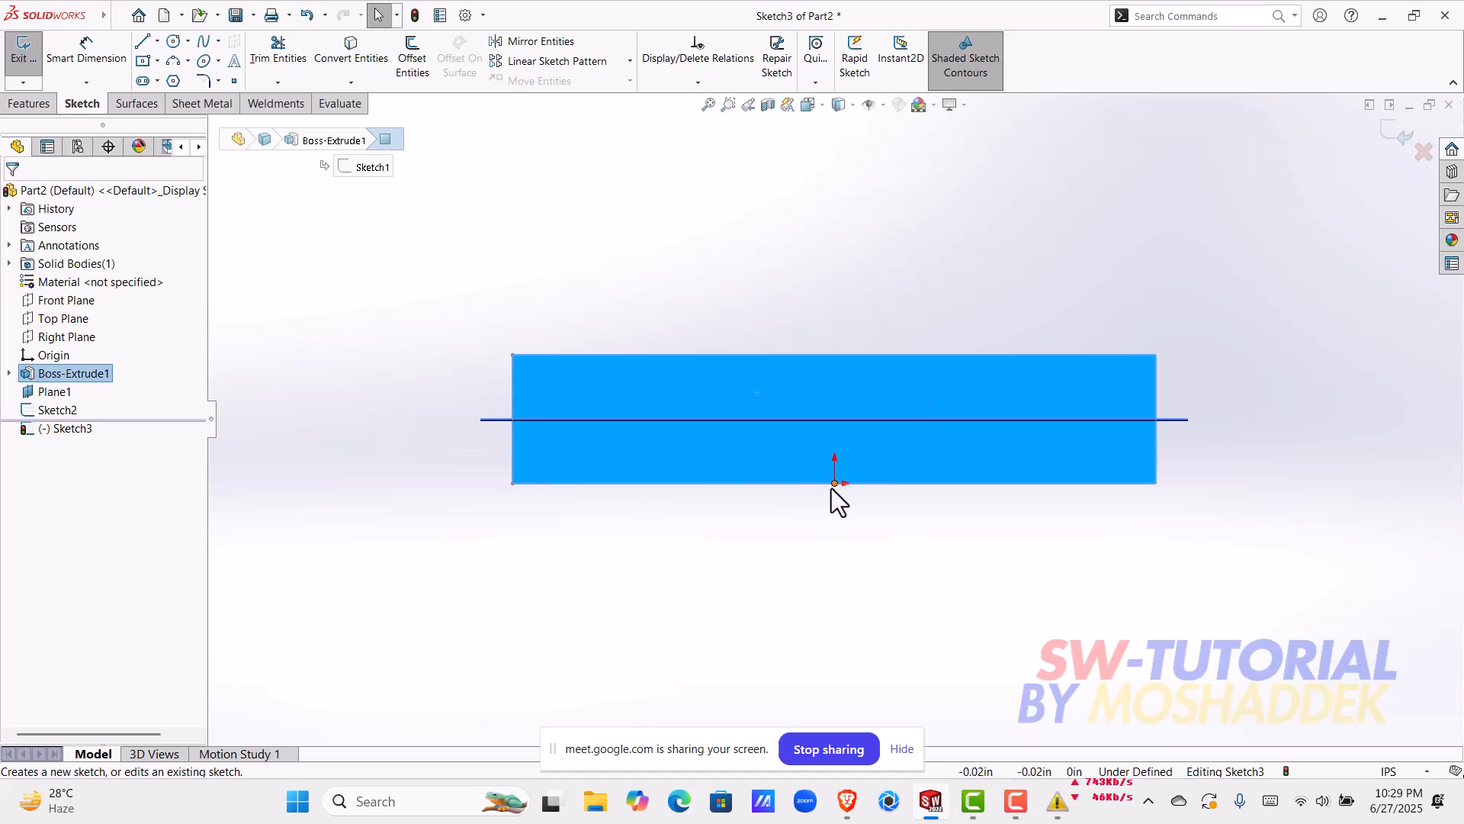
{"action": "scroll", "coordinate": [741, 442], "scroll_direction": "up", "scroll_amount": 1}
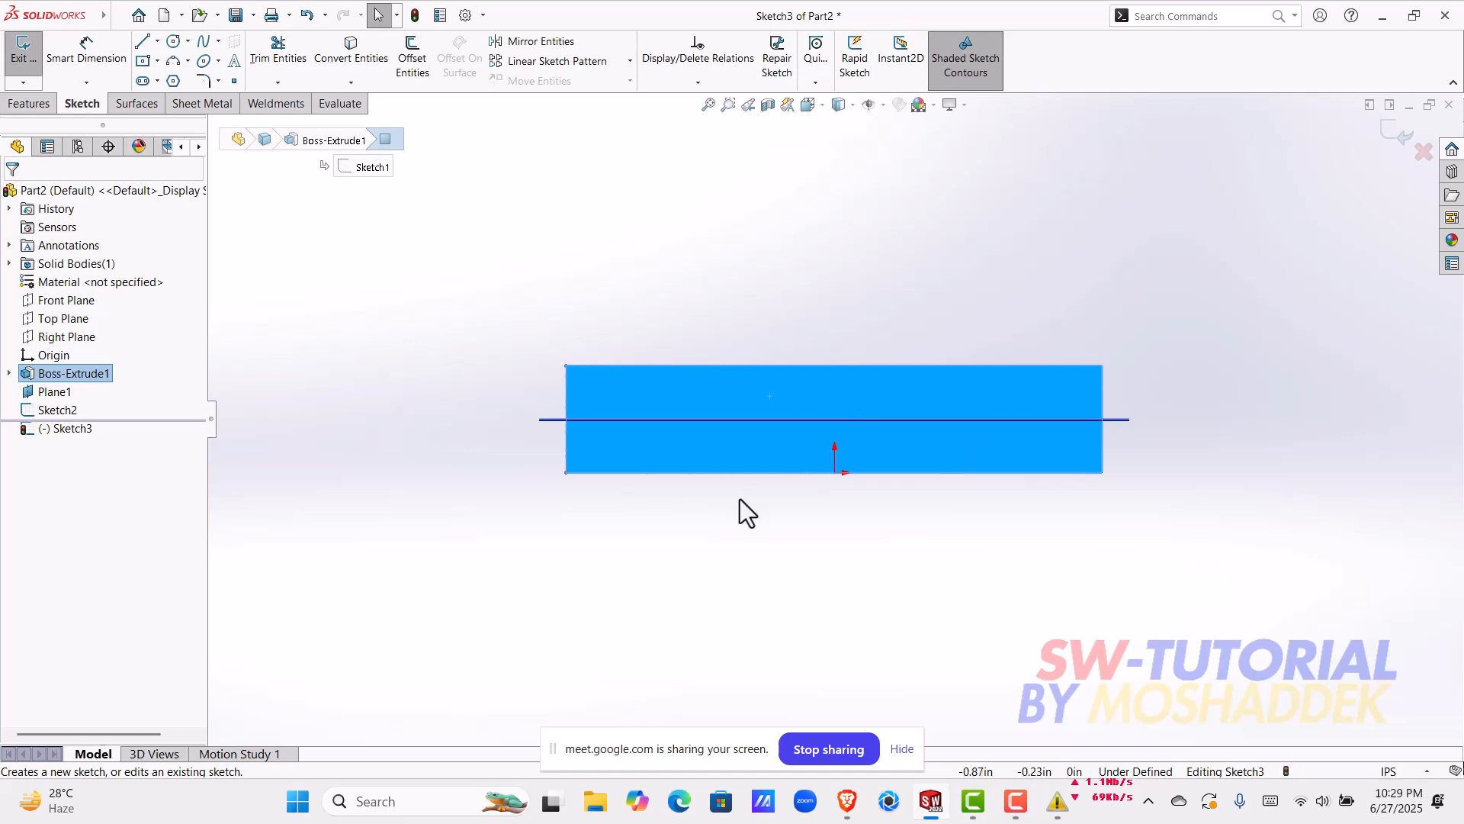
{"action": "left_click", "coordinate": [158, 41]}
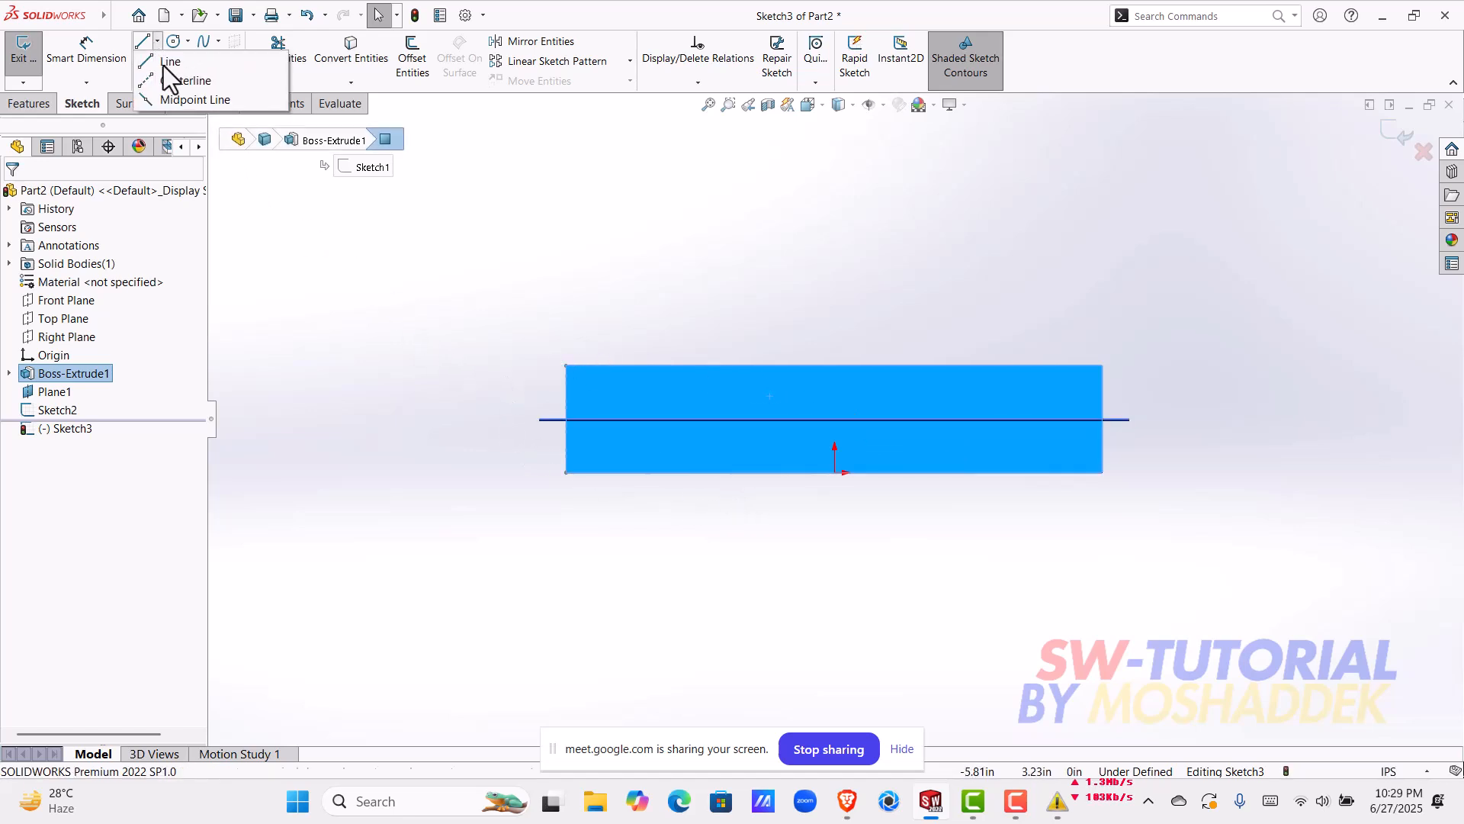
{"action": "left_click", "coordinate": [163, 81]}
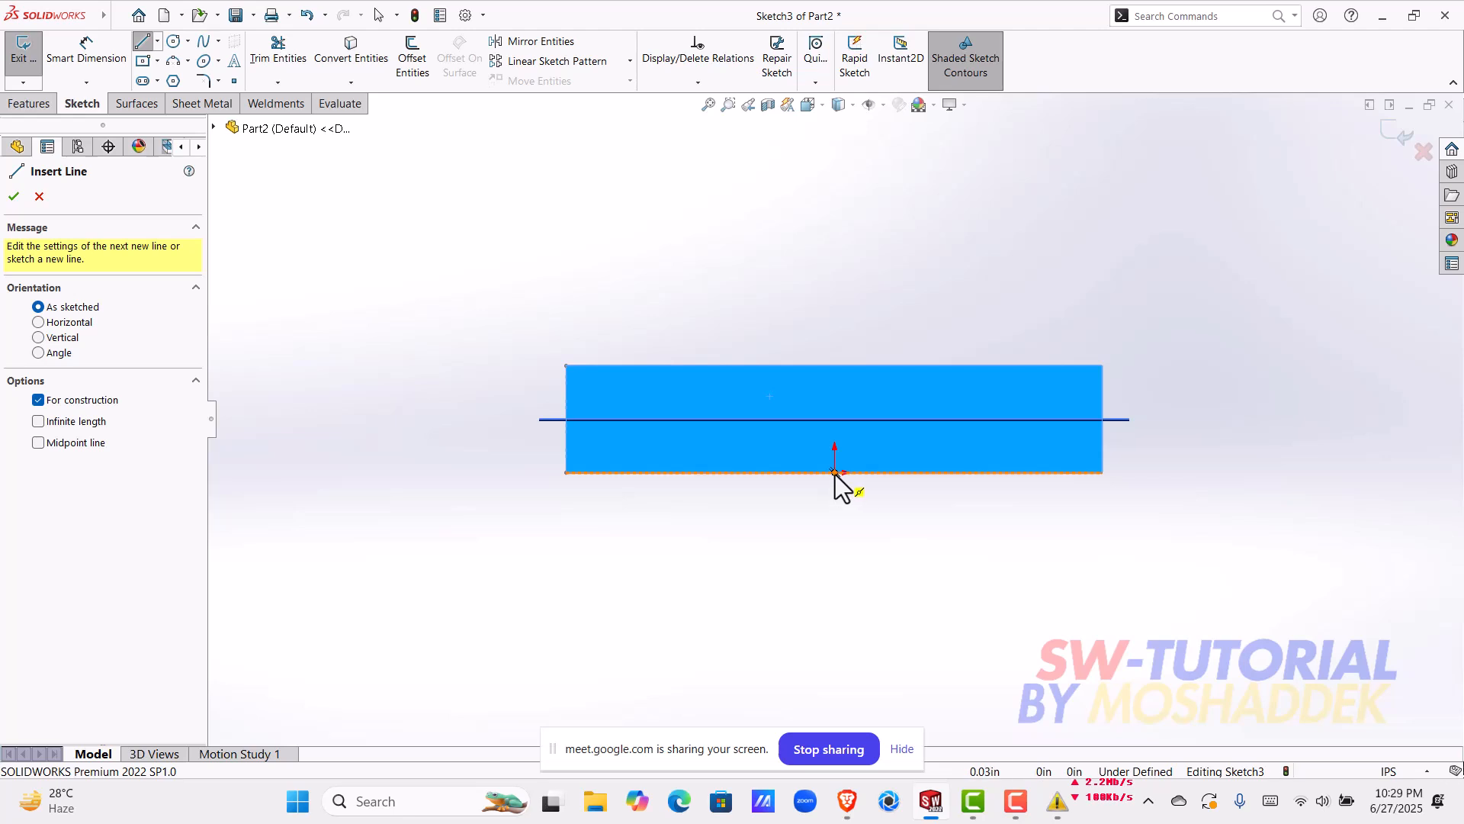
{"action": "left_click", "coordinate": [834, 473]}
{"action": "left_click", "coordinate": [834, 365]}
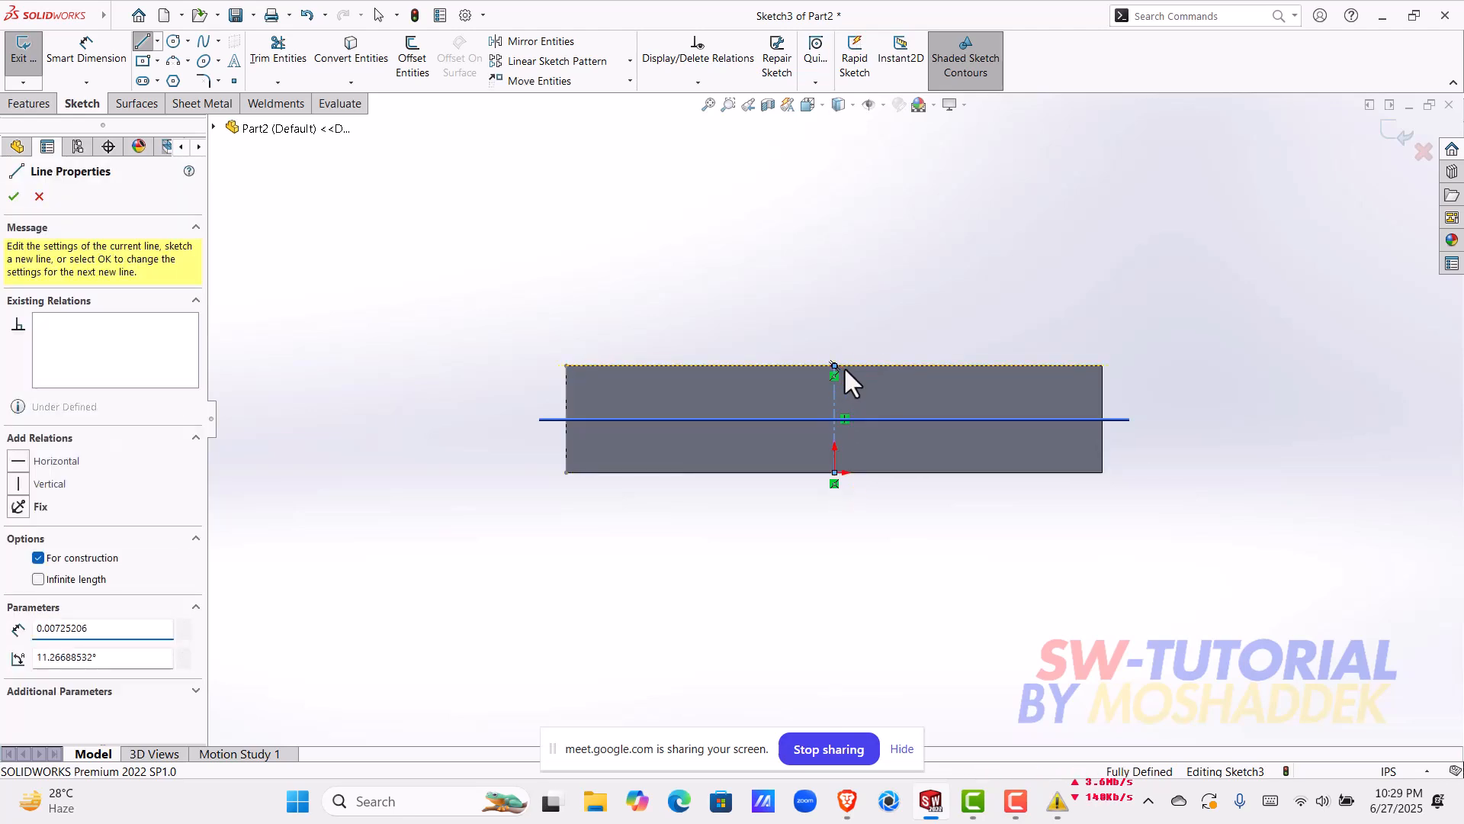
{"action": "key", "text": "Escape"}
{"action": "key", "text": "Escape"}
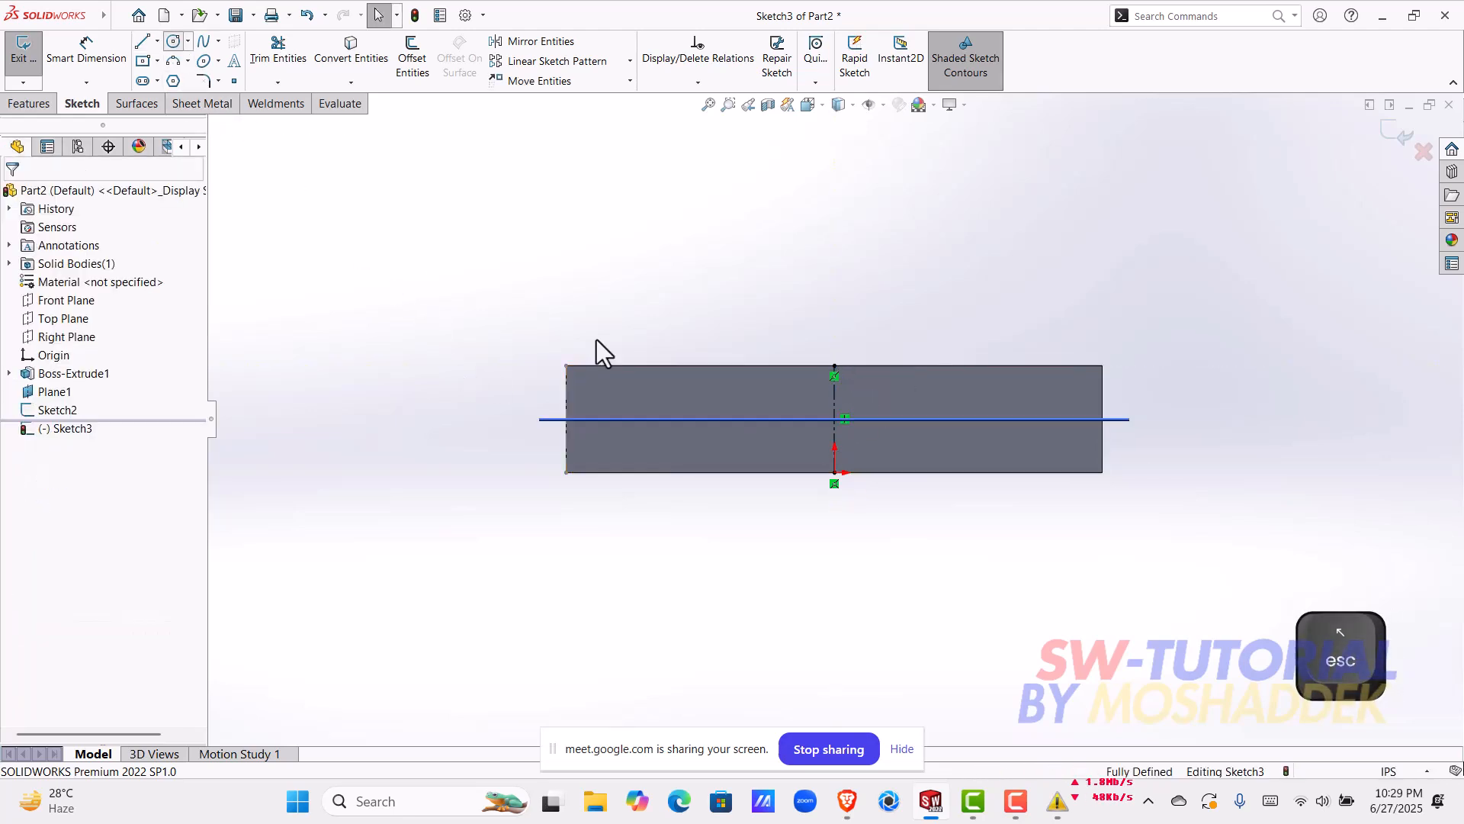
Step: Sketch a circle centred on the mid plane line, about 1.5 in from the vertical centerline towards the face's left end
{"action": "scroll", "coordinate": [729, 448], "scroll_direction": "down", "scroll_amount": 3}
{"action": "left_click", "coordinate": [734, 481]}
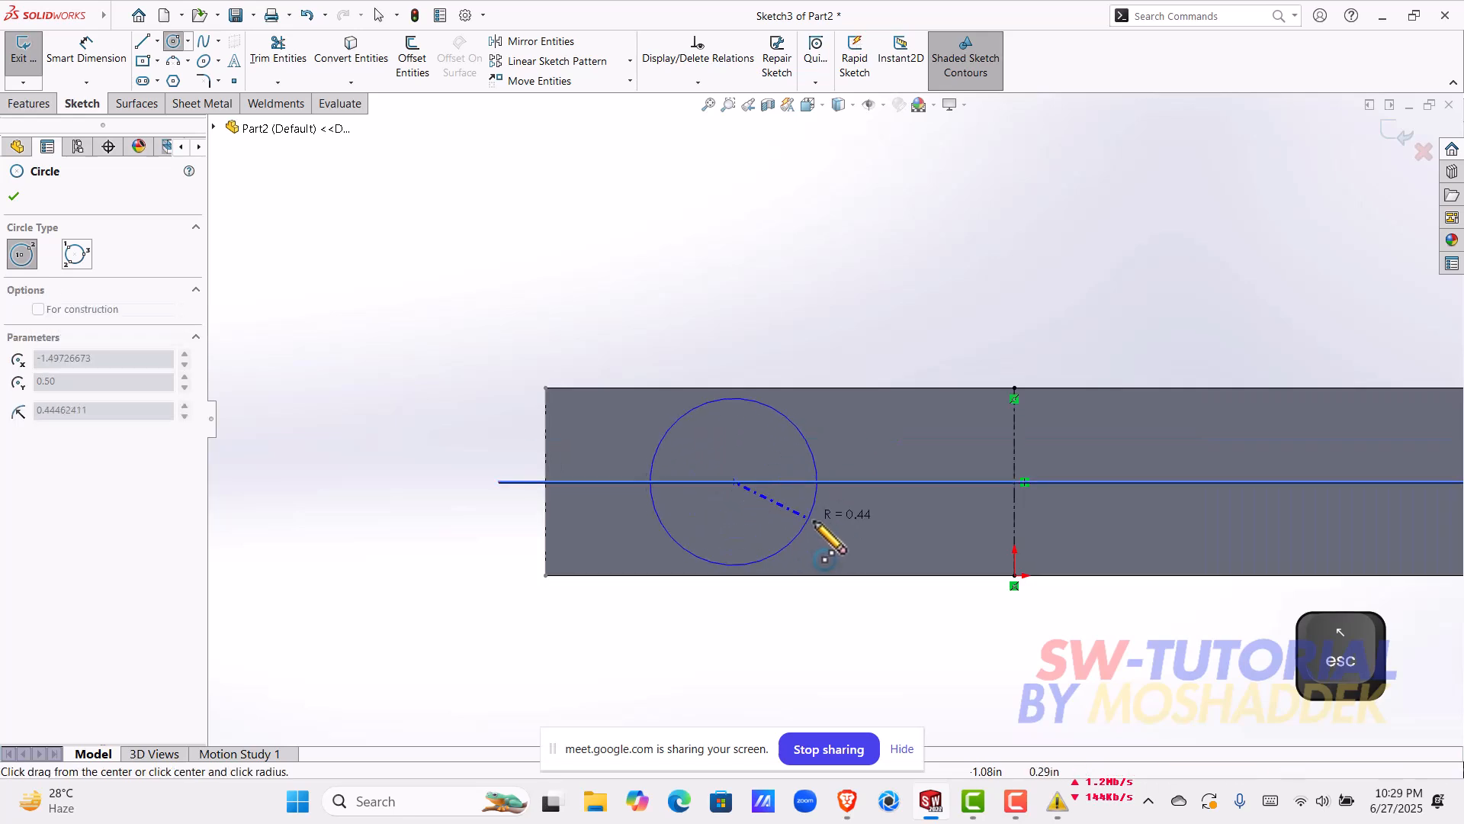
{"action": "left_click", "coordinate": [815, 523]}
{"action": "key", "text": "Escape"}
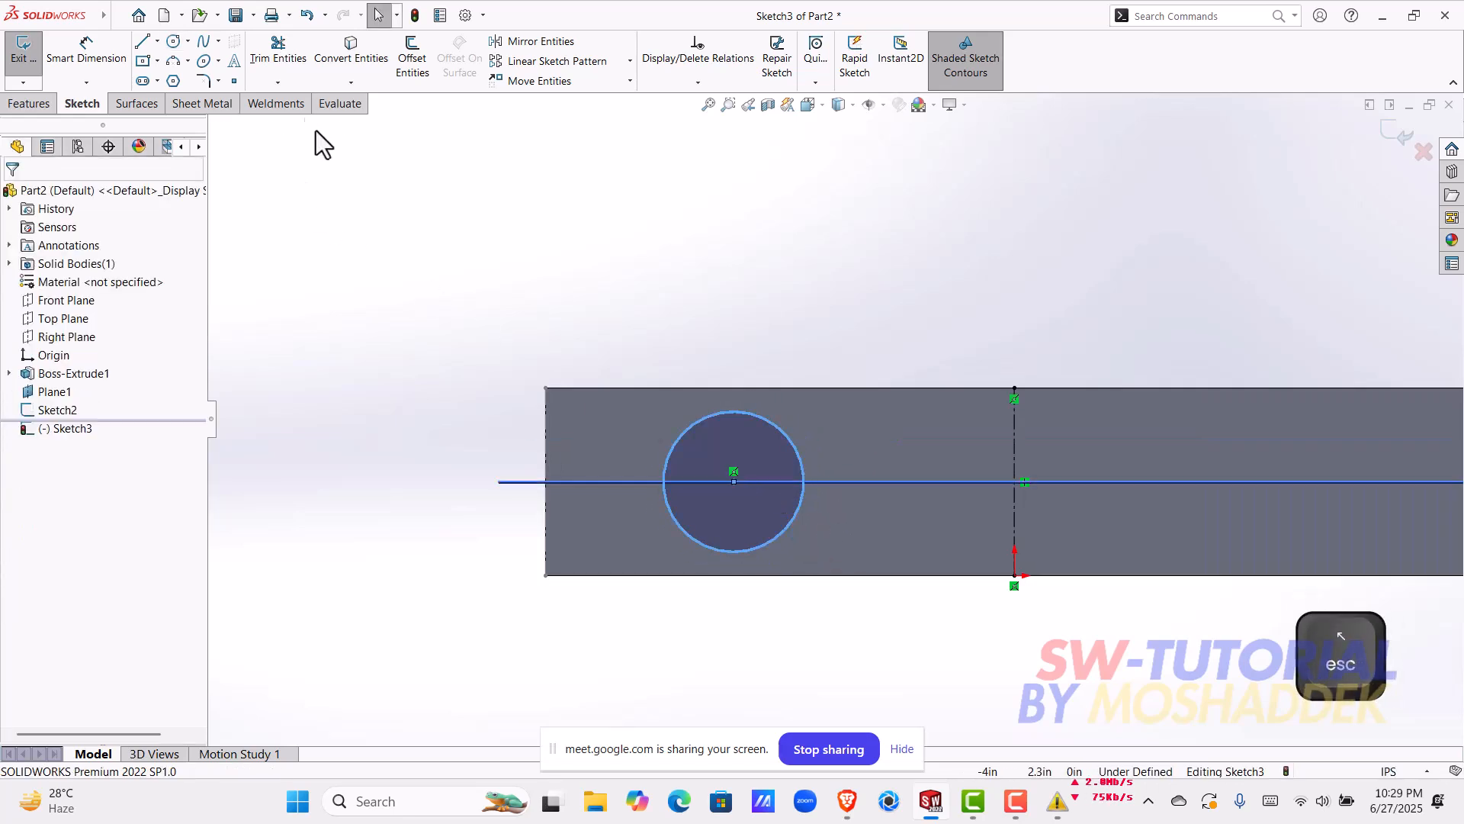
Step: Add a horizontal relation between the circle's centre and the midpoint of the vertical centerline
{"action": "left_click", "coordinate": [158, 44]}
{"action": "left_click", "coordinate": [158, 80]}
{"action": "key", "text": "Escape"}
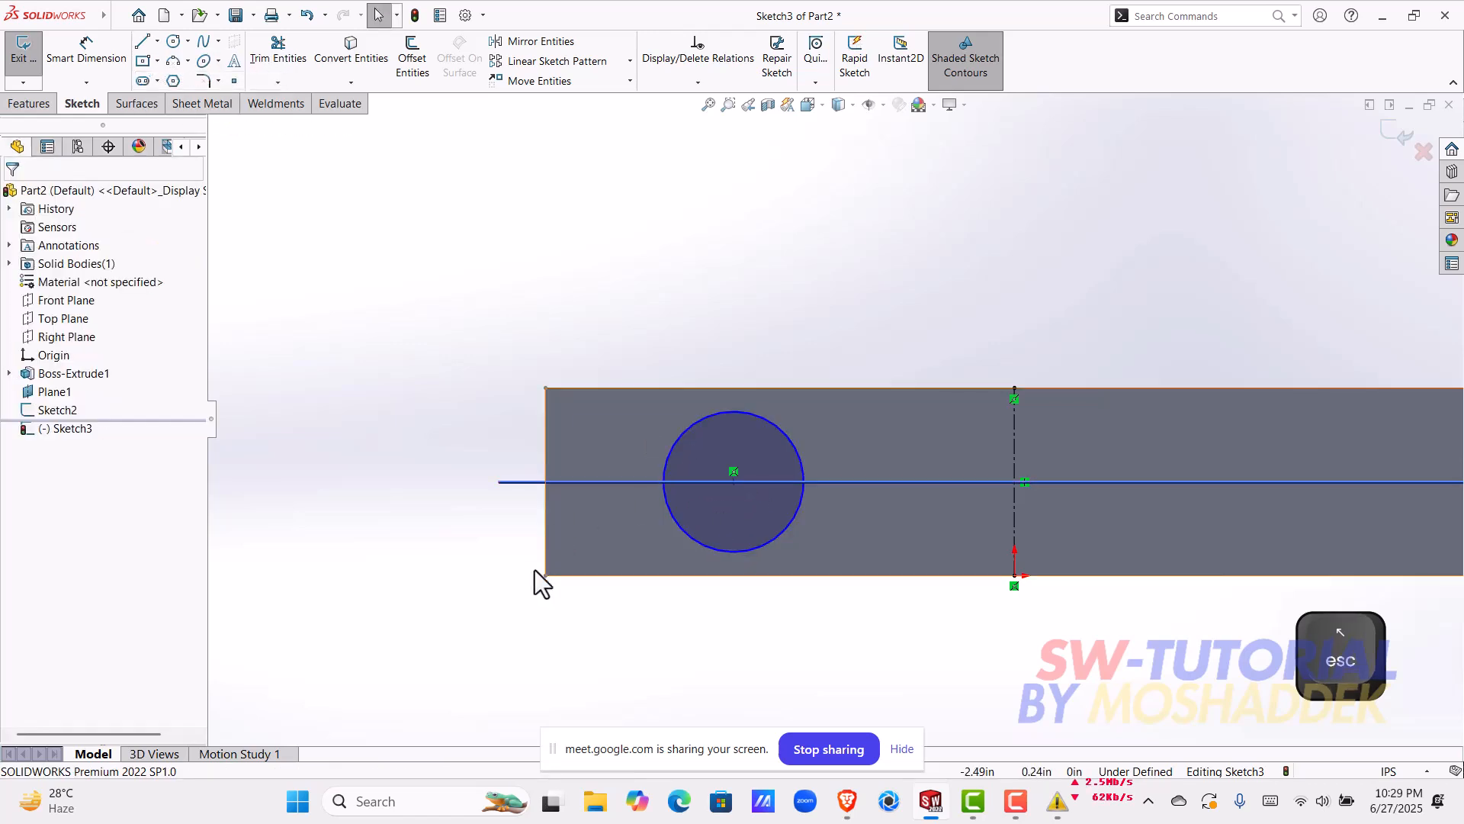
{"action": "left_click", "coordinate": [735, 482]}
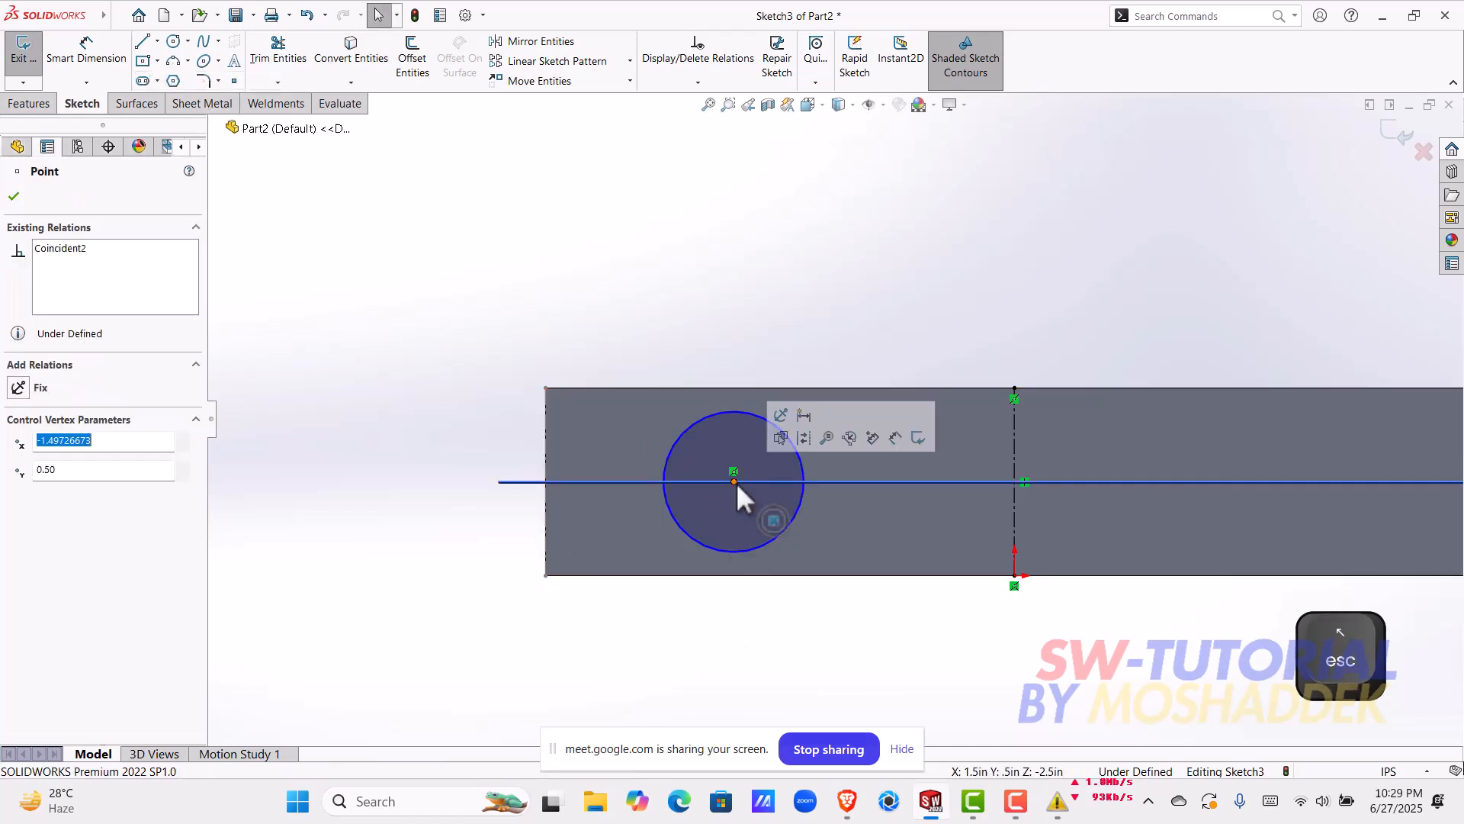
{"action": "left_click", "coordinate": [1013, 482], "text": "shift"}
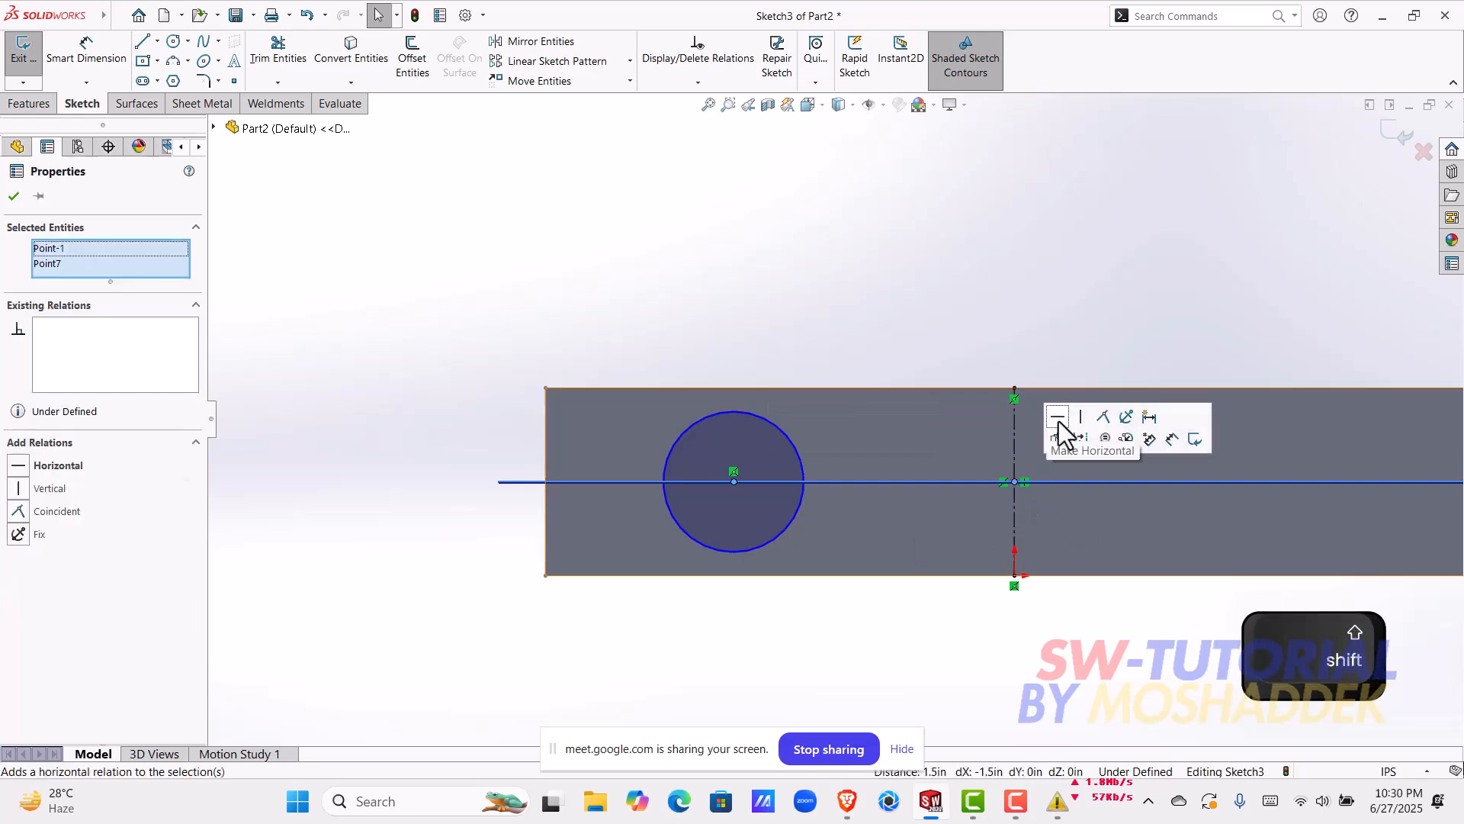
{"action": "left_click", "coordinate": [1060, 419]}
{"action": "scroll", "coordinate": [1113, 491], "scroll_direction": "up", "scroll_amount": 3}
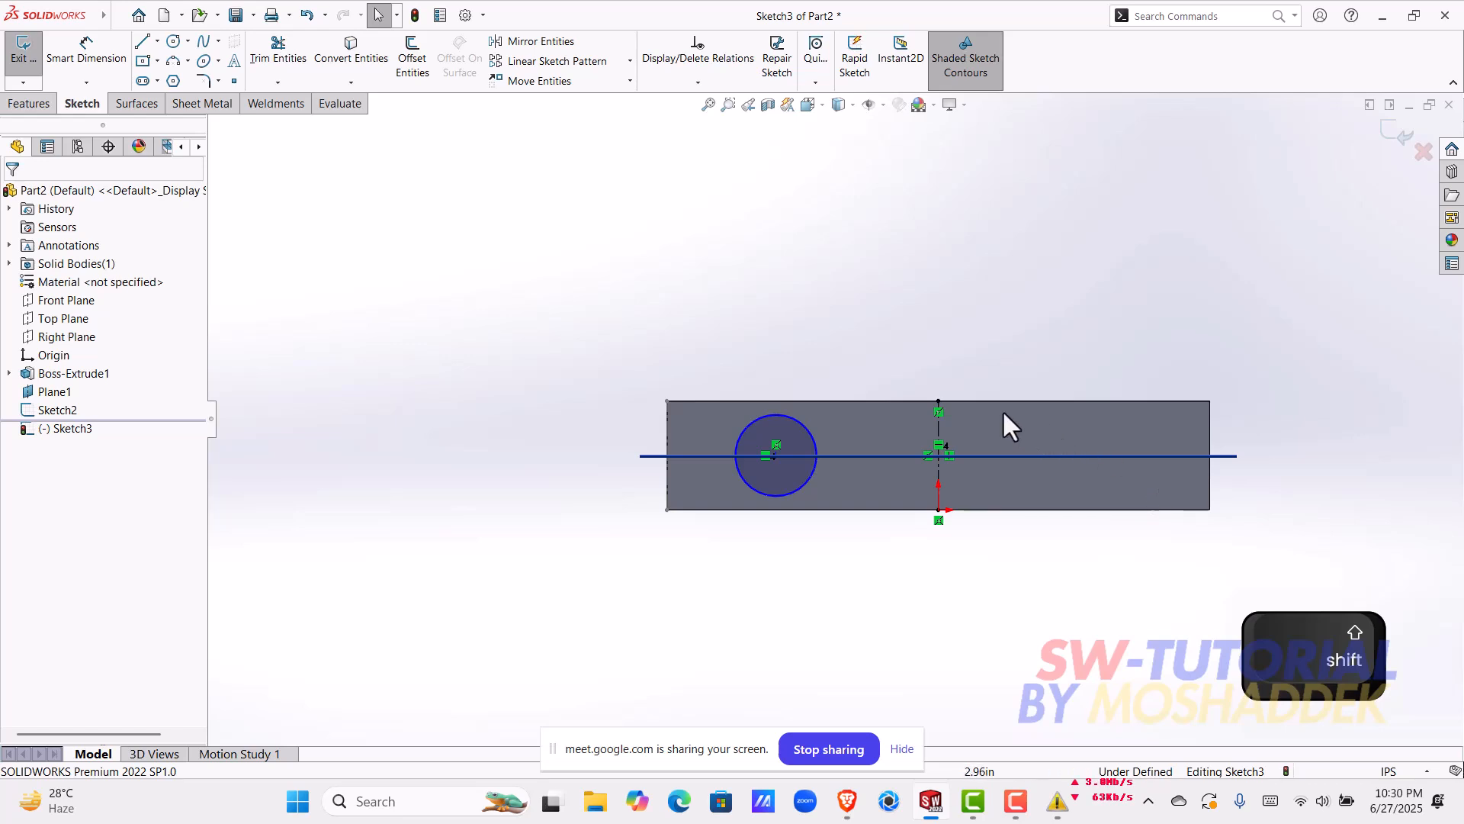
{"action": "middle_click_drag", "start_coordinate": [1003, 412], "coordinate": [721, 413], "text": "ctrl"}
Step: Dimension the circle's diameter at 0.6 in, placing the dimension above the block face
{"action": "left_click", "coordinate": [86, 53]}
{"action": "scroll", "coordinate": [601, 448], "scroll_direction": "down", "scroll_amount": 2}
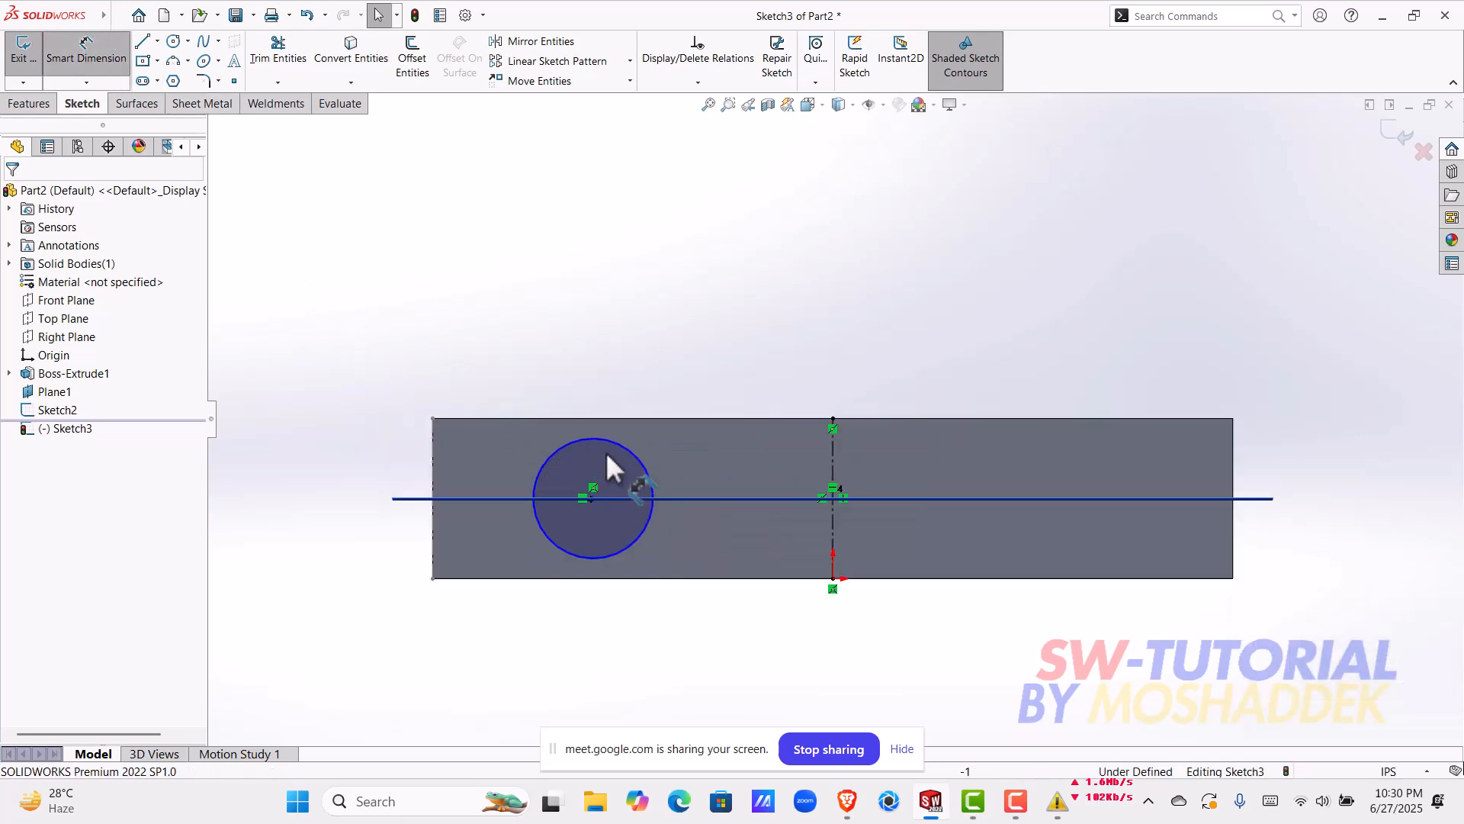
{"action": "left_click", "coordinate": [639, 454]}
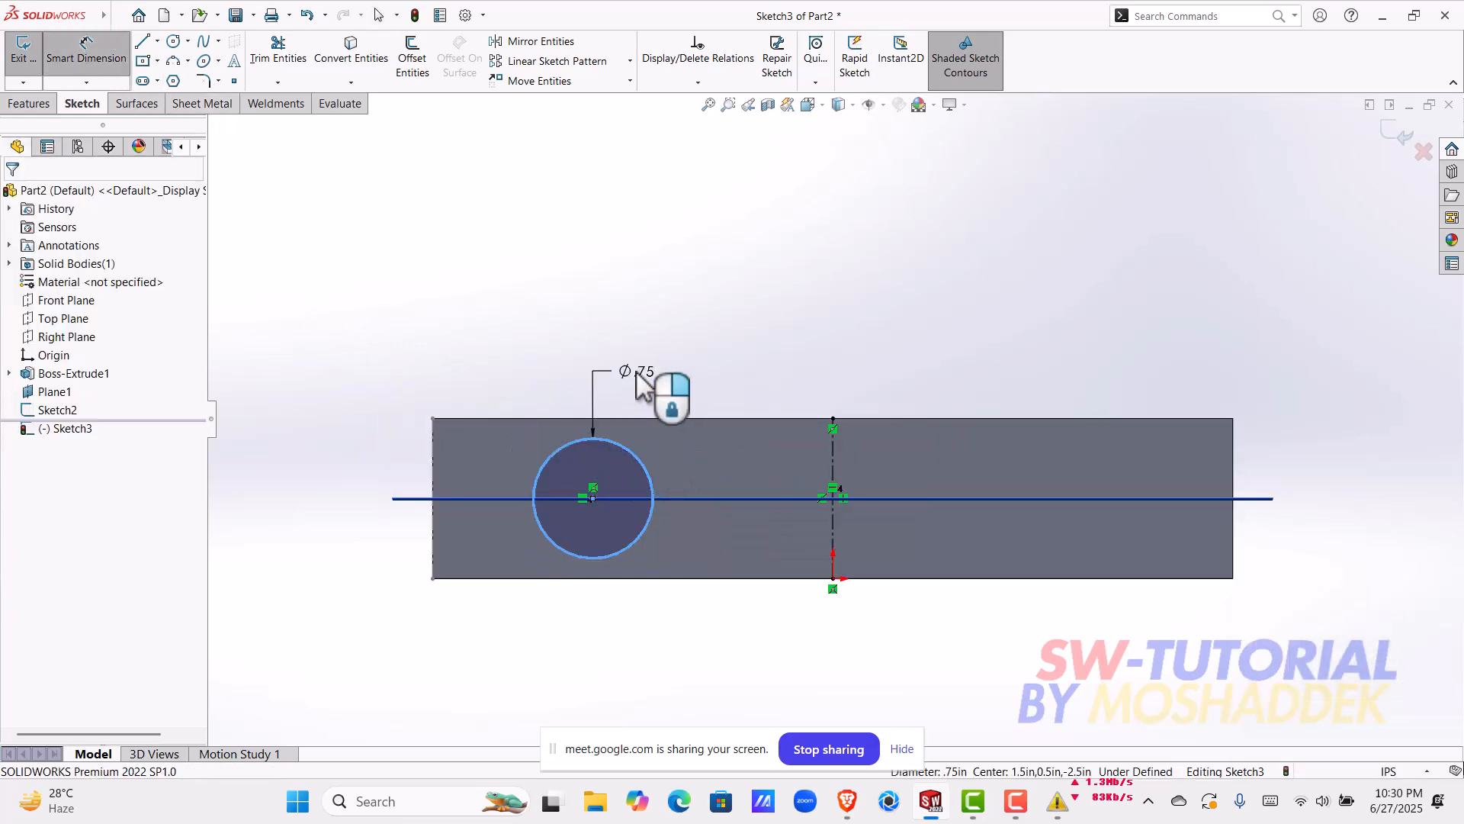
{"action": "left_click", "coordinate": [638, 375]}
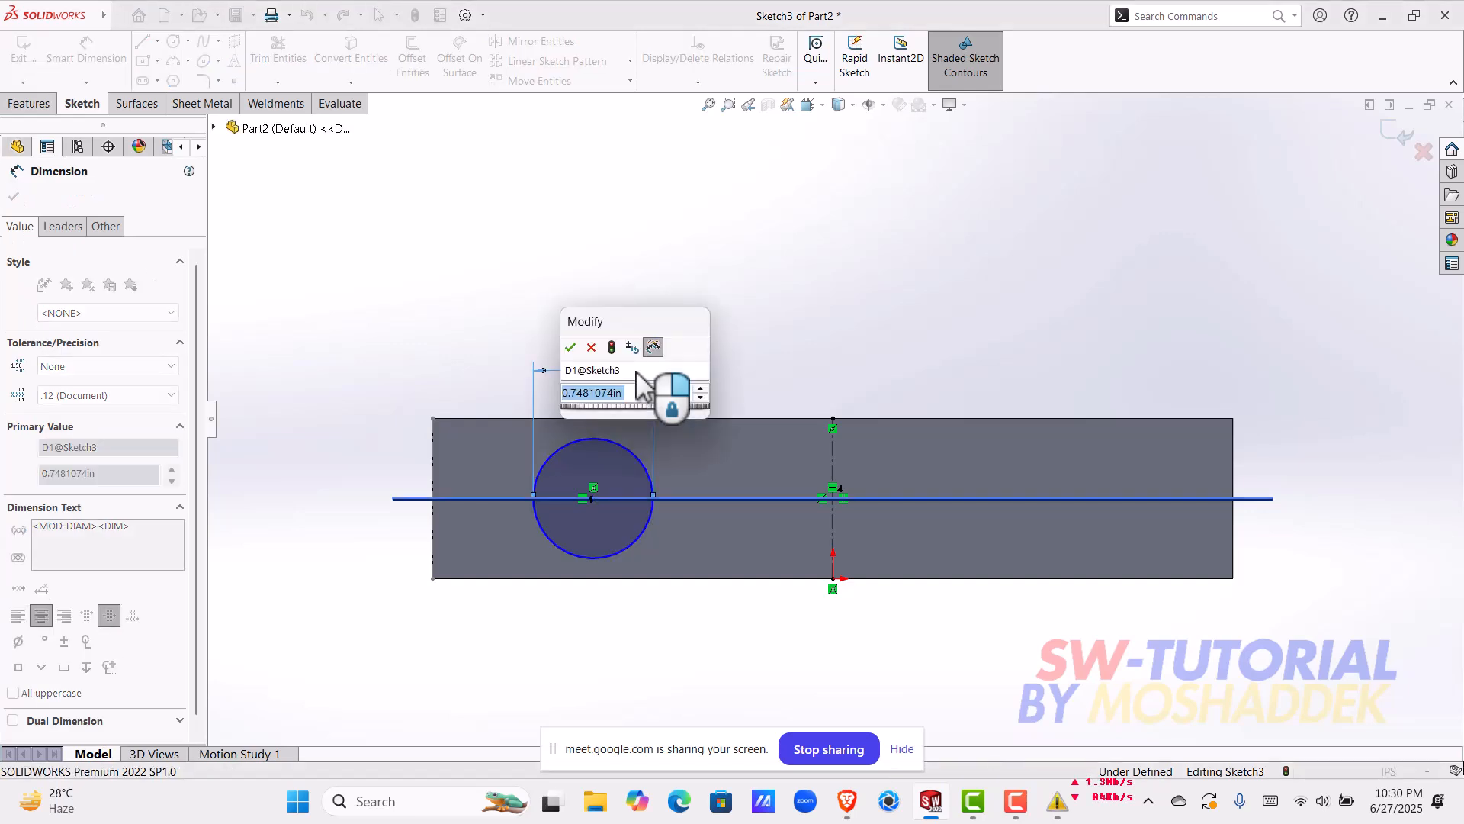
{"action": "type", "text": "0."}
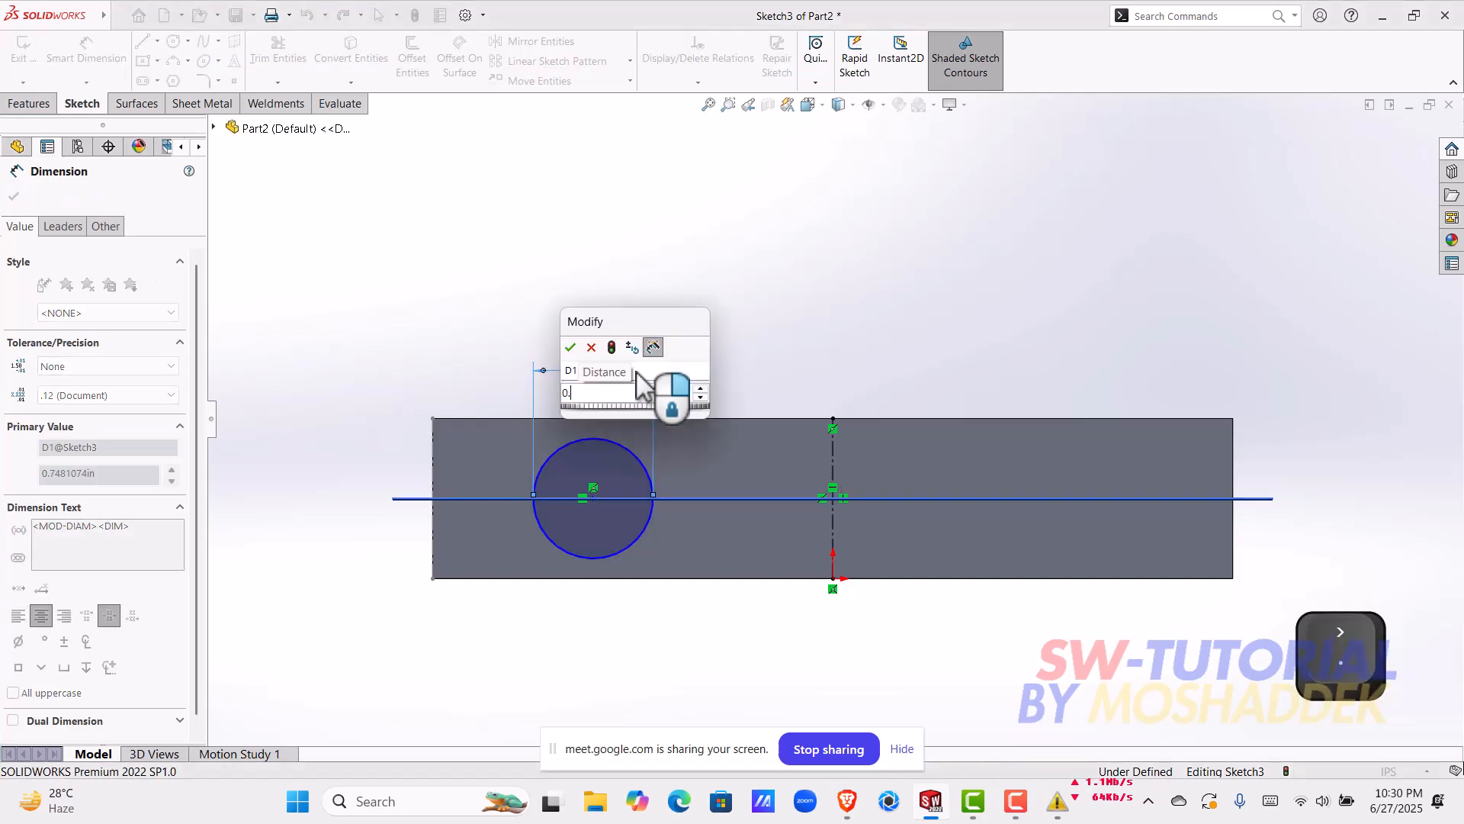
{"action": "type", "text": "60"}
{"action": "key", "text": "Return"}
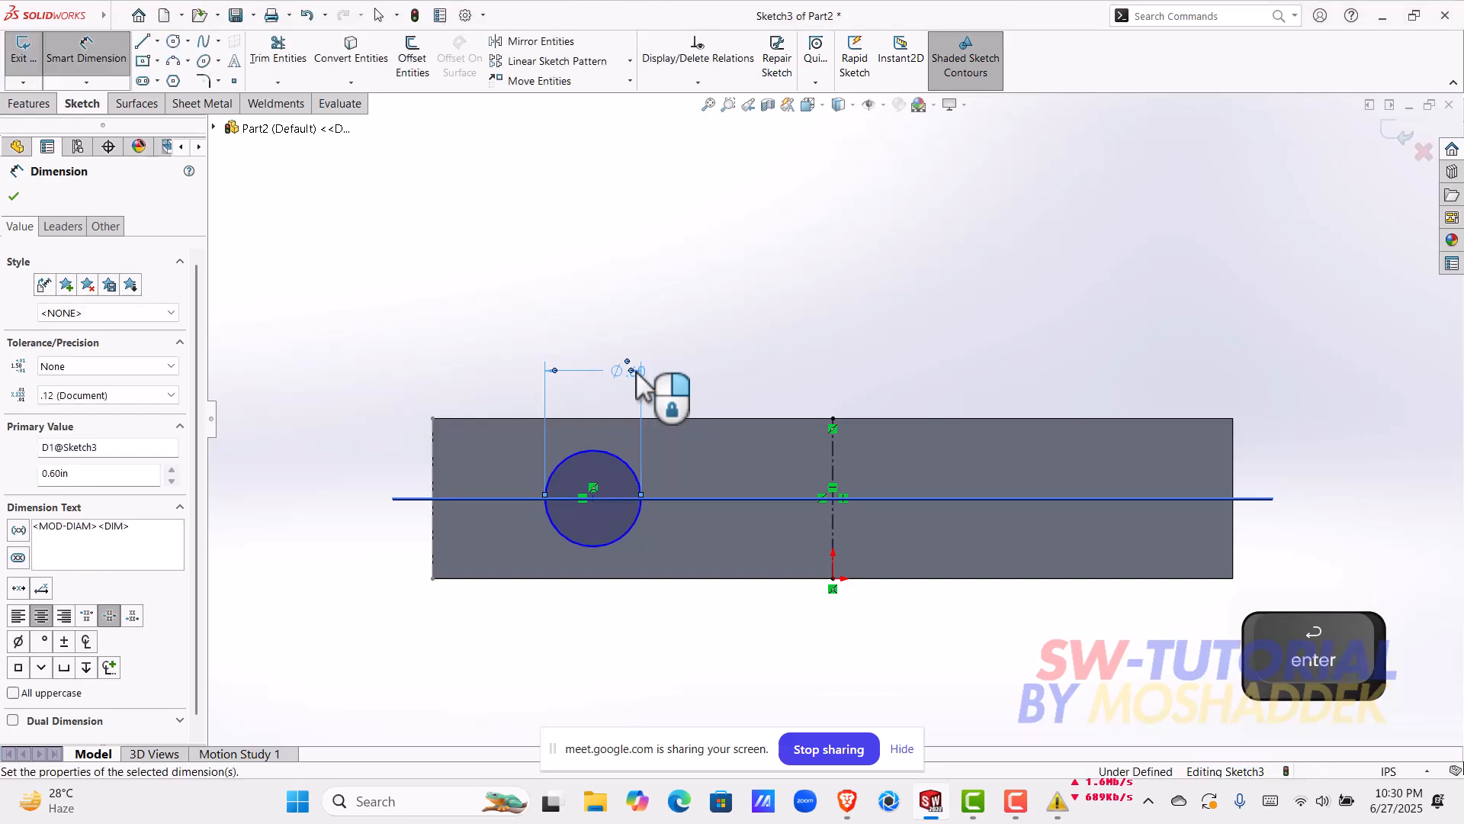
Step: Set the circle's diameter to 0.5 in and move its dimension higher, centred above the circle
{"action": "double_click", "coordinate": [633, 371]}
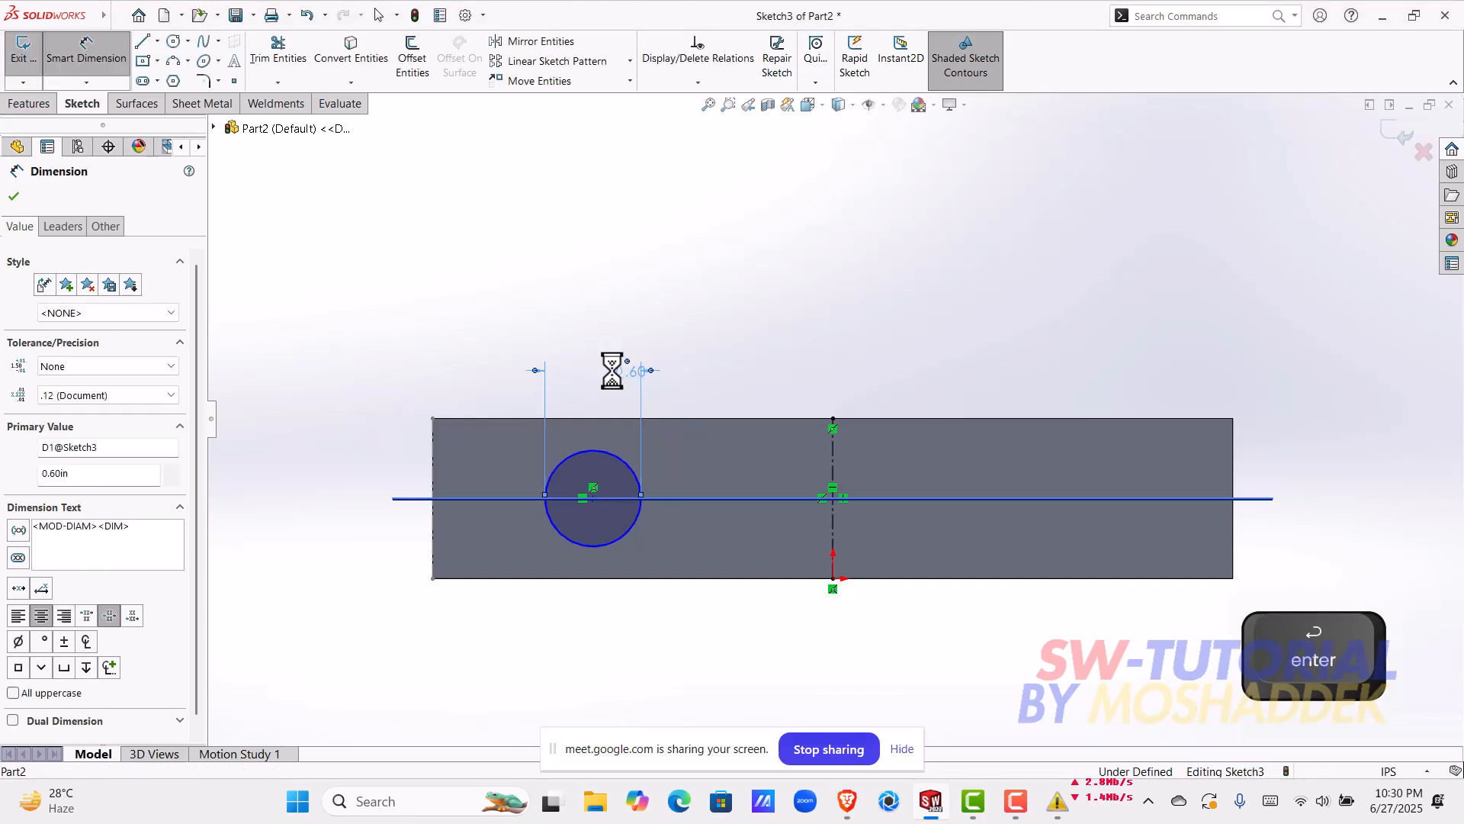
{"action": "type", "text": "0.5"}
{"action": "key", "text": "Return"}
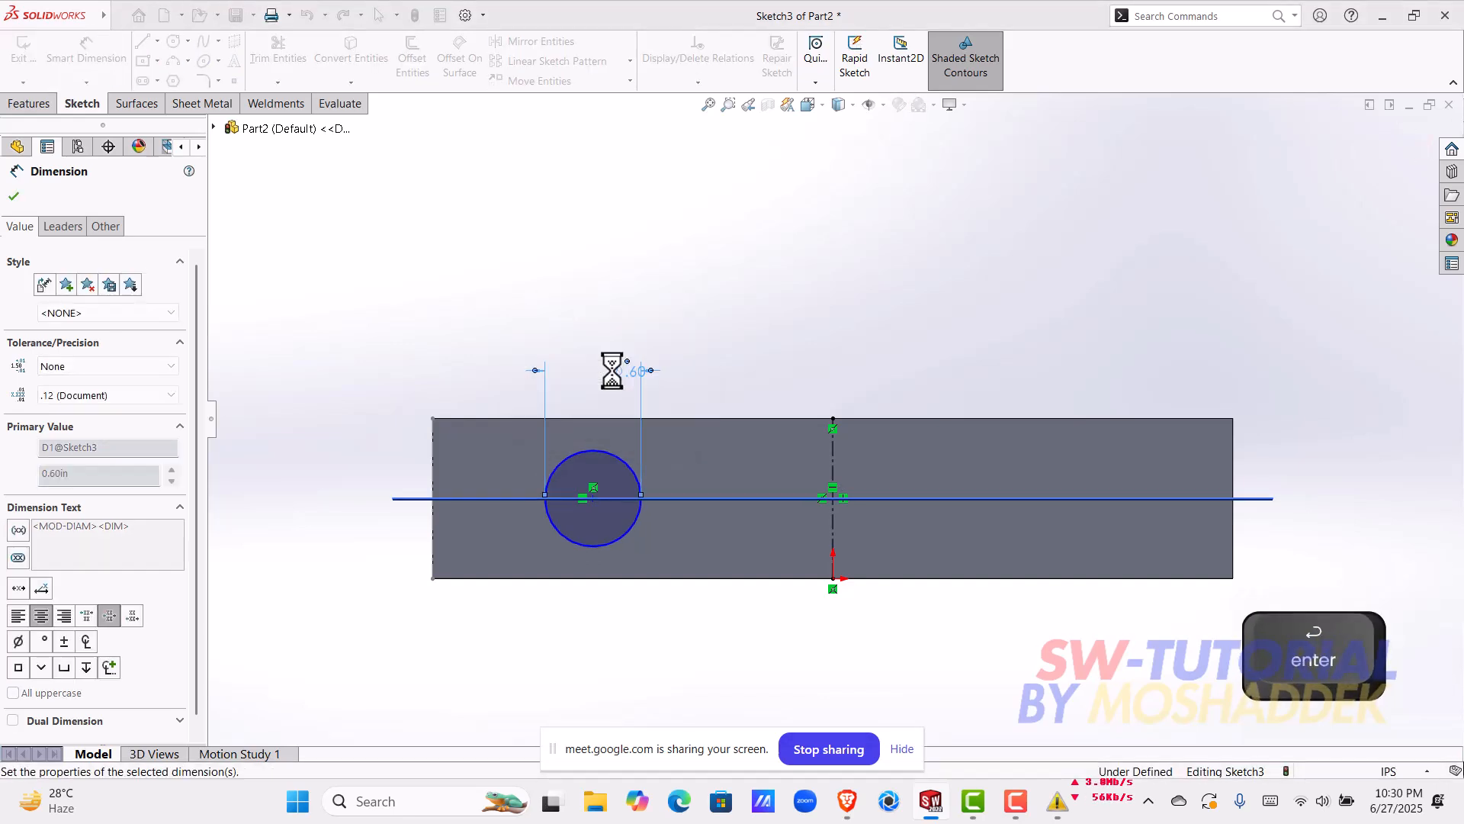
{"action": "scroll", "coordinate": [622, 477], "scroll_direction": "down", "scroll_amount": 2}
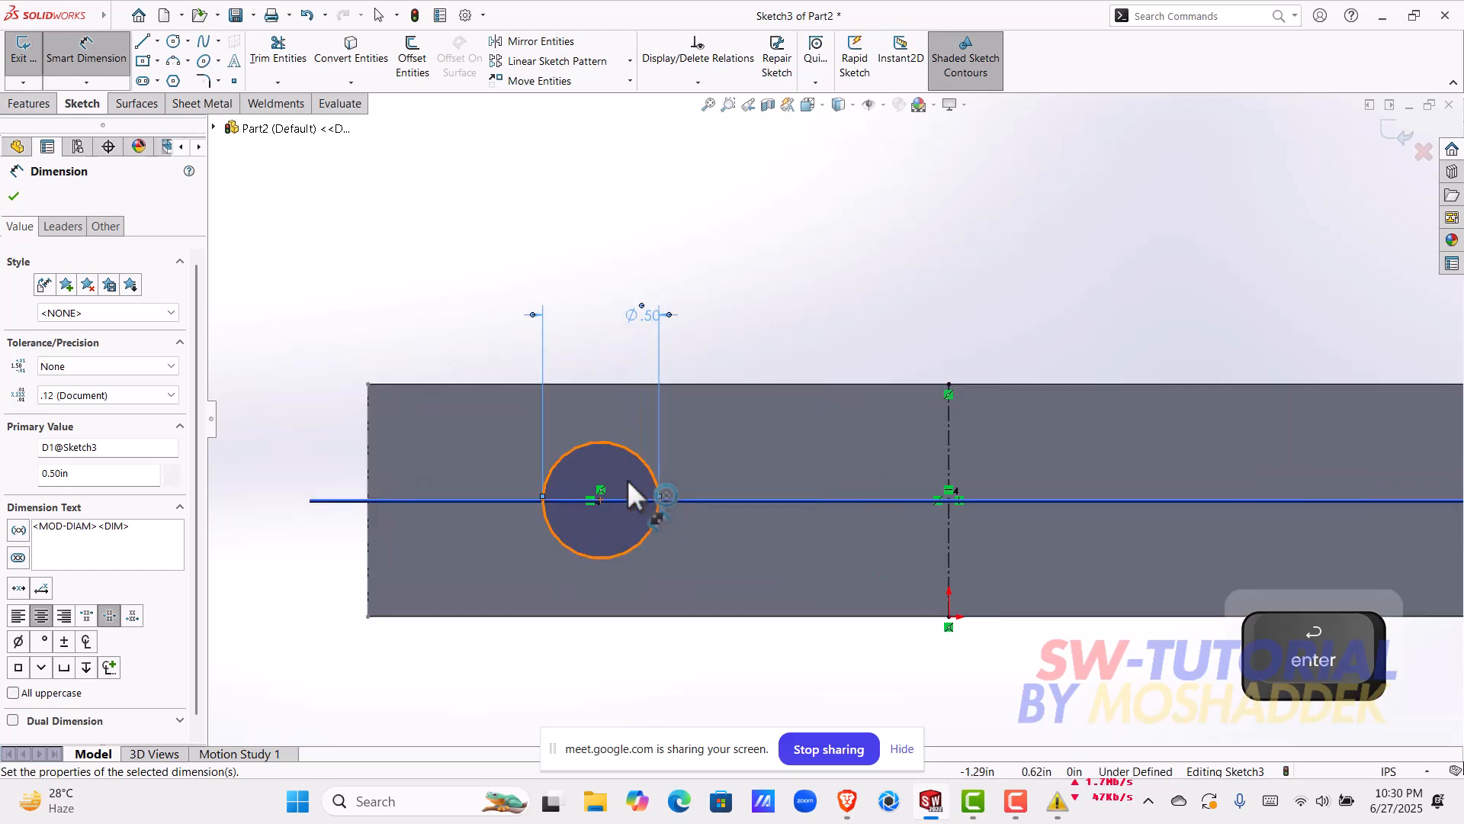
{"action": "left_click_drag", "start_coordinate": [638, 313], "coordinate": [592, 264]}
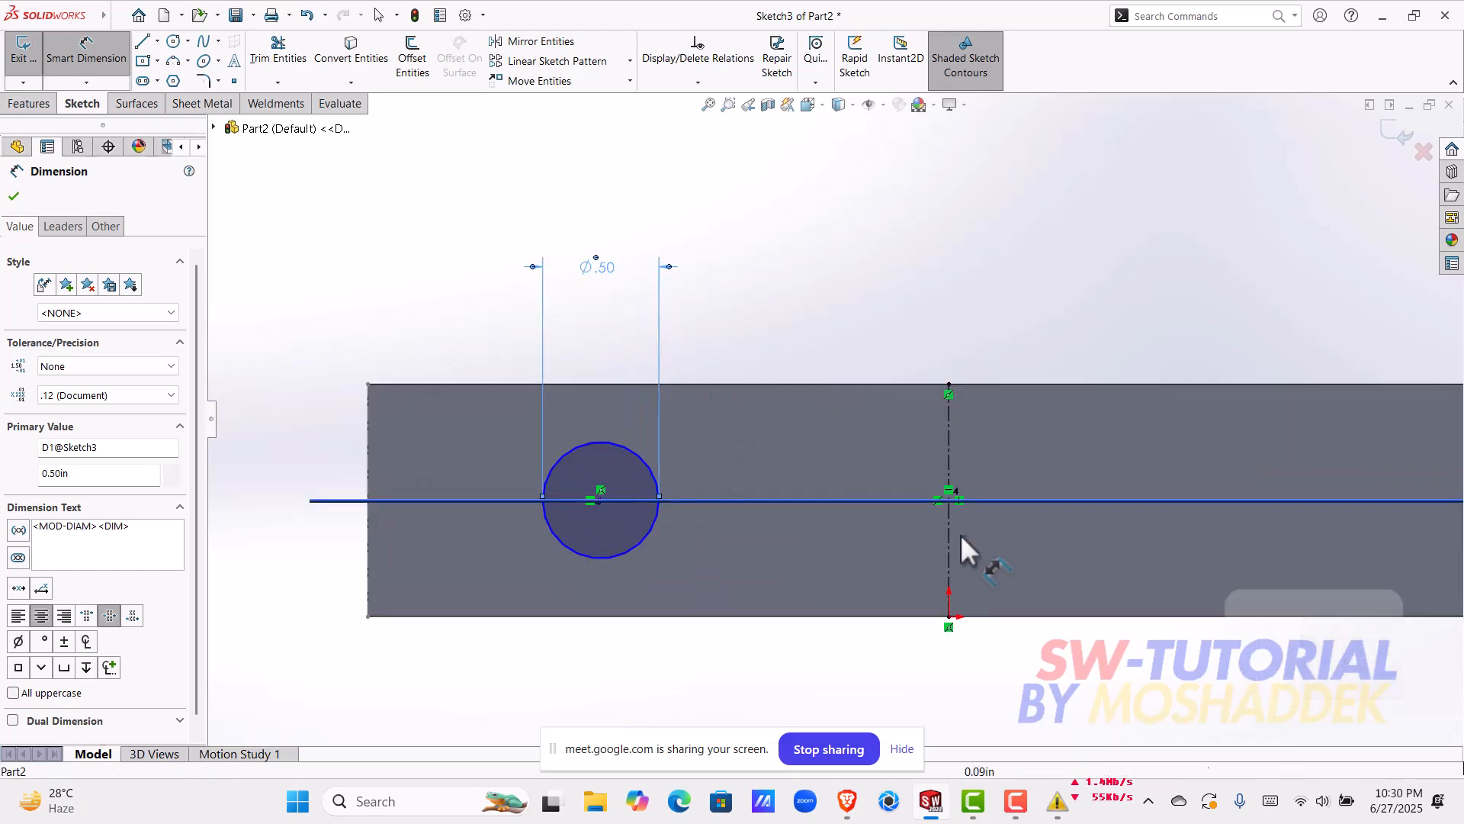
{"action": "key", "text": "Escape"}
Step: Dimension the distance from the circle's centre to the vertical centerline at 1.5 in, placing it below the face
{"action": "mouse_move", "coordinate": [602, 499]}
{"action": "left_mouse_down"}
{"action": "mouse_move", "coordinate": [830, 540]}
{"action": "mouse_move", "coordinate": [544, 579]}
{"action": "mouse_move", "coordinate": [532, 556]}
{"action": "mouse_move", "coordinate": [602, 238]}
{"action": "mouse_move", "coordinate": [634, 470]}
{"action": "mouse_move", "coordinate": [903, 543]}
{"action": "mouse_move", "coordinate": [954, 504]}
{"action": "mouse_move", "coordinate": [602, 502]}
{"action": "left_mouse_up"}
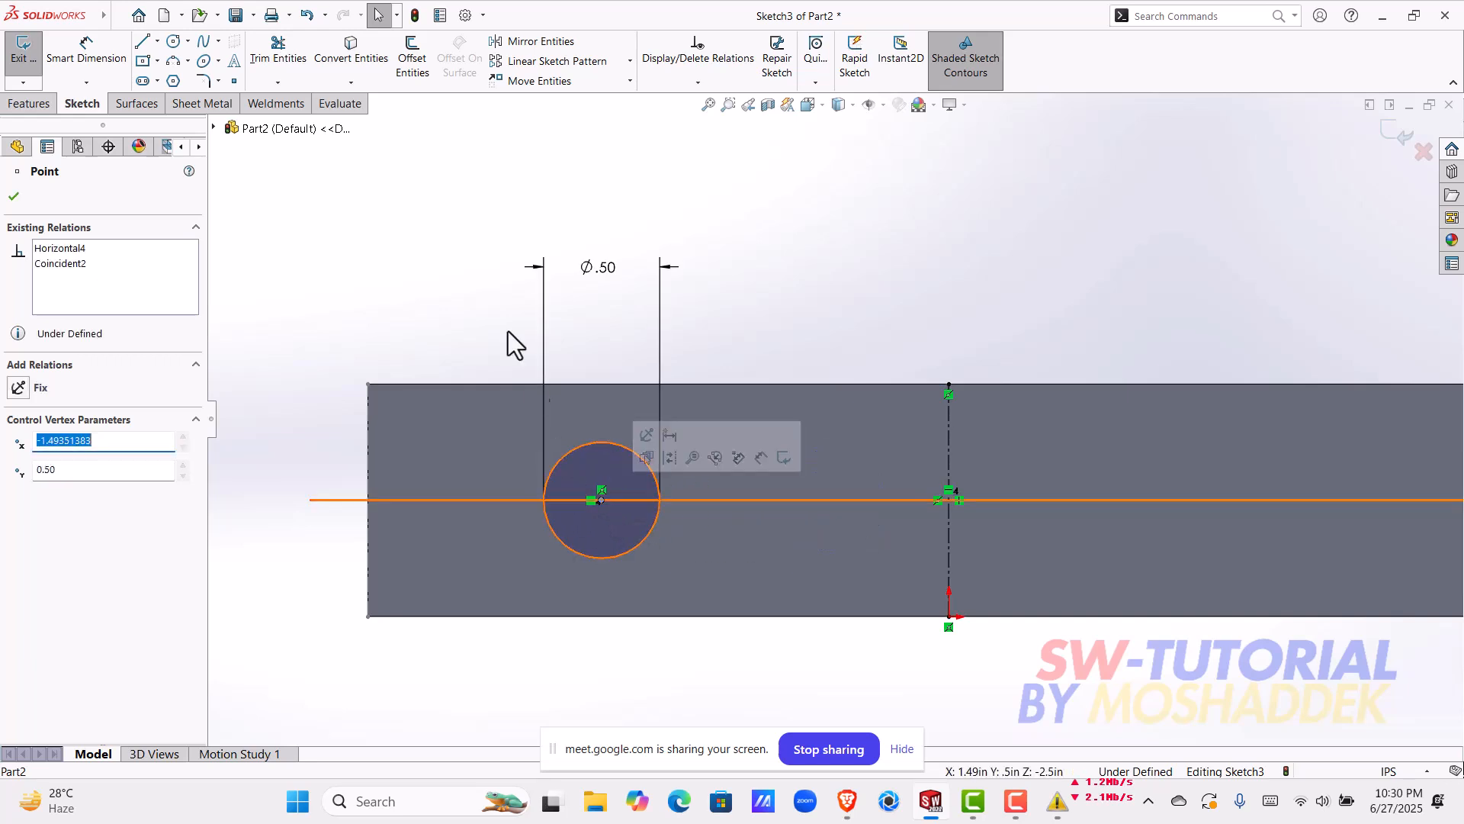
{"action": "key", "text": "Escape"}
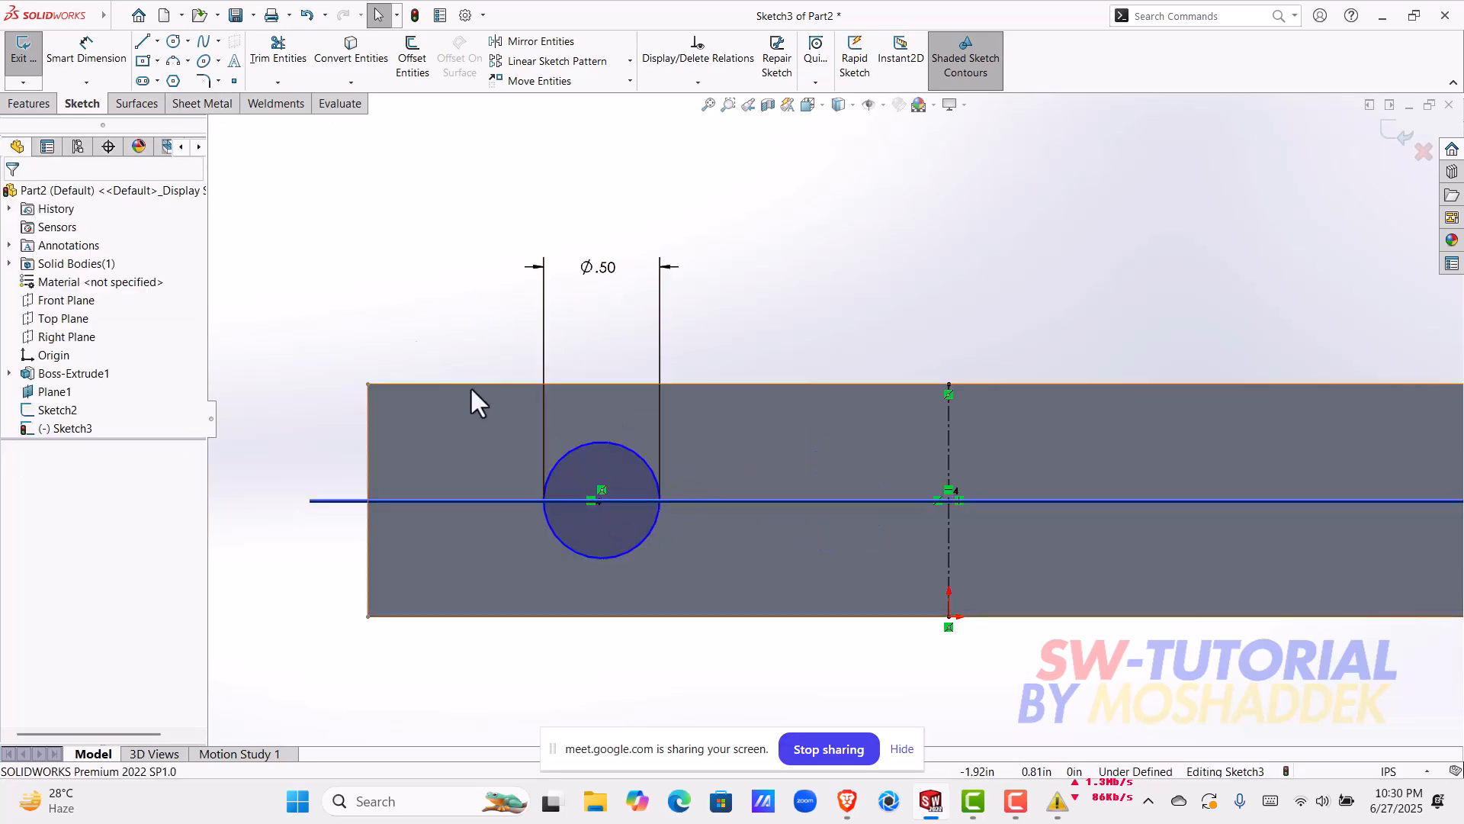
{"action": "left_click", "coordinate": [86, 64]}
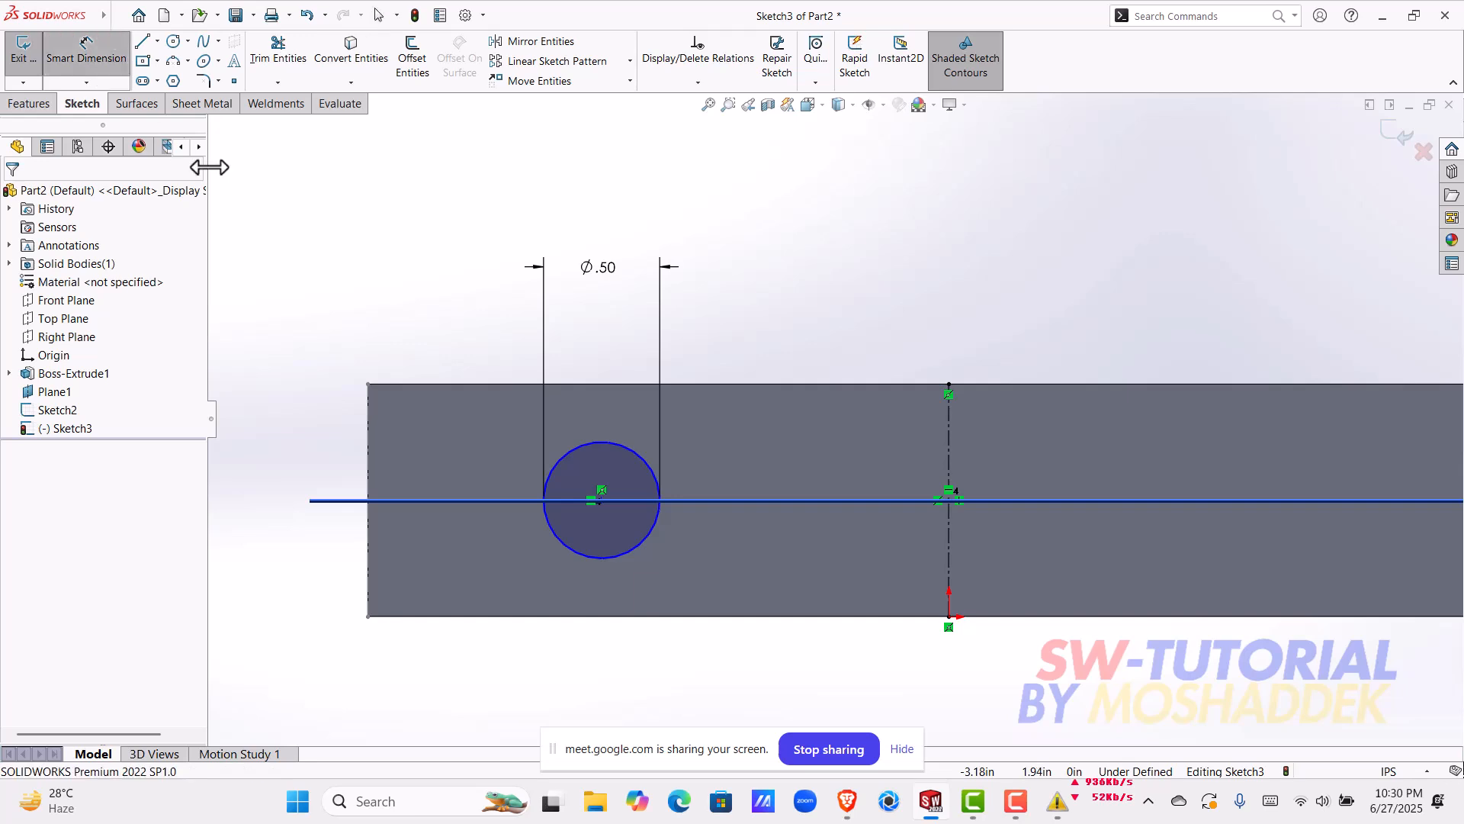
{"action": "left_click", "coordinate": [601, 501]}
{"action": "left_click", "coordinate": [948, 531]}
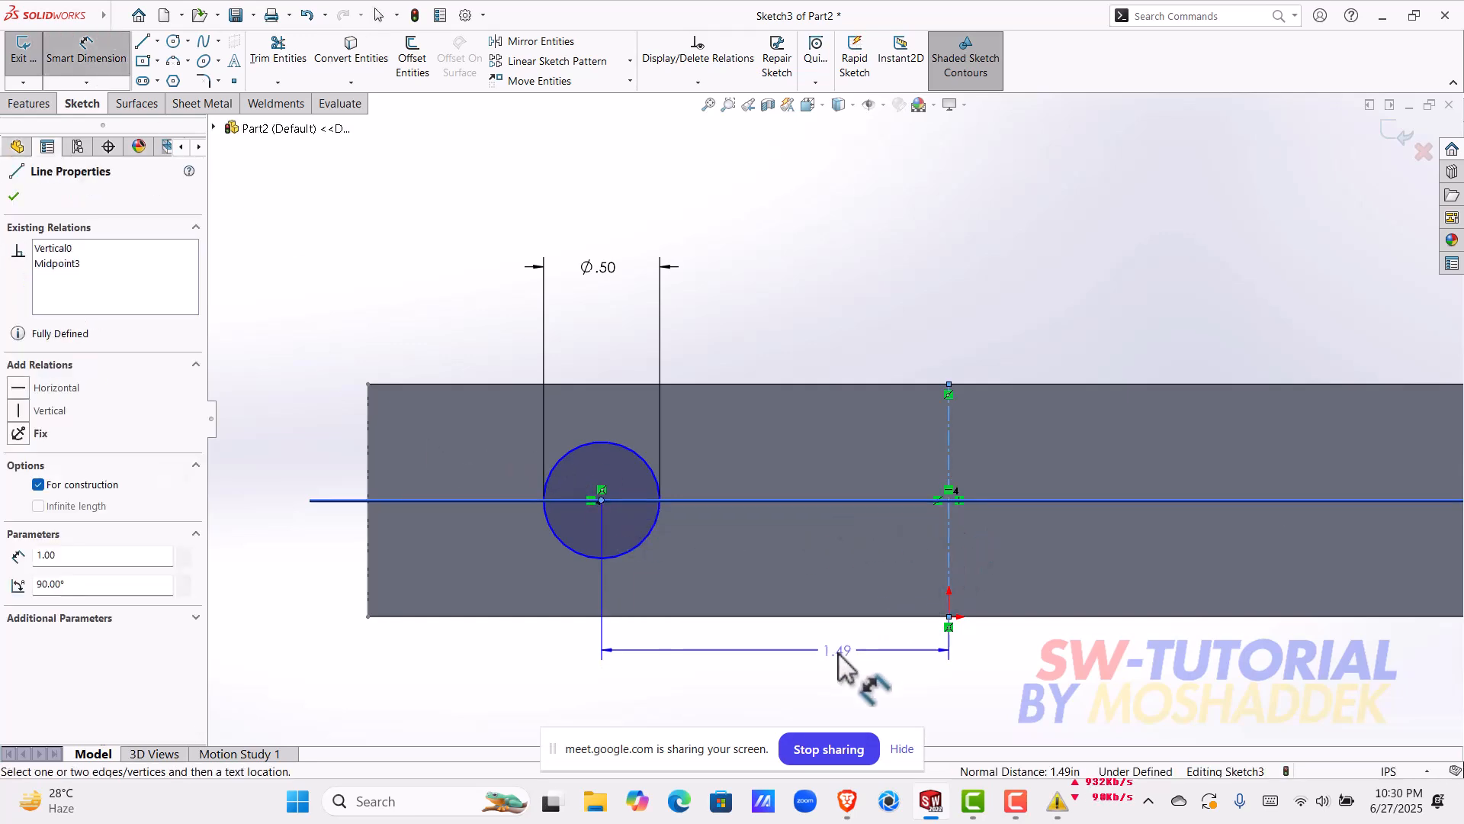
{"action": "left_click", "coordinate": [836, 653]}
{"action": "type", "text": "1.5"}
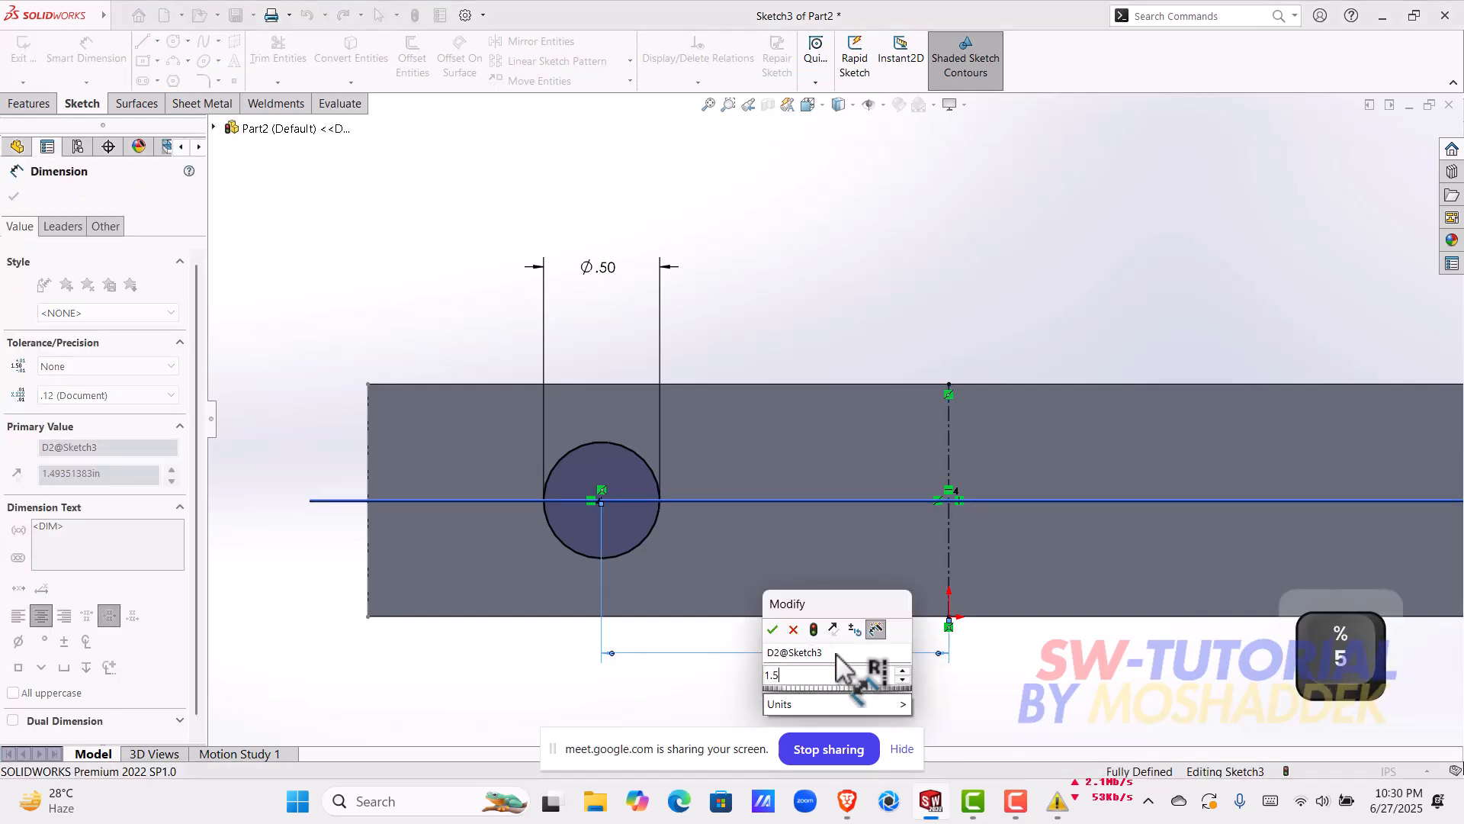
{"action": "key", "text": "Return"}
{"action": "key", "text": "f"}
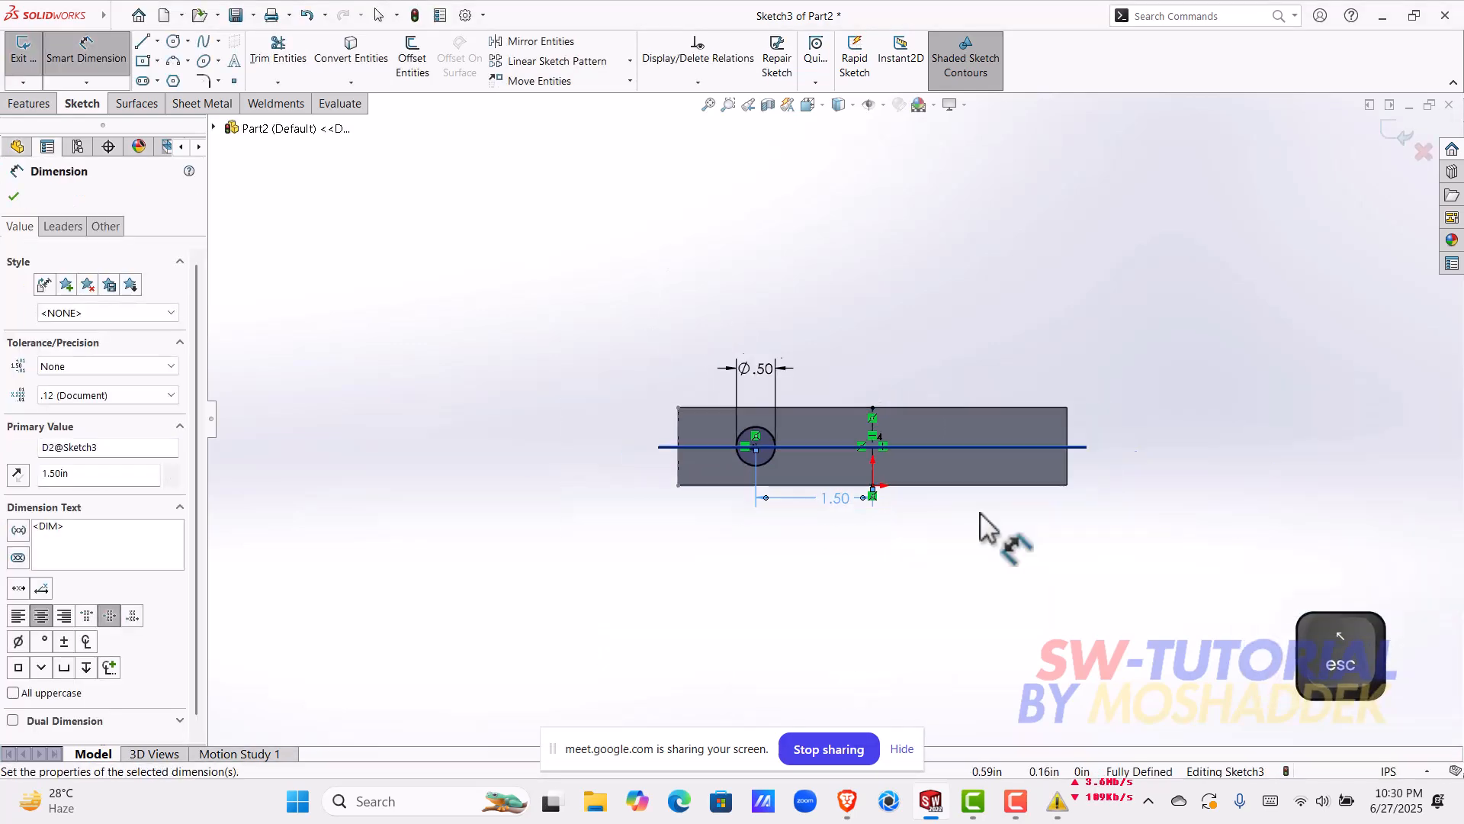
{"action": "key", "text": "Escape"}
Step: Examine the dimensioned circle sketch against the block and mid plane up close and from several angles
{"action": "scroll", "coordinate": [826, 477], "scroll_direction": "down", "scroll_amount": 2}
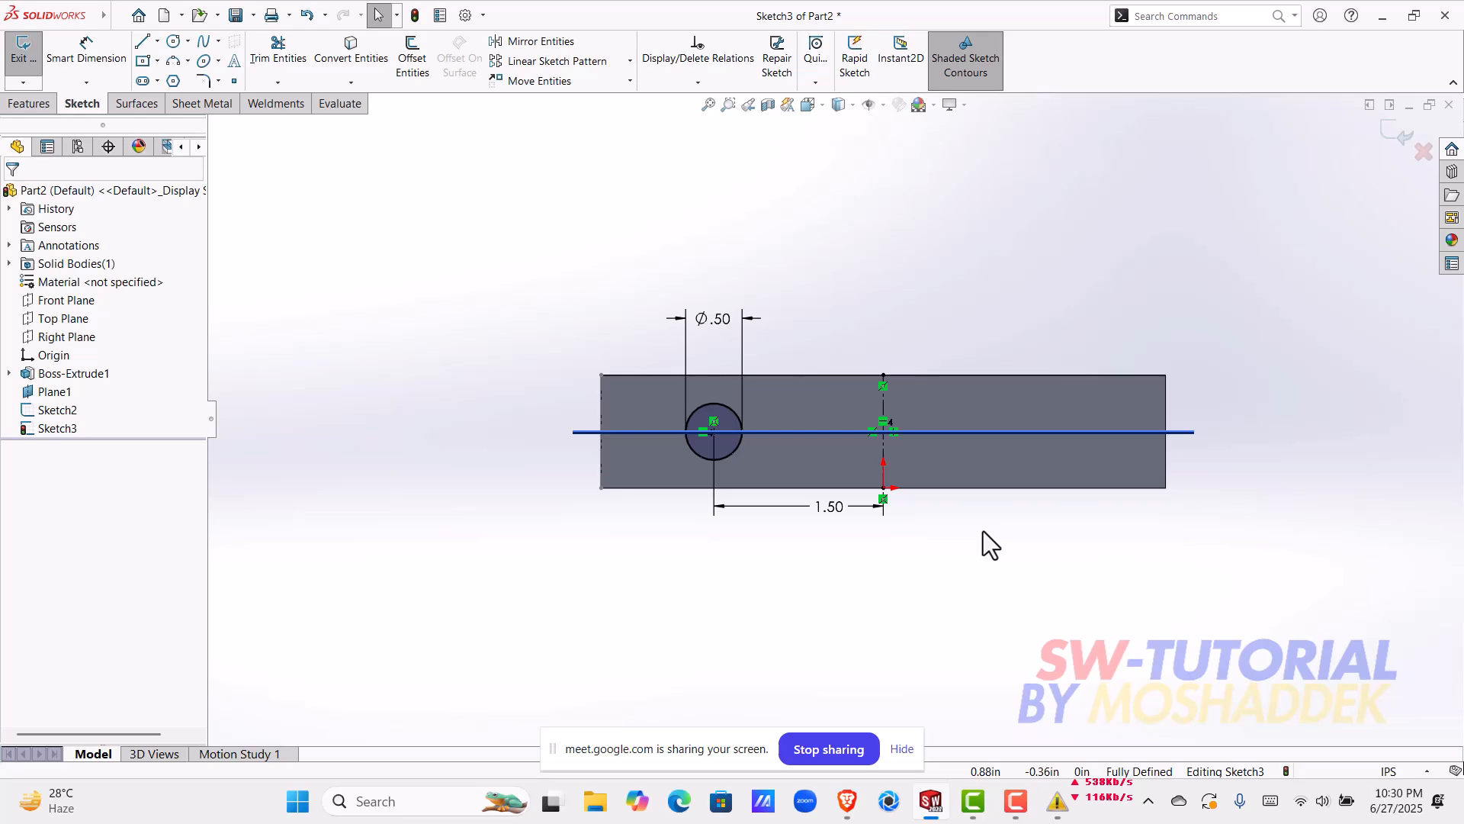
{"action": "scroll", "coordinate": [982, 476], "scroll_direction": "down", "scroll_amount": 1}
{"action": "scroll", "coordinate": [751, 421], "scroll_direction": "down", "scroll_amount": 1}
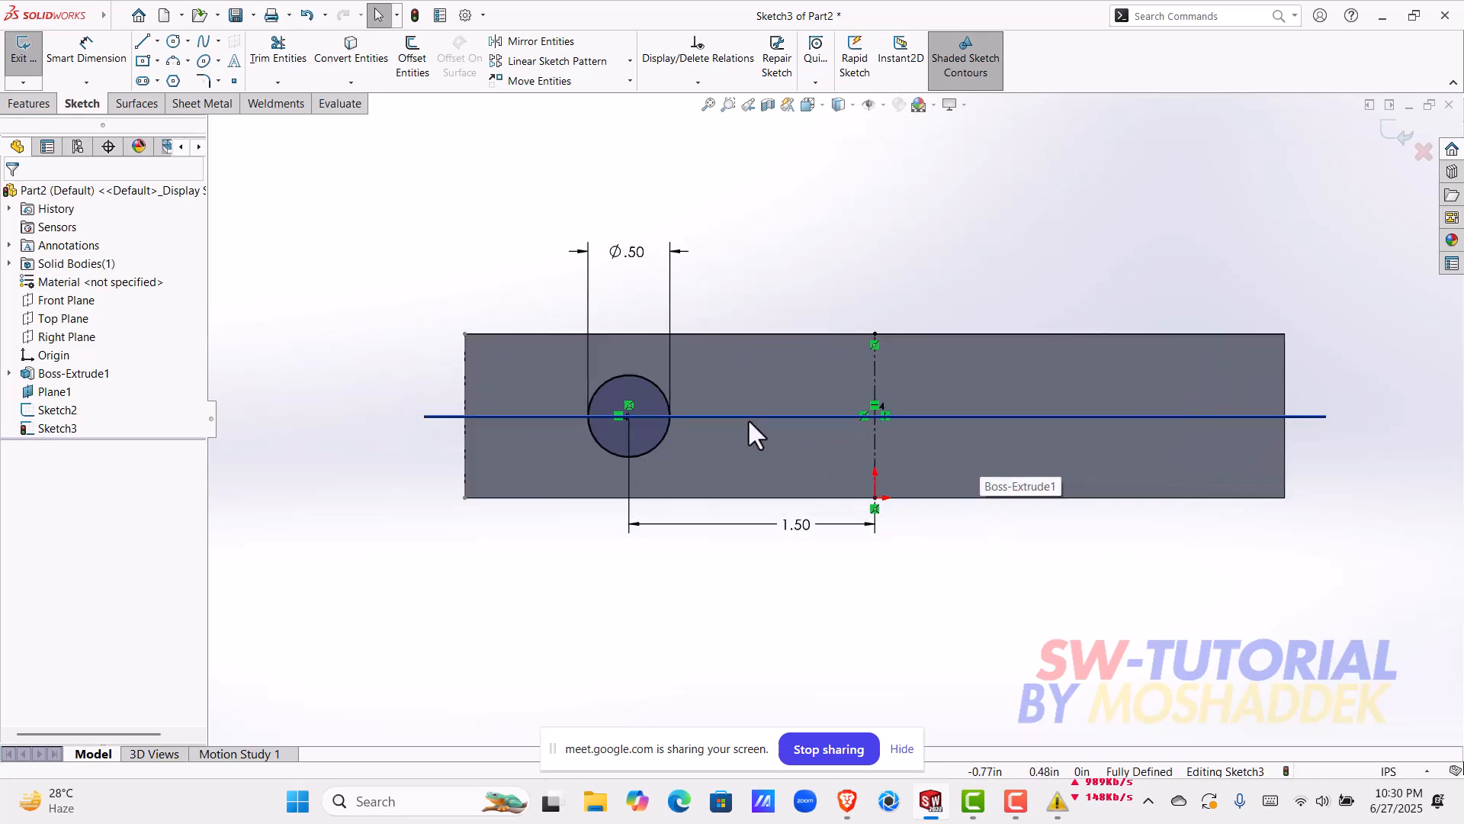
{"action": "left_click_drag", "start_coordinate": [505, 270], "coordinate": [769, 532]}
{"action": "left_click", "coordinate": [683, 556]}
{"action": "mouse_move", "coordinate": [779, 436]}
{"action": "middle_mouse_down"}
{"action": "mouse_move", "coordinate": [776, 524]}
{"action": "mouse_move", "coordinate": [795, 509]}
{"action": "middle_mouse_up"}
{"action": "scroll", "coordinate": [796, 508], "scroll_direction": "up", "scroll_amount": 3}
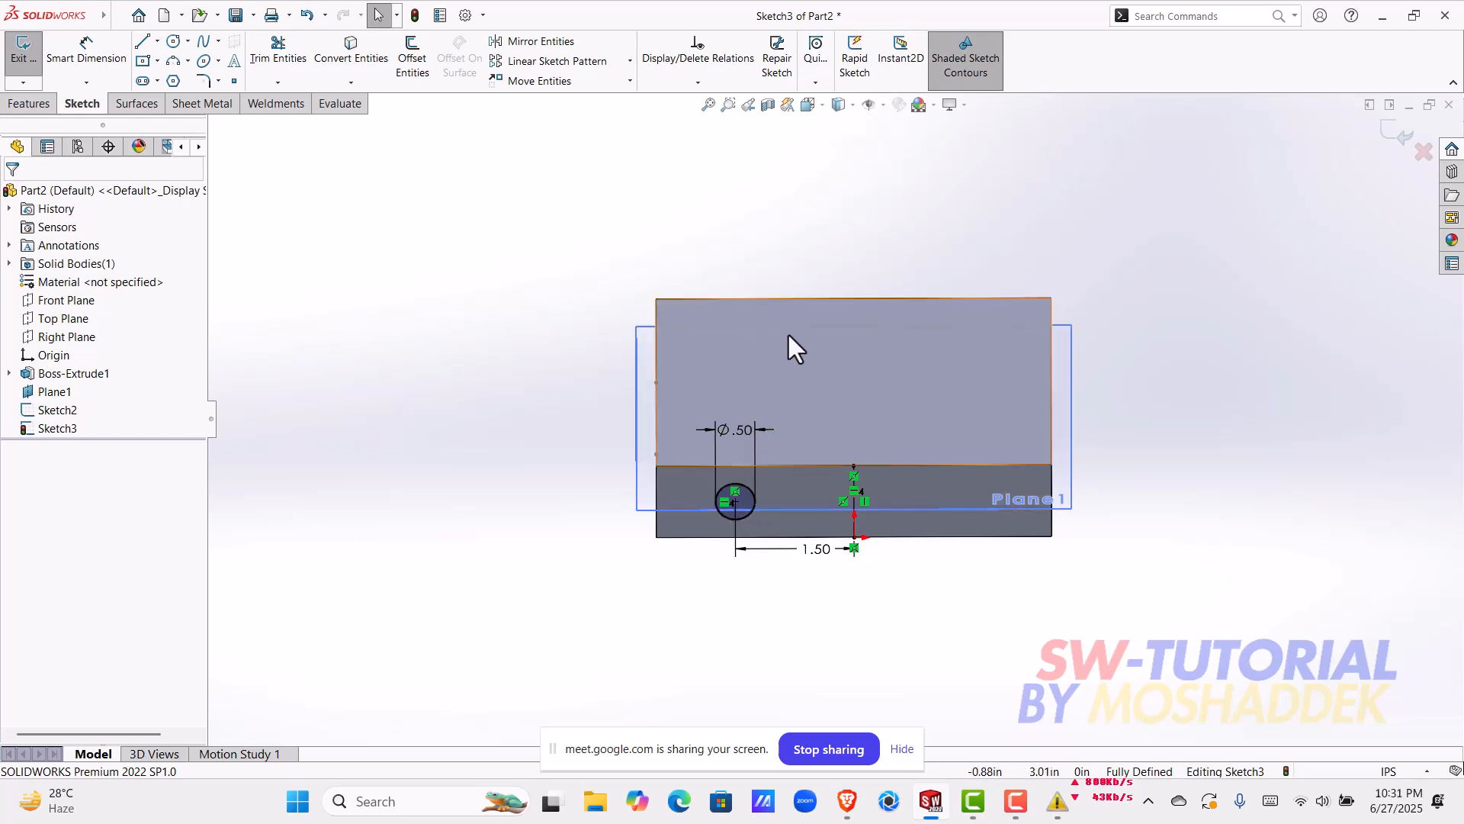
{"action": "left_click", "coordinate": [638, 412]}
{"action": "left_click", "coordinate": [511, 397]}
{"action": "left_click", "coordinate": [646, 414]}
{"action": "left_click", "coordinate": [524, 369]}
{"action": "key", "text": "ctrl+7"}
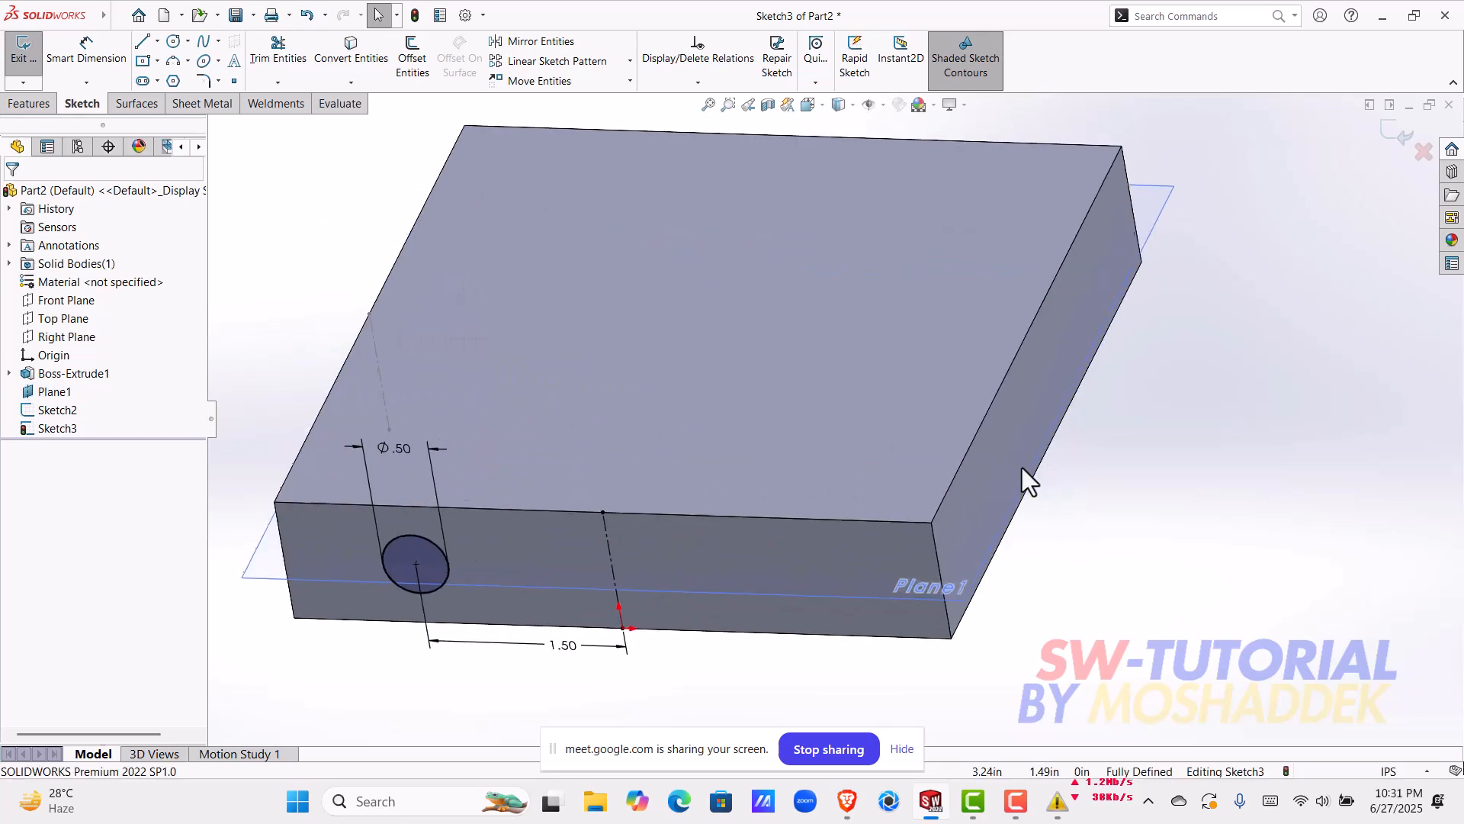
Step: Exit the circle sketch and start a new sketch on the mid plane, viewed normal to it
{"action": "left_click", "coordinate": [14, 66]}
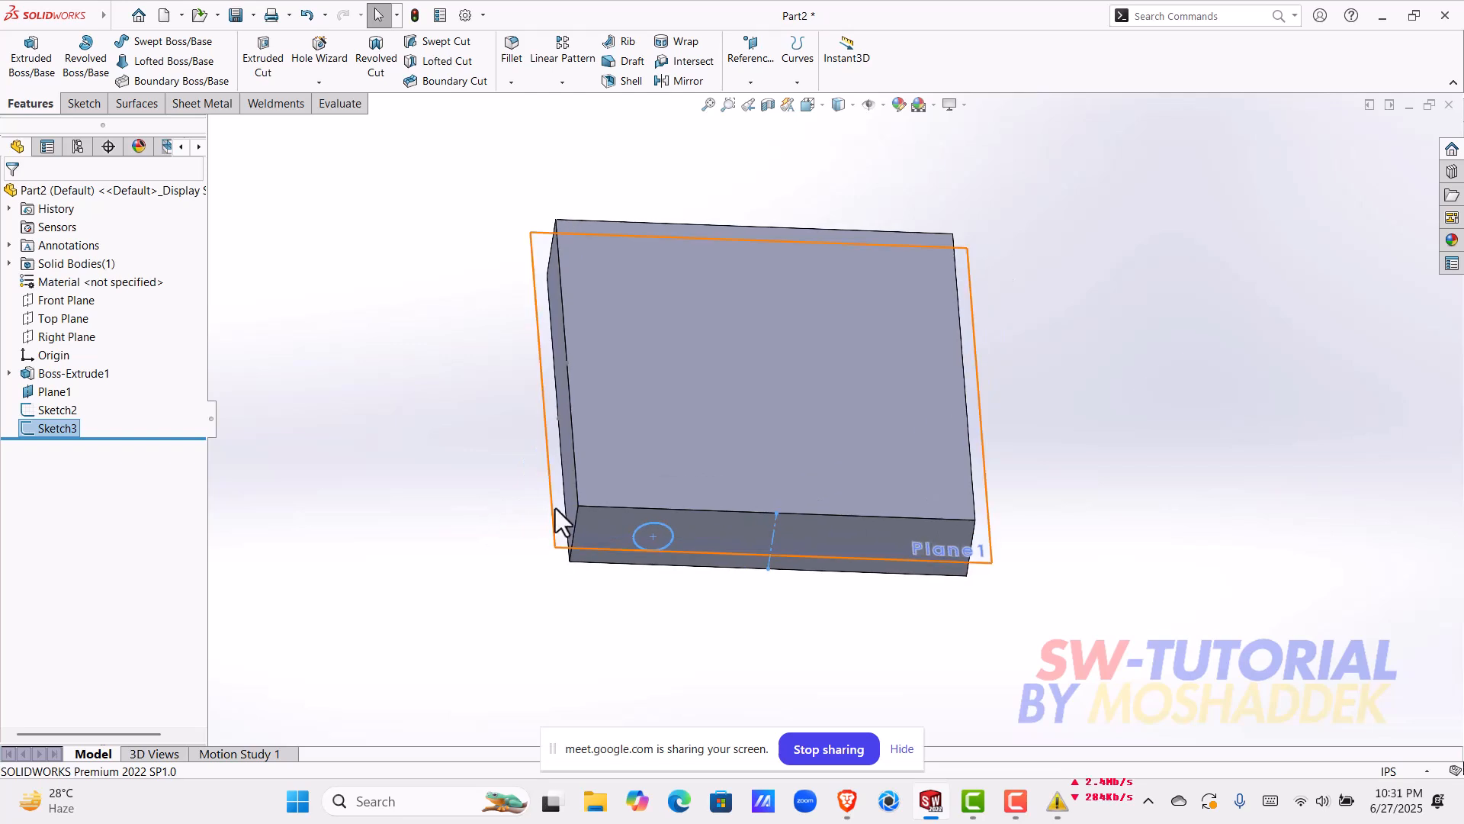
{"action": "left_click", "coordinate": [555, 507]}
{"action": "left_click", "coordinate": [624, 460]}
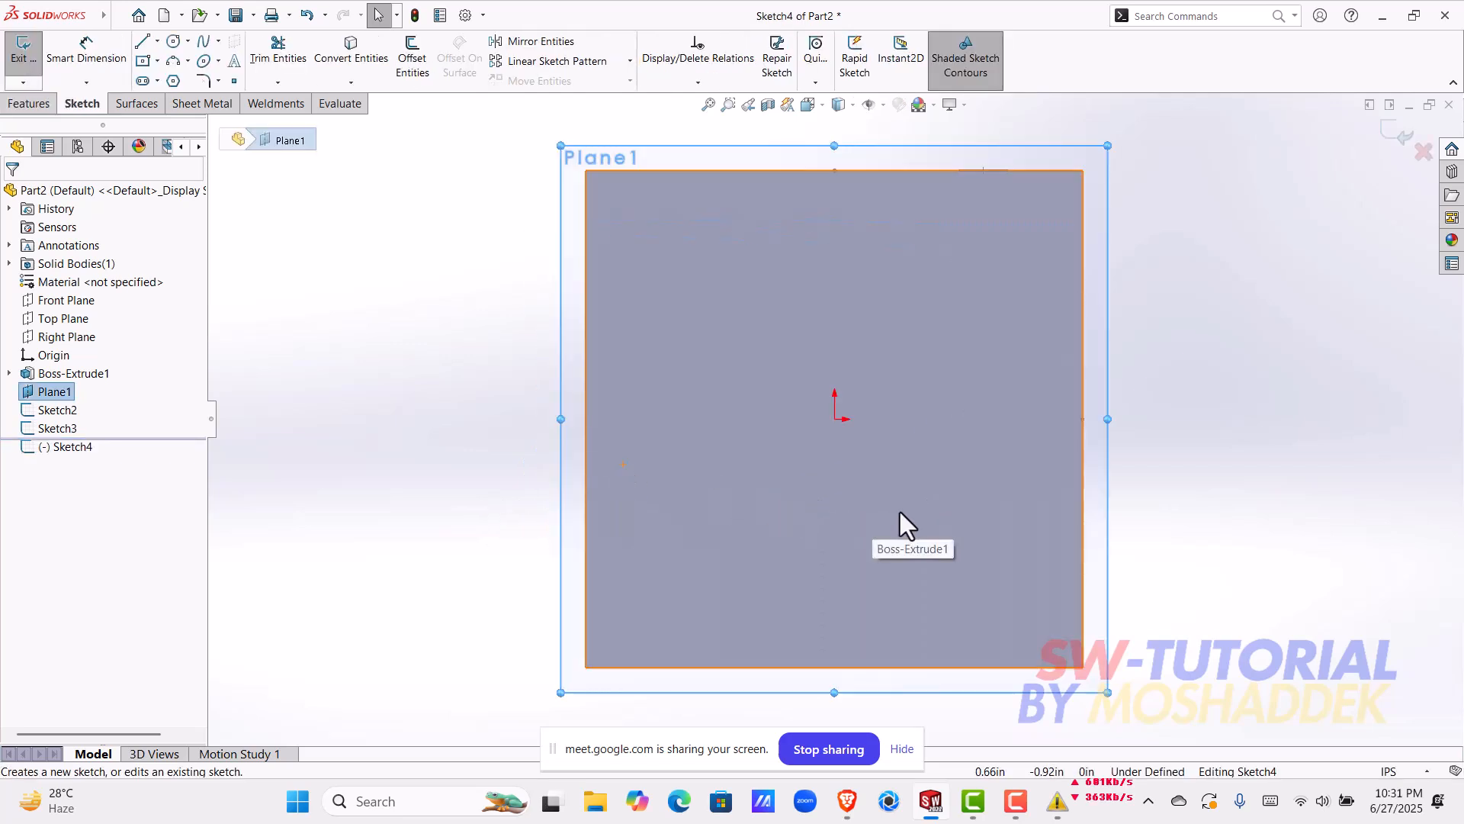
{"action": "scroll", "coordinate": [892, 496], "scroll_direction": "up", "scroll_amount": 3}
{"action": "scroll", "coordinate": [806, 299], "scroll_direction": "down", "scroll_amount": 5}
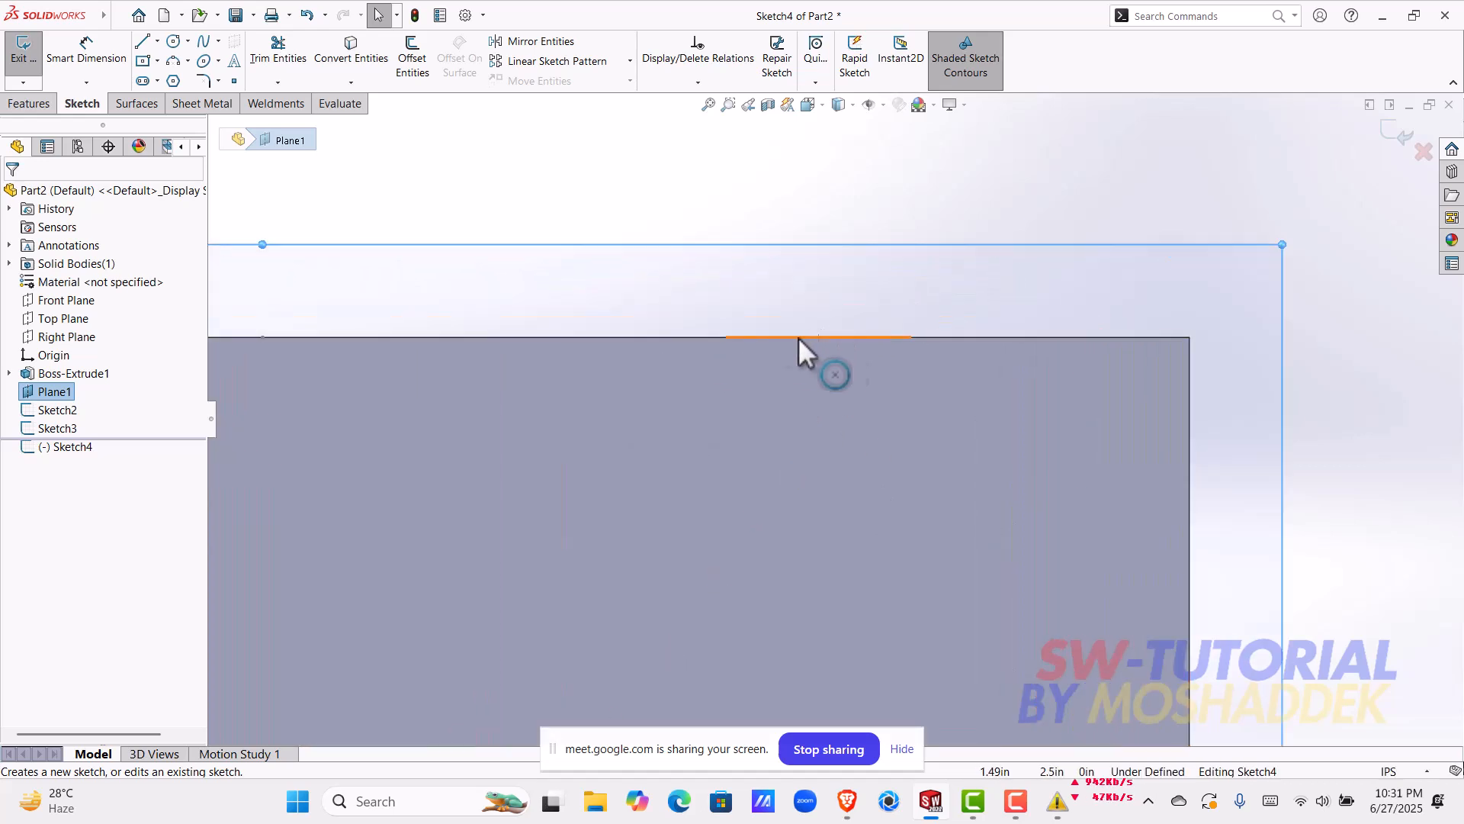
{"action": "middle_click_drag", "start_coordinate": [905, 331], "coordinate": [910, 392]}
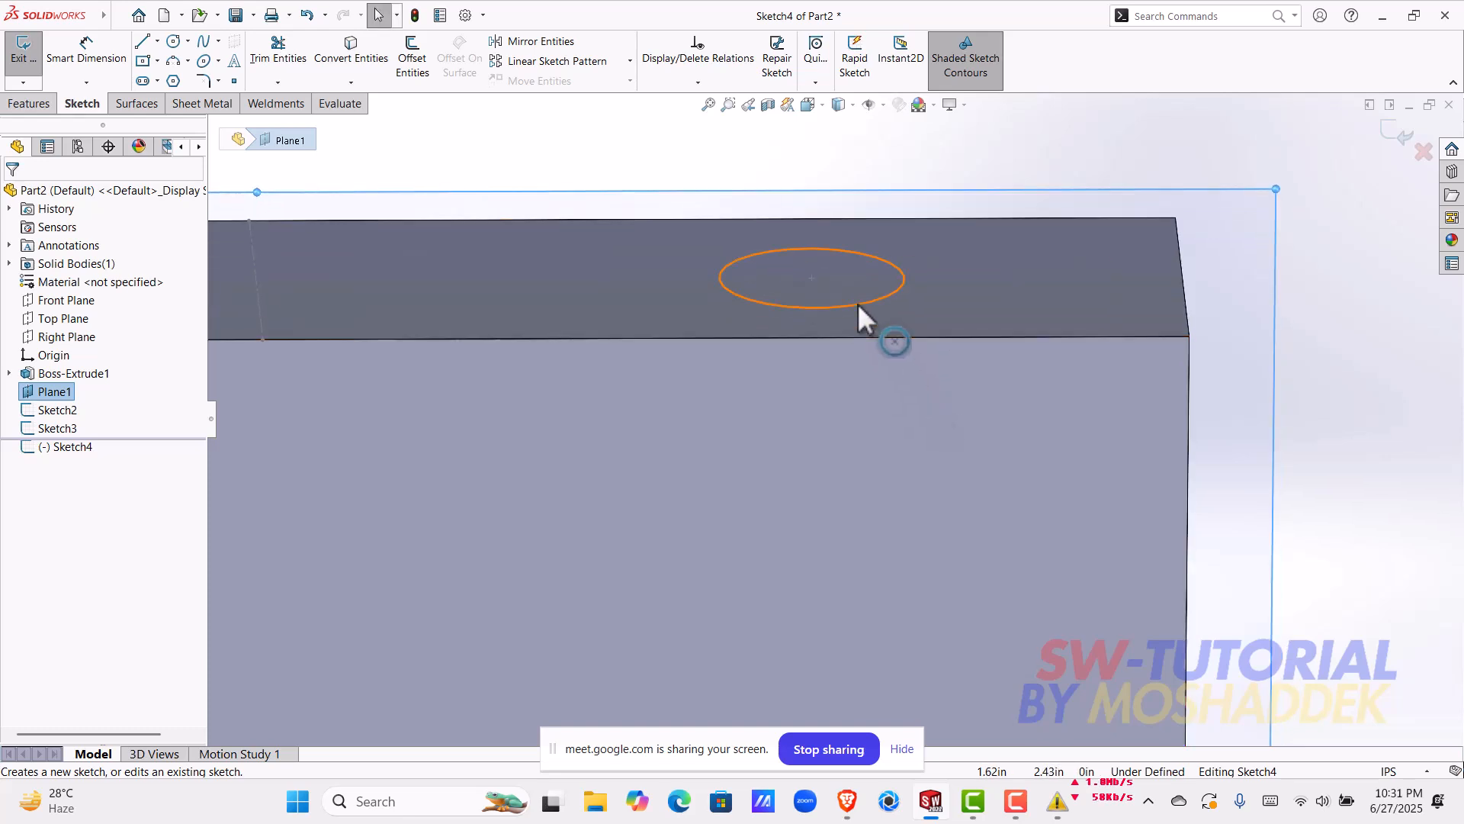
{"action": "key", "text": "ctrl+8"}
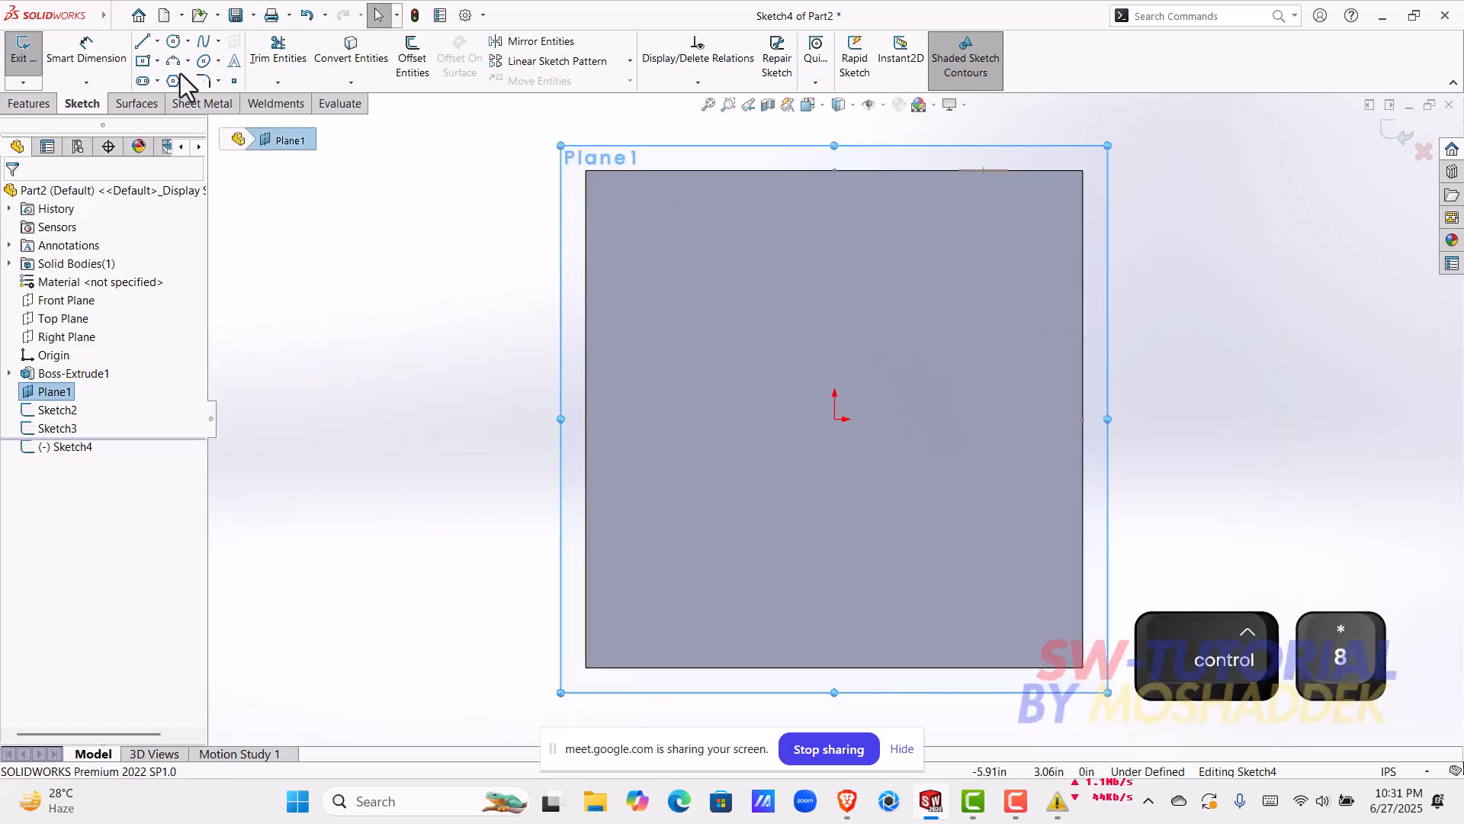
Step: Sketch a serpentine path of four vertical lines joined by three tangent arcs, from the circle's centre to the opposite end of the same block edge
{"action": "key", "text": "l"}
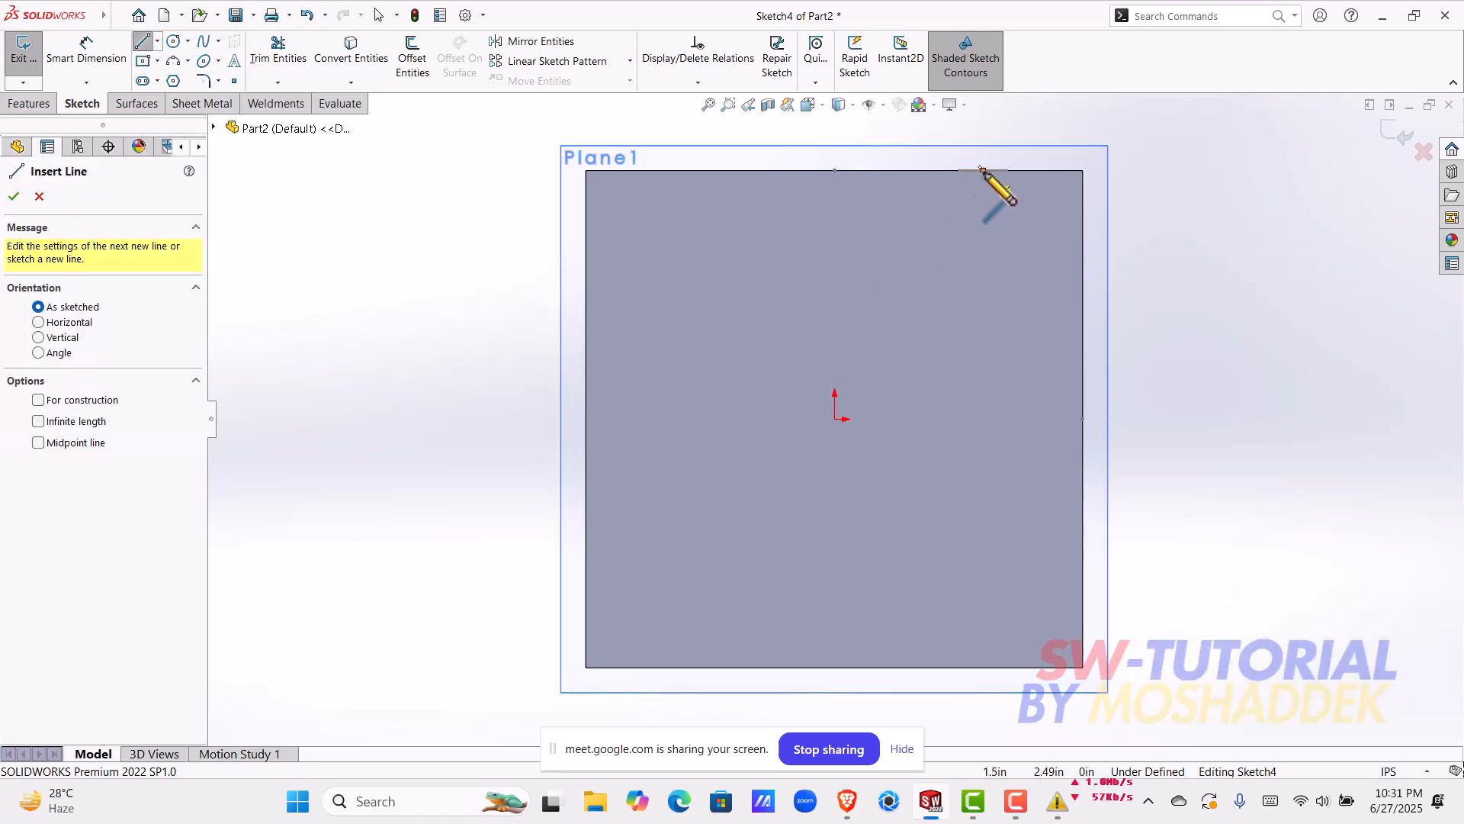
{"action": "left_click", "coordinate": [983, 170]}
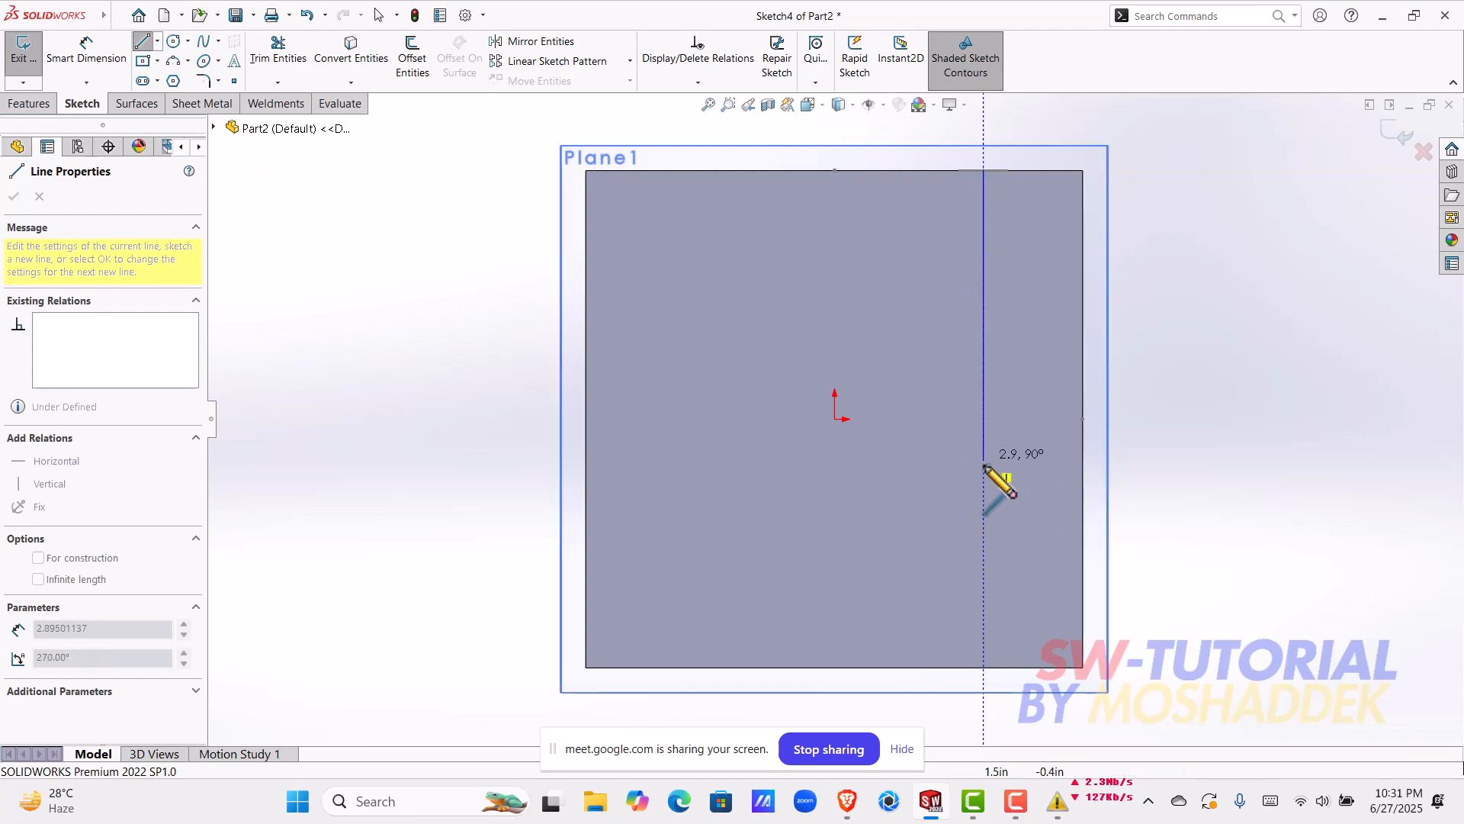
{"action": "left_click", "coordinate": [983, 565]}
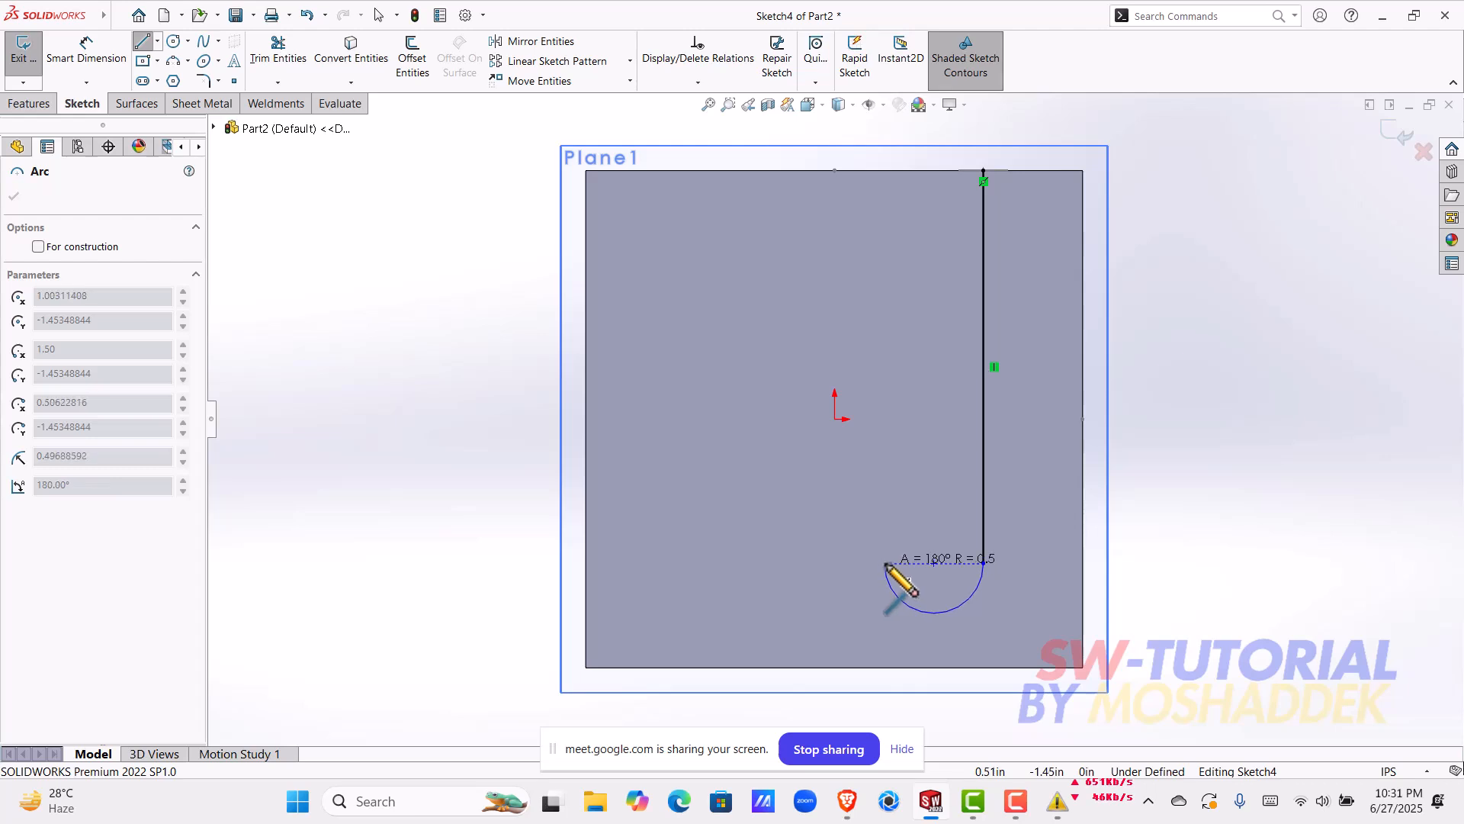
{"action": "left_click", "coordinate": [884, 563]}
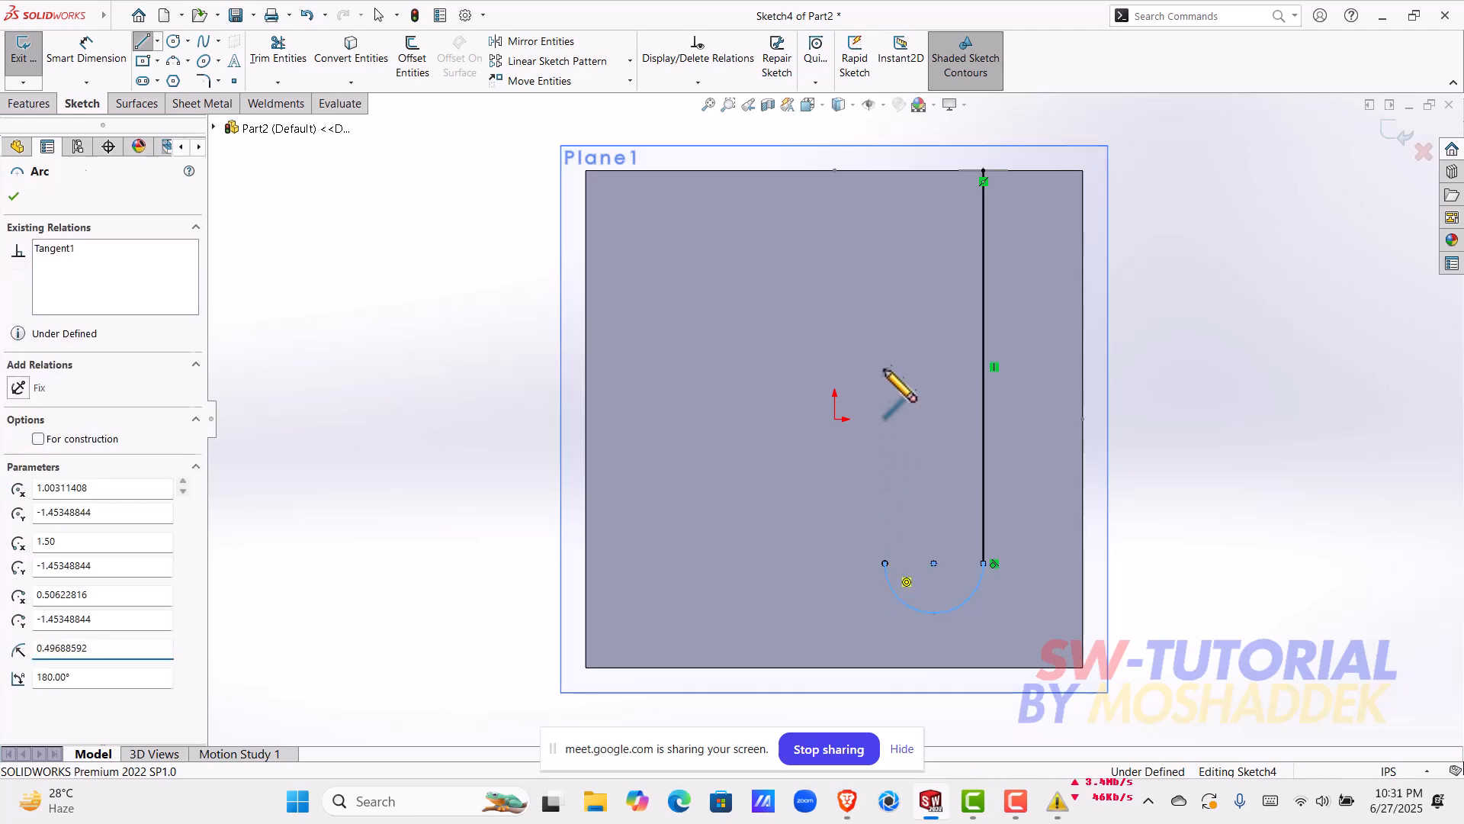
{"action": "left_click", "coordinate": [885, 276]}
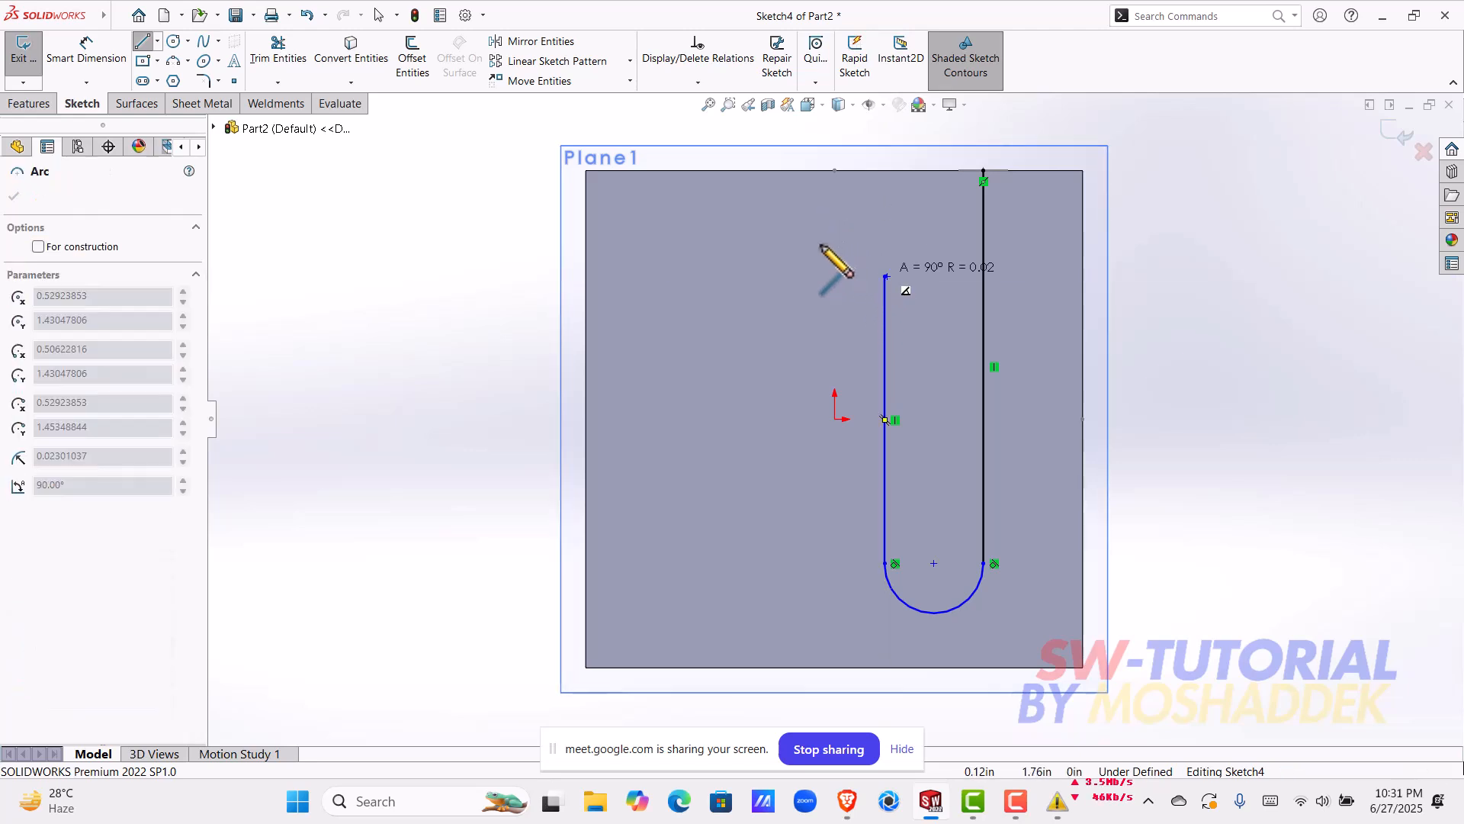
{"action": "left_click", "coordinate": [796, 276]}
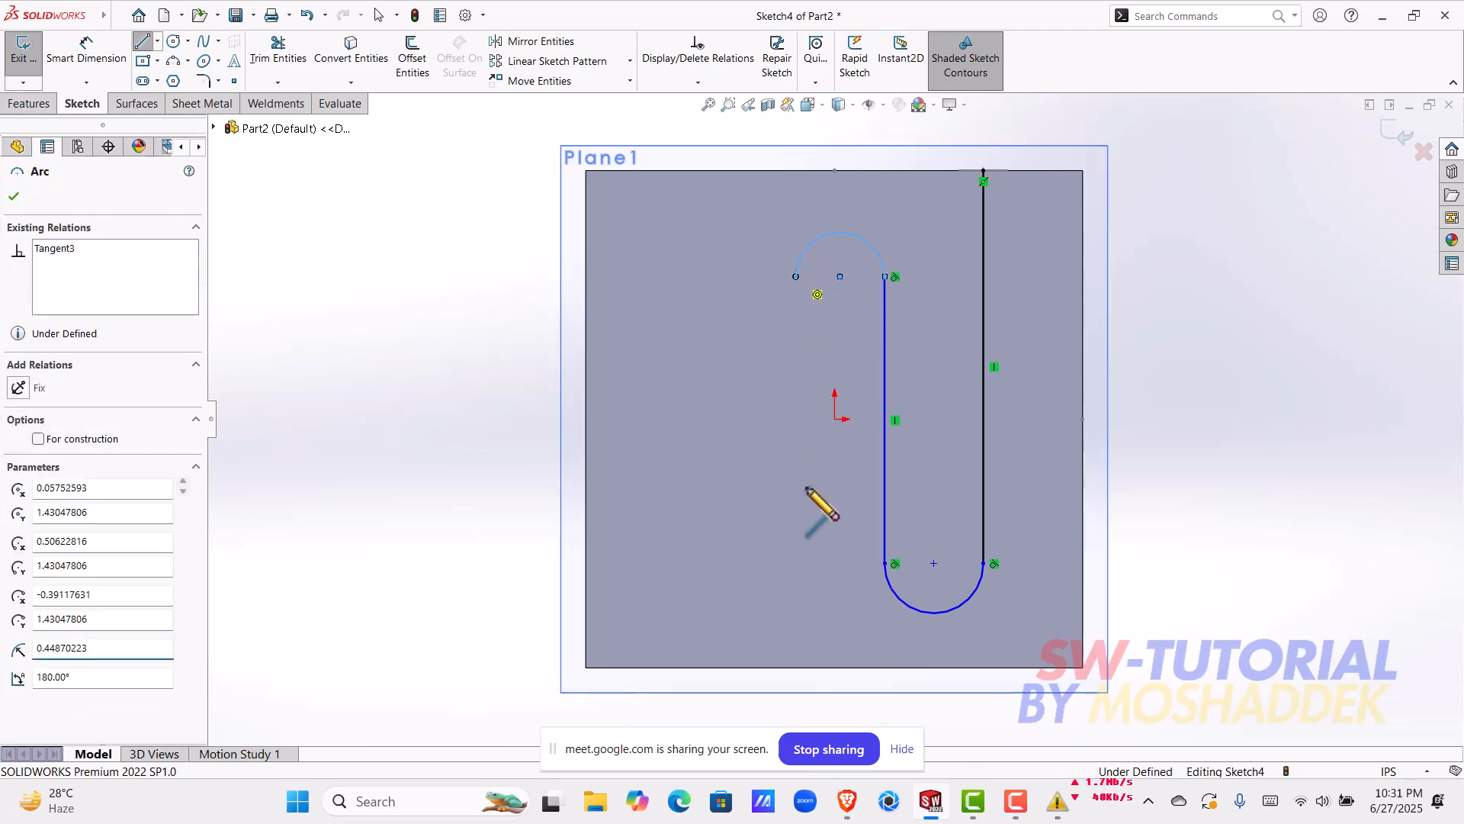
{"action": "left_click", "coordinate": [796, 563]}
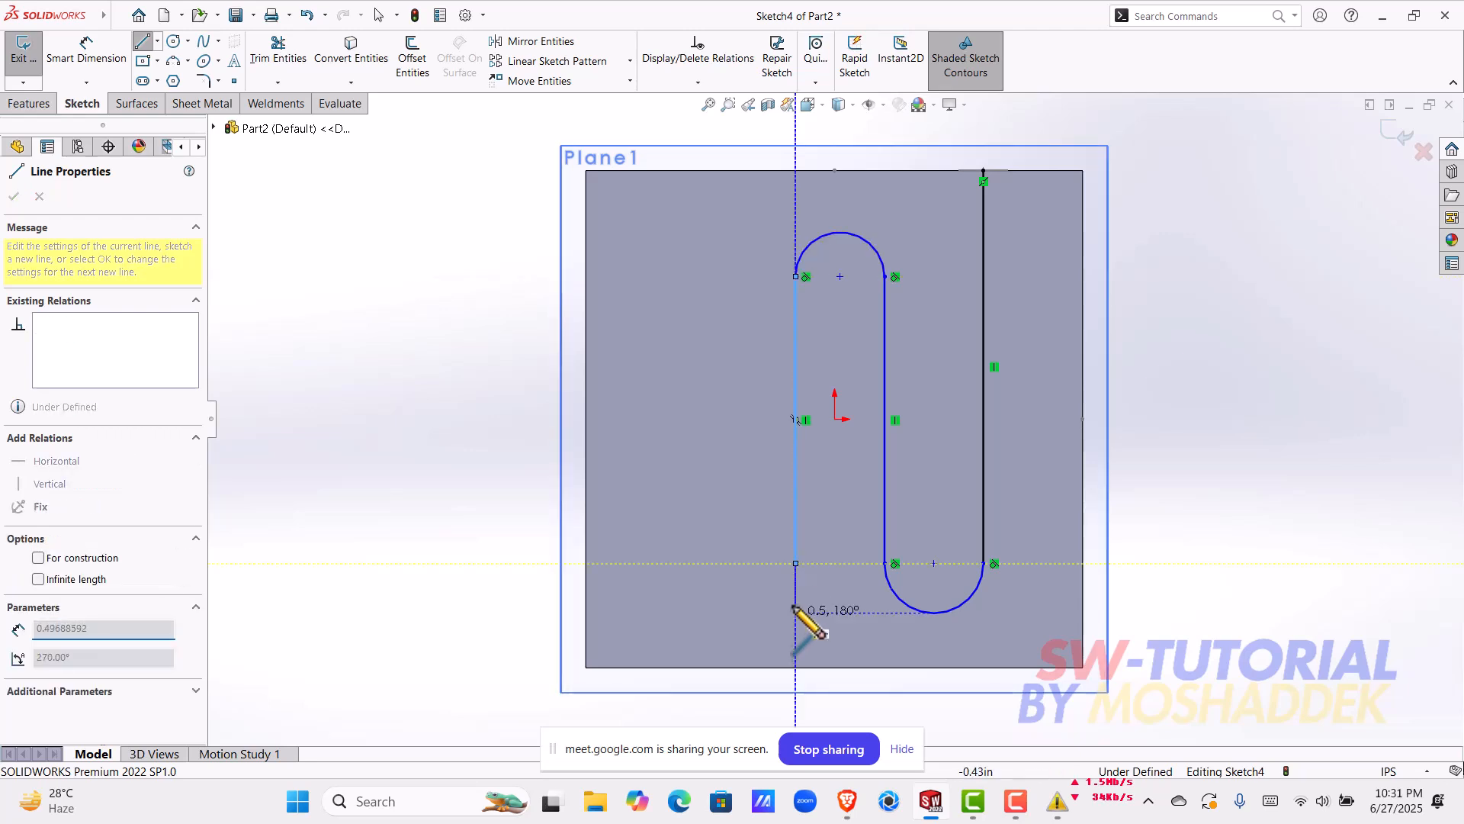
{"action": "left_click", "coordinate": [711, 563]}
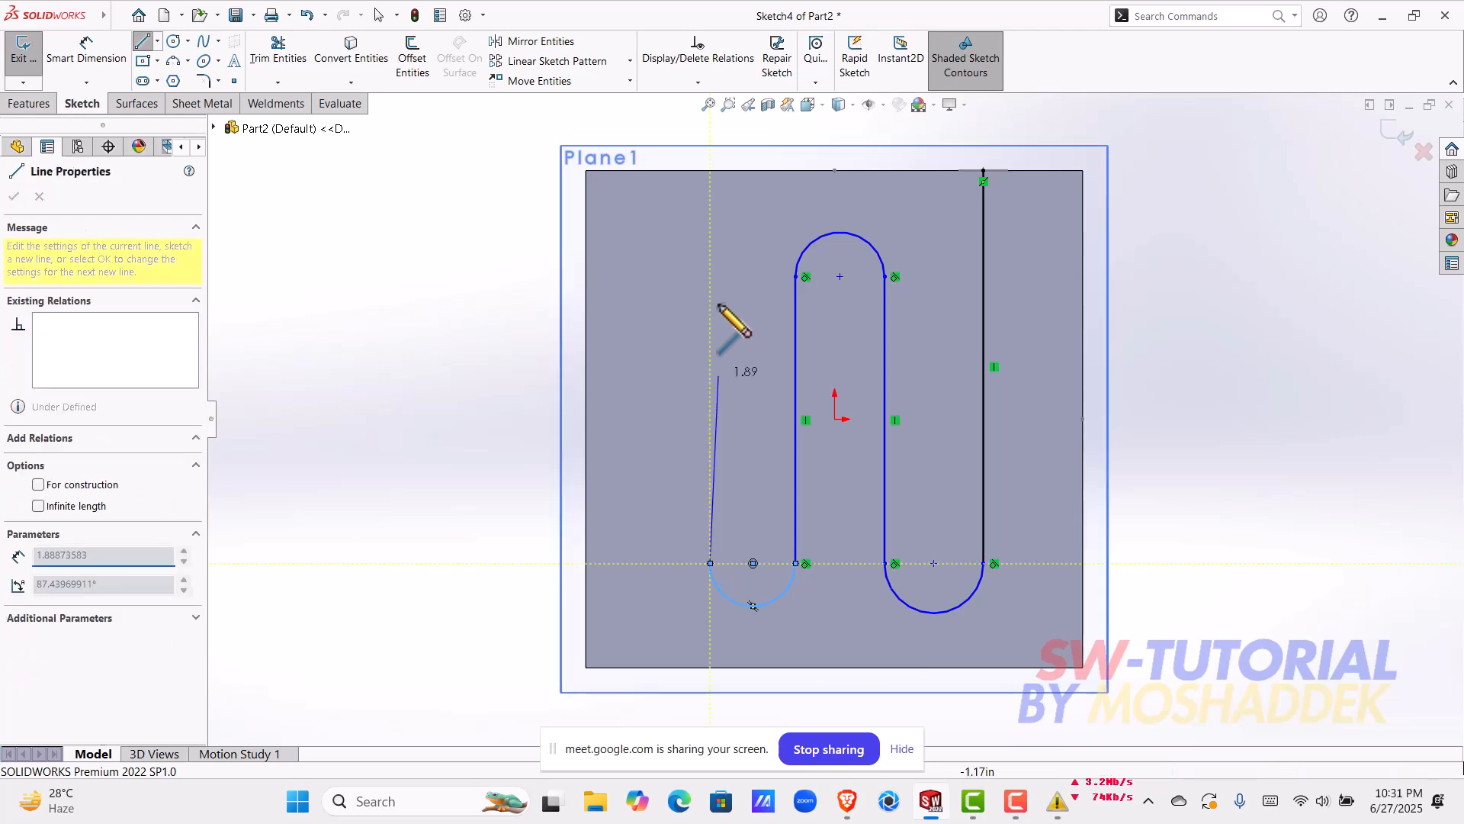
{"action": "left_click", "coordinate": [711, 171]}
{"action": "key", "text": "Escape"}
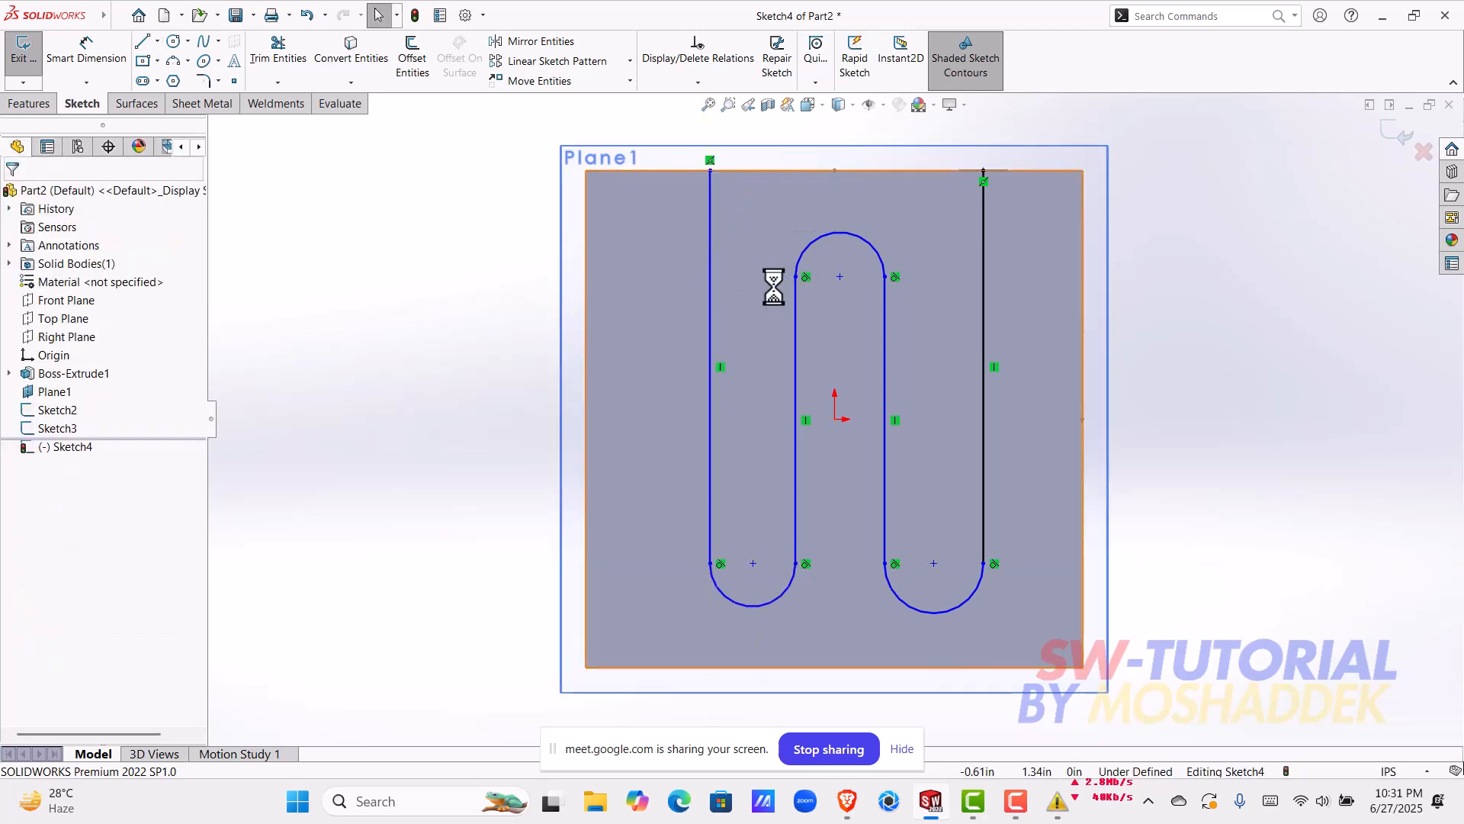
Step: Try a vertical centerline about 0.92 in long down from the origin, and delete it
{"action": "scroll", "coordinate": [872, 467], "scroll_direction": "down", "scroll_amount": 2}
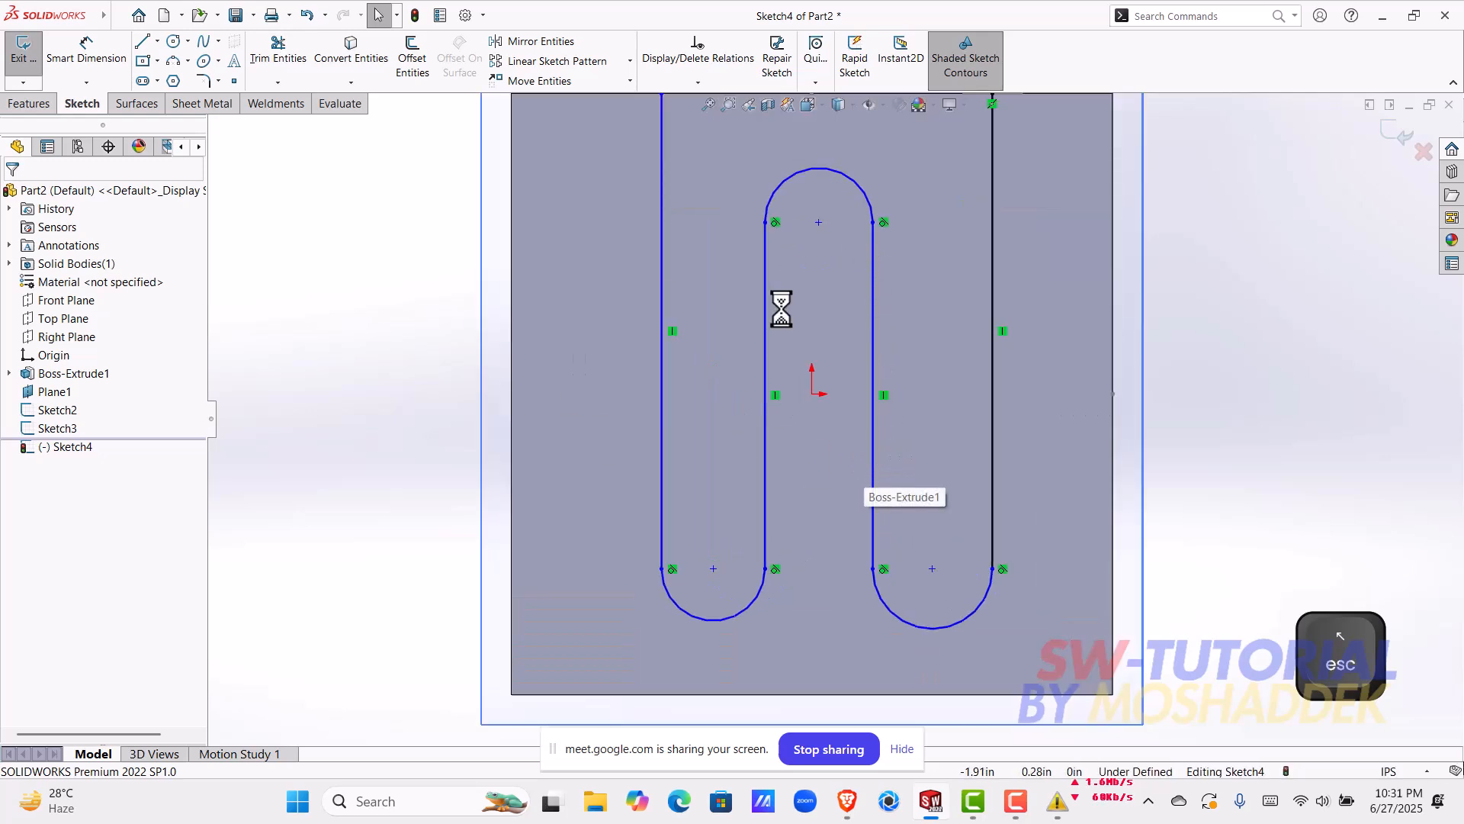
{"action": "scroll", "coordinate": [868, 455], "scroll_direction": "up", "scroll_amount": 2}
{"action": "scroll", "coordinate": [845, 457], "scroll_direction": "down", "scroll_amount": 2}
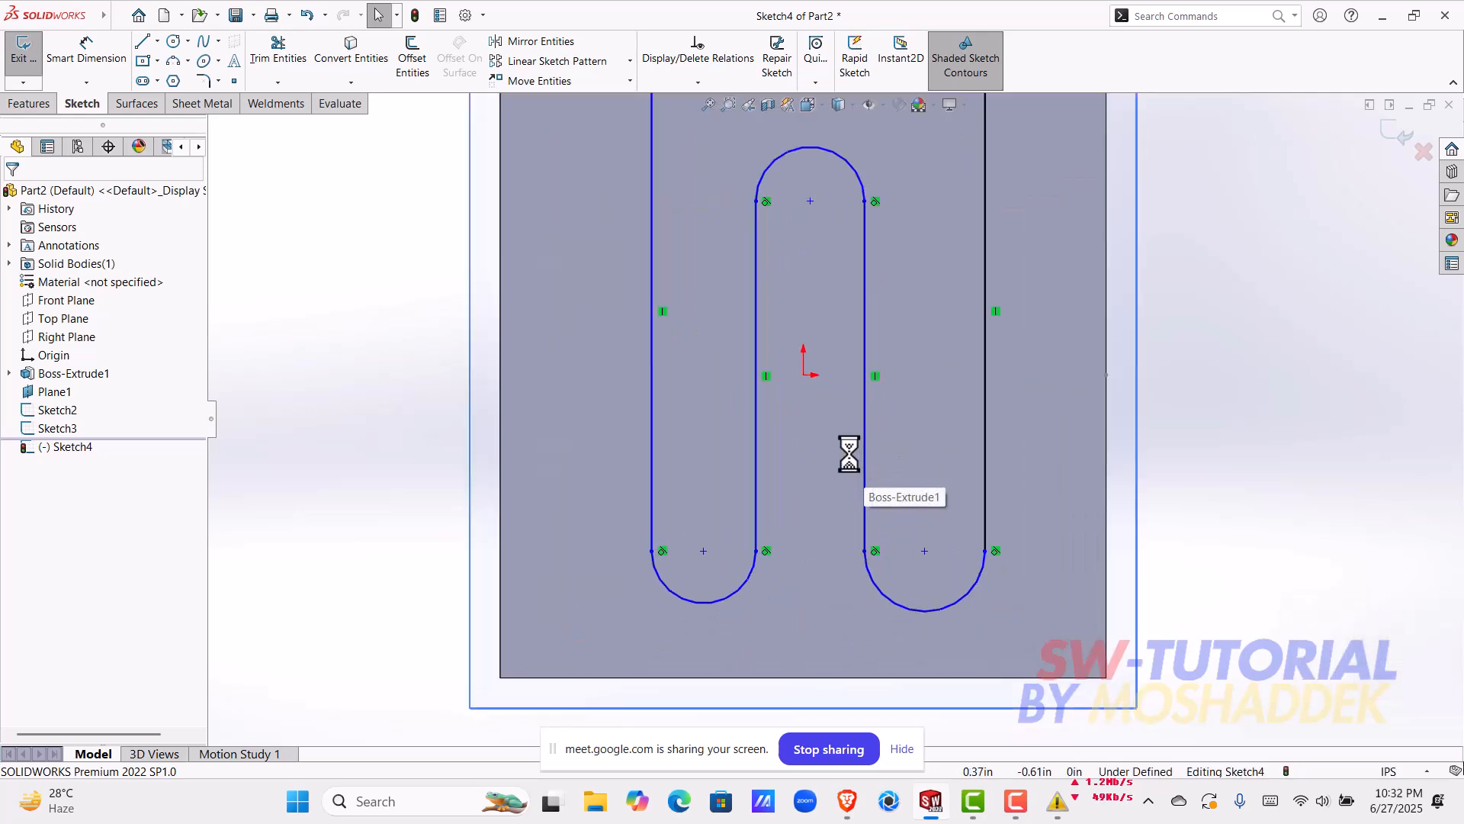
{"action": "left_click", "coordinate": [157, 41]}
{"action": "left_click", "coordinate": [173, 78]}
{"action": "left_click", "coordinate": [803, 375]}
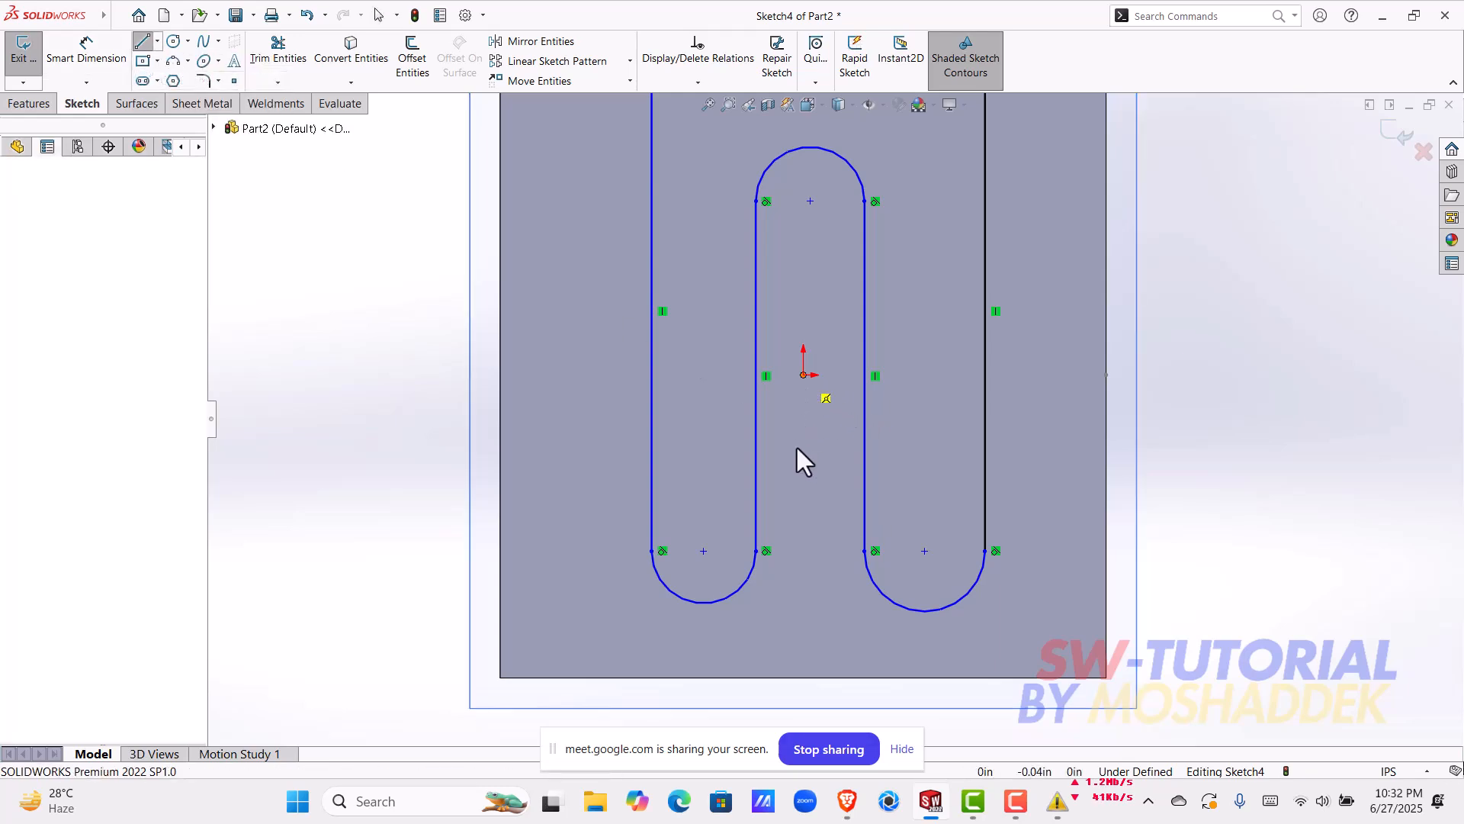
{"action": "left_click", "coordinate": [802, 487]}
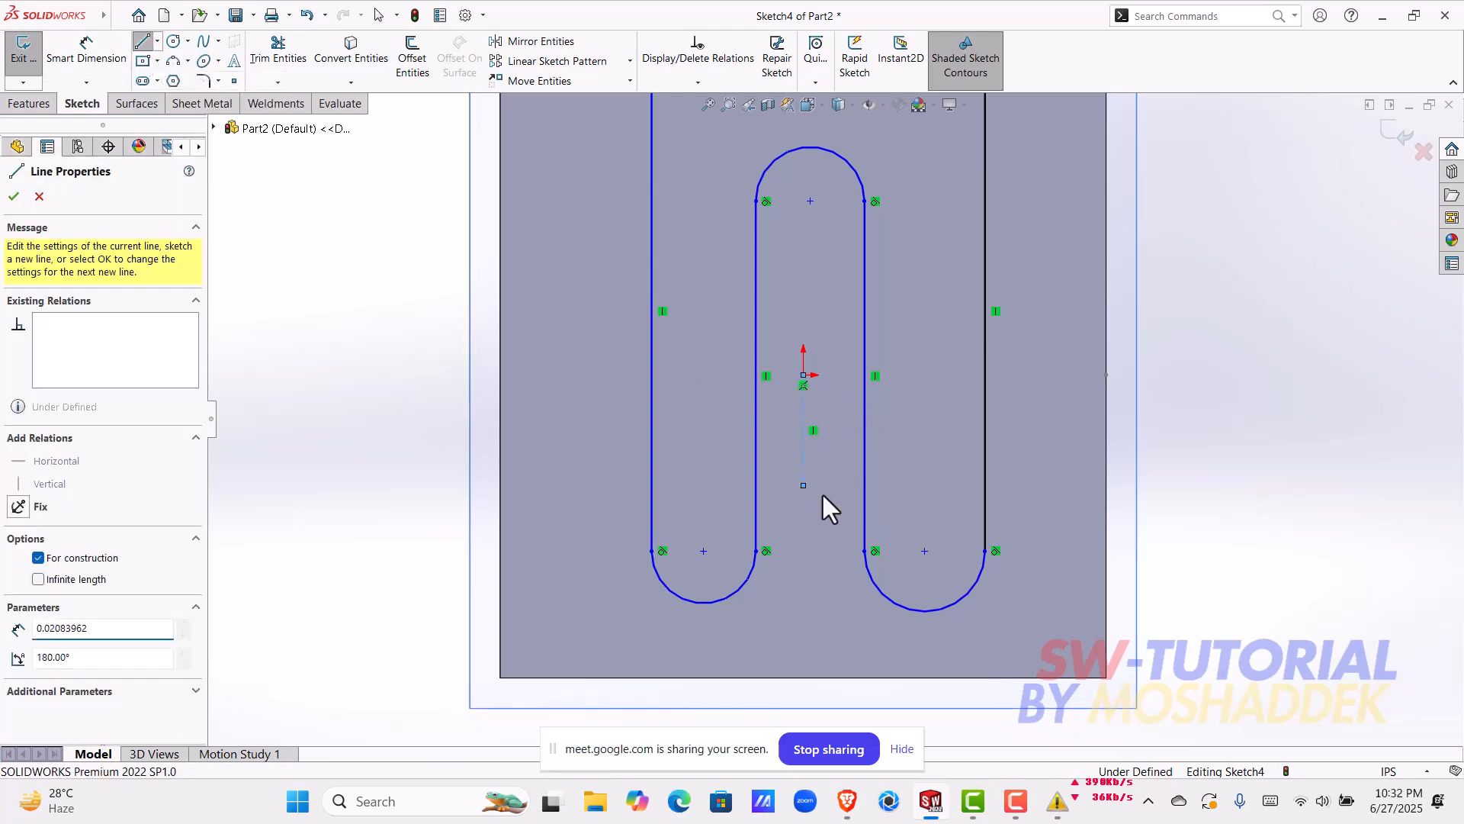
{"action": "key", "text": "Escape"}
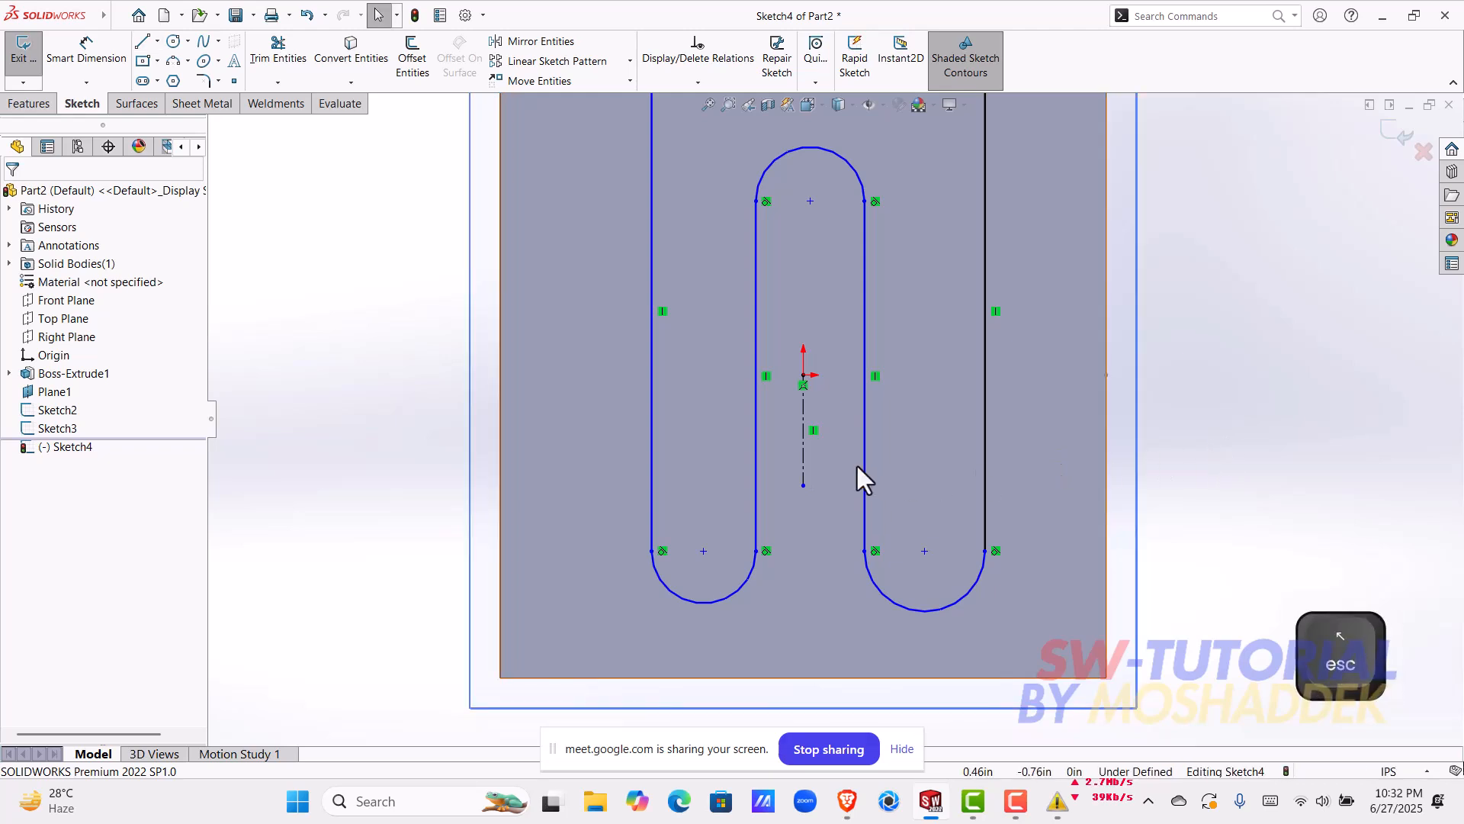
{"action": "left_click", "coordinate": [804, 452]}
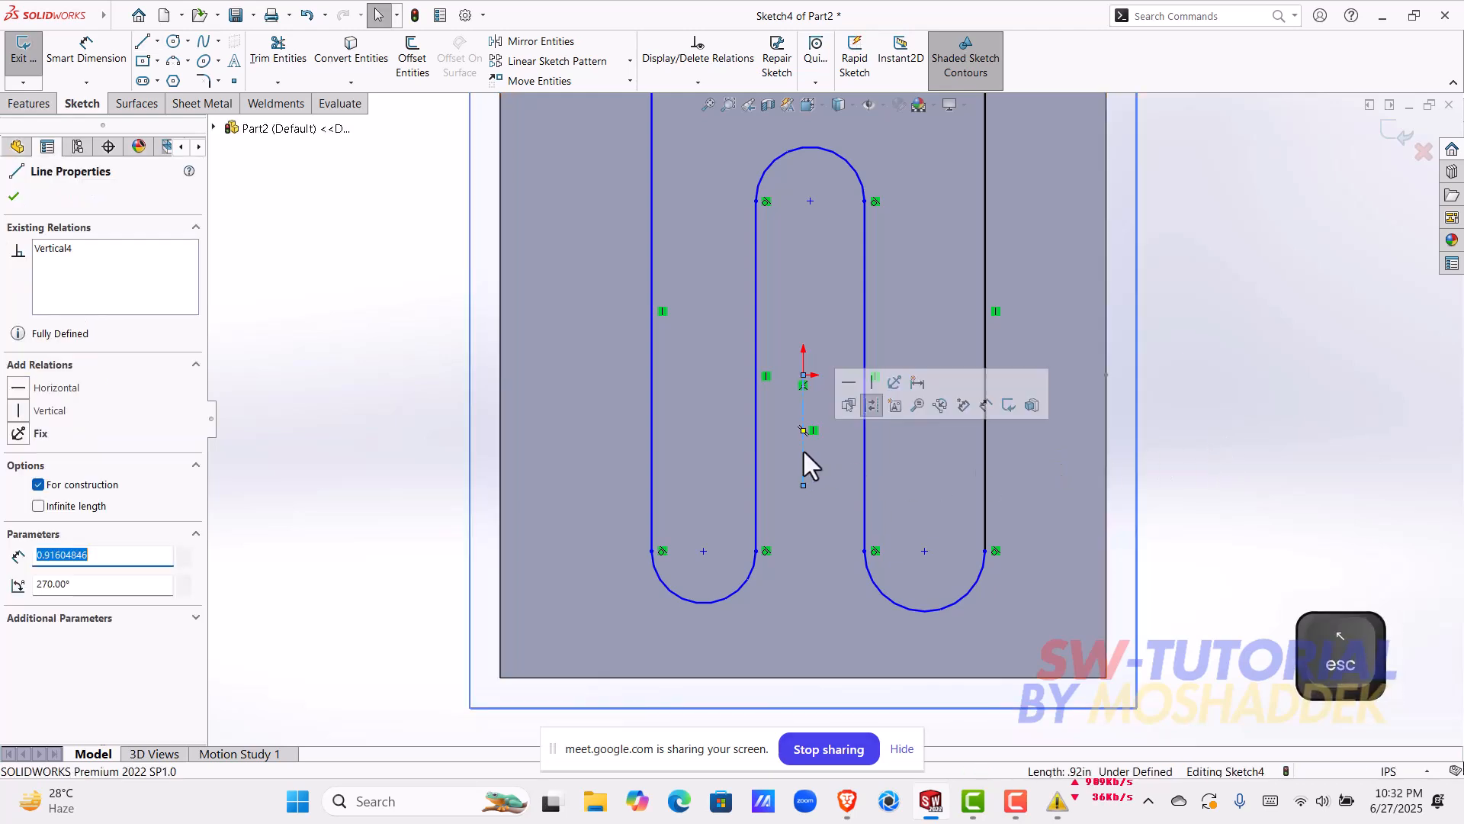
{"action": "left_click", "coordinate": [1215, 387]}
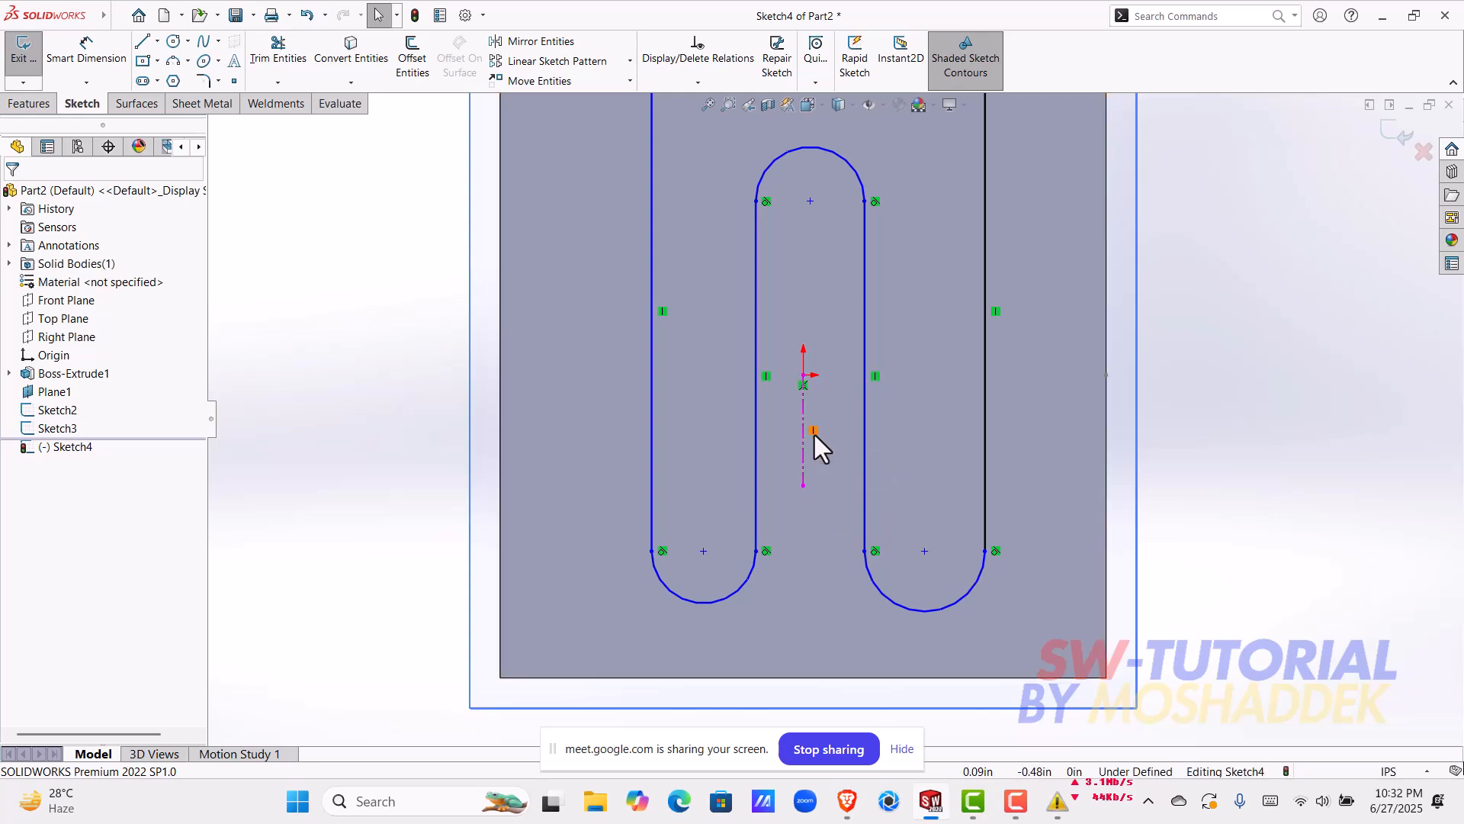
{"action": "left_click", "coordinate": [804, 474]}
{"action": "key", "text": "Delete"}
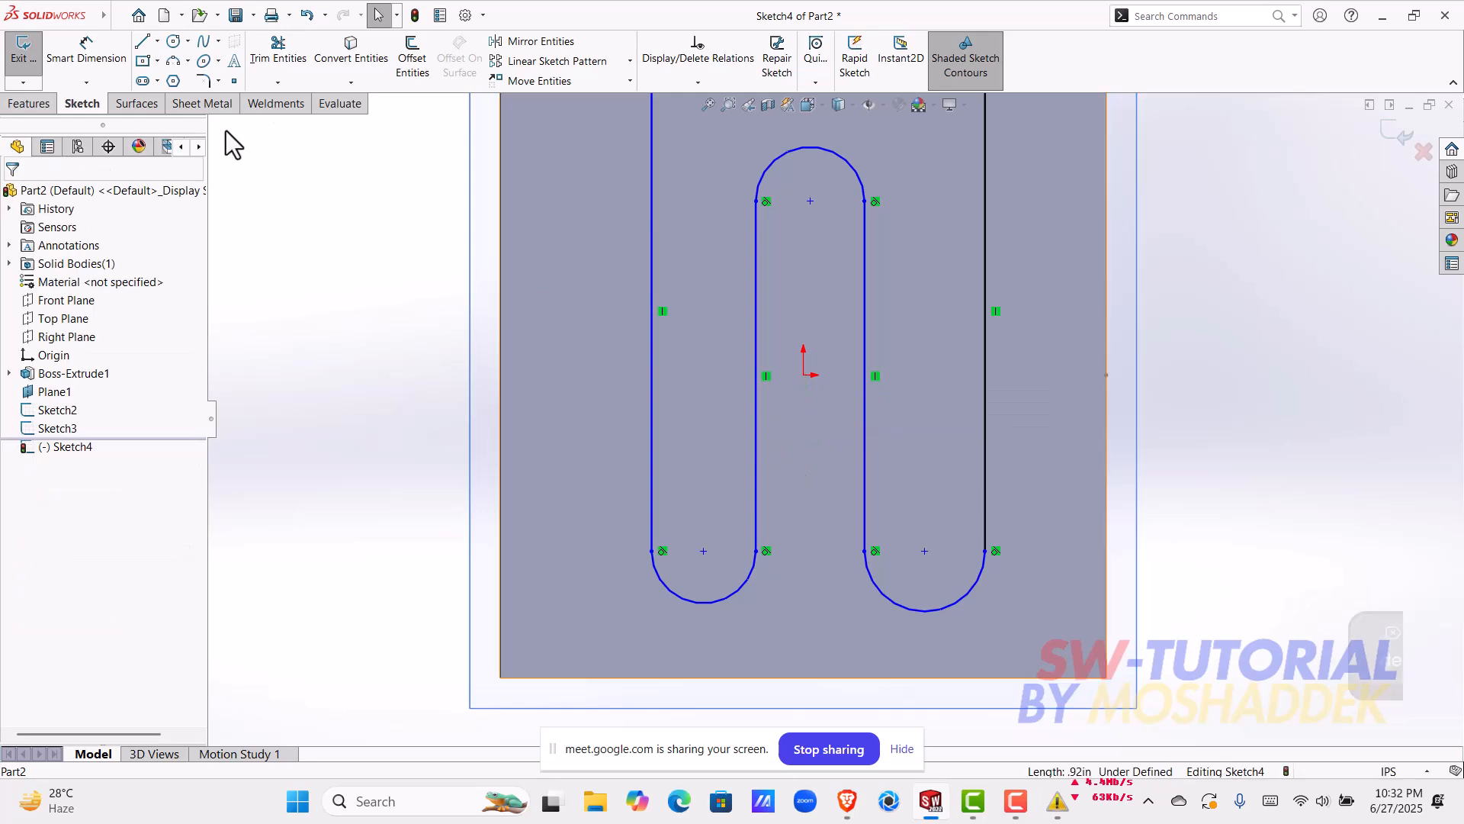
Step: Try a longer centerline from the origin down to the level of the lower arc centres, and undo it
{"action": "left_click", "coordinate": [157, 42]}
{"action": "left_click", "coordinate": [185, 78]}
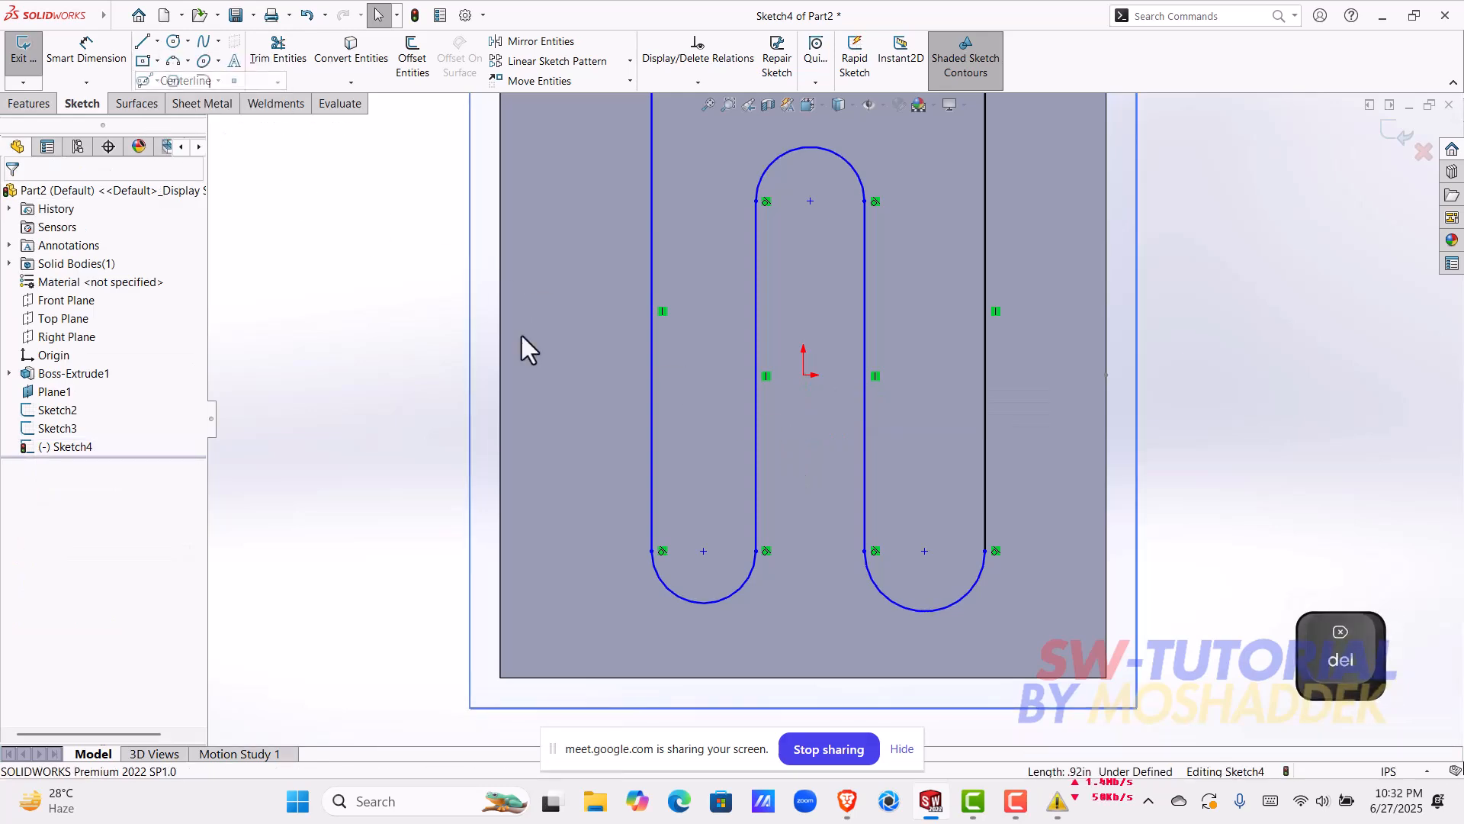
{"action": "left_click", "coordinate": [804, 375]}
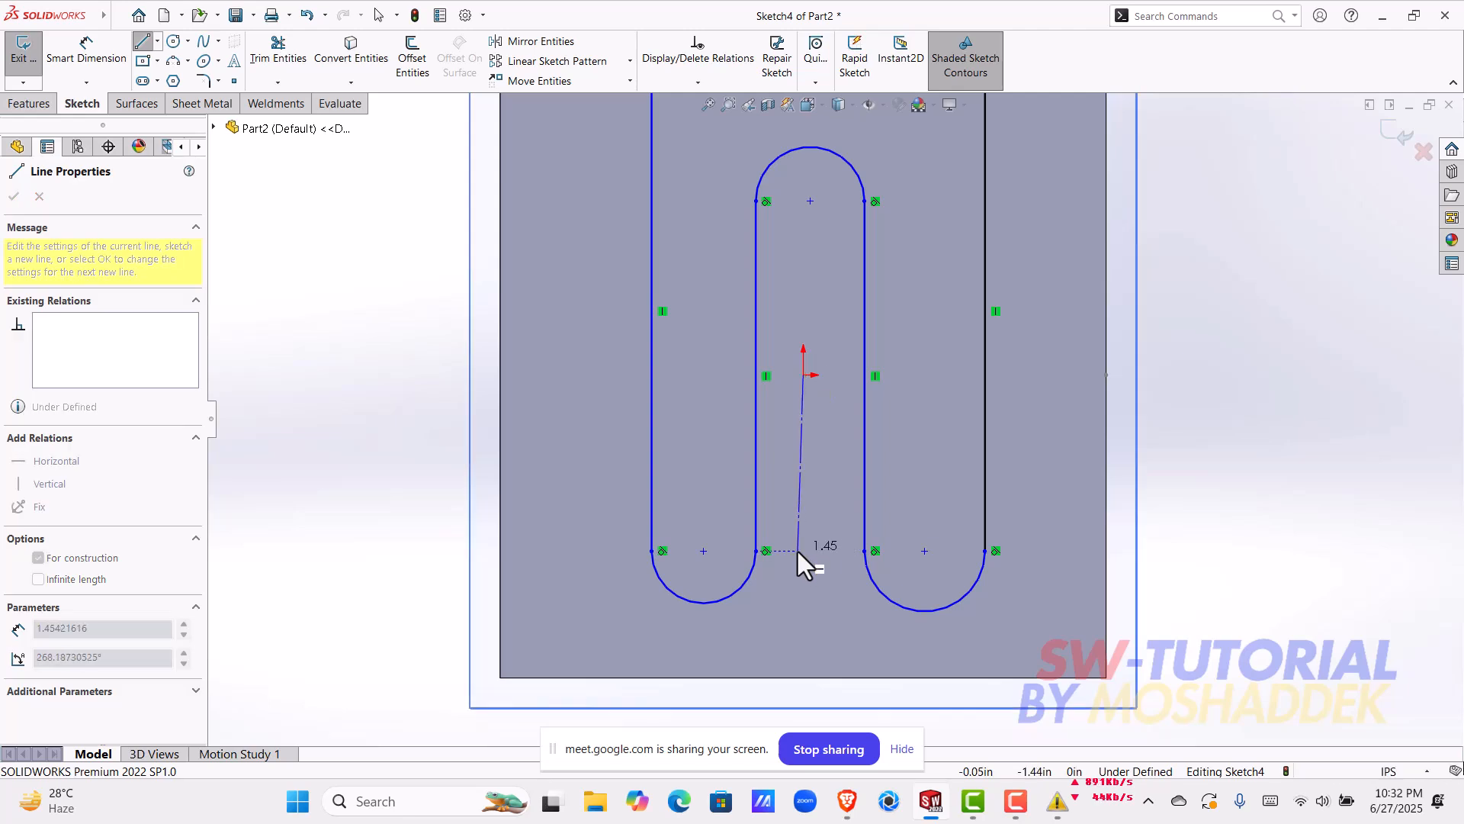
{"action": "left_click", "coordinate": [801, 550]}
{"action": "key", "text": "Escape"}
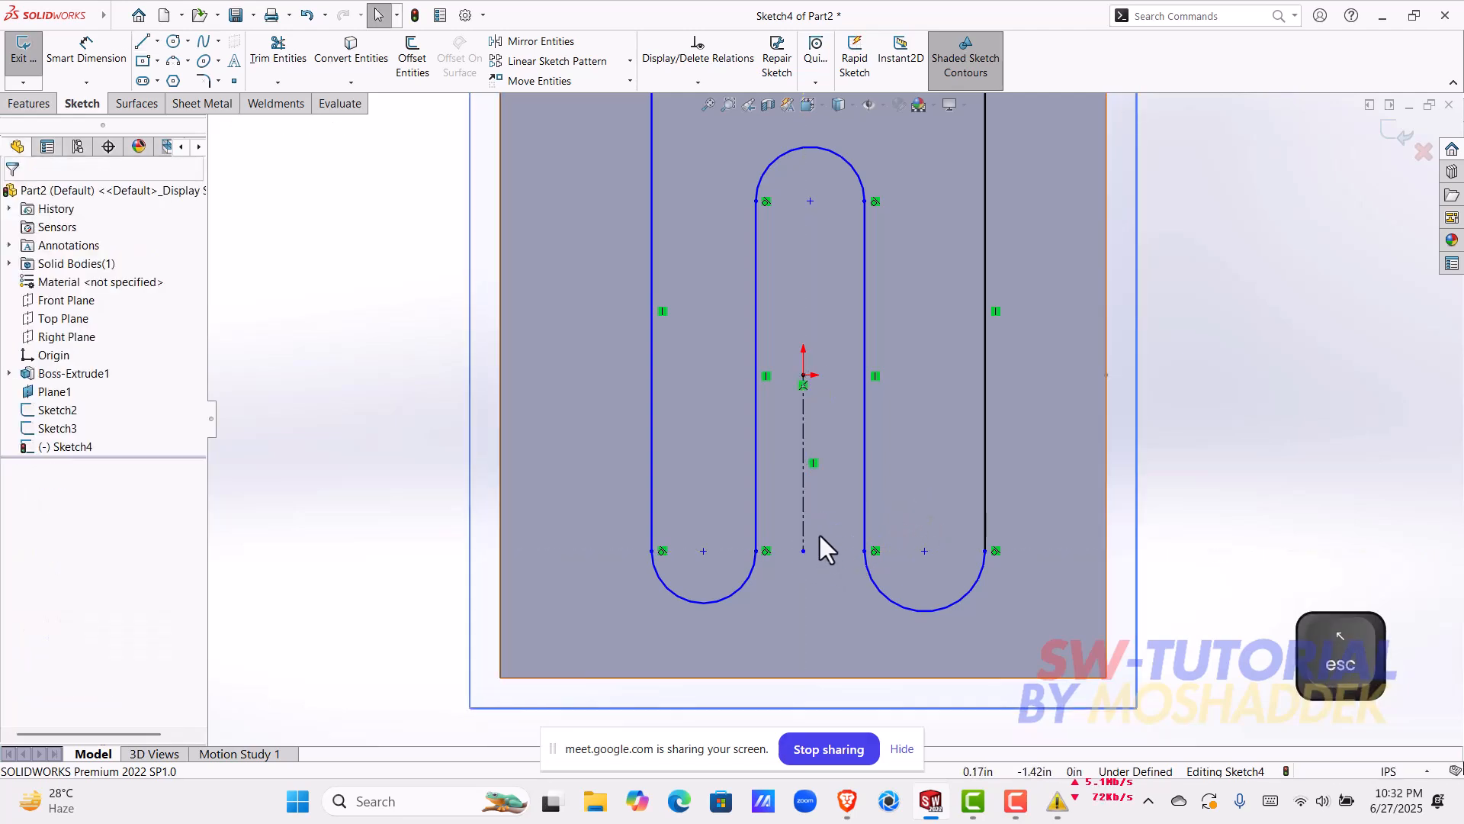
{"action": "key", "text": "ctrl+z"}
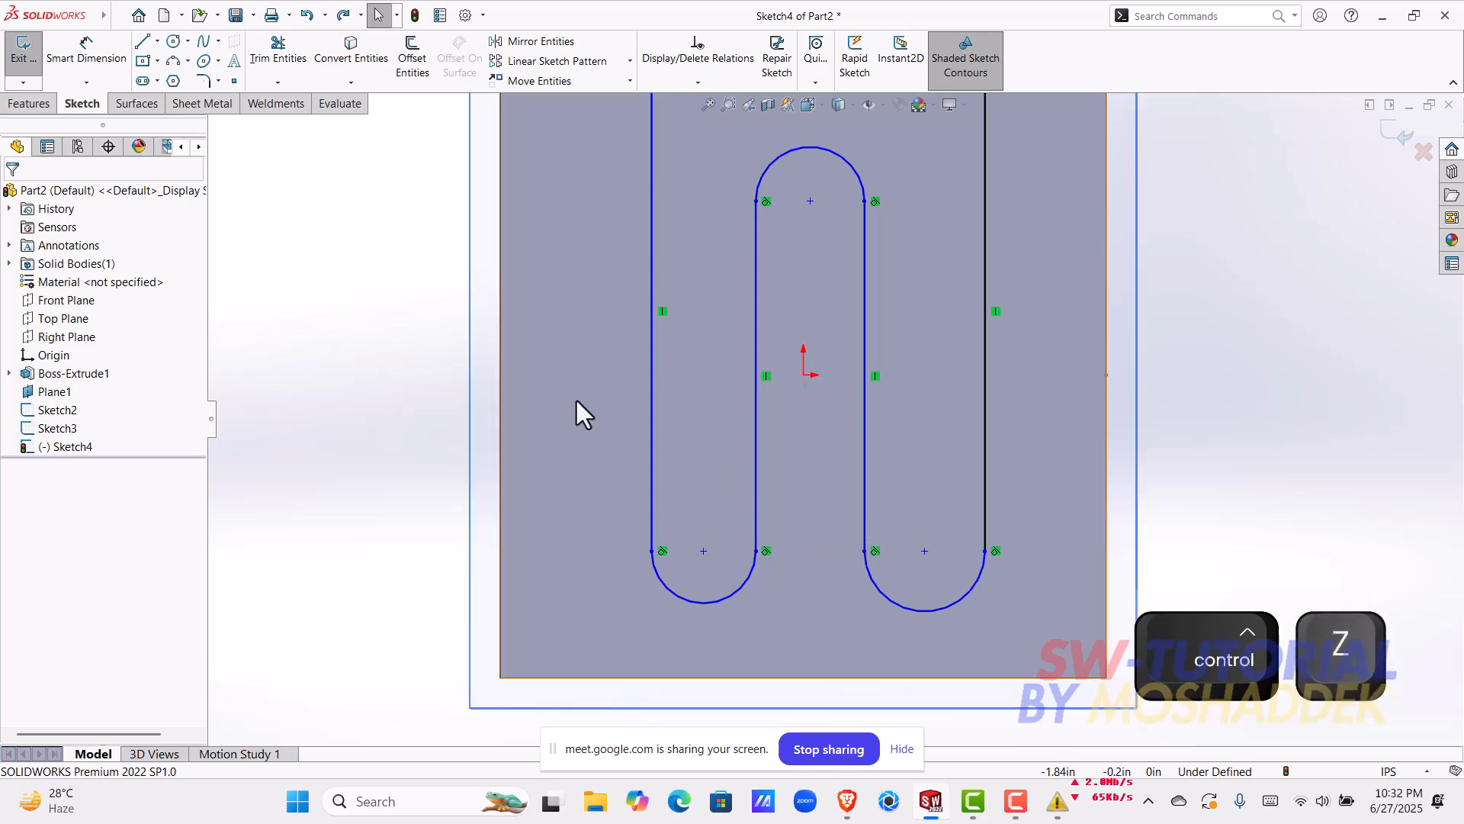
Step: Draw a slightly slanted centerline down from the origin between the two inner lines and make it vertical
{"action": "left_click", "coordinate": [158, 41]}
{"action": "left_click", "coordinate": [183, 76]}
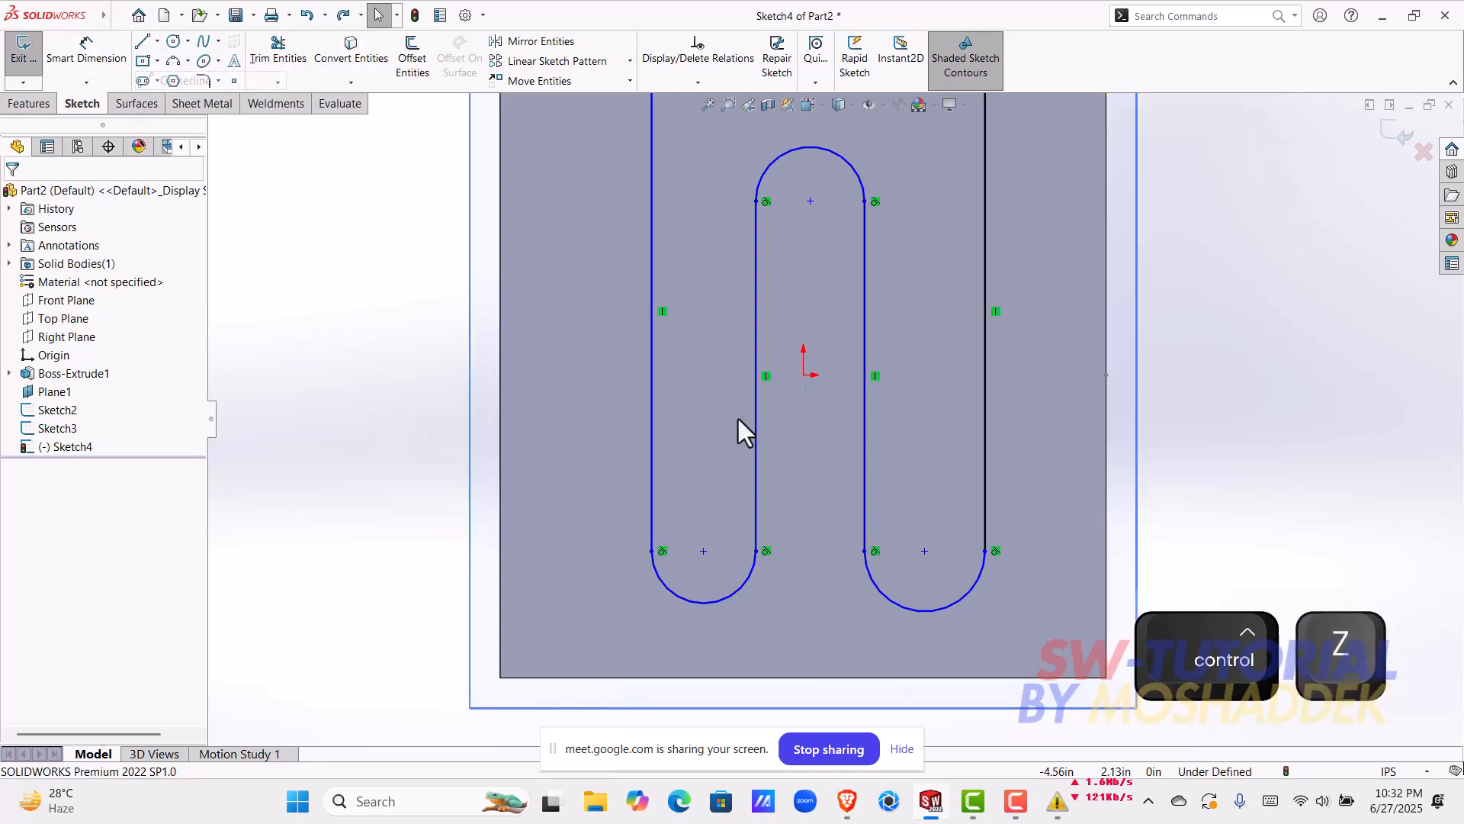
{"action": "left_click", "coordinate": [804, 374]}
{"action": "left_click", "coordinate": [816, 541]}
{"action": "key", "text": "Escape"}
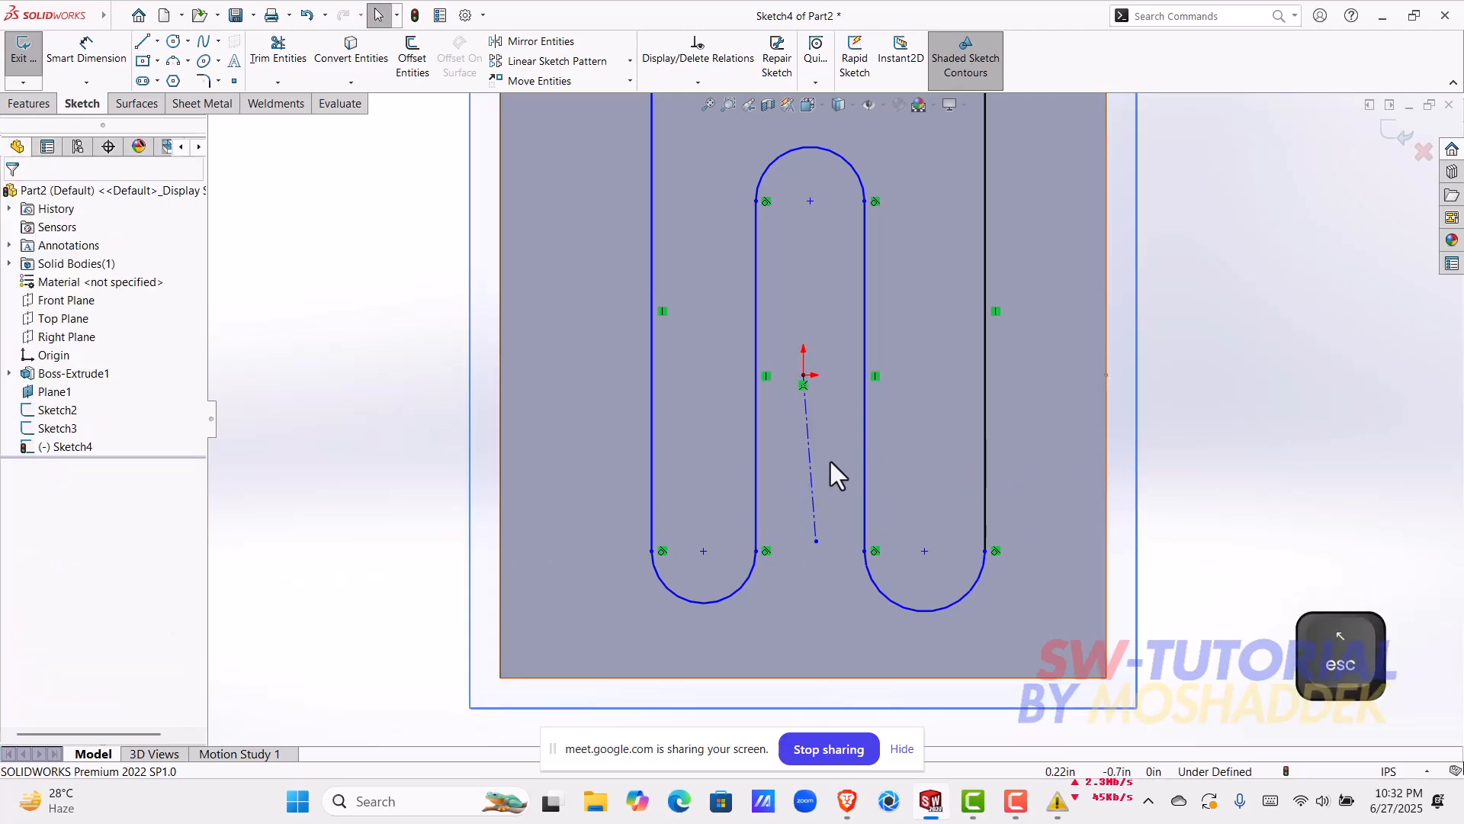
{"action": "left_click", "coordinate": [815, 501]}
{"action": "left_click", "coordinate": [885, 432]}
{"action": "left_click", "coordinate": [1173, 380]}
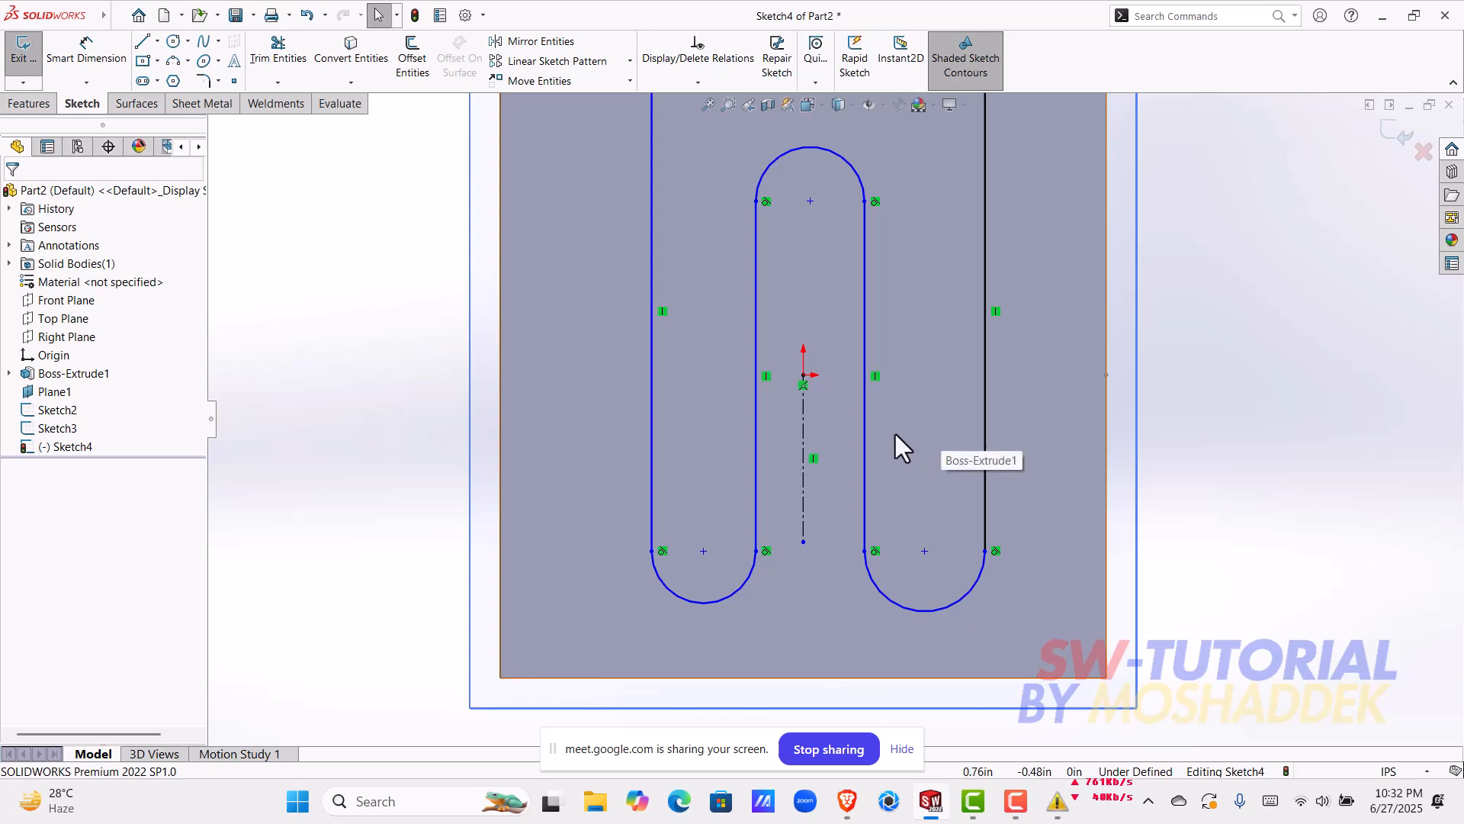
Step: Make the two inner vertical lines of the path symmetric about the centerline
{"action": "left_click", "coordinate": [866, 447]}
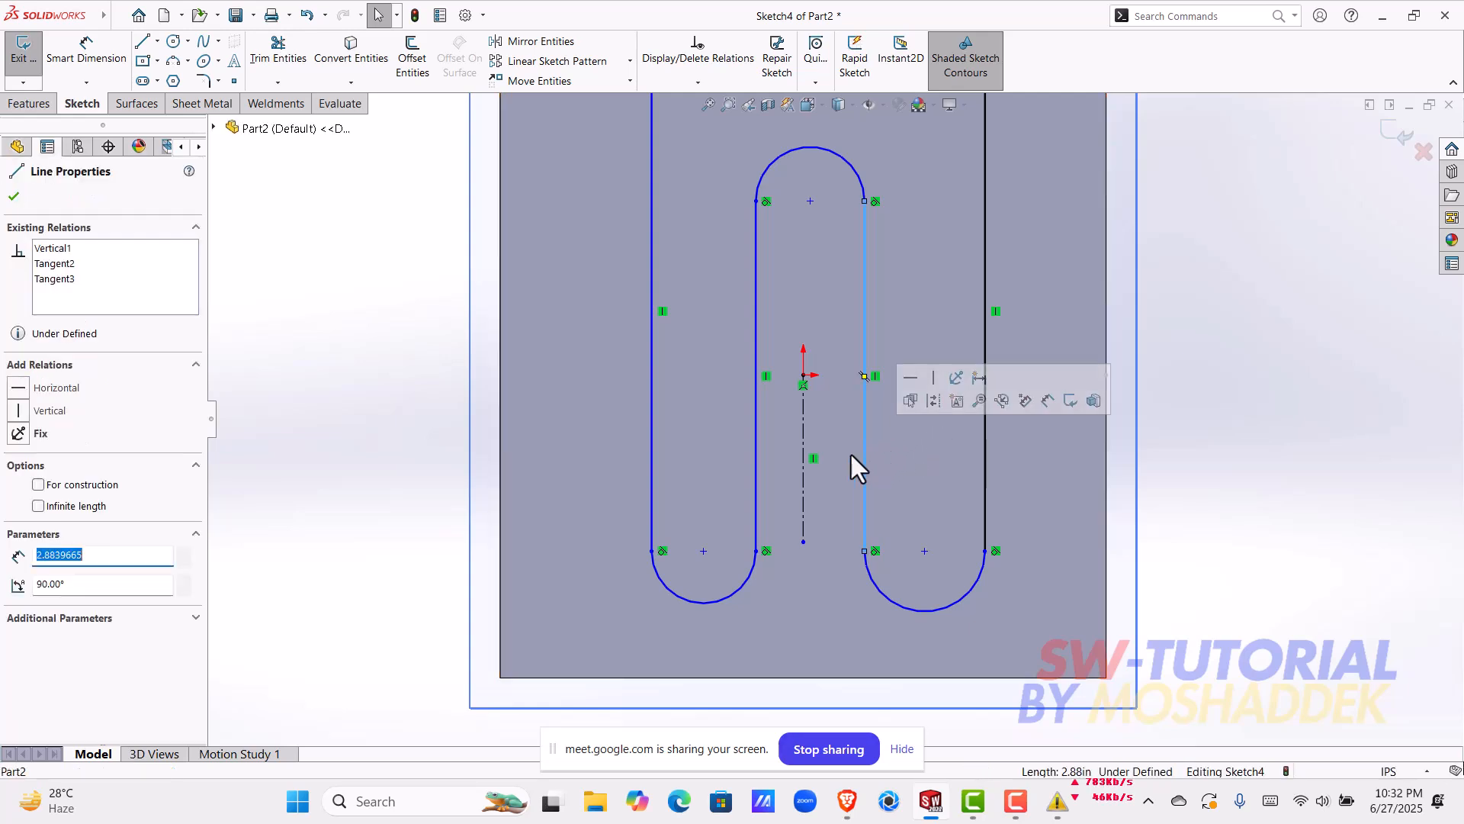
{"action": "left_click", "coordinate": [752, 488], "text": "shift"}
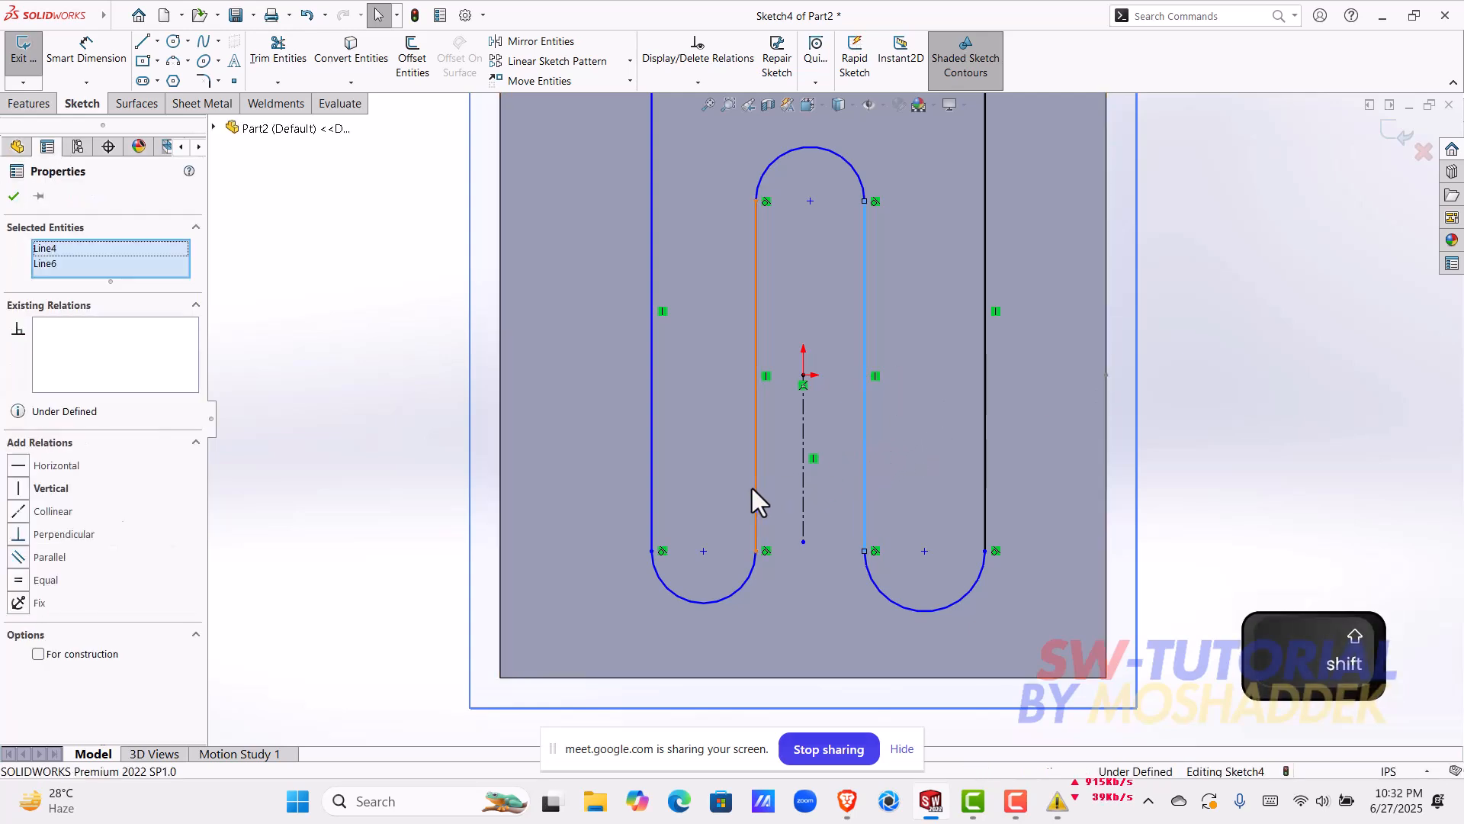
{"action": "left_click", "coordinate": [807, 488], "text": "shift"}
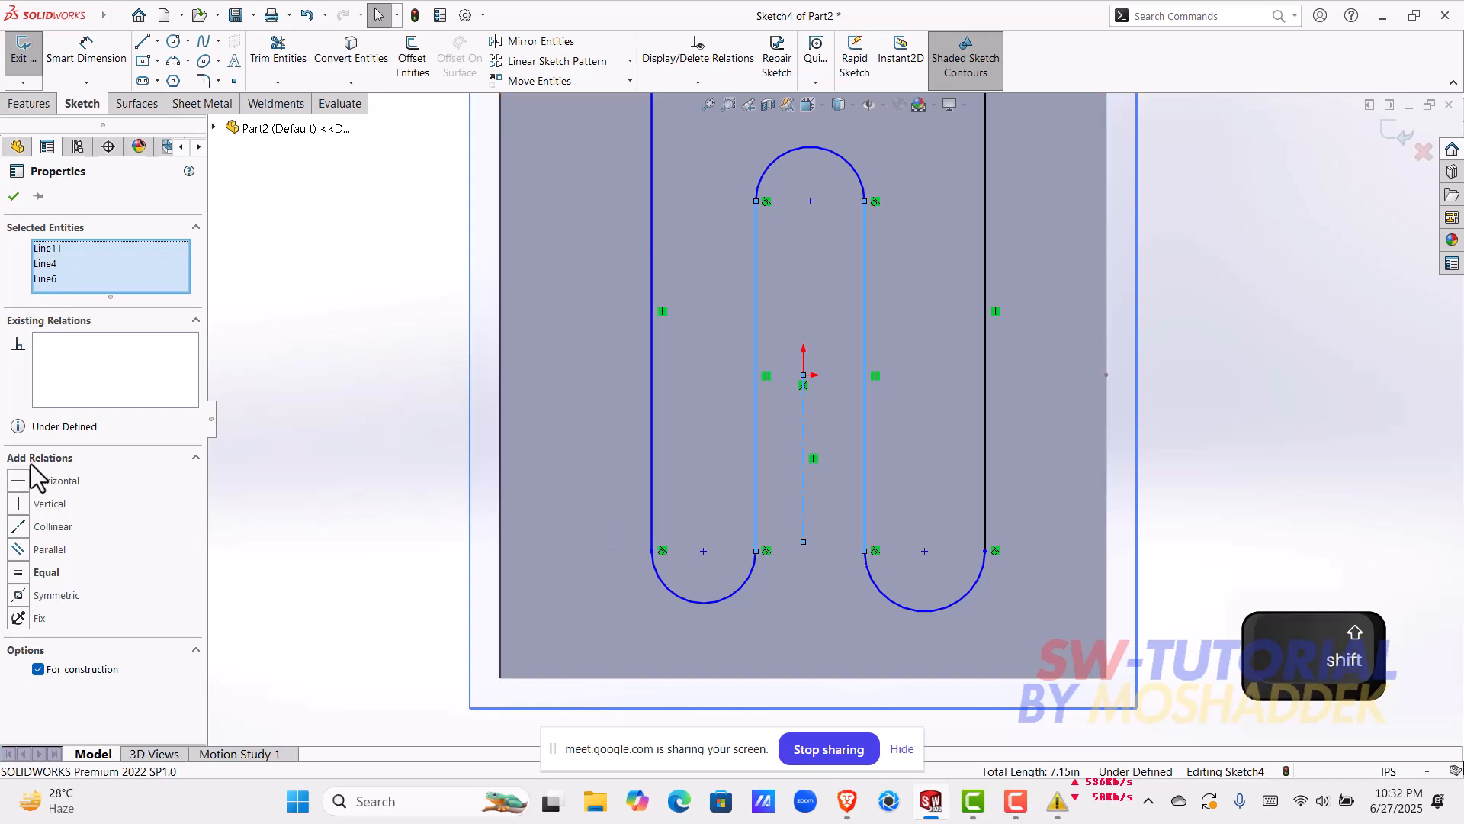
{"action": "left_click", "coordinate": [40, 596]}
{"action": "left_click_drag", "start_coordinate": [740, 475], "coordinate": [755, 520]}
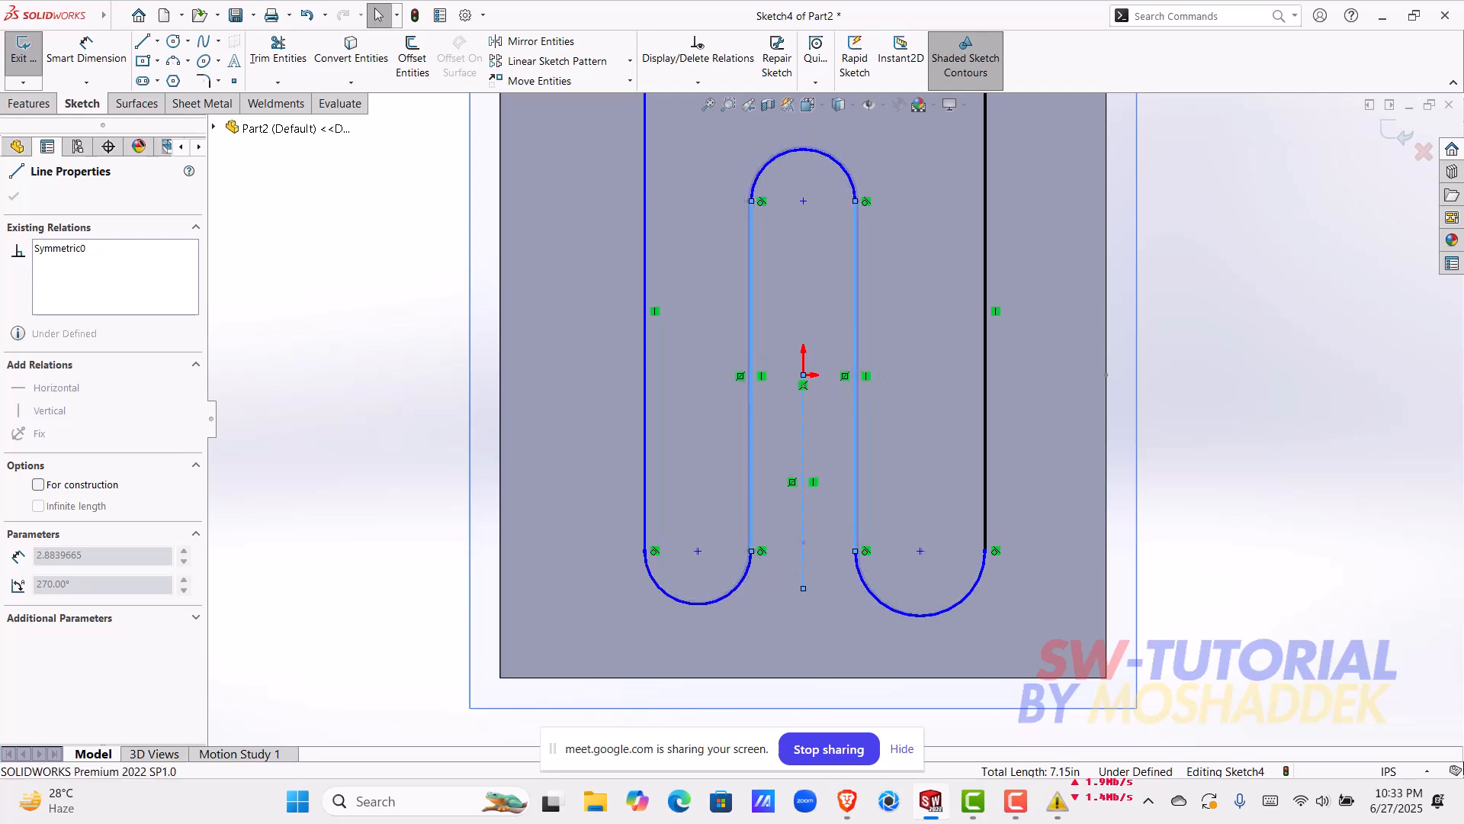
{"action": "left_click", "coordinate": [1210, 501]}
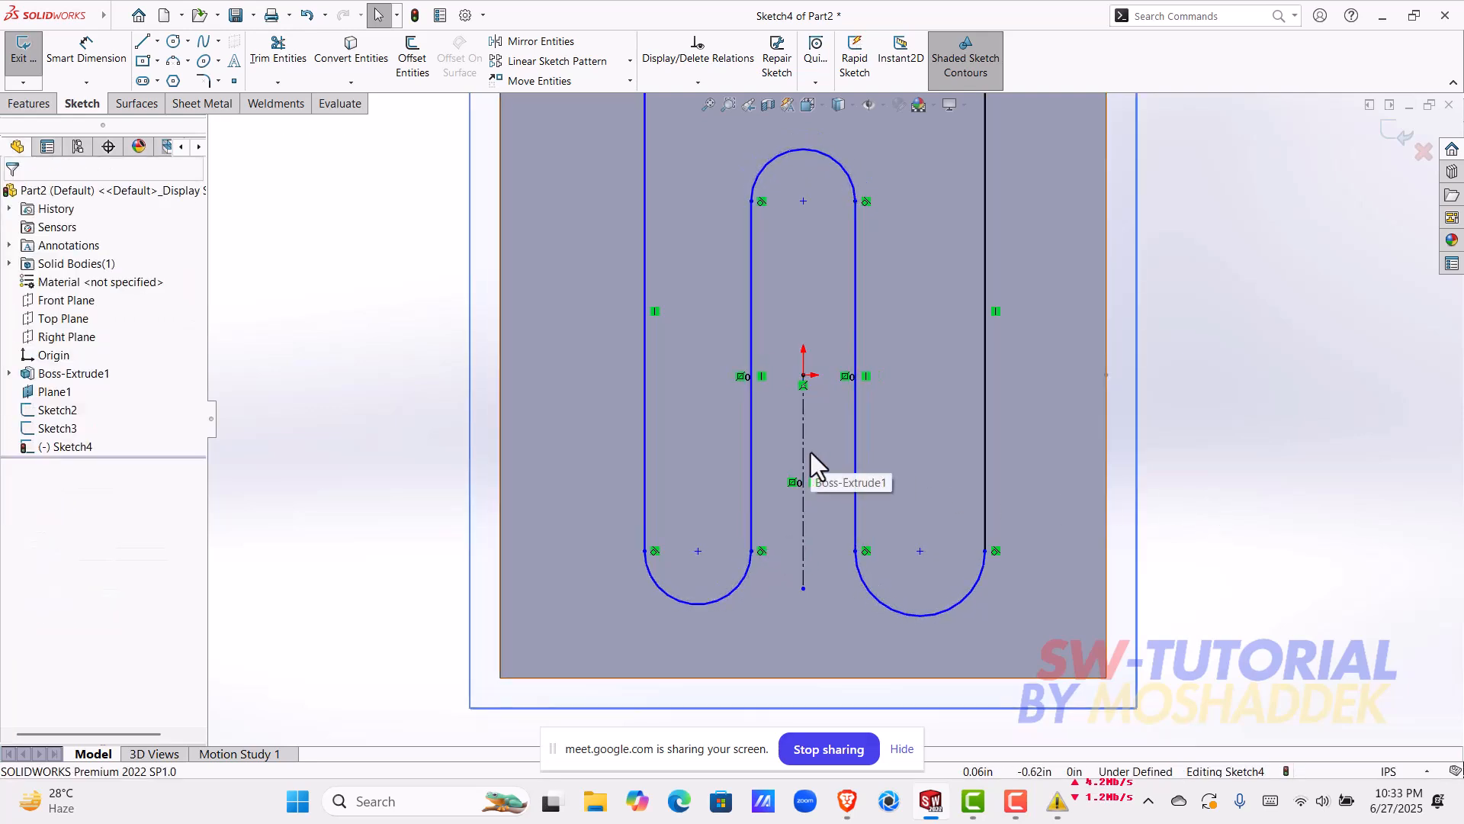
Step: Add a horizontal relation between the two endpoints of each lower arc
{"action": "left_click", "coordinate": [643, 551]}
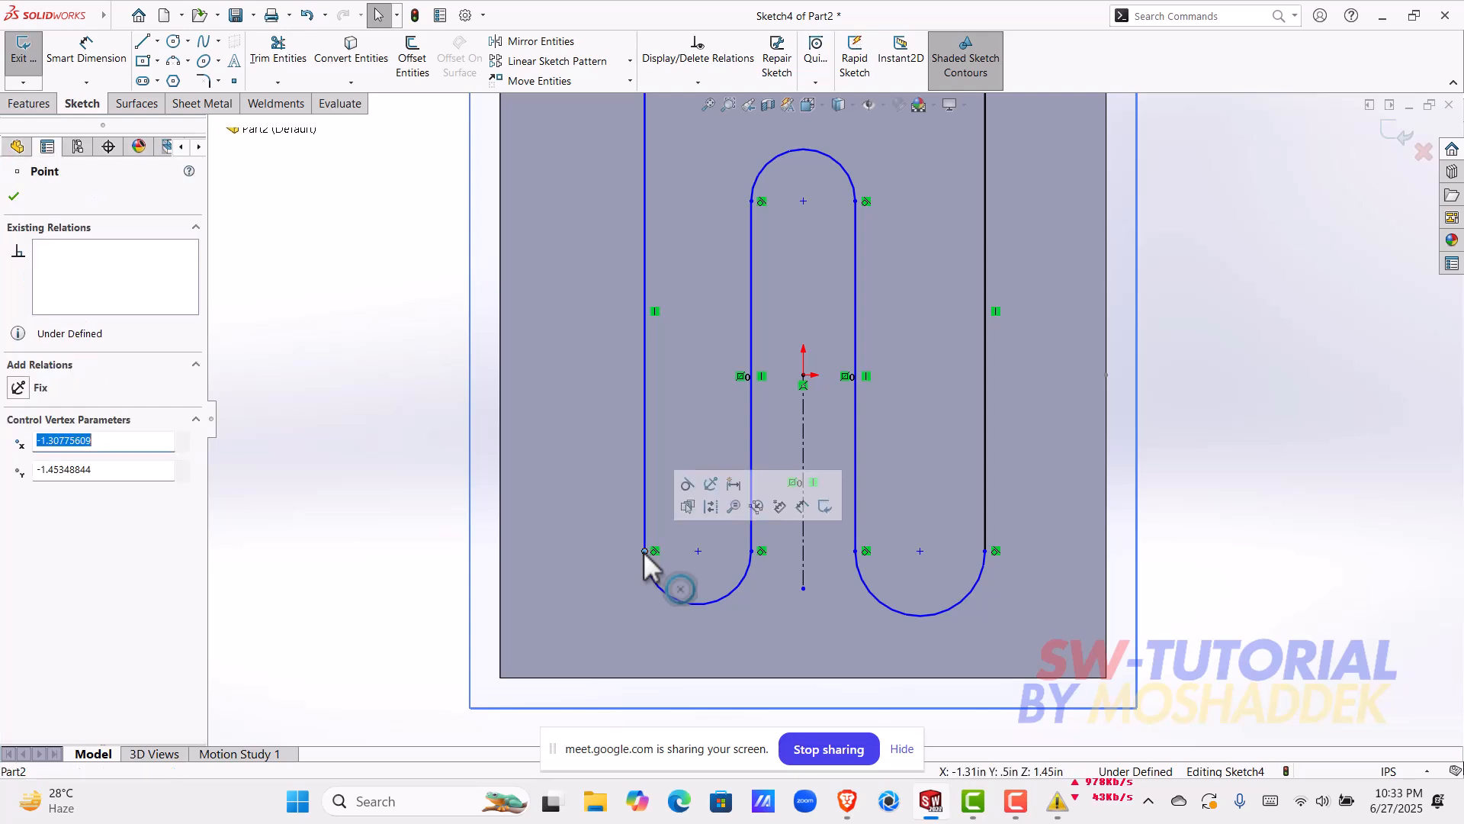
{"action": "left_click", "coordinate": [752, 550], "text": "shift"}
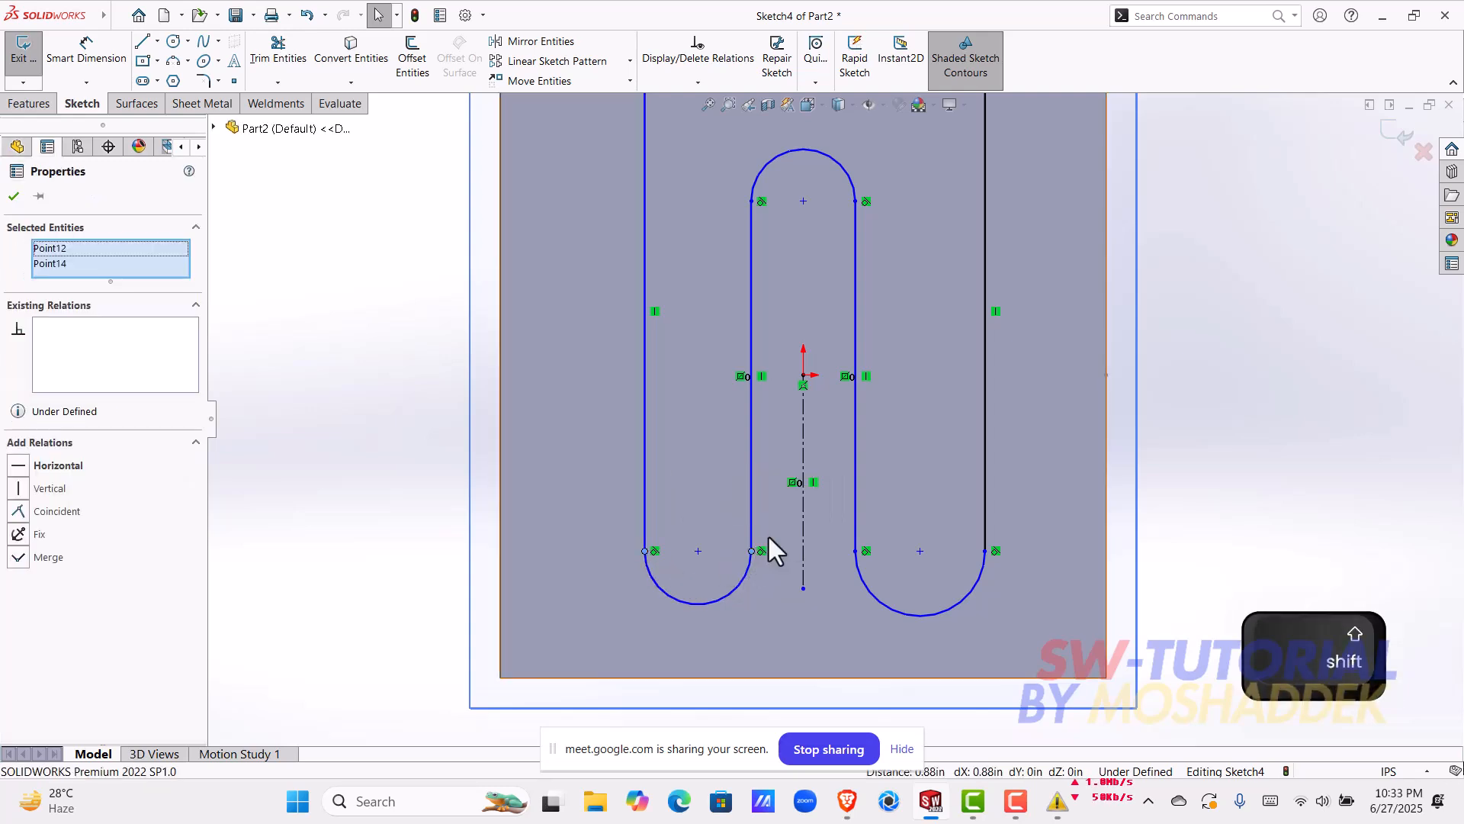
{"action": "left_click", "coordinate": [799, 482]}
{"action": "left_click", "coordinate": [959, 528]}
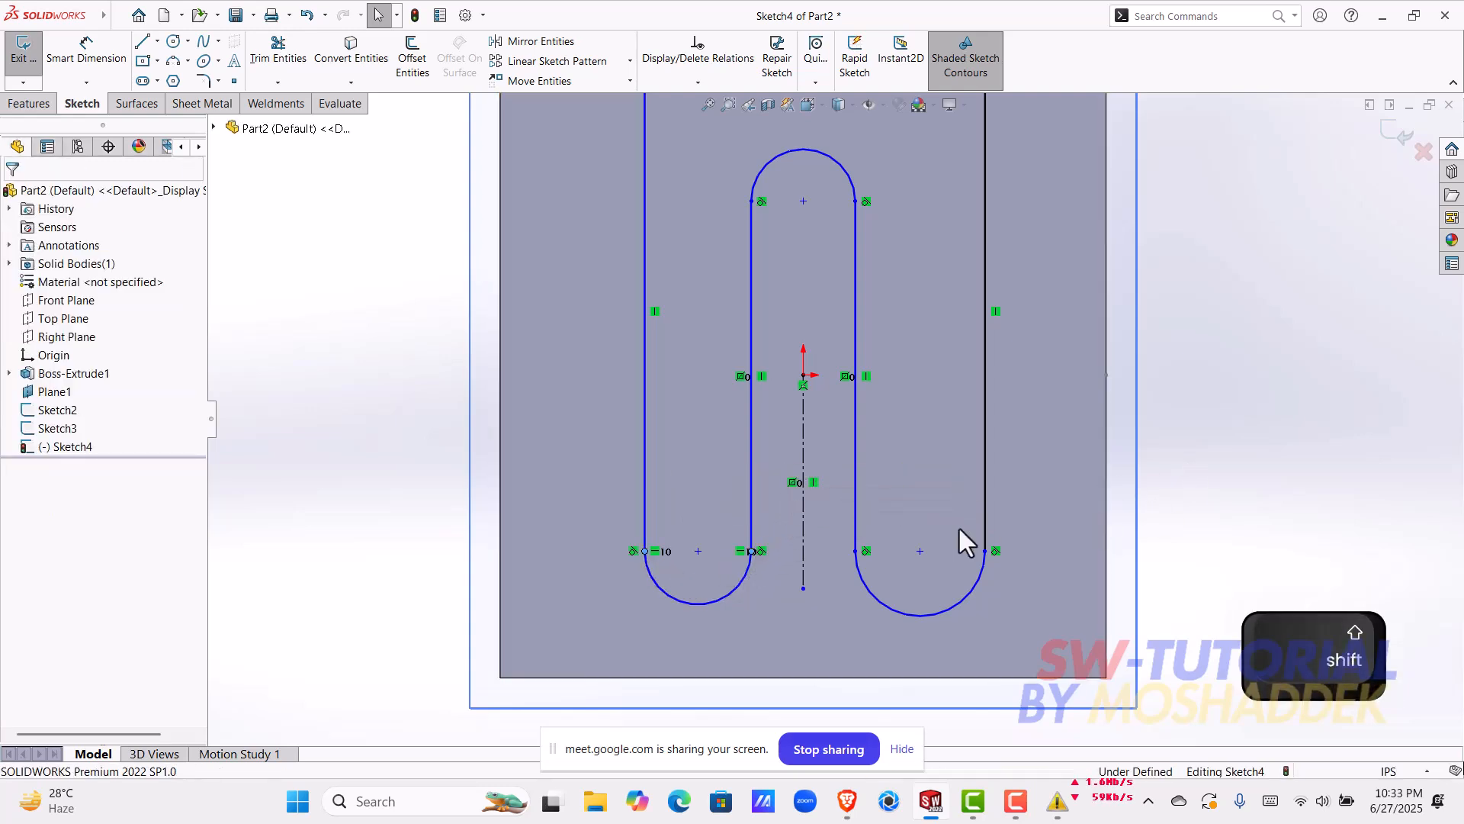
{"action": "left_click", "coordinate": [856, 552]}
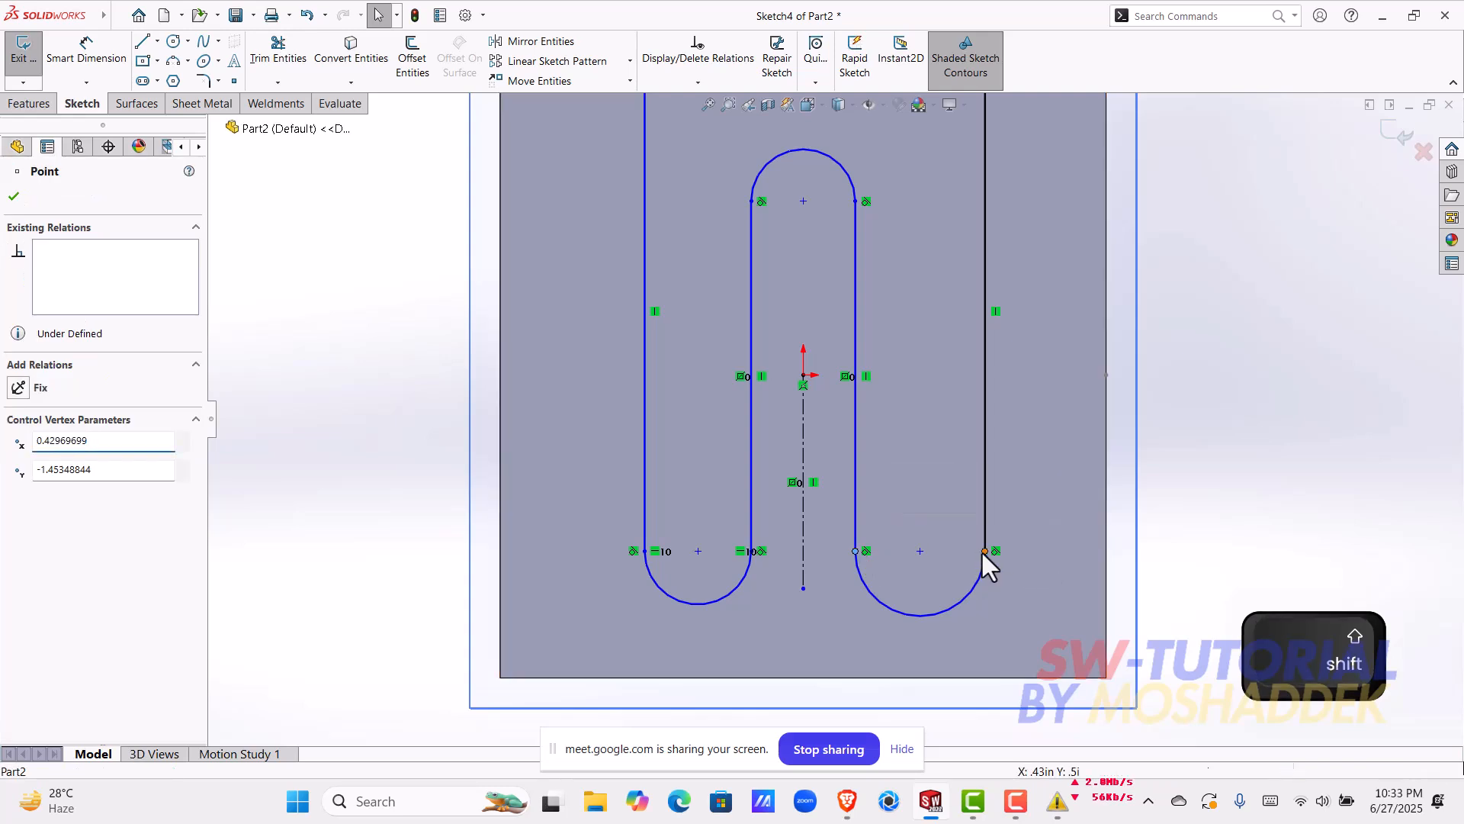
{"action": "left_click", "coordinate": [982, 552], "text": "shift"}
{"action": "left_click", "coordinate": [1023, 505]}
{"action": "left_click", "coordinate": [1207, 410]}
Step: Add a horizontal relation between the two endpoints of the upper arc
{"action": "scroll", "coordinate": [1015, 363], "scroll_direction": "up", "scroll_amount": 3}
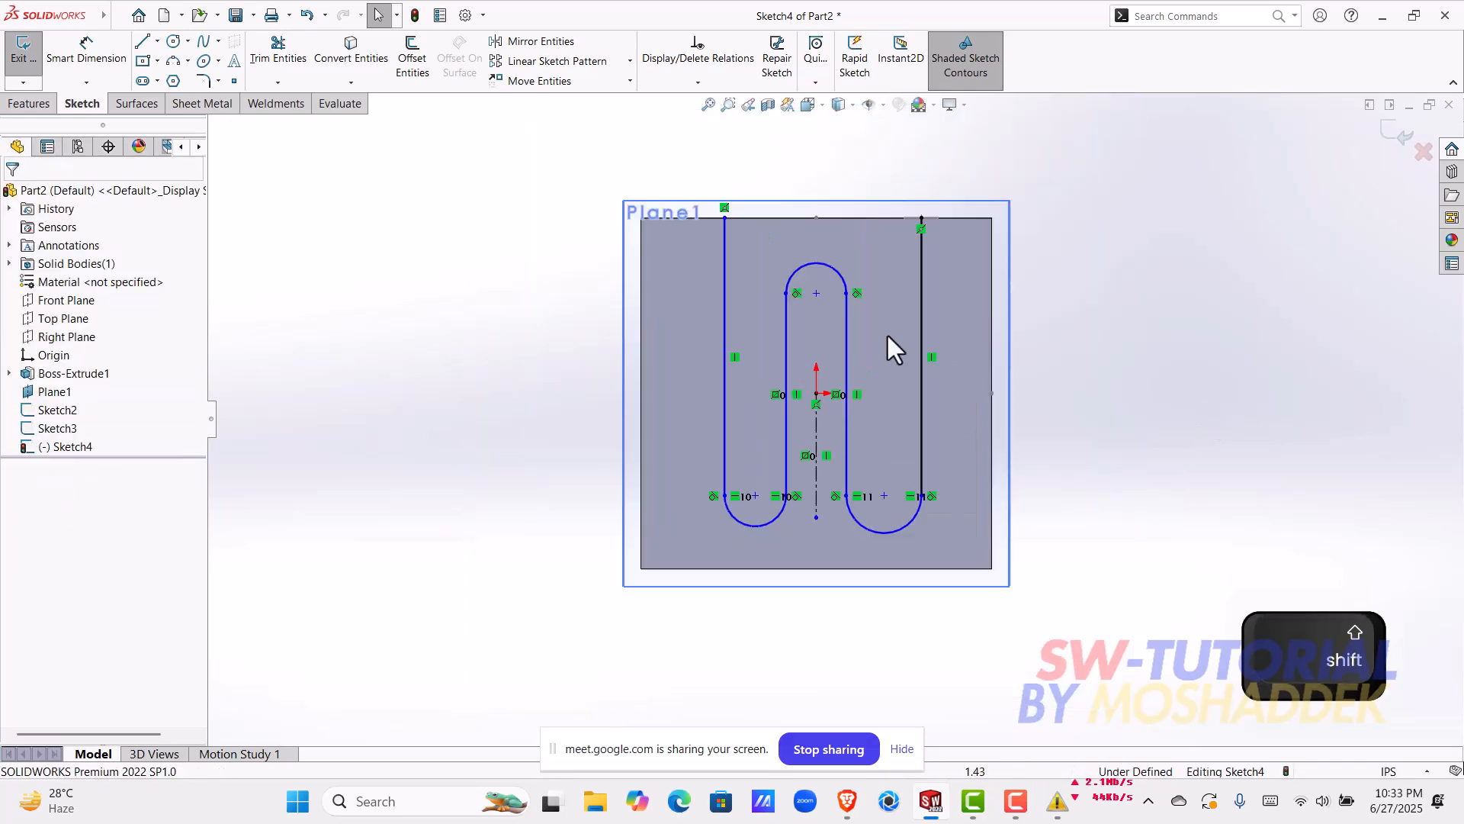
{"action": "scroll", "coordinate": [896, 321], "scroll_direction": "down", "scroll_amount": 3}
{"action": "left_click", "coordinate": [702, 283]}
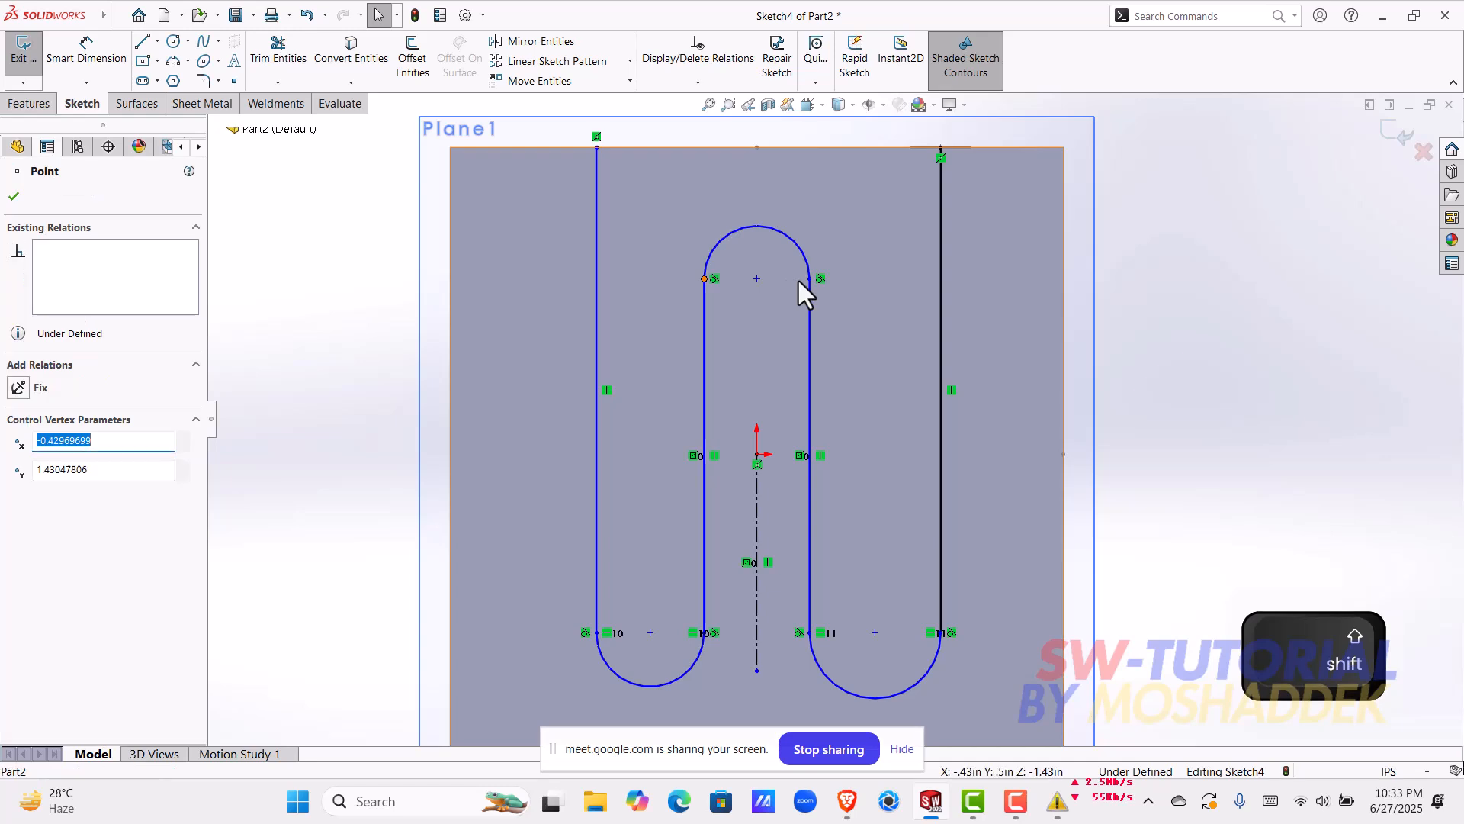
{"action": "left_click", "coordinate": [811, 278], "text": "shift"}
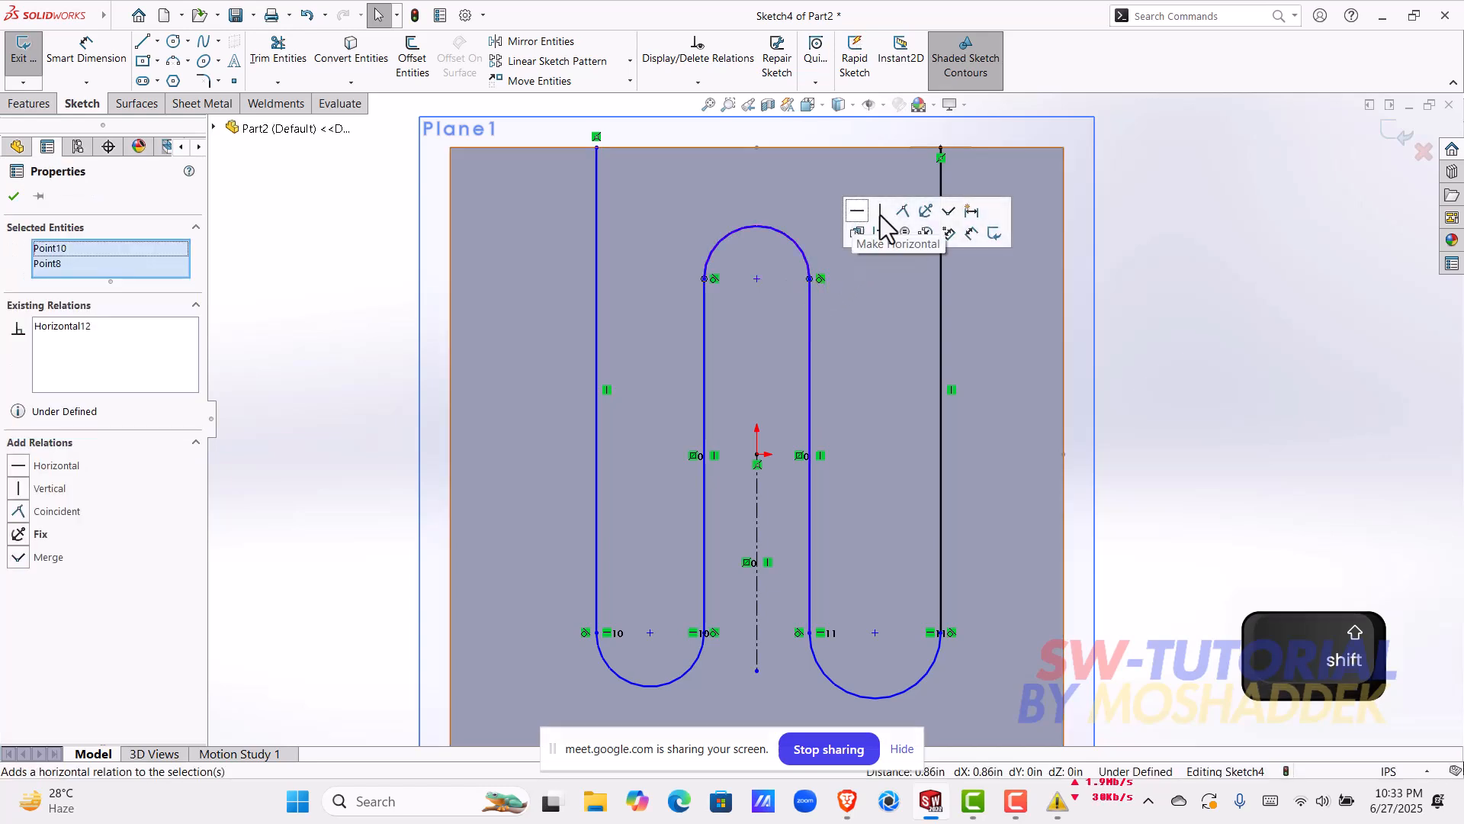
{"action": "left_click", "coordinate": [858, 211]}
{"action": "left_click", "coordinate": [1169, 290]}
Step: Dimension the distance from the centerline to the left outer vertical line as 1.50 in, placed below the block
{"action": "left_click", "coordinate": [86, 54]}
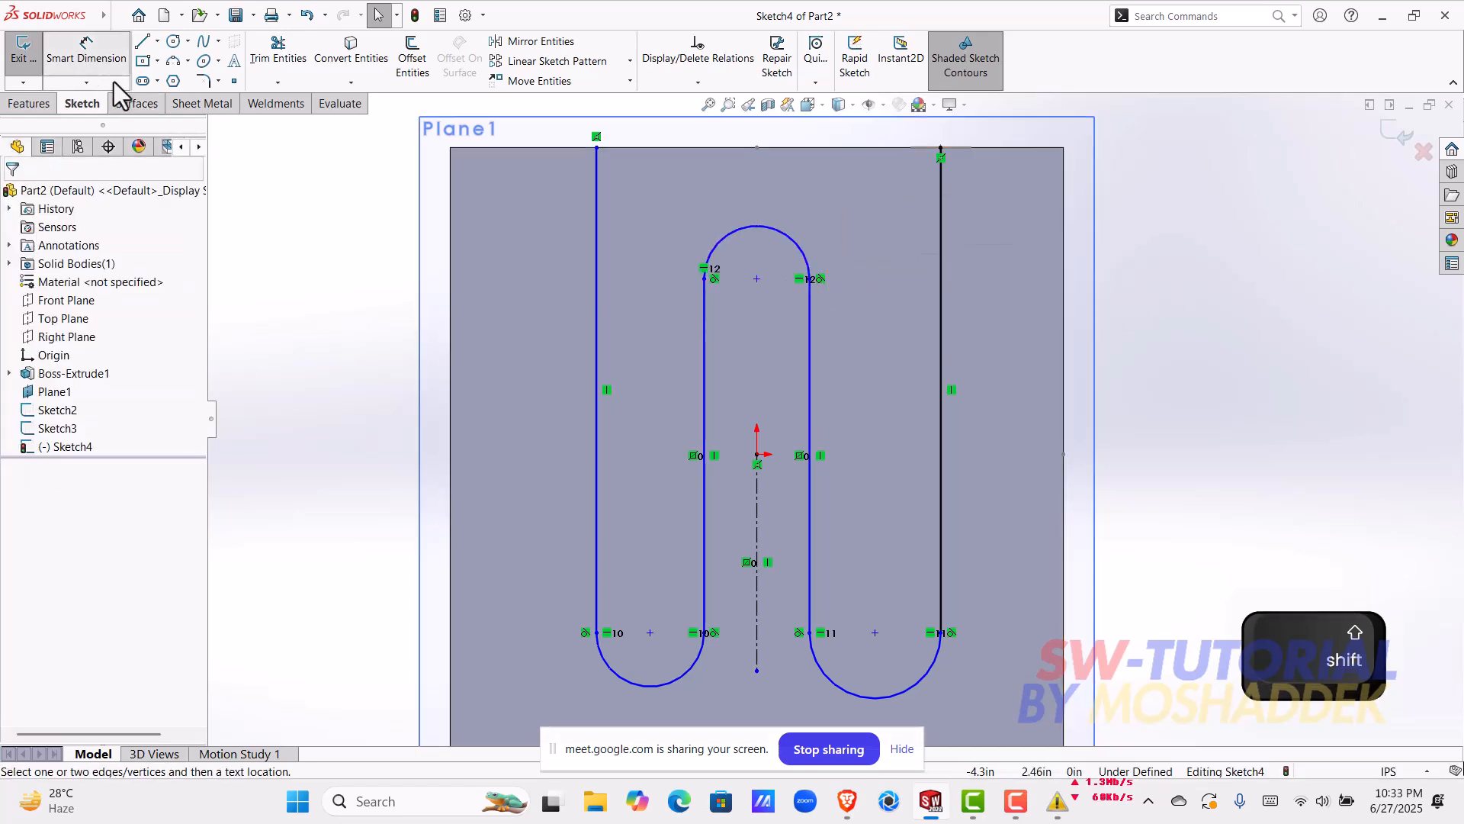
{"action": "left_click", "coordinate": [758, 528]}
{"action": "left_click", "coordinate": [603, 468]}
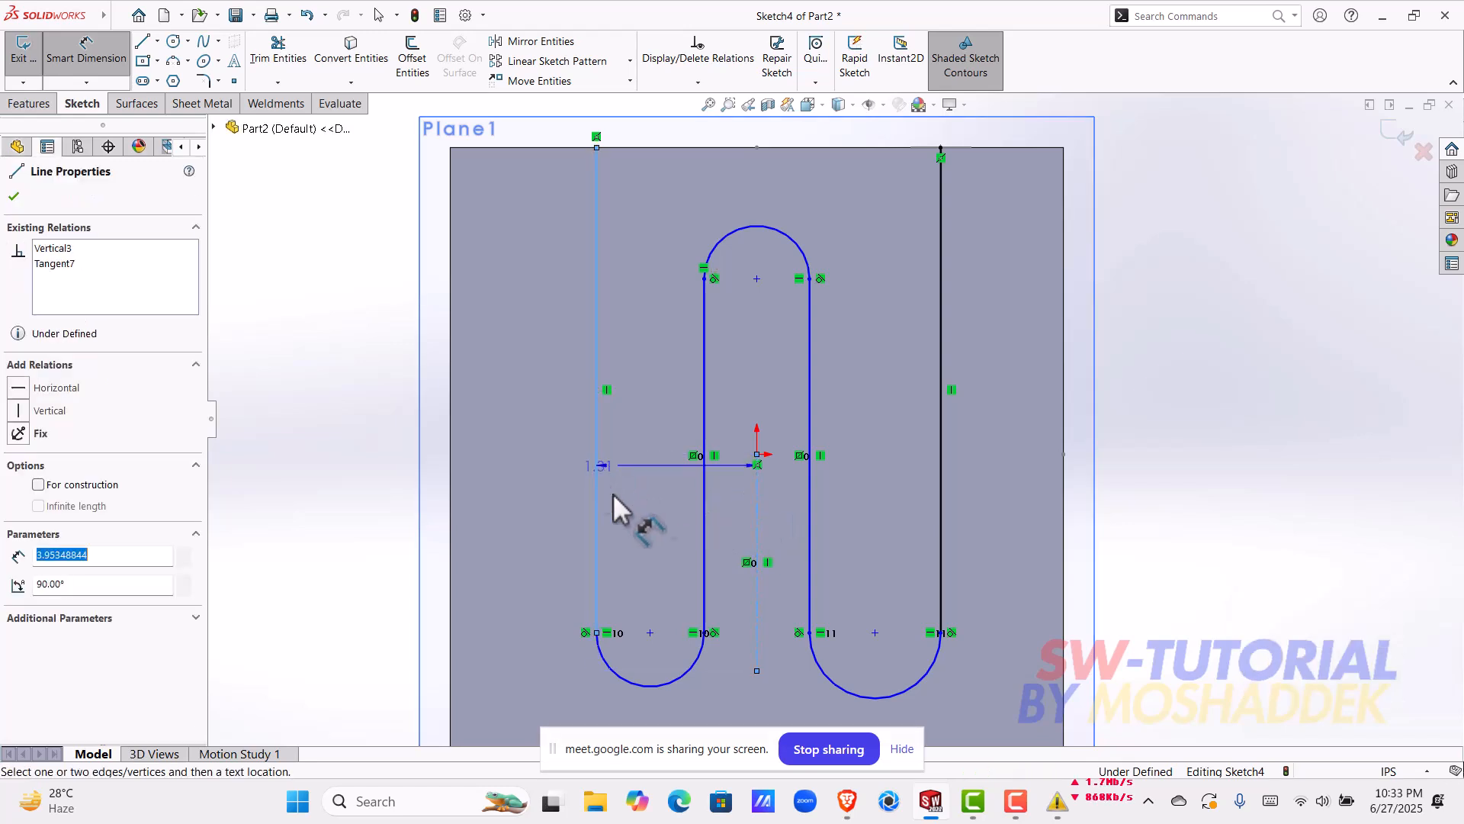
{"action": "scroll", "coordinate": [708, 530], "scroll_direction": "up", "scroll_amount": 6}
{"action": "left_click", "coordinate": [789, 585]}
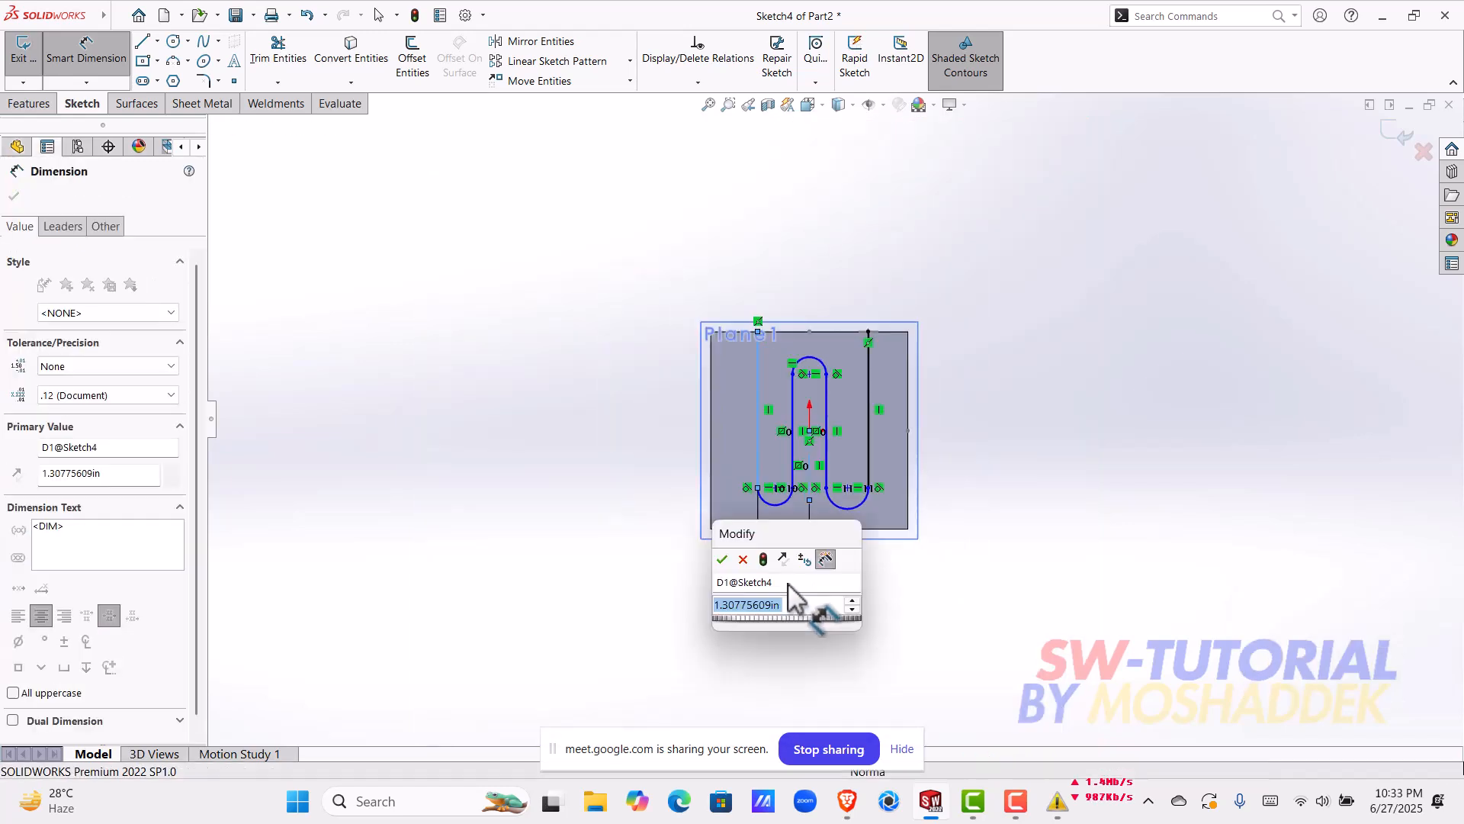
{"action": "key", "text": "Return"}
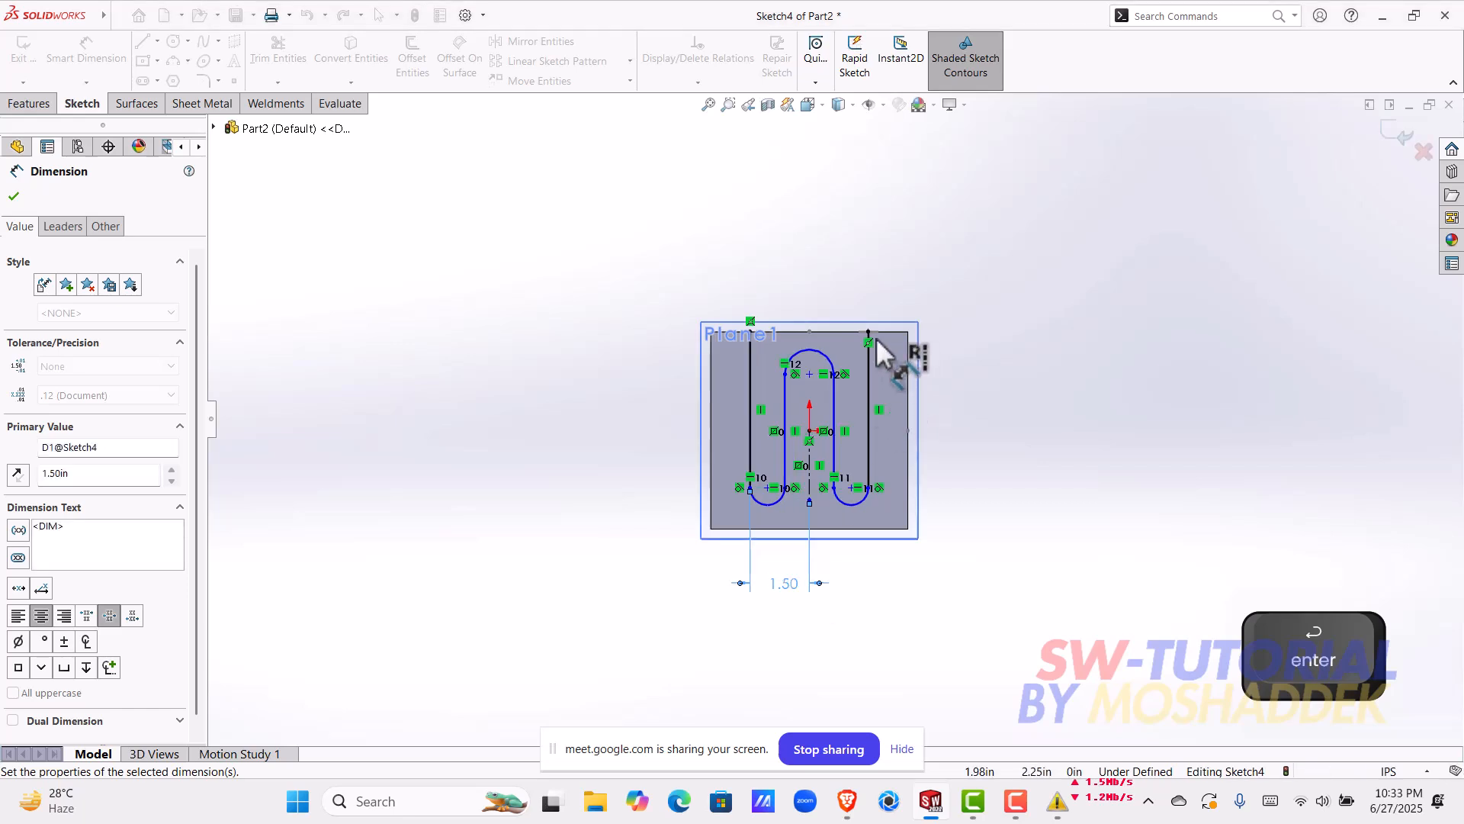
Step: Dimension the distance between the two inner vertical lines as 1 in, placed below the block
{"action": "scroll", "coordinate": [884, 340], "scroll_direction": "down", "scroll_amount": 3}
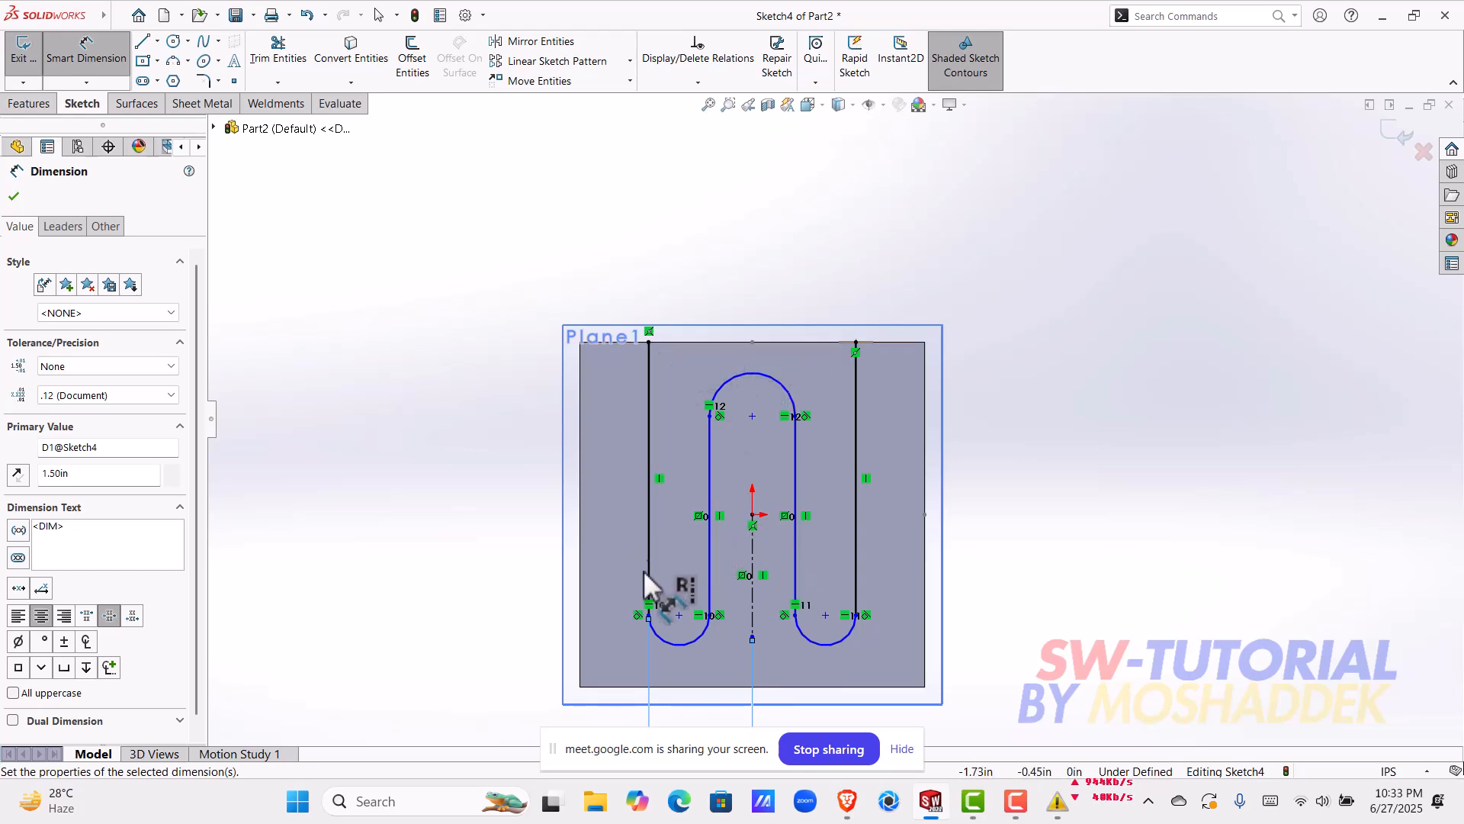
{"action": "scroll", "coordinate": [776, 654], "scroll_direction": "up", "scroll_amount": 2}
{"action": "scroll", "coordinate": [770, 649], "scroll_direction": "down", "scroll_amount": 2}
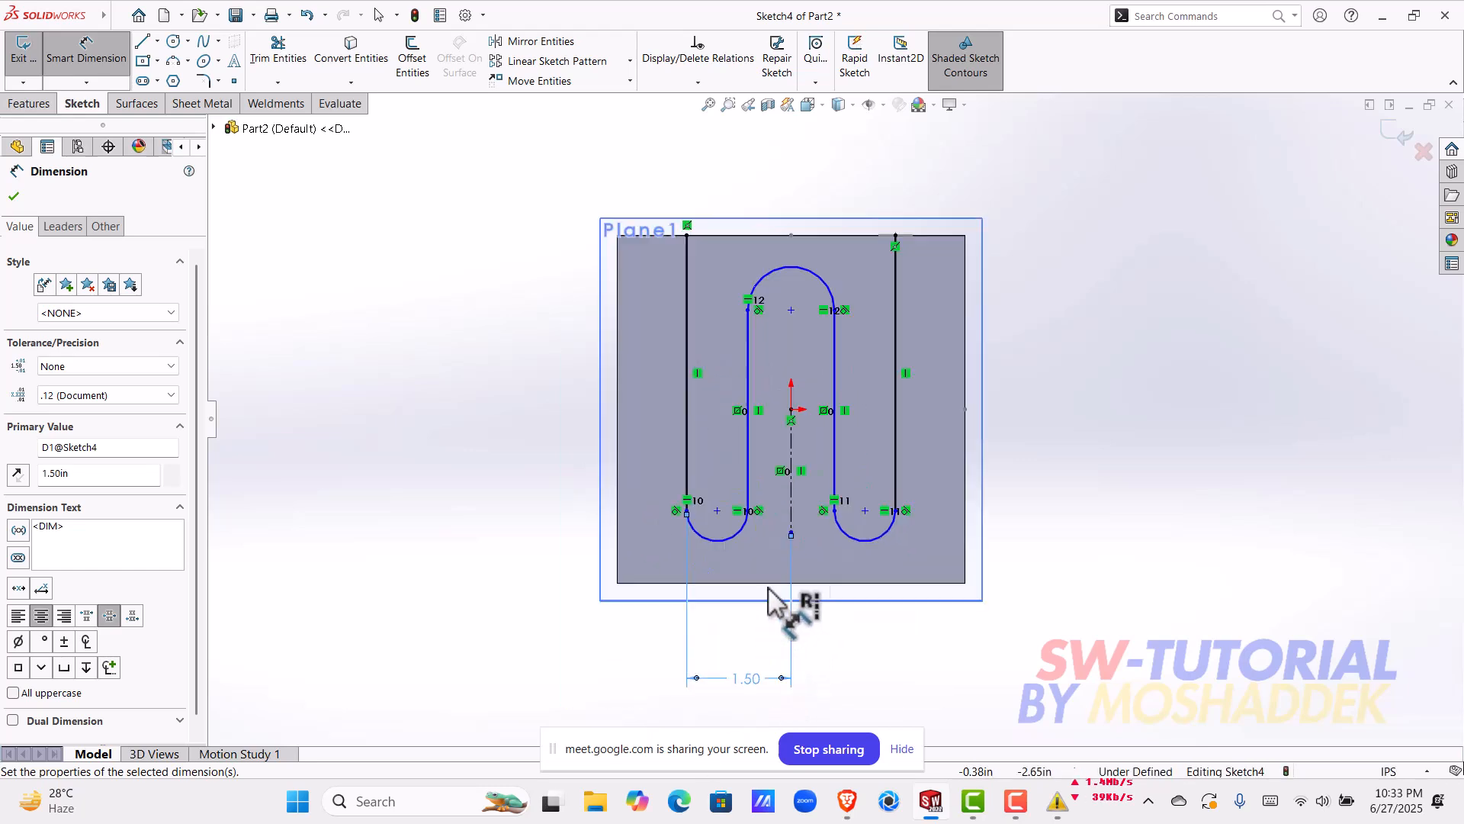
{"action": "left_click", "coordinate": [750, 354]}
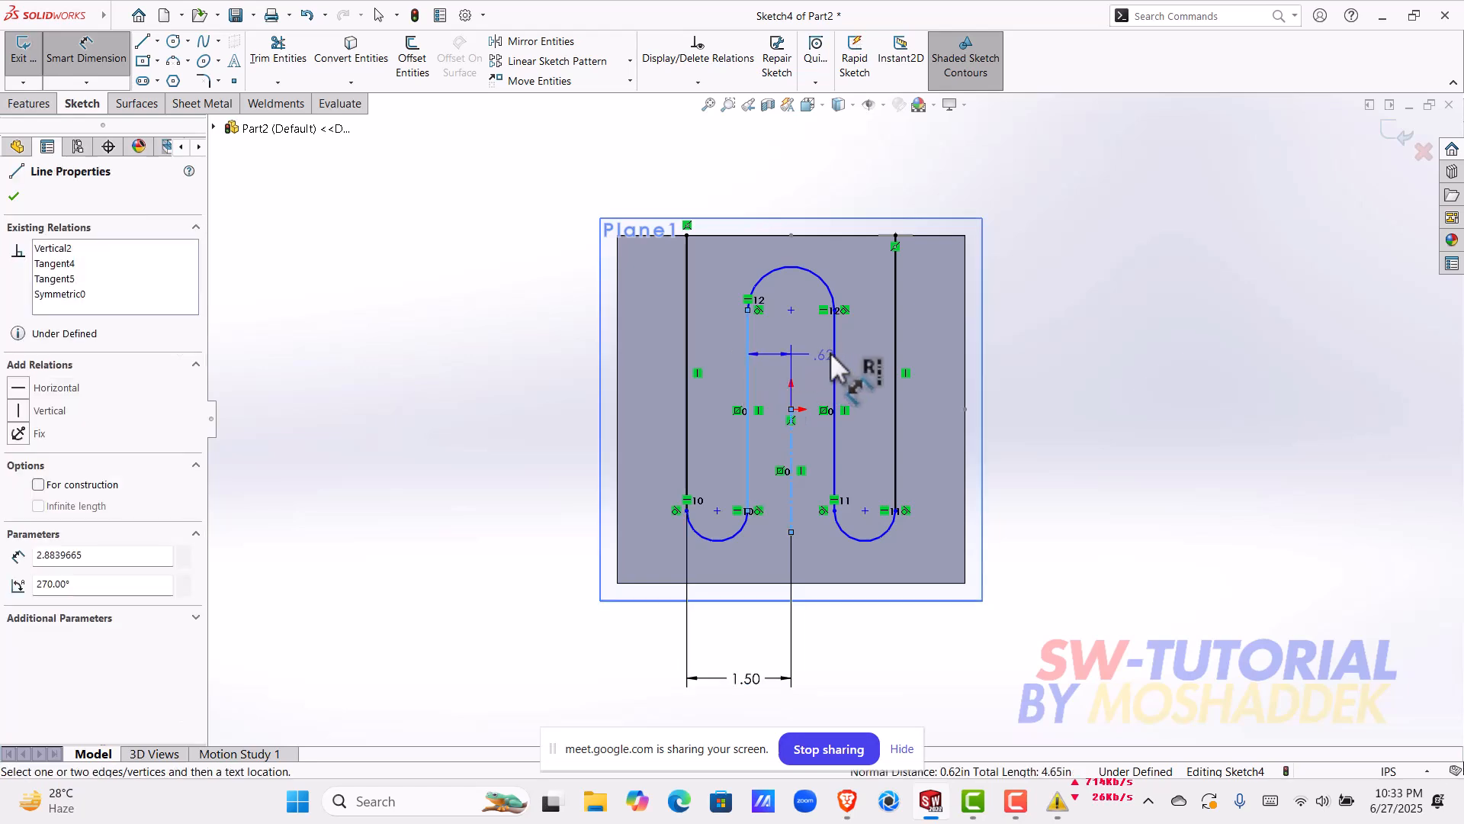
{"action": "left_click", "coordinate": [834, 366]}
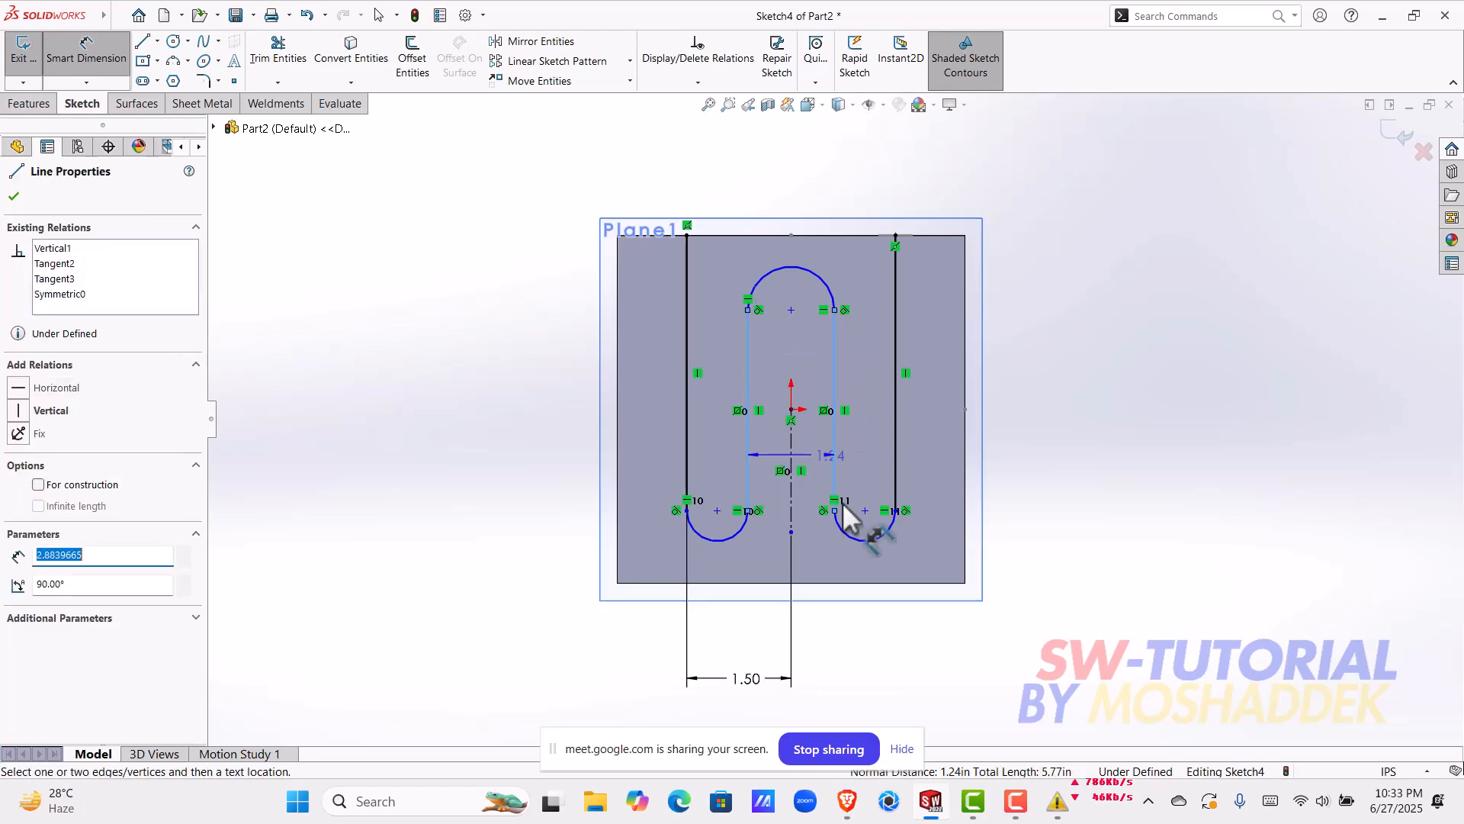
{"action": "left_click", "coordinate": [888, 645]}
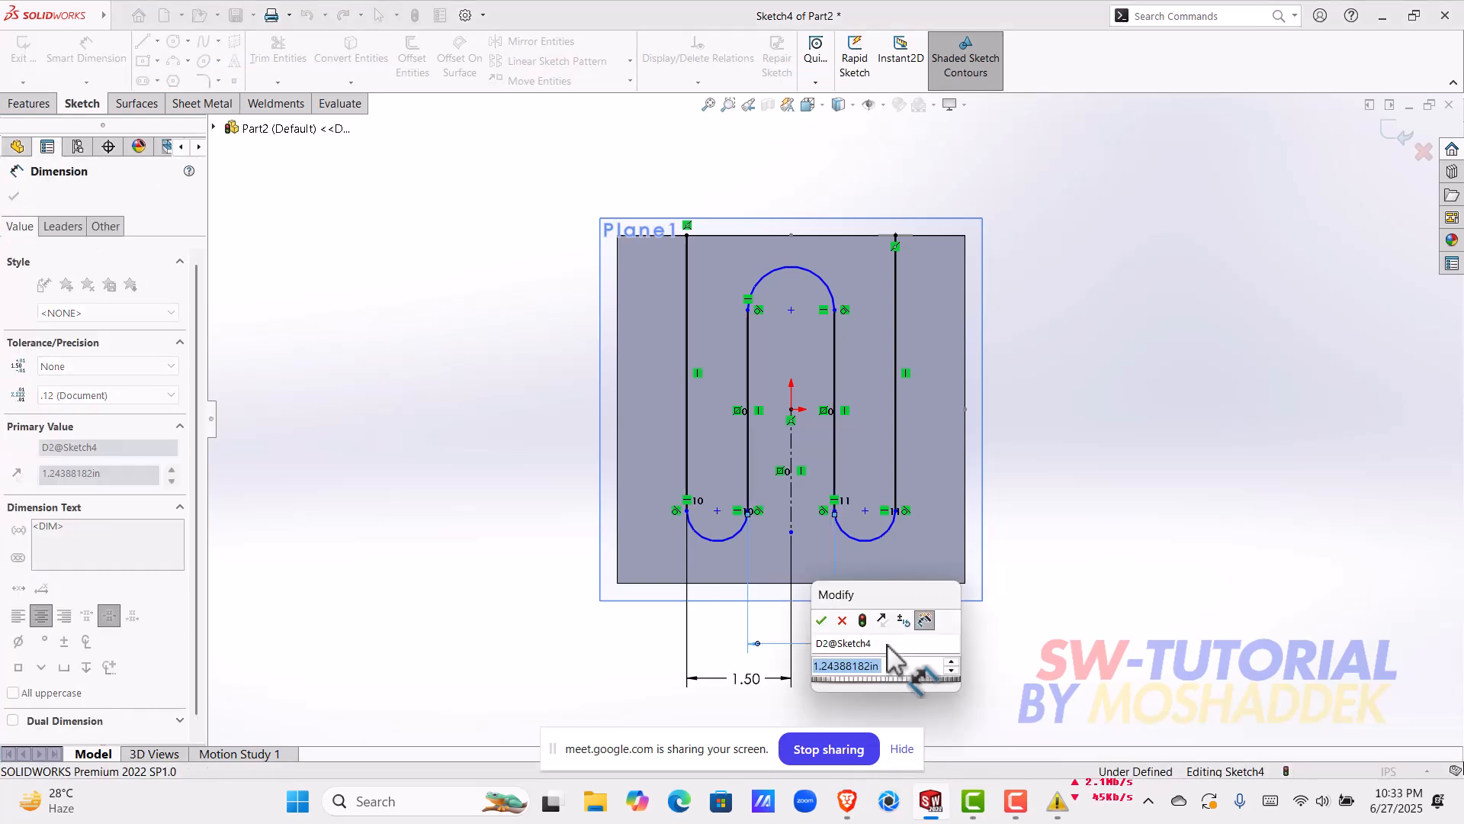
{"action": "type", "text": "1"}
{"action": "key", "text": "Return"}
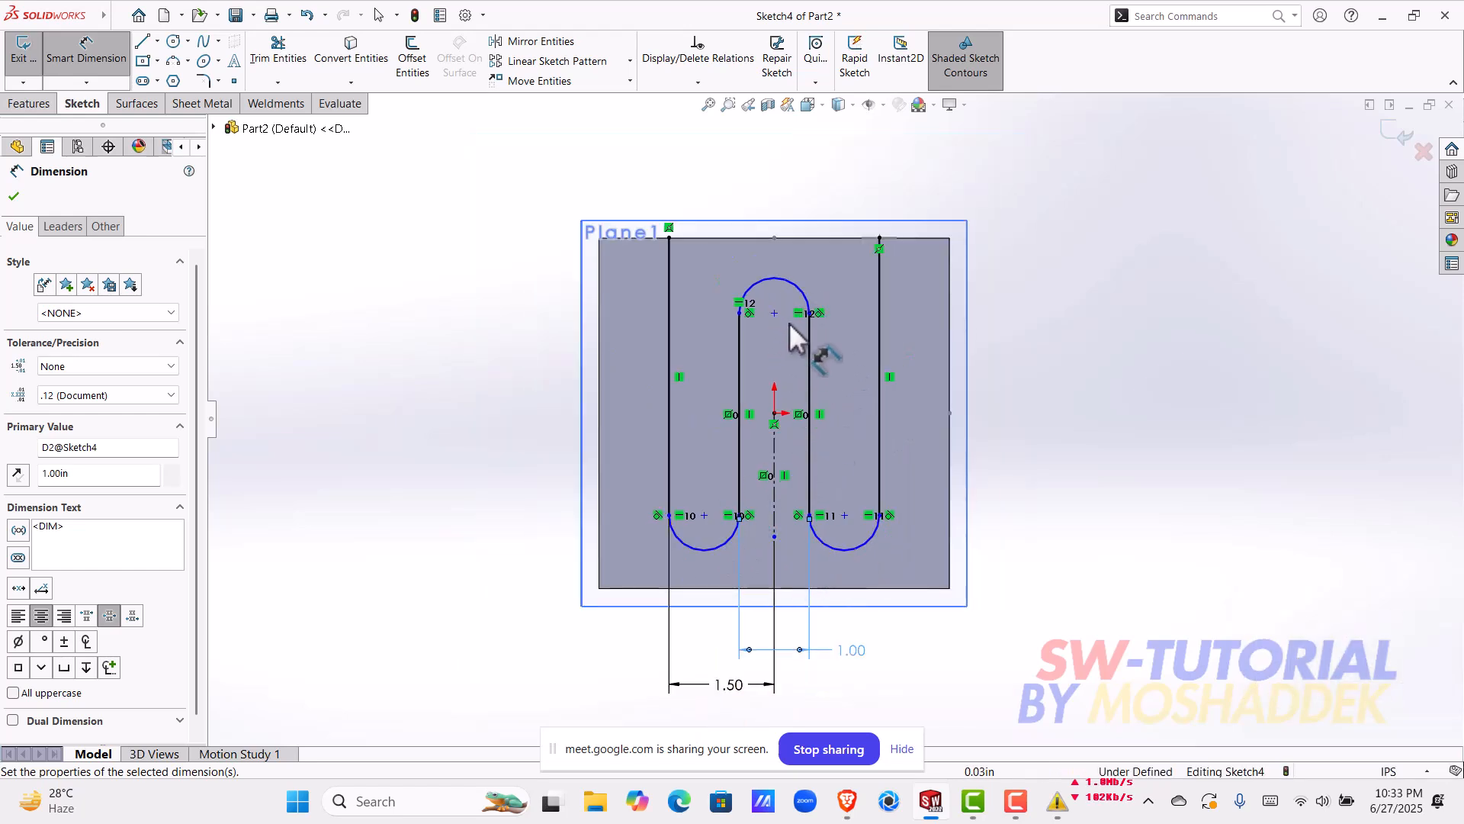
{"action": "key", "text": "Escape"}
Step: Test the path's freedom by shifting the upper arc's centre slightly down and the left lower arc's centre slightly up
{"action": "left_click_drag", "start_coordinate": [777, 319], "coordinate": [777, 336]}
{"action": "mouse_move", "coordinate": [709, 503]}
{"action": "left_mouse_down"}
{"action": "mouse_move", "coordinate": [744, 545]}
{"action": "mouse_move", "coordinate": [744, 513]}
{"action": "mouse_move", "coordinate": [709, 476]}
{"action": "left_mouse_up"}
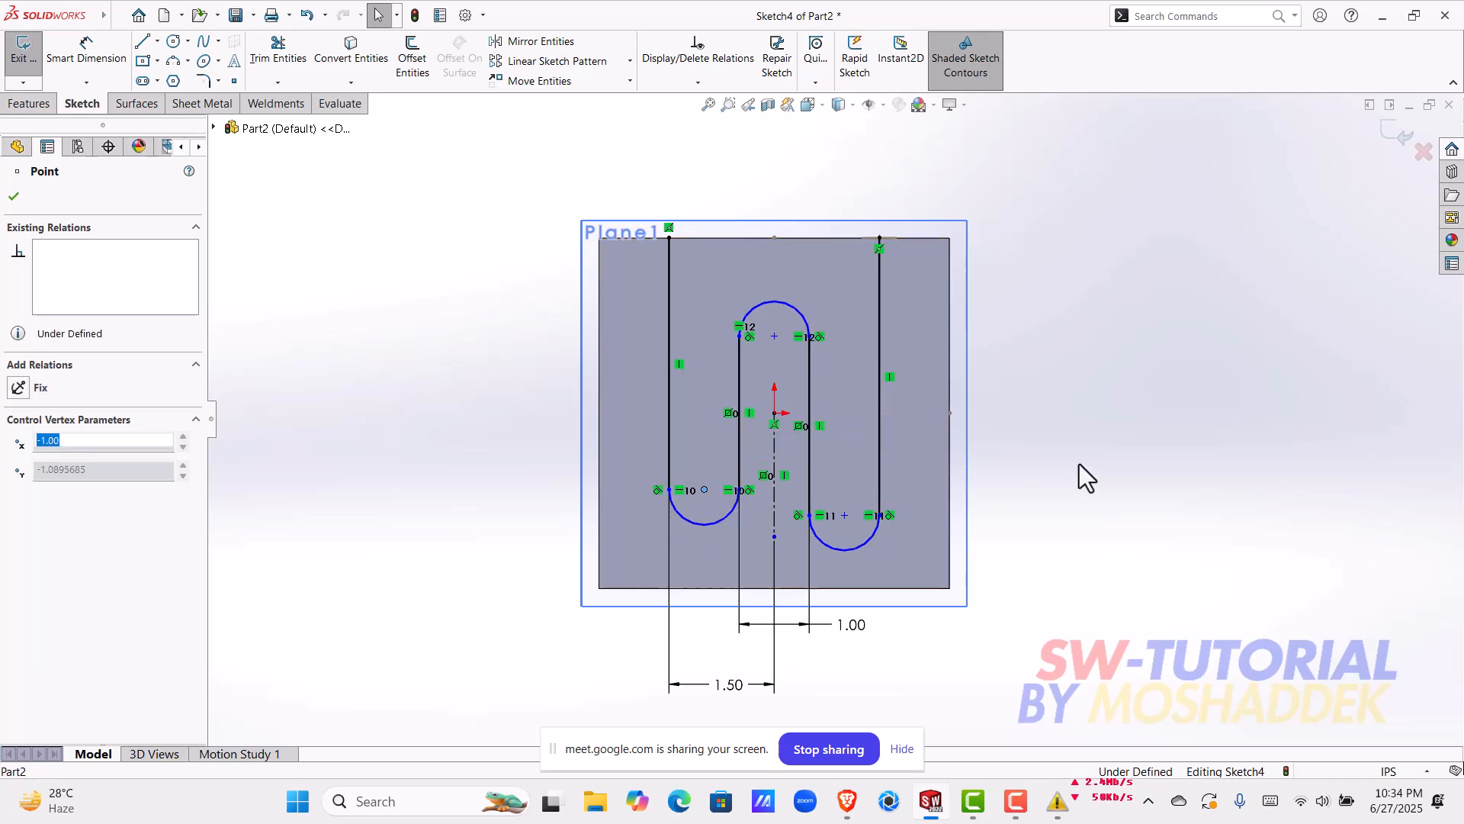
{"action": "left_click", "coordinate": [1048, 467]}
Step: Add a horizontal relation between the centre points of the two lower arcs
{"action": "left_click", "coordinate": [704, 490]}
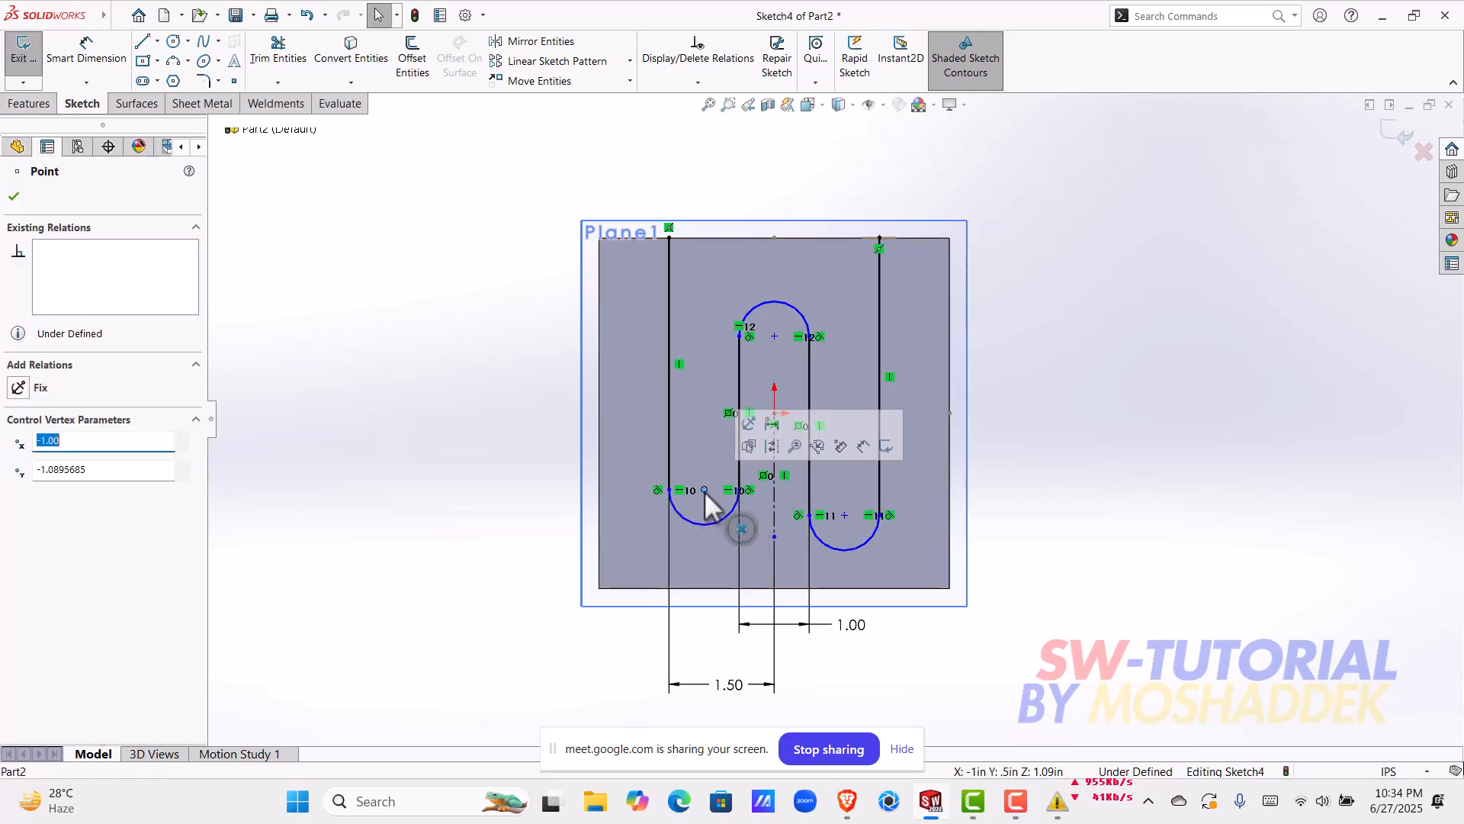
{"action": "left_click", "coordinate": [844, 514], "text": "shift"}
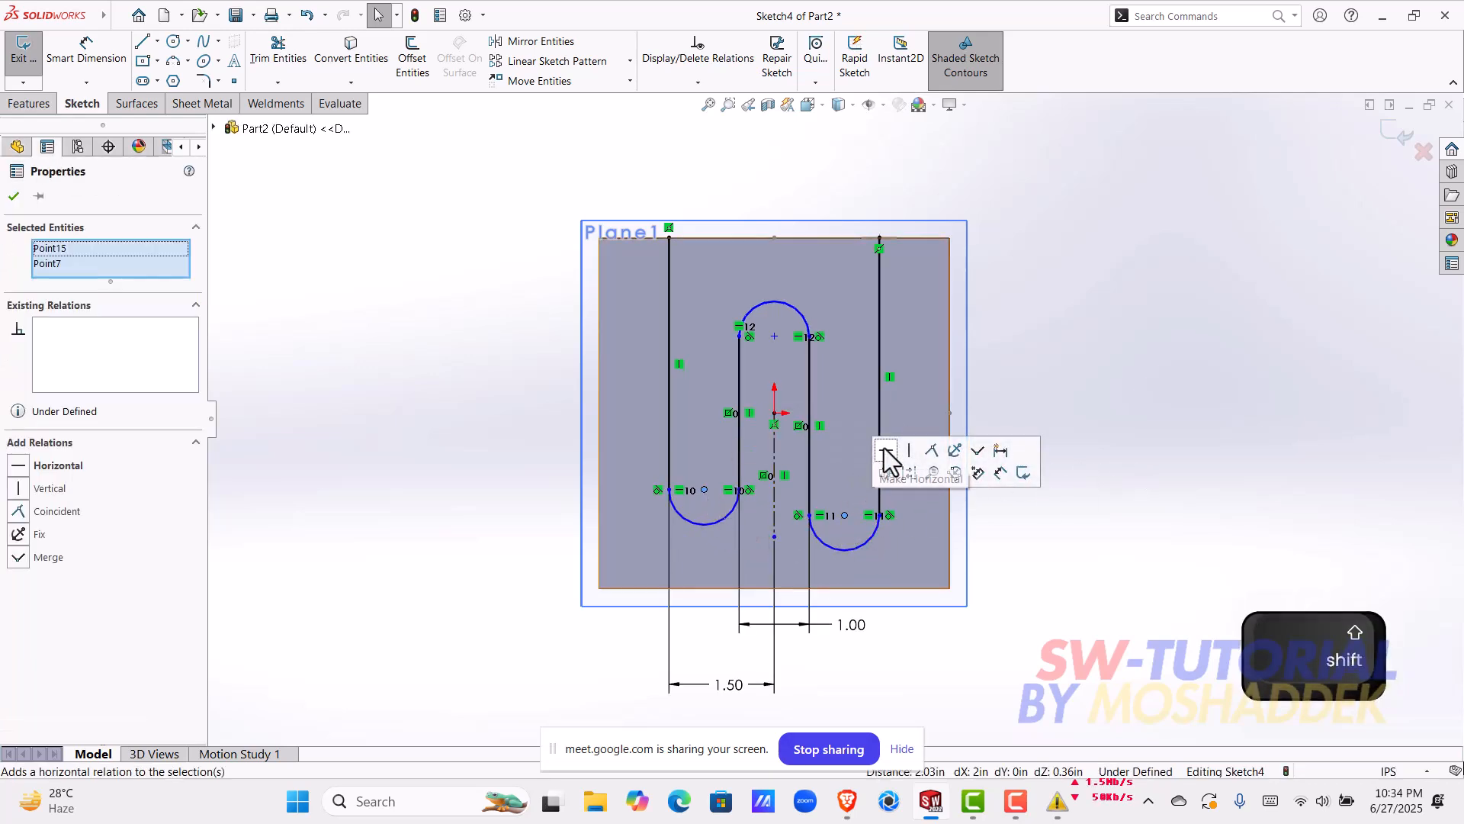
{"action": "left_click", "coordinate": [886, 458]}
{"action": "left_click", "coordinate": [1148, 305]}
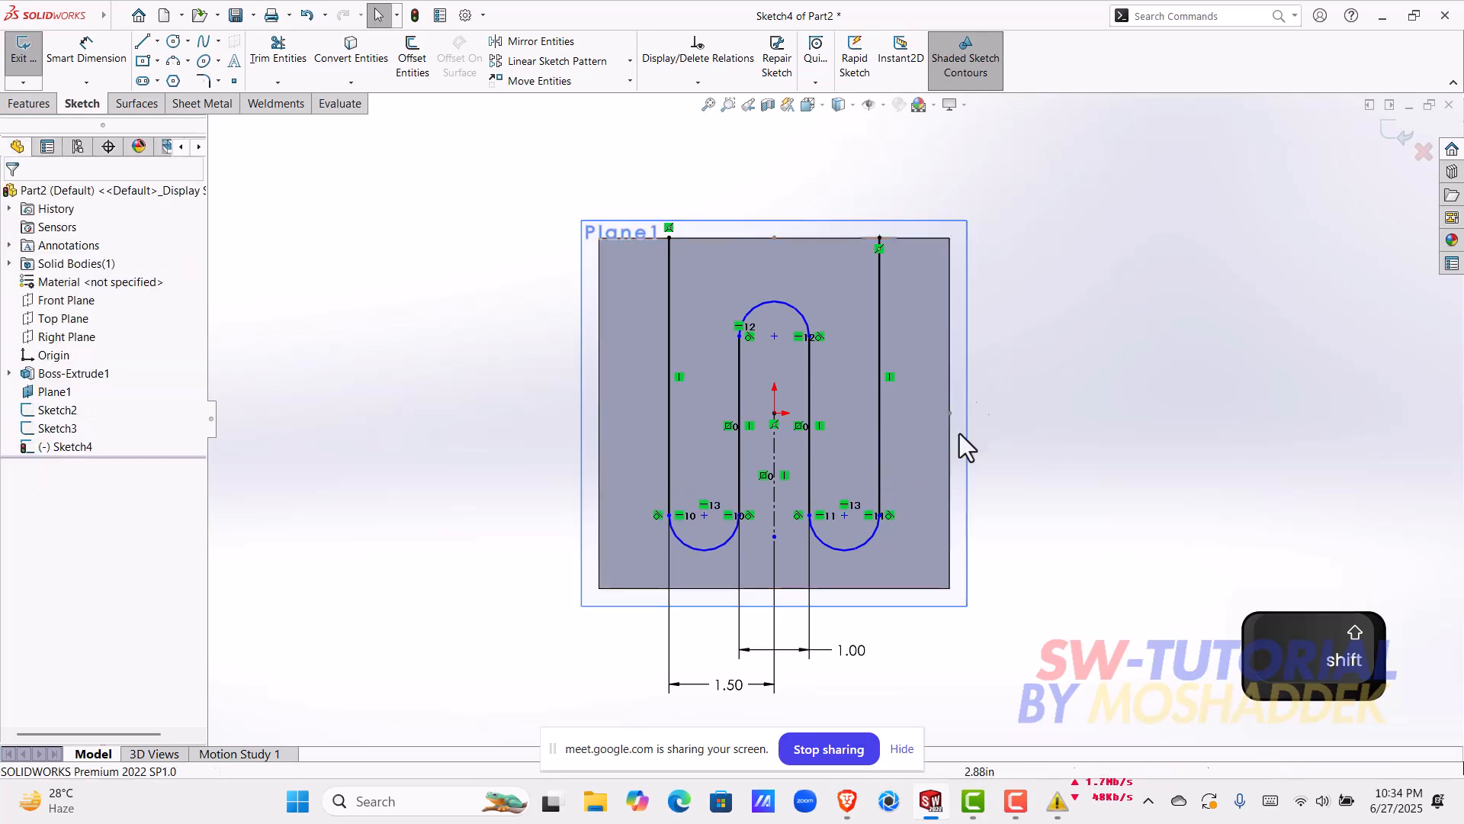
Step: Dimension the vertical distance from the origin to the upper arc's centre as 1.00 in, placed left of the block
{"action": "left_click", "coordinate": [84, 61]}
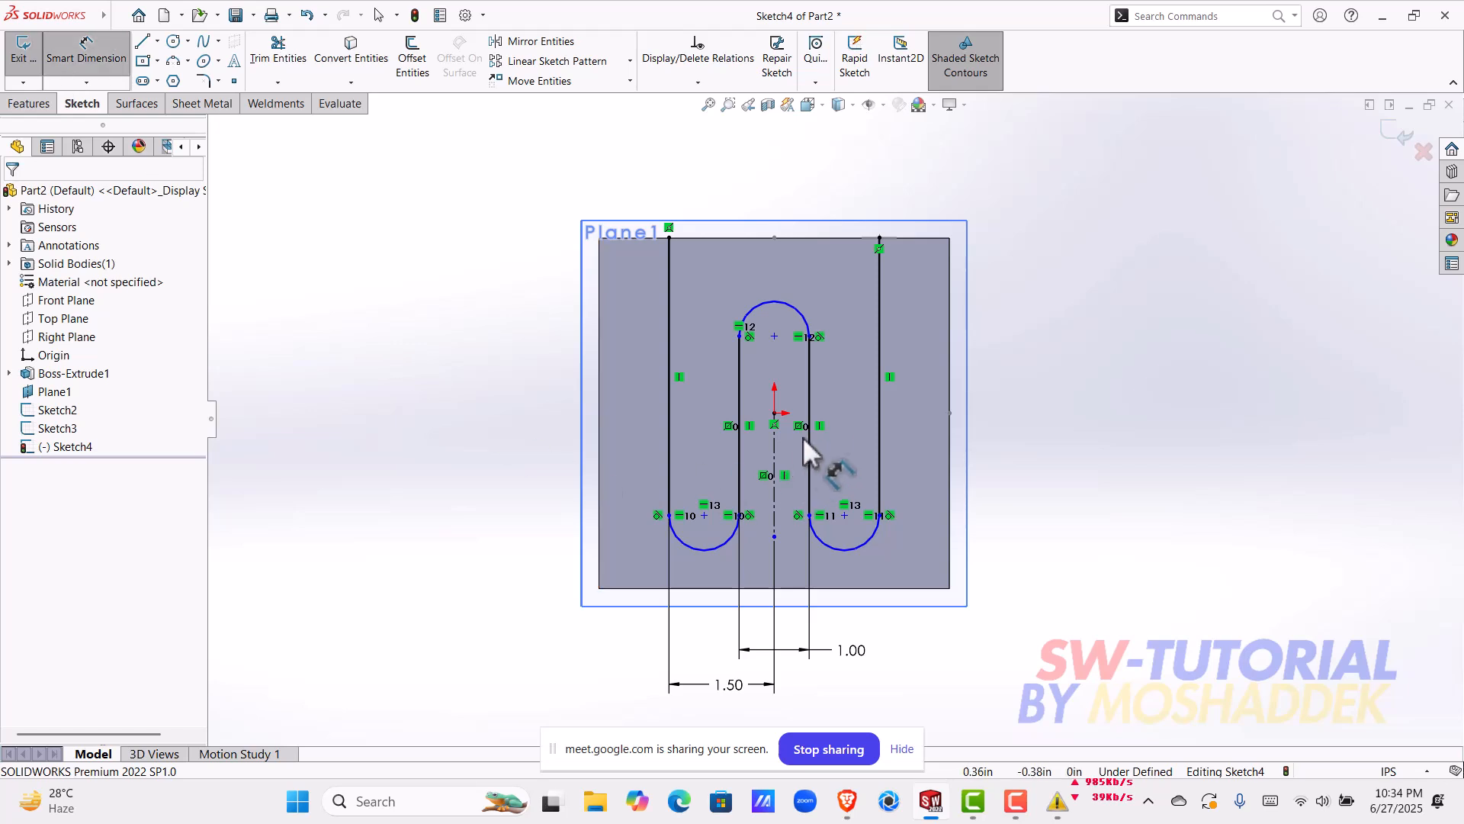
{"action": "left_click", "coordinate": [774, 413]}
{"action": "left_click", "coordinate": [774, 336]}
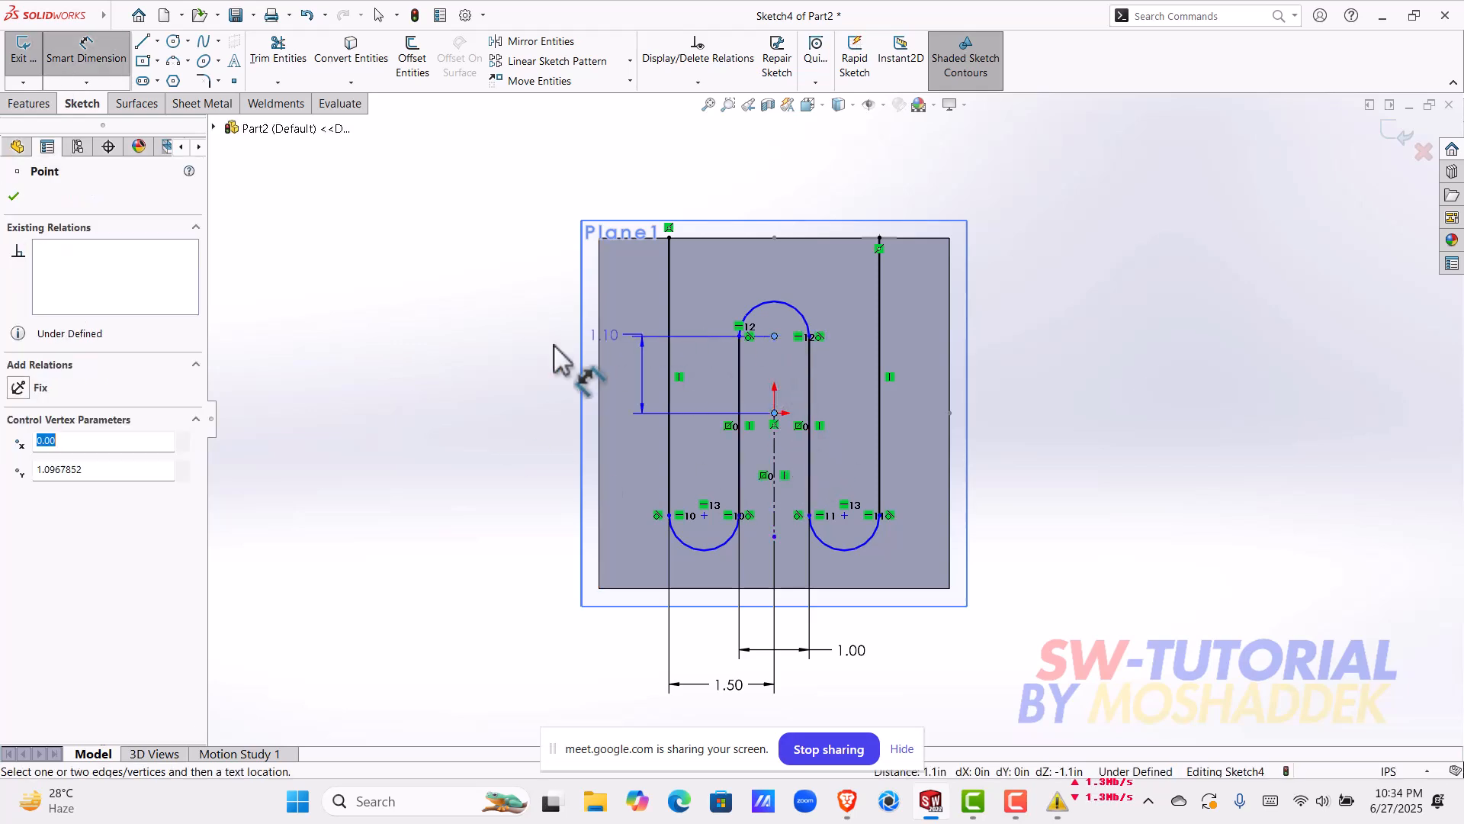
{"action": "left_click", "coordinate": [488, 349]}
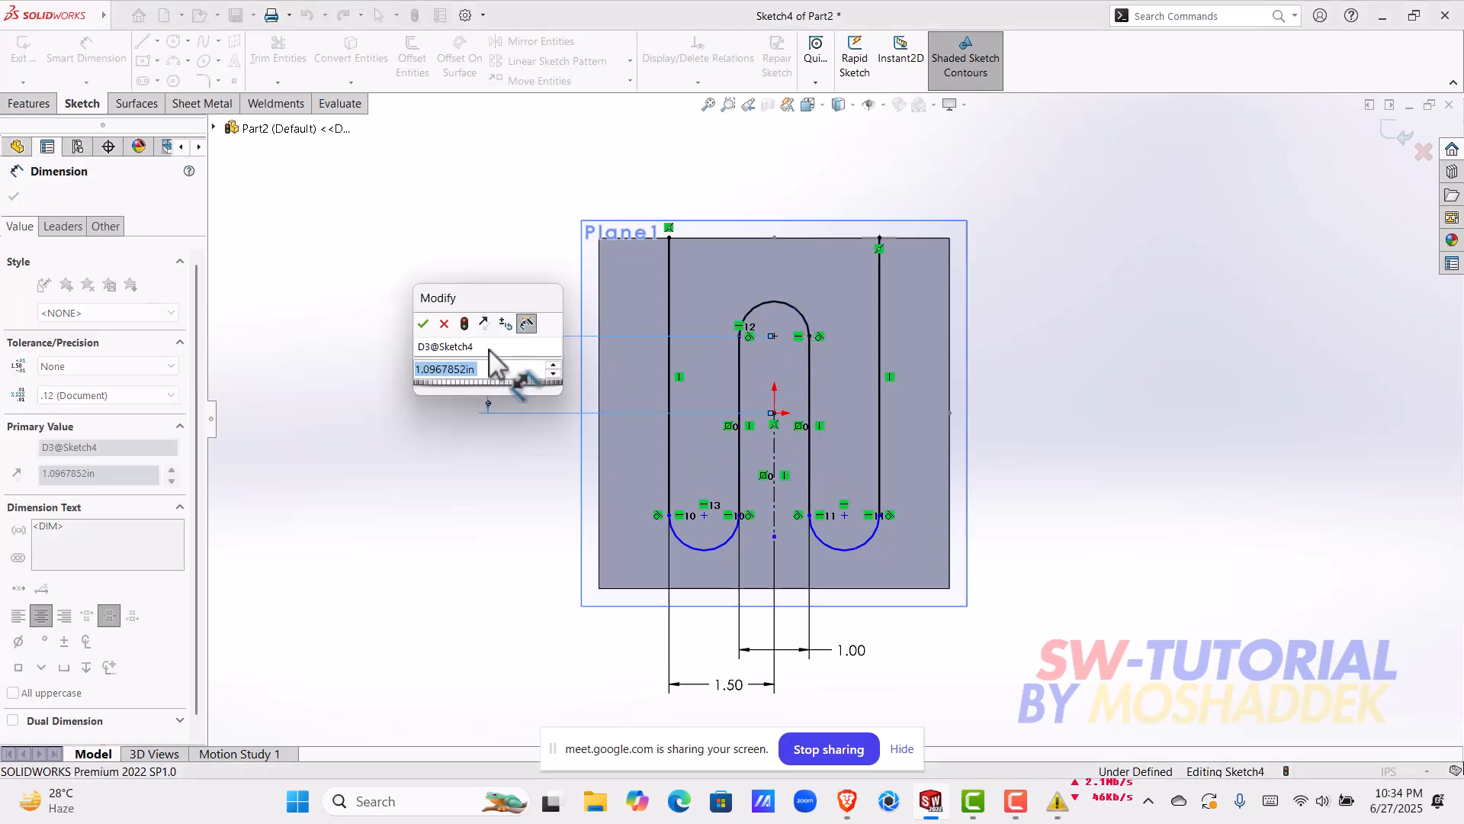
{"action": "key", "text": "Return"}
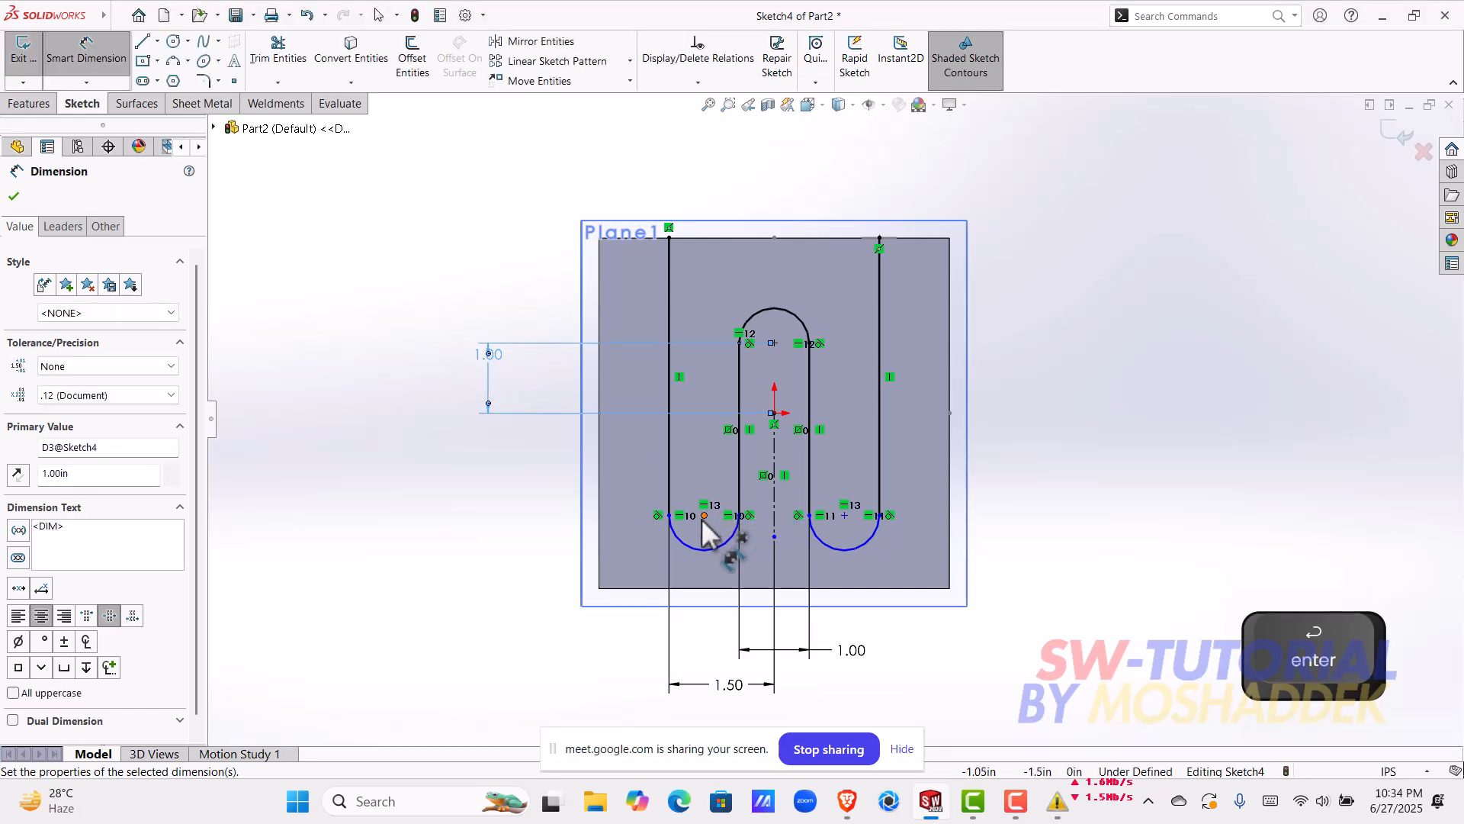
Step: Dimension the vertical distance from the origin to the left lower arc's centre as 1.50 in, placed right of the block
{"action": "left_click", "coordinate": [703, 516]}
{"action": "left_click", "coordinate": [774, 414]}
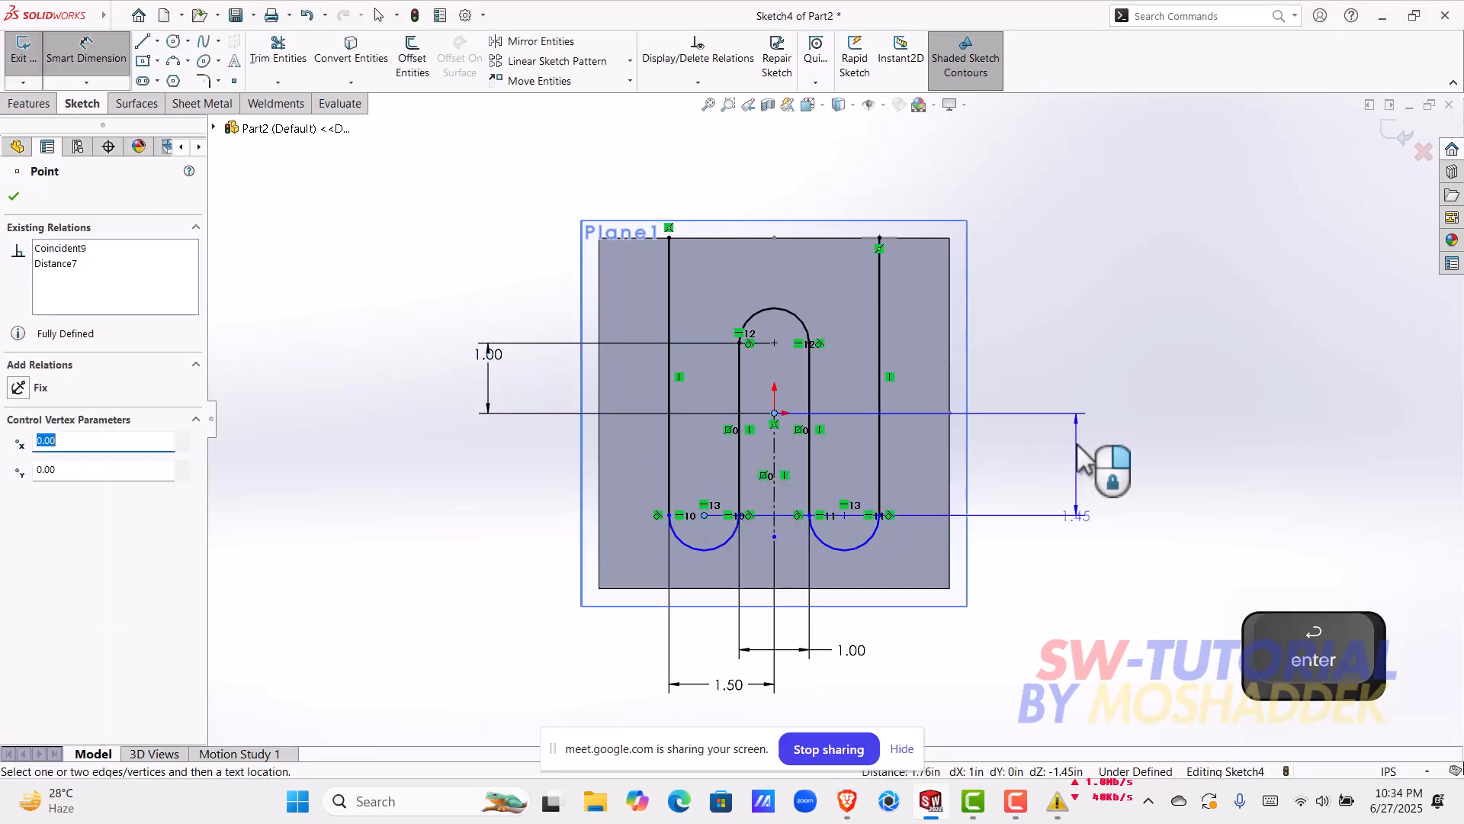
{"action": "left_click", "coordinate": [1079, 450]}
{"action": "type", "text": "1.50"}
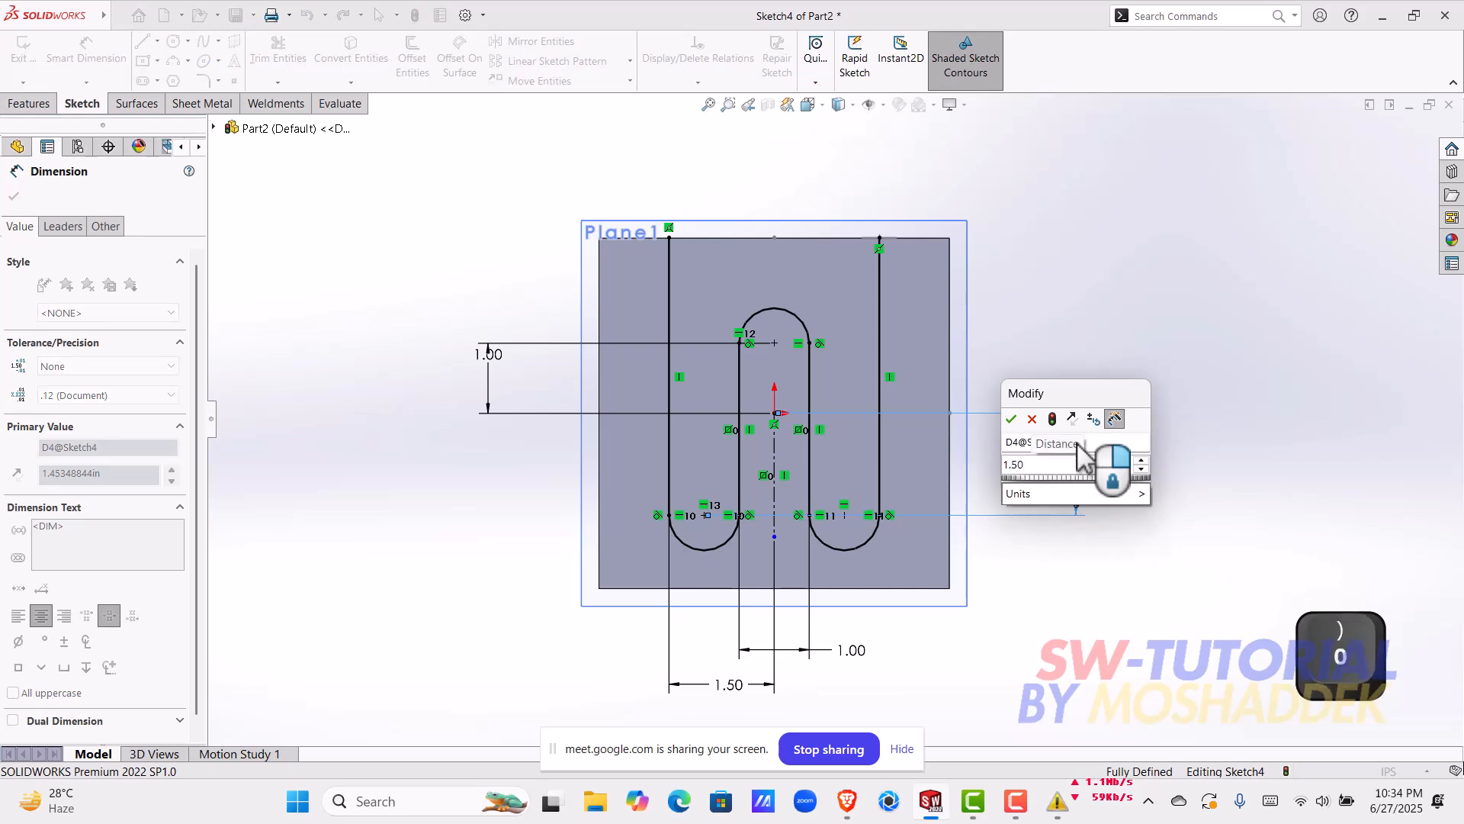
{"action": "key", "text": "Return"}
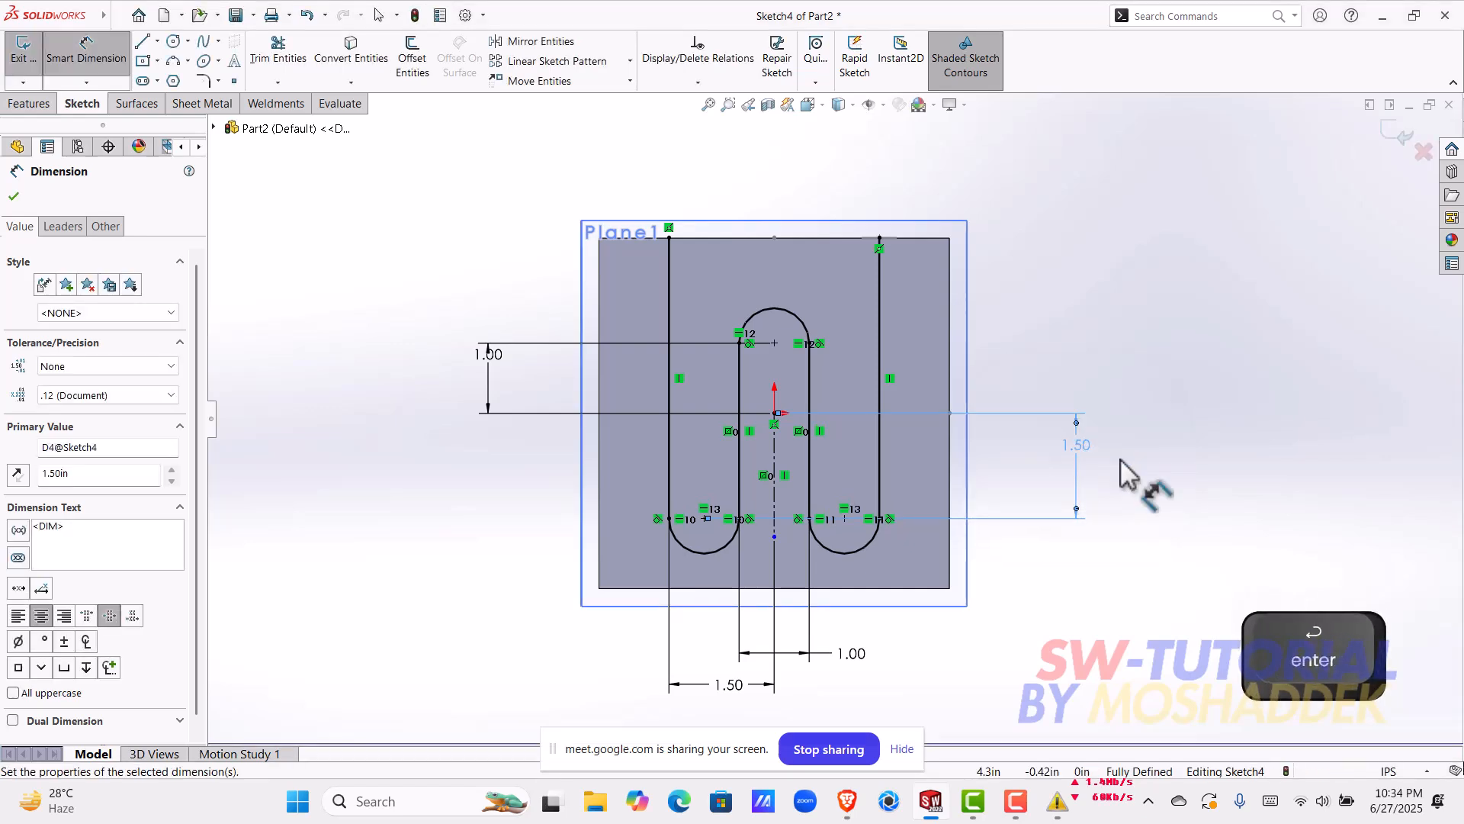
{"action": "key", "text": "Escape"}
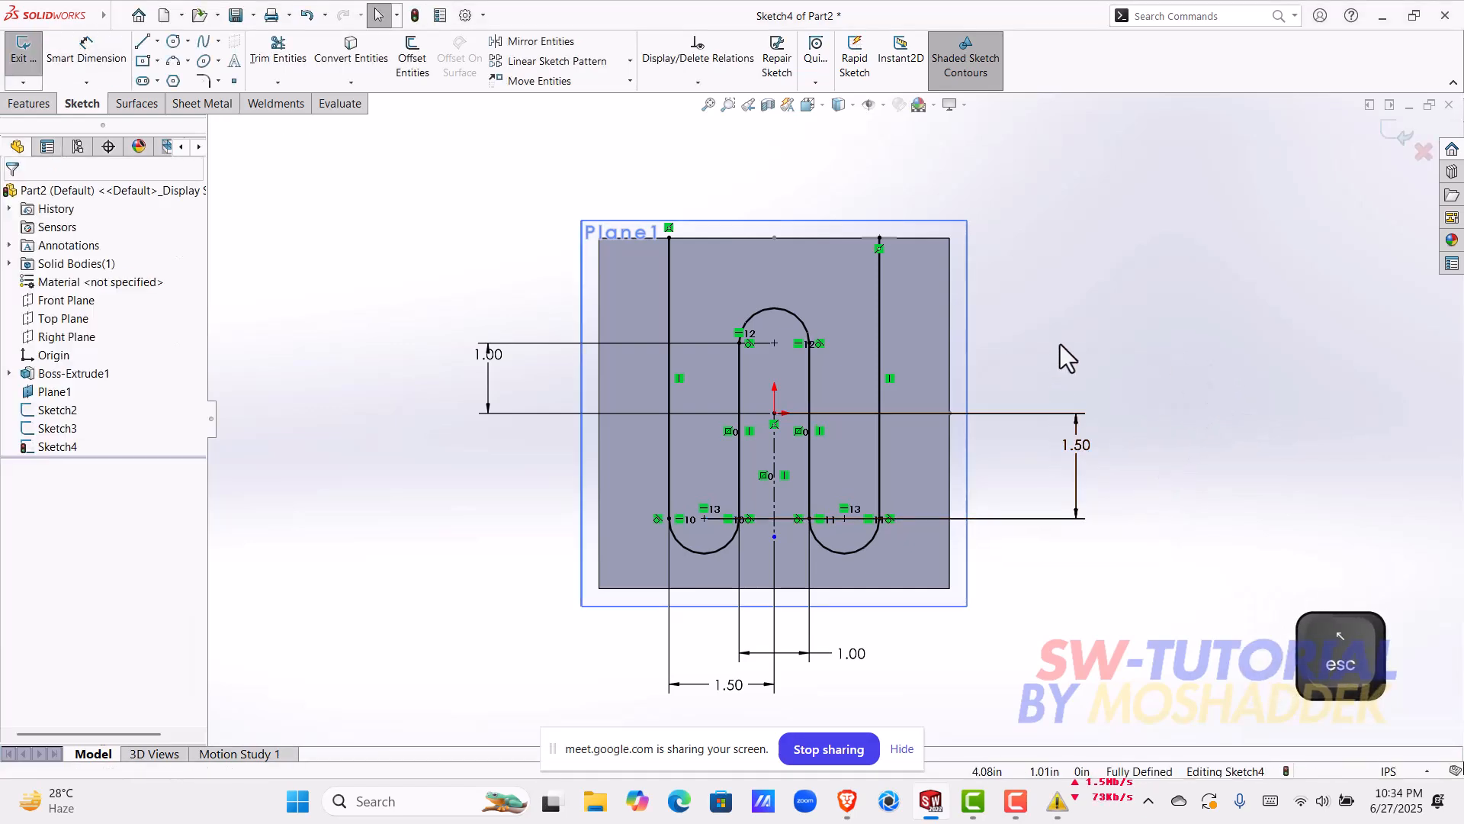
Step: Finish the serpentine path sketch and return to the part
{"action": "mouse_move", "coordinate": [1074, 348]}
{"action": "middle_mouse_down"}
{"action": "mouse_move", "coordinate": [918, 395]}
{"action": "mouse_move", "coordinate": [729, 303]}
{"action": "middle_mouse_up"}
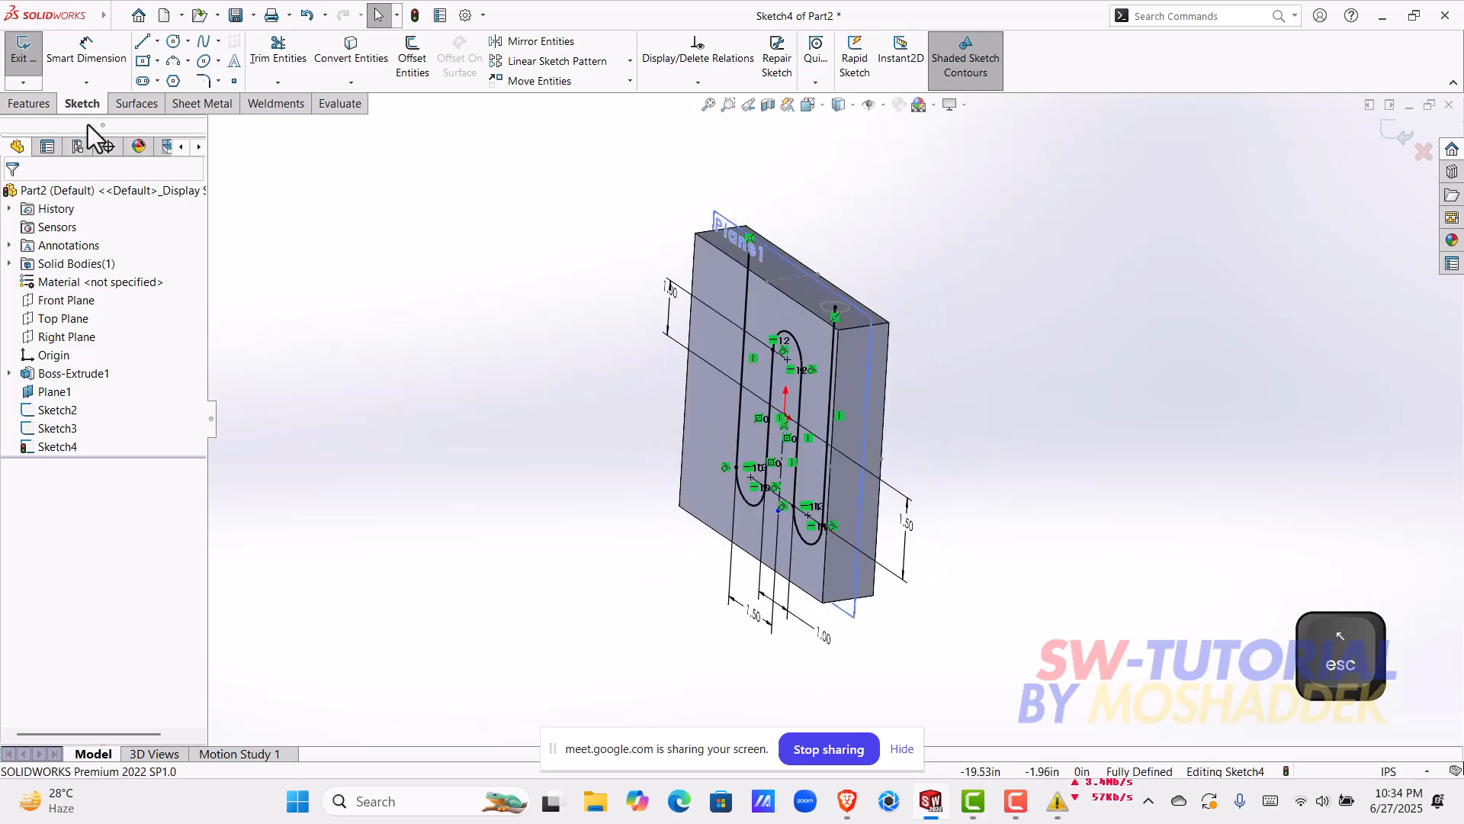
{"action": "left_click", "coordinate": [42, 104]}
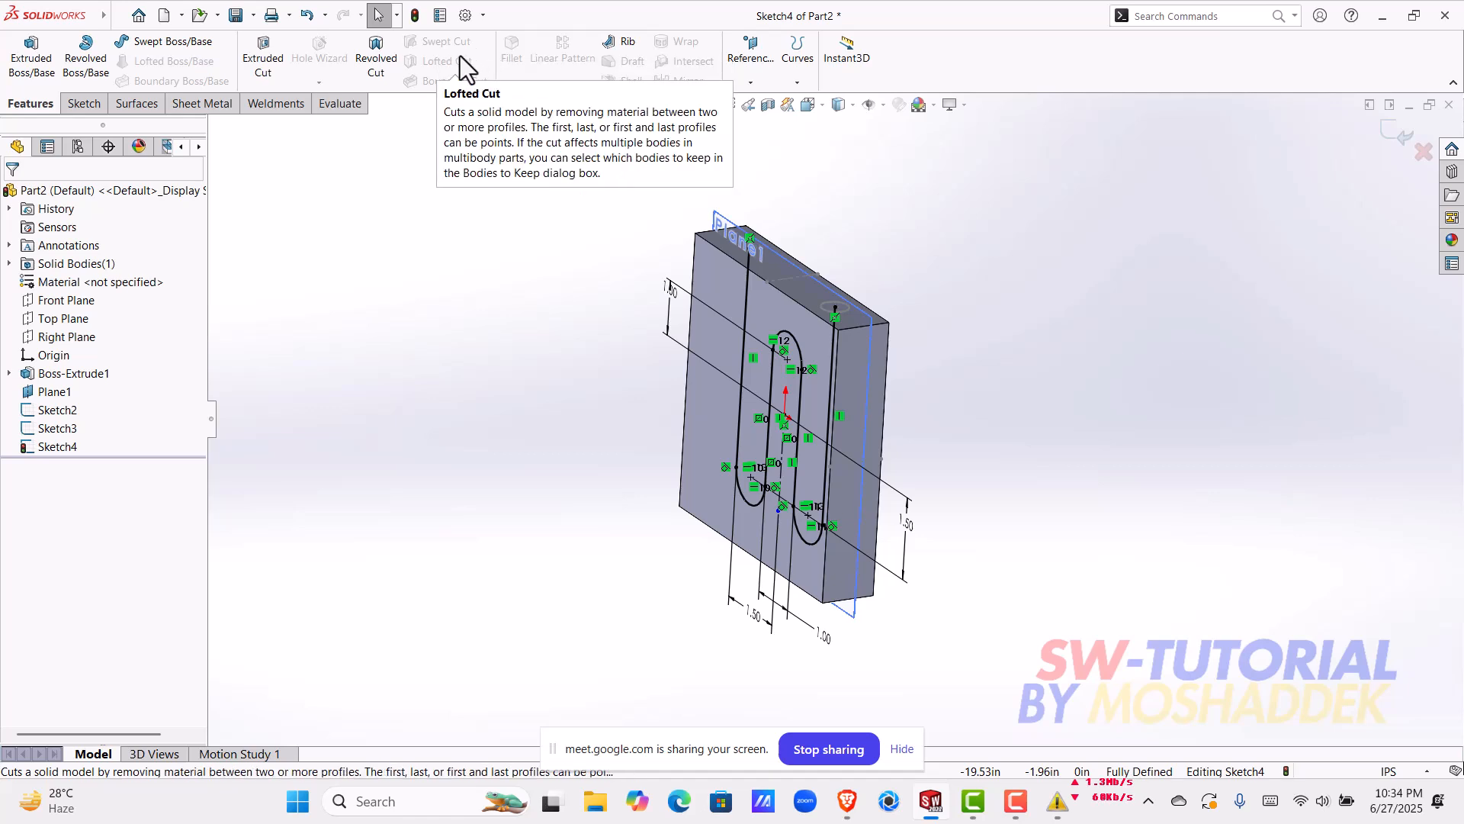
{"action": "left_click", "coordinate": [83, 104]}
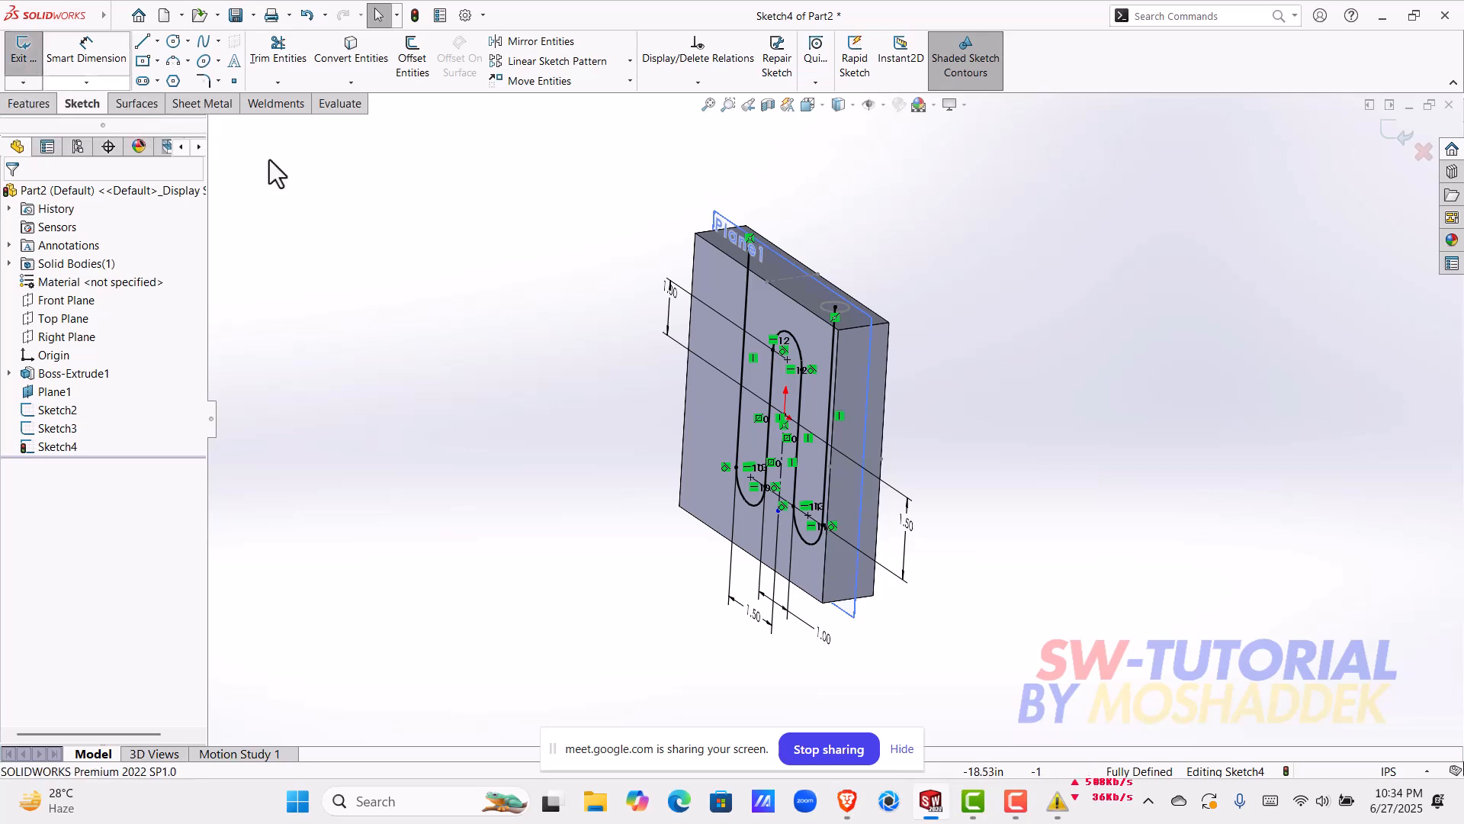
{"action": "left_click", "coordinate": [52, 99]}
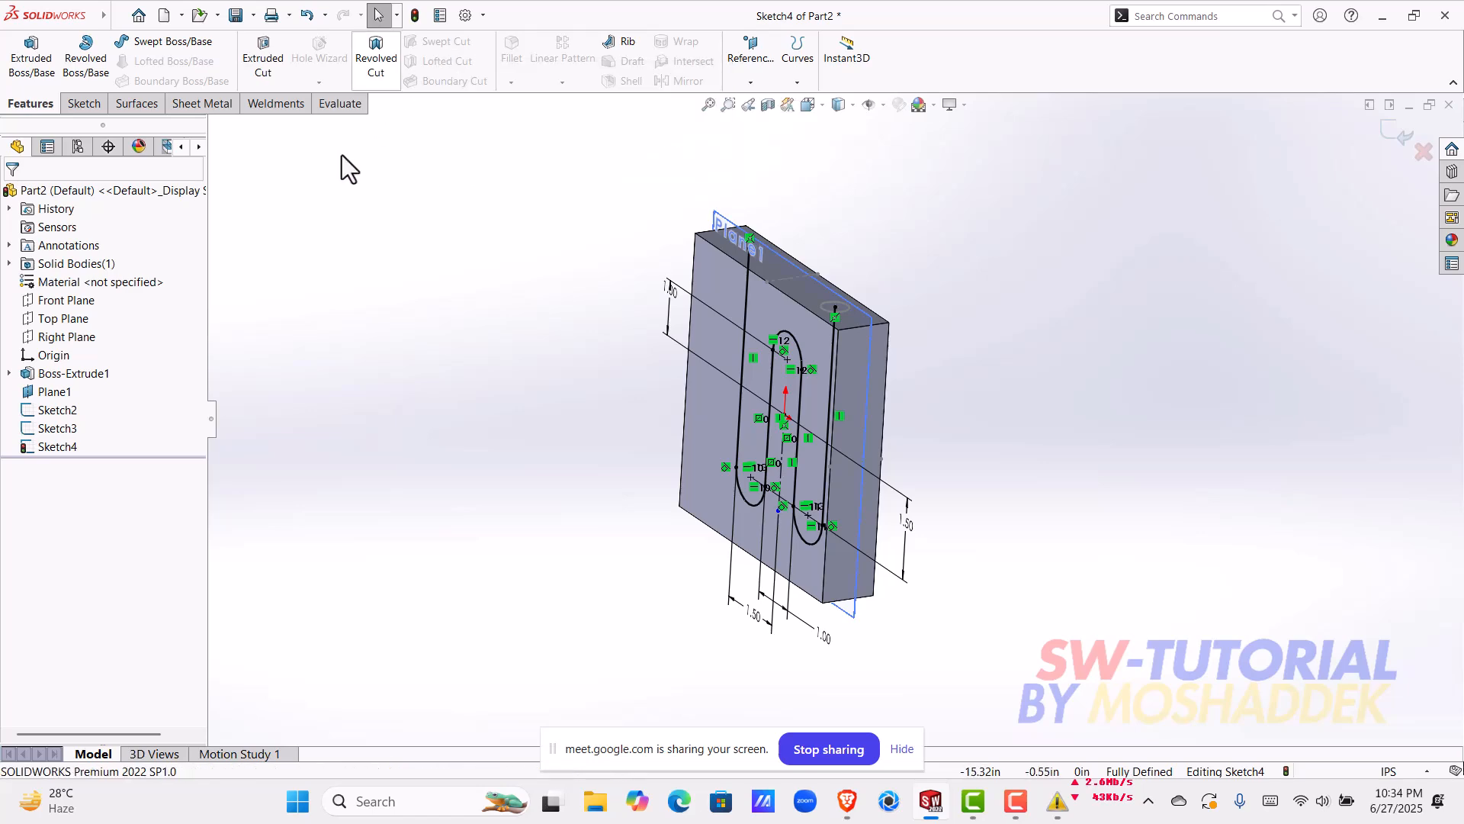
{"action": "left_click", "coordinate": [84, 106]}
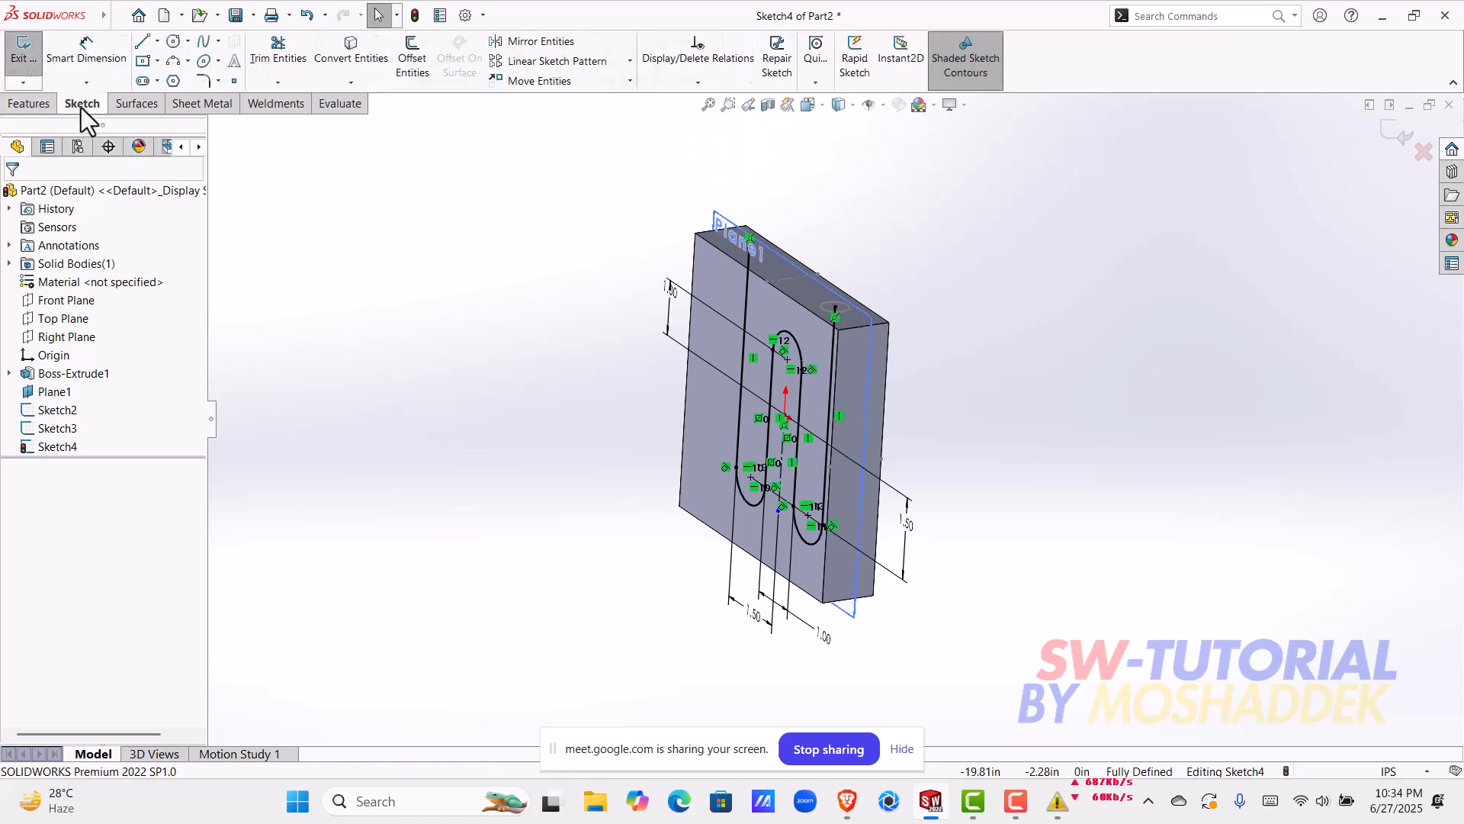
{"action": "left_click", "coordinate": [18, 50]}
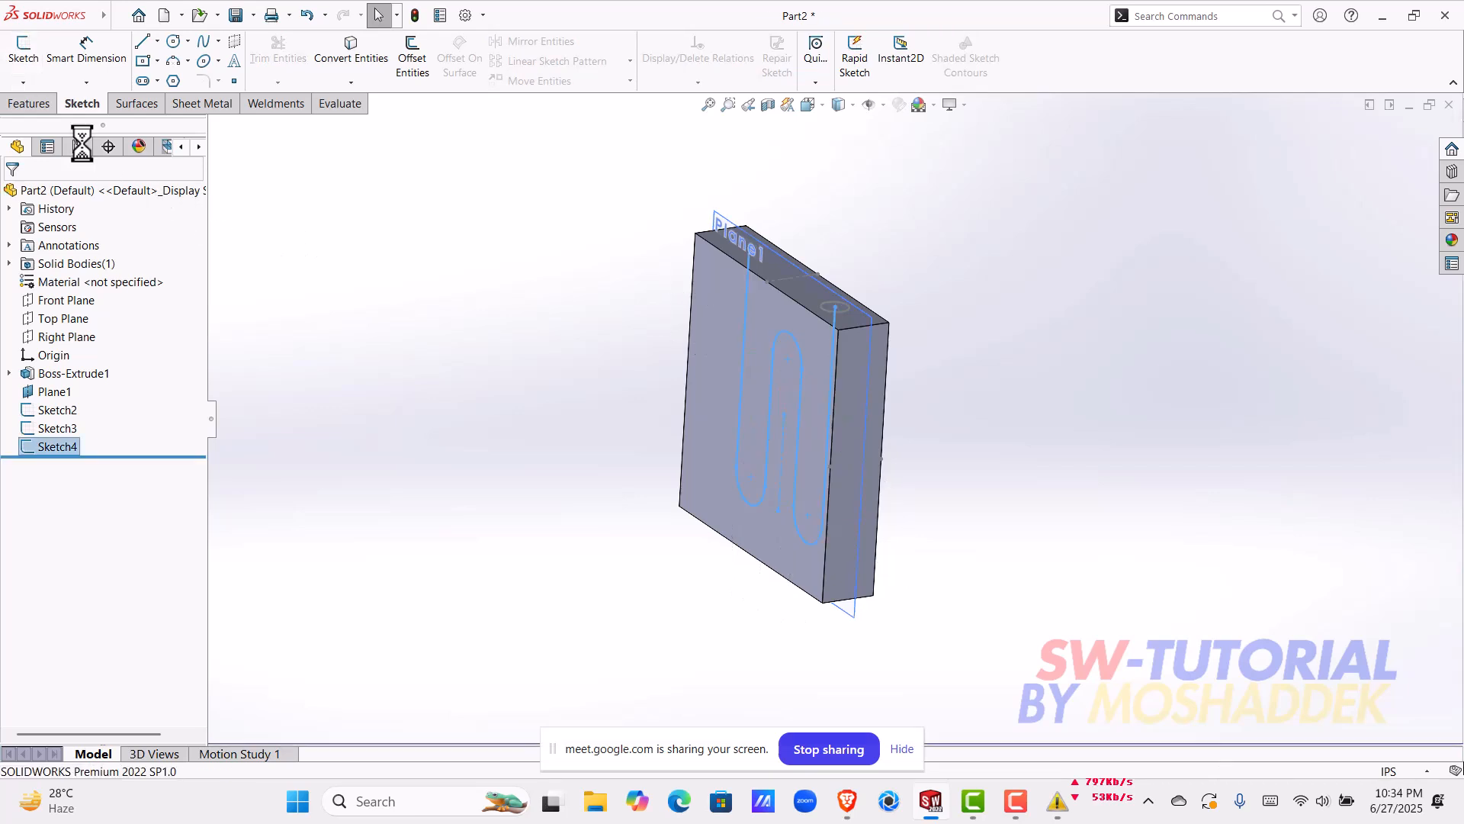
Step: Start a swept cut with a sketch profile and reselect the serpentine sketch as its path
{"action": "left_click", "coordinate": [34, 105]}
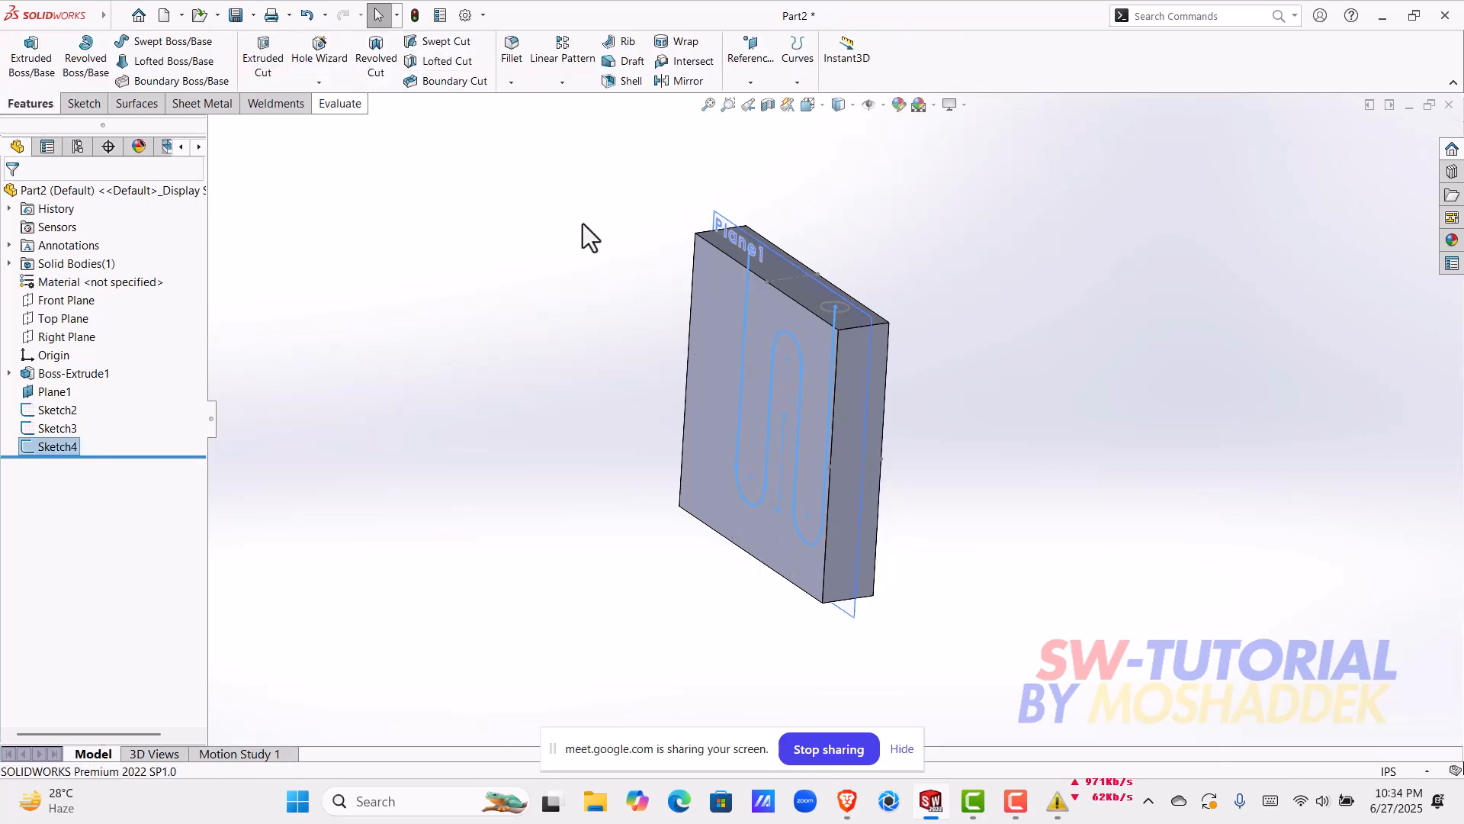
{"action": "left_click", "coordinate": [450, 43]}
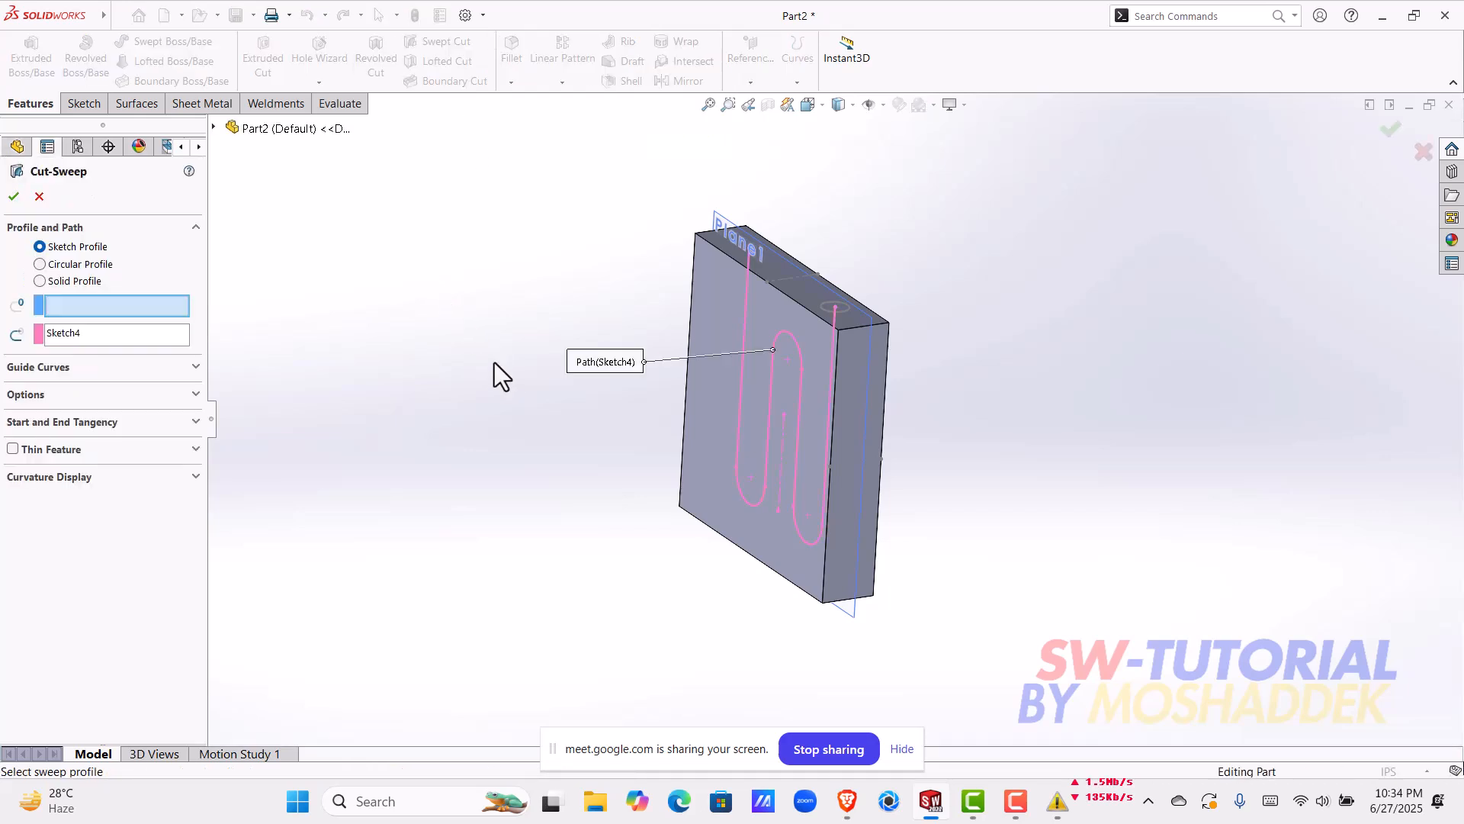
{"action": "middle_click_drag", "start_coordinate": [539, 496], "coordinate": [598, 386]}
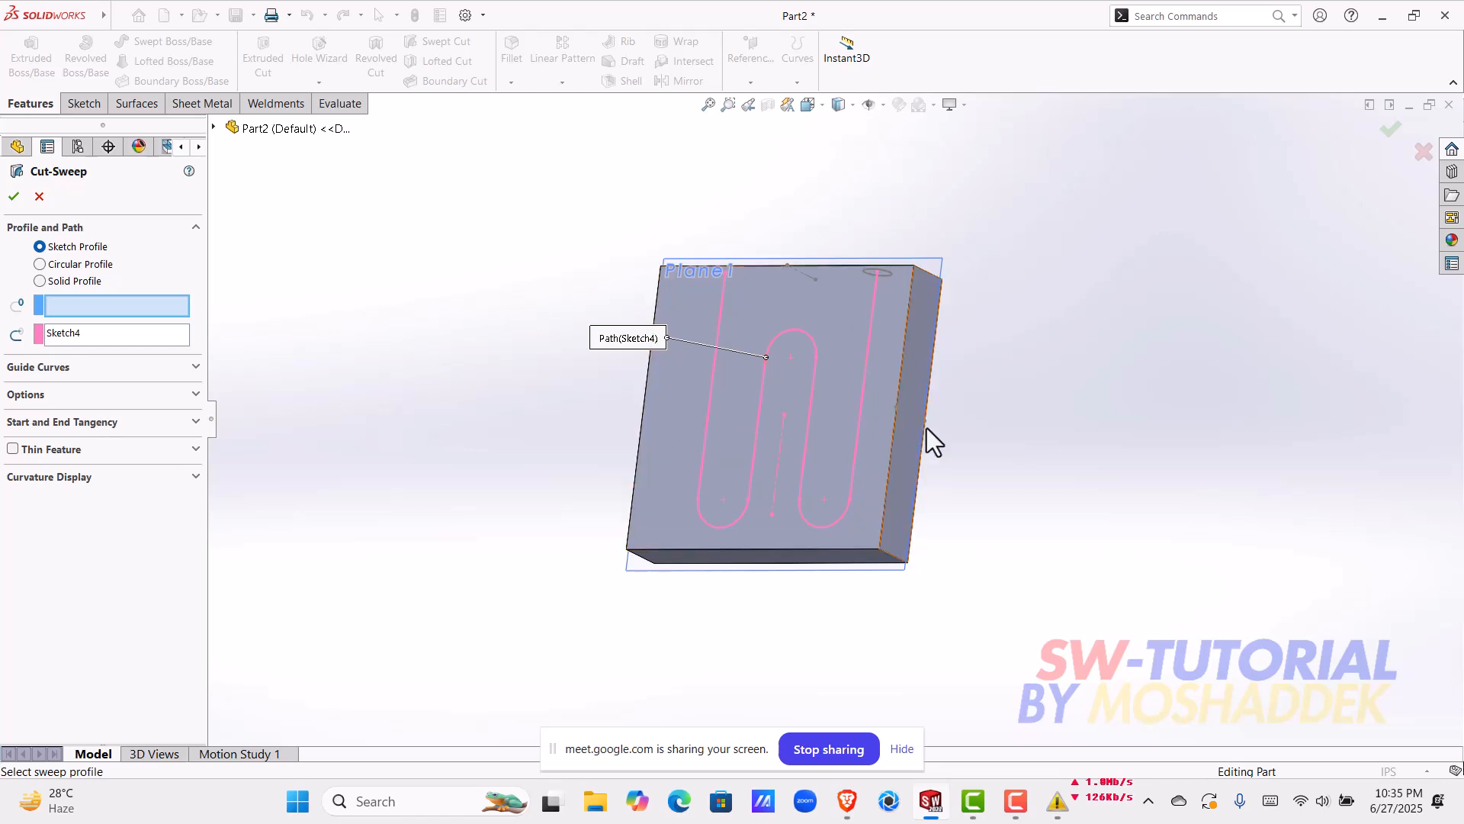
{"action": "middle_click_drag", "start_coordinate": [982, 337], "coordinate": [968, 433]}
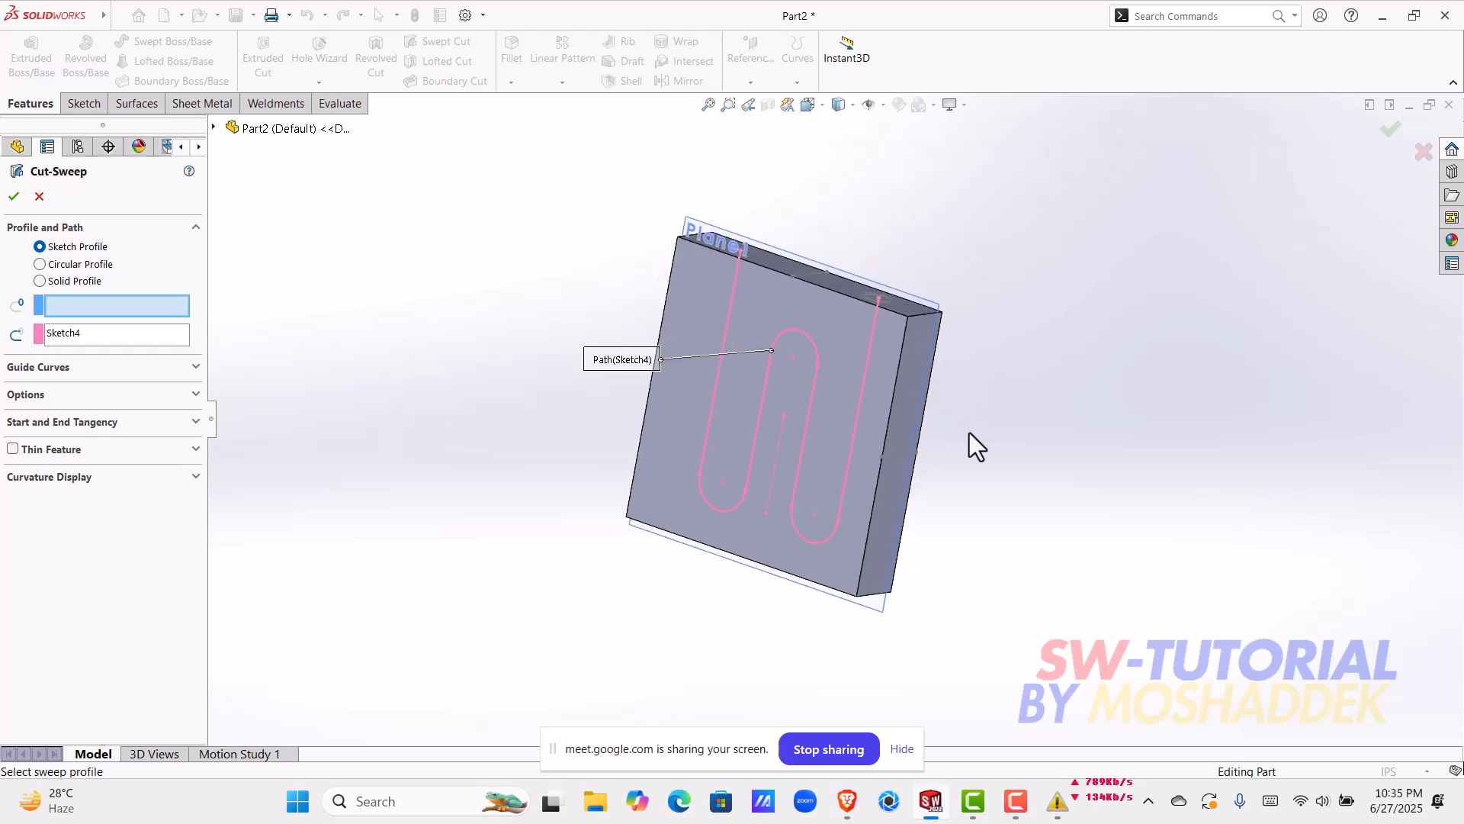
{"action": "left_click", "coordinate": [126, 341]}
{"action": "right_click", "coordinate": [126, 340]}
{"action": "left_click", "coordinate": [152, 350]}
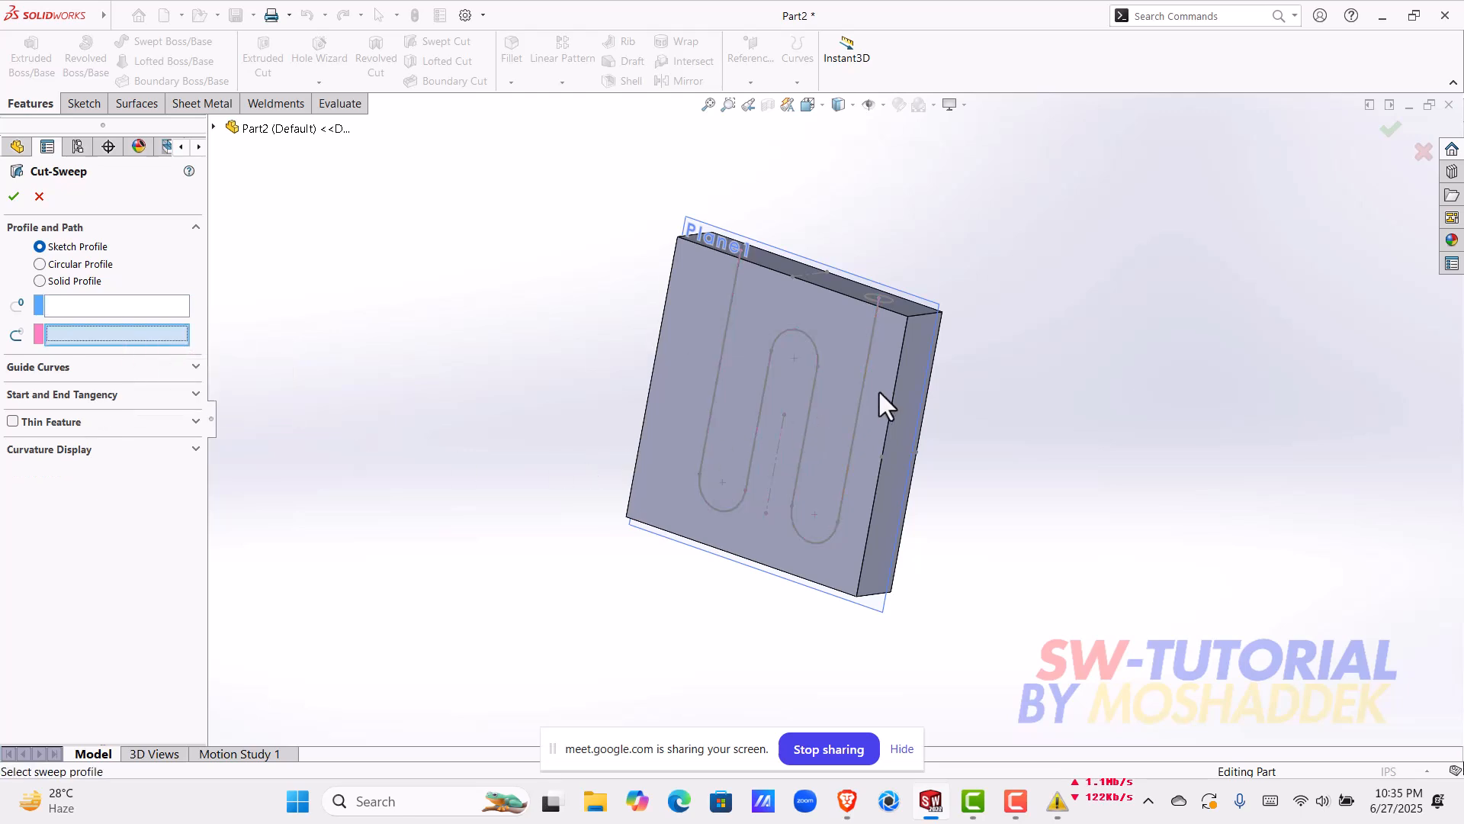
{"action": "left_click", "coordinate": [858, 403]}
{"action": "left_click", "coordinate": [141, 305]}
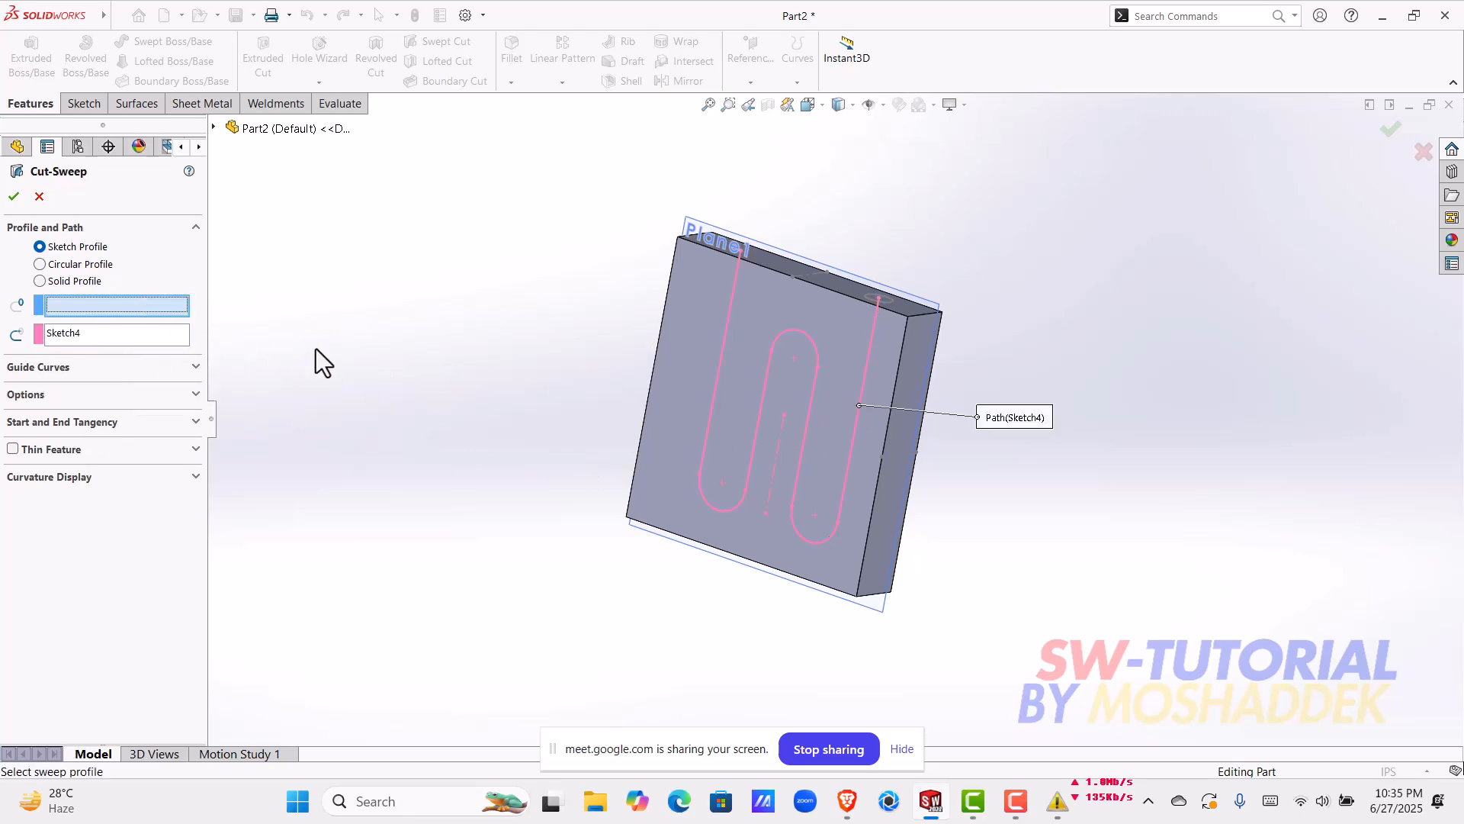
Step: Select the circle on the block's end face as the sweep profile and complete the swept cut along the serpentine path
{"action": "scroll", "coordinate": [854, 343], "scroll_direction": "down", "scroll_amount": 6}
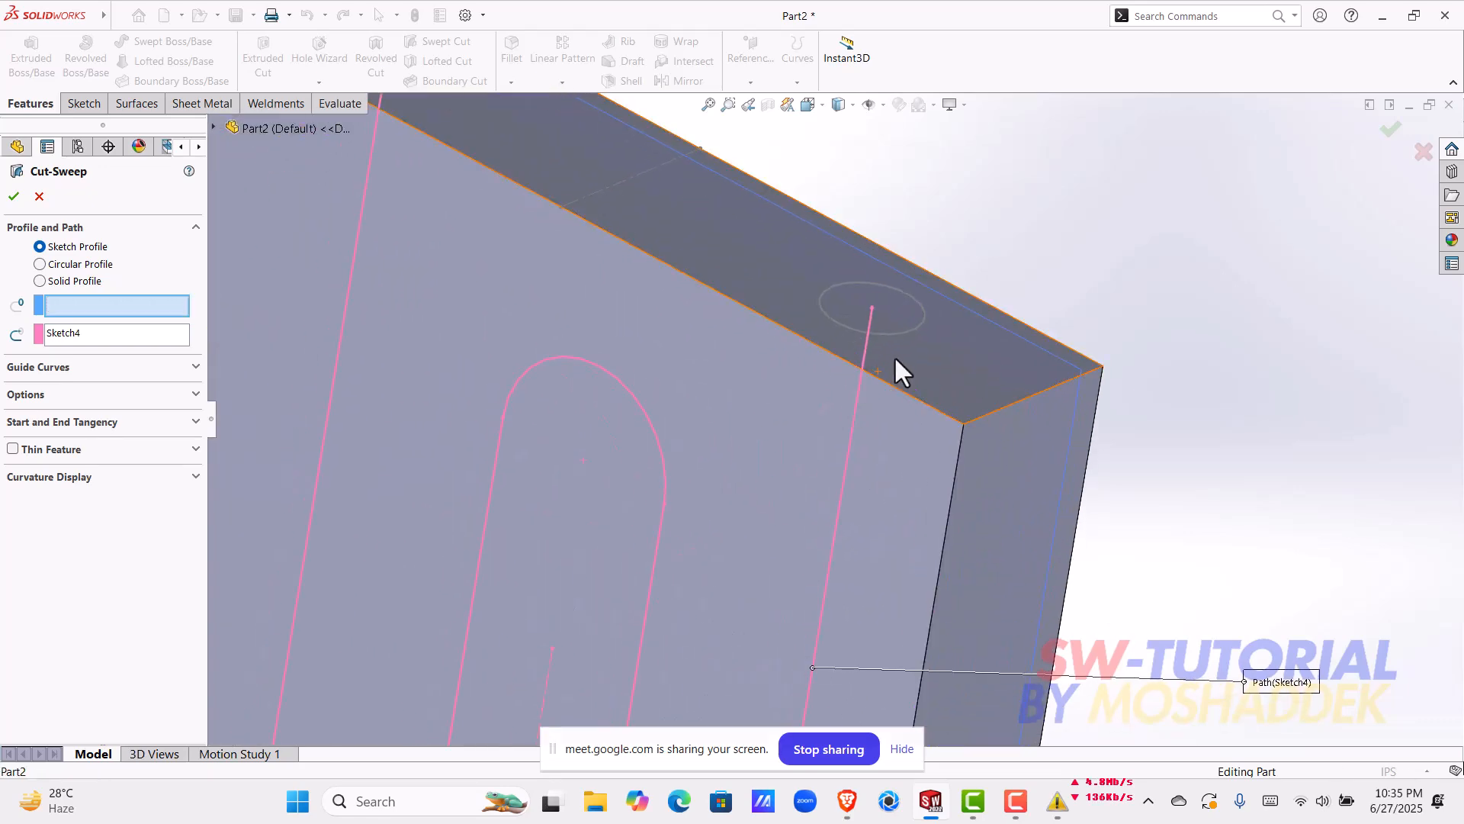
{"action": "left_click", "coordinate": [889, 335]}
{"action": "scroll", "coordinate": [899, 424], "scroll_direction": "up", "scroll_amount": 6}
{"action": "middle_click_drag", "start_coordinate": [898, 424], "coordinate": [885, 469]}
{"action": "scroll", "coordinate": [828, 431], "scroll_direction": "down", "scroll_amount": 4}
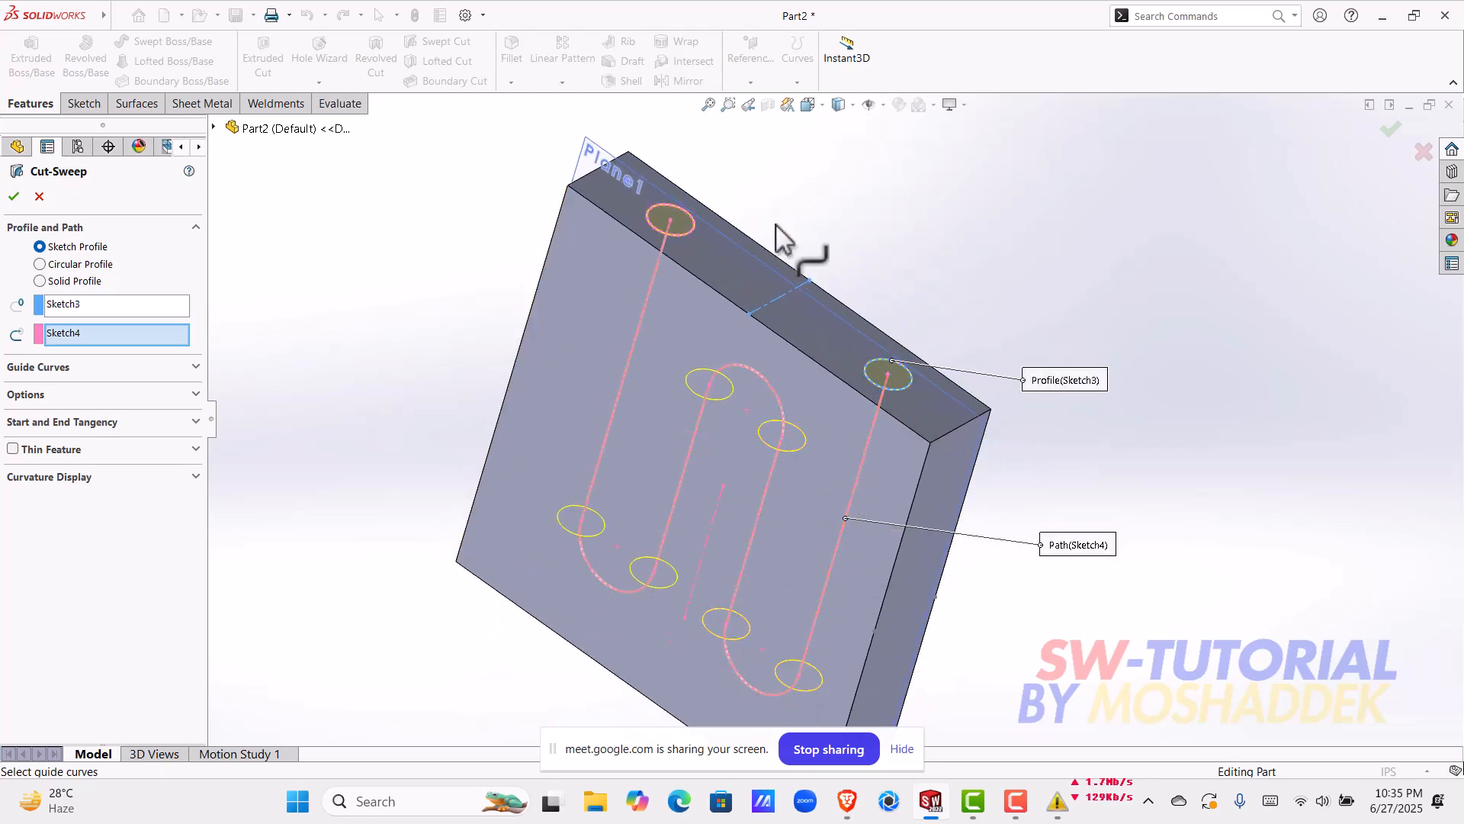
{"action": "left_click", "coordinate": [13, 196]}
Step: Hide the mid reference plane in the block
{"action": "scroll", "coordinate": [843, 296], "scroll_direction": "up", "scroll_amount": 3}
{"action": "middle_click_drag", "start_coordinate": [845, 293], "coordinate": [1040, 396]}
{"action": "left_click", "coordinate": [691, 268]}
{"action": "left_click", "coordinate": [831, 295]}
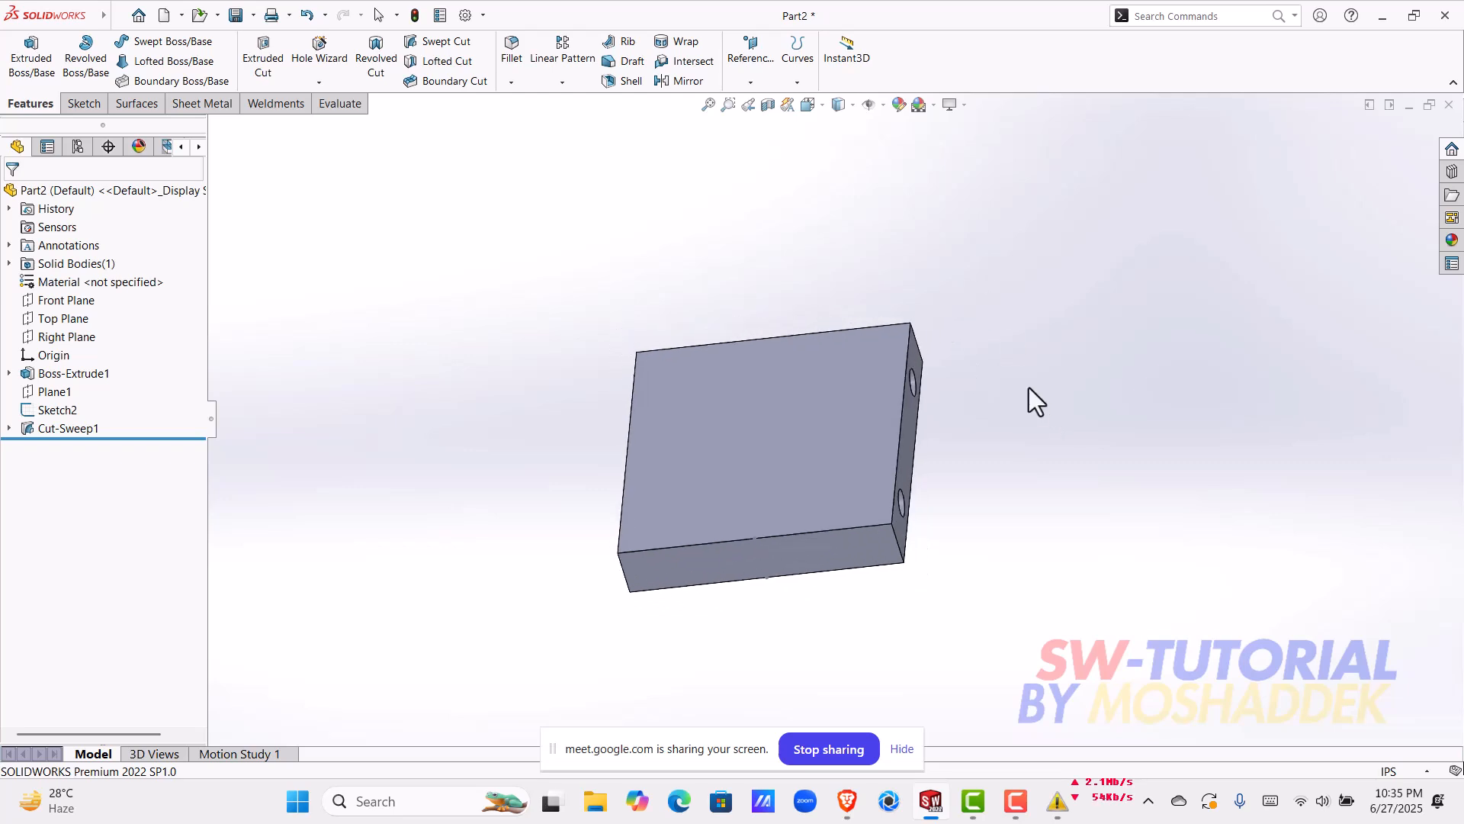
Step: Create a planar section view of the block on the Top Plane, offsetting it to the serpentine channel, and examine the cut
{"action": "left_click", "coordinate": [767, 111]}
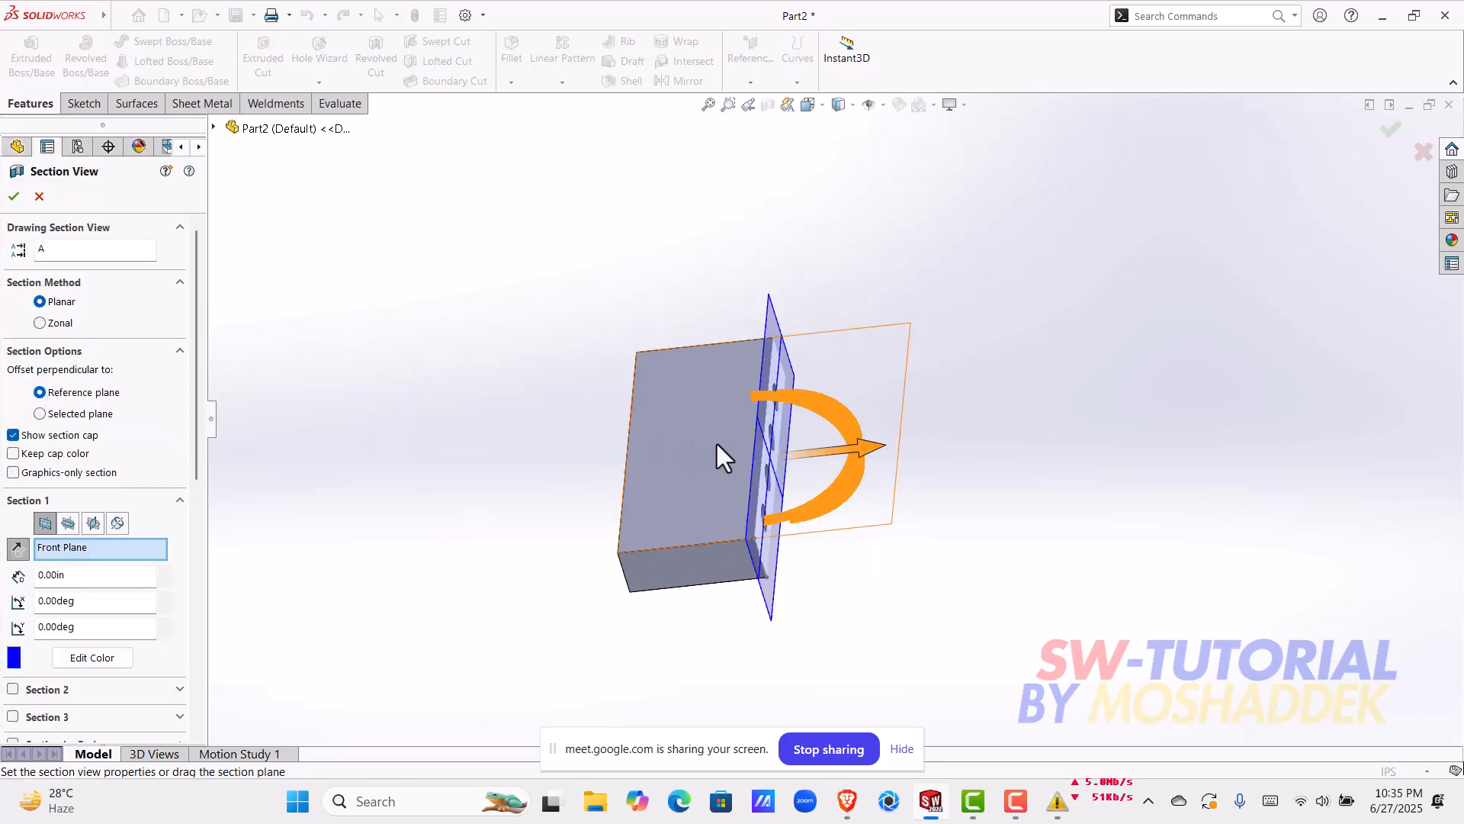
{"action": "left_click", "coordinate": [74, 524]}
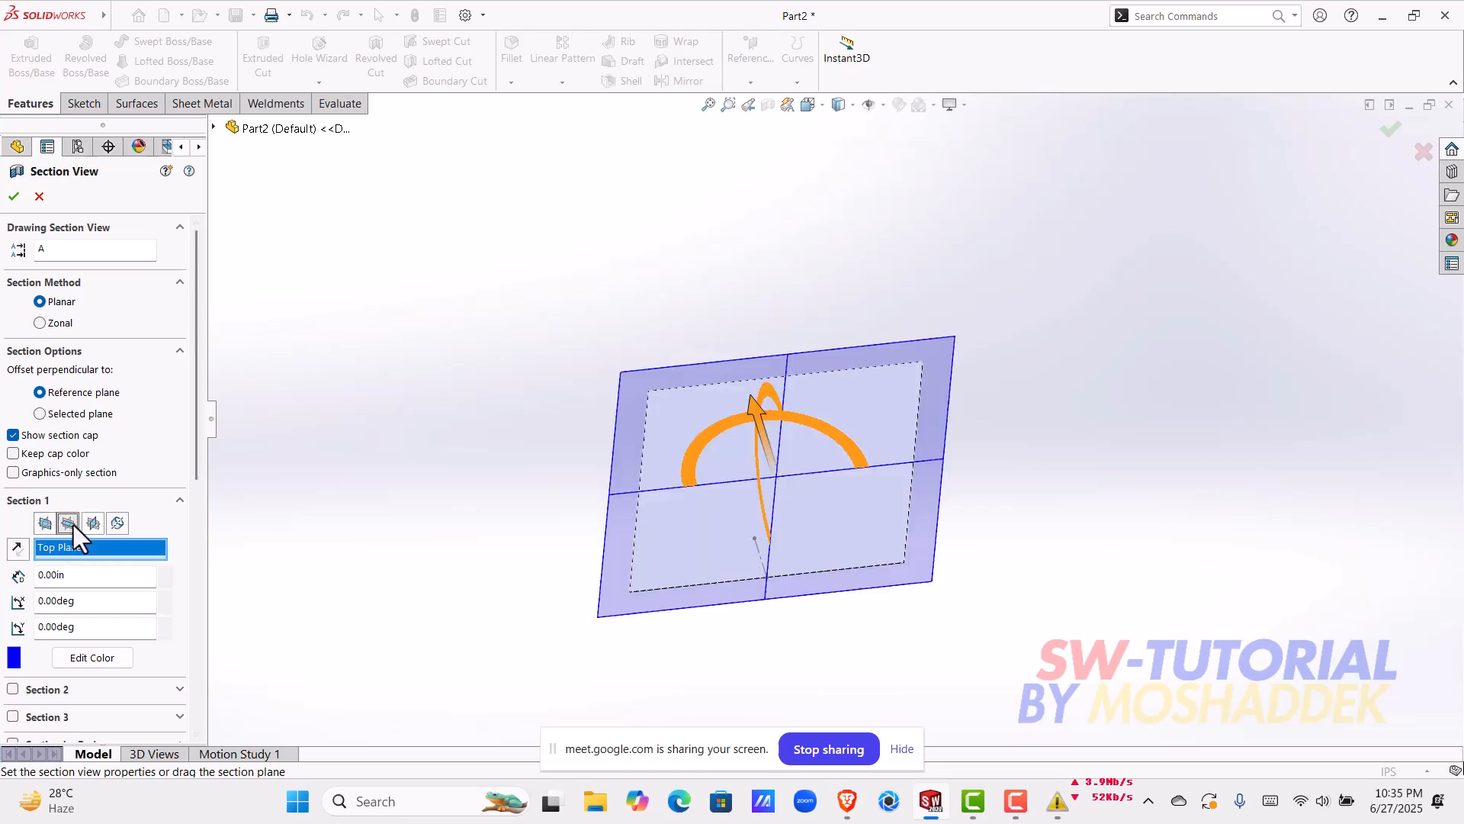
{"action": "left_click_drag", "start_coordinate": [760, 404], "coordinate": [743, 387]}
{"action": "left_click", "coordinate": [1386, 134]}
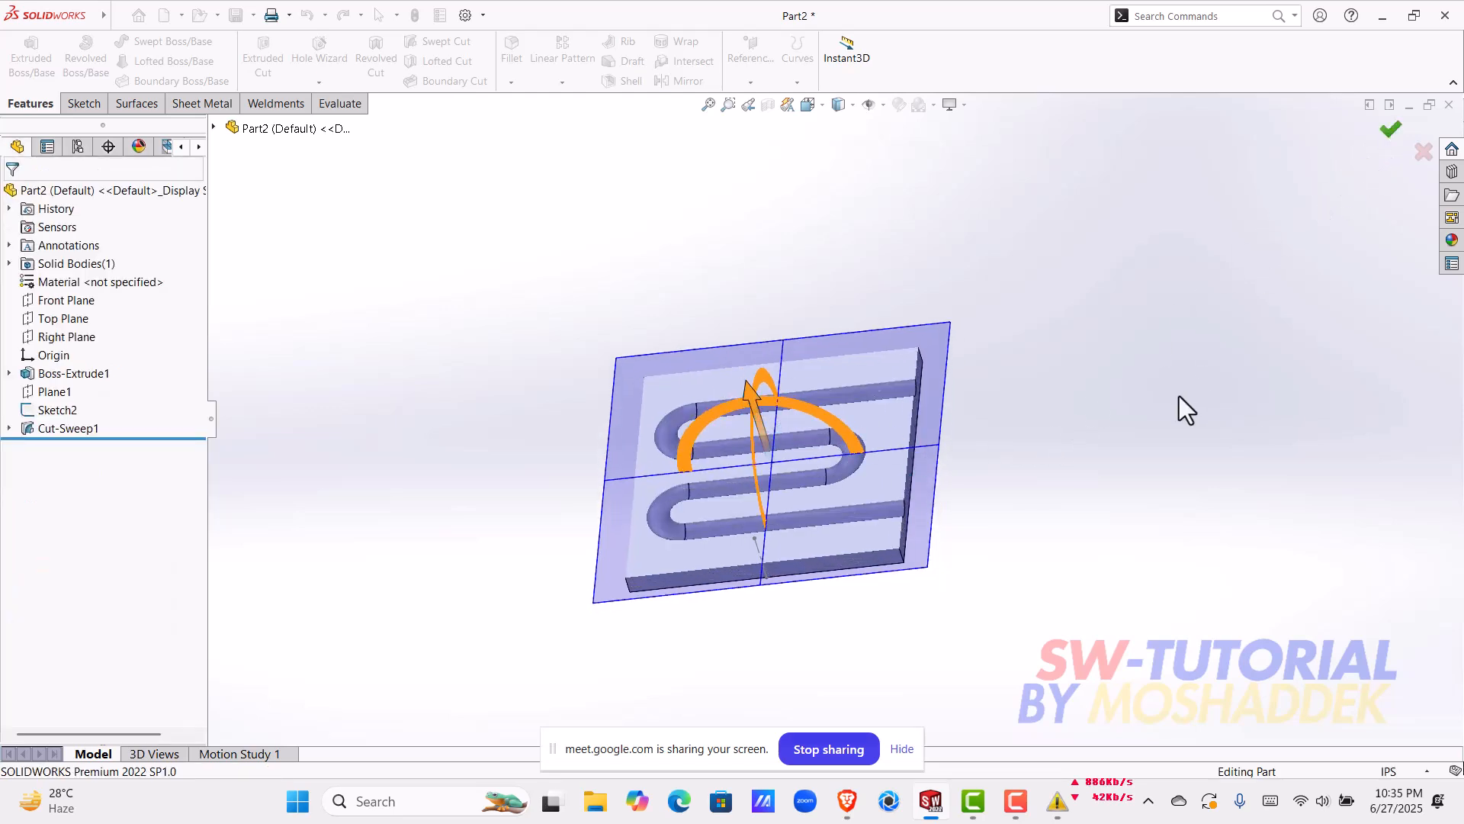
{"action": "middle_click_drag", "start_coordinate": [772, 548], "coordinate": [1147, 468]}
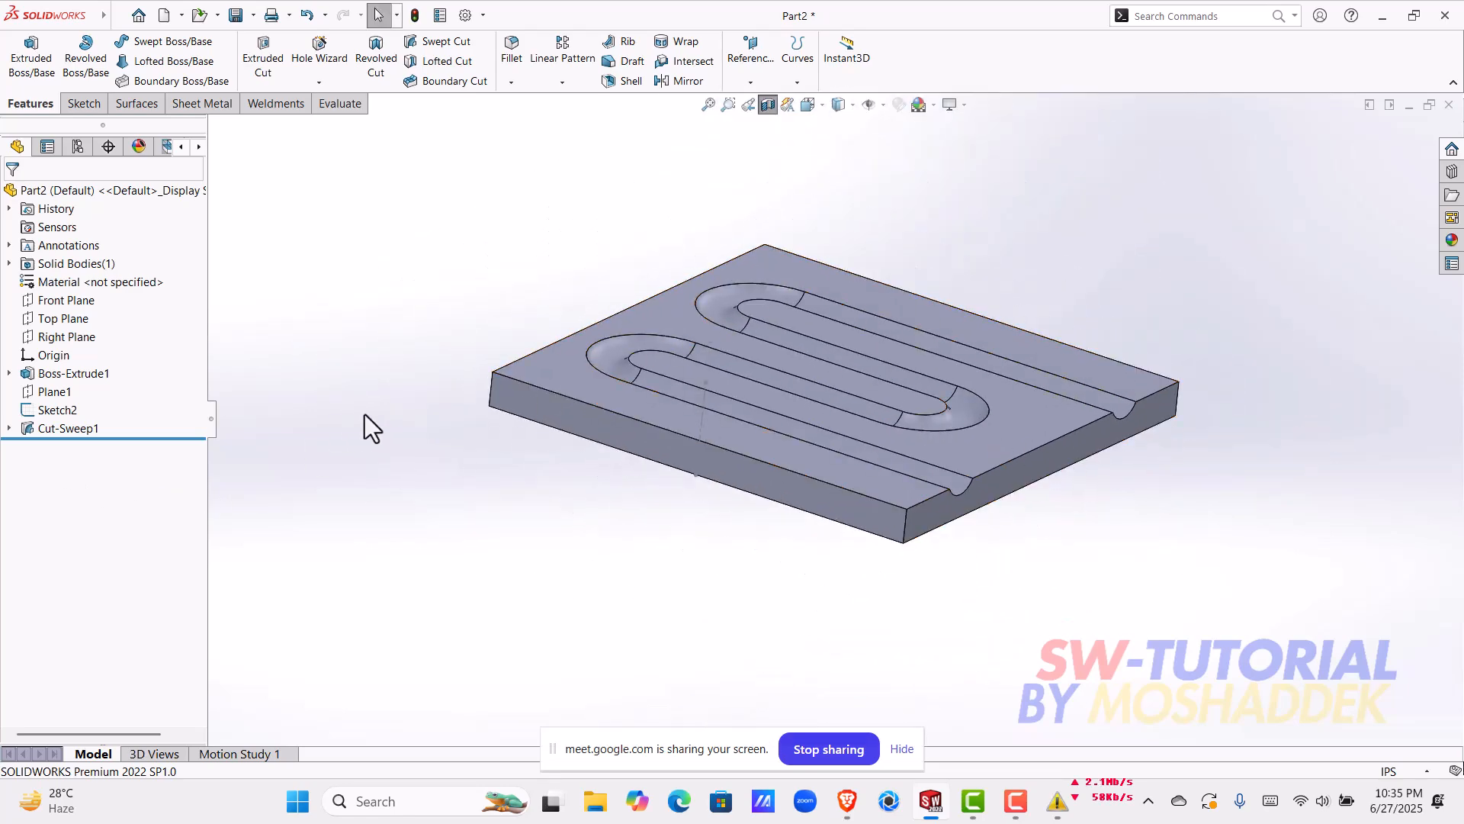
{"action": "key", "text": "ctrl"}
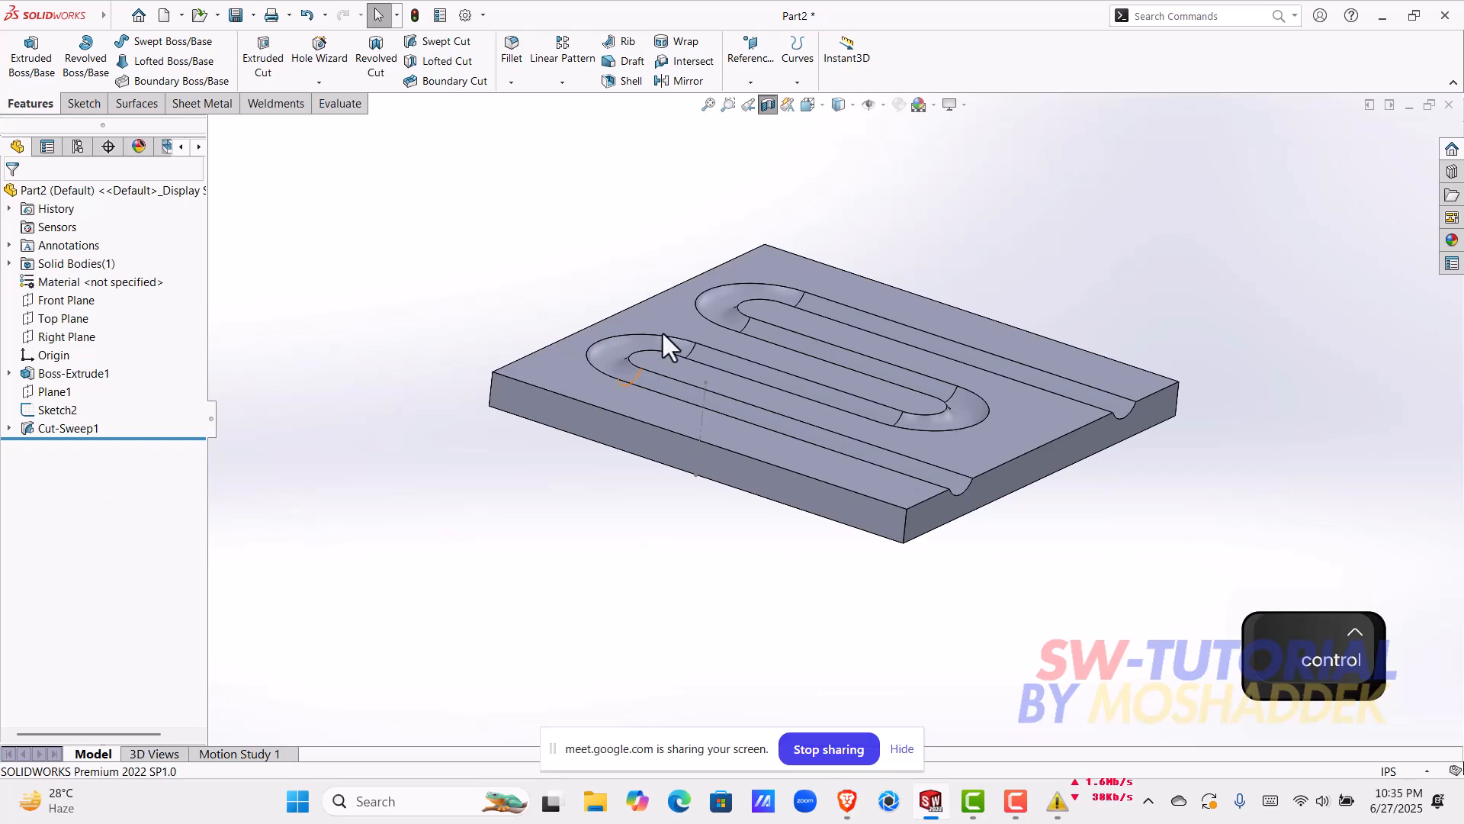
Step: Turn off the section view and examine the two channel openings on the block's end face
{"action": "left_click", "coordinate": [771, 105]}
{"action": "scroll", "coordinate": [793, 477], "scroll_direction": "up", "scroll_amount": 3}
{"action": "middle_click_drag", "start_coordinate": [990, 452], "coordinate": [903, 509]}
{"action": "scroll", "coordinate": [905, 506], "scroll_direction": "down", "scroll_amount": 2}
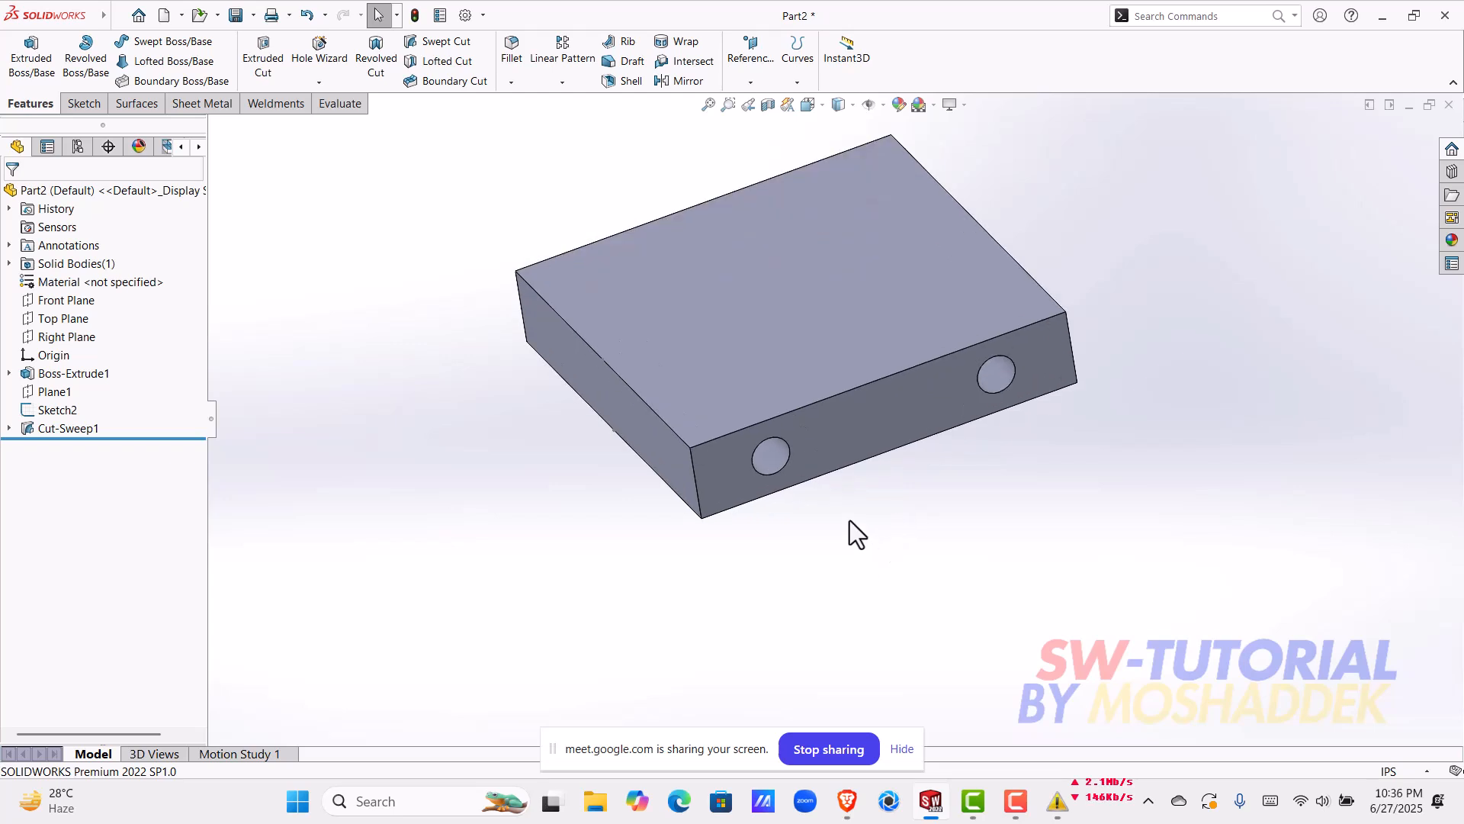
{"action": "scroll", "coordinate": [824, 437], "scroll_direction": "down", "scroll_amount": 3}
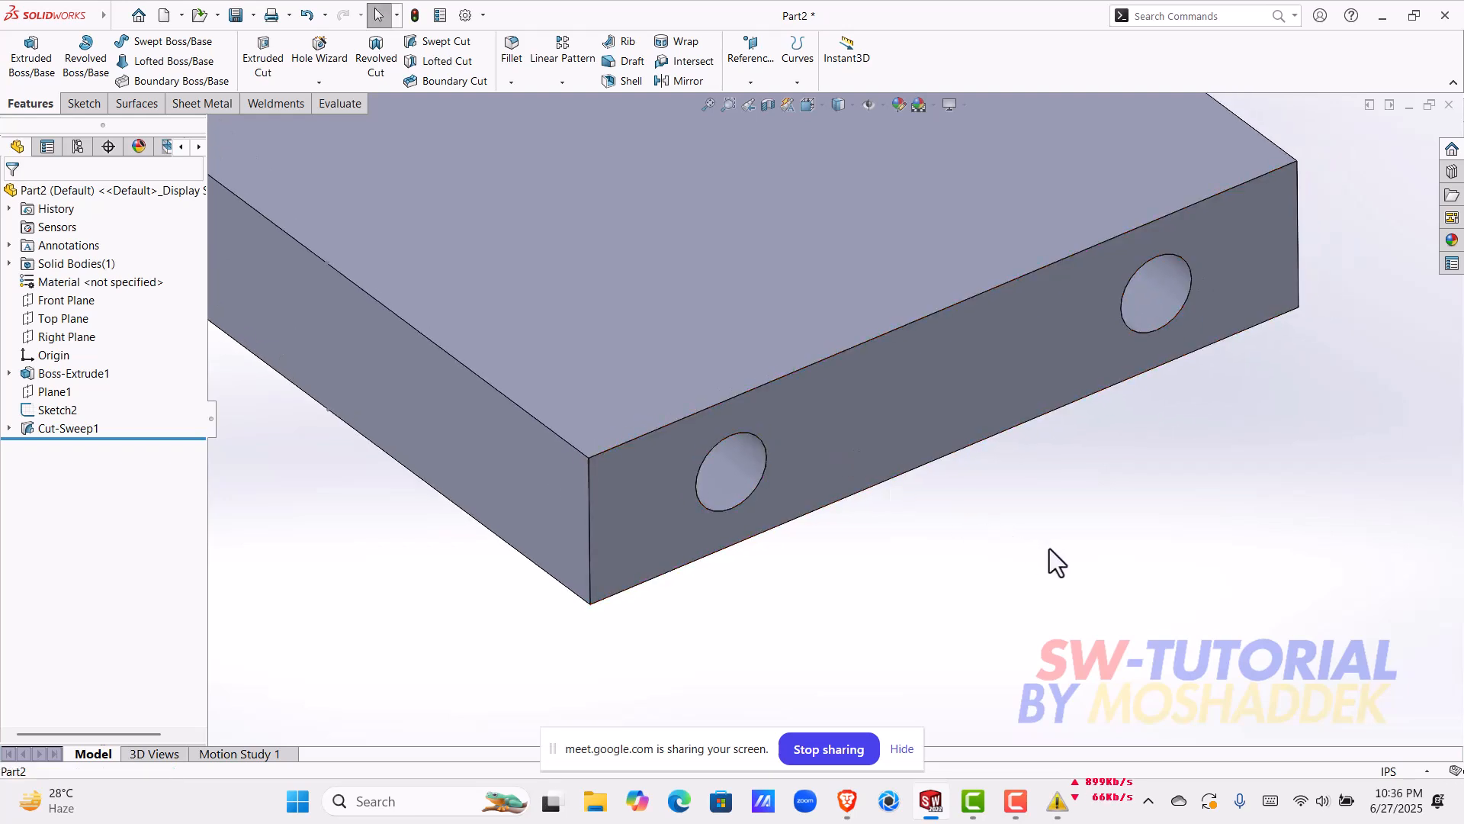
{"action": "scroll", "coordinate": [1049, 548], "scroll_direction": "up", "scroll_amount": 5}
{"action": "middle_click_drag", "start_coordinate": [981, 442], "coordinate": [863, 488]}
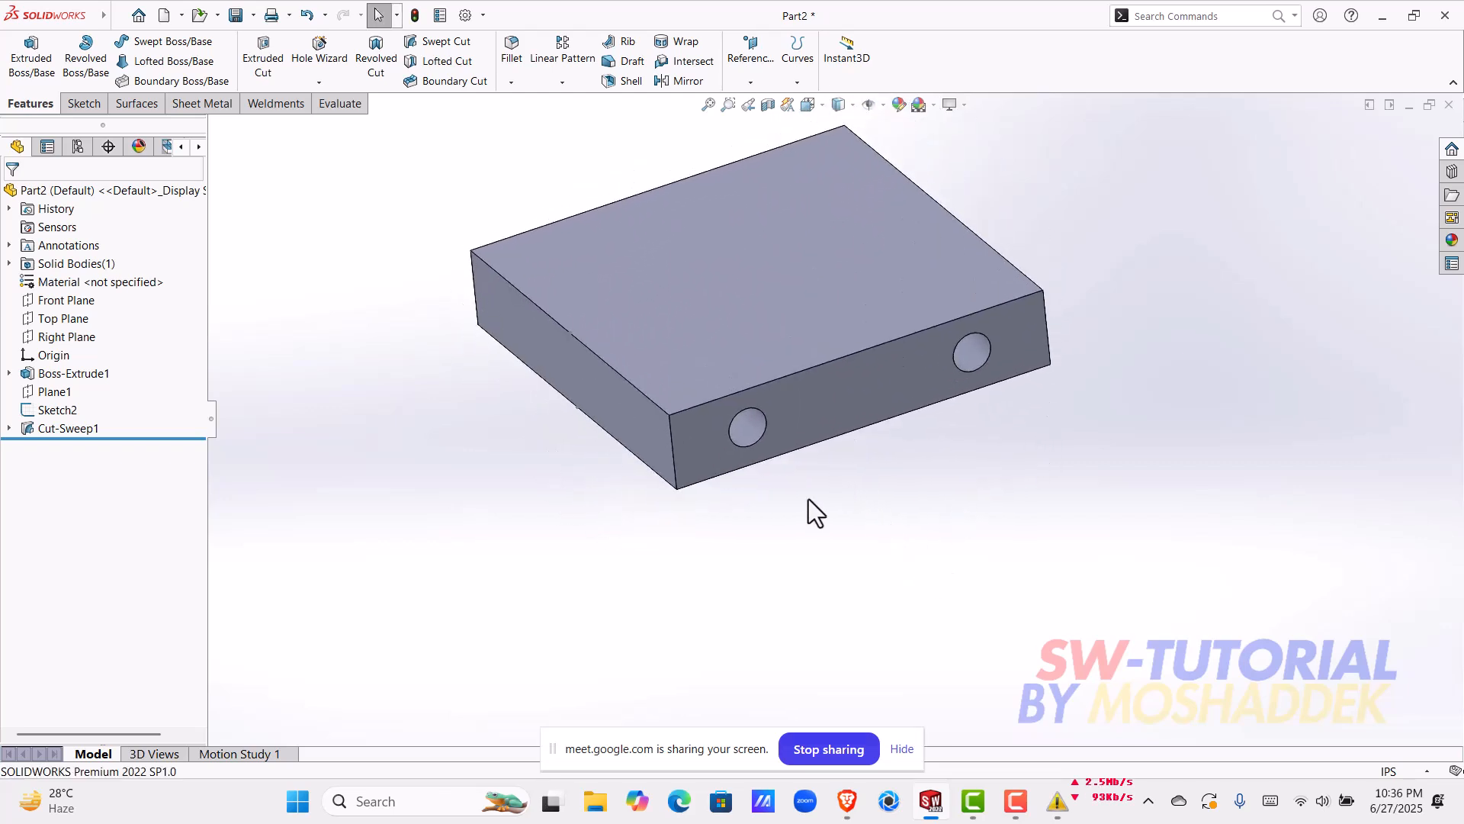
{"action": "scroll", "coordinate": [800, 450], "scroll_direction": "down", "scroll_amount": 3}
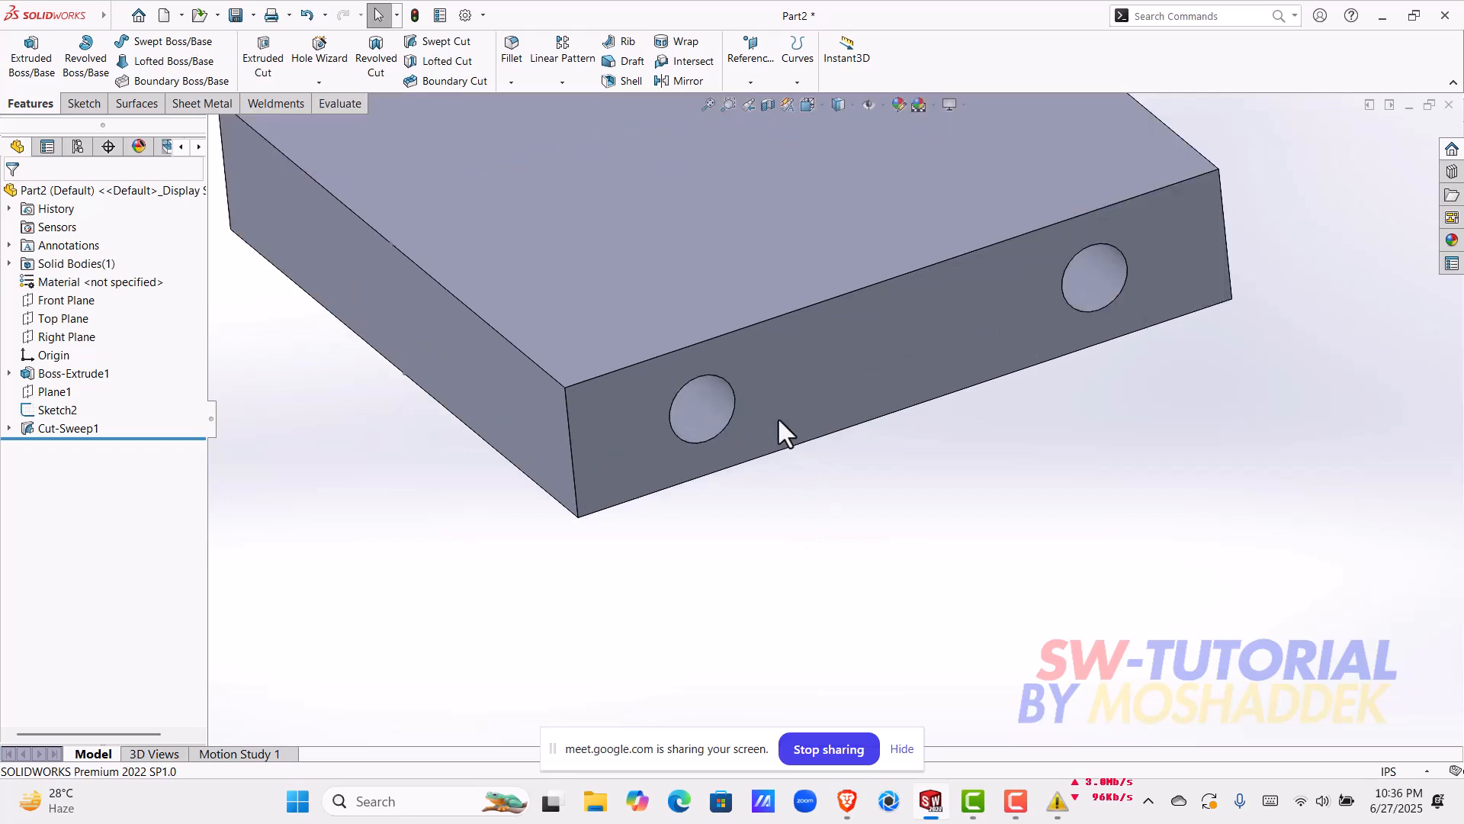
{"action": "middle_click_drag", "start_coordinate": [981, 523], "coordinate": [991, 492]}
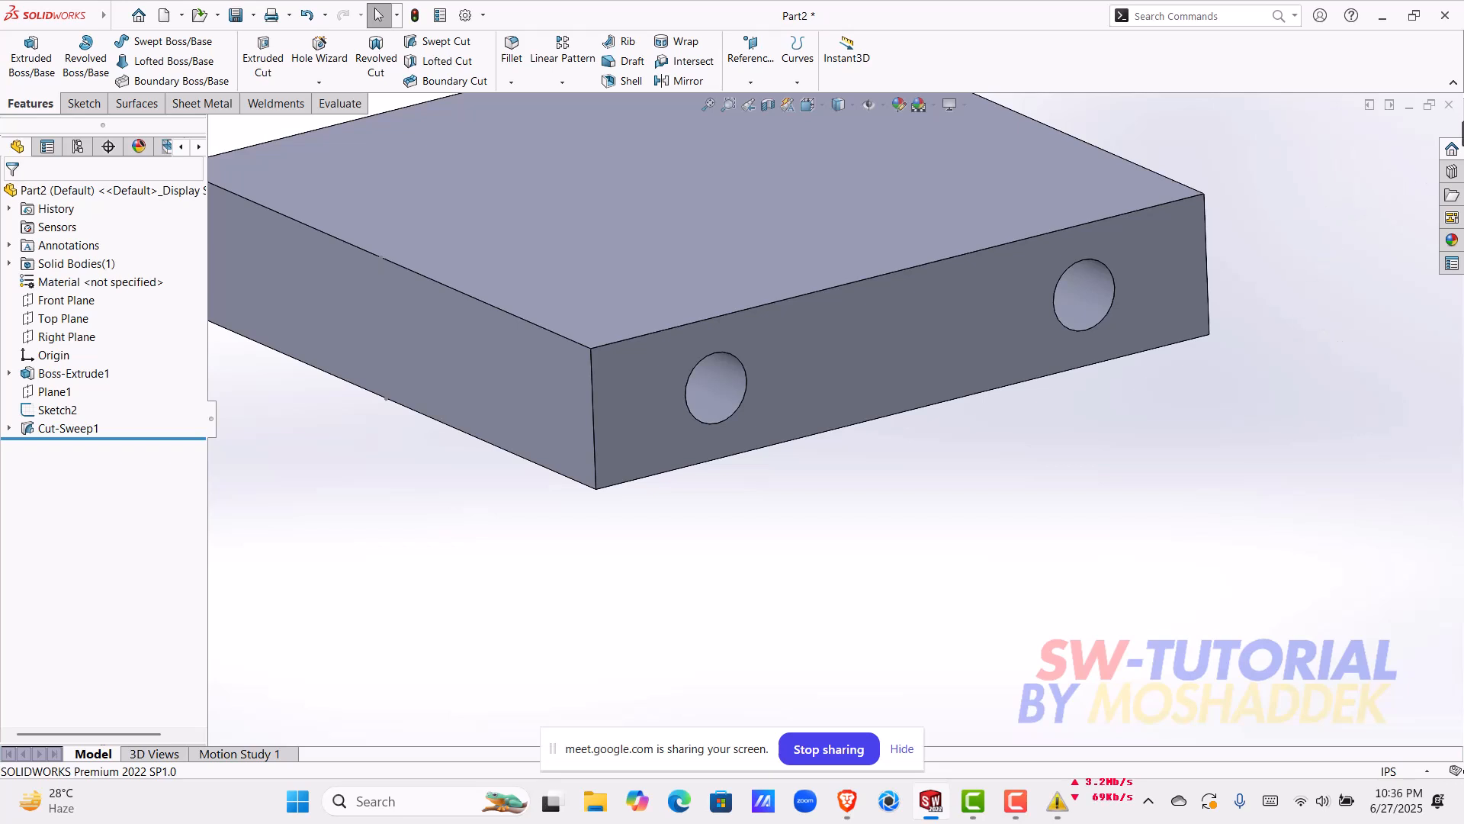
Step: Close the part document without saving it
{"action": "left_click", "coordinate": [1449, 104]}
{"action": "left_click", "coordinate": [728, 421]}
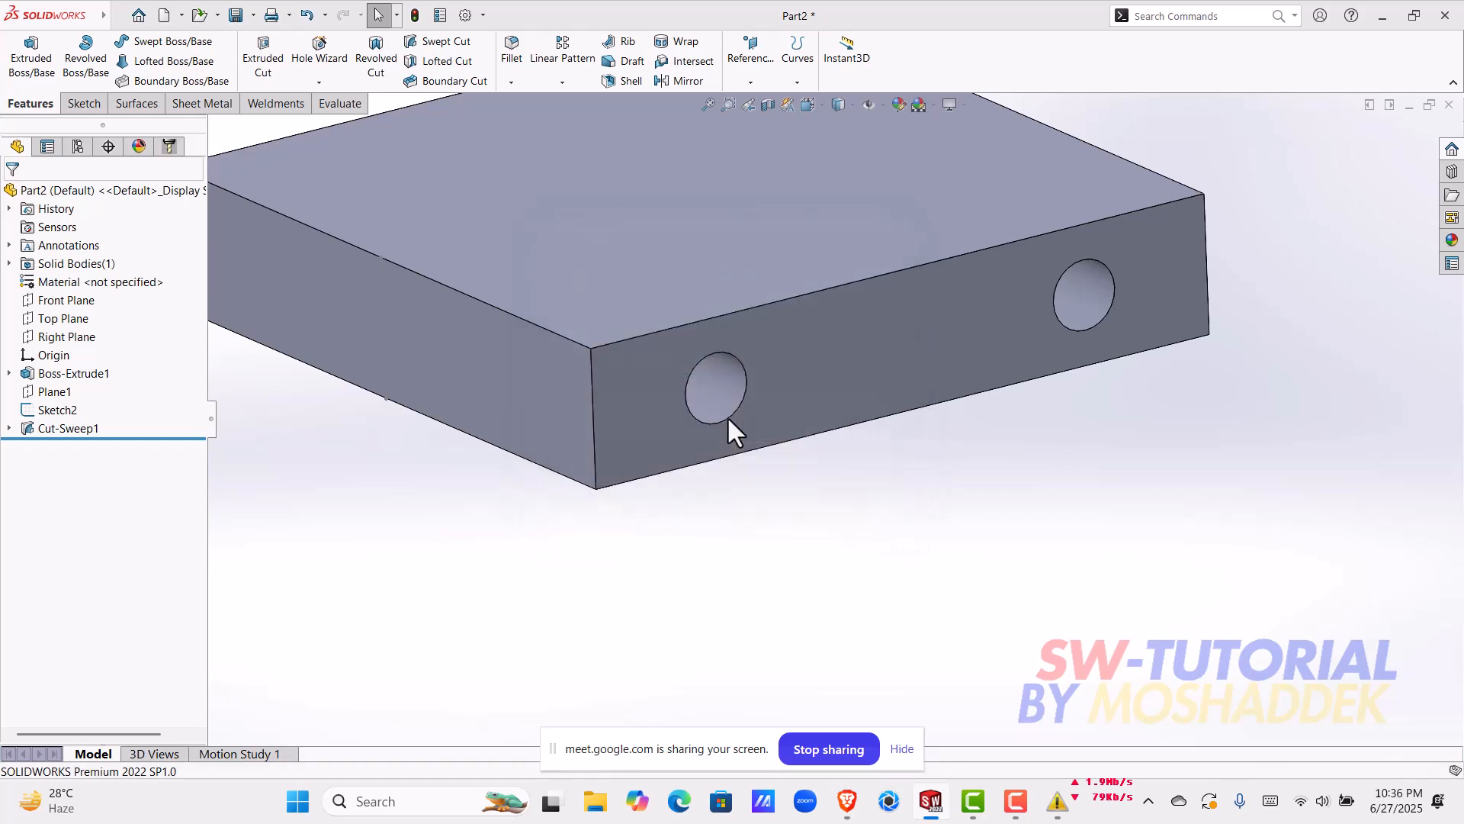
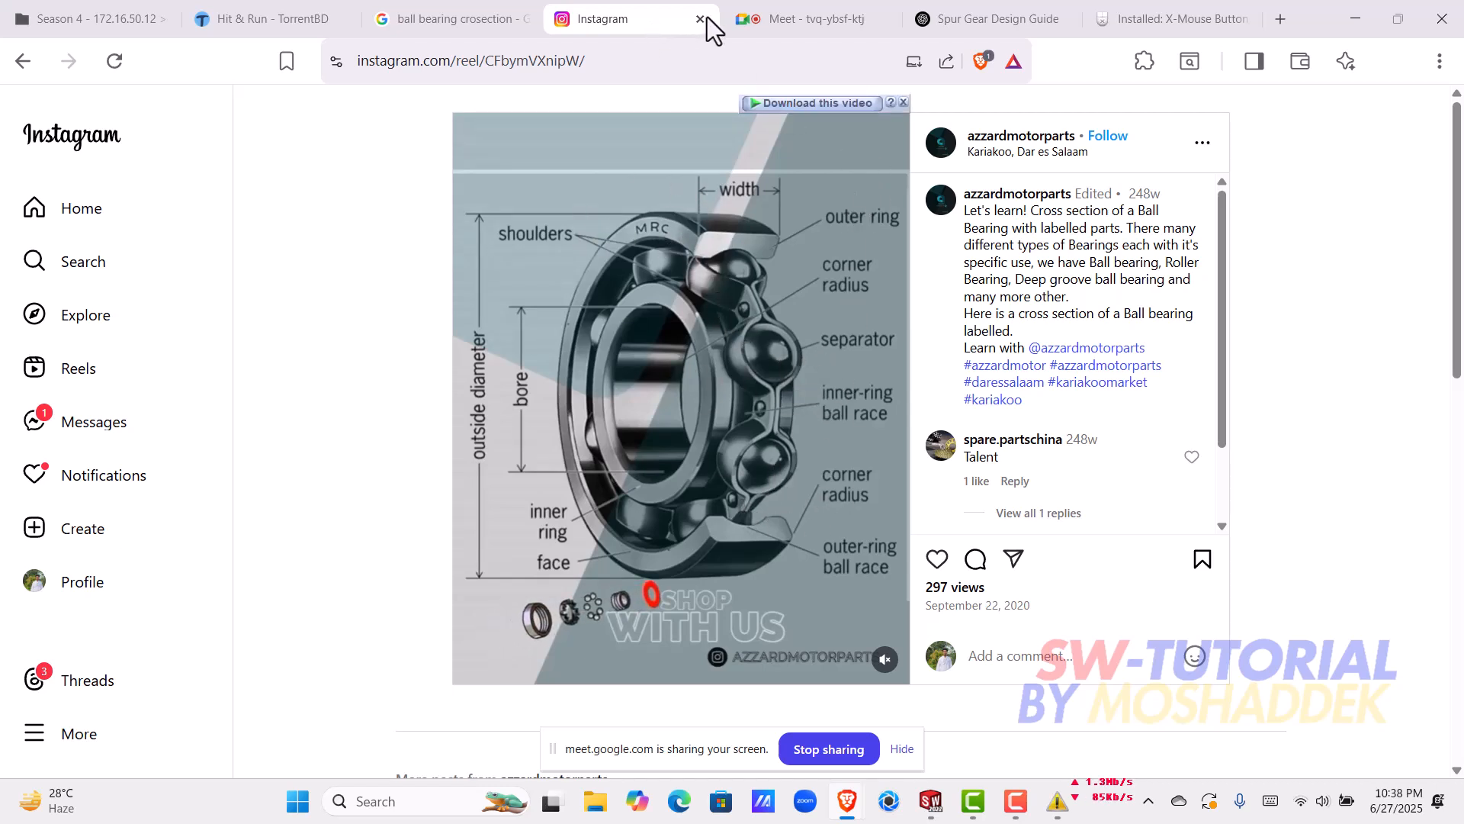
Step: Close the Instagram bearing page, return to SOLIDWORKS and create a new part document
{"action": "key", "text": "ctrl+w"}
{"action": "left_click", "coordinate": [1356, 19]}
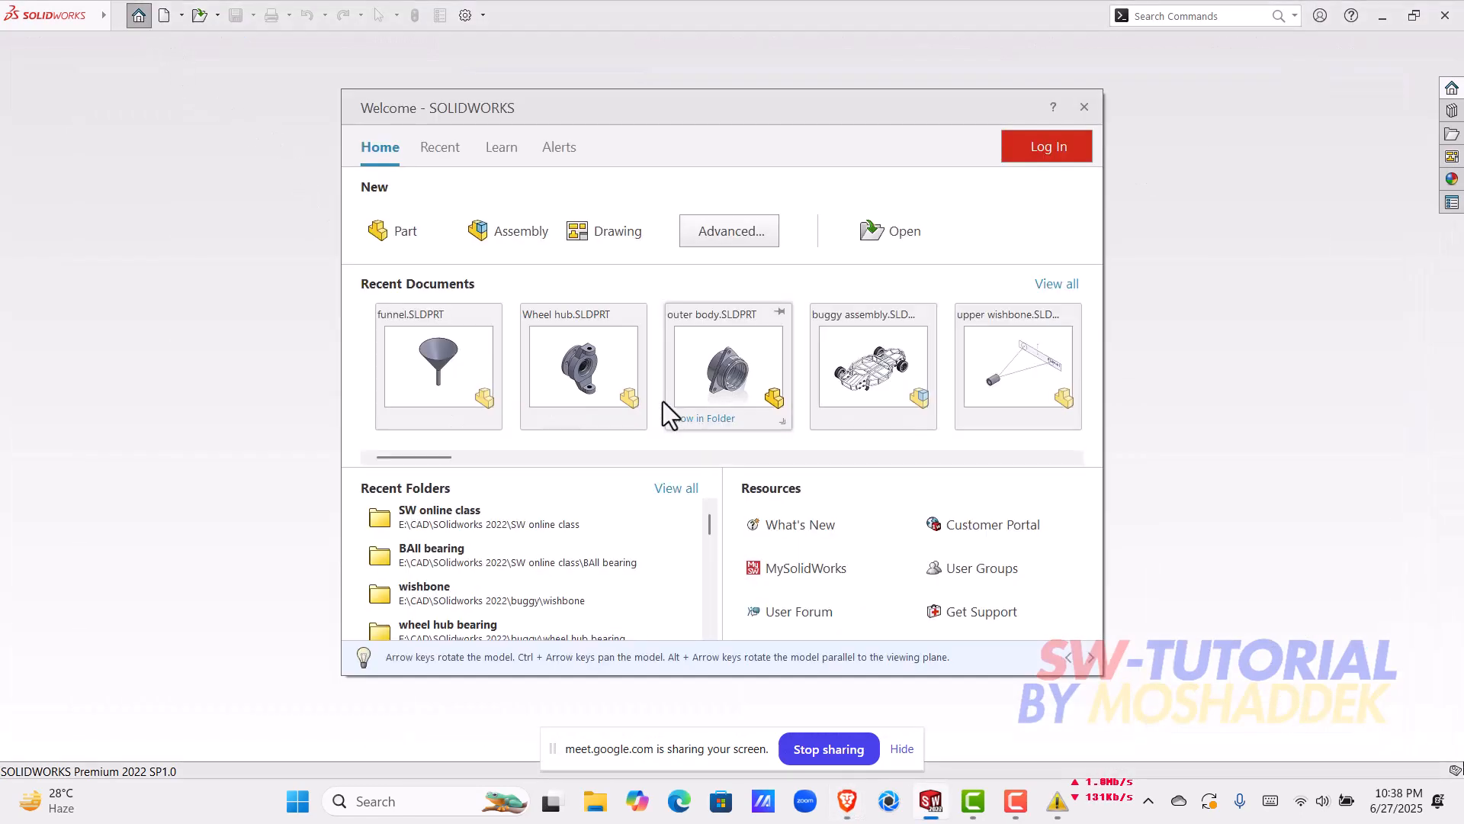
{"action": "left_click", "coordinate": [404, 232]}
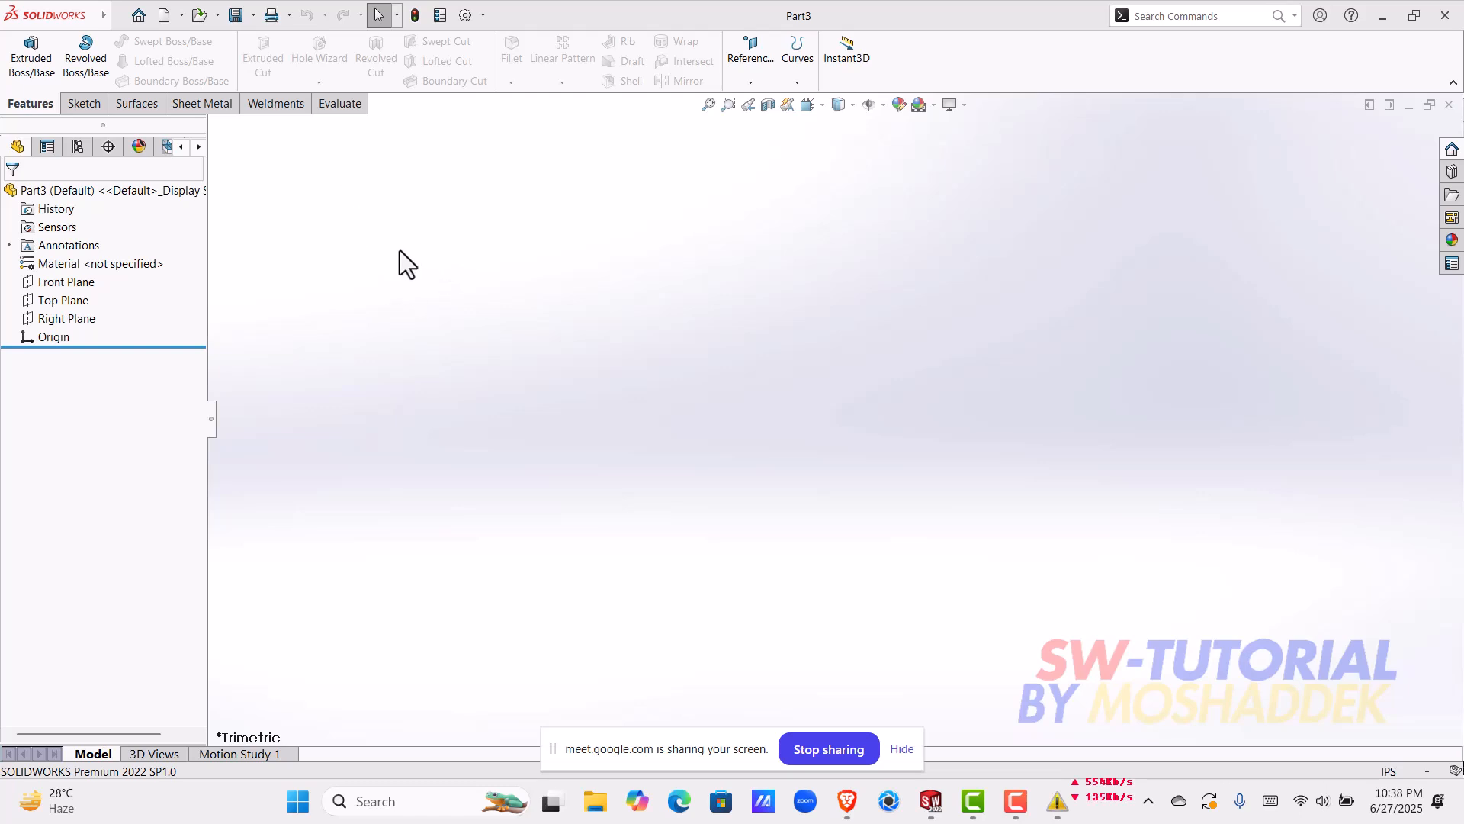
Step: Examine the ball bearing cross-section images in the browser's search results, then return to the SOLIDWORKS part
{"action": "left_click", "coordinate": [76, 289]}
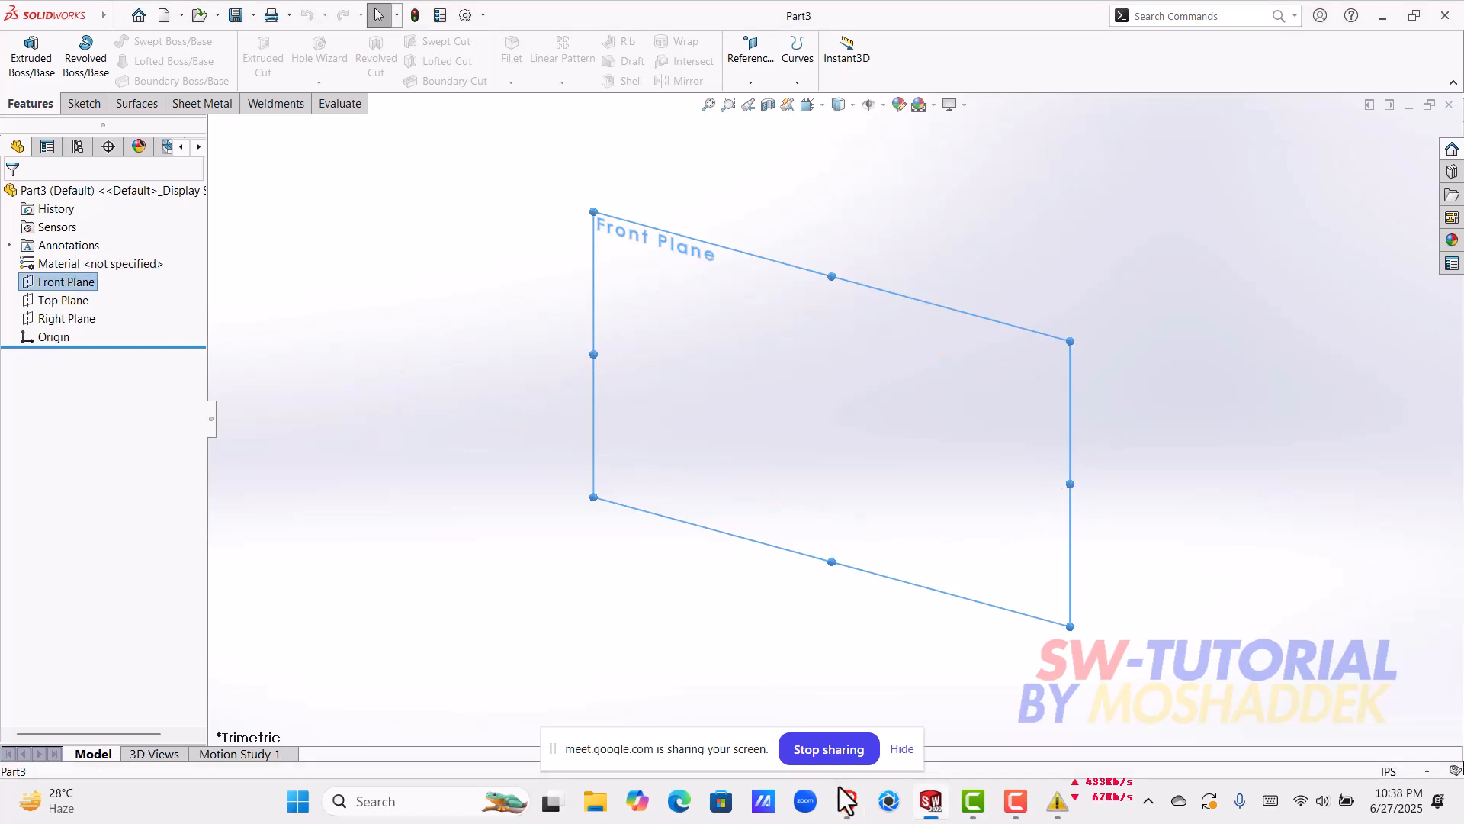
{"action": "mouse_move", "coordinate": [846, 801]}
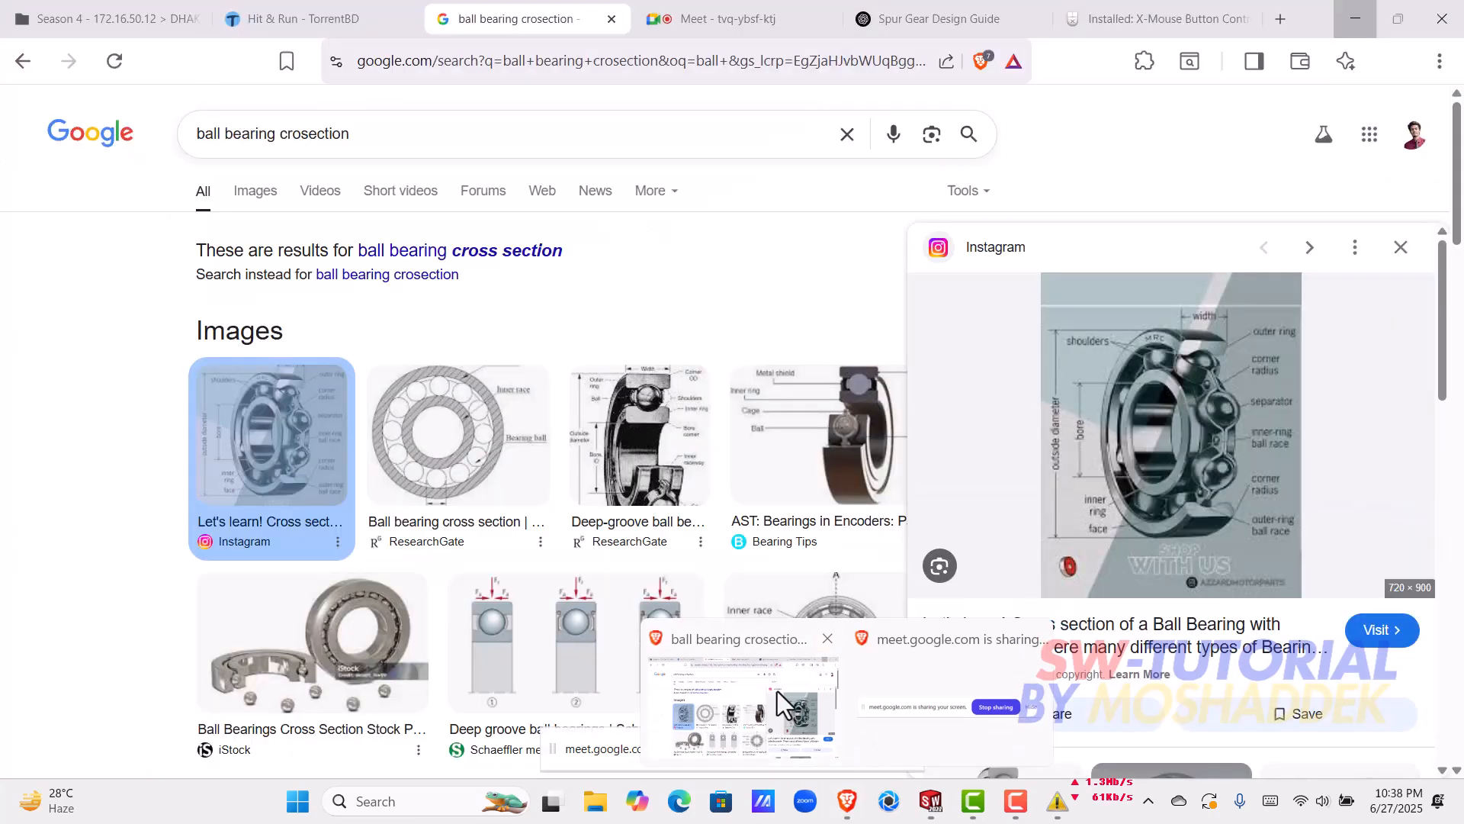
{"action": "left_click", "coordinate": [776, 691]}
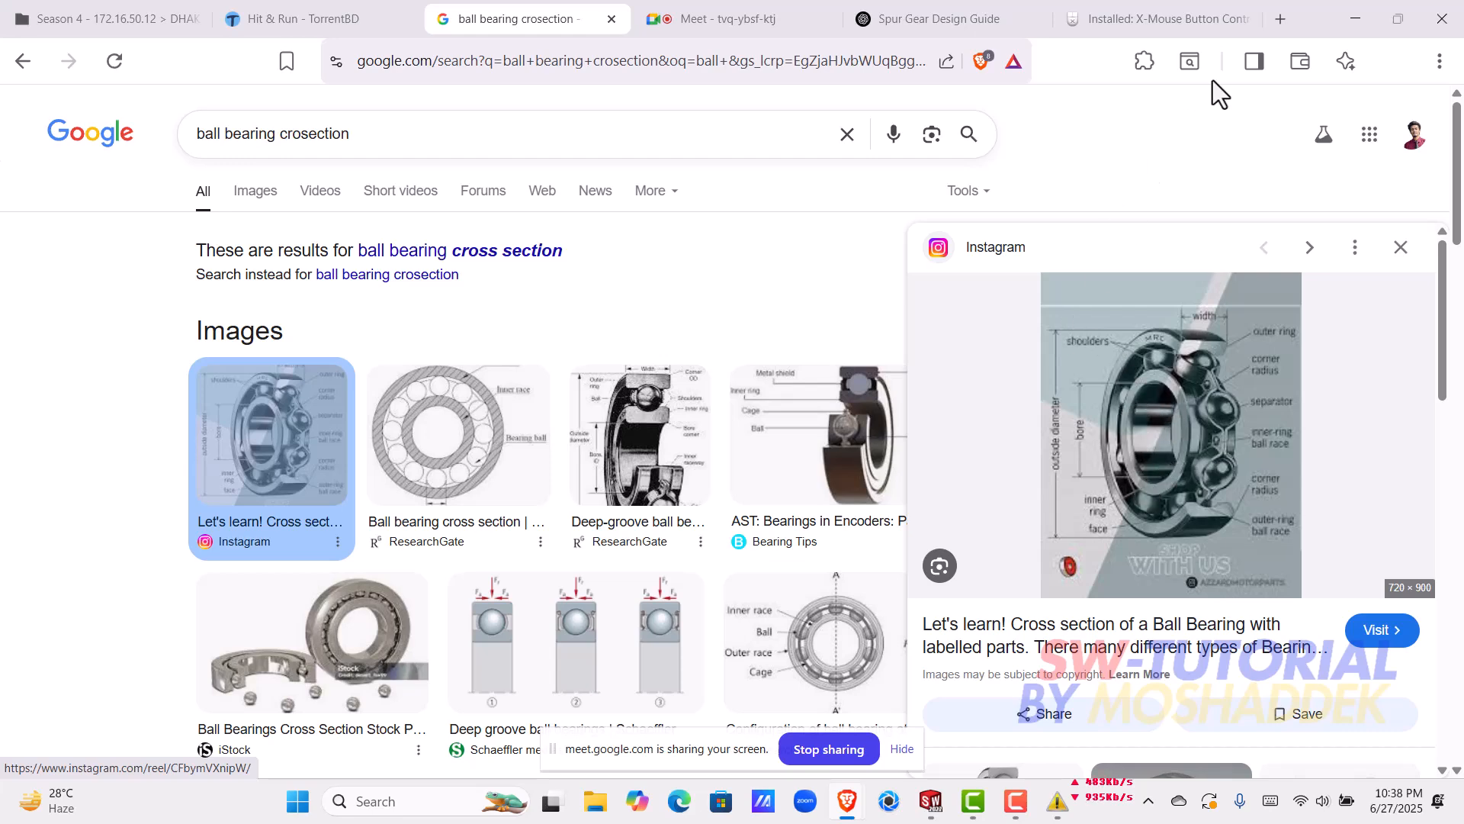
{"action": "left_click", "coordinate": [1354, 17]}
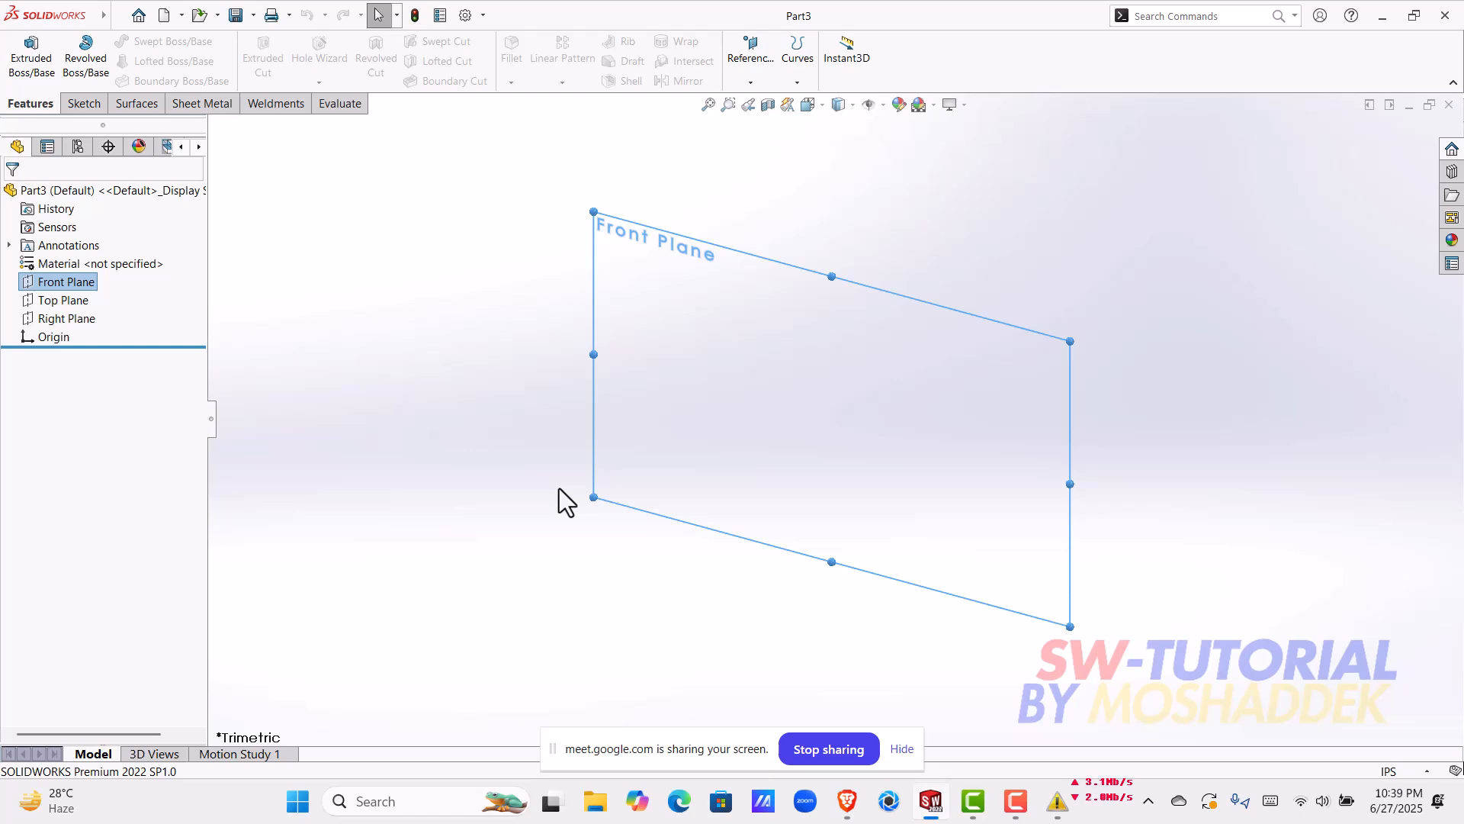
{"action": "left_click", "coordinate": [470, 538]}
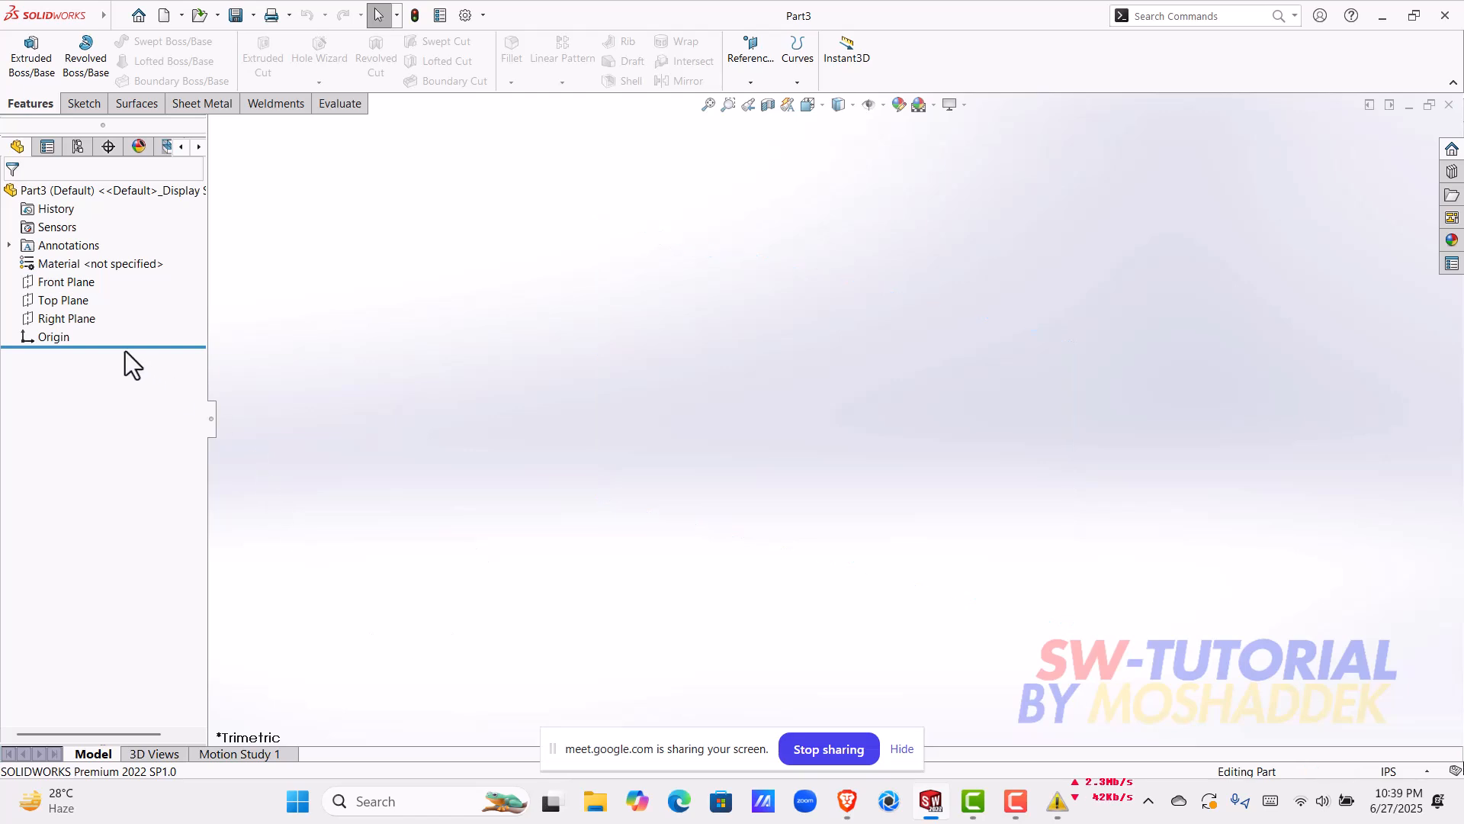
Step: Start a sketch on the Front Plane and draw a horizontal centerline about 2 in long from the origin
{"action": "left_click", "coordinate": [60, 282]}
{"action": "left_click", "coordinate": [126, 258]}
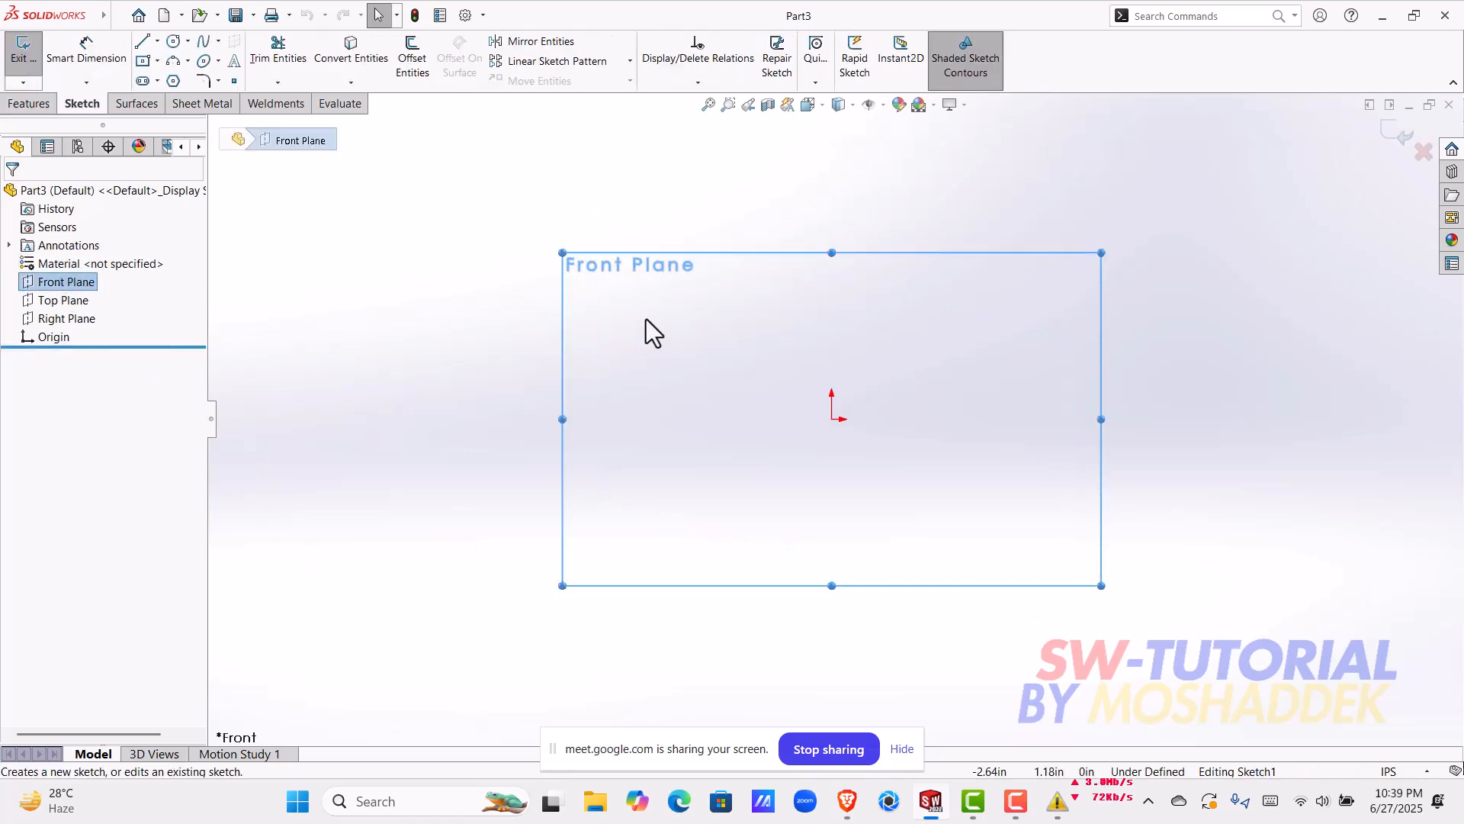
{"action": "left_click", "coordinate": [157, 42]}
{"action": "left_click", "coordinate": [184, 81]}
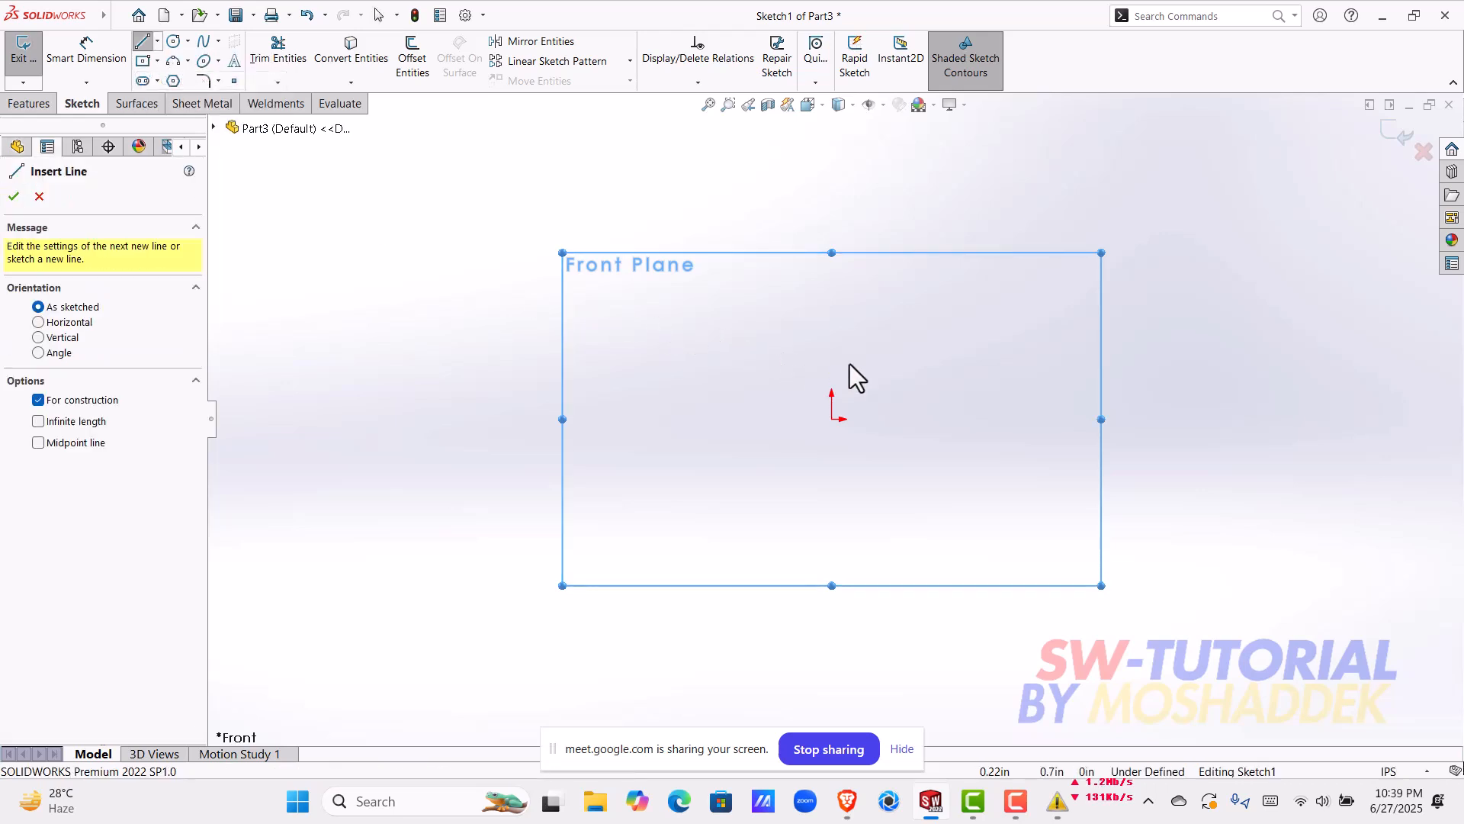
{"action": "left_click_drag", "start_coordinate": [832, 419], "coordinate": [984, 418]}
{"action": "key", "text": "Escape"}
{"action": "scroll", "coordinate": [987, 320], "scroll_direction": "up", "scroll_amount": 2}
{"action": "scroll", "coordinate": [986, 320], "scroll_direction": "down", "scroll_amount": 1}
{"action": "scroll", "coordinate": [915, 412], "scroll_direction": "down", "scroll_amount": 1}
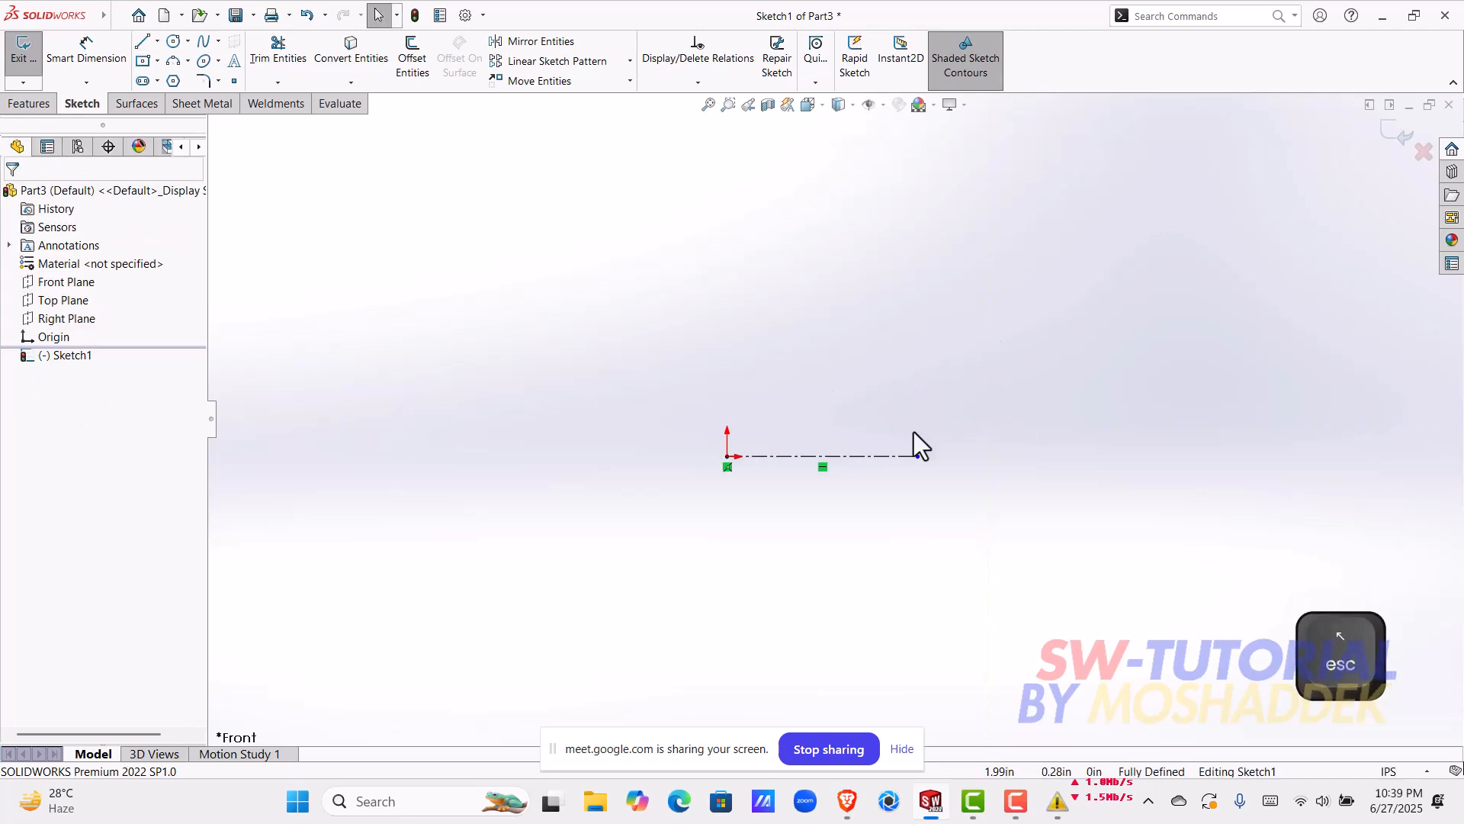
Step: Draw a vertical centerline about 2.4 in long upward from the origin
{"action": "left_click", "coordinate": [157, 40]}
{"action": "left_click", "coordinate": [182, 80]}
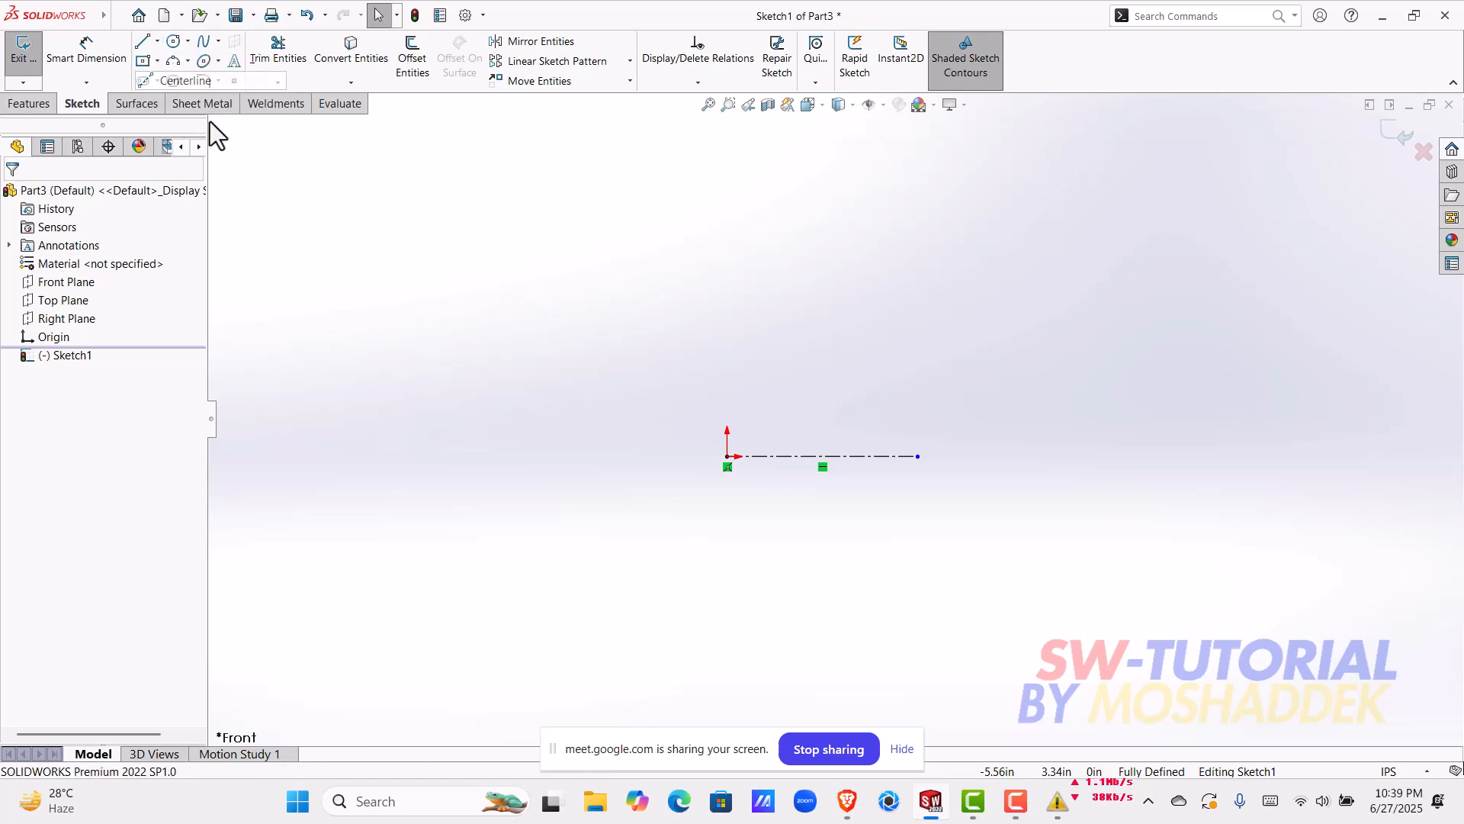
{"action": "left_click", "coordinate": [728, 457]}
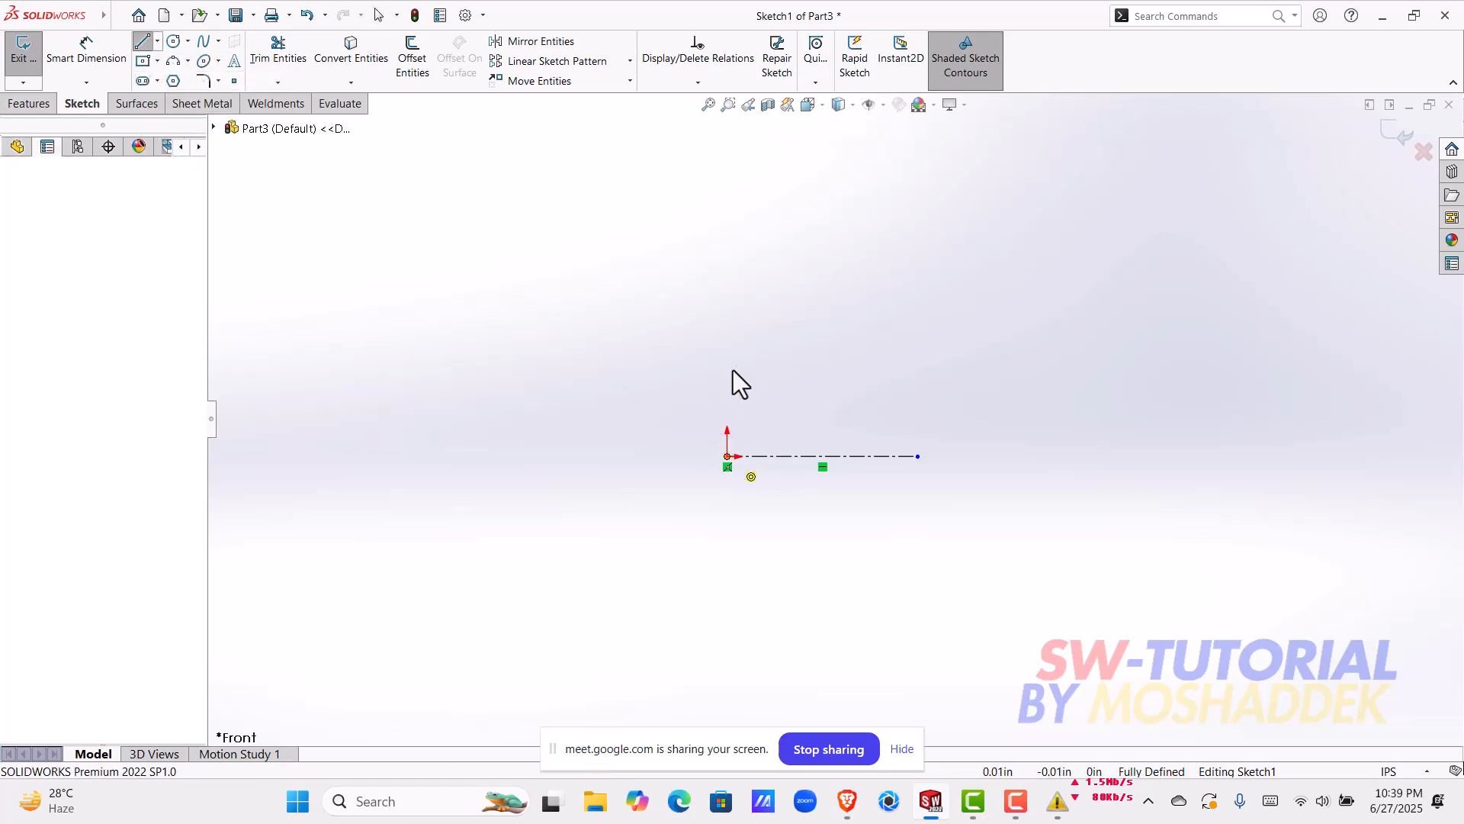
{"action": "left_click", "coordinate": [729, 233]}
{"action": "key", "text": "Escape"}
{"action": "key", "text": "Escape"}
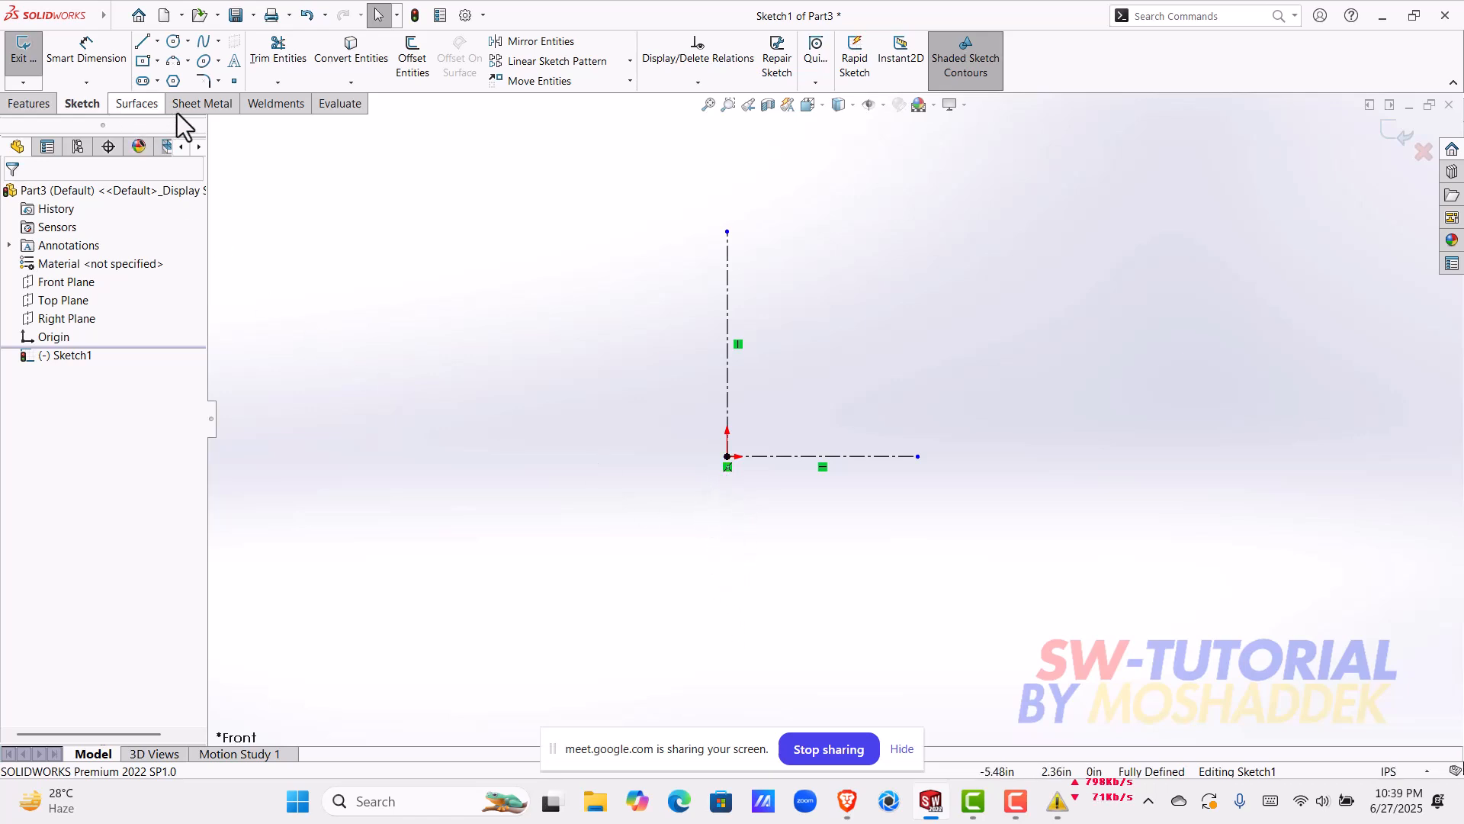
Step: Sketch a corner rectangle about 2.29 in wide and 0.42 in tall across the vertical centerline's upper end
{"action": "left_click", "coordinate": [157, 60]}
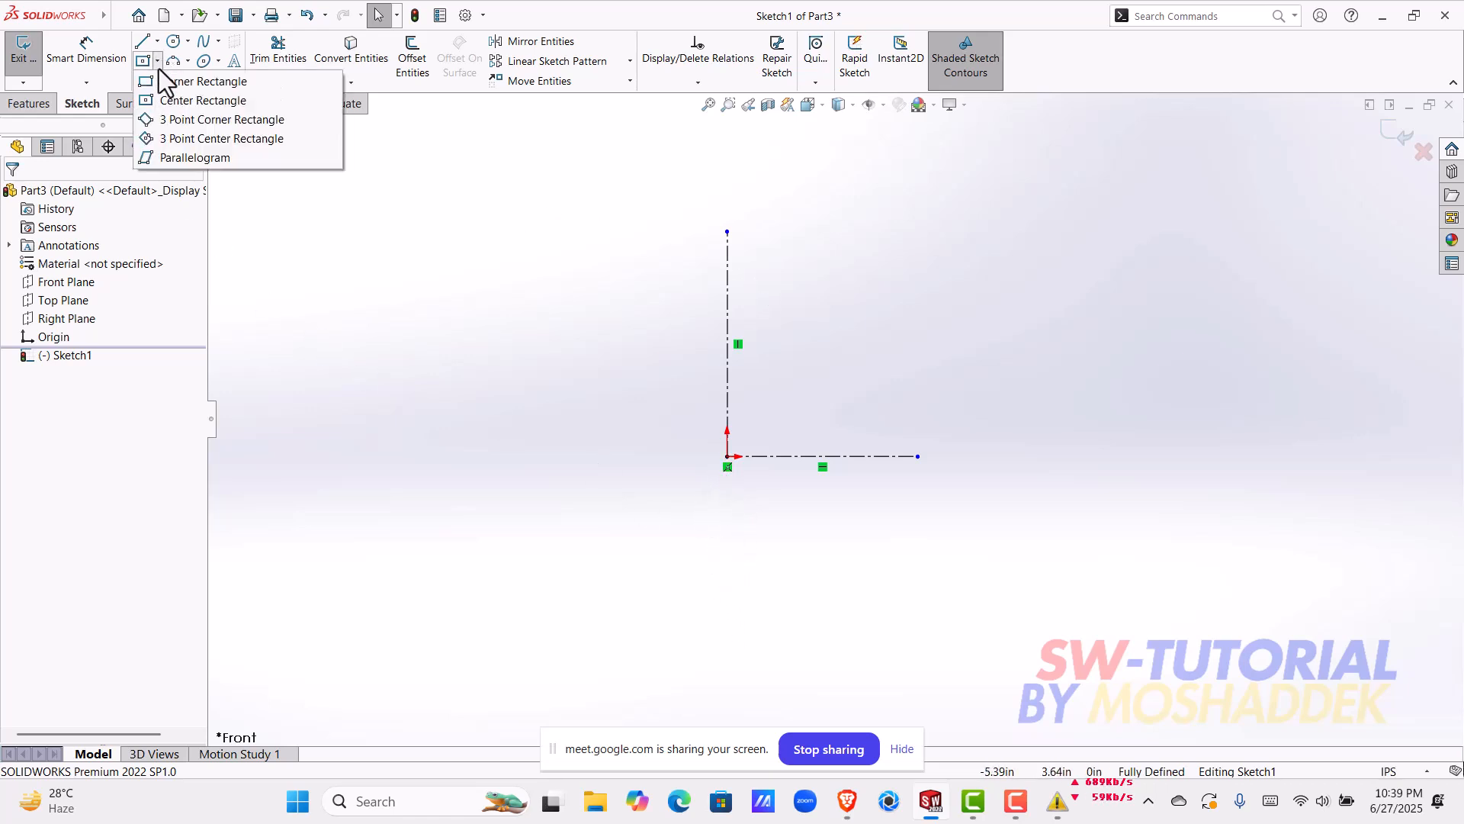
{"action": "left_click", "coordinate": [176, 79]}
{"action": "left_click", "coordinate": [616, 193]}
{"action": "left_click", "coordinate": [829, 236]}
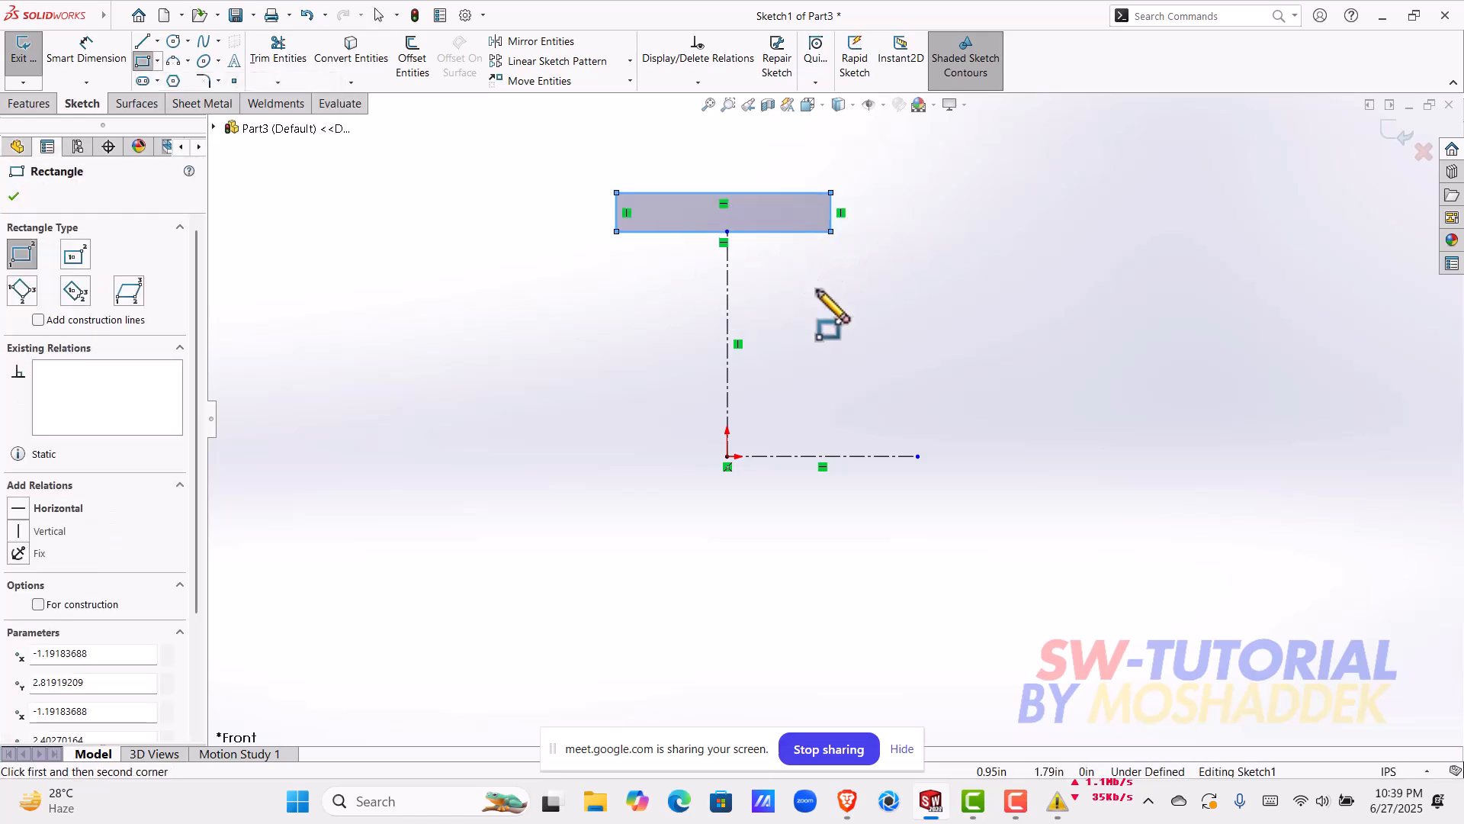
{"action": "key", "text": "Escape"}
Step: Stretch the rectangle's lower edge downward past the upper endpoint of the vertical centerline
{"action": "scroll", "coordinate": [785, 254], "scroll_direction": "down", "scroll_amount": 3}
{"action": "left_click", "coordinate": [723, 246]}
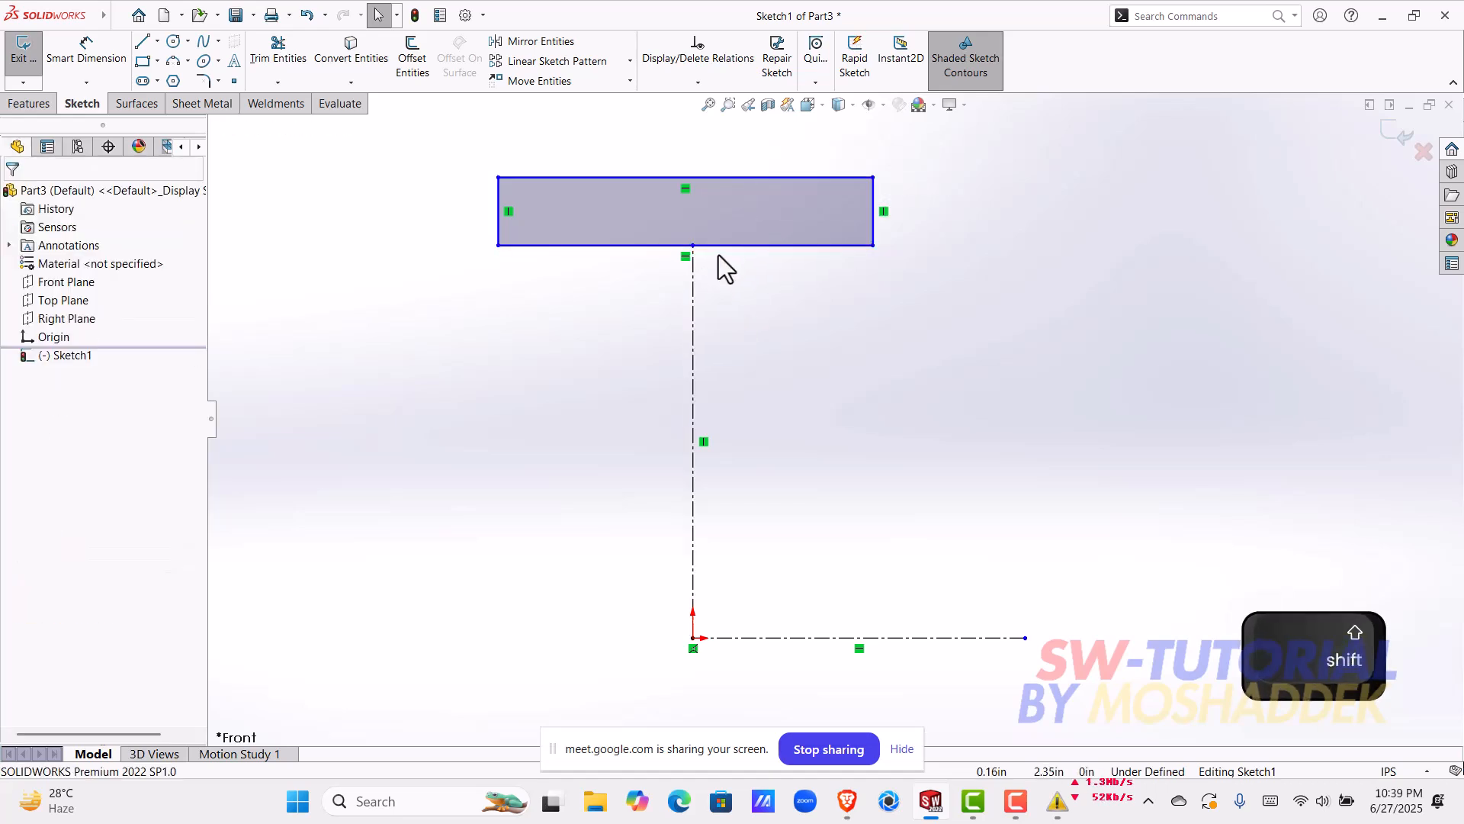
{"action": "left_click_drag", "start_coordinate": [720, 247], "coordinate": [737, 300]}
{"action": "left_click", "coordinate": [765, 347]}
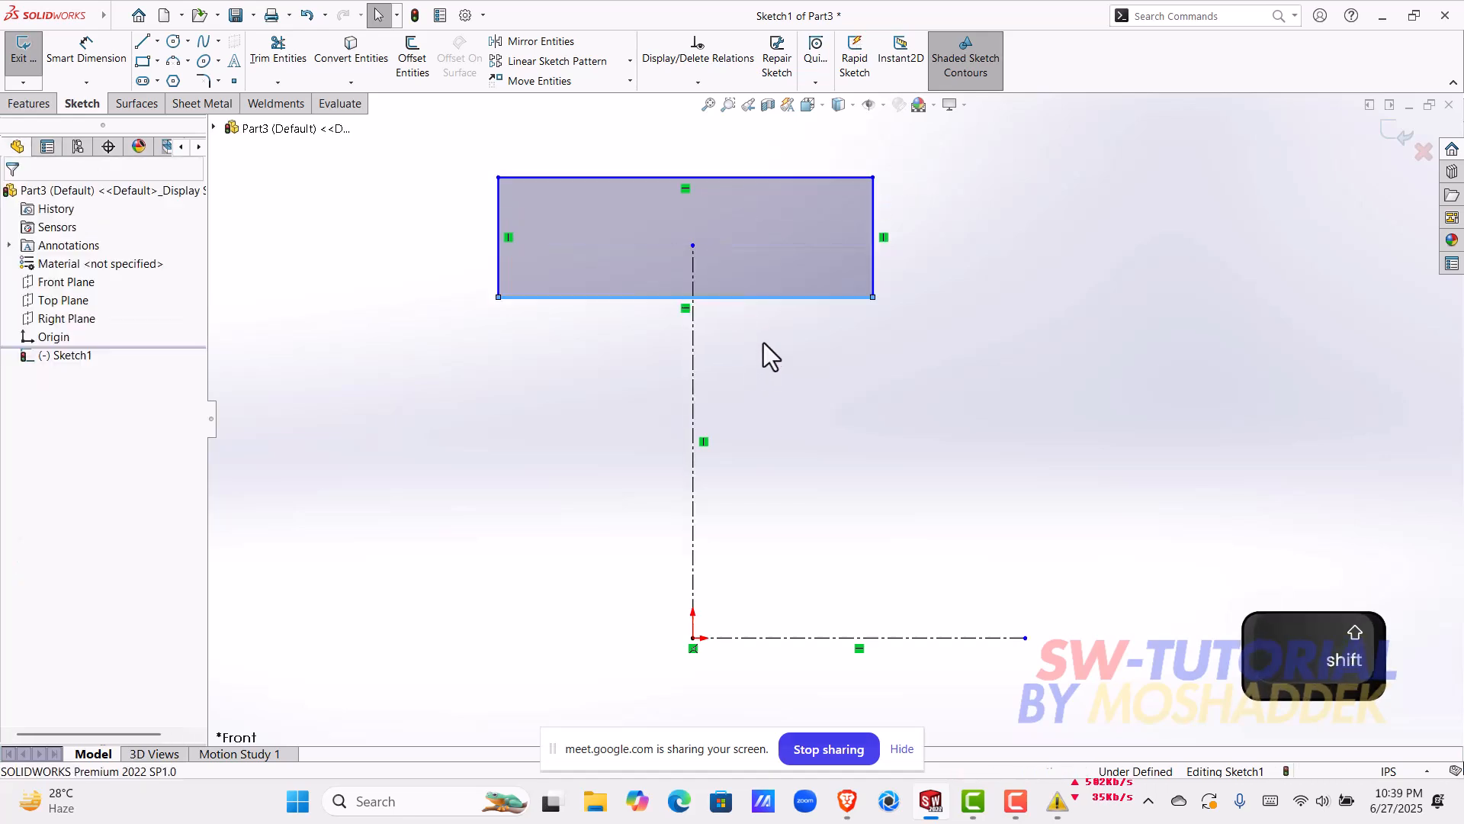
Step: Make the rectangle's upper edge coincident with the vertical centerline's top endpoint and lower that edge to a height of about 0.45 in
{"action": "left_click", "coordinate": [731, 178], "text": "shift"}
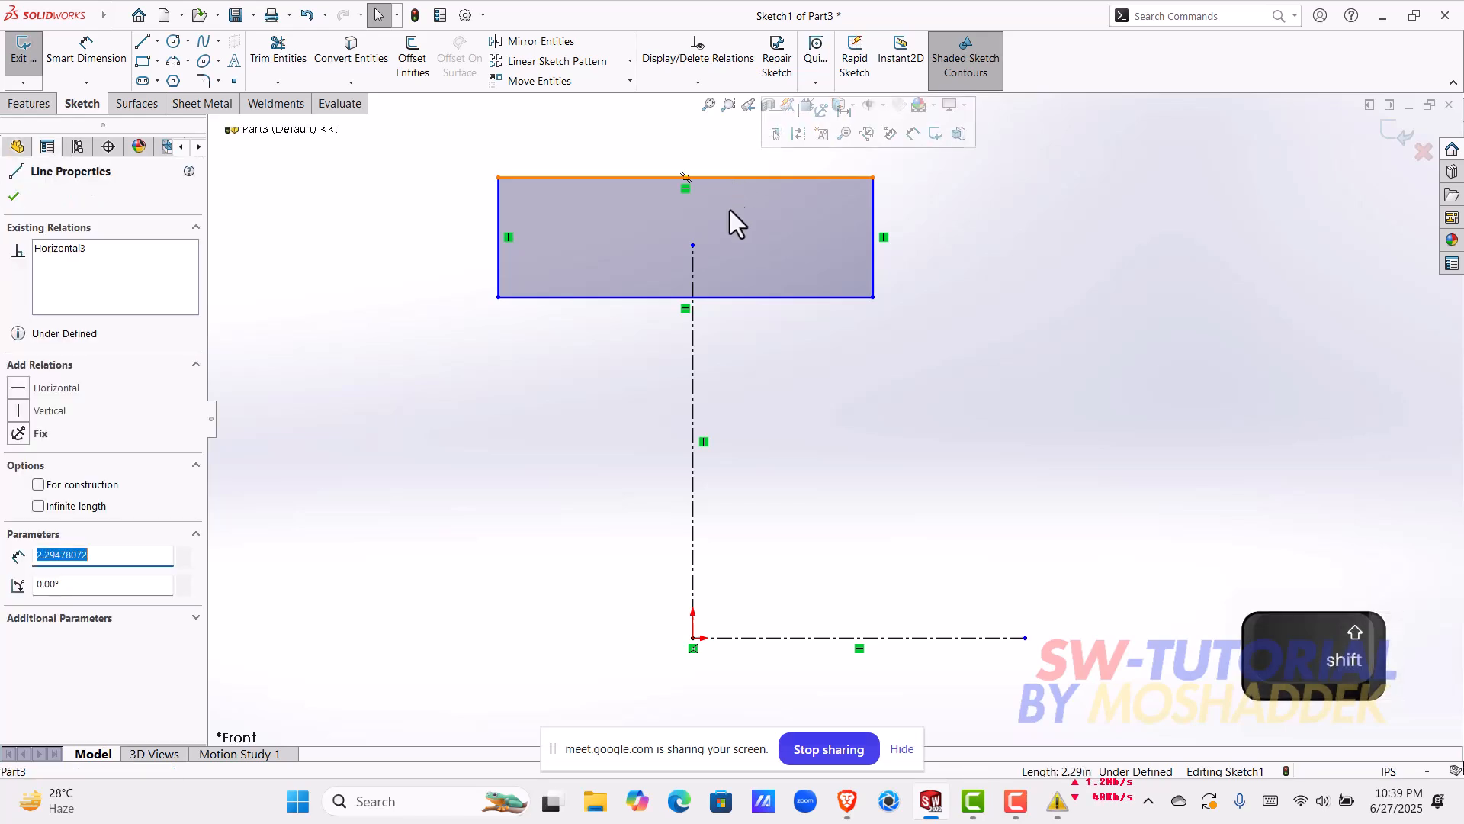
{"action": "left_click", "coordinate": [692, 246], "text": "shift"}
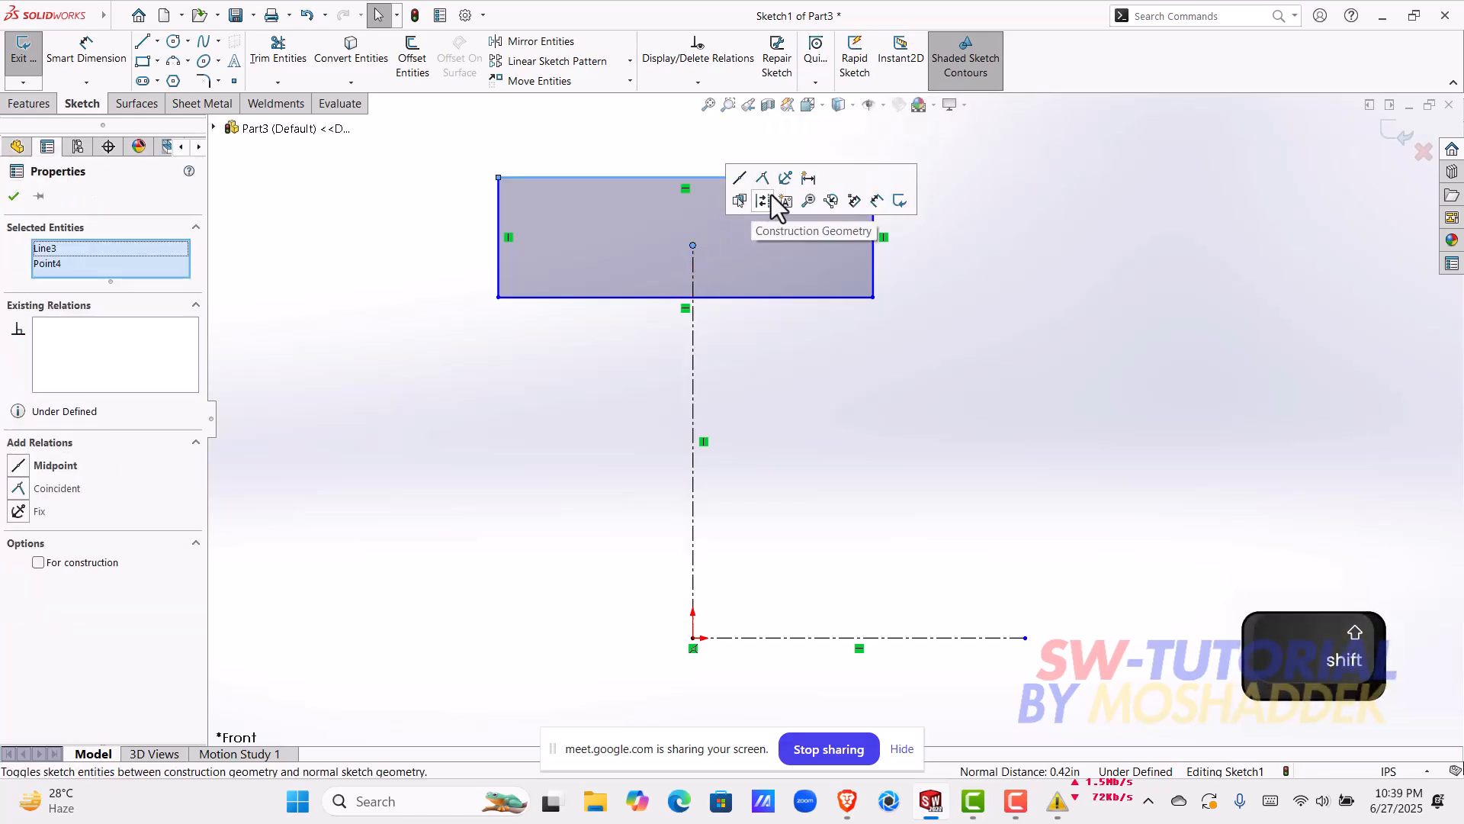
{"action": "left_click", "coordinate": [763, 184]}
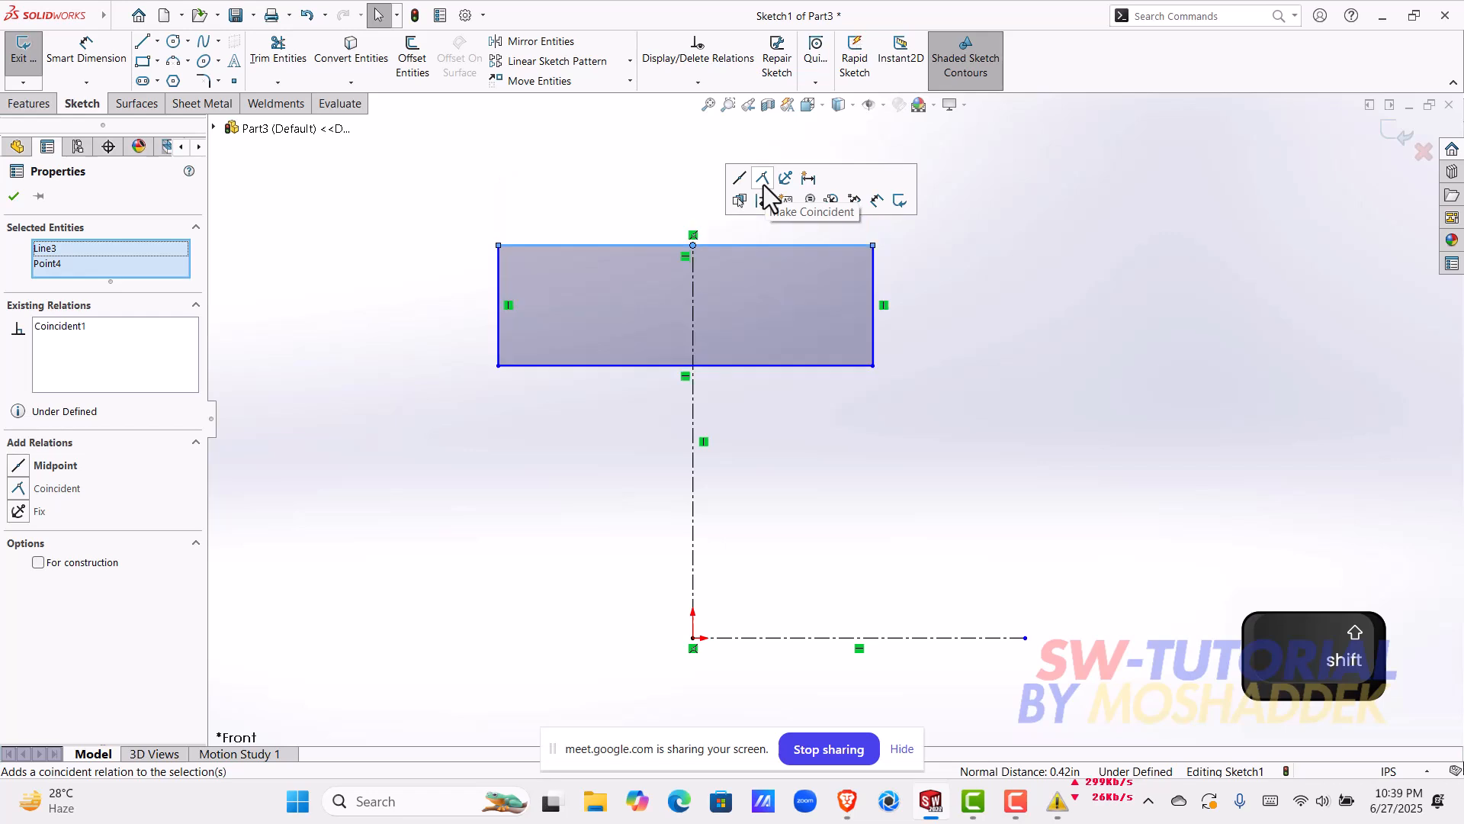
{"action": "left_click", "coordinate": [748, 217]}
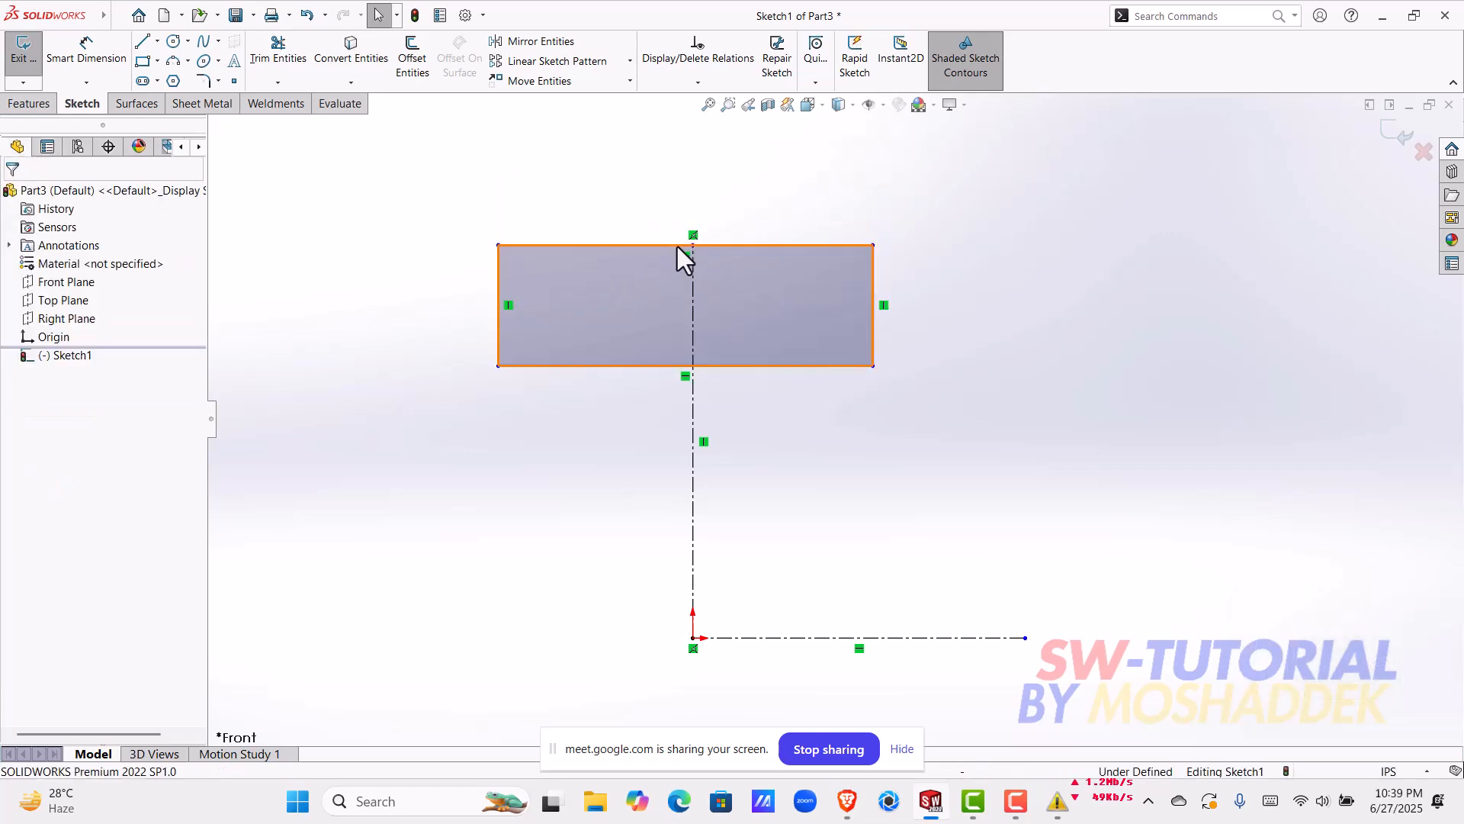
{"action": "left_click_drag", "start_coordinate": [680, 247], "coordinate": [681, 295]}
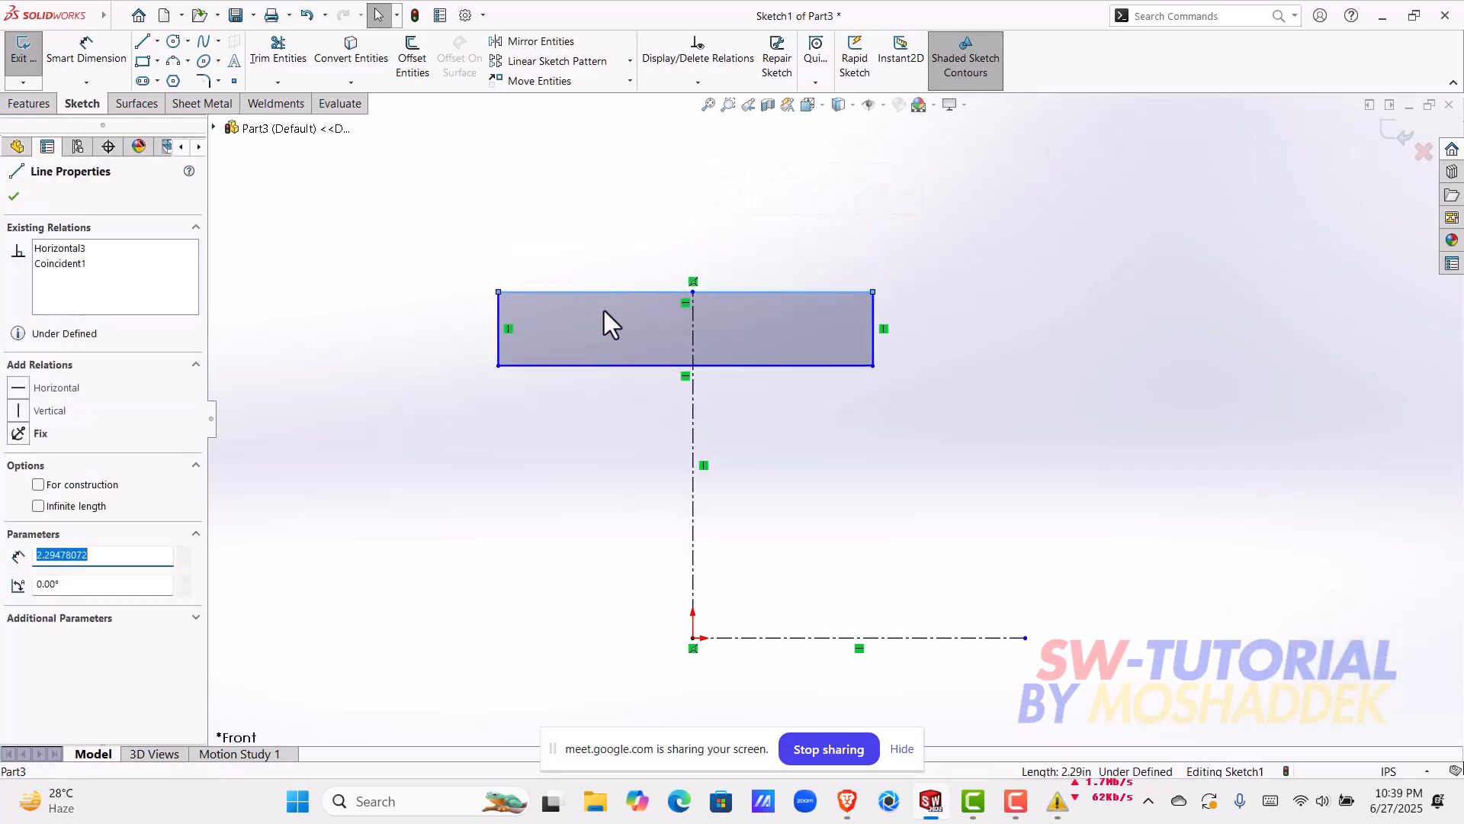
Step: Make the midpoint of the rectangle's upper edge coincident with the vertical centerline's top endpoint
{"action": "scroll", "coordinate": [702, 305], "scroll_direction": "down", "scroll_amount": 5}
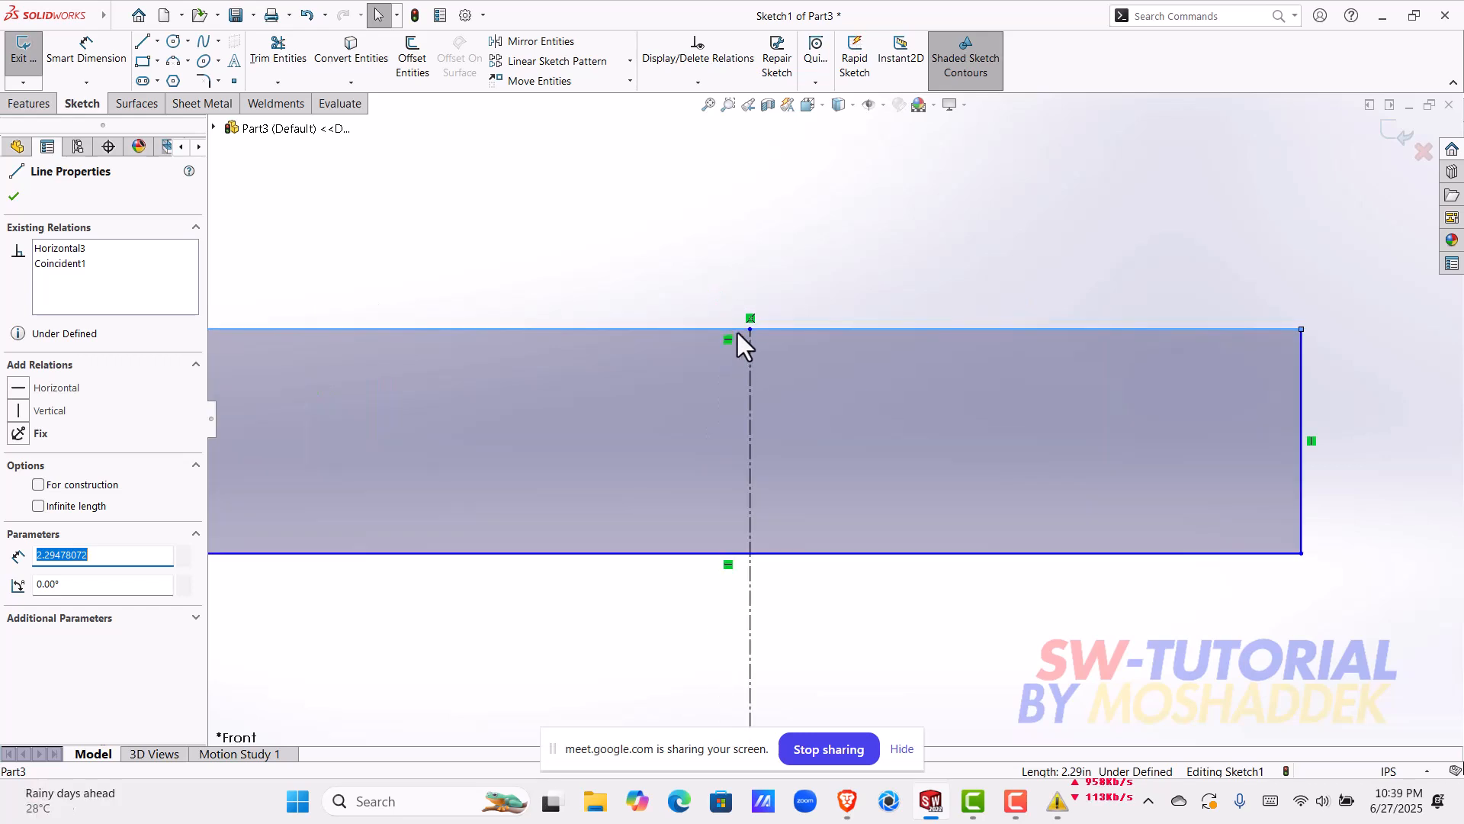
{"action": "left_click", "coordinate": [727, 329]}
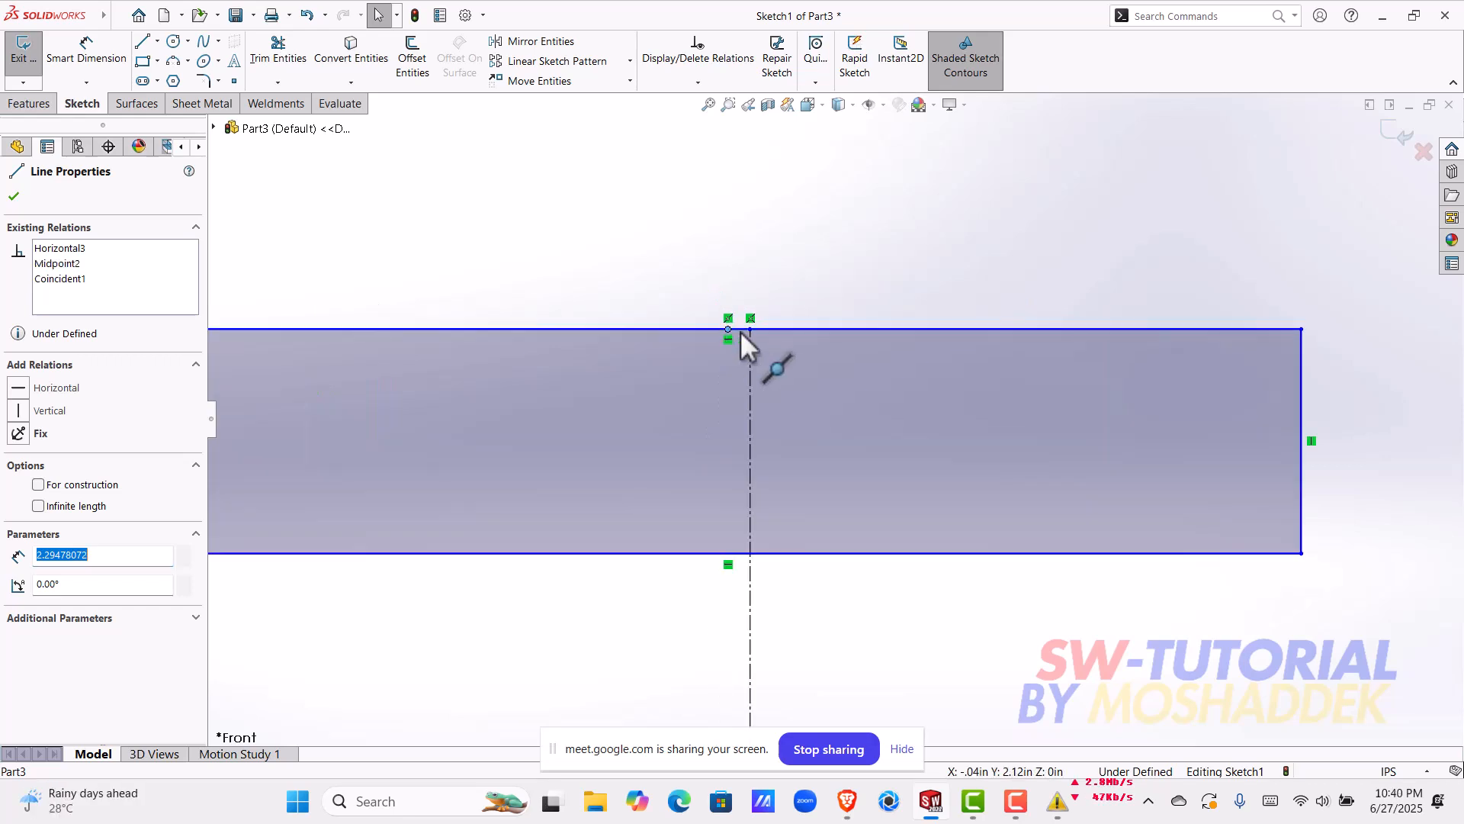
{"action": "left_click", "coordinate": [750, 330], "text": "shift"}
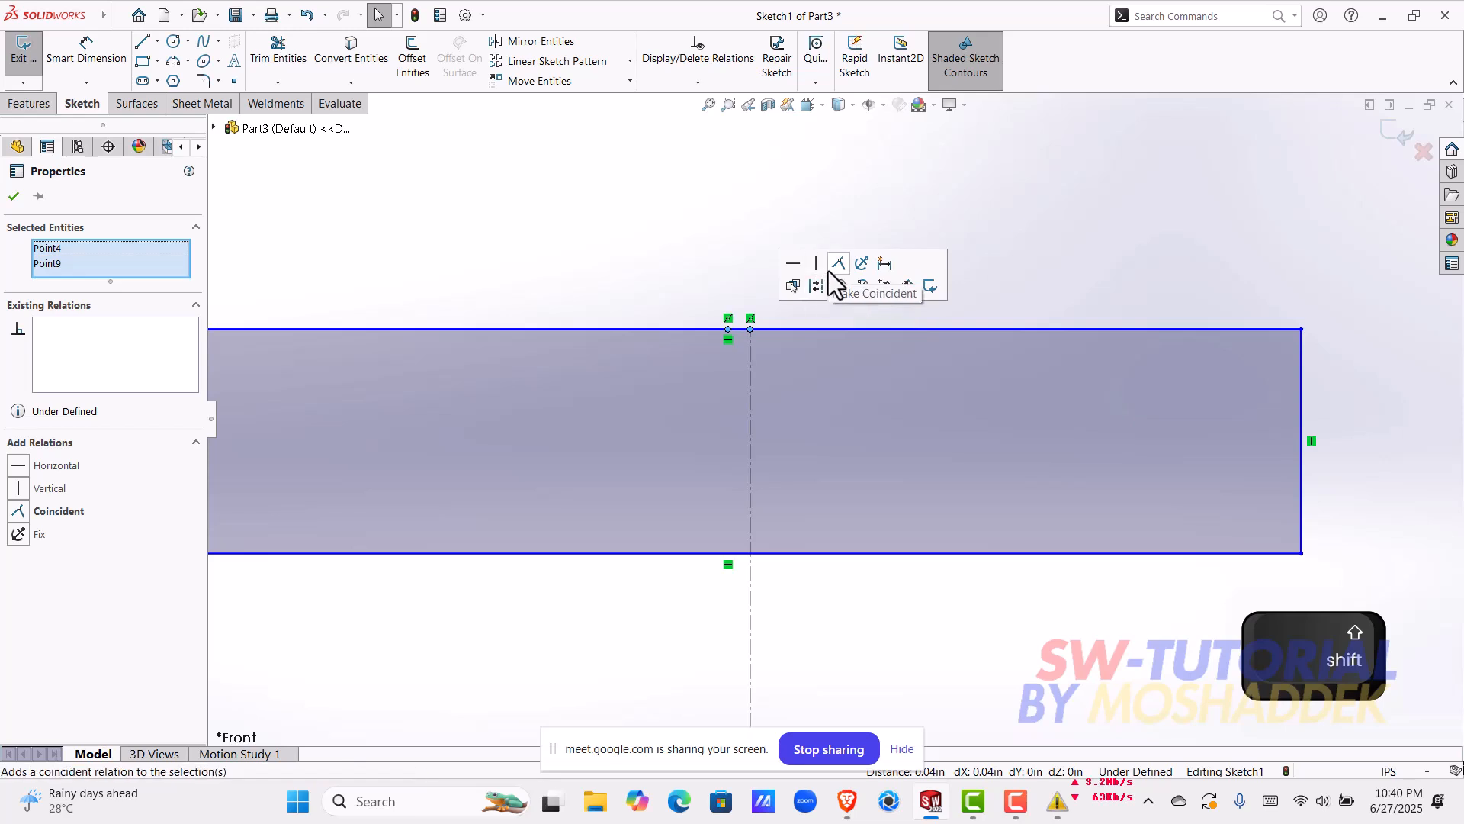
{"action": "left_click", "coordinate": [828, 271]}
{"action": "left_click", "coordinate": [813, 313]}
{"action": "scroll", "coordinate": [871, 410], "scroll_direction": "up", "scroll_amount": 6}
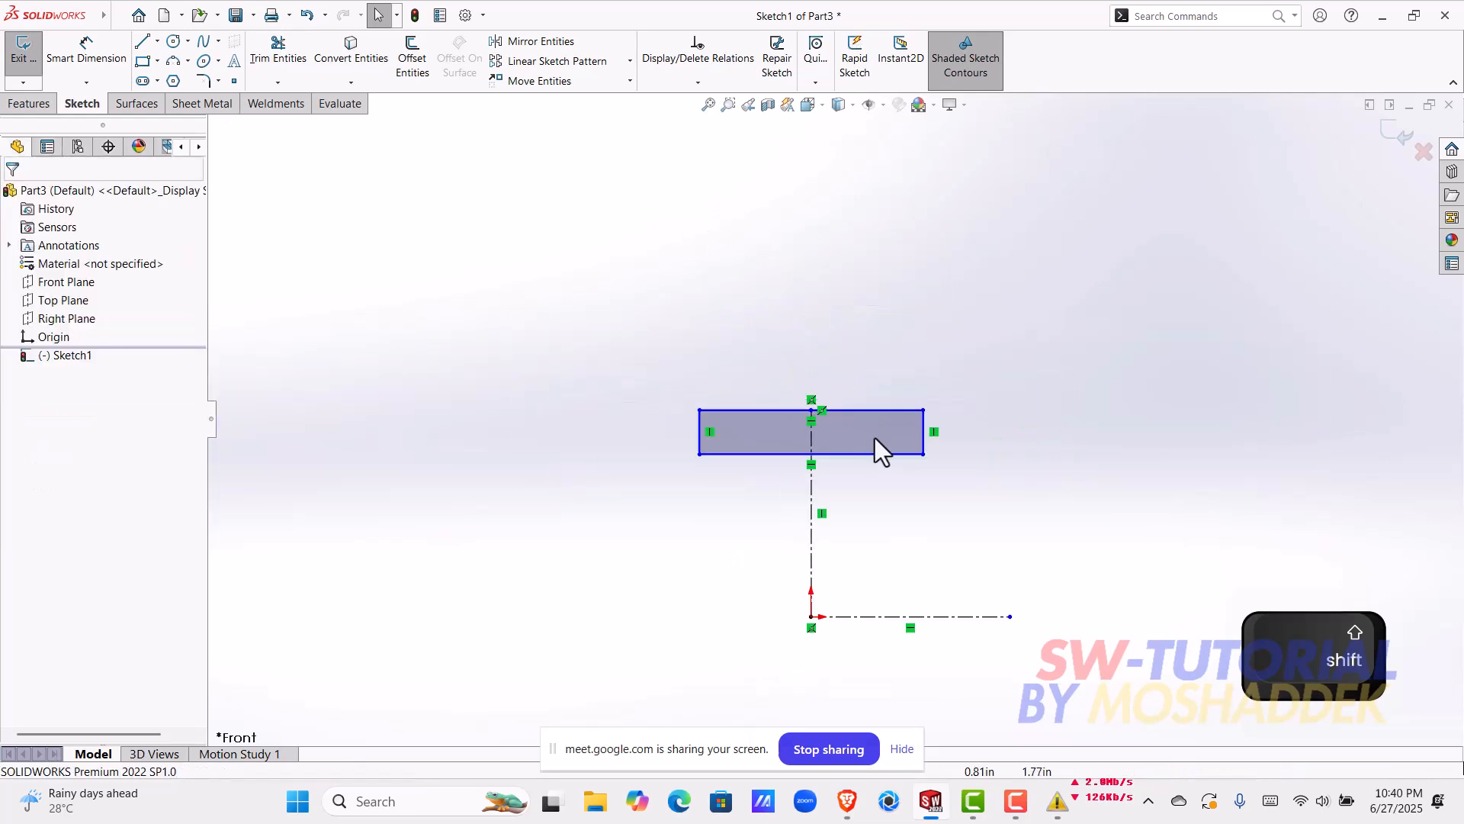
Step: Make the rectangle's two vertical sides symmetric about the vertical centerline and narrow the rectangle to about 1.14 in wide
{"action": "scroll", "coordinate": [867, 420], "scroll_direction": "down", "scroll_amount": 1}
{"action": "scroll", "coordinate": [758, 605], "scroll_direction": "down", "scroll_amount": 2}
{"action": "scroll", "coordinate": [866, 405], "scroll_direction": "up", "scroll_amount": 1}
{"action": "scroll", "coordinate": [866, 405], "scroll_direction": "down", "scroll_amount": 1}
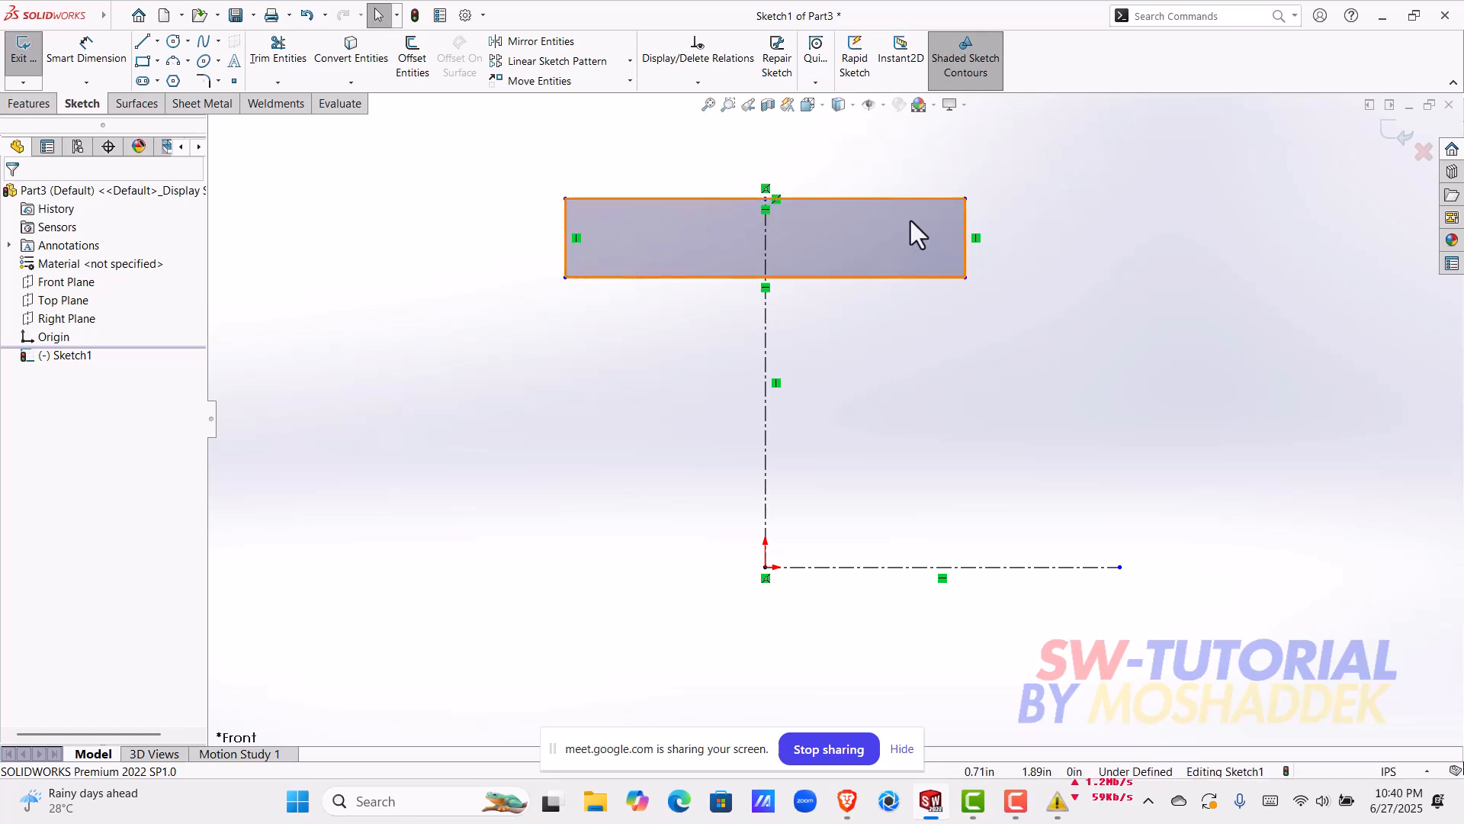
{"action": "left_click", "coordinate": [569, 258]}
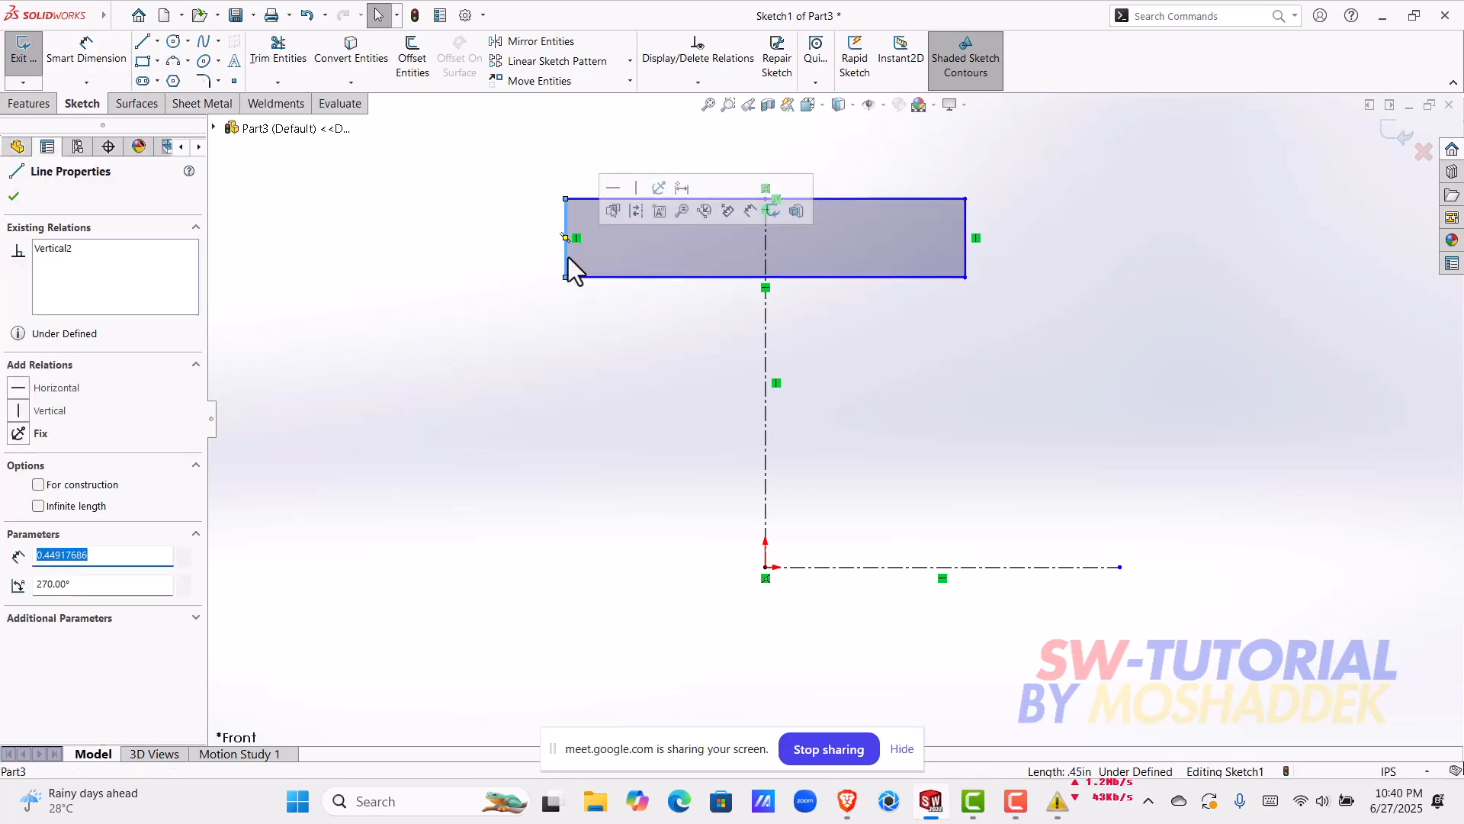
{"action": "left_click", "coordinate": [767, 263], "text": "shift"}
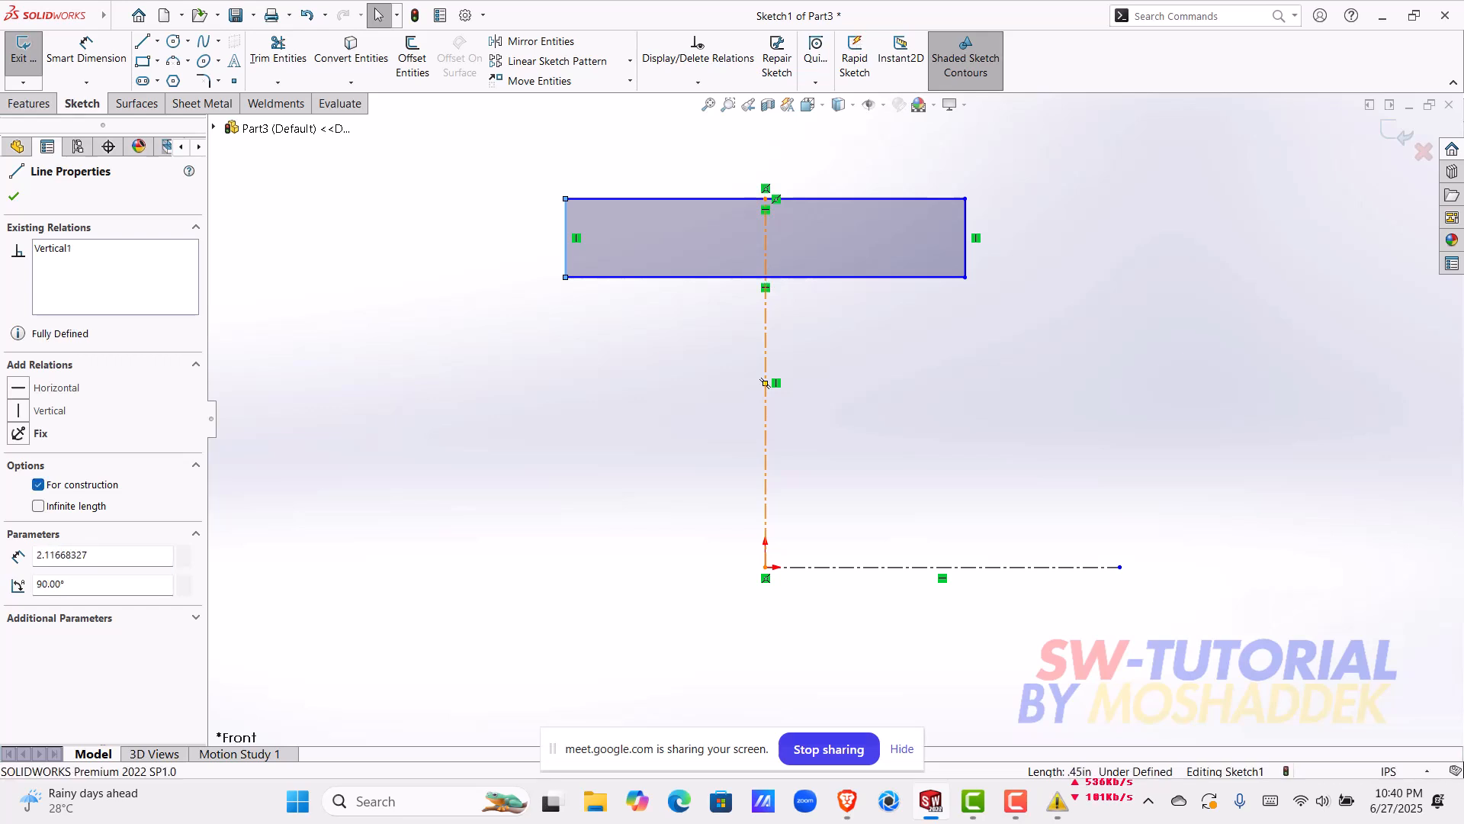
{"action": "left_click", "coordinate": [966, 251], "text": "shift"}
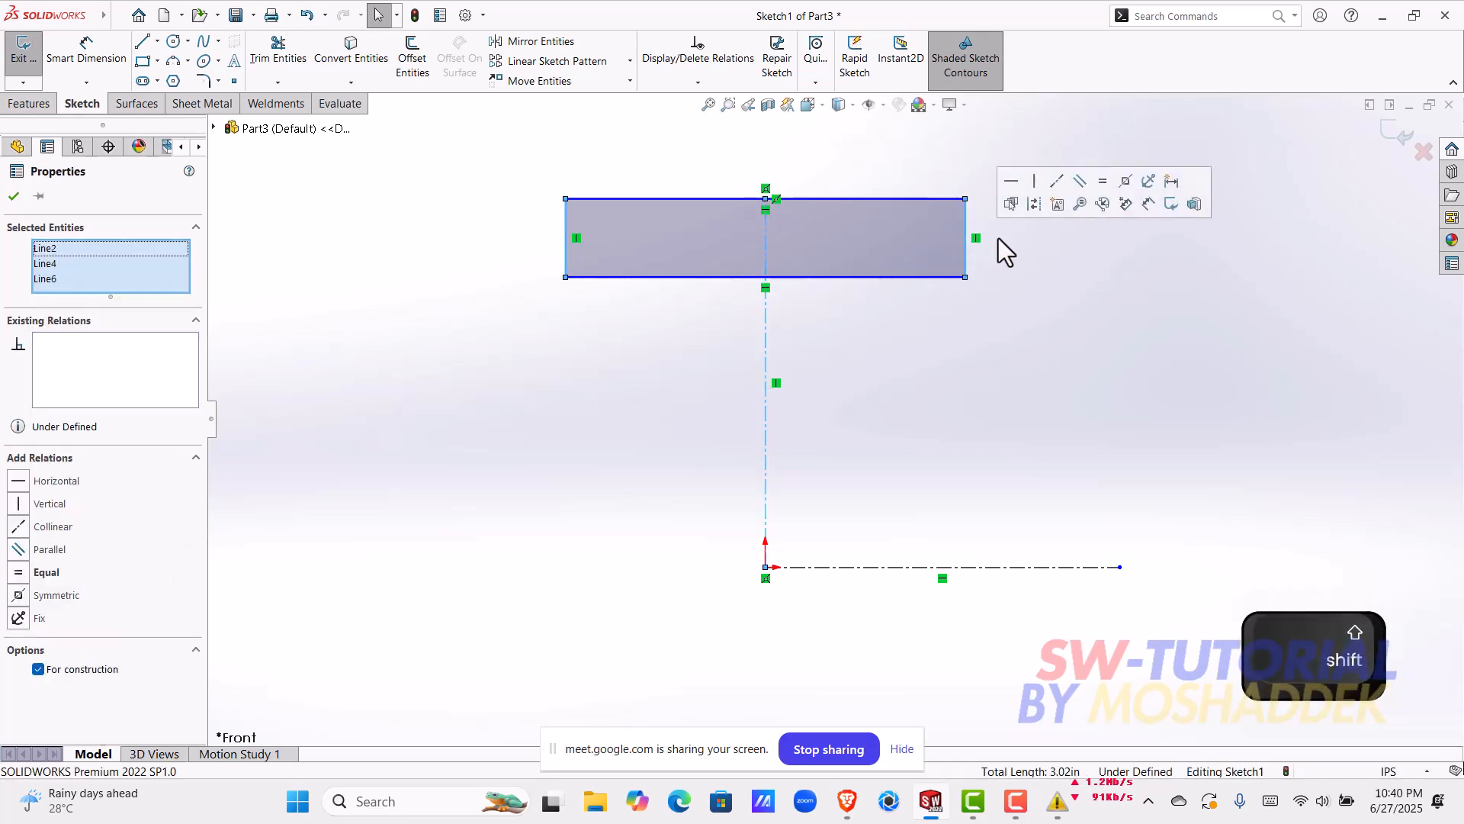
{"action": "left_click", "coordinate": [1126, 183]}
{"action": "left_click", "coordinate": [1026, 340]}
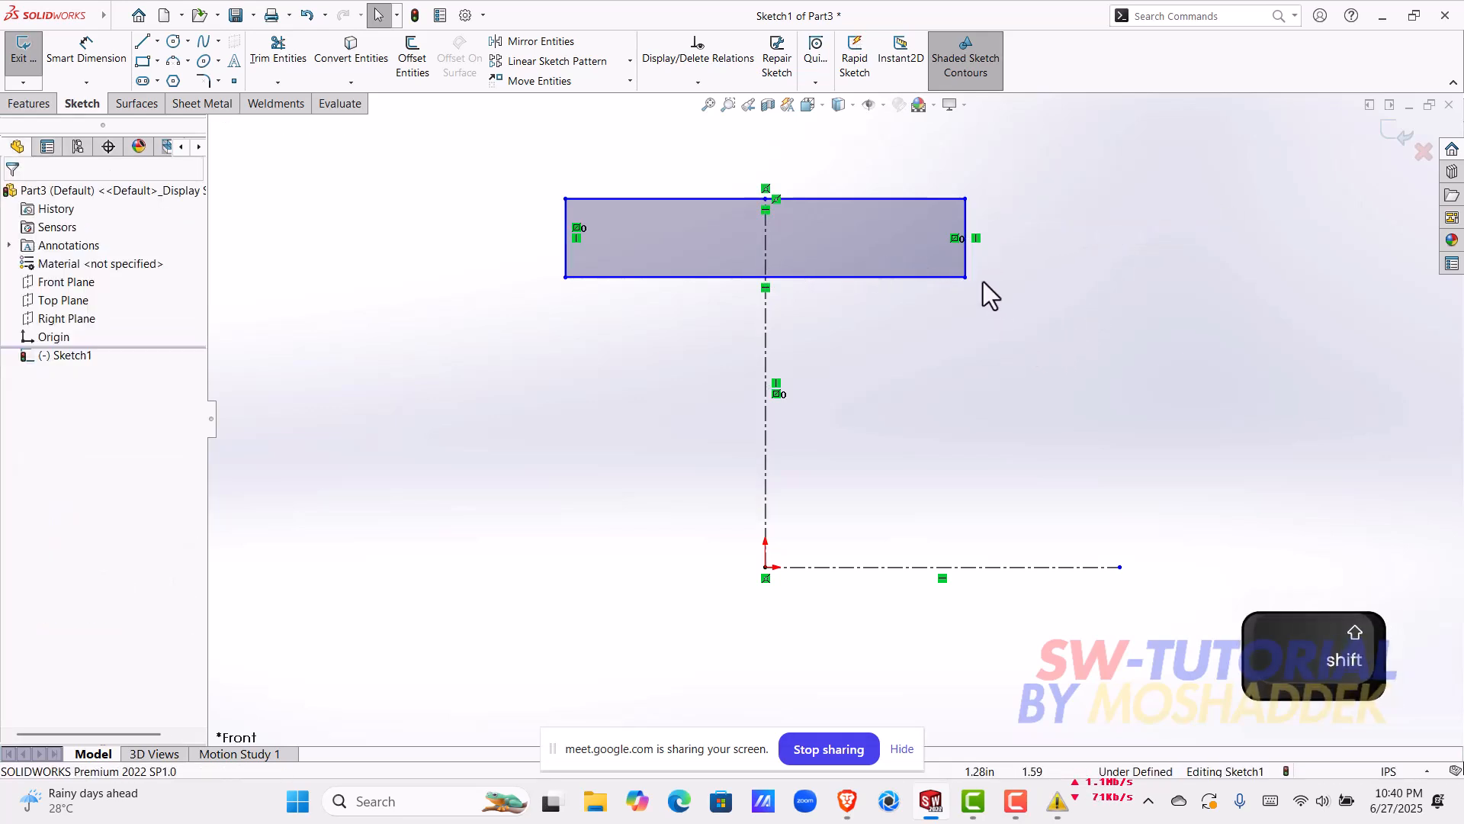
{"action": "left_click", "coordinate": [966, 270]}
{"action": "left_click_drag", "start_coordinate": [1069, 268], "coordinate": [870, 336]}
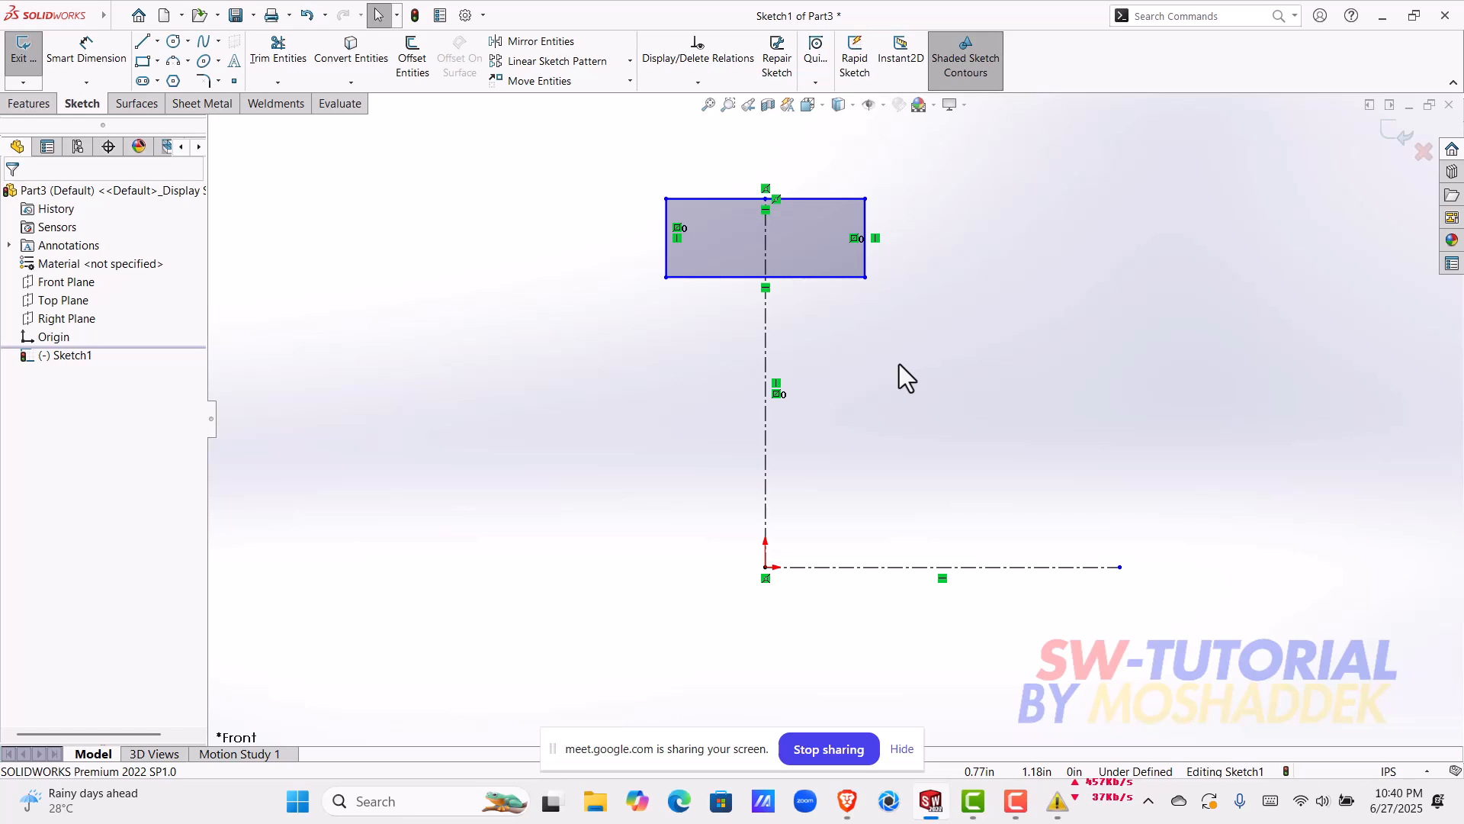
Step: Dimension the rectangle's upper edge to a width of 0.7 in
{"action": "left_click", "coordinate": [95, 54]}
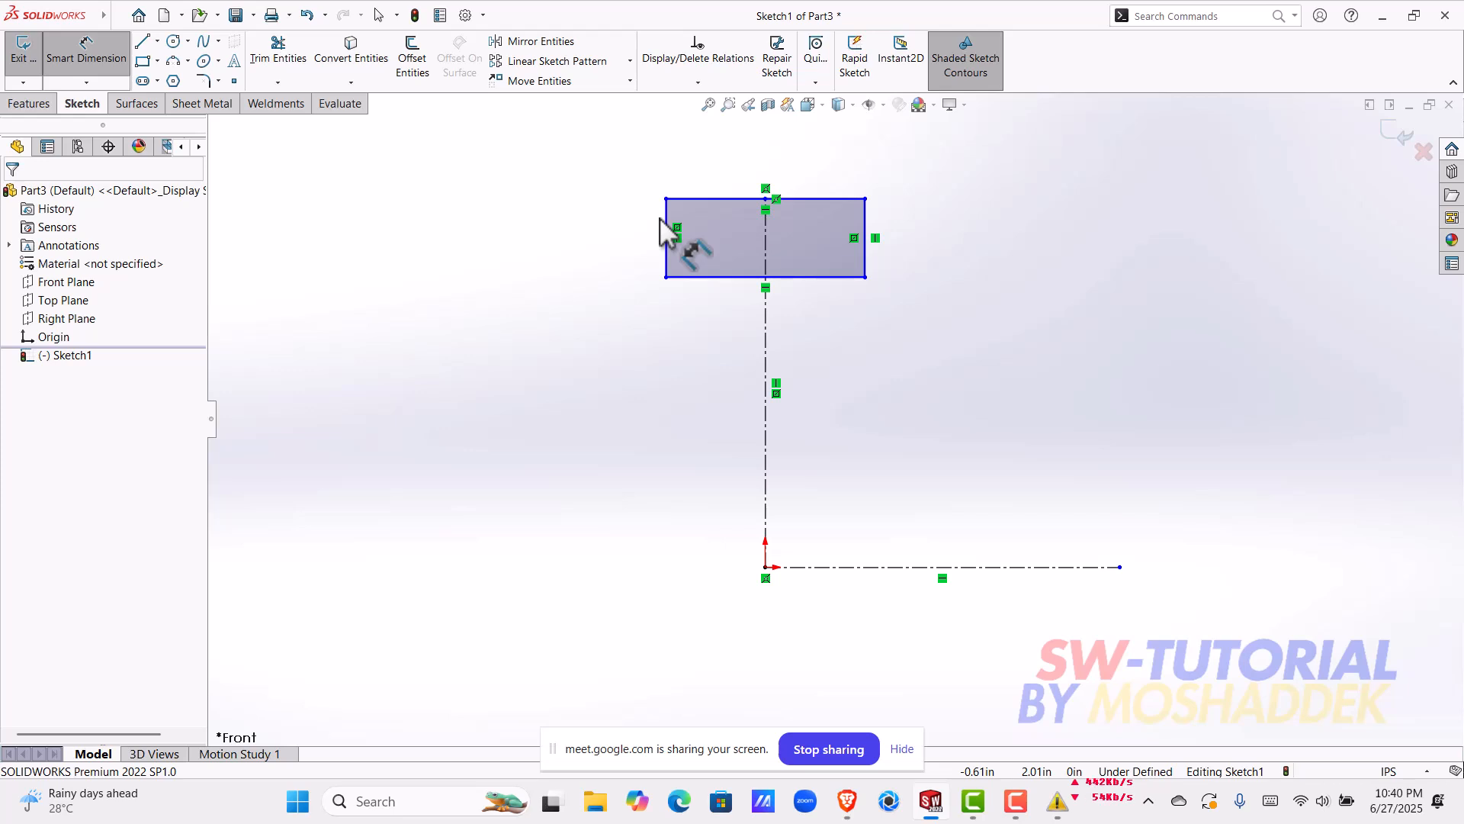
{"action": "left_click", "coordinate": [734, 199]}
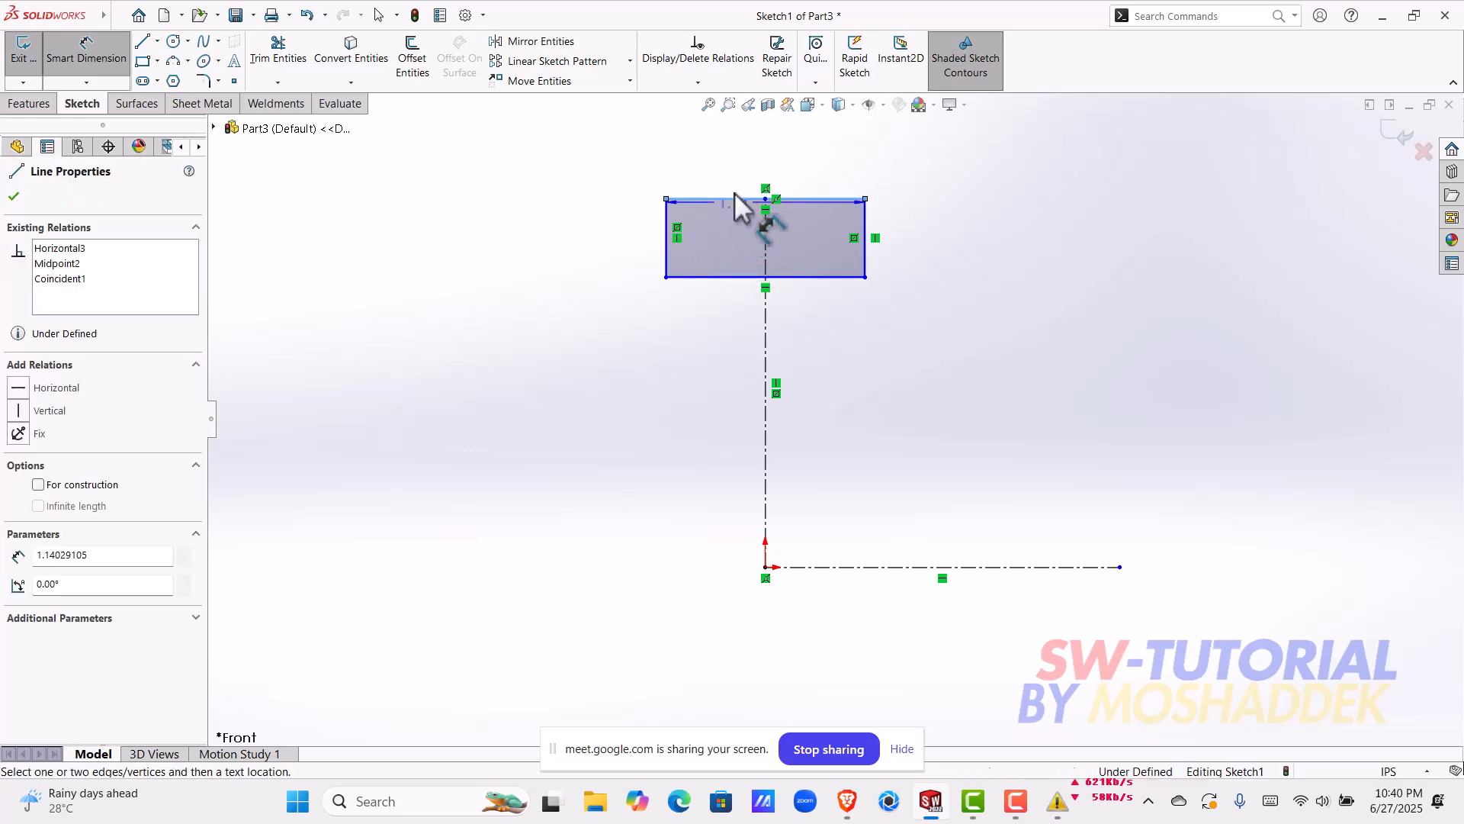
{"action": "scroll", "coordinate": [757, 163], "scroll_direction": "up", "scroll_amount": 2}
{"action": "left_click", "coordinate": [762, 180]}
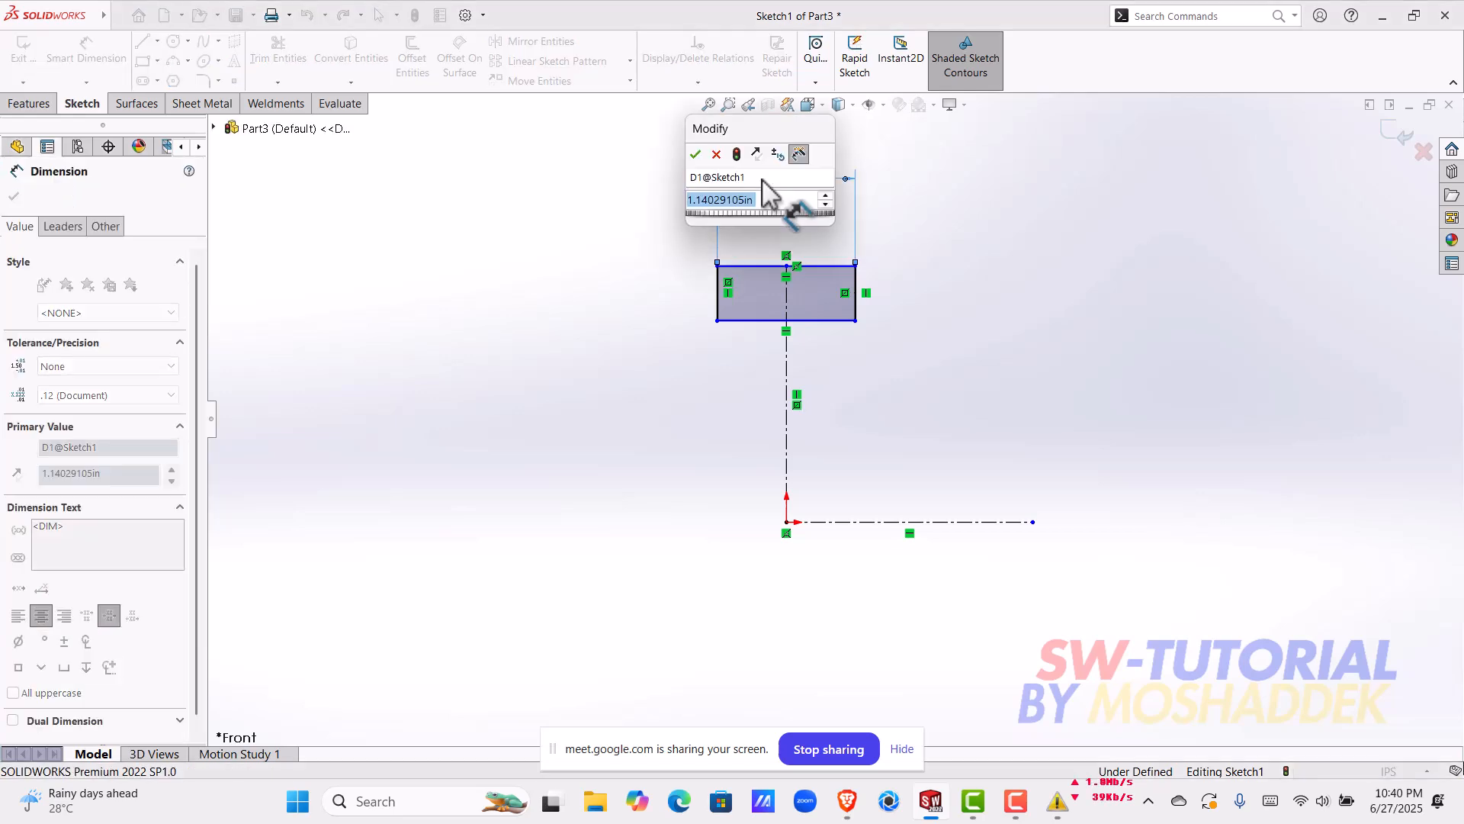
{"action": "type", "text": "0.7"}
{"action": "key", "text": "Return"}
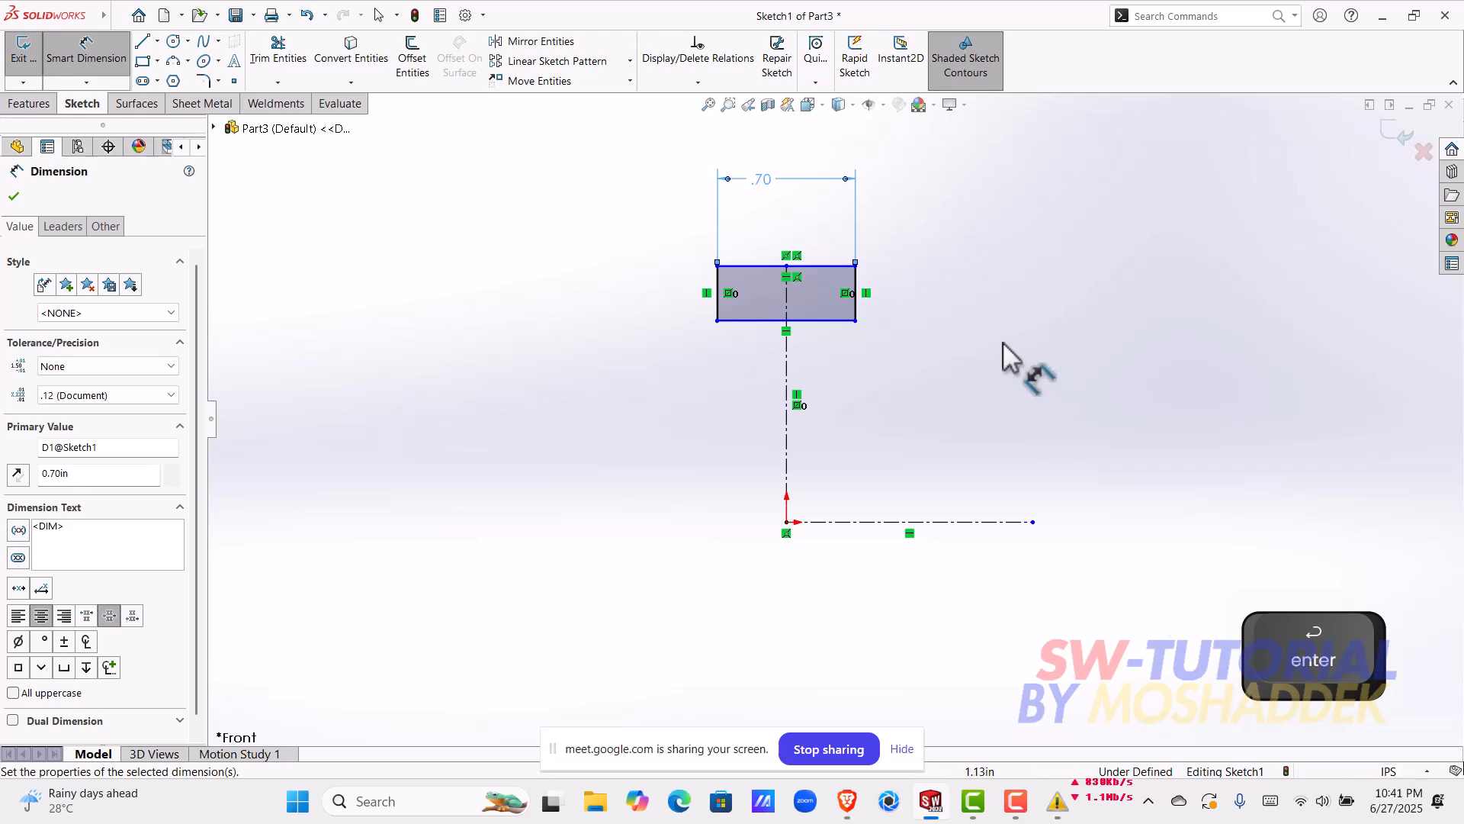
Step: Raise the rectangle's lower edge to reduce the rectangle's height to about 0.15 in
{"action": "scroll", "coordinate": [845, 216], "scroll_direction": "down", "scroll_amount": 3}
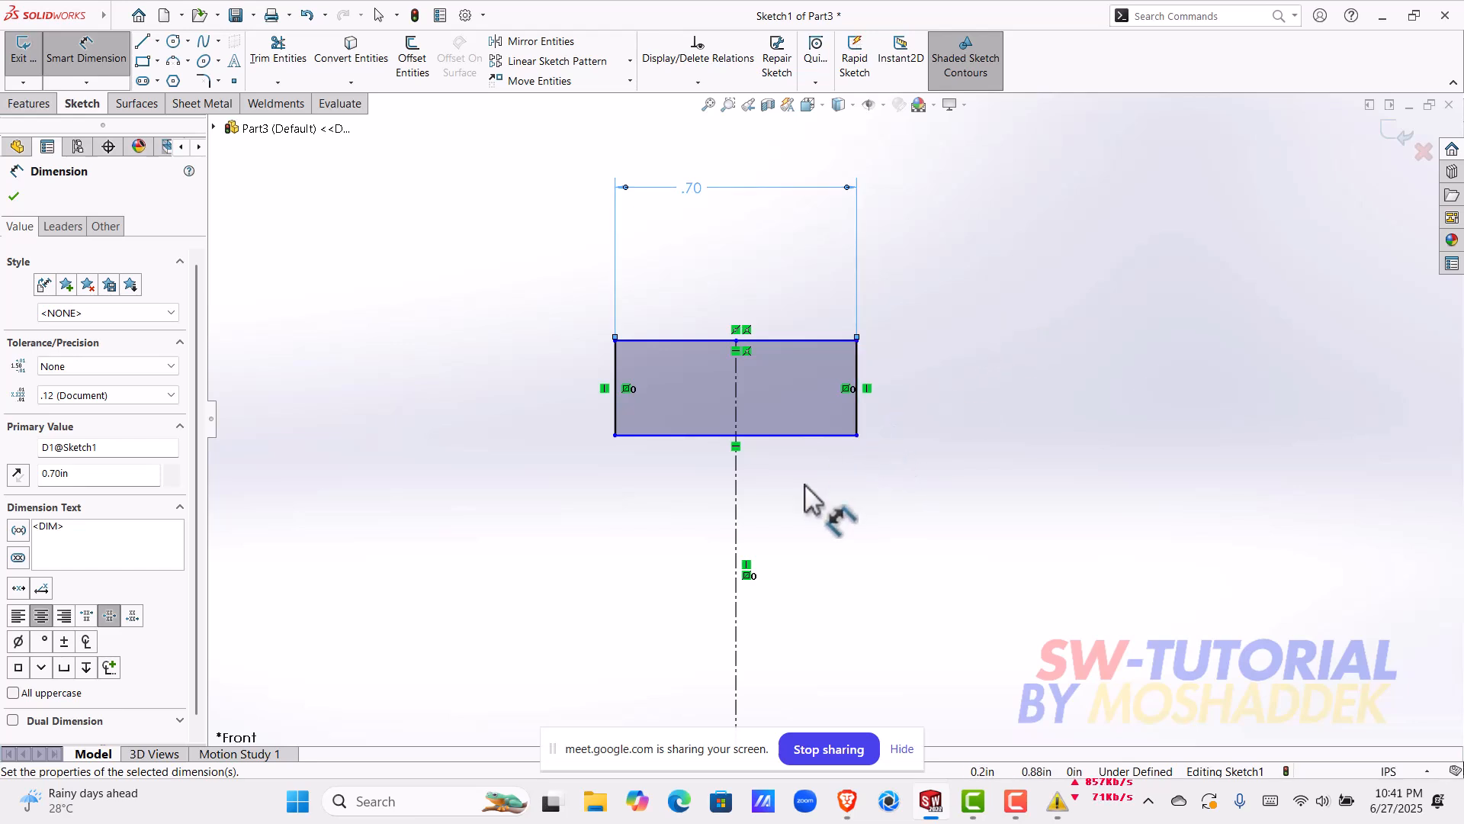
{"action": "key", "text": "Escape"}
{"action": "left_click_drag", "start_coordinate": [770, 424], "coordinate": [770, 389]}
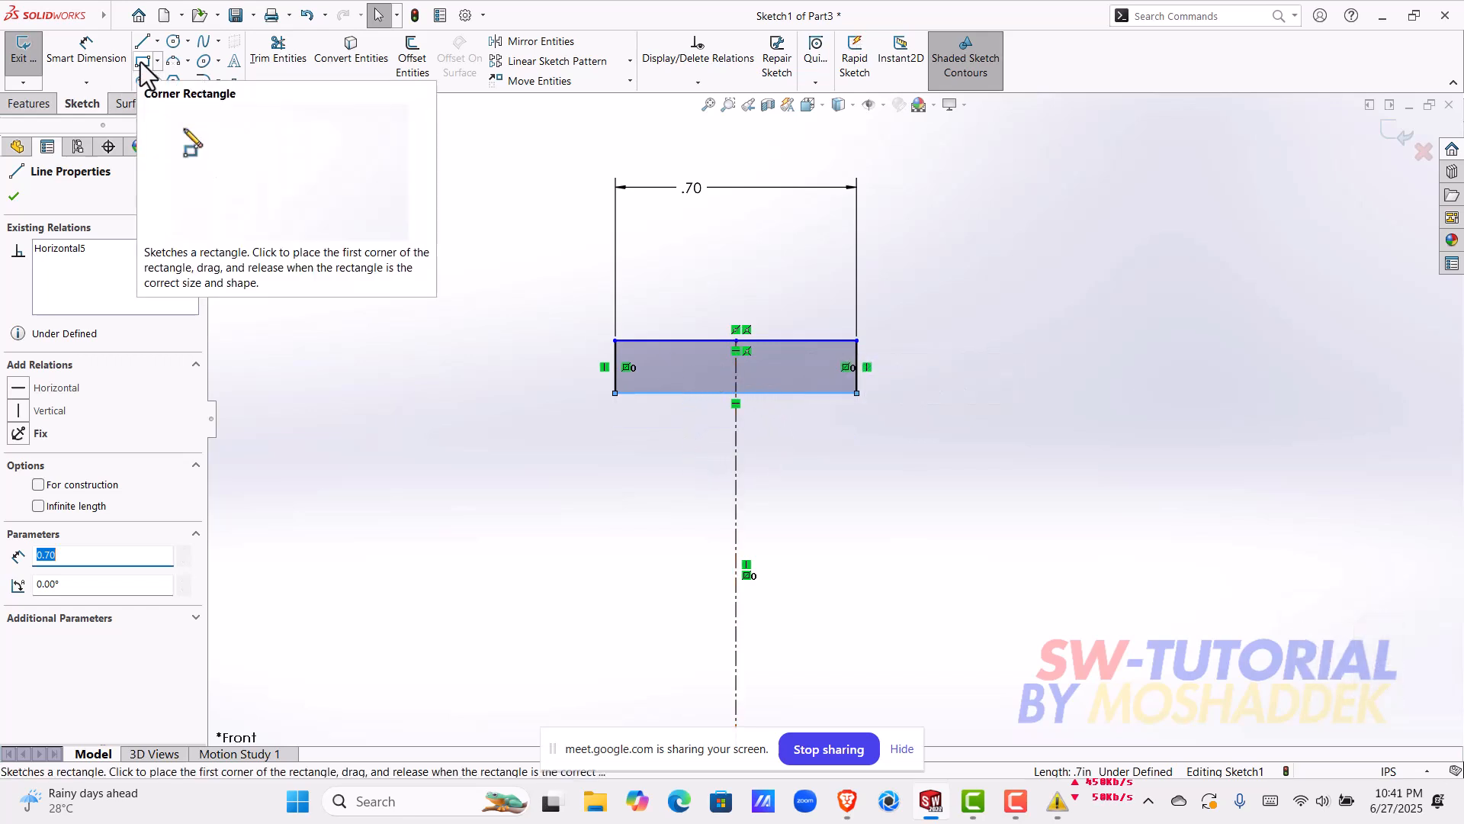
Step: Sketch a second corner rectangle about 0.7 in wide below the first and stretch its lower edge slightly downward
{"action": "left_click", "coordinate": [616, 460]}
{"action": "left_click", "coordinate": [857, 495]}
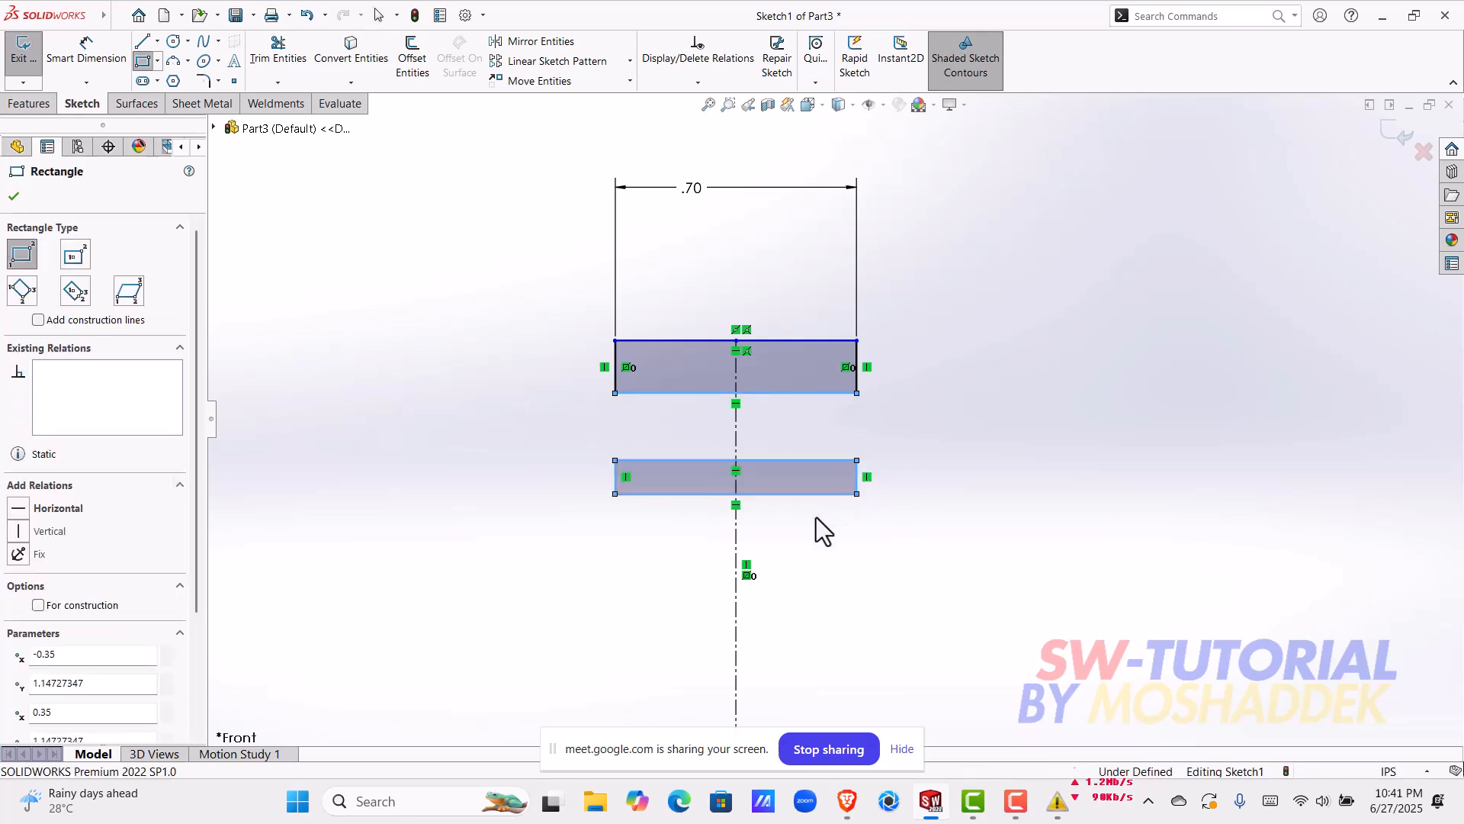
{"action": "key", "text": "Escape"}
{"action": "left_click_drag", "start_coordinate": [794, 496], "coordinate": [798, 526]}
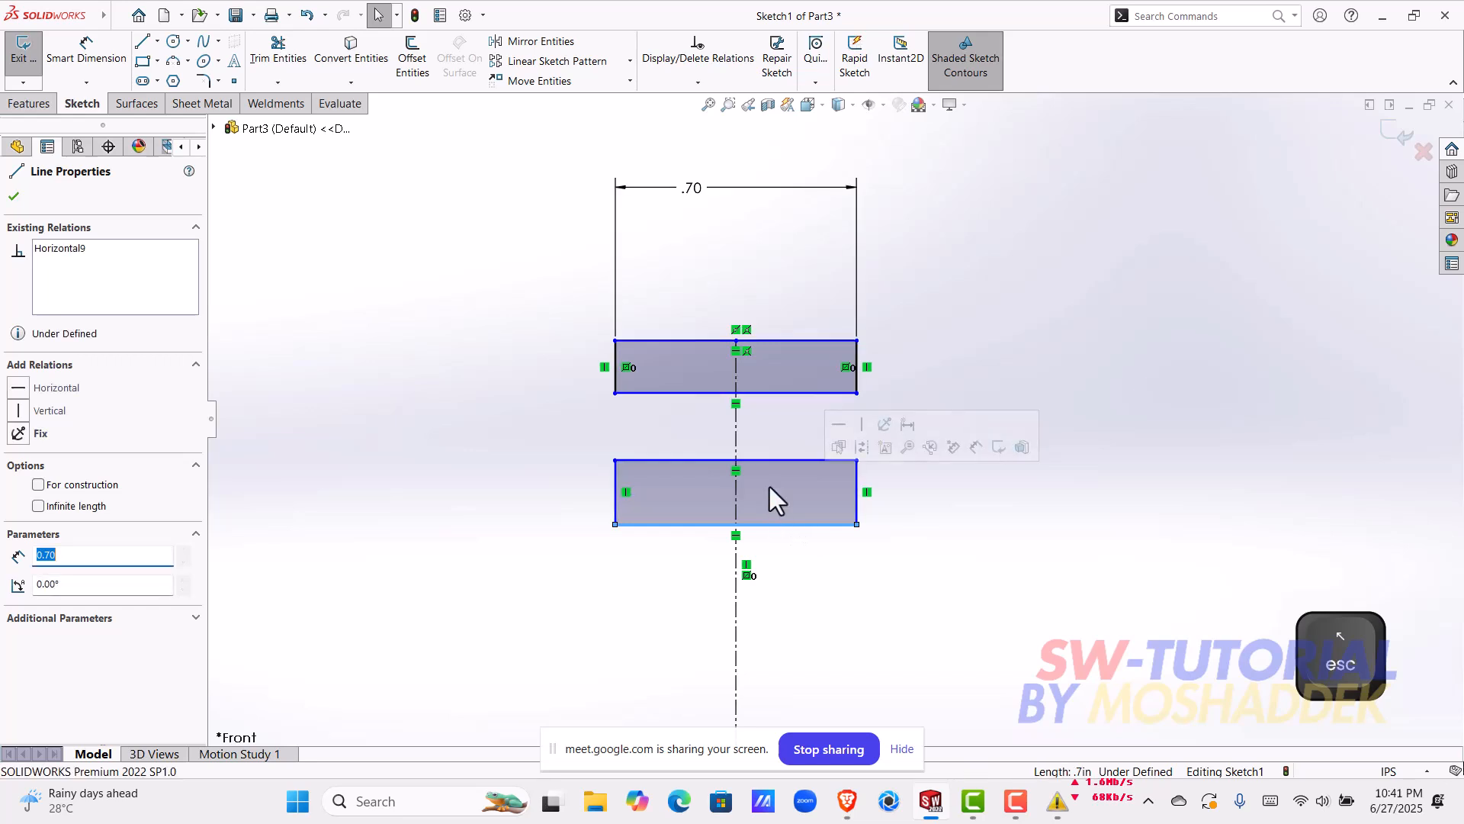
Step: Delete the second rectangle below the dimensioned one
{"action": "scroll", "coordinate": [788, 488], "scroll_direction": "up", "scroll_amount": 1}
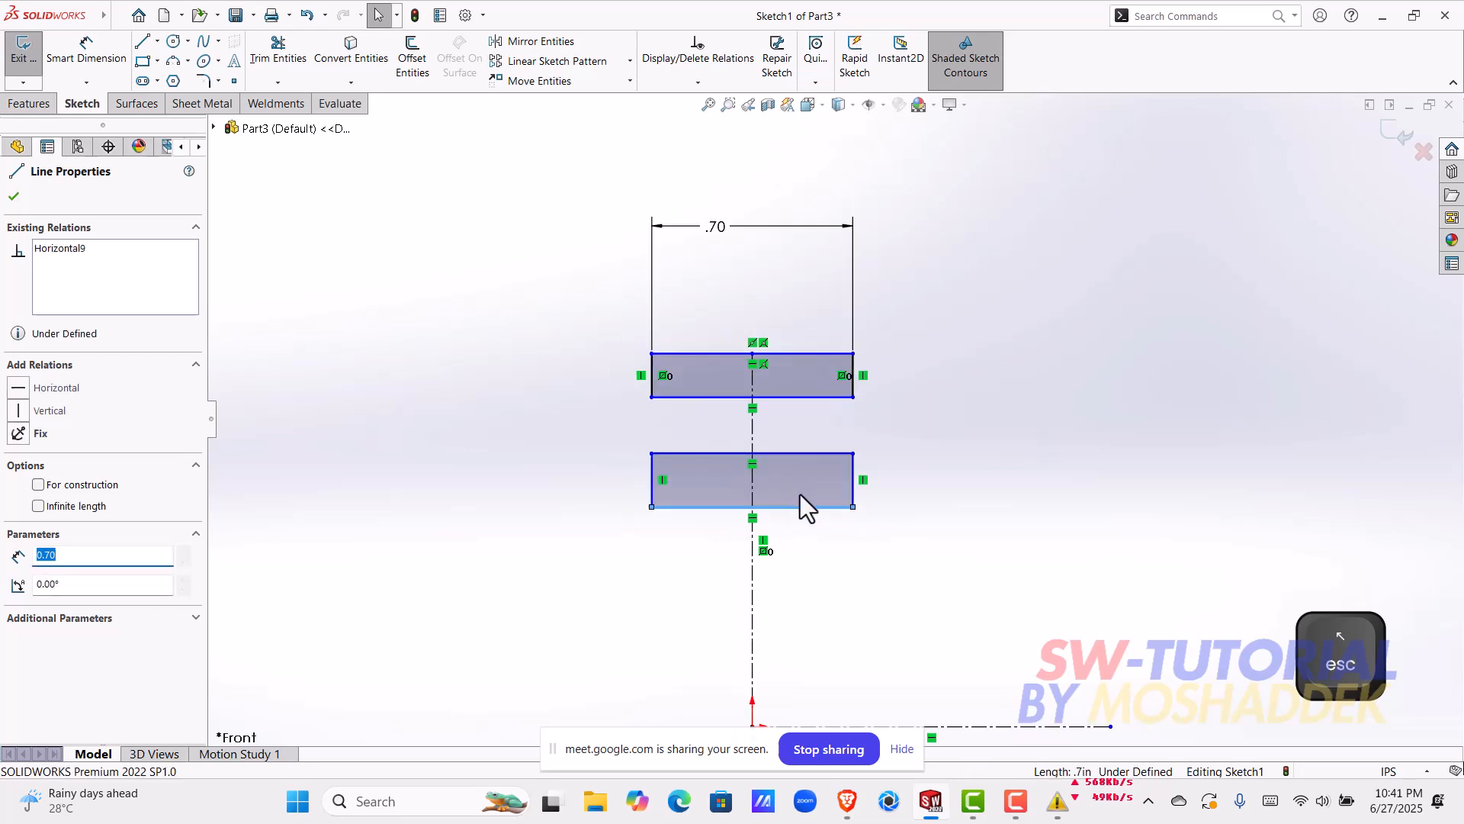
{"action": "scroll", "coordinate": [812, 488], "scroll_direction": "down", "scroll_amount": 2}
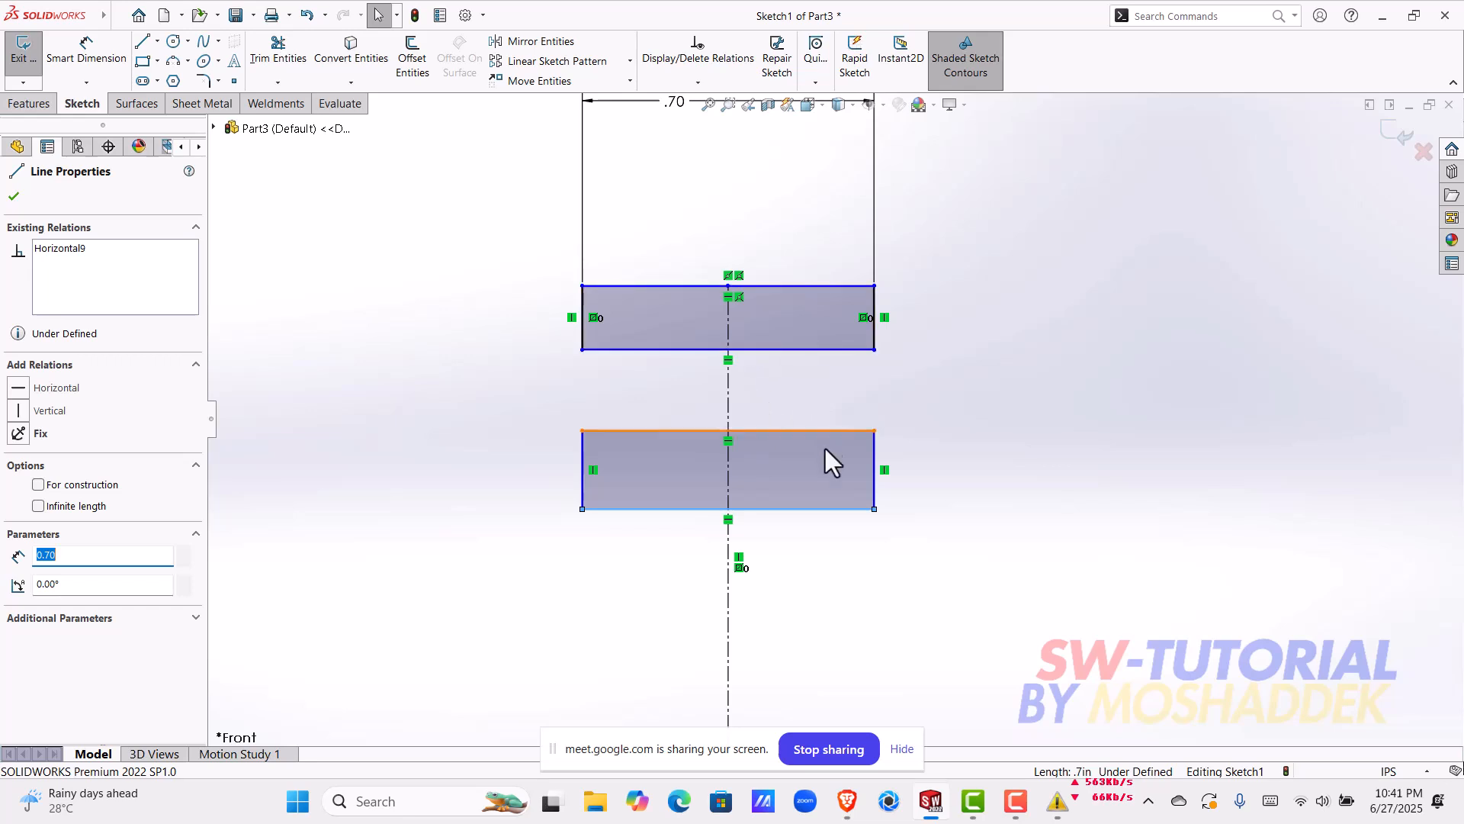
{"action": "left_click", "coordinate": [817, 469]}
{"action": "key", "text": "Delete"}
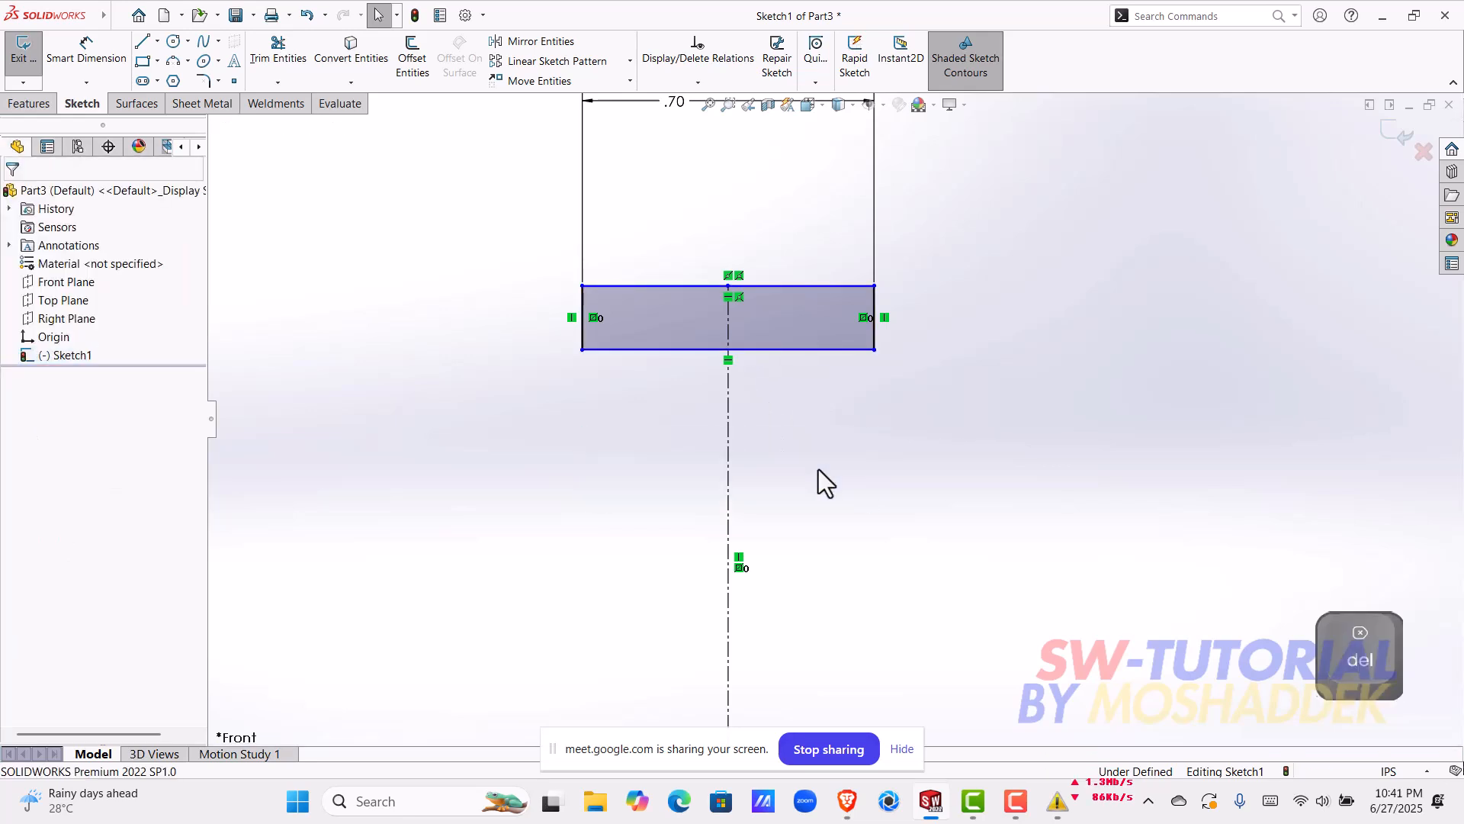
Step: Sketch a circle of about 0.15 in radius centered on the vertical centerline just below the rectangle, overlapping its lower edge
{"action": "left_click", "coordinate": [172, 42]}
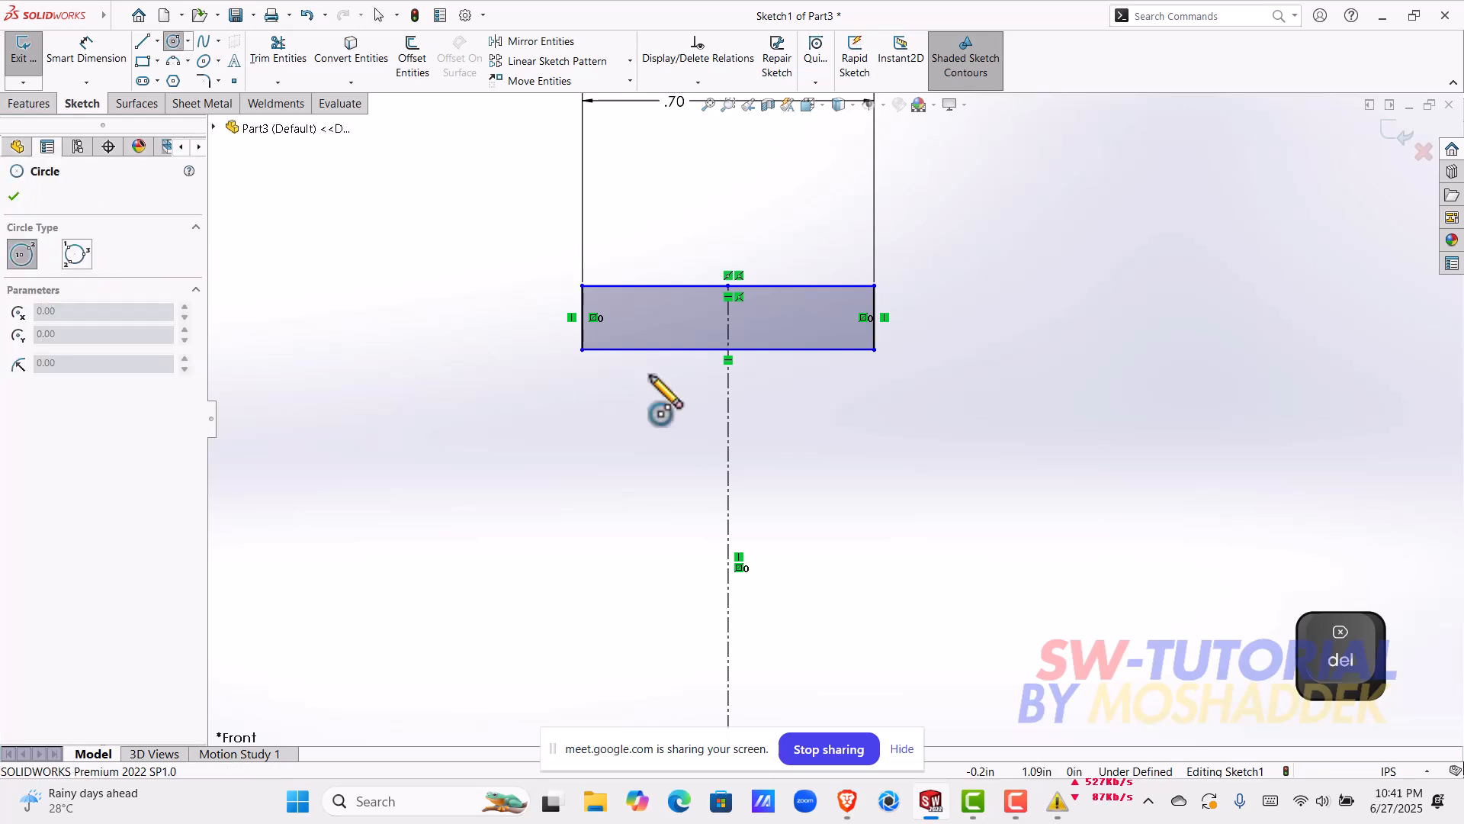
{"action": "left_click", "coordinate": [728, 385]}
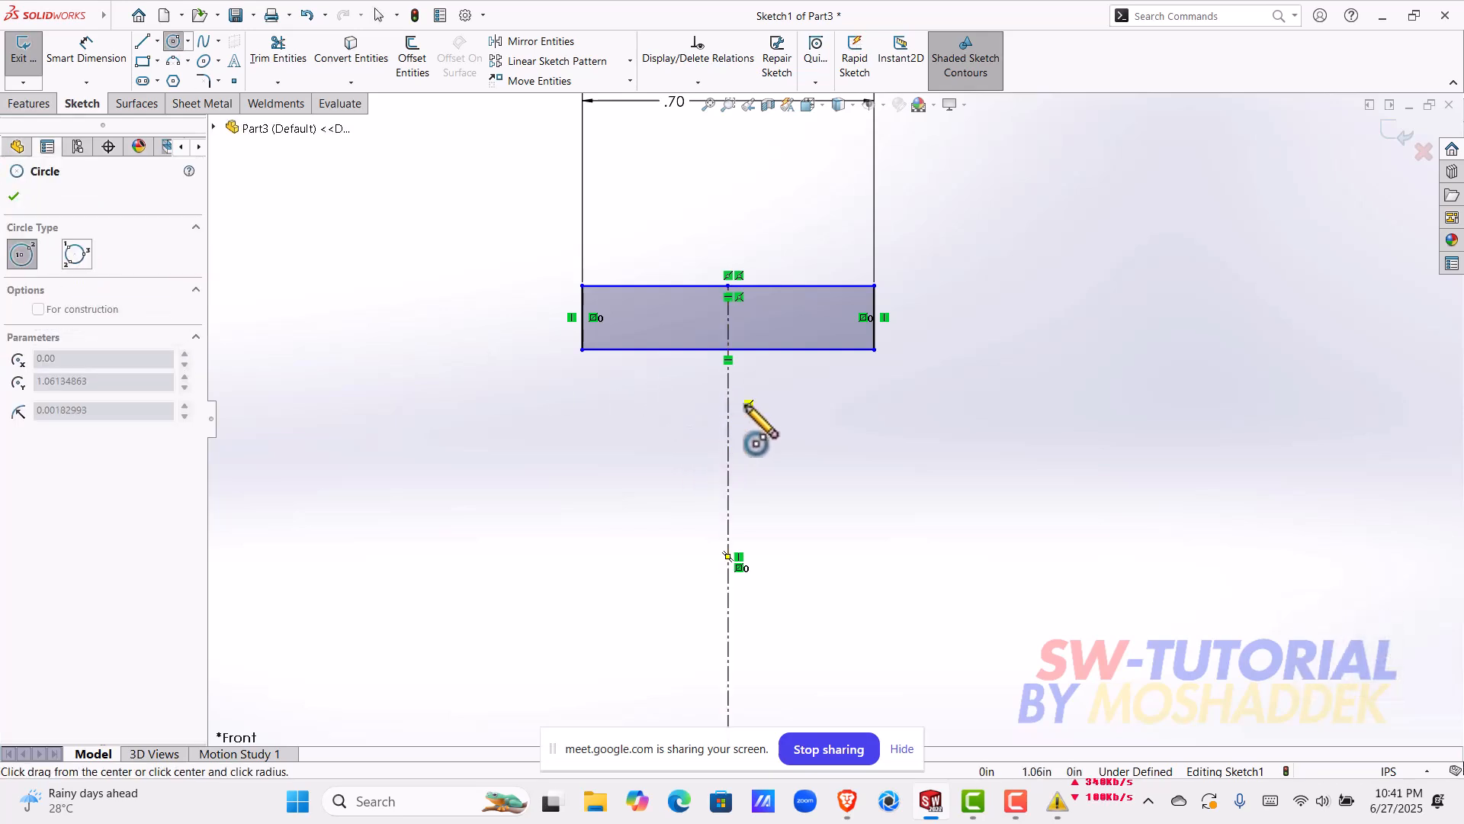
{"action": "left_click", "coordinate": [752, 326]}
{"action": "key", "text": "Escape"}
Step: Dimension the circle's diameter to 0.3 in
{"action": "left_click", "coordinate": [86, 54]}
{"action": "left_click", "coordinate": [790, 424]}
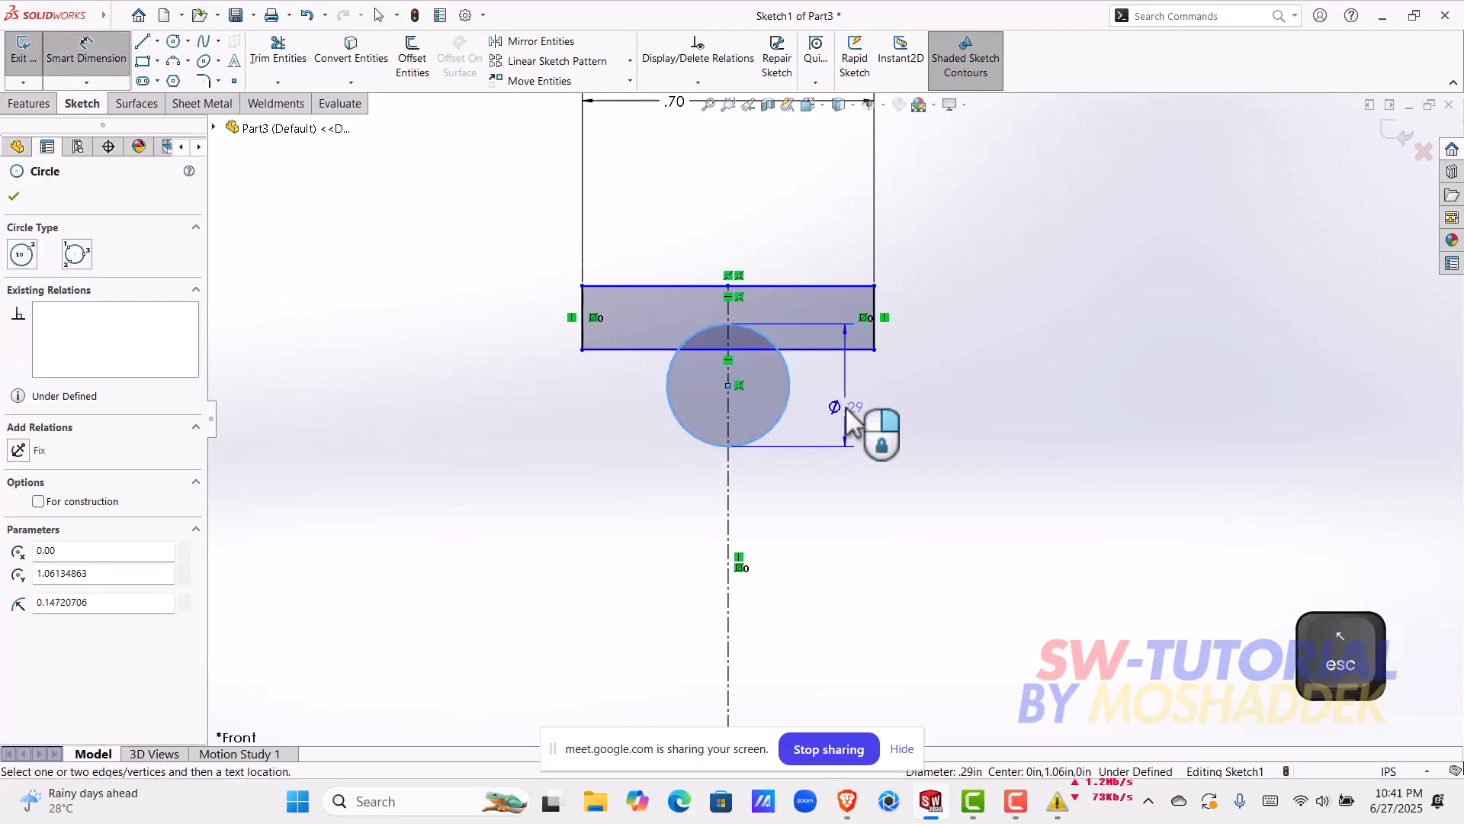
{"action": "left_click", "coordinate": [847, 412]}
{"action": "type", "text": "0."}
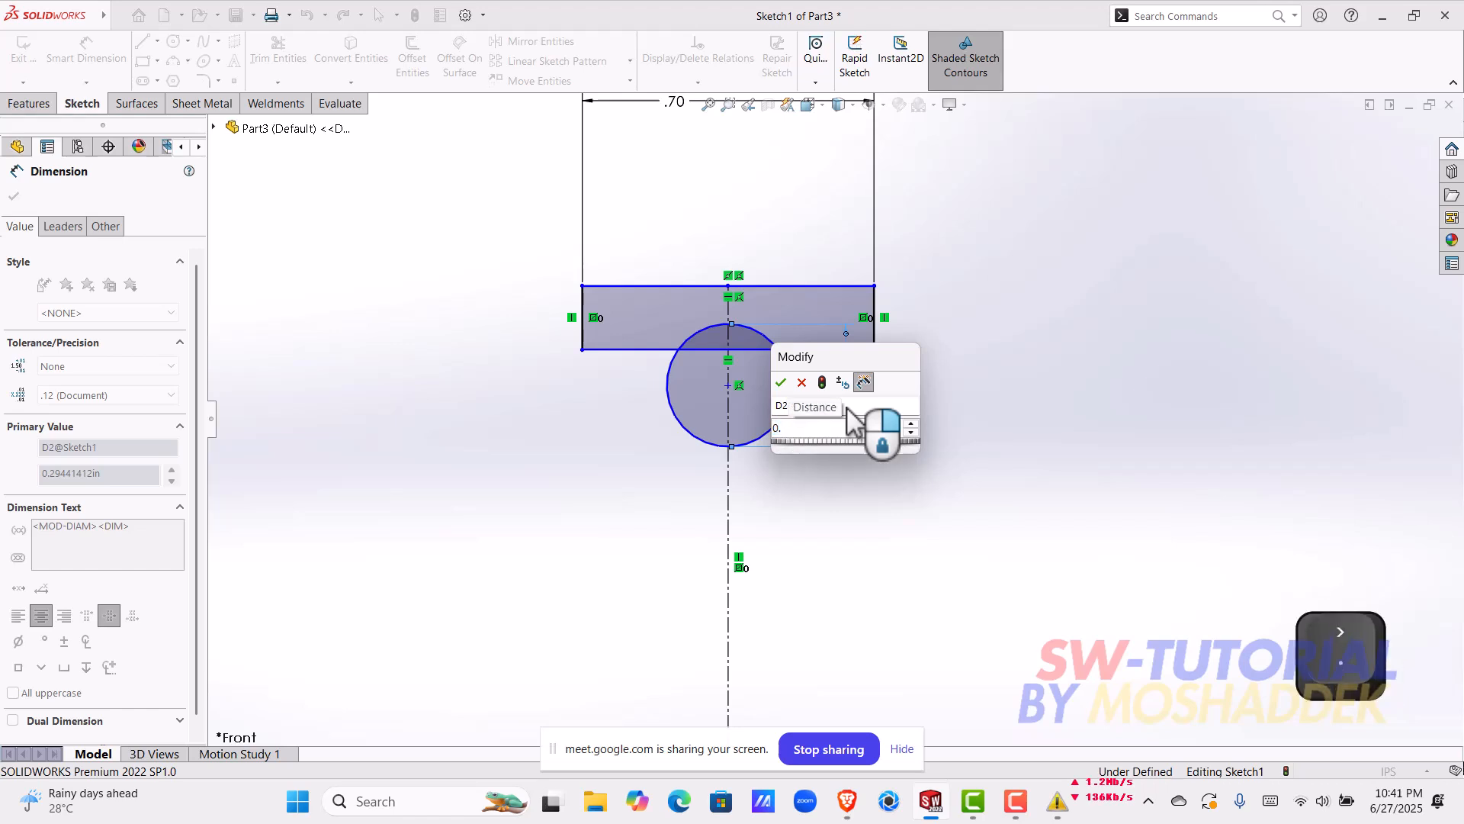
{"action": "type", "text": "3"}
{"action": "key", "text": "Return"}
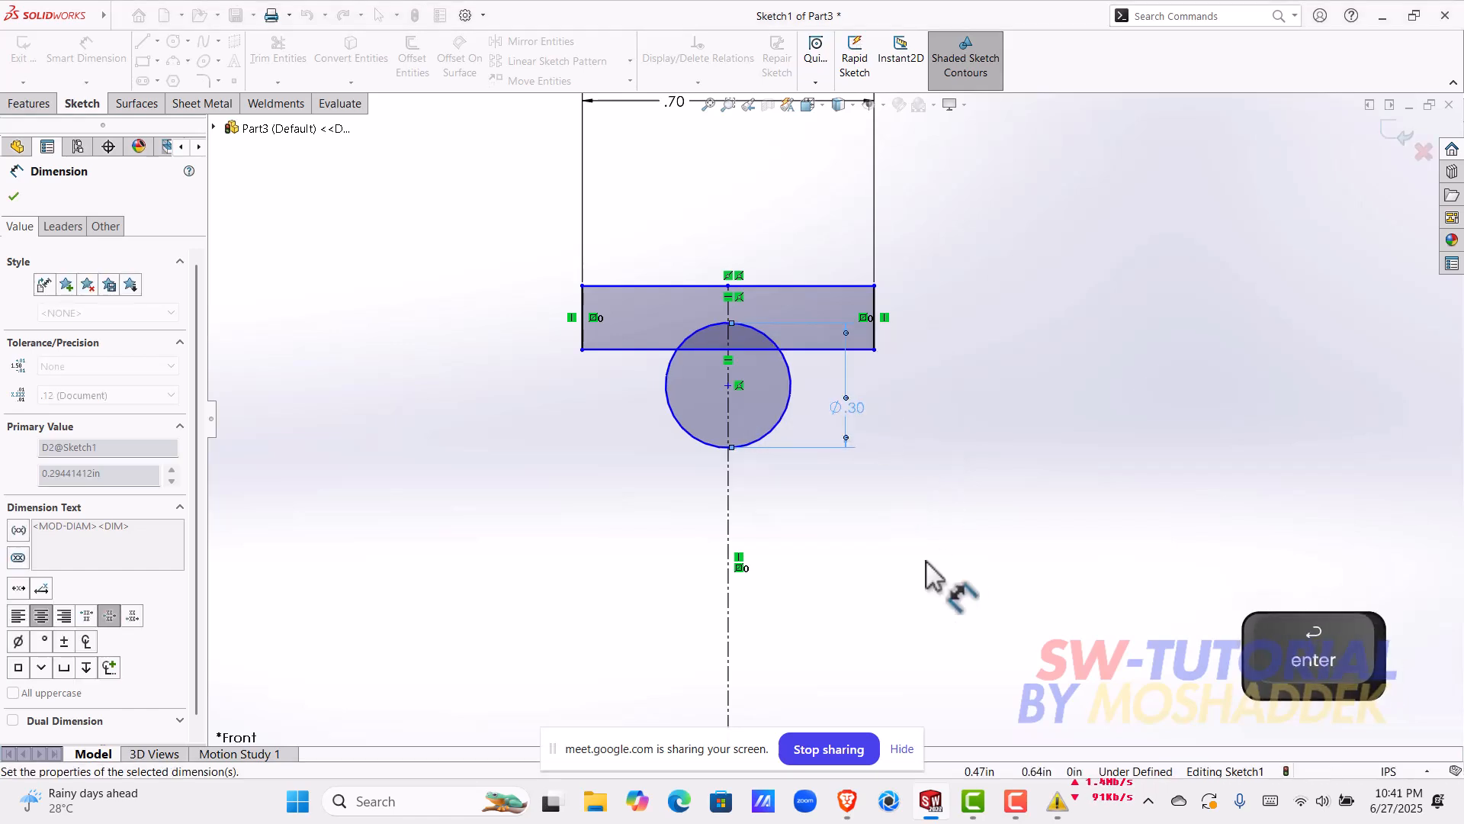
{"action": "key", "text": "Escape"}
Step: Draw a horizontal centerline about 0.69 in long through the circle's center, starting in line with the rectangle's left side
{"action": "scroll", "coordinate": [873, 374], "scroll_direction": "down", "scroll_amount": 2}
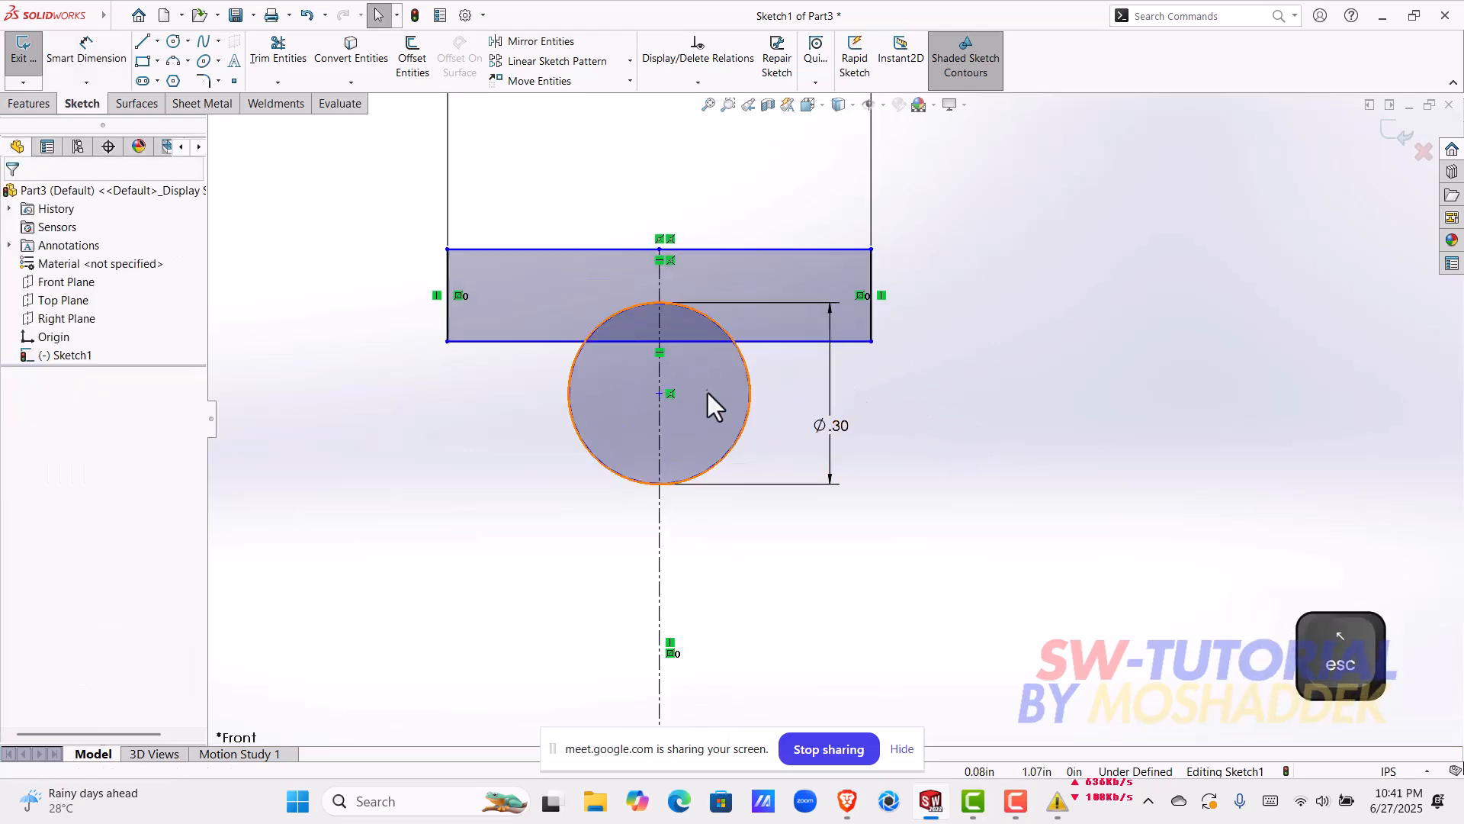
{"action": "left_click", "coordinate": [660, 394]}
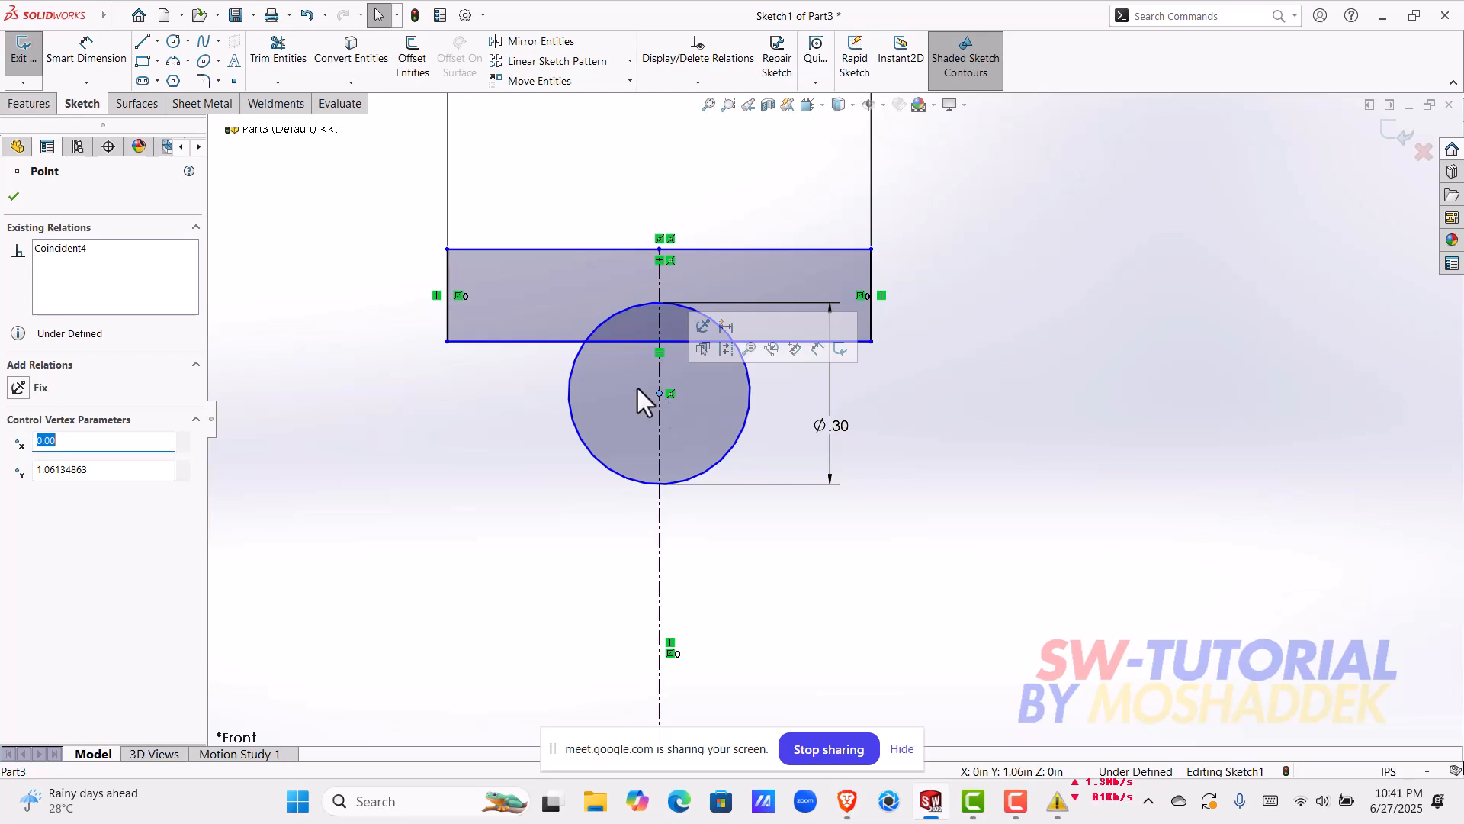
{"action": "left_click", "coordinate": [158, 42]}
{"action": "left_click", "coordinate": [183, 80]}
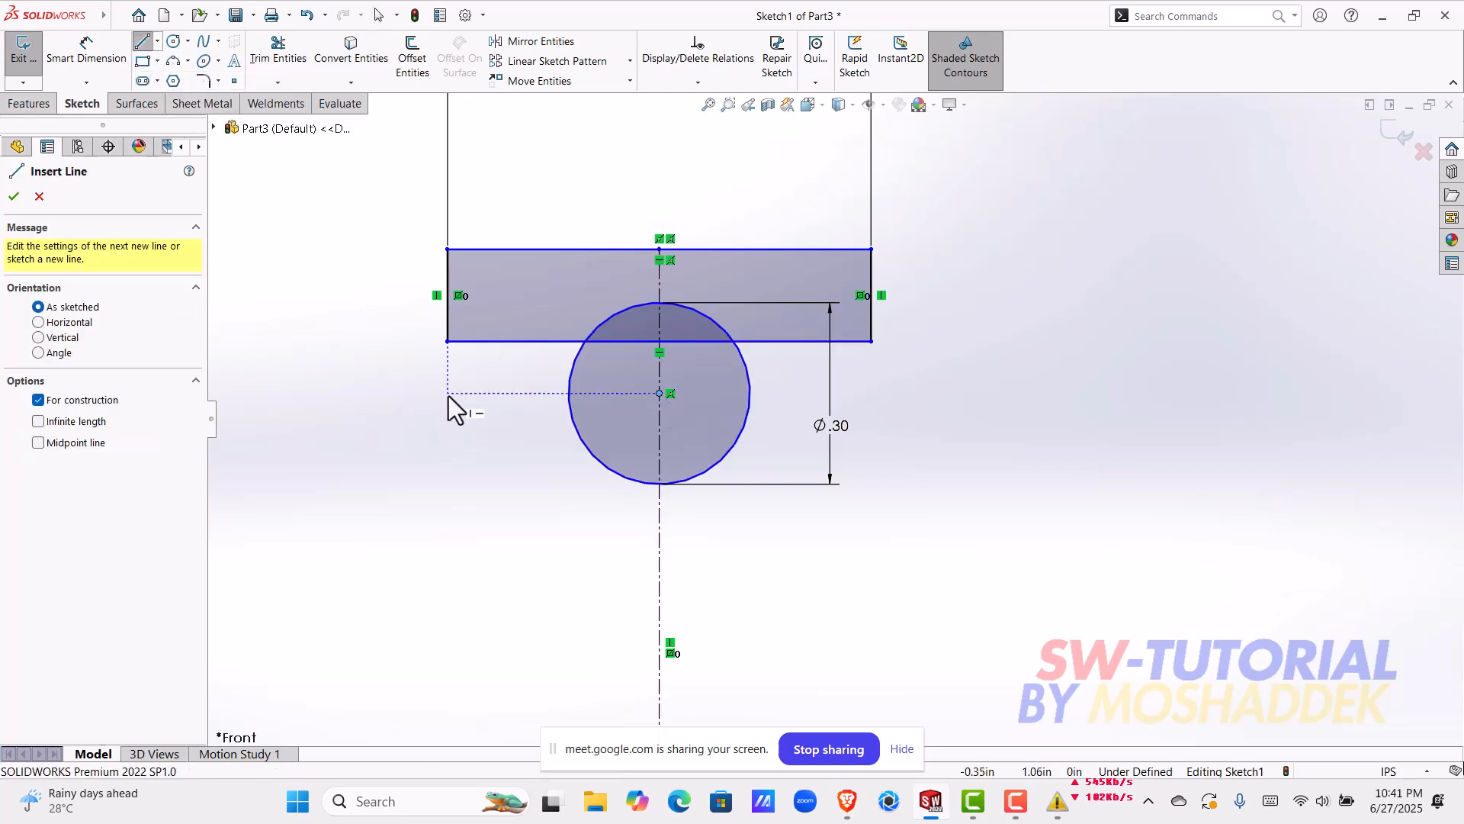
{"action": "left_click", "coordinate": [449, 394]}
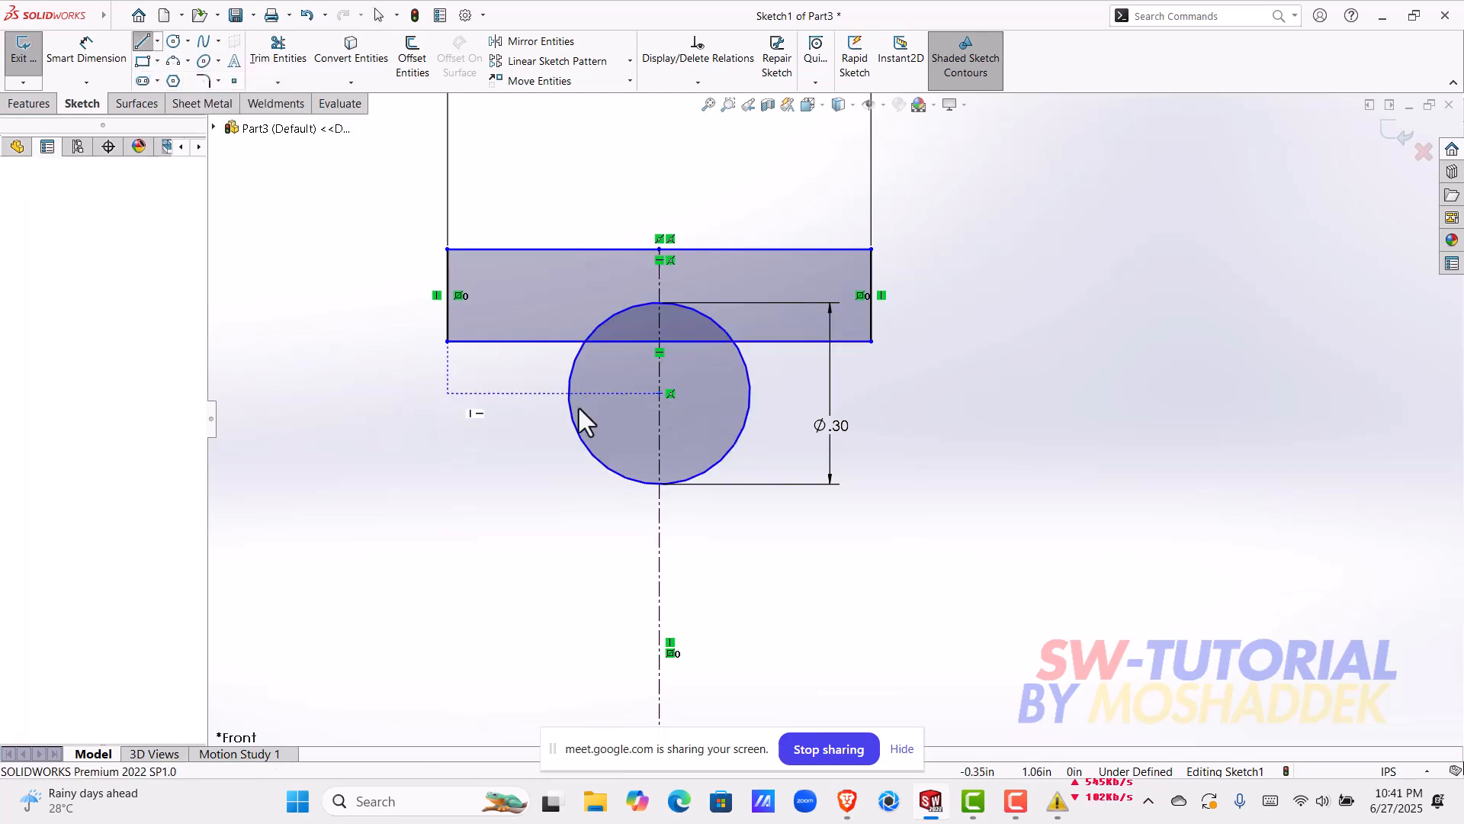
{"action": "left_click", "coordinate": [867, 394]}
{"action": "key", "text": "Escape"}
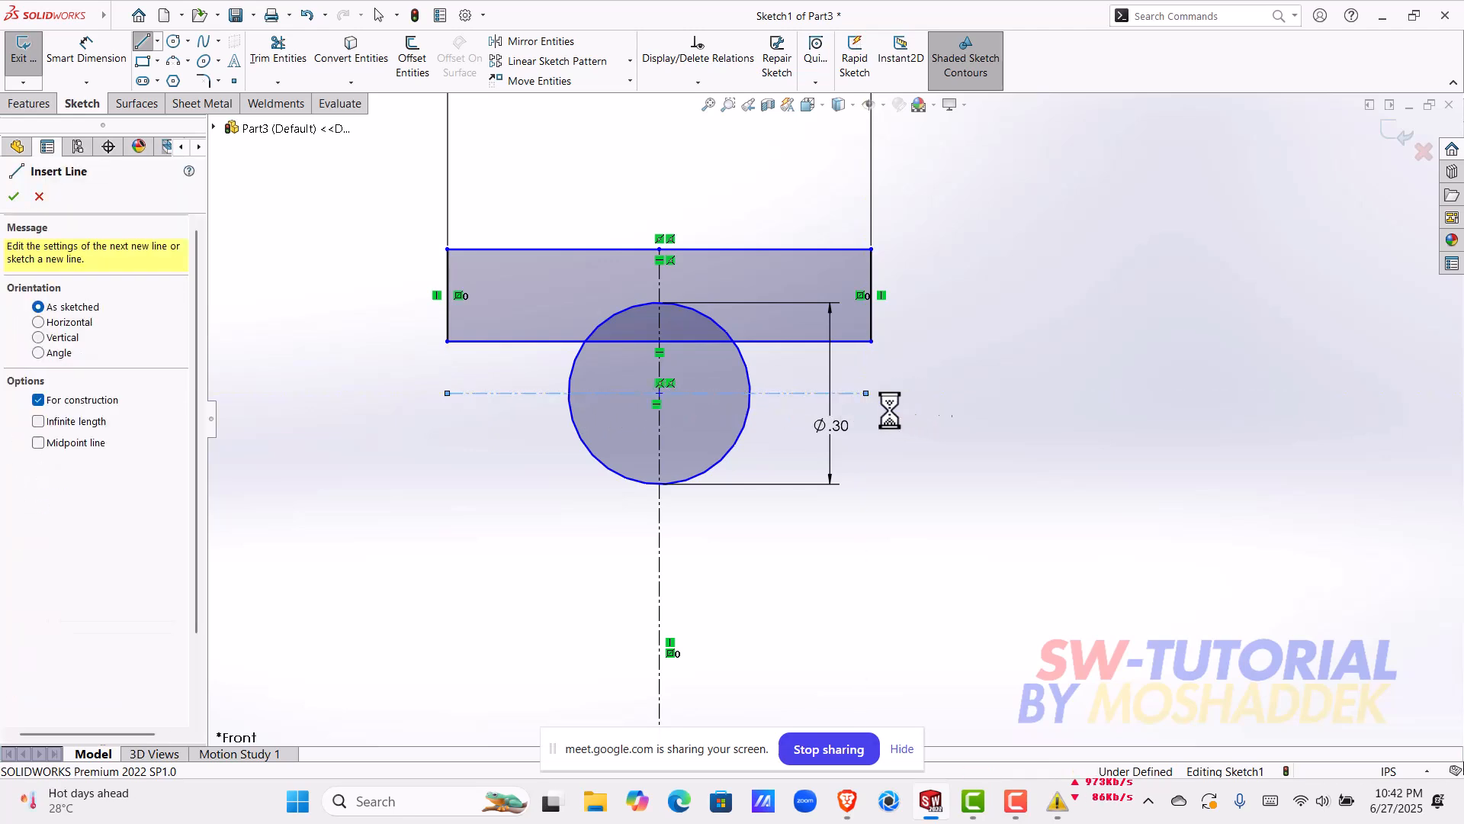
{"action": "key", "text": "Escape"}
Step: Make the horizontal centerline's midpoint coincident with the vertical centerline
{"action": "scroll", "coordinate": [674, 398], "scroll_direction": "down", "scroll_amount": 3}
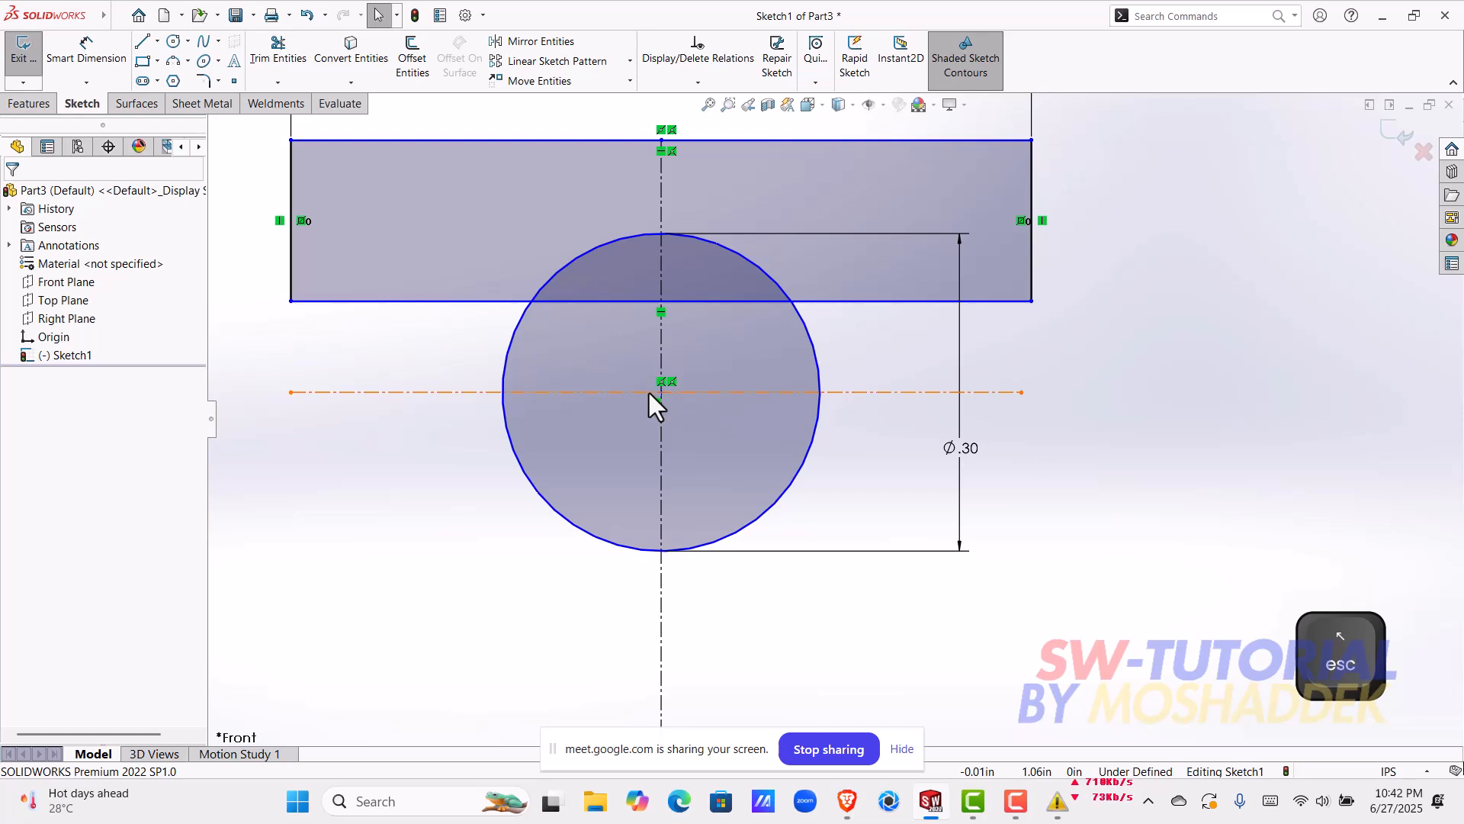
{"action": "left_click", "coordinate": [655, 392]}
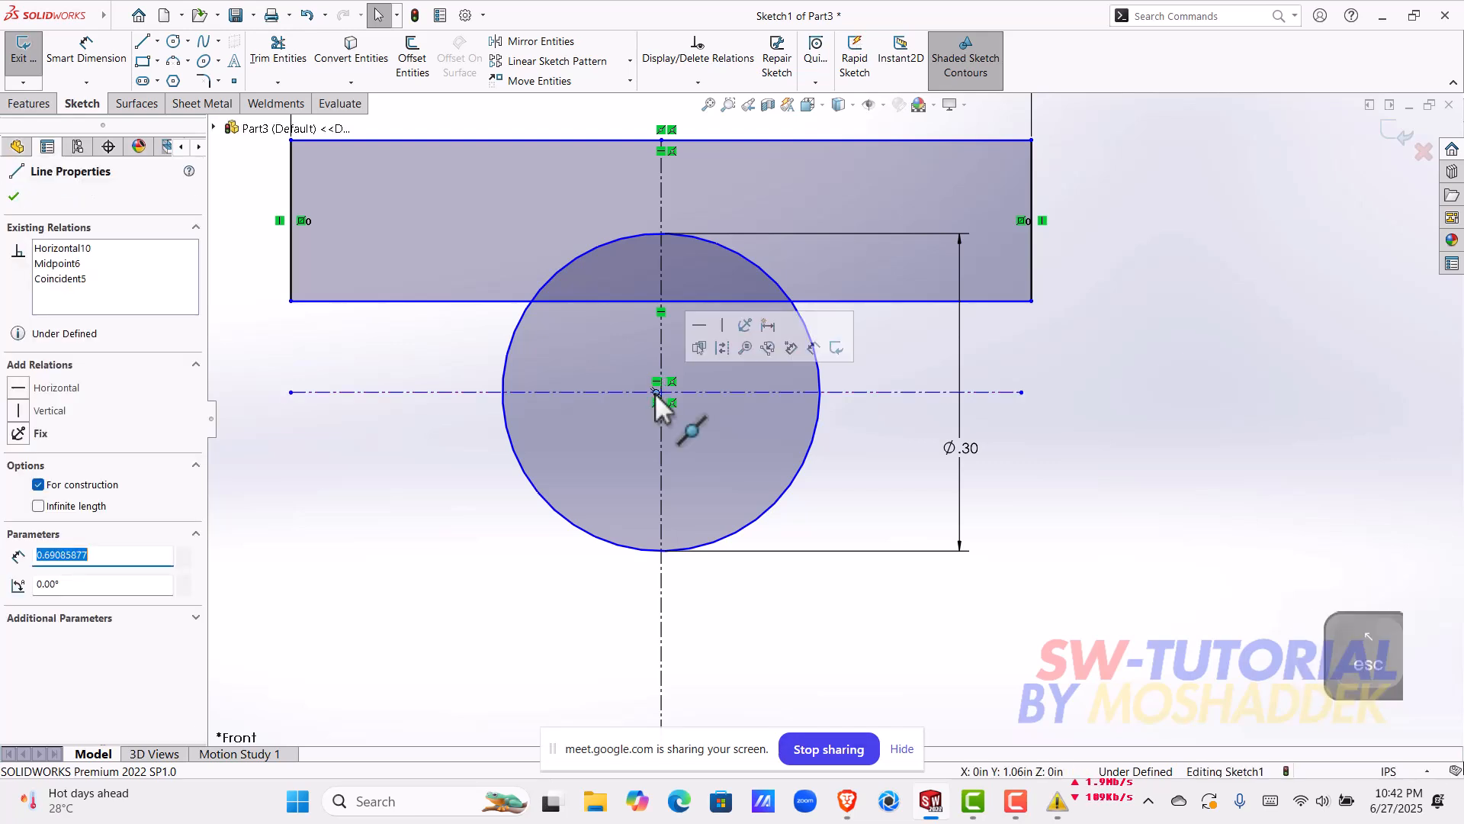
{"action": "left_click", "coordinate": [659, 389], "text": "shift"}
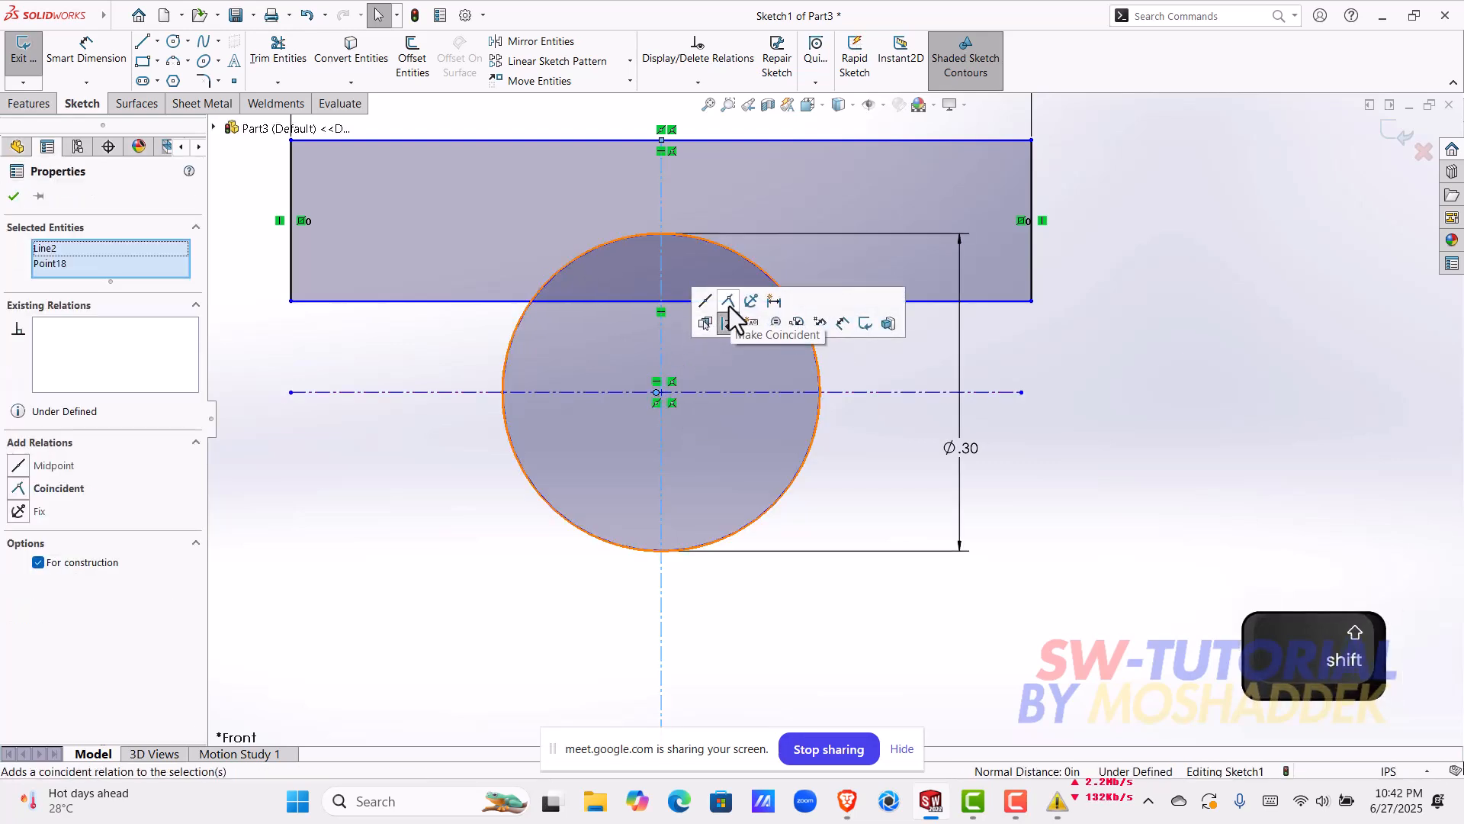
{"action": "key", "text": "Escape"}
{"action": "scroll", "coordinate": [772, 504], "scroll_direction": "down", "scroll_amount": 4}
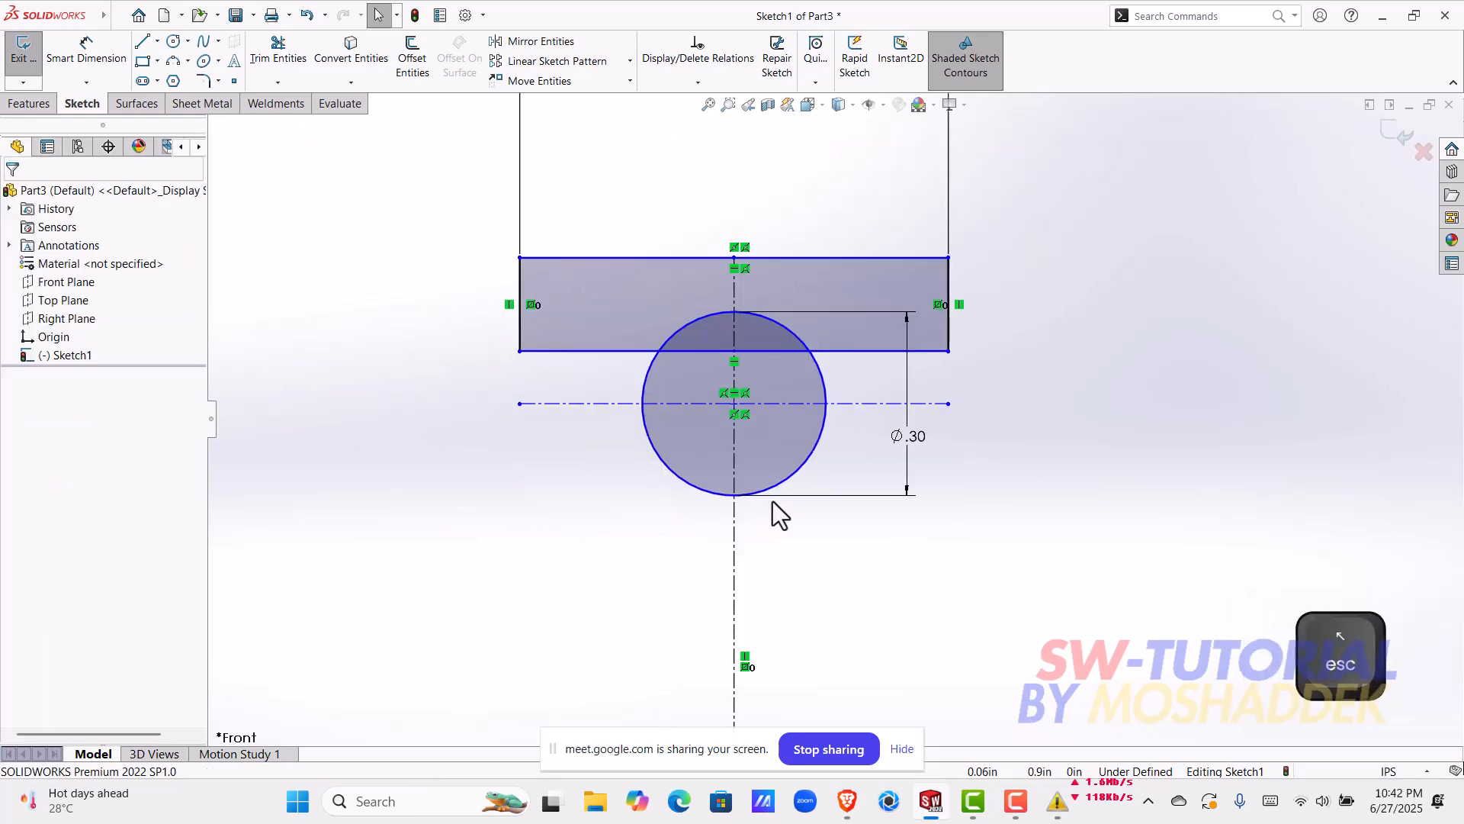
{"action": "scroll", "coordinate": [793, 561], "scroll_direction": "down", "scroll_amount": 2}
{"action": "scroll", "coordinate": [800, 560], "scroll_direction": "up", "scroll_amount": 2}
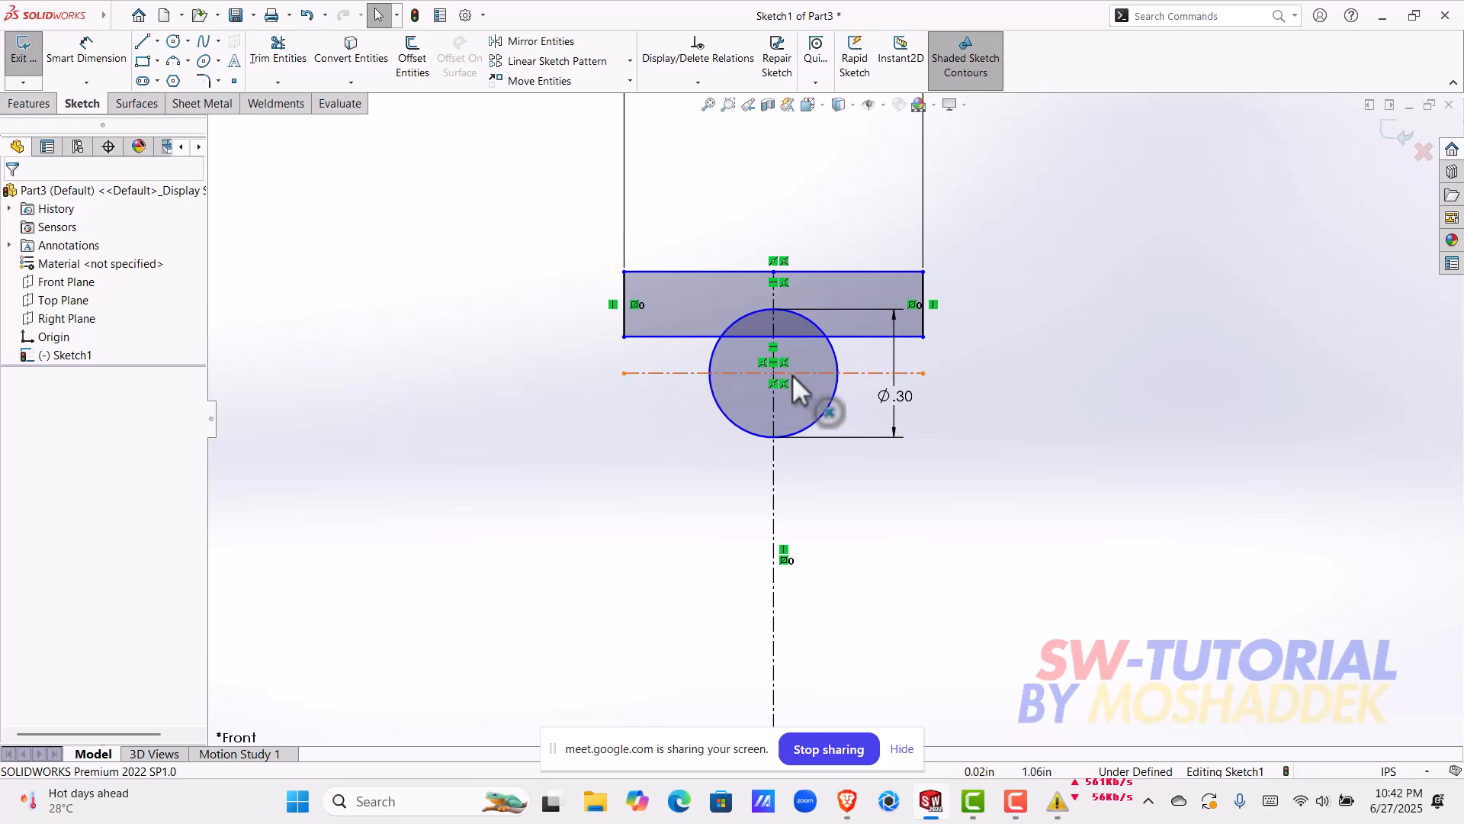
{"action": "left_click", "coordinate": [640, 375]}
{"action": "key", "text": "Escape"}
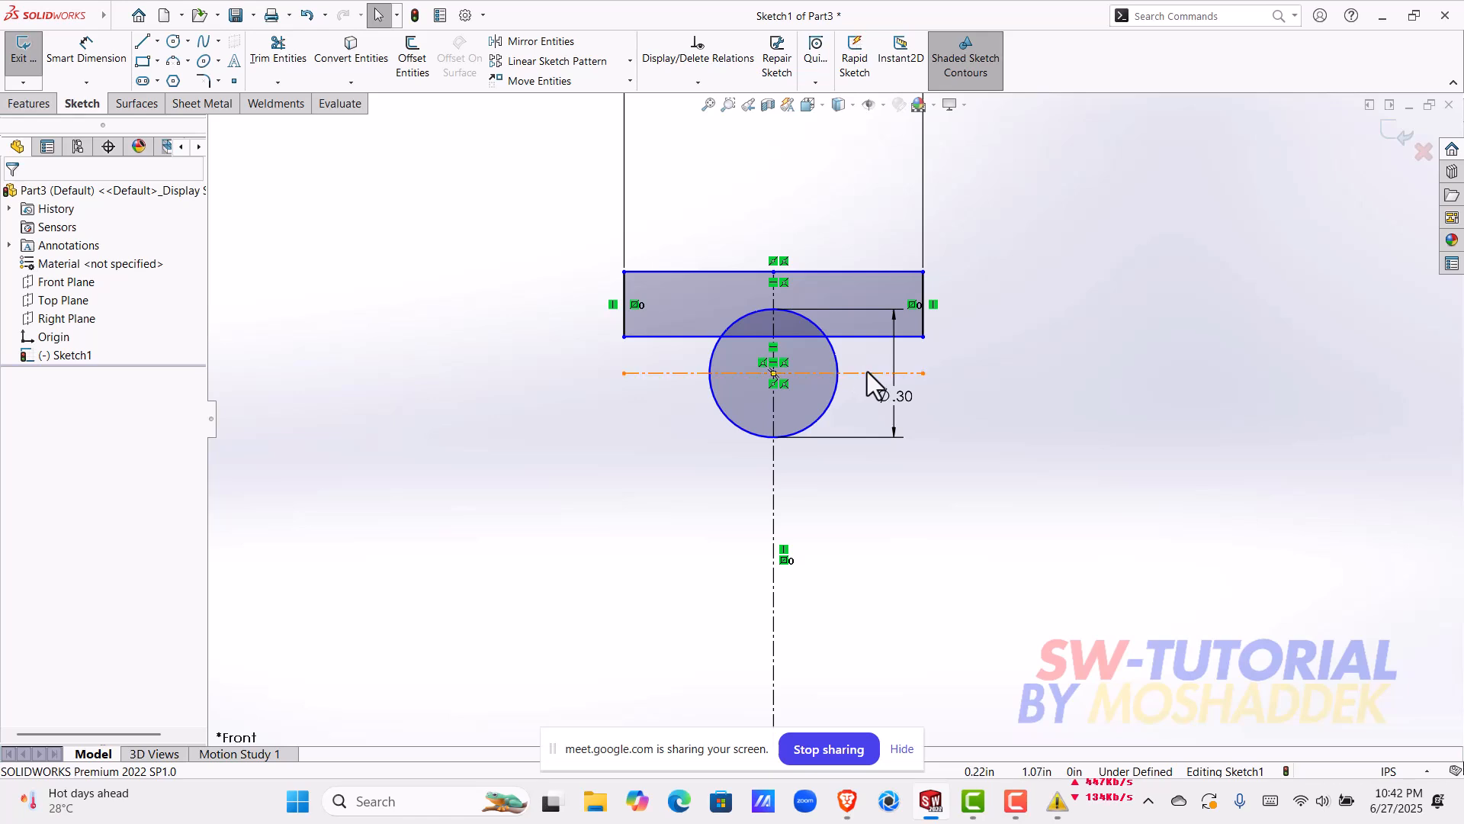
Step: Dimension the distance between the rectangle's lower edge and the horizontal centerline as 0.15/2 in
{"action": "left_click", "coordinate": [81, 53]}
{"action": "left_click", "coordinate": [675, 374]}
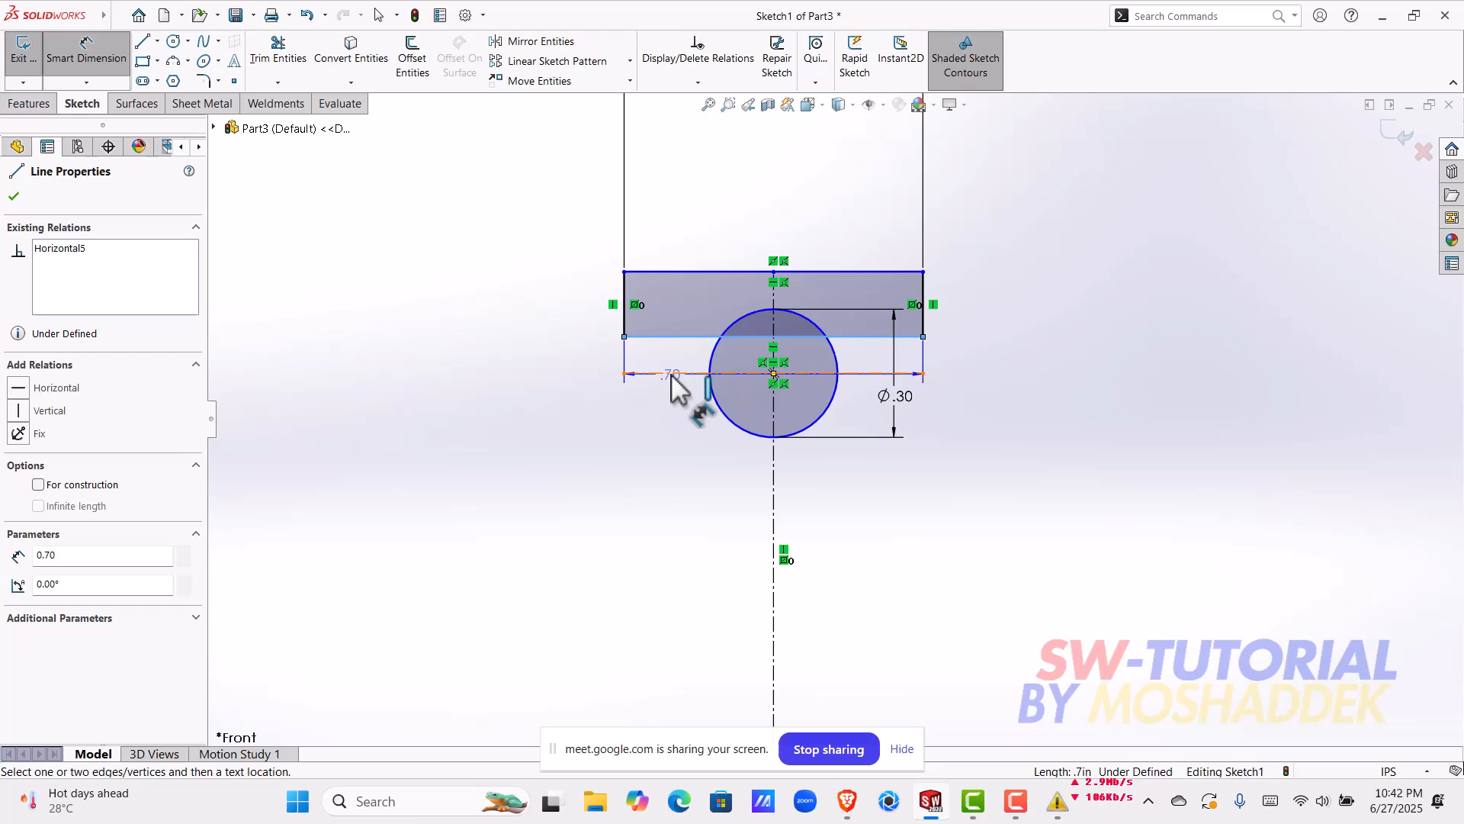
{"action": "left_click", "coordinate": [671, 374]}
{"action": "left_click", "coordinate": [558, 382]}
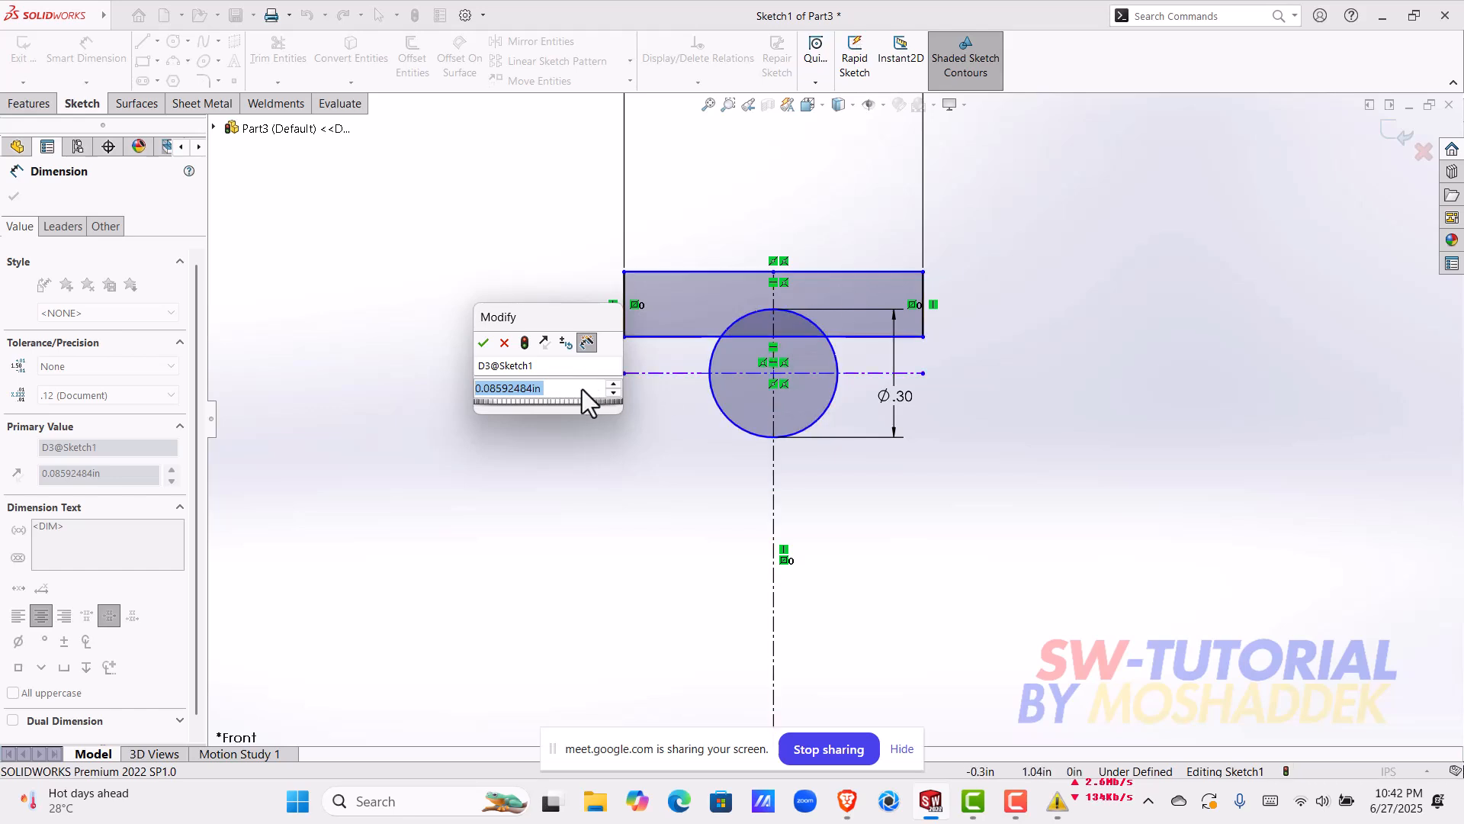
{"action": "type", "text": "0.15?"}
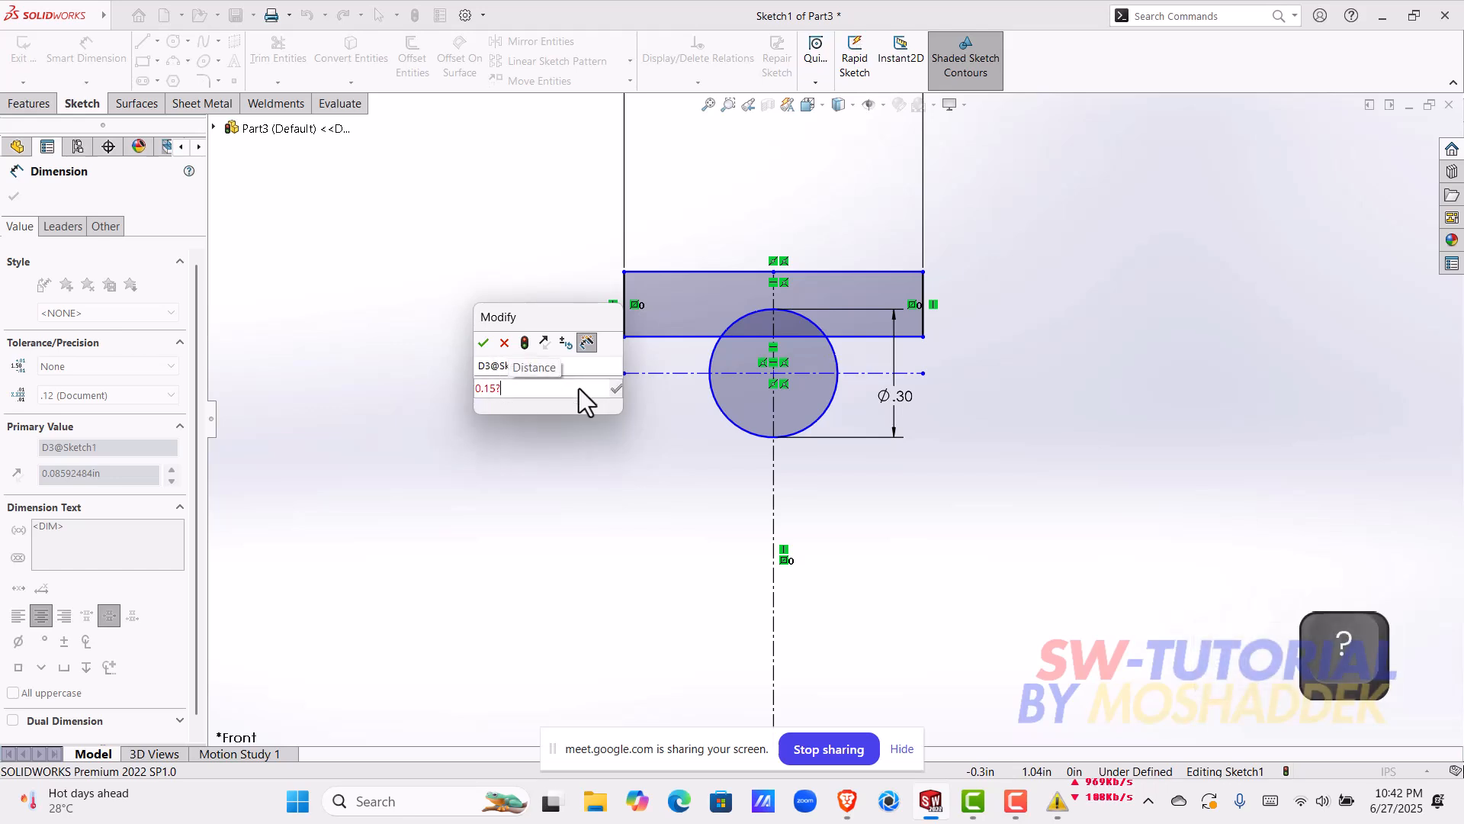
{"action": "key", "text": "BackSpace"}
{"action": "type", "text": "/"}
{"action": "key", "text": "BackSpace"}
{"action": "type", "text": "/2"}
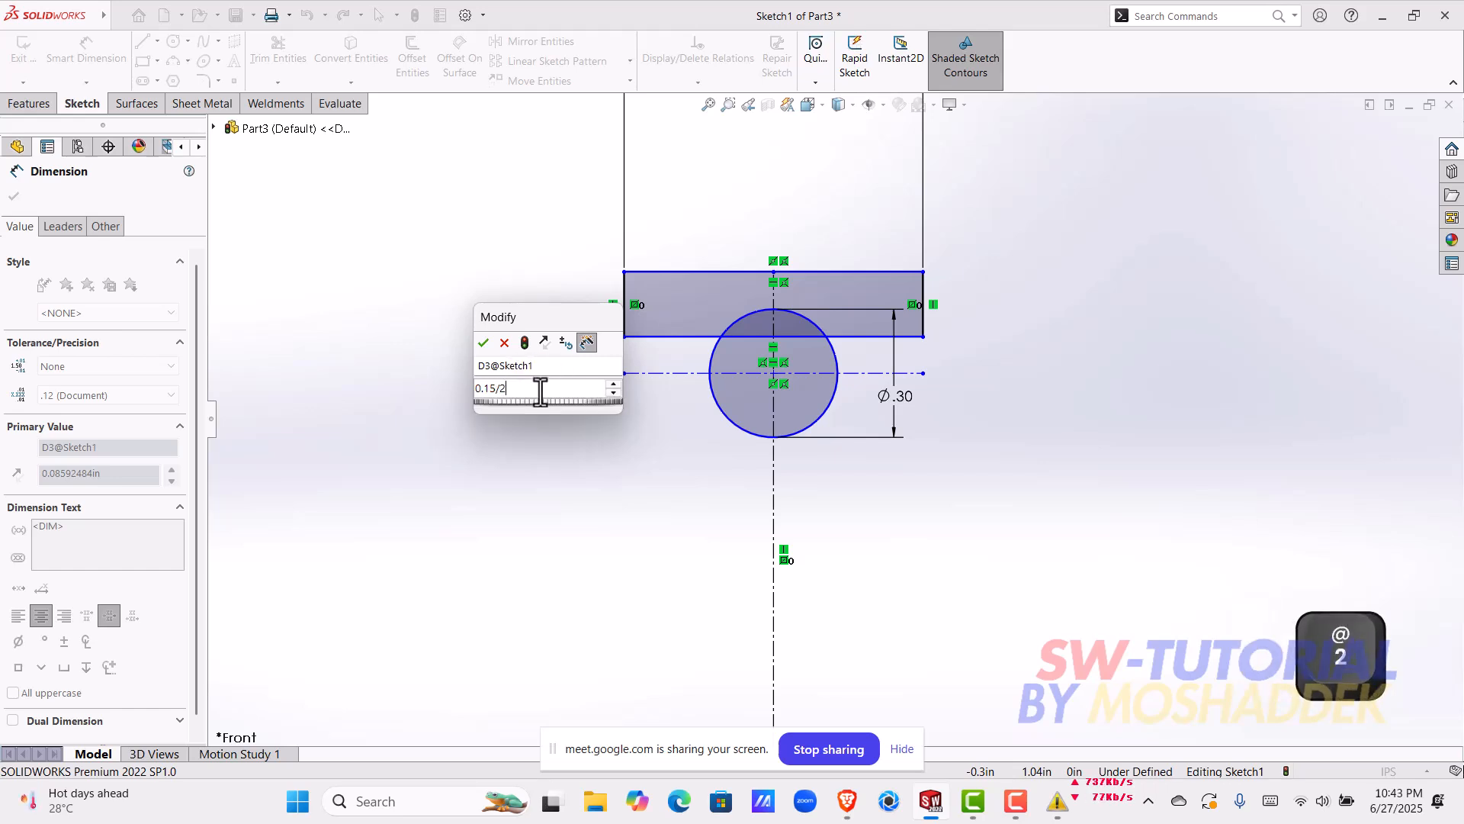
{"action": "left_click_drag", "start_coordinate": [536, 388], "coordinate": [395, 393]}
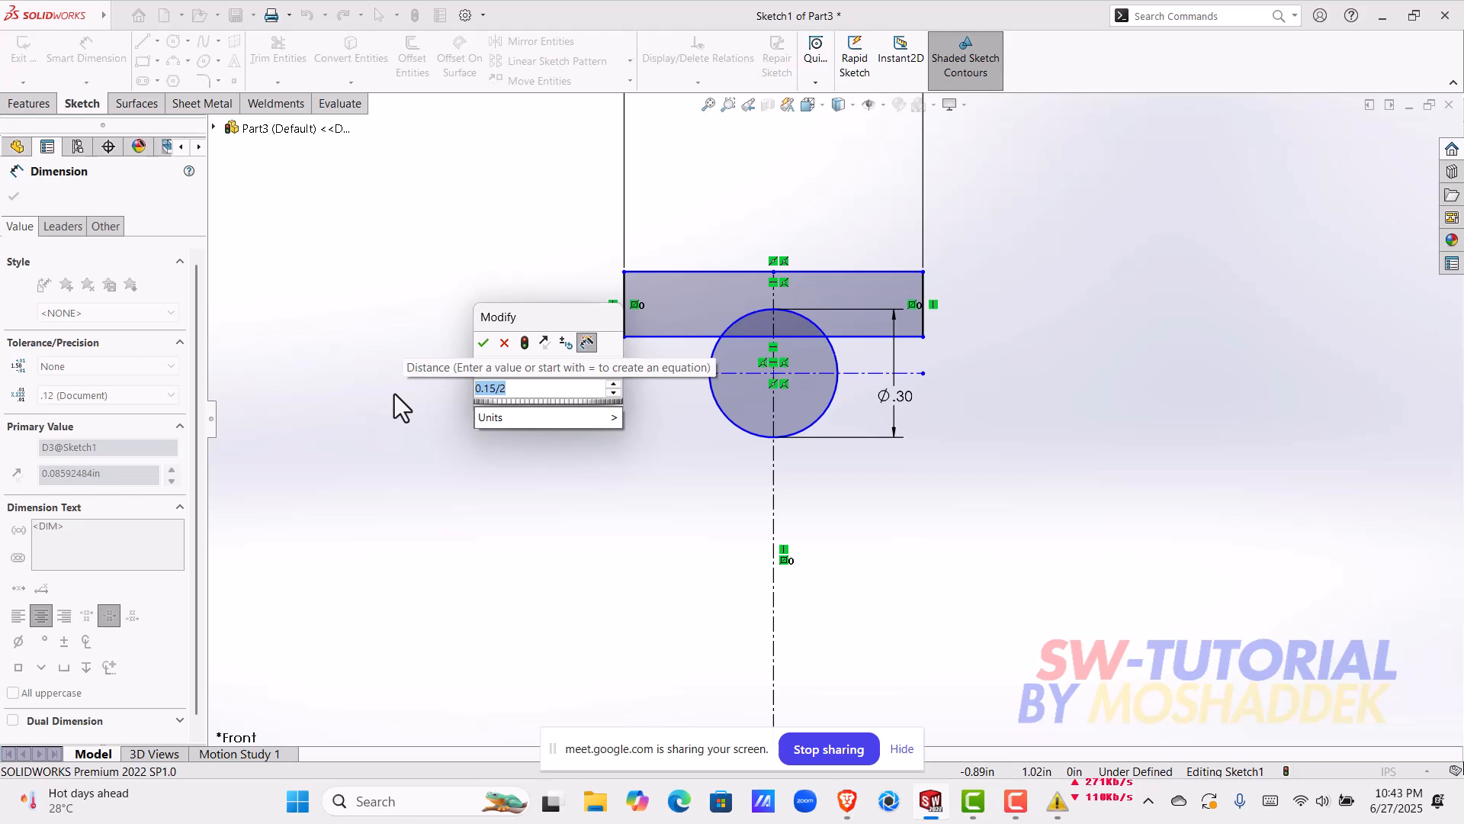
{"action": "key", "text": "BackSpace"}
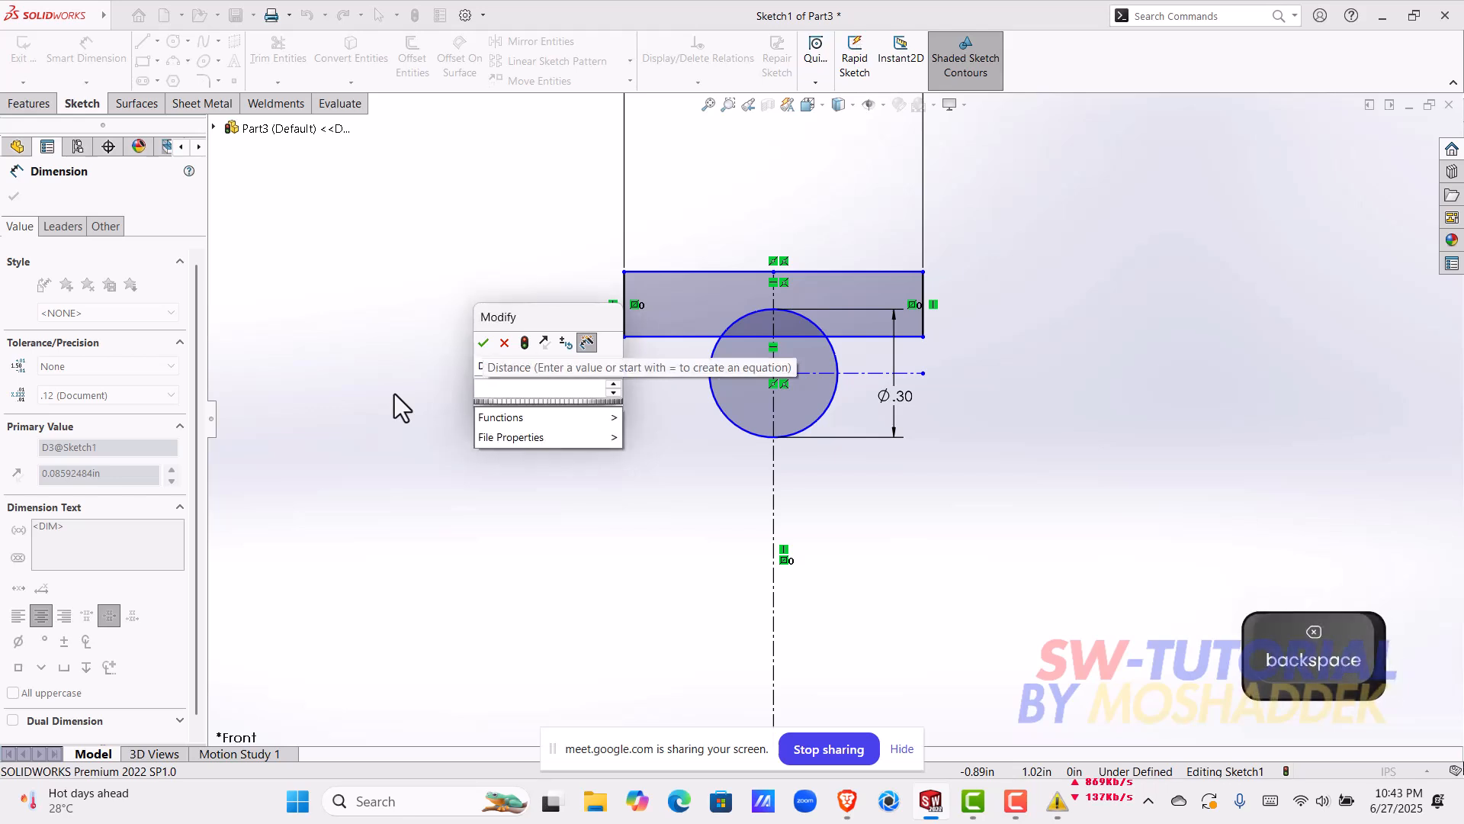
{"action": "type", "text": "0.15"}
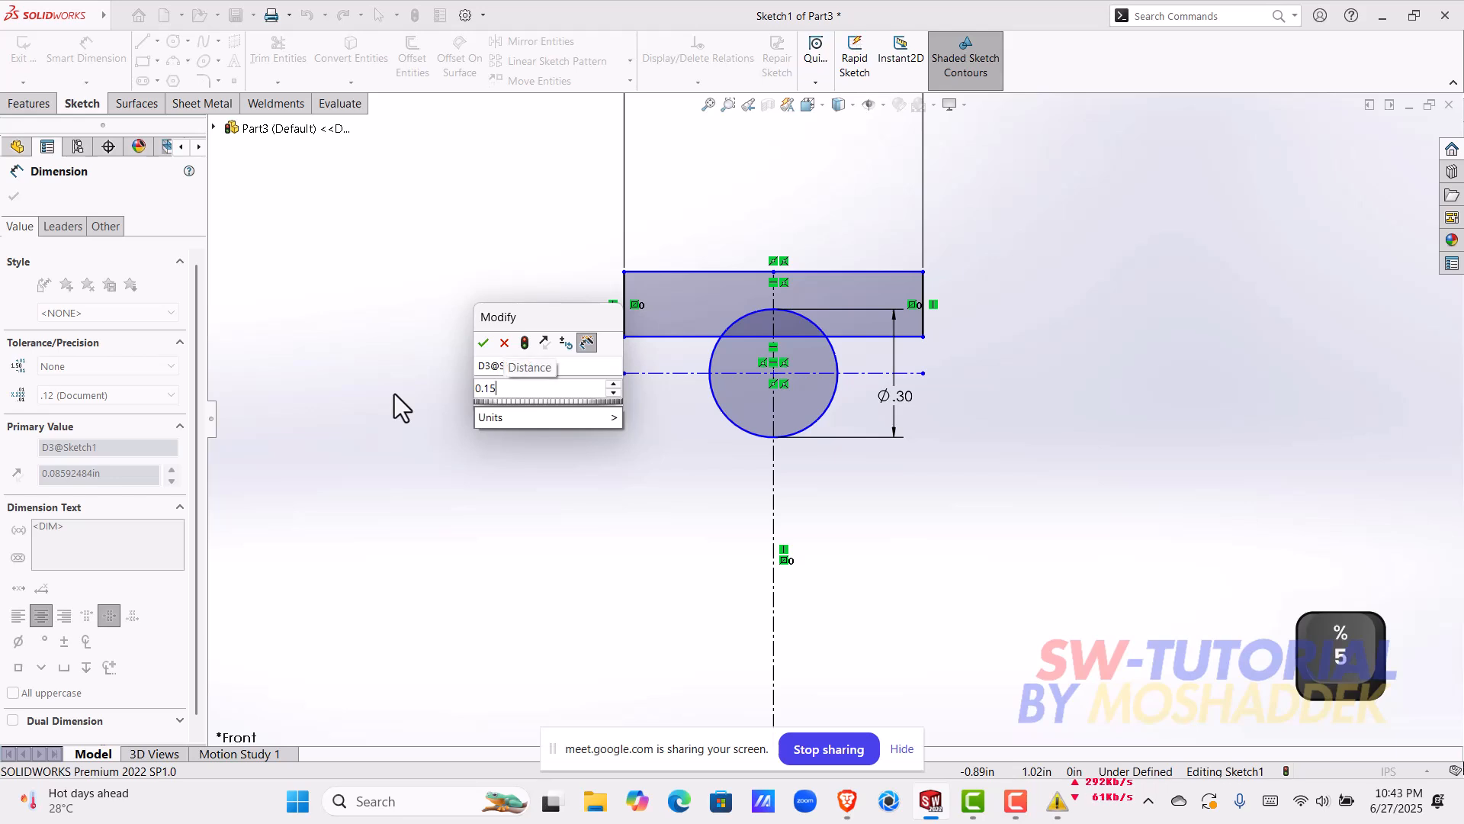
{"action": "type", "text": "/2"}
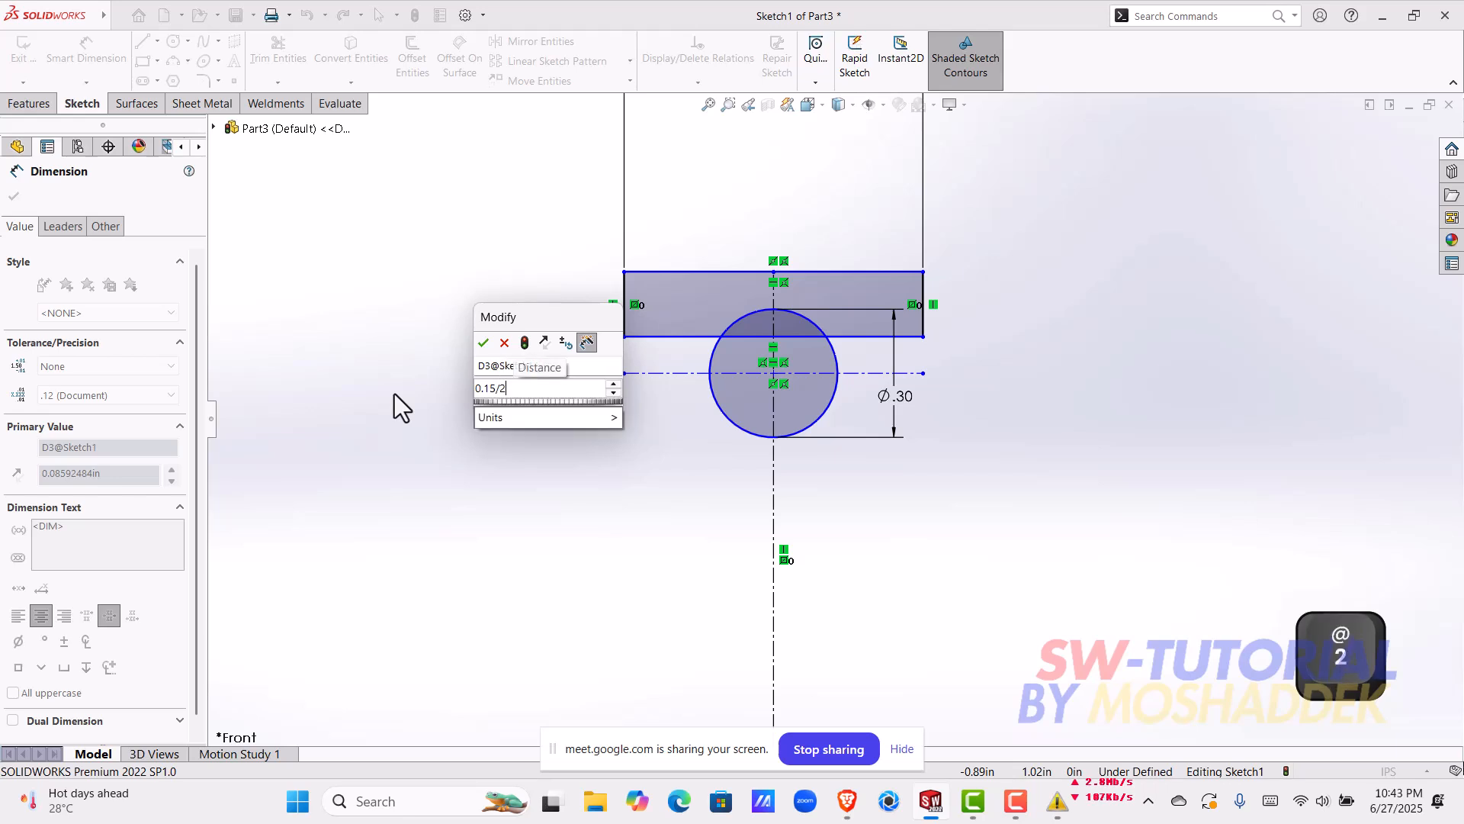
{"action": "key", "text": "Return"}
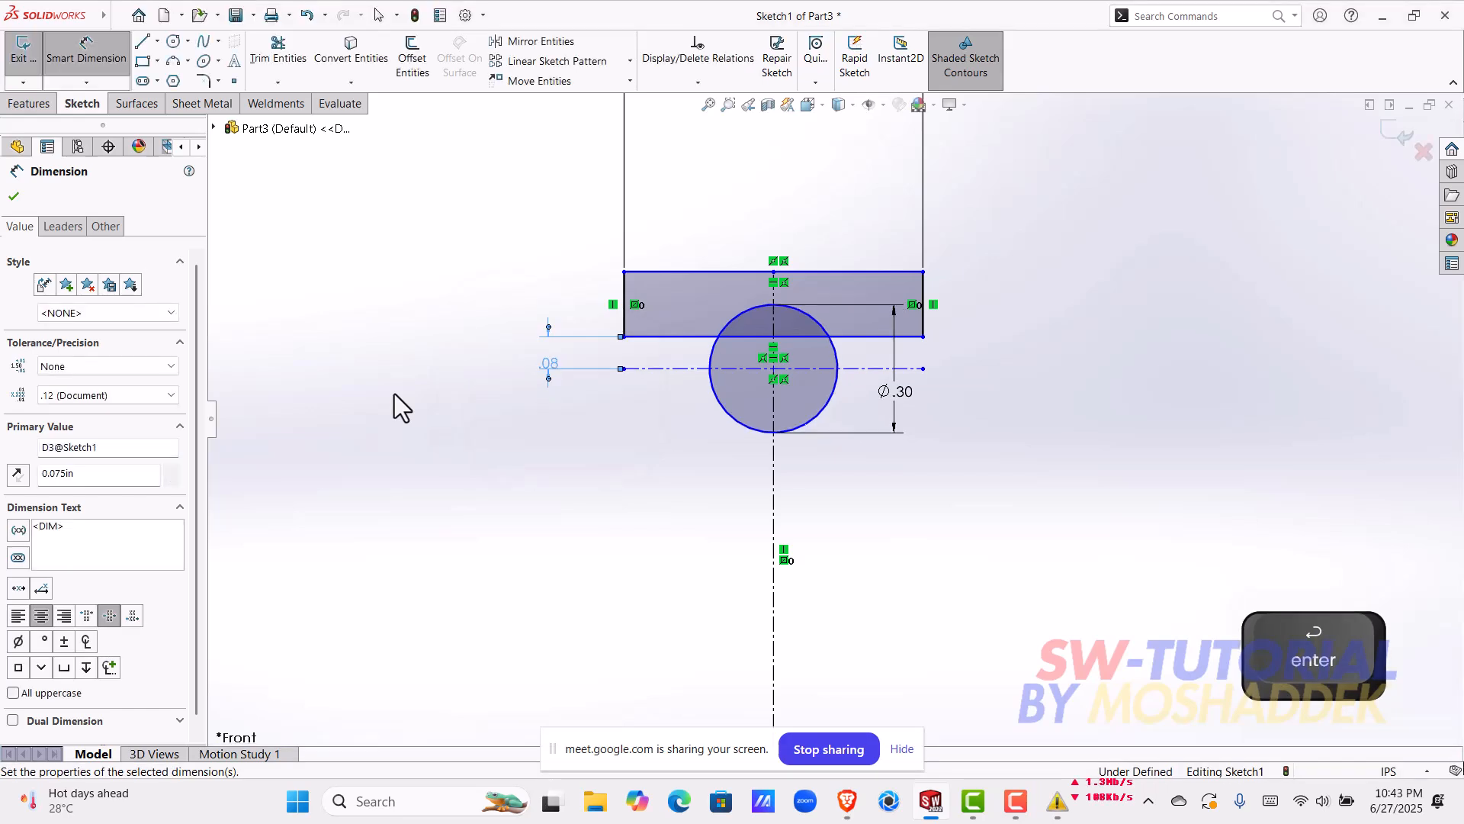
Step: Dimension the rectangle's height to 0.2 in at its right edge
{"action": "scroll", "coordinate": [556, 376], "scroll_direction": "down", "scroll_amount": 2}
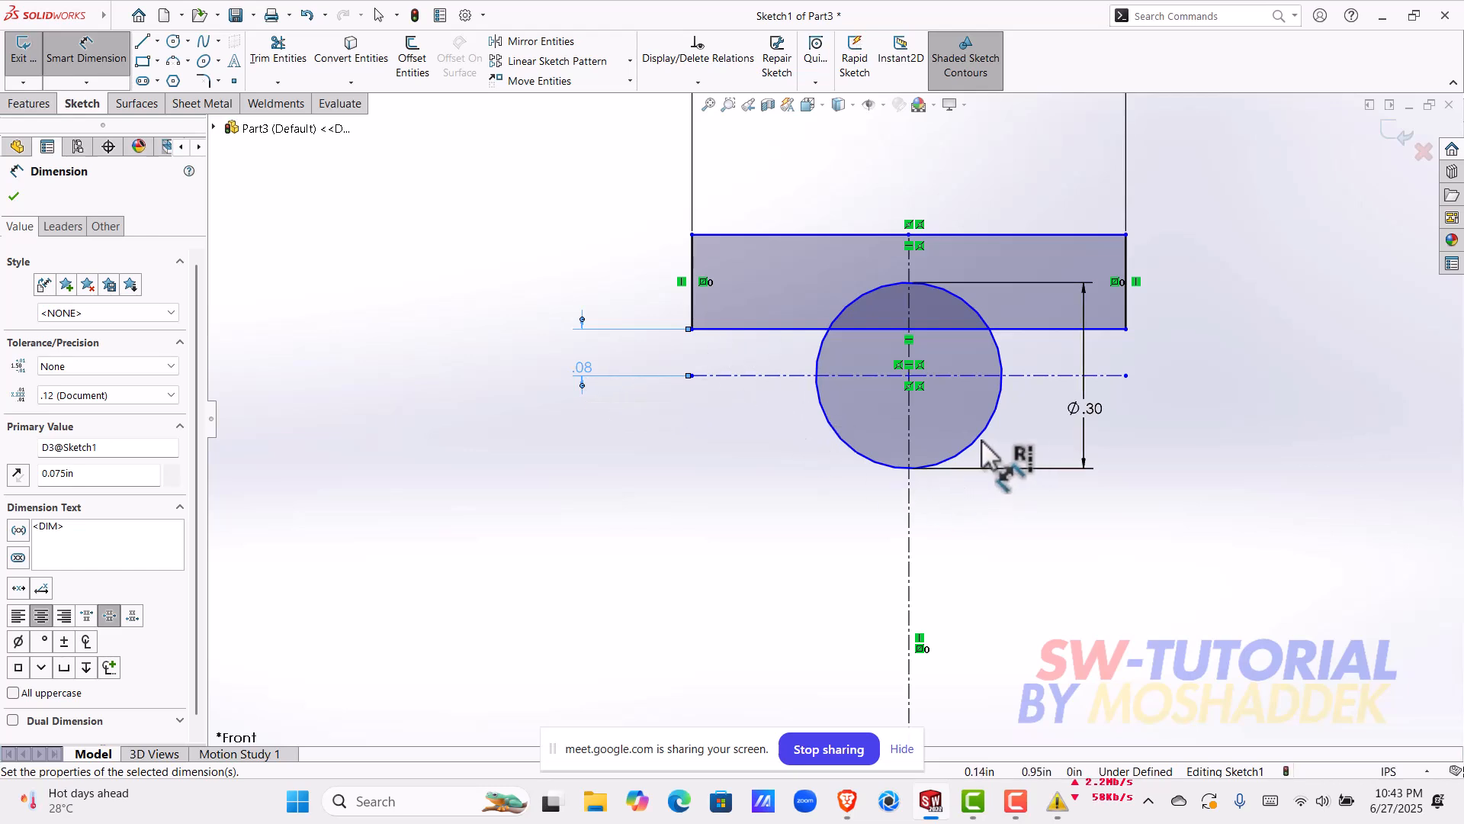
{"action": "key", "text": "Escape"}
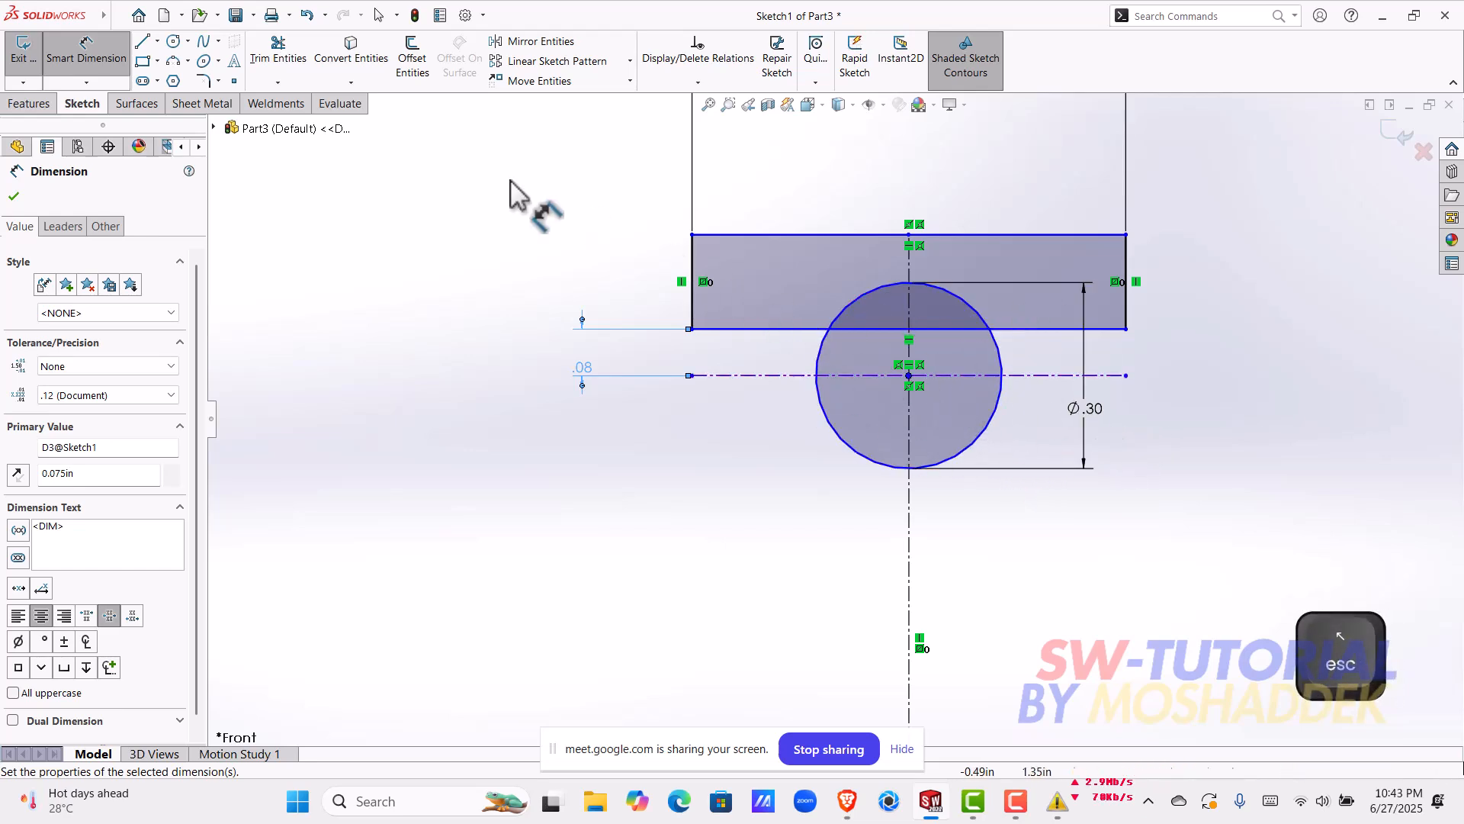
{"action": "left_click", "coordinate": [1126, 315]}
{"action": "left_click", "coordinate": [1244, 293]}
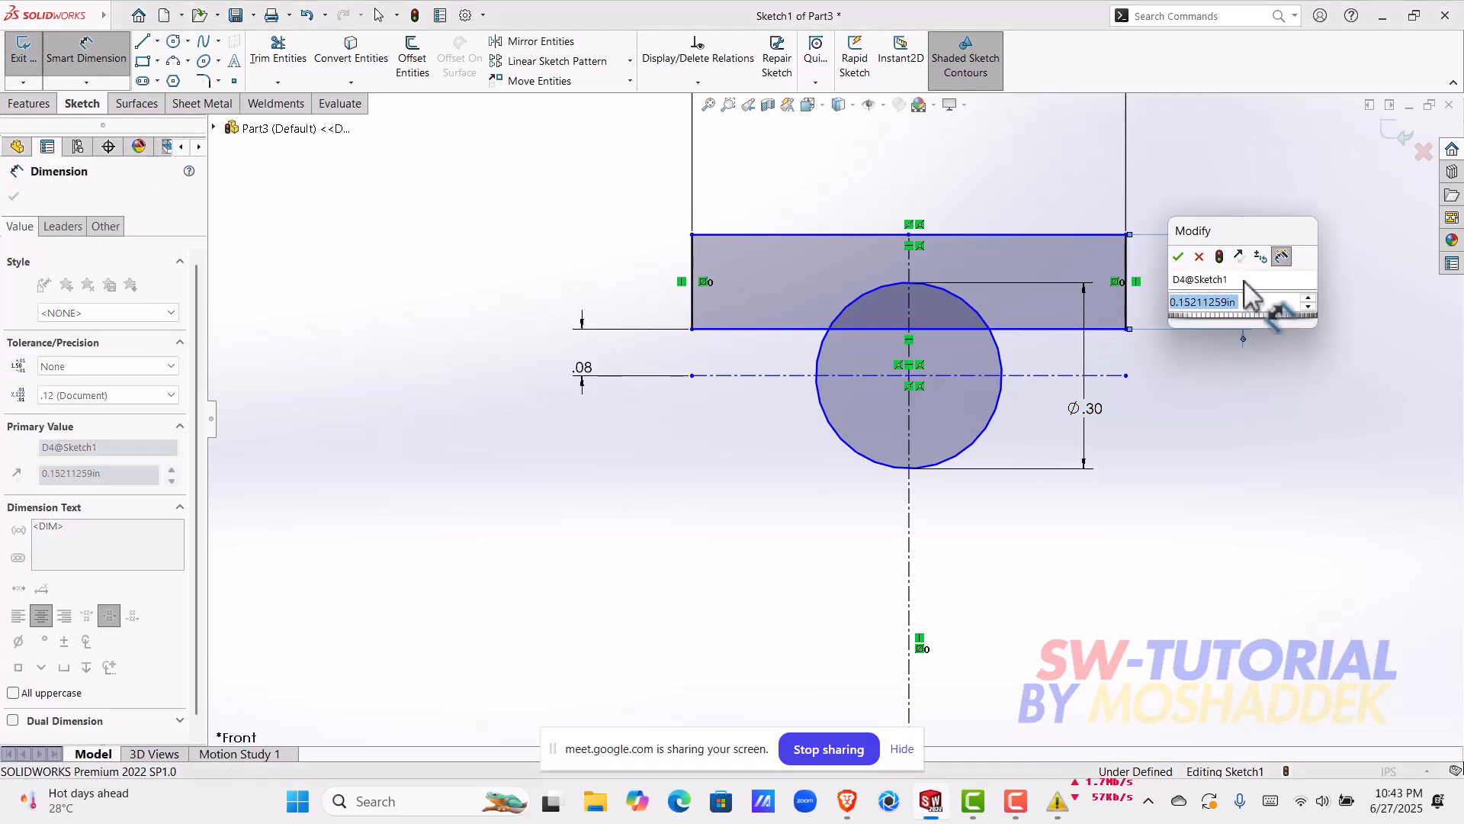
{"action": "type", "text": ".2"}
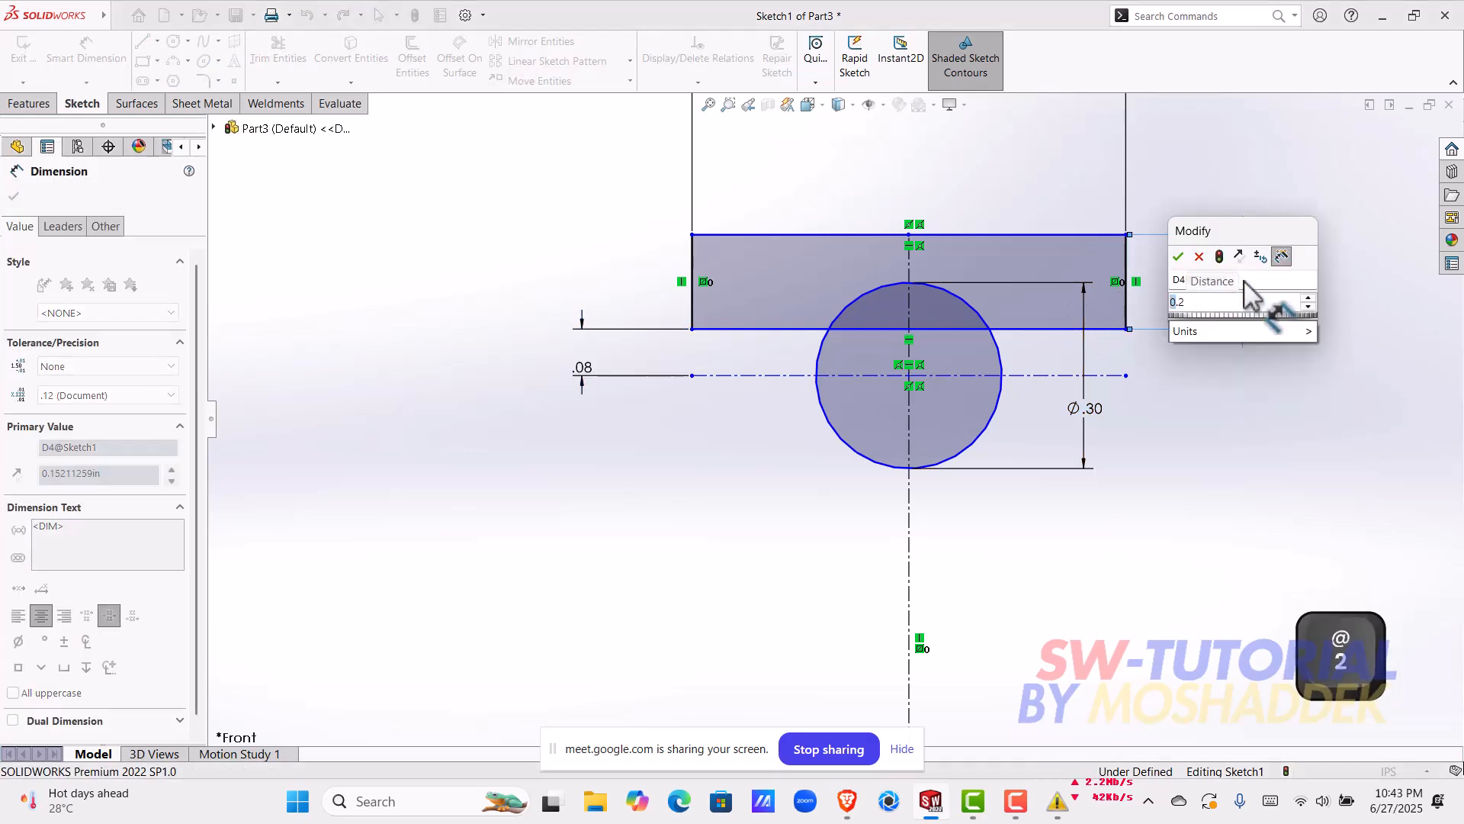
{"action": "key", "text": "Return"}
{"action": "scroll", "coordinate": [1205, 404], "scroll_direction": "up", "scroll_amount": 1}
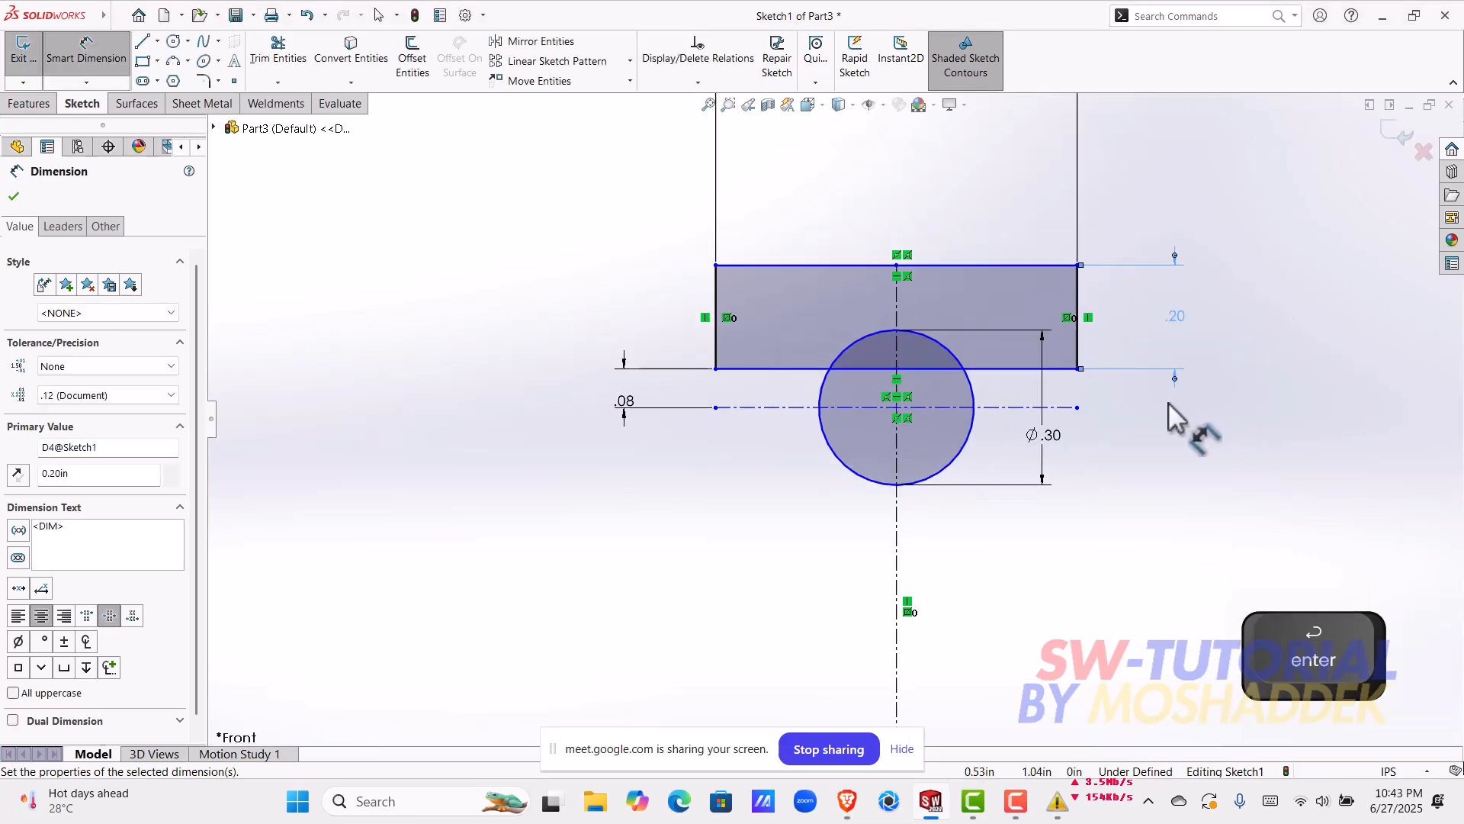
{"action": "scroll", "coordinate": [1168, 403], "scroll_direction": "down", "scroll_amount": 1}
{"action": "scroll", "coordinate": [864, 431], "scroll_direction": "down", "scroll_amount": 1}
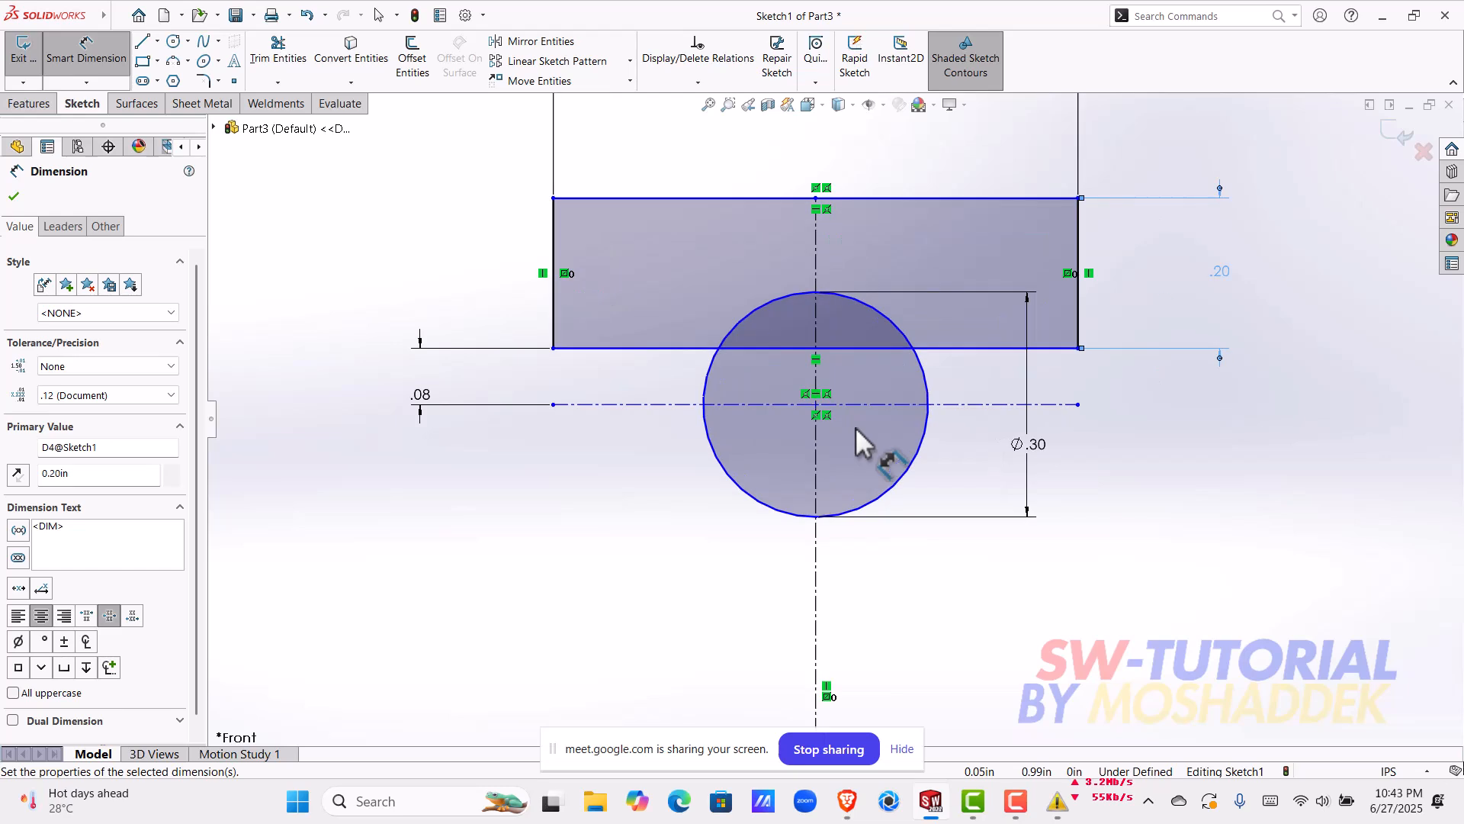
{"action": "key", "text": "Escape"}
Step: Dimension the distance between the rectangle's upper edge and the horizontal centerline through the origin as 1 in
{"action": "mouse_move", "coordinate": [816, 408]}
{"action": "left_mouse_down"}
{"action": "mouse_move", "coordinate": [816, 436]}
{"action": "mouse_move", "coordinate": [820, 404]}
{"action": "left_mouse_up"}
{"action": "scroll", "coordinate": [972, 496], "scroll_direction": "up", "scroll_amount": 8}
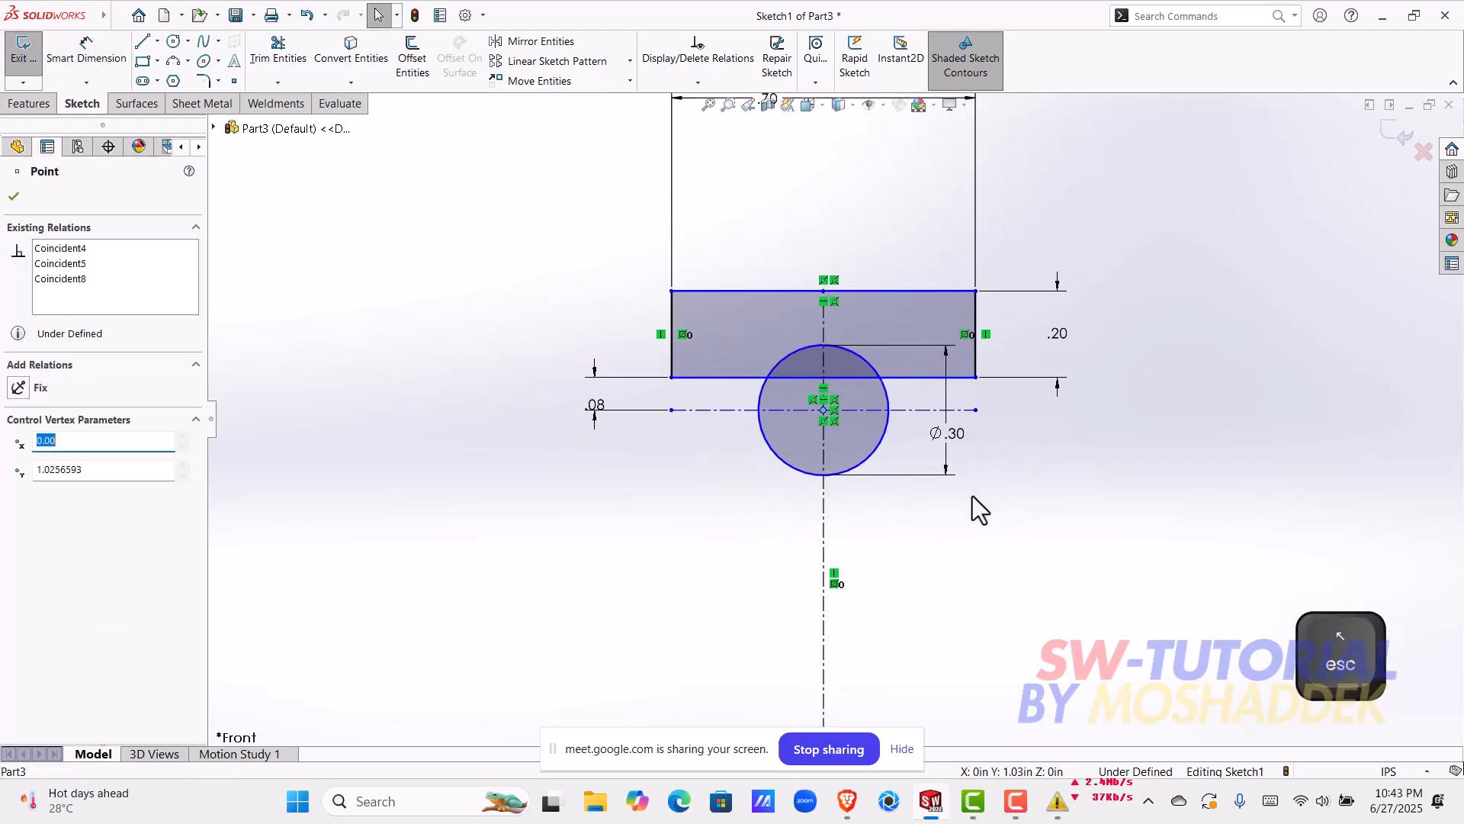
{"action": "scroll", "coordinate": [932, 520], "scroll_direction": "down", "scroll_amount": 1}
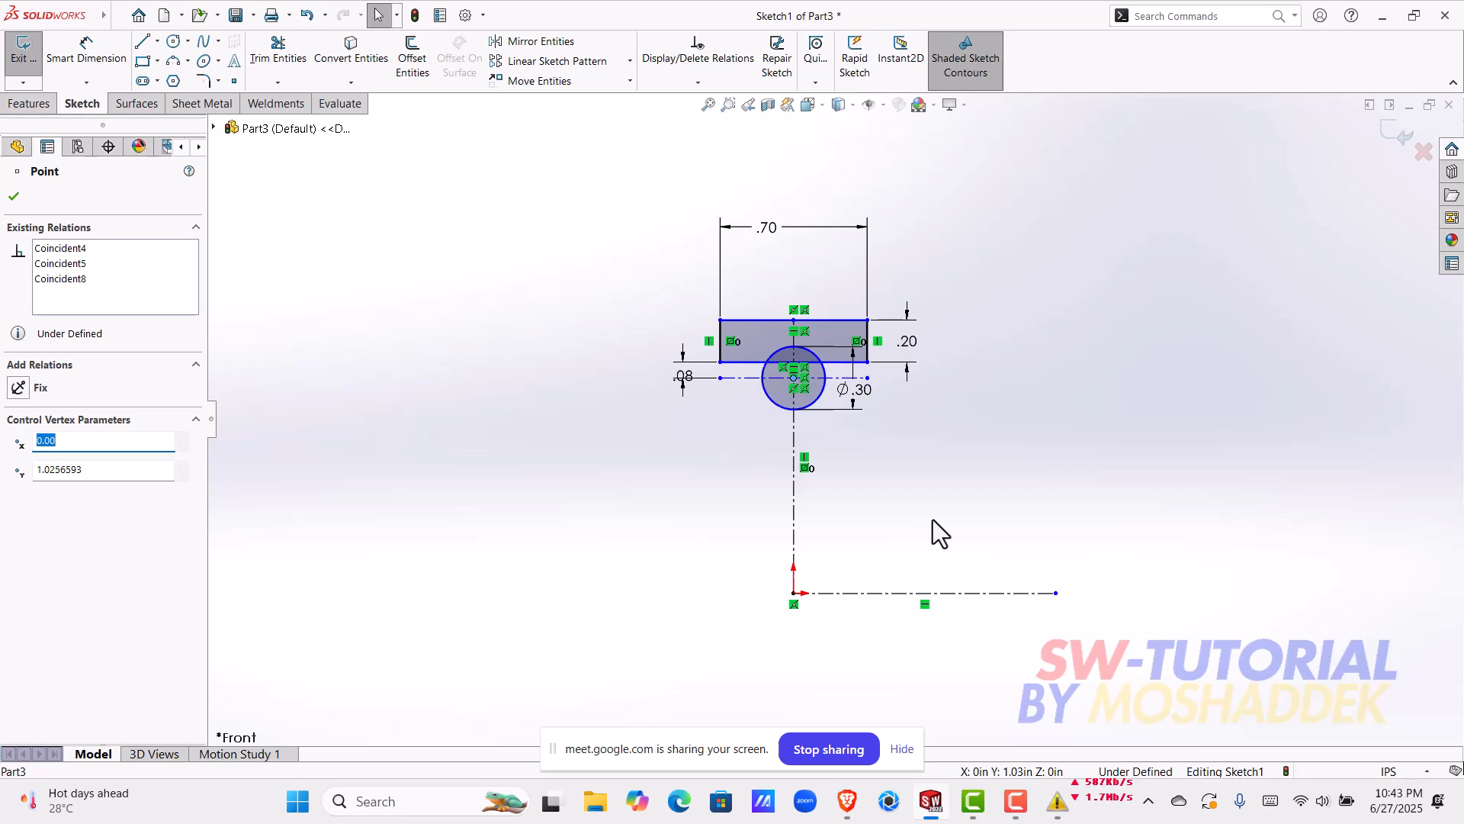
{"action": "left_click", "coordinate": [88, 56]}
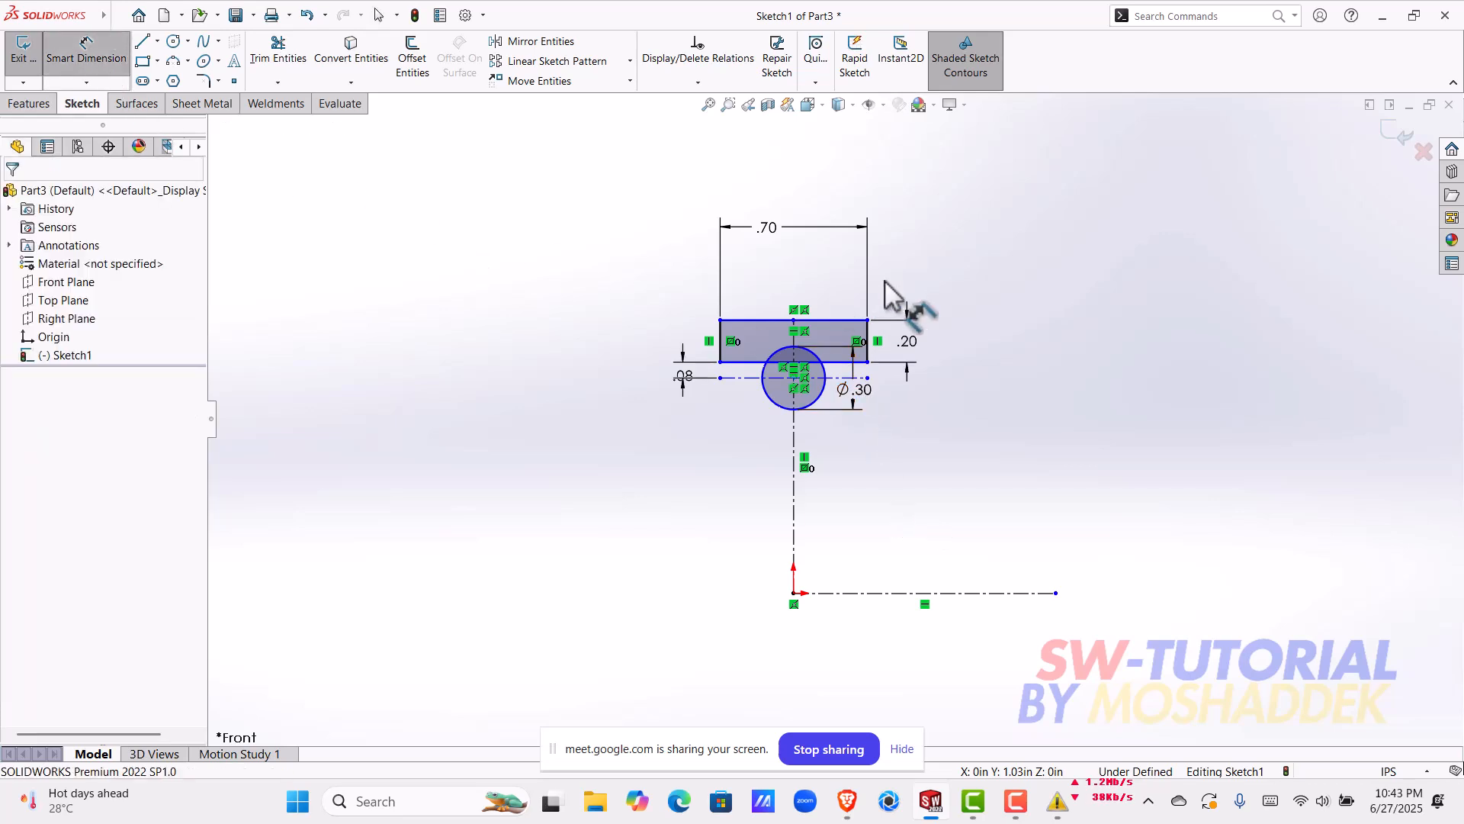
{"action": "scroll", "coordinate": [881, 298], "scroll_direction": "down", "scroll_amount": 2}
{"action": "scroll", "coordinate": [877, 534], "scroll_direction": "up", "scroll_amount": 3}
{"action": "left_click", "coordinate": [857, 644]}
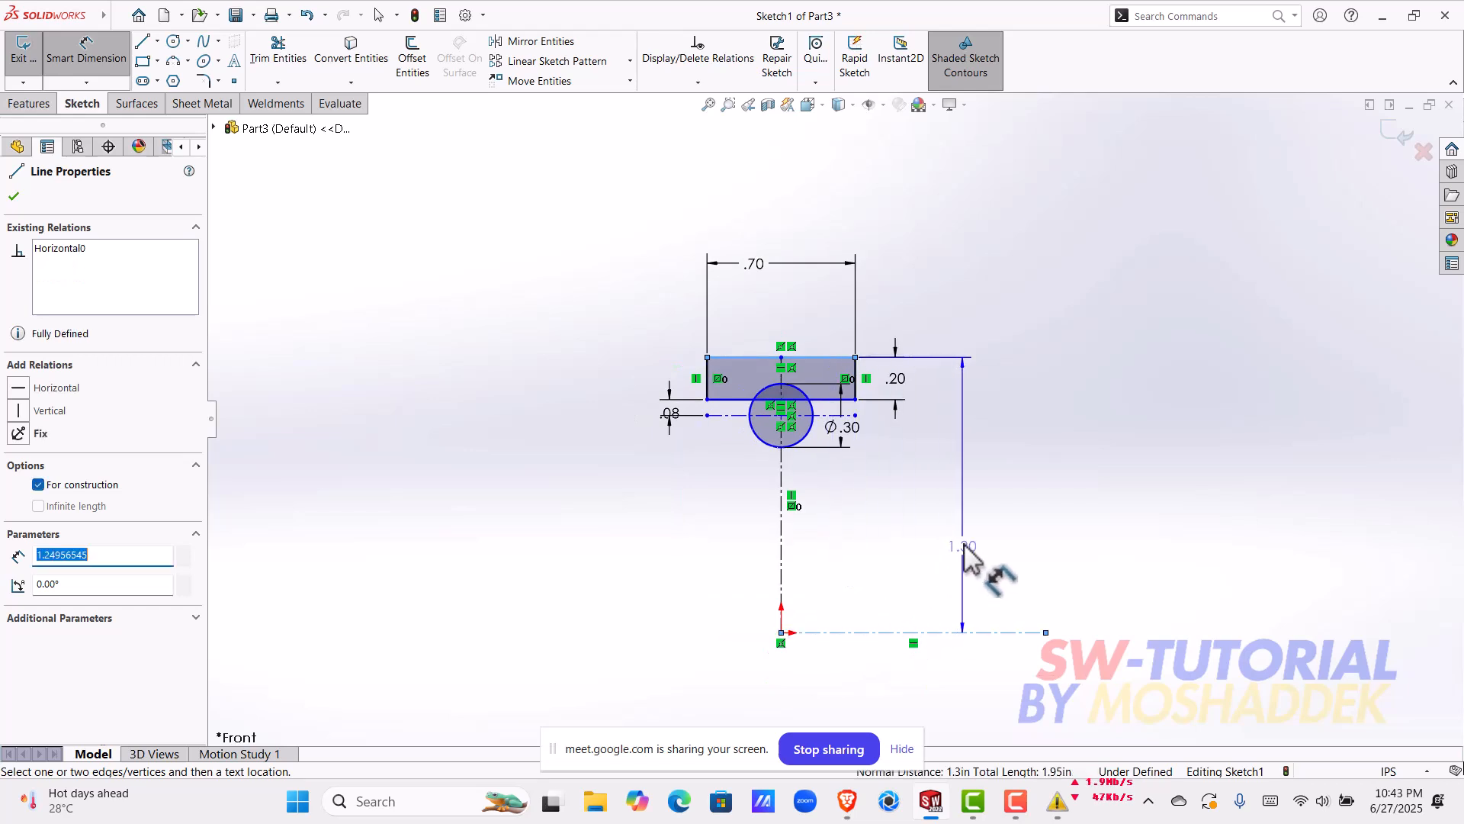
{"action": "left_click", "coordinate": [964, 543]}
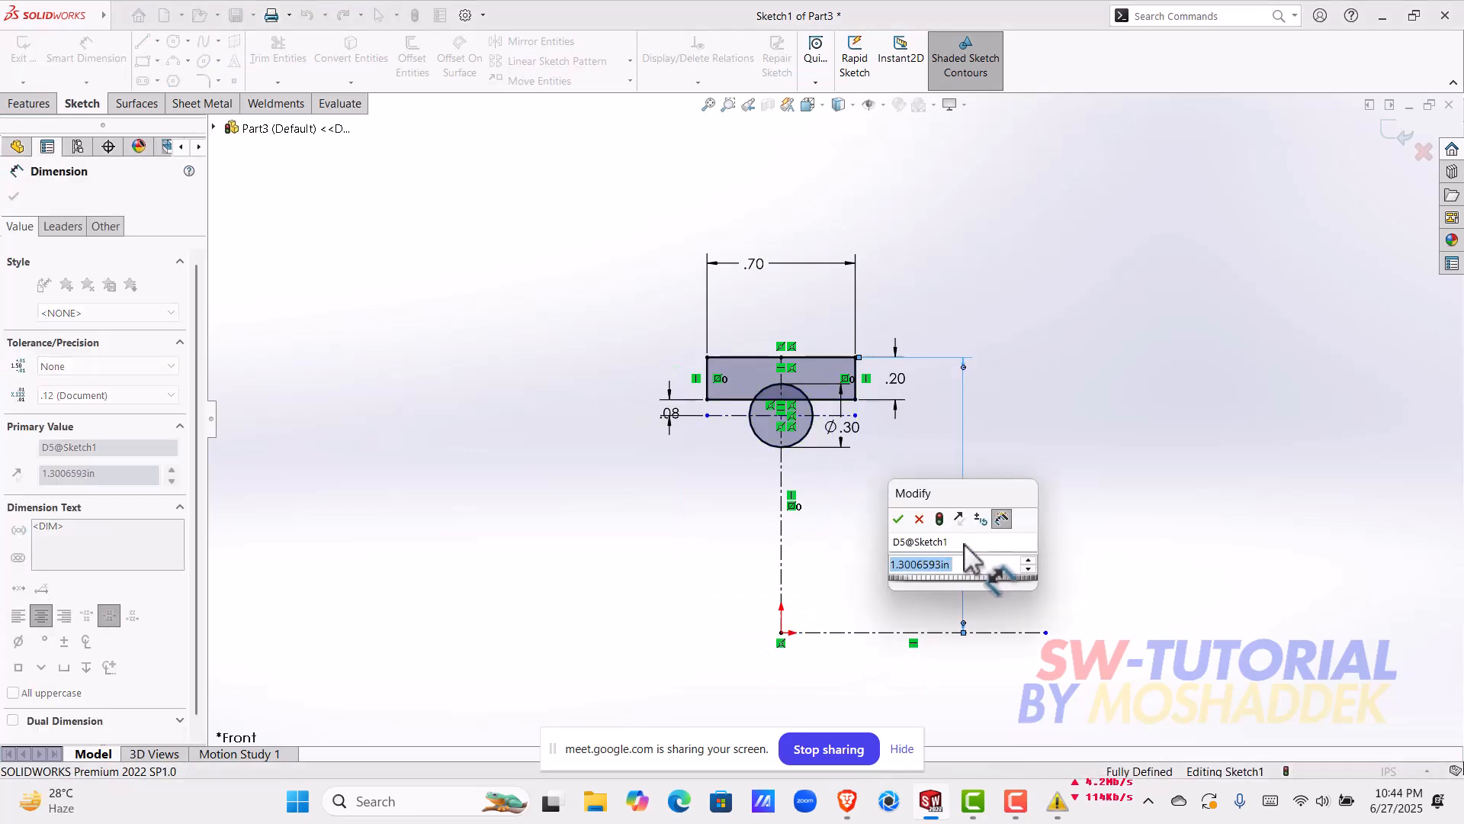
{"action": "type", "text": "0."}
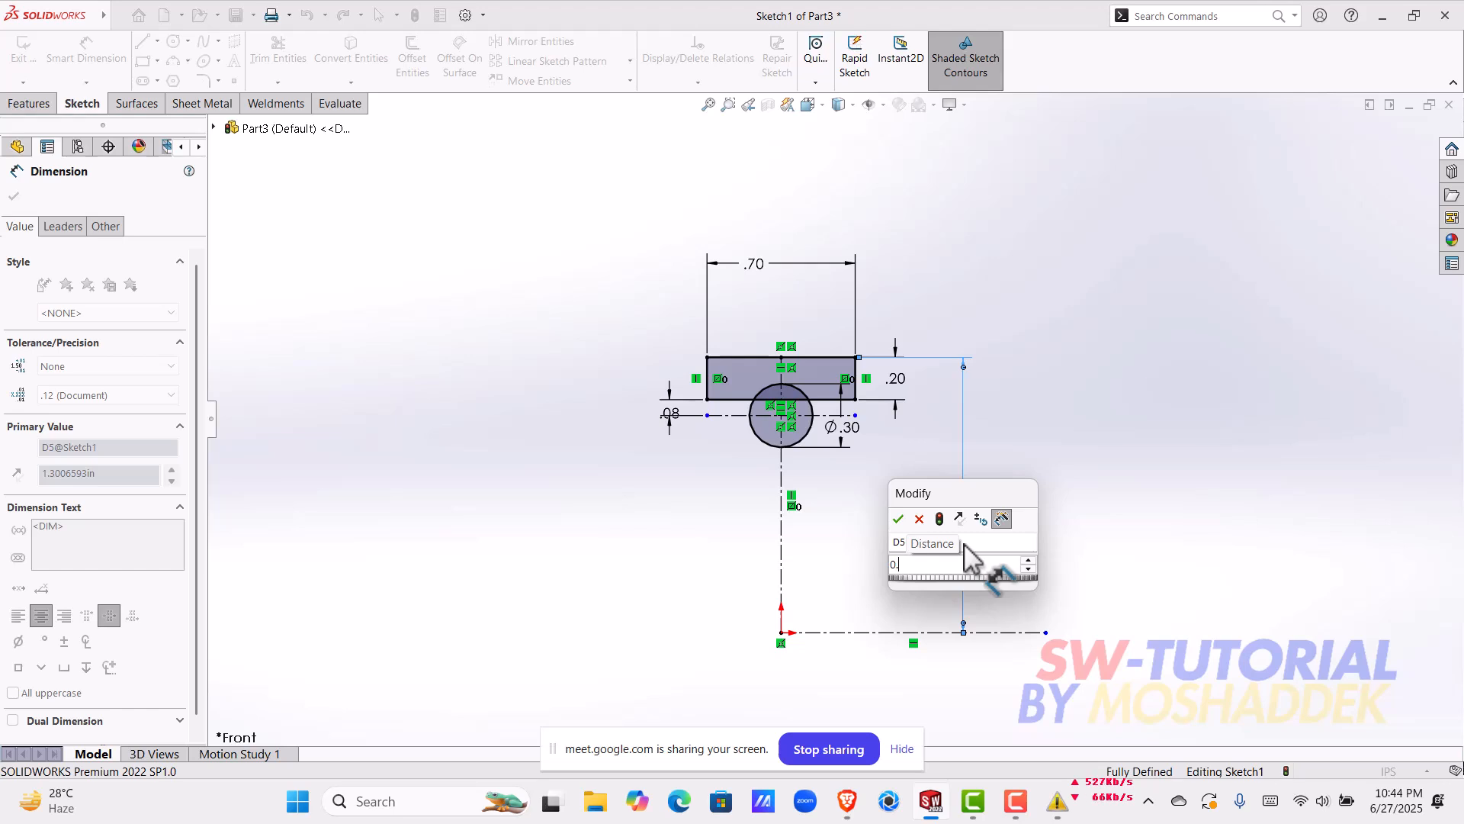
{"action": "scroll", "coordinate": [755, 366], "scroll_direction": "down", "scroll_amount": 4}
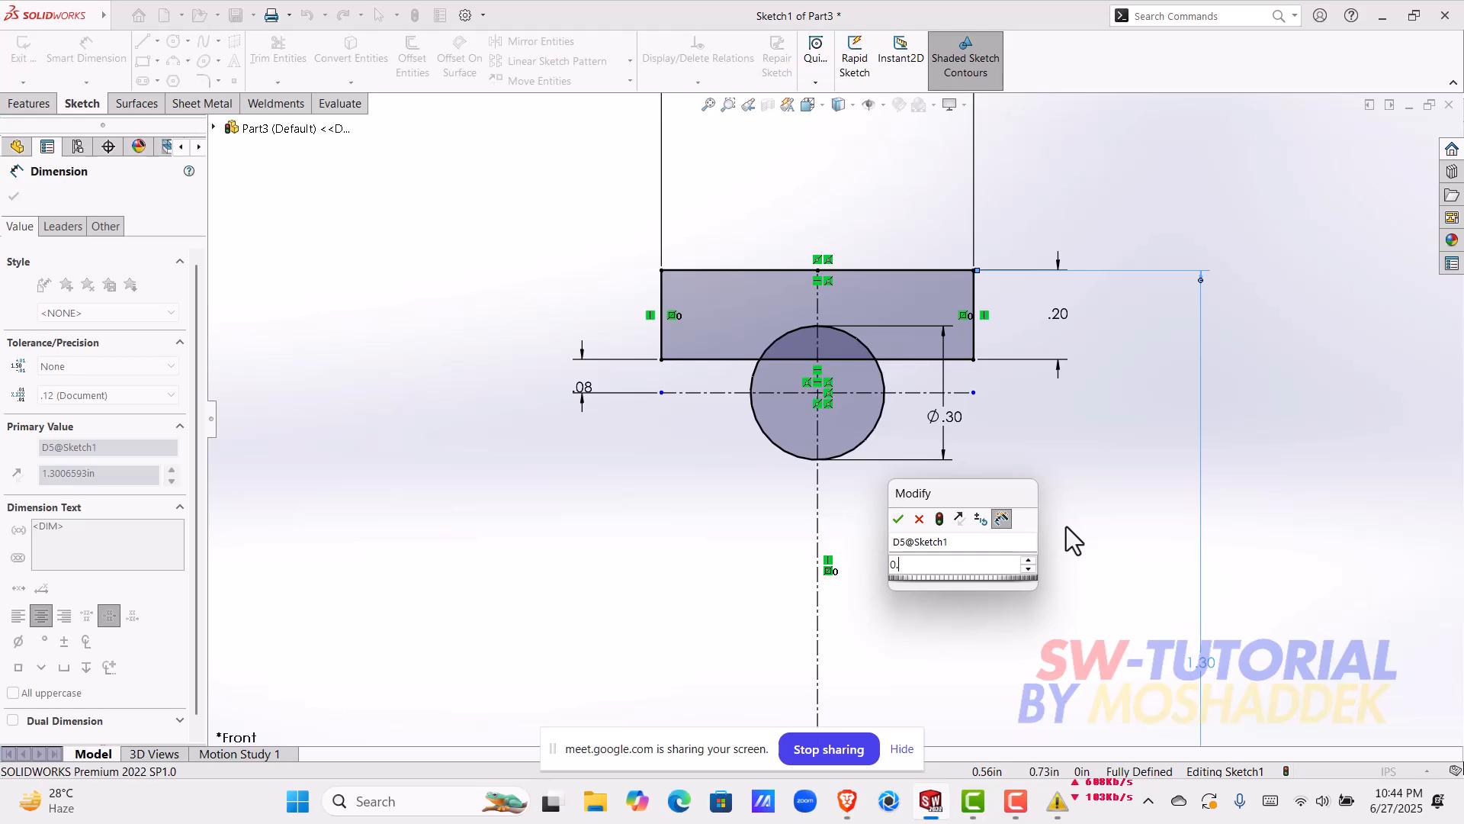
{"action": "key", "text": "BackSpace"}
{"action": "key", "text": "BackSpace"}
{"action": "type", "text": "1"}
{"action": "key", "text": "Return"}
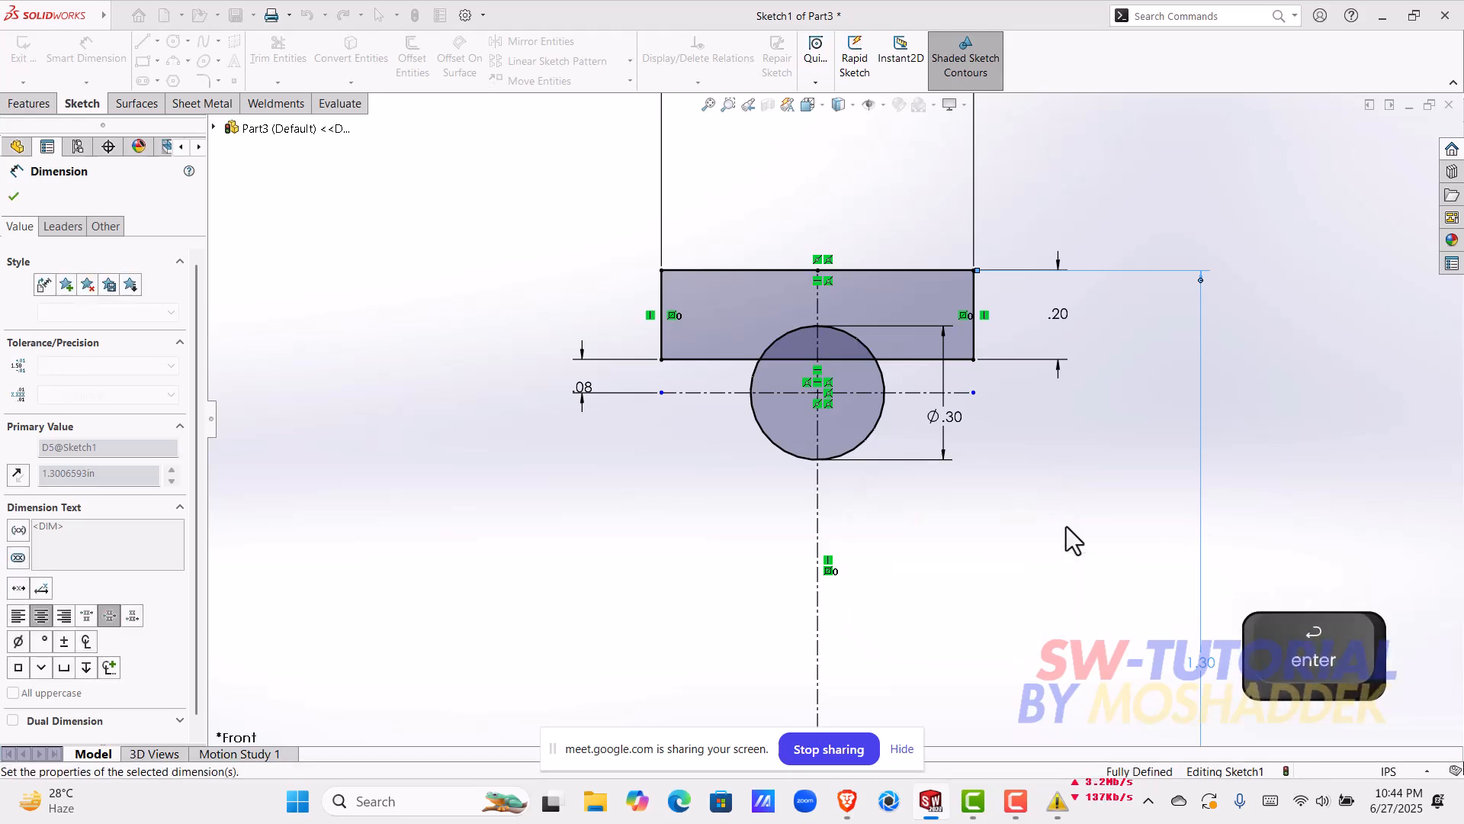
{"action": "scroll", "coordinate": [1053, 578], "scroll_direction": "down", "scroll_amount": 4}
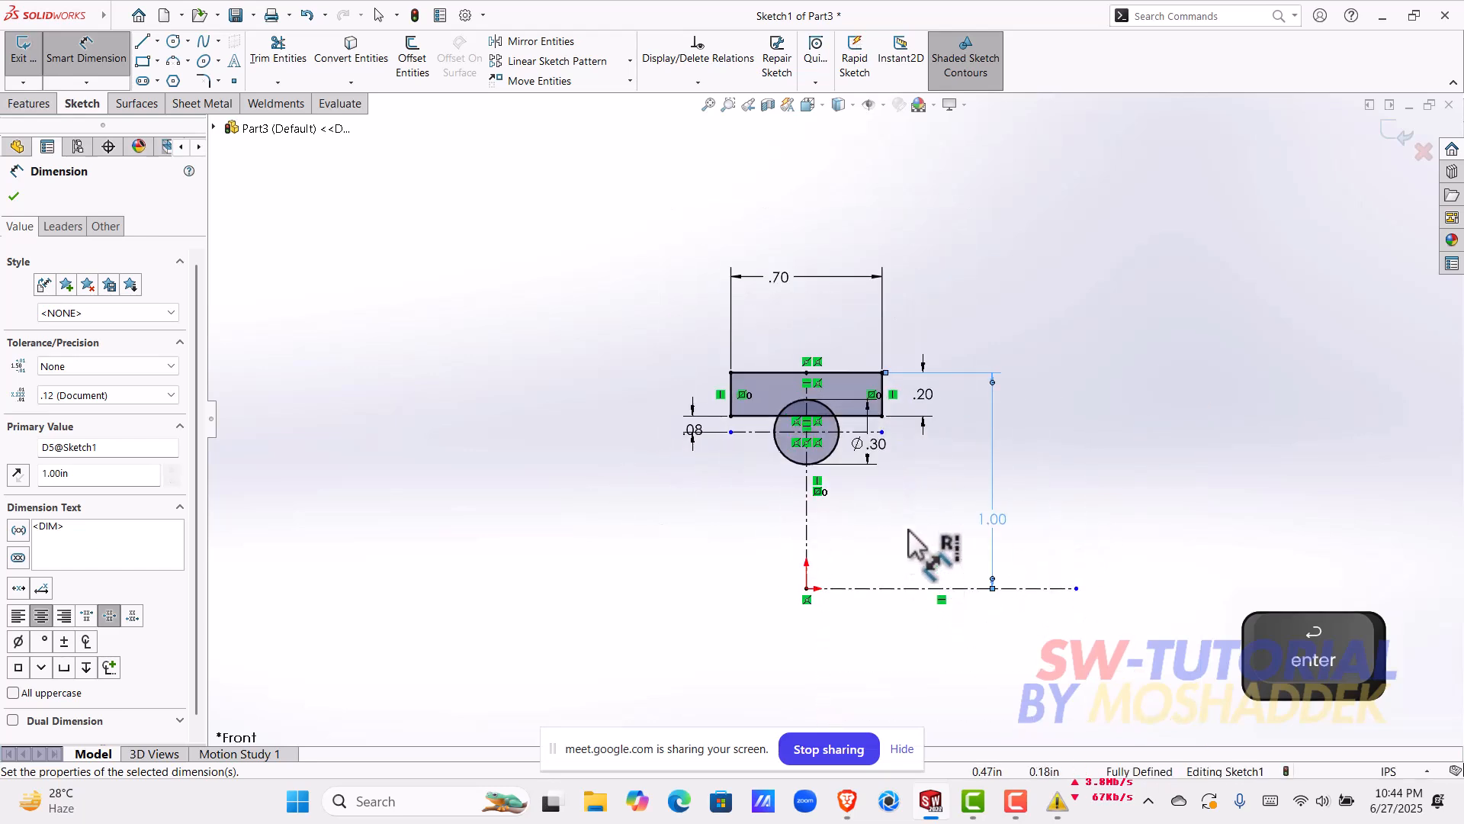
Step: Start a sketch fillet on the rectangle's upper-left corner and set the fillet radius to 1 mm
{"action": "scroll", "coordinate": [919, 533], "scroll_direction": "down", "scroll_amount": 3}
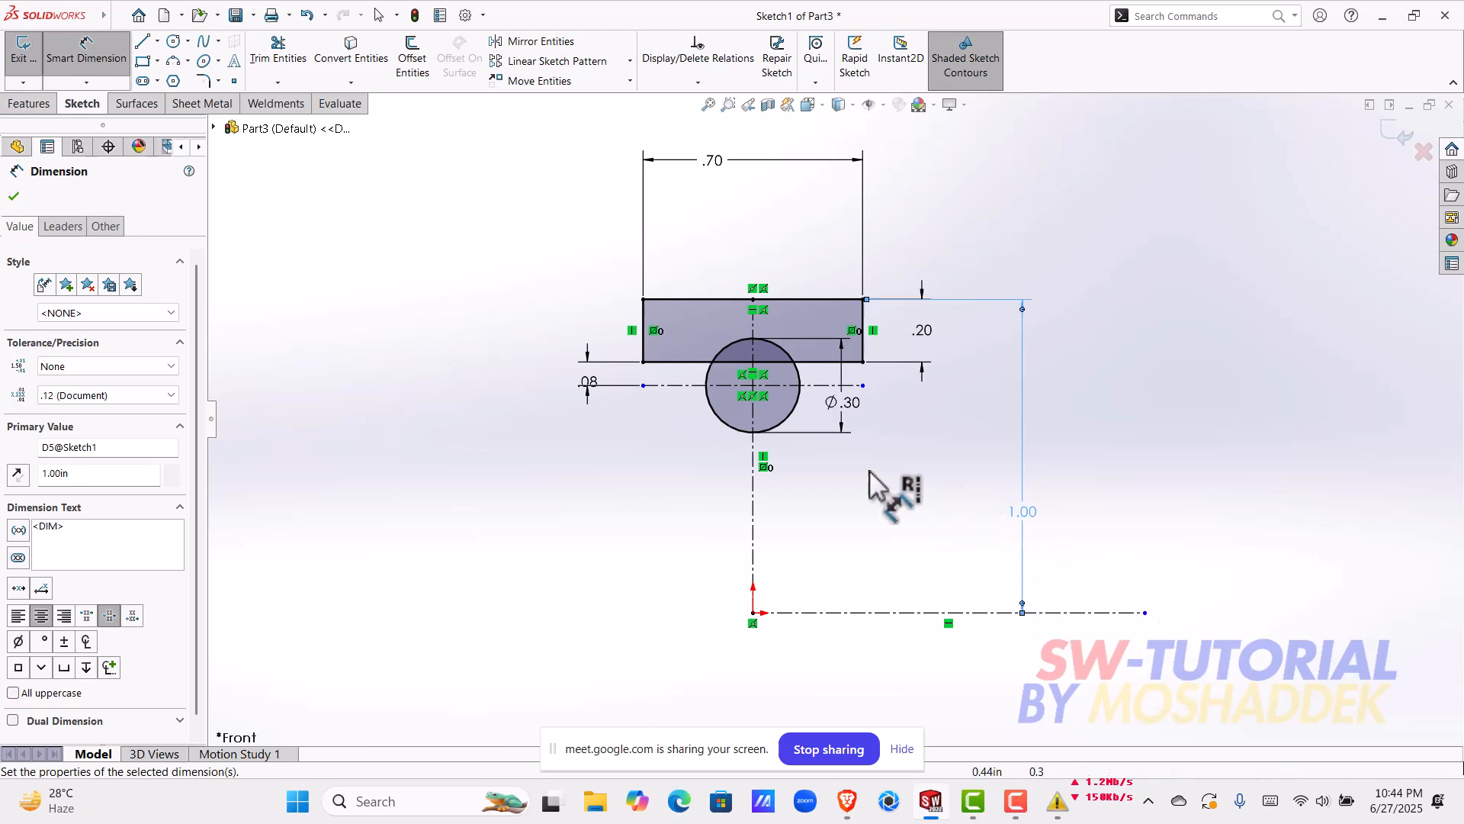
{"action": "scroll", "coordinate": [991, 545], "scroll_direction": "down", "scroll_amount": 1}
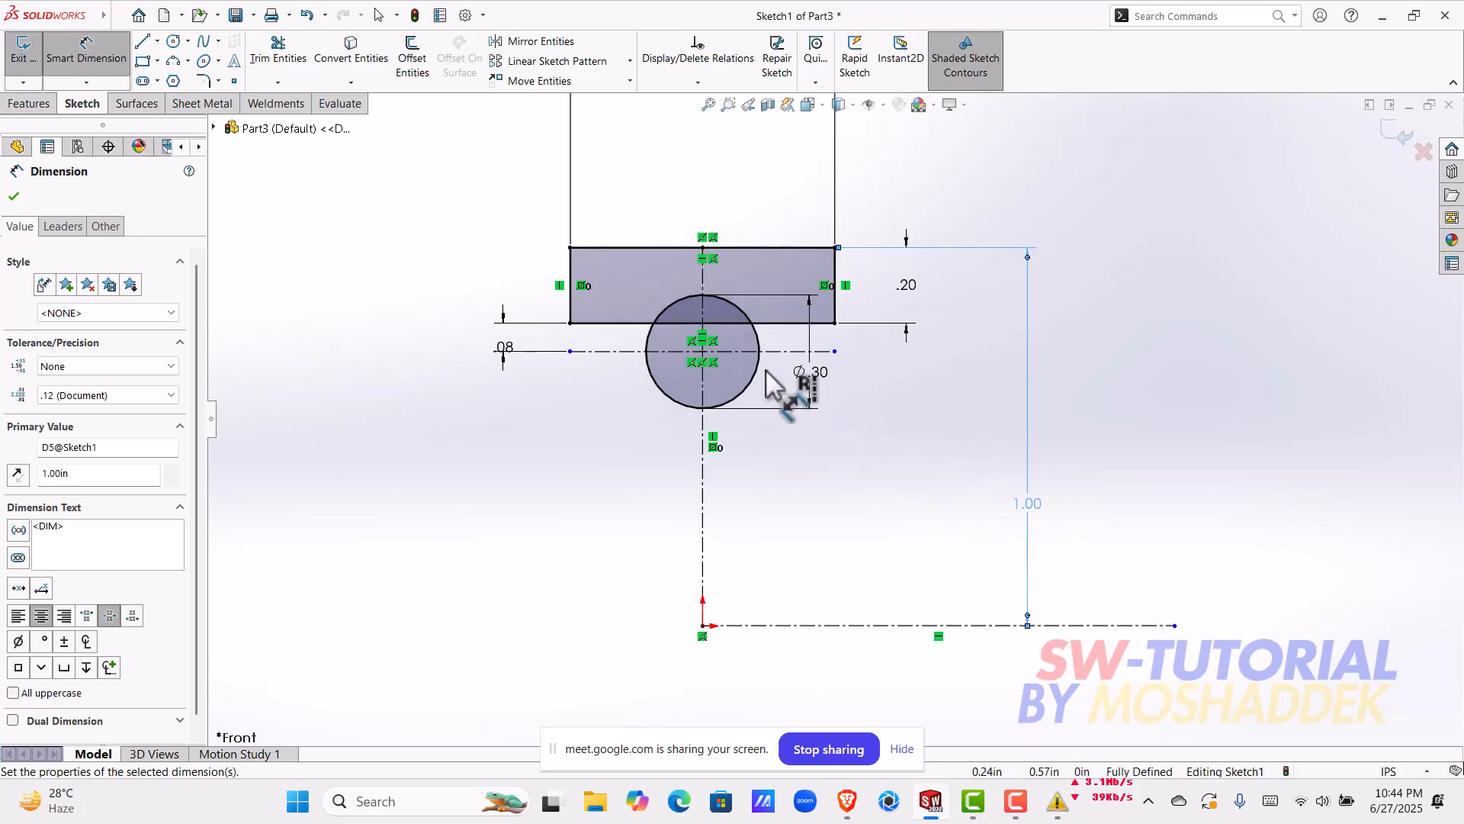
{"action": "scroll", "coordinate": [543, 250], "scroll_direction": "down", "scroll_amount": 1}
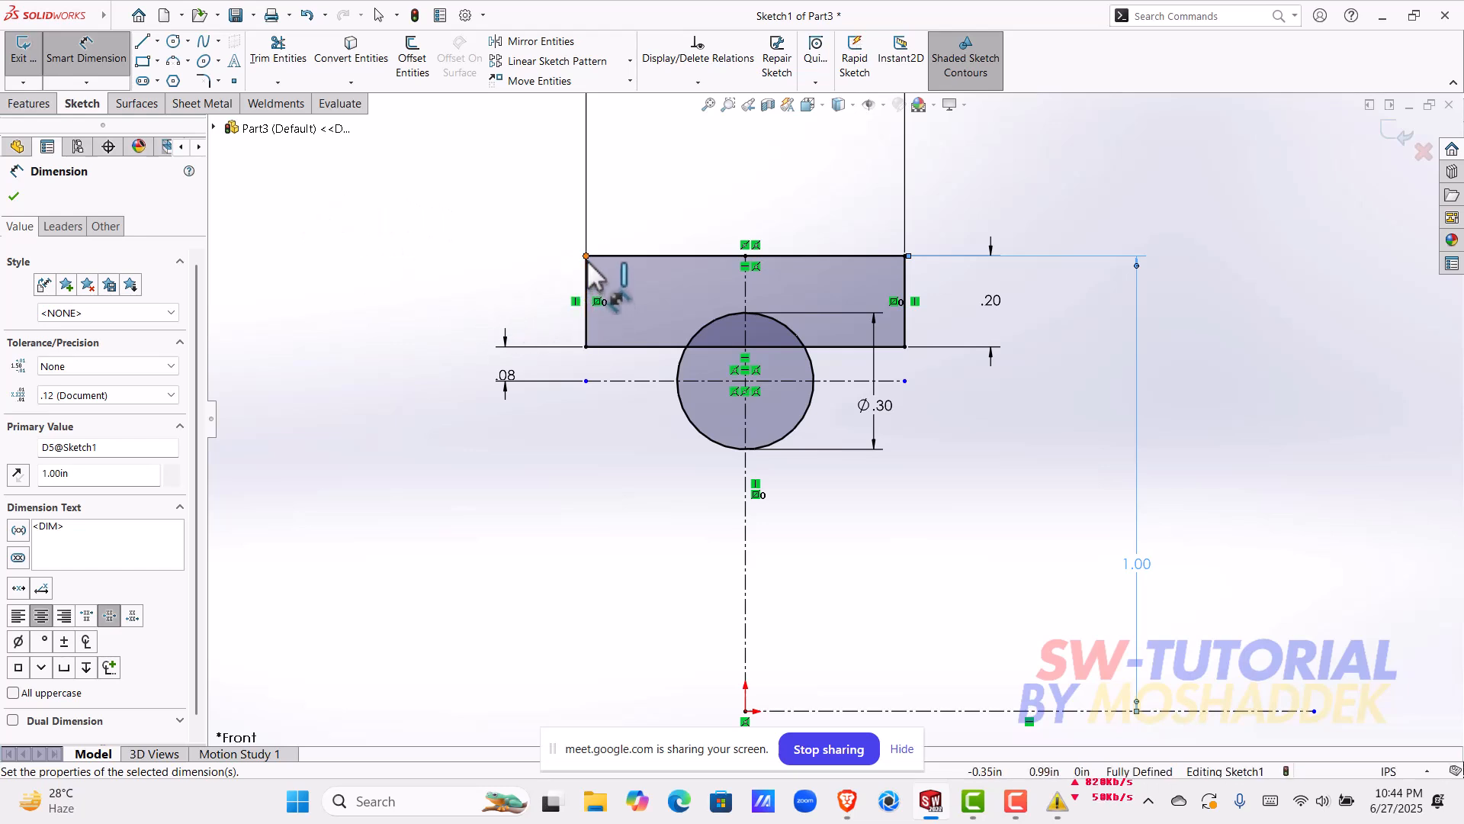
{"action": "scroll", "coordinate": [588, 282], "scroll_direction": "down", "scroll_amount": 2}
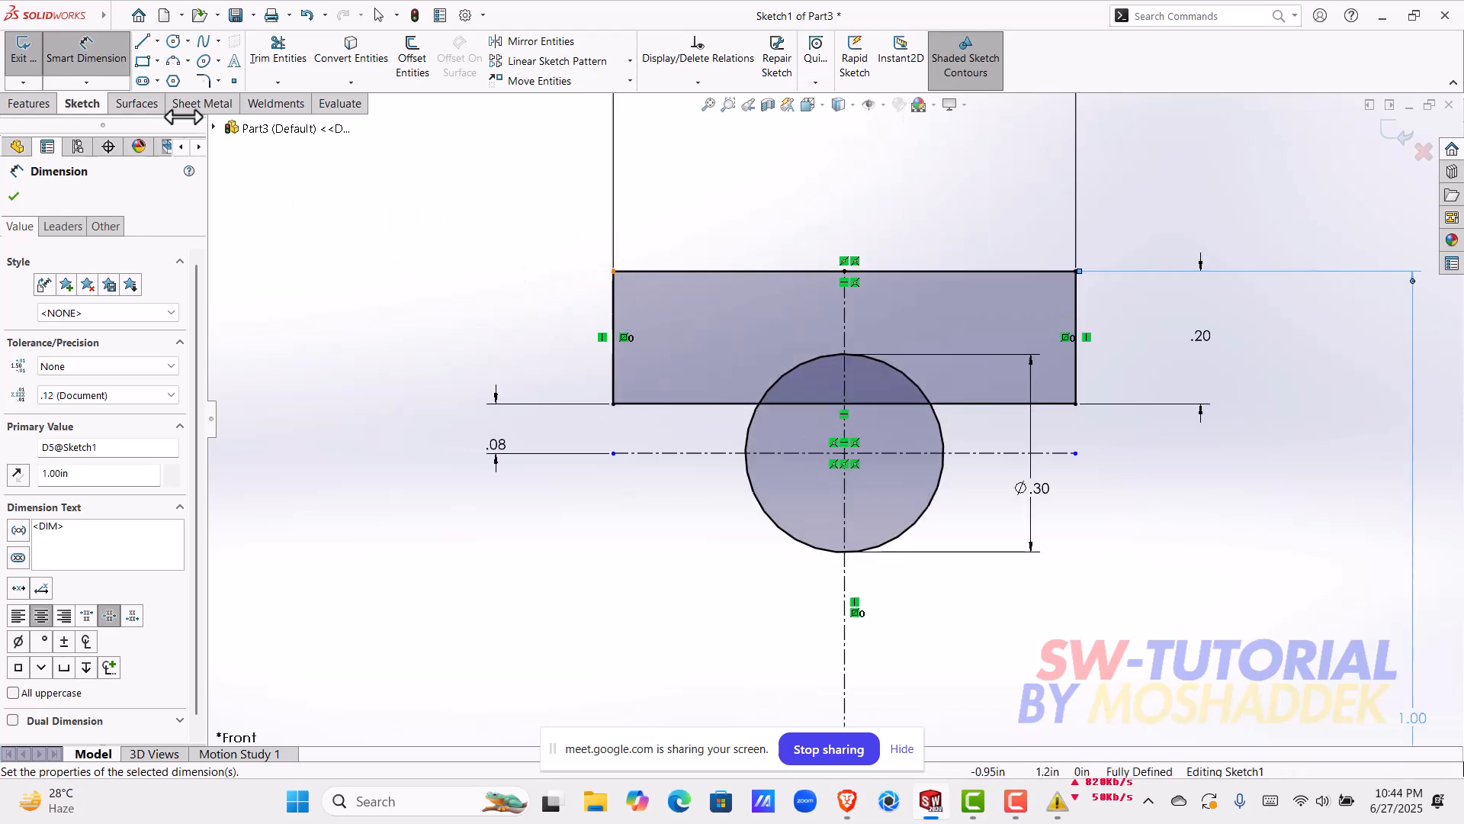
{"action": "left_click", "coordinate": [205, 79]}
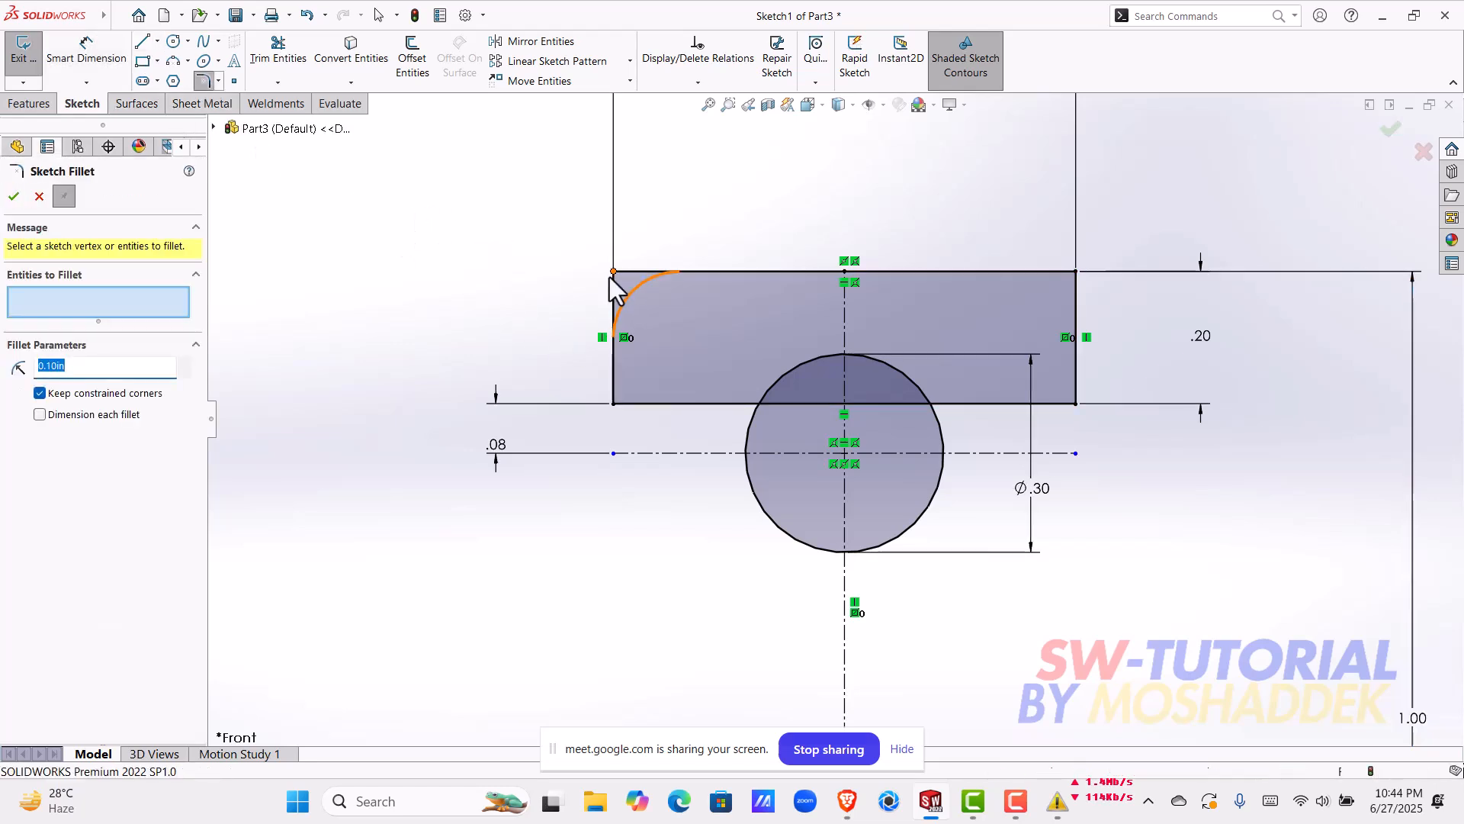
{"action": "left_click", "coordinate": [614, 272]}
{"action": "left_click", "coordinate": [771, 419]}
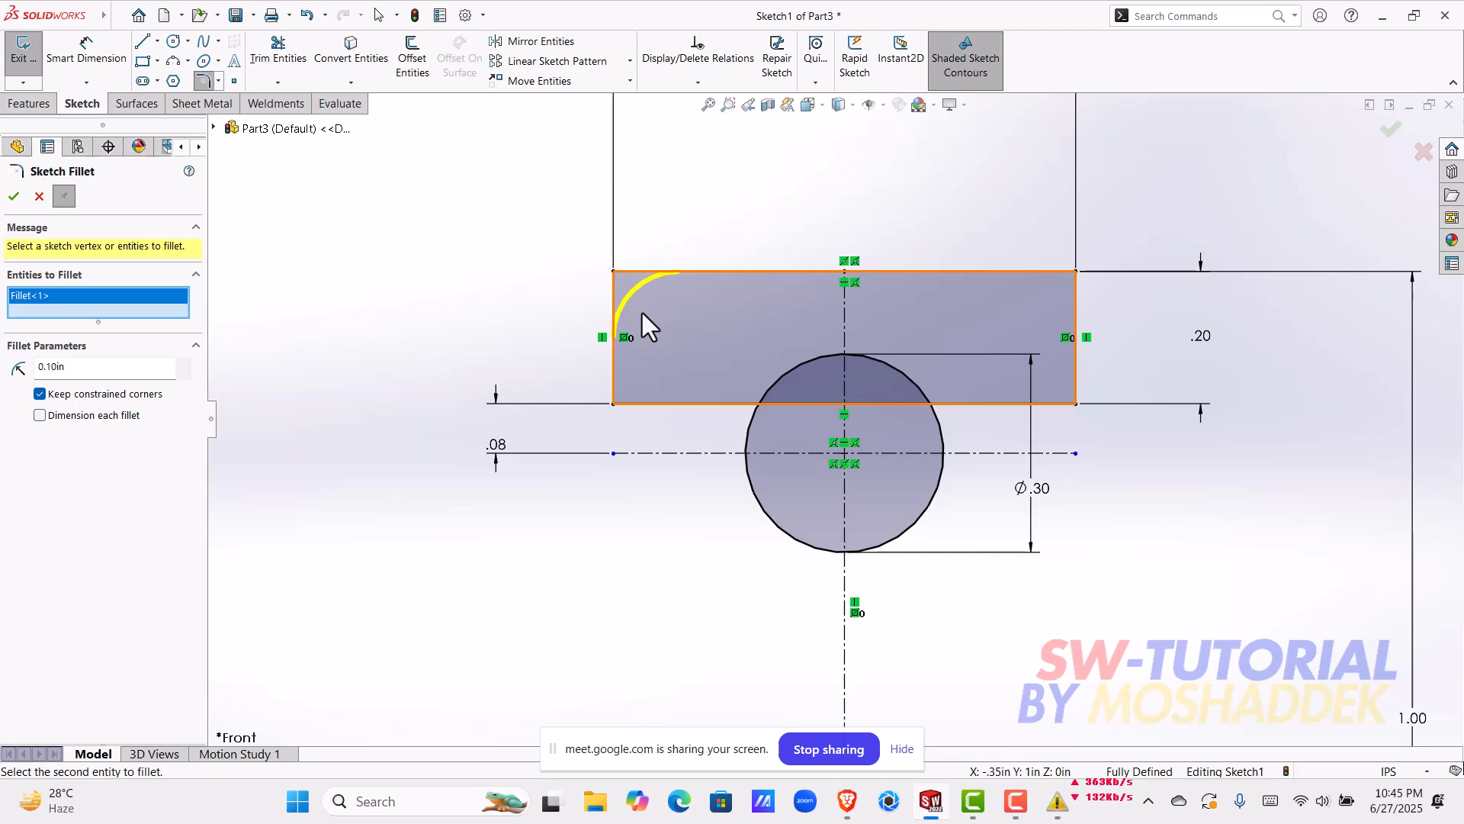
{"action": "double_click", "coordinate": [84, 372]}
{"action": "type", "text": "1mm"}
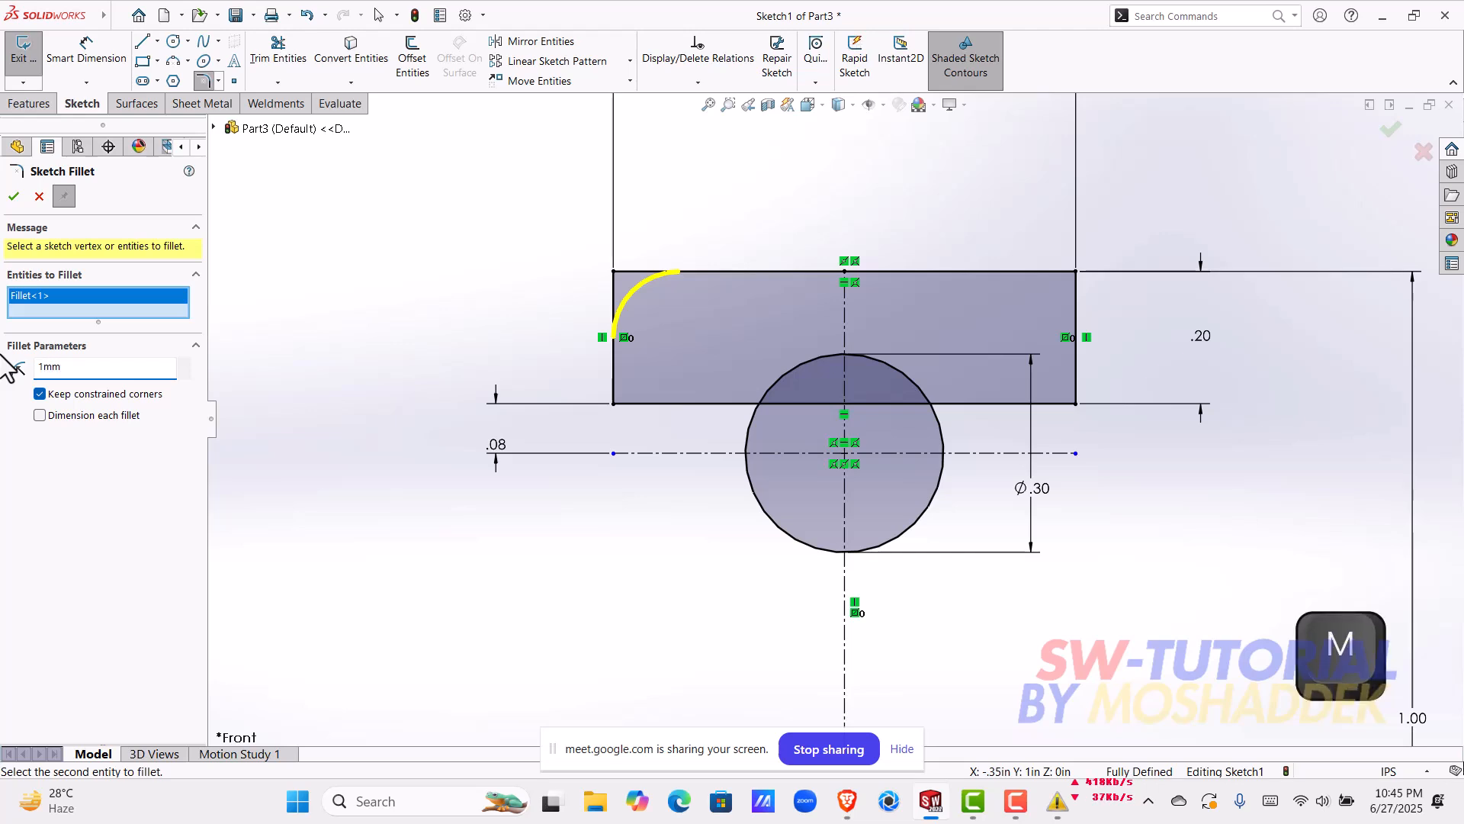
{"action": "key", "text": "Return"}
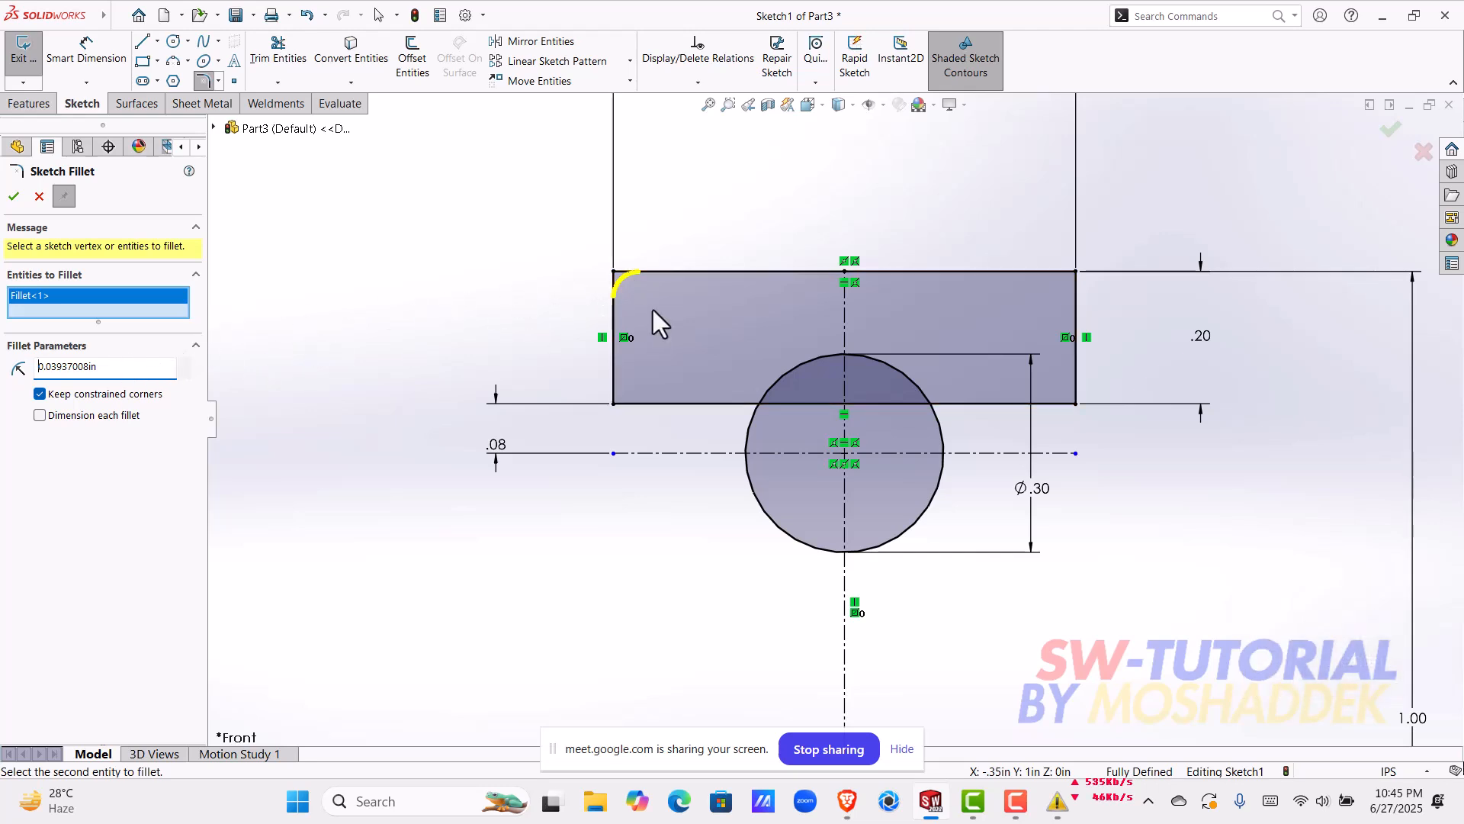
Step: Add the rectangle's other three corners to the sketch fillet and apply it
{"action": "left_click", "coordinate": [1075, 272]}
{"action": "left_click", "coordinate": [779, 411]}
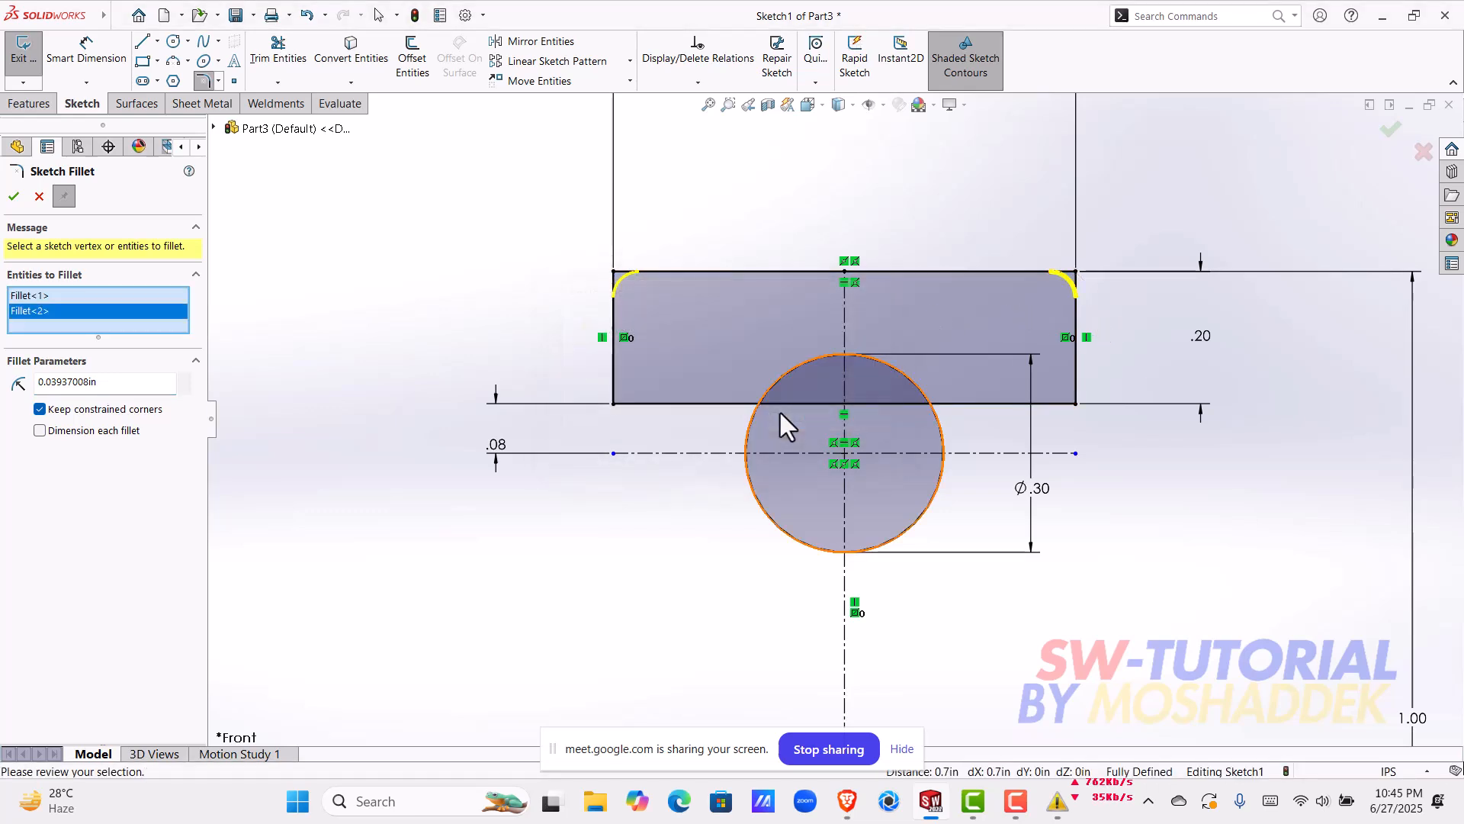
{"action": "left_click", "coordinate": [615, 405]}
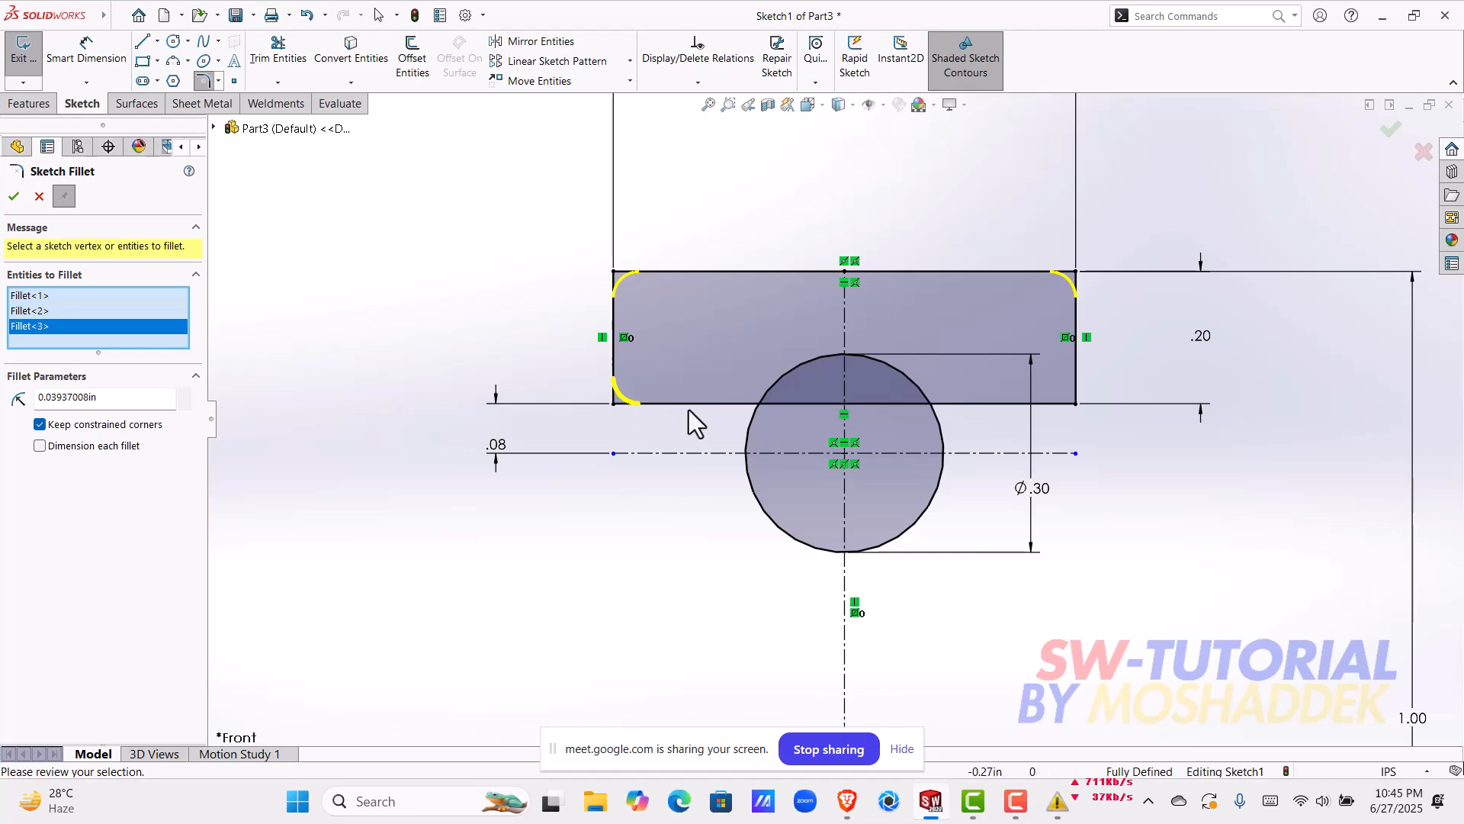
{"action": "left_click", "coordinate": [1076, 404]}
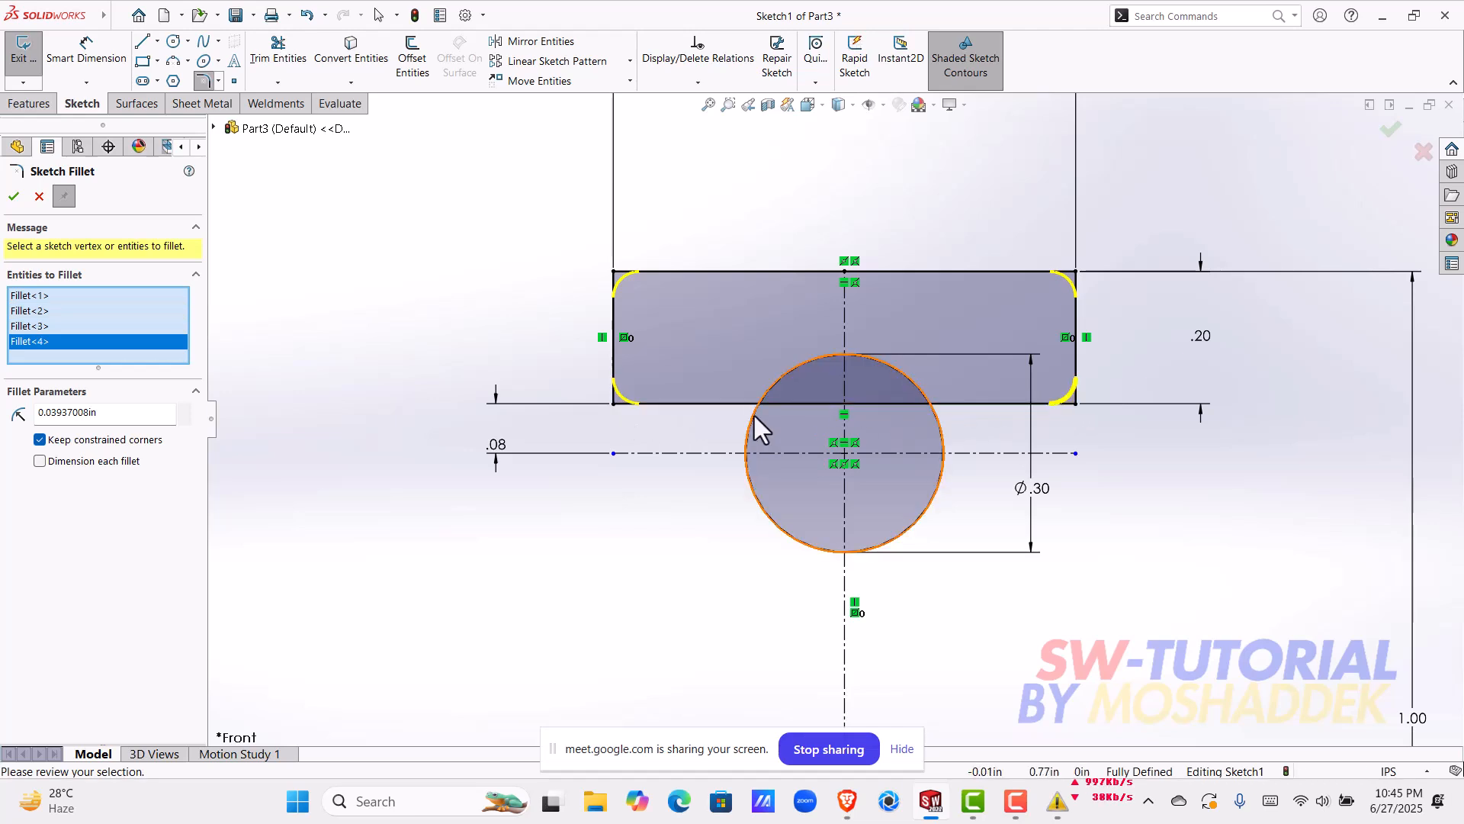
{"action": "left_click", "coordinate": [14, 196]}
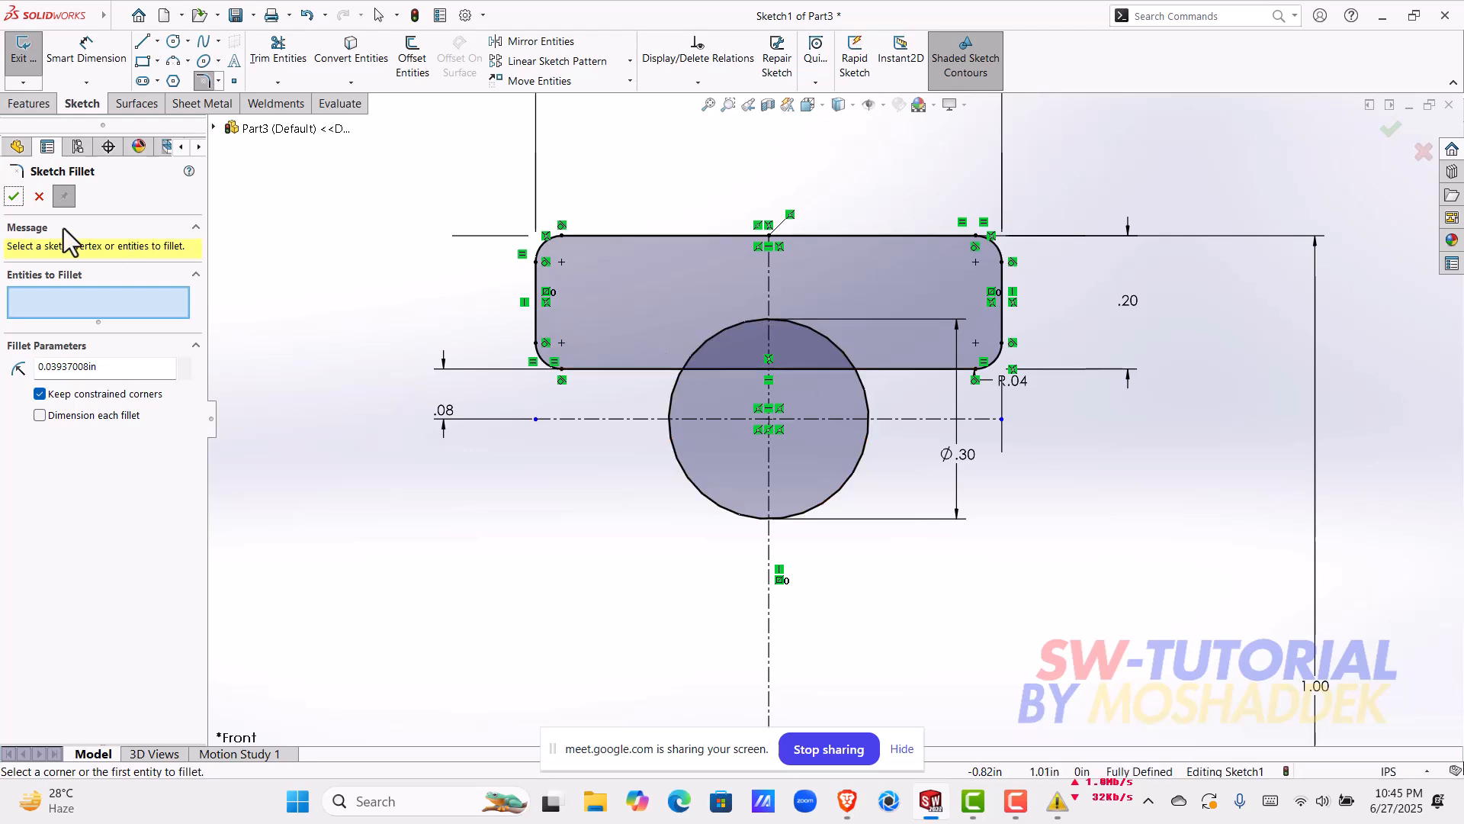
{"action": "left_click", "coordinate": [18, 199]}
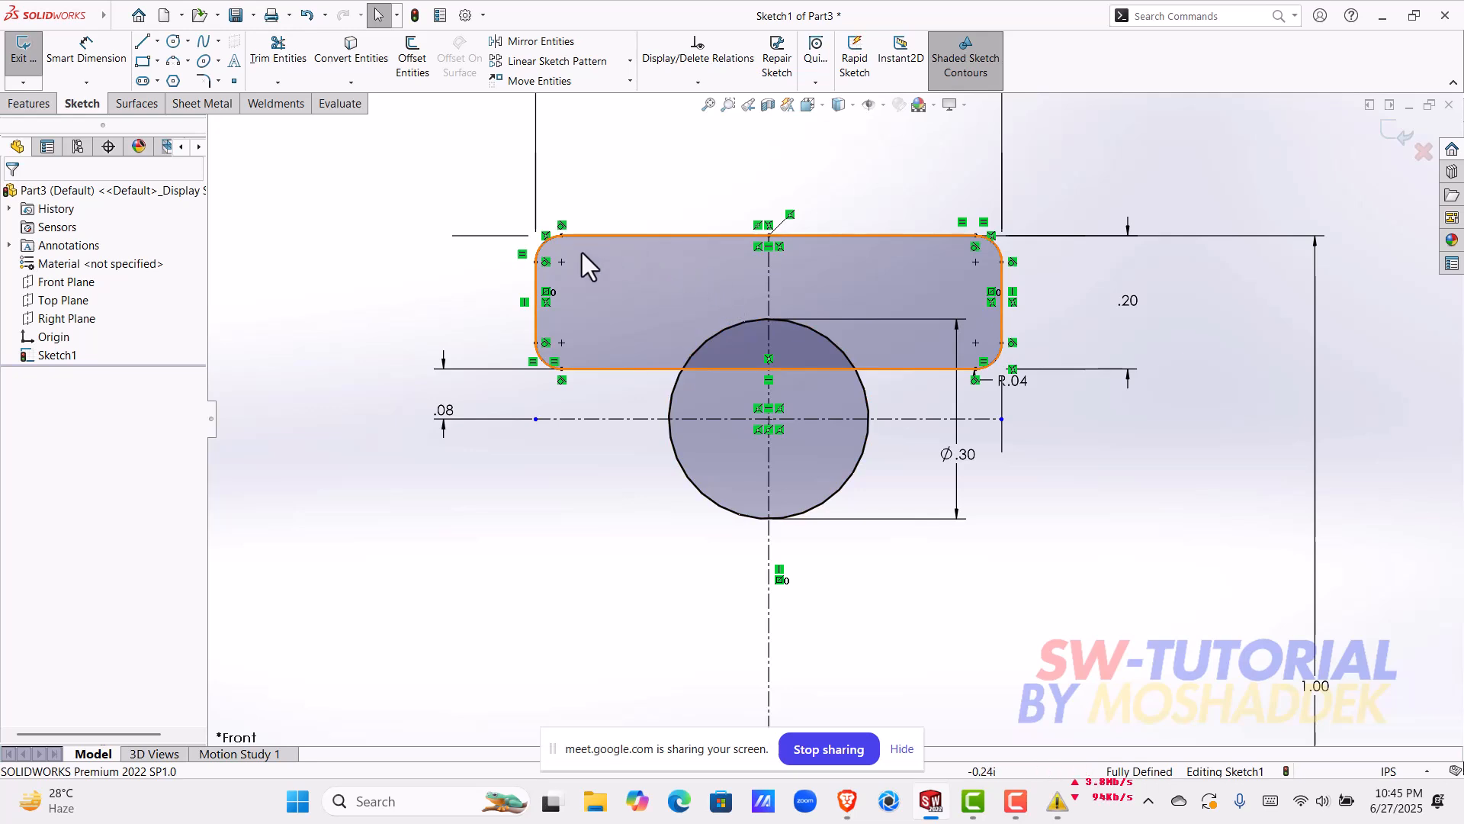
Step: Trim away the circle's portion outside the rectangle and the rectangle's lower edge inside the circle to form the ball groove
{"action": "scroll", "coordinate": [765, 401], "scroll_direction": "up", "scroll_amount": 2}
{"action": "middle_click_drag", "start_coordinate": [790, 418], "coordinate": [813, 433]}
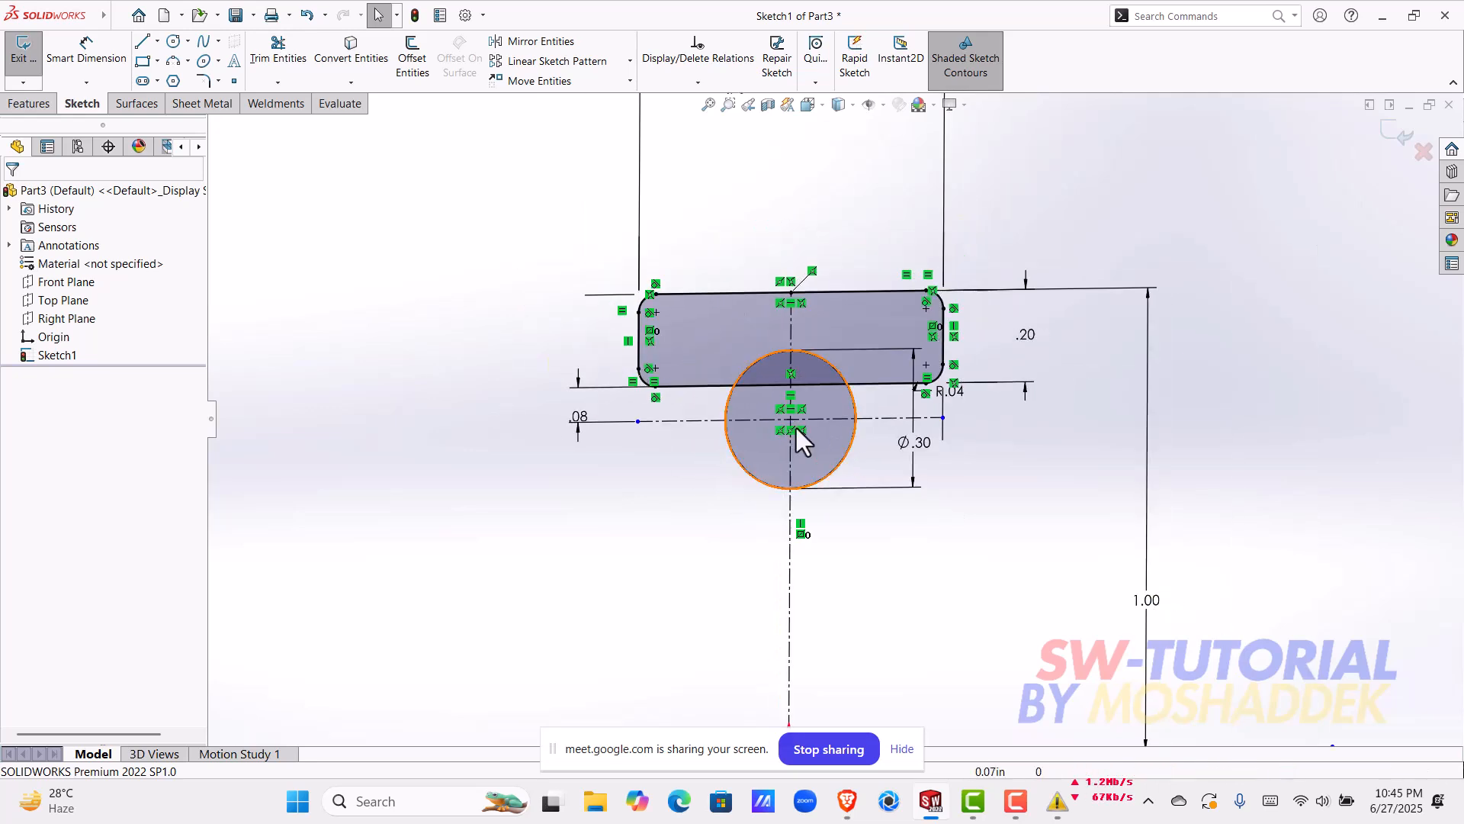
{"action": "scroll", "coordinate": [835, 420], "scroll_direction": "up", "scroll_amount": 3}
{"action": "middle_click_drag", "start_coordinate": [857, 497], "coordinate": [843, 503]}
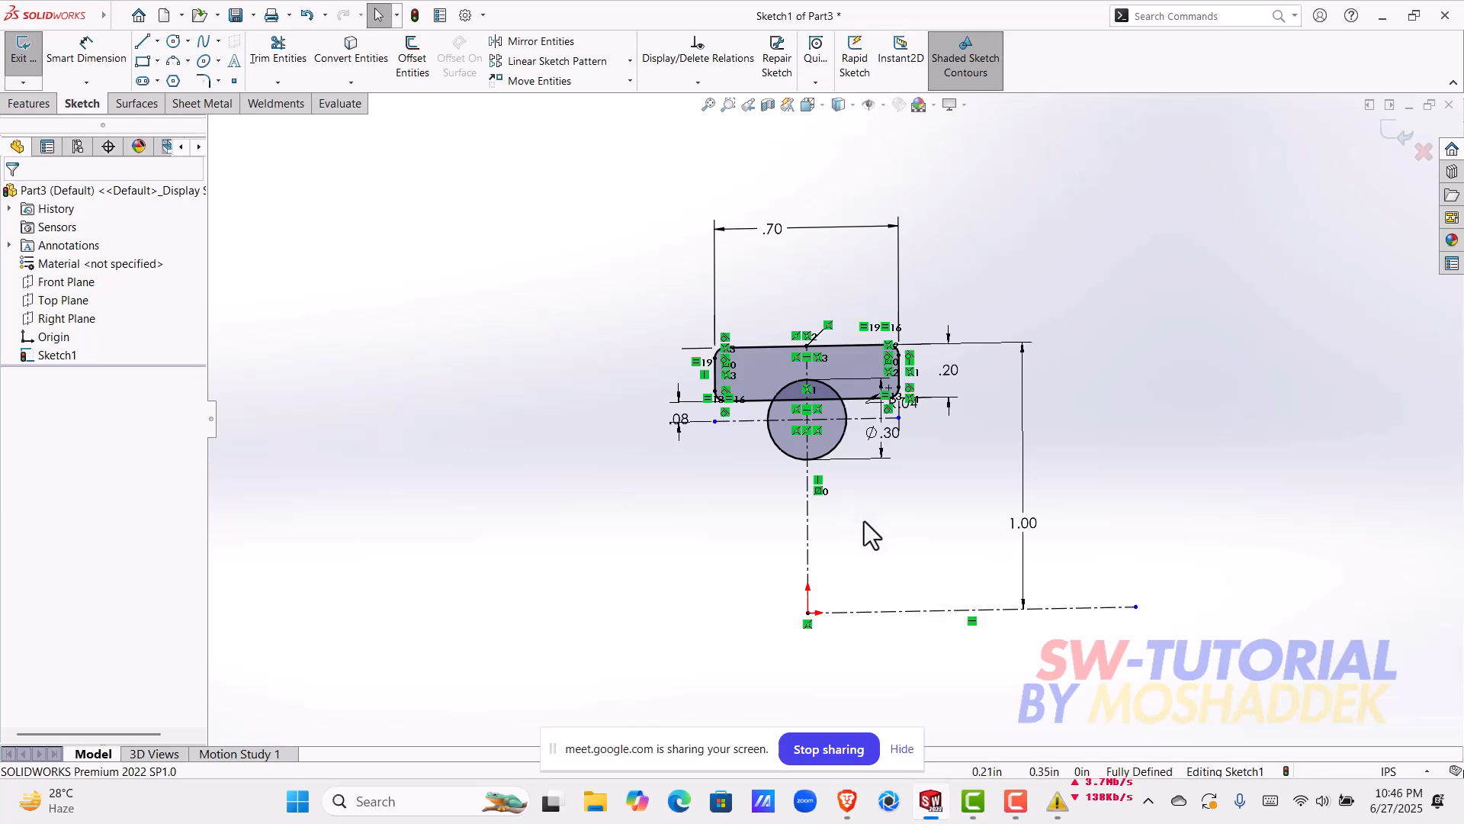
{"action": "middle_click_drag", "start_coordinate": [885, 511], "coordinate": [883, 523]}
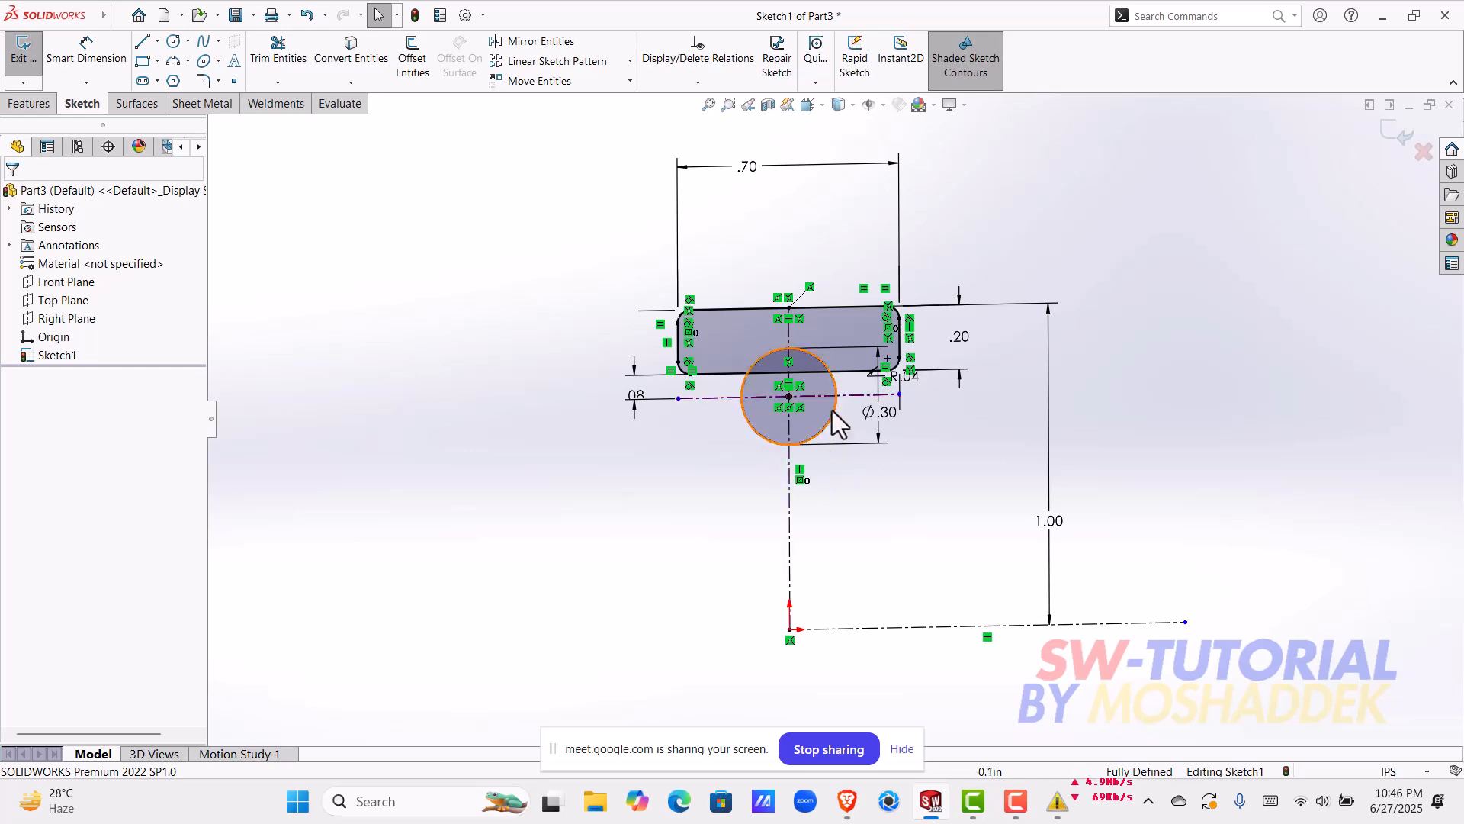
{"action": "left_click", "coordinate": [278, 50]}
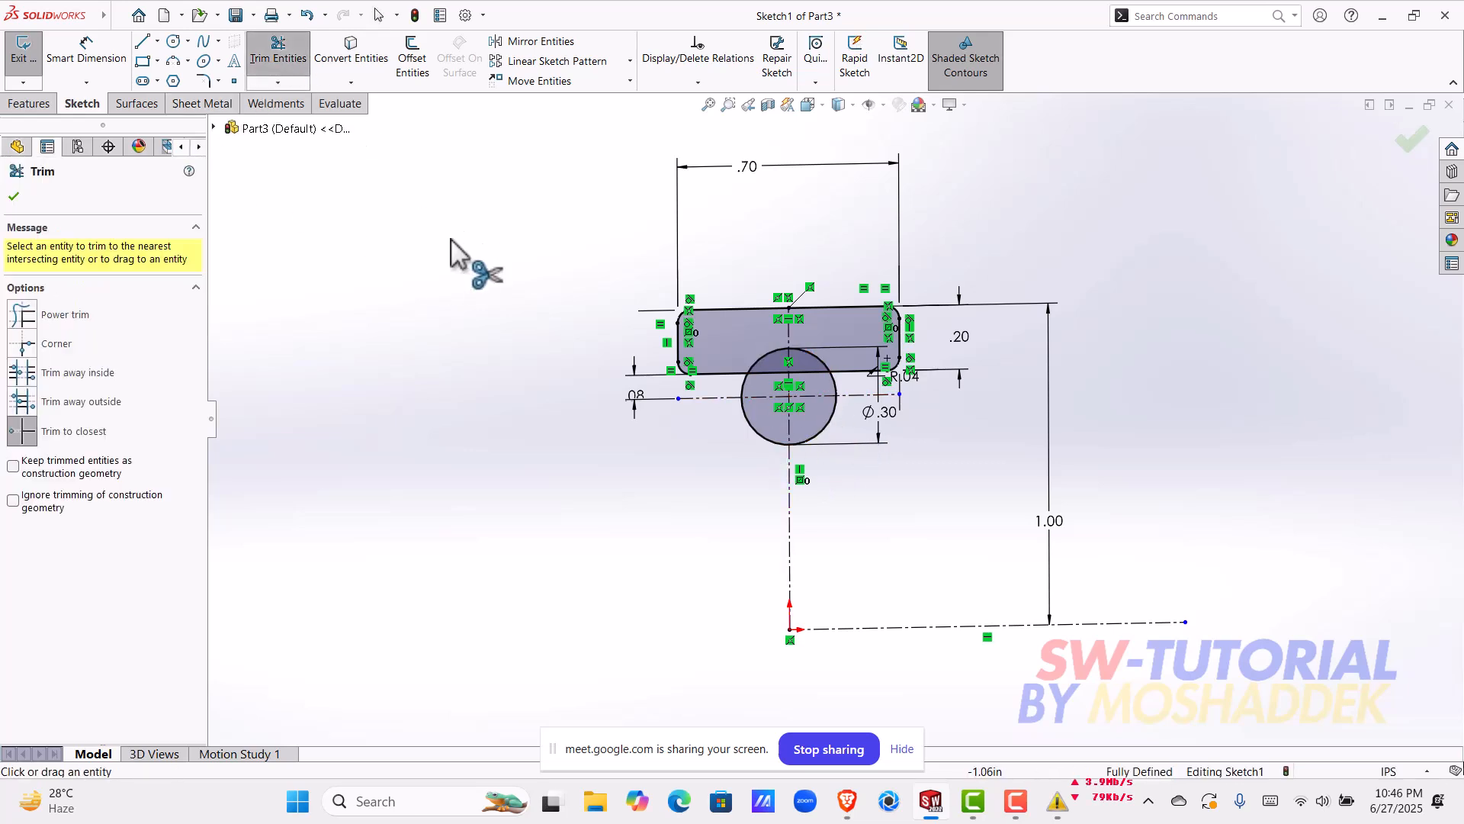
{"action": "key", "text": "ctrl+8"}
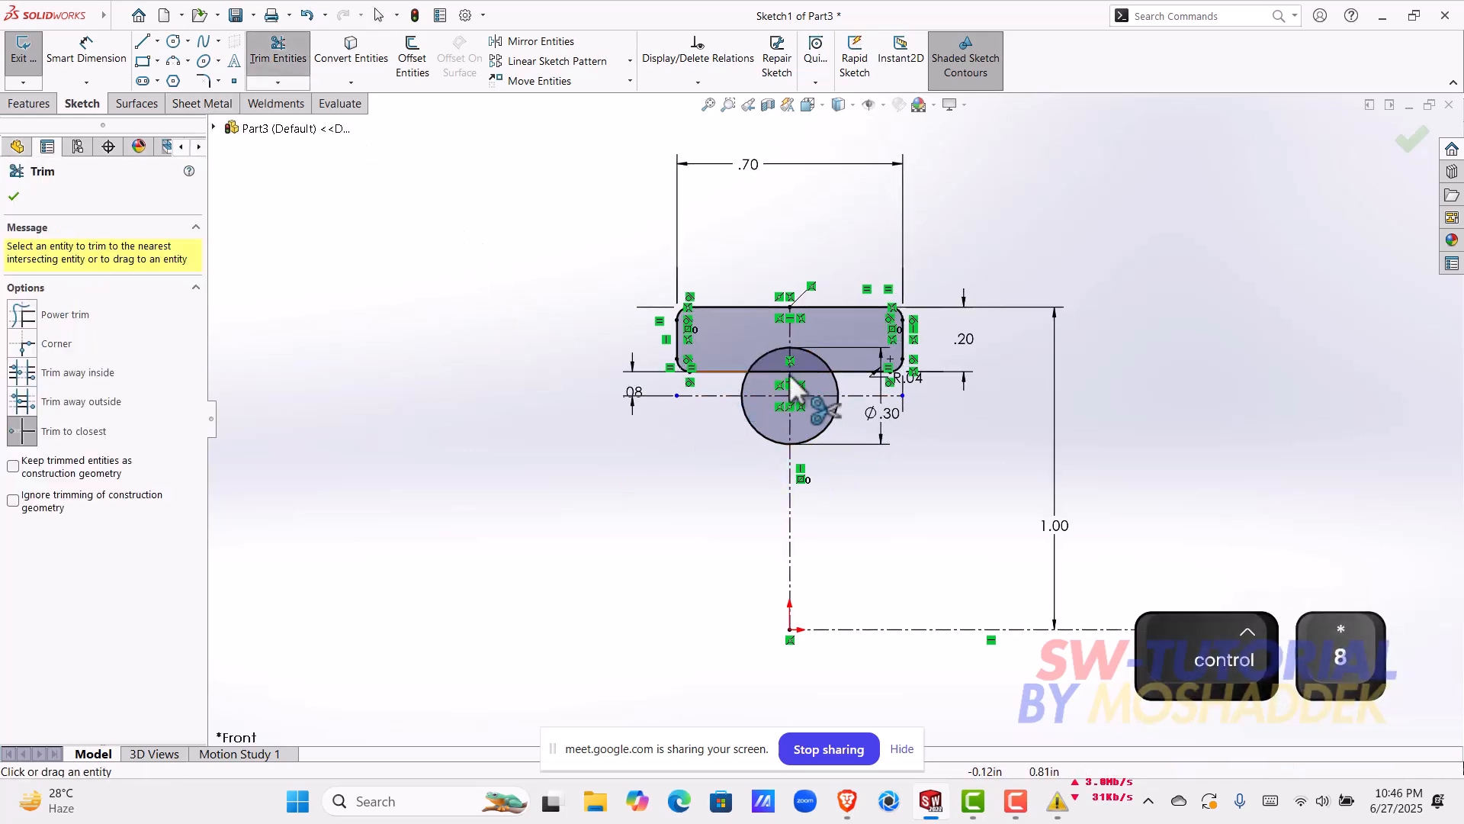
{"action": "left_click", "coordinate": [700, 459]}
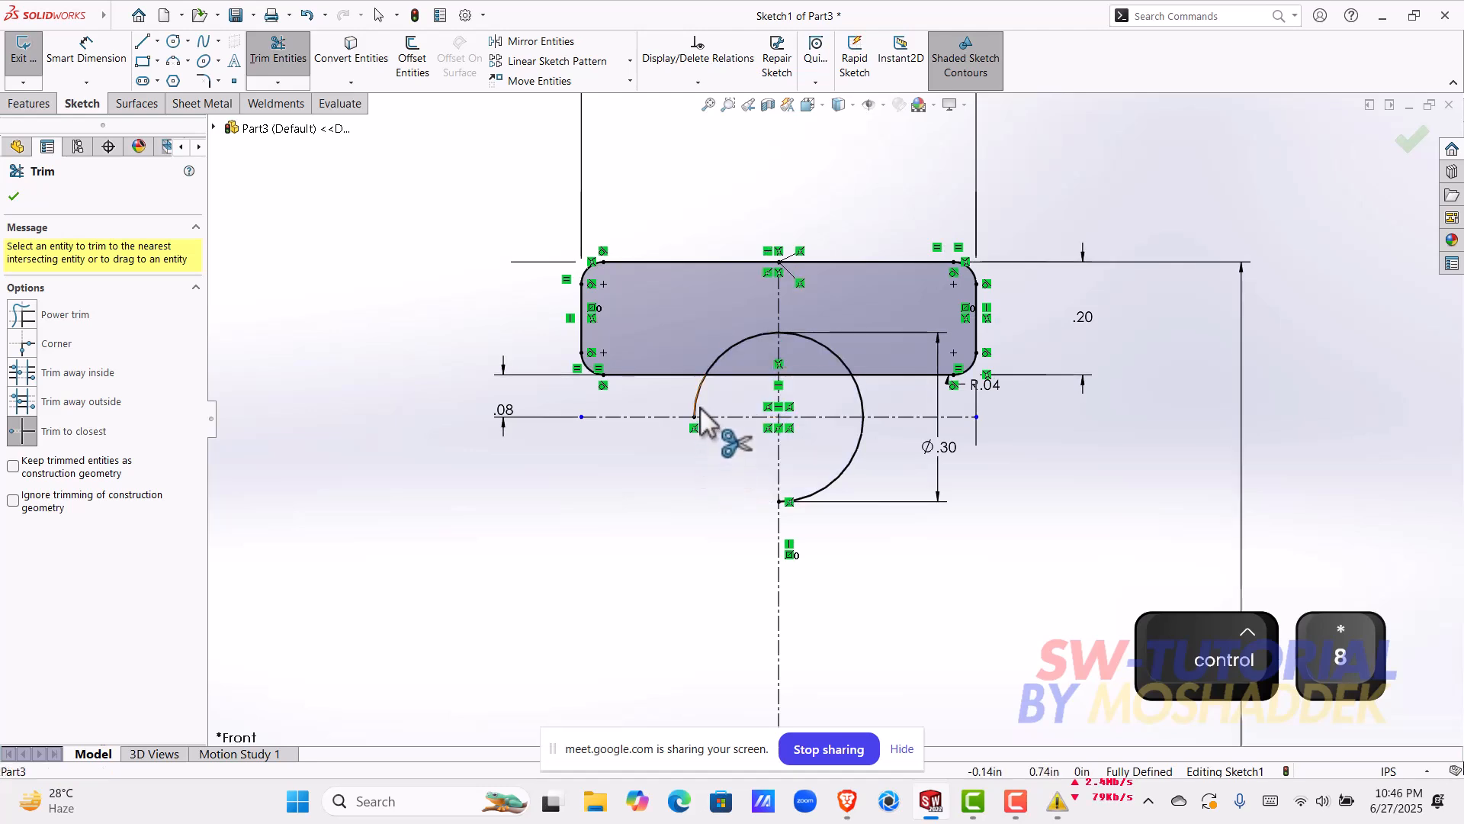
{"action": "left_click", "coordinate": [850, 462]}
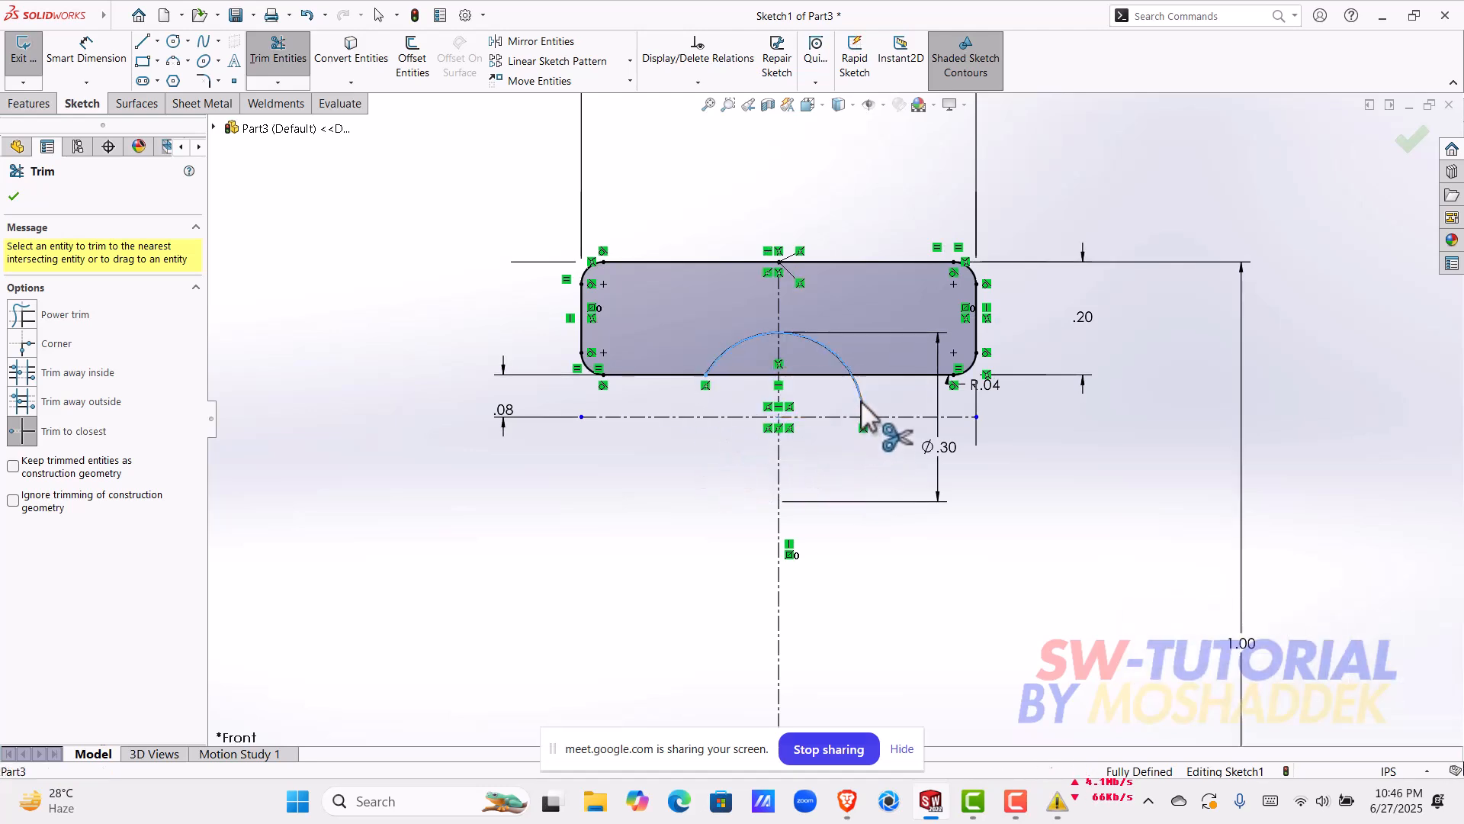
{"action": "left_click", "coordinate": [772, 381]}
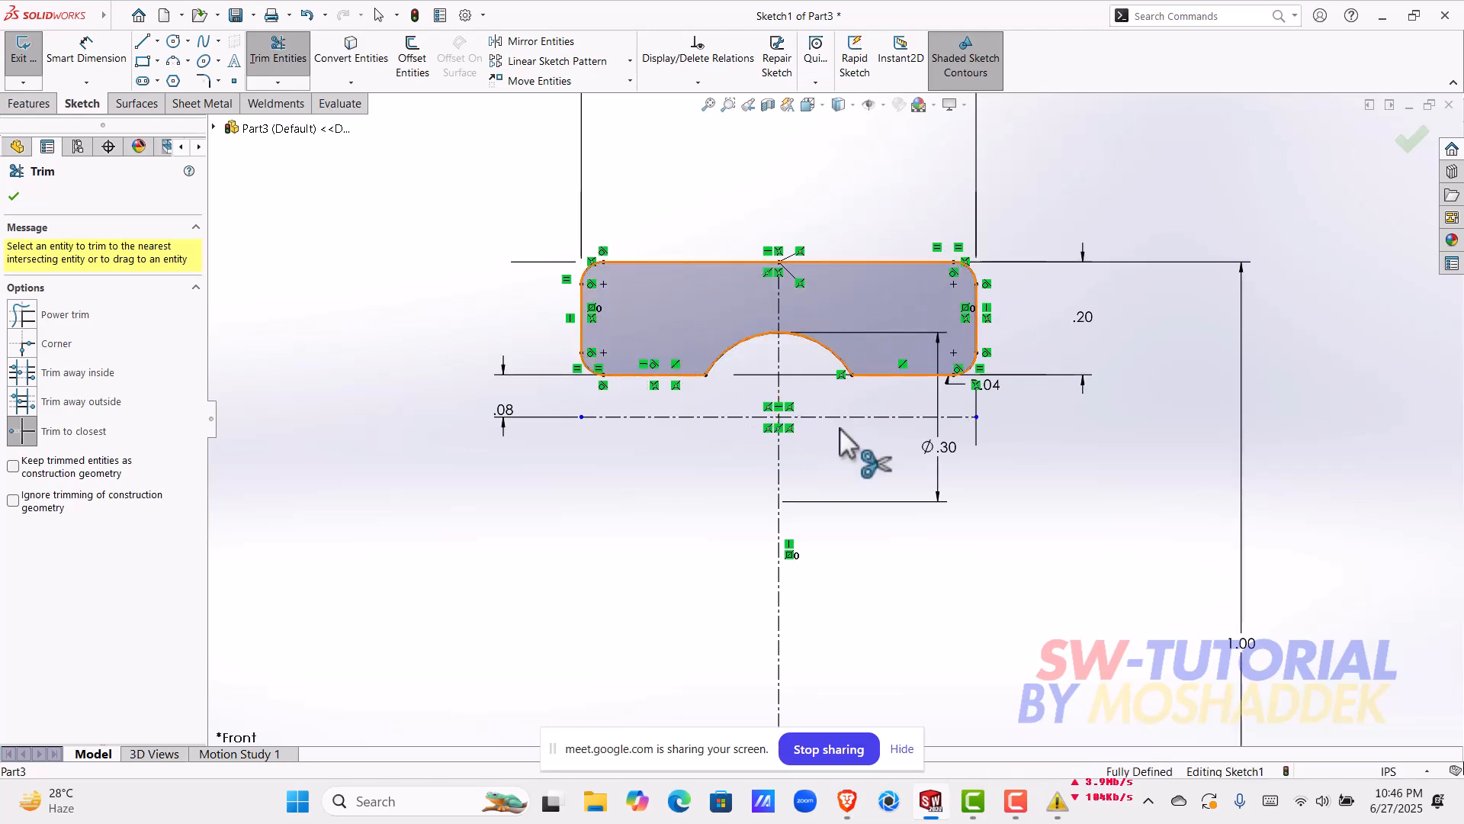
{"action": "scroll", "coordinate": [839, 420], "scroll_direction": "up", "scroll_amount": 3}
{"action": "scroll", "coordinate": [862, 415], "scroll_direction": "down", "scroll_amount": 2}
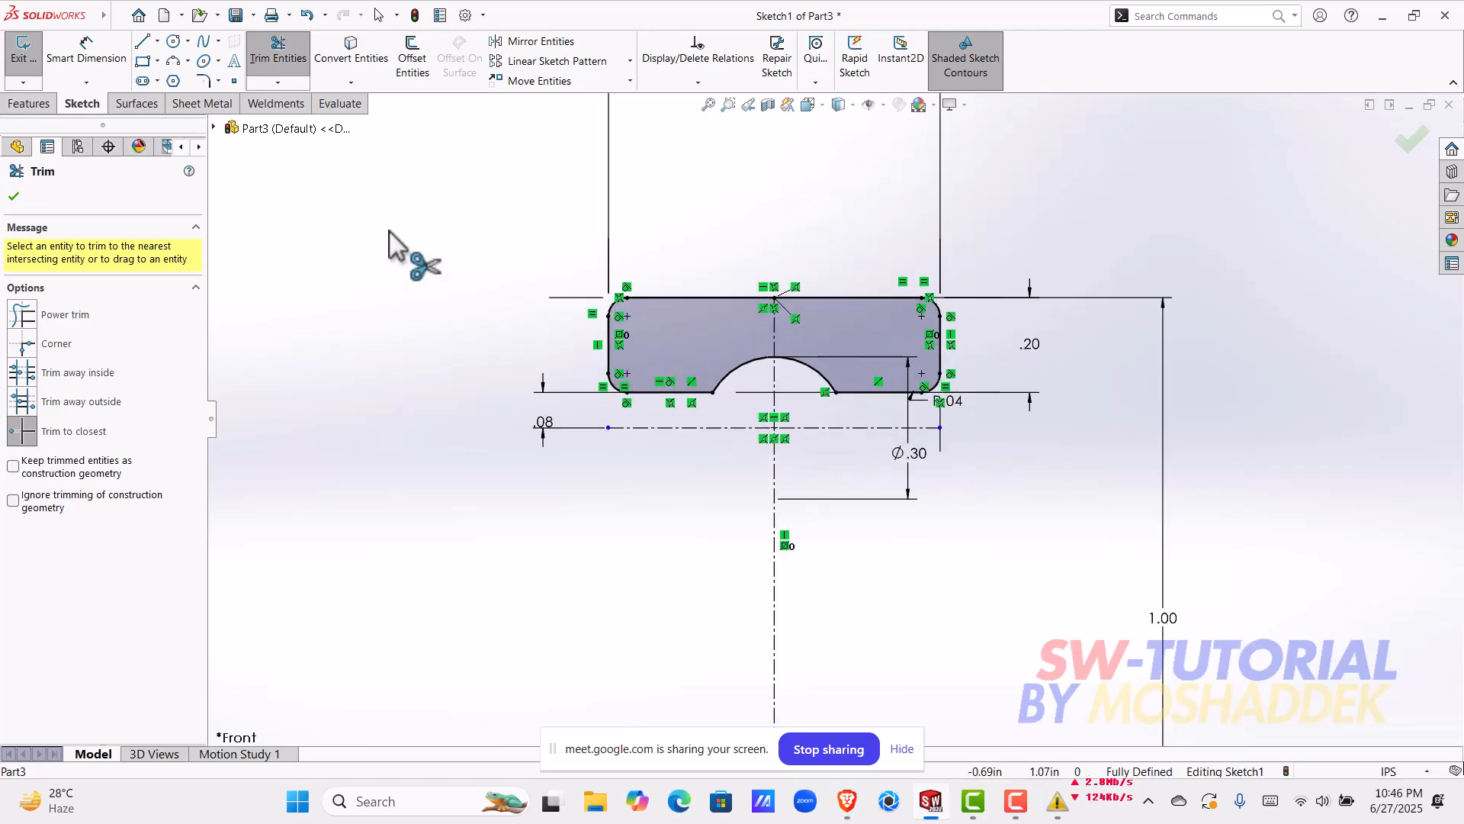
Step: Apply 0.03937008 in sketch fillets to the two corners where the groove arc meets the profile's lower edge
{"action": "left_click", "coordinate": [204, 81]}
{"action": "scroll", "coordinate": [702, 414], "scroll_direction": "down", "scroll_amount": 4}
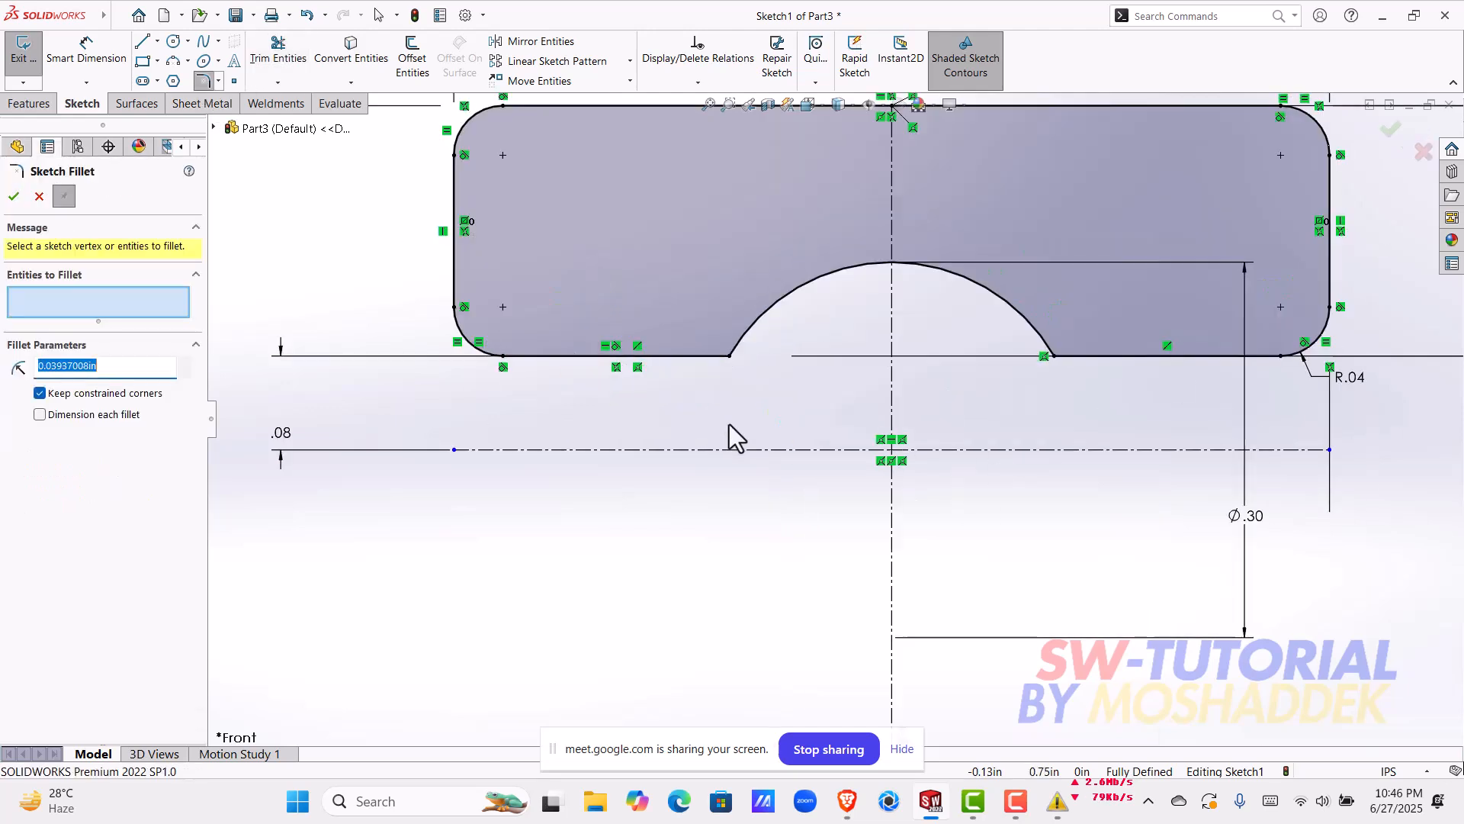
{"action": "left_click", "coordinate": [732, 358]}
{"action": "left_click", "coordinate": [1045, 362]}
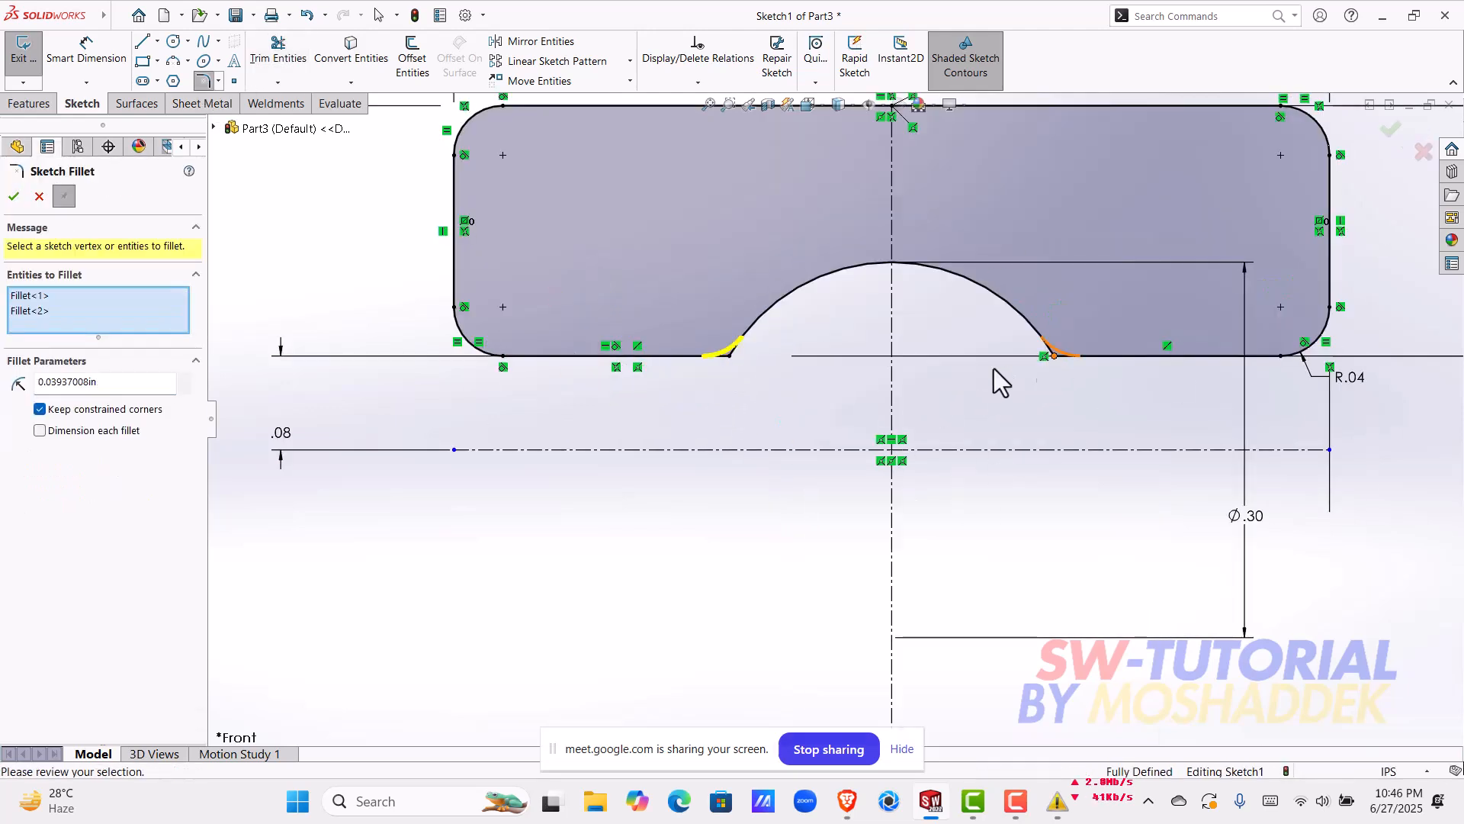
{"action": "left_click", "coordinate": [13, 196]}
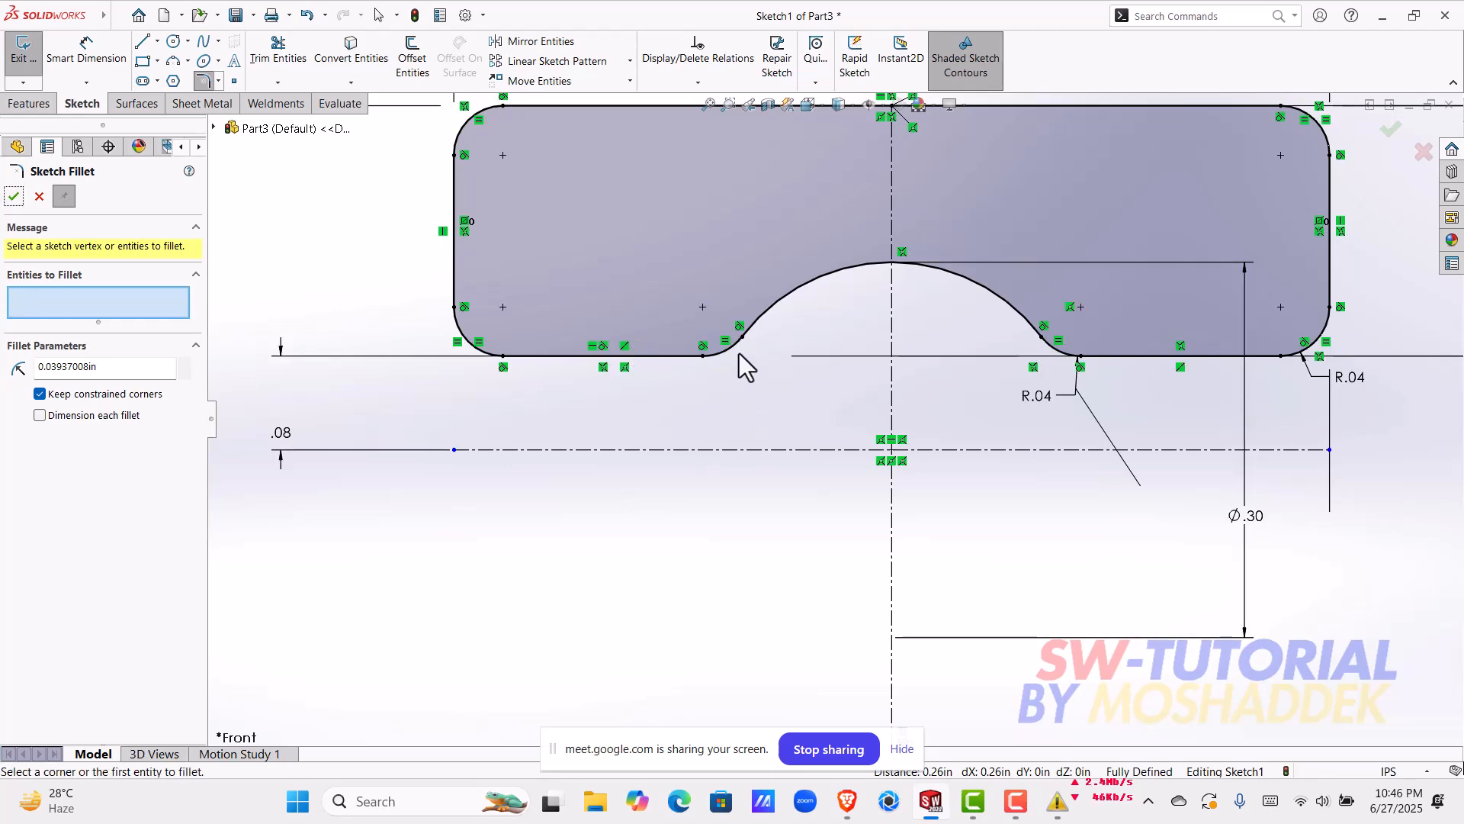
{"action": "scroll", "coordinate": [1019, 477], "scroll_direction": "up", "scroll_amount": 8}
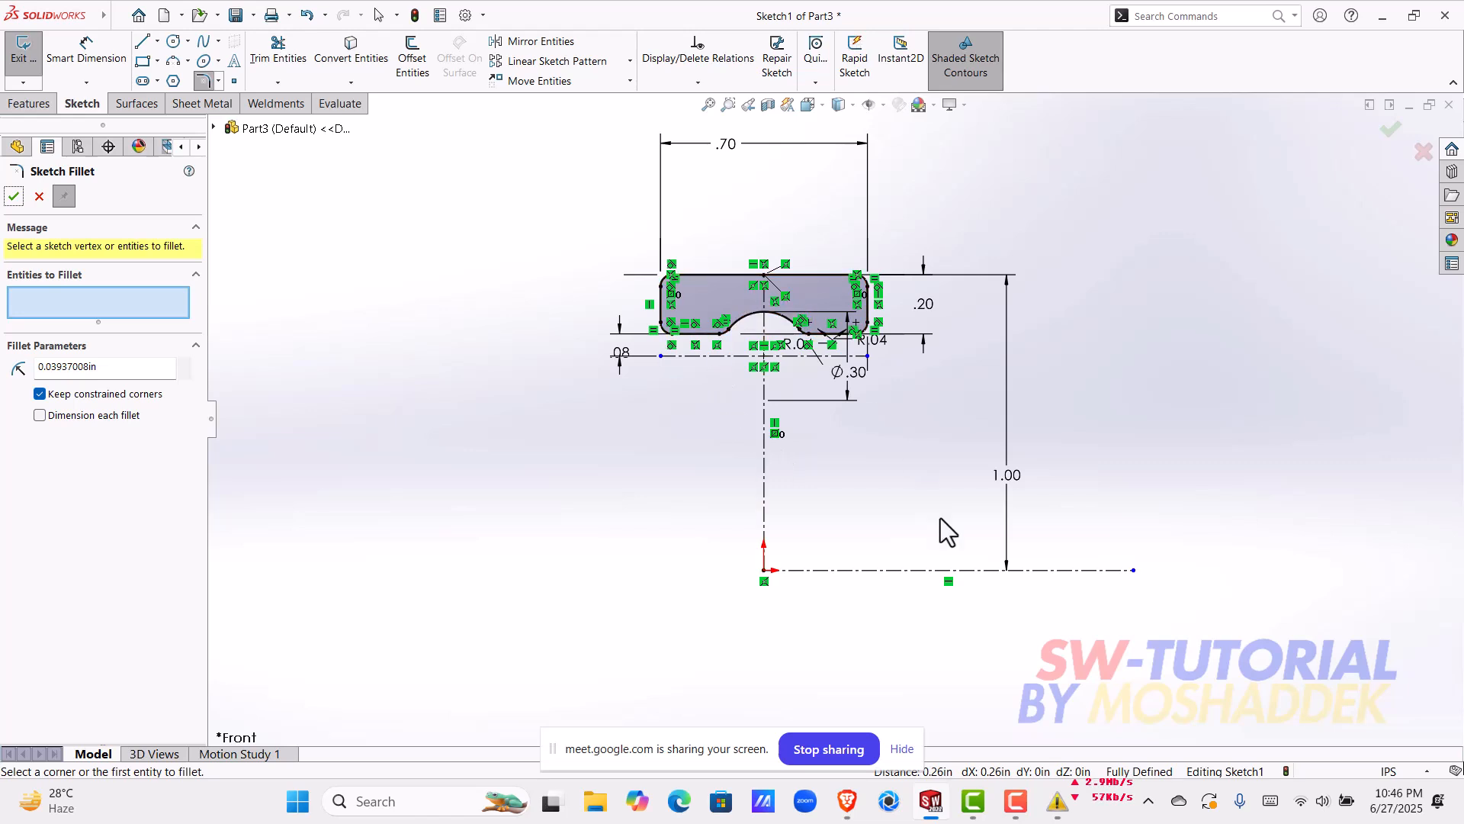
{"action": "scroll", "coordinate": [952, 508], "scroll_direction": "down", "scroll_amount": 1}
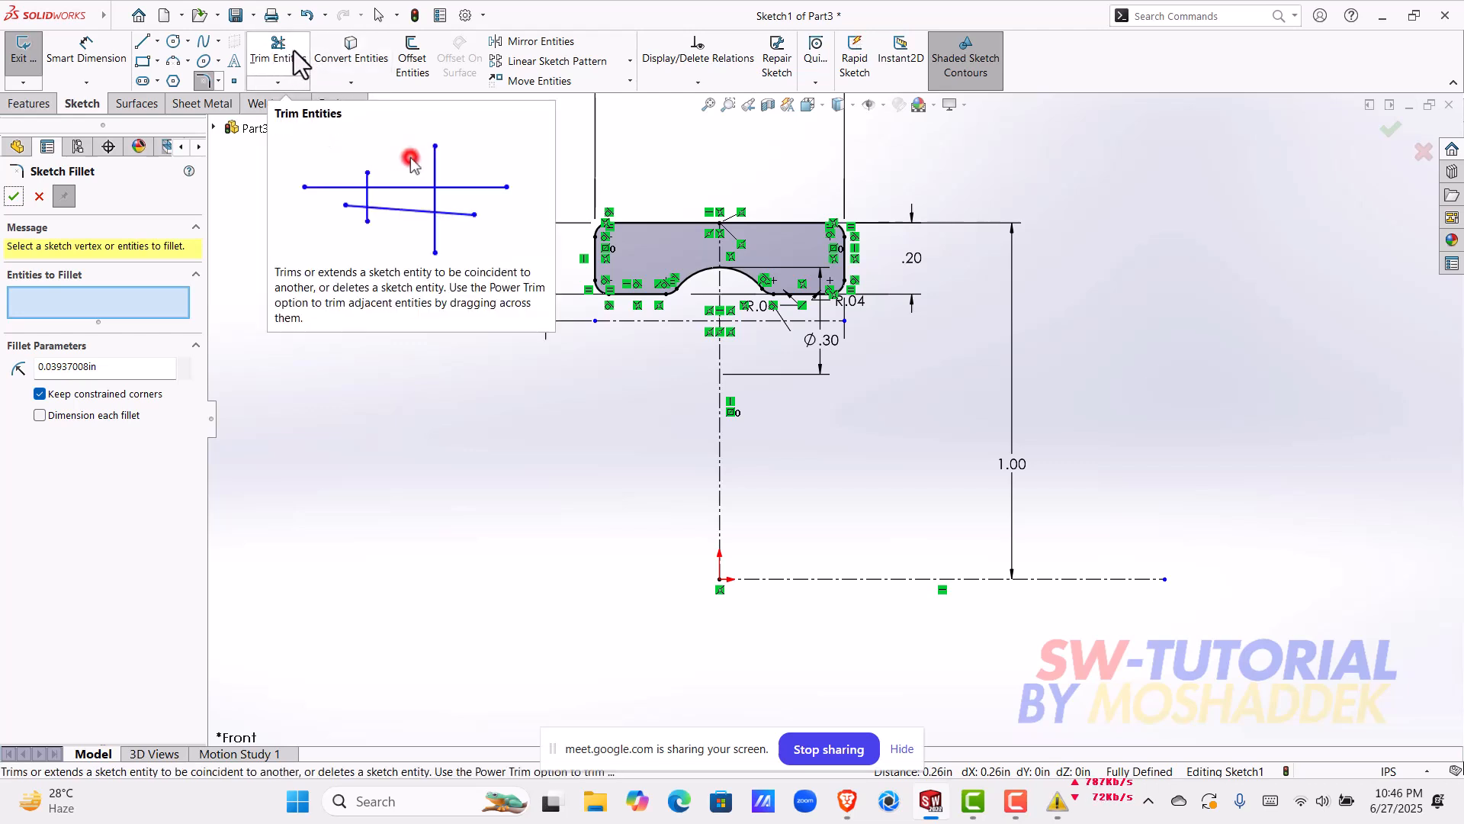
{"action": "left_click", "coordinate": [294, 83]}
{"action": "left_click", "coordinate": [292, 227]}
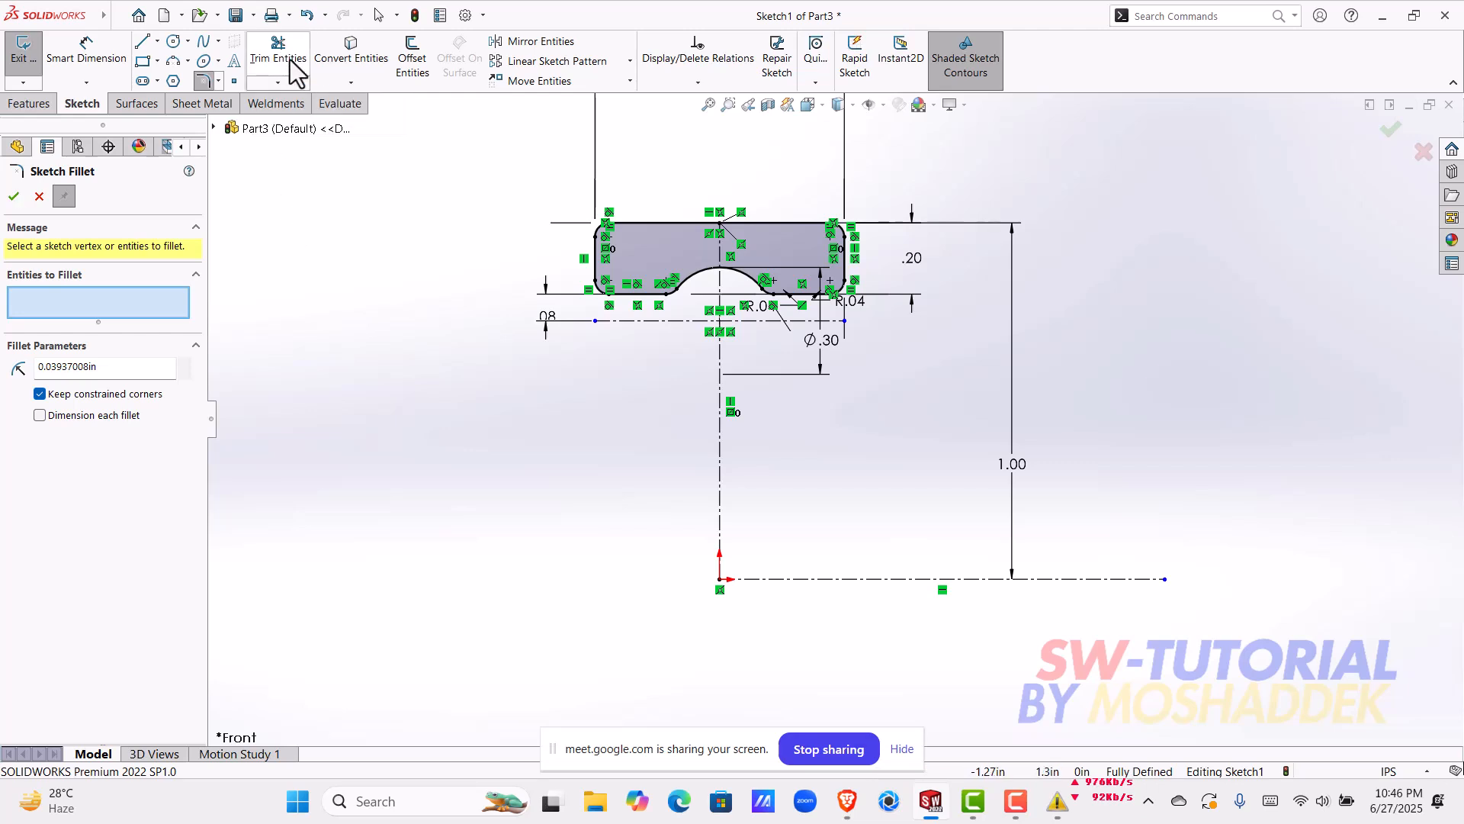
{"action": "left_click", "coordinate": [11, 196]}
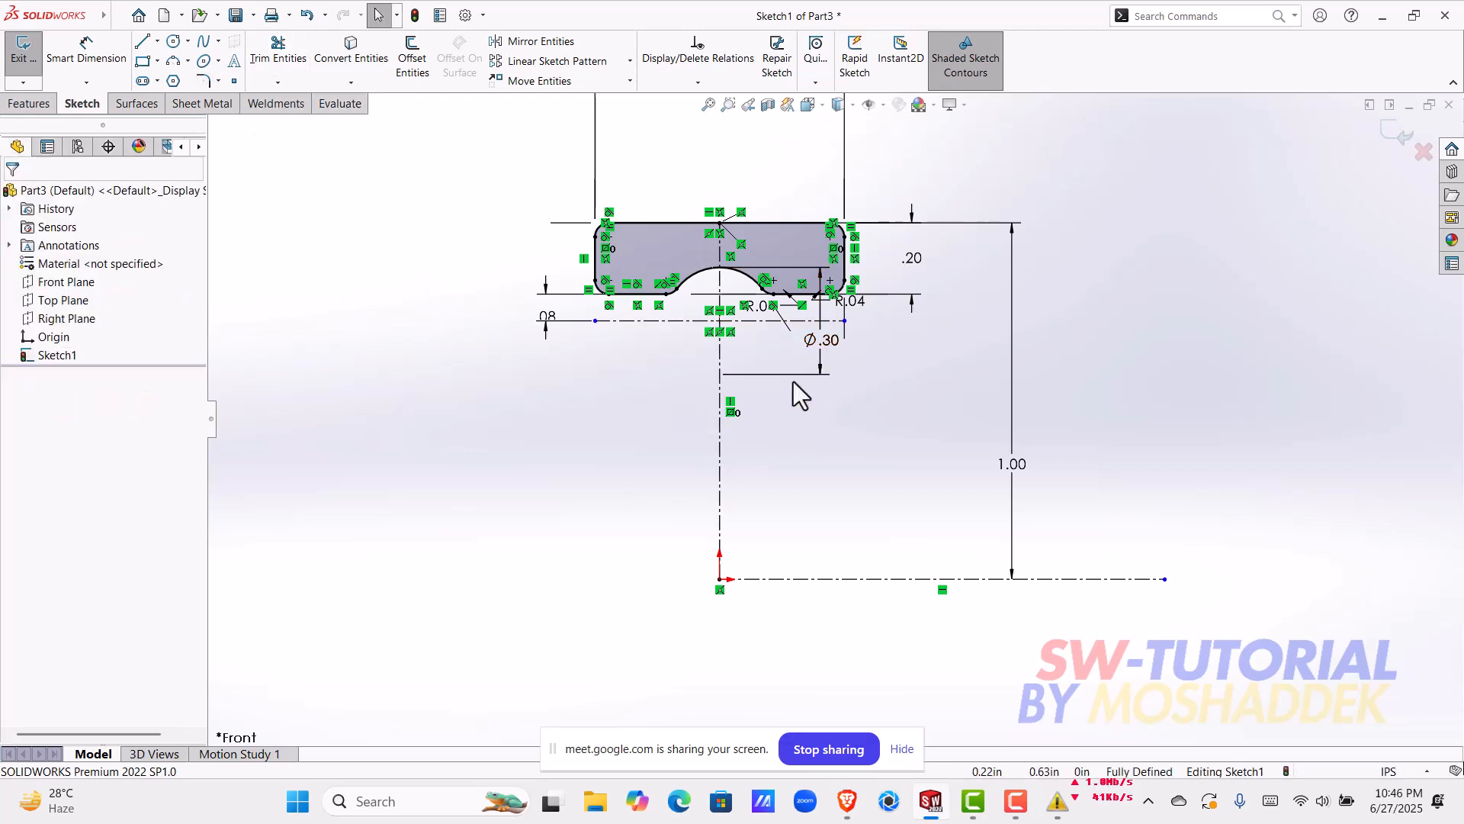
Step: Mirror the entire filleted ring profile about the horizontal centerline through the groove's centre, keeping the original
{"action": "mouse_move", "coordinate": [529, 177]}
{"action": "left_mouse_down"}
{"action": "mouse_move", "coordinate": [627, 288]}
{"action": "mouse_move", "coordinate": [887, 308]}
{"action": "left_mouse_up"}
{"action": "scroll", "coordinate": [886, 308], "scroll_direction": "down", "scroll_amount": 1}
{"action": "scroll", "coordinate": [886, 308], "scroll_direction": "down", "scroll_amount": 1}
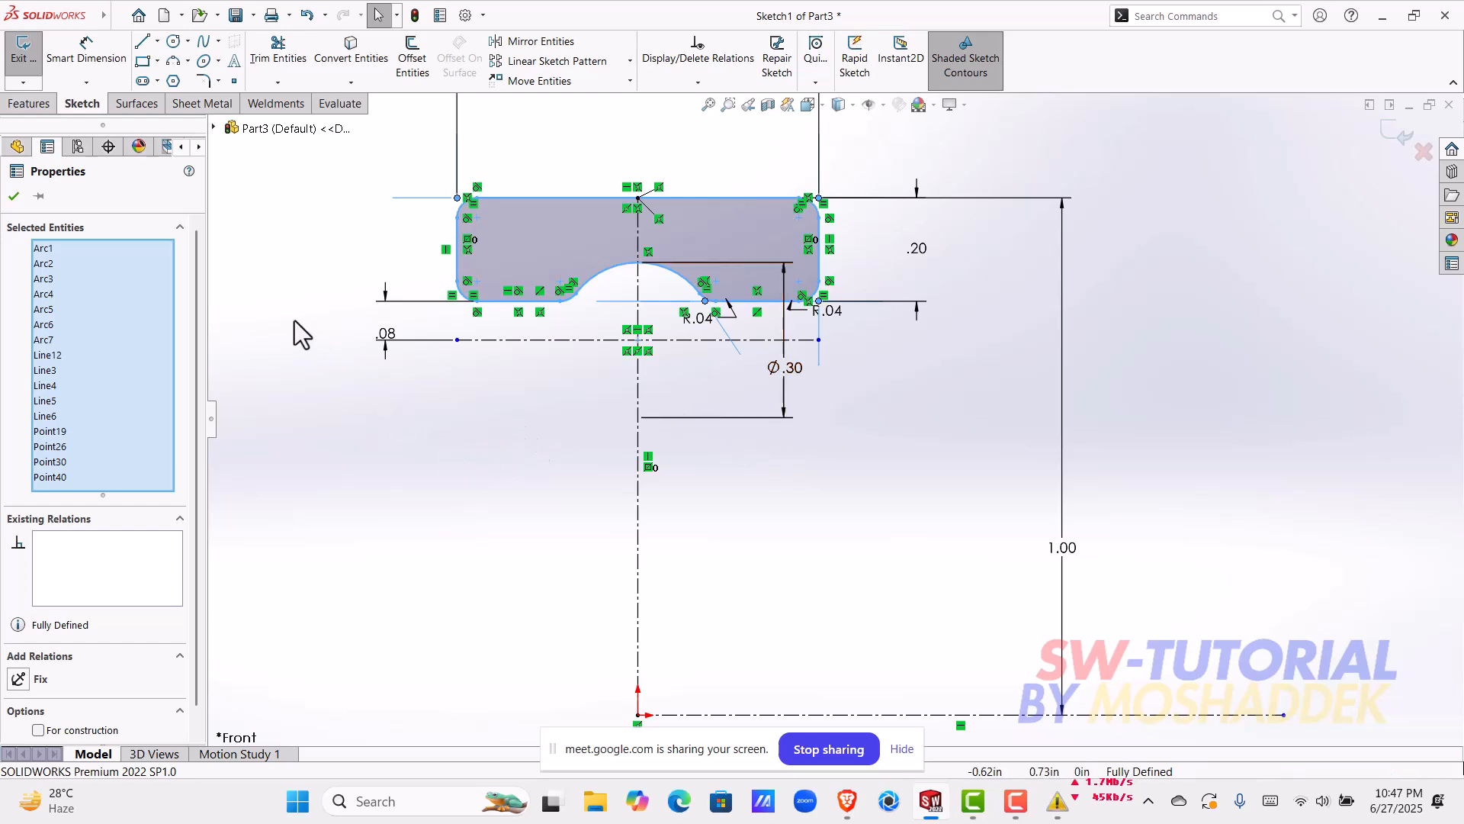
{"action": "left_click", "coordinate": [555, 44]}
{"action": "left_click", "coordinate": [108, 634]}
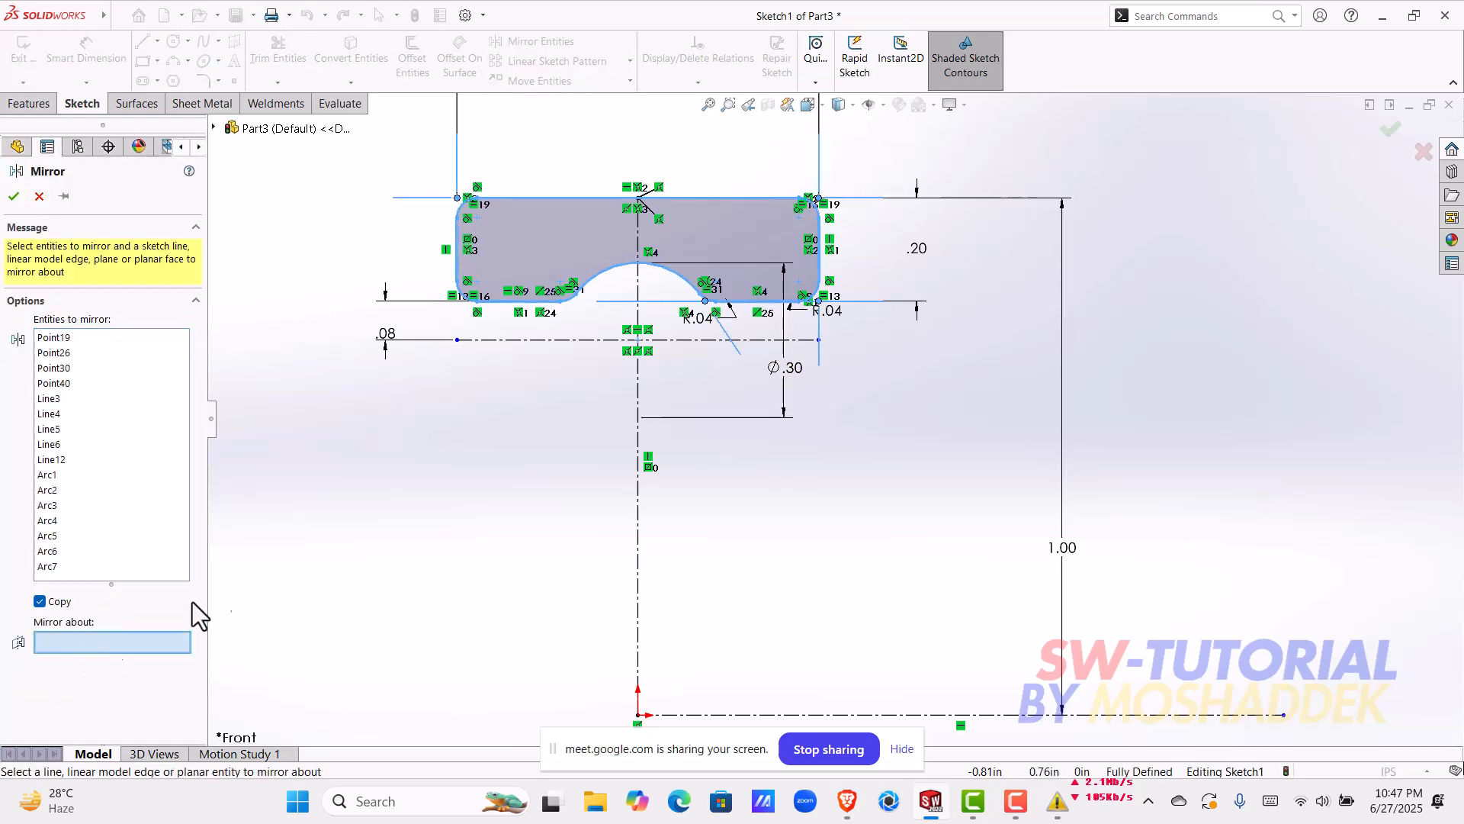
{"action": "left_click", "coordinate": [526, 341]}
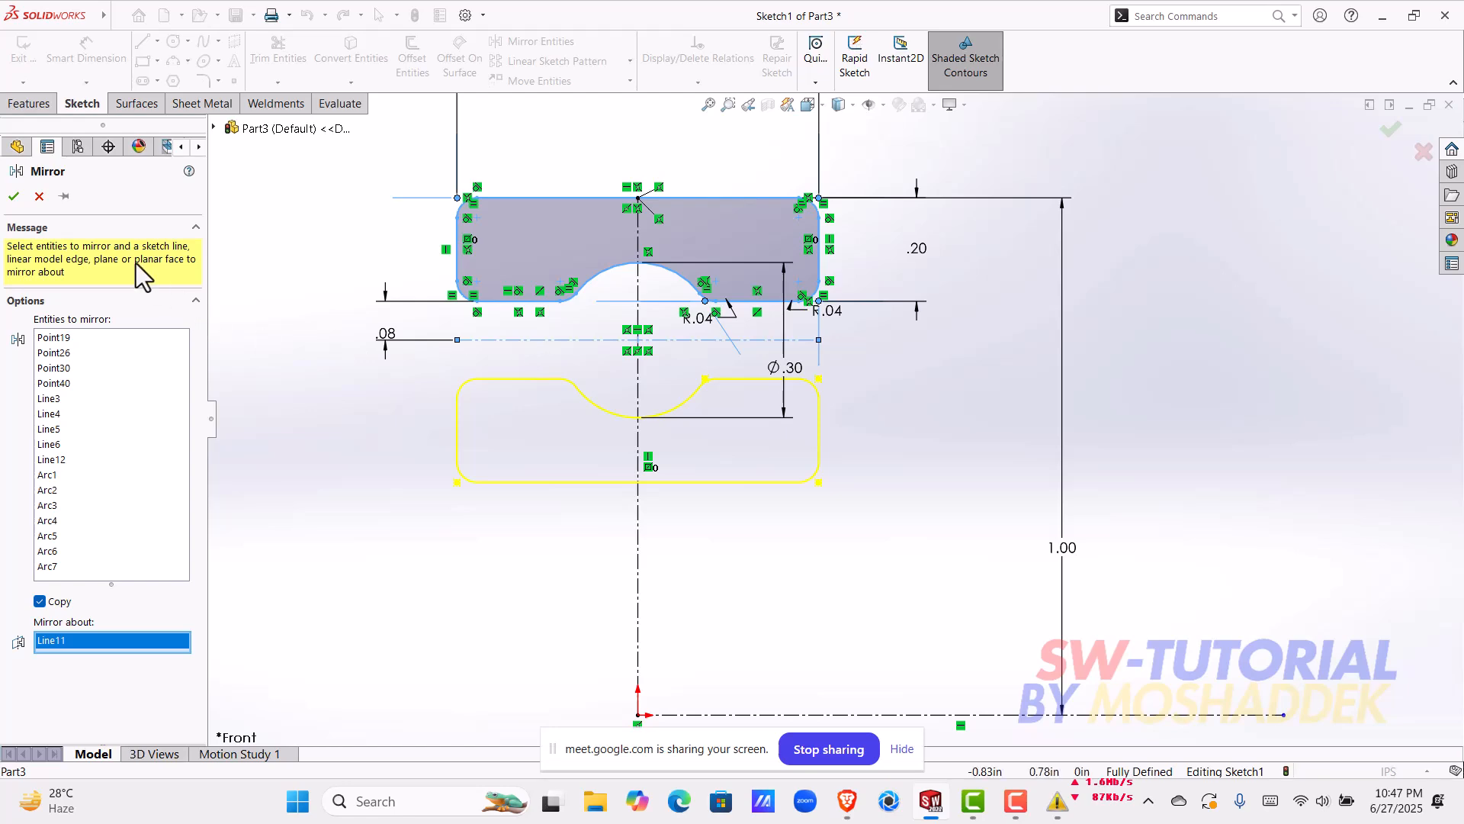
{"action": "left_click", "coordinate": [14, 196]}
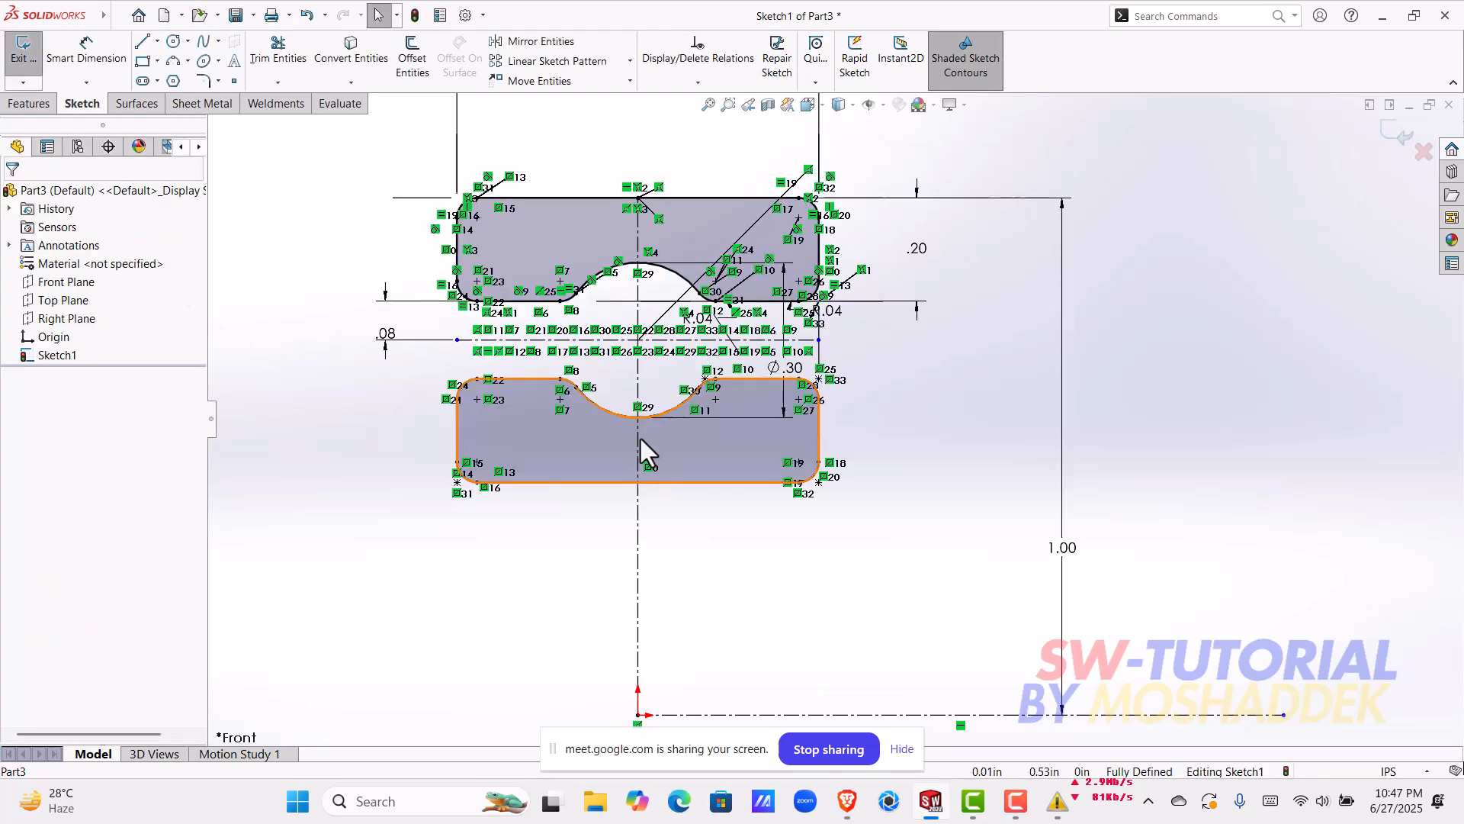
{"action": "scroll", "coordinate": [685, 382], "scroll_direction": "down", "scroll_amount": 3}
{"action": "left_click", "coordinate": [175, 42]}
{"action": "left_click", "coordinate": [699, 333]}
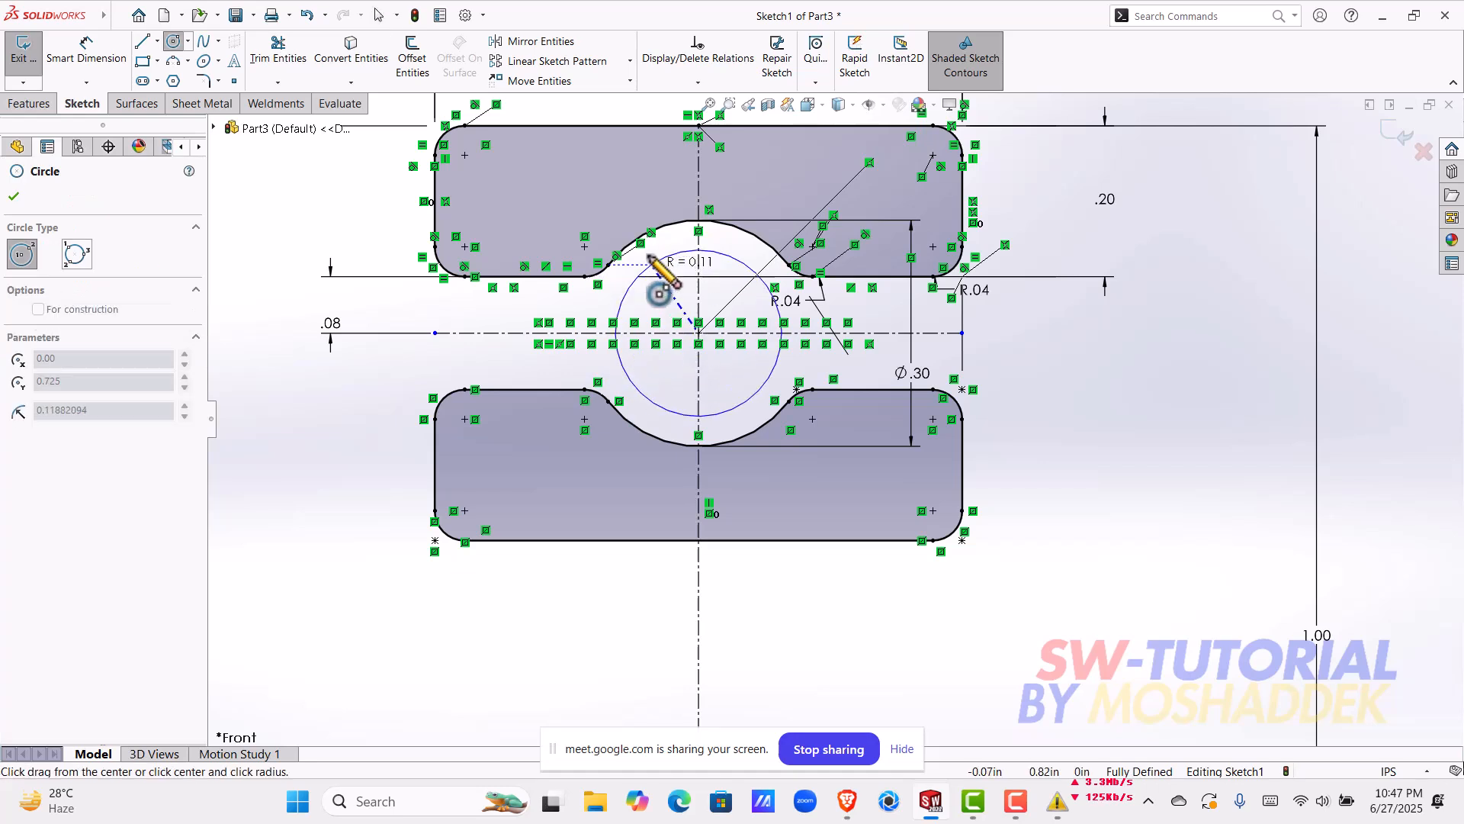
{"action": "left_click", "coordinate": [691, 223]}
{"action": "key", "text": "Escape"}
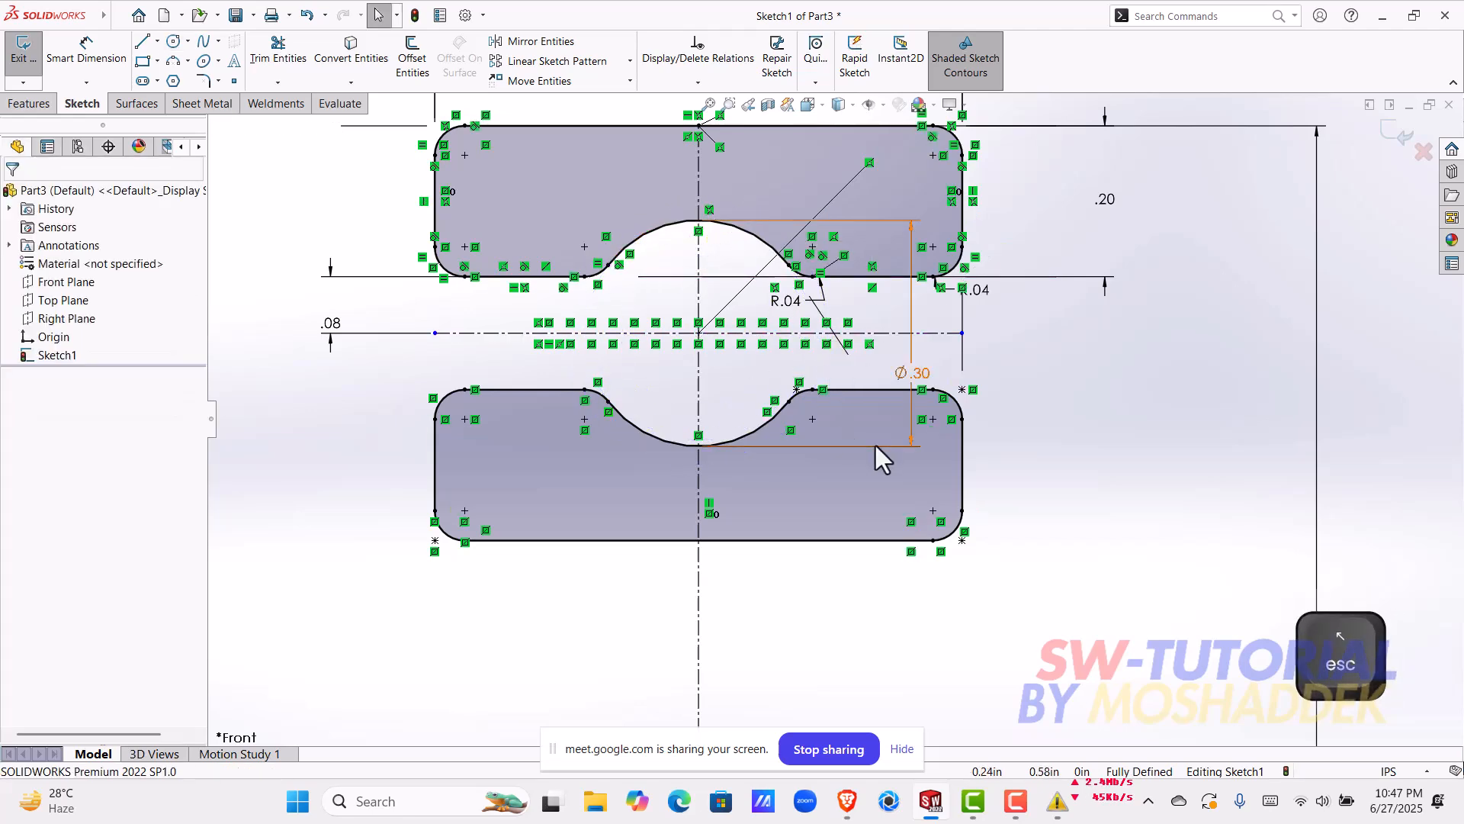
Step: Examine the two mirrored ring profiles, their grooves and relations, and their position above the centerline through the origin
{"action": "scroll", "coordinate": [854, 434], "scroll_direction": "up", "scroll_amount": 2}
{"action": "scroll", "coordinate": [870, 549], "scroll_direction": "up", "scroll_amount": 4}
{"action": "scroll", "coordinate": [870, 454], "scroll_direction": "down", "scroll_amount": 2}
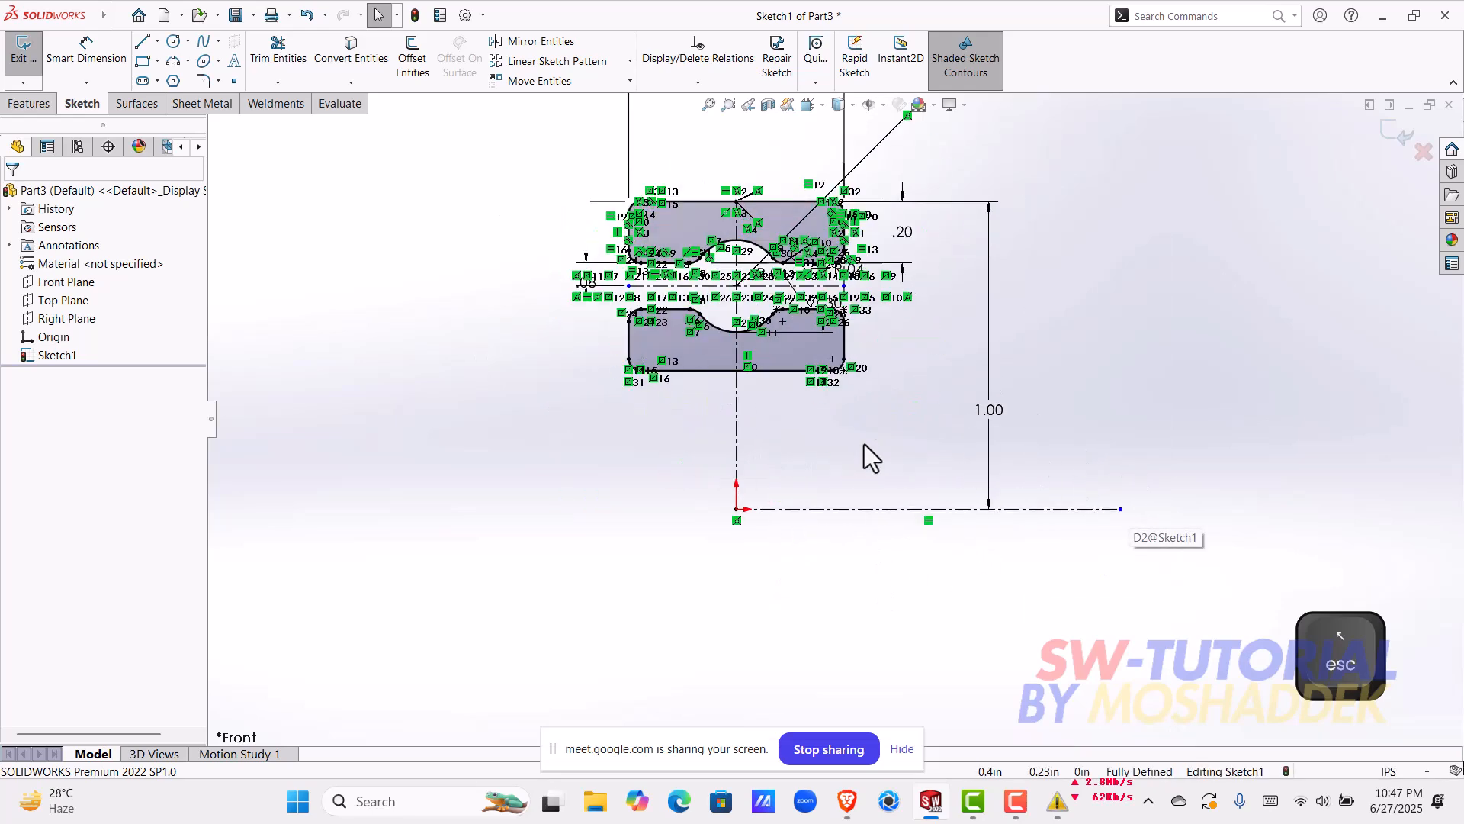
{"action": "scroll", "coordinate": [758, 312], "scroll_direction": "down", "scroll_amount": 4}
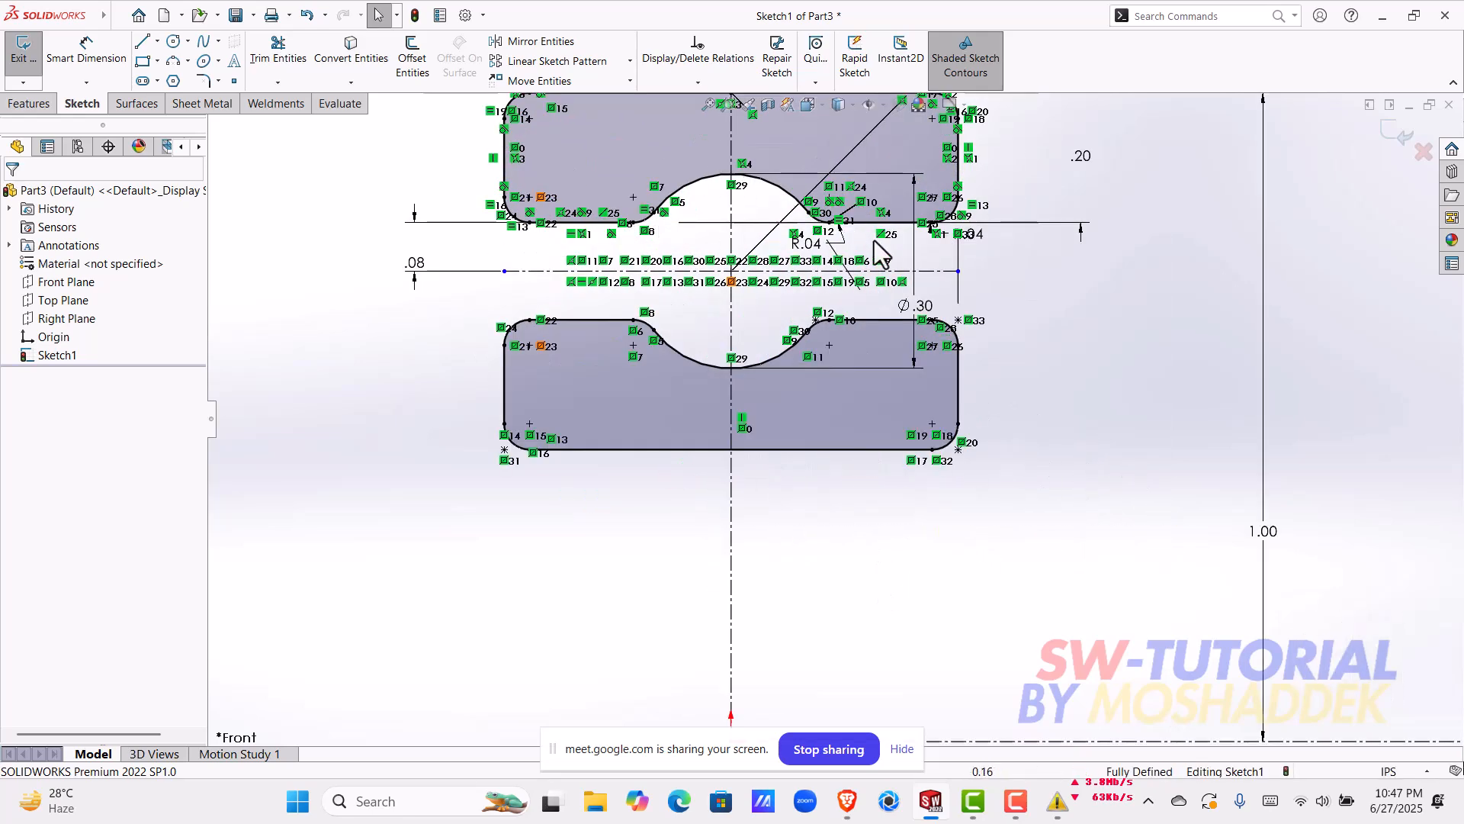
{"action": "scroll", "coordinate": [757, 273], "scroll_direction": "down", "scroll_amount": 3}
{"action": "scroll", "coordinate": [857, 366], "scroll_direction": "up", "scroll_amount": 5}
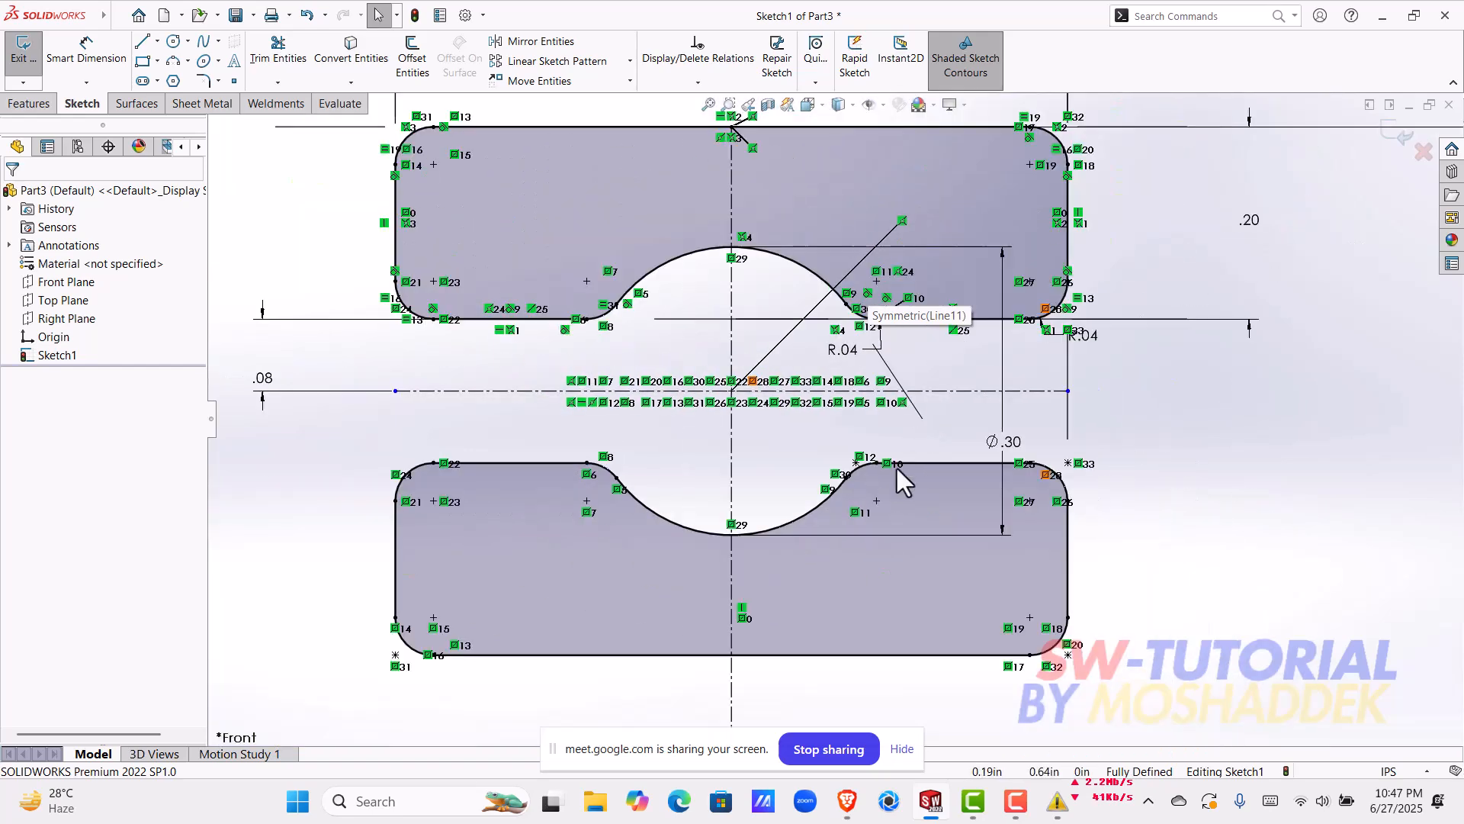
{"action": "scroll", "coordinate": [928, 565], "scroll_direction": "up", "scroll_amount": 3}
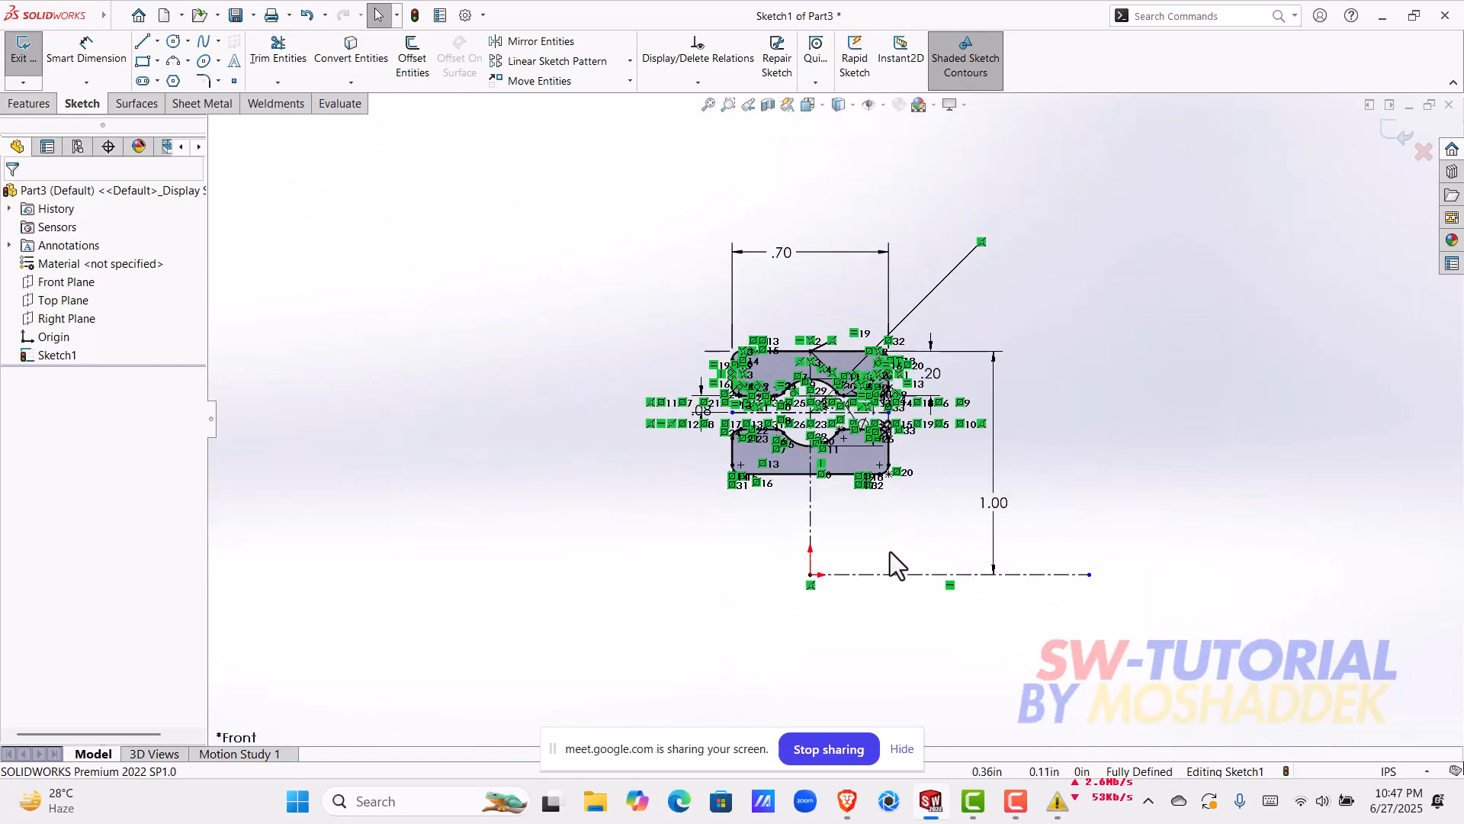
{"action": "scroll", "coordinate": [972, 533], "scroll_direction": "down", "scroll_amount": 1}
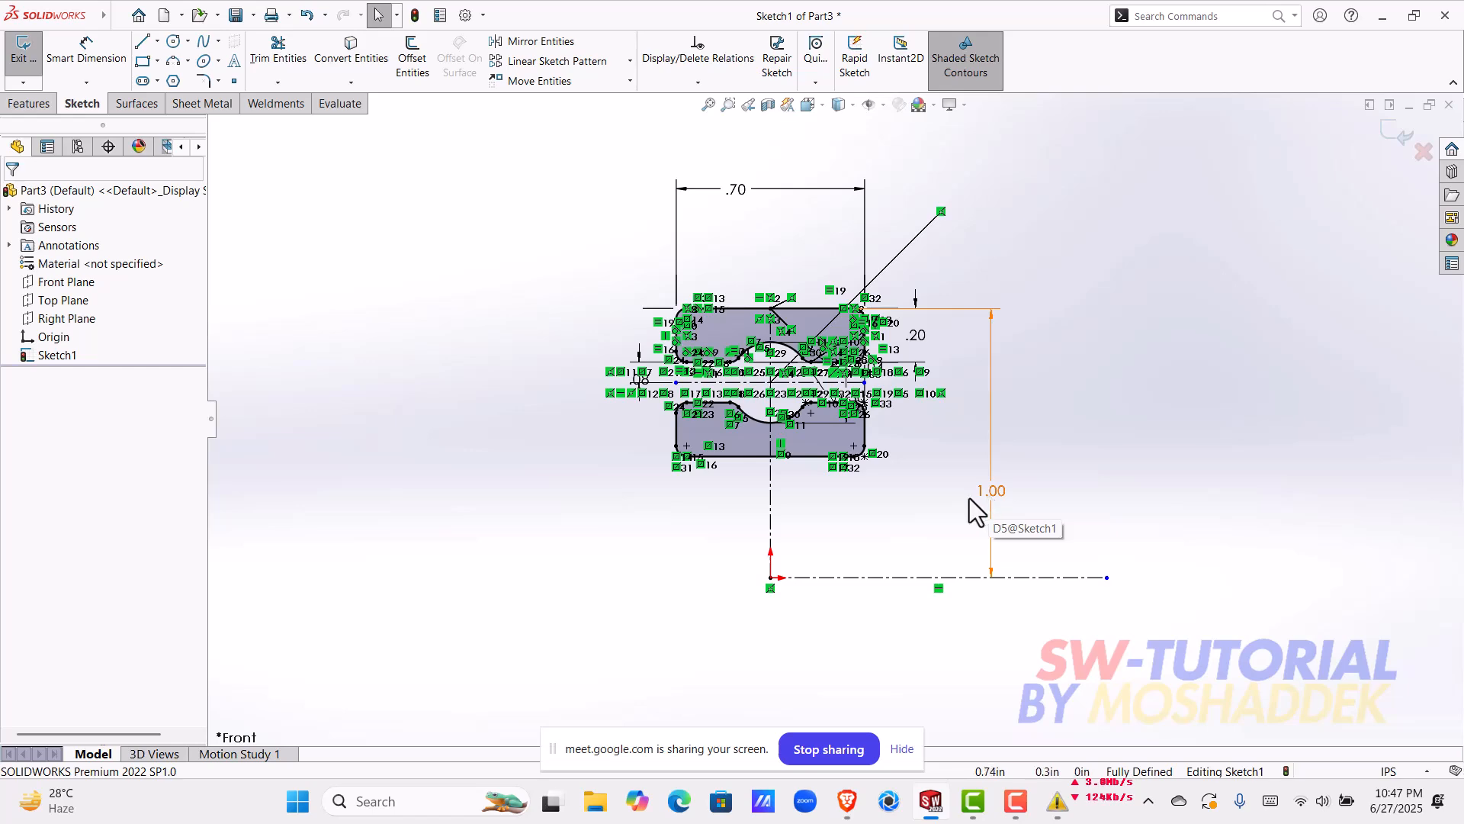
{"action": "scroll", "coordinate": [822, 388], "scroll_direction": "down", "scroll_amount": 4}
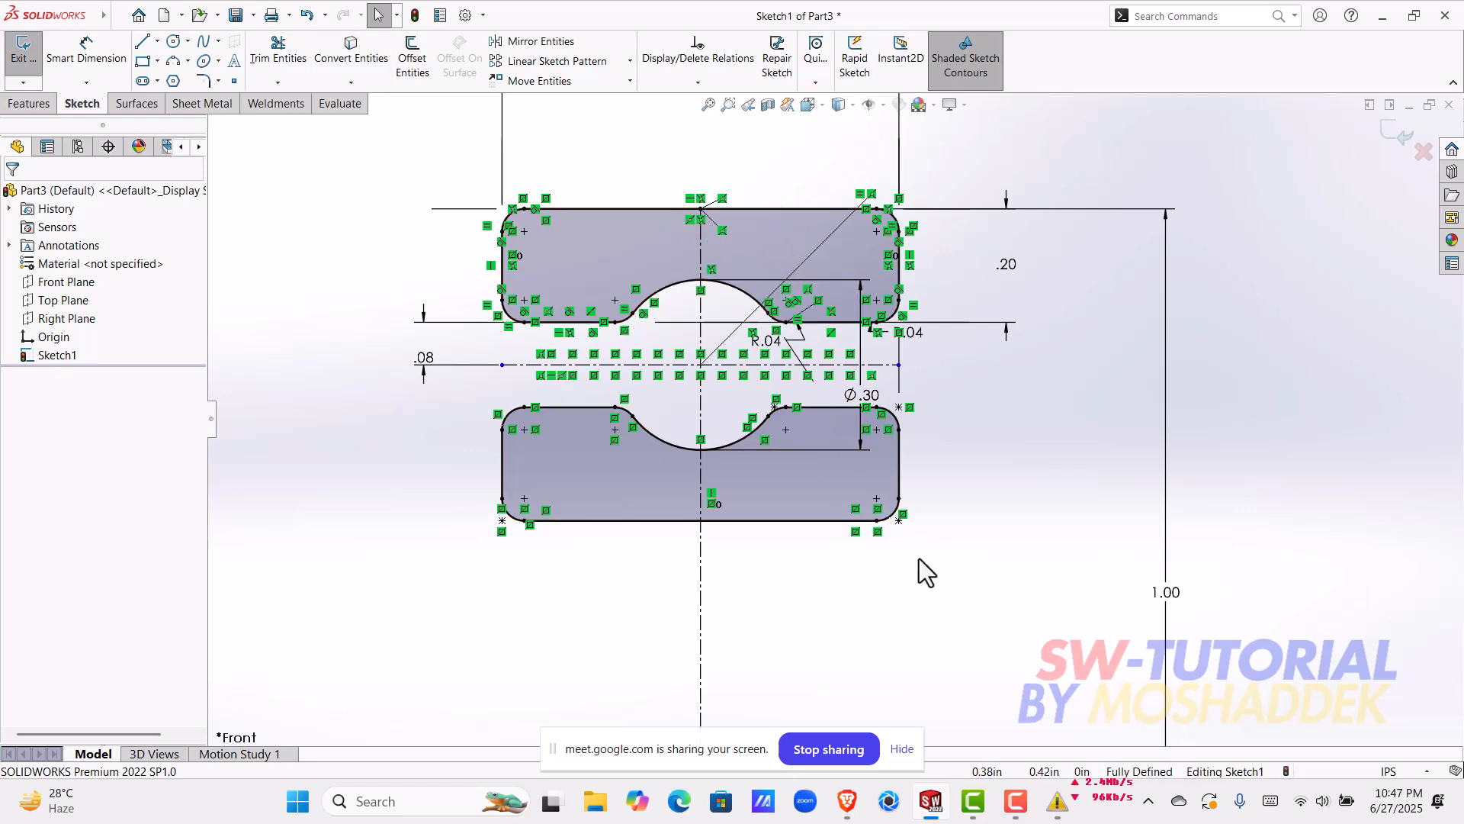
{"action": "mouse_move", "coordinate": [862, 808]}
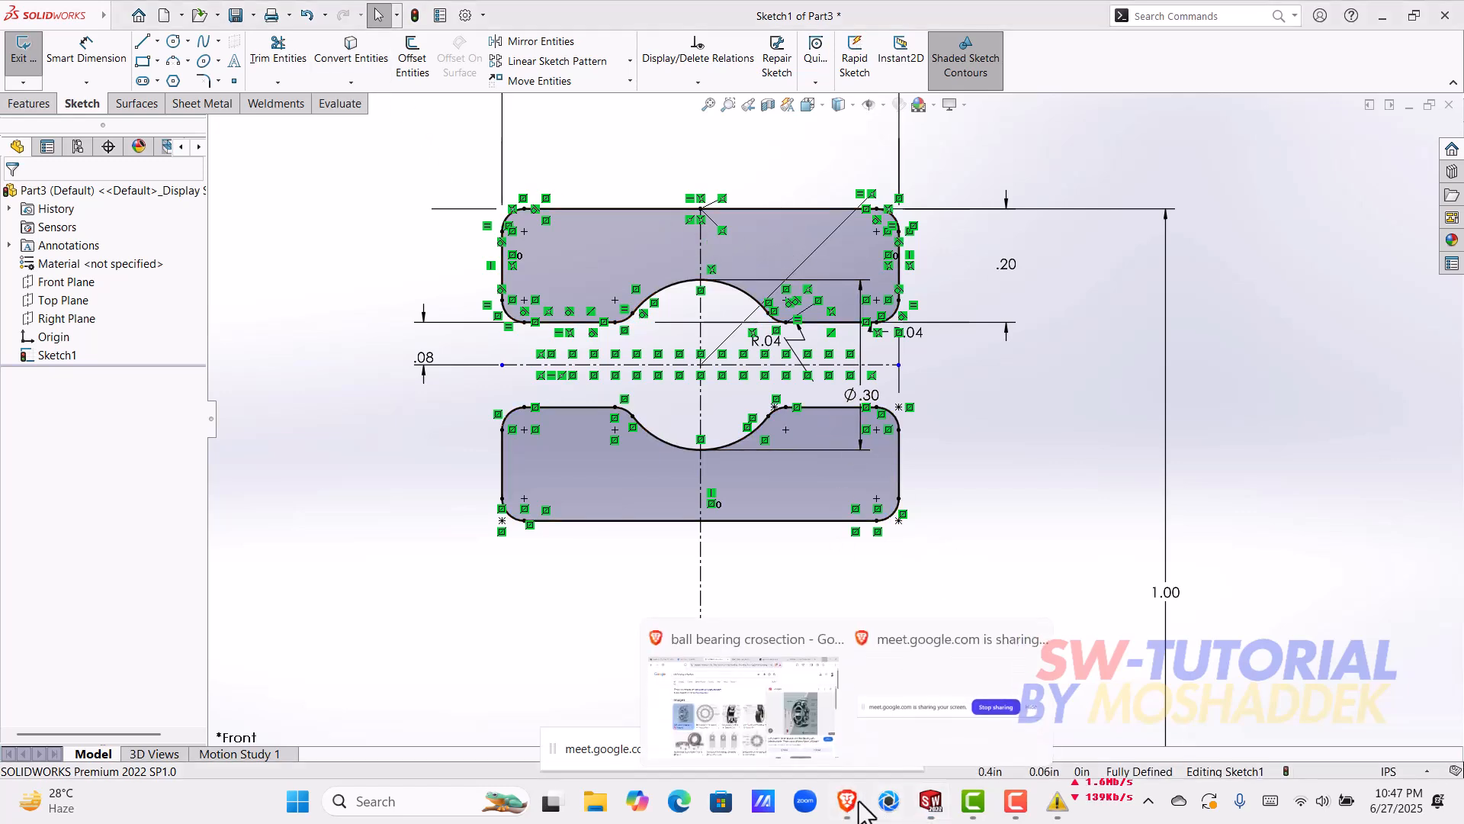
{"action": "left_click", "coordinate": [1073, 465]}
Step: Move the 1.00 in dimension away from the profiles to the far end of the centerline through the origin
{"action": "scroll", "coordinate": [1009, 534], "scroll_direction": "up", "scroll_amount": 4}
{"action": "middle_click_drag", "start_coordinate": [999, 528], "coordinate": [932, 469], "text": "ctrl"}
{"action": "scroll", "coordinate": [934, 470], "scroll_direction": "down", "scroll_amount": 1}
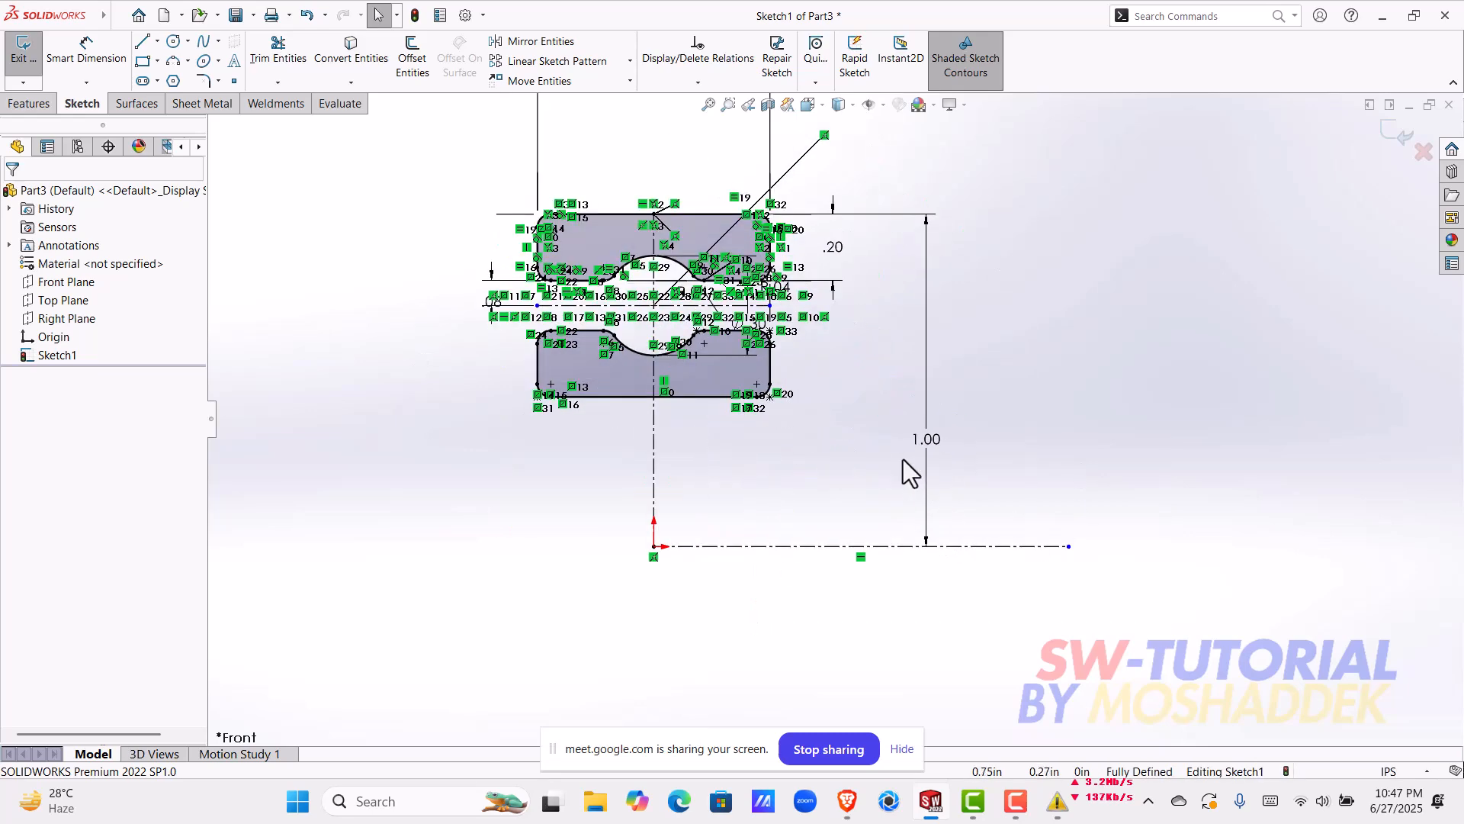
{"action": "left_click_drag", "start_coordinate": [926, 447], "coordinate": [1058, 455]}
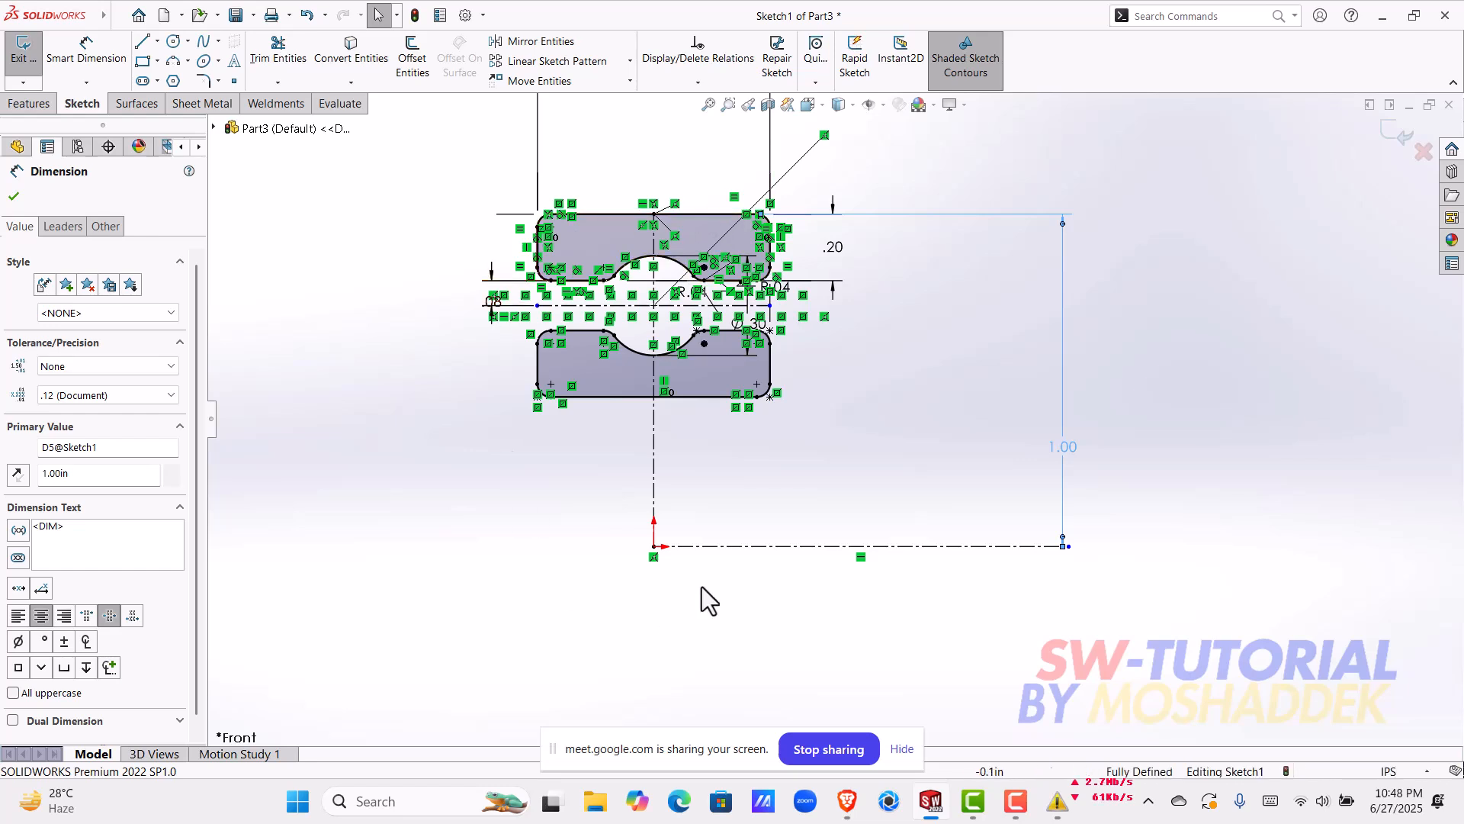
Step: Try to dimension the distance between the lower profile's bottom edge and the horizontal centerline through the origin
{"action": "left_click", "coordinate": [86, 56]}
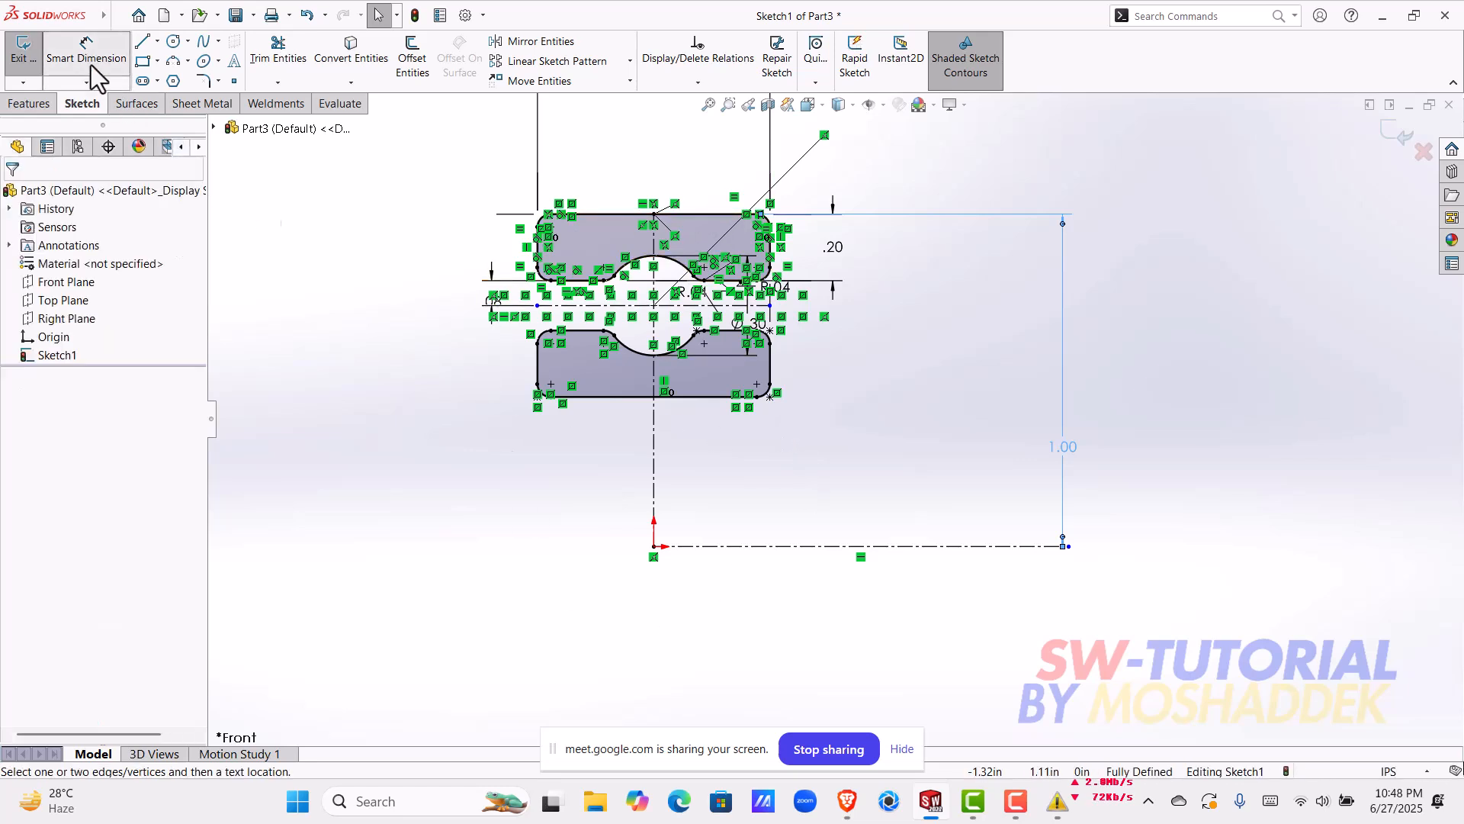
{"action": "left_click", "coordinate": [711, 396]}
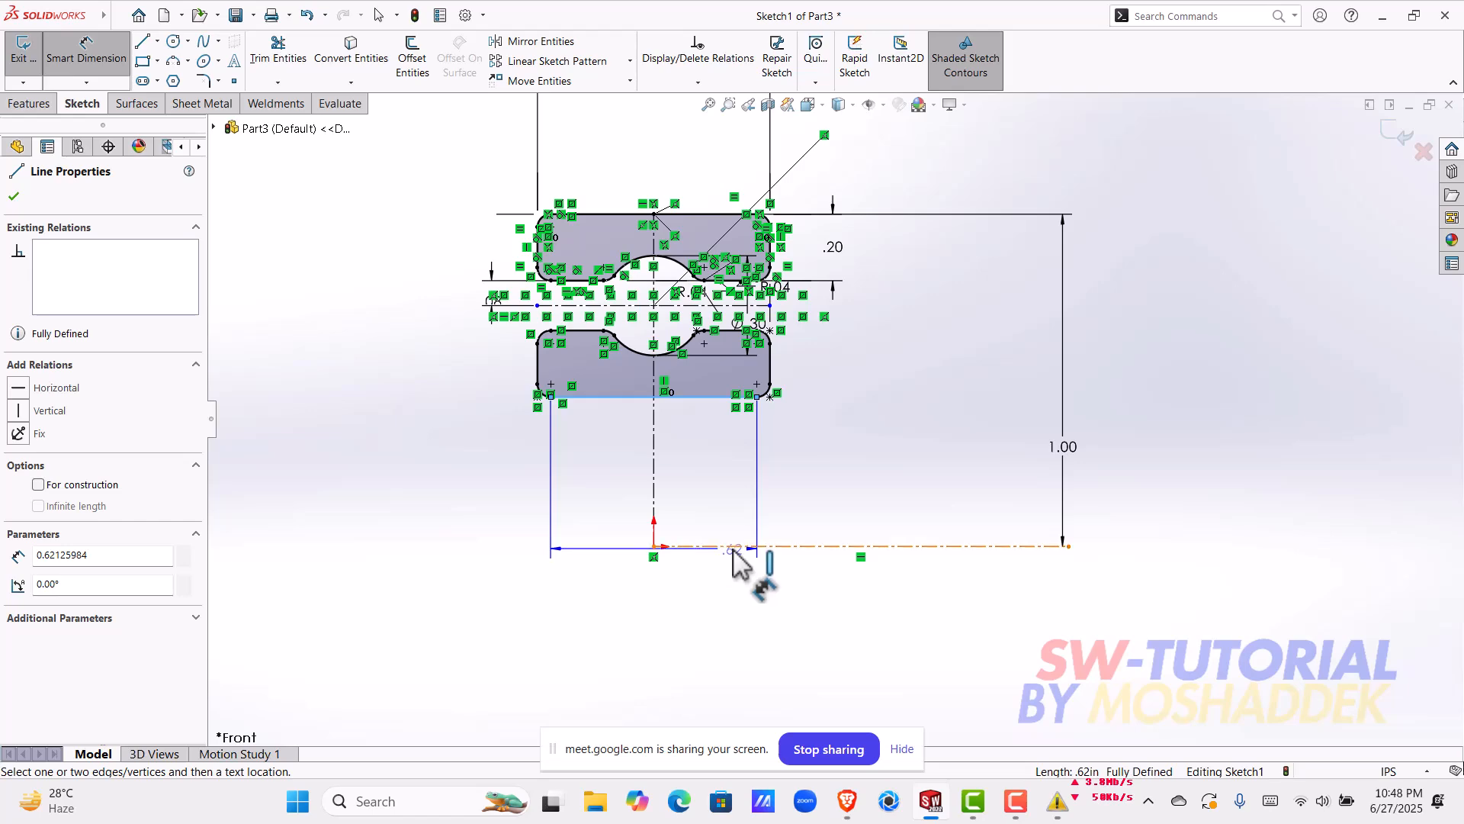
{"action": "left_click", "coordinate": [735, 547]}
{"action": "left_click", "coordinate": [479, 507]}
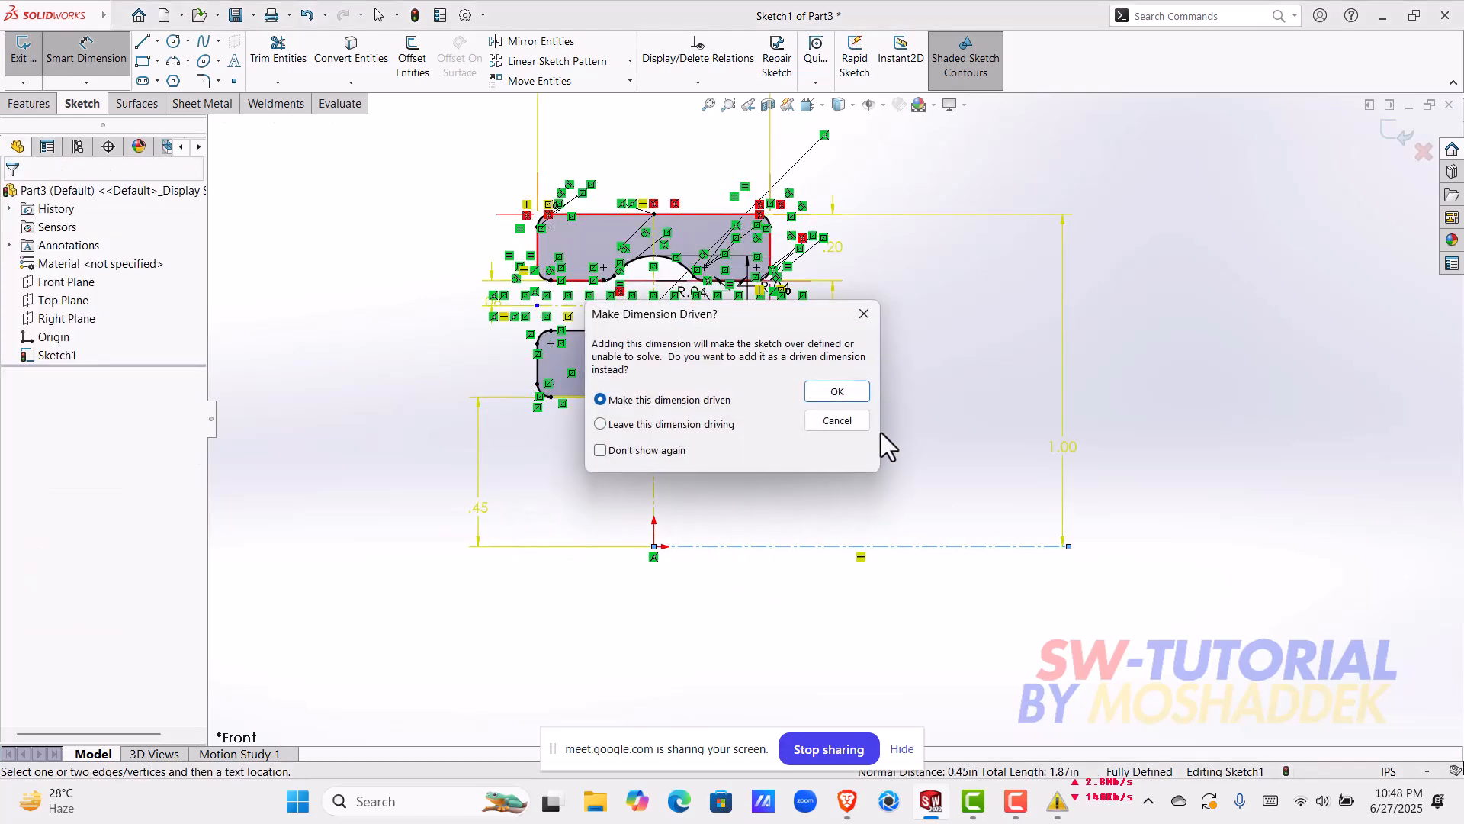
{"action": "left_click", "coordinate": [846, 424]}
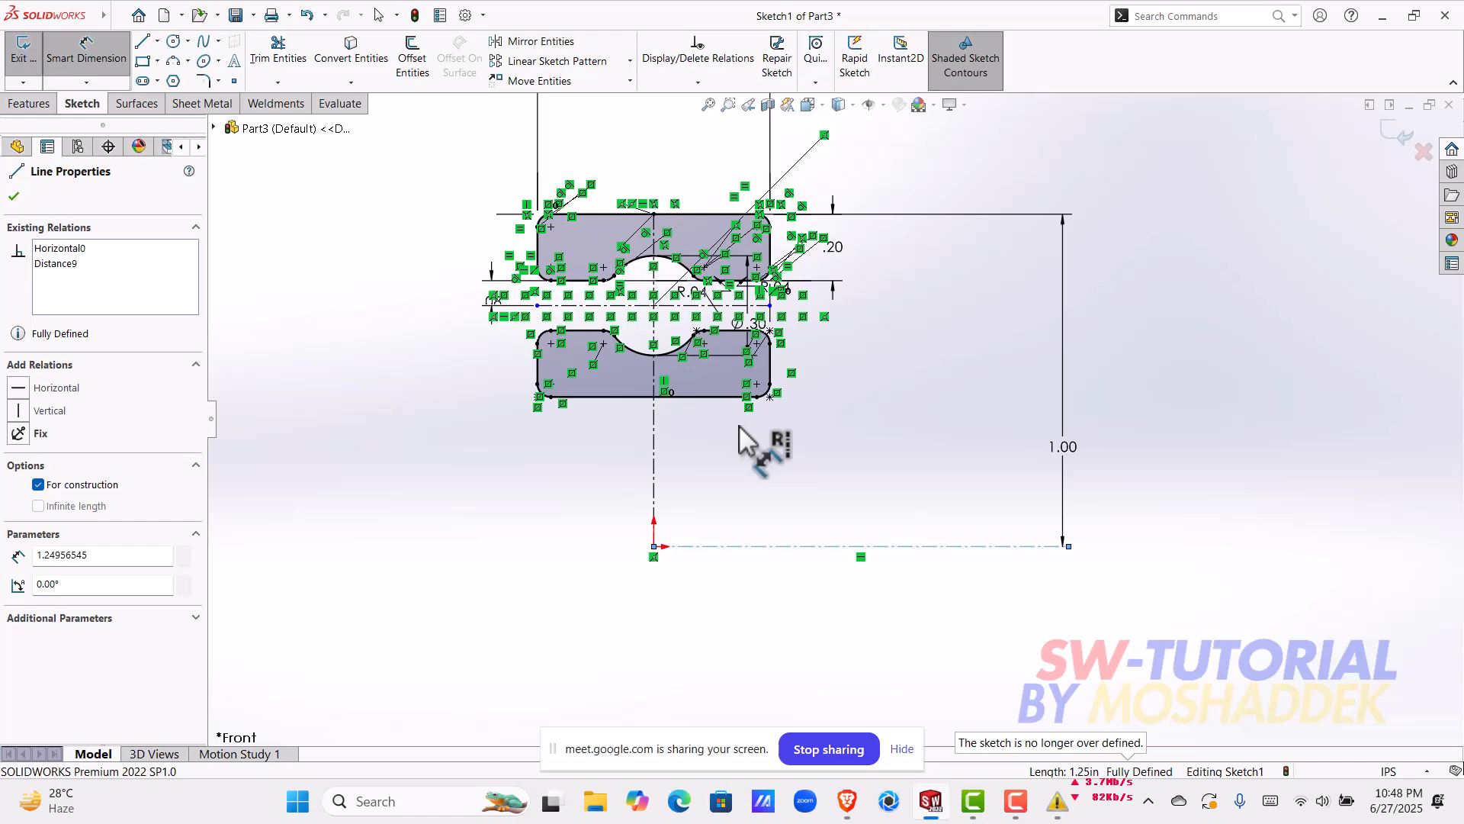
Step: Revolve both ring profiles 360 degrees about the horizontal centerline through the origin
{"action": "scroll", "coordinate": [843, 400], "scroll_direction": "up", "scroll_amount": 3}
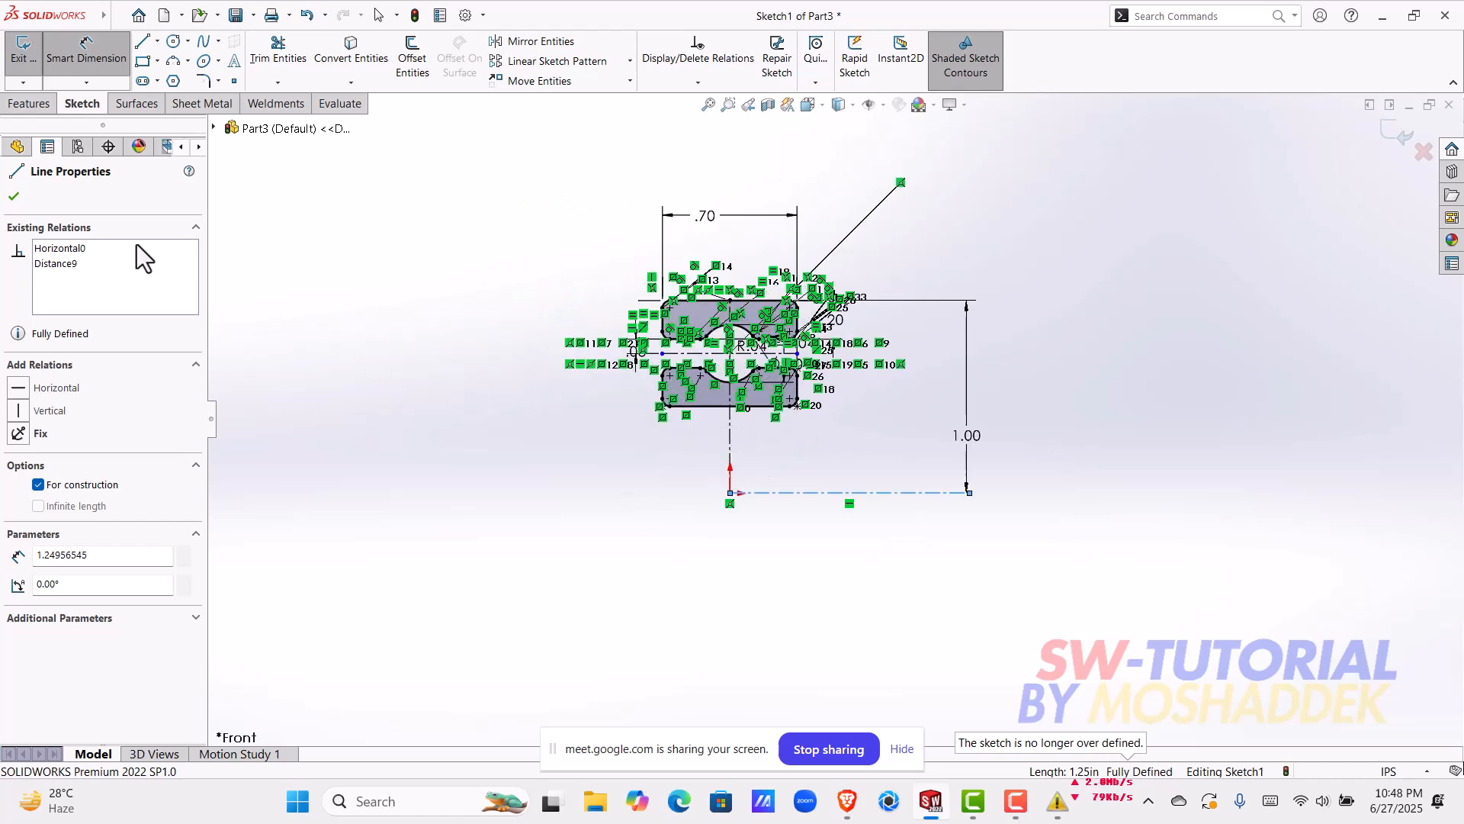
{"action": "left_click", "coordinate": [13, 196]}
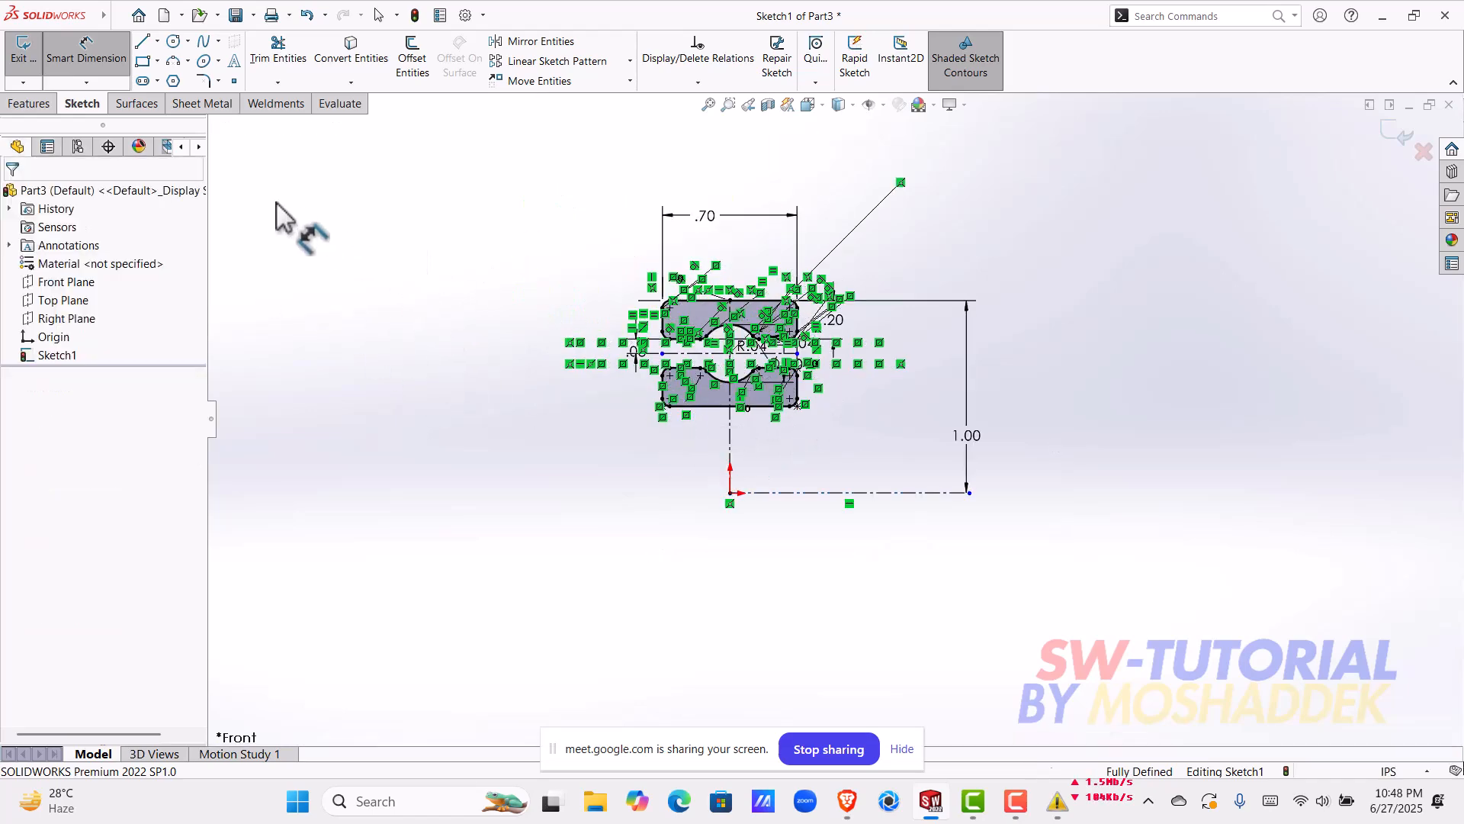
{"action": "left_click", "coordinate": [38, 110]}
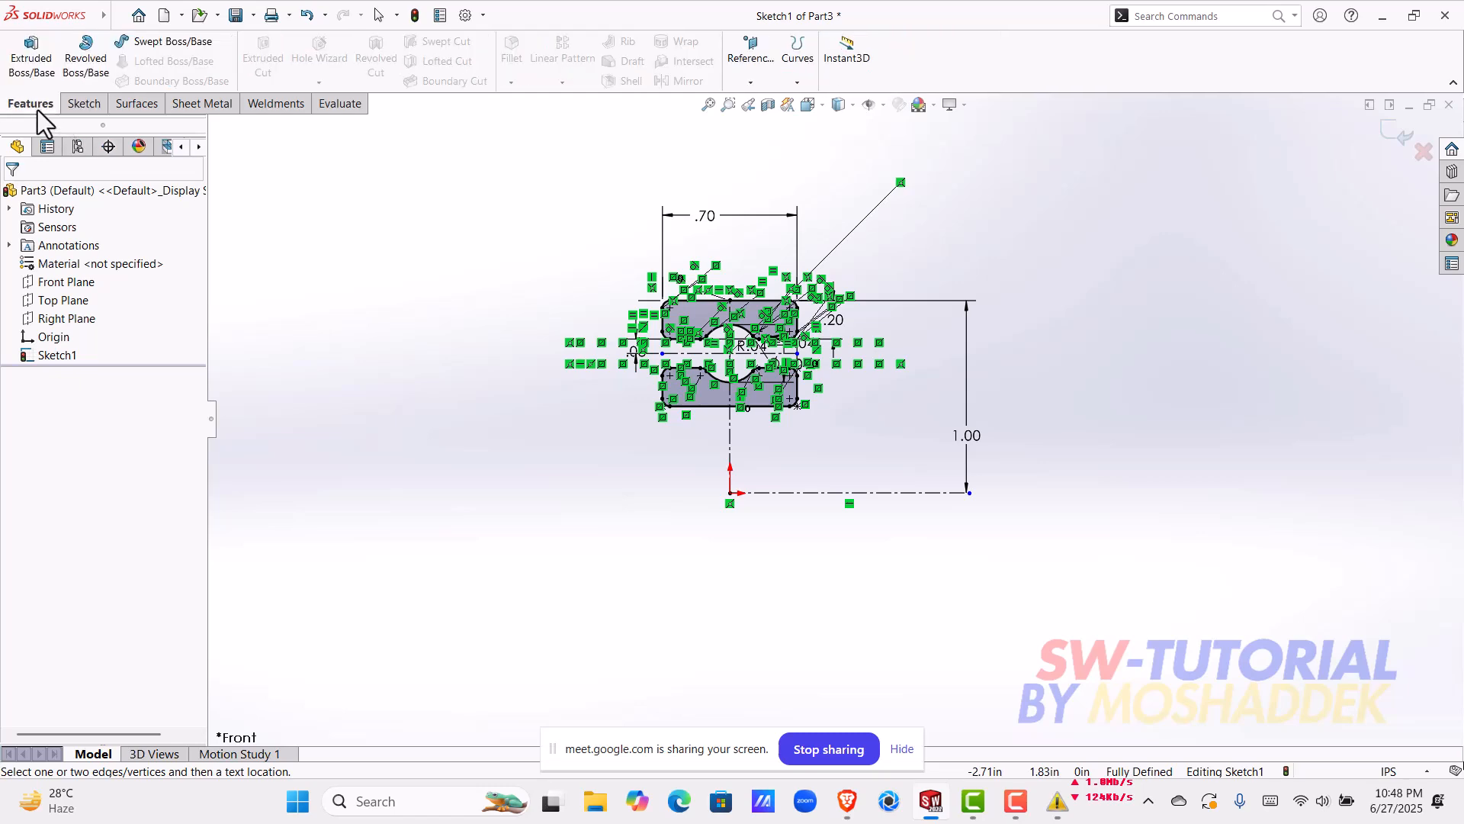
{"action": "left_click", "coordinate": [86, 57]}
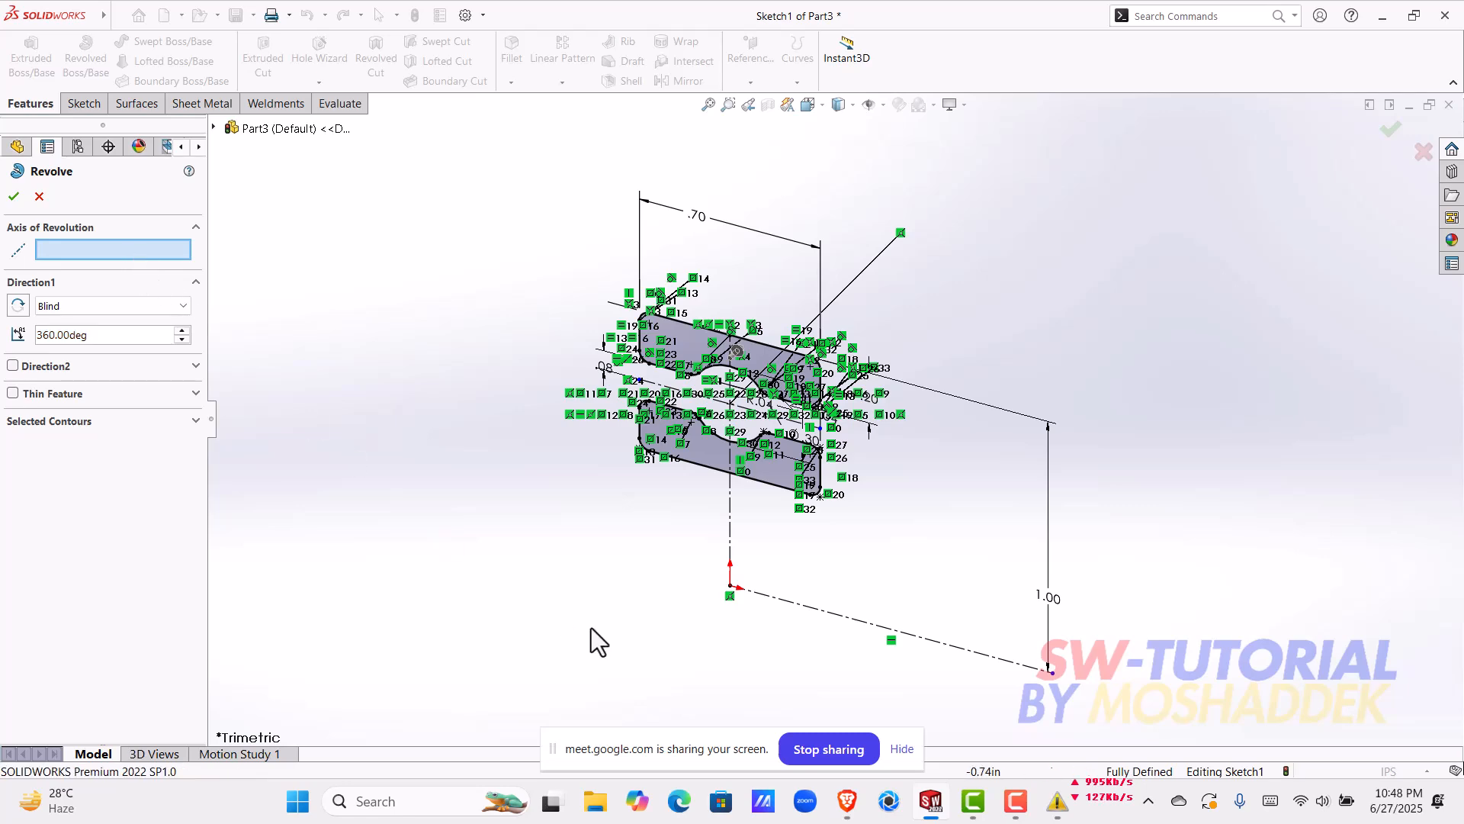
{"action": "left_click", "coordinate": [828, 615]}
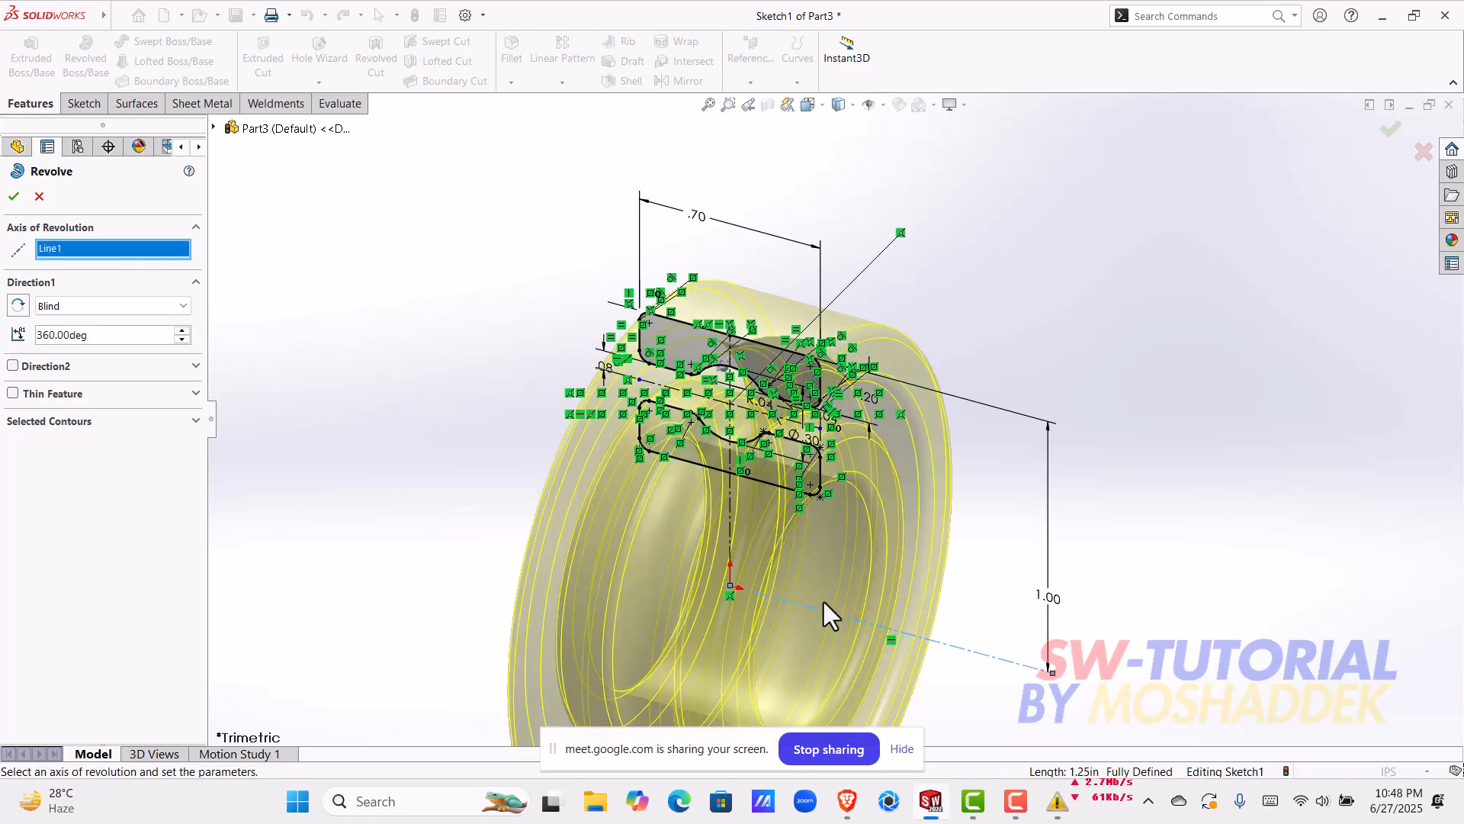
{"action": "scroll", "coordinate": [781, 559], "scroll_direction": "up", "scroll_amount": 4}
{"action": "middle_click_drag", "start_coordinate": [780, 560], "coordinate": [650, 467]}
{"action": "left_click", "coordinate": [14, 196]}
Step: Examine the revolved outer and inner rings from several angles and identify each one among the solid bodies
{"action": "scroll", "coordinate": [865, 502], "scroll_direction": "down", "scroll_amount": 5}
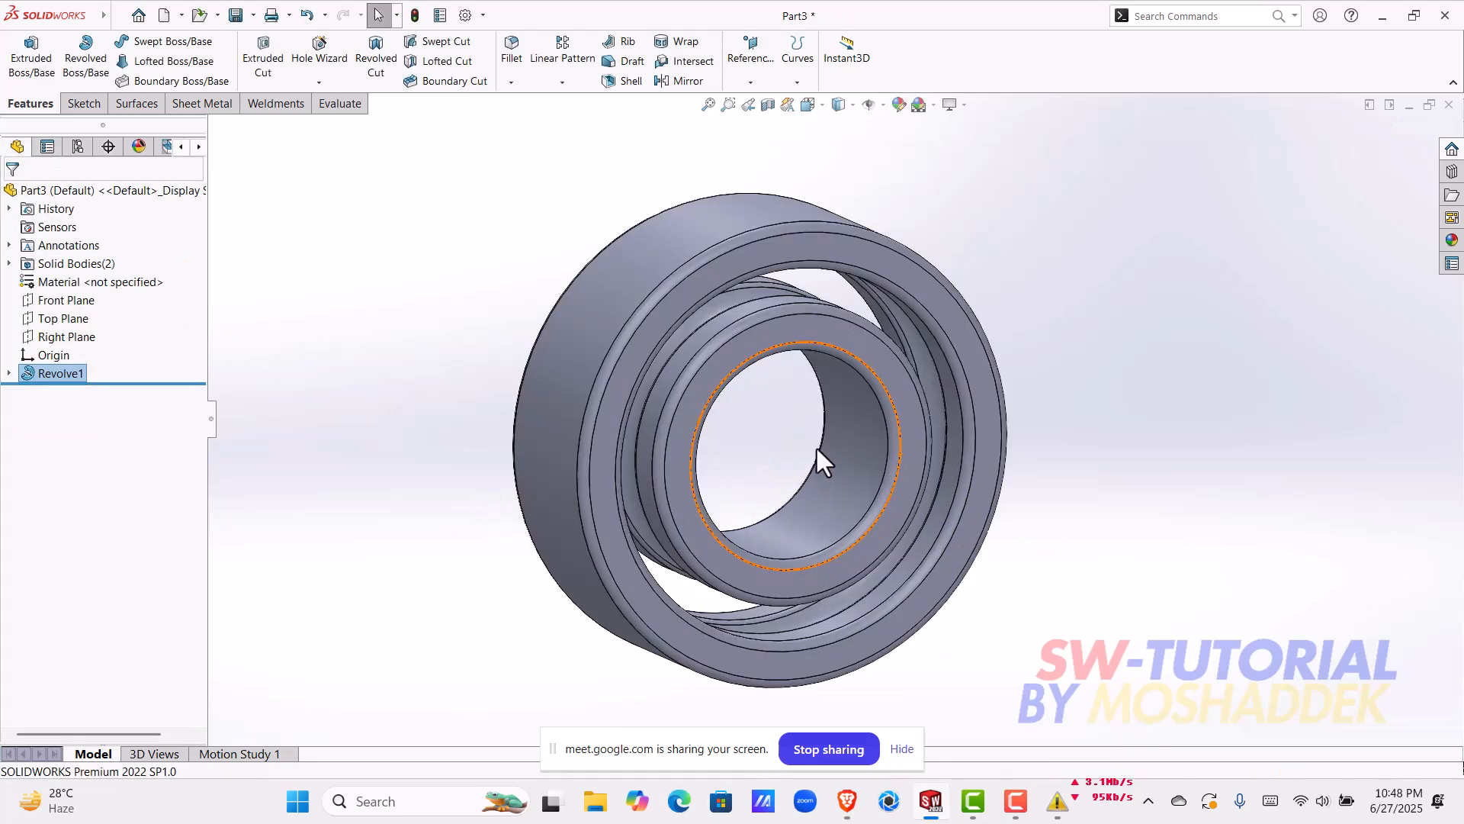
{"action": "middle_click_drag", "start_coordinate": [739, 424], "coordinate": [794, 446]}
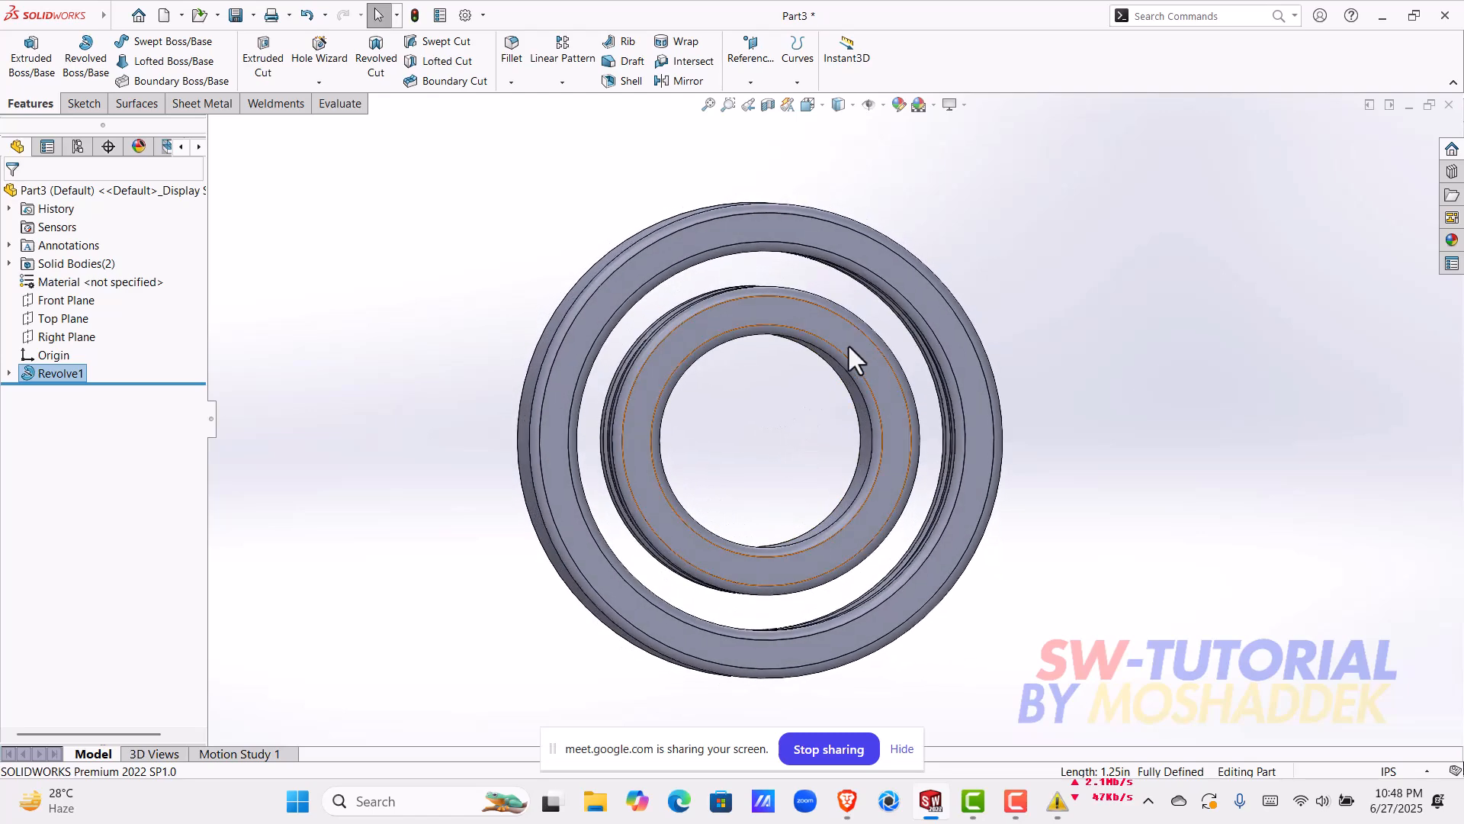
{"action": "left_click", "coordinate": [847, 343]}
{"action": "left_click", "coordinate": [813, 243]}
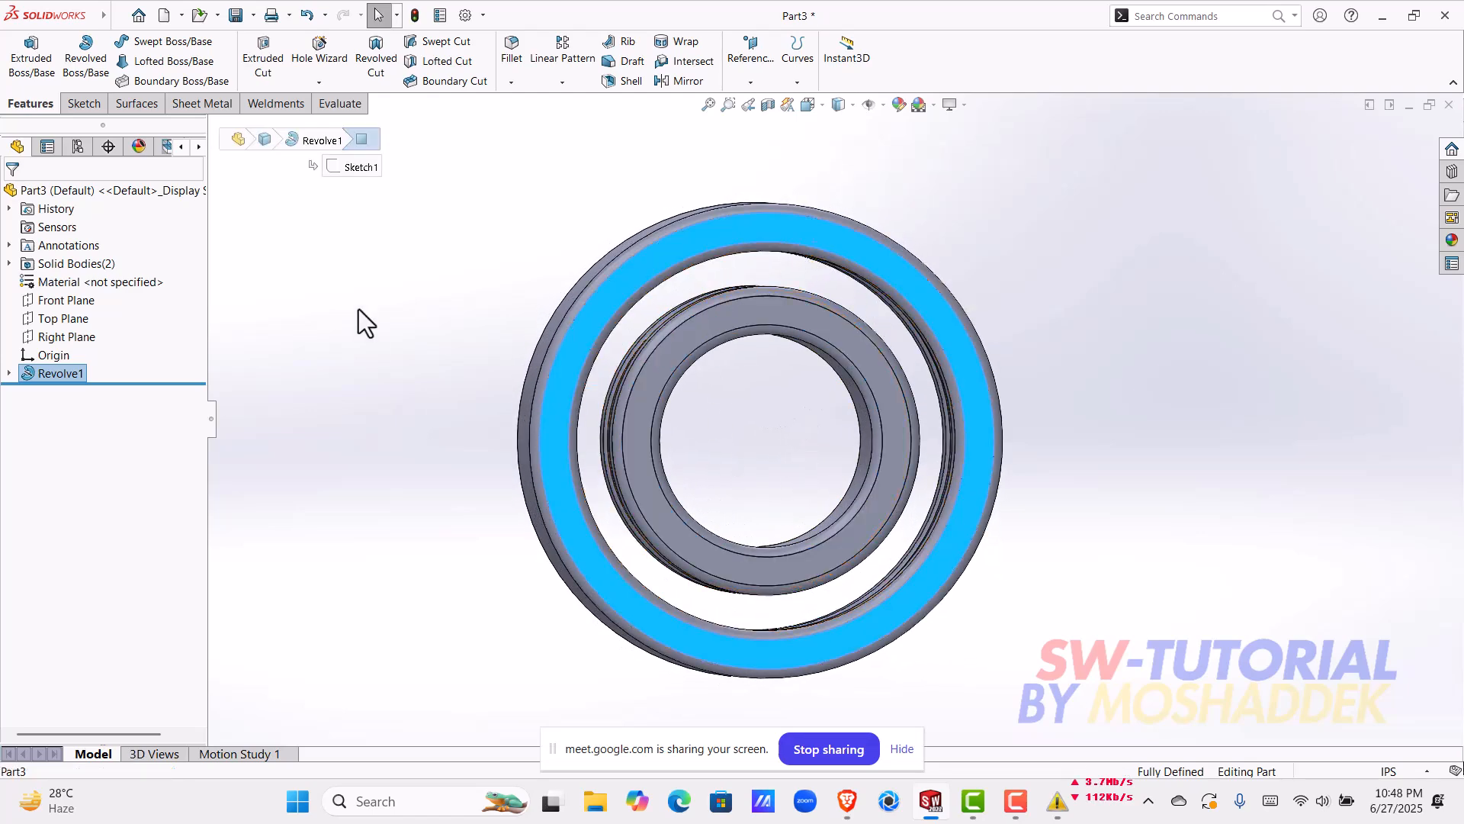
{"action": "left_click", "coordinate": [51, 265]}
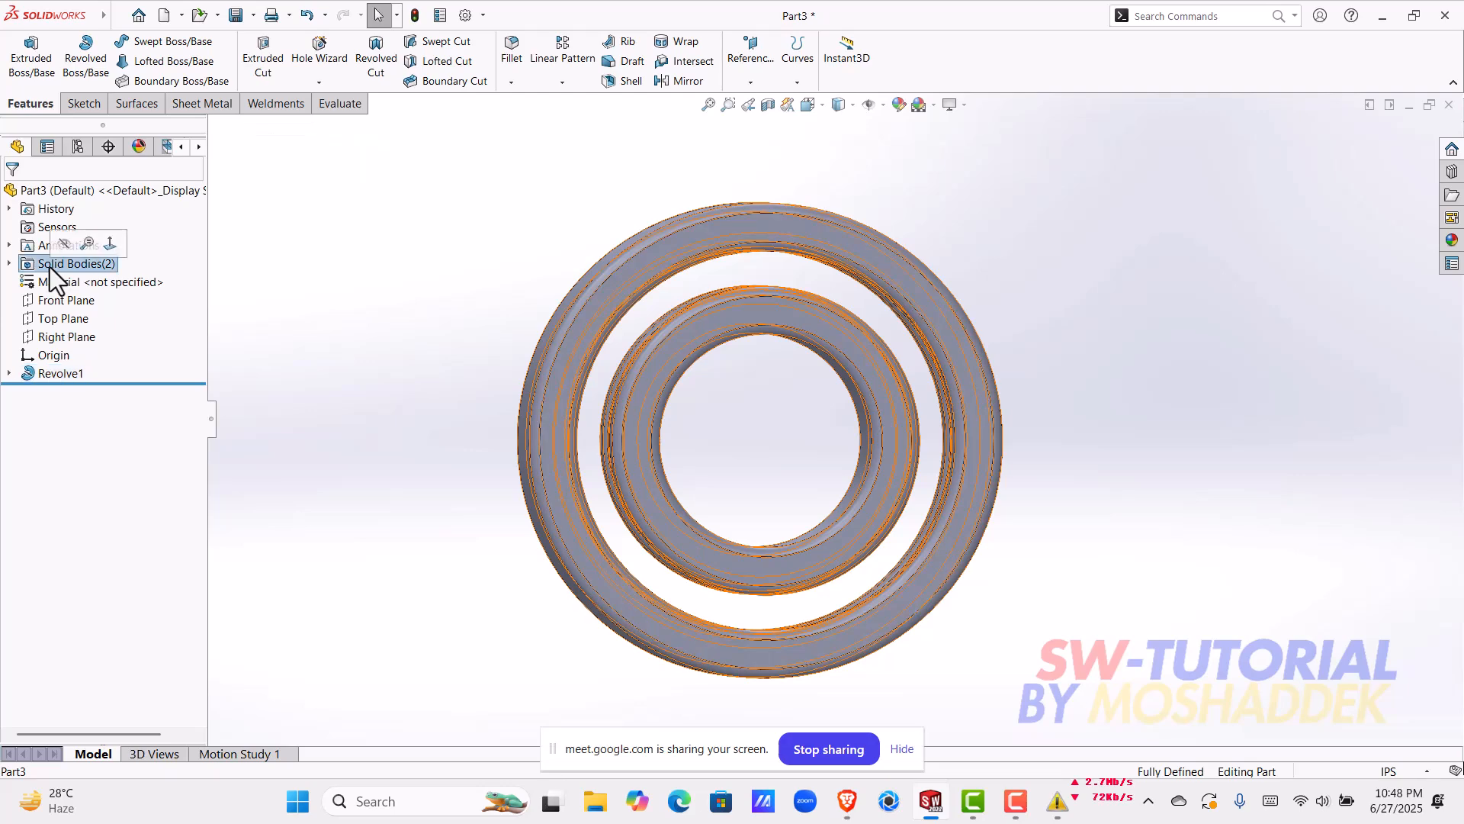
{"action": "left_click", "coordinate": [9, 264]}
{"action": "left_click", "coordinate": [93, 287]}
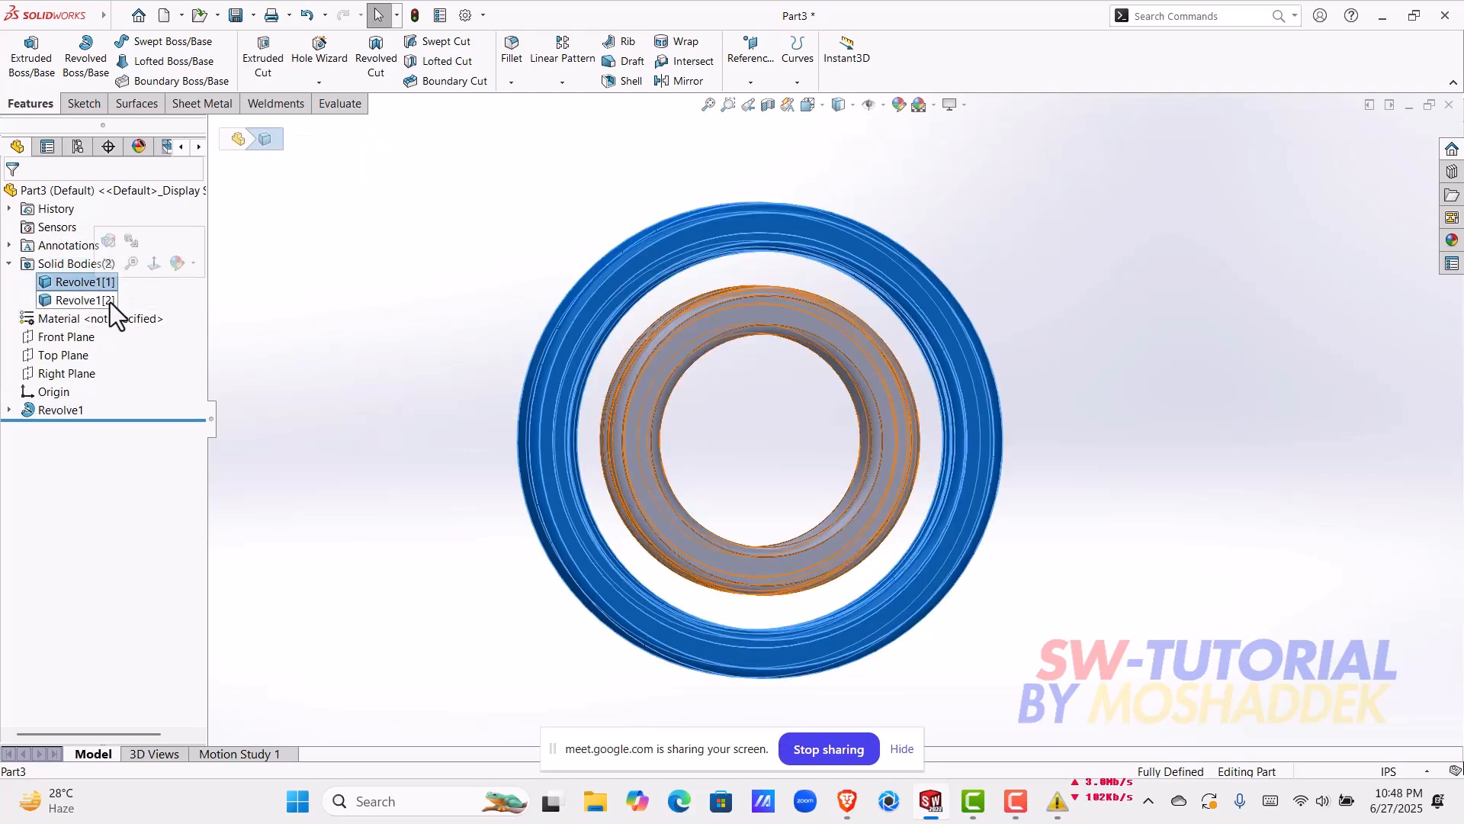
{"action": "left_click", "coordinate": [110, 301]}
{"action": "left_click", "coordinate": [370, 400]}
{"action": "scroll", "coordinate": [848, 409], "scroll_direction": "up", "scroll_amount": 2}
{"action": "middle_click_drag", "start_coordinate": [848, 410], "coordinate": [755, 468]}
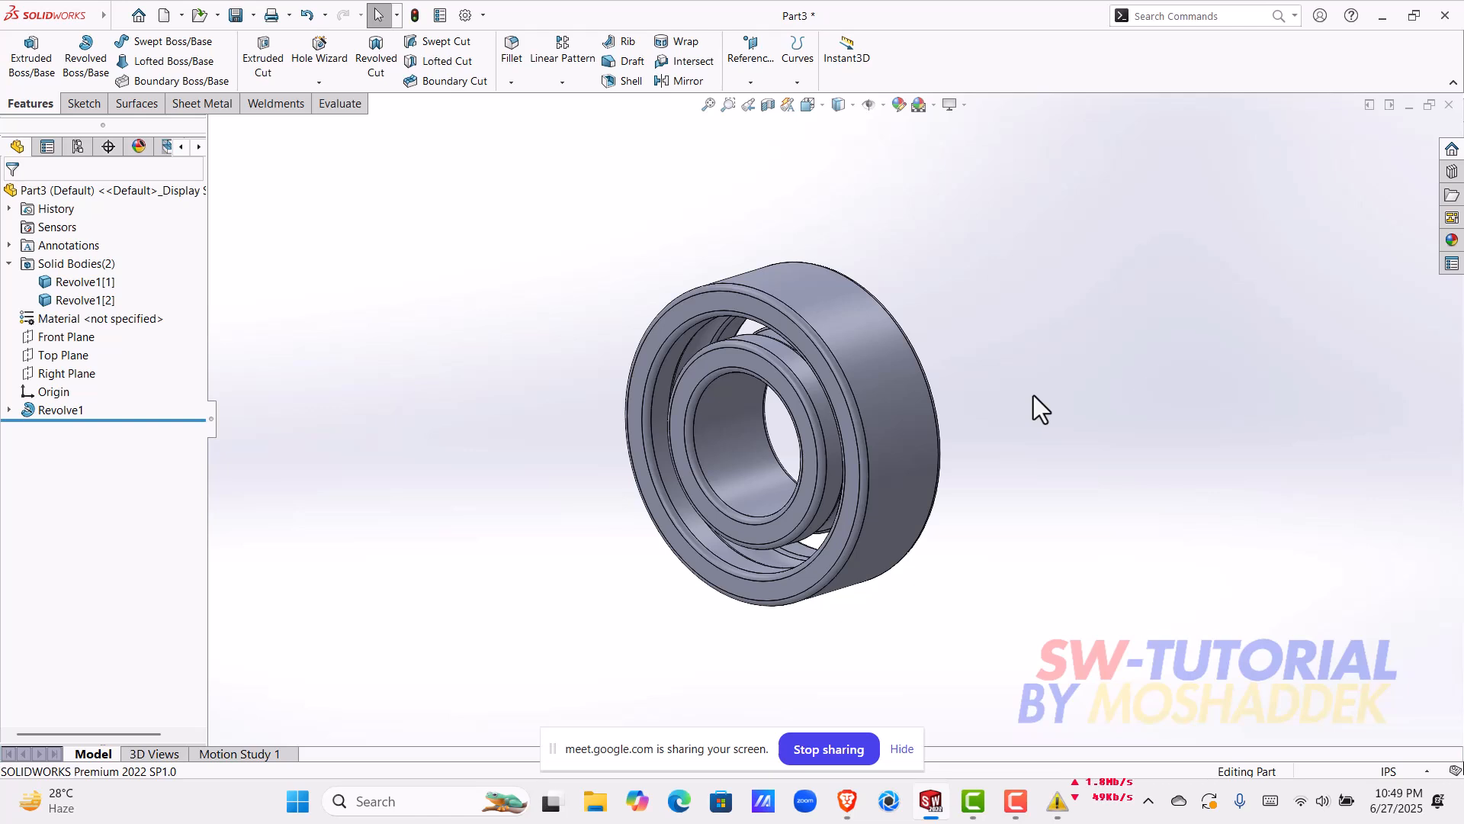
{"action": "middle_click_drag", "start_coordinate": [1033, 395], "coordinate": [797, 363]}
{"action": "scroll", "coordinate": [812, 363], "scroll_direction": "down", "scroll_amount": 5}
{"action": "scroll", "coordinate": [885, 336], "scroll_direction": "up", "scroll_amount": 10}
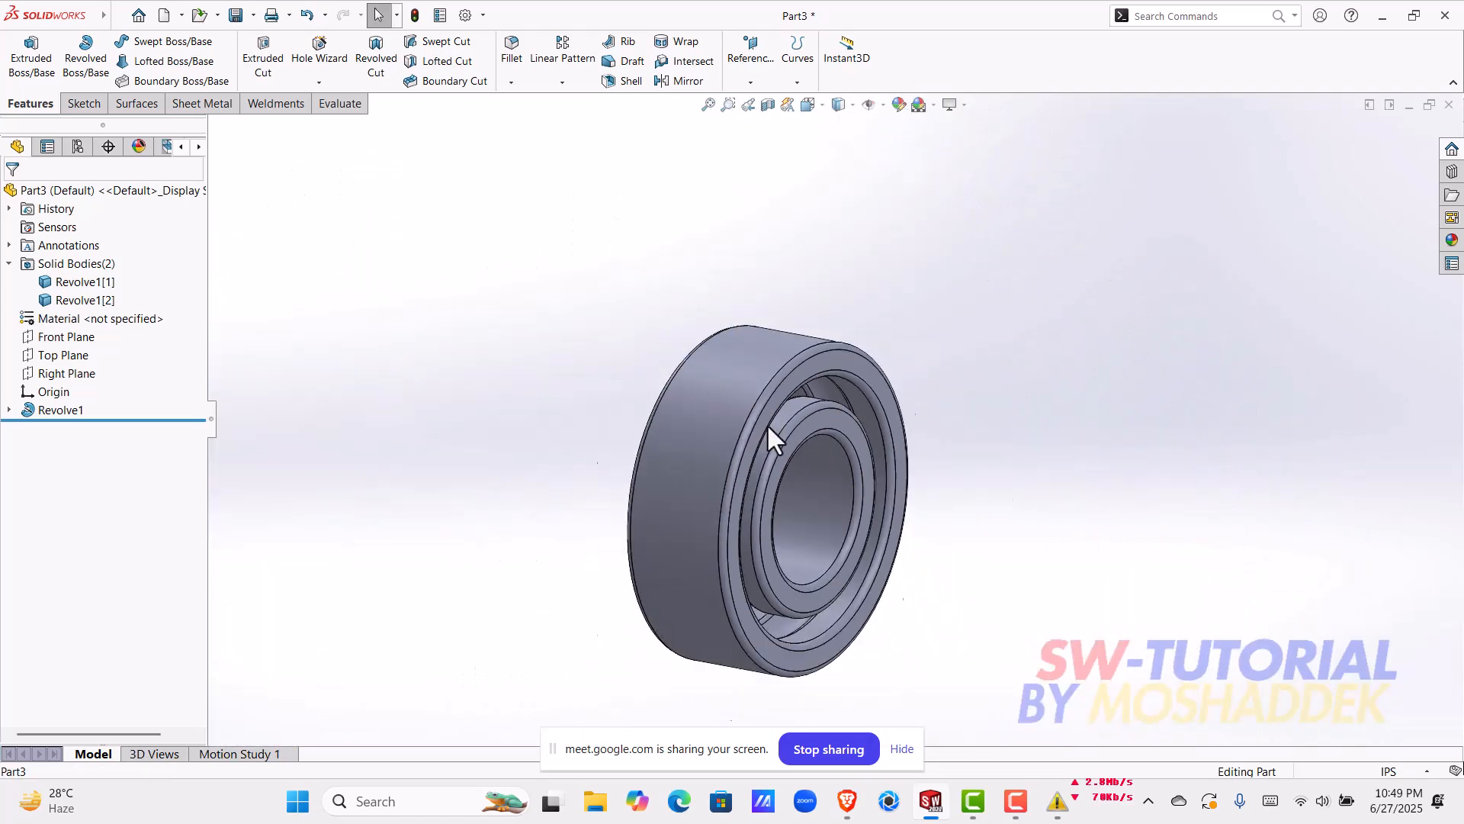
{"action": "left_click", "coordinate": [704, 468]}
{"action": "key", "text": "Escape"}
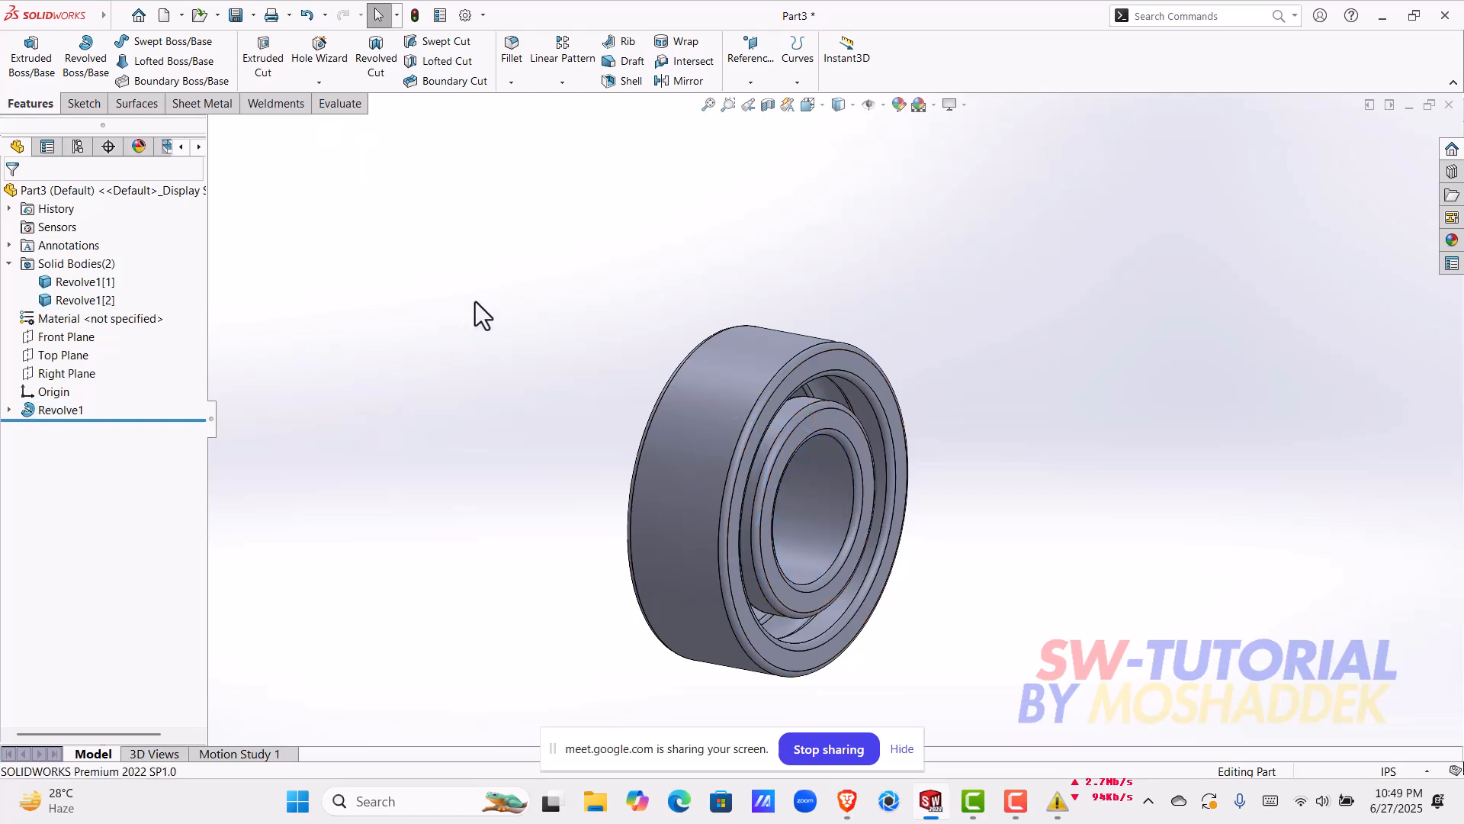
Step: Insert the outer ring body into a new part, keeping the default template and transfer settings
{"action": "left_click", "coordinate": [11, 263]}
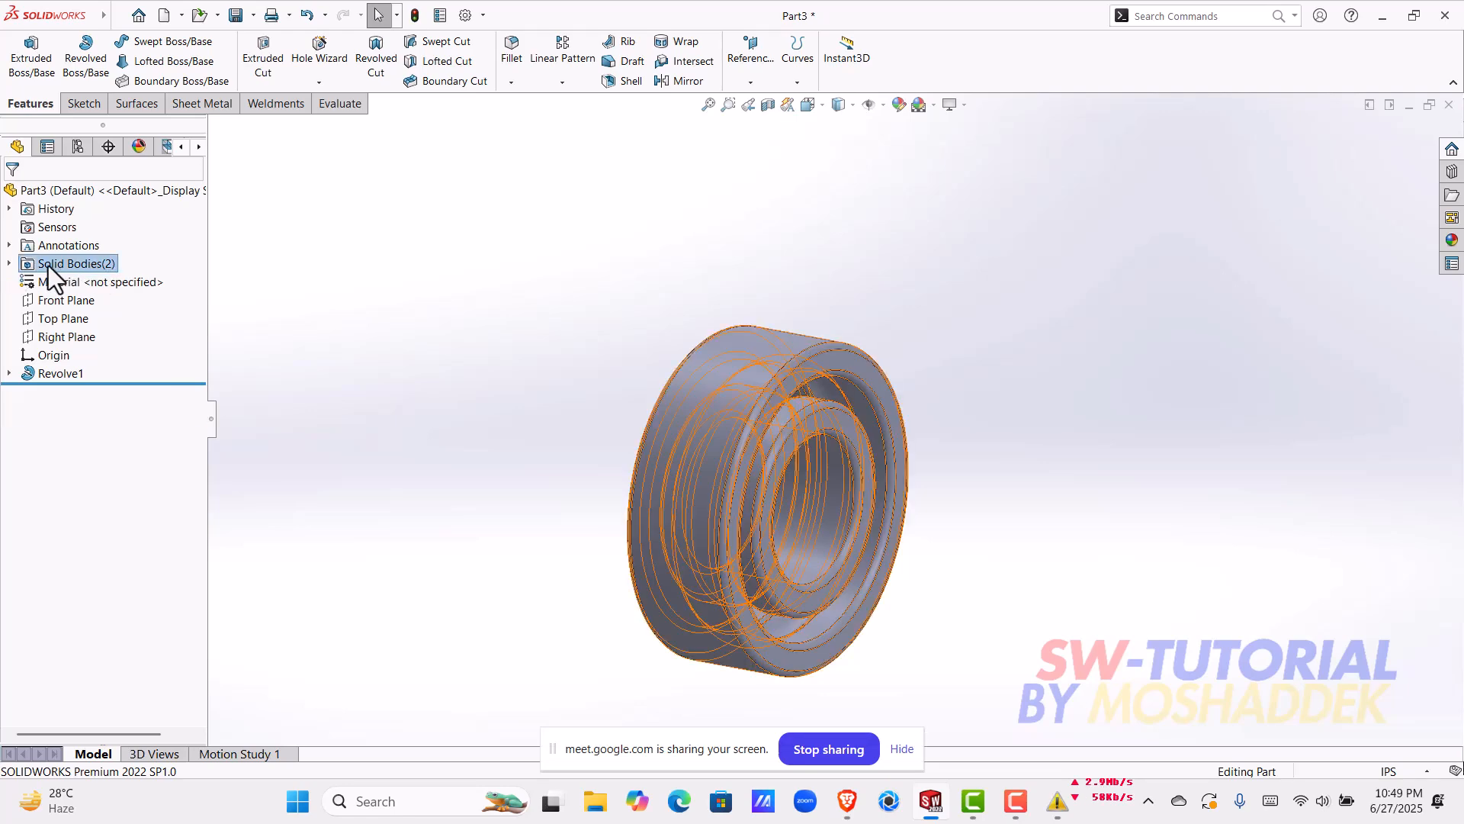
{"action": "left_click", "coordinate": [10, 265]}
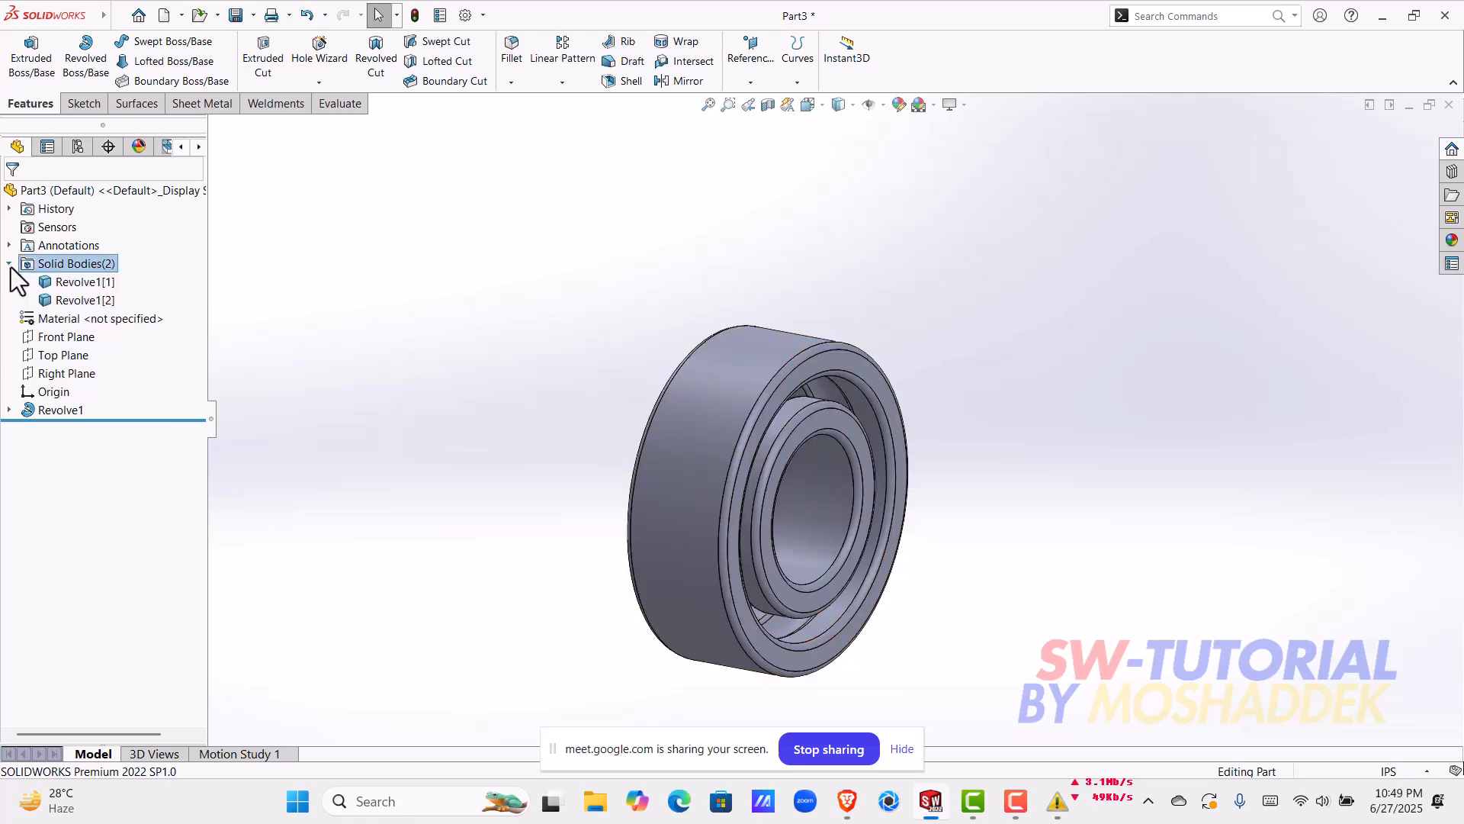
{"action": "right_click", "coordinate": [101, 294]}
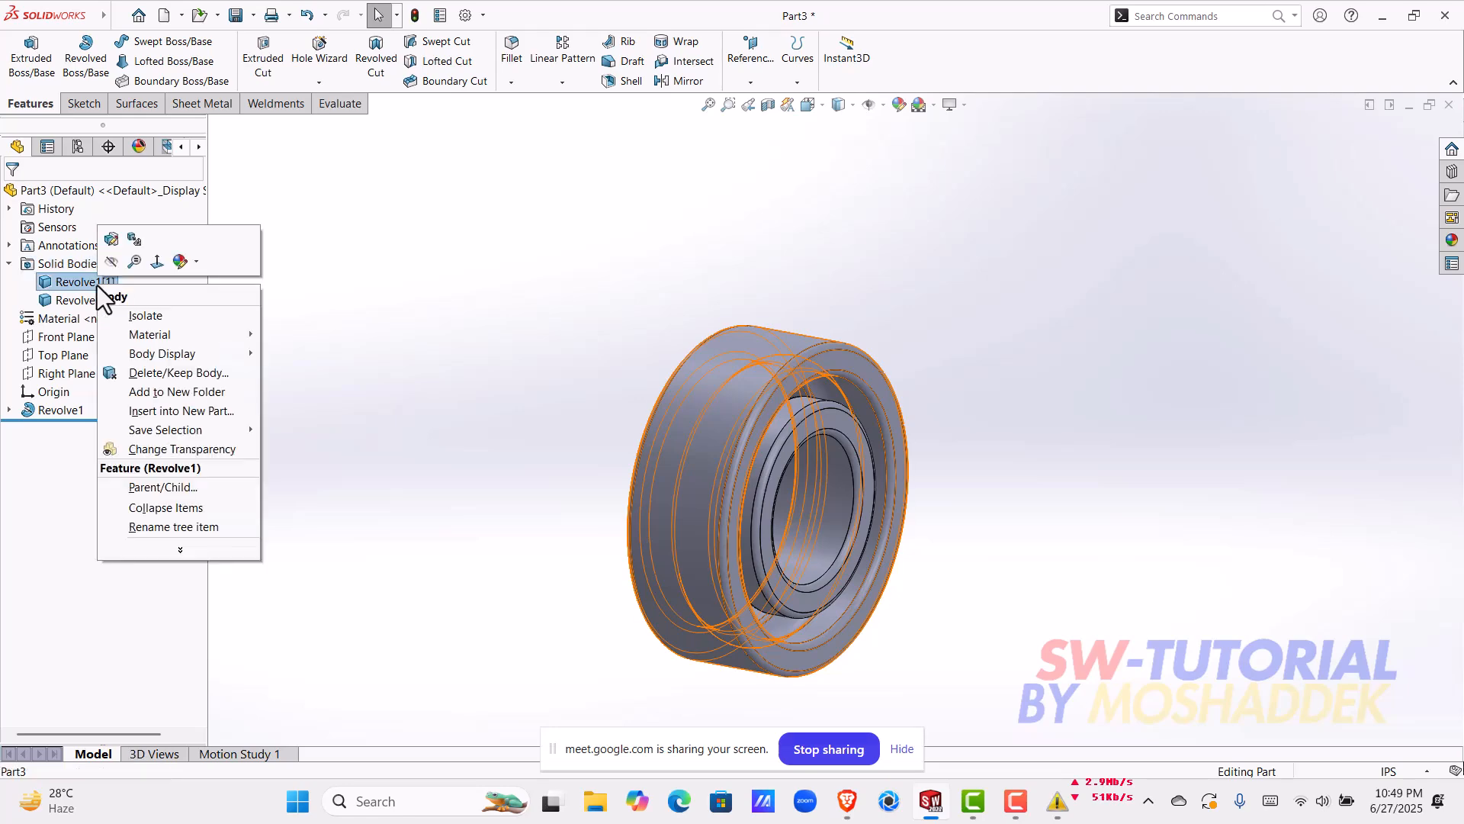
{"action": "left_click", "coordinate": [304, 308]}
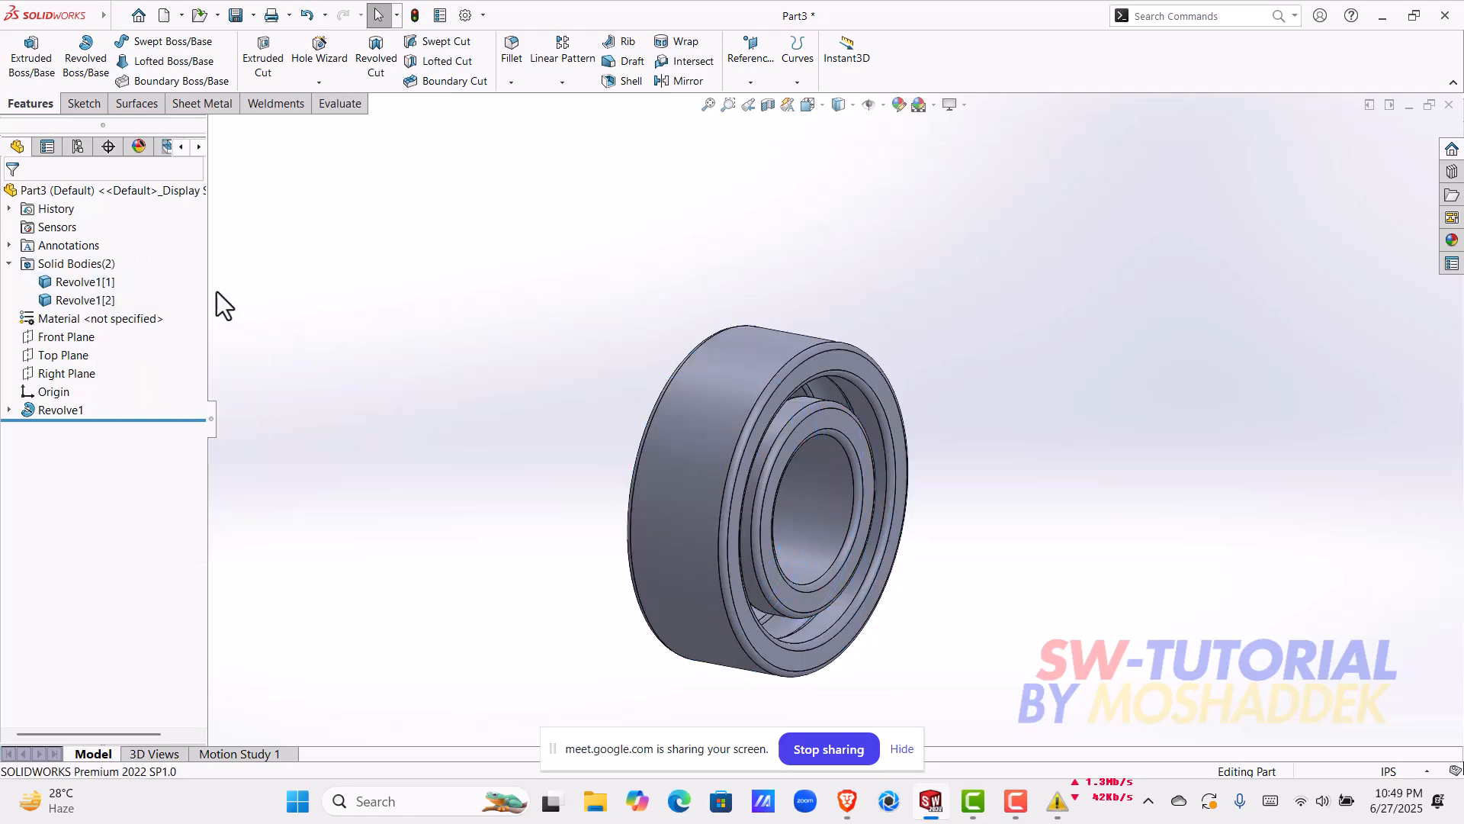
{"action": "right_click", "coordinate": [81, 281]}
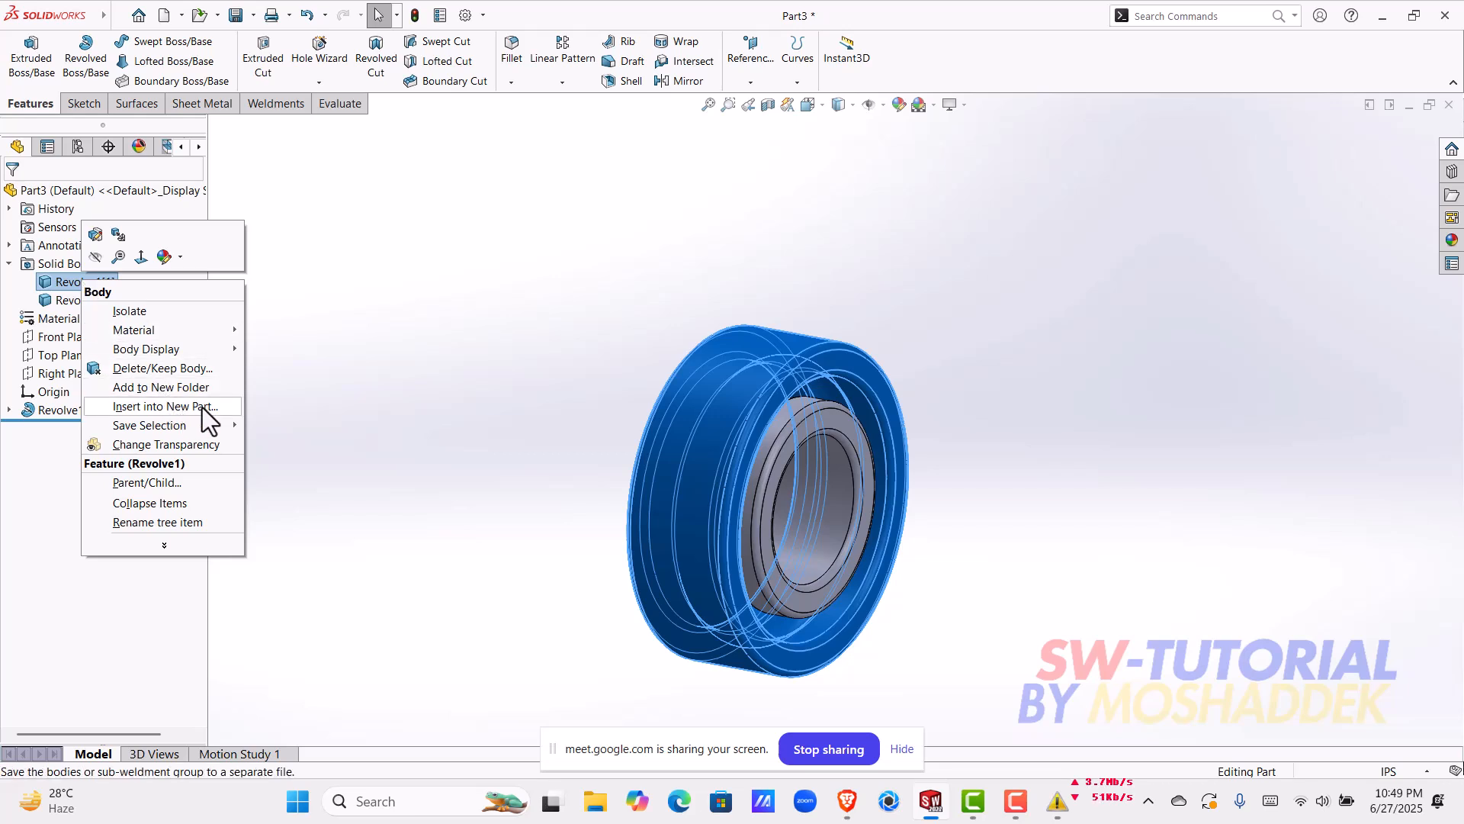
{"action": "mouse_move", "coordinate": [203, 429]}
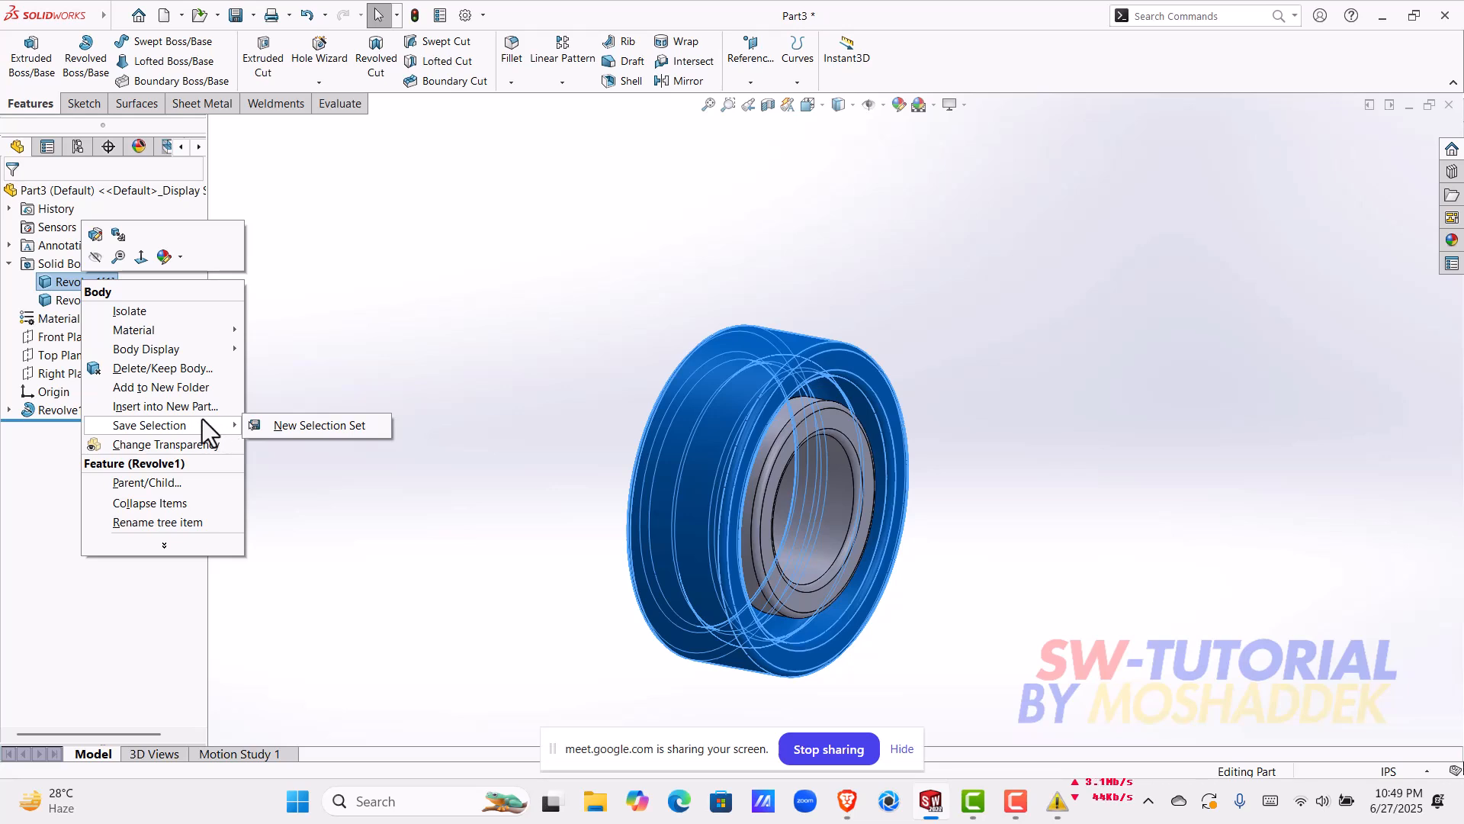
{"action": "left_click", "coordinate": [171, 408]}
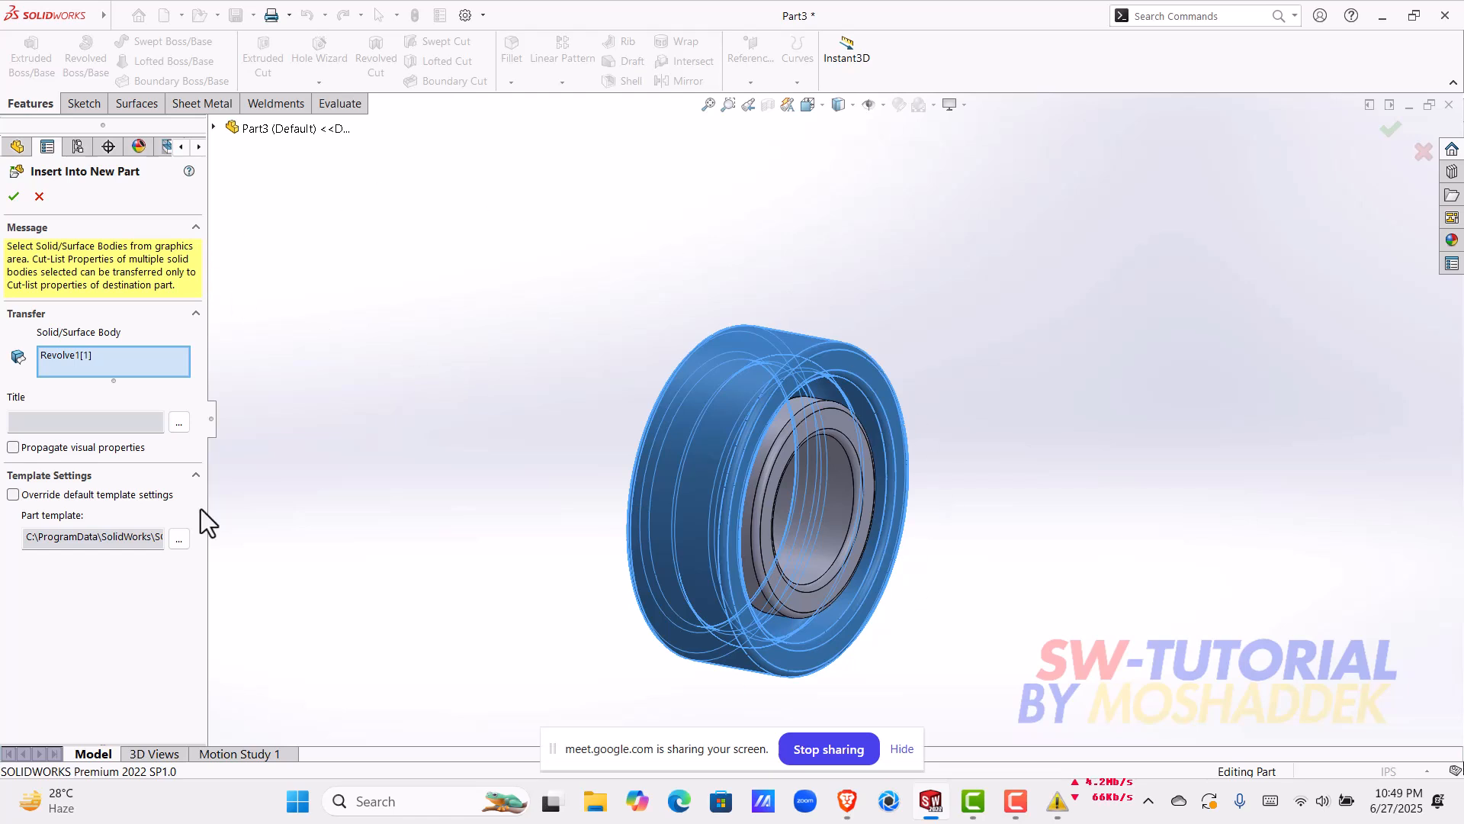
{"action": "left_click", "coordinate": [14, 196]}
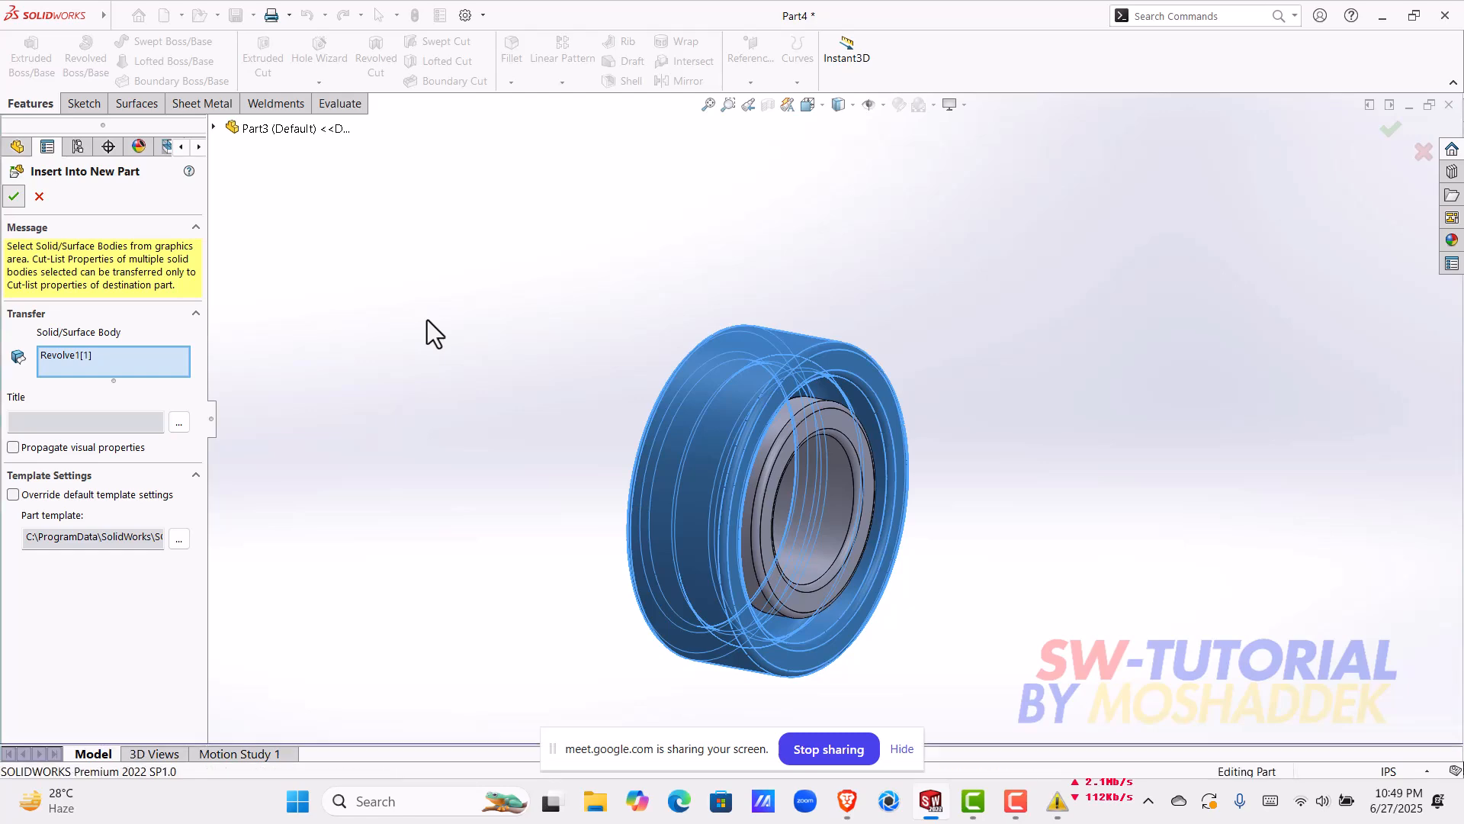
Step: Start saving the new part and create and open a folder named "ball bearing 1" inside SW online class
{"action": "key", "text": "ctrl+s"}
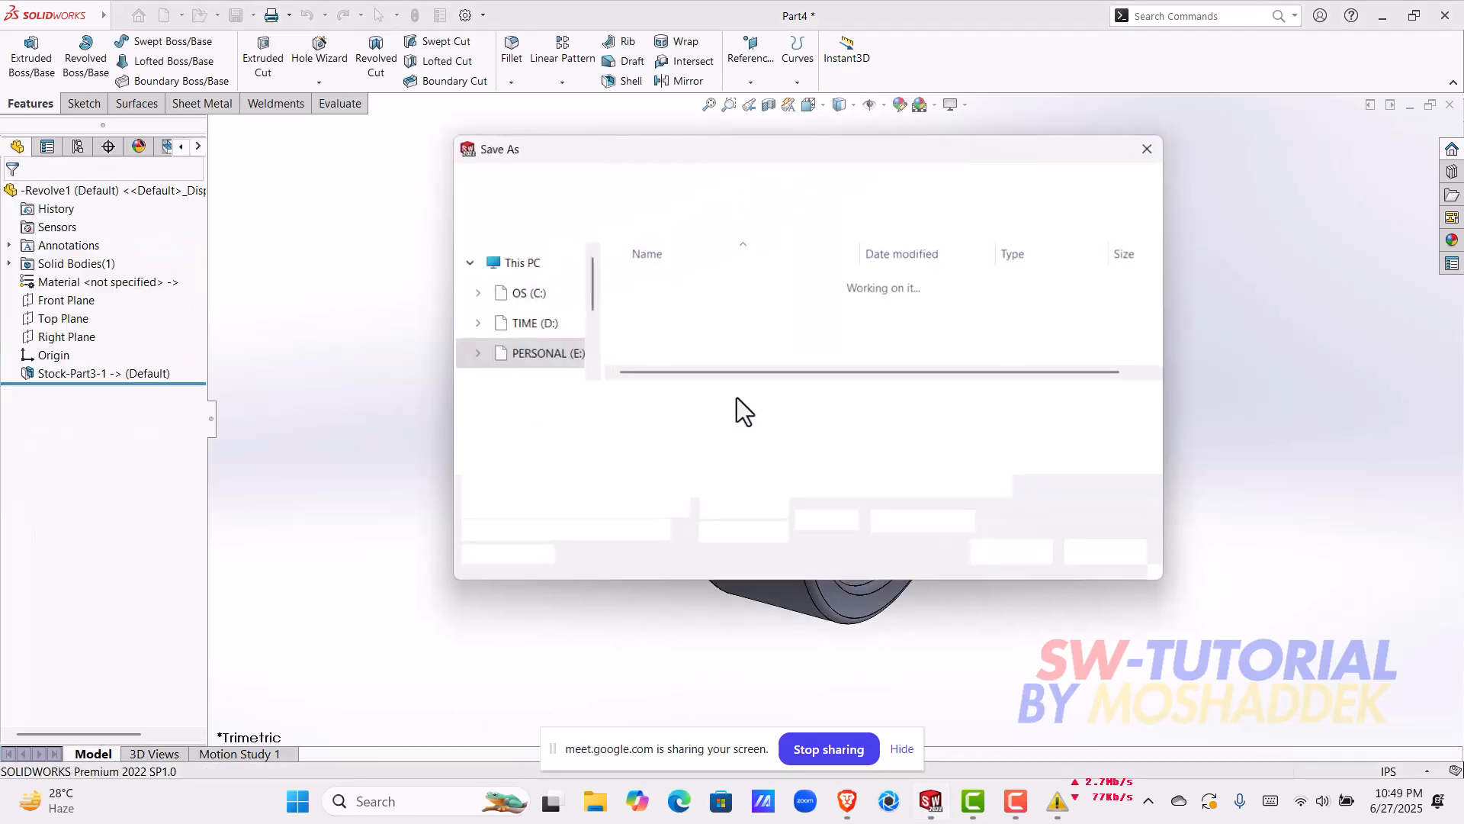
{"action": "left_click_drag", "start_coordinate": [783, 147], "coordinate": [631, 157]}
{"action": "left_click", "coordinate": [424, 238]}
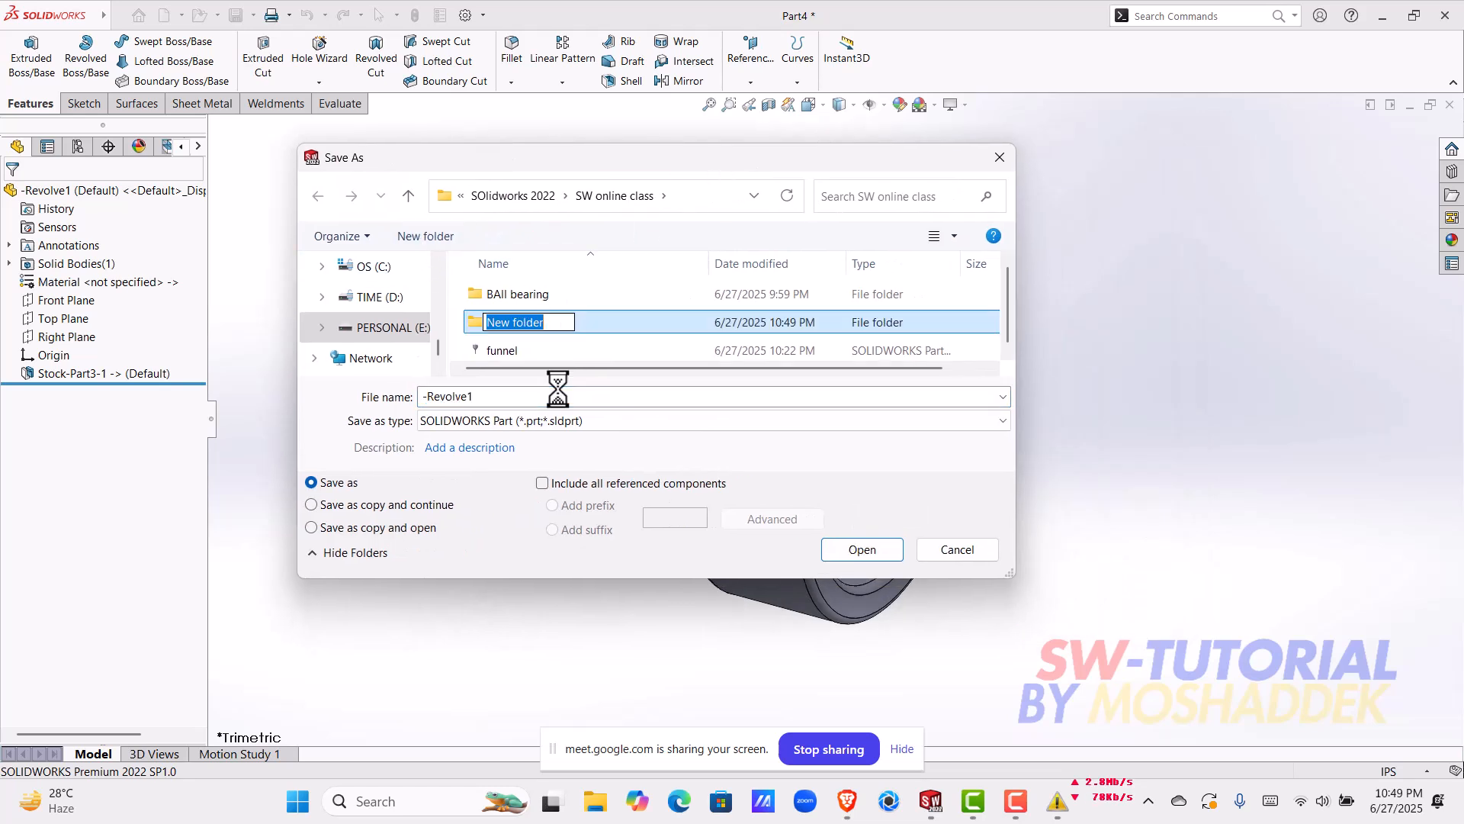
{"action": "type", "text": "ball bearing 1"}
{"action": "key", "text": "Return"}
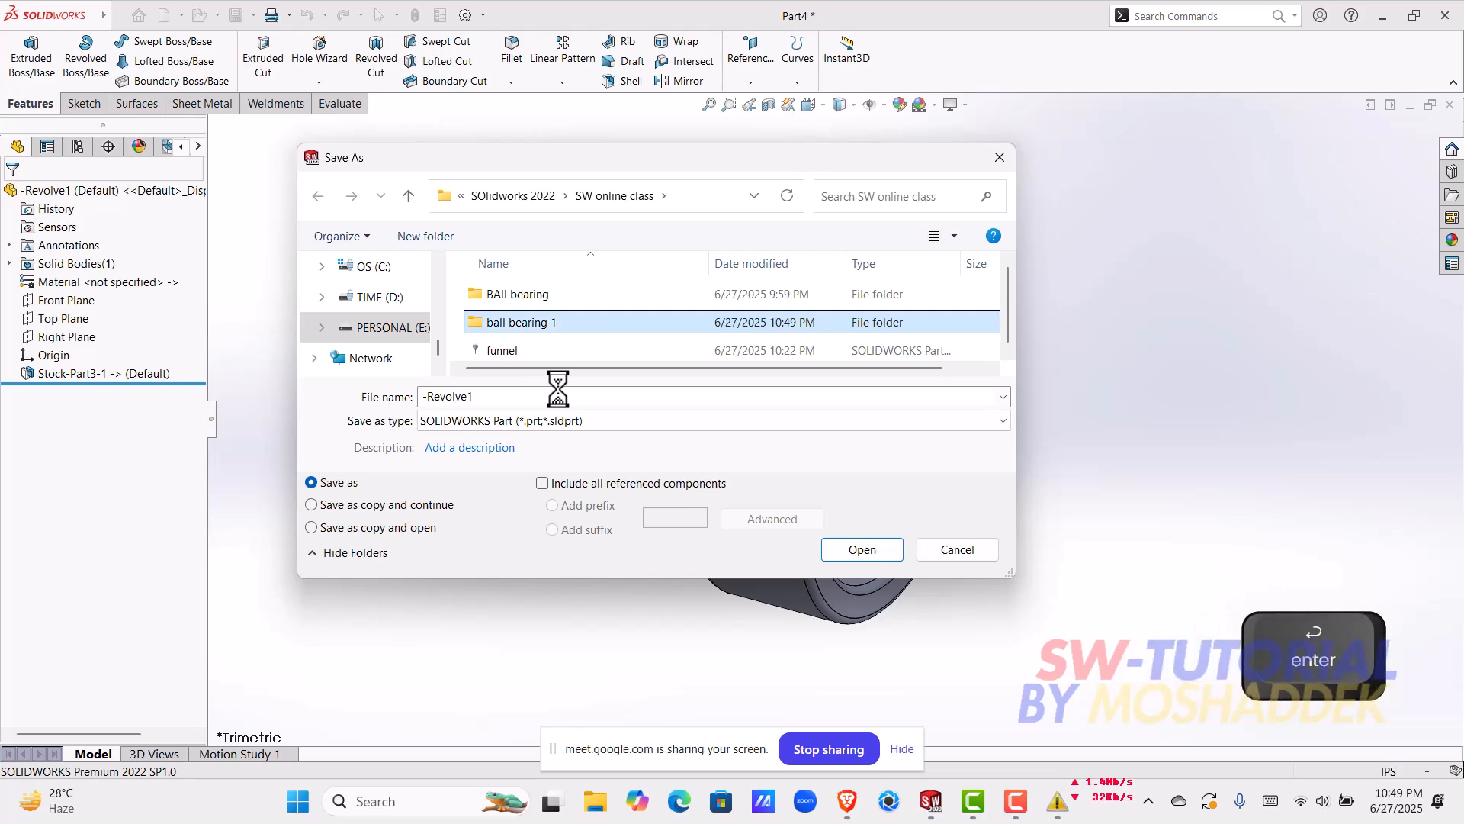
{"action": "double_click", "coordinate": [574, 323]}
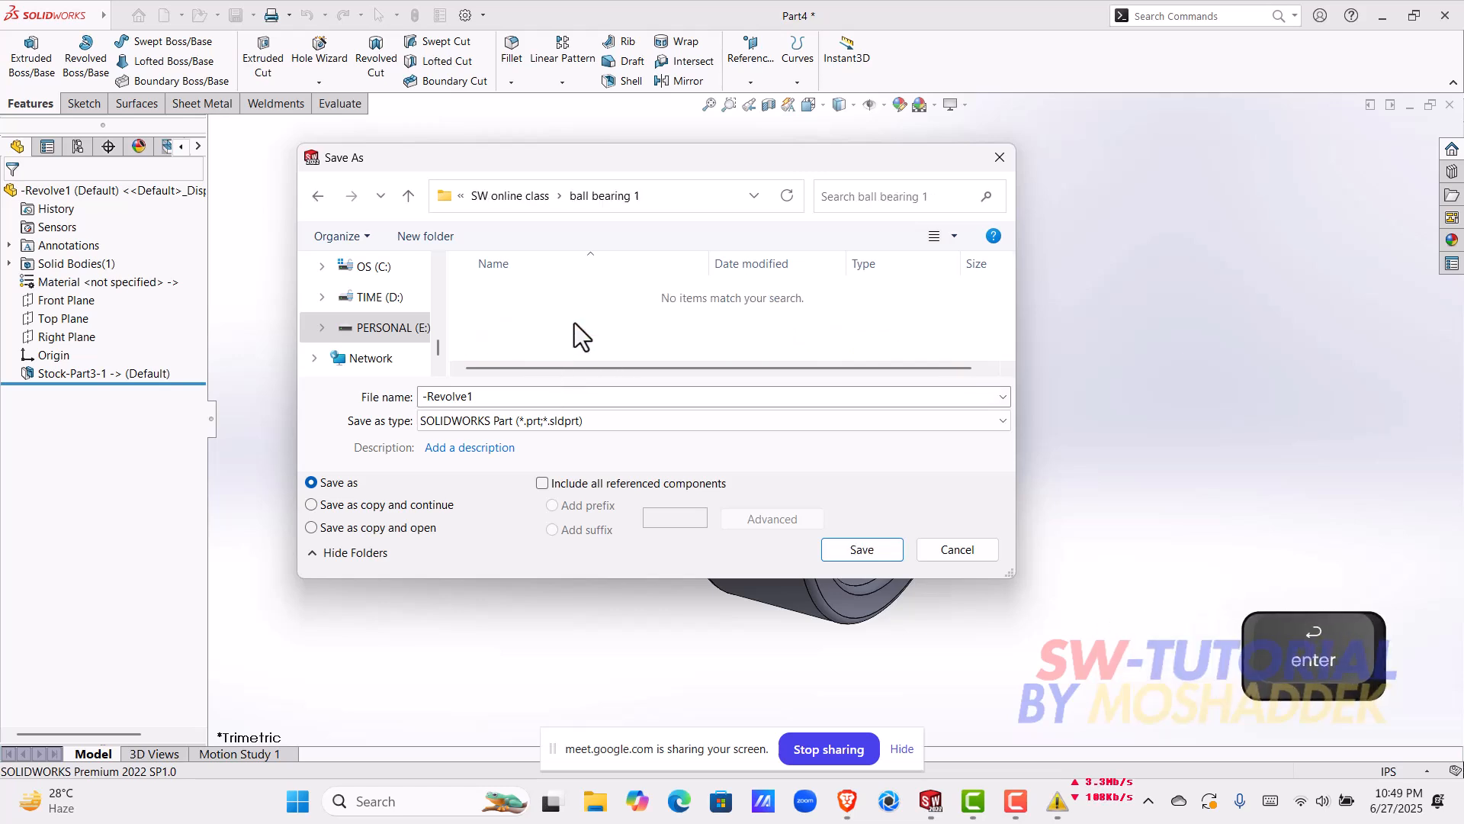
Step: Save the part as "outer ring" in the ball bearing 1 folder and close it to return to the two-ring part
{"action": "double_click", "coordinate": [559, 396]}
{"action": "type", "text": "ou"}
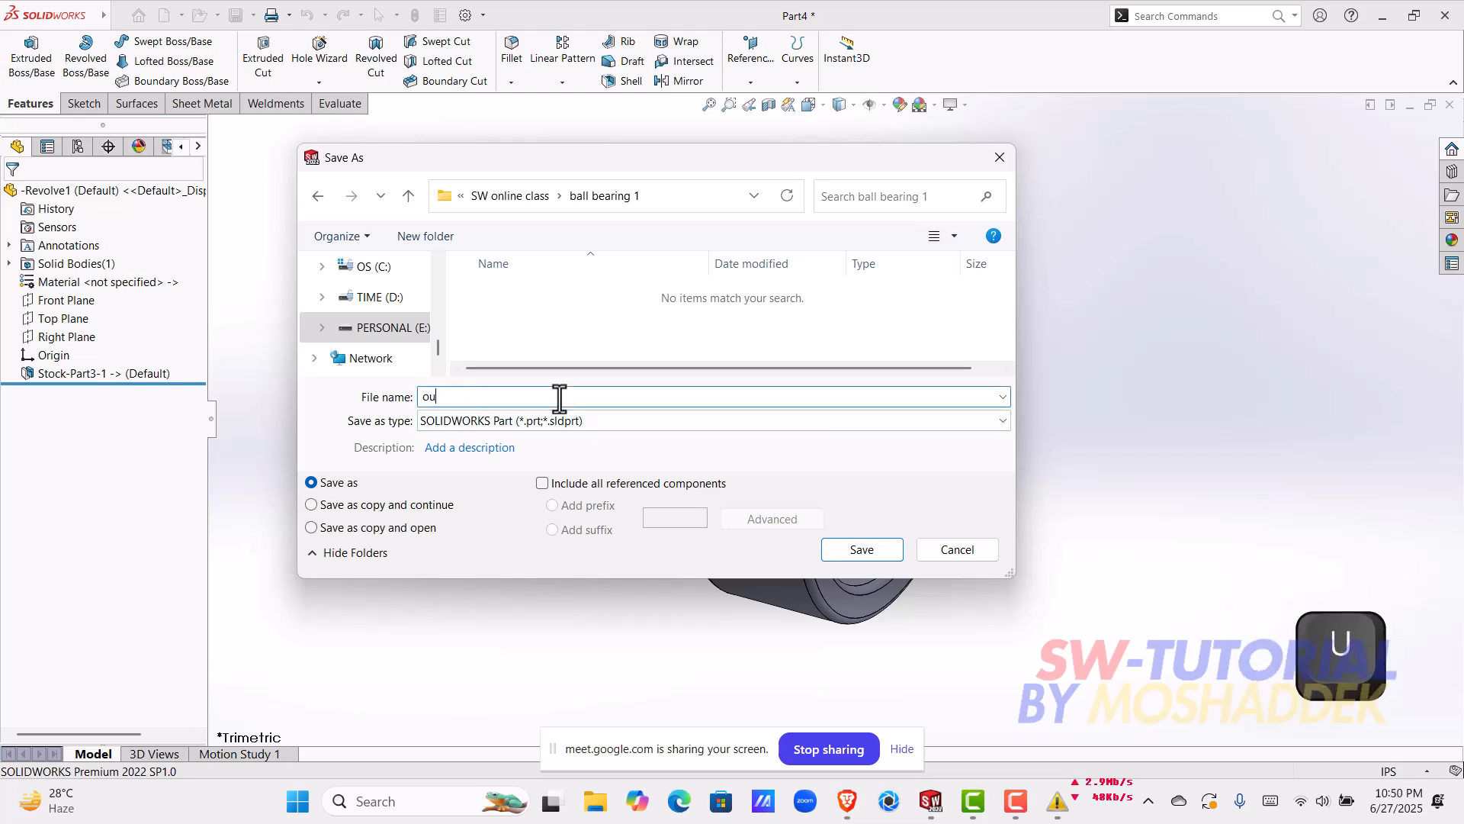
{"action": "type", "text": "ter "}
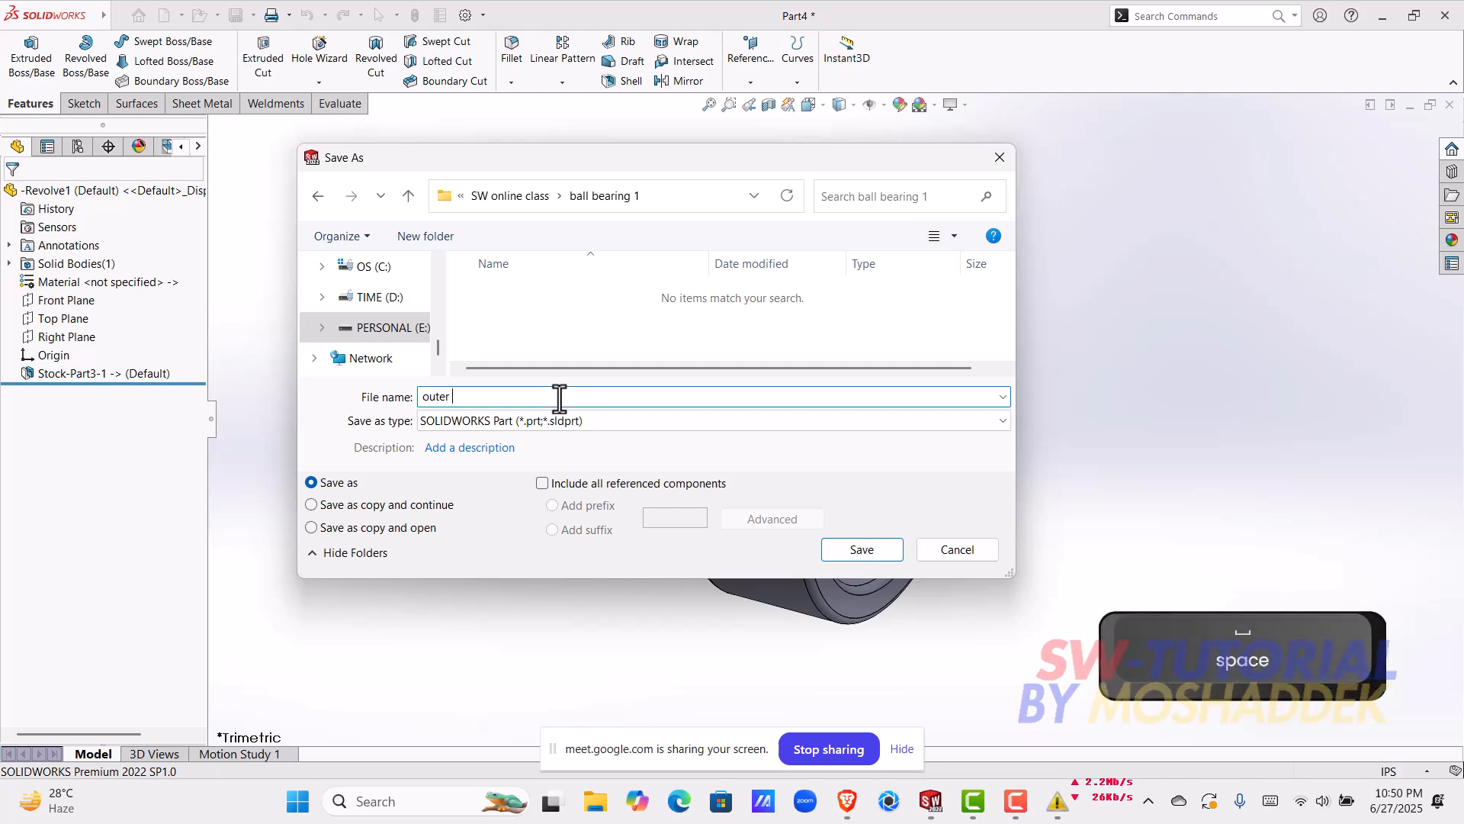
{"action": "type", "text": "riin"}
{"action": "key", "text": "BackSpace"}
{"action": "key", "text": "BackSpace"}
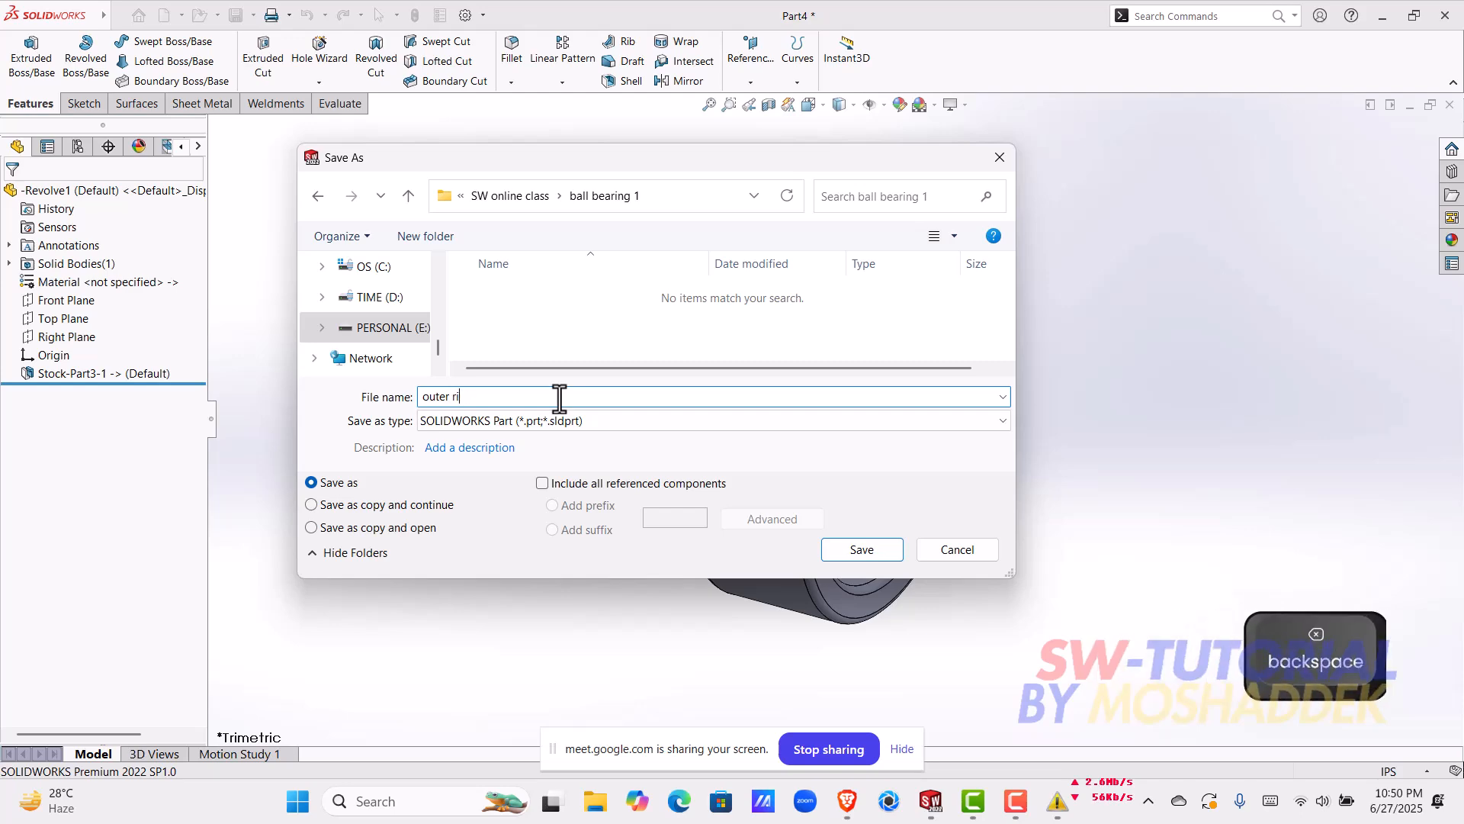
{"action": "type", "text": "ng"}
{"action": "key", "text": "Return"}
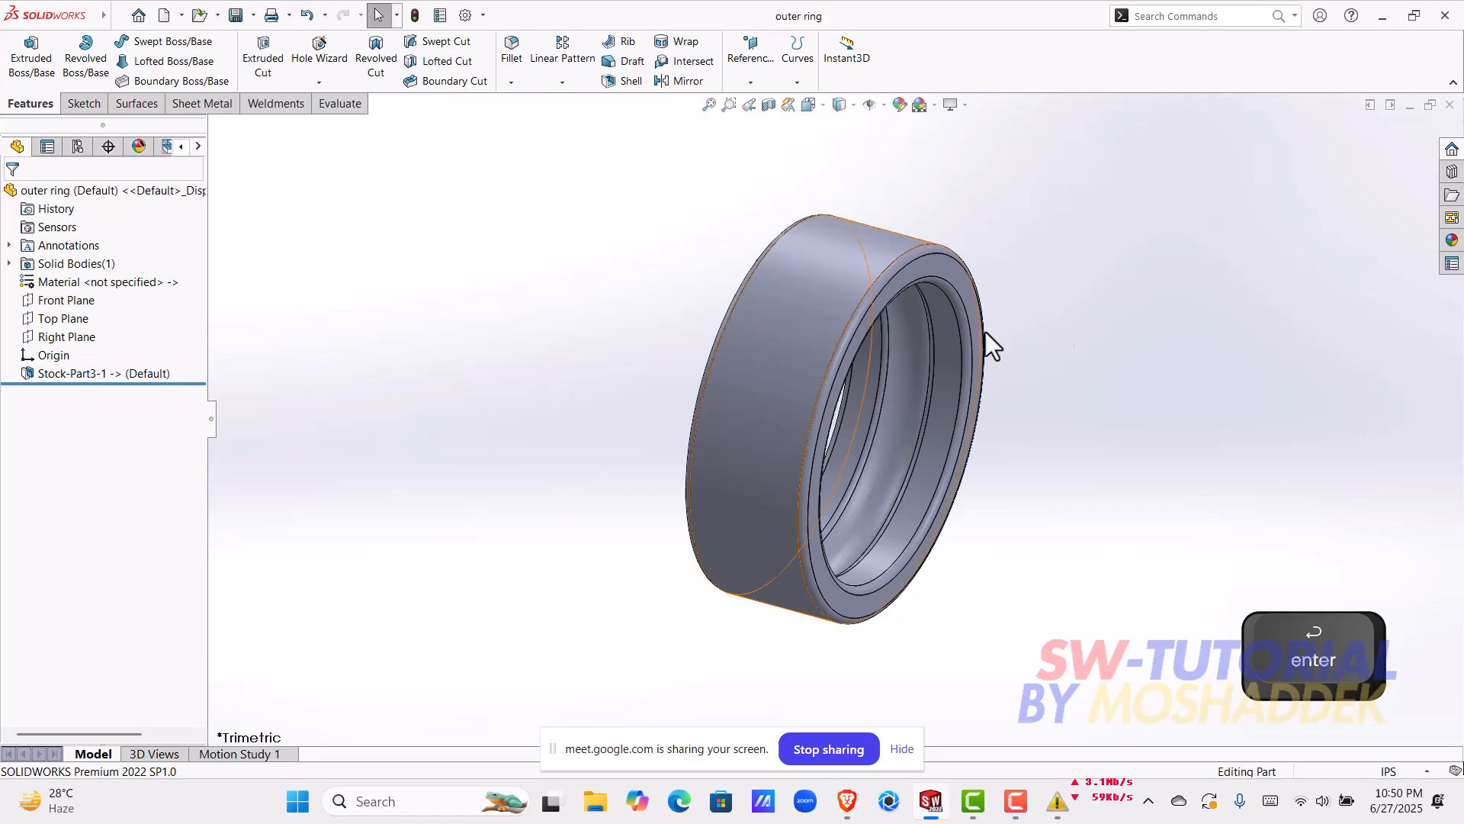
{"action": "left_click", "coordinate": [1450, 107]}
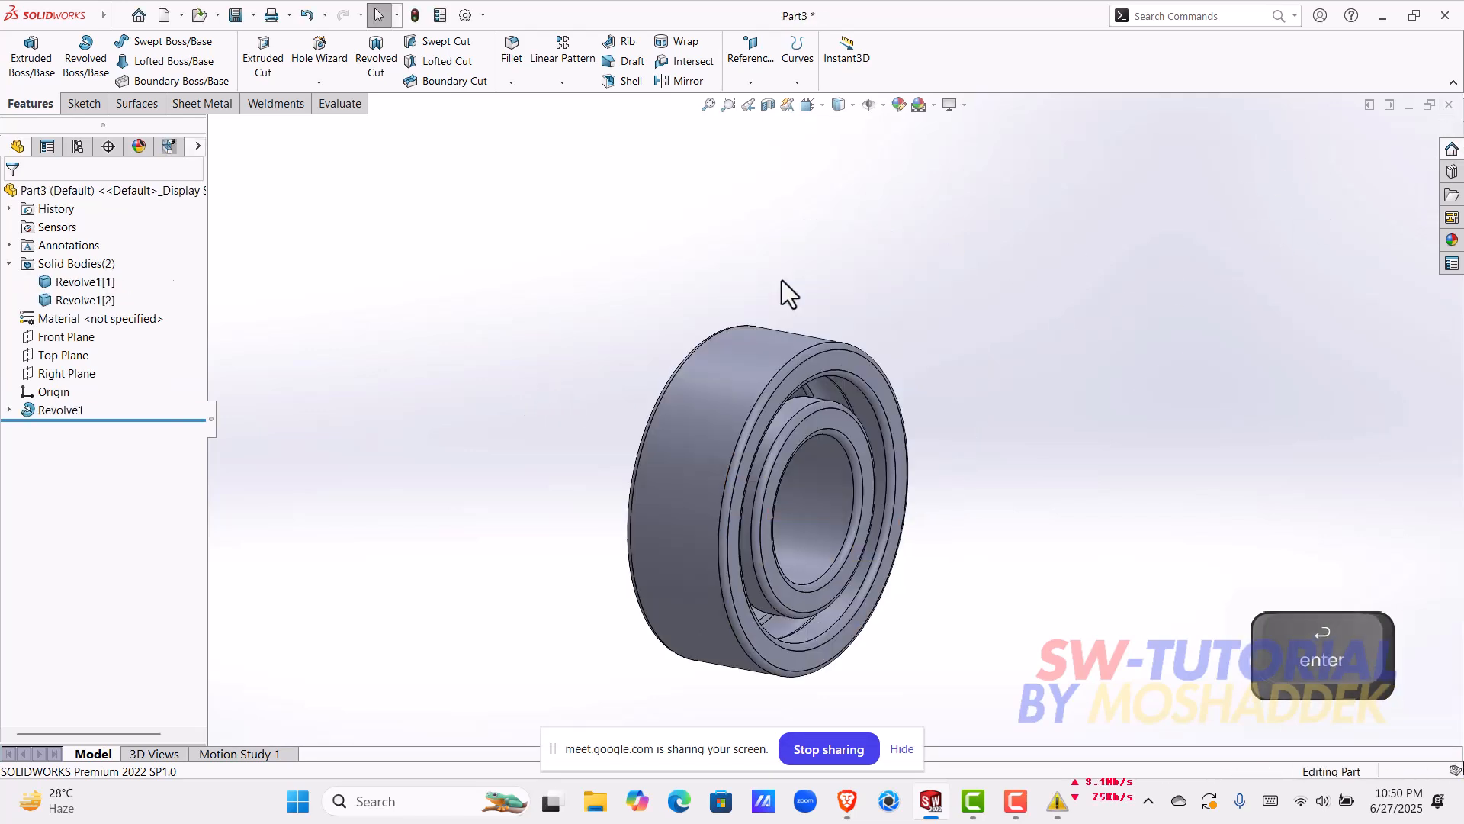
Step: Insert the inner ring body into a new part with the default template and transfer settings
{"action": "left_click", "coordinate": [112, 302]}
{"action": "right_click", "coordinate": [94, 299]}
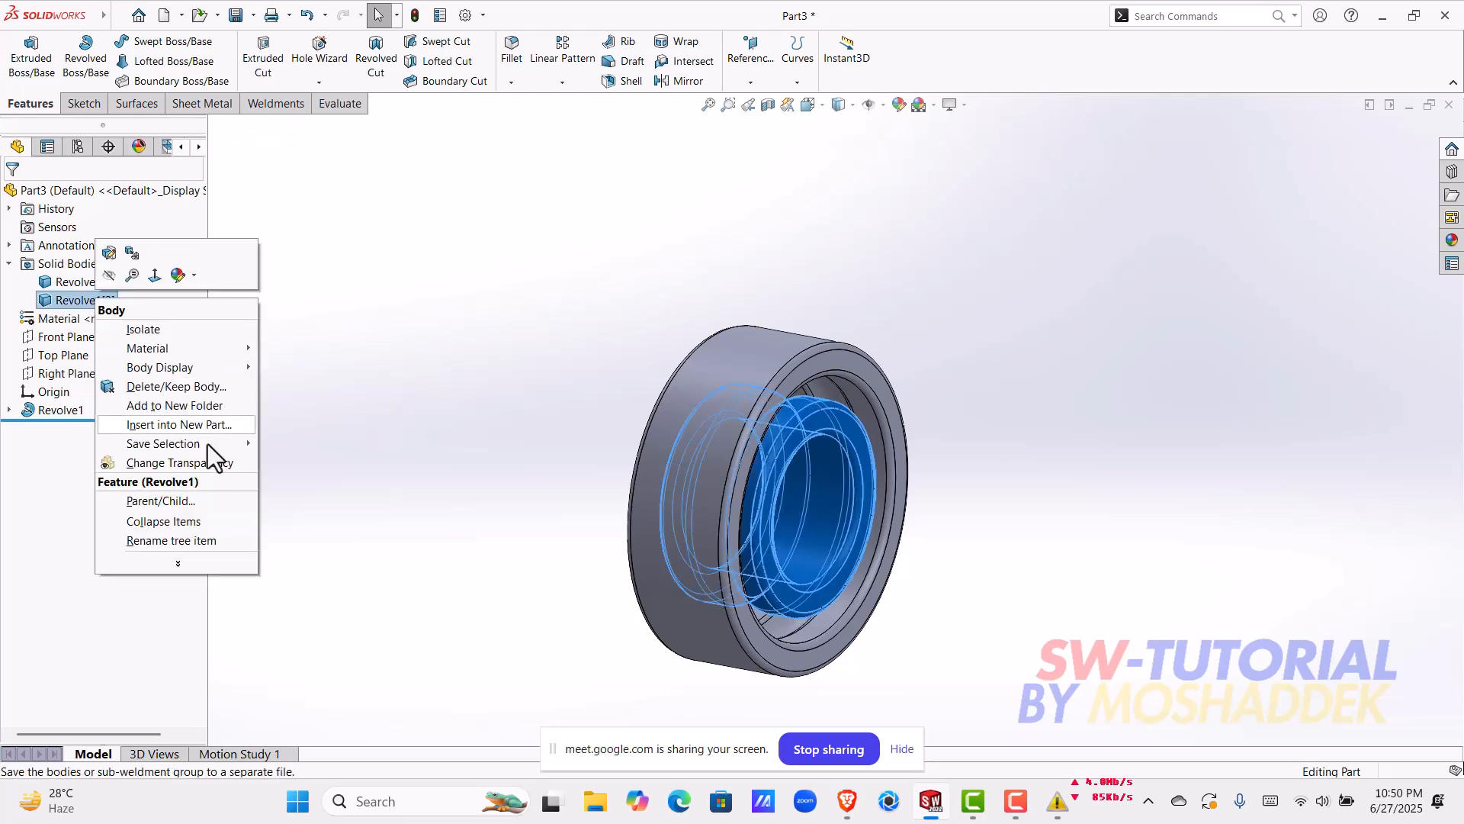
{"action": "left_click", "coordinate": [197, 431]}
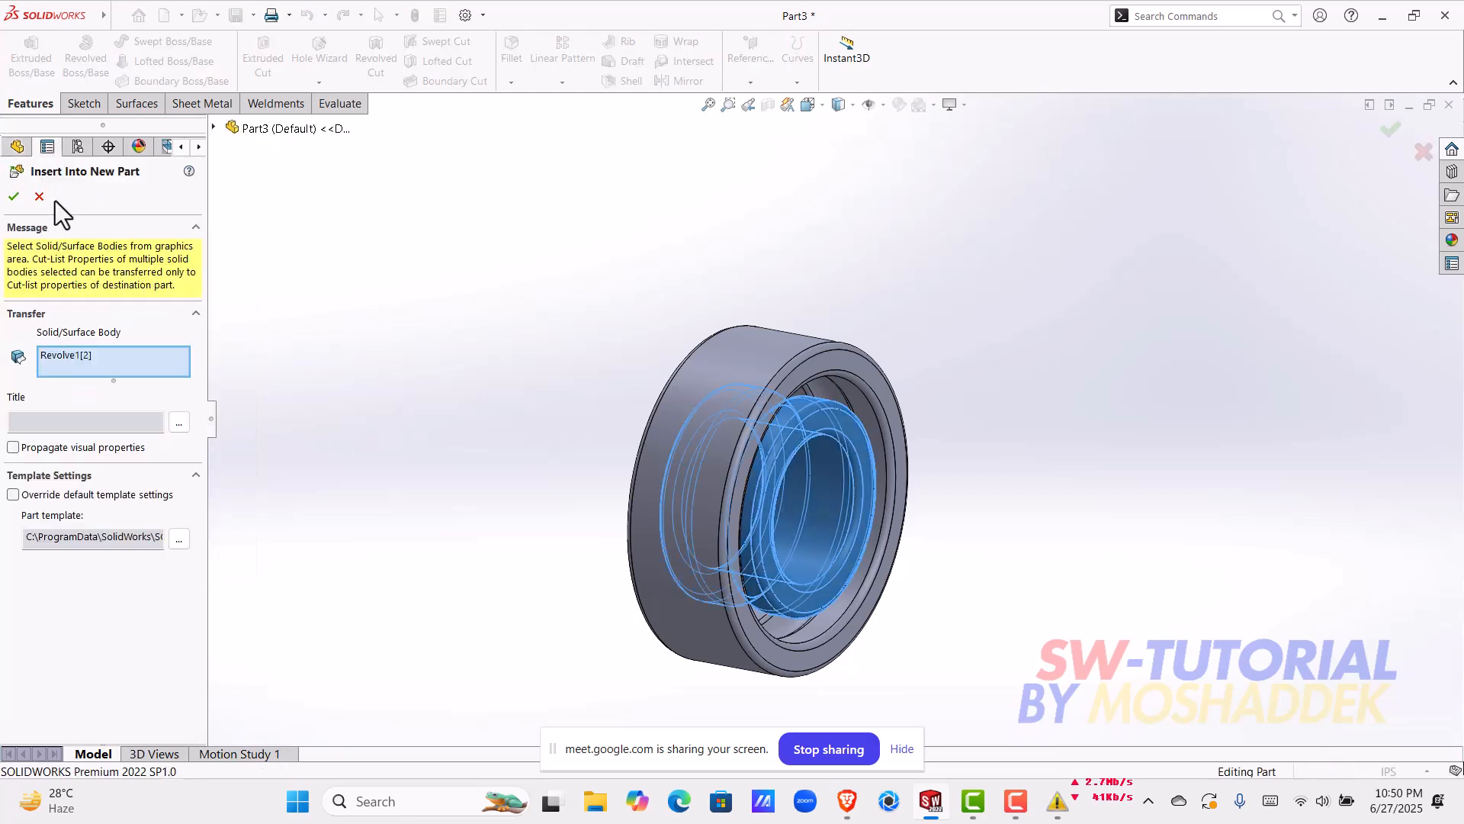
{"action": "left_click", "coordinate": [14, 197]}
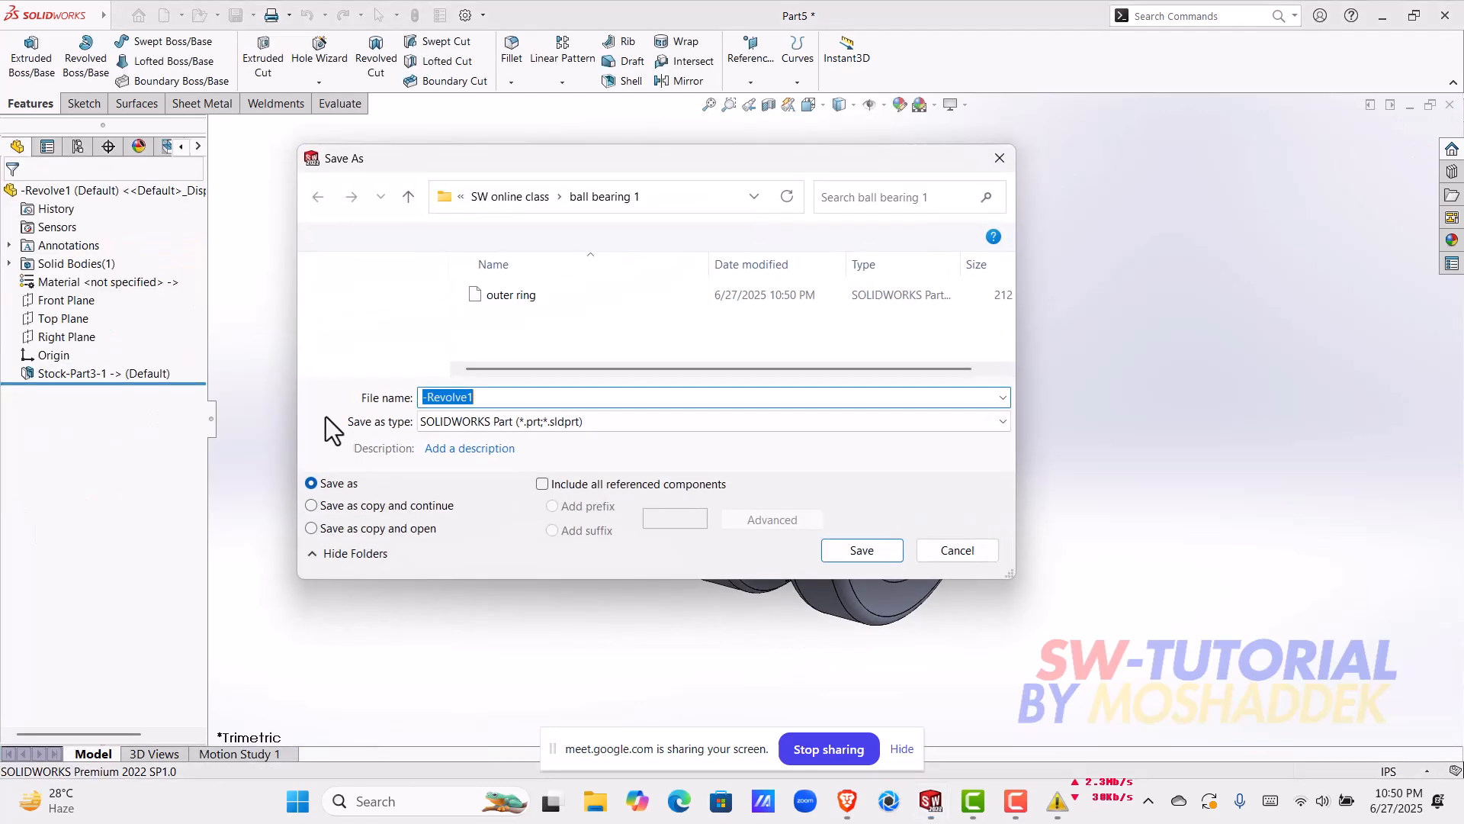
Step: Save the new part as "inner ring" in the ball bearing 1 folder
{"action": "type", "text": "out"}
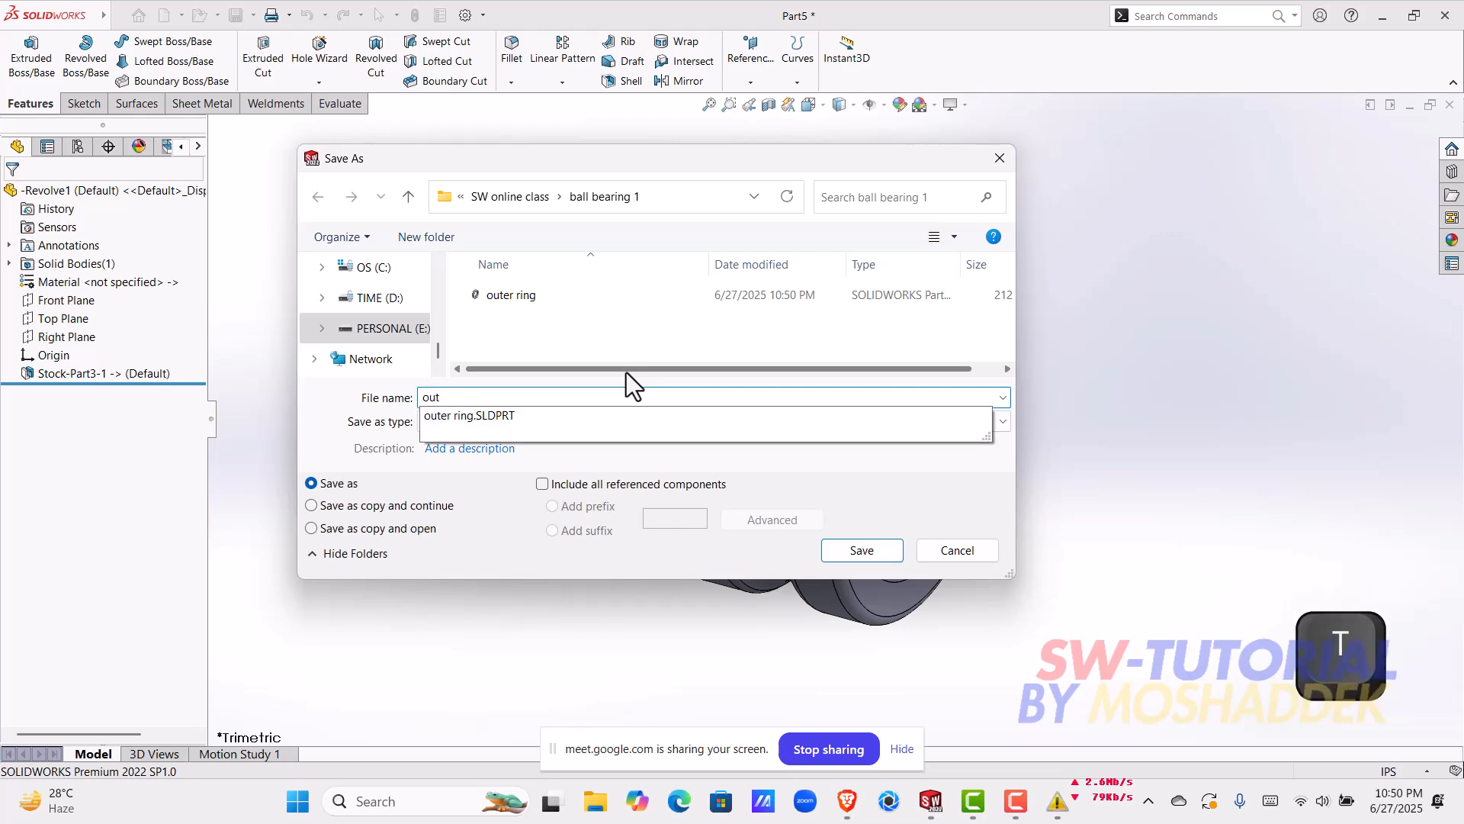
{"action": "key", "text": "BackSpace"}
{"action": "key", "text": "BackSpace"}
{"action": "key", "text": "BackSpace"}
{"action": "type", "text": "inne"}
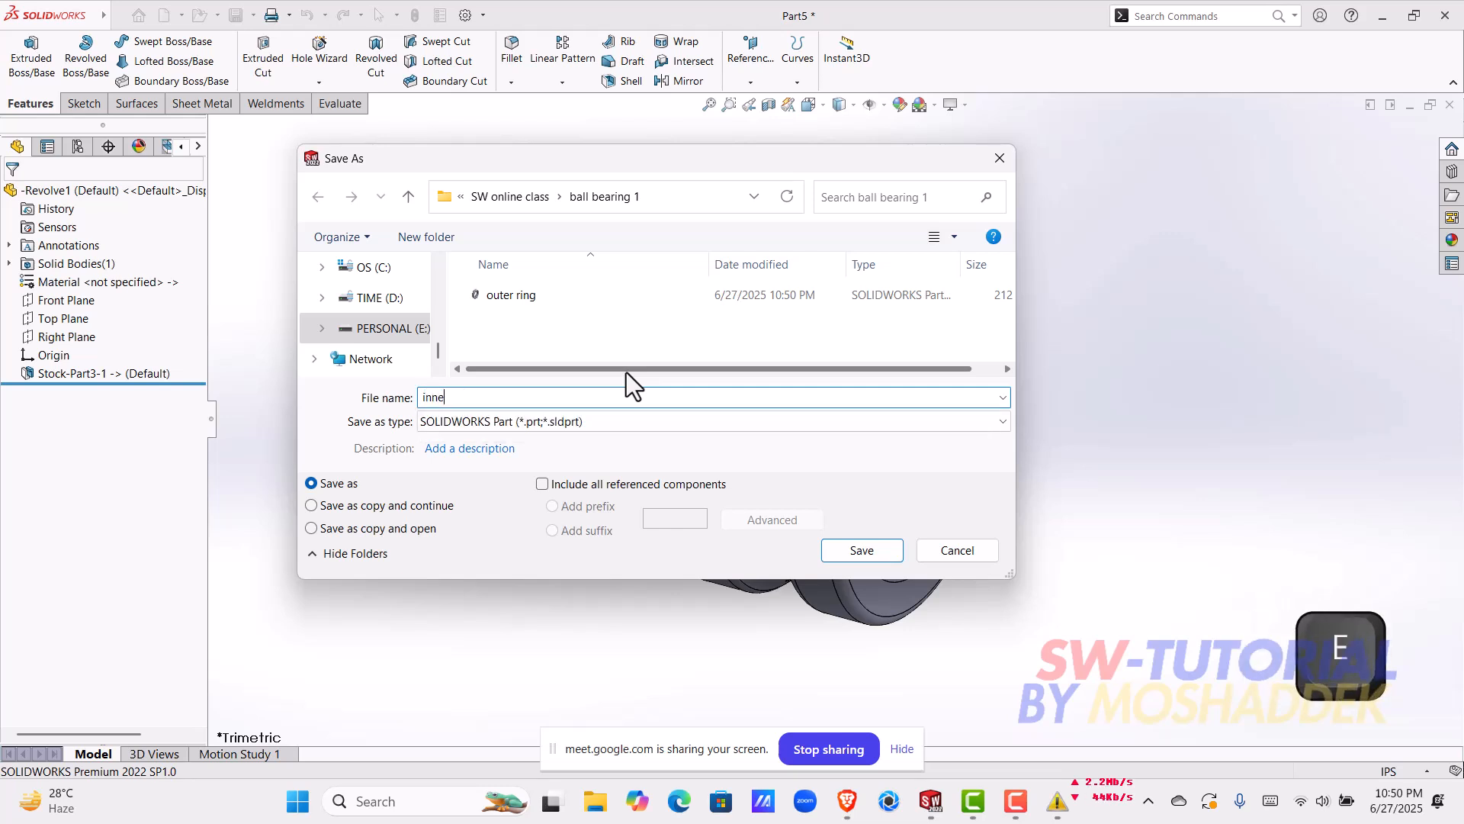
{"action": "type", "text": "r ring"}
{"action": "key", "text": "Return"}
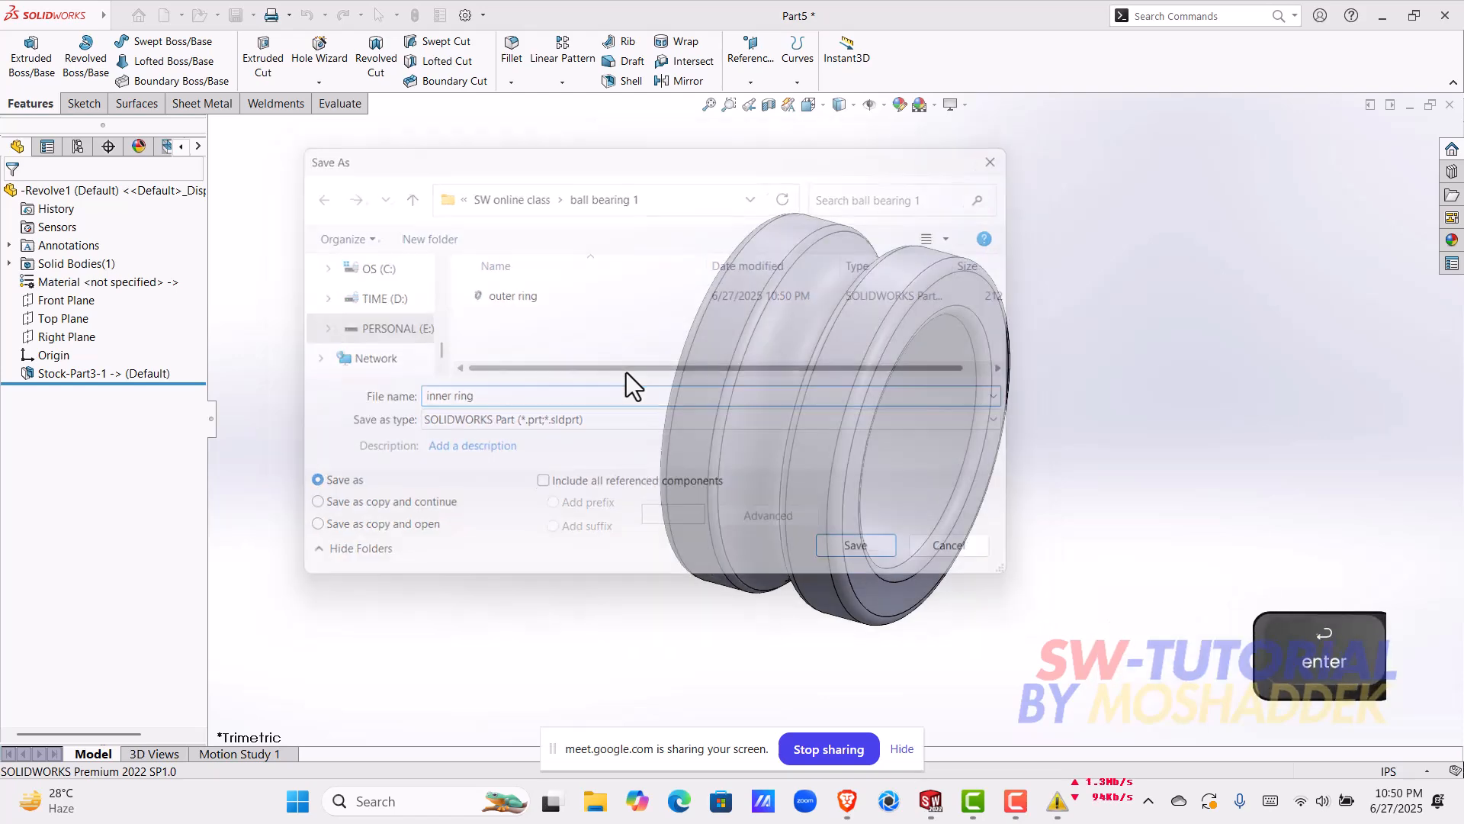
Step: Save the inner ring part together with its modified source part, naming the source part "solid bodies" in the ball bearing 1 folder
{"action": "middle_click_drag", "start_coordinate": [845, 423], "coordinate": [931, 435]}
{"action": "middle_click_drag", "start_coordinate": [1042, 391], "coordinate": [739, 574]}
{"action": "scroll", "coordinate": [846, 442], "scroll_direction": "down", "scroll_amount": 3}
{"action": "scroll", "coordinate": [837, 456], "scroll_direction": "up", "scroll_amount": 4}
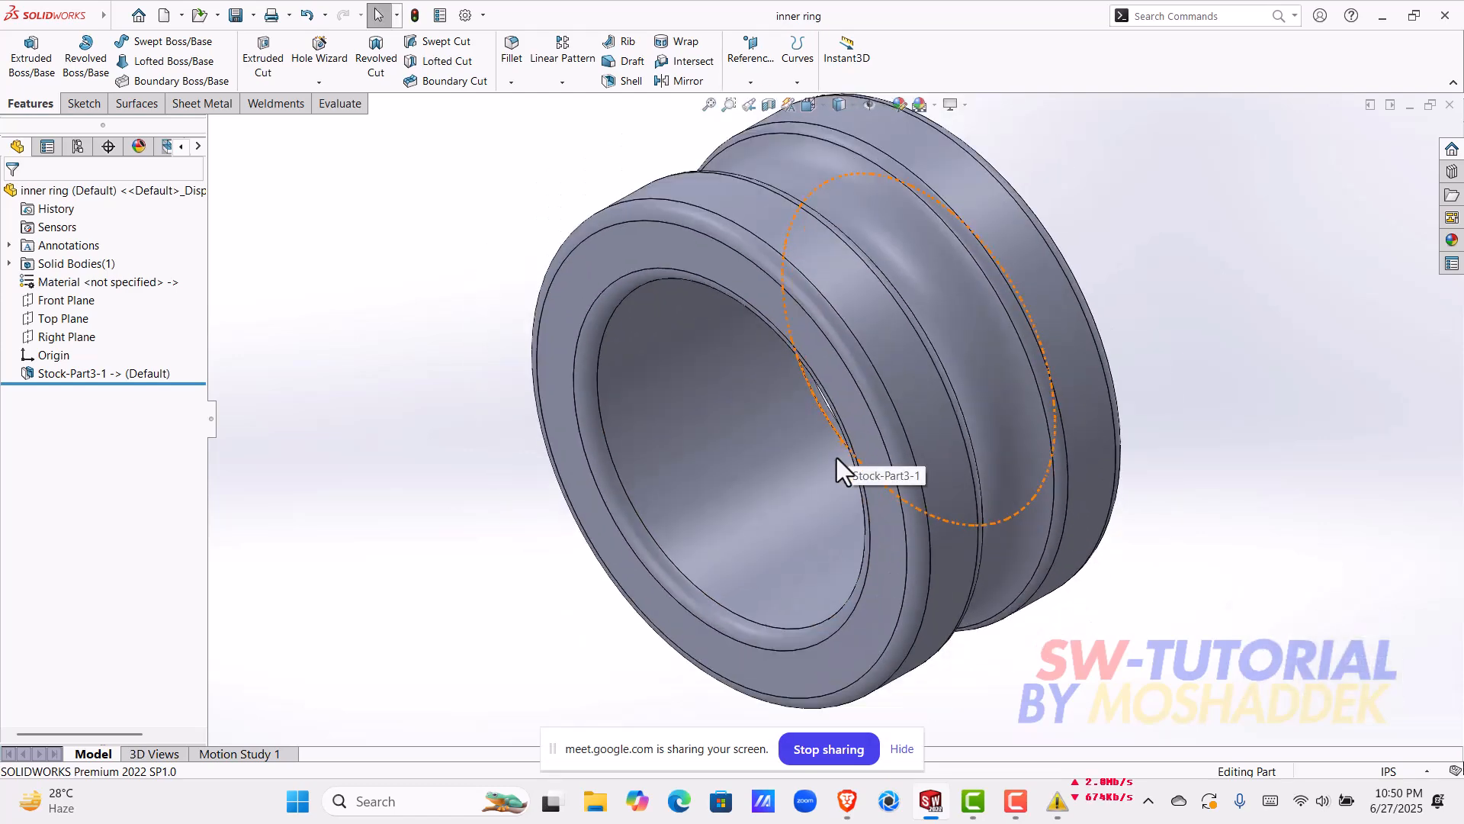
{"action": "middle_click_drag", "start_coordinate": [807, 459], "coordinate": [1063, 488]}
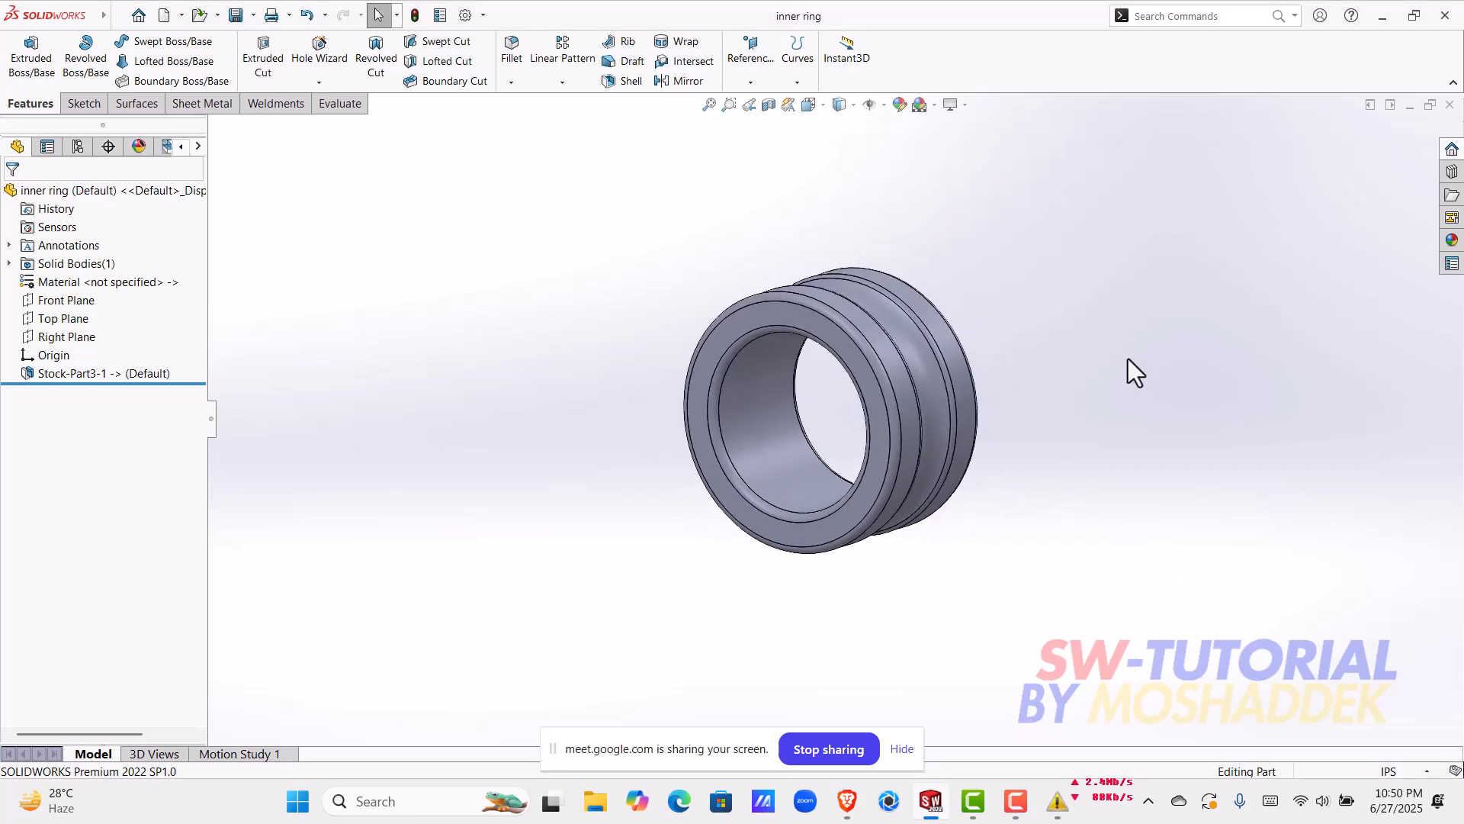
{"action": "key", "text": "ctrl+s"}
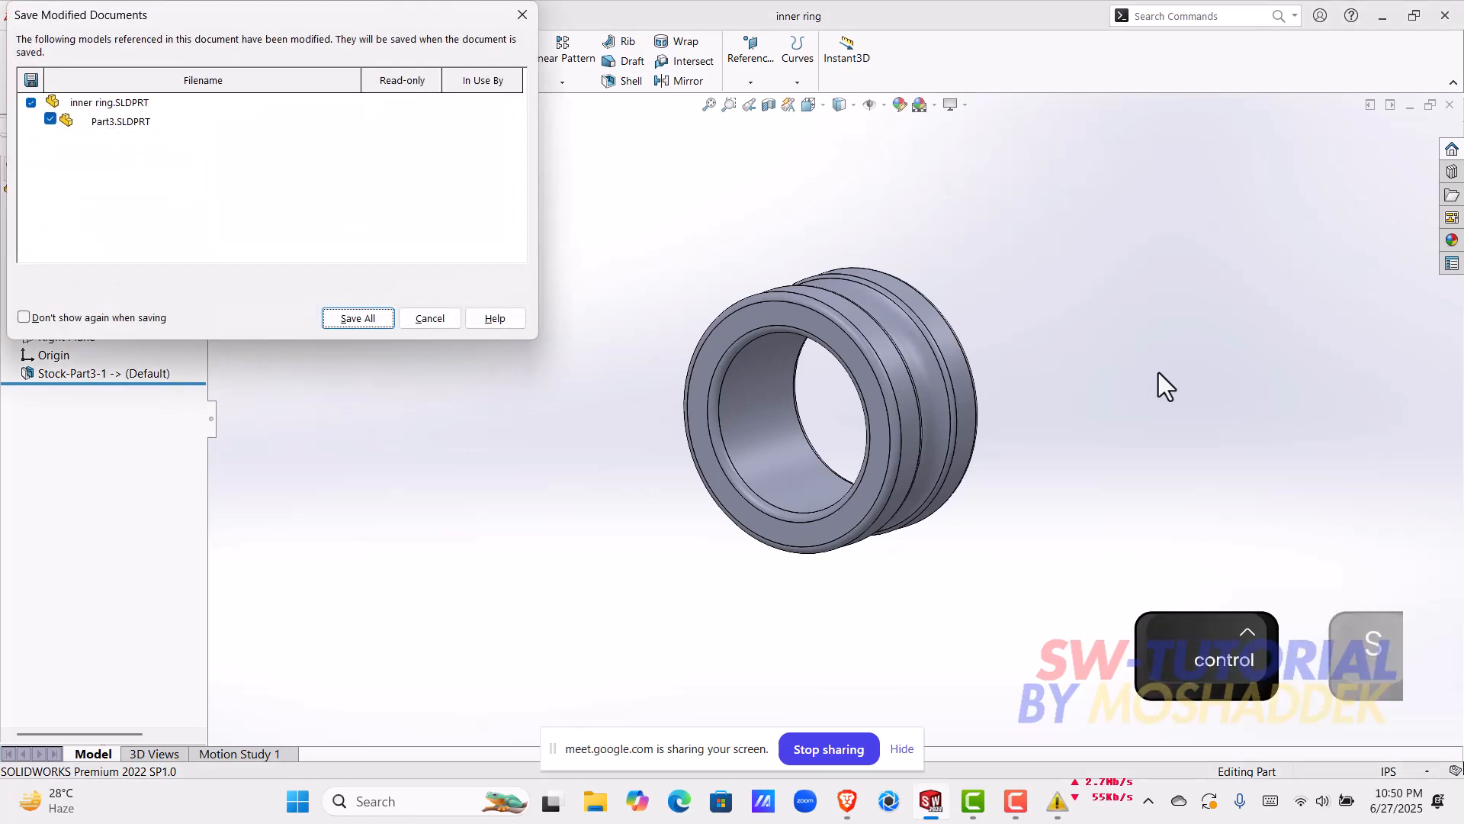
{"action": "left_click", "coordinate": [392, 318]}
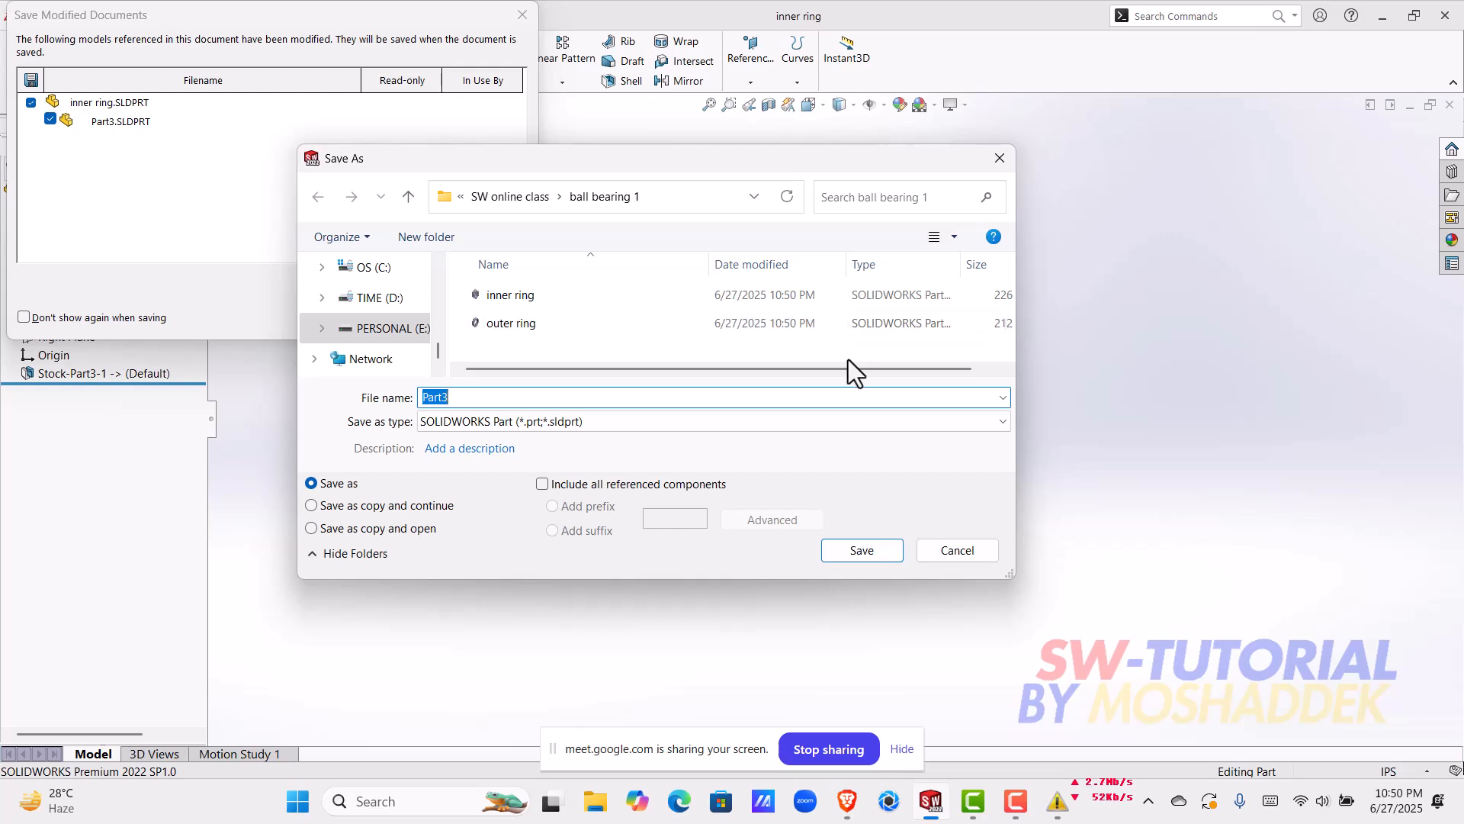
{"action": "type", "text": "solid "}
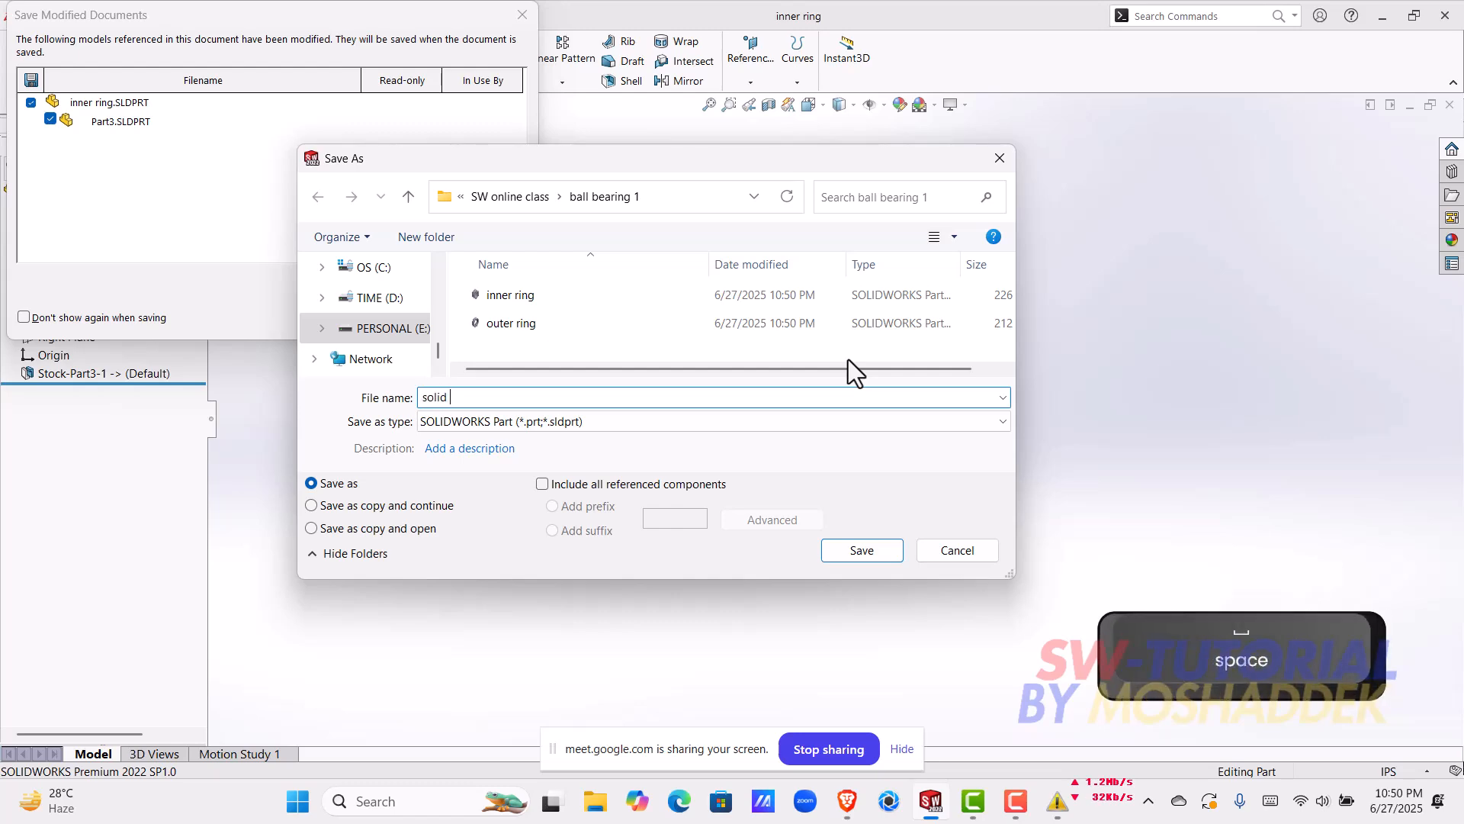
{"action": "type", "text": "bodies"}
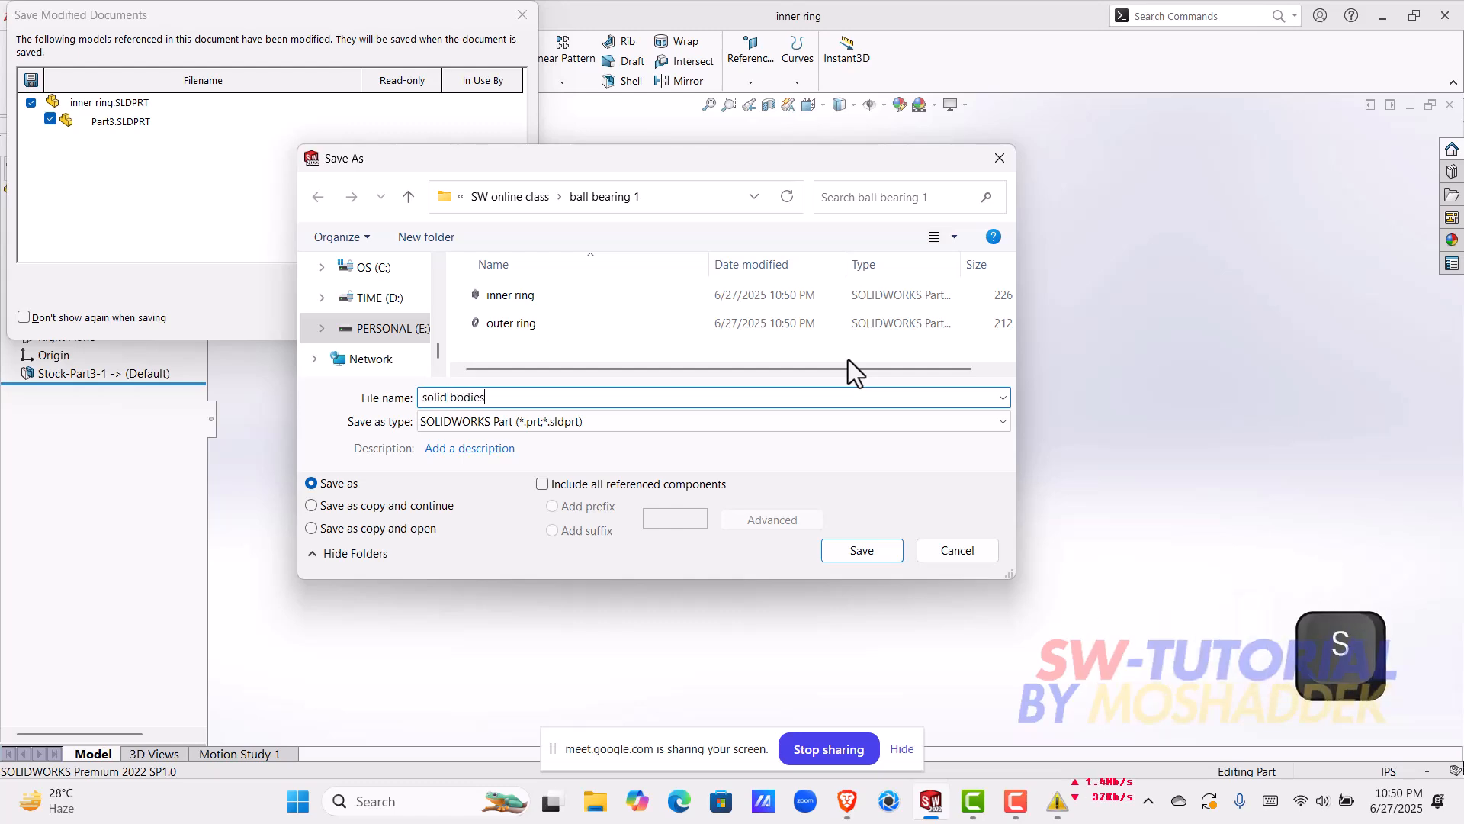
{"action": "key", "text": "Return"}
{"action": "key", "text": "Return"}
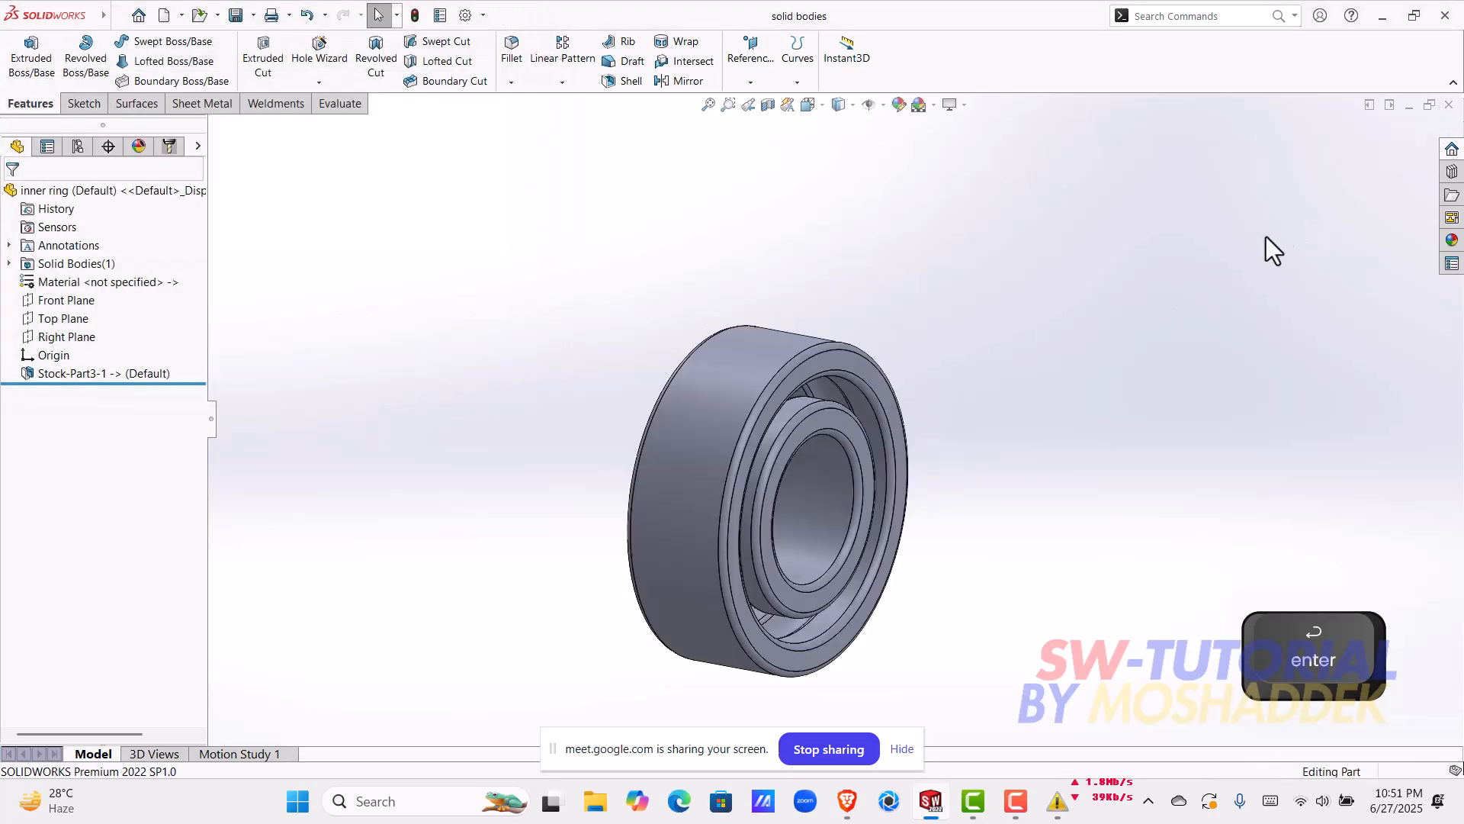
Step: Inspect both rings from the front and close the open part documents
{"action": "middle_click_drag", "start_coordinate": [915, 431], "coordinate": [813, 458]}
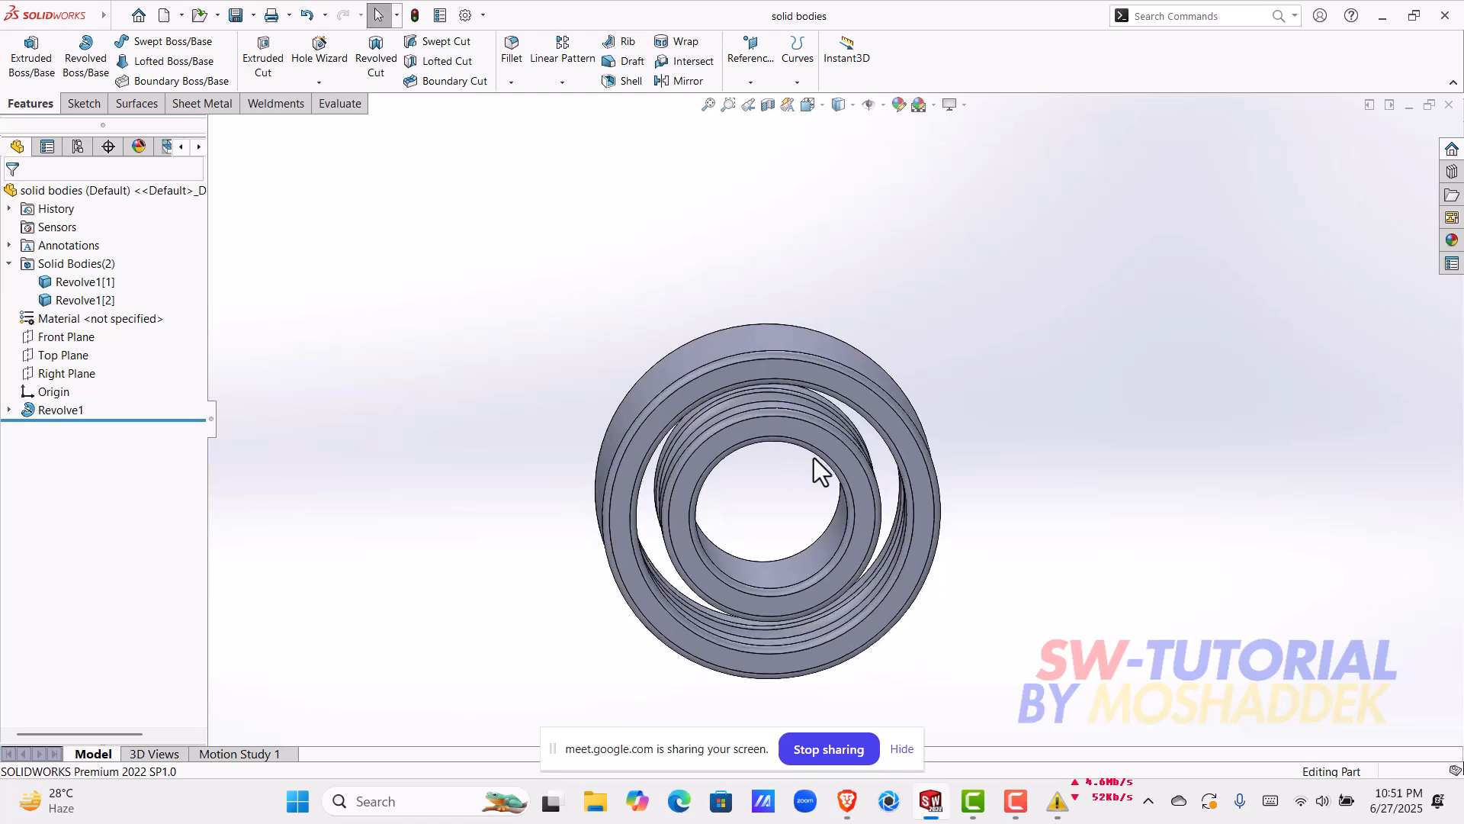
{"action": "scroll", "coordinate": [802, 398], "scroll_direction": "down", "scroll_amount": 3}
{"action": "middle_click_drag", "start_coordinate": [794, 402], "coordinate": [781, 346]}
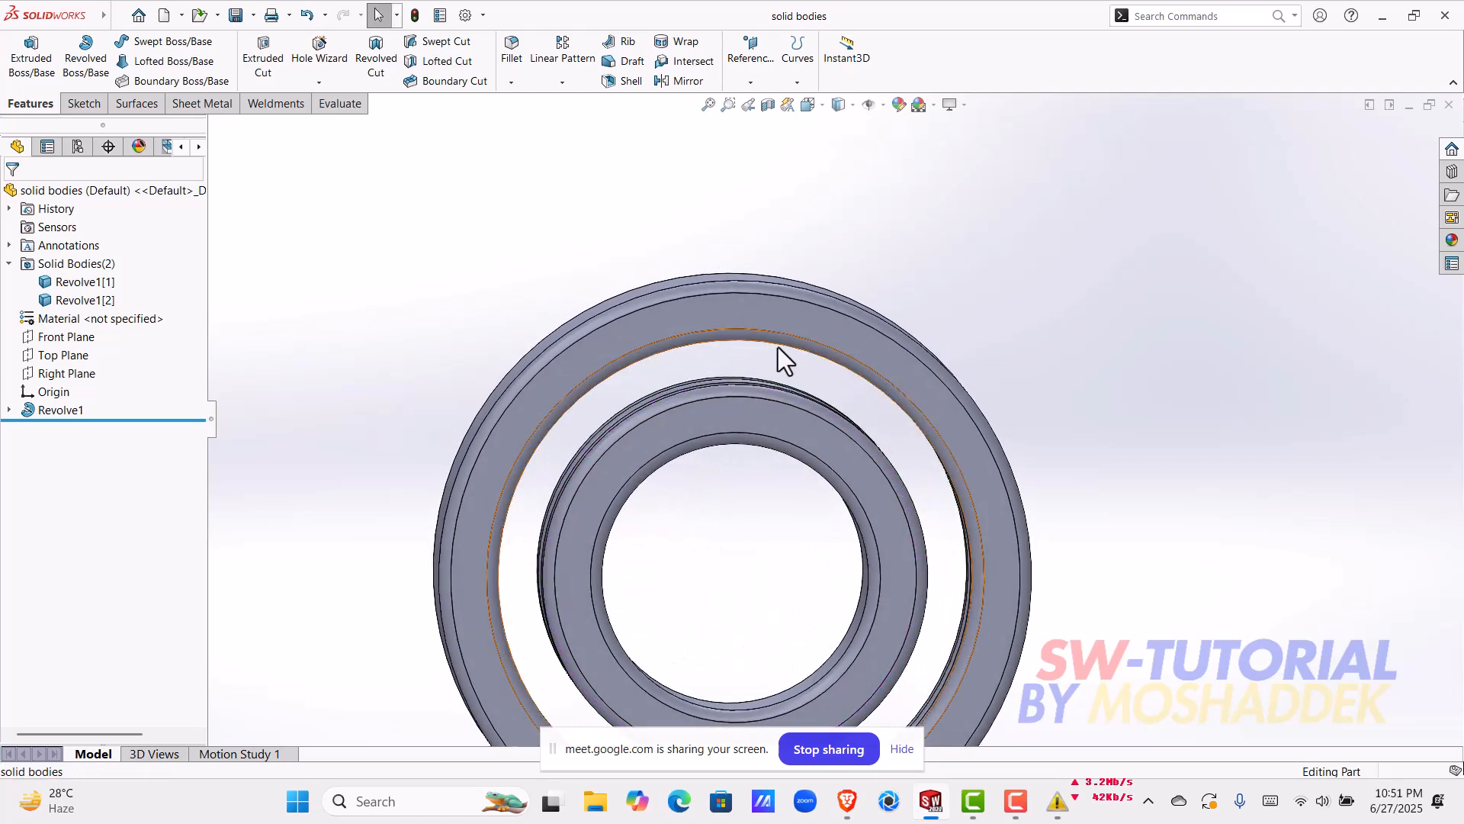
{"action": "left_click", "coordinate": [1451, 105]}
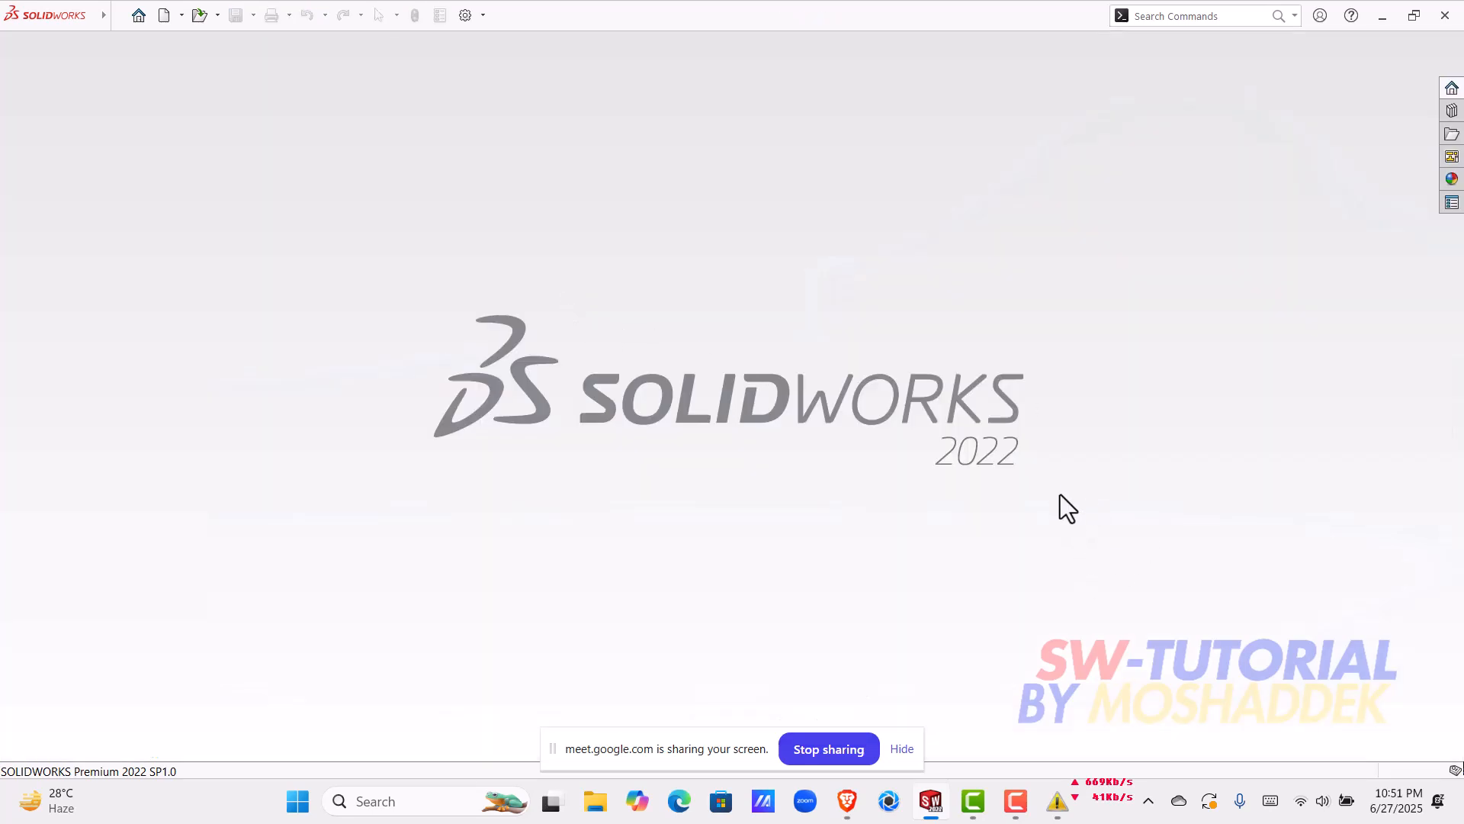
Step: Create a new part and sketch a circle about 2.58 in in diameter on the Front Plane, centred on the origin
{"action": "left_click", "coordinate": [138, 18]}
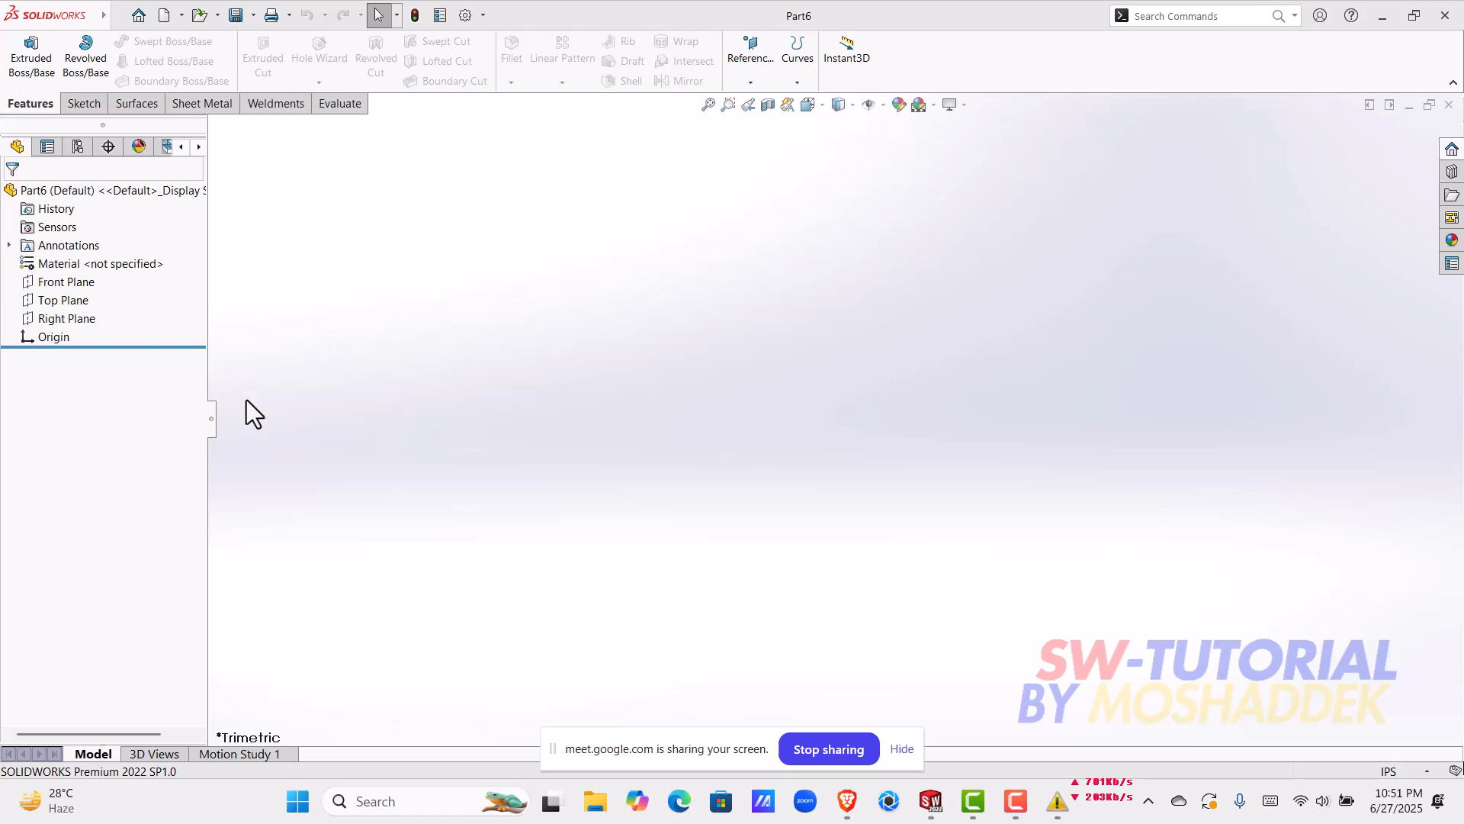
{"action": "left_click", "coordinate": [90, 282]}
{"action": "left_click", "coordinate": [104, 260]}
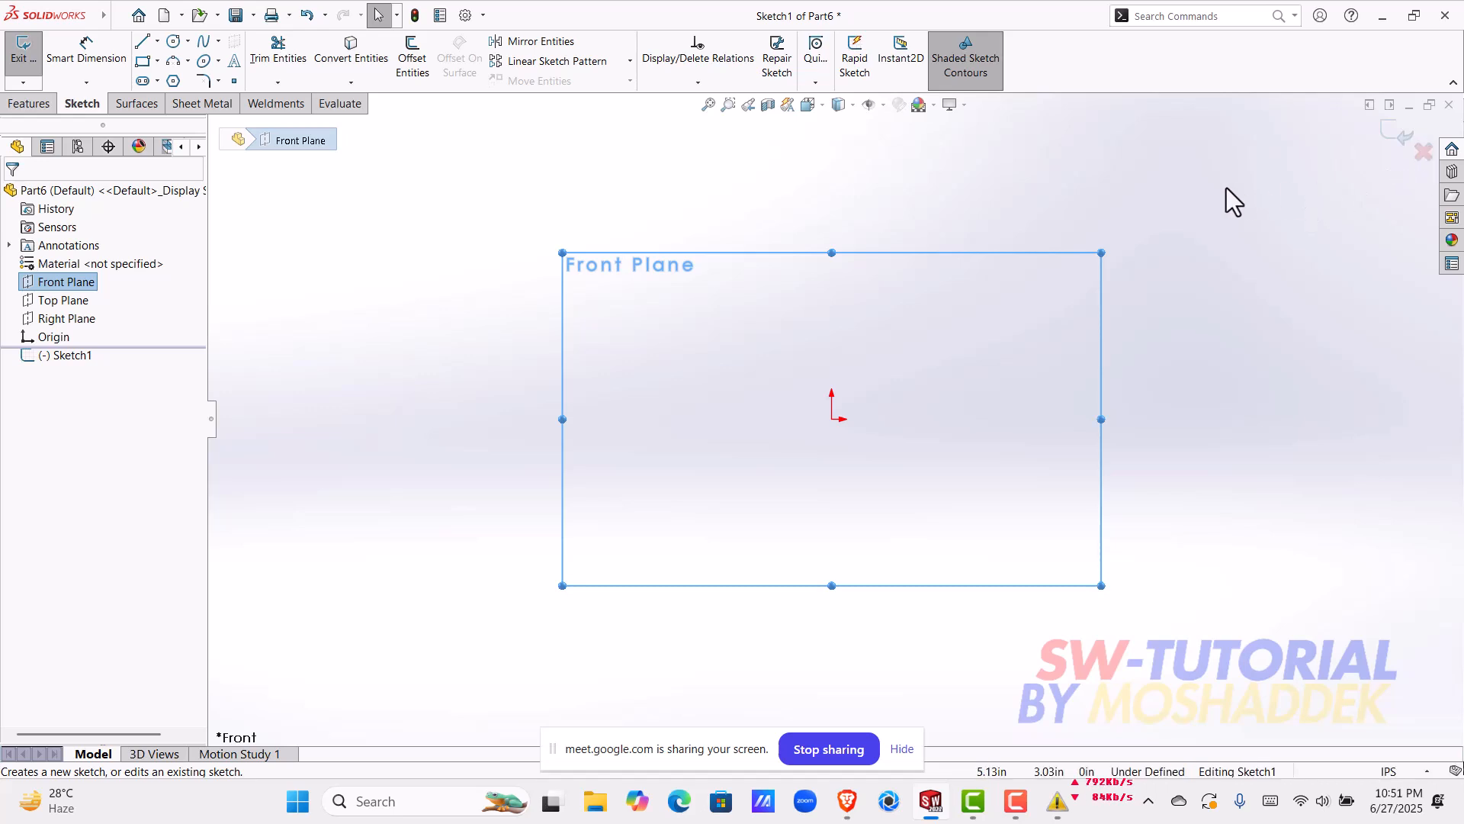
{"action": "left_click", "coordinate": [176, 47]}
{"action": "left_click", "coordinate": [832, 419]}
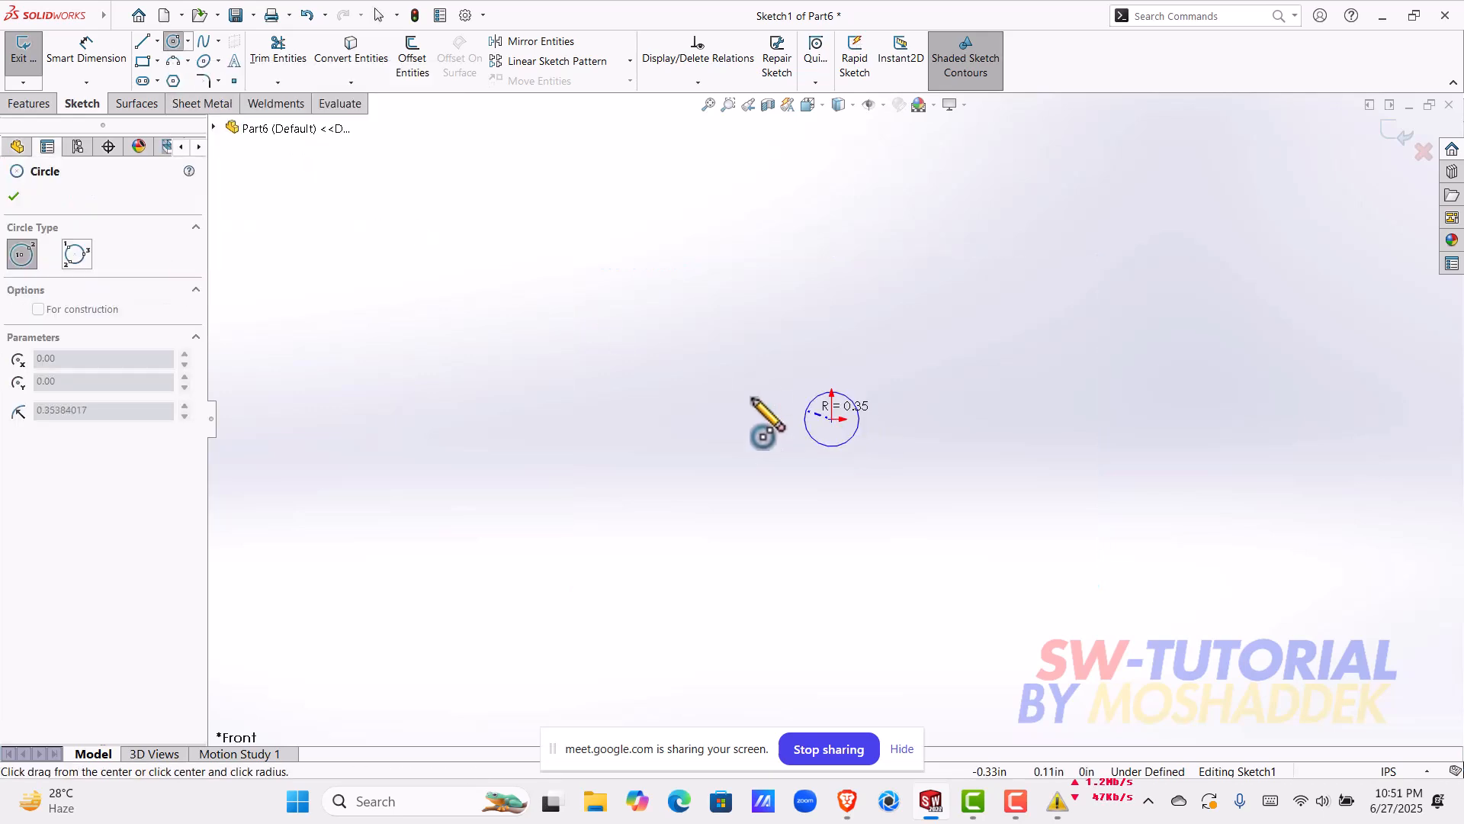
{"action": "left_click", "coordinate": [736, 402]}
Step: Dimension the circle's diameter, placing the dimension beside the circle
{"action": "left_click", "coordinate": [86, 55]}
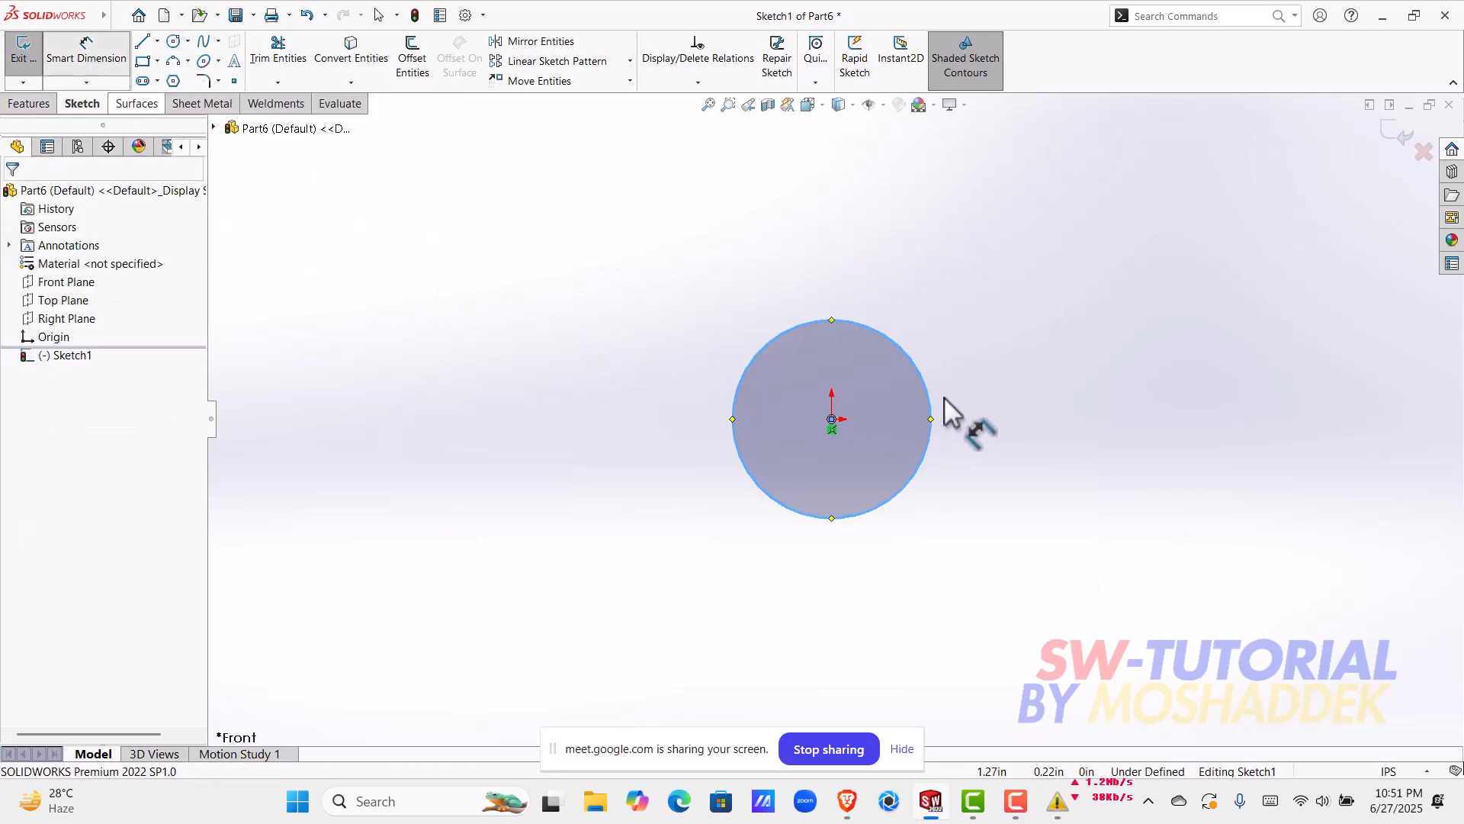
{"action": "left_click", "coordinate": [962, 416]}
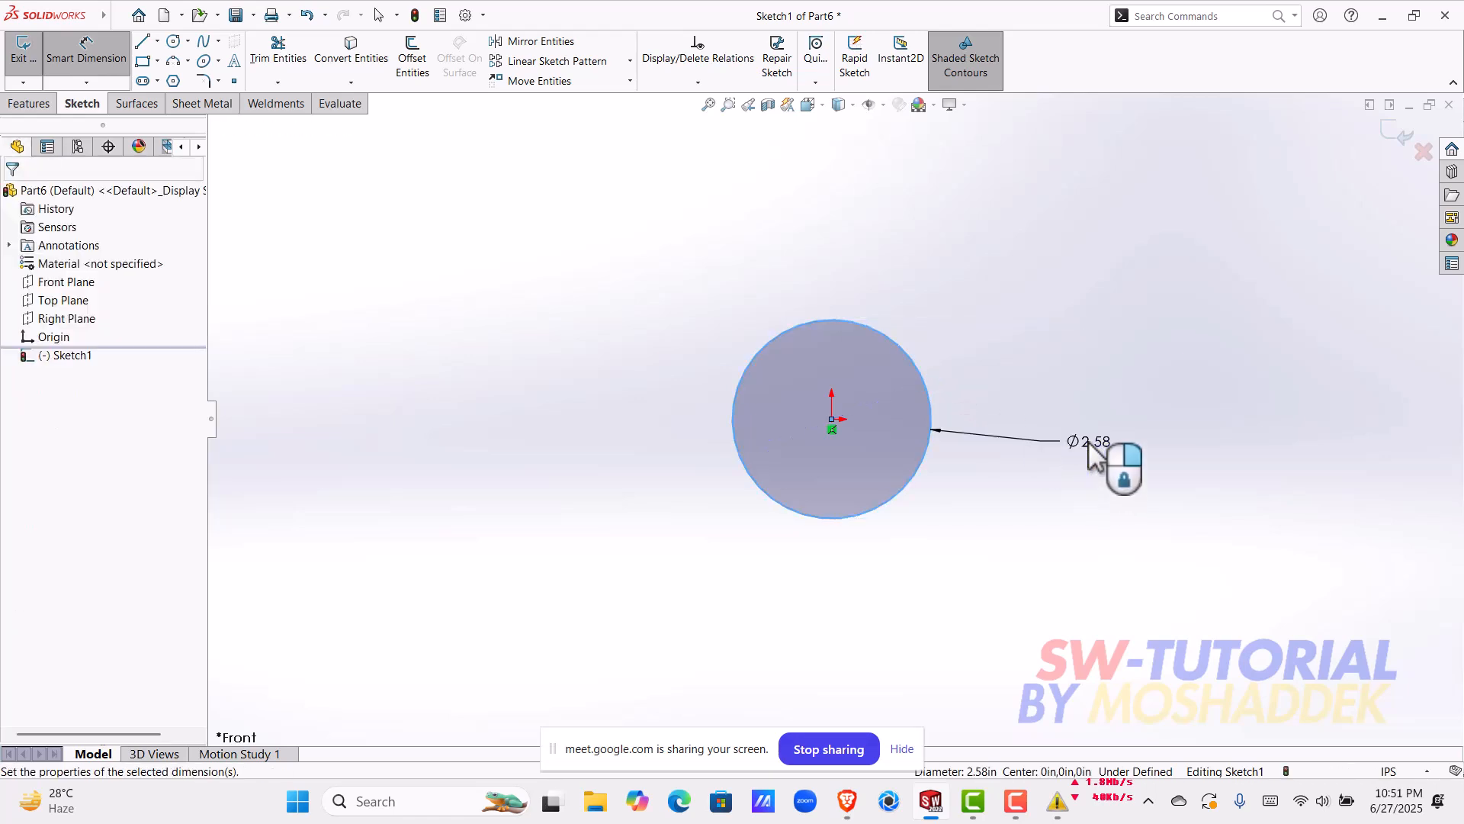
{"action": "left_click", "coordinate": [1087, 442]}
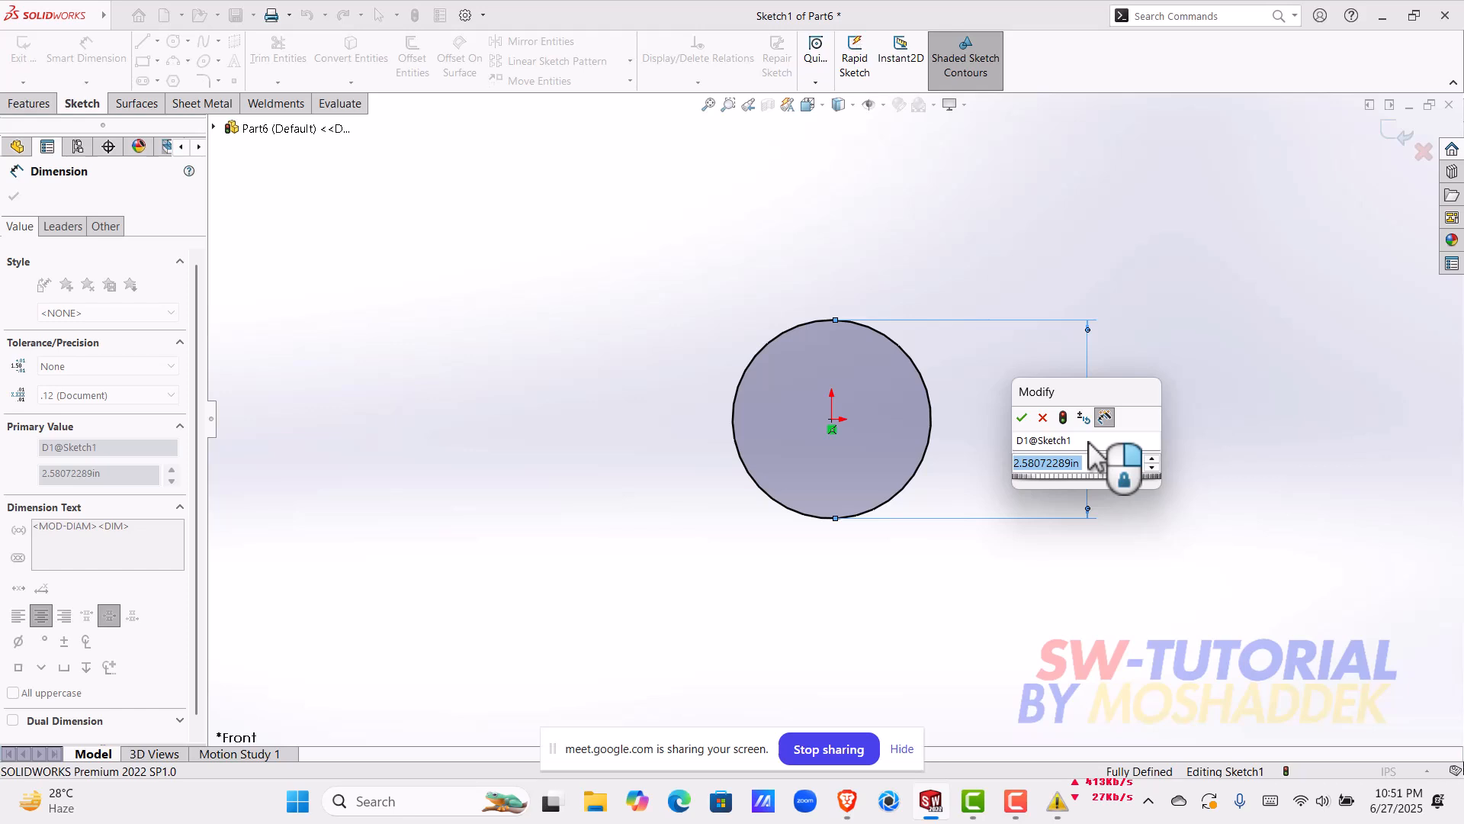
{"action": "left_click", "coordinate": [1044, 417]}
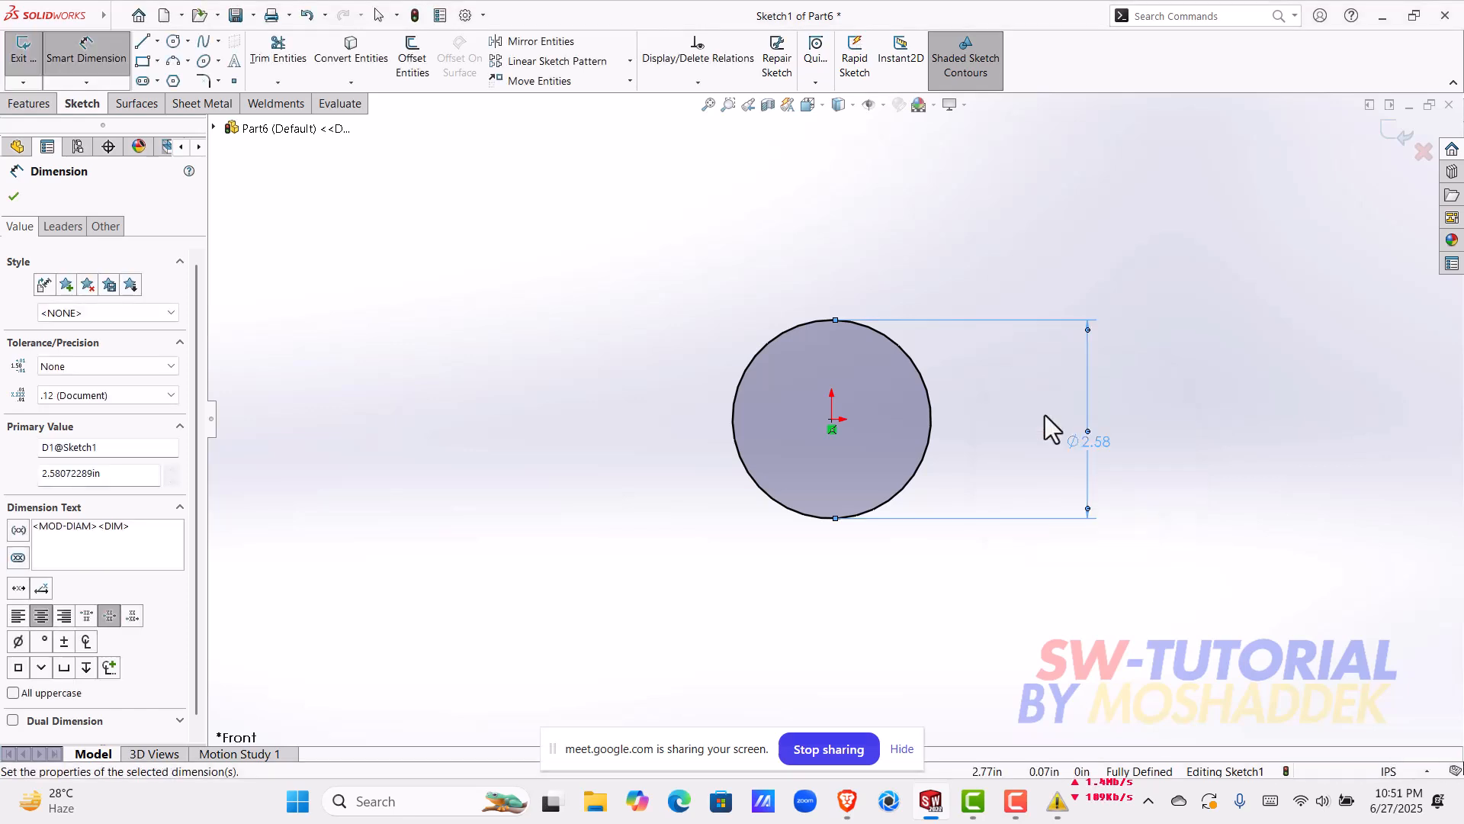
{"action": "left_click", "coordinate": [1285, 411]}
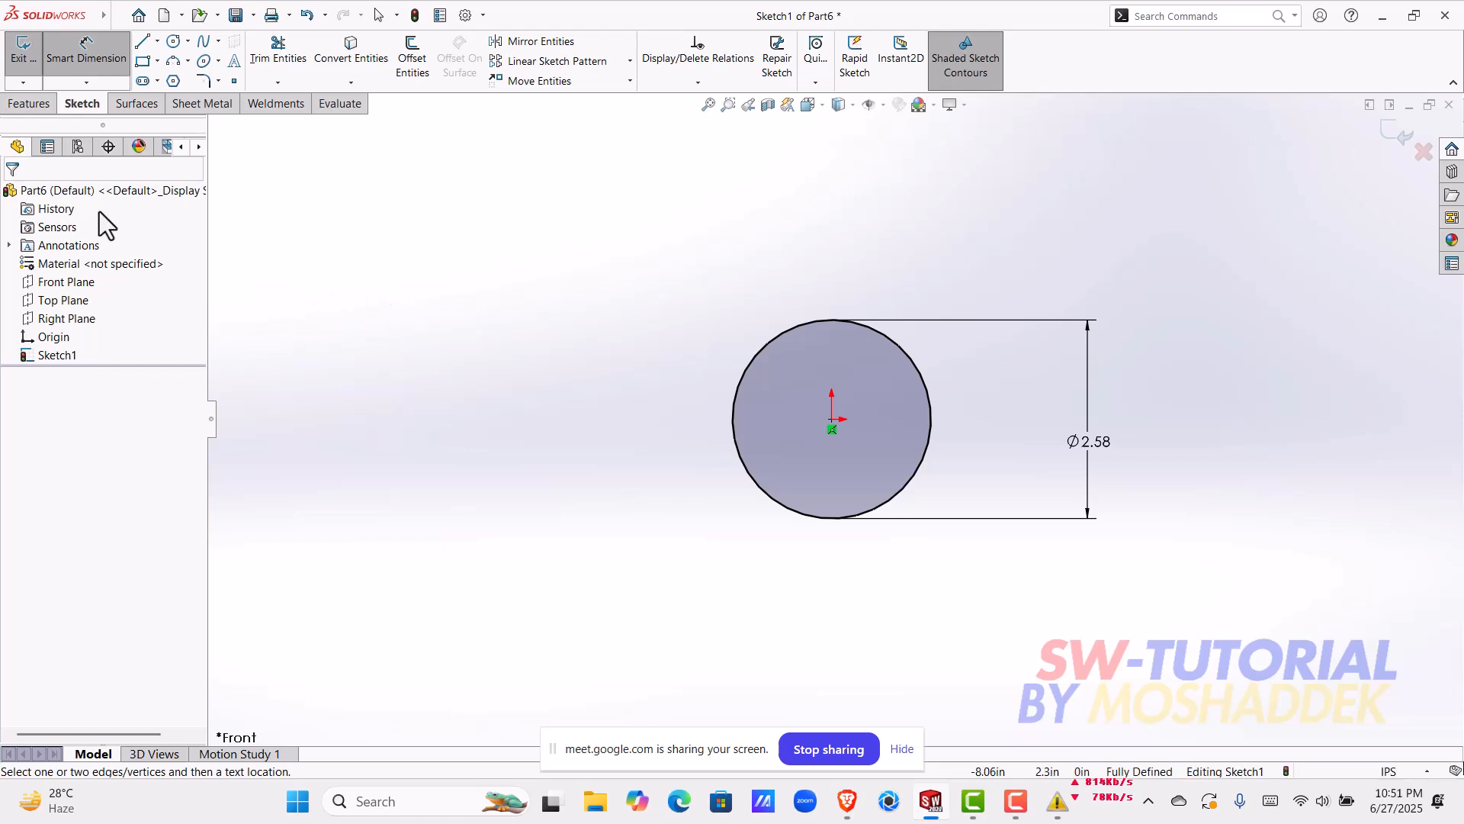
Step: Open the recent "solid bodies" part and open the sketch of its Revolve1 feature for editing
{"action": "left_click", "coordinate": [136, 19]}
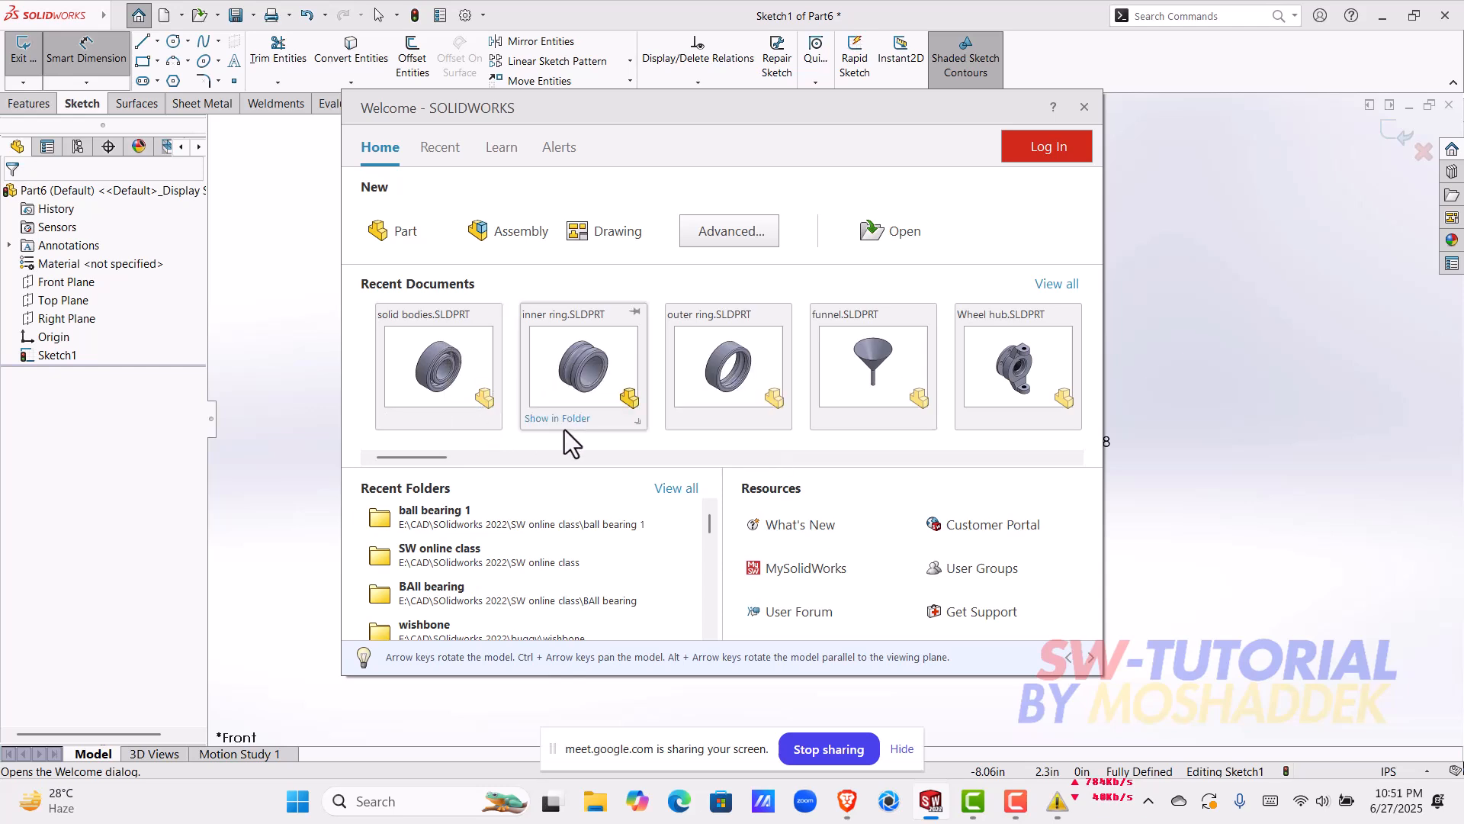
{"action": "left_click", "coordinate": [461, 389]}
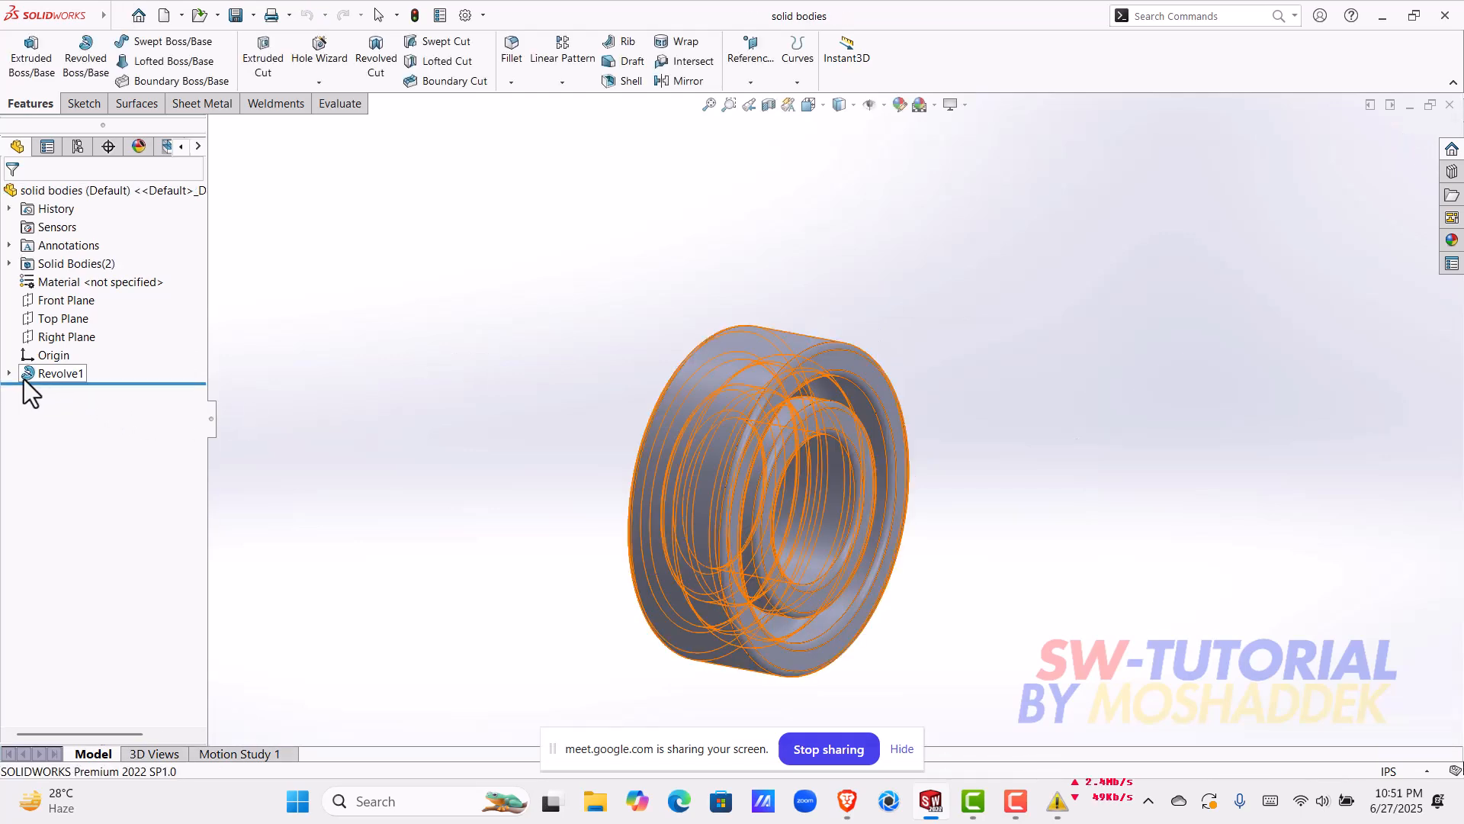
{"action": "left_click", "coordinate": [9, 374]}
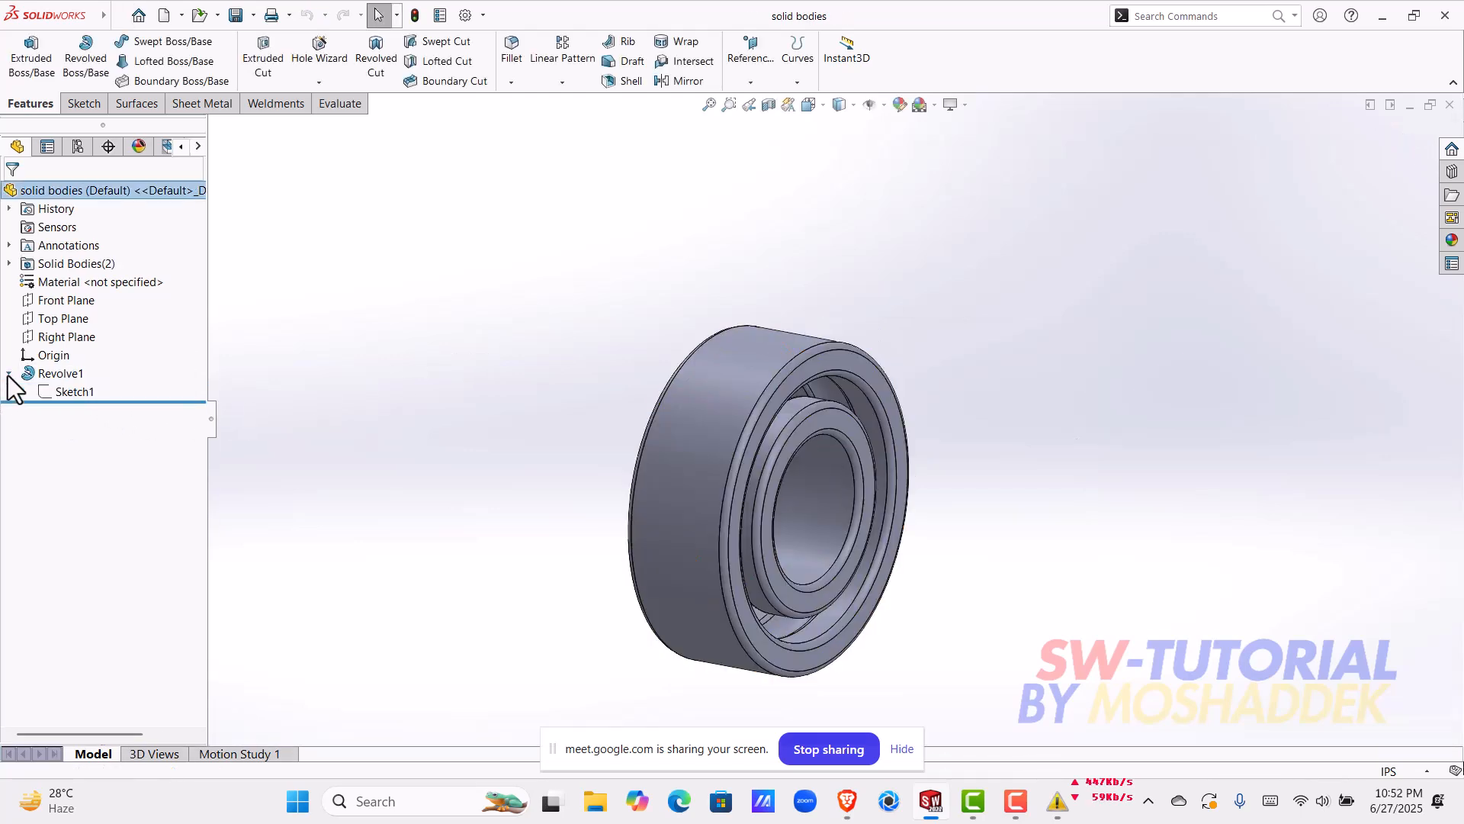
{"action": "left_click", "coordinate": [58, 393]}
{"action": "left_click", "coordinate": [72, 371]}
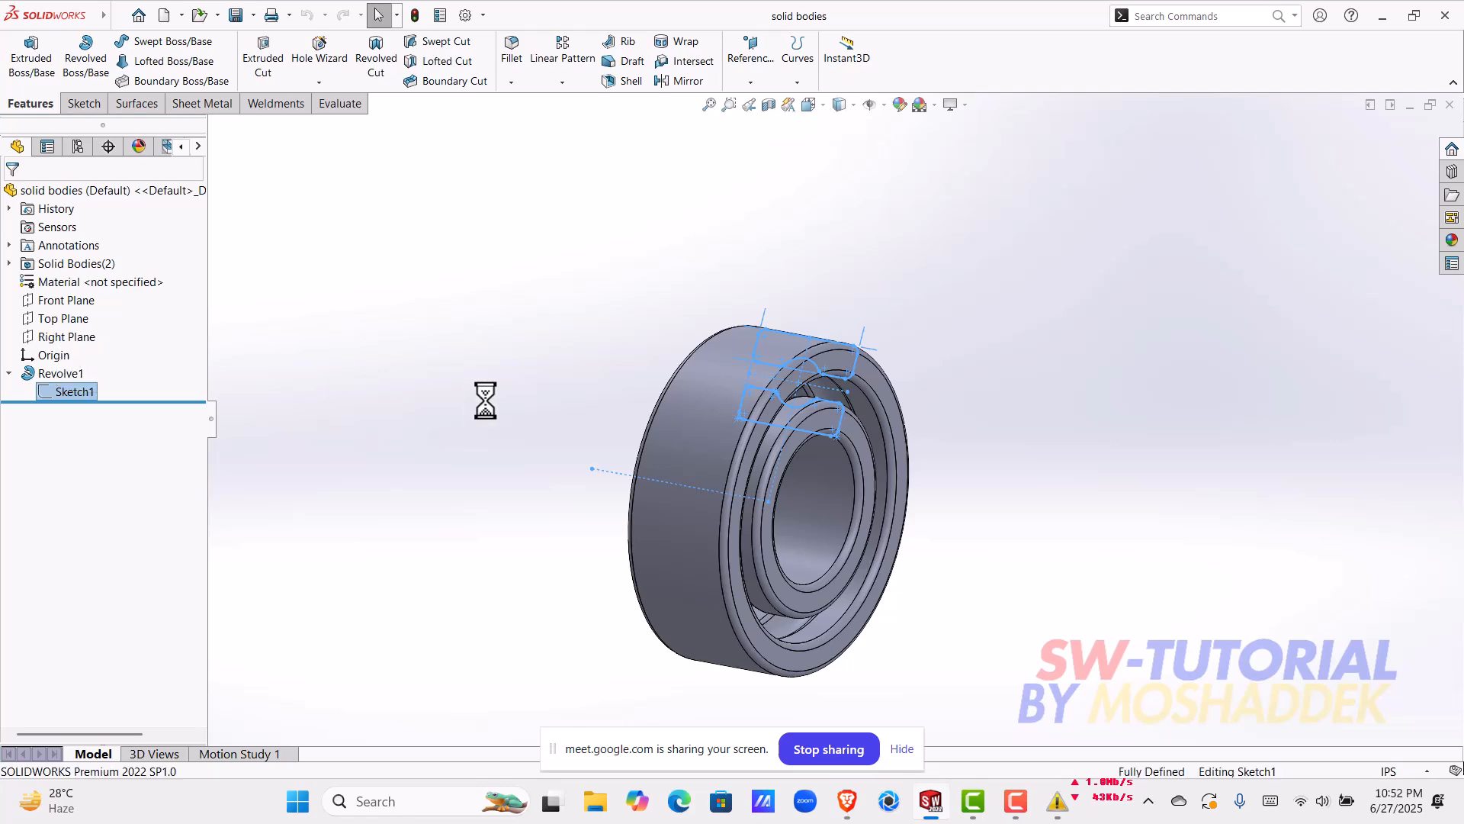
{"action": "scroll", "coordinate": [831, 344], "scroll_direction": "down", "scroll_amount": 5}
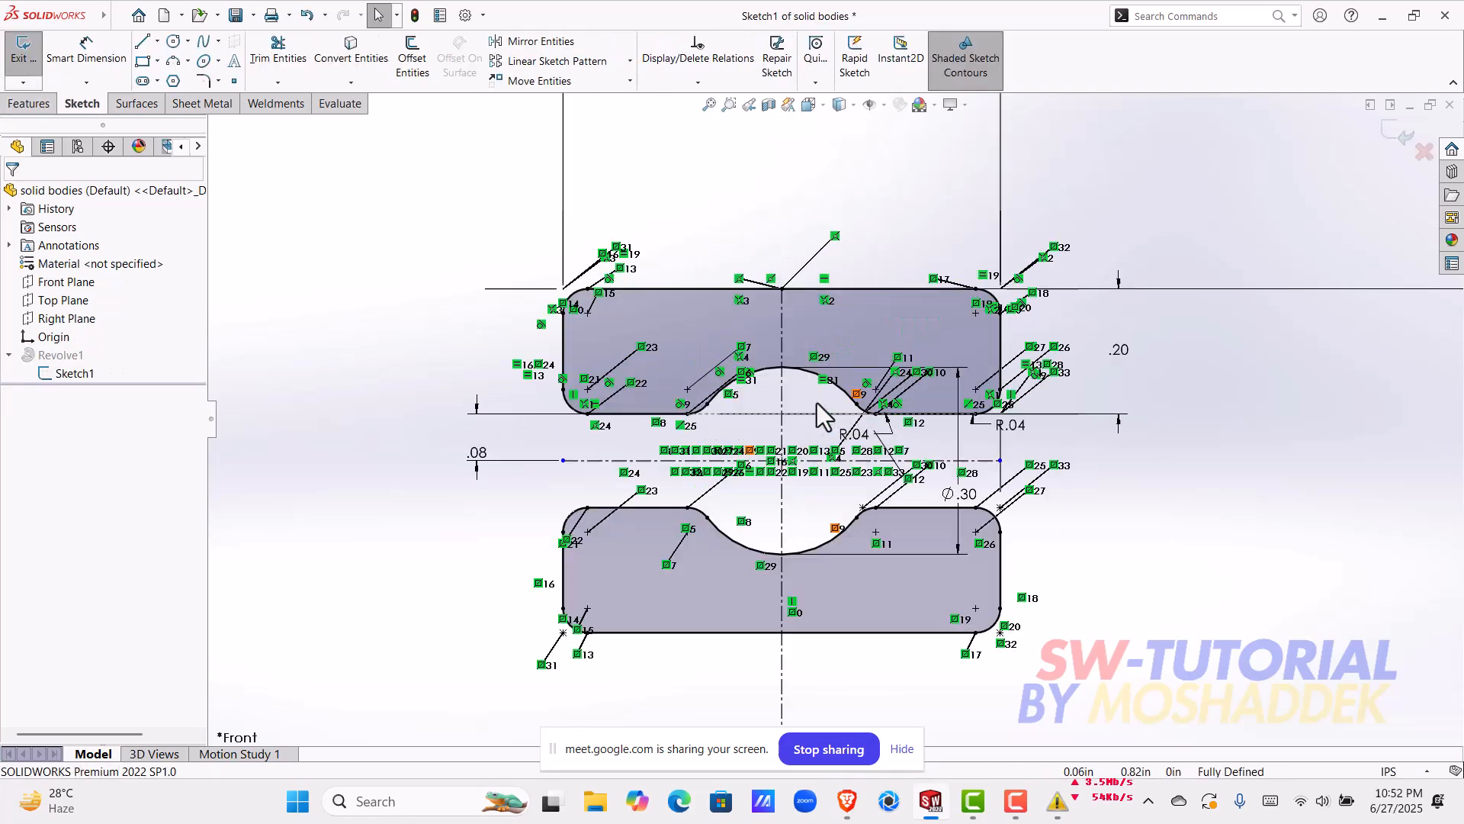
Step: Check the diameter of the groove arc in the ring profile sketch, exit the sketch and close the solid bodies part
{"action": "left_click", "coordinate": [86, 47]}
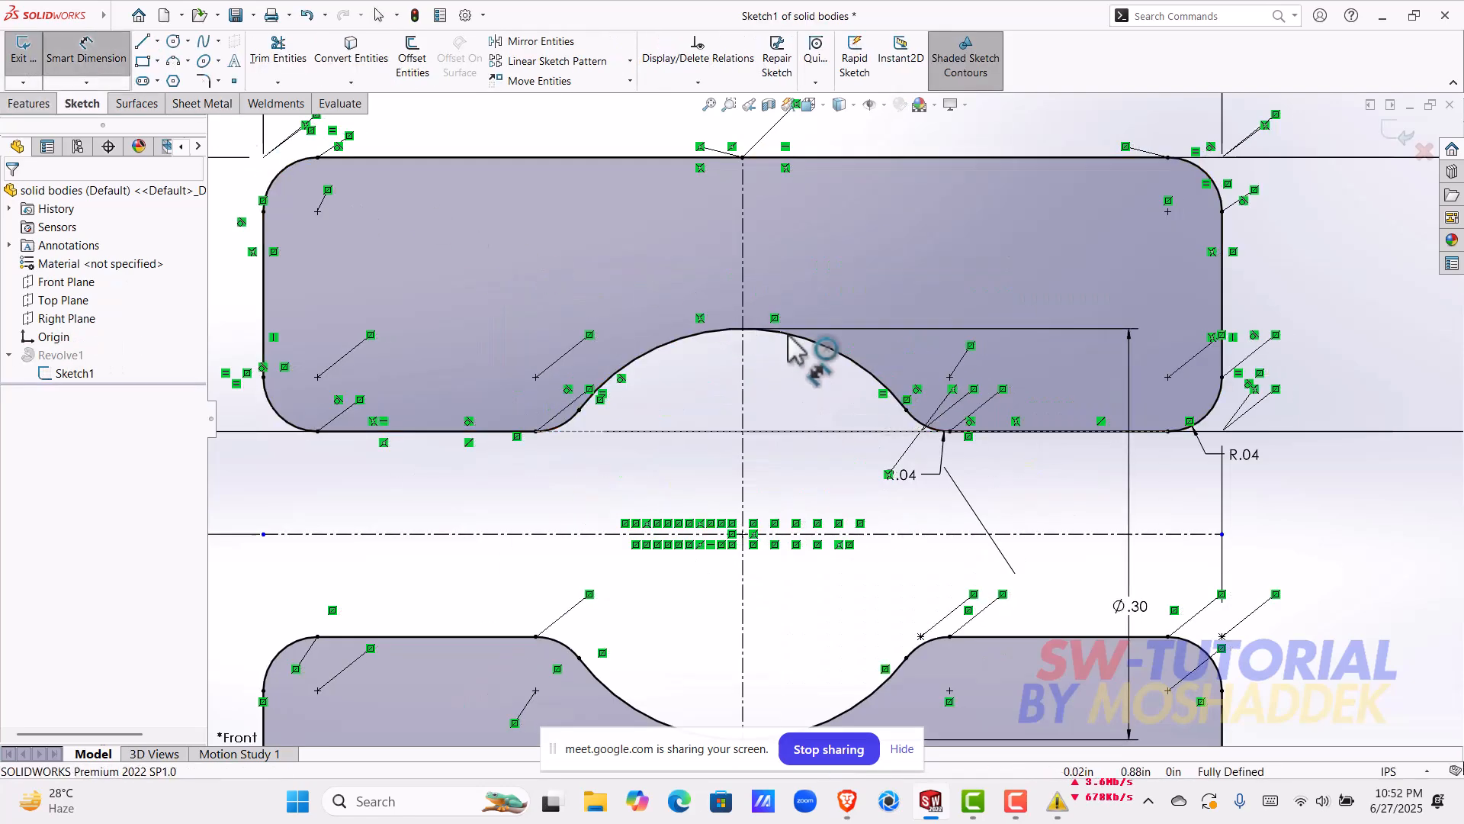
{"action": "left_click", "coordinate": [848, 355]}
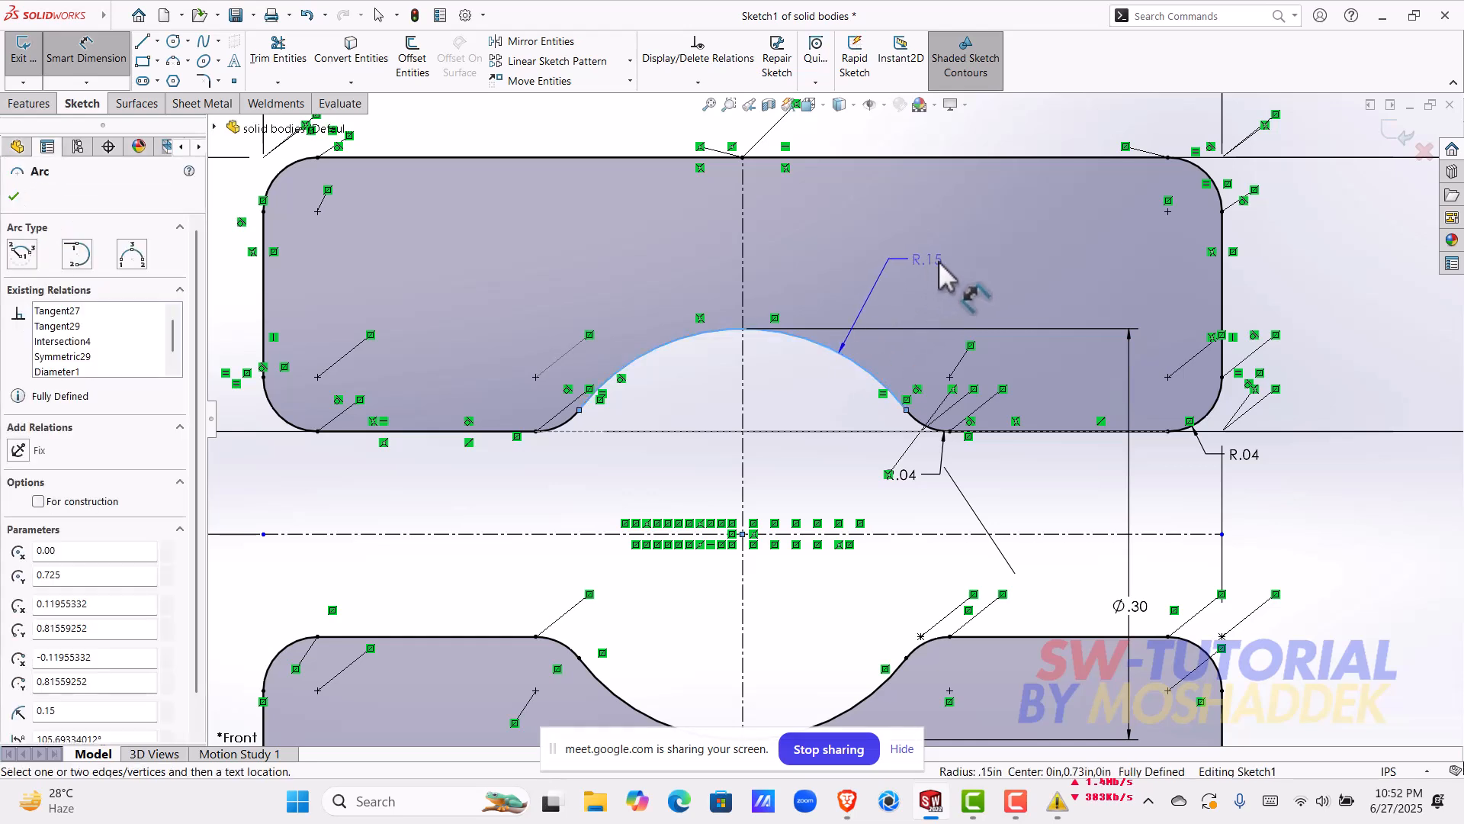
{"action": "key", "text": "Escape"}
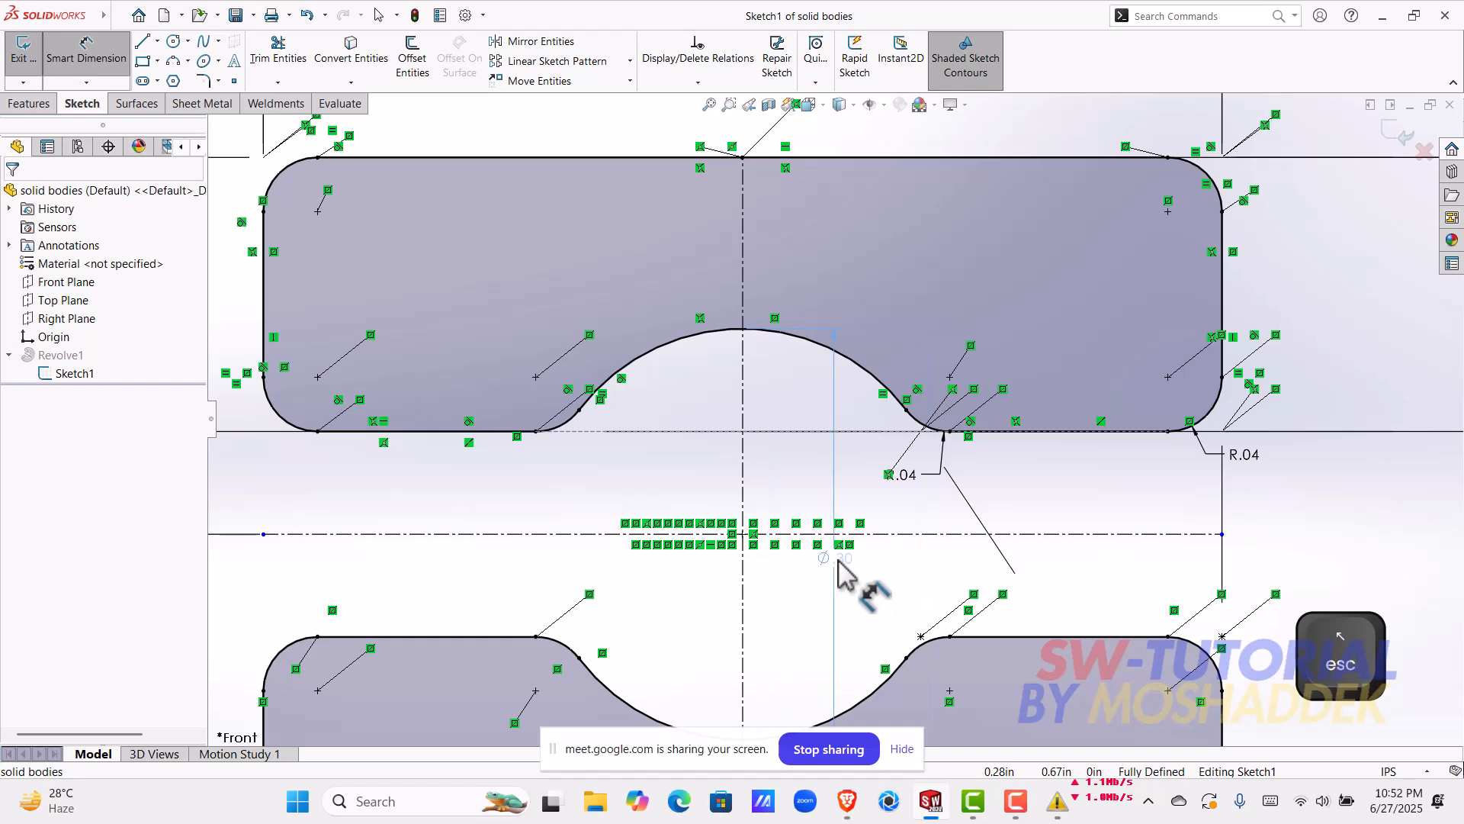
{"action": "left_click", "coordinate": [839, 559]}
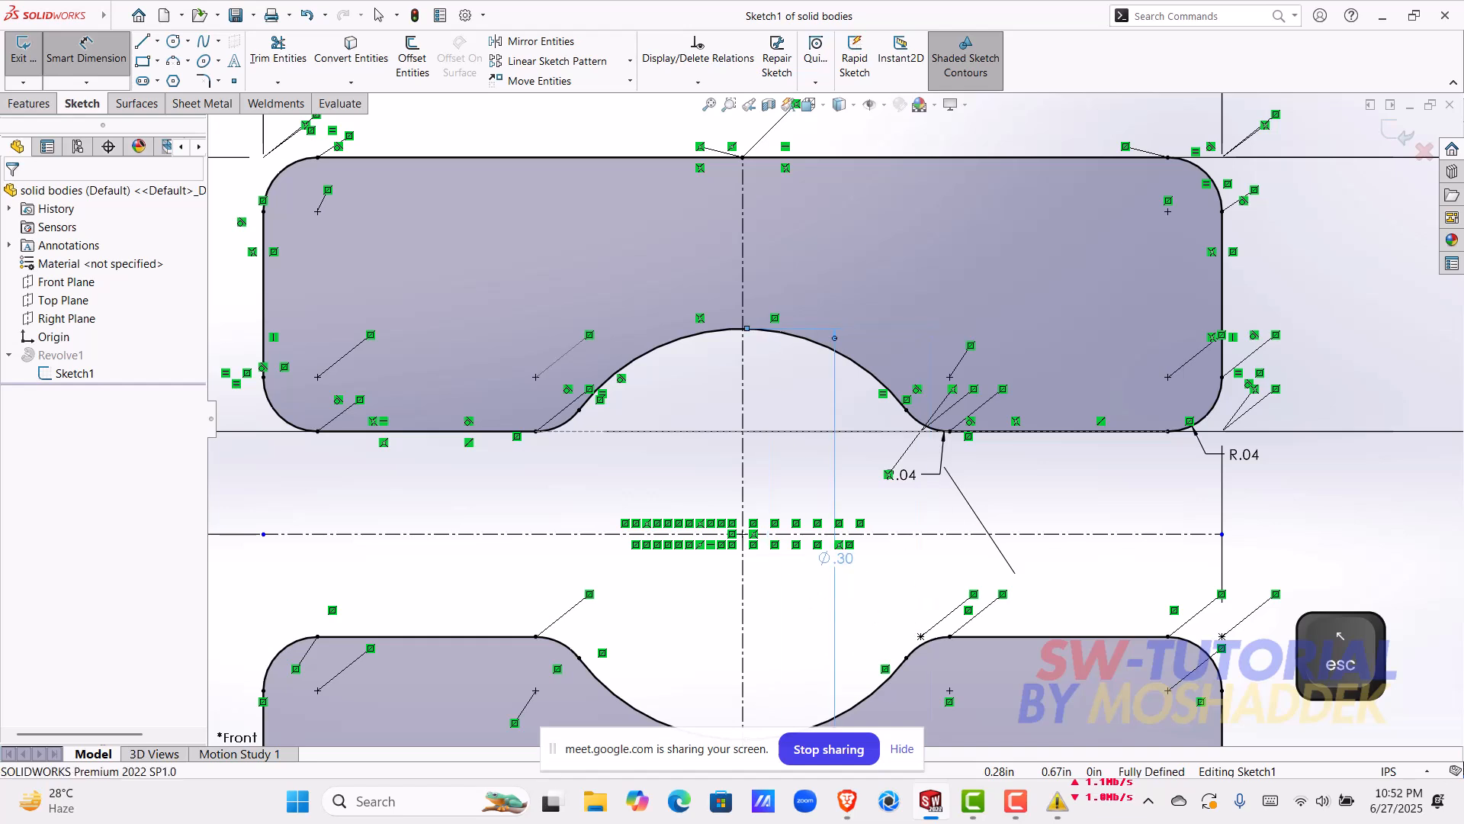
{"action": "left_click", "coordinate": [1401, 135]}
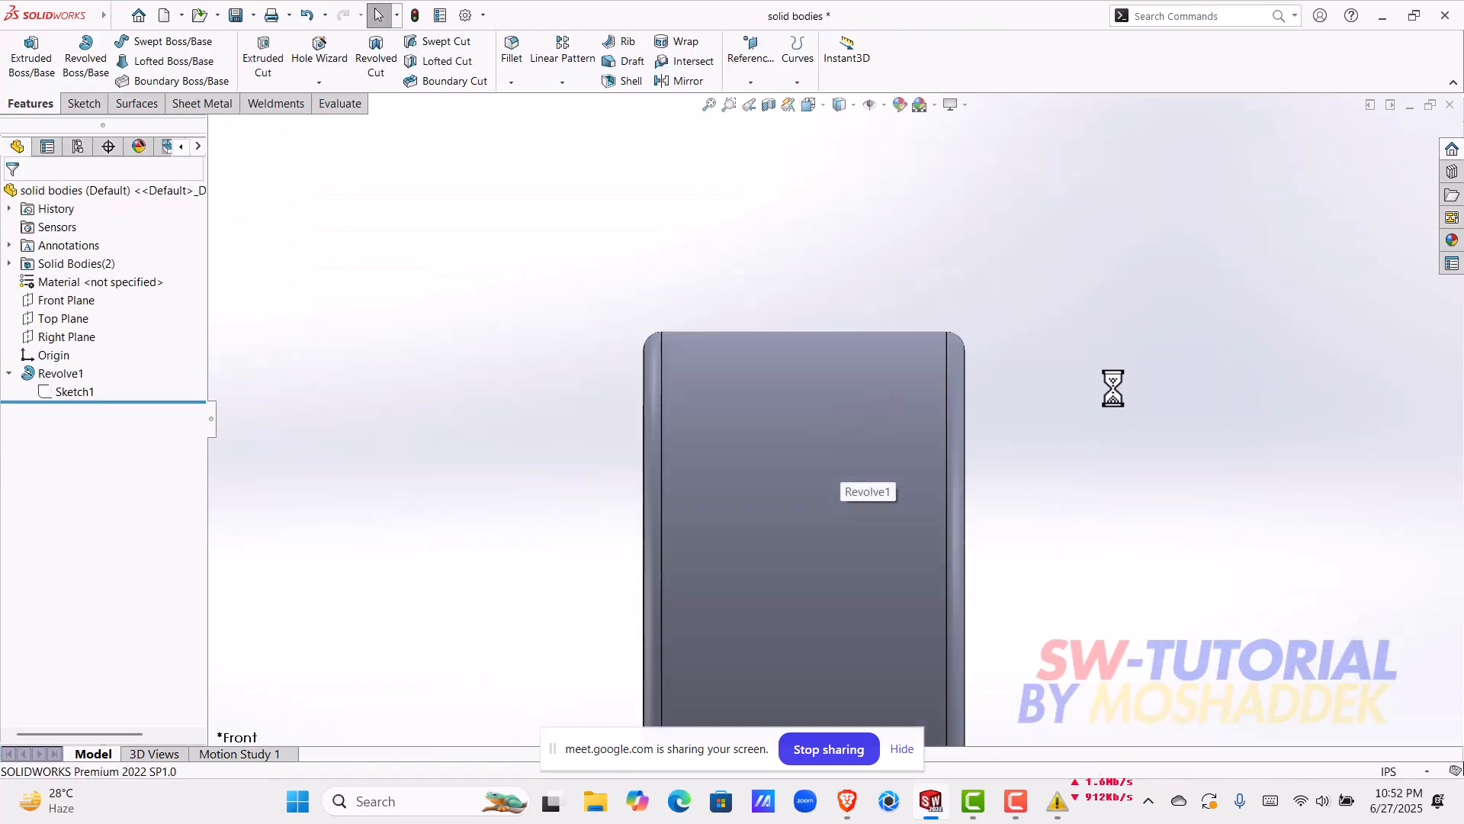
{"action": "left_click", "coordinate": [1450, 105]}
{"action": "left_click", "coordinate": [662, 369]}
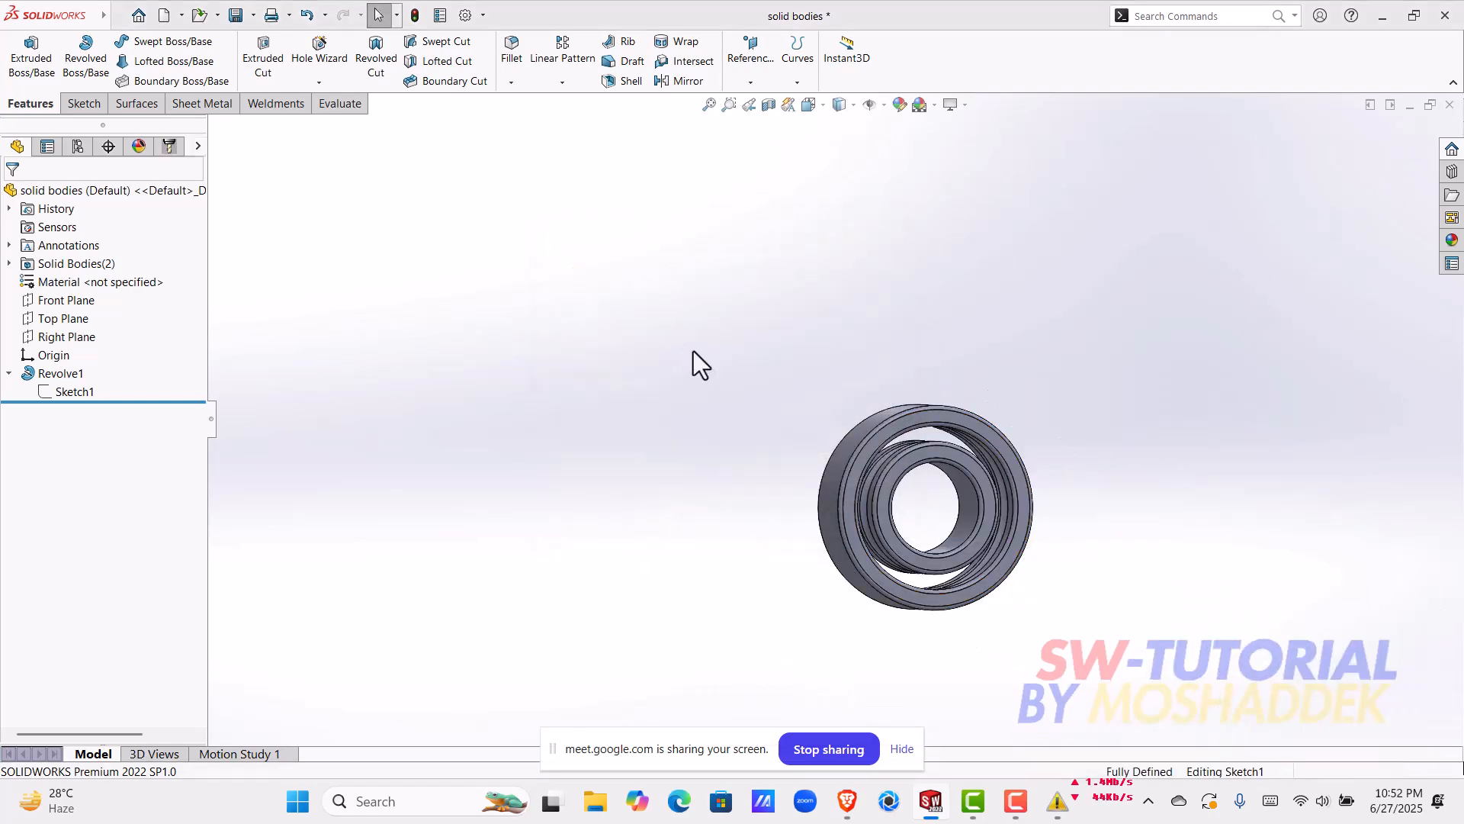
Step: Set the diameter of the circle in the new part's sketch to 0.3 in
{"action": "scroll", "coordinate": [1105, 478], "scroll_direction": "down", "scroll_amount": 2}
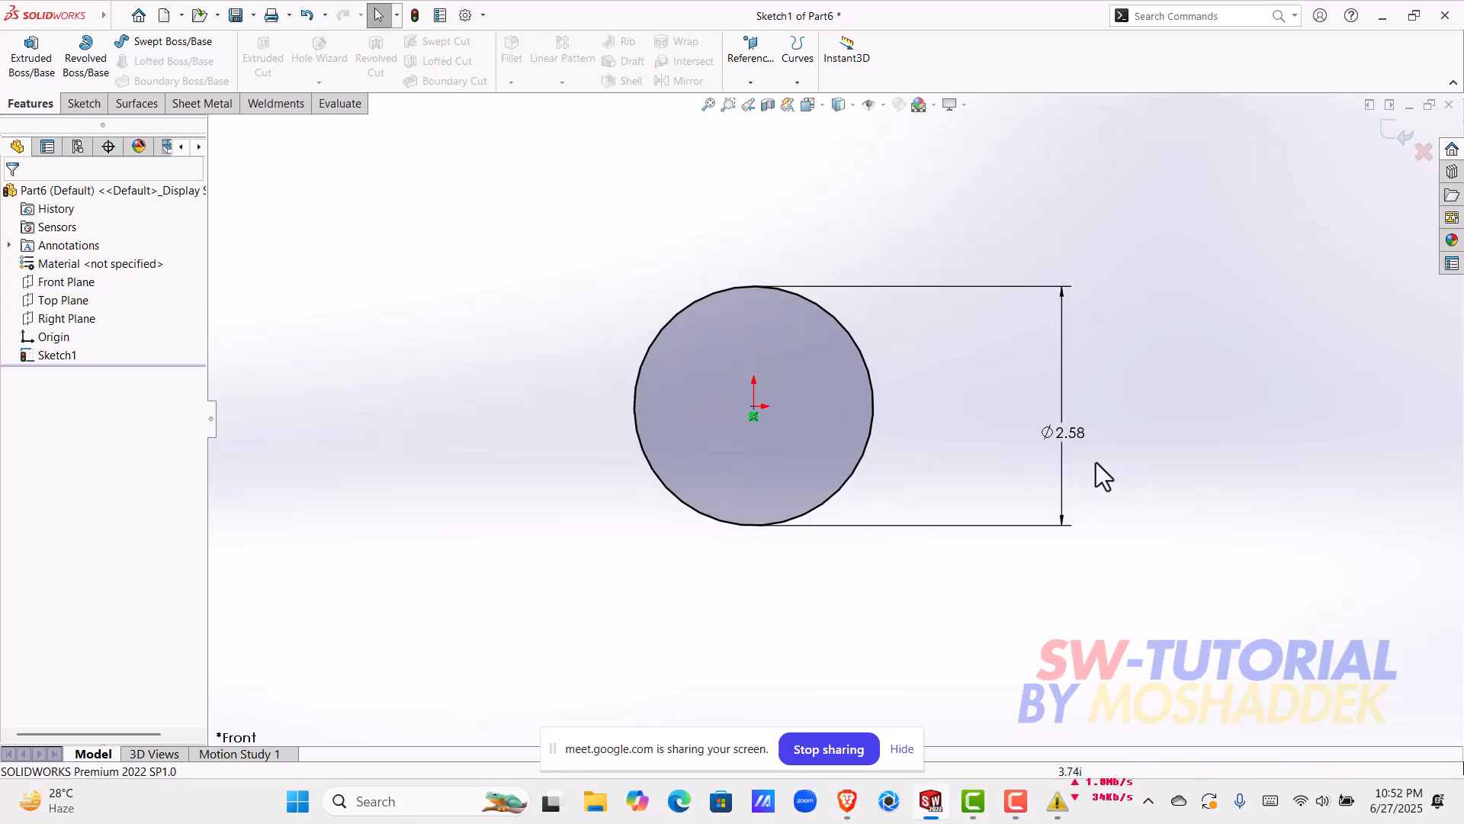
{"action": "double_click", "coordinate": [1064, 429]}
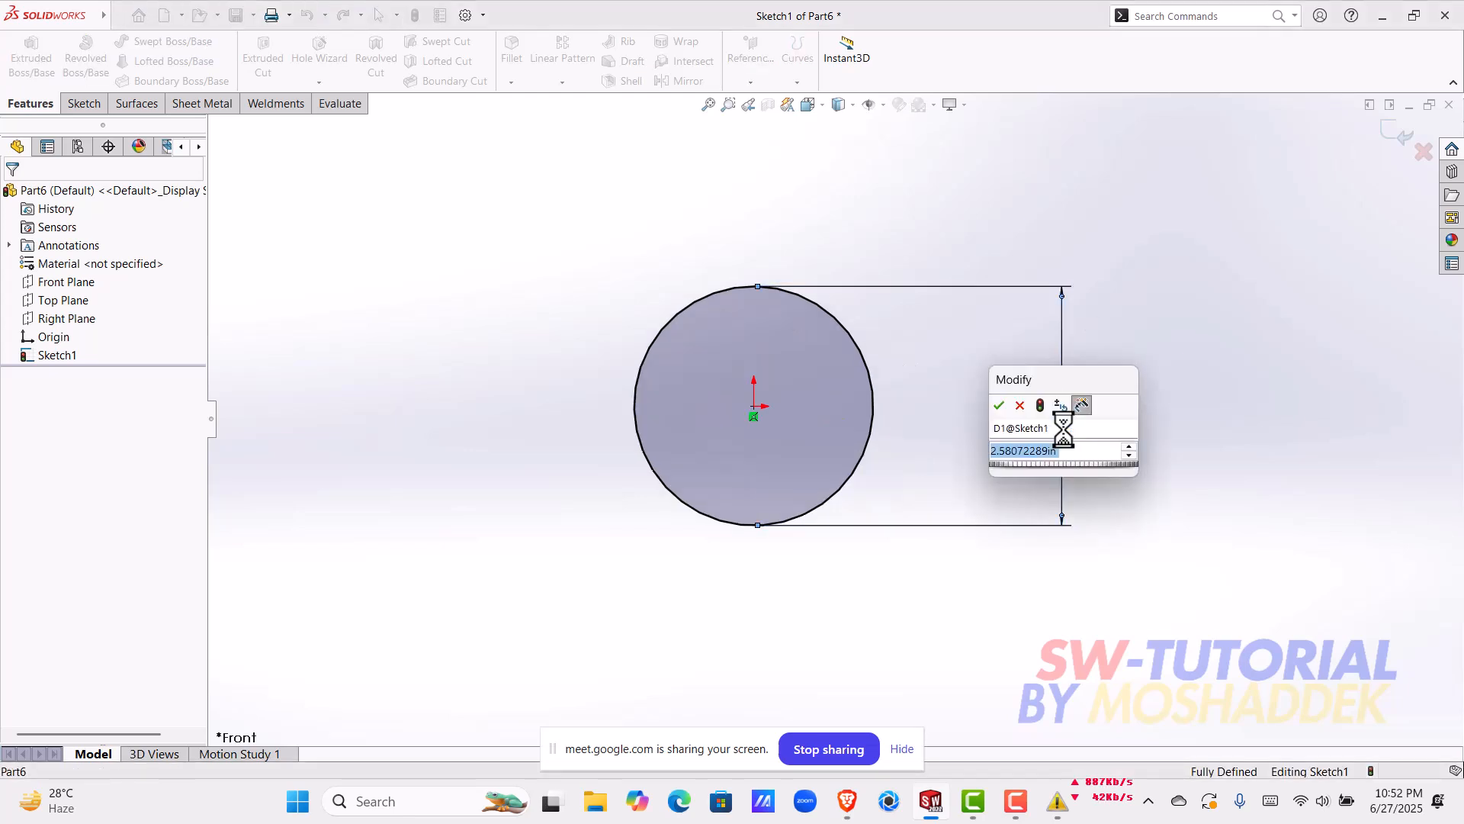
{"action": "type", "text": "0.3"}
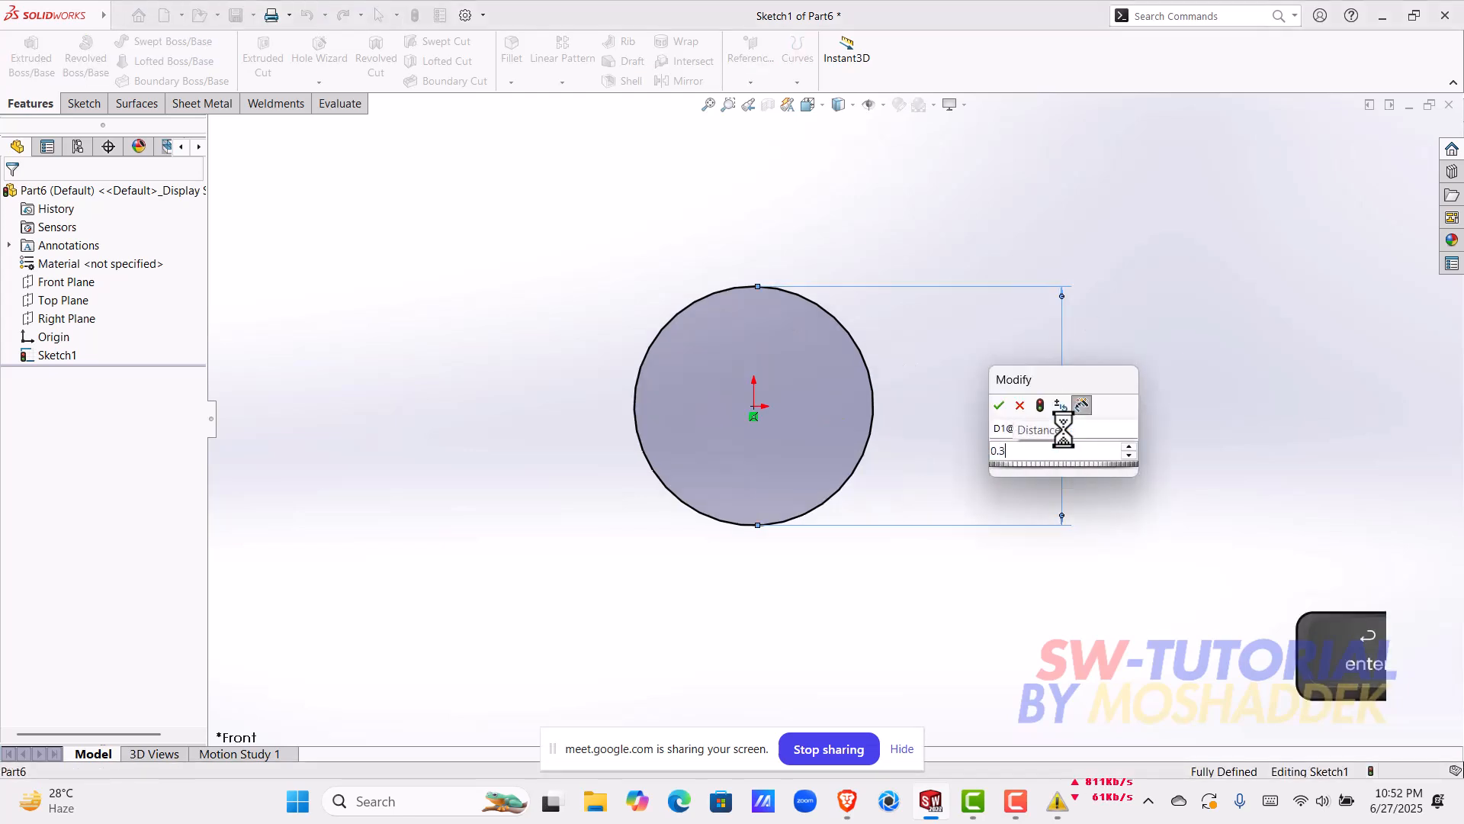
Step: Confirm the 0.3 in diameter and draw a vertical line across the circle through its centre, from the topmost to the bottommost point
{"action": "key", "text": "Return"}
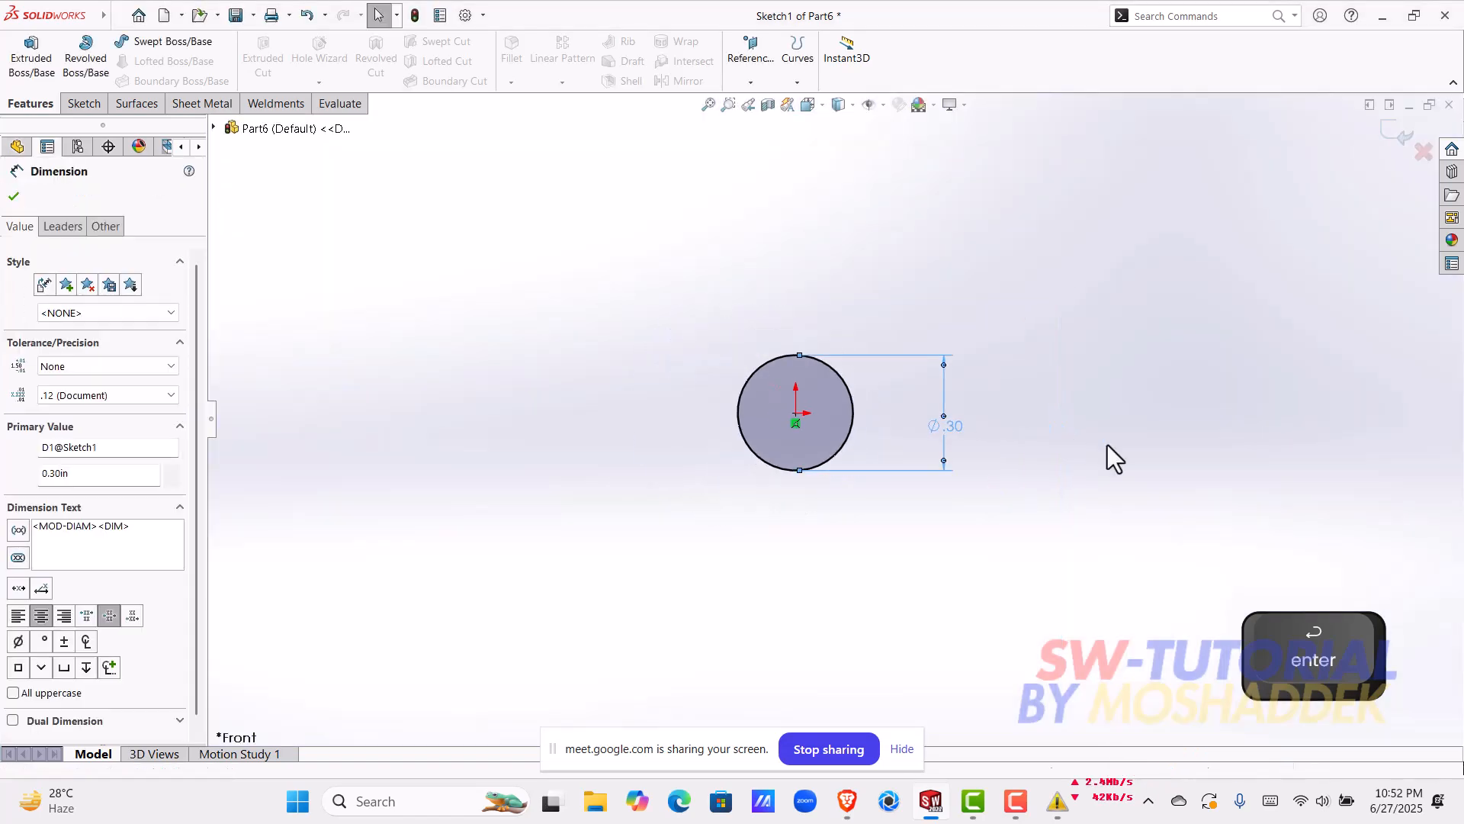
{"action": "key", "text": "Escape"}
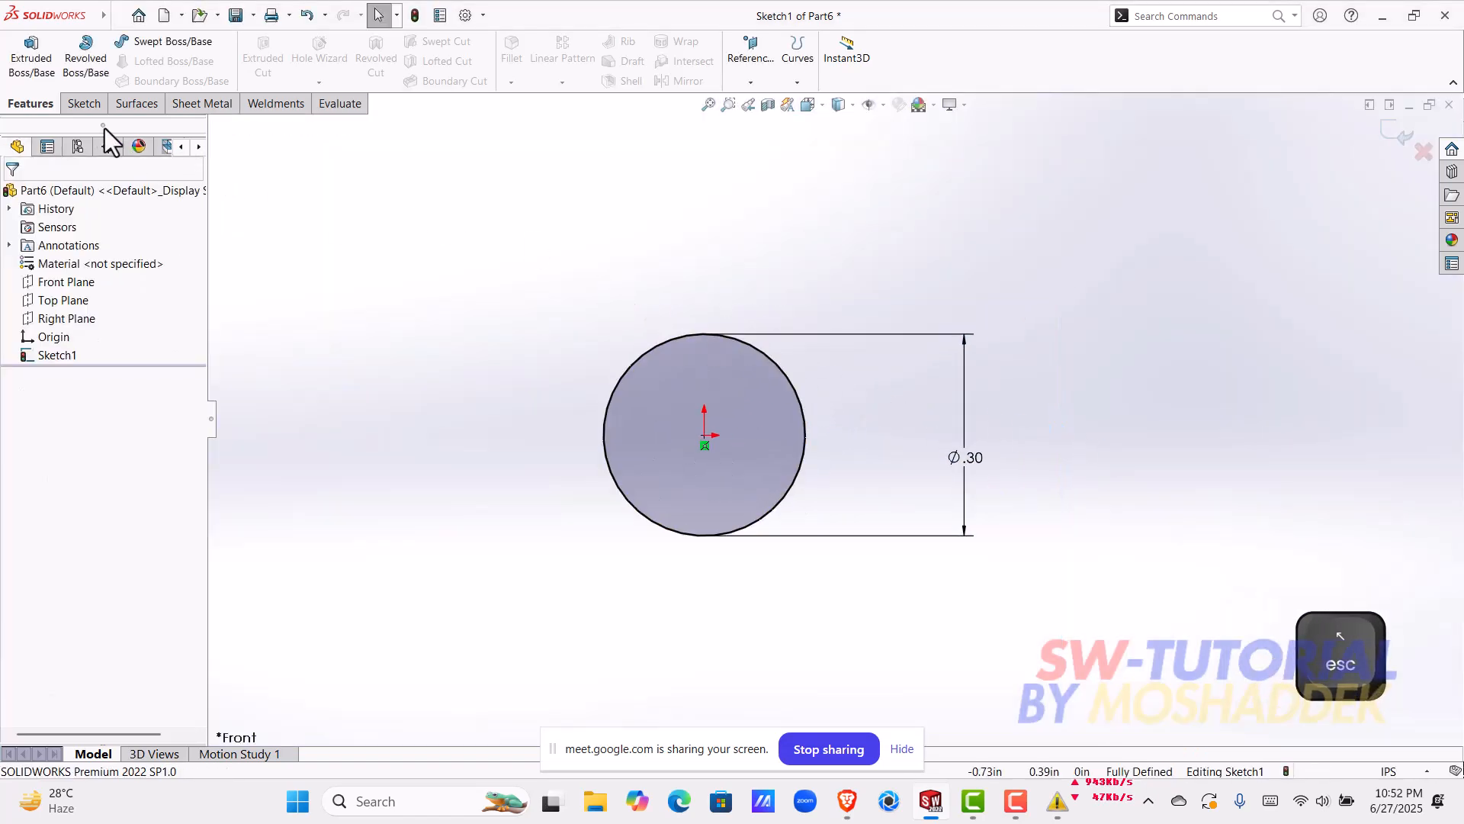
{"action": "left_click", "coordinate": [93, 103]}
{"action": "left_click", "coordinate": [142, 41]}
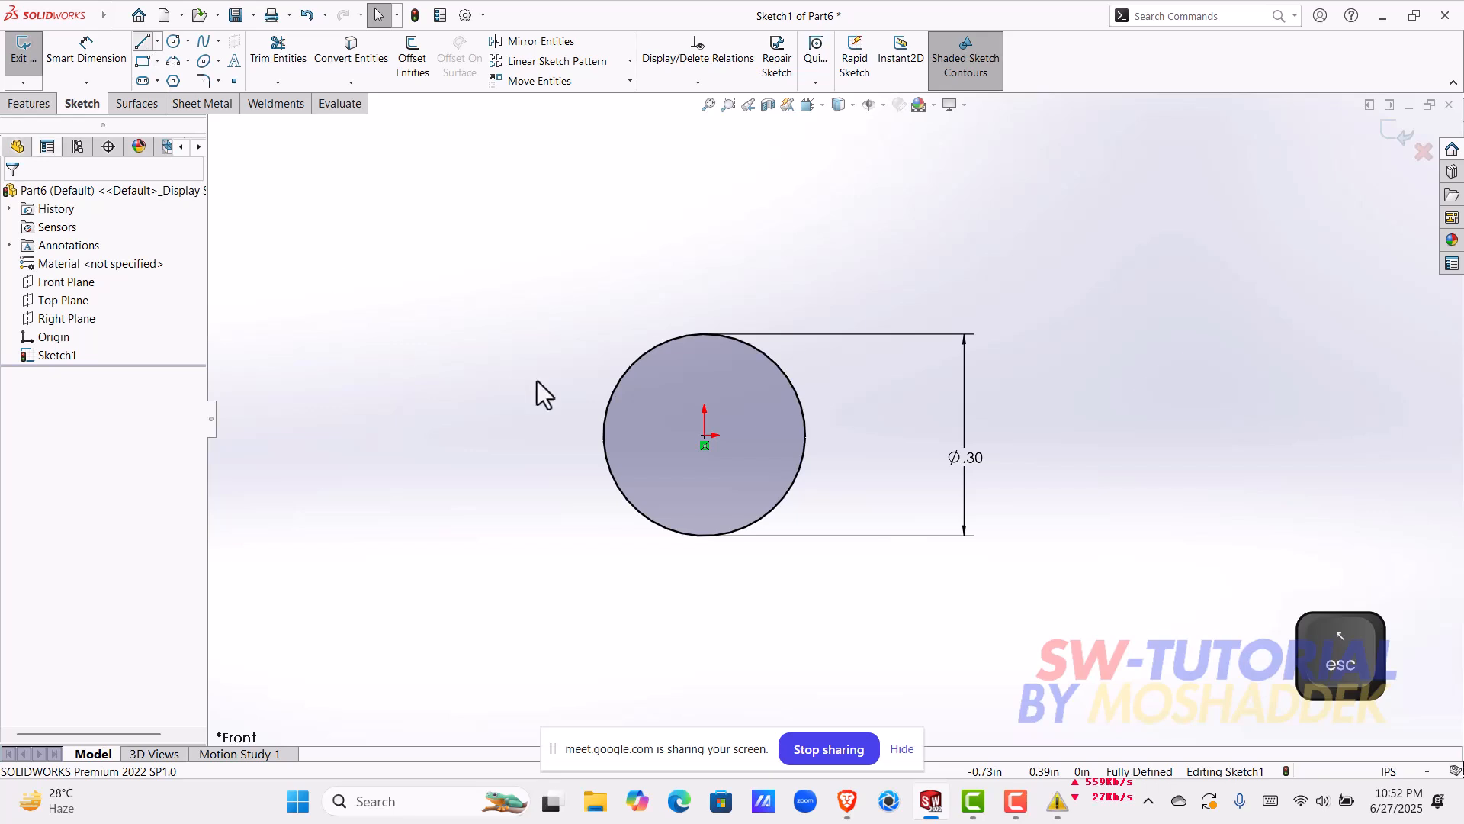
{"action": "left_click", "coordinate": [704, 334]}
{"action": "left_click", "coordinate": [704, 536]}
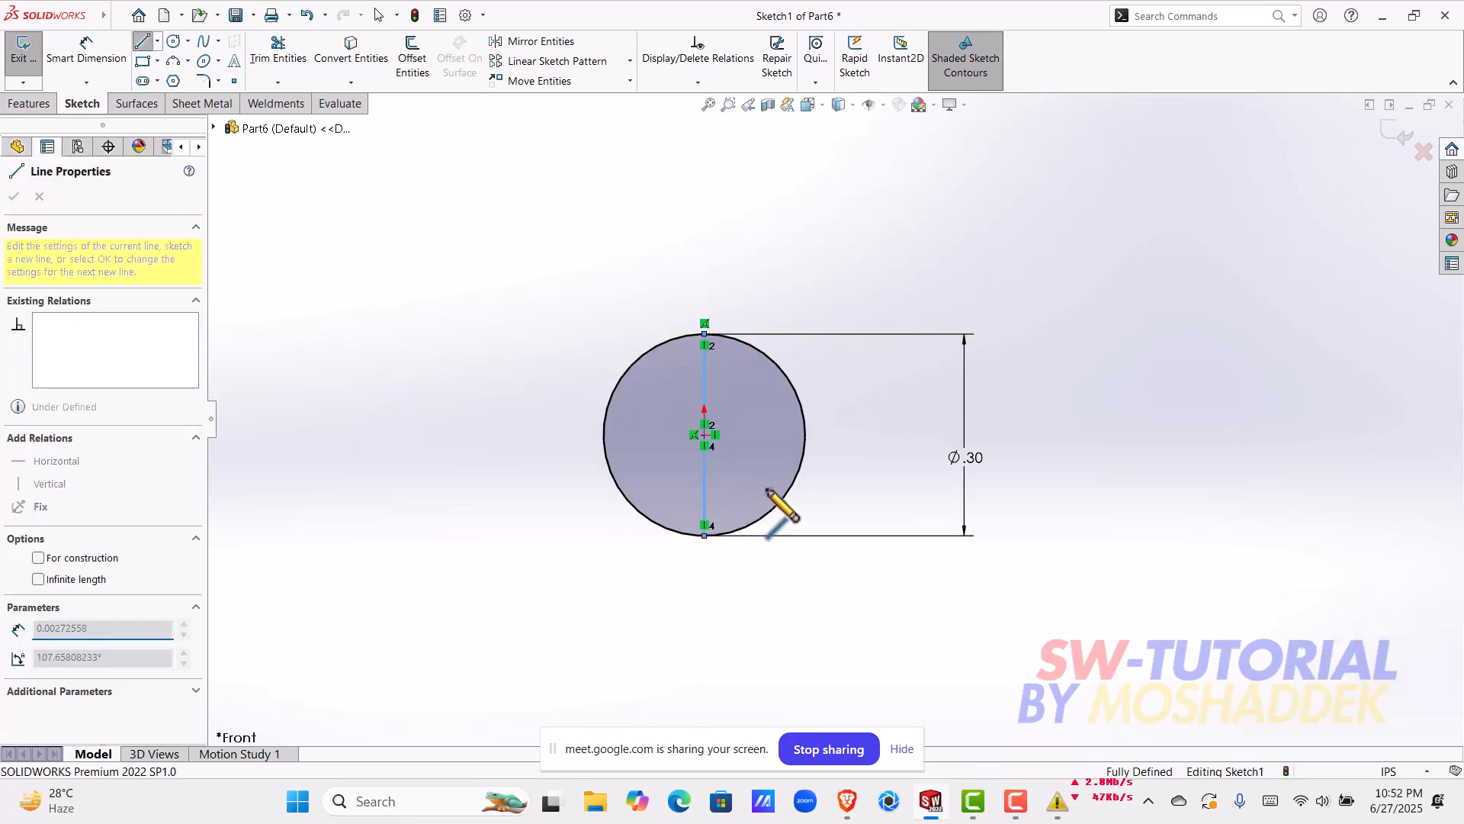
{"action": "key", "text": "Escape"}
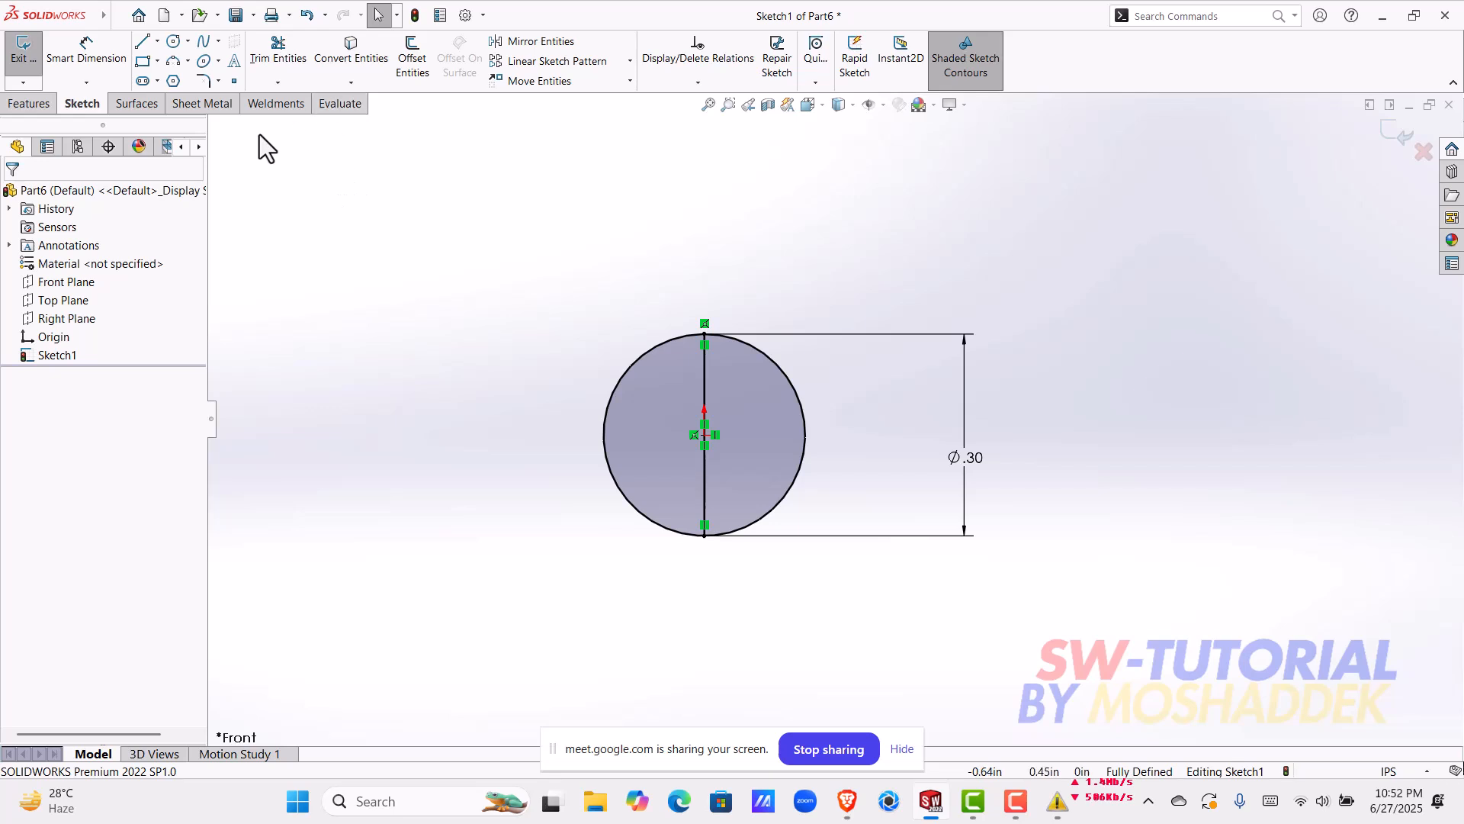
Step: Trim away the right half of the circle to the closest intersection, keeping the left semicircle and the vertical line
{"action": "left_click", "coordinate": [276, 61]}
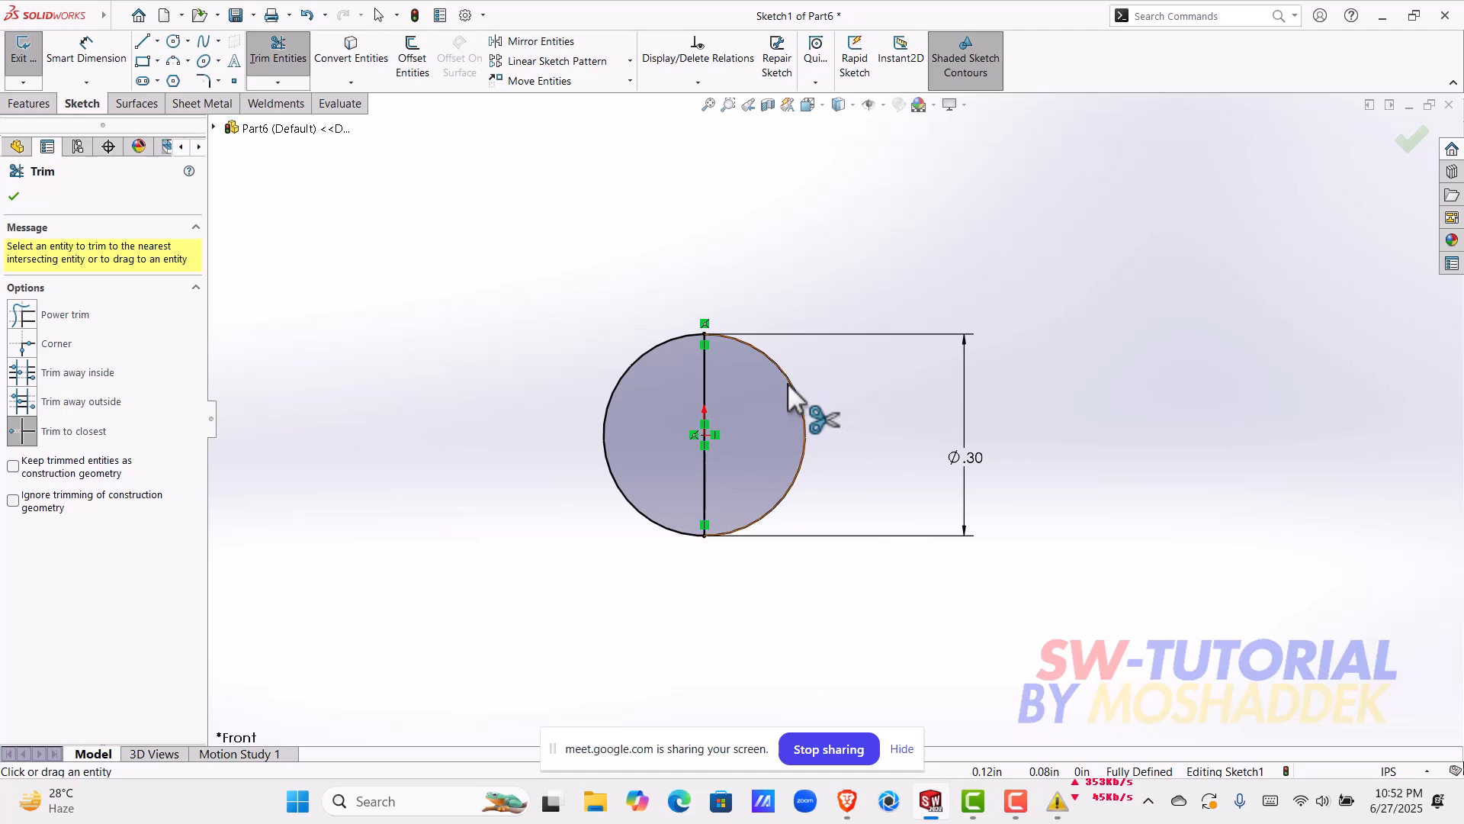
{"action": "left_click", "coordinate": [282, 57]}
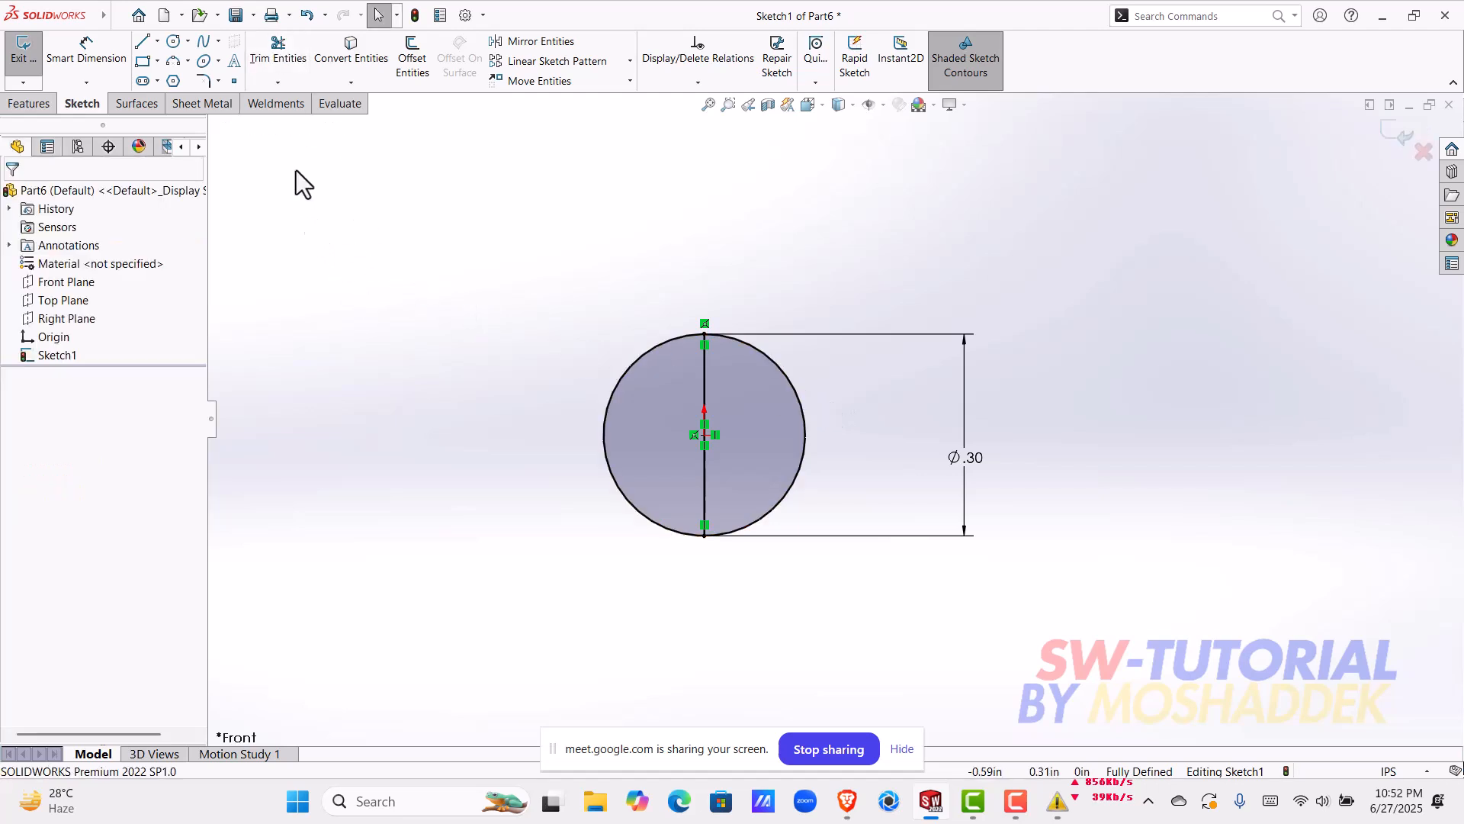
{"action": "left_click", "coordinate": [287, 61]}
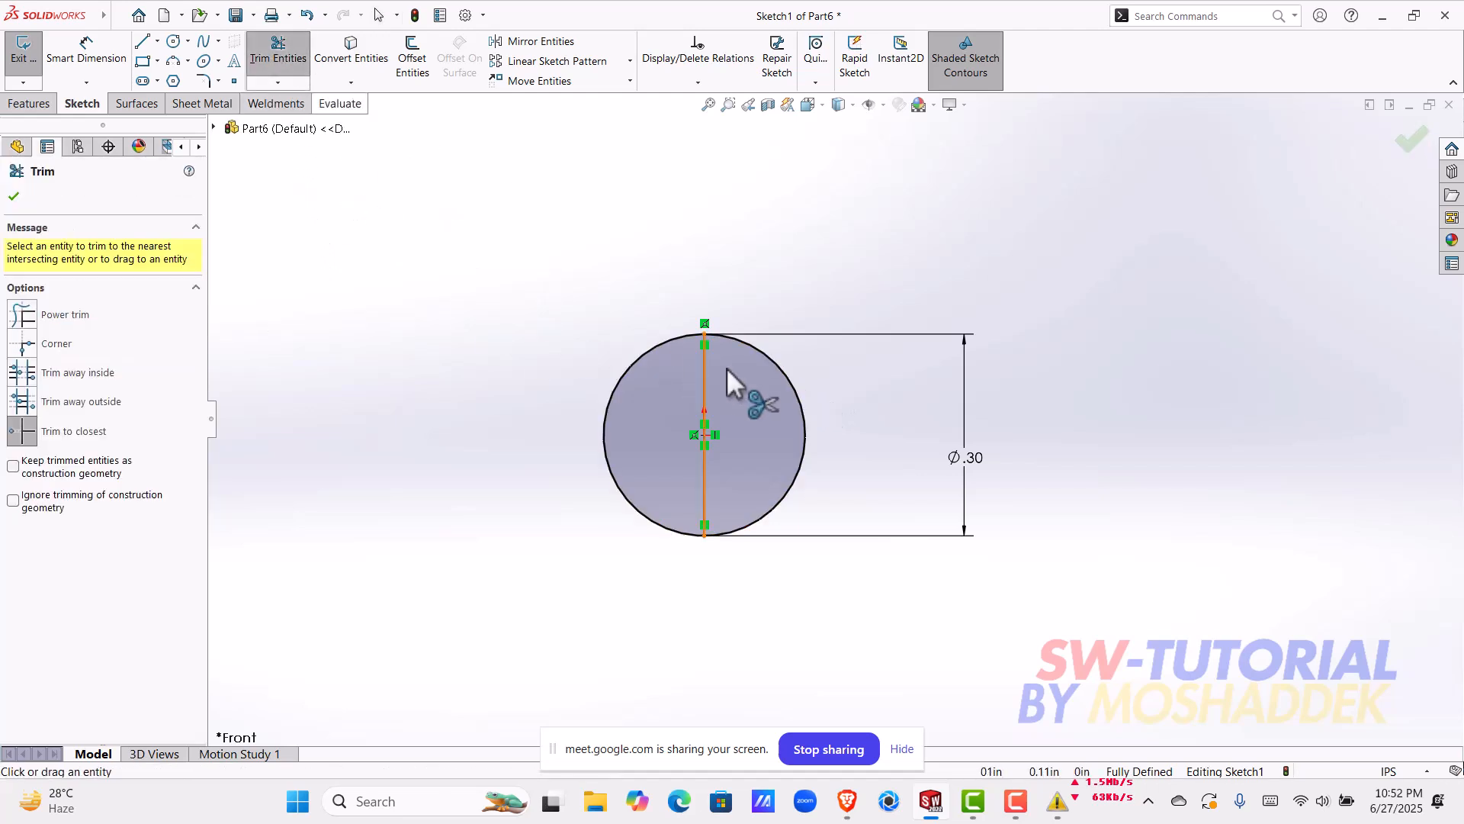
{"action": "left_click", "coordinate": [805, 419]}
{"action": "left_click", "coordinate": [14, 196]}
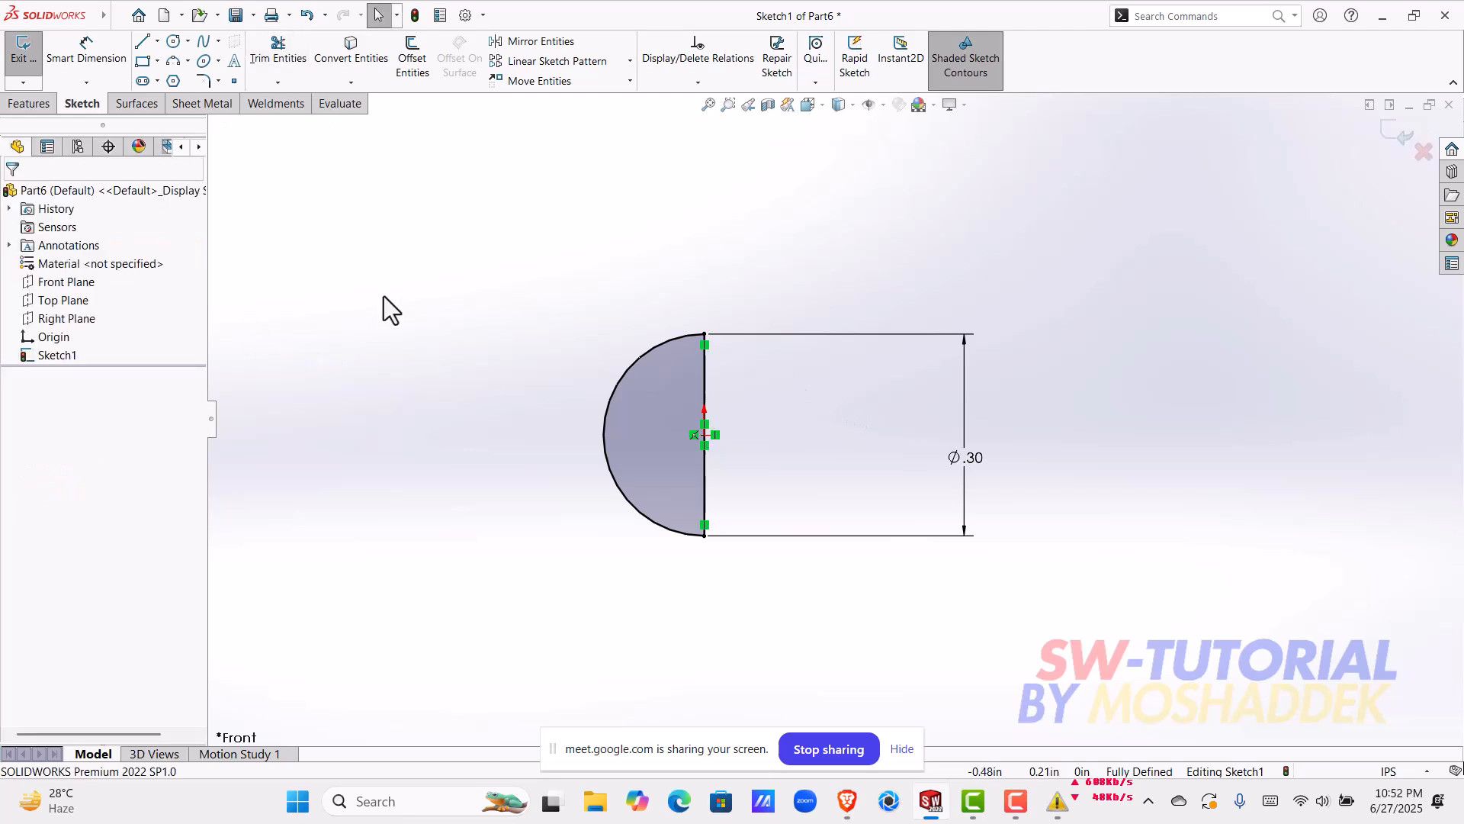
Step: Revolve the semicircle profile 360 degrees about its straight vertical line to form a solid ball
{"action": "scroll", "coordinate": [633, 450], "scroll_direction": "up", "scroll_amount": 1}
{"action": "key", "text": "ctrl+8"}
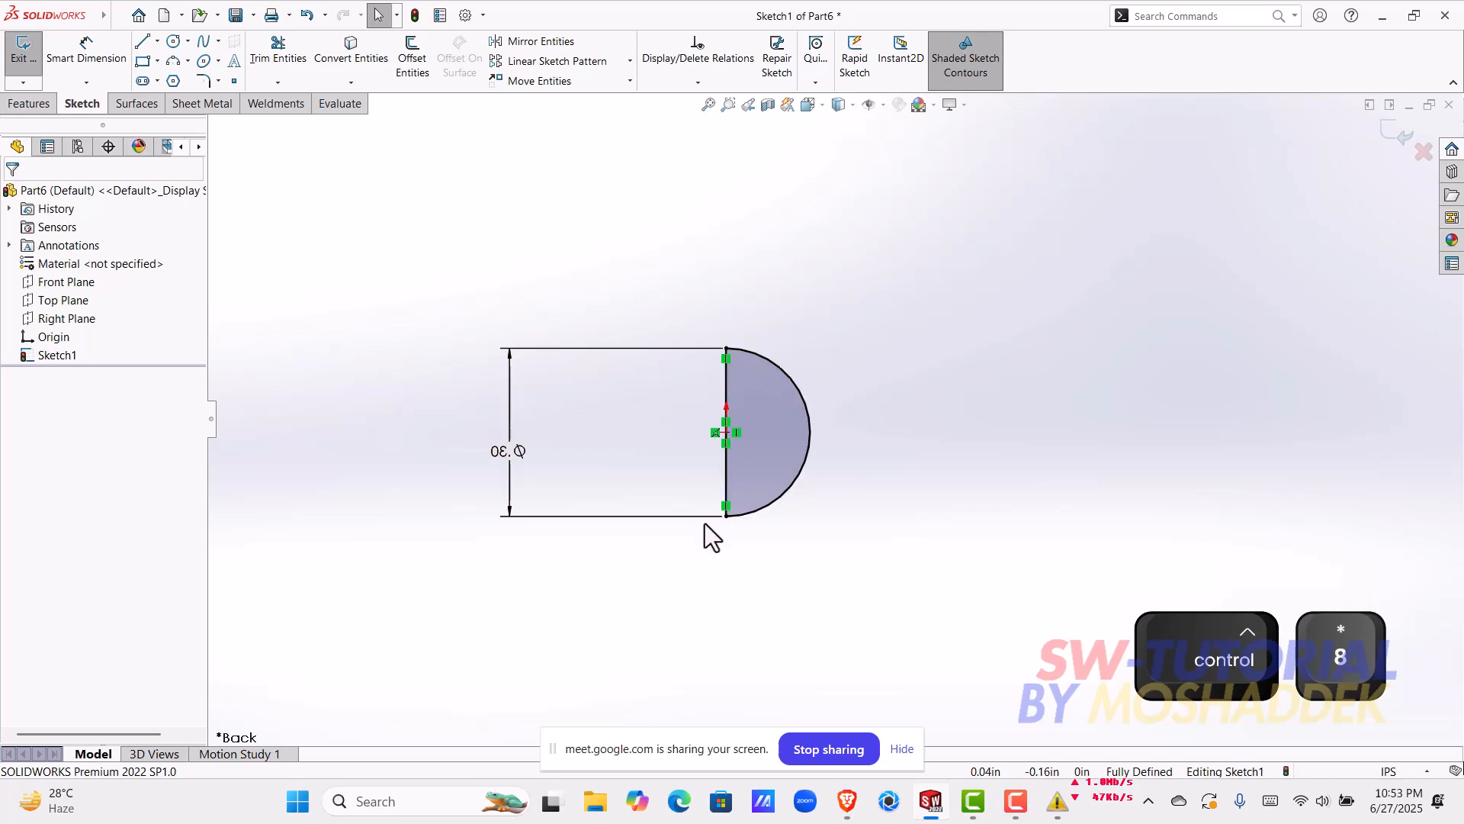
{"action": "left_click", "coordinate": [21, 105]}
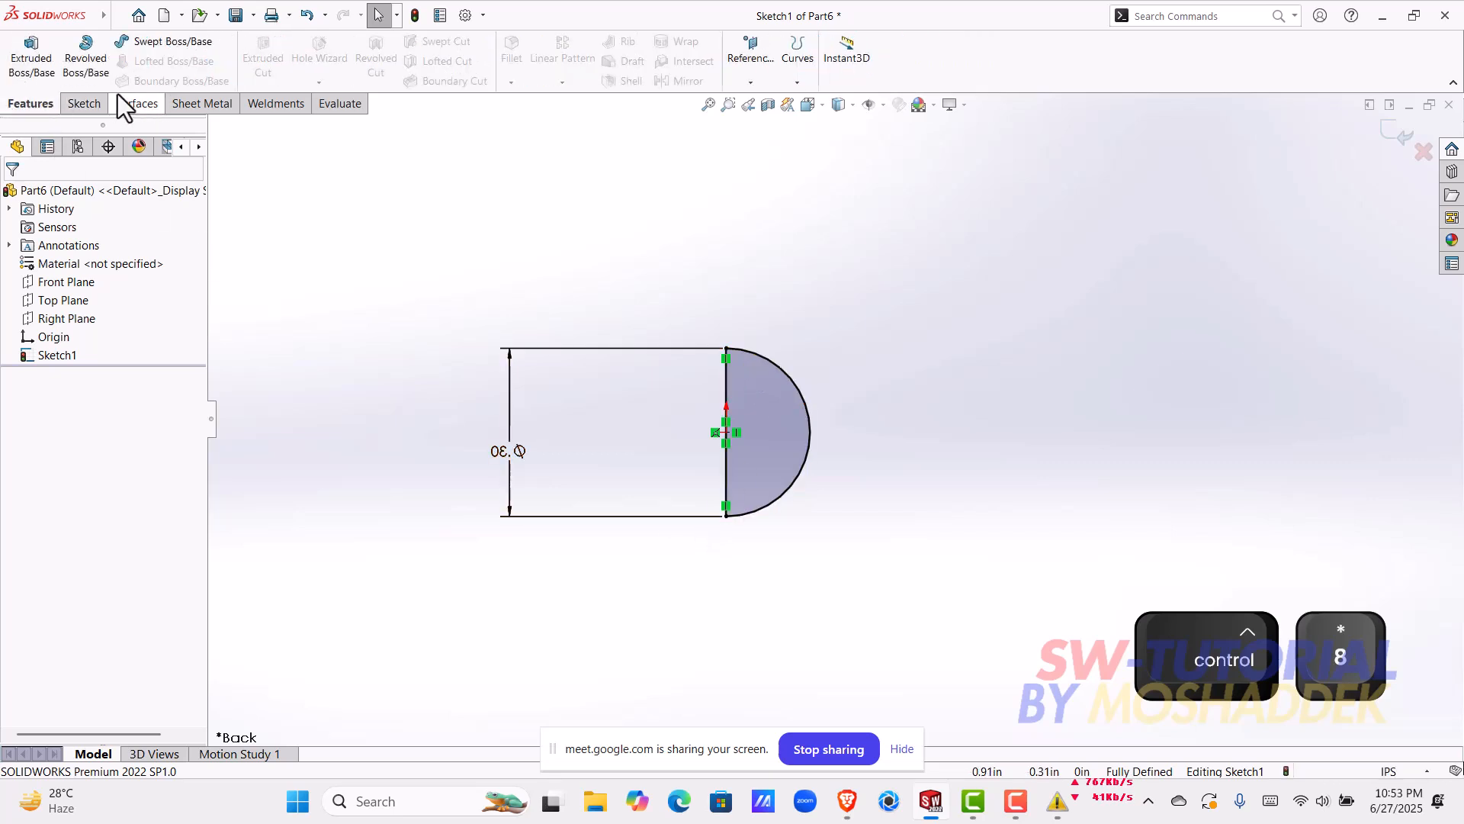
{"action": "left_click", "coordinate": [86, 61]}
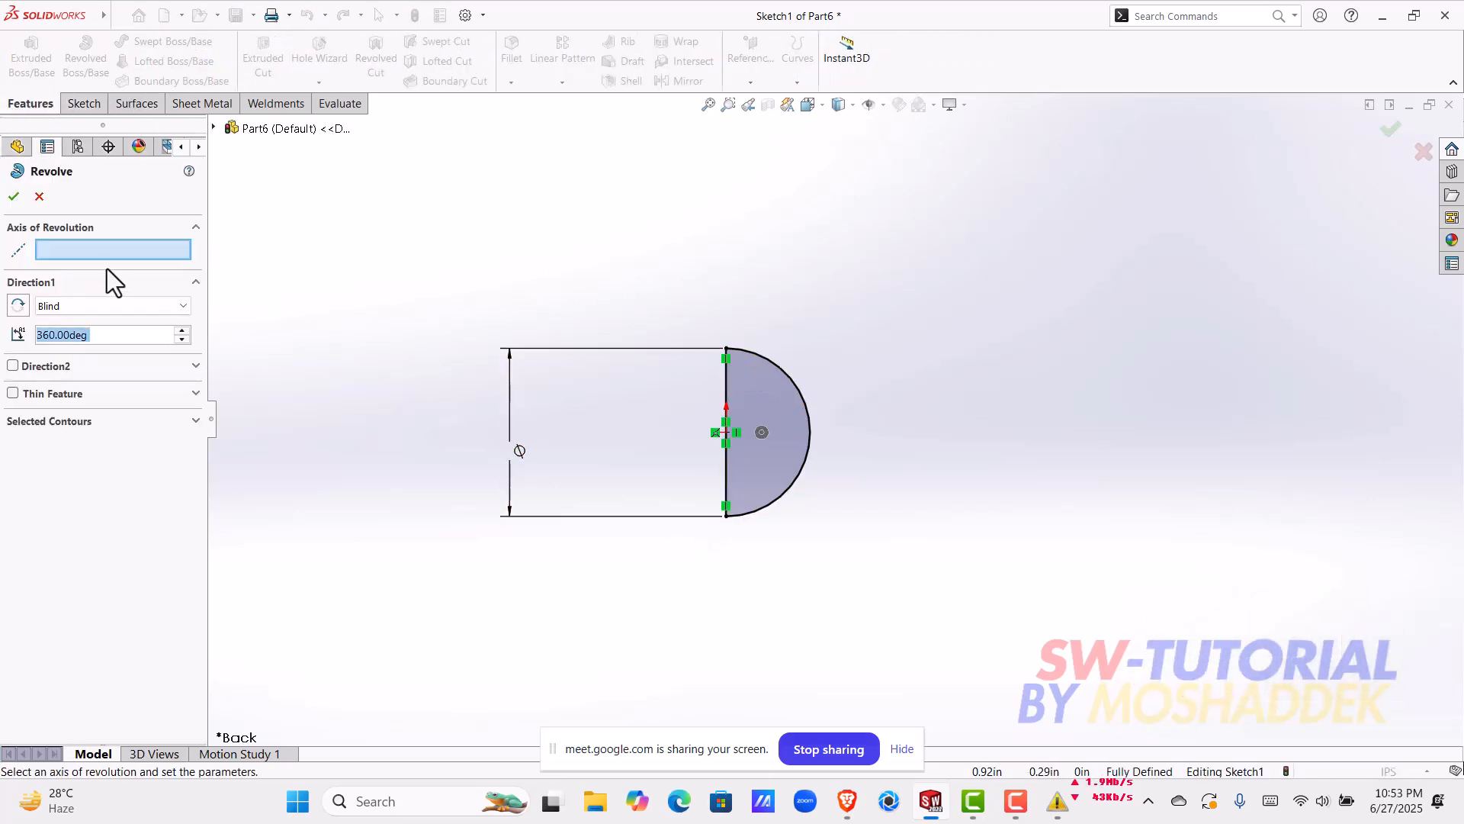
{"action": "left_click", "coordinate": [727, 485]}
{"action": "mouse_move", "coordinate": [945, 475]}
{"action": "middle_mouse_down"}
{"action": "mouse_move", "coordinate": [688, 537]}
{"action": "mouse_move", "coordinate": [442, 442]}
{"action": "middle_mouse_up"}
{"action": "left_click", "coordinate": [14, 196]}
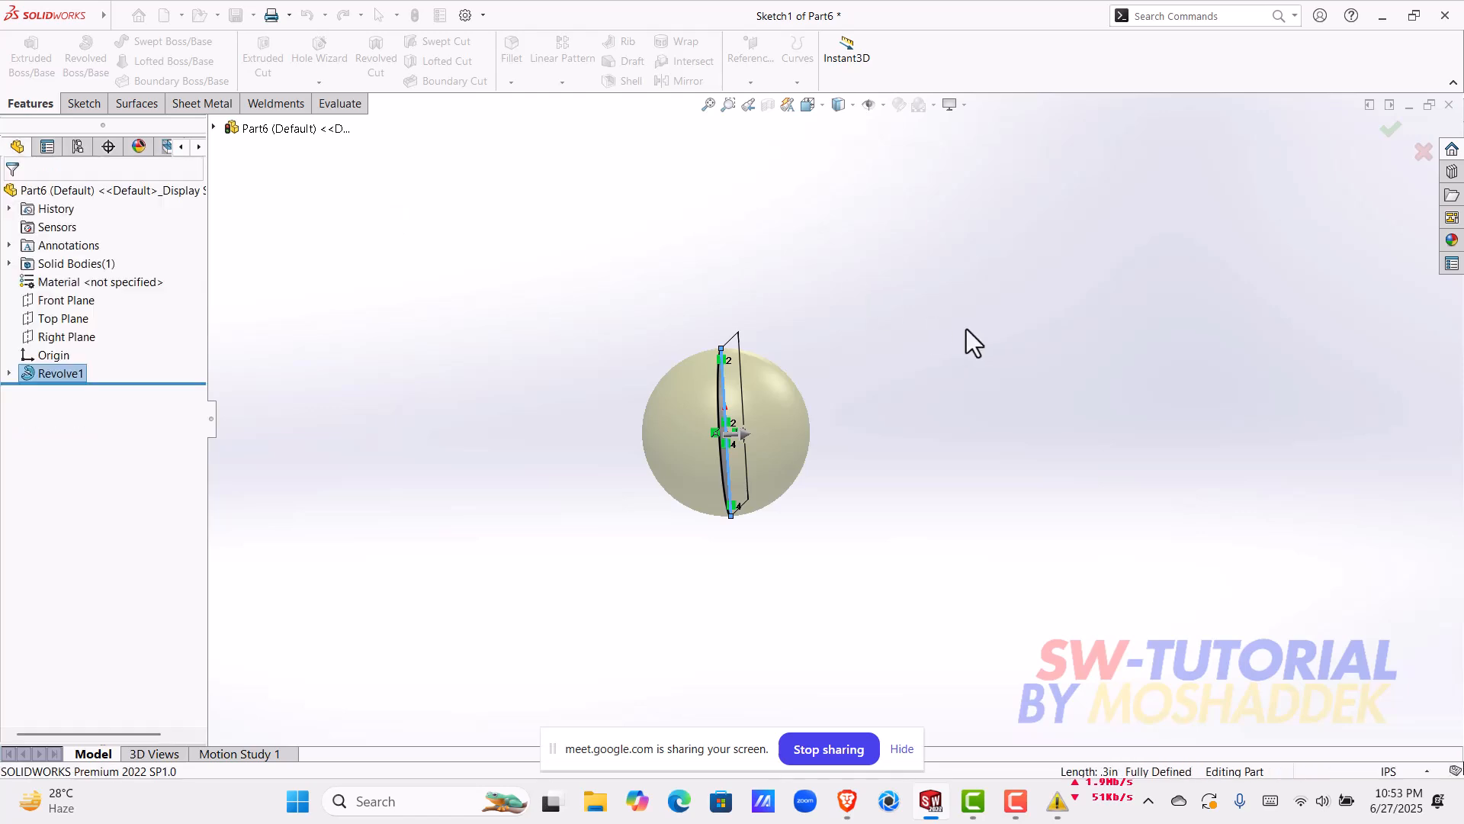
{"action": "left_click", "coordinate": [787, 426]}
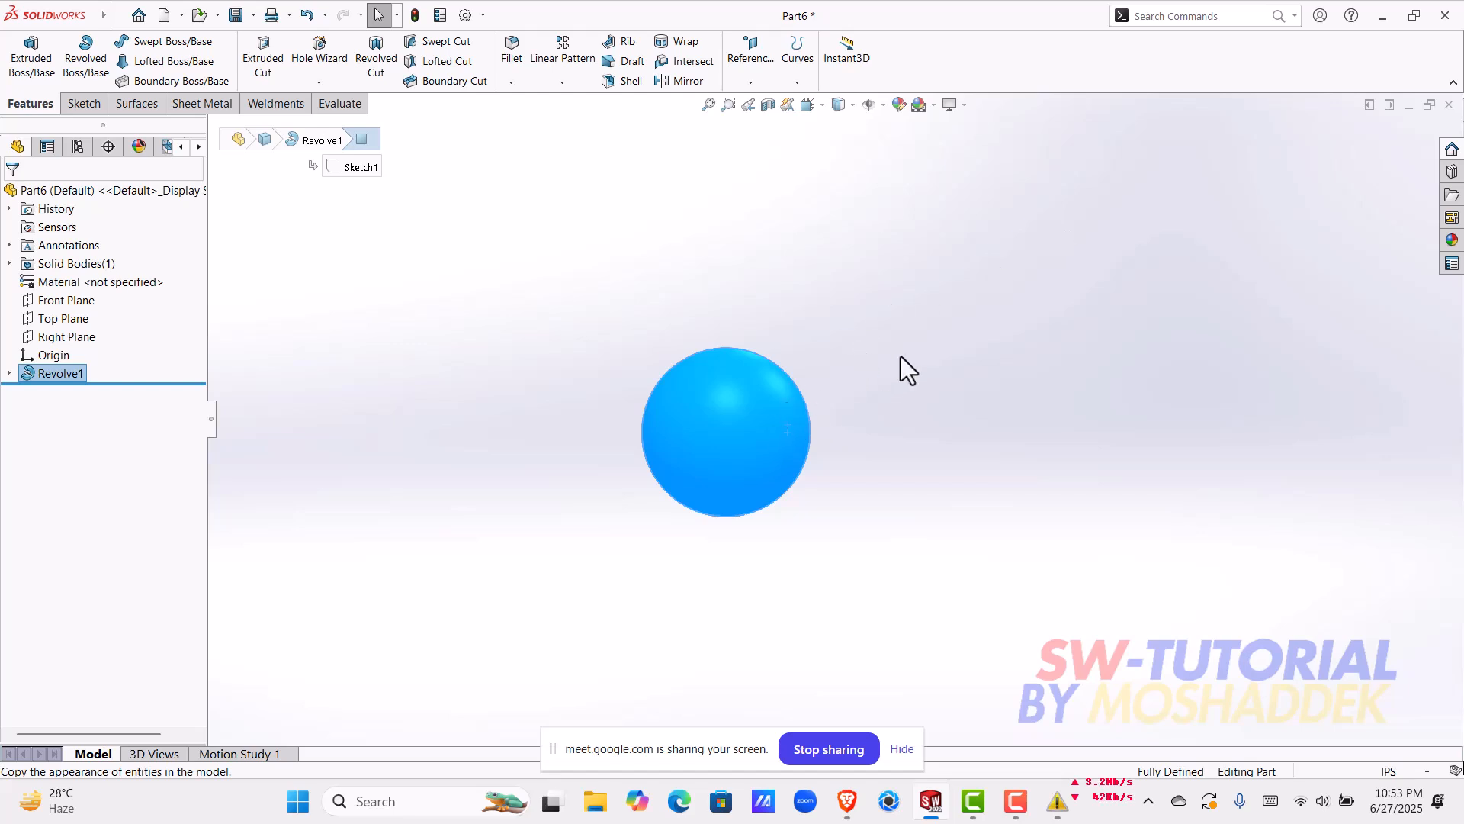
{"action": "left_click", "coordinate": [867, 355]}
{"action": "mouse_move", "coordinate": [776, 400]}
{"action": "middle_mouse_down"}
{"action": "mouse_move", "coordinate": [619, 461]}
{"action": "mouse_move", "coordinate": [1070, 544]}
{"action": "middle_mouse_up"}
{"action": "scroll", "coordinate": [1069, 545], "scroll_direction": "up", "scroll_amount": 1}
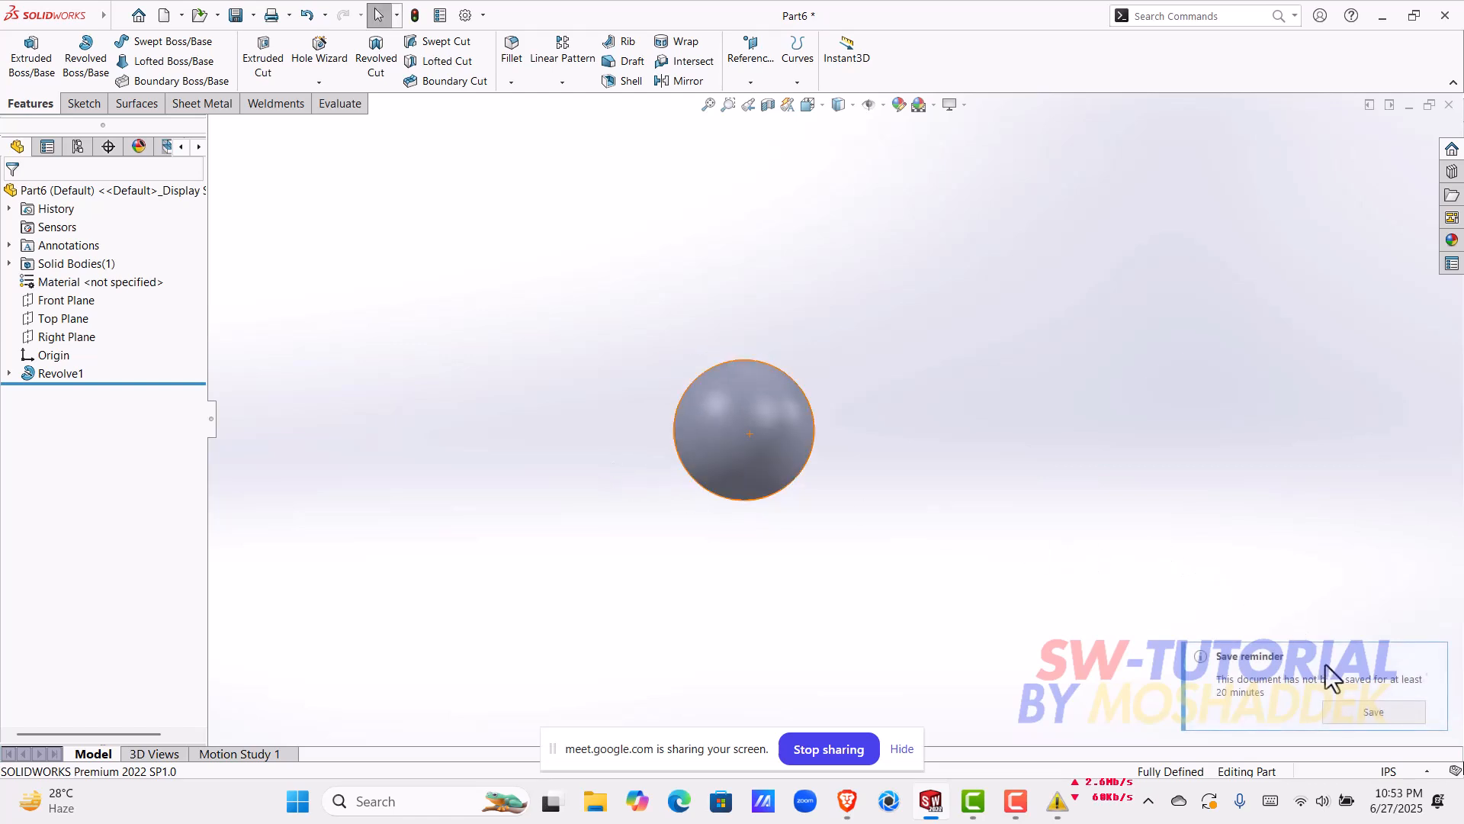
Step: Save the part as "ball" in the ball bearing 1 folder and close it
{"action": "left_click", "coordinate": [1340, 708]}
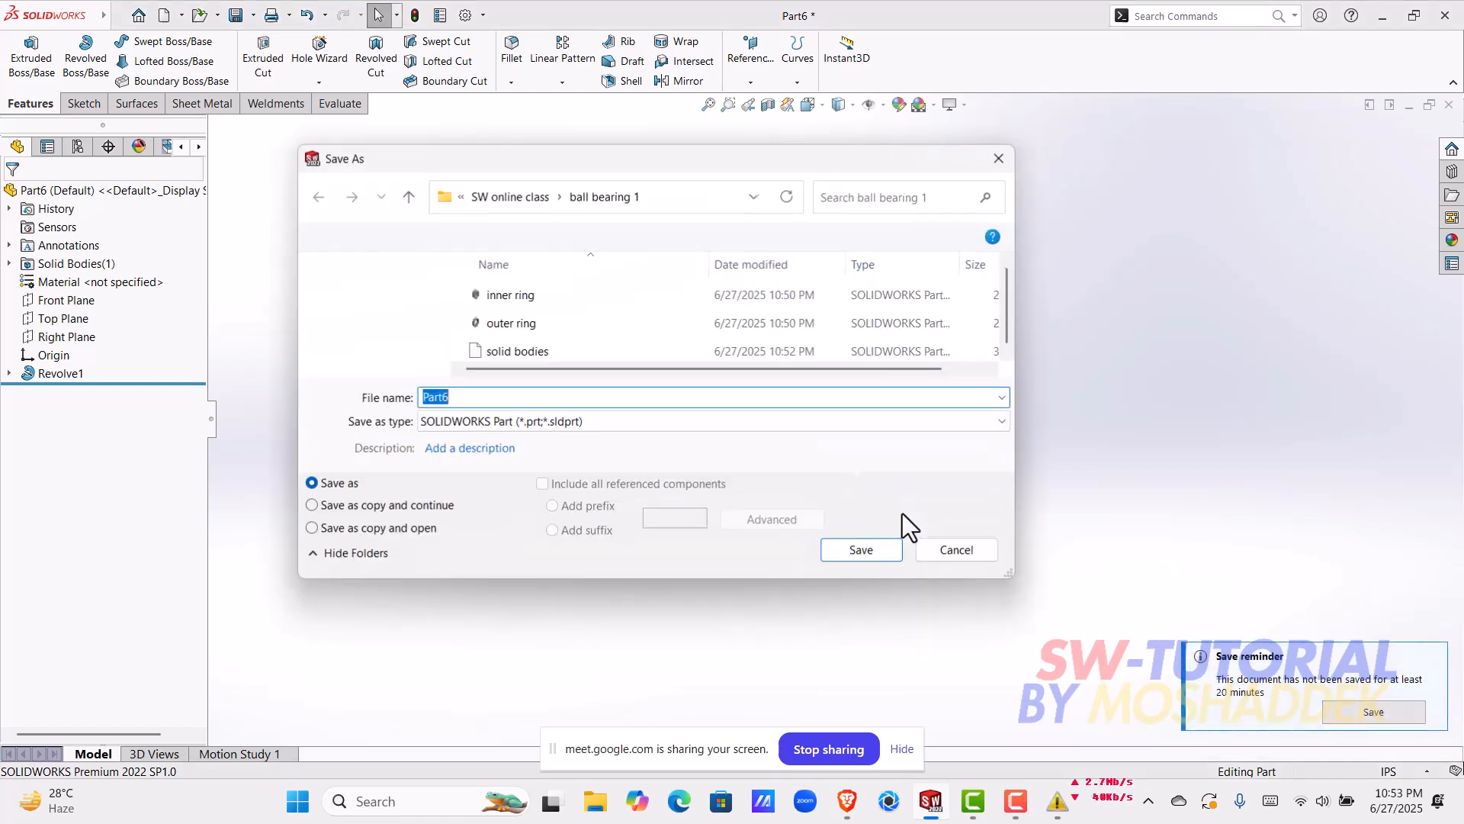
{"action": "type", "text": "ball"}
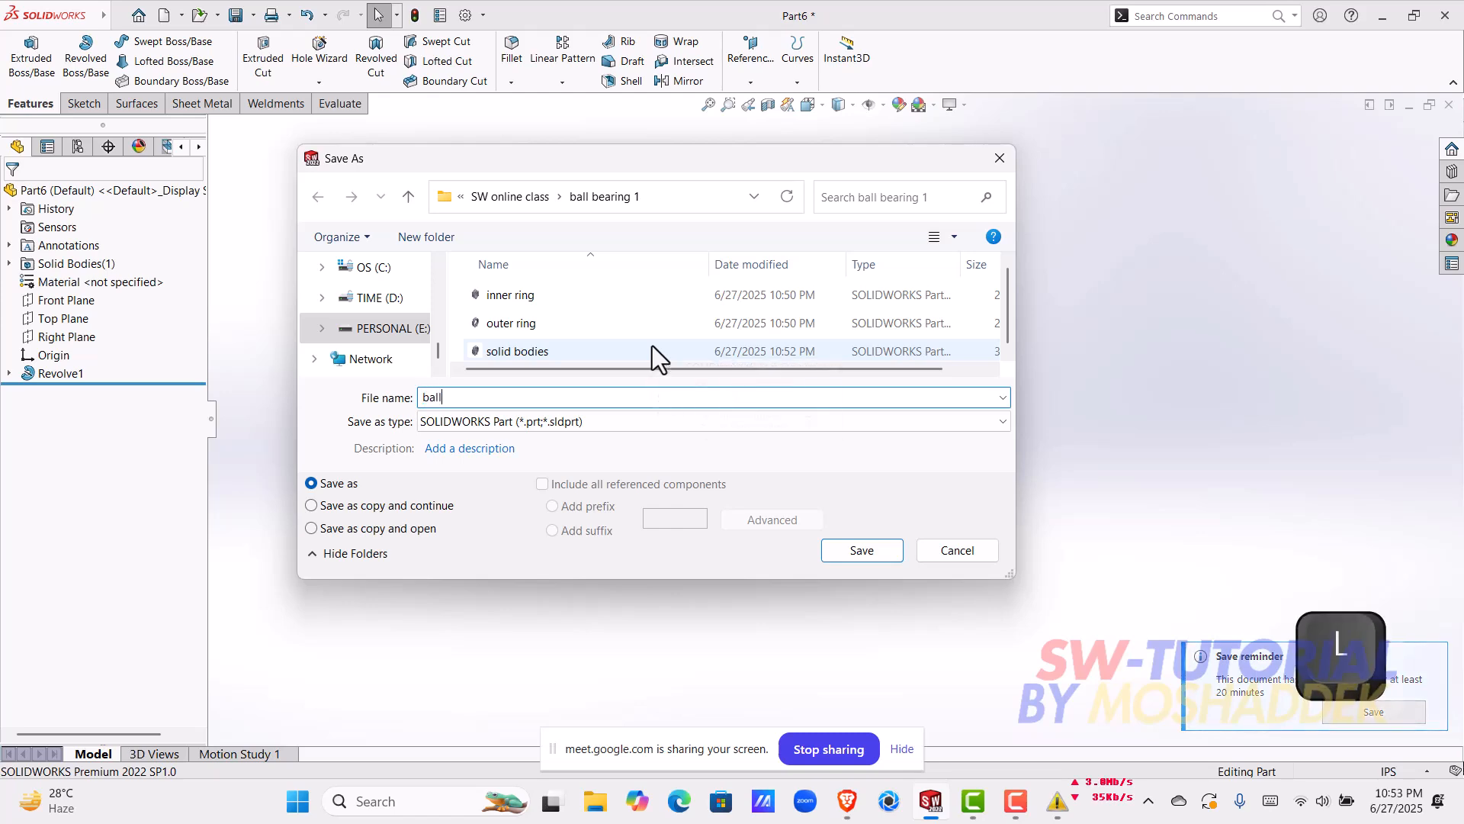
{"action": "key", "text": "Return"}
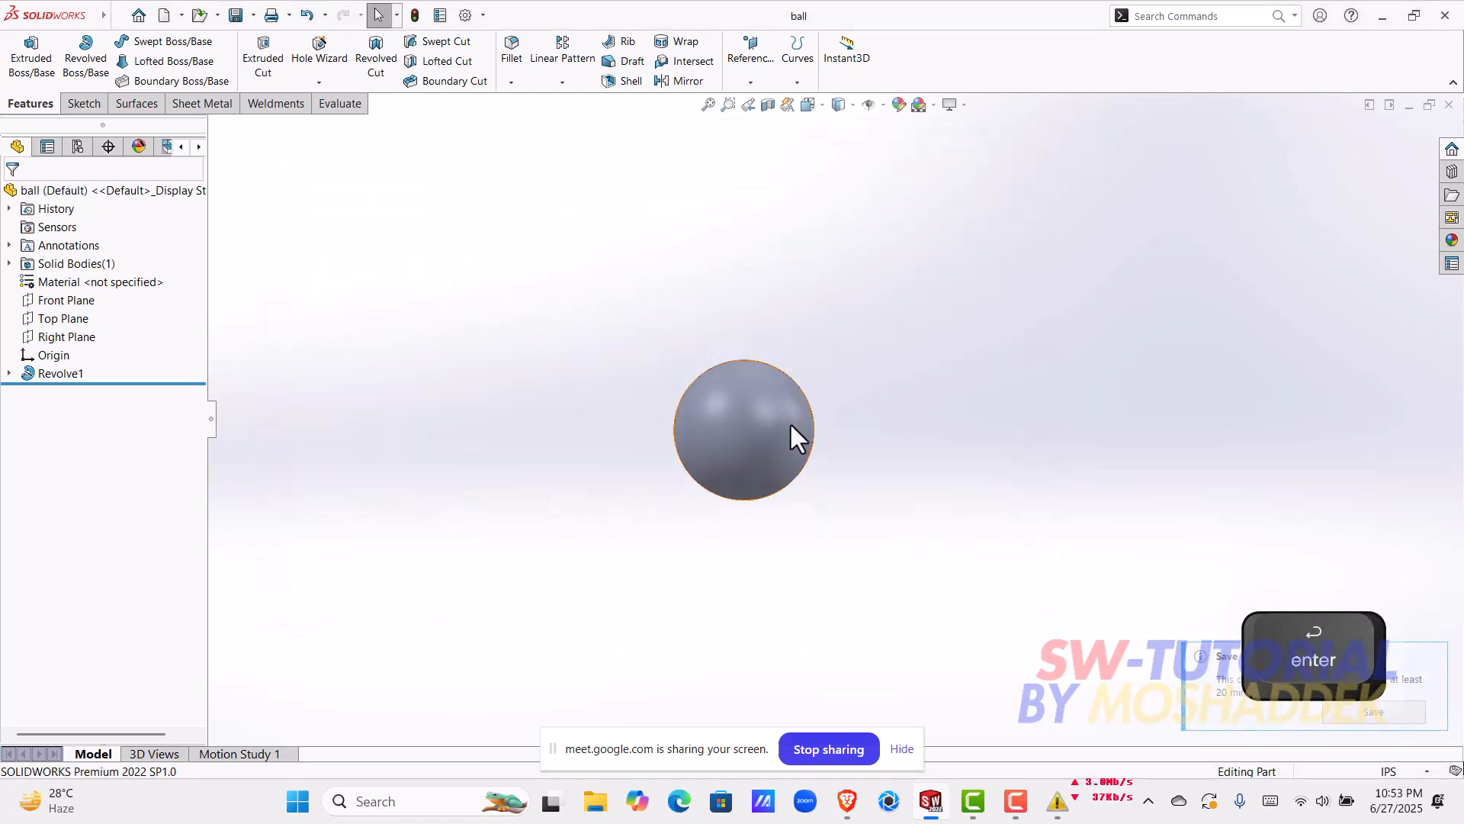
{"action": "scroll", "coordinate": [832, 453], "scroll_direction": "down", "scroll_amount": 2}
{"action": "middle_click_drag", "start_coordinate": [821, 451], "coordinate": [589, 602]}
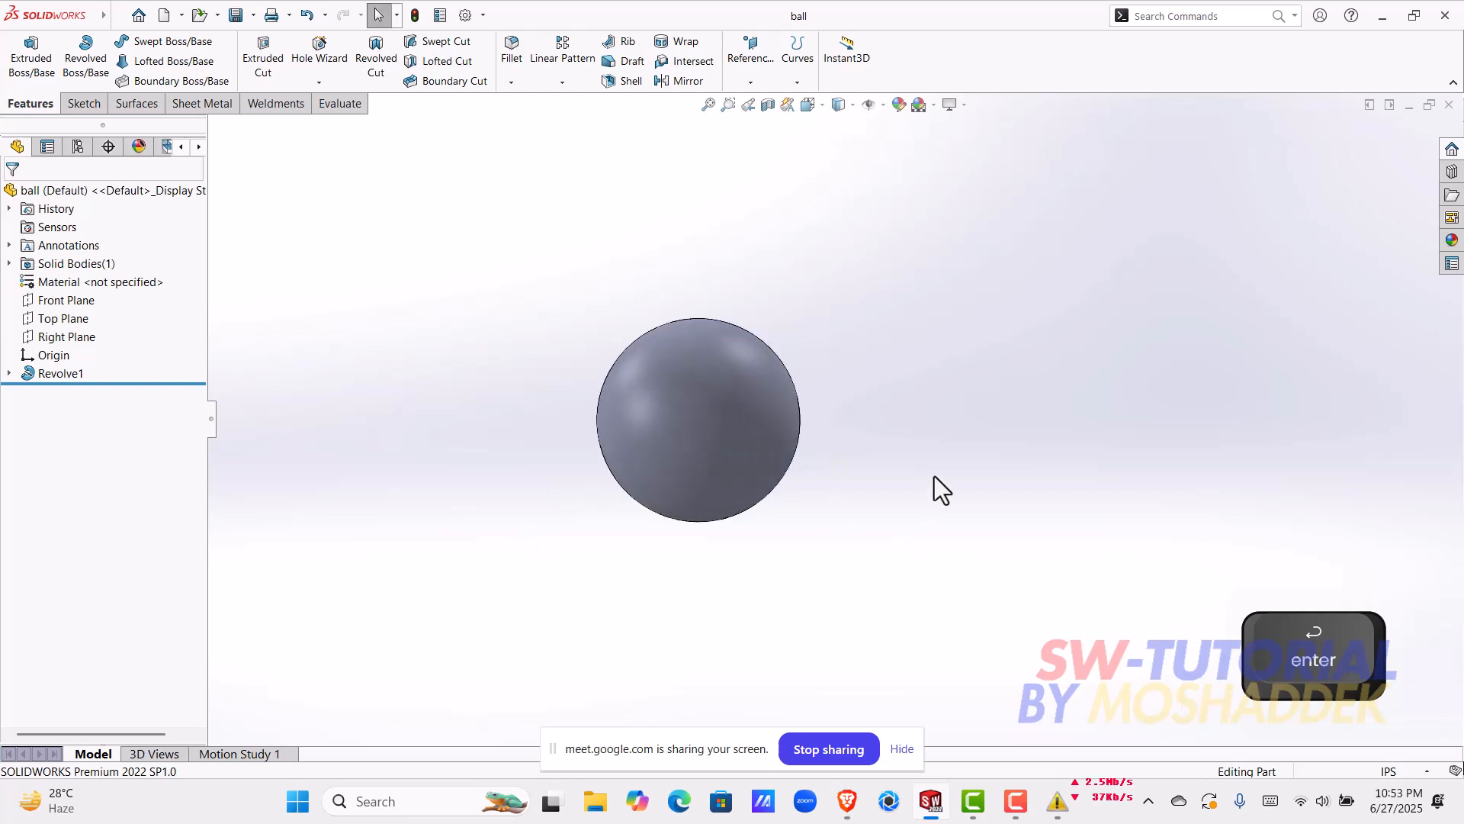
{"action": "left_click", "coordinate": [1449, 106]}
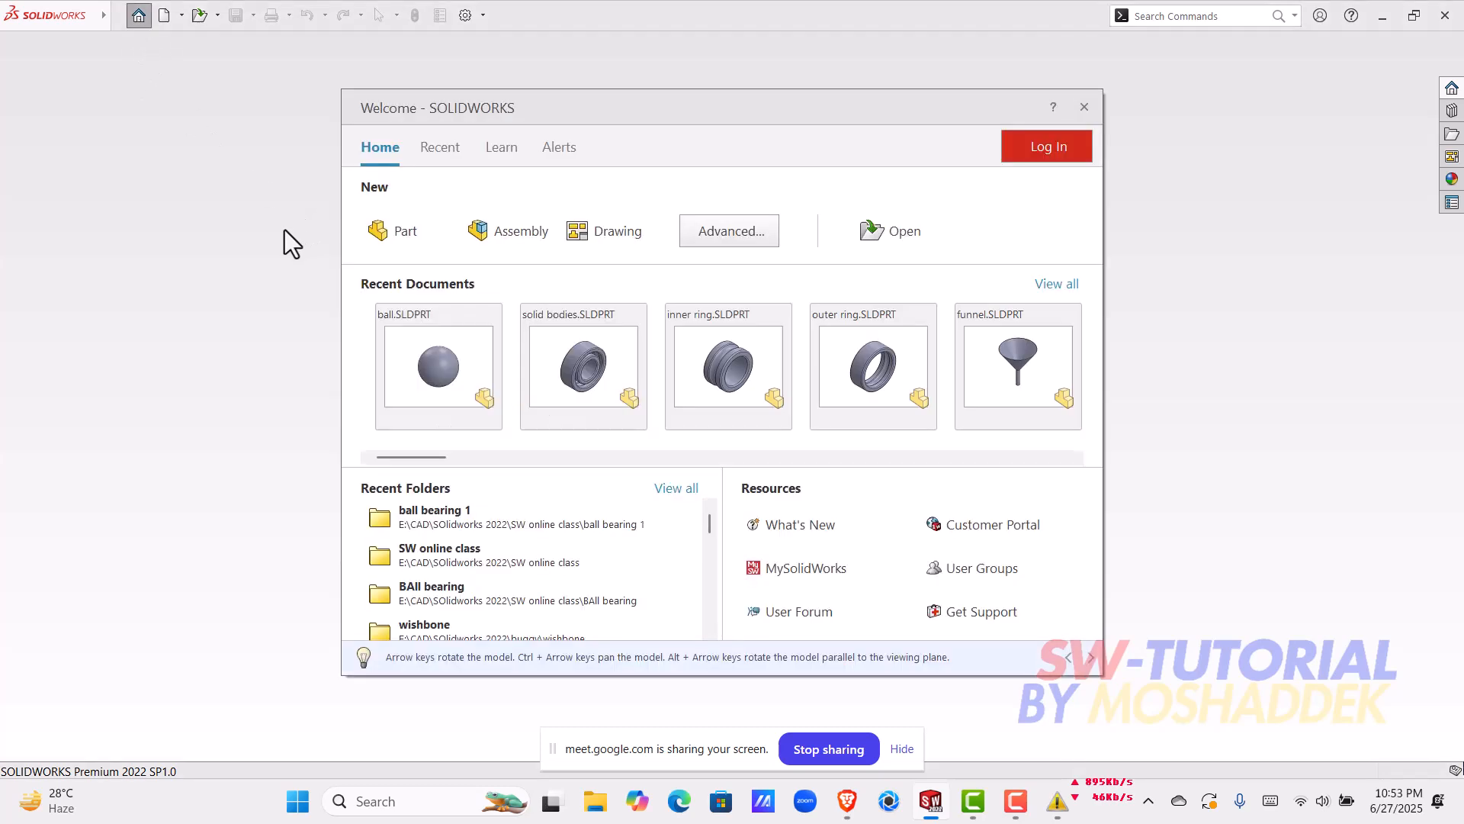
Step: Create a new part and start a sketch on the Front Plane
{"action": "left_click", "coordinate": [391, 239]}
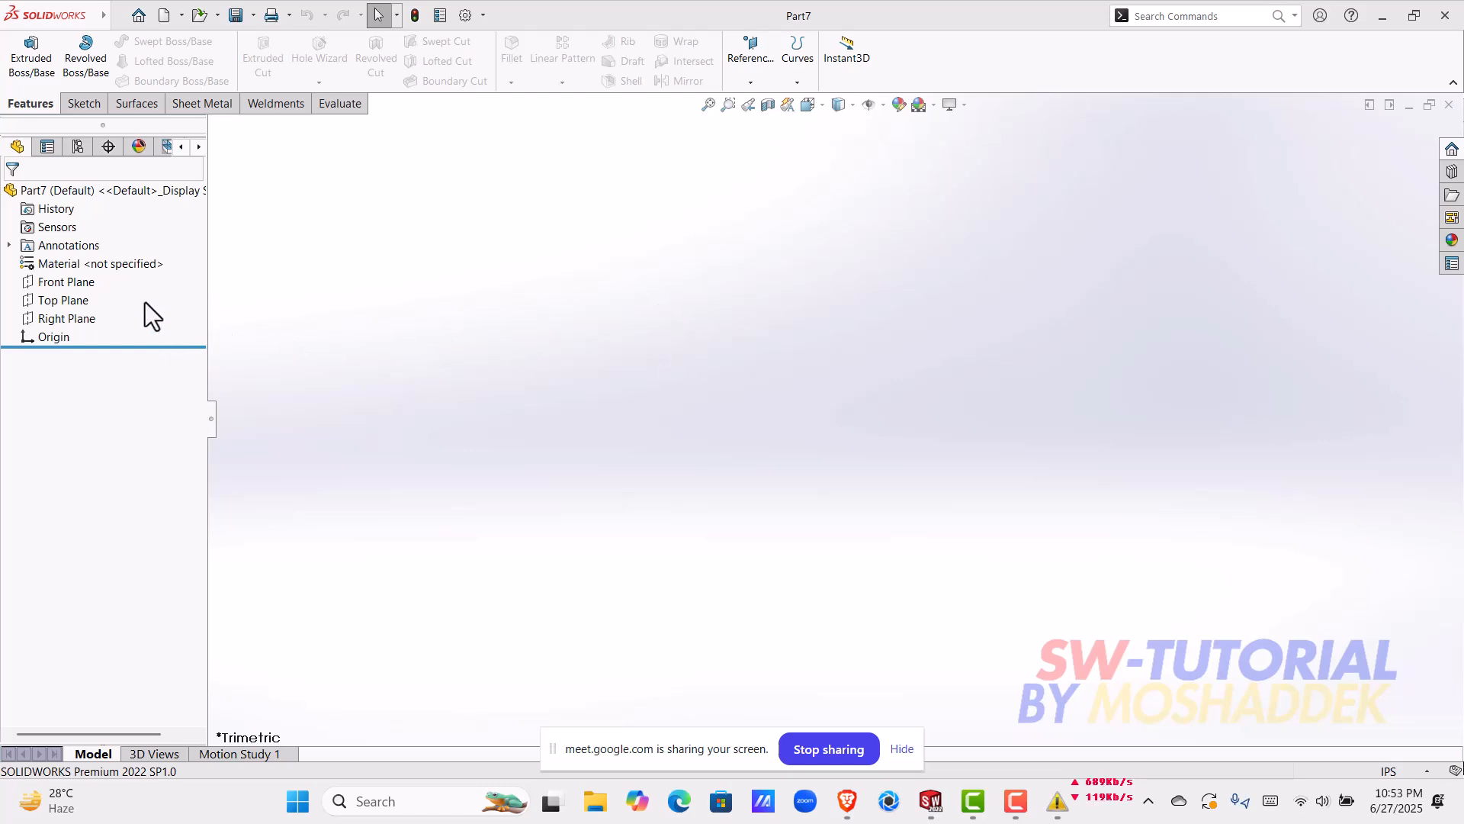
{"action": "left_click", "coordinate": [66, 282]}
{"action": "left_click", "coordinate": [99, 261]}
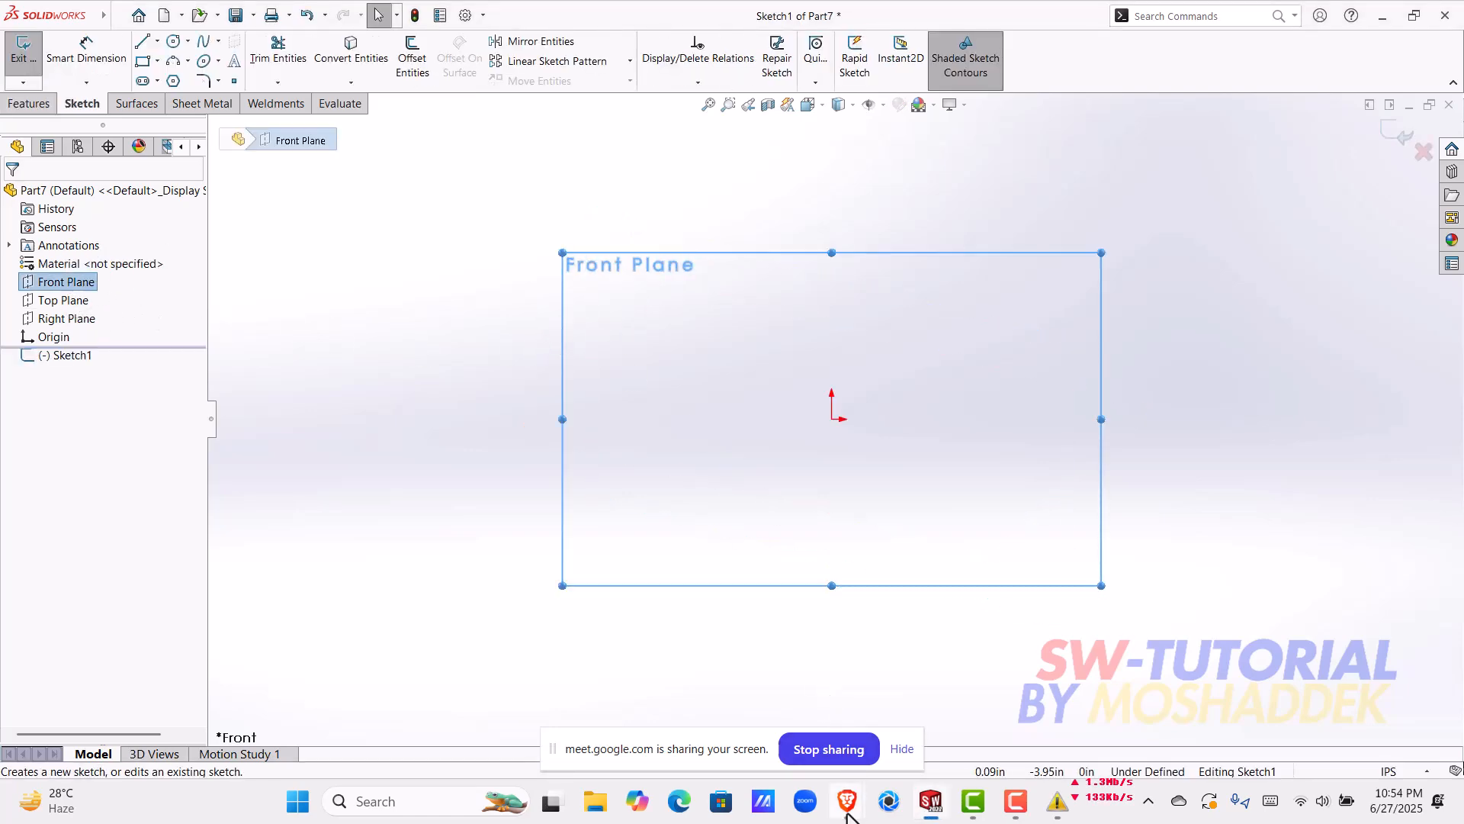
Step: Switch to the browser, examine the ball bearing cross-section reference images and return to the part sketch in SOLIDWORKS
{"action": "mouse_move", "coordinate": [847, 815]}
{"action": "left_click", "coordinate": [778, 657]}
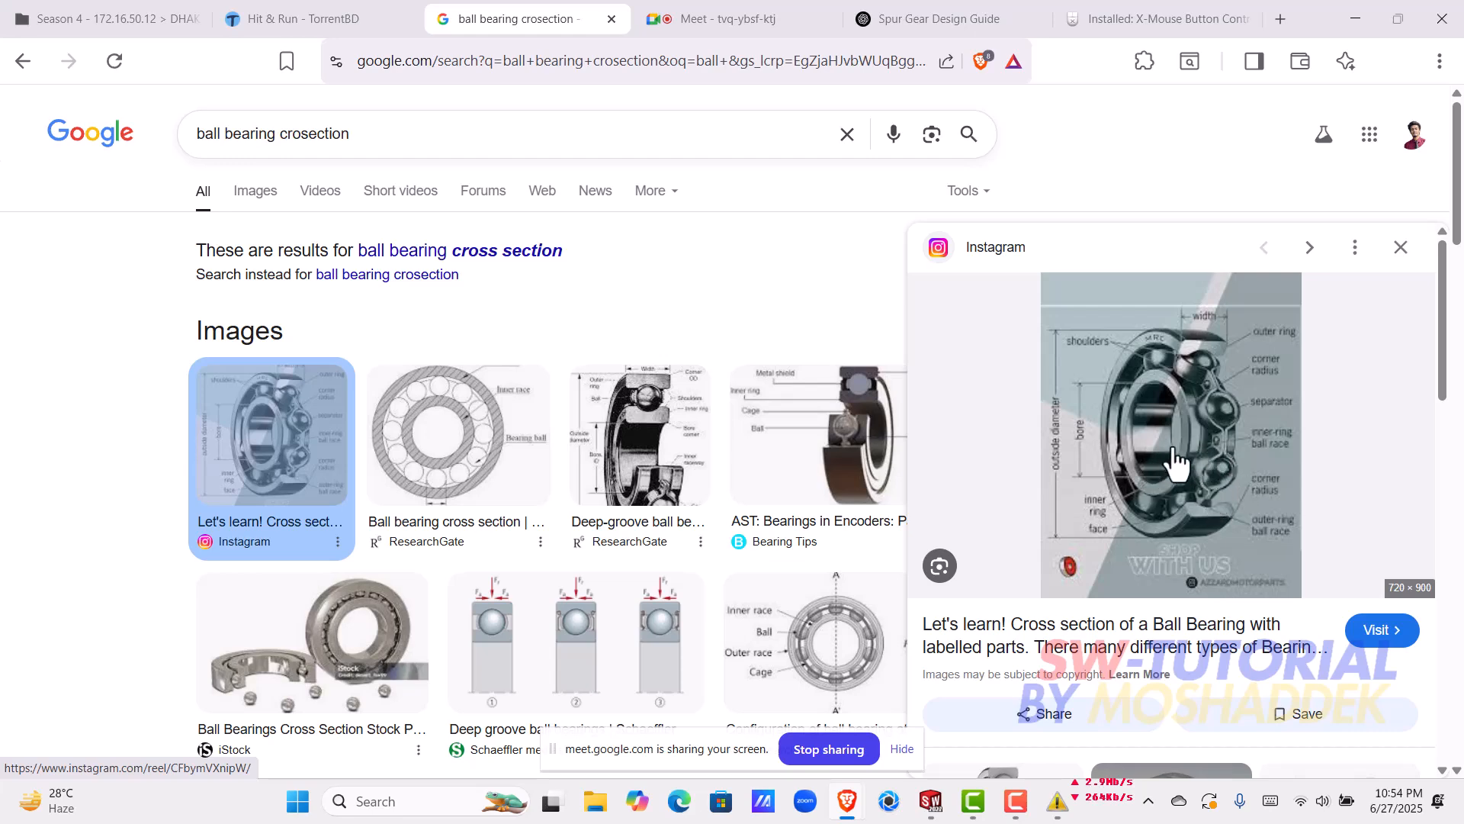
{"action": "scroll", "coordinate": [1167, 454], "scroll_direction": "down", "scroll_amount": 8}
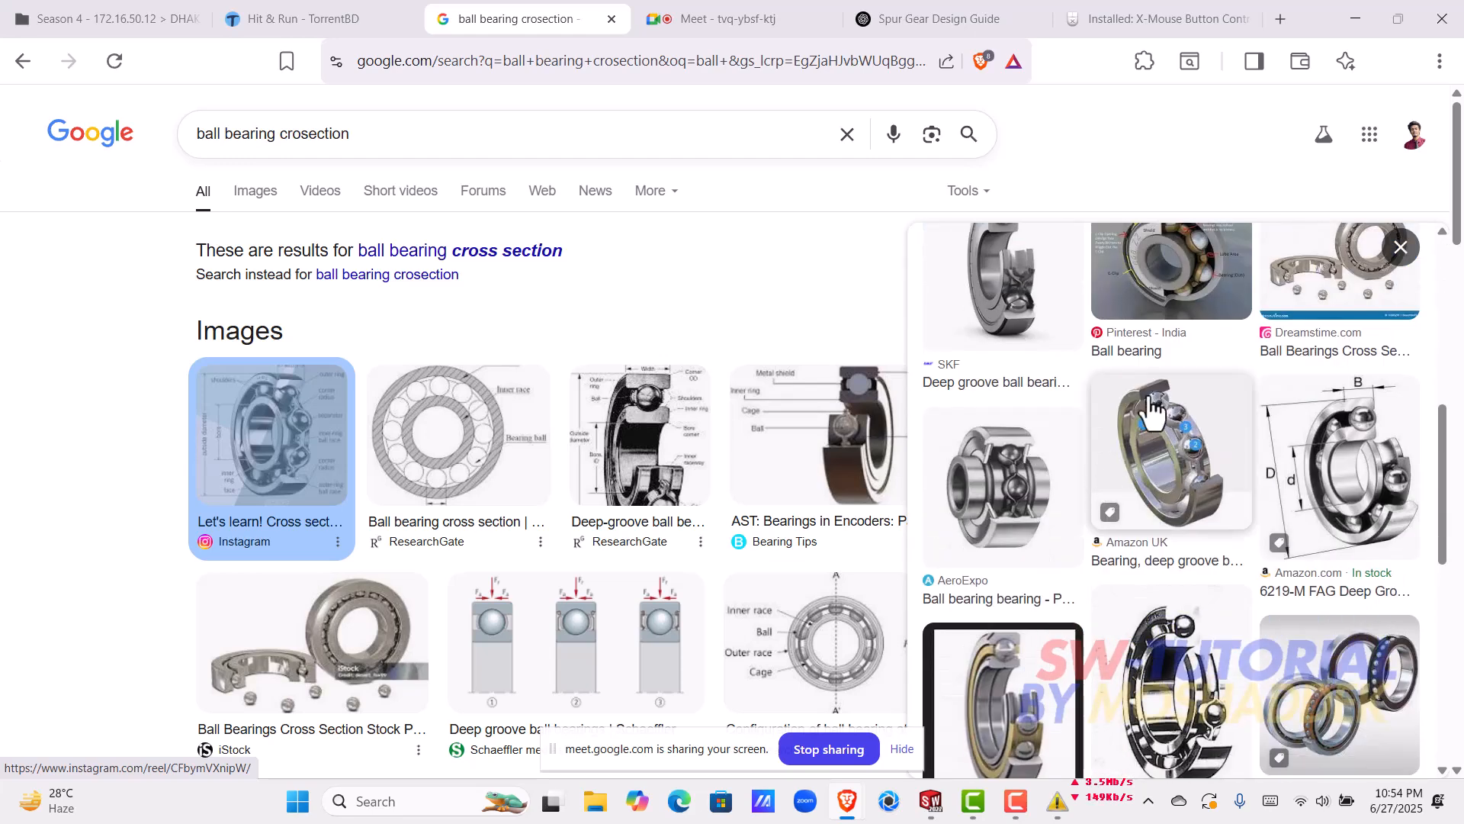
{"action": "left_click", "coordinate": [1356, 19]}
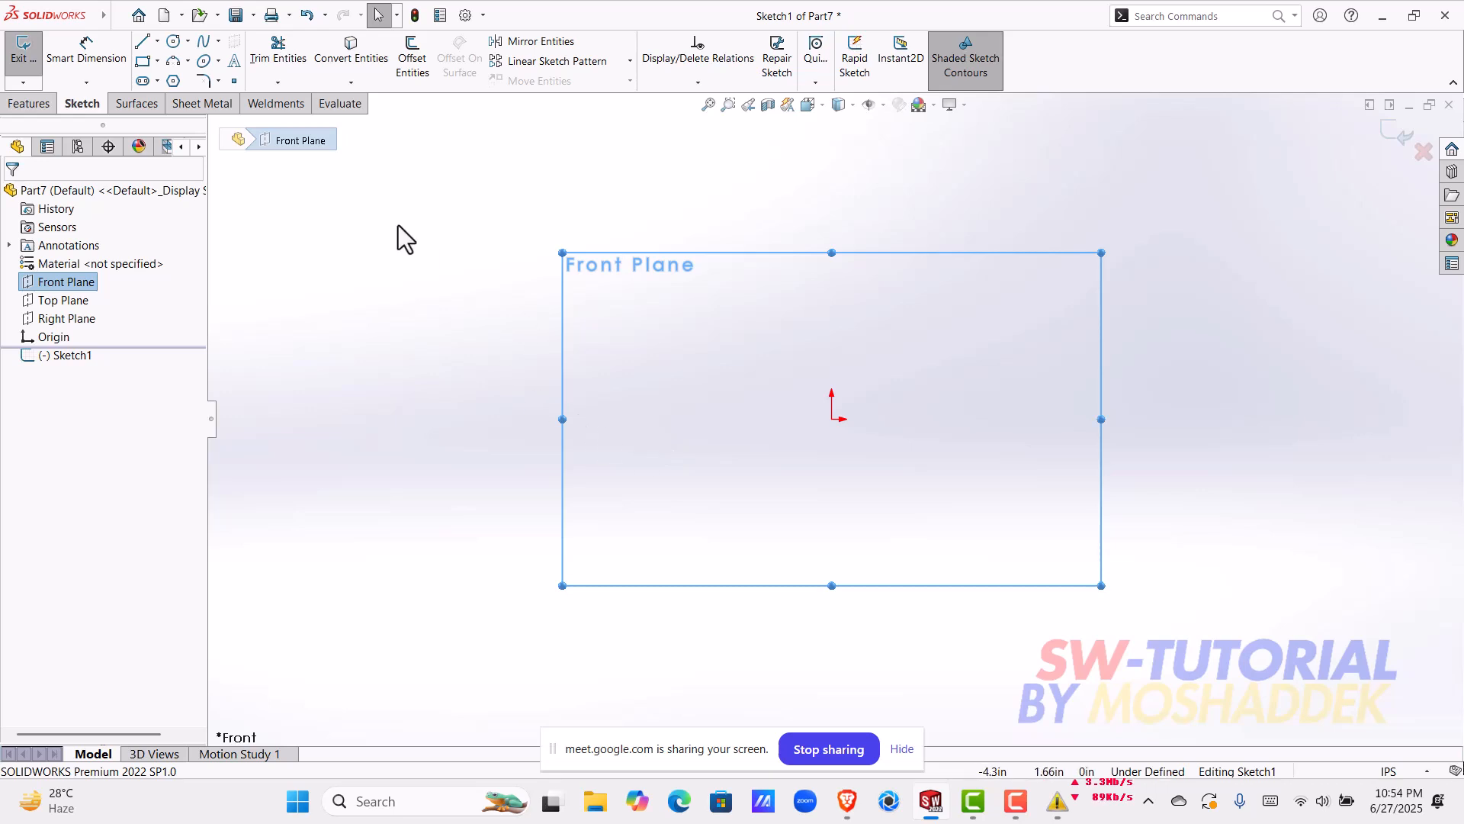
Step: Sketch two concentric circles centred on the origin, the outer one with a radius of about 3.79 in and a smaller one inside it
{"action": "left_click", "coordinate": [174, 41]}
{"action": "left_click", "coordinate": [832, 418]}
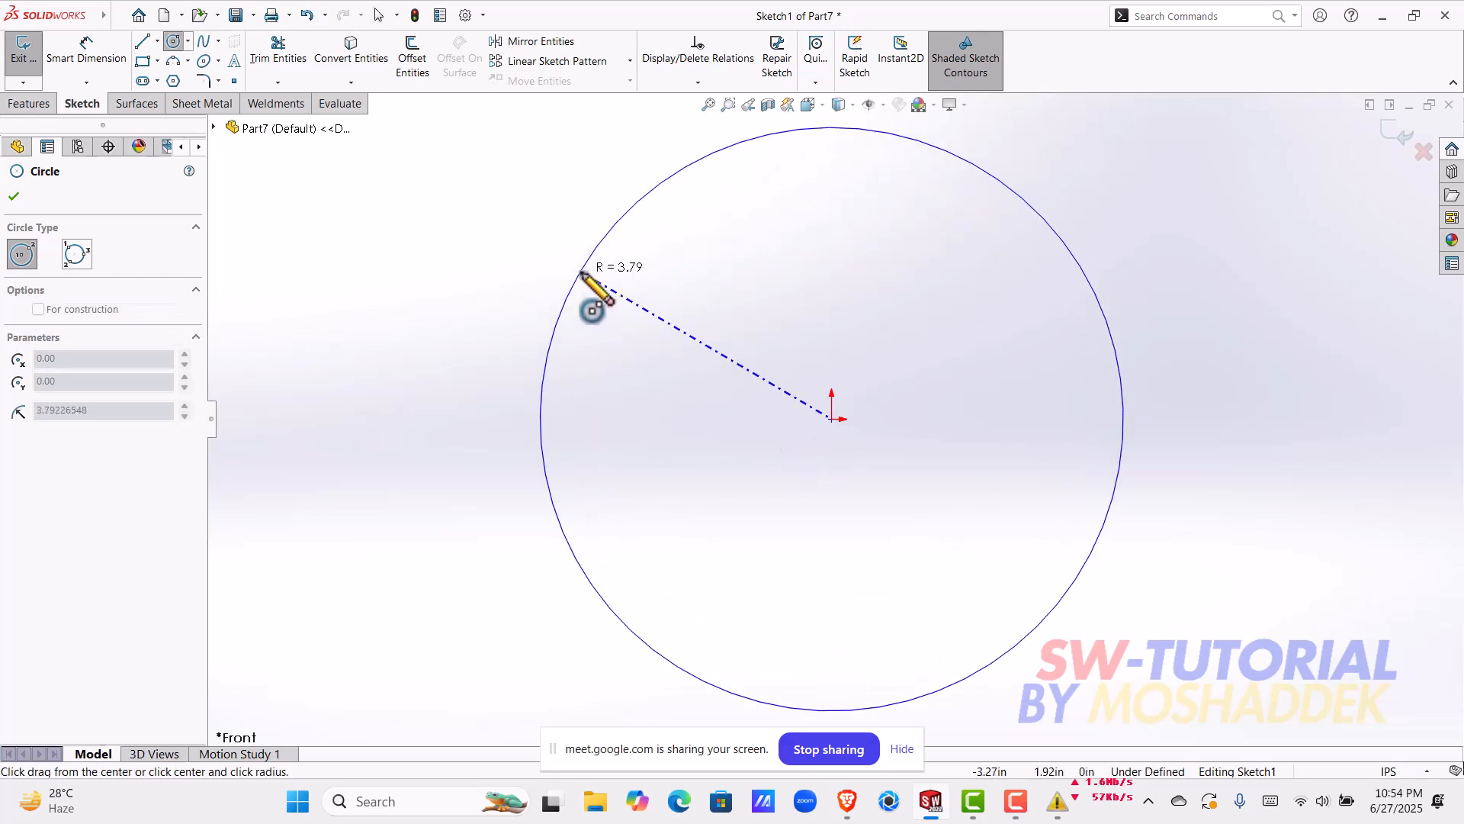
{"action": "left_click", "coordinate": [584, 290]}
{"action": "left_click", "coordinate": [832, 420]}
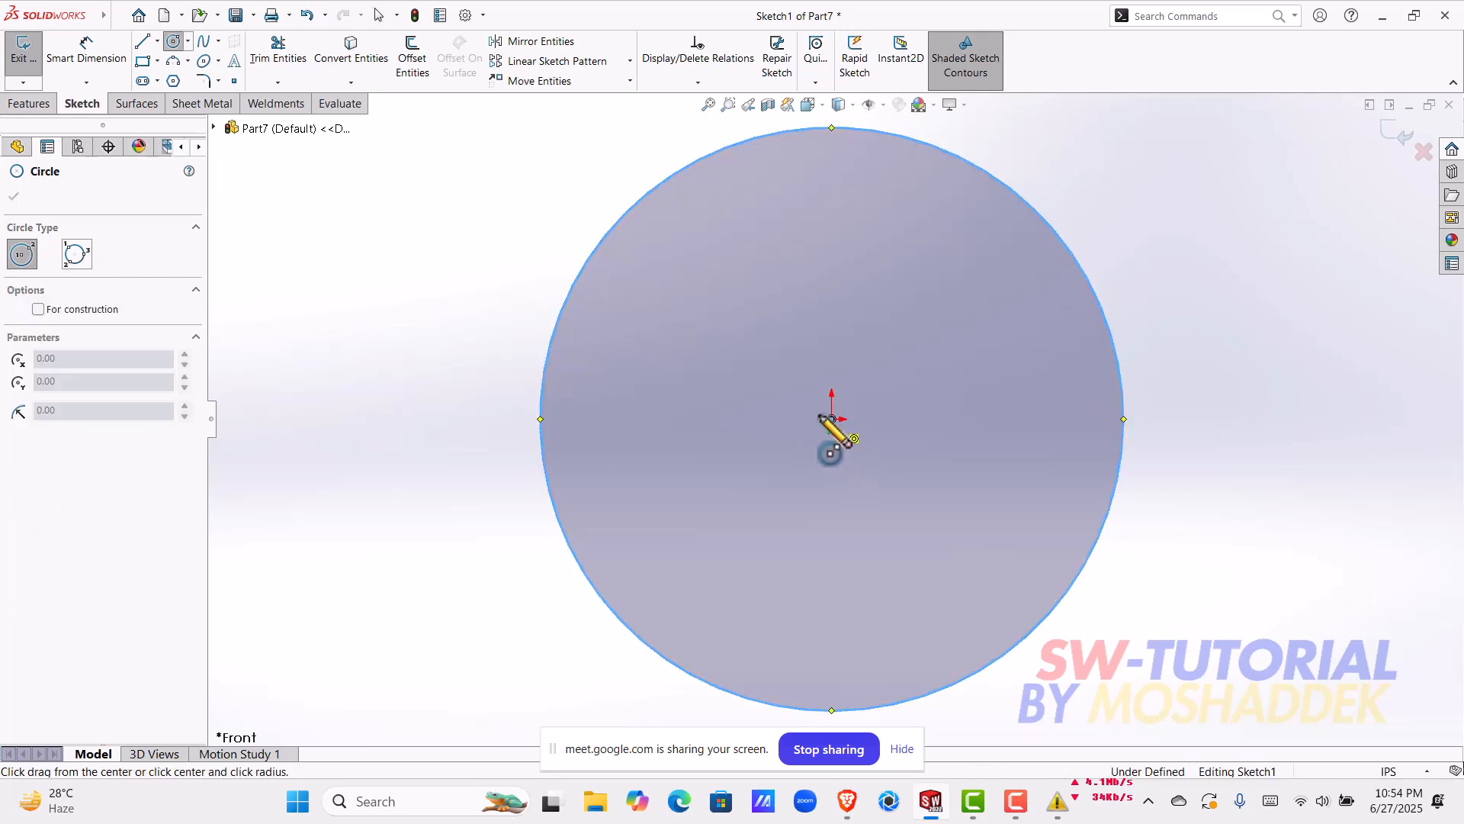
{"action": "left_click", "coordinate": [610, 318]}
{"action": "key", "text": "Escape"}
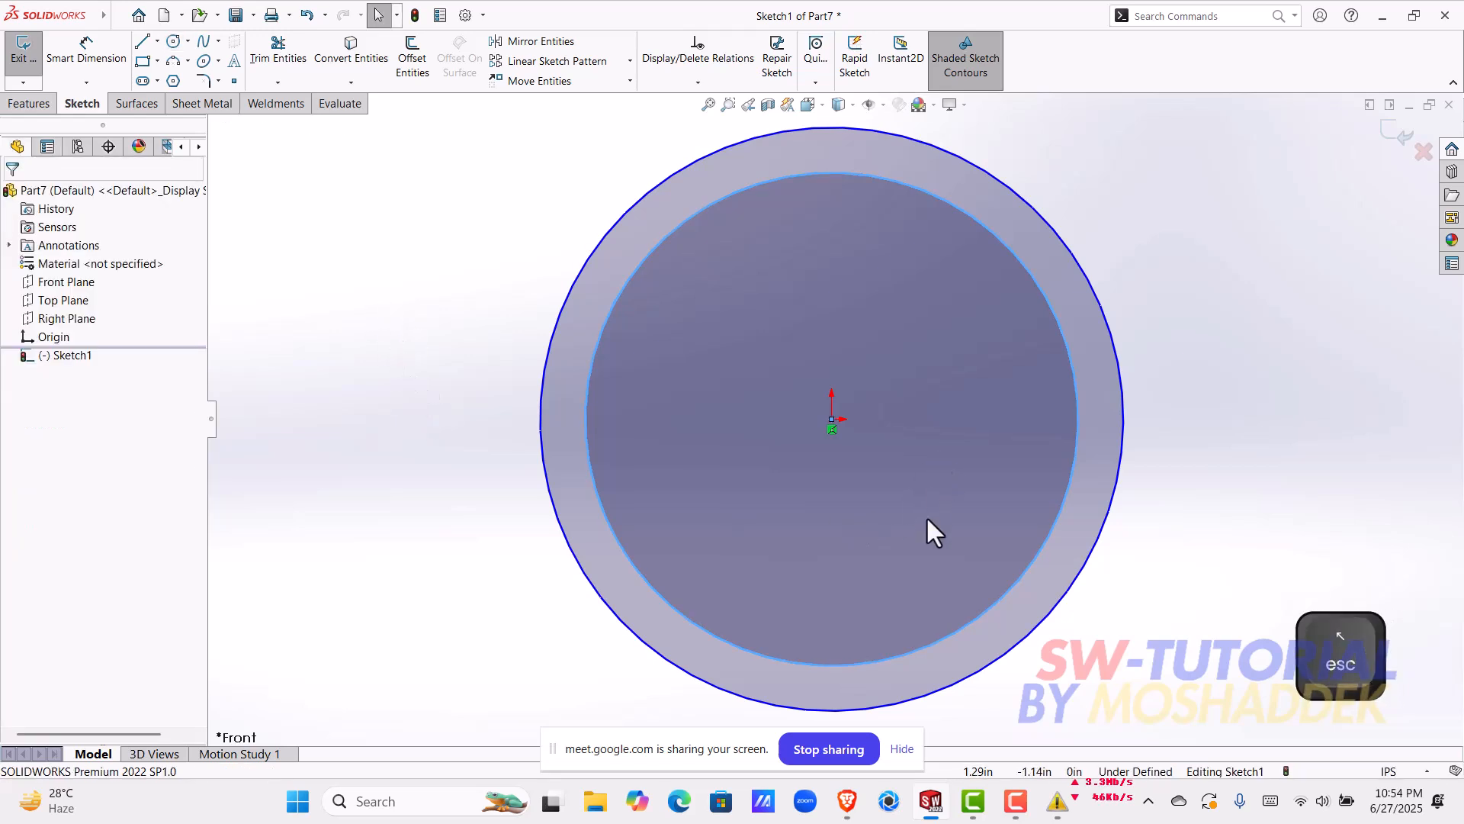
Step: Open the recent "solid bodies" part and examine the gap between the inner and outer rings in the Left view
{"action": "left_click", "coordinate": [140, 16]}
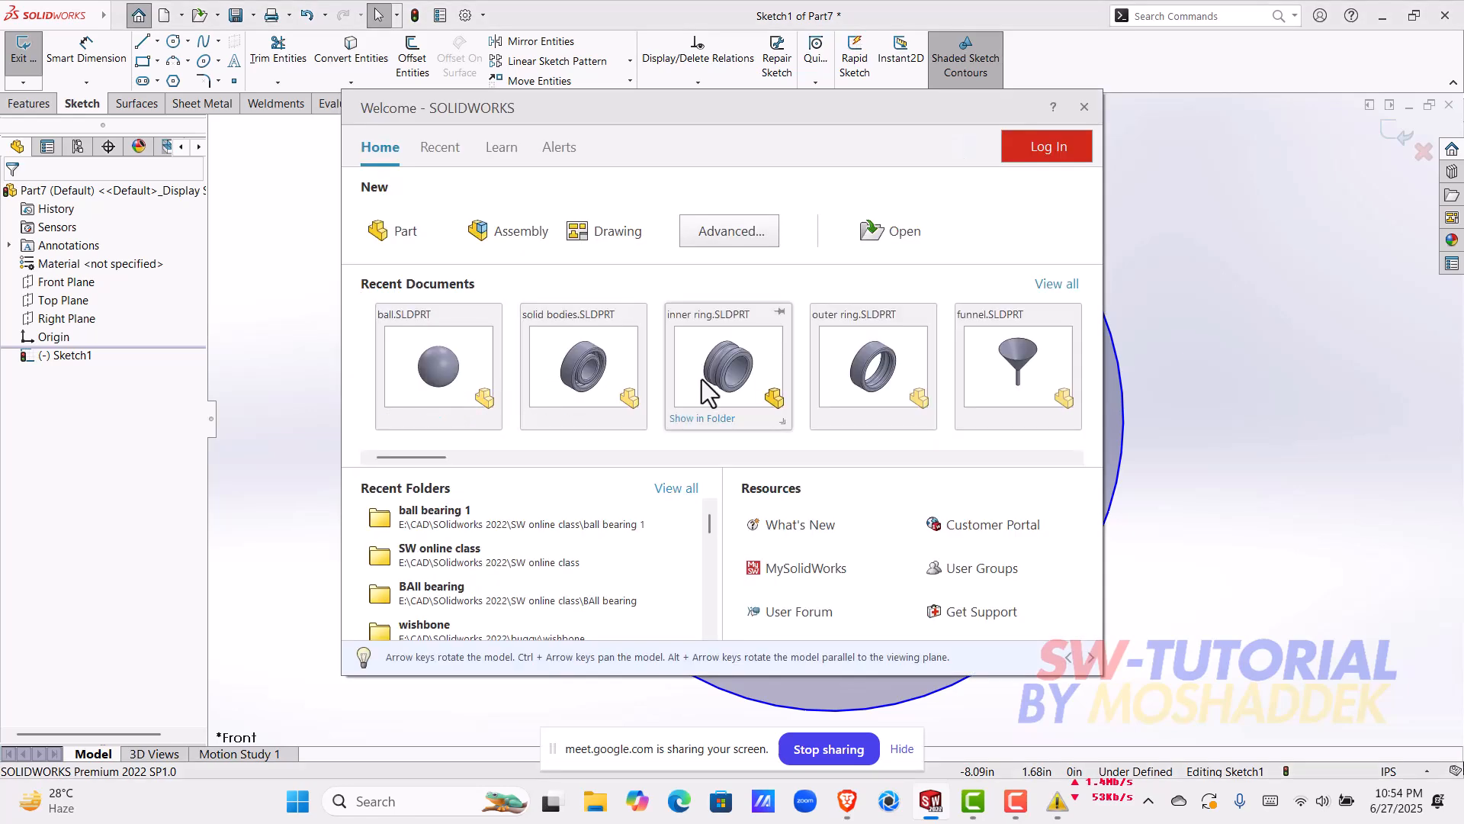
{"action": "left_click", "coordinate": [587, 368]}
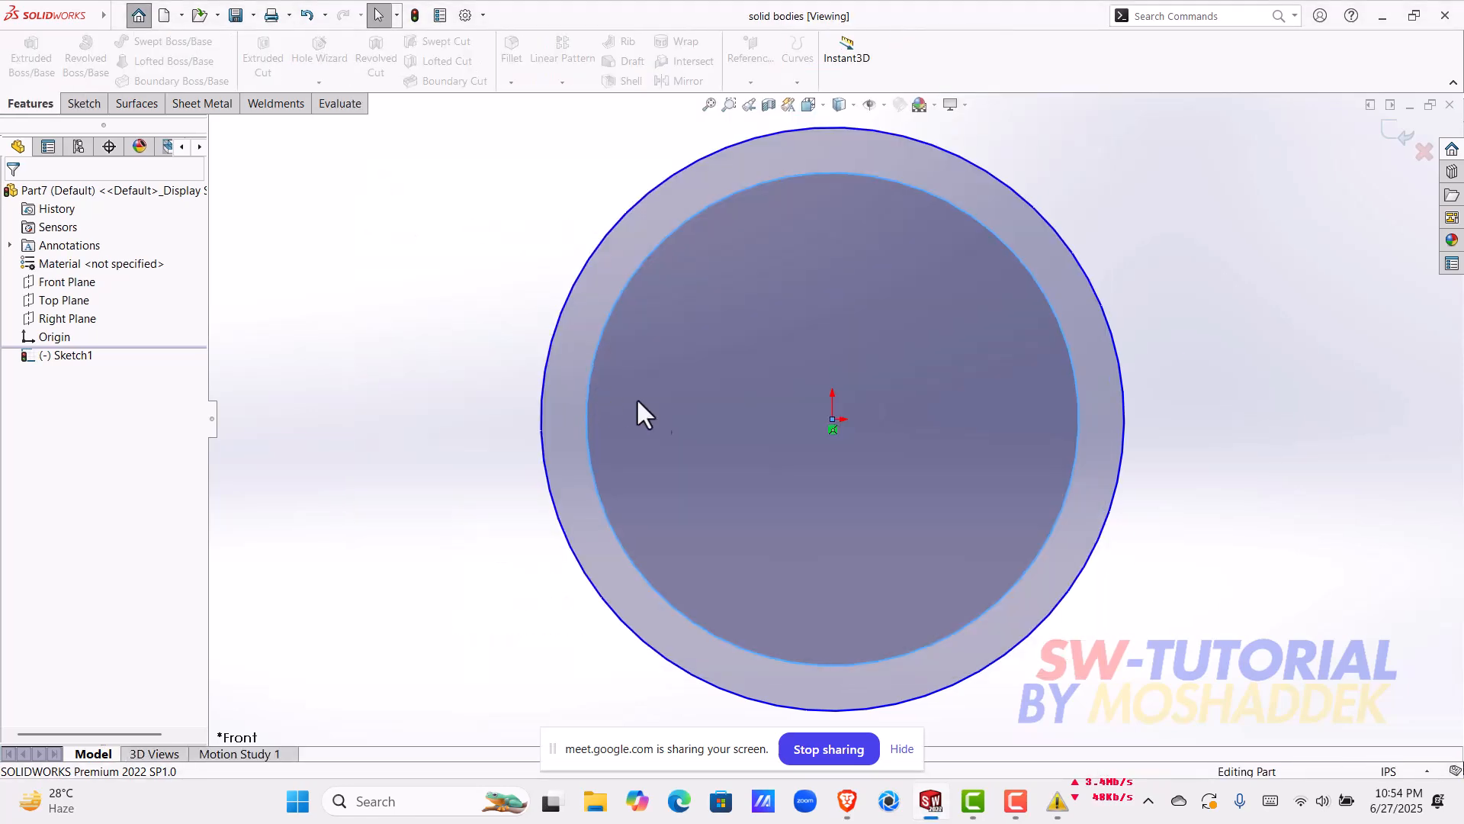
{"action": "middle_click_drag", "start_coordinate": [779, 535], "coordinate": [619, 579]}
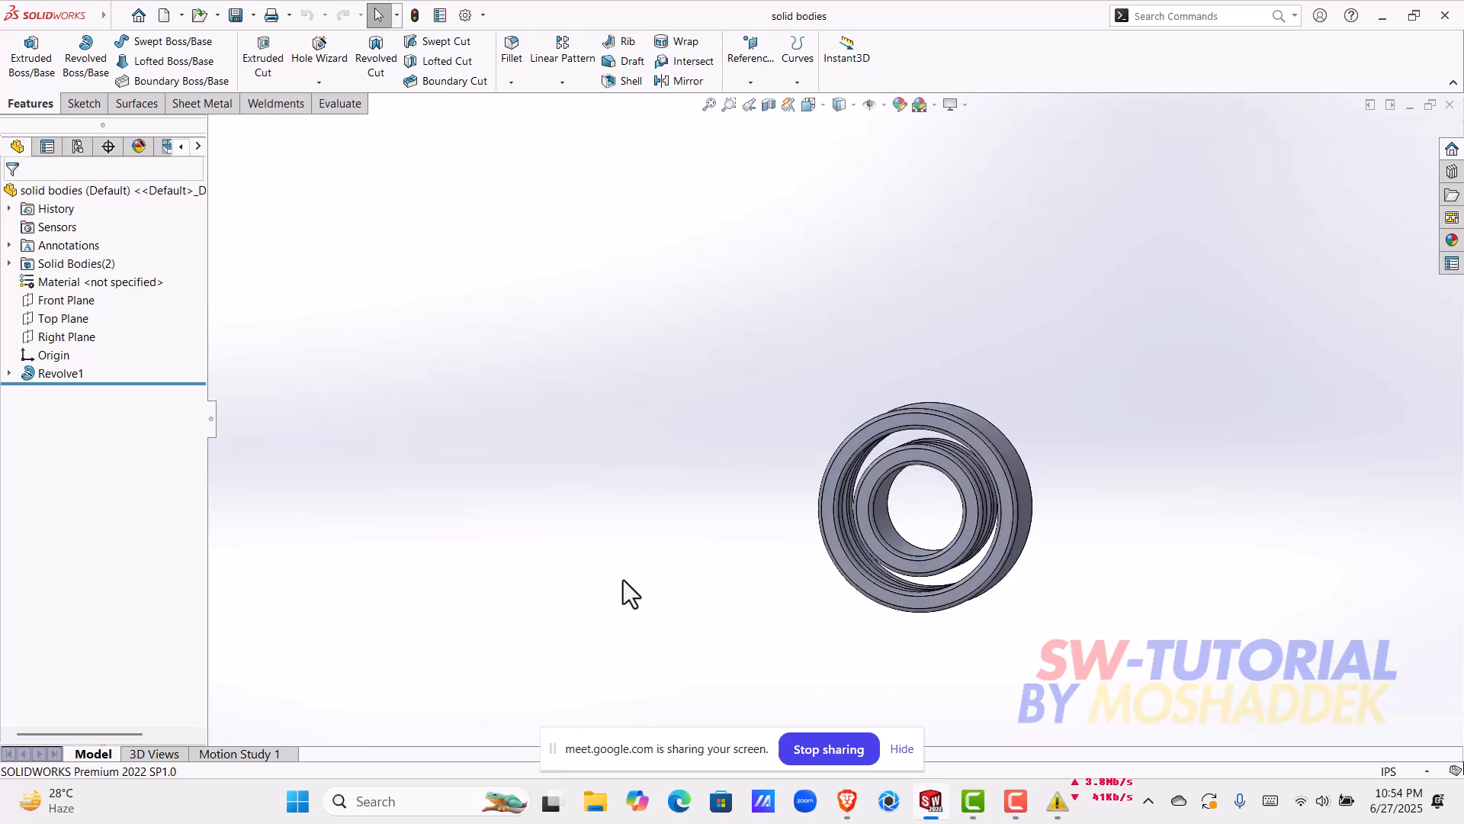
{"action": "scroll", "coordinate": [983, 479], "scroll_direction": "down", "scroll_amount": 3}
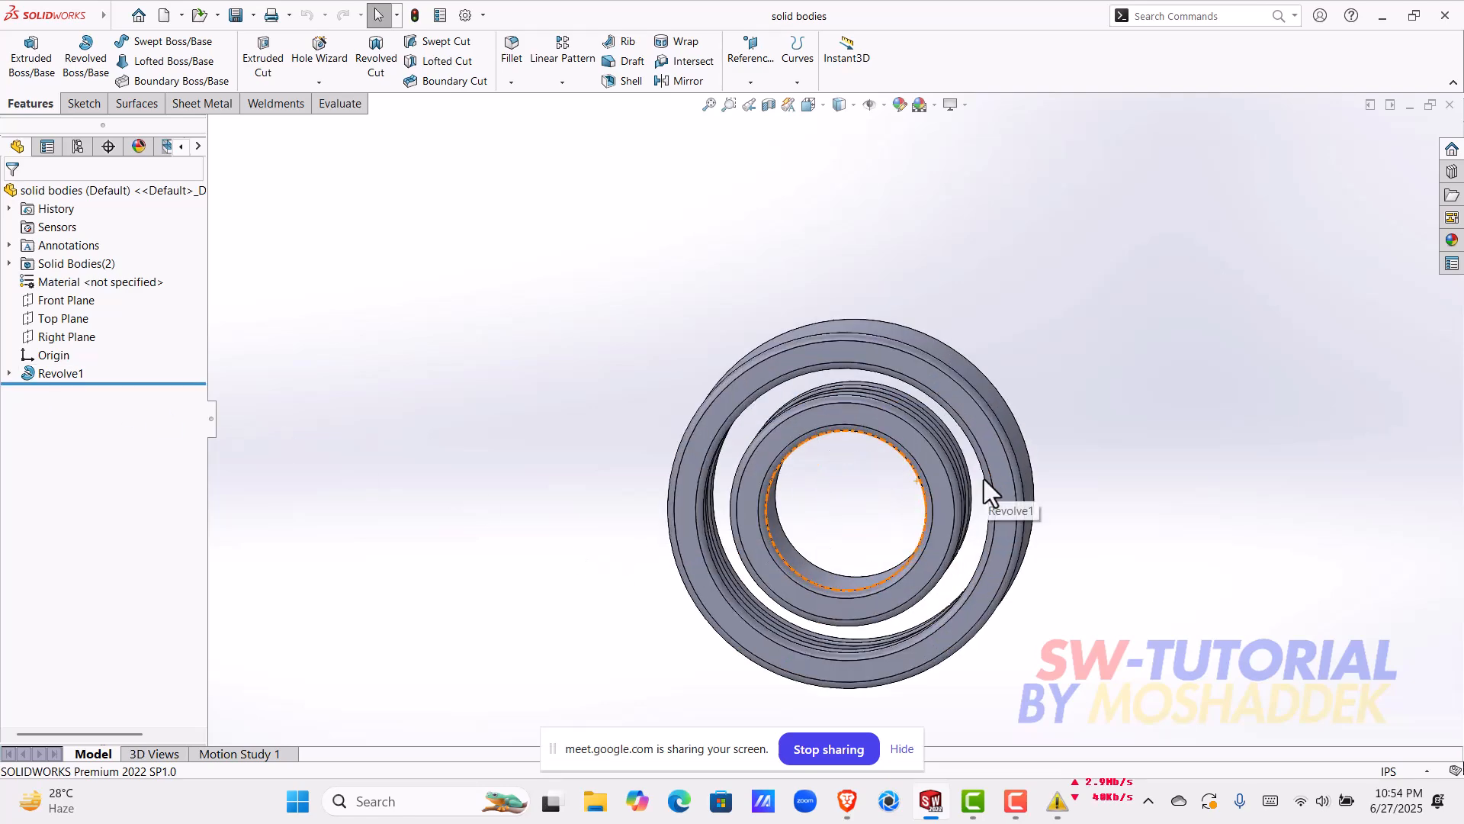
{"action": "key", "text": "ctrl+2"}
{"action": "key", "text": "ctrl+3"}
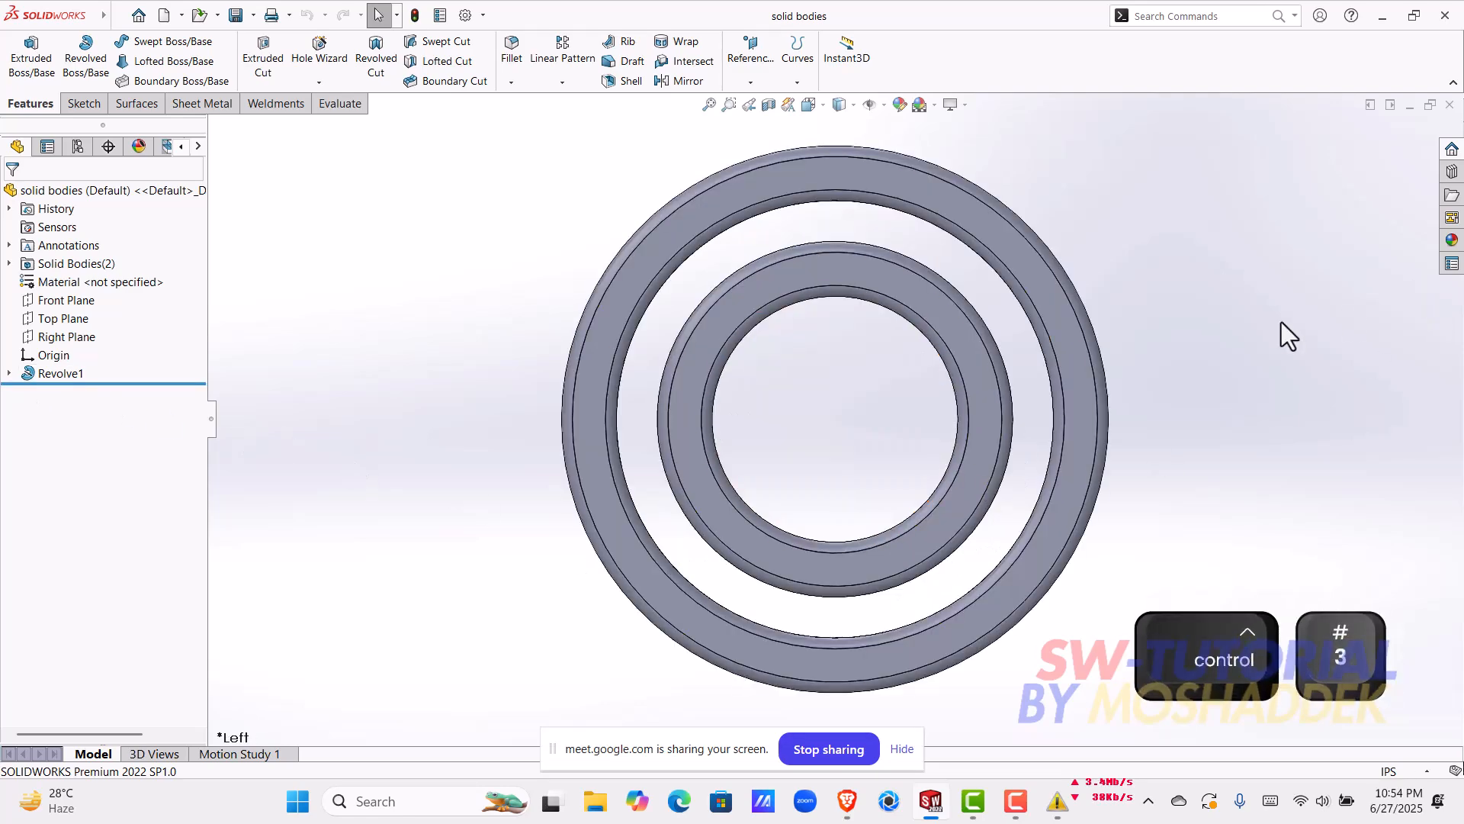
{"action": "scroll", "coordinate": [938, 303], "scroll_direction": "down", "scroll_amount": 2}
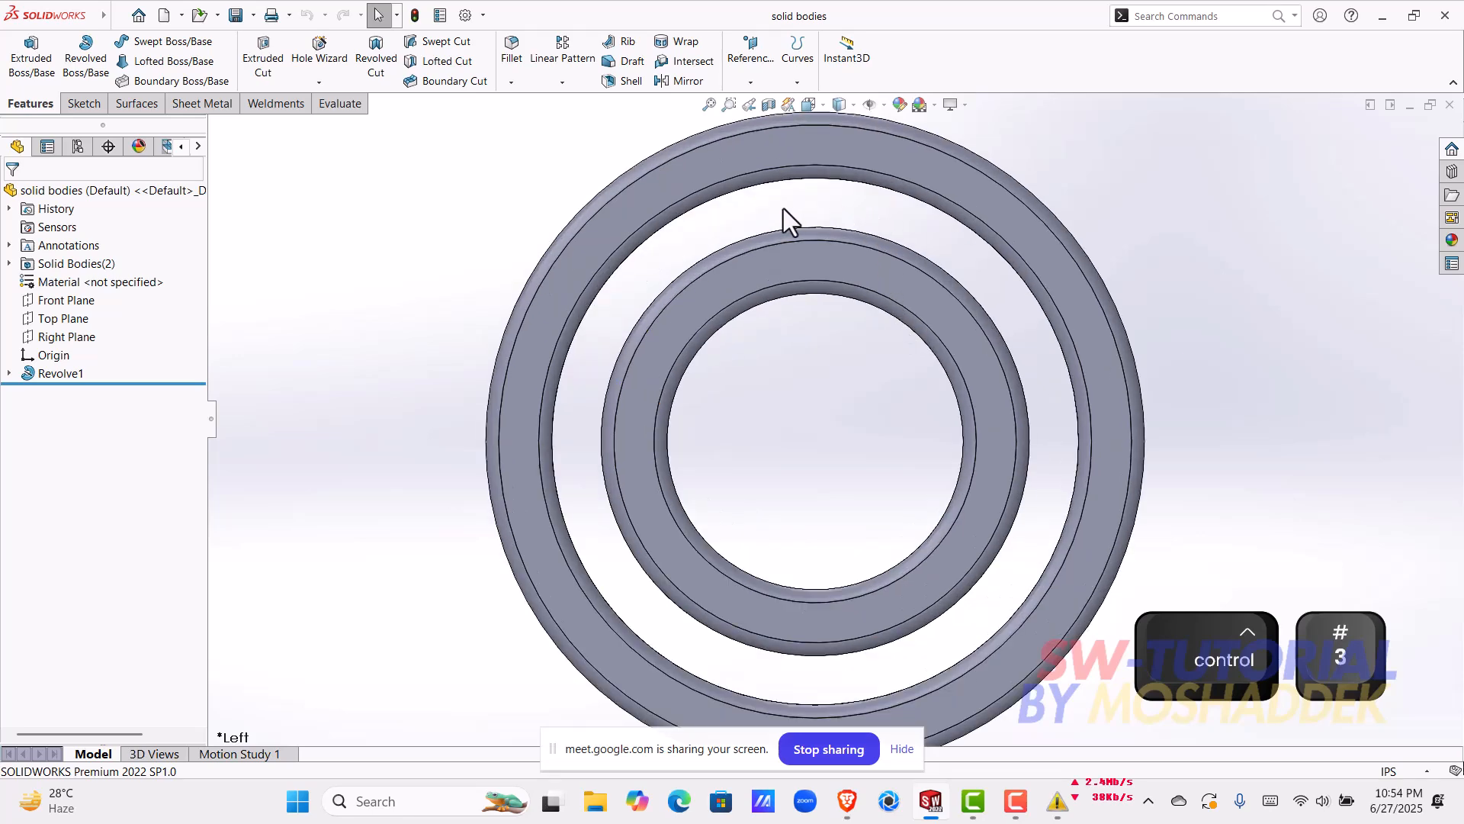
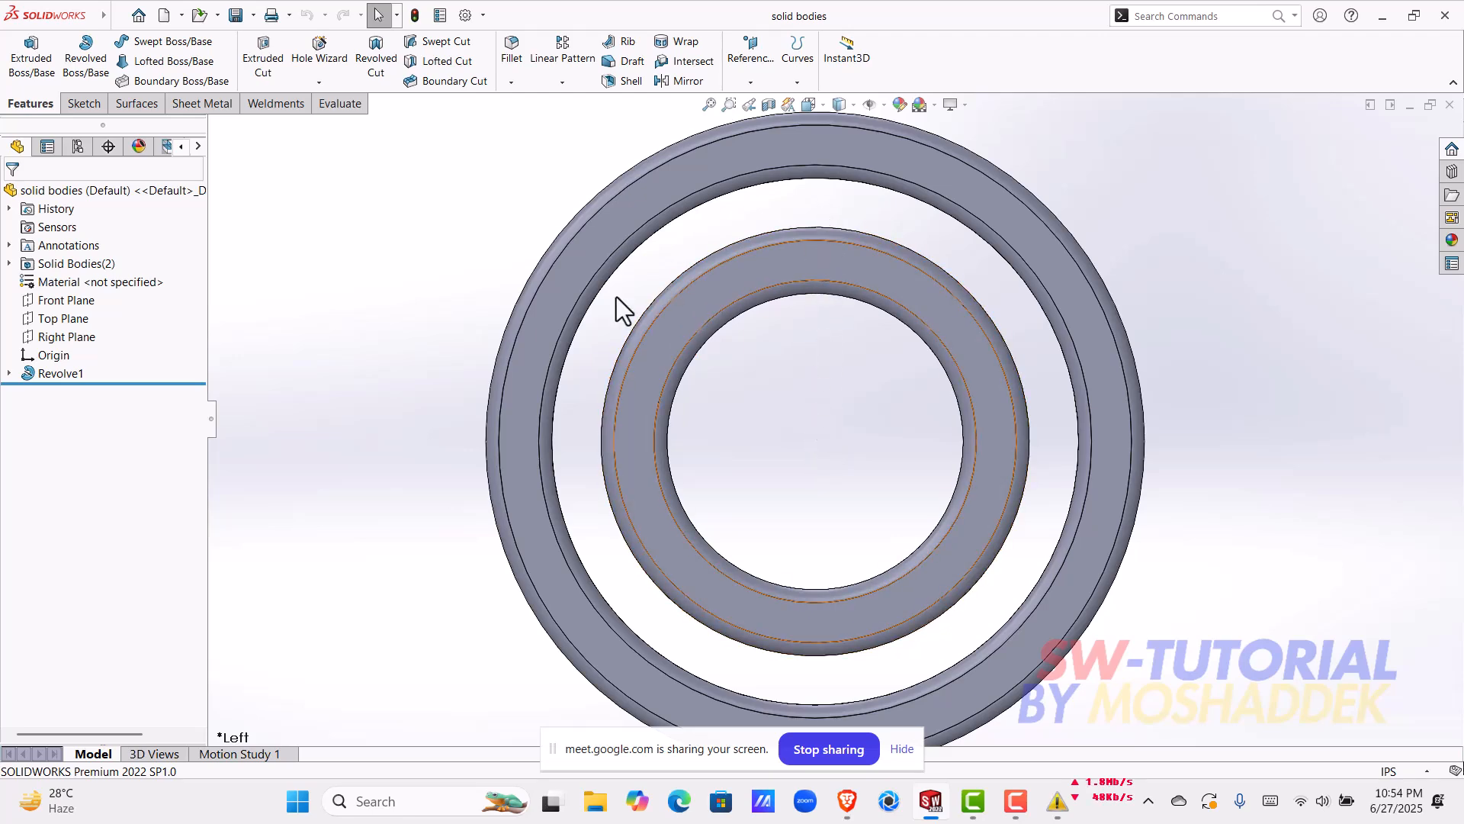
Step: Open the revolve's profile sketch, measure the distance from the centreline between the rings to the origin, and return to the new part
{"action": "left_click", "coordinate": [8, 374]}
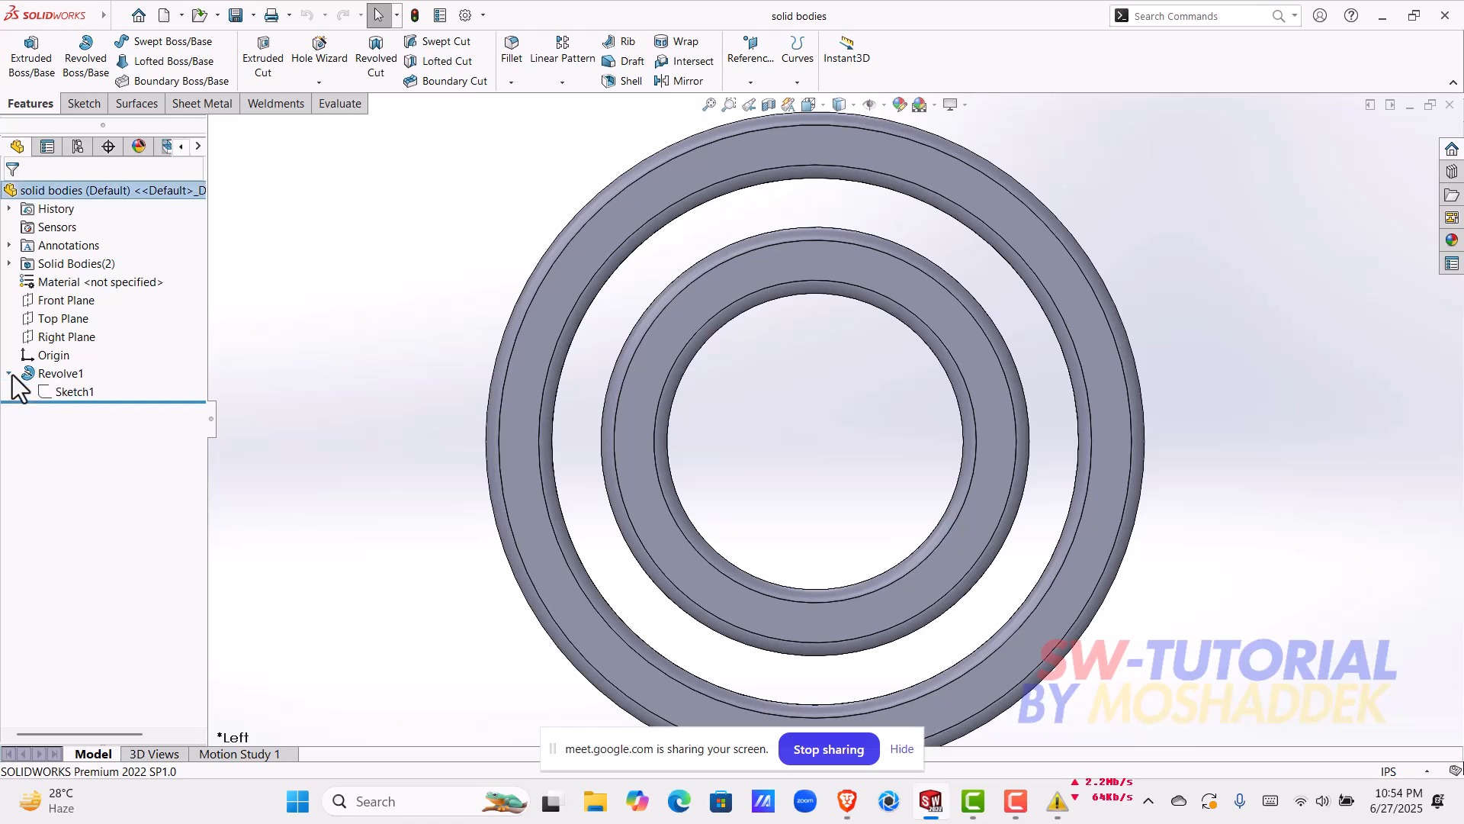
{"action": "left_click", "coordinate": [53, 387]}
{"action": "left_click", "coordinate": [68, 345]}
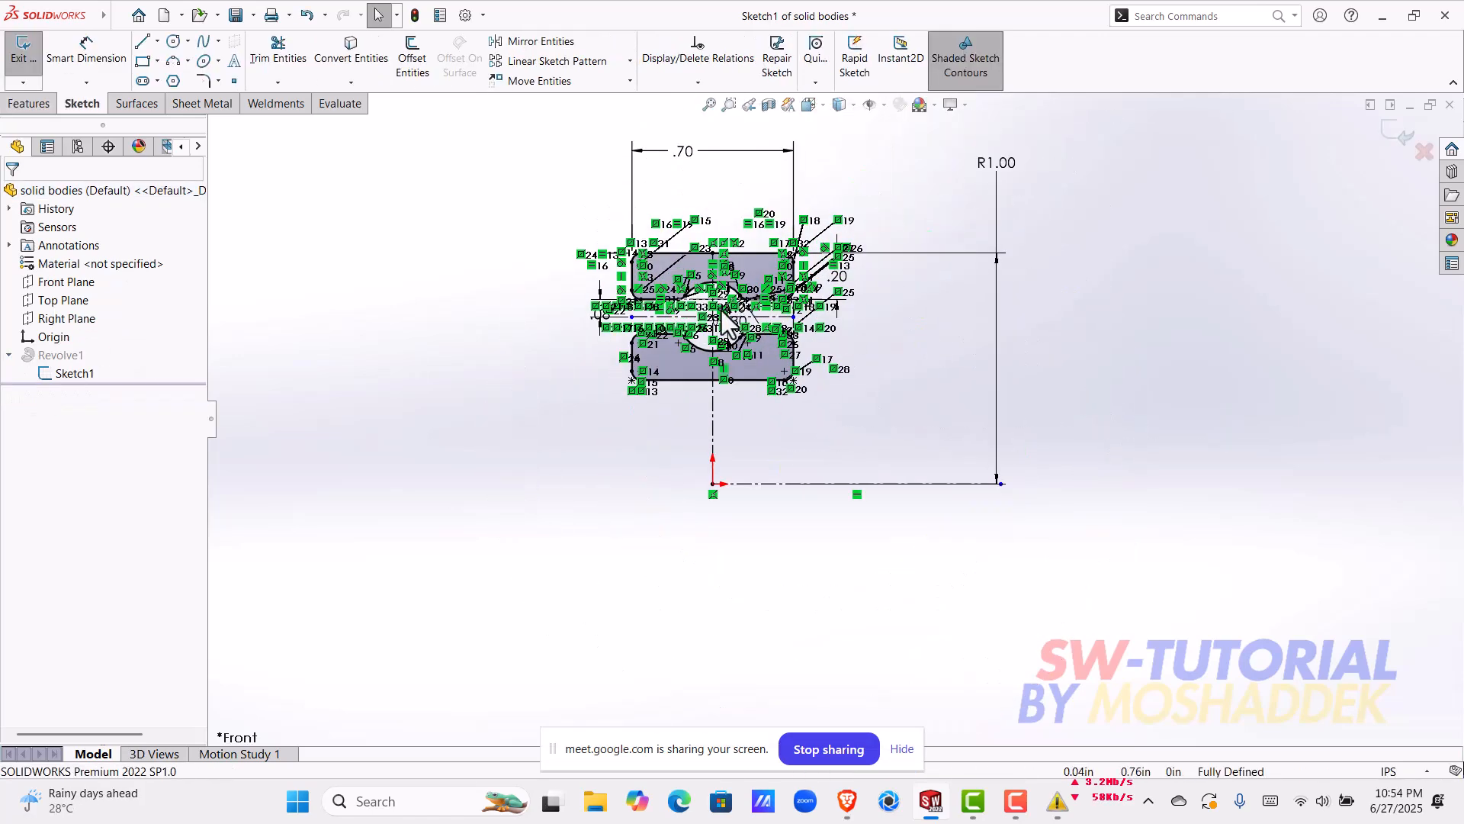
{"action": "left_click", "coordinate": [86, 53]}
{"action": "scroll", "coordinate": [637, 409], "scroll_direction": "down", "scroll_amount": 5}
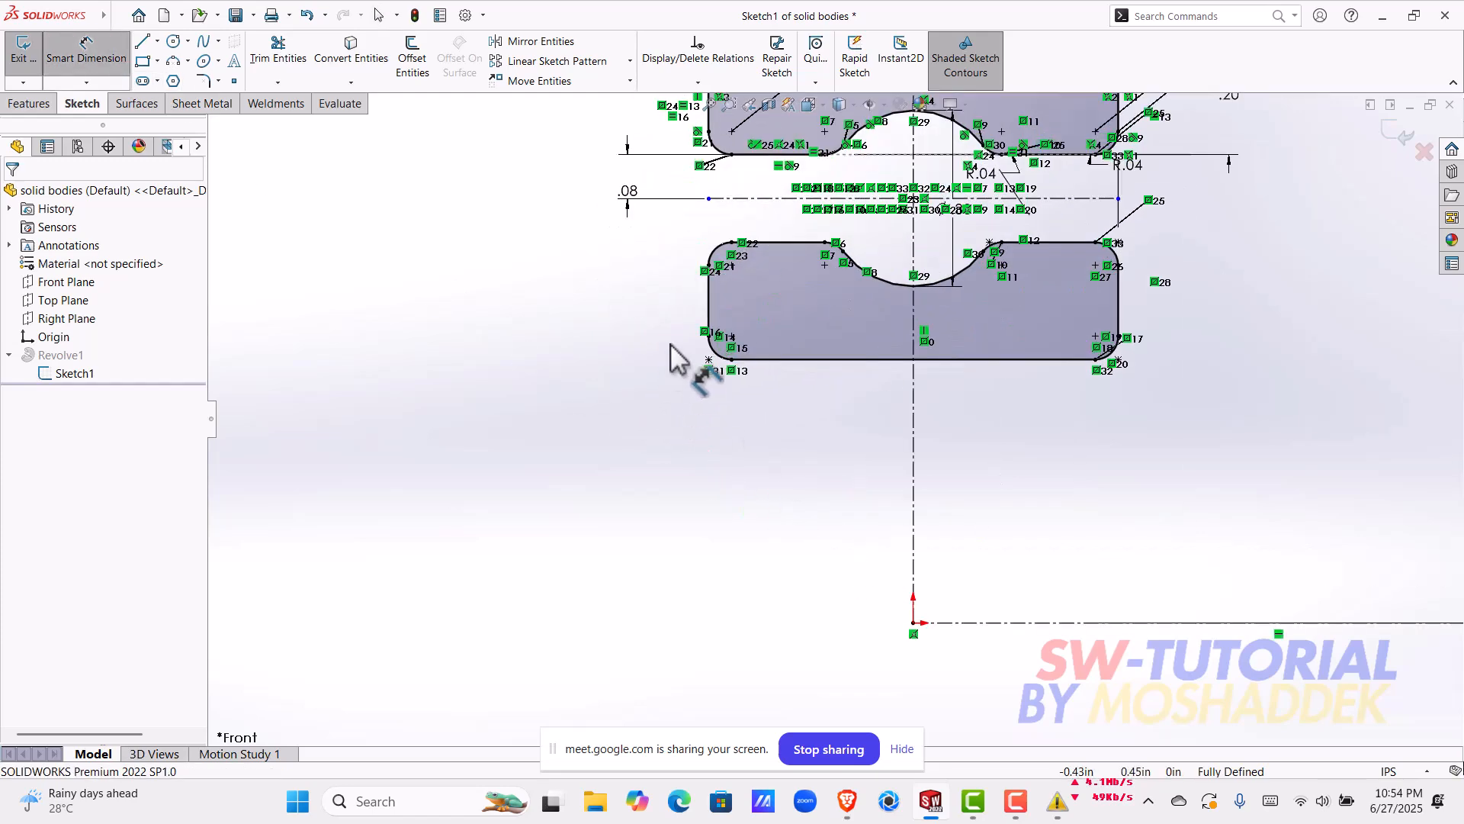
{"action": "left_click", "coordinate": [755, 198]}
{"action": "left_click", "coordinate": [879, 624]}
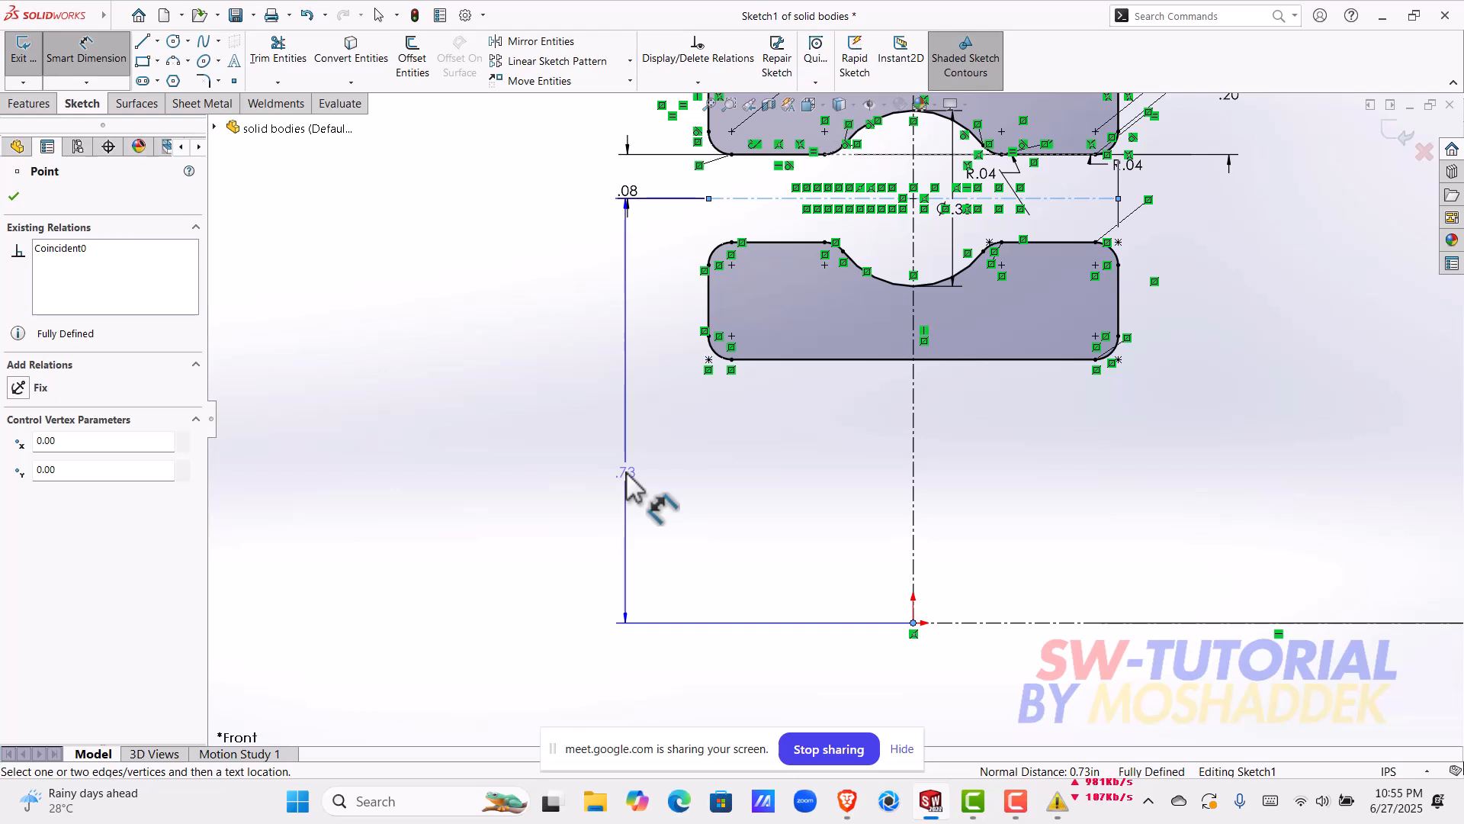
{"action": "key", "text": "Escape"}
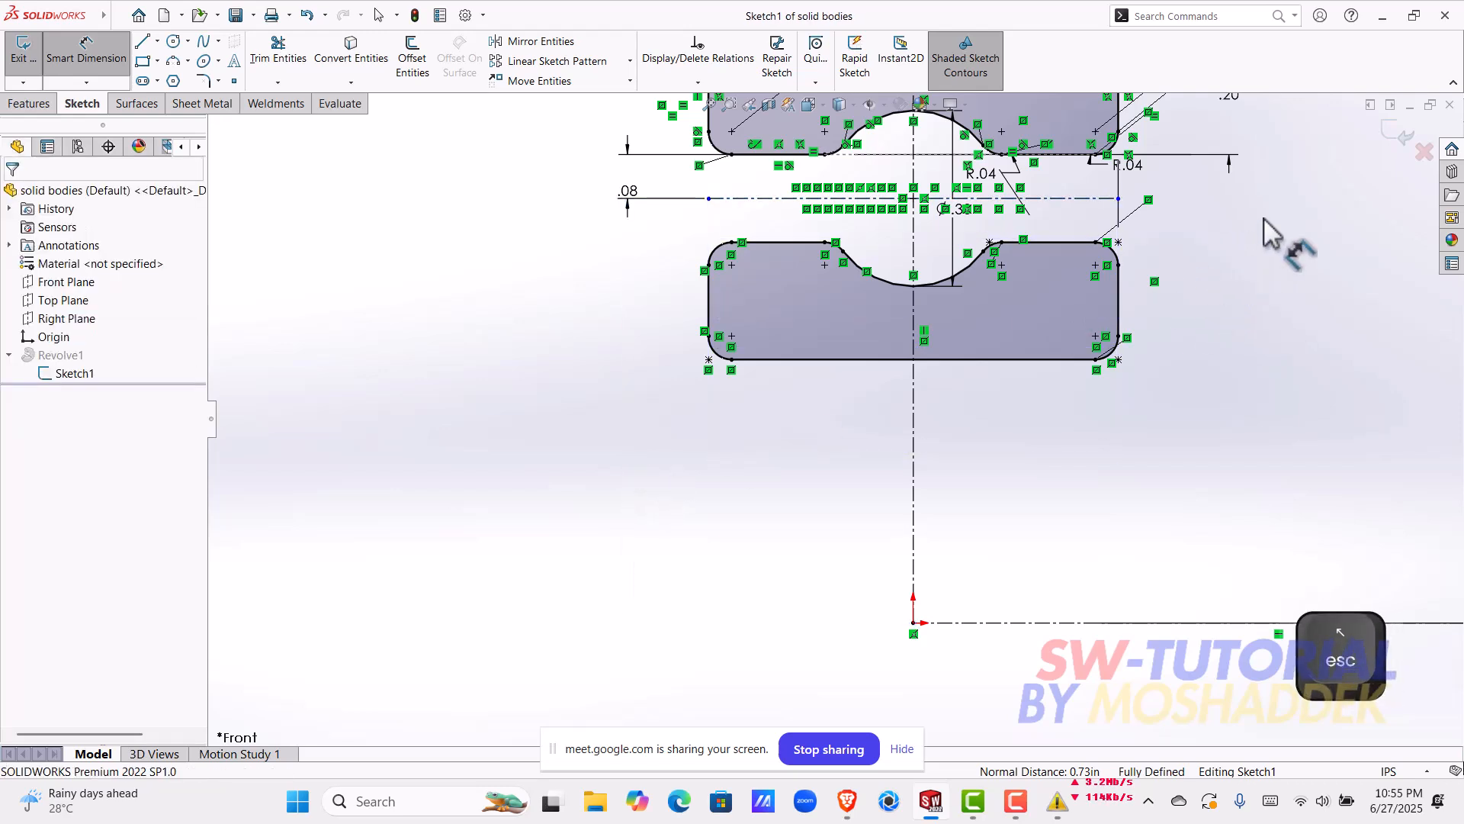
{"action": "left_click", "coordinate": [1406, 145]}
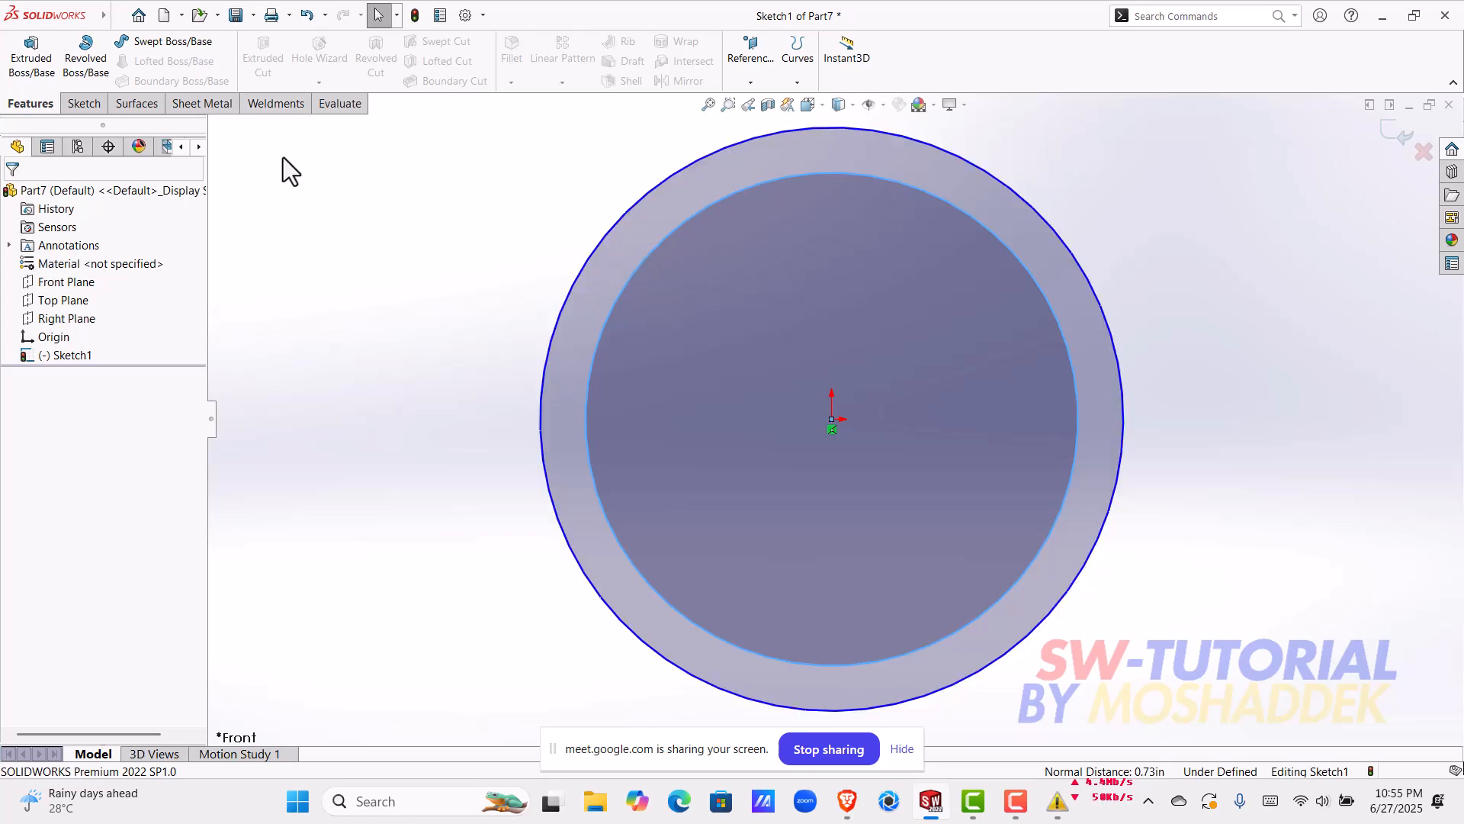
Step: Dimension the outer circle's diameter as 0.73*2 in and exit the sketch
{"action": "left_click", "coordinate": [92, 101]}
{"action": "left_click", "coordinate": [96, 83]}
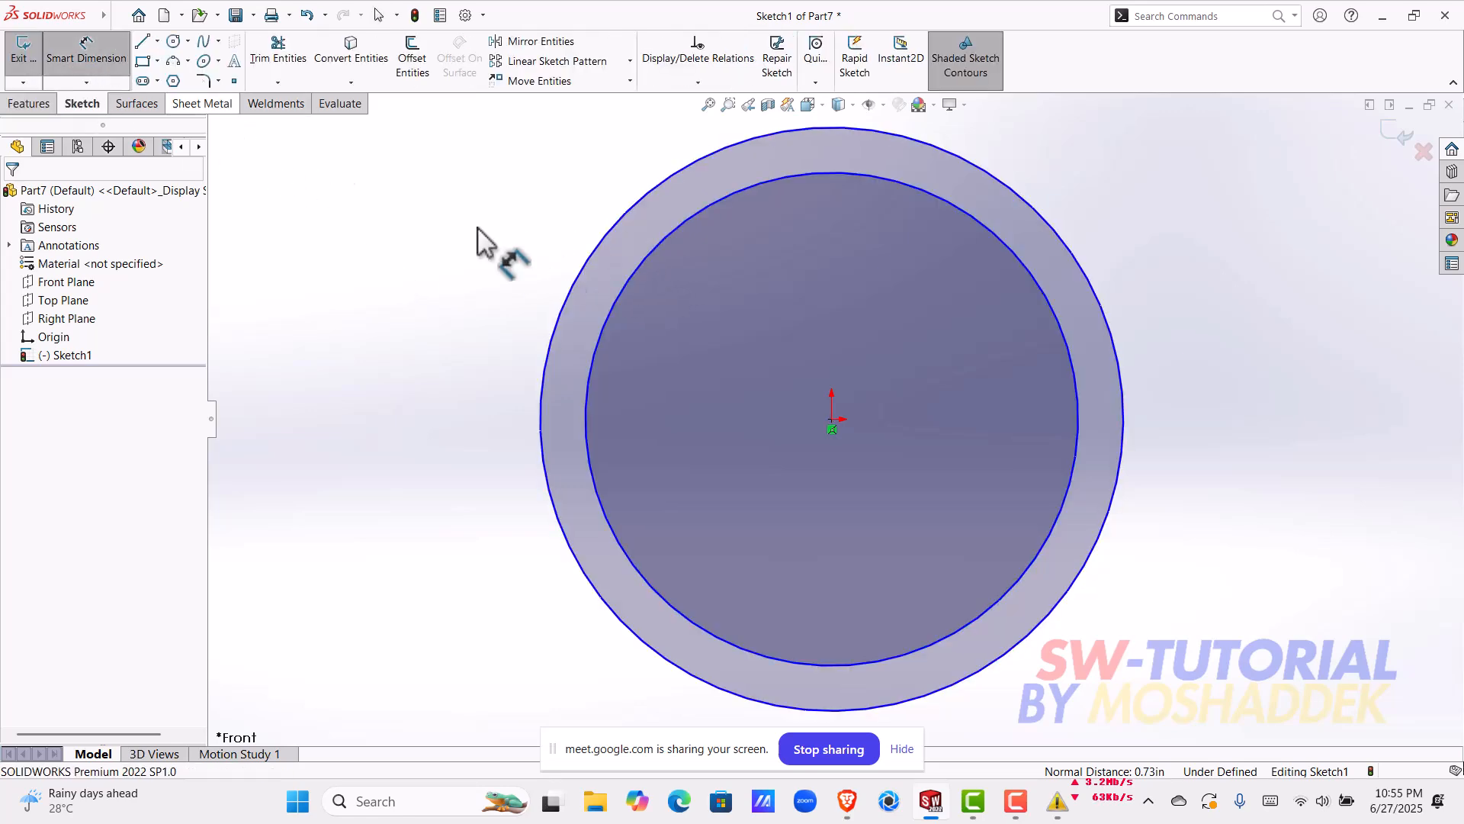
{"action": "left_click", "coordinate": [629, 215]}
{"action": "left_click", "coordinate": [440, 313]}
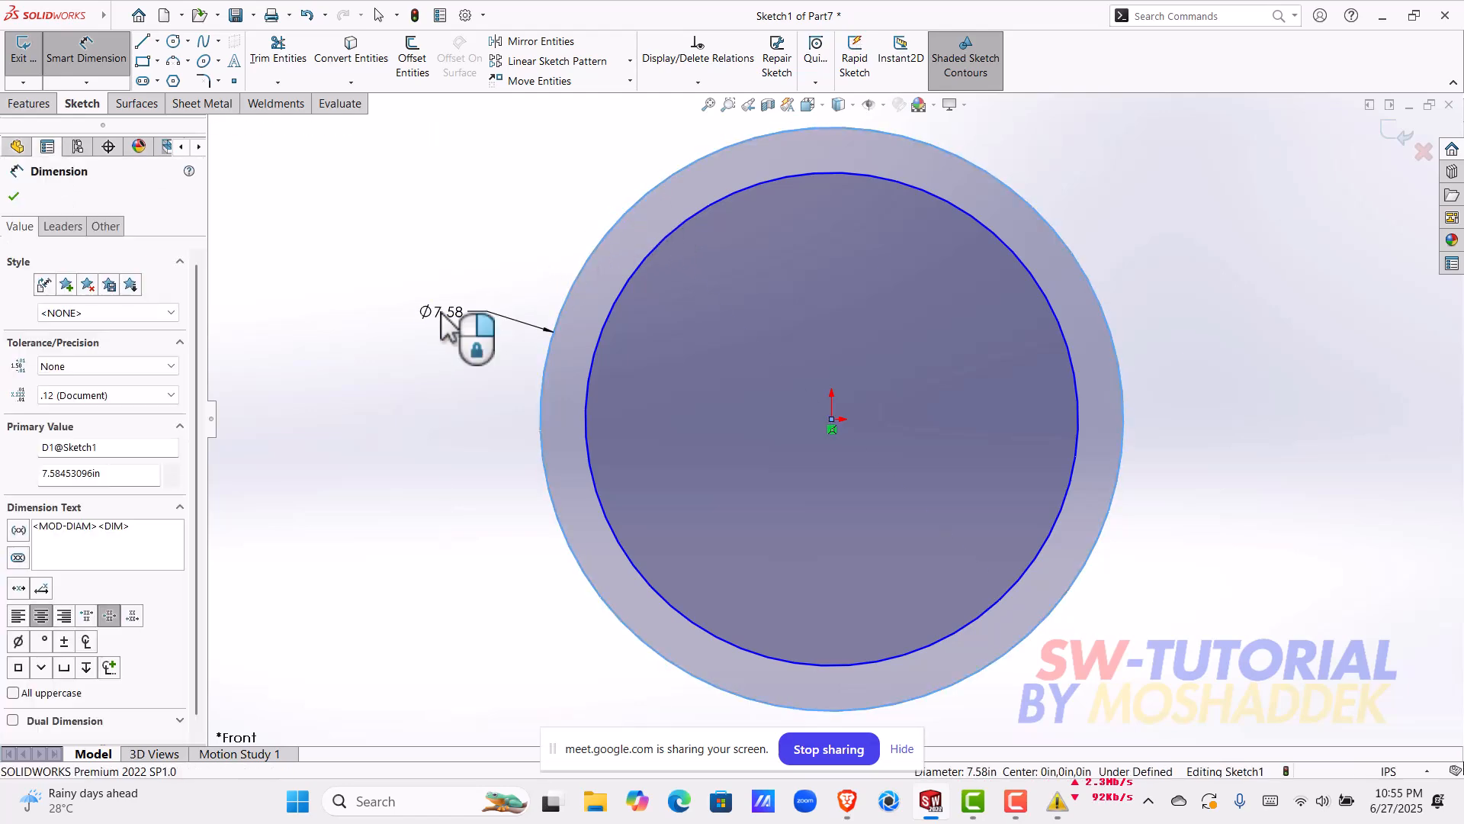
{"action": "type", "text": "0."}
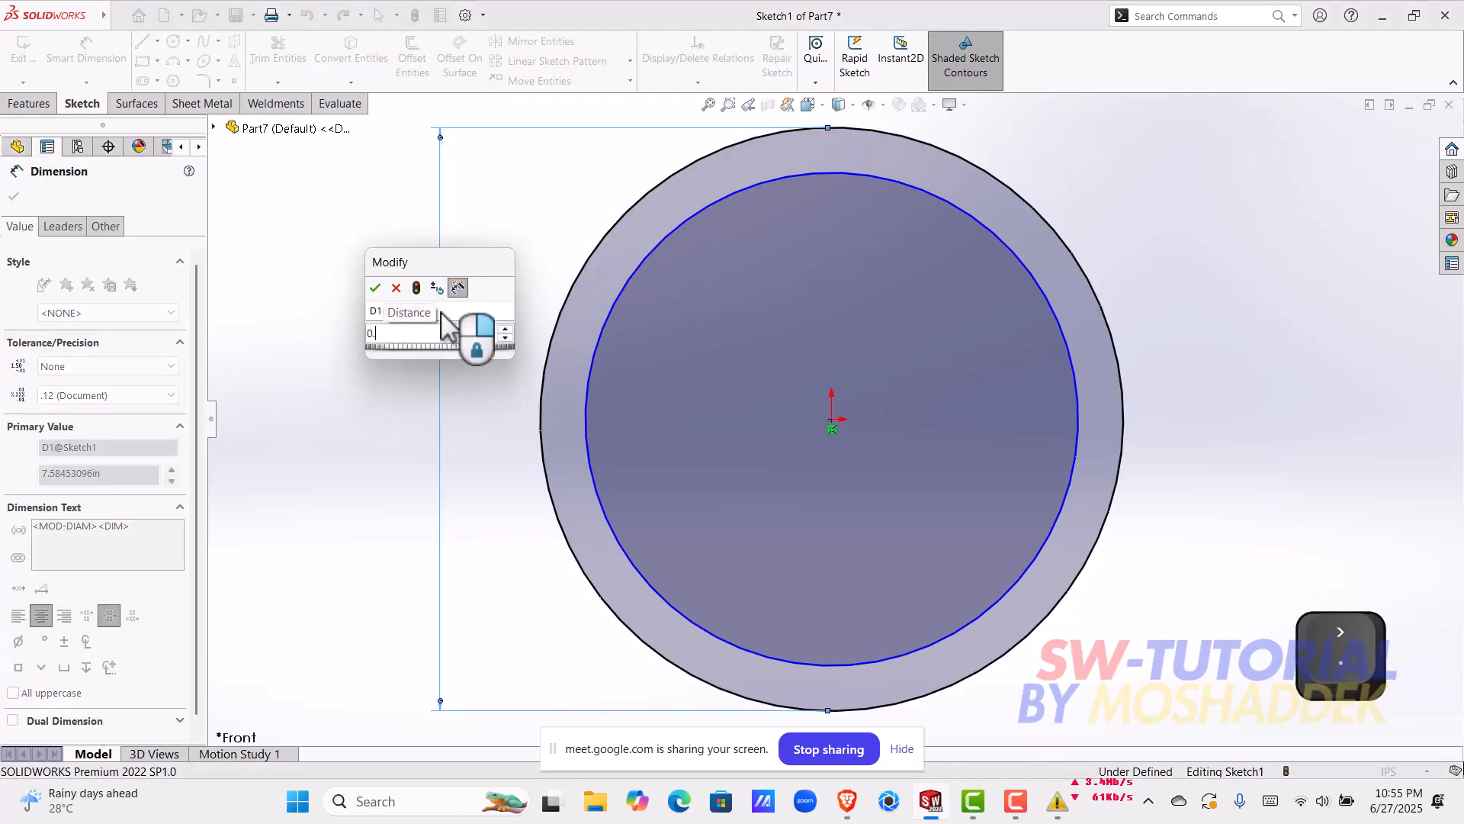
{"action": "type", "text": "73"}
{"action": "key", "text": "shift"}
{"action": "type", "text": "(*"}
{"action": "key", "text": "BackSpace"}
{"action": "key", "text": "BackSpace"}
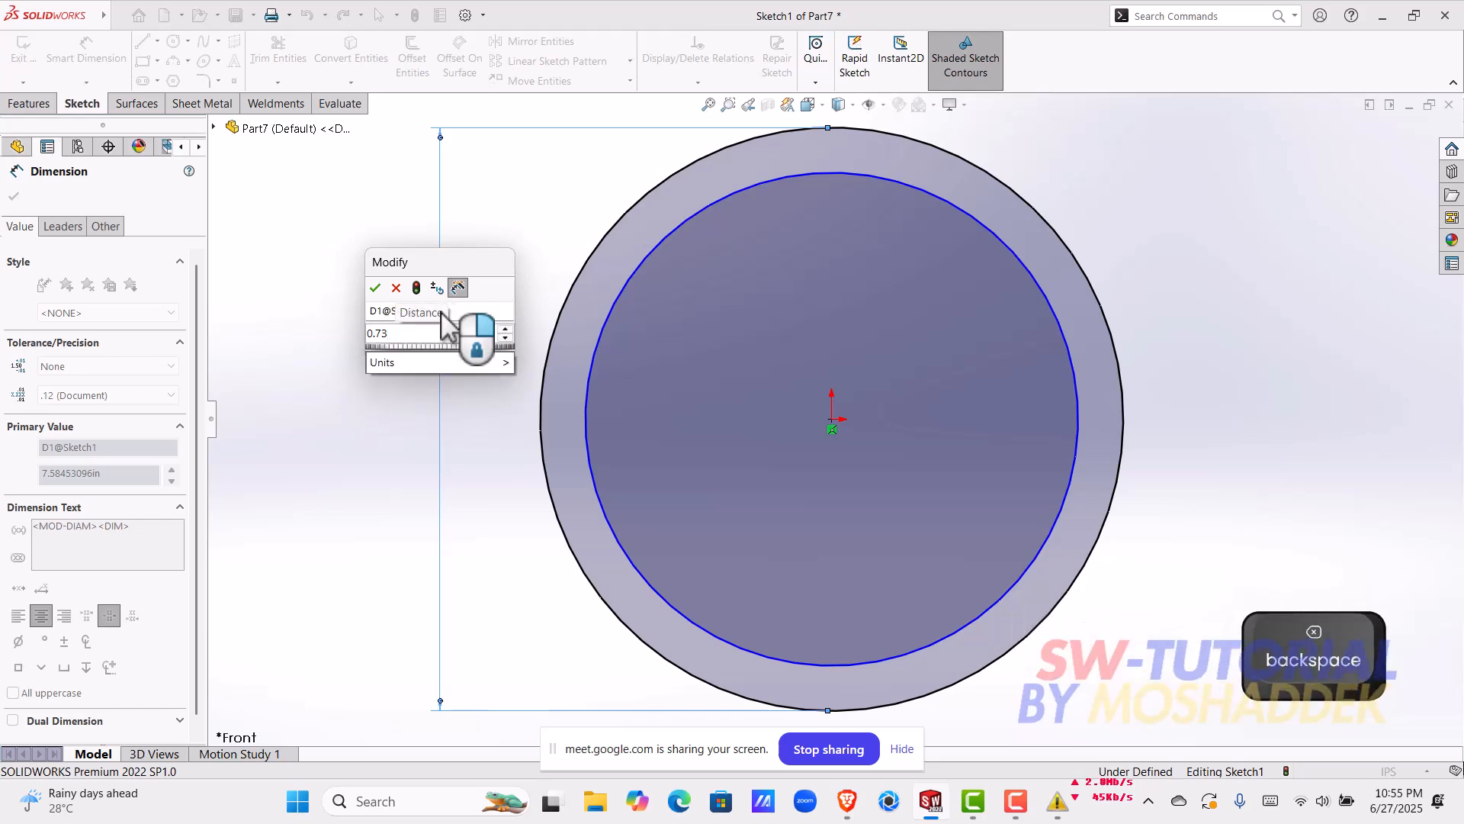
{"action": "key", "text": "shift"}
{"action": "type", "text": "*2"}
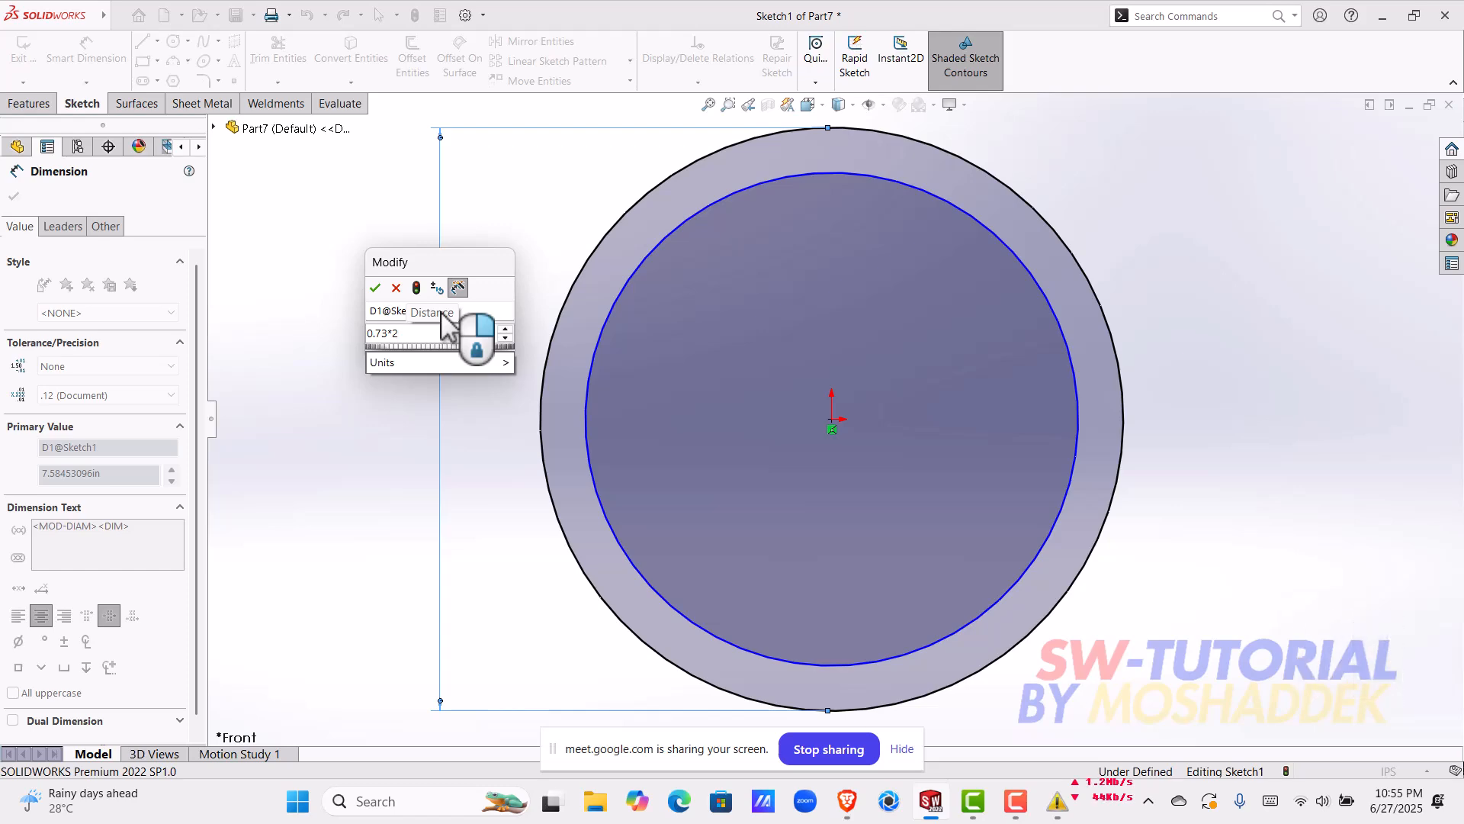
{"action": "key", "text": "Return"}
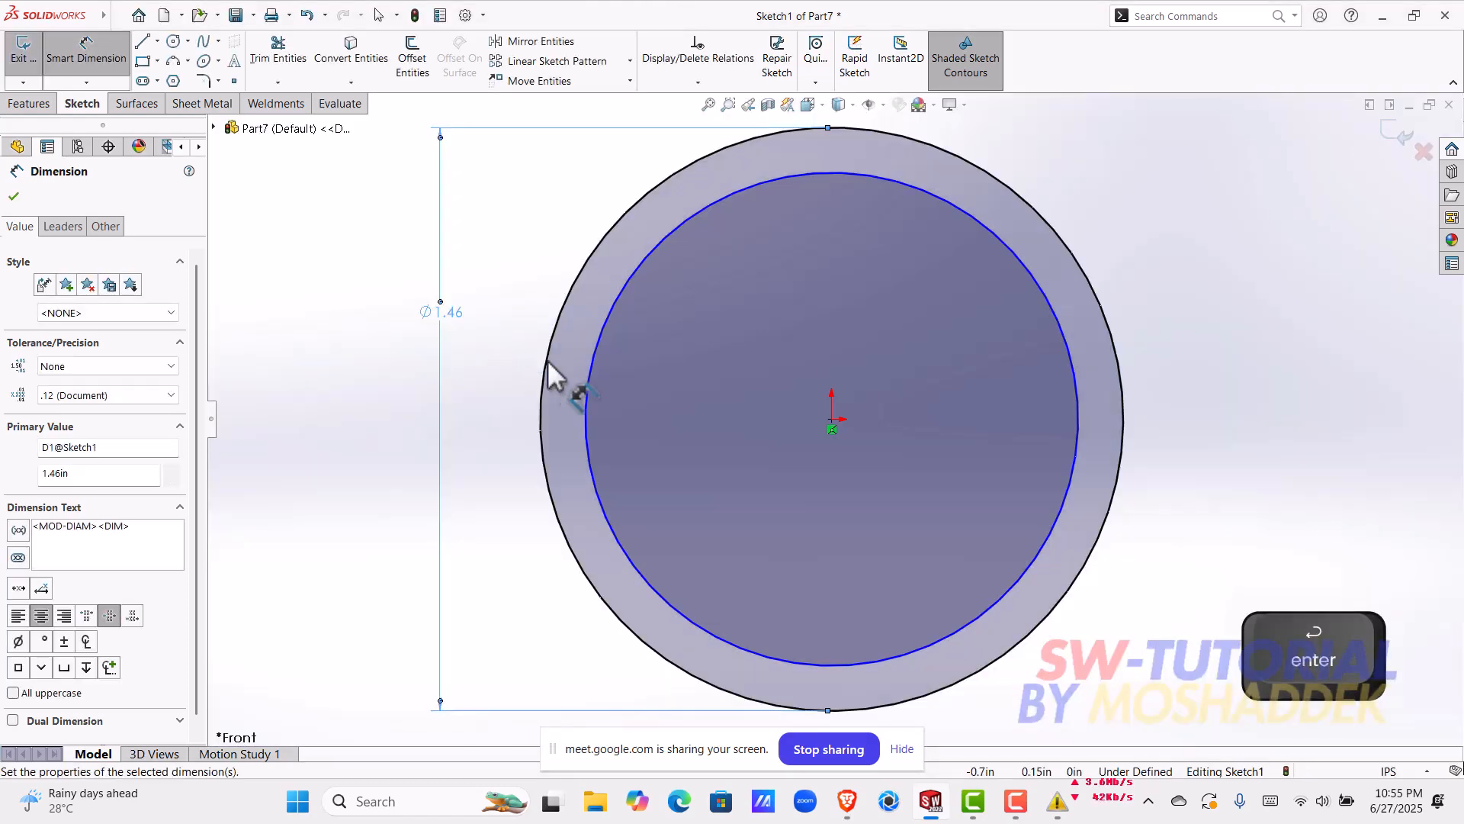
{"action": "scroll", "coordinate": [629, 372], "scroll_direction": "up", "scroll_amount": 1}
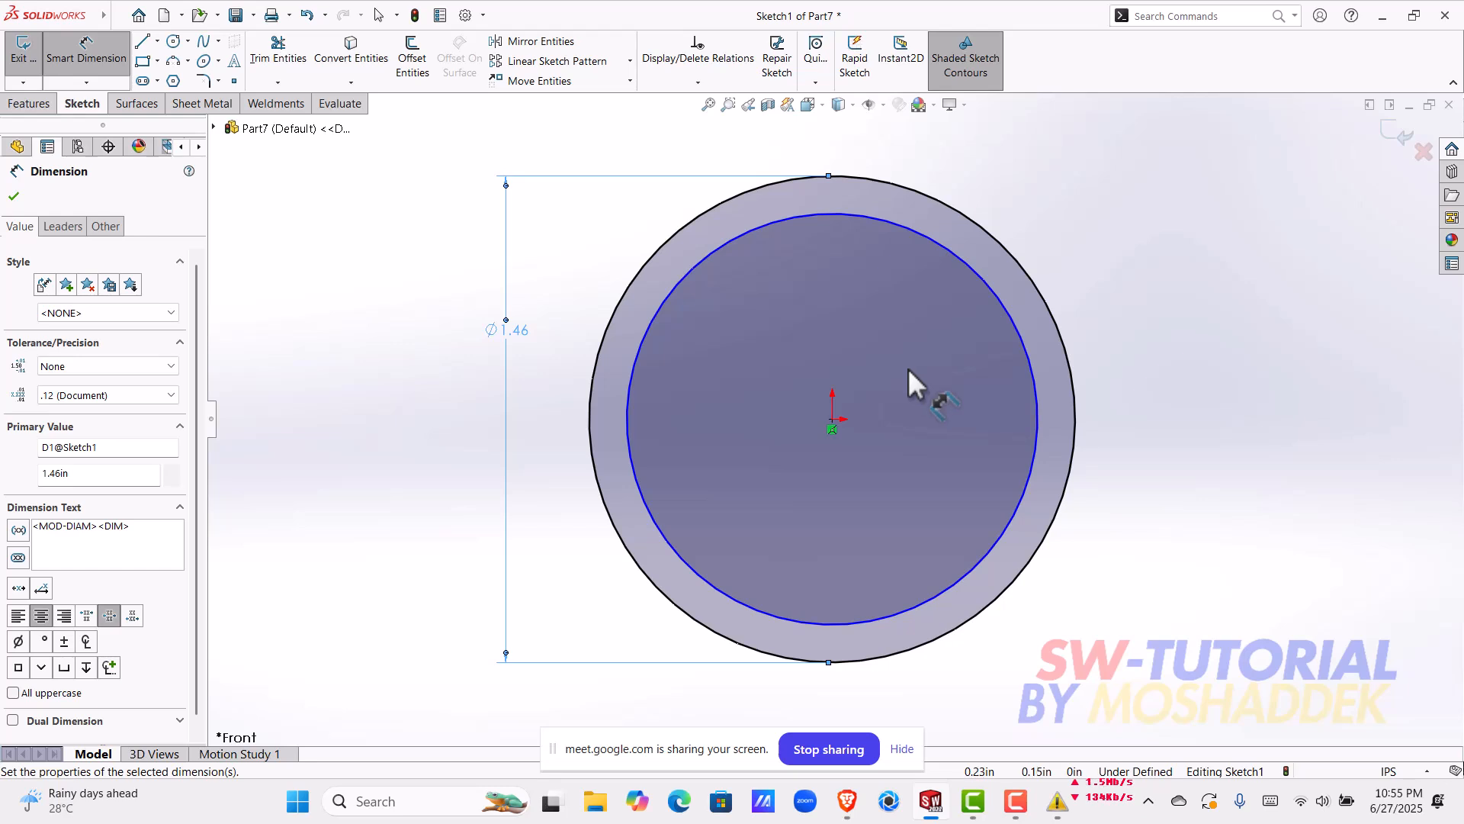
{"action": "key", "text": "Escape"}
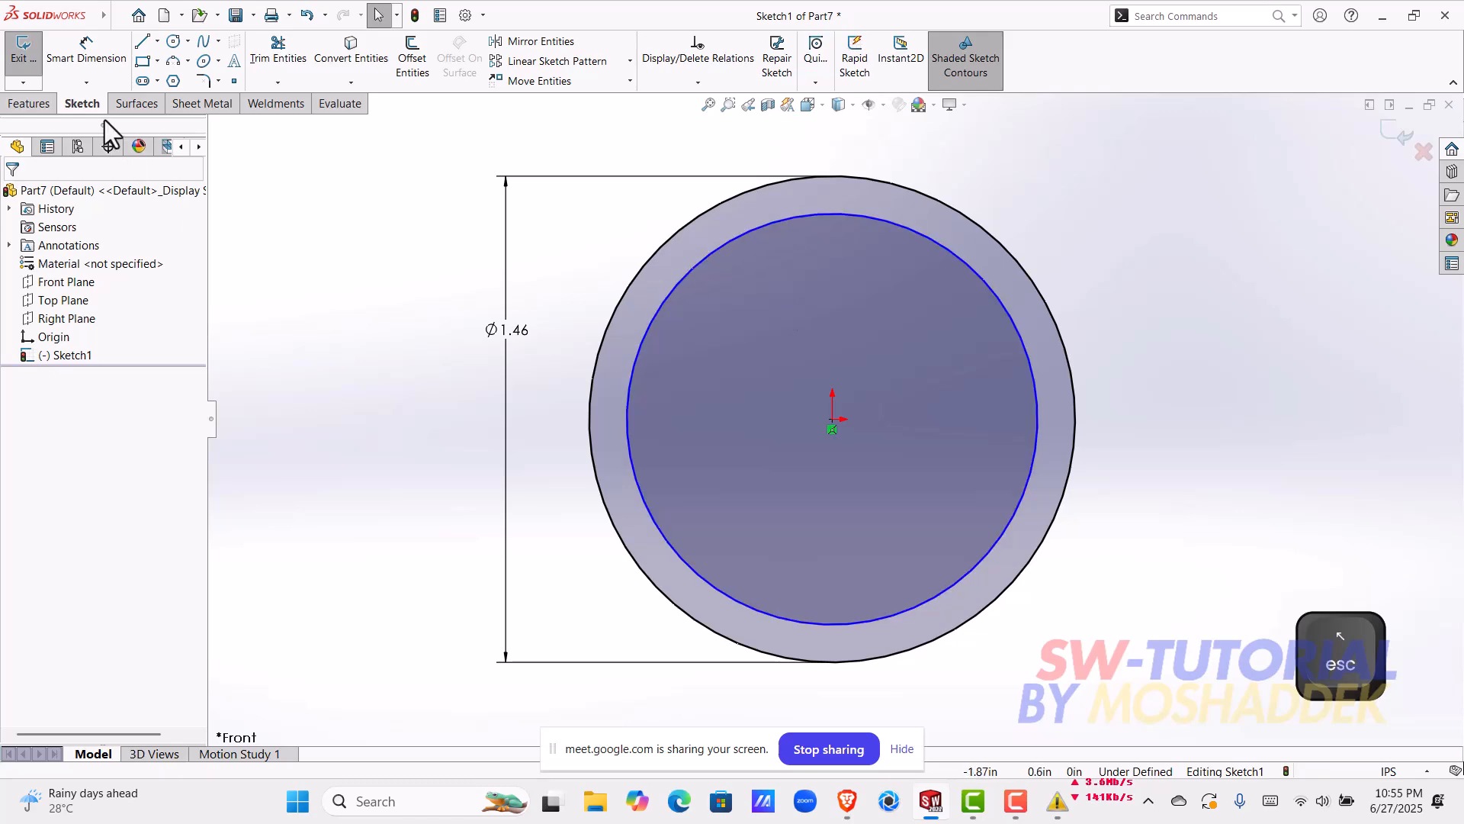
{"action": "left_click", "coordinate": [25, 54]}
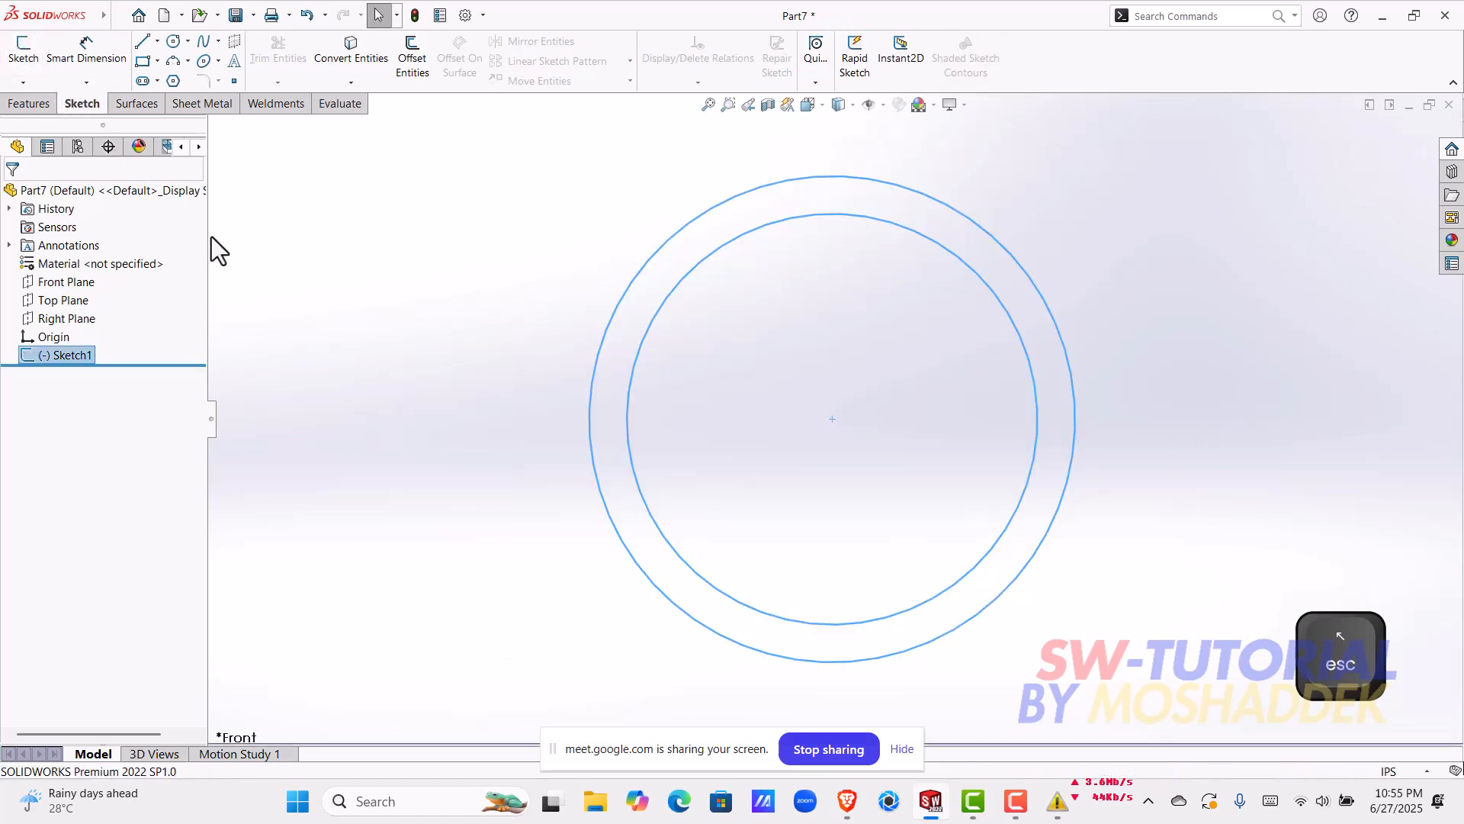
Step: Reopen the recent "solid bodies" part and open the revolve's profile sketch for editing
{"action": "left_click", "coordinate": [138, 15]}
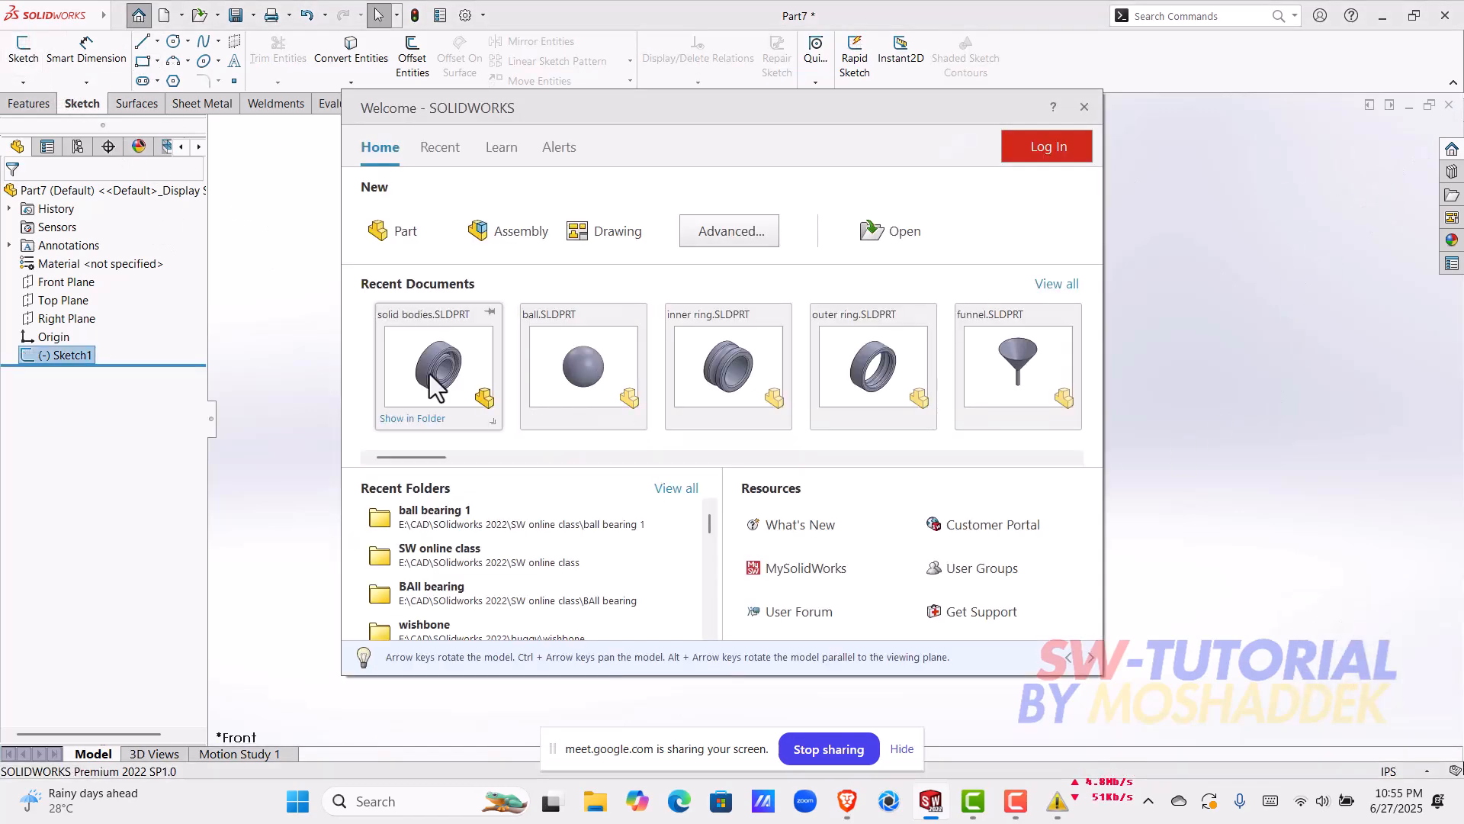
{"action": "left_click", "coordinate": [429, 374]}
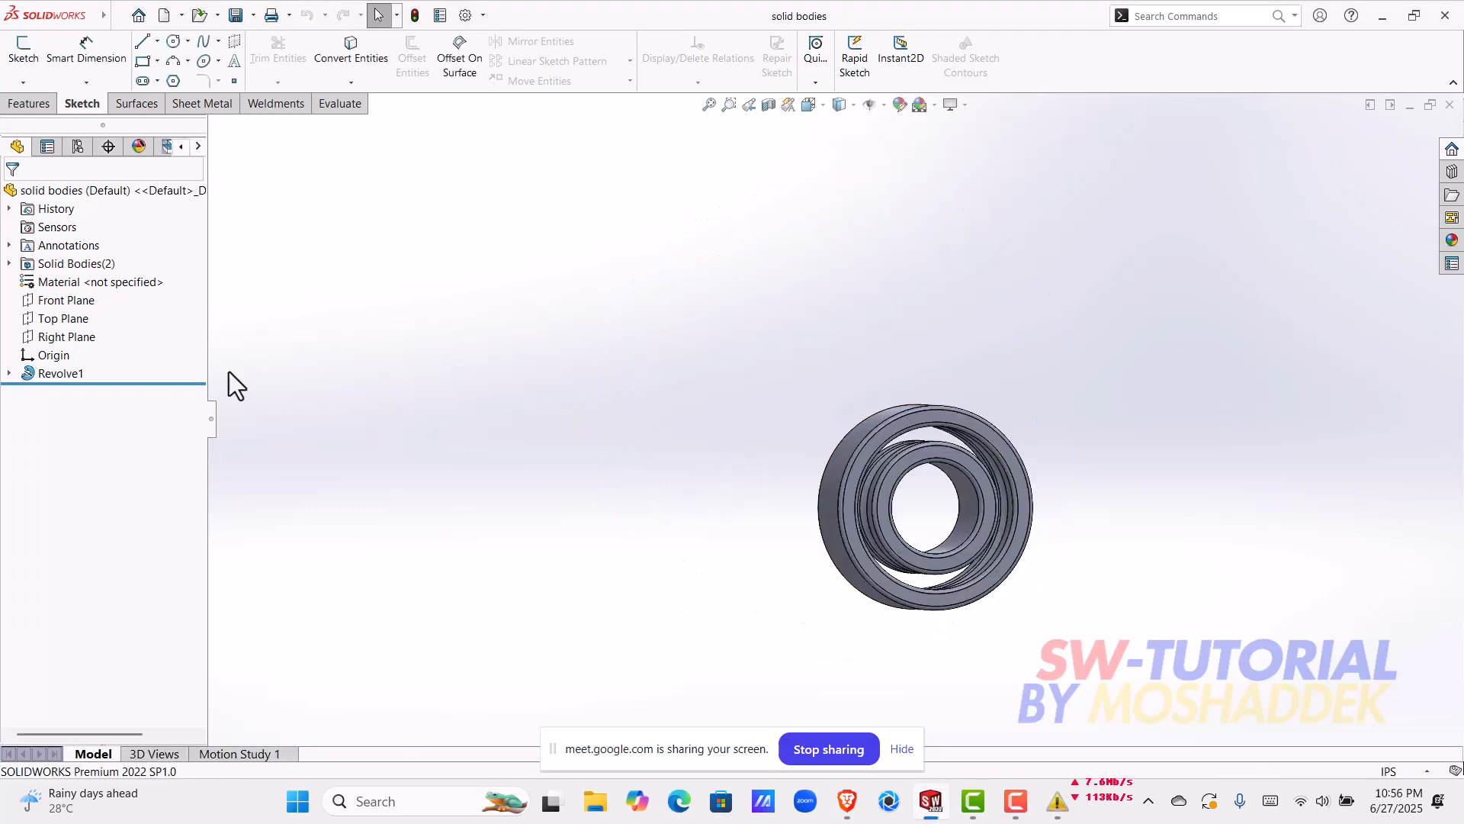
{"action": "left_click", "coordinate": [9, 373]}
{"action": "left_click", "coordinate": [74, 394]}
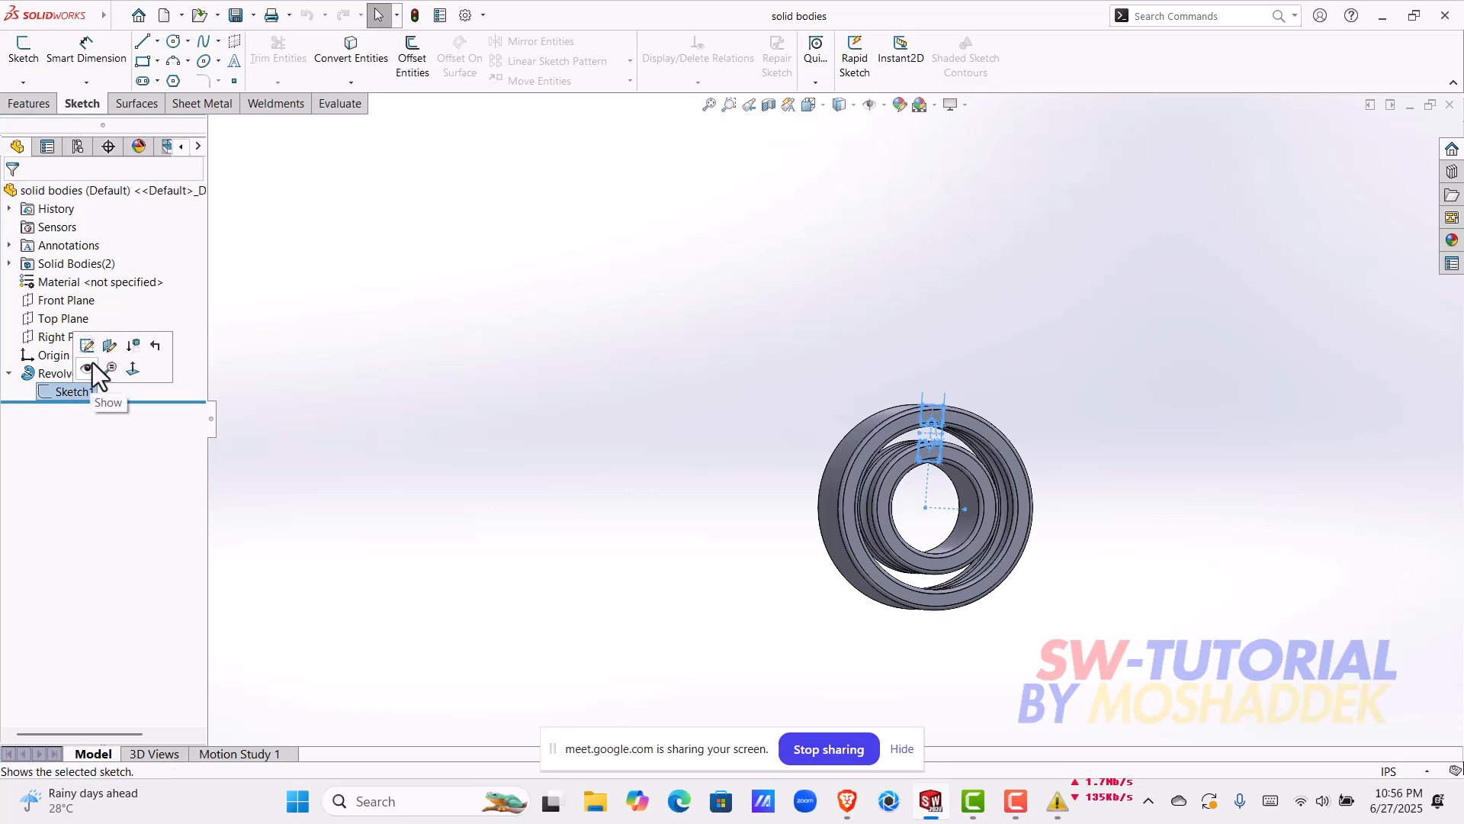
{"action": "left_click", "coordinate": [112, 355]}
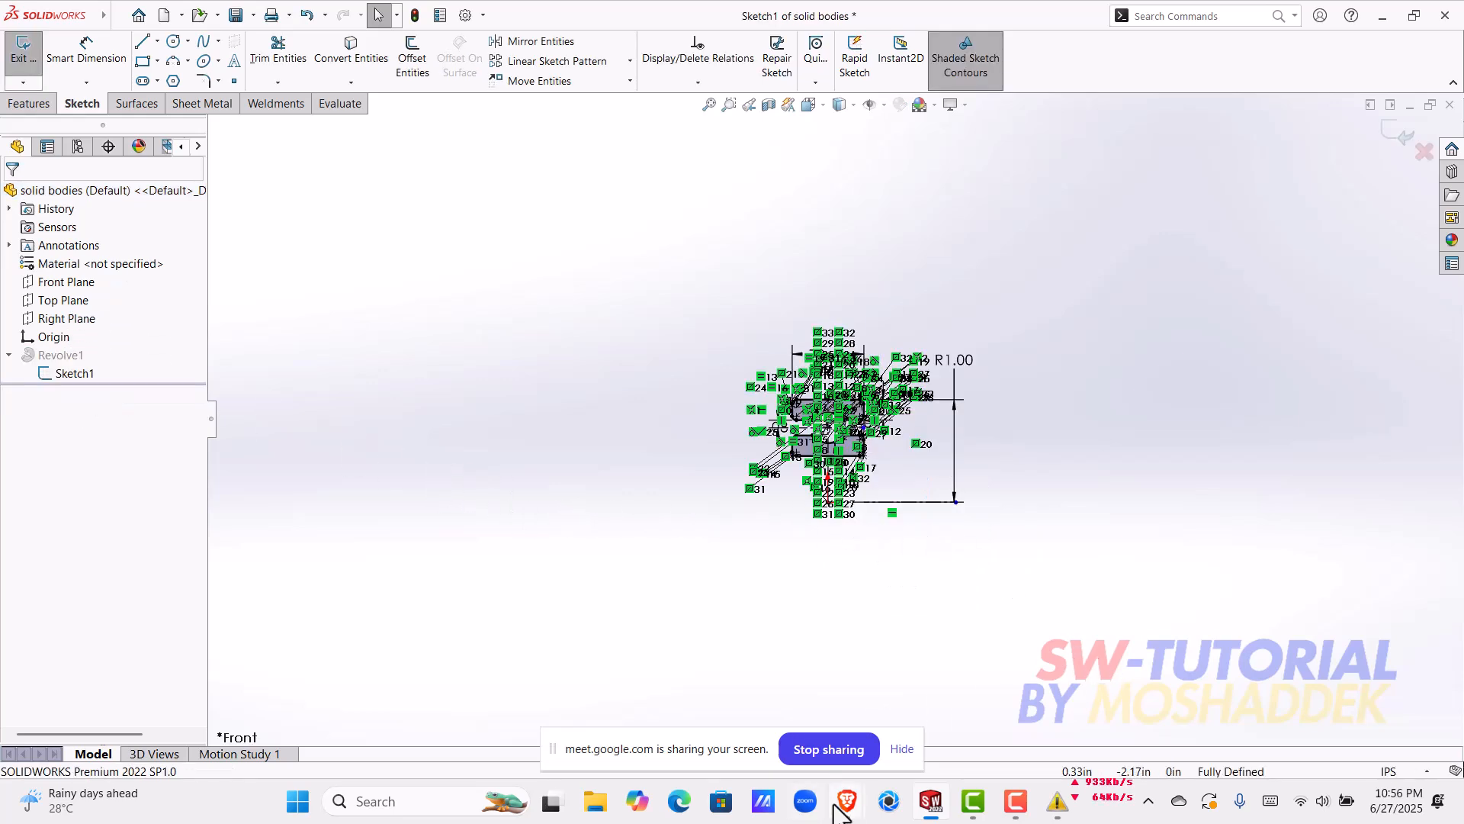
Step: Examine the ring profiles' dimensions and the centreline between the rings relative to the origin
{"action": "mouse_move", "coordinate": [850, 807]}
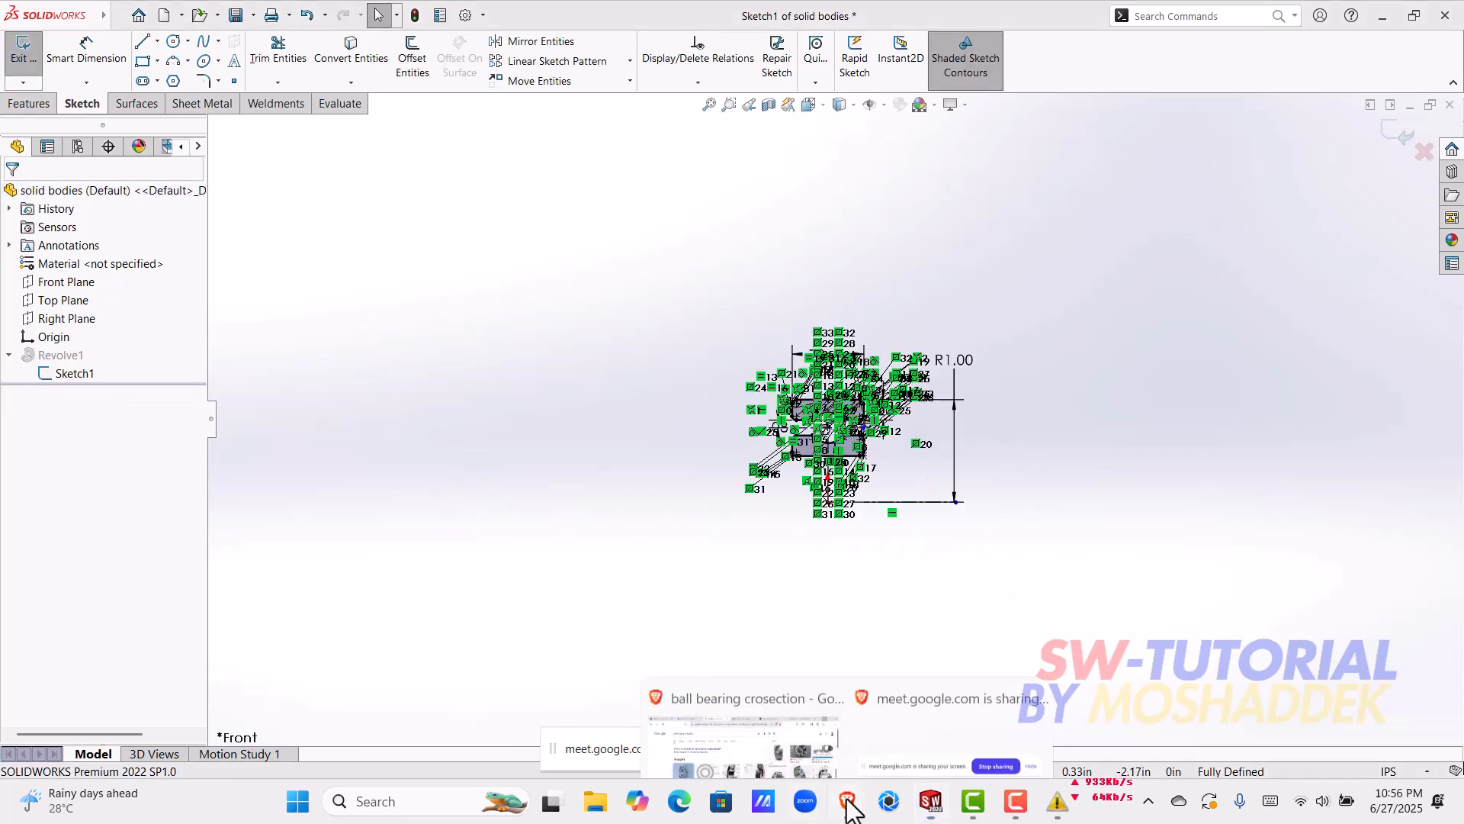
{"action": "left_click", "coordinate": [1028, 549]}
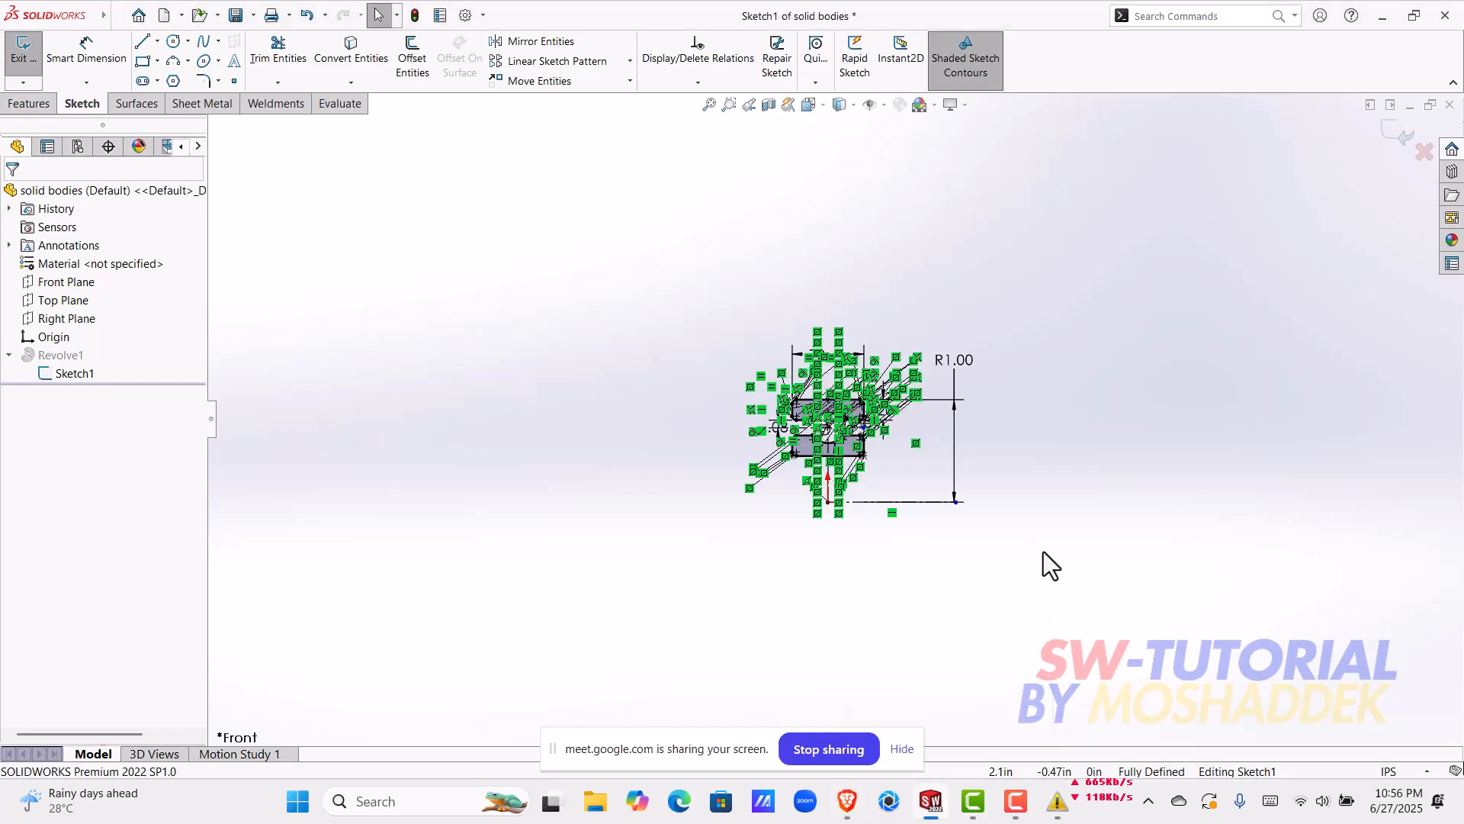
{"action": "scroll", "coordinate": [908, 521], "scroll_direction": "down", "scroll_amount": 1}
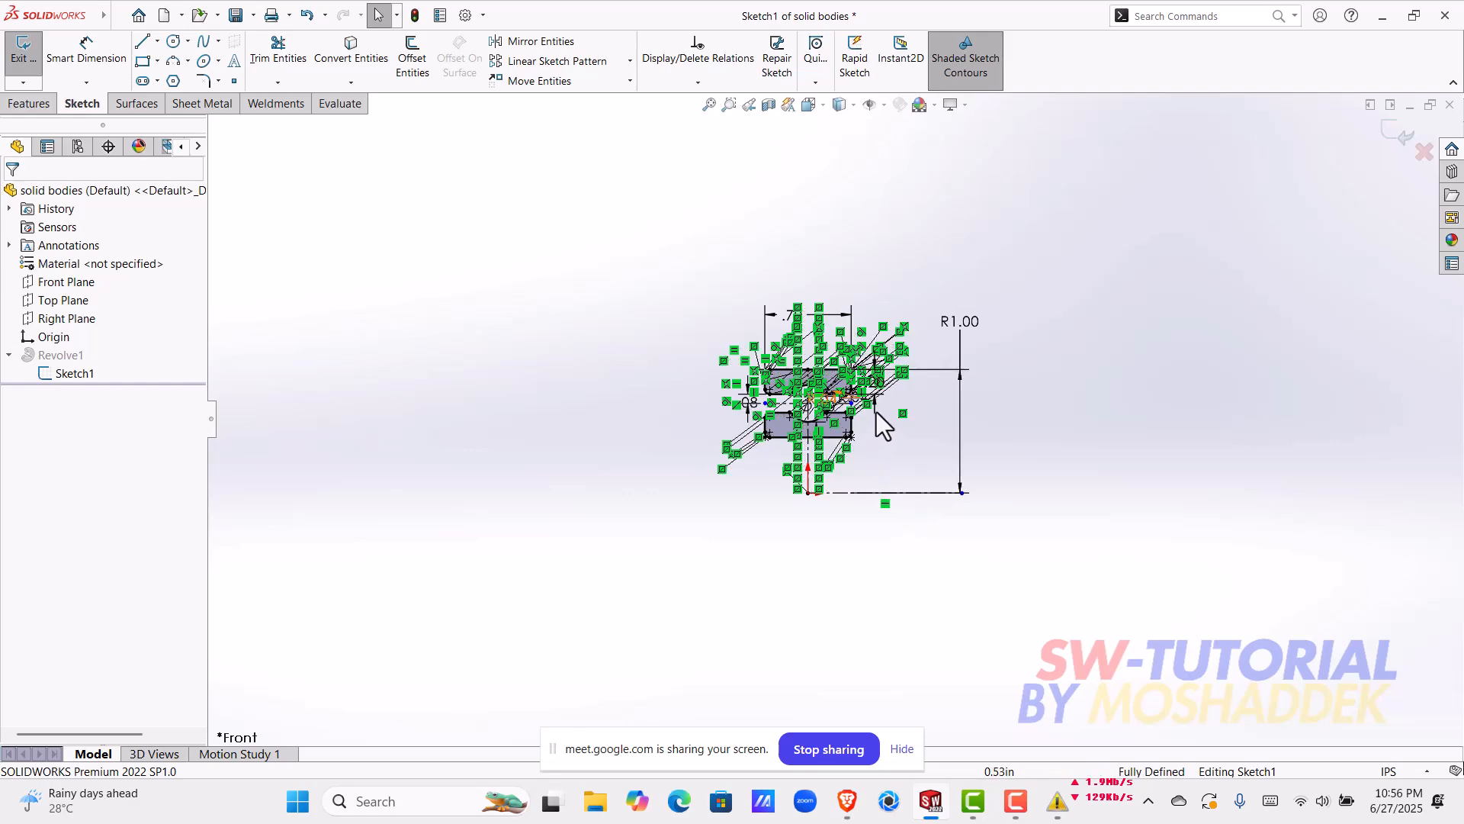
{"action": "scroll", "coordinate": [926, 377], "scroll_direction": "down", "scroll_amount": 3}
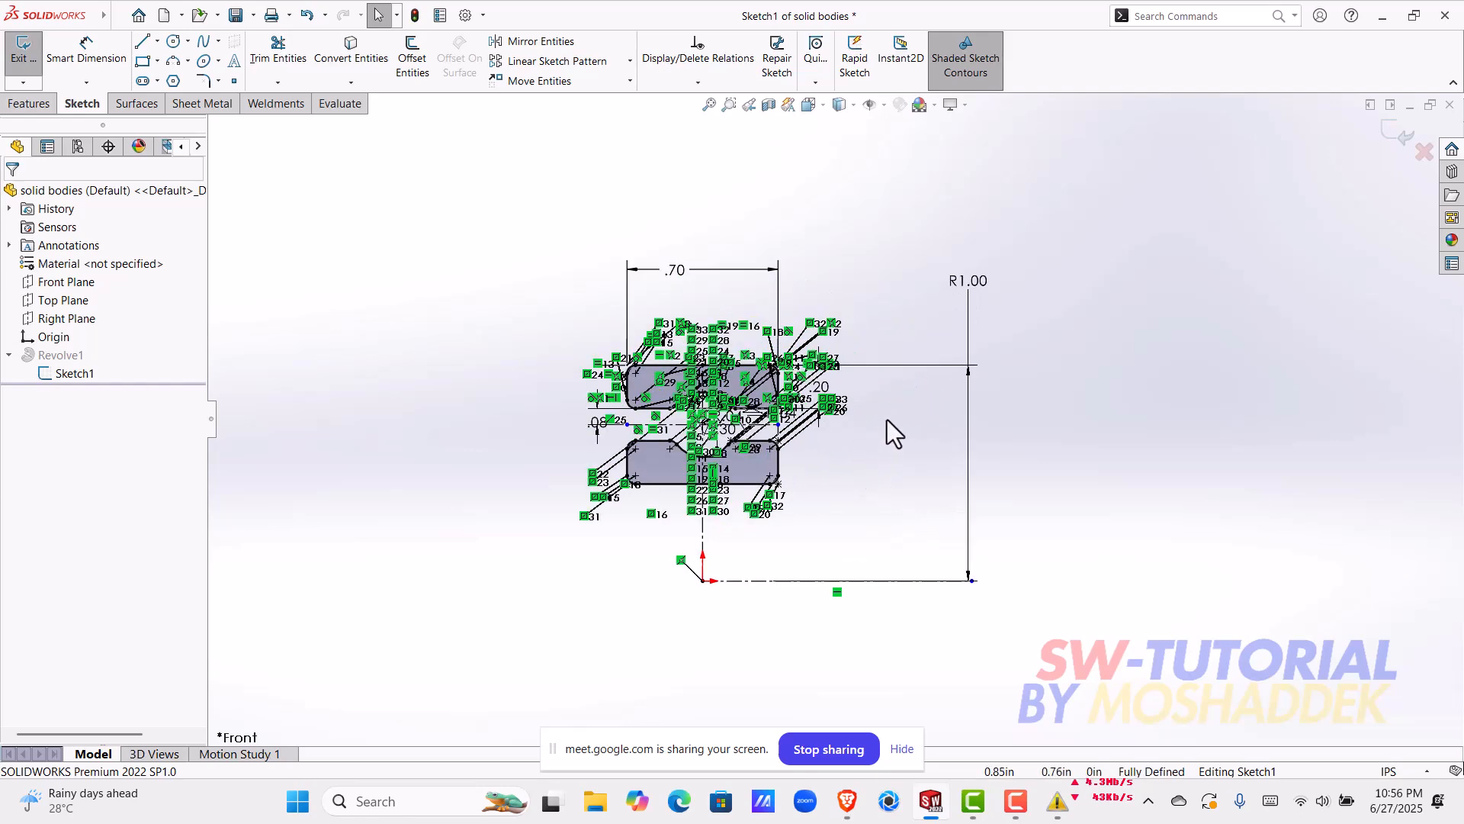
{"action": "scroll", "coordinate": [844, 405], "scroll_direction": "down", "scroll_amount": 2}
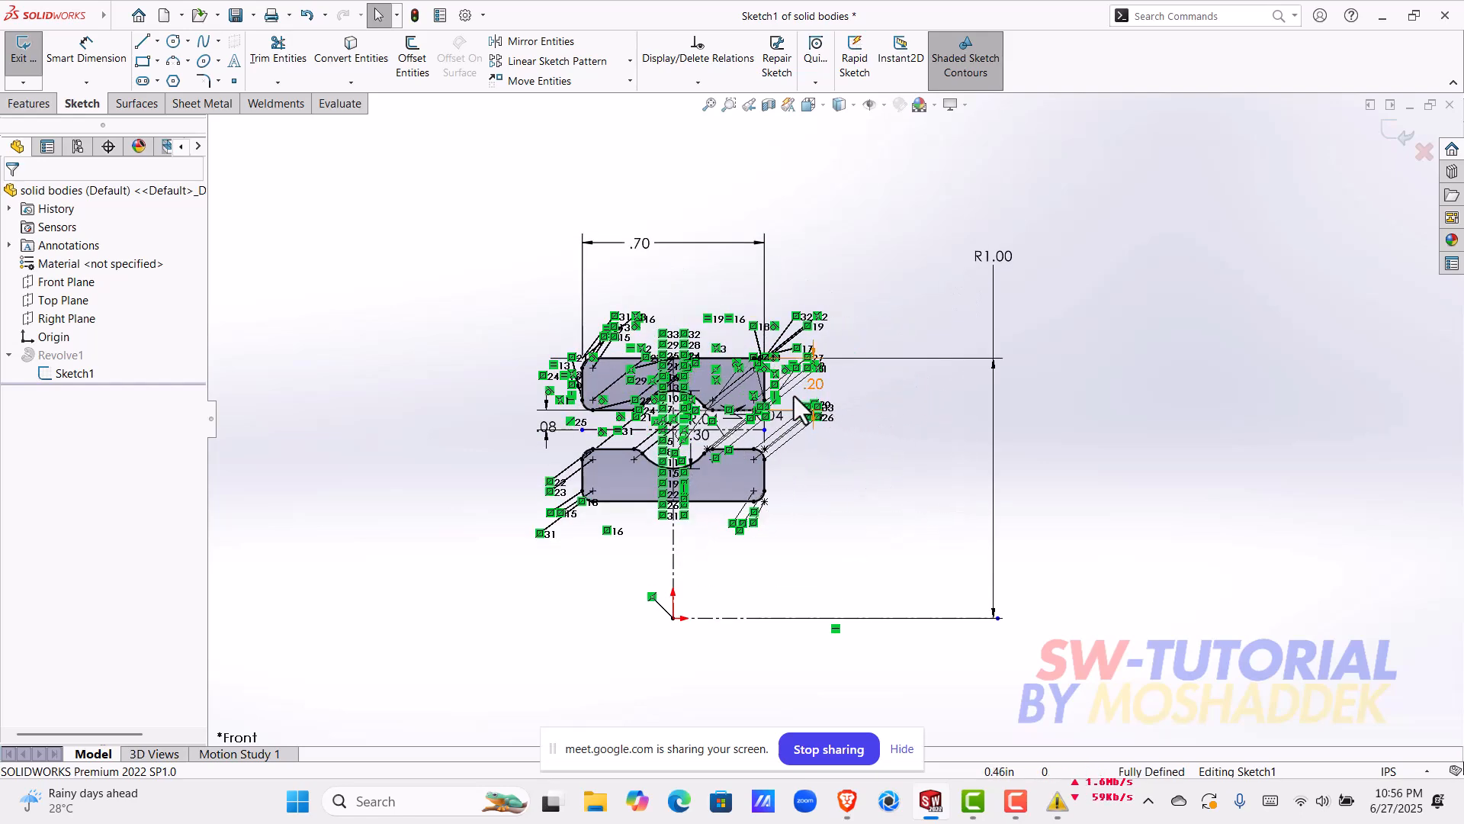
{"action": "scroll", "coordinate": [772, 392], "scroll_direction": "down", "scroll_amount": 2}
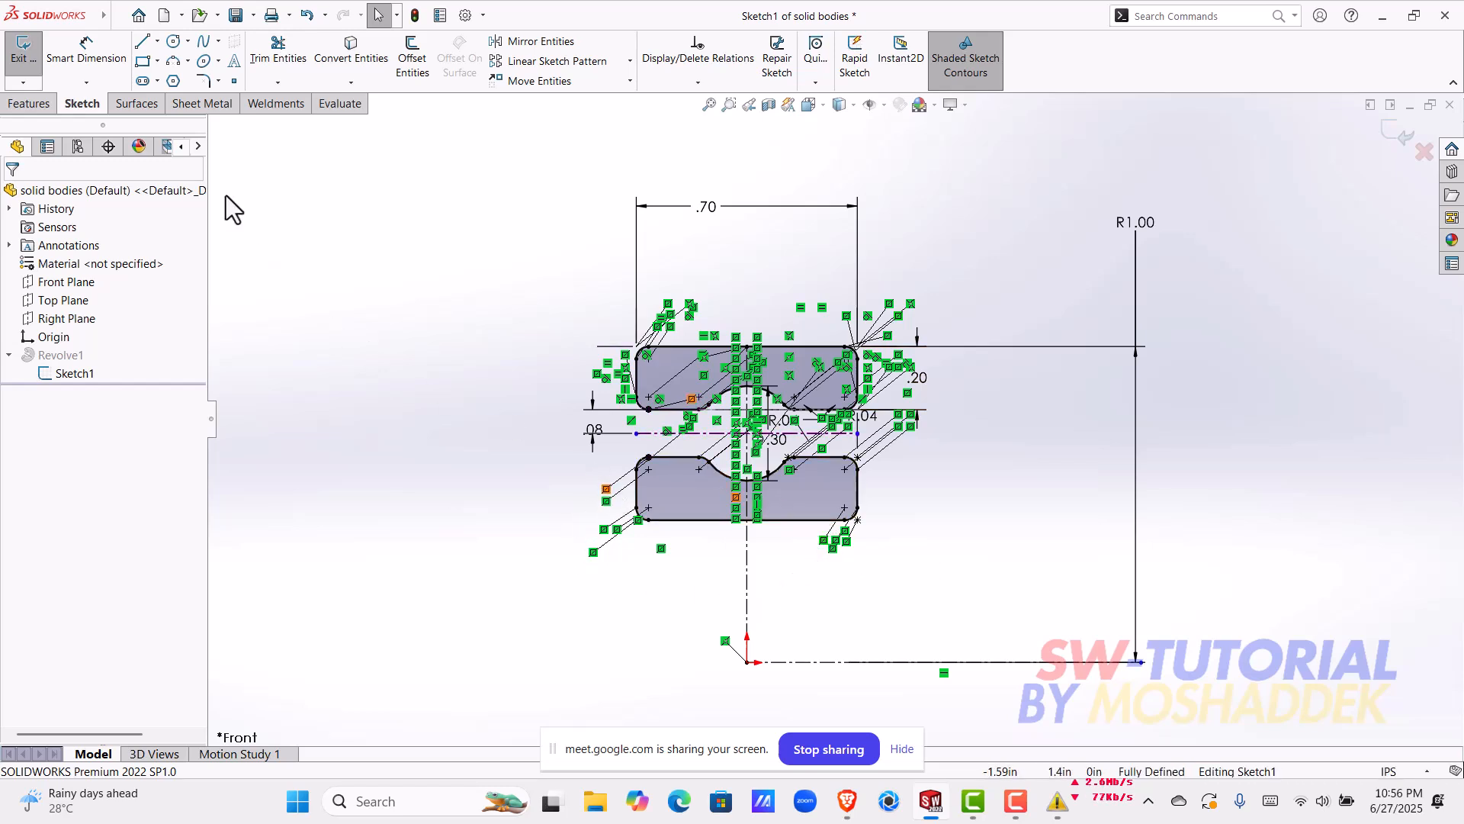
{"action": "left_click", "coordinate": [84, 57]}
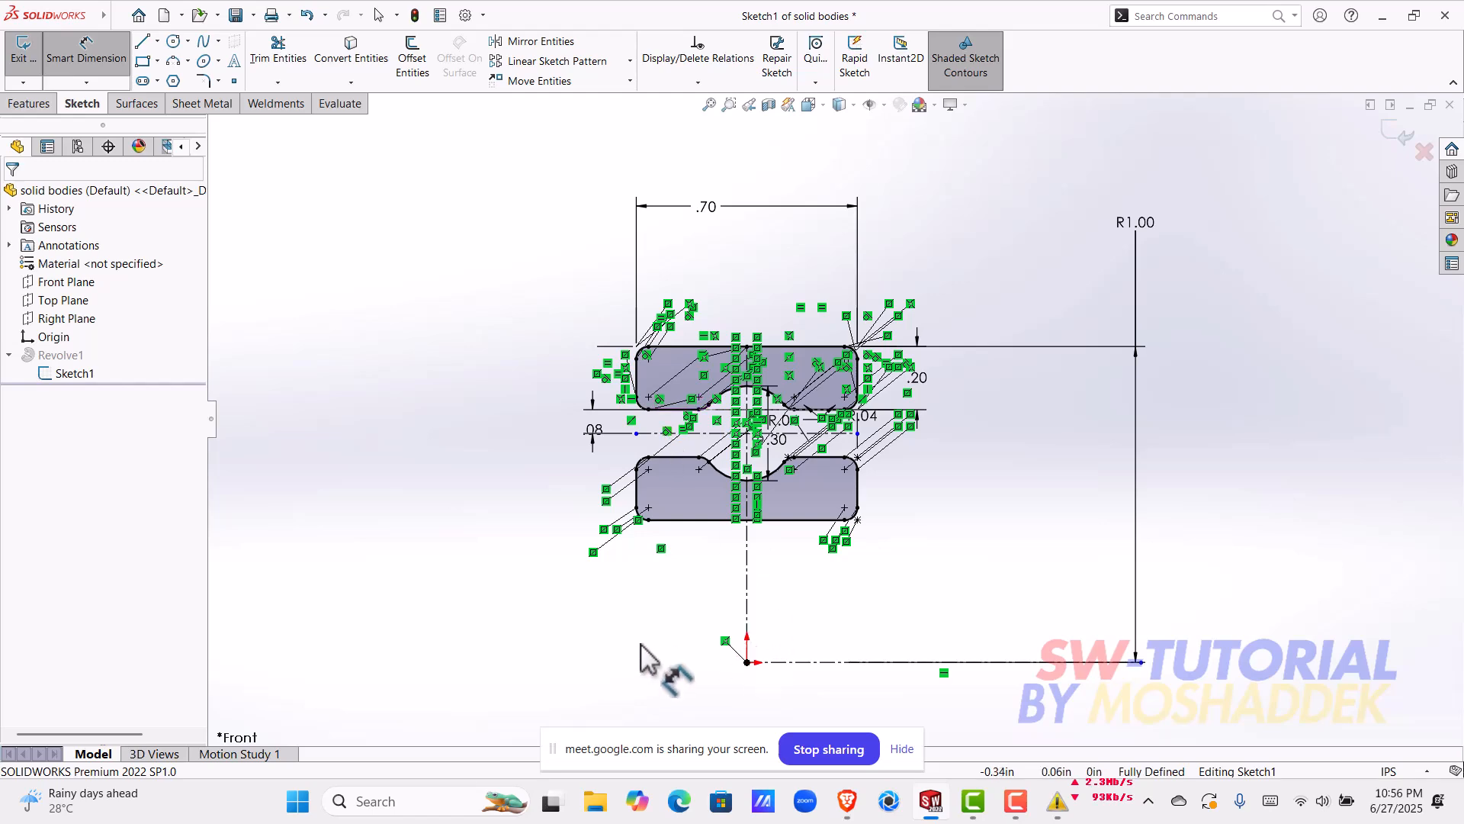
{"action": "mouse_move", "coordinate": [817, 549]}
{"action": "middle_mouse_down"}
{"action": "mouse_move", "coordinate": [964, 572]}
{"action": "mouse_move", "coordinate": [889, 549]}
{"action": "middle_mouse_up"}
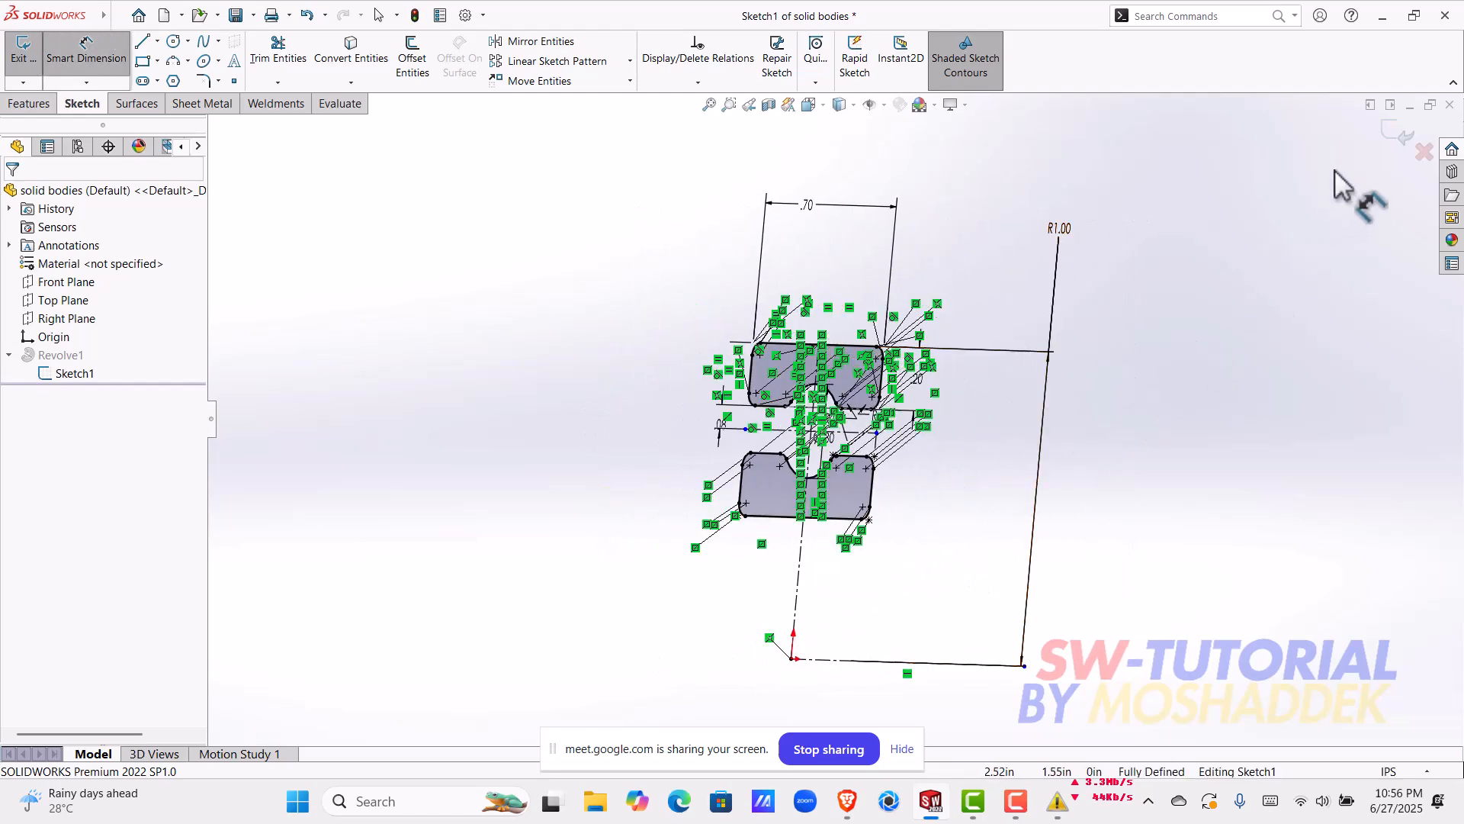
Step: Exit the profile sketch and close the "solid bodies" part, saving all modified documents
{"action": "left_click", "coordinate": [1398, 130]}
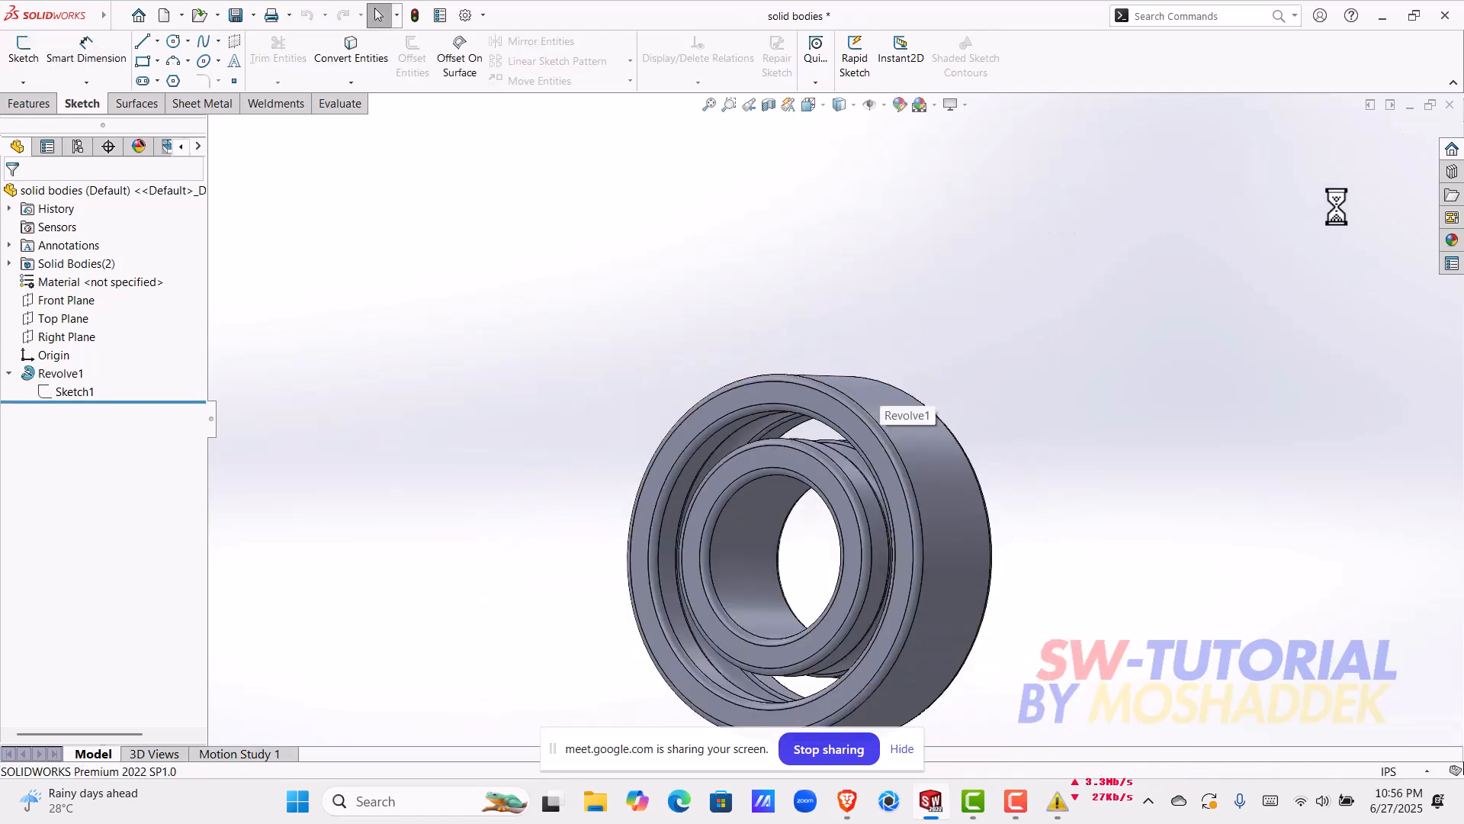
{"action": "left_click", "coordinate": [1448, 105]}
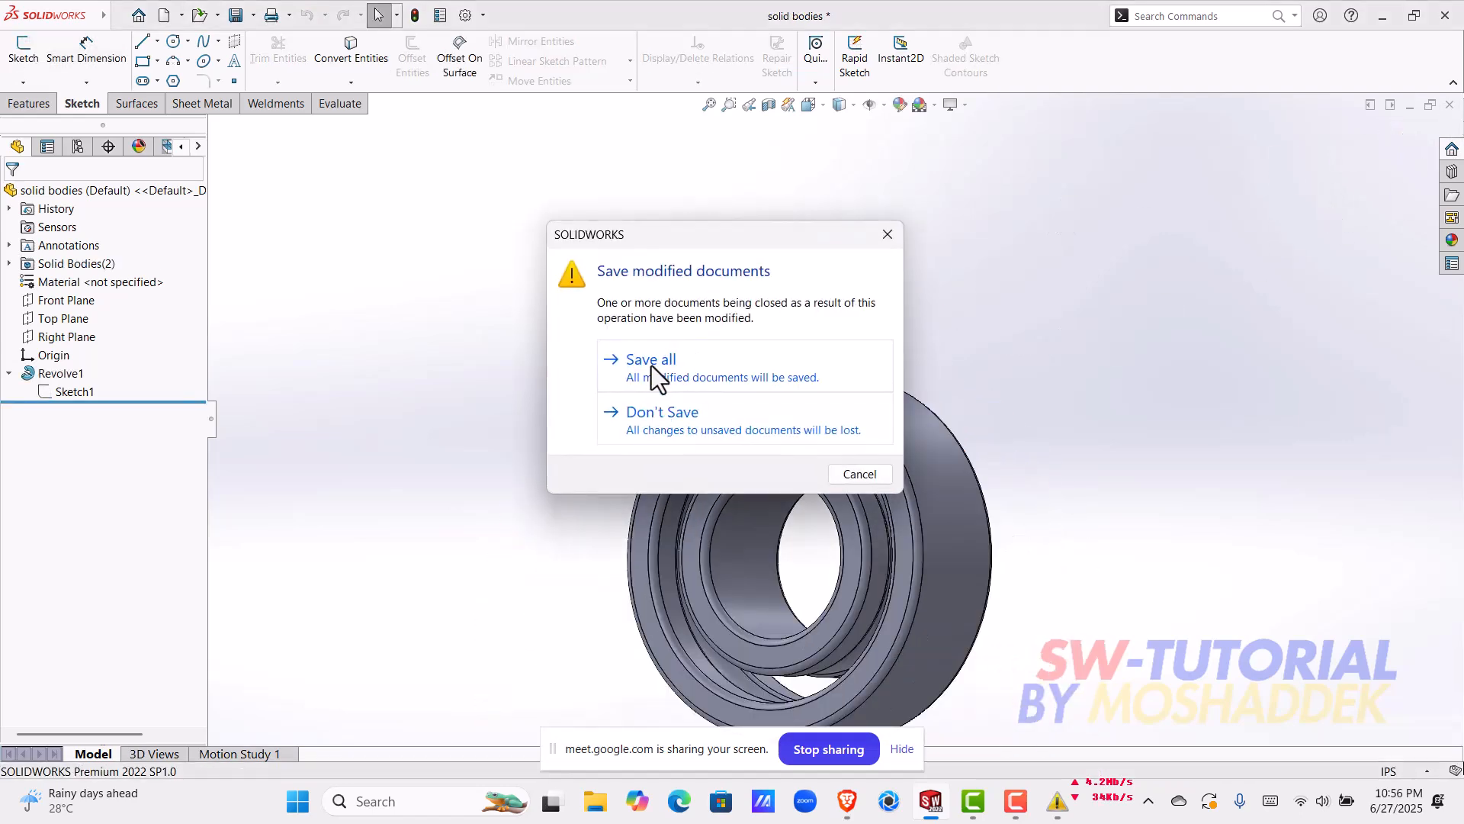
{"action": "left_click", "coordinate": [651, 366]}
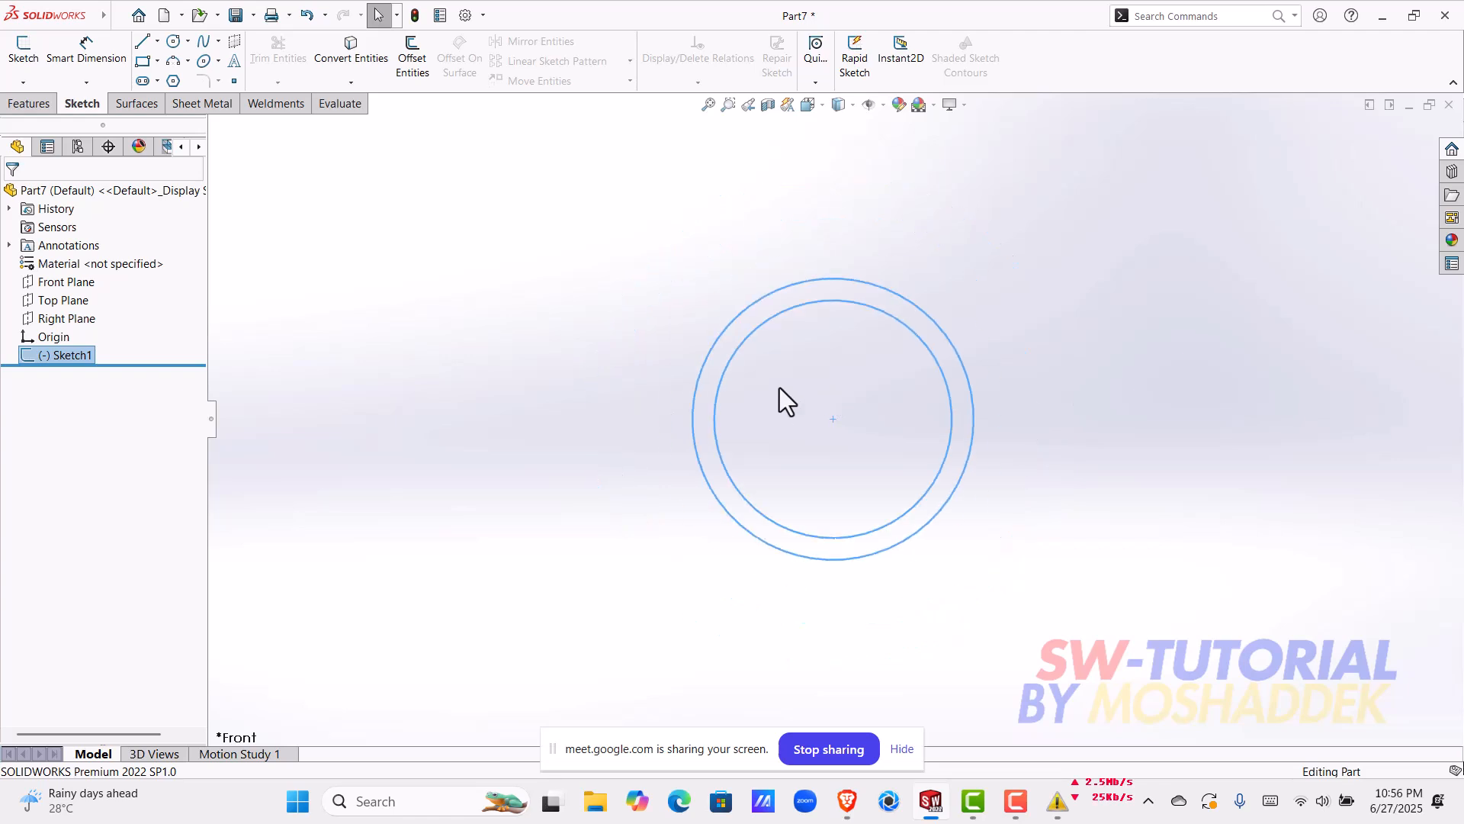
Step: Reopen the new part's two-circle sketch for editing and move the outer circle's diameter dimension farther away from the circle
{"action": "left_click", "coordinate": [780, 387]}
{"action": "scroll", "coordinate": [713, 356], "scroll_direction": "down", "scroll_amount": 3}
{"action": "left_click", "coordinate": [705, 317]}
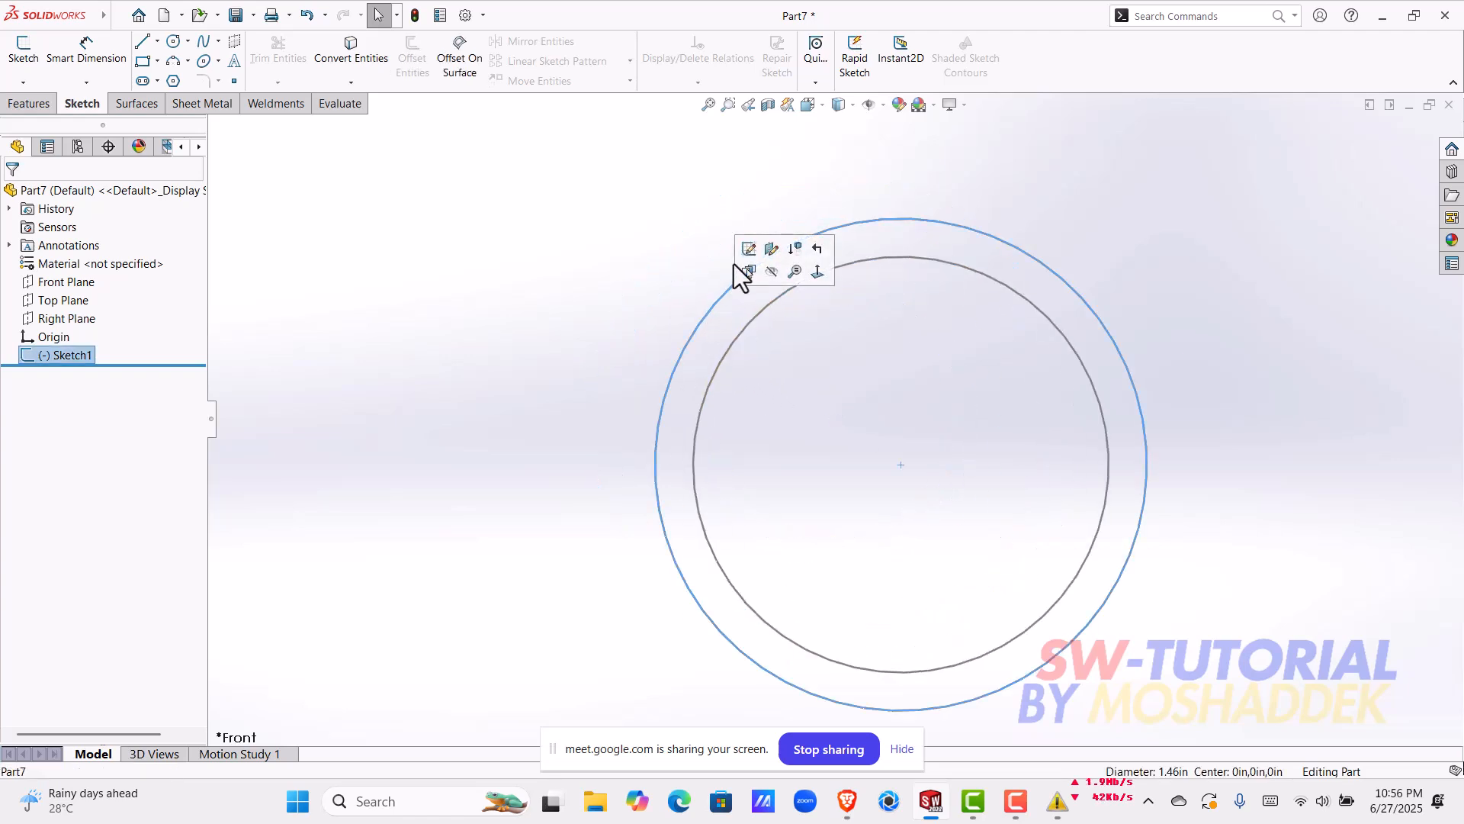
{"action": "left_click", "coordinate": [742, 253]}
{"action": "left_click_drag", "start_coordinate": [576, 428], "coordinate": [556, 448]}
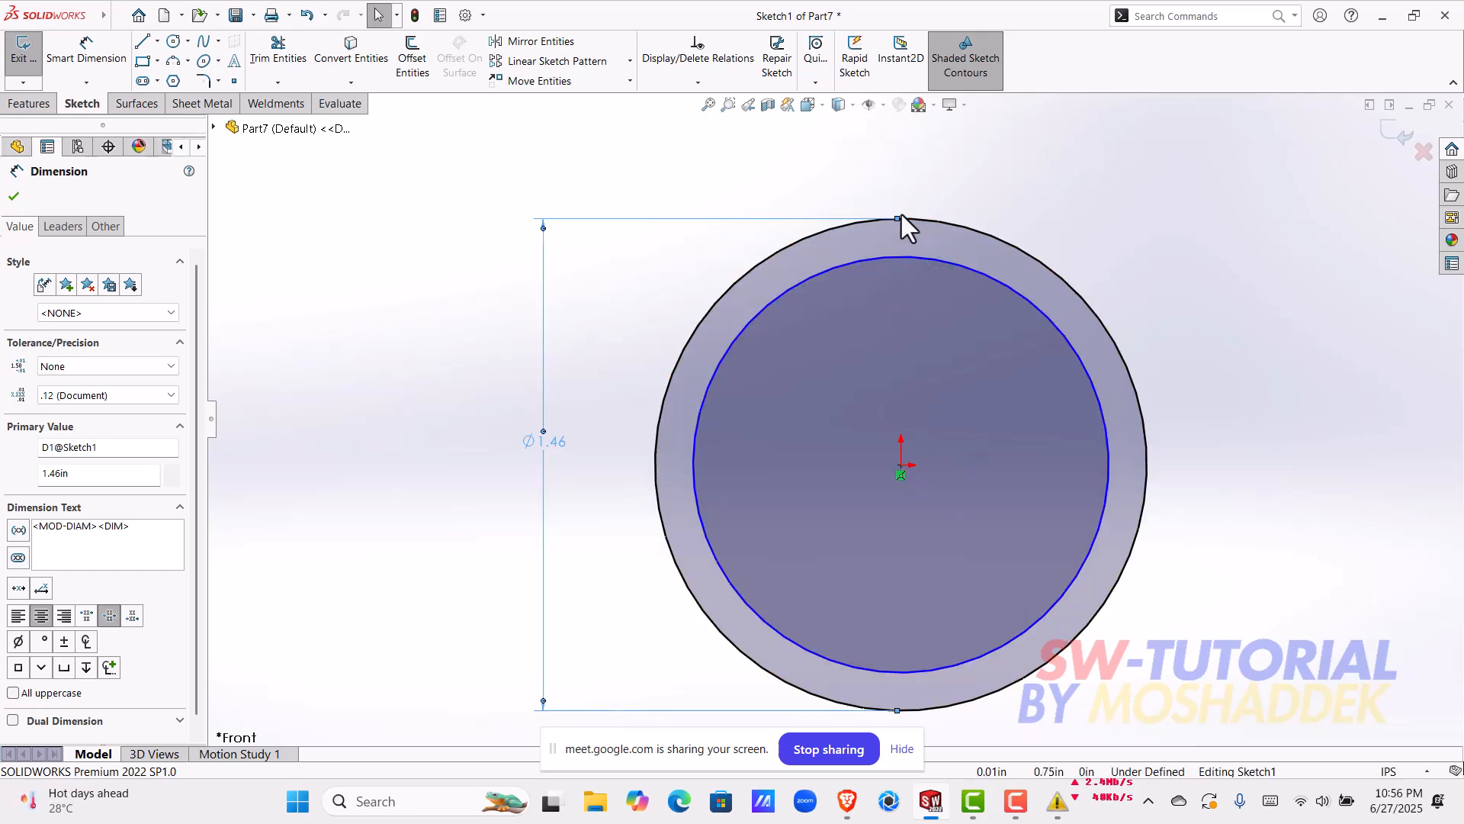
{"action": "left_click_drag", "start_coordinate": [548, 444], "coordinate": [509, 491]}
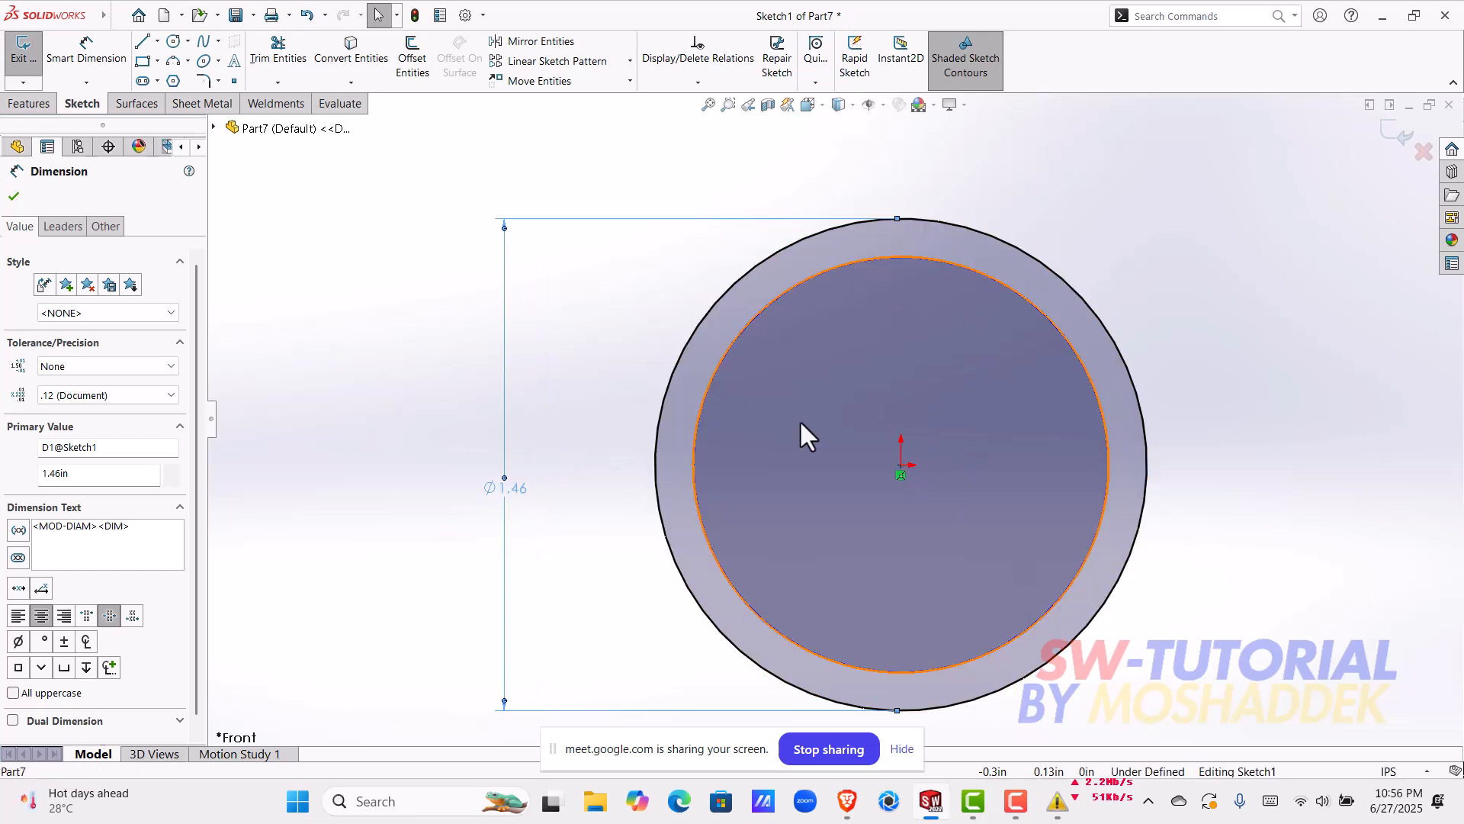
Step: Convert the outer circle to construction geometry
{"action": "left_click", "coordinate": [672, 379]}
{"action": "left_click", "coordinate": [75, 441]}
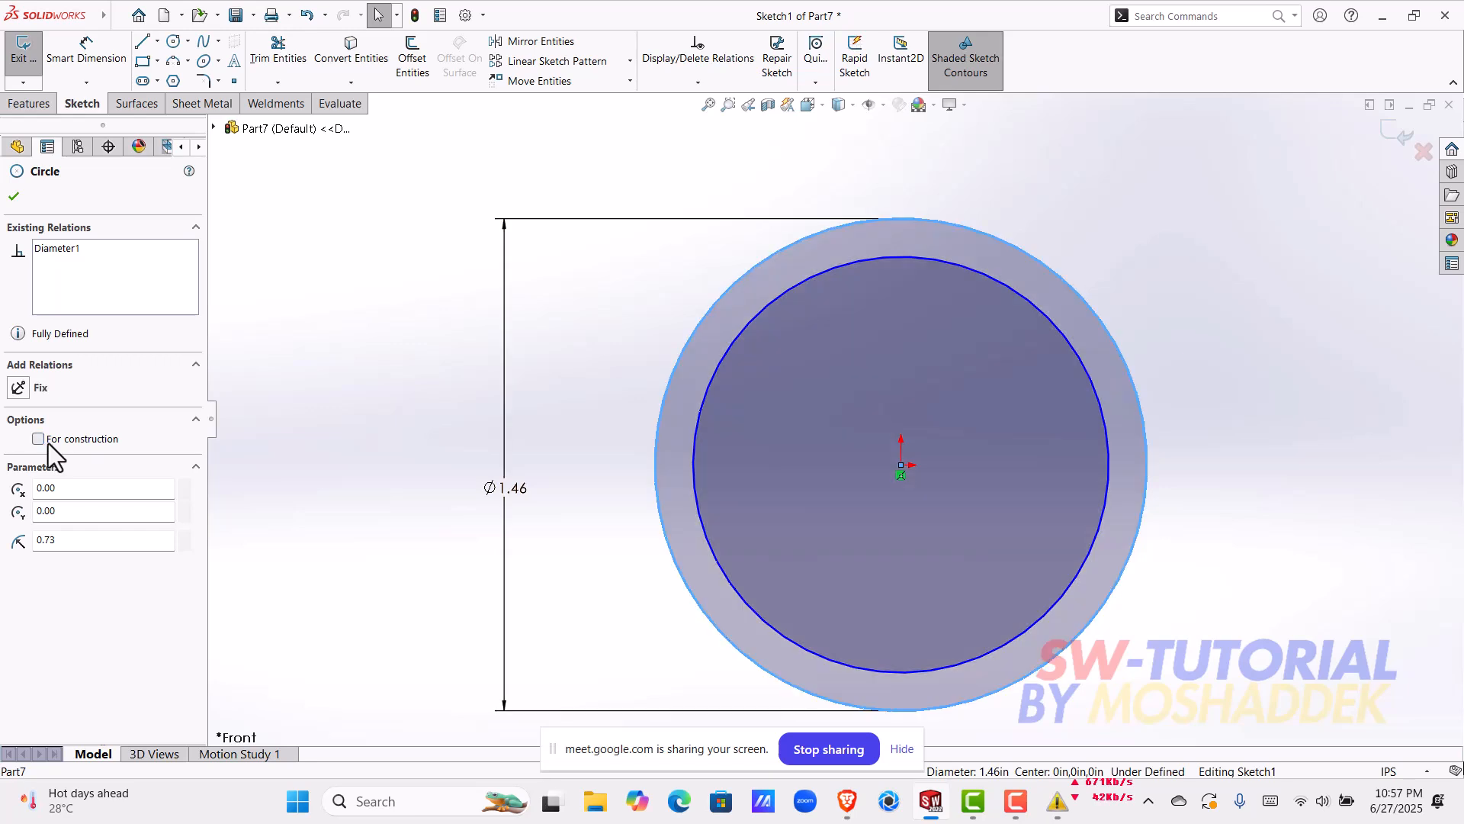
{"action": "key", "text": "Escape"}
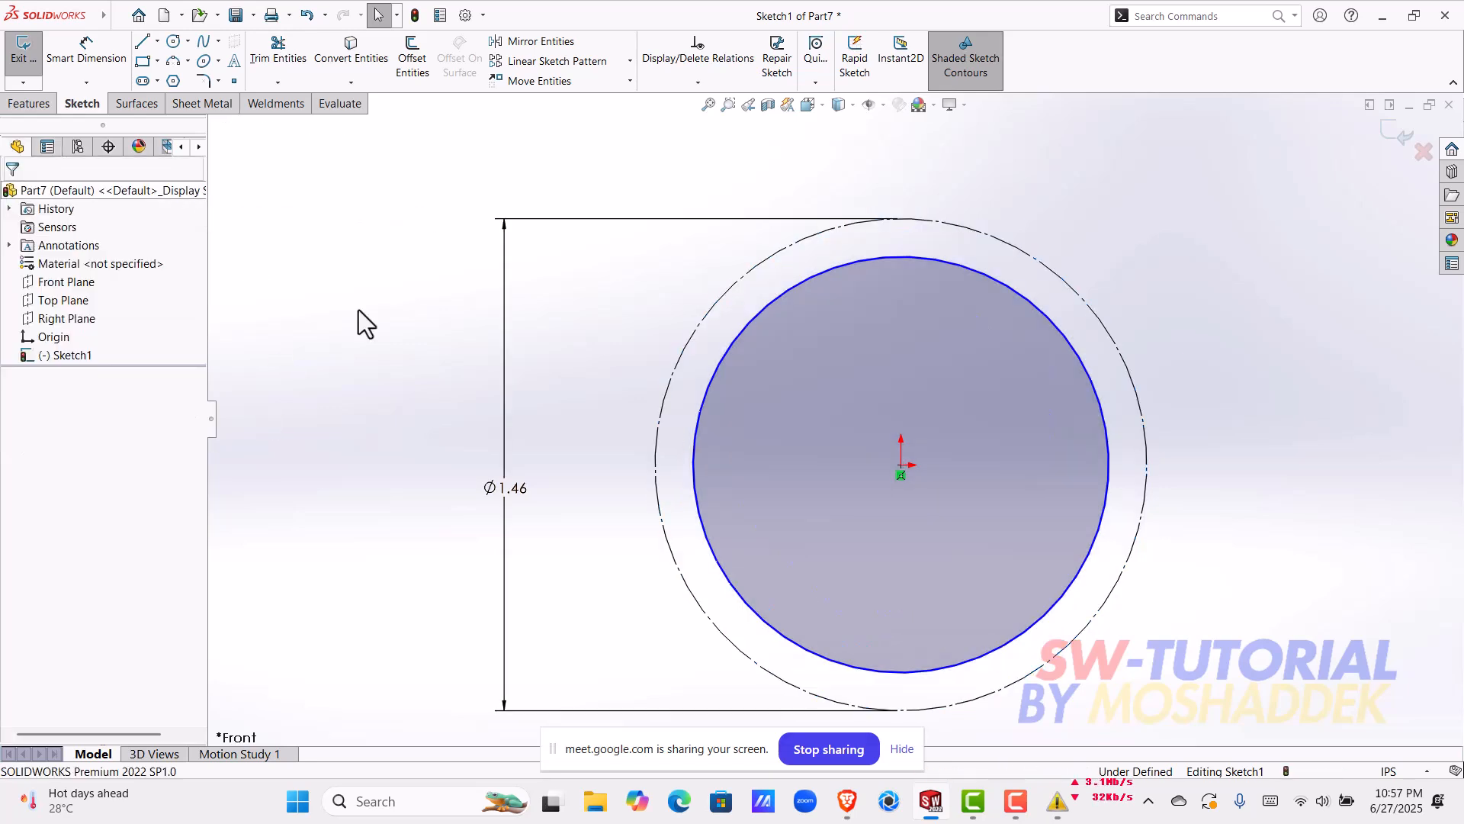
Step: Undo the outer circle's conversion and set it as construction geometry again
{"action": "left_click", "coordinate": [693, 352]}
{"action": "key", "text": "ctrl+z"}
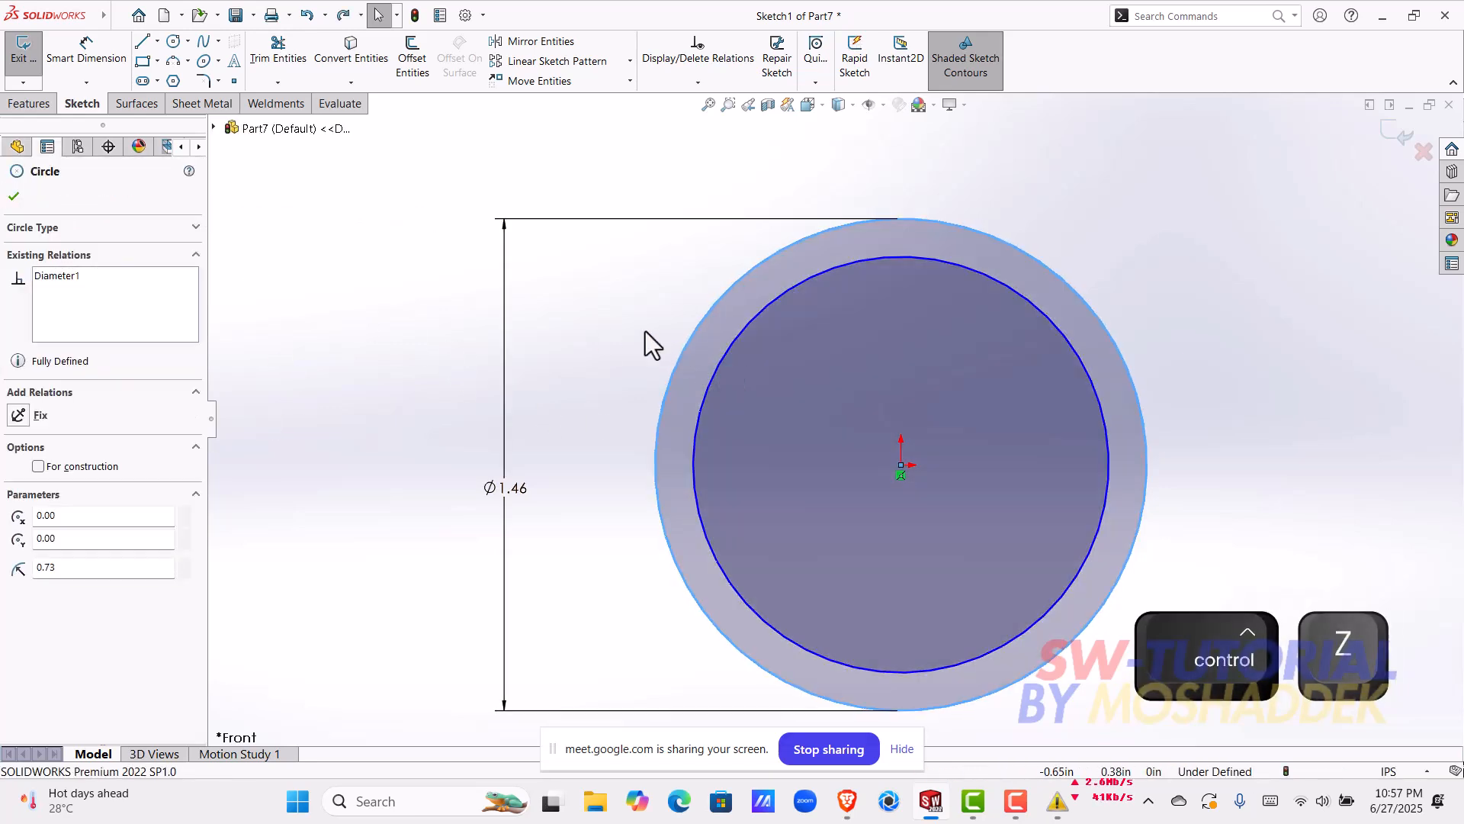
{"action": "left_click", "coordinate": [690, 342]}
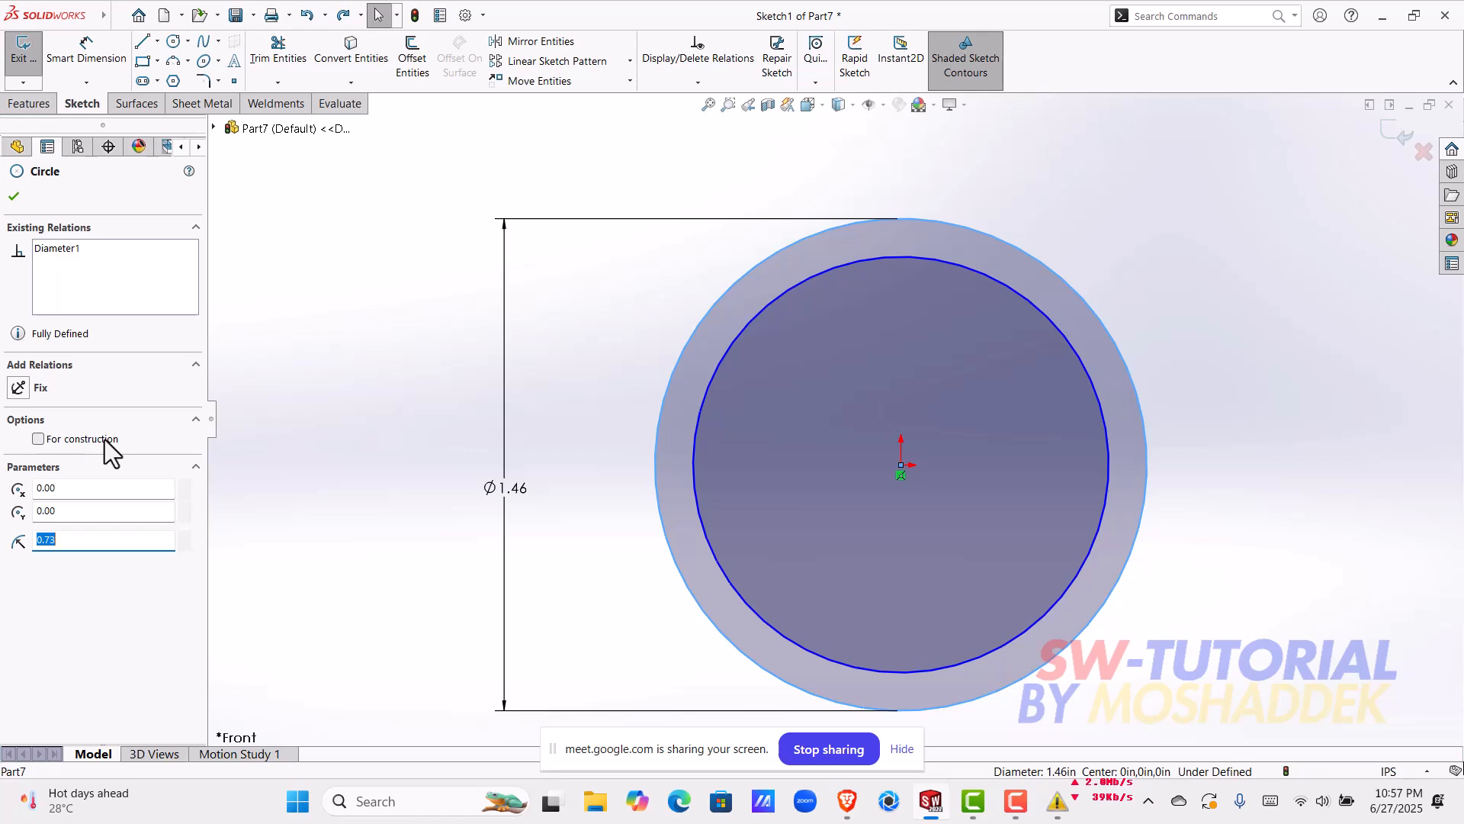
{"action": "left_click", "coordinate": [43, 442]}
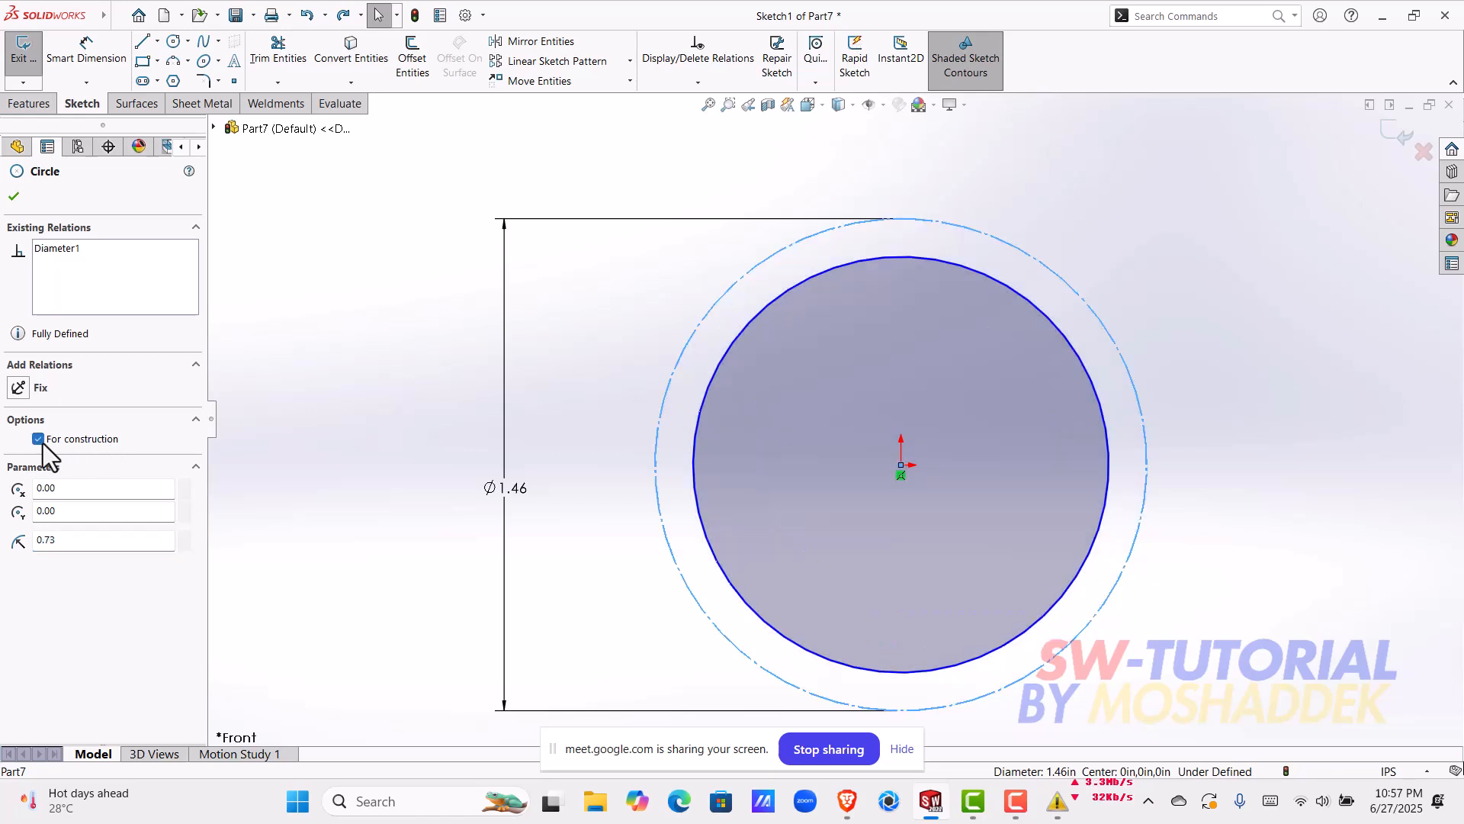
{"action": "left_click", "coordinate": [14, 196]}
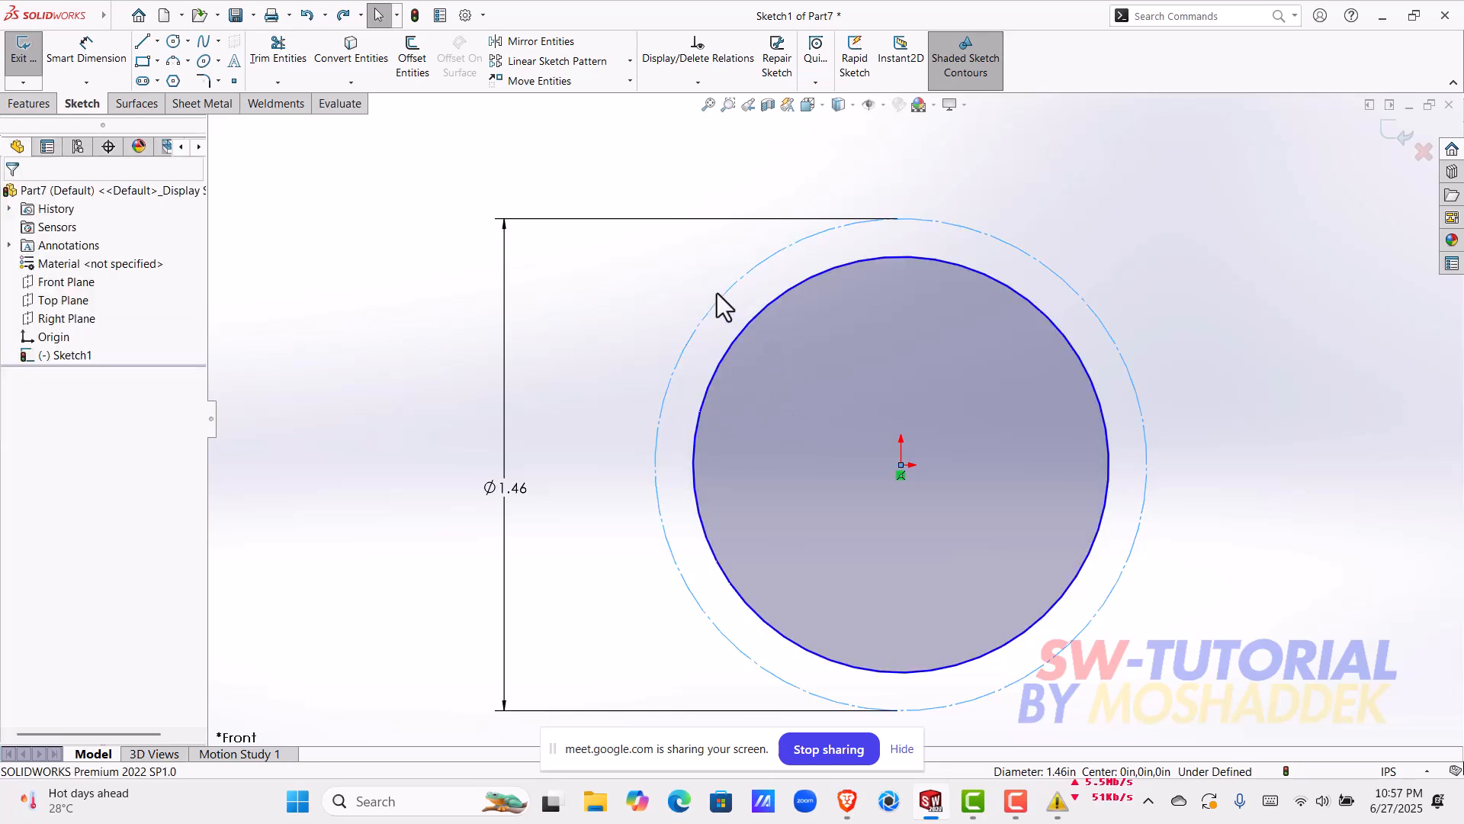
{"action": "left_click", "coordinate": [157, 42]}
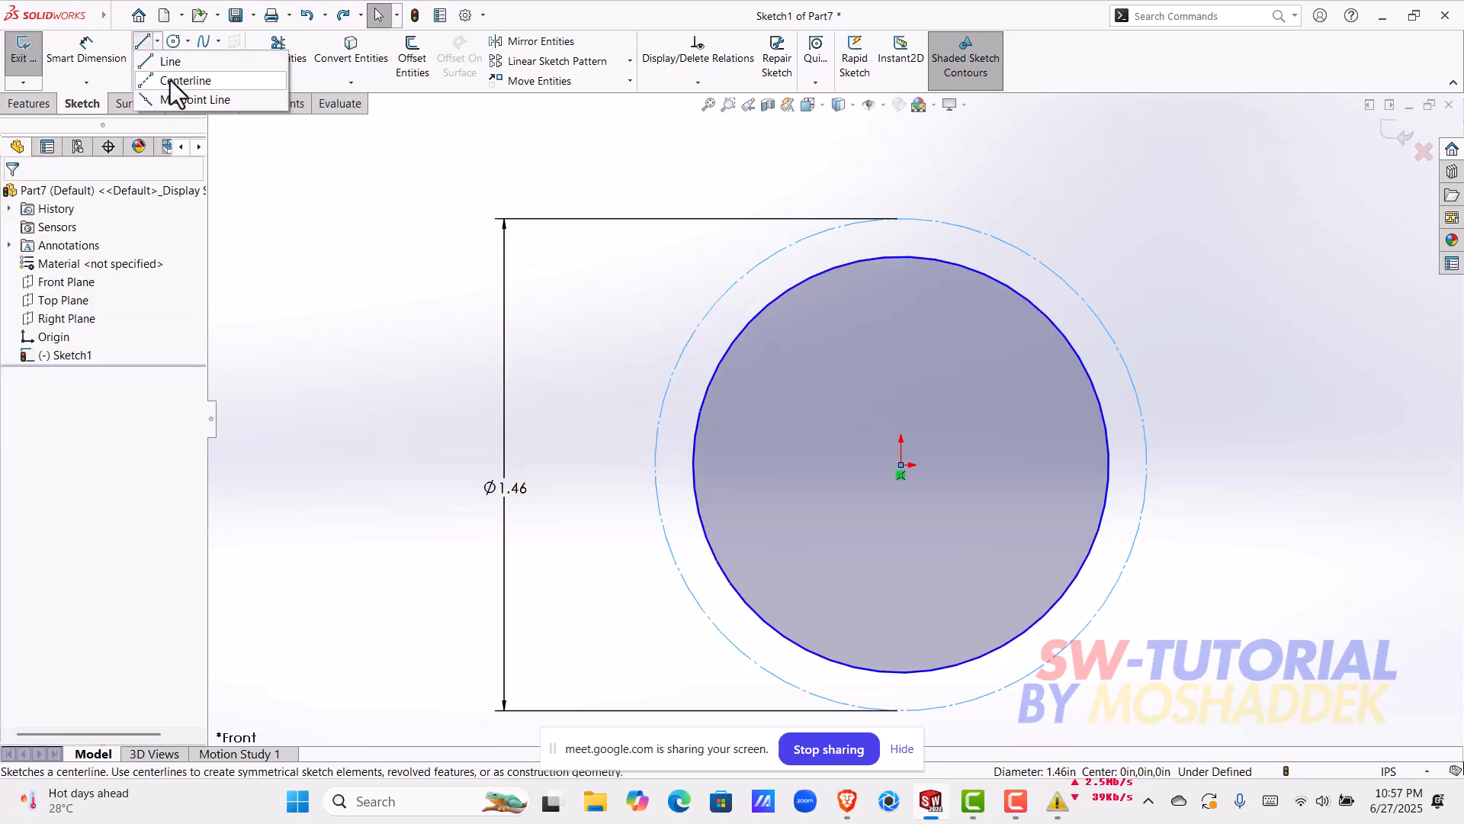
{"action": "left_click", "coordinate": [171, 81]}
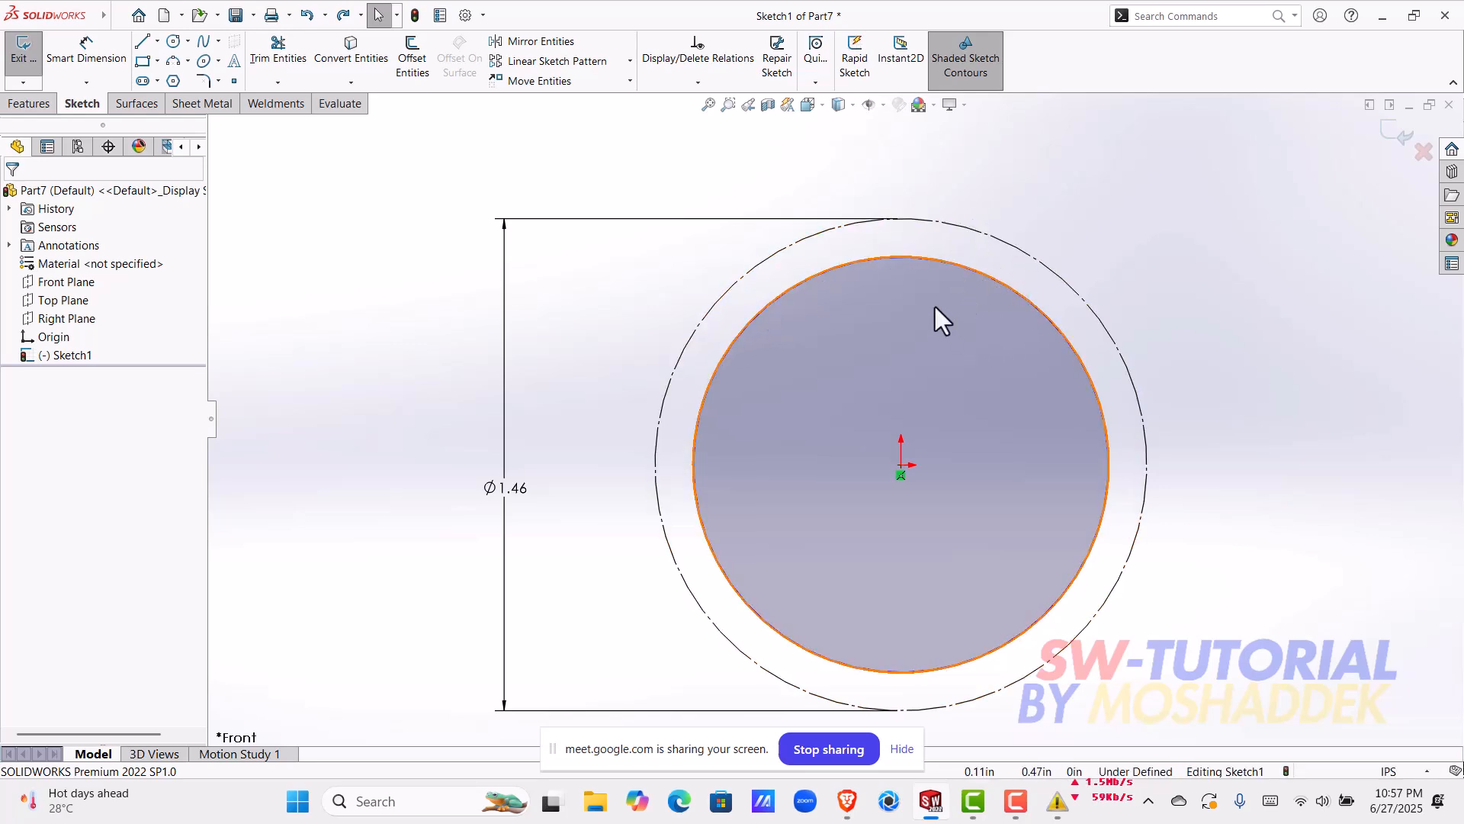
{"action": "scroll", "coordinate": [940, 309], "scroll_direction": "down", "scroll_amount": 2}
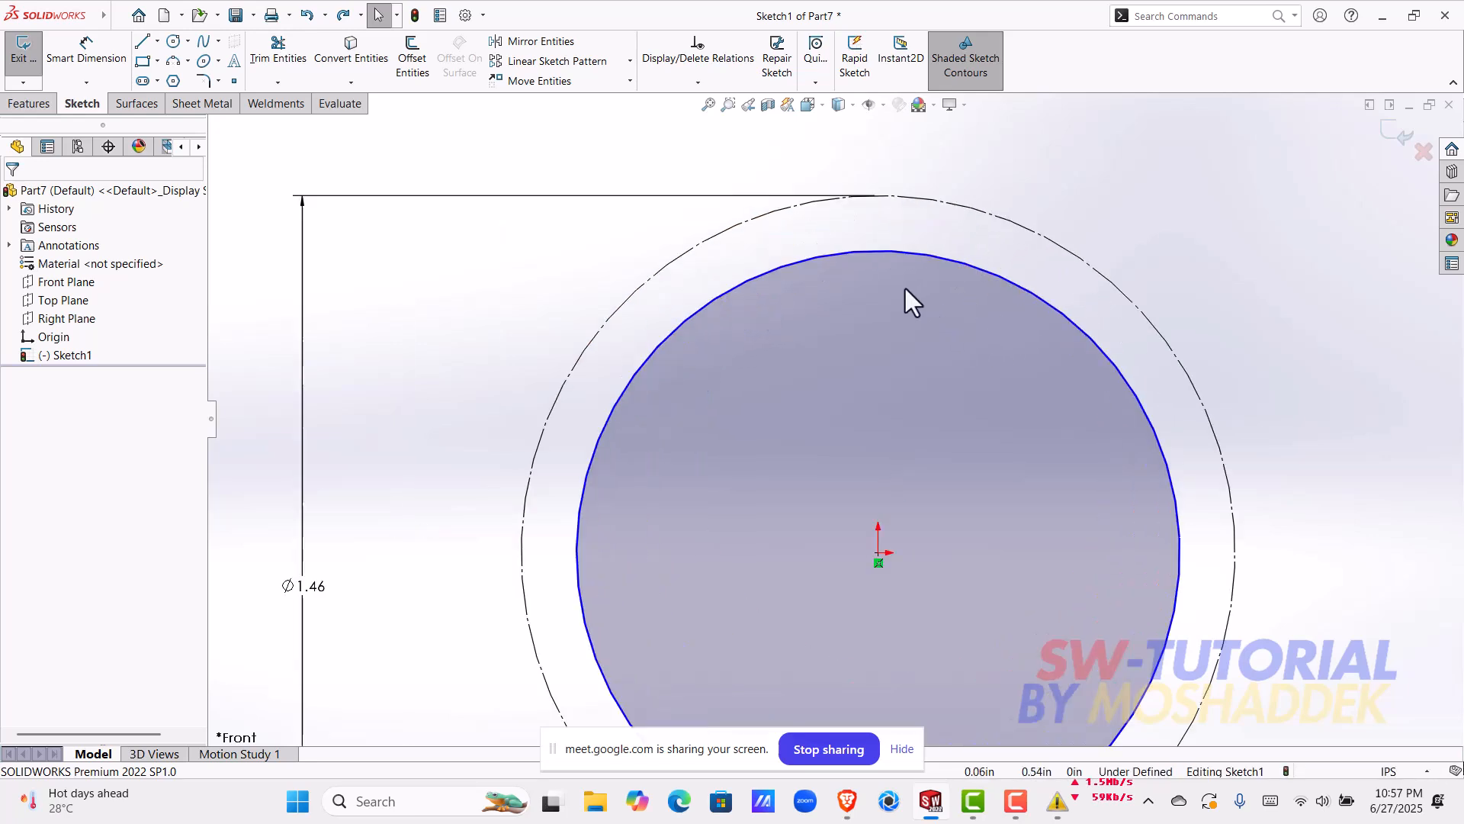
{"action": "left_click", "coordinate": [790, 261]}
Step: Sketch a circle centred on the origin, outside the construction circle, with a radius of about 0.87 in
{"action": "left_click", "coordinate": [173, 40]}
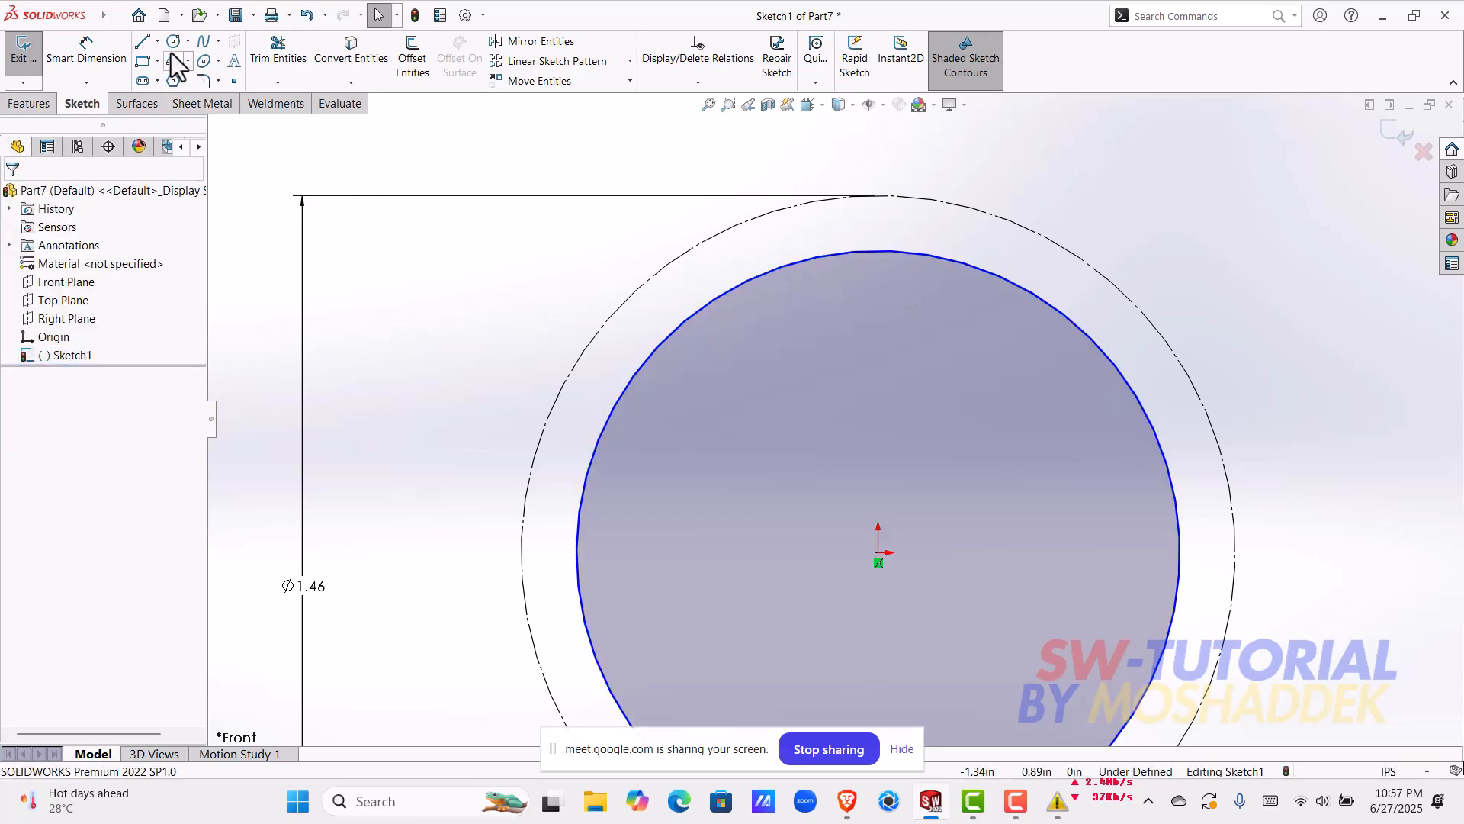
{"action": "left_click", "coordinate": [877, 554]}
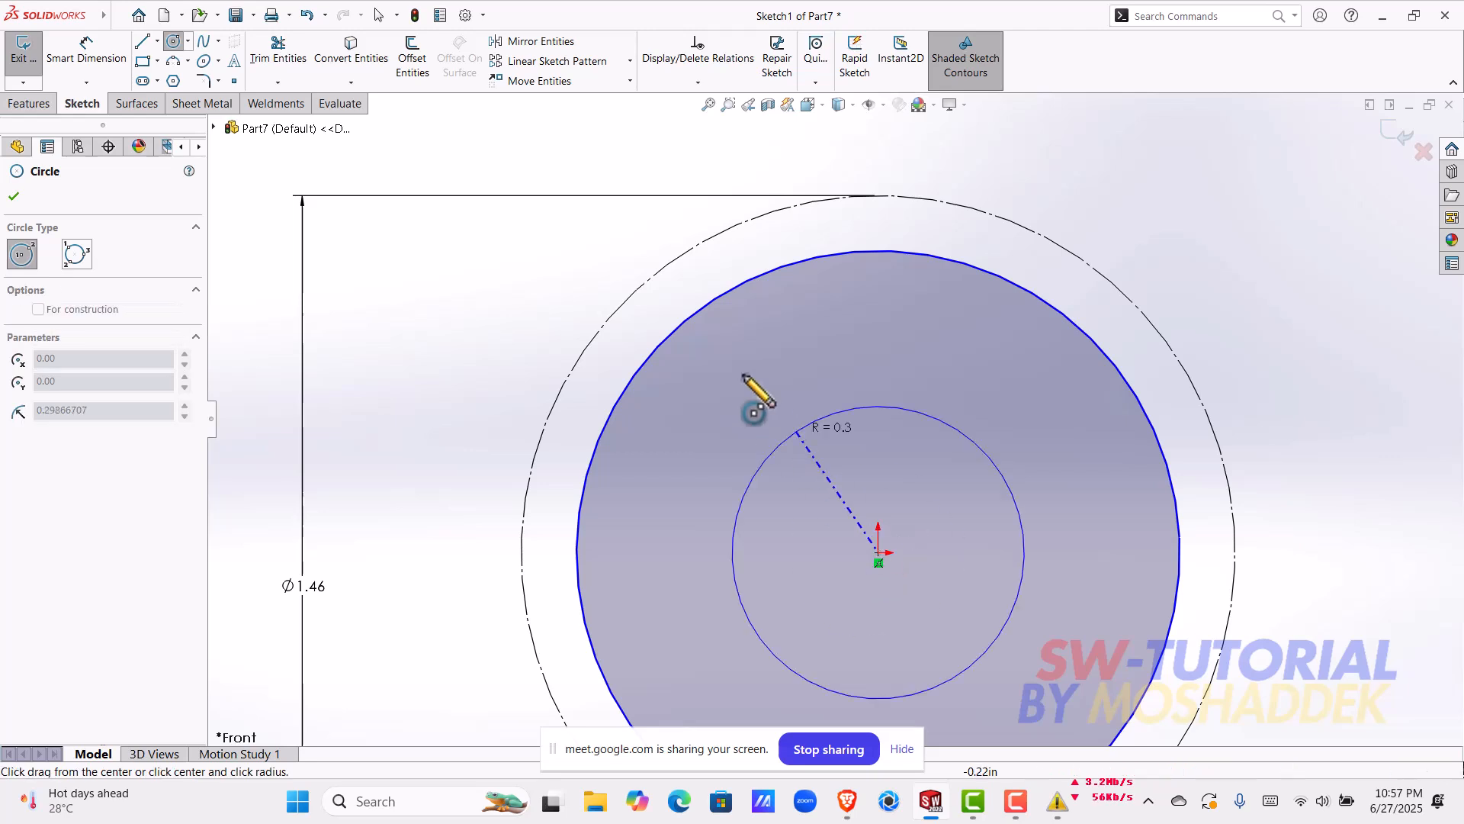
{"action": "left_click", "coordinate": [574, 277]}
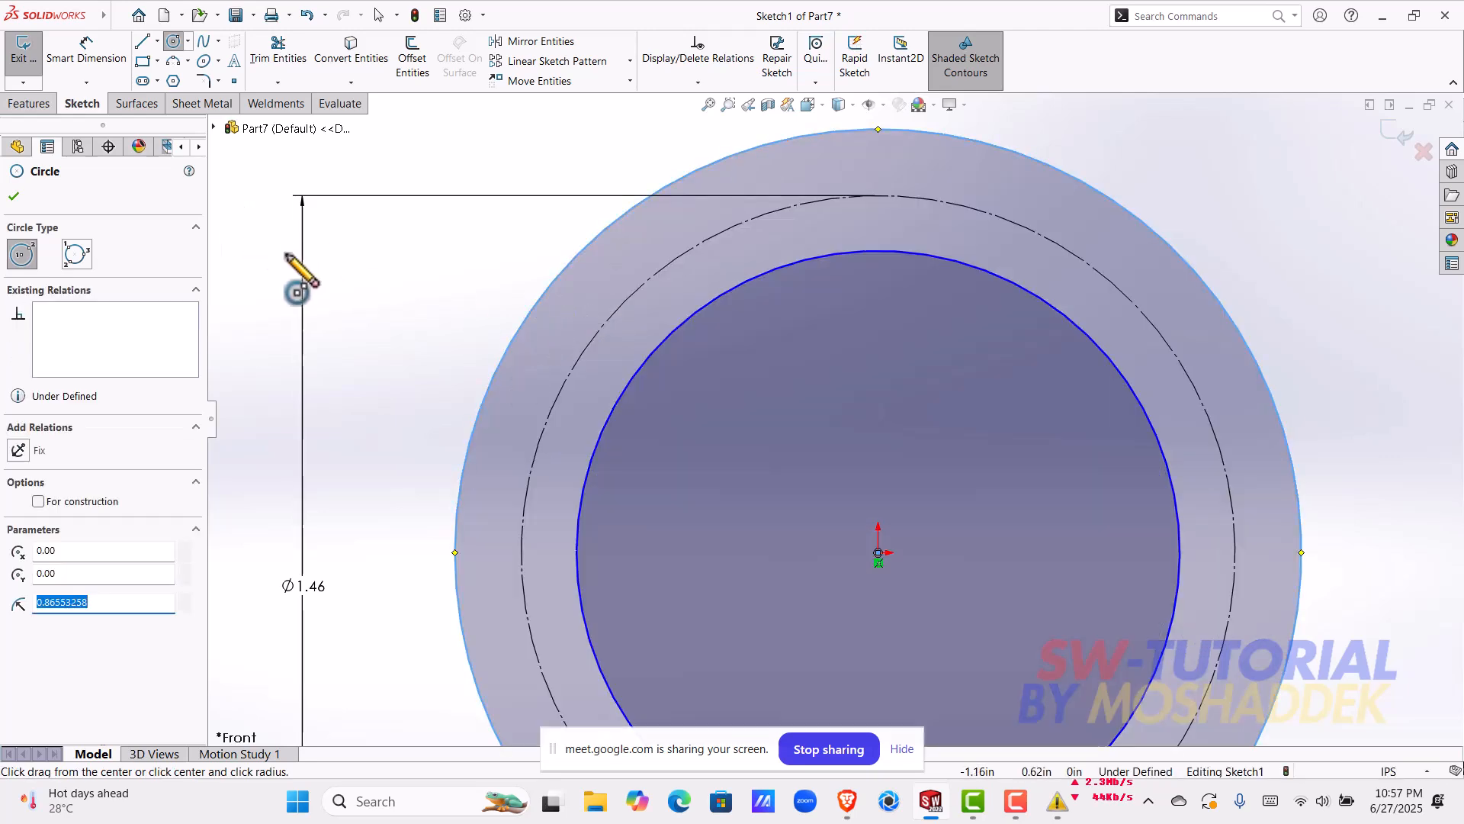
{"action": "key", "text": "Escape"}
Step: Draw a vertical centerline from the top of the new outer circle down to the top of the inner circle
{"action": "left_click", "coordinate": [157, 42]}
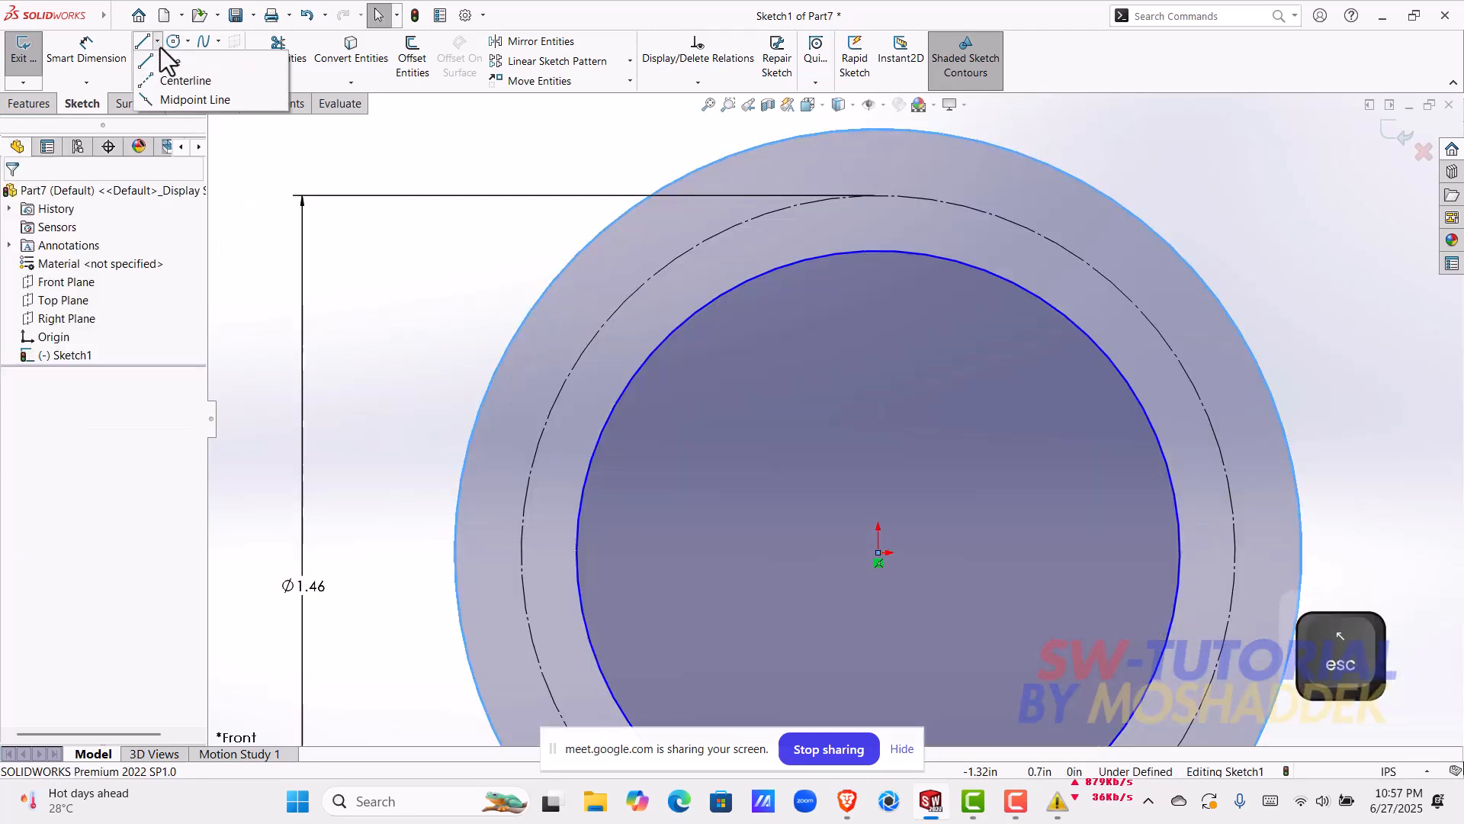
{"action": "left_click", "coordinate": [163, 75]}
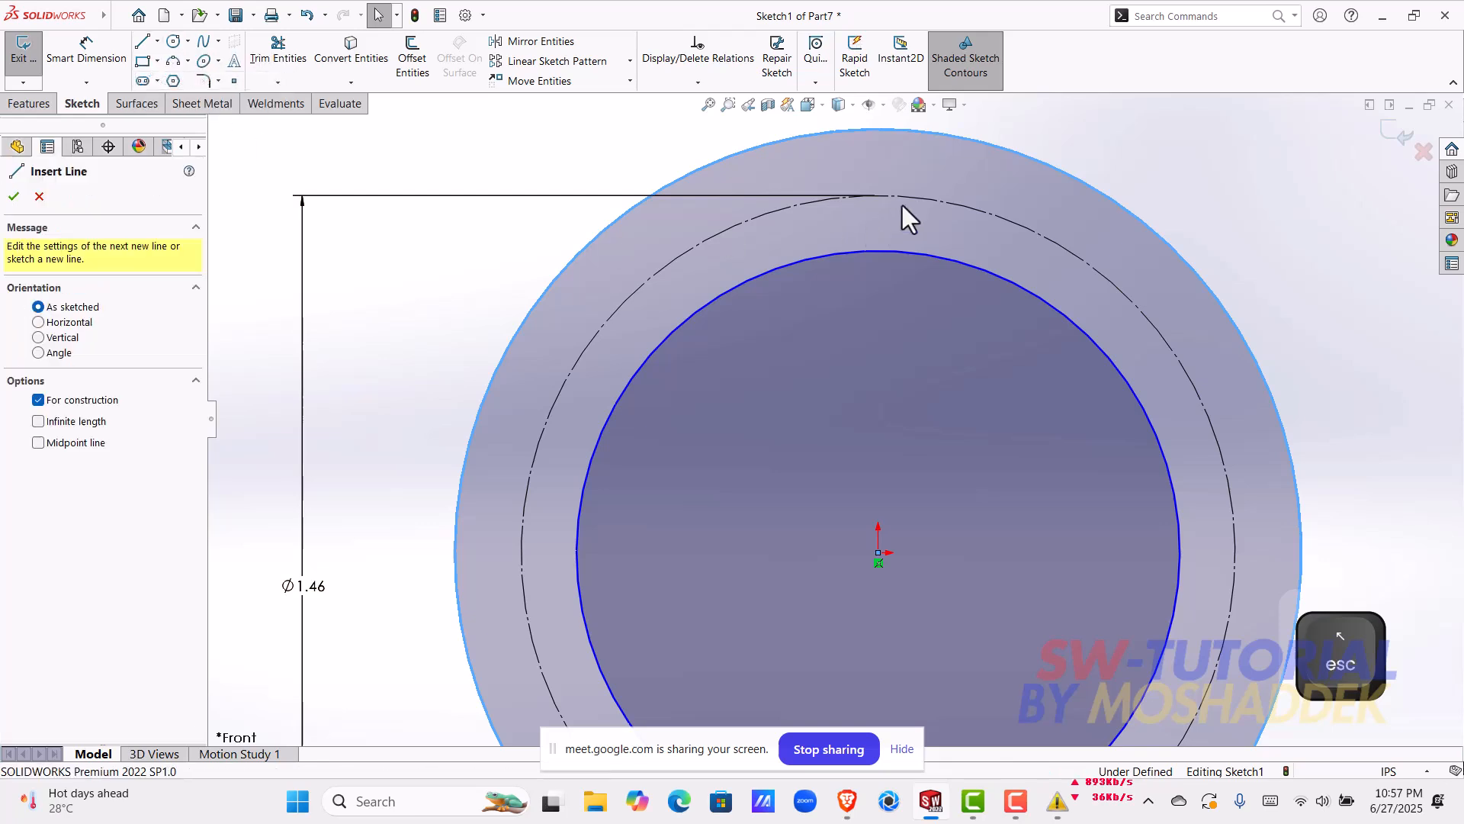
{"action": "left_click", "coordinate": [878, 130]}
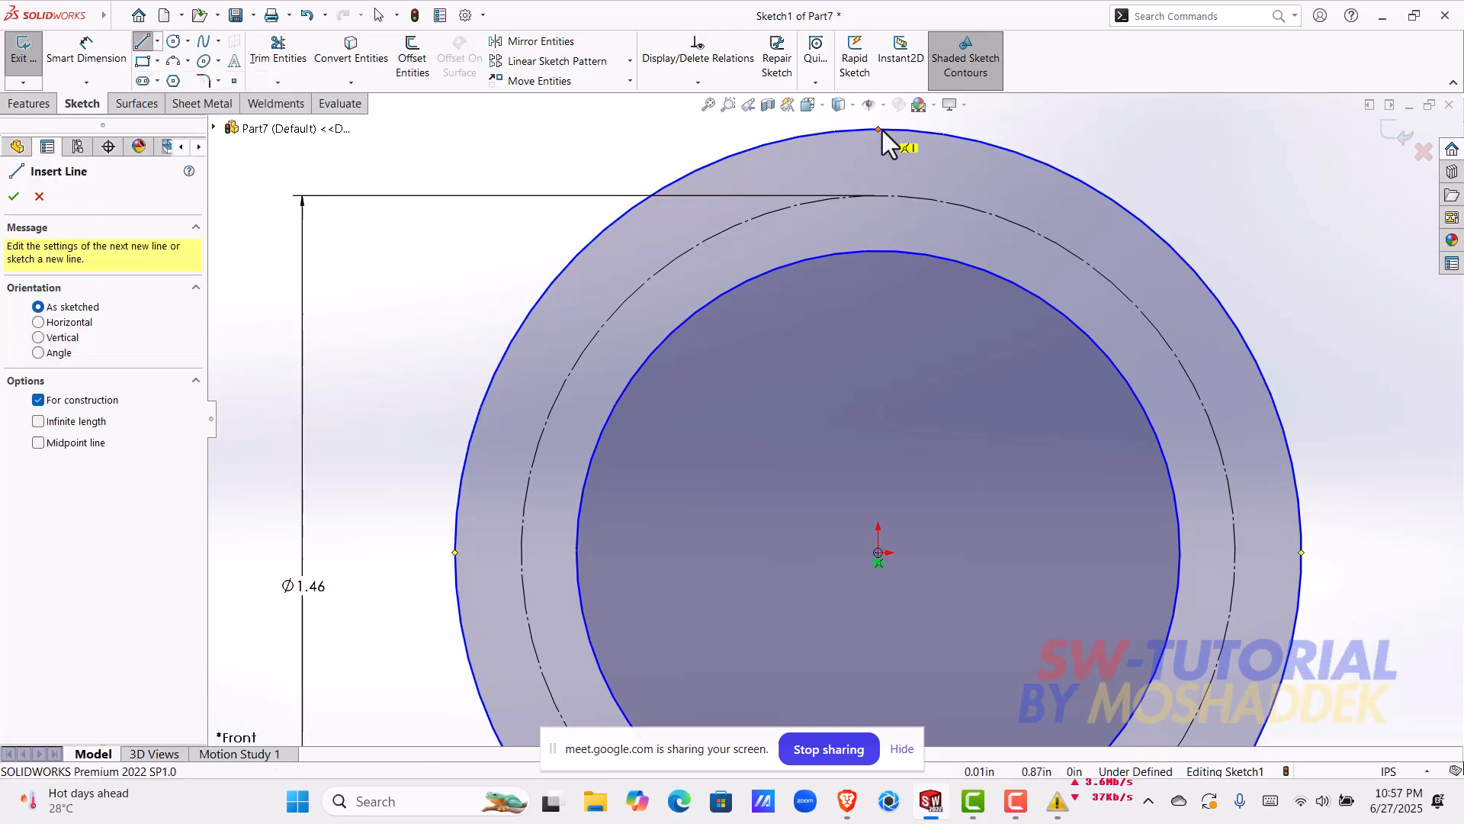
{"action": "left_click", "coordinate": [879, 250]}
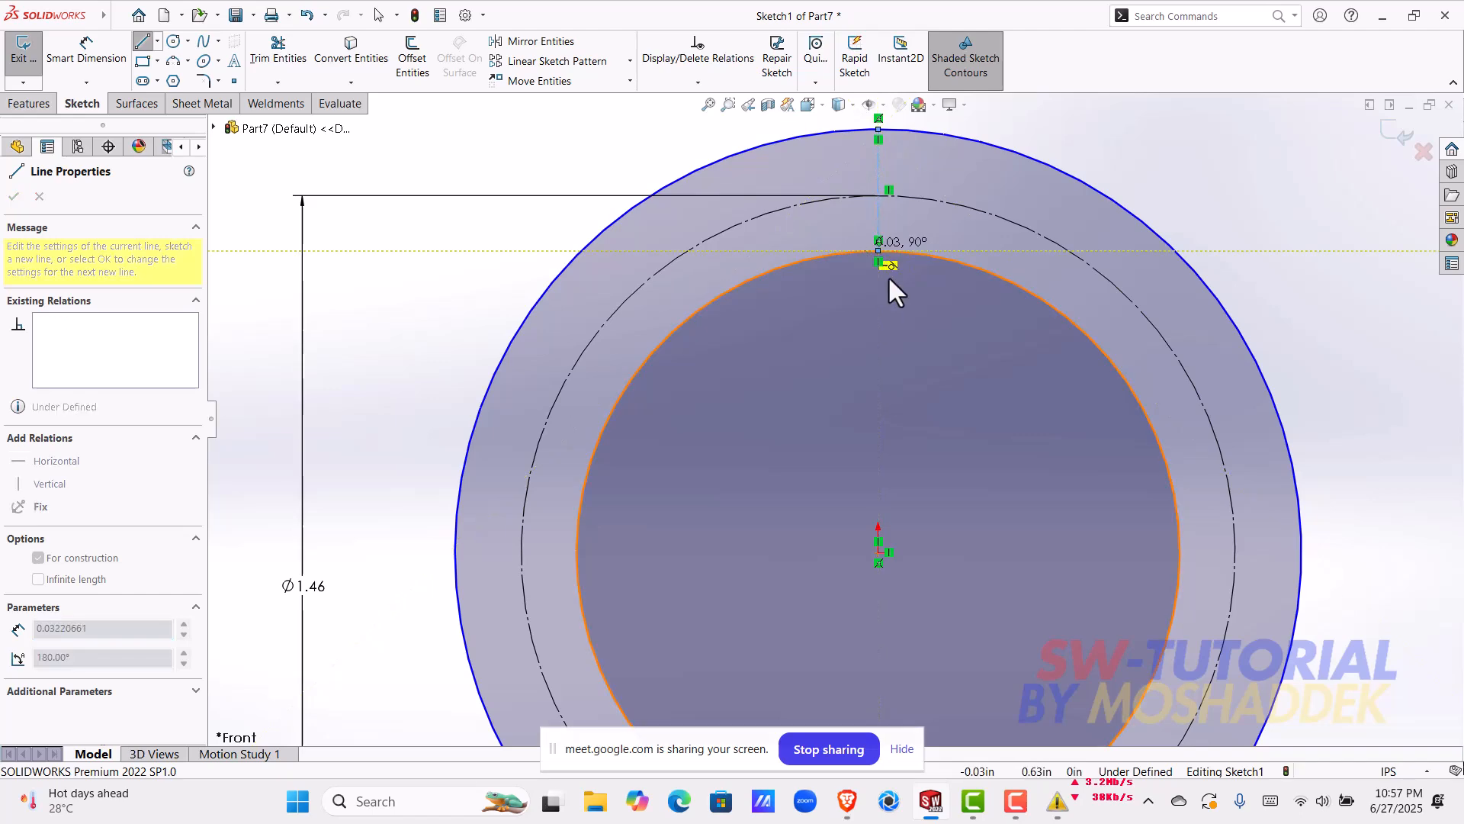
{"action": "key", "text": "Escape"}
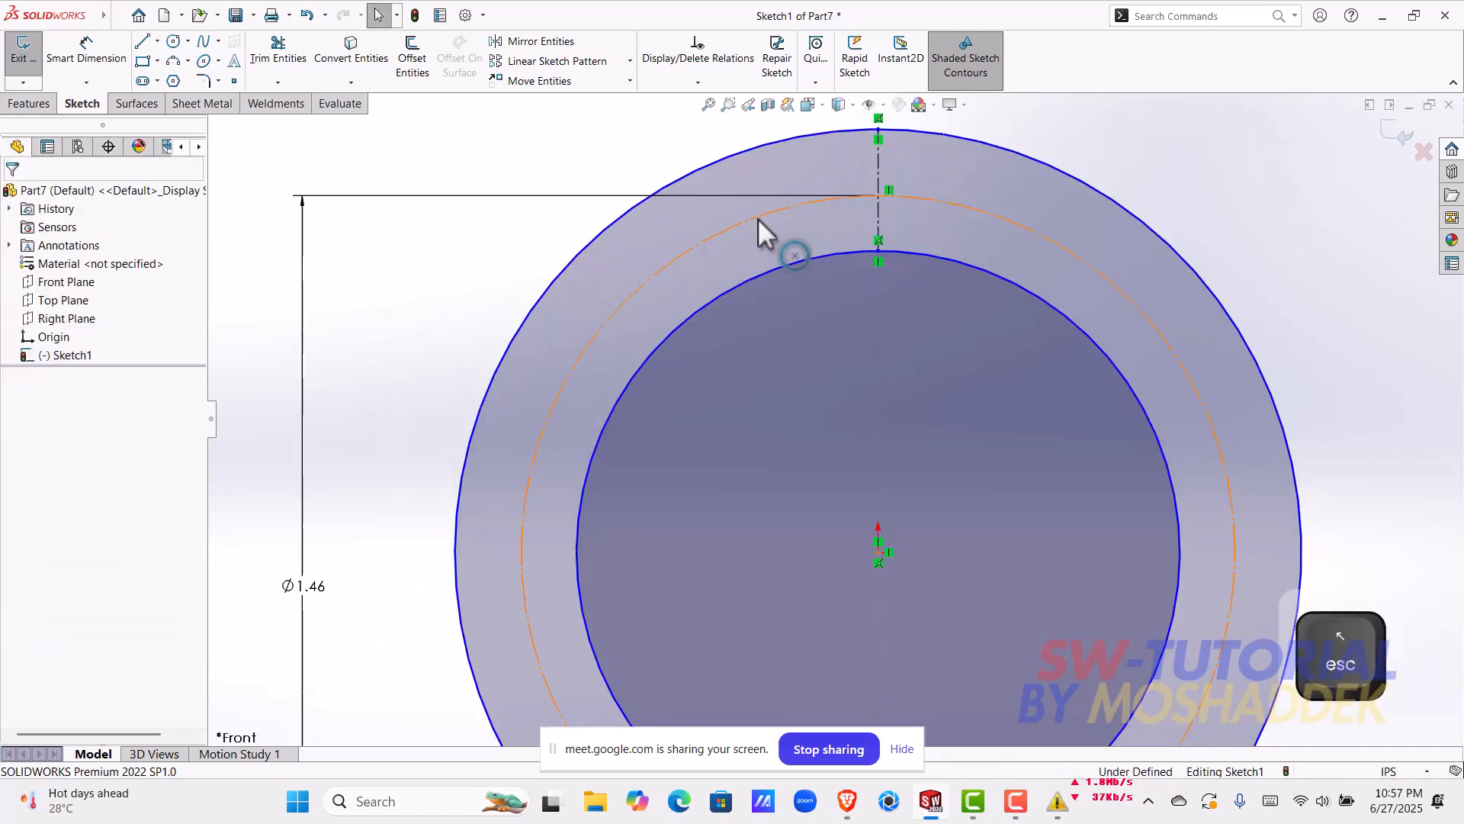
Step: Make the midpoint of the vertical centerline coincident with the construction circle
{"action": "left_click", "coordinate": [758, 218]}
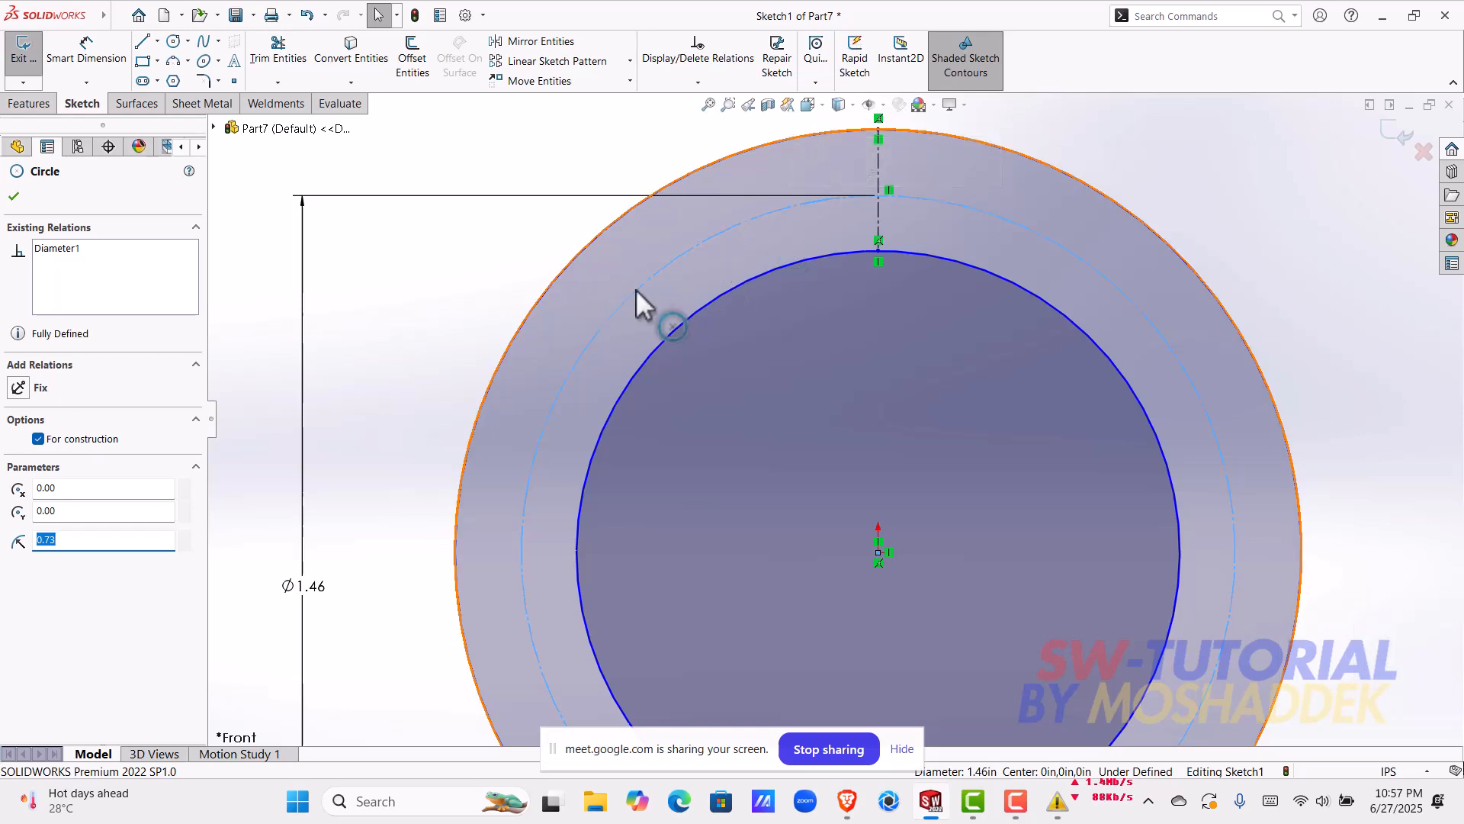
{"action": "scroll", "coordinate": [898, 231], "scroll_direction": "down", "scroll_amount": 2}
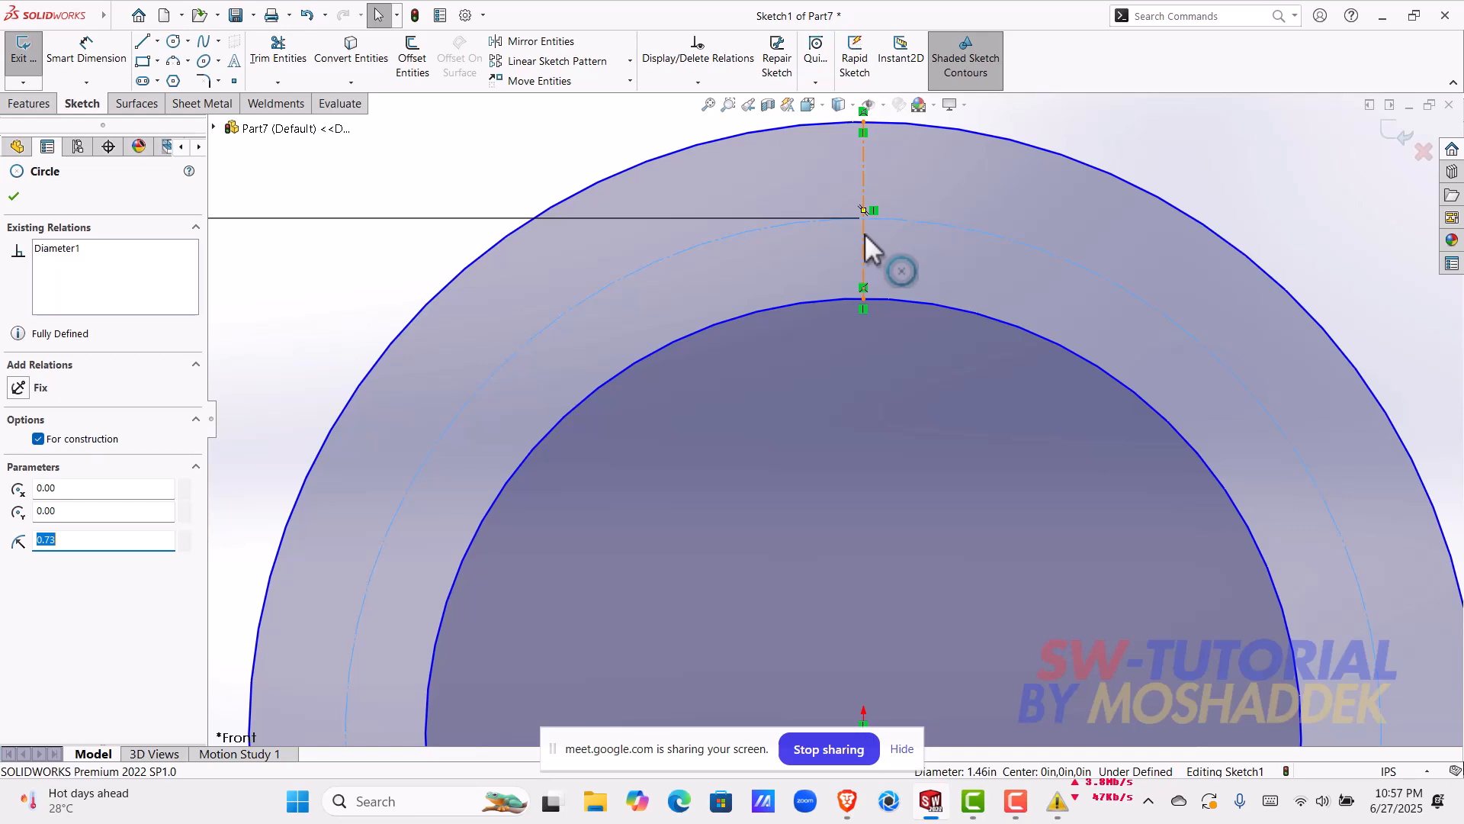
{"action": "left_click", "coordinate": [588, 139]}
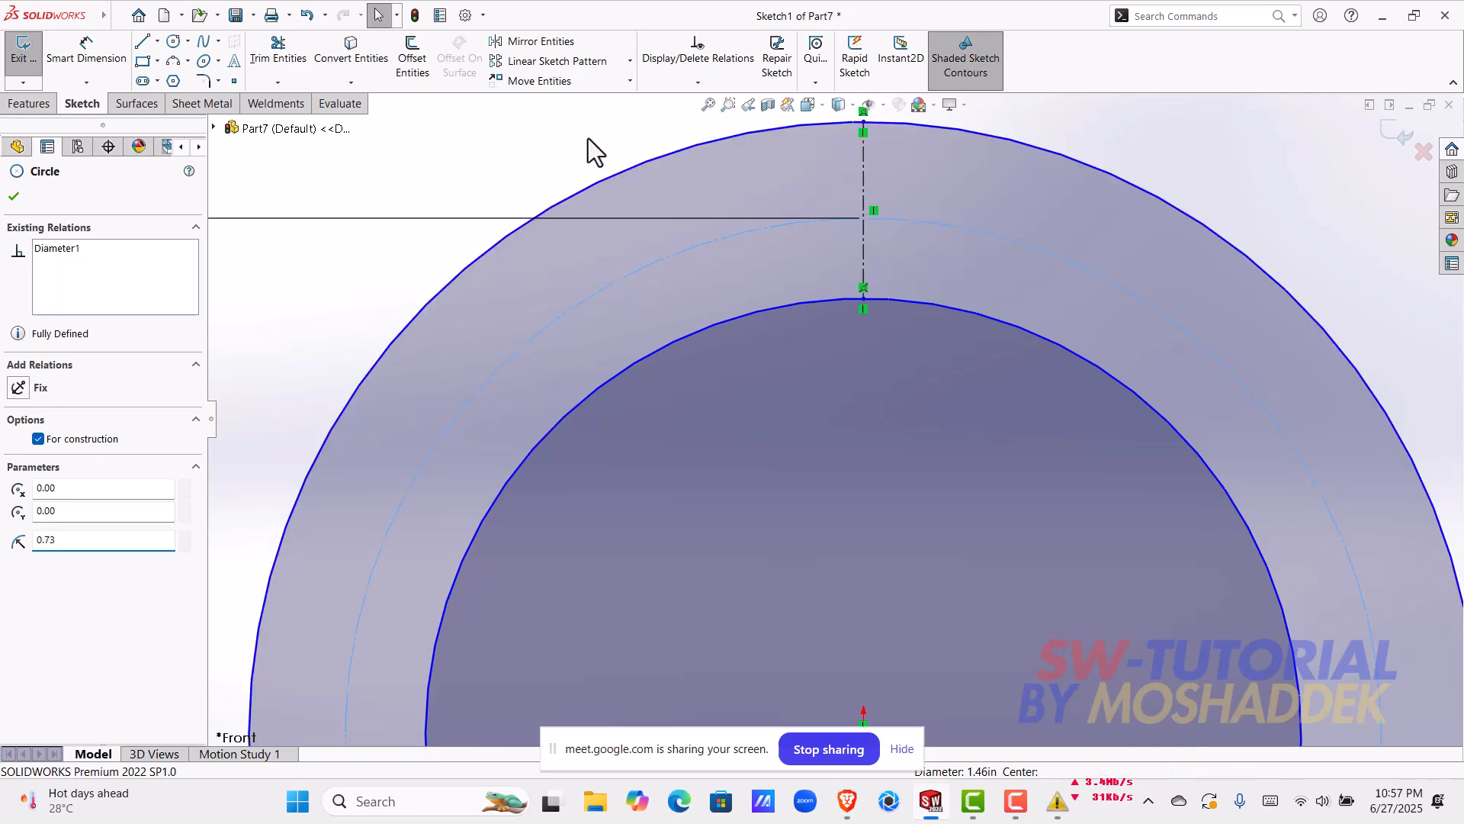
{"action": "left_click", "coordinate": [738, 235]}
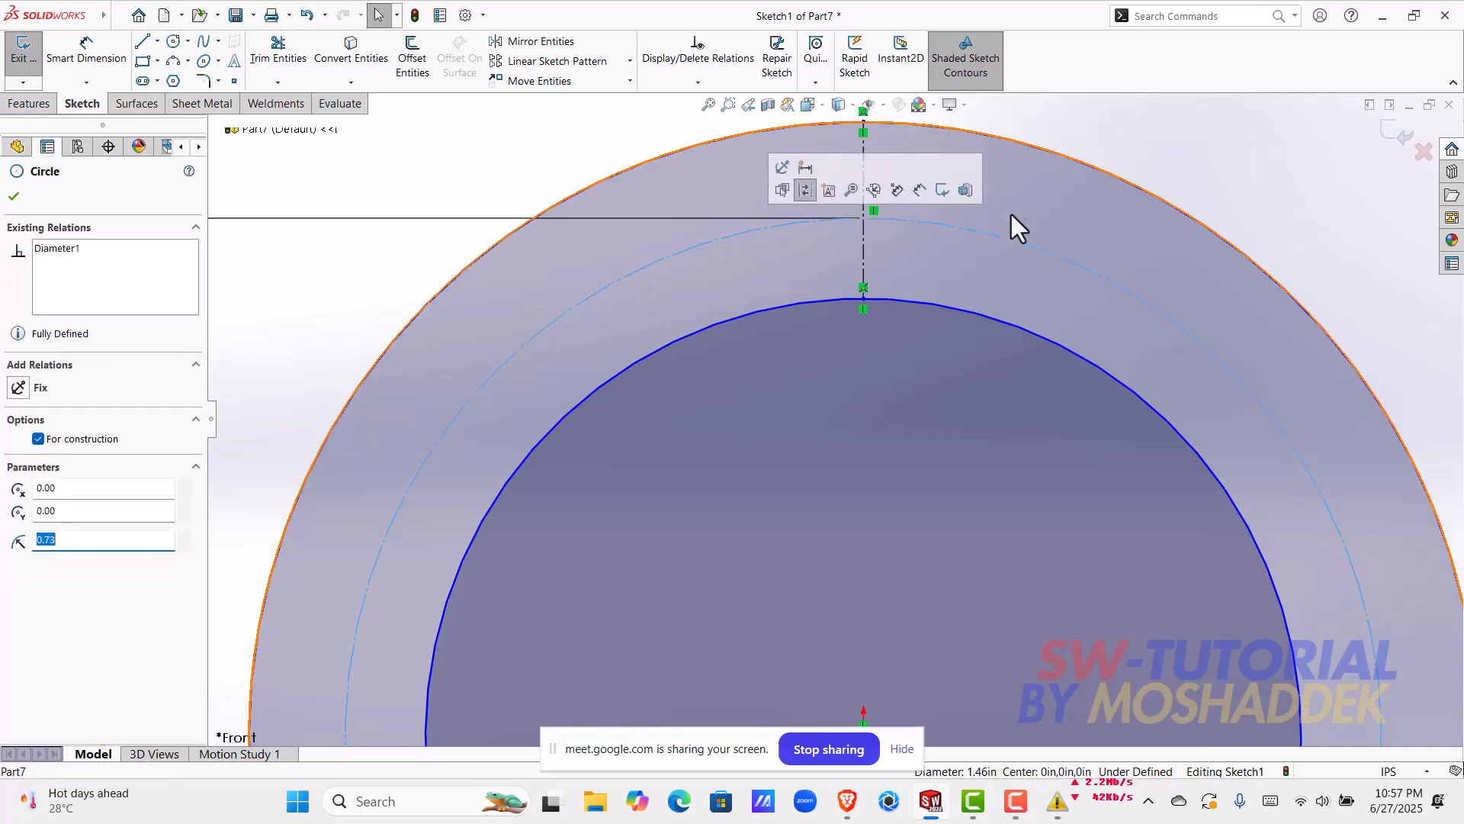
{"action": "key", "text": "shift"}
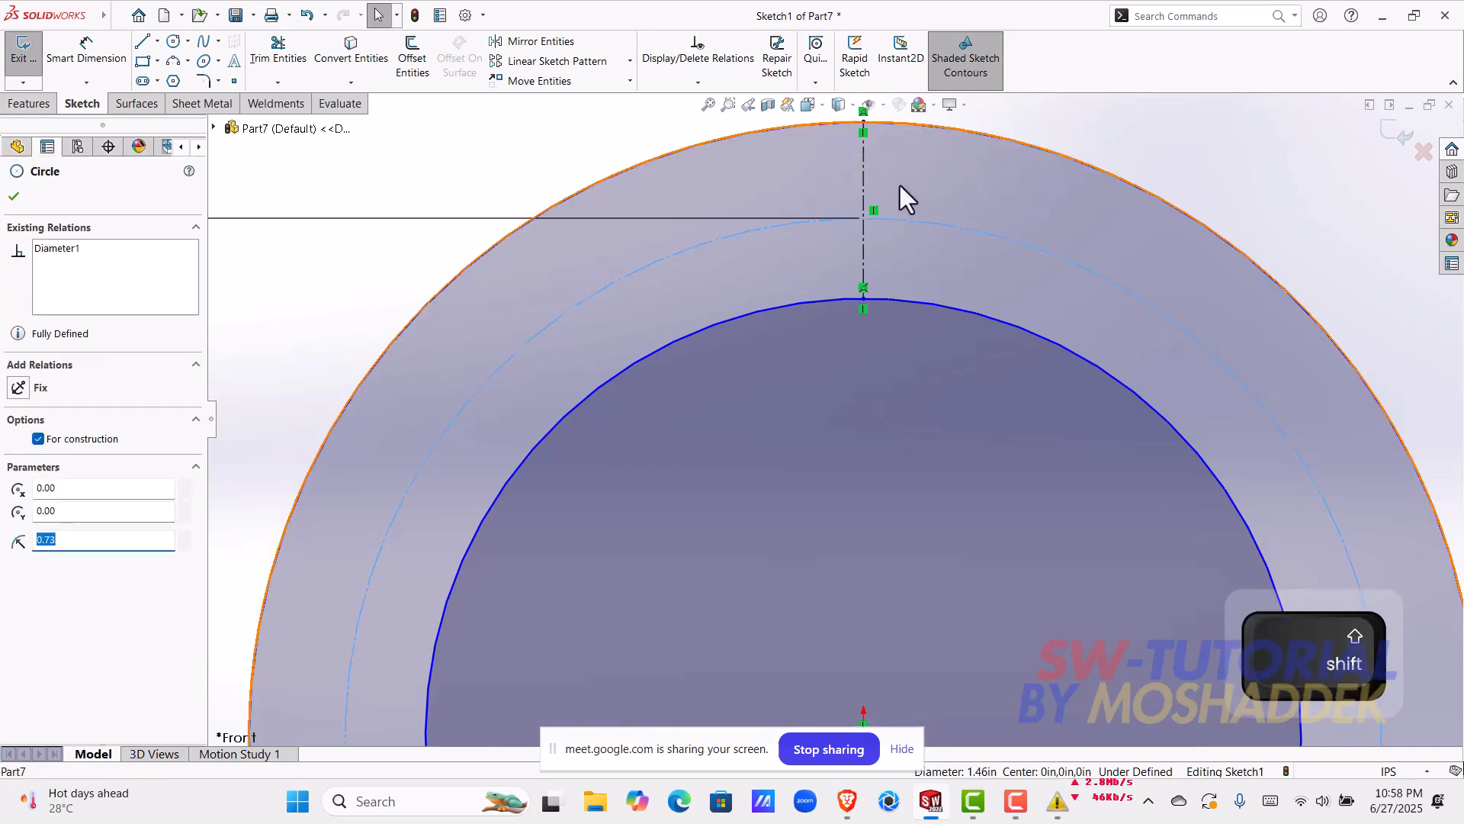
{"action": "left_click", "coordinate": [864, 212], "text": "shift"}
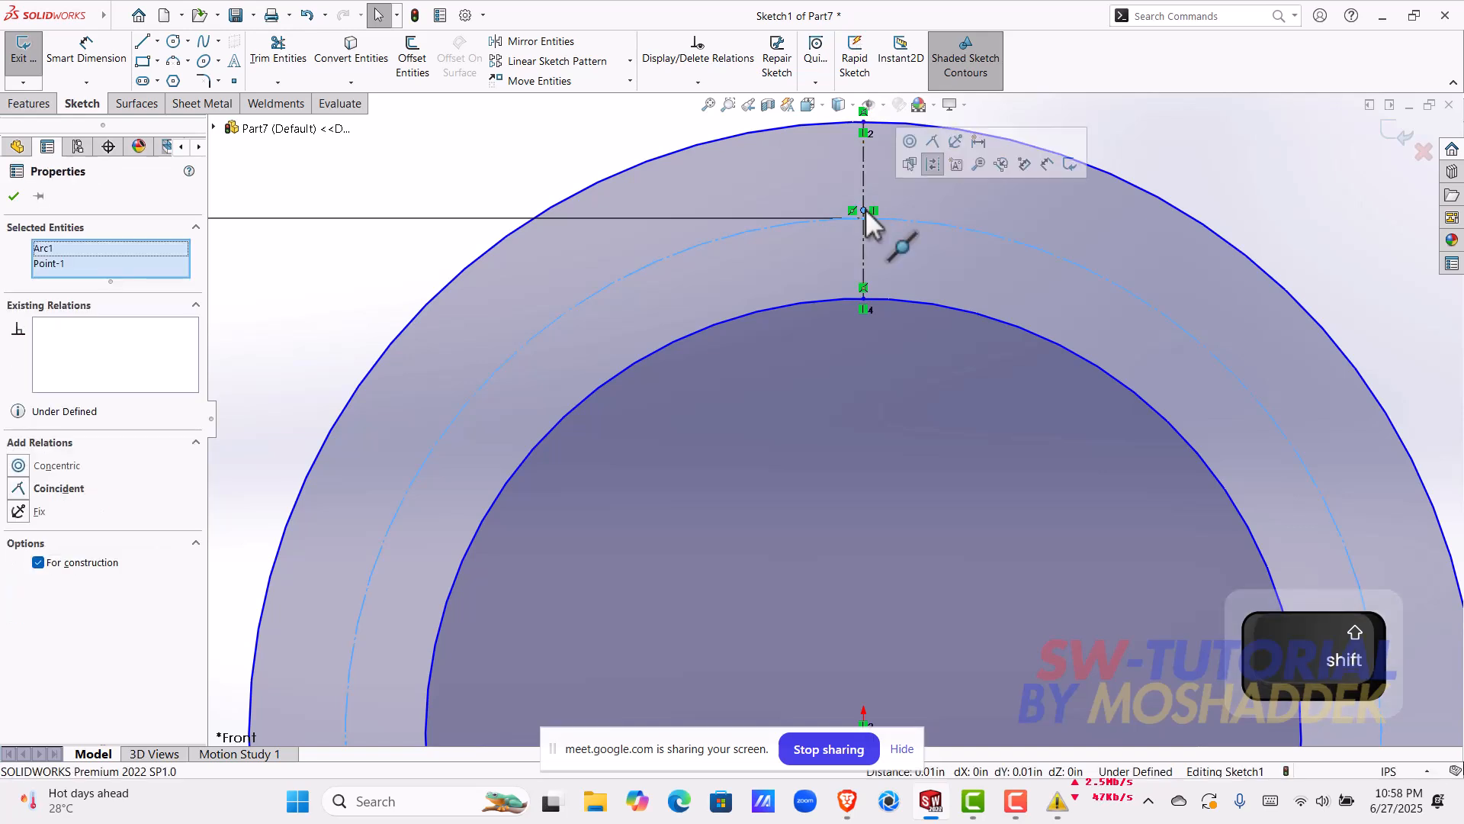
{"action": "left_click", "coordinate": [933, 142]}
{"action": "key", "text": "Escape"}
Step: Enlarge the inner circle to a radius of about 0.69 in and dimension the gap between the inner and outer circles as 2 mm
{"action": "left_click_drag", "start_coordinate": [891, 297], "coordinate": [897, 245]}
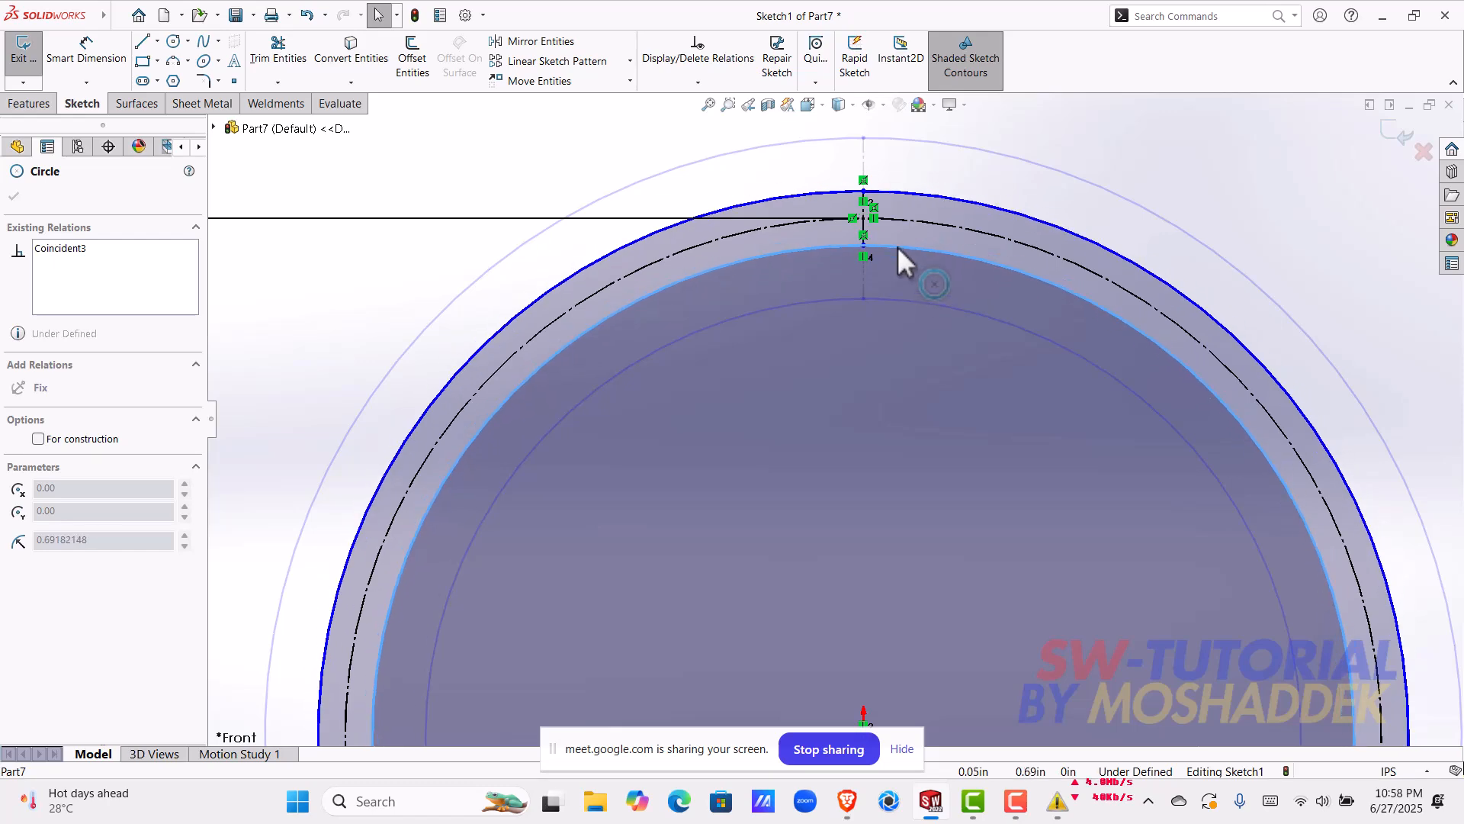
{"action": "left_click", "coordinate": [86, 50]}
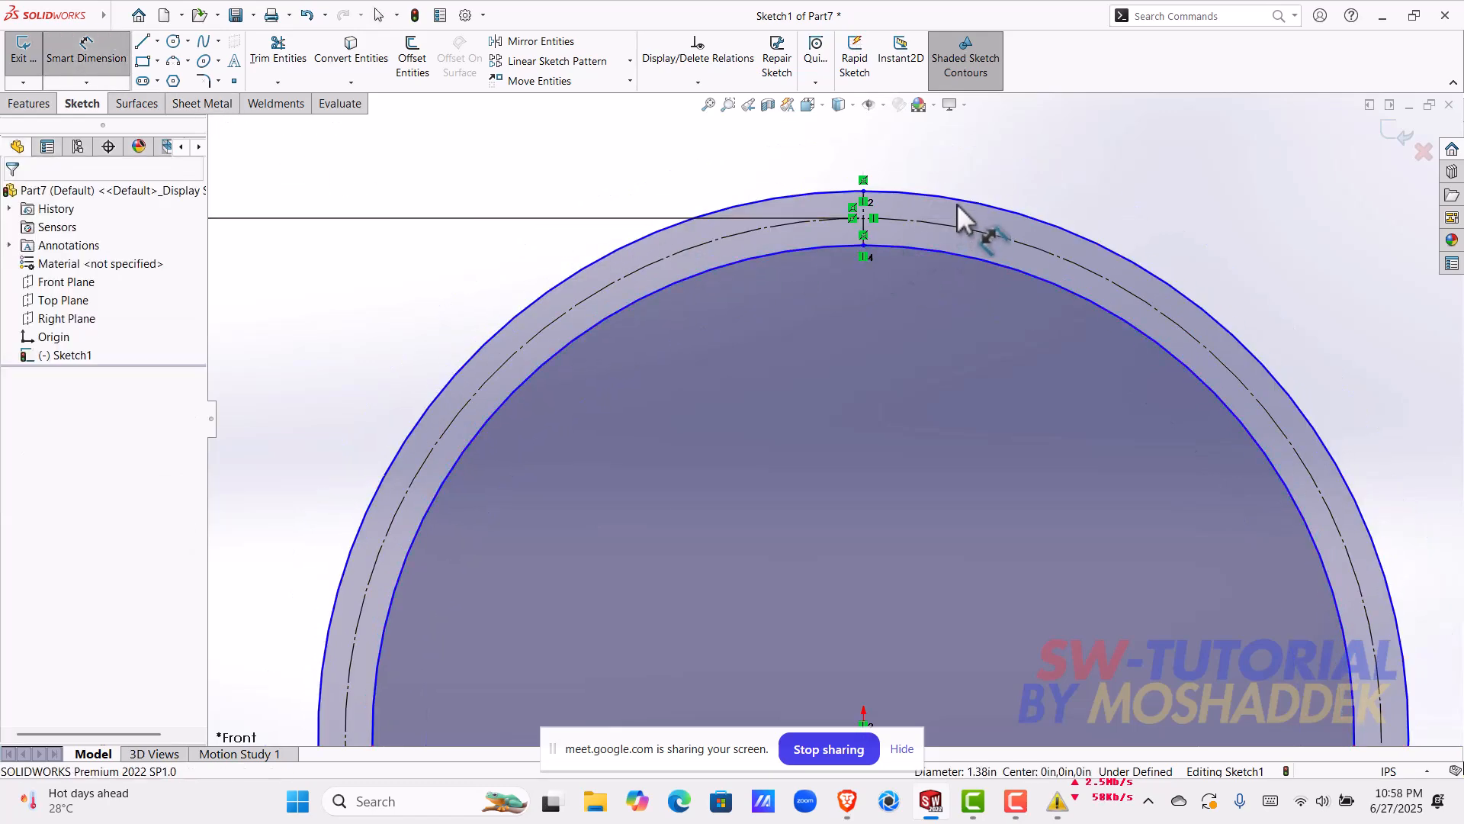
{"action": "left_click", "coordinate": [958, 252]}
{"action": "left_click", "coordinate": [1123, 257]}
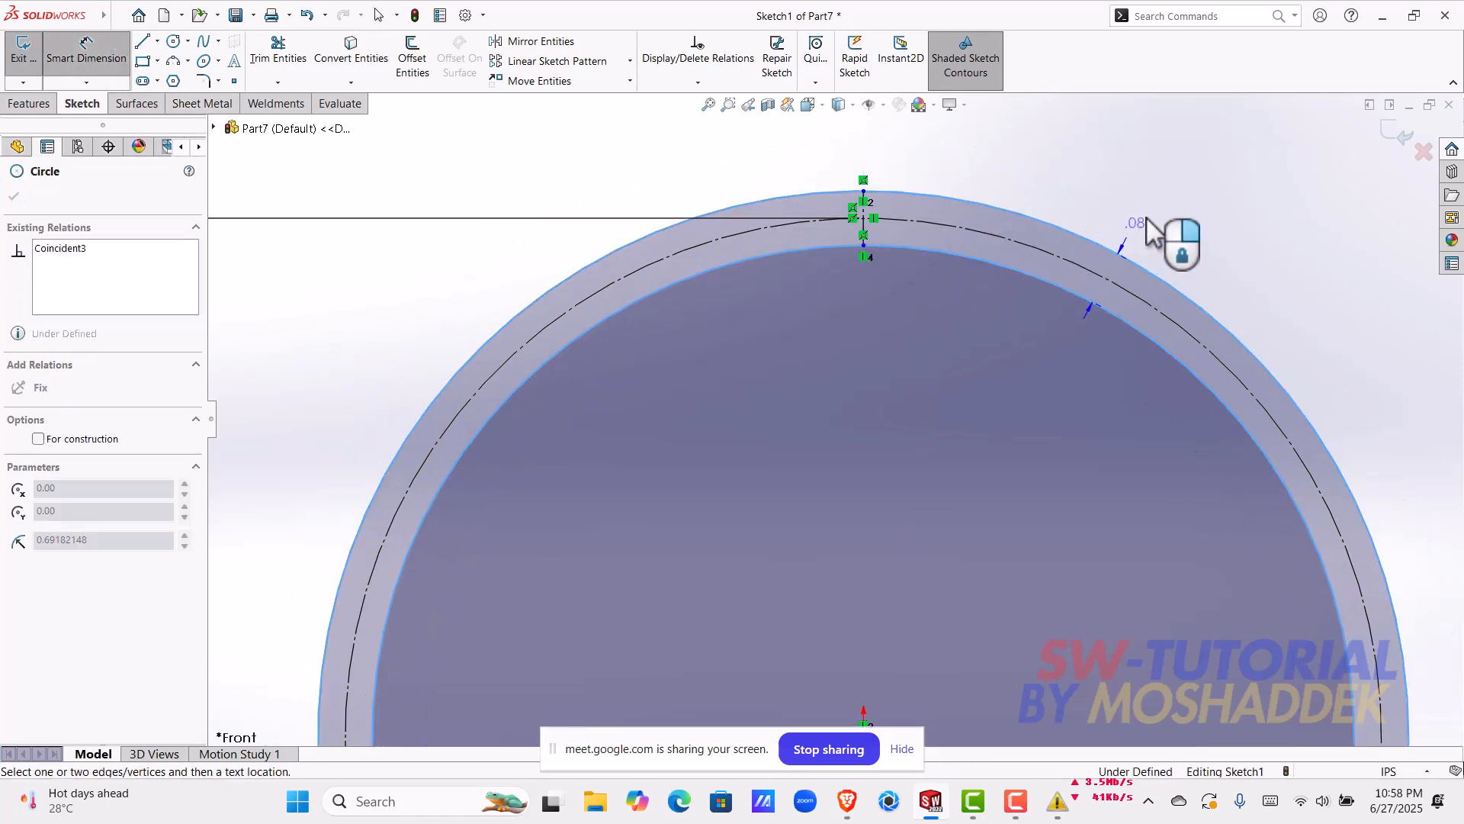
{"action": "left_click", "coordinate": [1158, 222]}
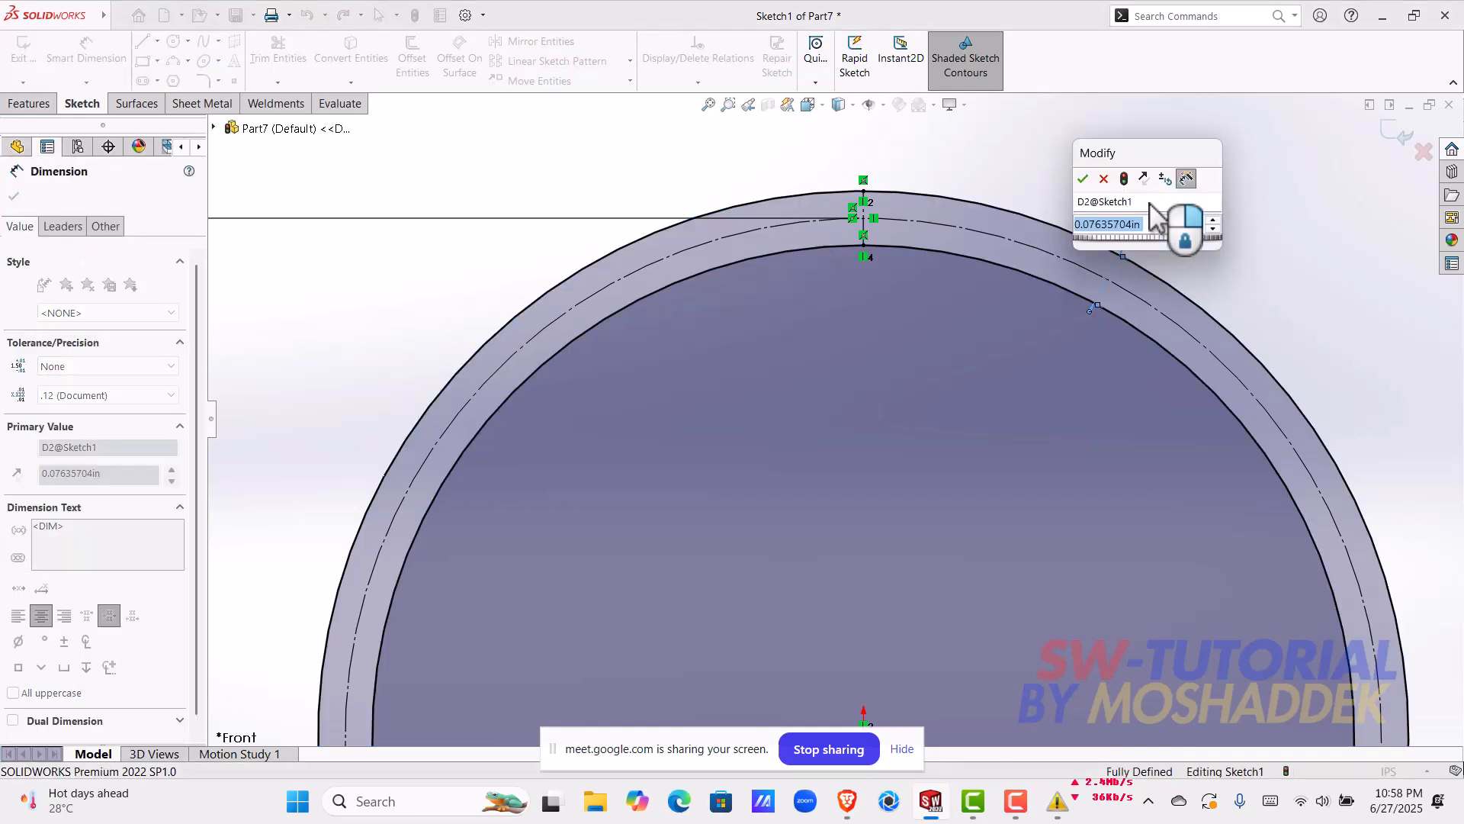
{"action": "type", "text": "2mm"}
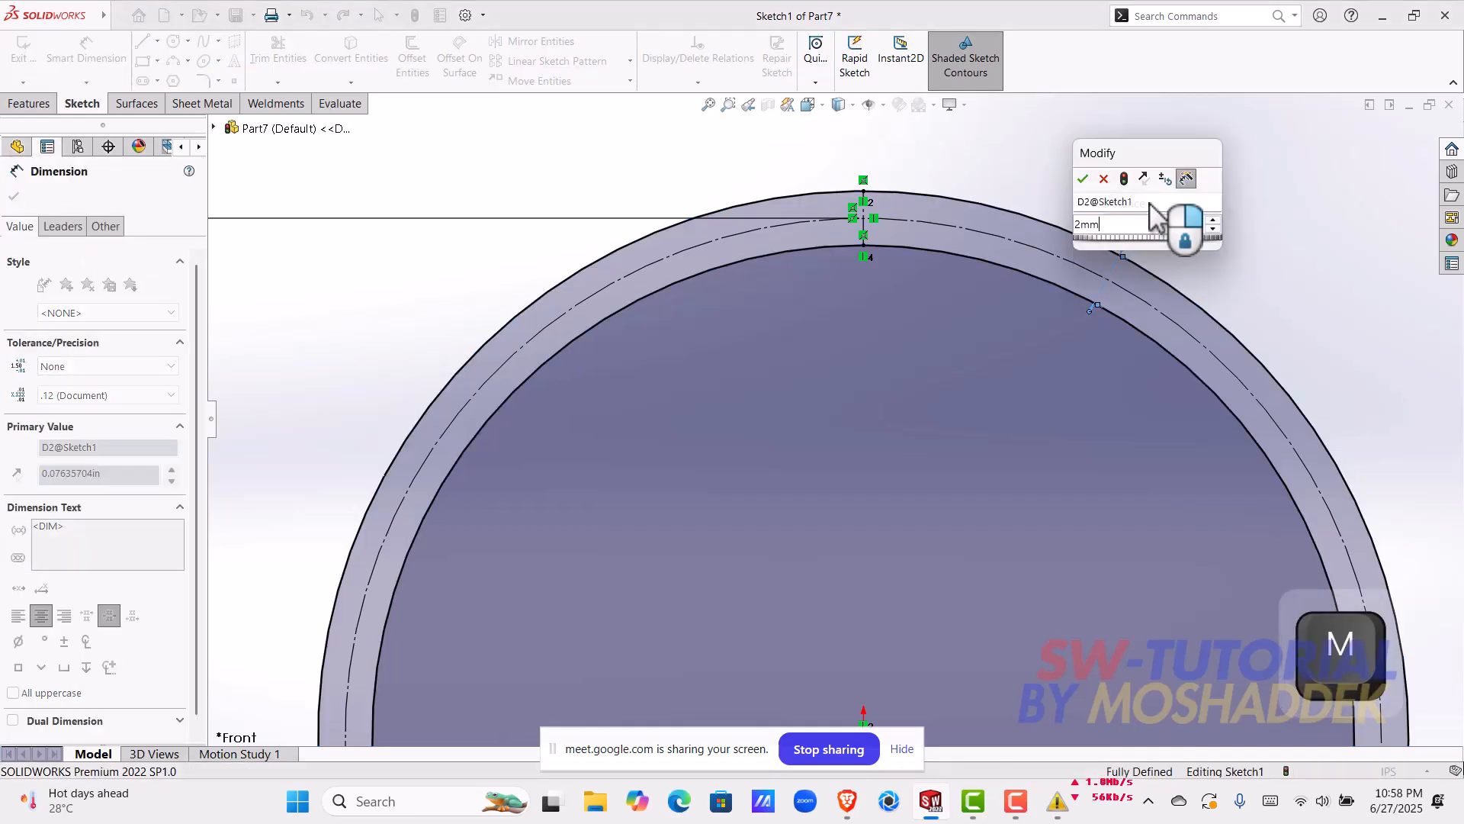
{"action": "key", "text": "Return"}
Step: Extrude the ring profile to a blind depth of 0.3 in
{"action": "scroll", "coordinate": [967, 437], "scroll_direction": "up", "scroll_amount": 3}
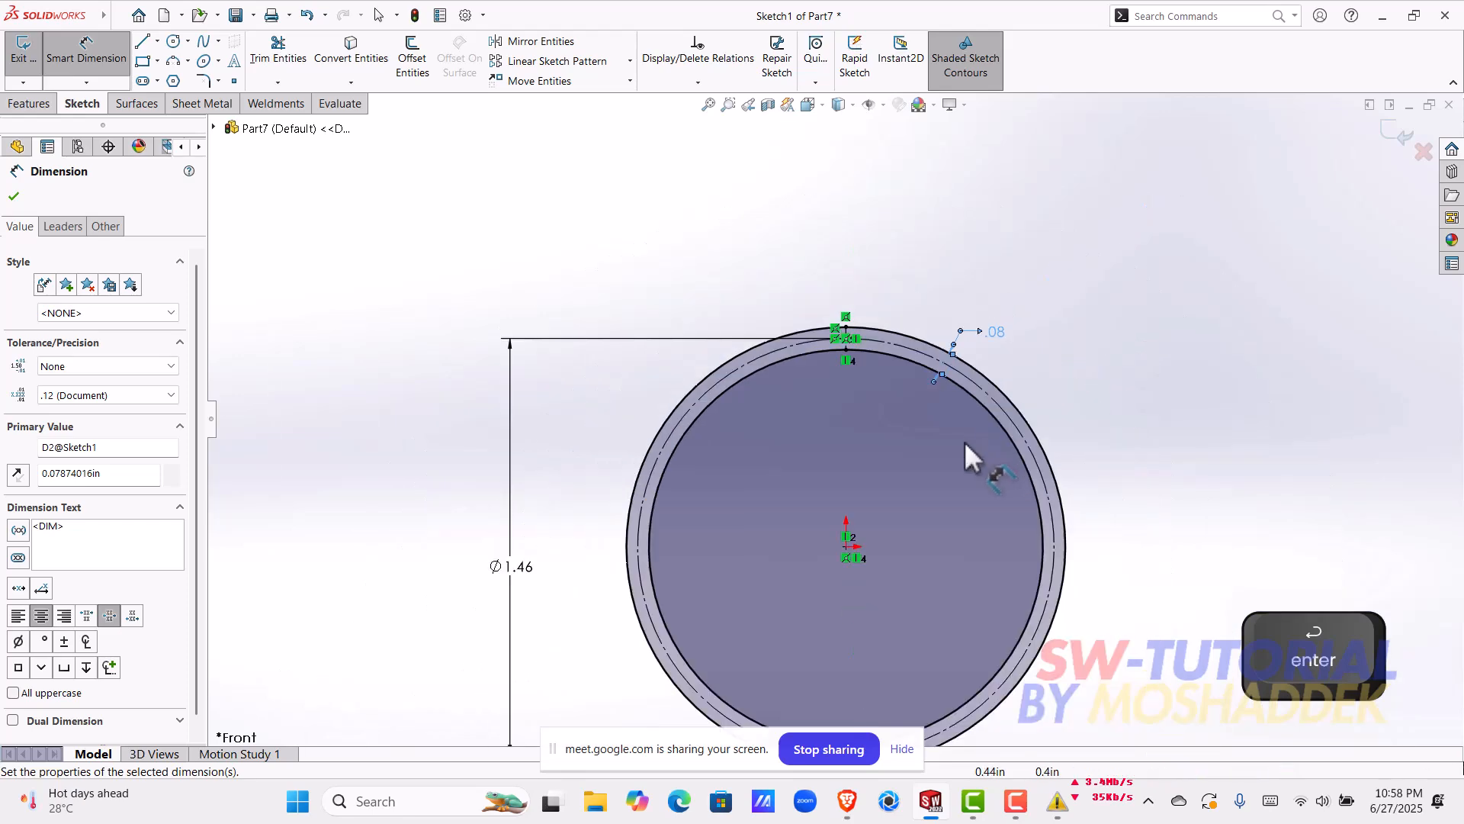
{"action": "mouse_move", "coordinate": [947, 427]}
{"action": "middle_mouse_down"}
{"action": "mouse_move", "coordinate": [747, 491]}
{"action": "mouse_move", "coordinate": [869, 499]}
{"action": "middle_mouse_up"}
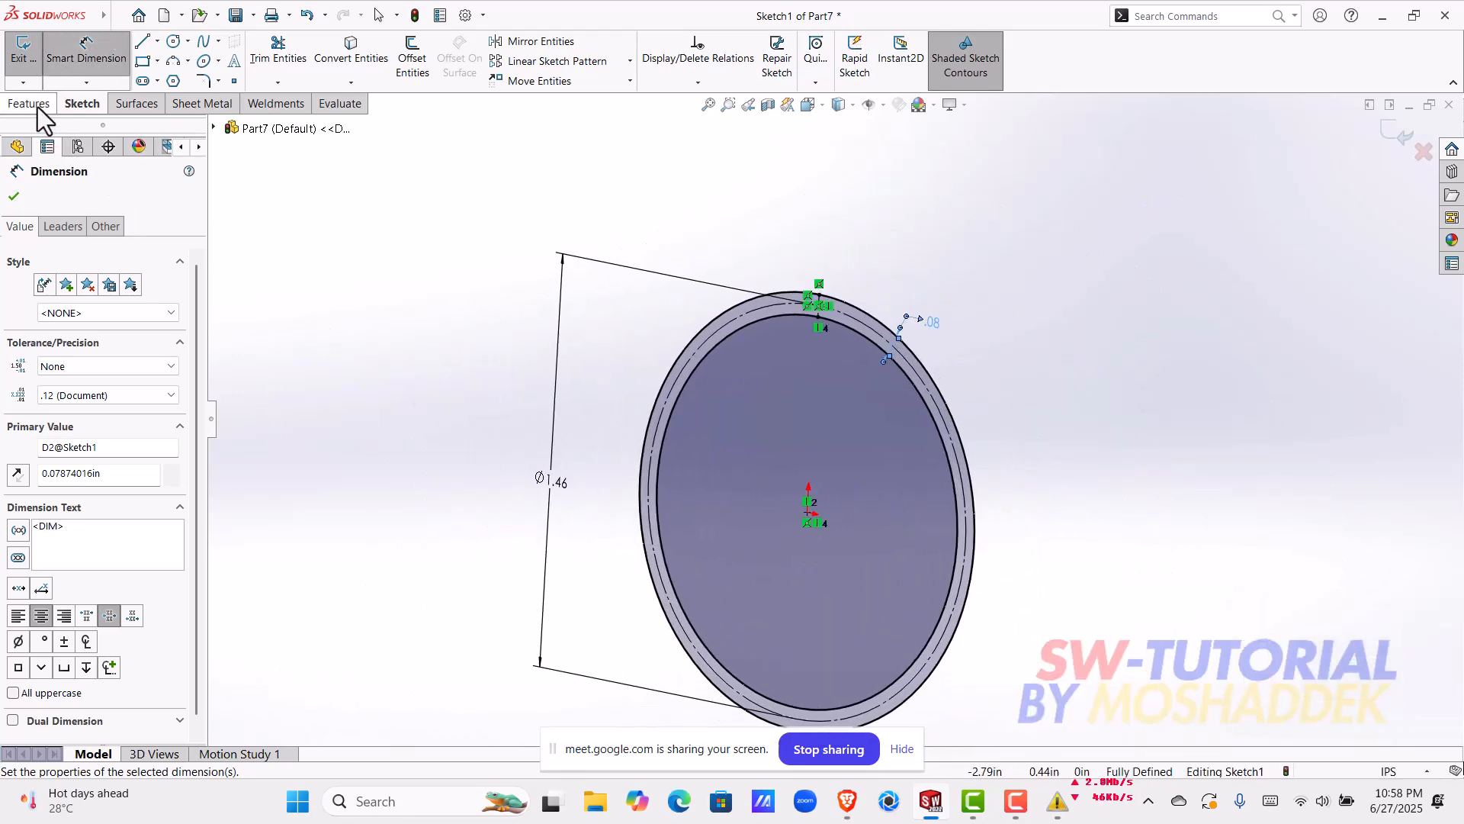
{"action": "left_click", "coordinate": [28, 103]}
{"action": "left_click", "coordinate": [31, 64]}
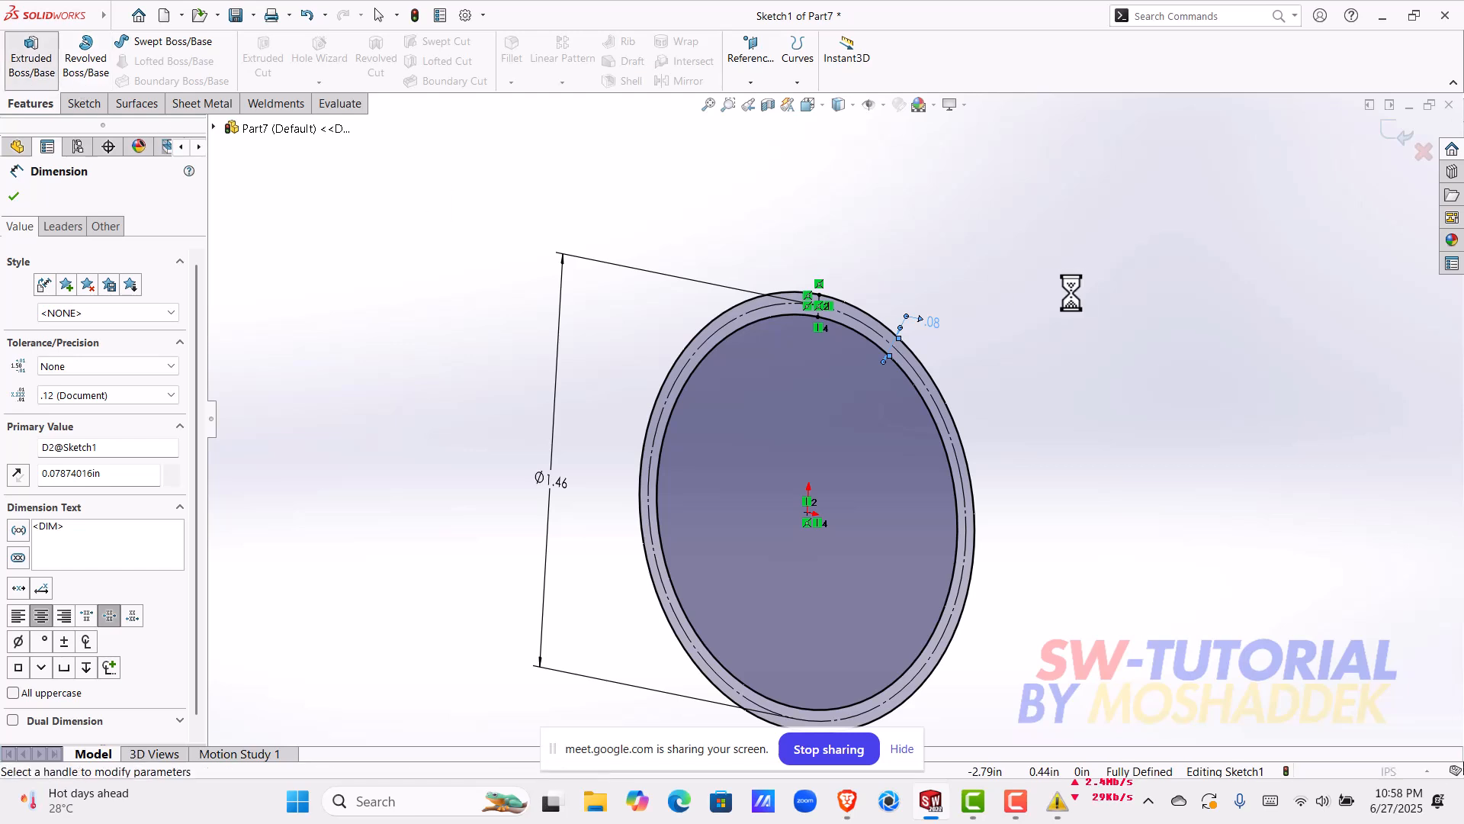
{"action": "middle_click_drag", "start_coordinate": [958, 407], "coordinate": [977, 413]}
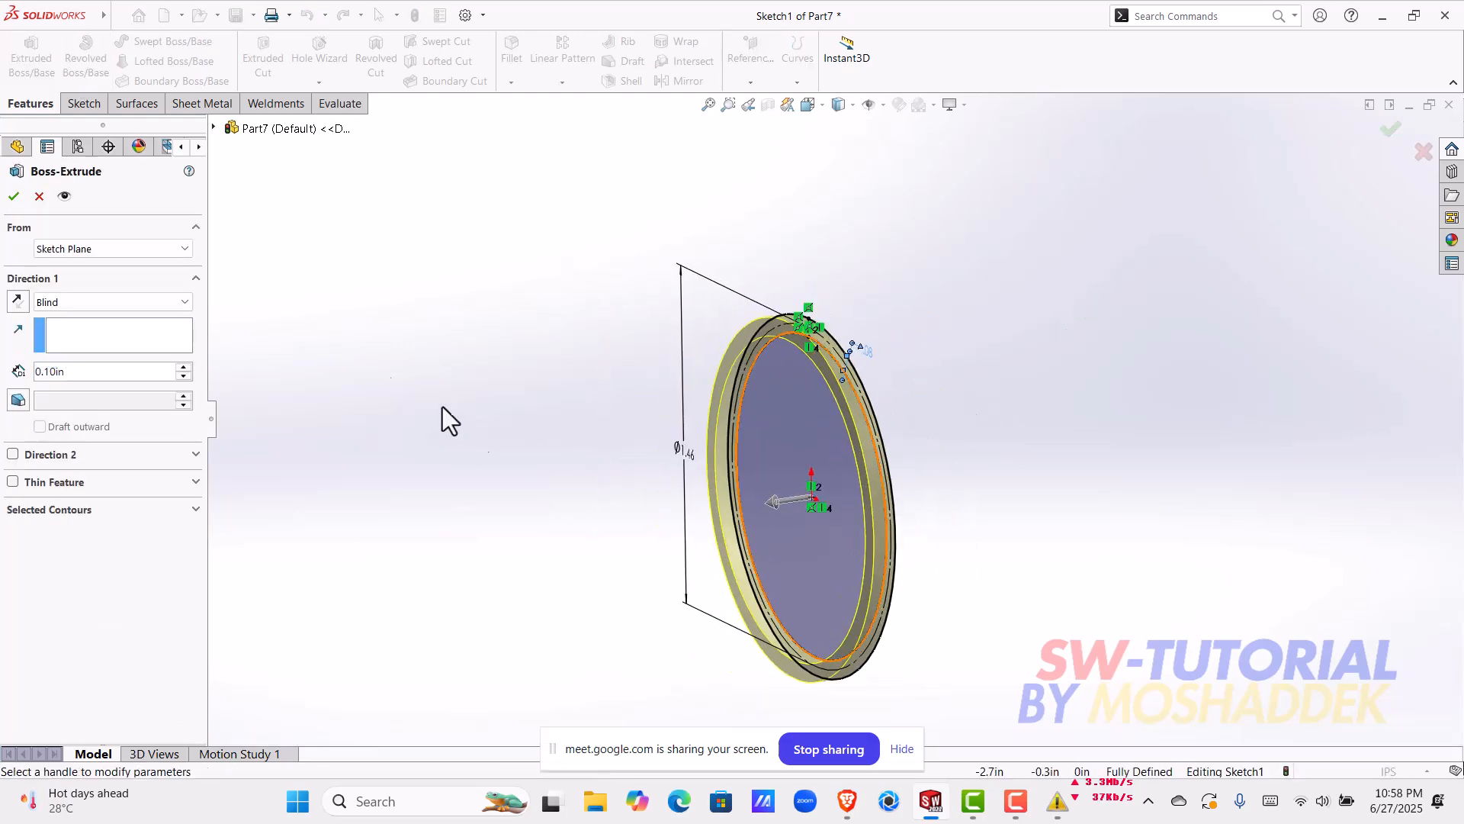
{"action": "left_click_drag", "start_coordinate": [135, 374], "coordinate": [27, 374]}
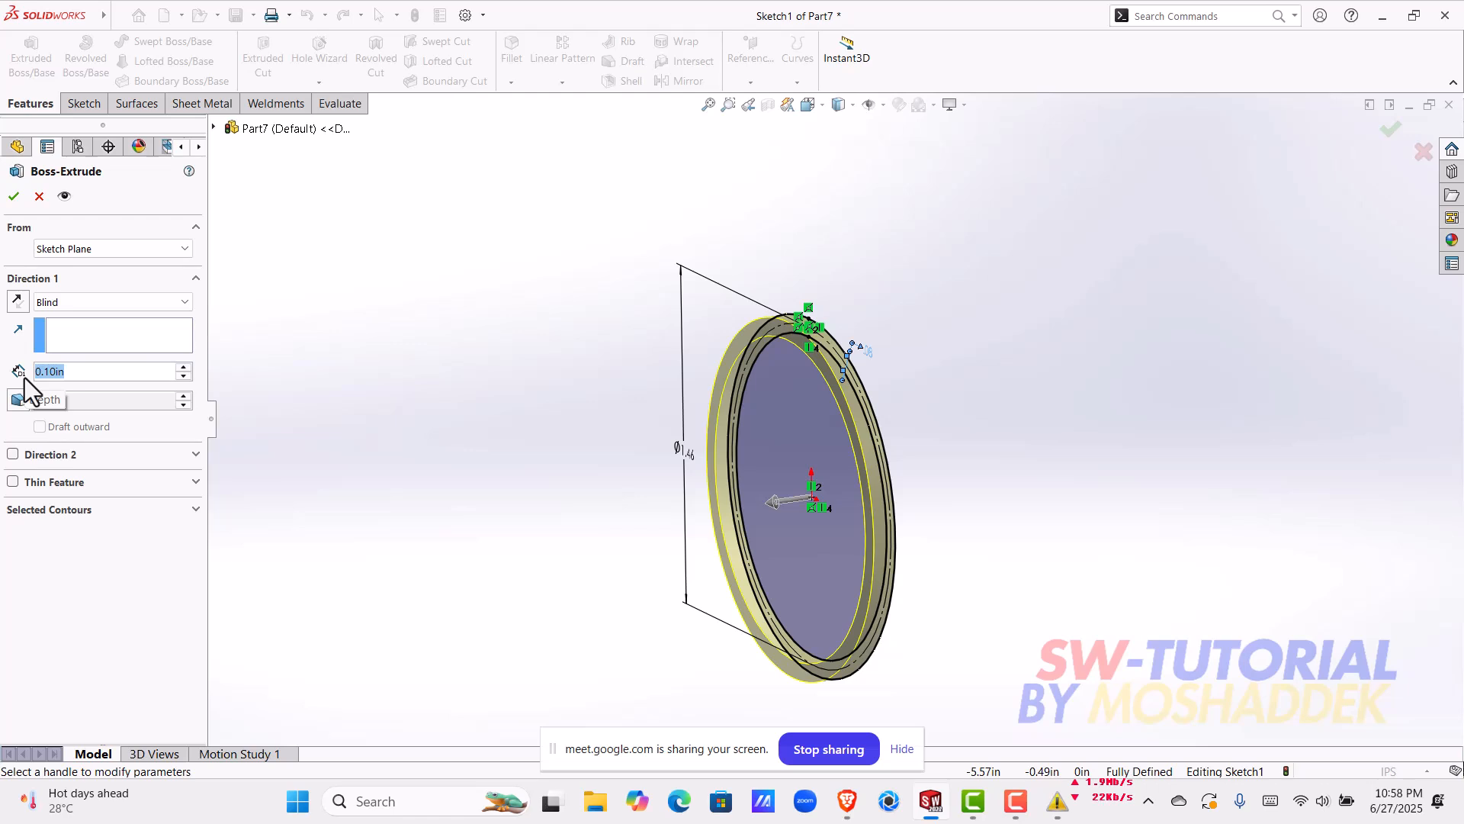
{"action": "type", "text": "0.3"}
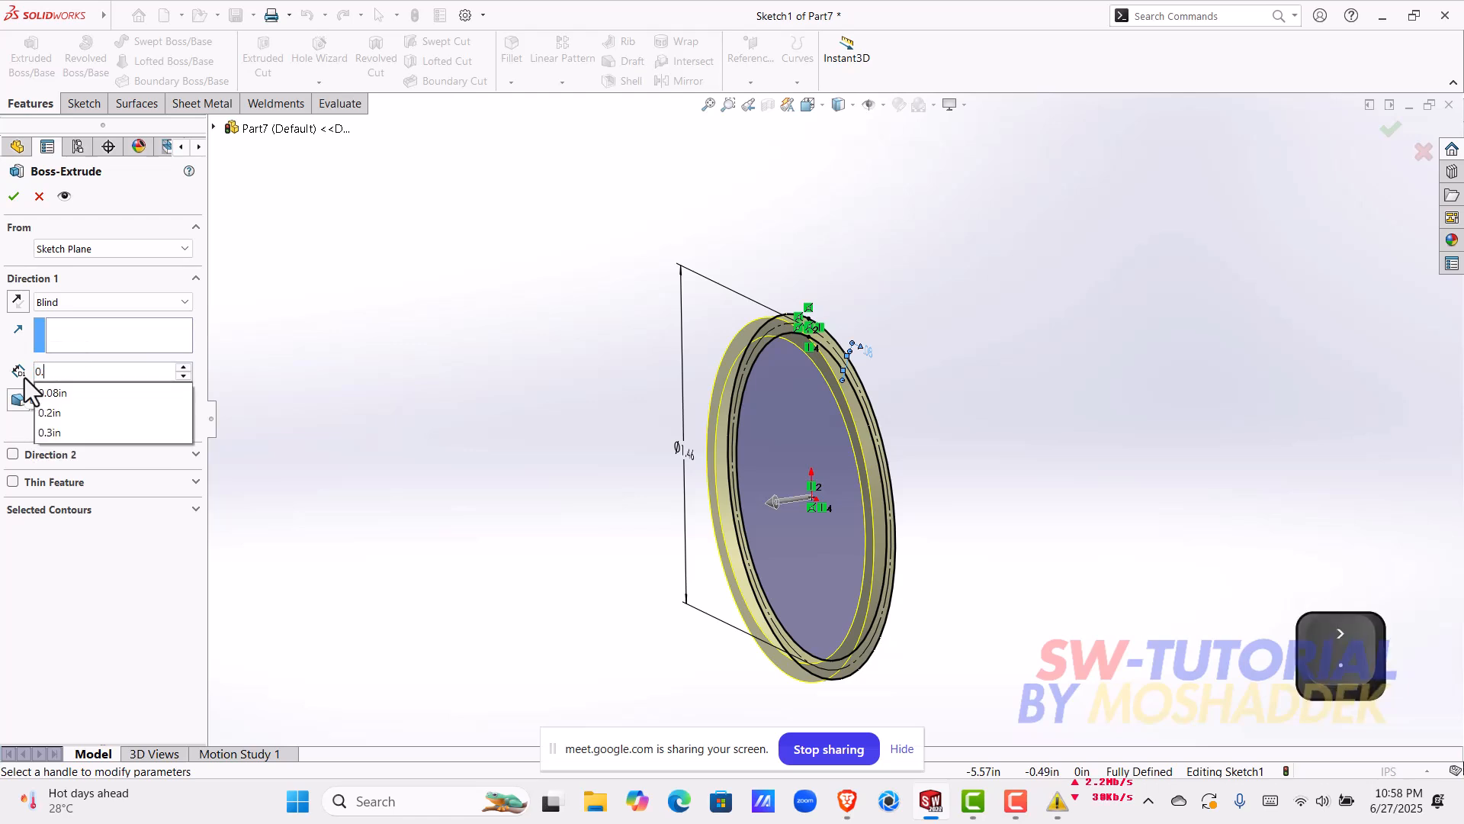
{"action": "key", "text": "Return"}
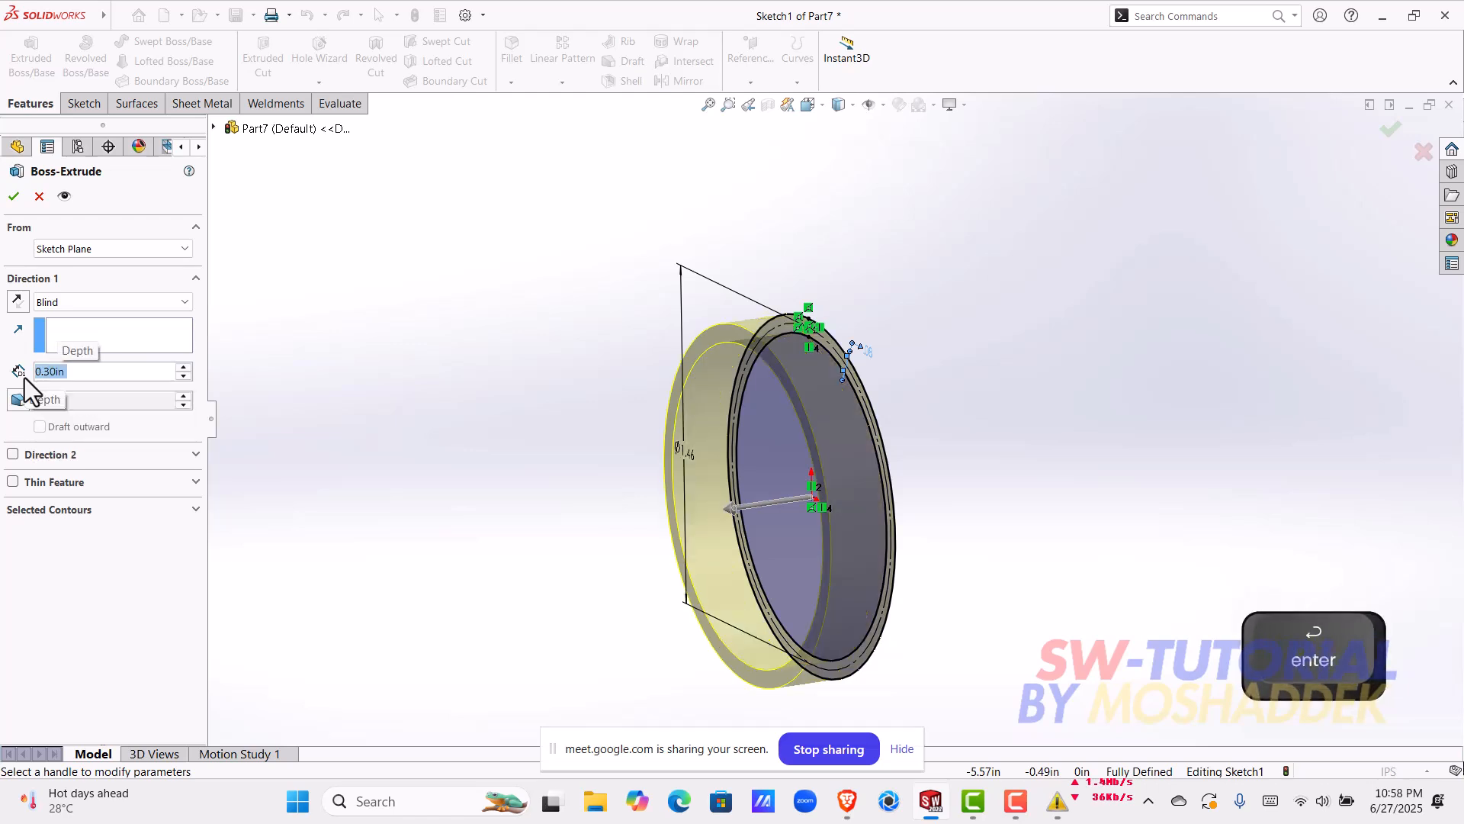
{"action": "left_click", "coordinate": [14, 196]}
Step: Set the ring's extrusion depth to 0.4 in
{"action": "left_click", "coordinate": [620, 405]}
{"action": "middle_click_drag", "start_coordinate": [620, 405], "coordinate": [726, 460]}
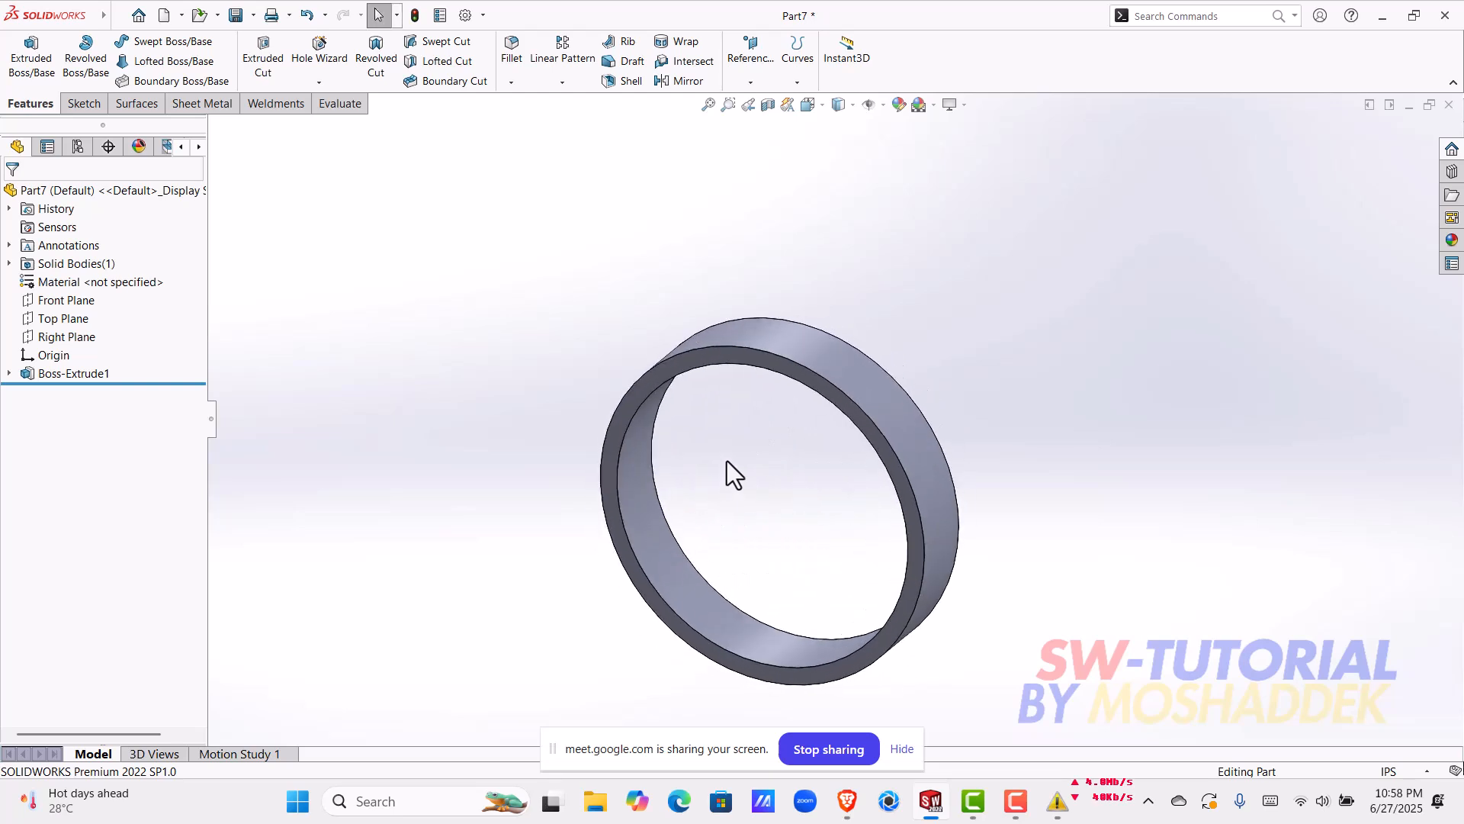
{"action": "left_click", "coordinate": [799, 343]}
{"action": "left_click", "coordinate": [838, 283]}
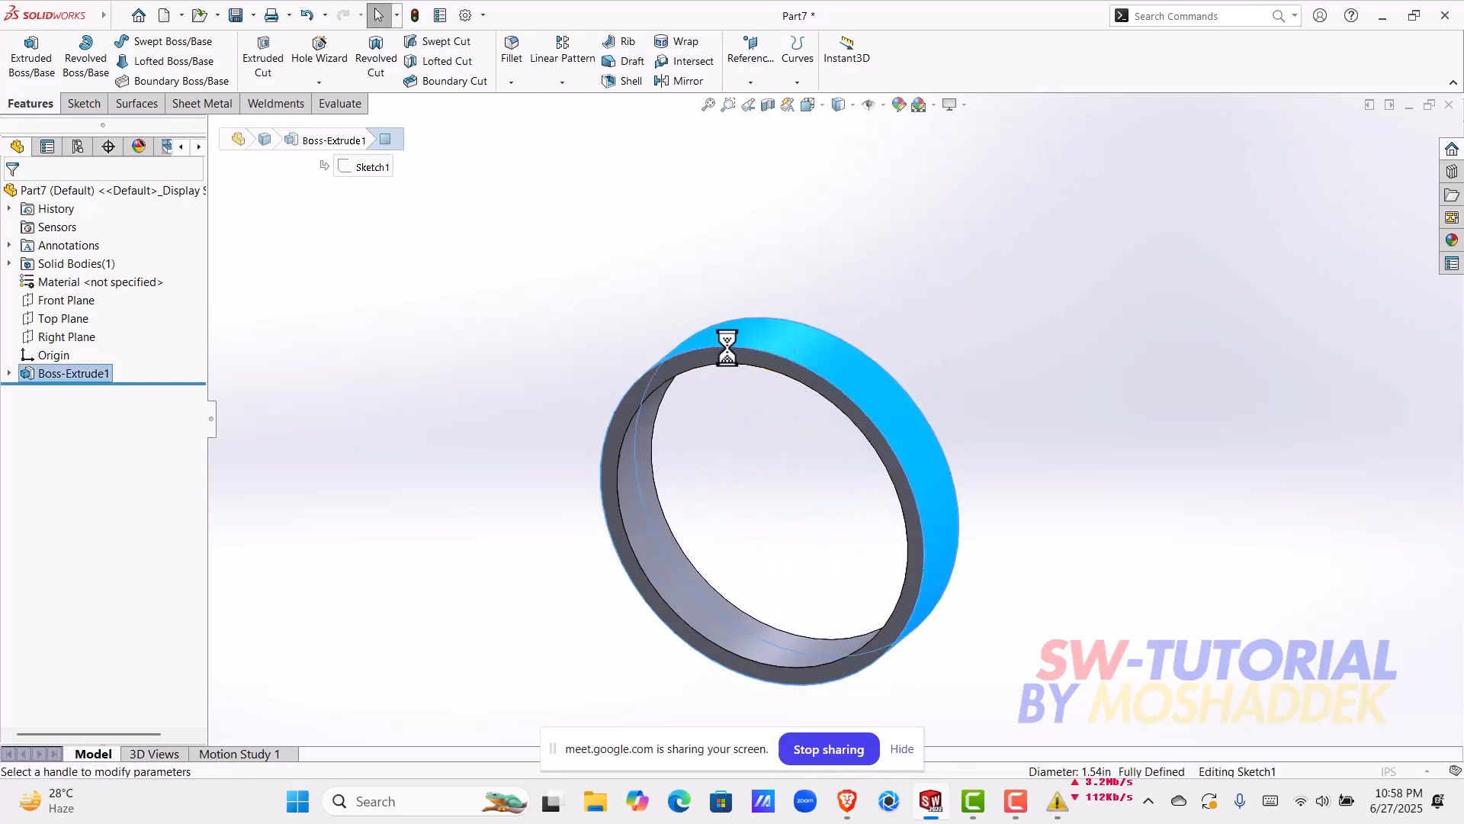
{"action": "type", "text": "0.4"}
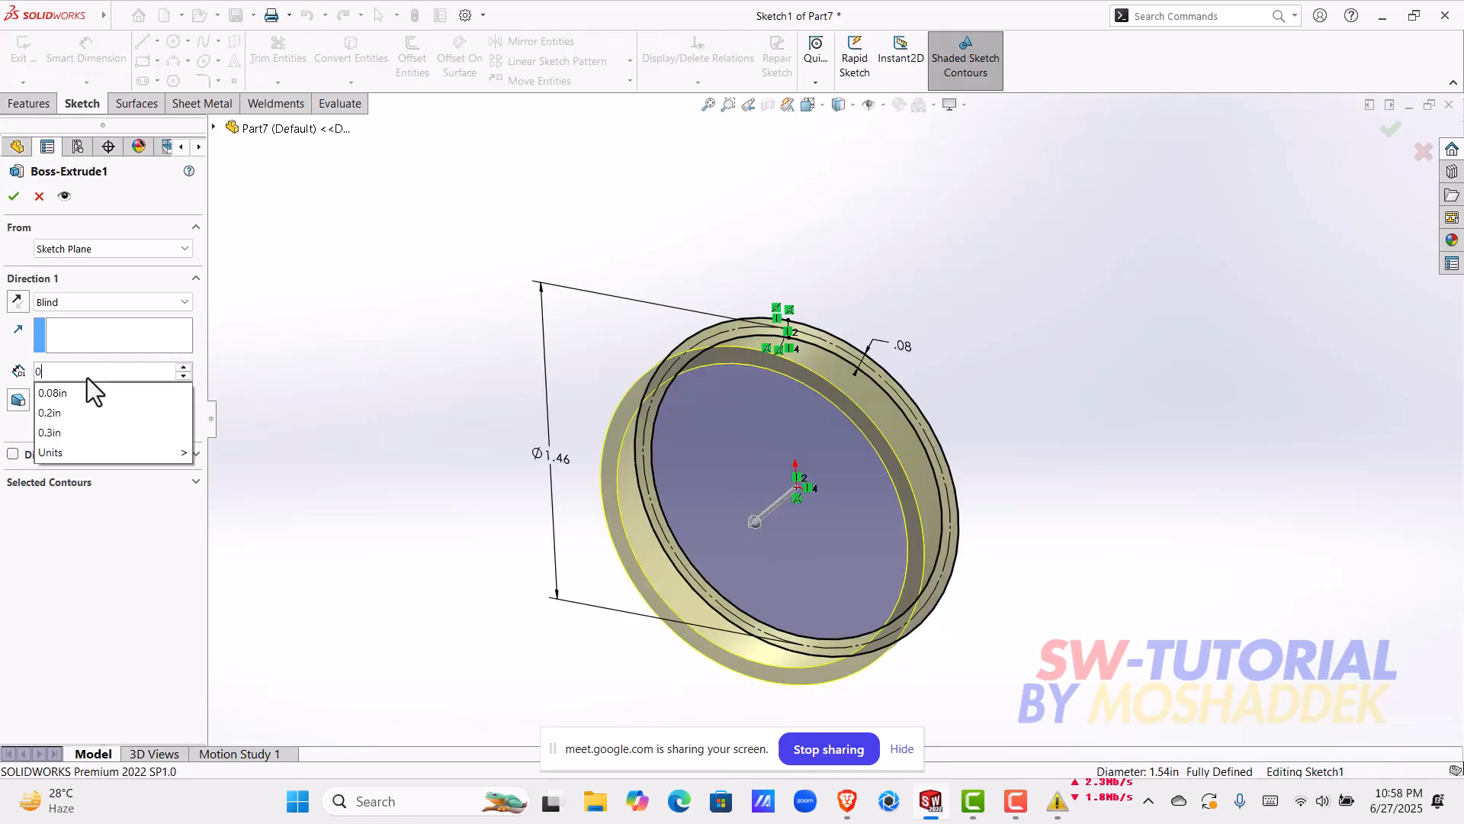
{"action": "key", "text": "Return"}
{"action": "left_click", "coordinate": [14, 197]}
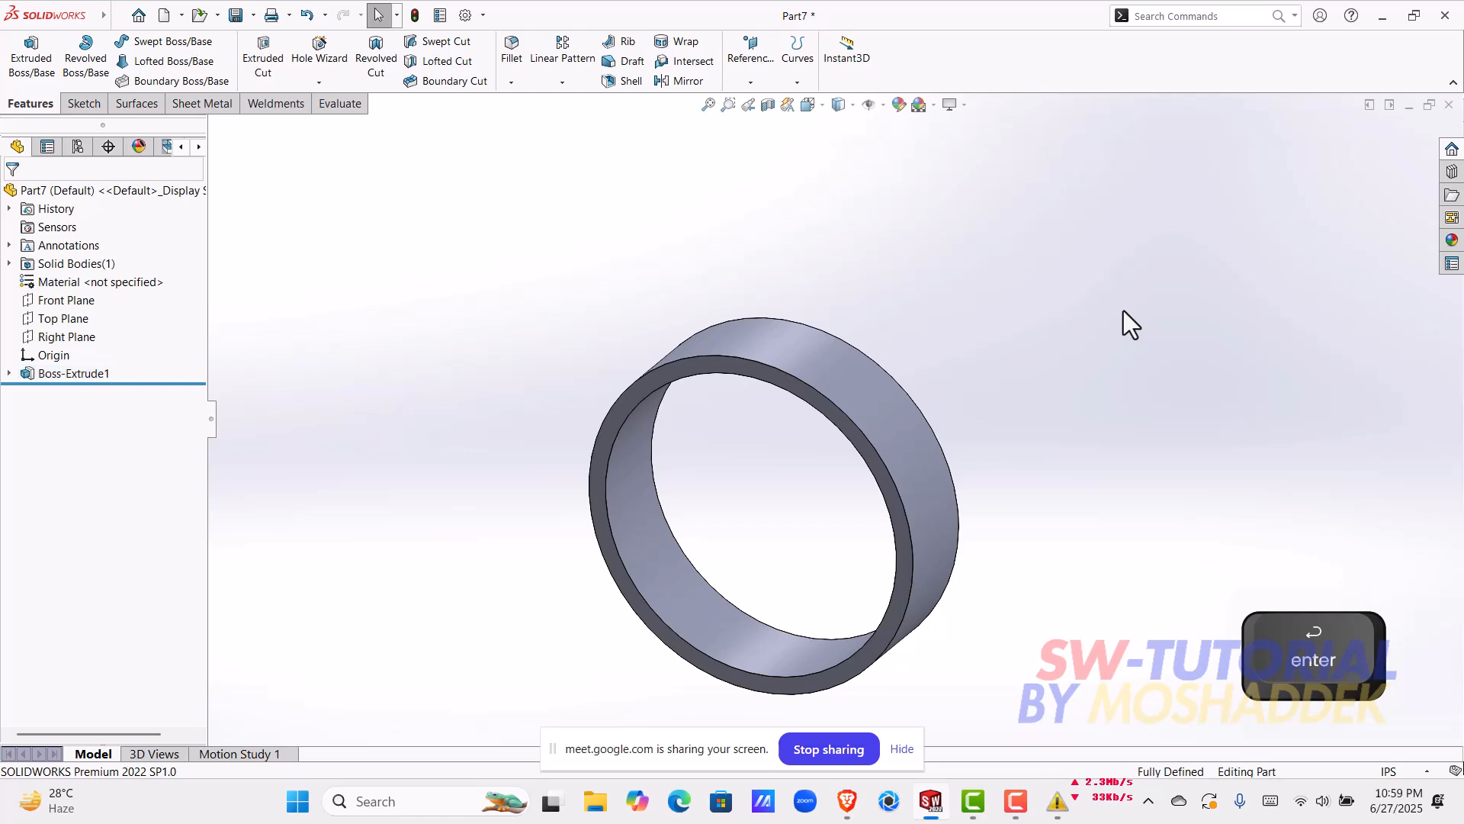
{"action": "mouse_move", "coordinate": [743, 421]}
{"action": "middle_mouse_down"}
{"action": "mouse_move", "coordinate": [779, 422]}
{"action": "mouse_move", "coordinate": [765, 433]}
{"action": "middle_mouse_up"}
{"action": "middle_click_drag", "start_coordinate": [1062, 606], "coordinate": [1083, 492]}
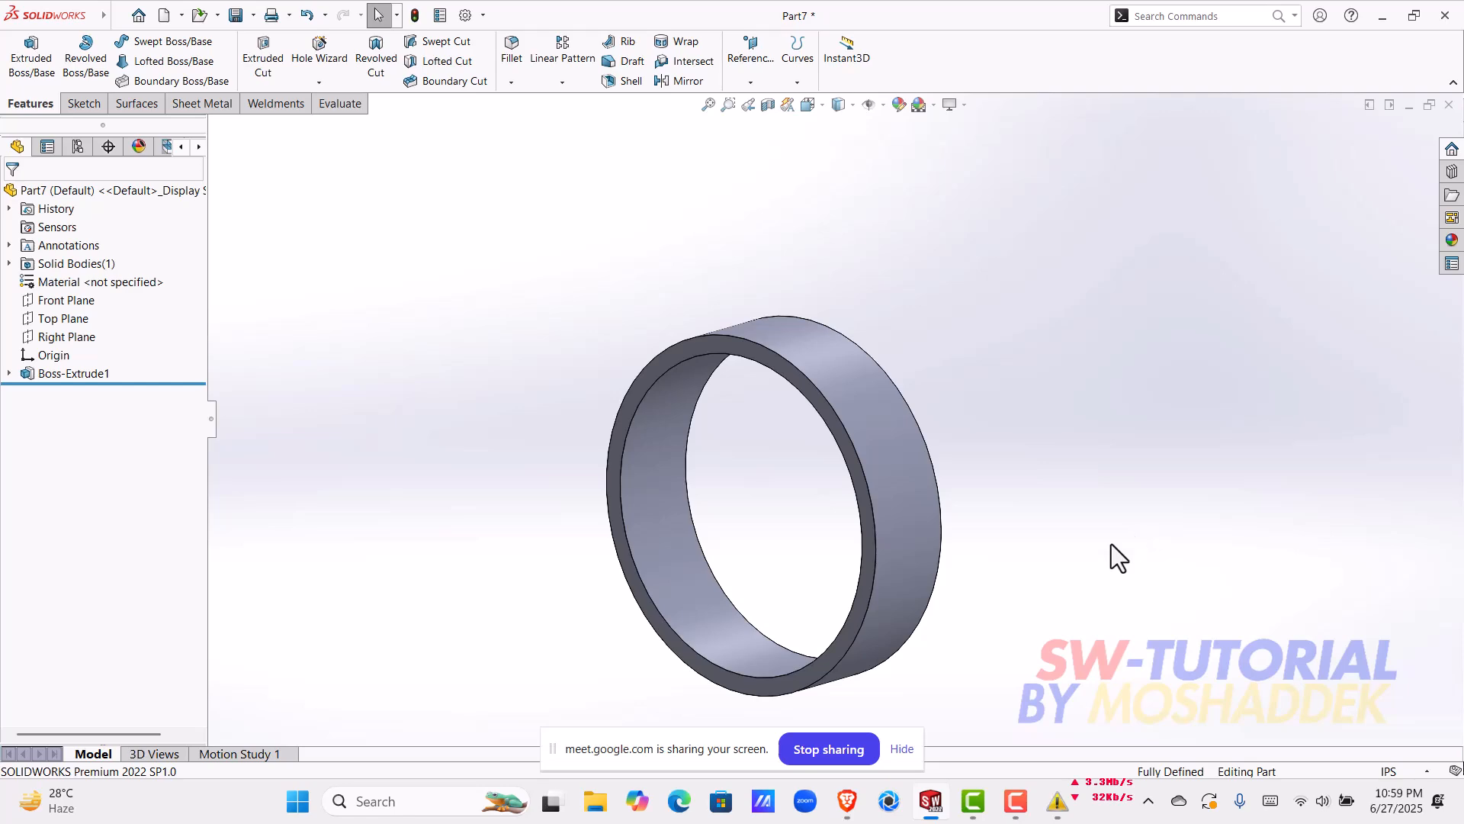
Step: Switch to the Google Meet call in the browser, dismiss the call time-limit notice and return to SolidWorks
{"action": "left_click", "coordinate": [847, 801]}
{"action": "left_click", "coordinate": [808, 711]}
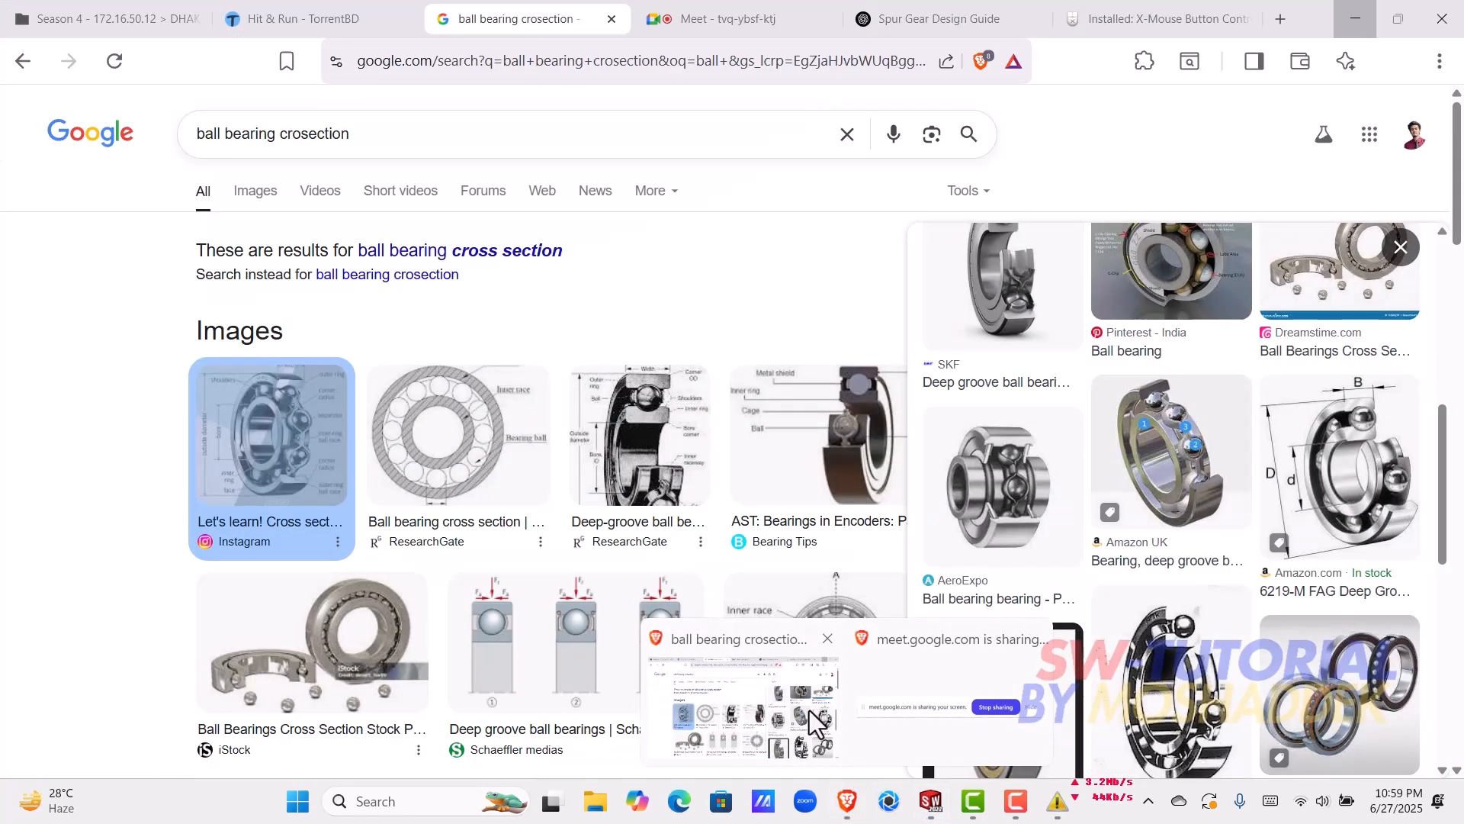
{"action": "left_click", "coordinate": [705, 17]}
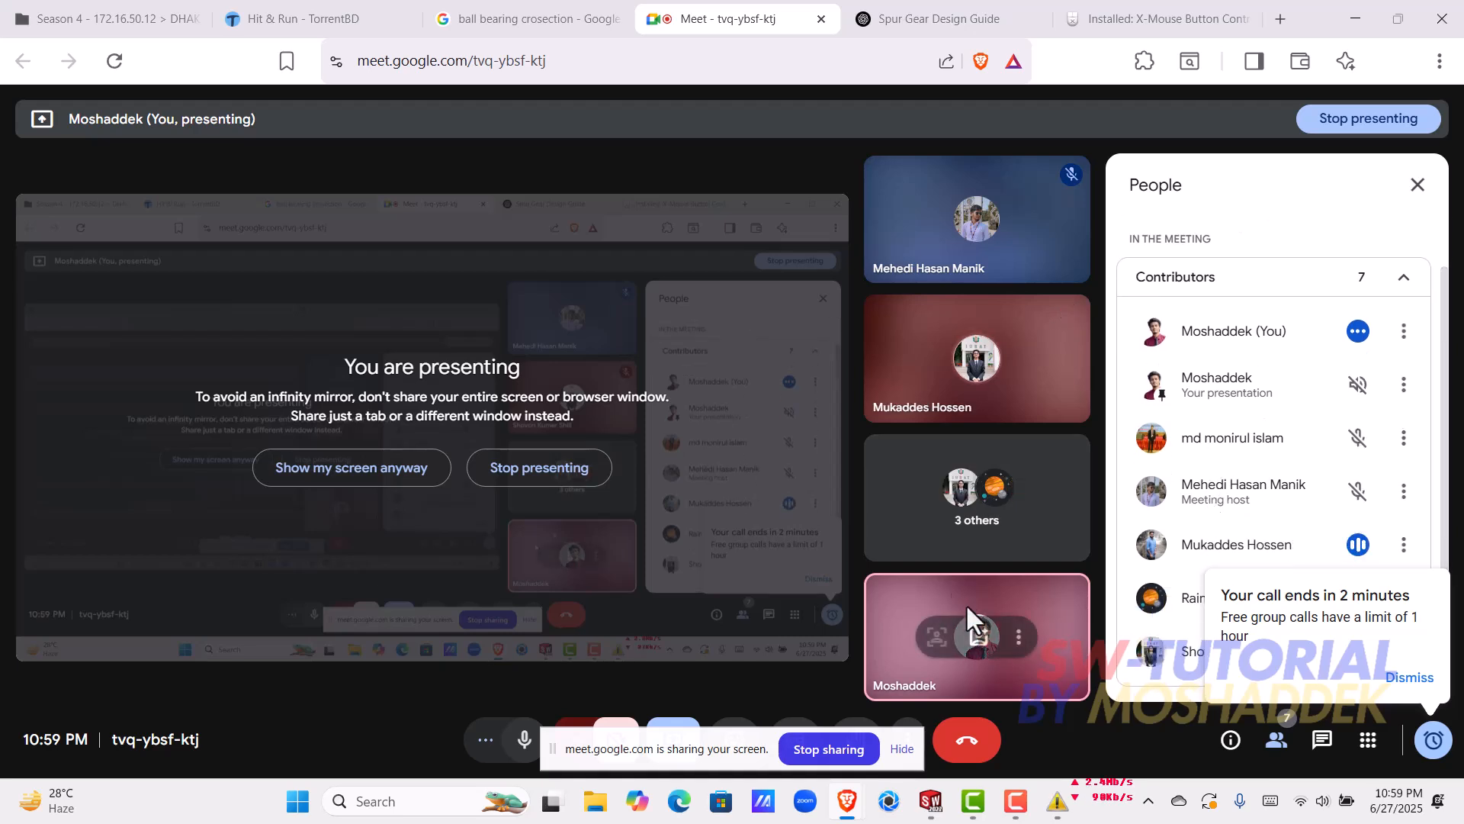
{"action": "left_click", "coordinate": [1408, 677]}
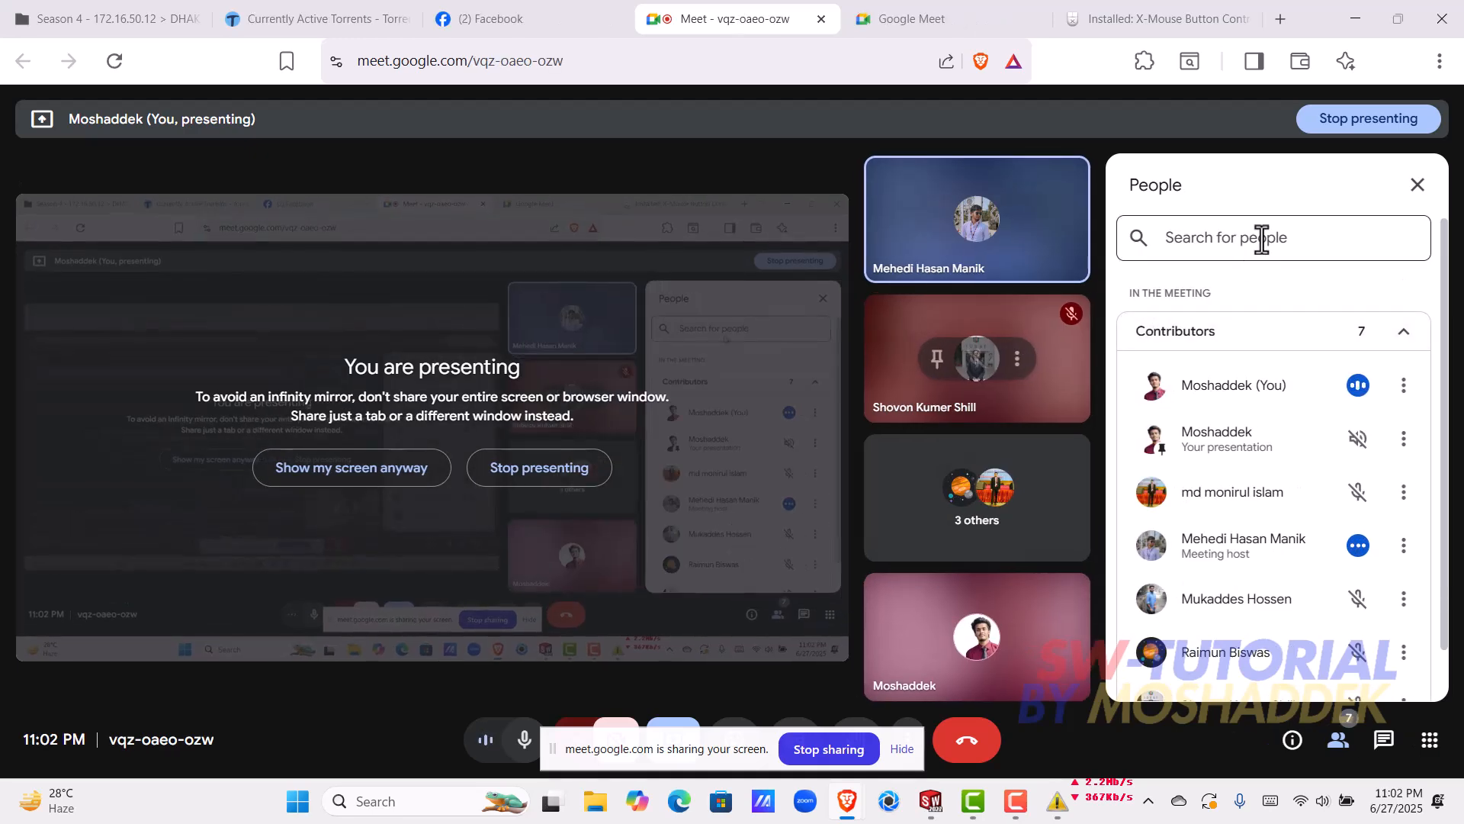
{"action": "key", "text": "alt+Tab"}
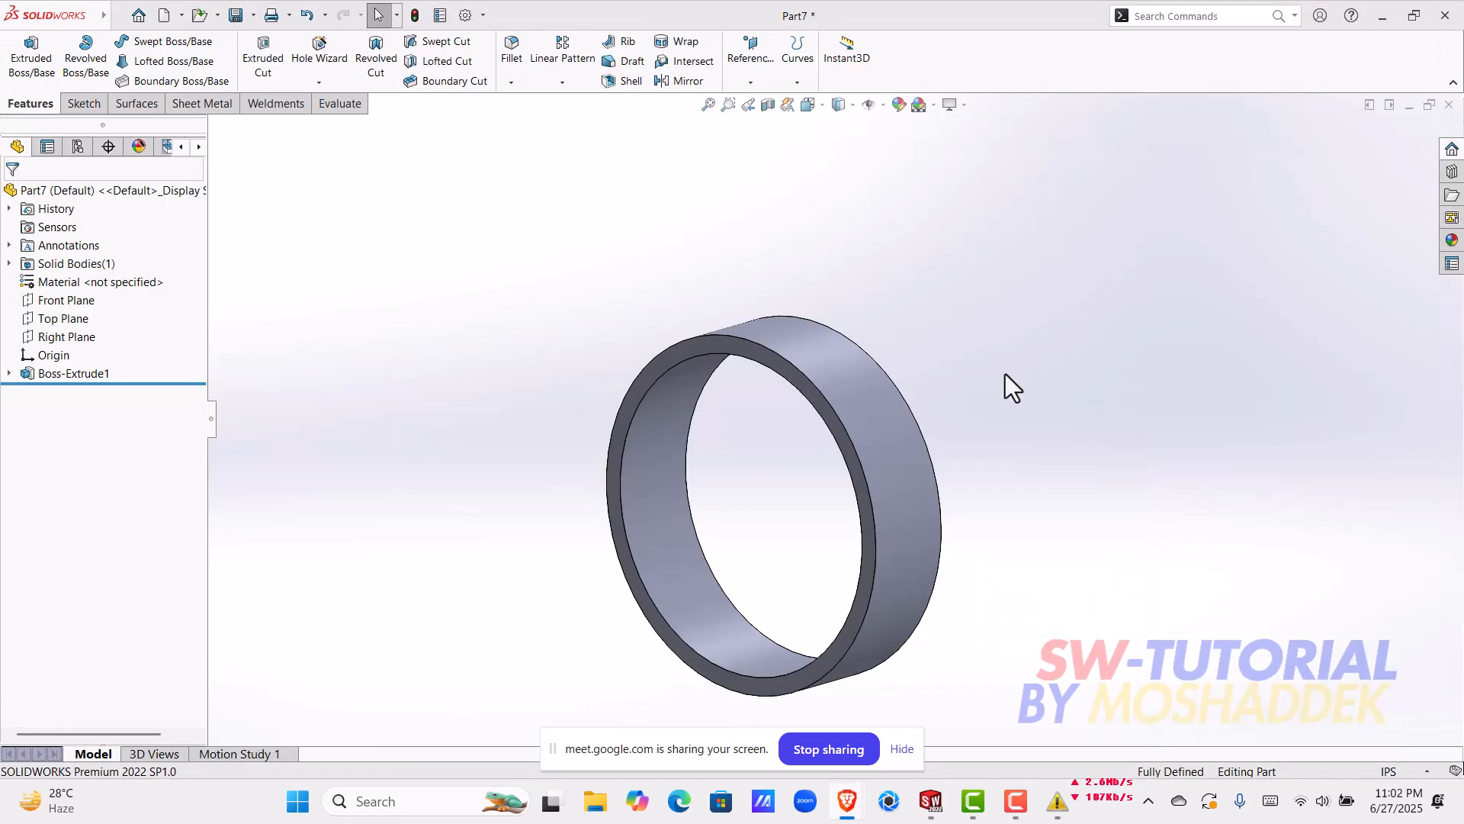
{"action": "middle_click_drag", "start_coordinate": [967, 370], "coordinate": [958, 325]}
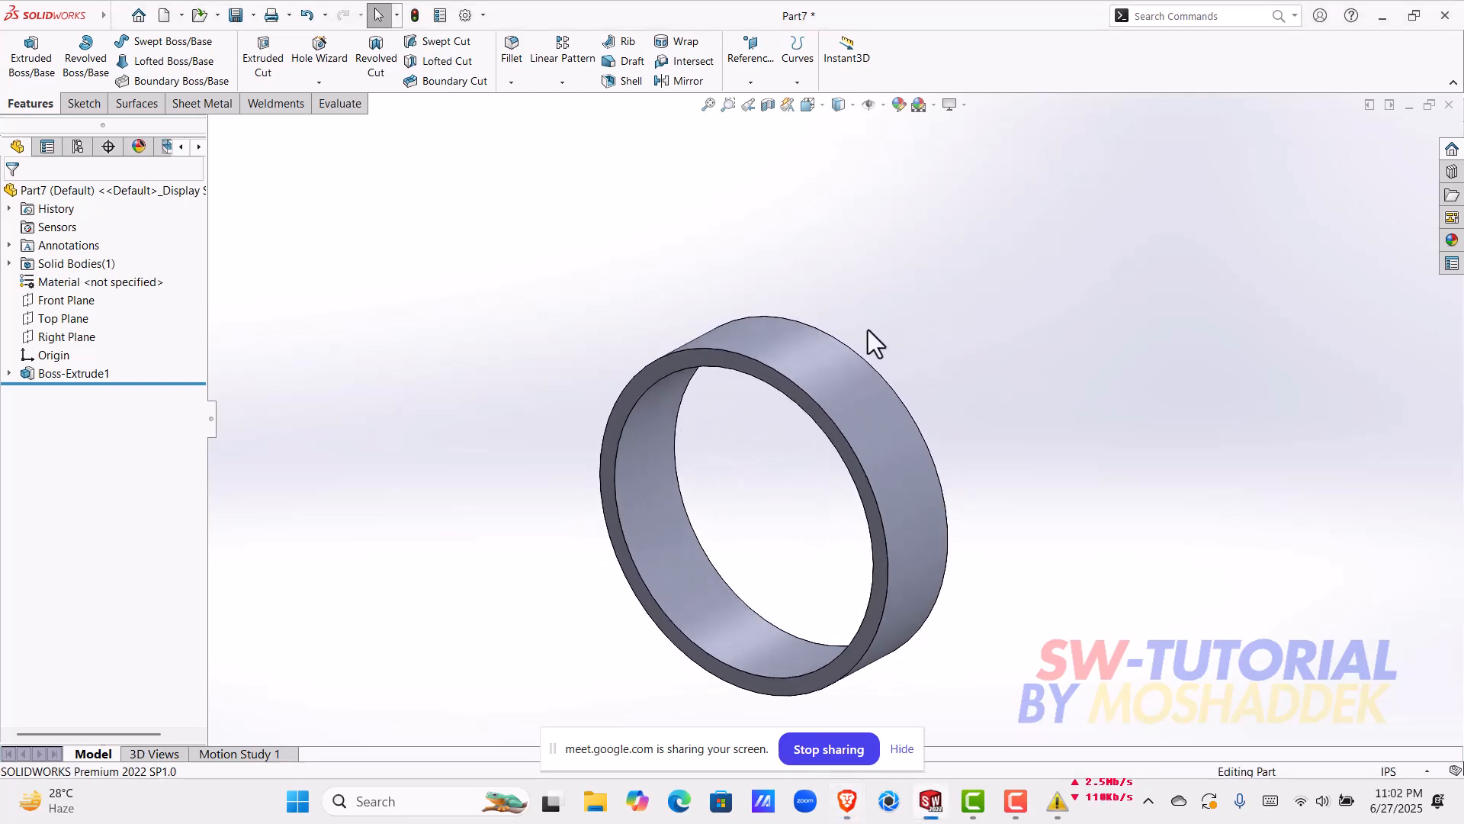
{"action": "middle_click_drag", "start_coordinate": [962, 451], "coordinate": [982, 396]}
{"action": "scroll", "coordinate": [889, 323], "scroll_direction": "down", "scroll_amount": 2}
{"action": "middle_click_drag", "start_coordinate": [802, 363], "coordinate": [730, 423]}
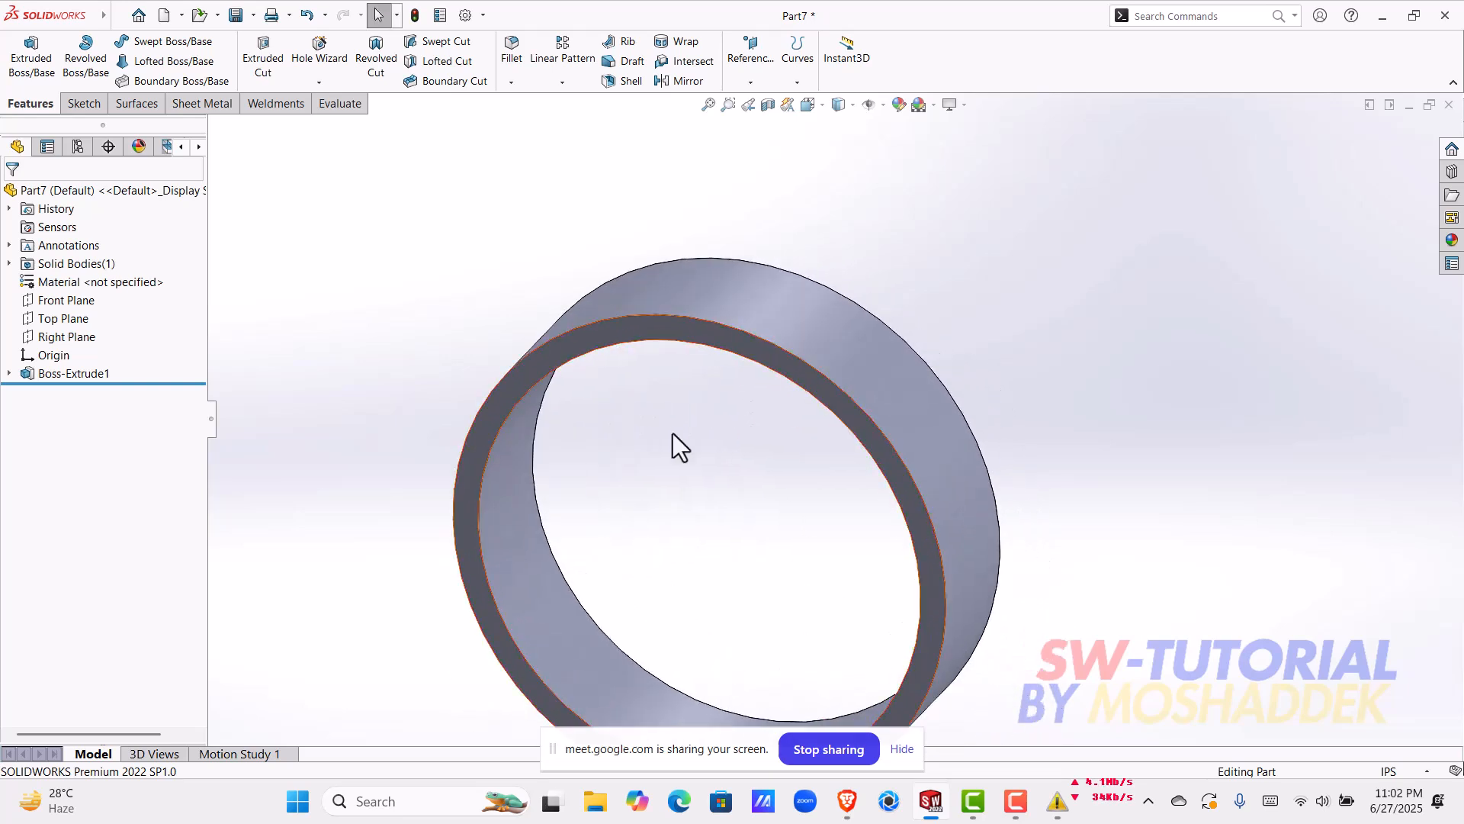
{"action": "scroll", "coordinate": [597, 439], "scroll_direction": "up", "scroll_amount": 2}
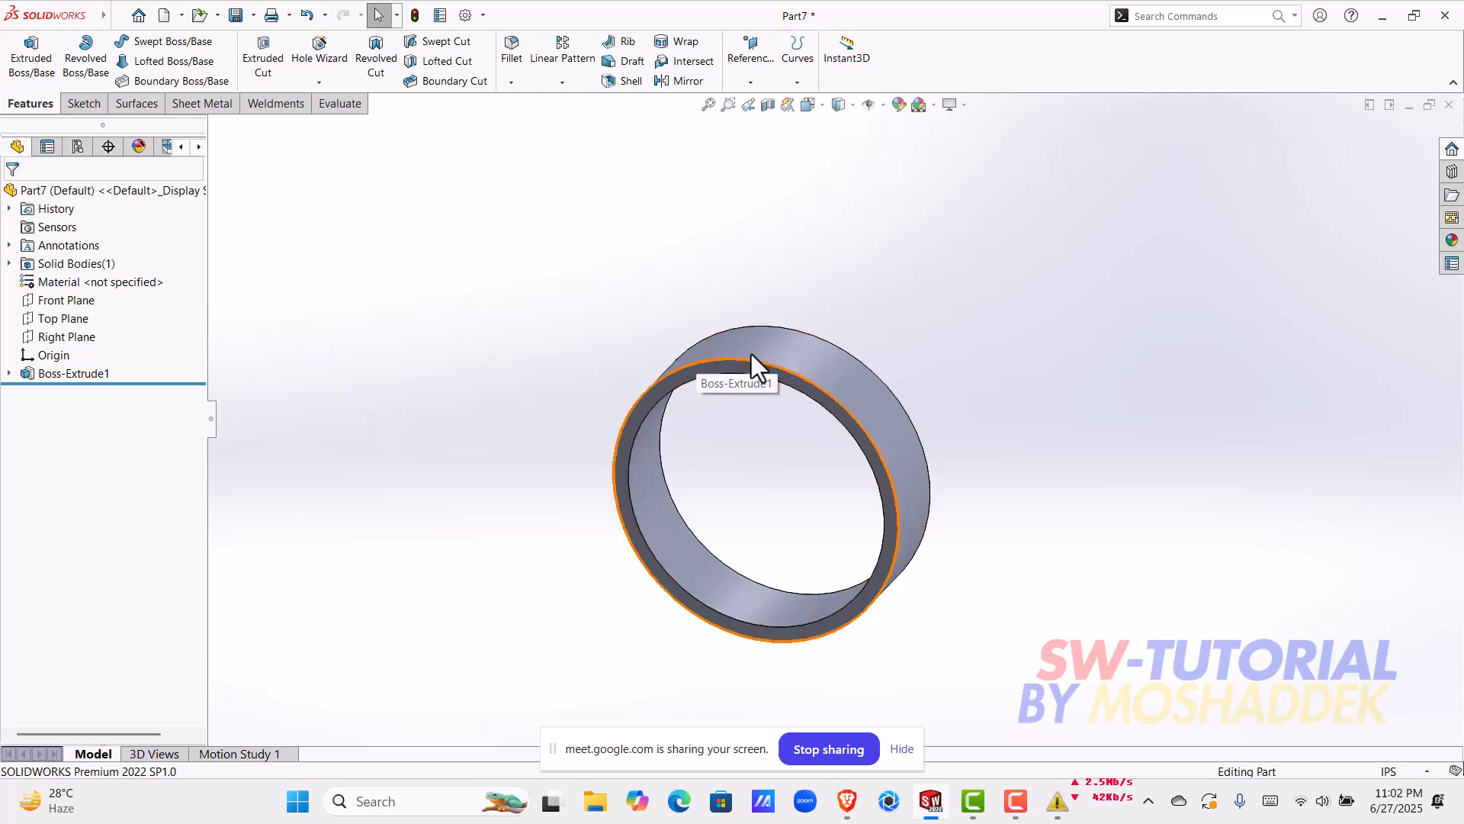
Step: Open the ring's base sketch to examine its profile and construction circle, and close it without editing
{"action": "left_click", "coordinate": [8, 372]}
{"action": "left_click", "coordinate": [74, 392]}
{"action": "left_click", "coordinate": [94, 347]}
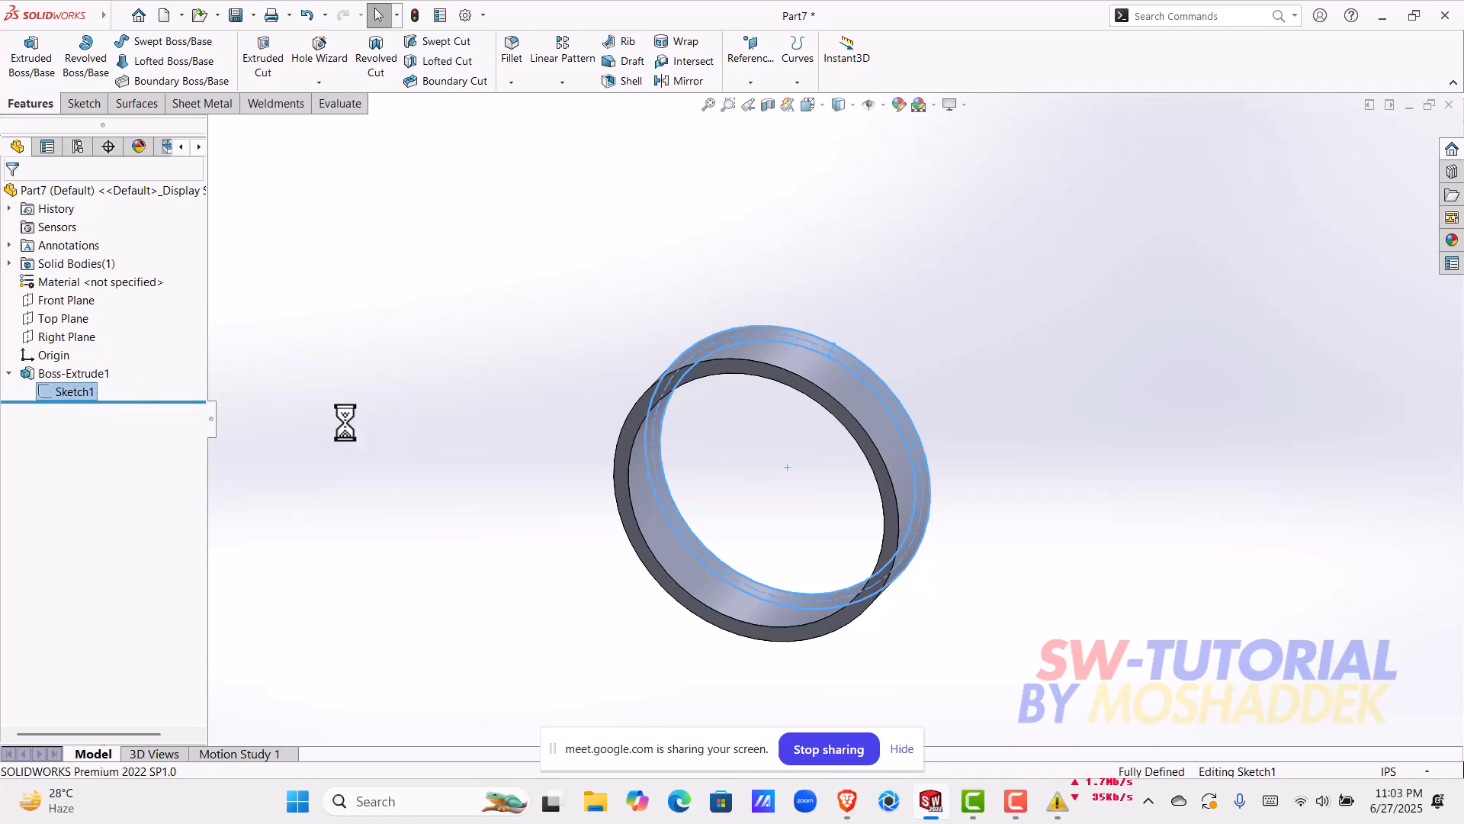
{"action": "scroll", "coordinate": [827, 398], "scroll_direction": "down", "scroll_amount": 3}
{"action": "scroll", "coordinate": [814, 458], "scroll_direction": "up", "scroll_amount": 3}
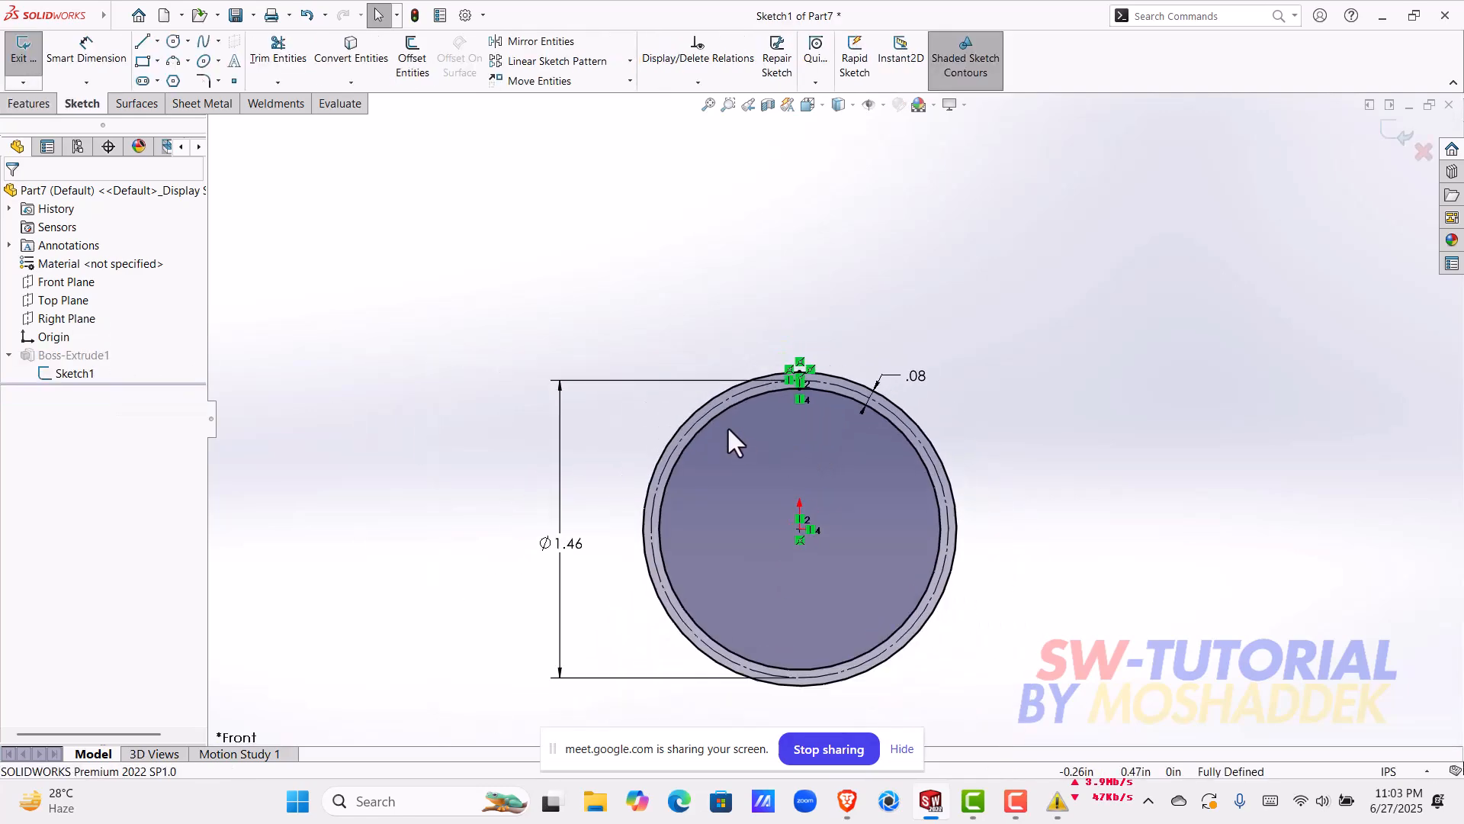
{"action": "scroll", "coordinate": [745, 445], "scroll_direction": "down", "scroll_amount": 3}
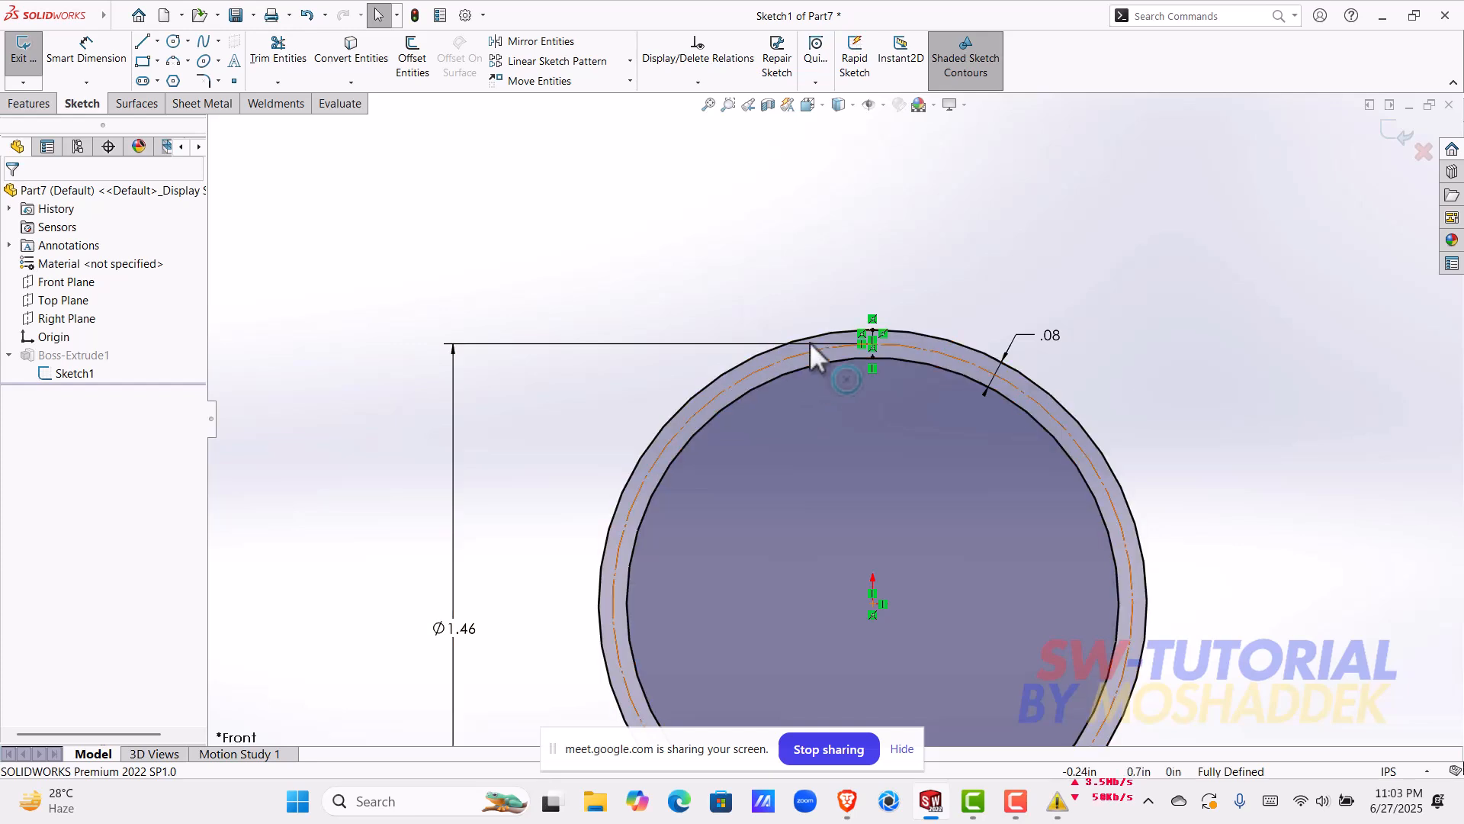
{"action": "left_click", "coordinate": [1409, 138]}
Step: Start a new sketch on the ring's front annular face
{"action": "scroll", "coordinate": [922, 375], "scroll_direction": "up", "scroll_amount": 3}
{"action": "mouse_move", "coordinate": [921, 378]}
{"action": "middle_mouse_down"}
{"action": "mouse_move", "coordinate": [770, 427]}
{"action": "mouse_move", "coordinate": [858, 433]}
{"action": "mouse_move", "coordinate": [835, 477]}
{"action": "mouse_move", "coordinate": [831, 447]}
{"action": "middle_mouse_up"}
{"action": "left_click", "coordinate": [820, 383]}
{"action": "scroll", "coordinate": [819, 385], "scroll_direction": "down", "scroll_amount": 3}
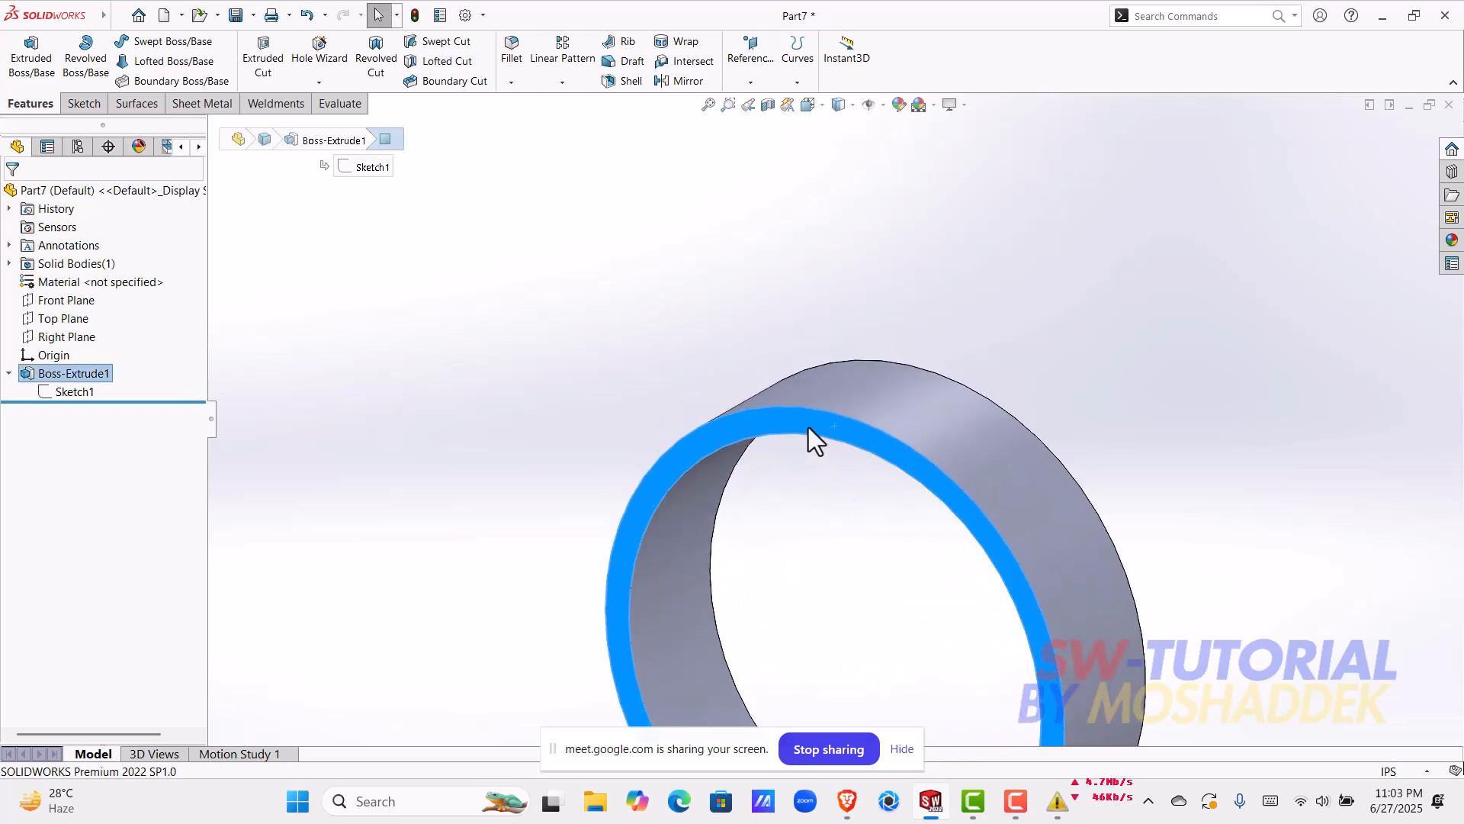
{"action": "left_click", "coordinate": [812, 424]}
{"action": "left_click", "coordinate": [880, 385]}
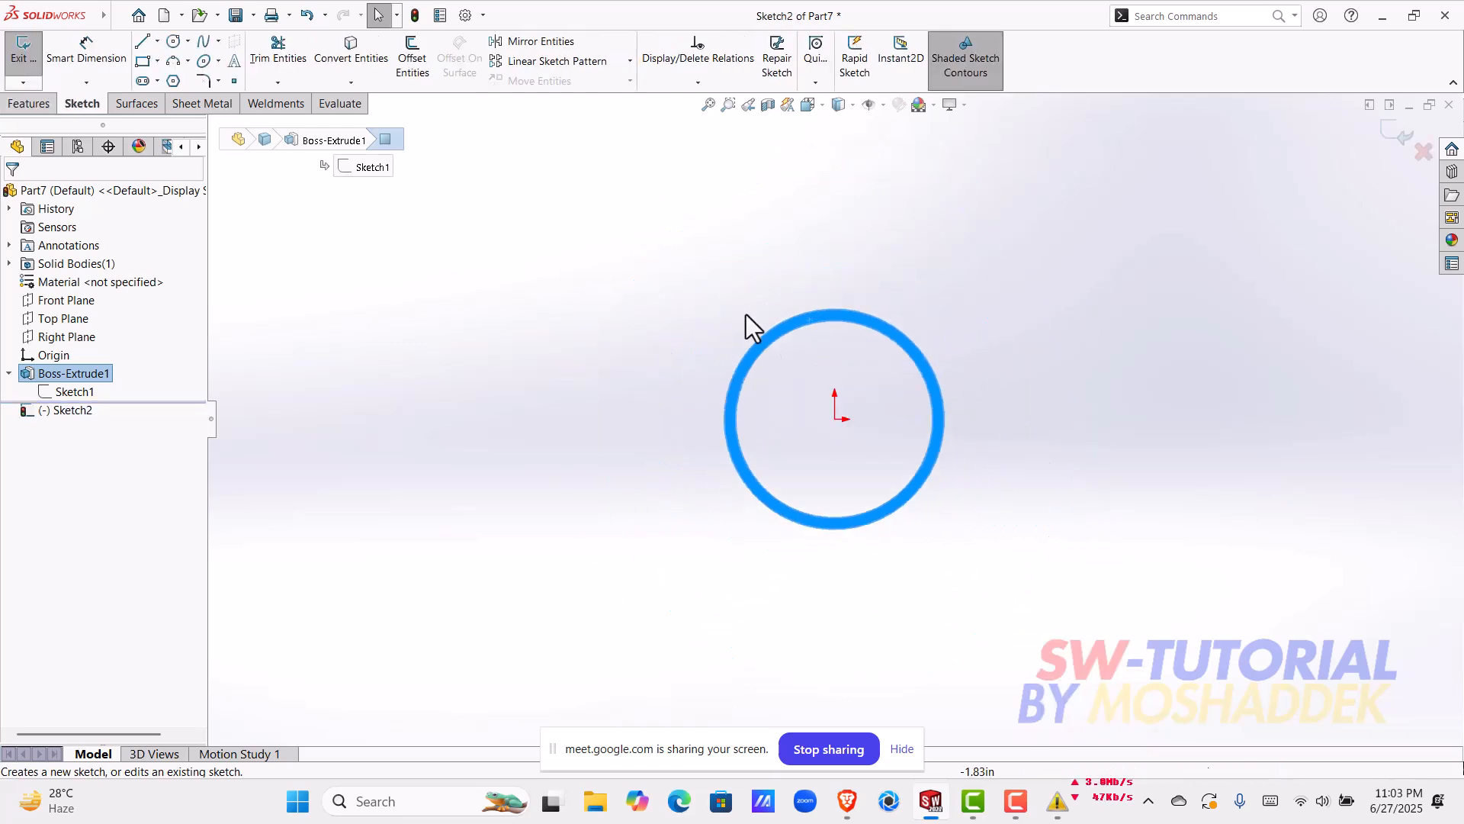
{"action": "scroll", "coordinate": [854, 368], "scroll_direction": "down", "scroll_amount": 2}
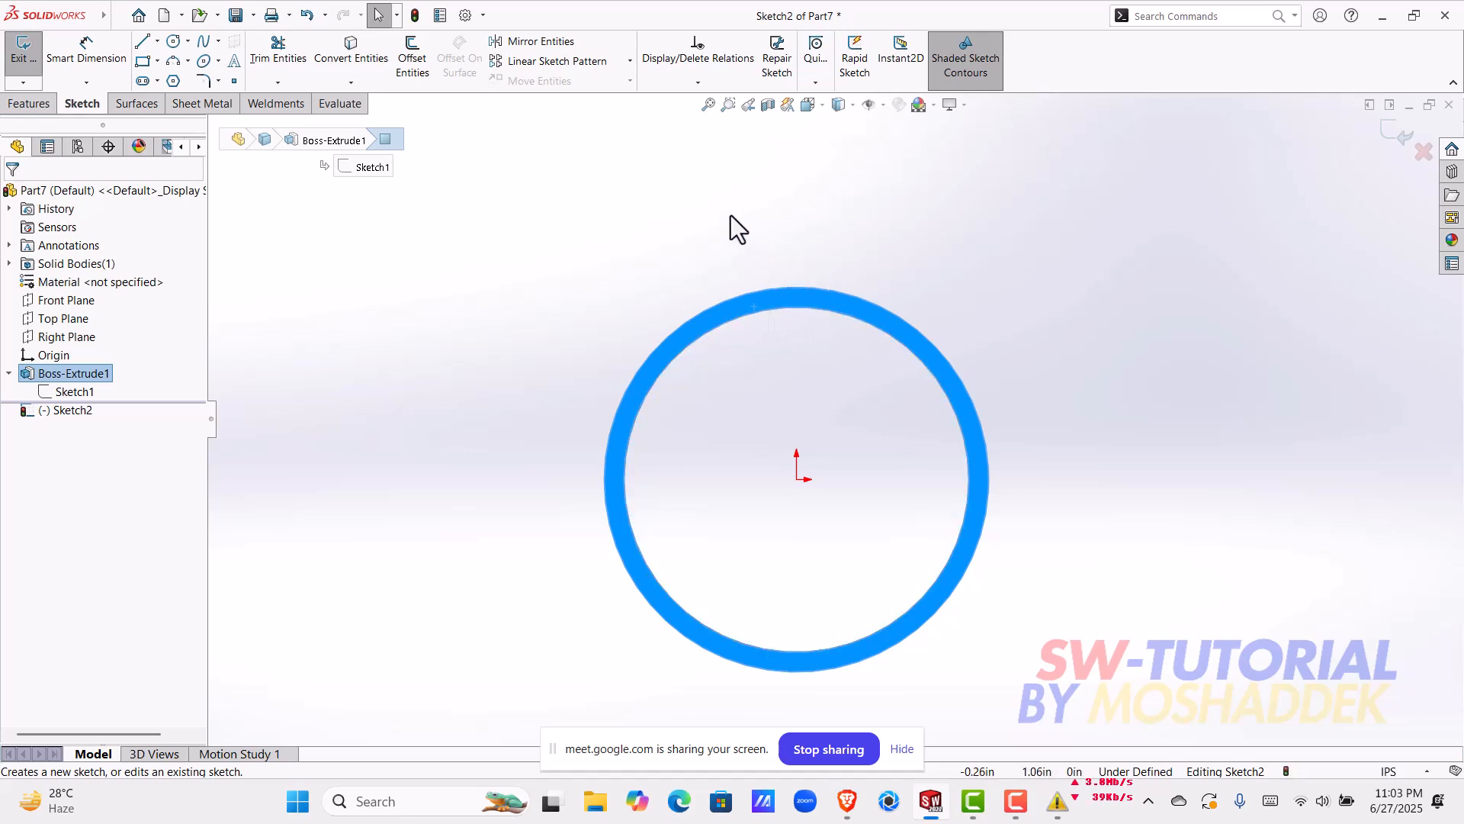
Step: Draw a vertical centerline from the origin up to the top of the ring's outer edge
{"action": "left_click", "coordinate": [157, 42]}
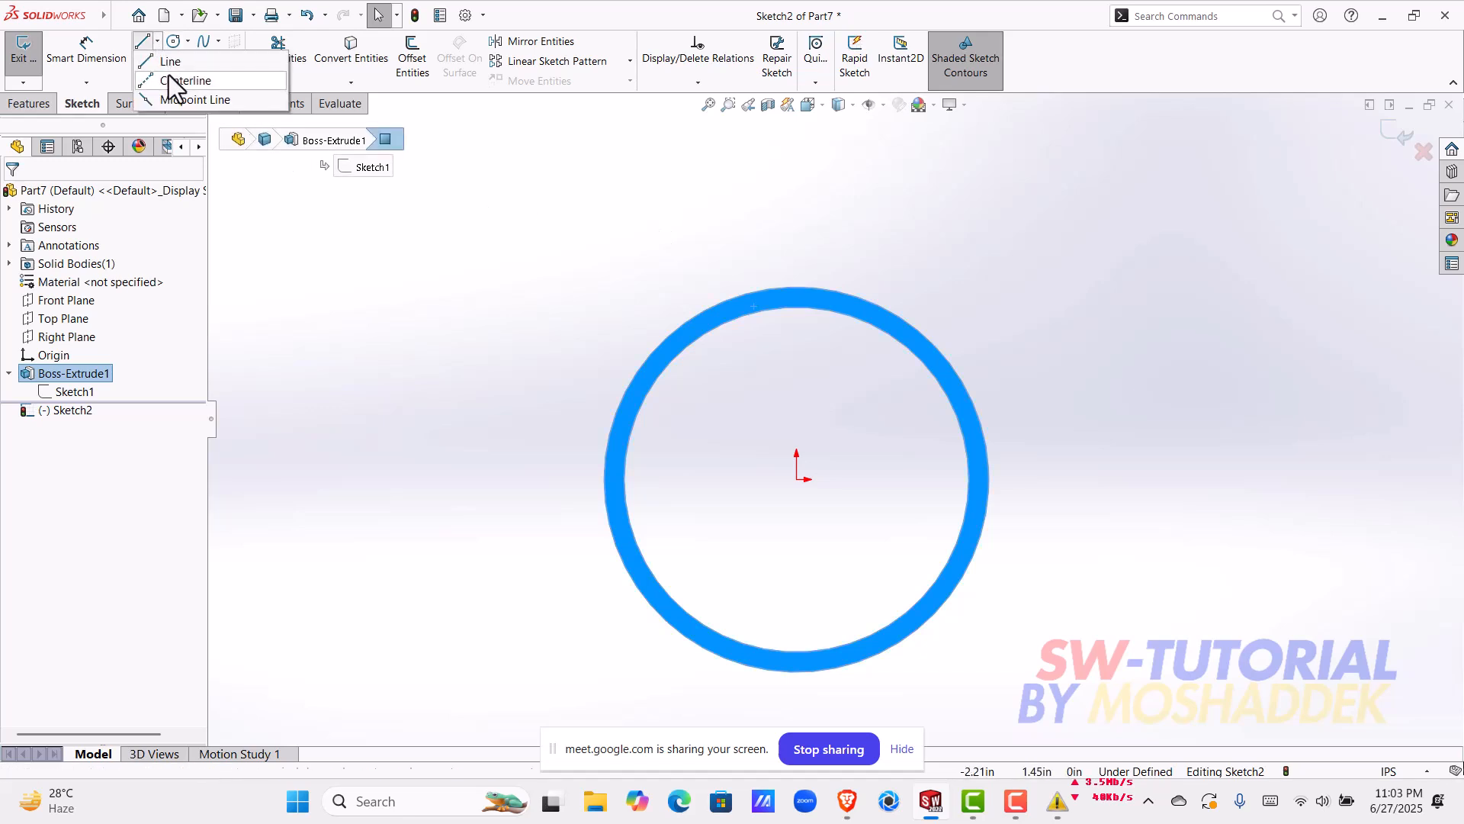
{"action": "left_click", "coordinate": [797, 478]}
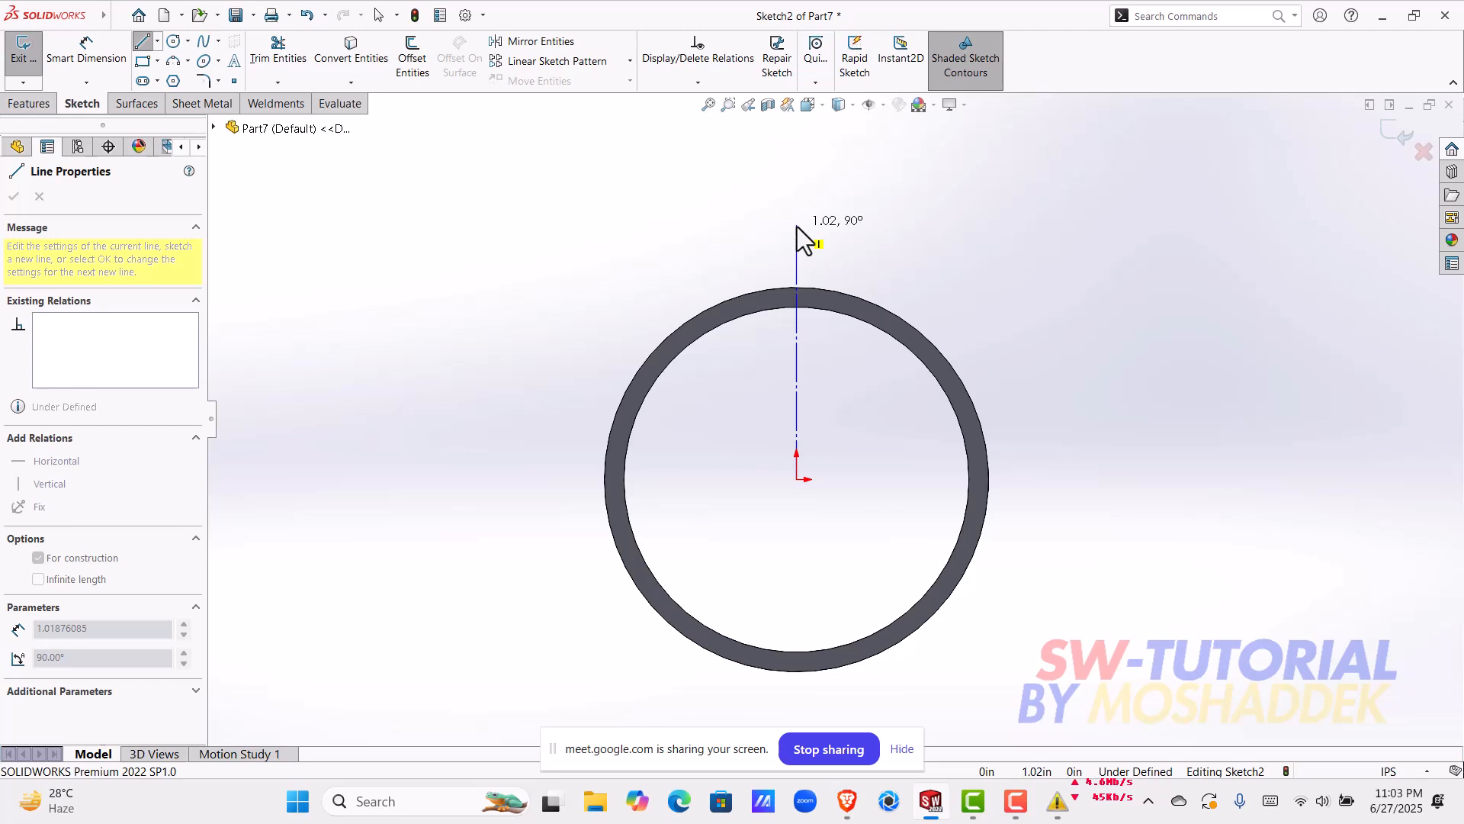
{"action": "left_click", "coordinate": [796, 288]}
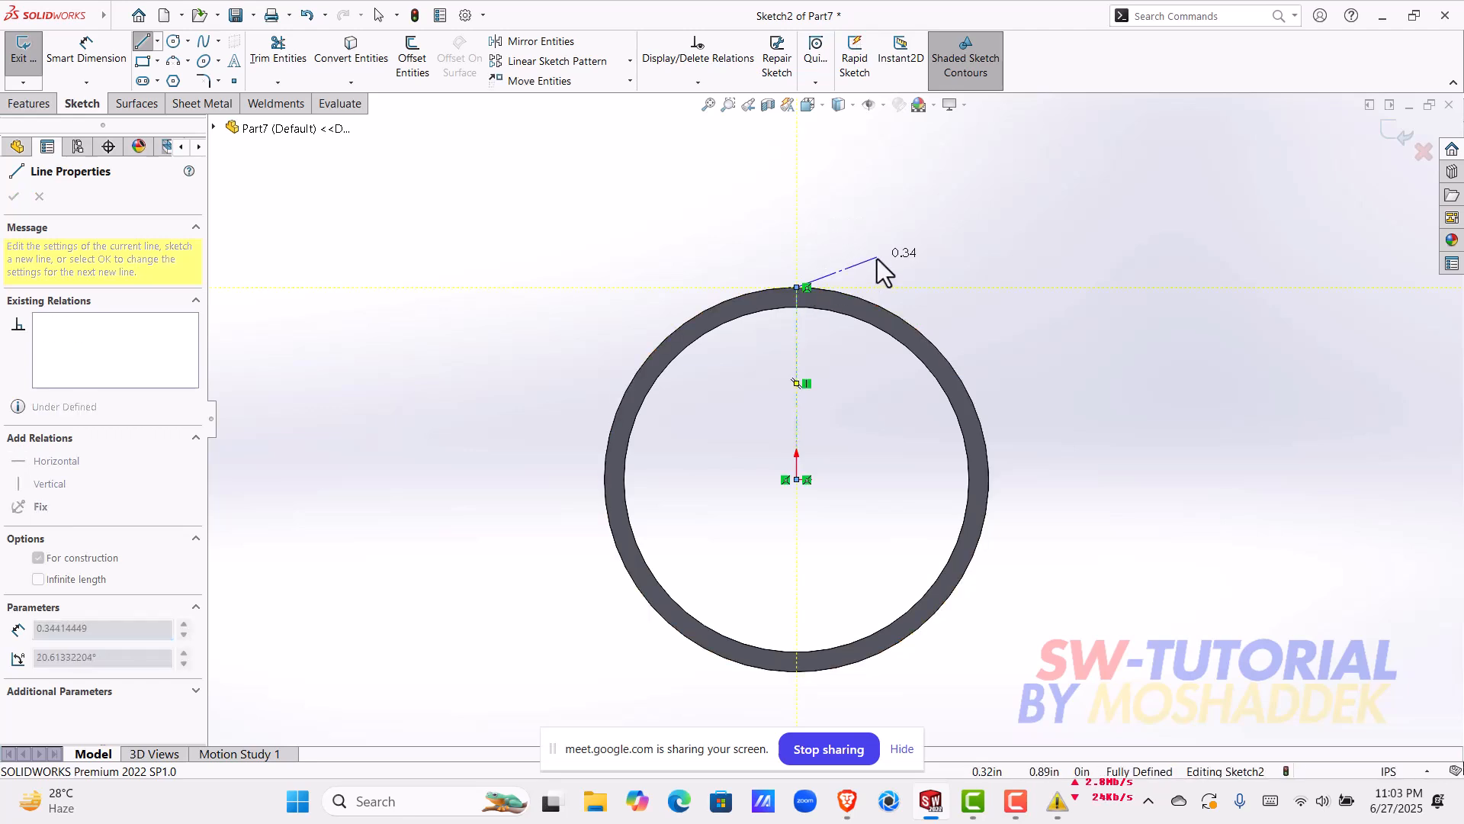
{"action": "key", "text": "Escape"}
{"action": "scroll", "coordinate": [877, 305], "scroll_direction": "down", "scroll_amount": 2}
{"action": "scroll", "coordinate": [757, 358], "scroll_direction": "down", "scroll_amount": 3}
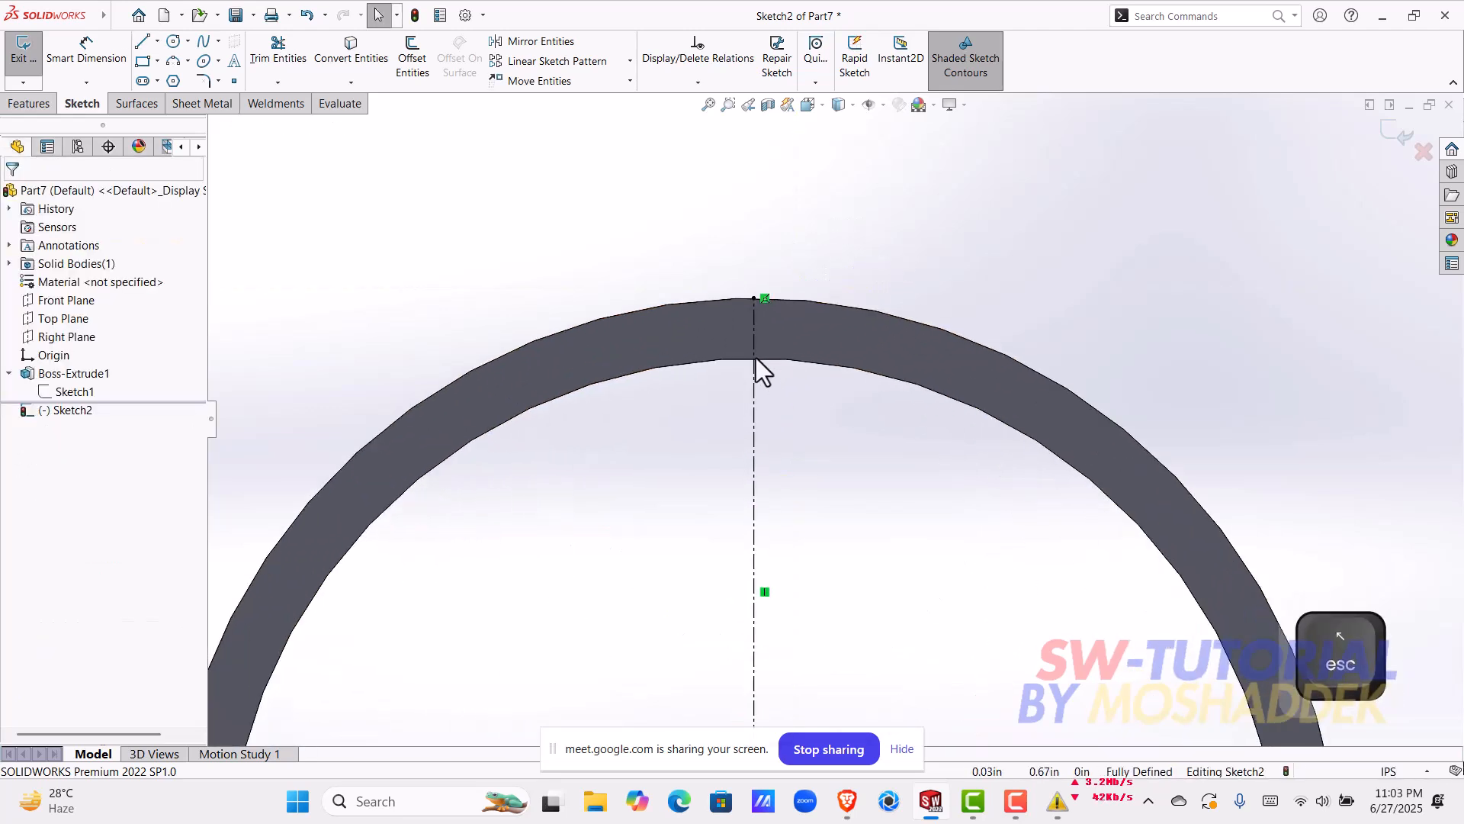
Step: Show the ring's base sketch and draw a circle of about 0.1 in radius where the centerline crosses the construction circle
{"action": "left_click", "coordinate": [81, 389]}
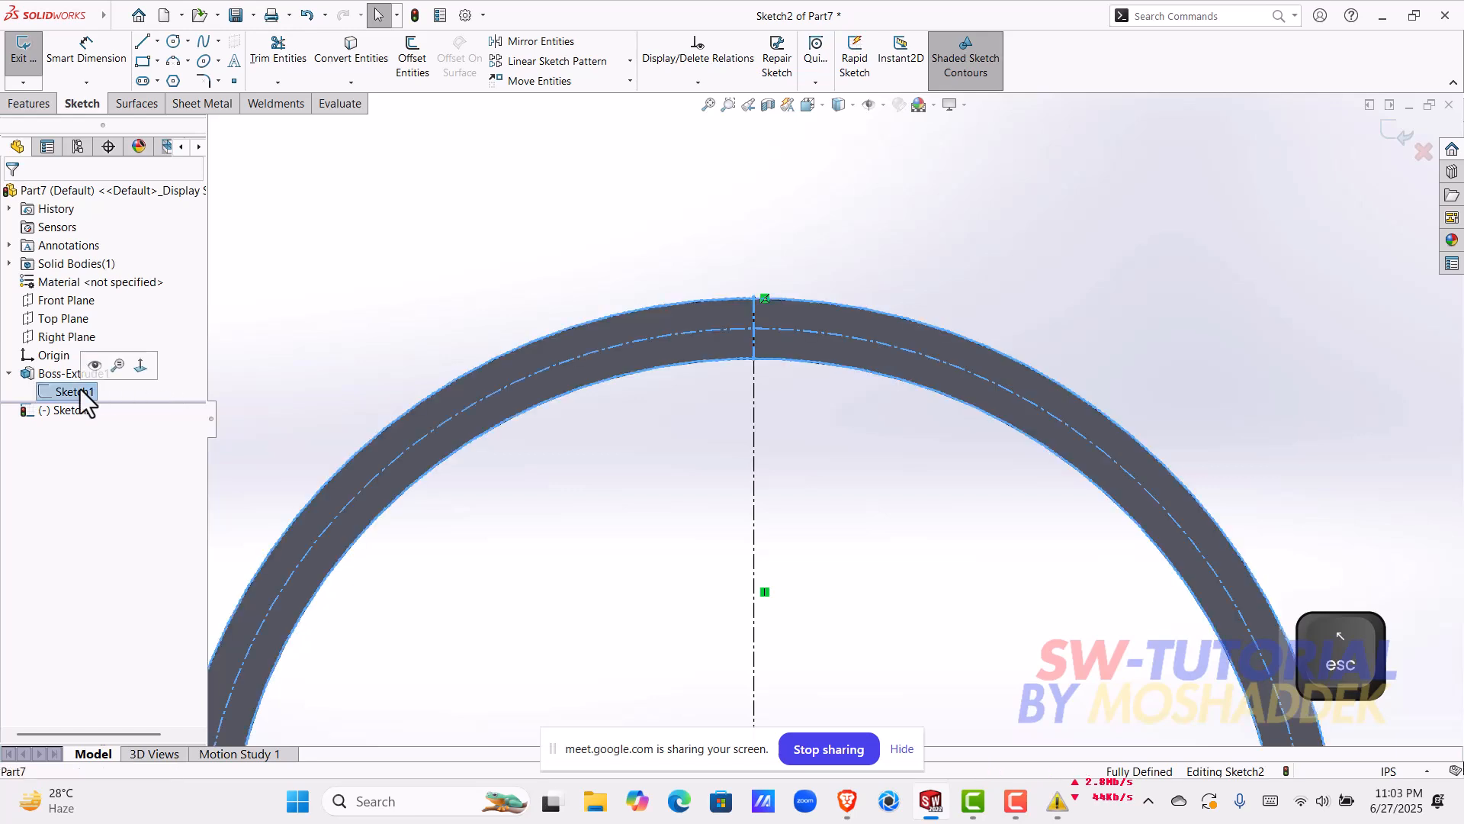
{"action": "left_click", "coordinate": [90, 371]}
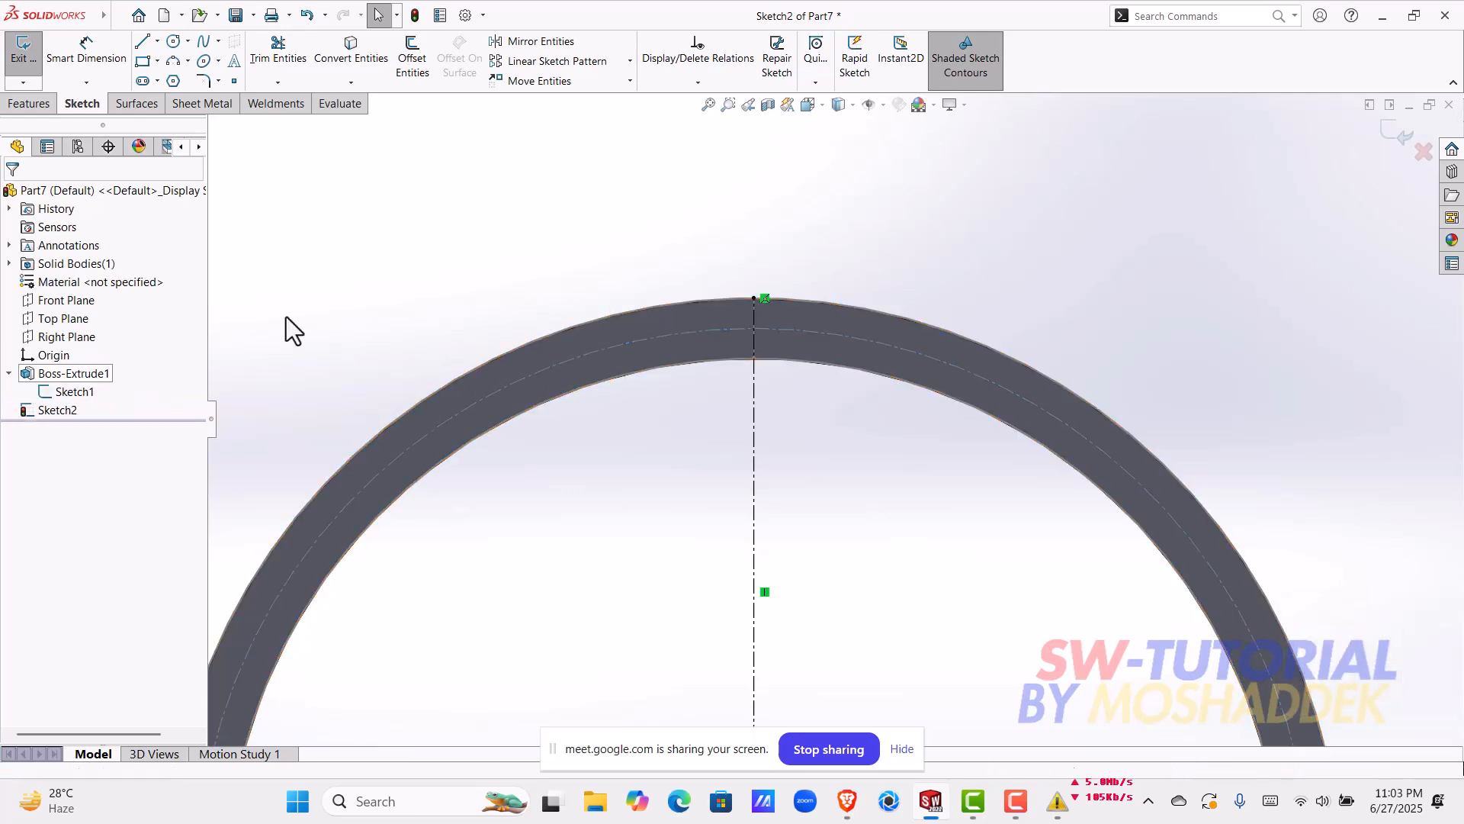
{"action": "left_click", "coordinate": [174, 41]}
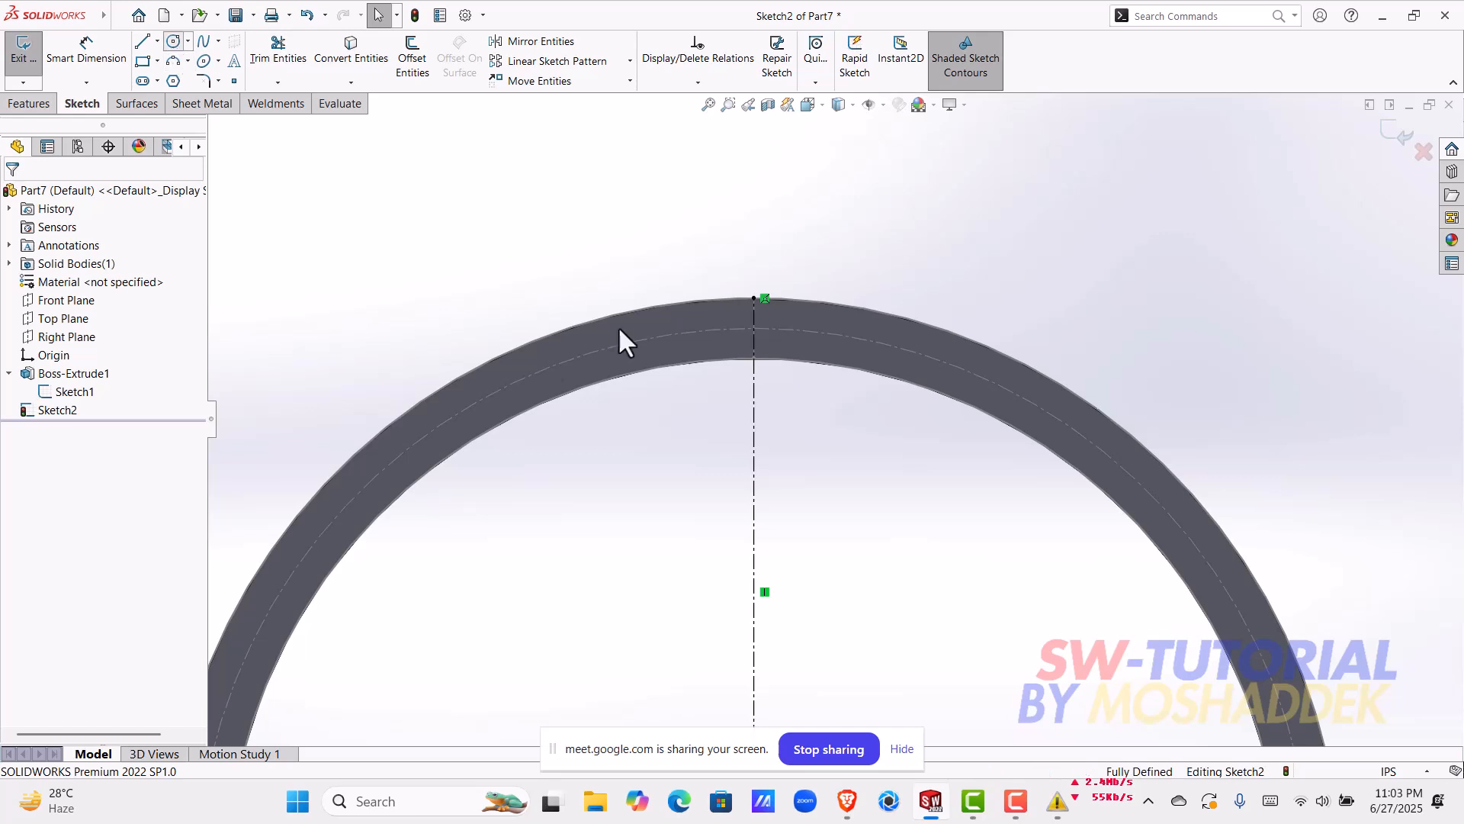
{"action": "scroll", "coordinate": [702, 359], "scroll_direction": "down", "scroll_amount": 2}
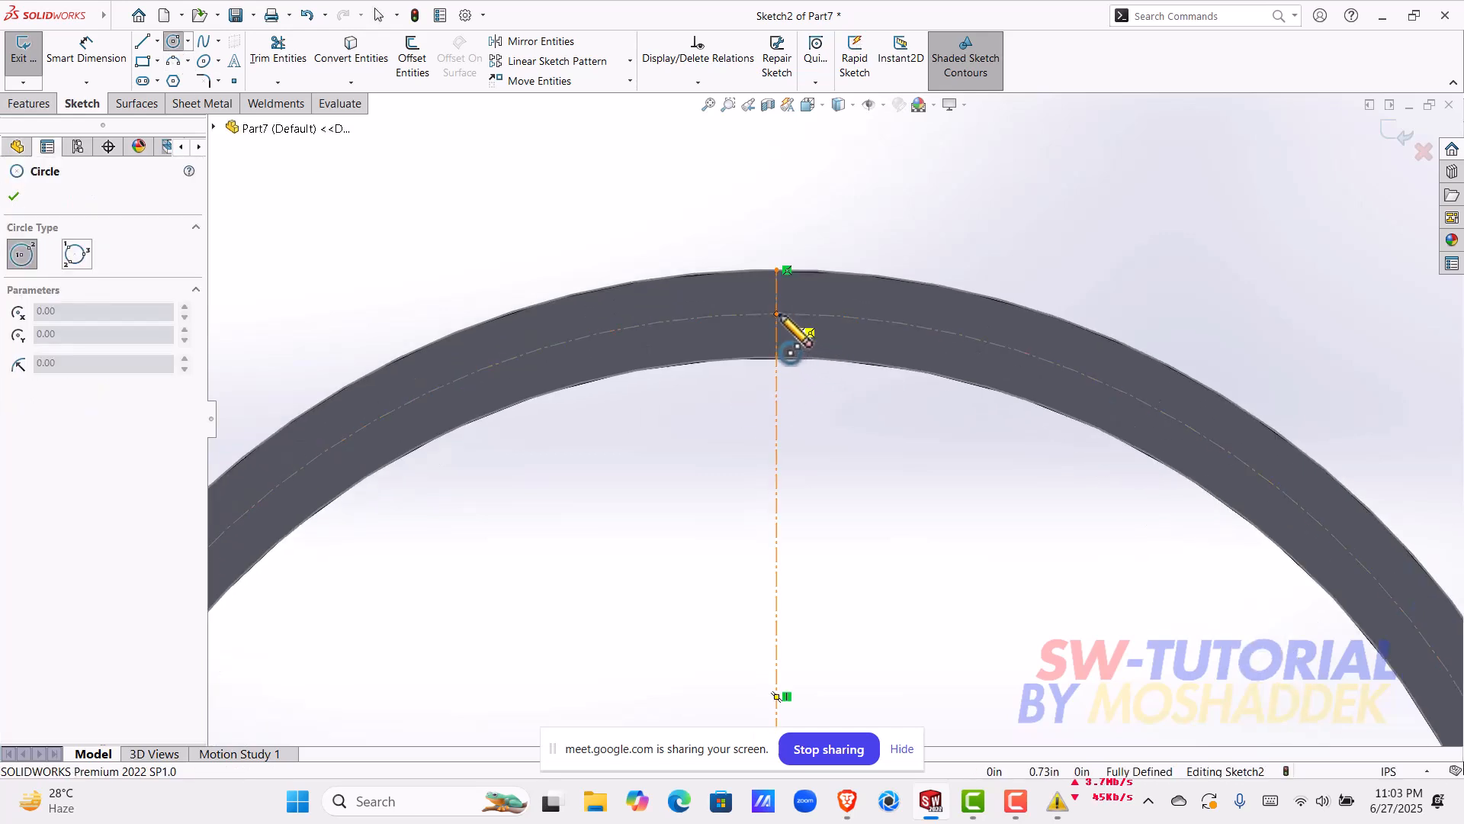
{"action": "left_click", "coordinate": [777, 314]}
{"action": "left_click", "coordinate": [665, 358]}
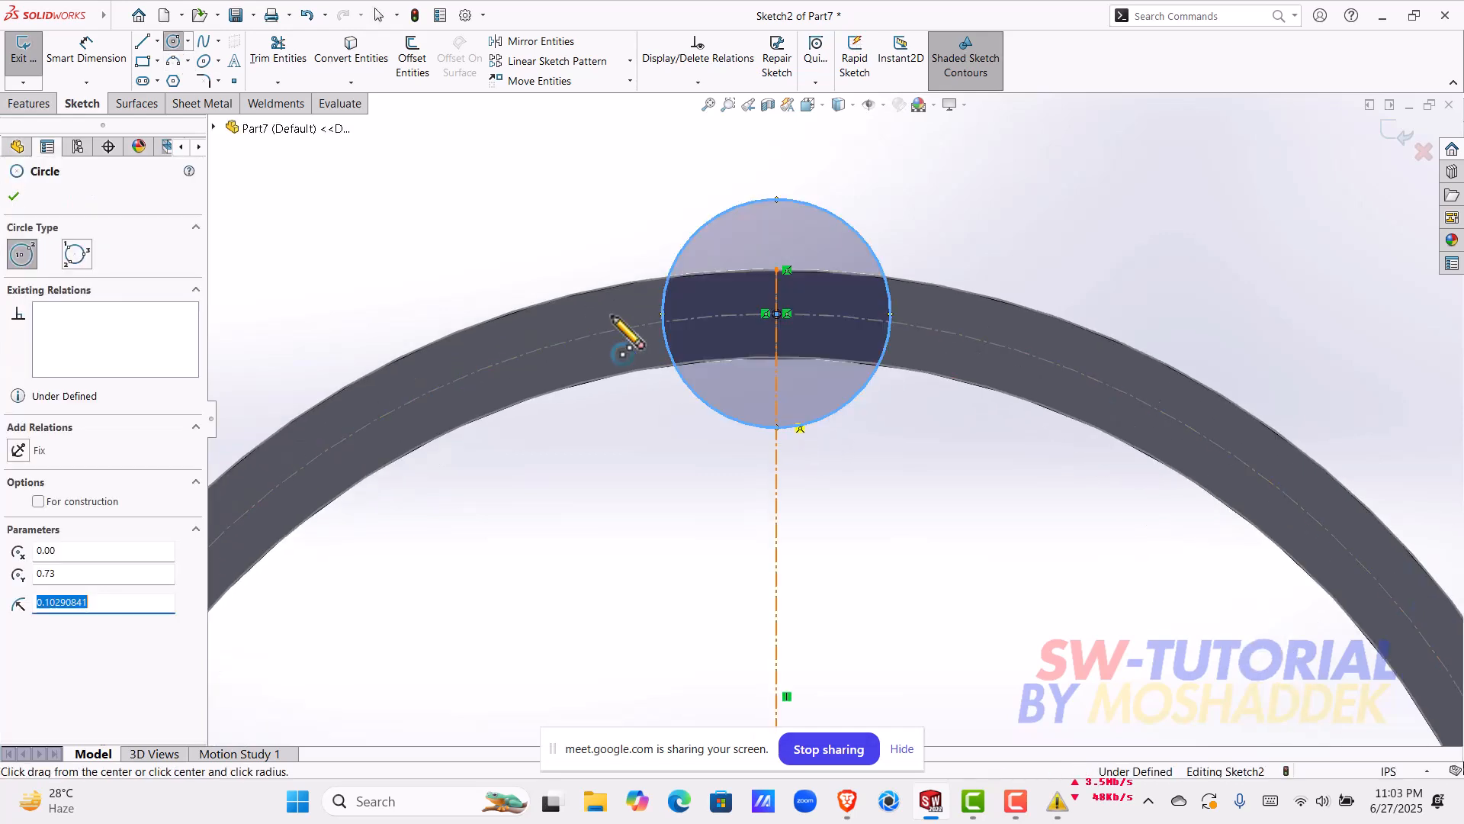
Step: Dimension the new circle's diameter as 0.3 in
{"action": "left_click", "coordinate": [86, 54]}
{"action": "left_click", "coordinate": [876, 269]}
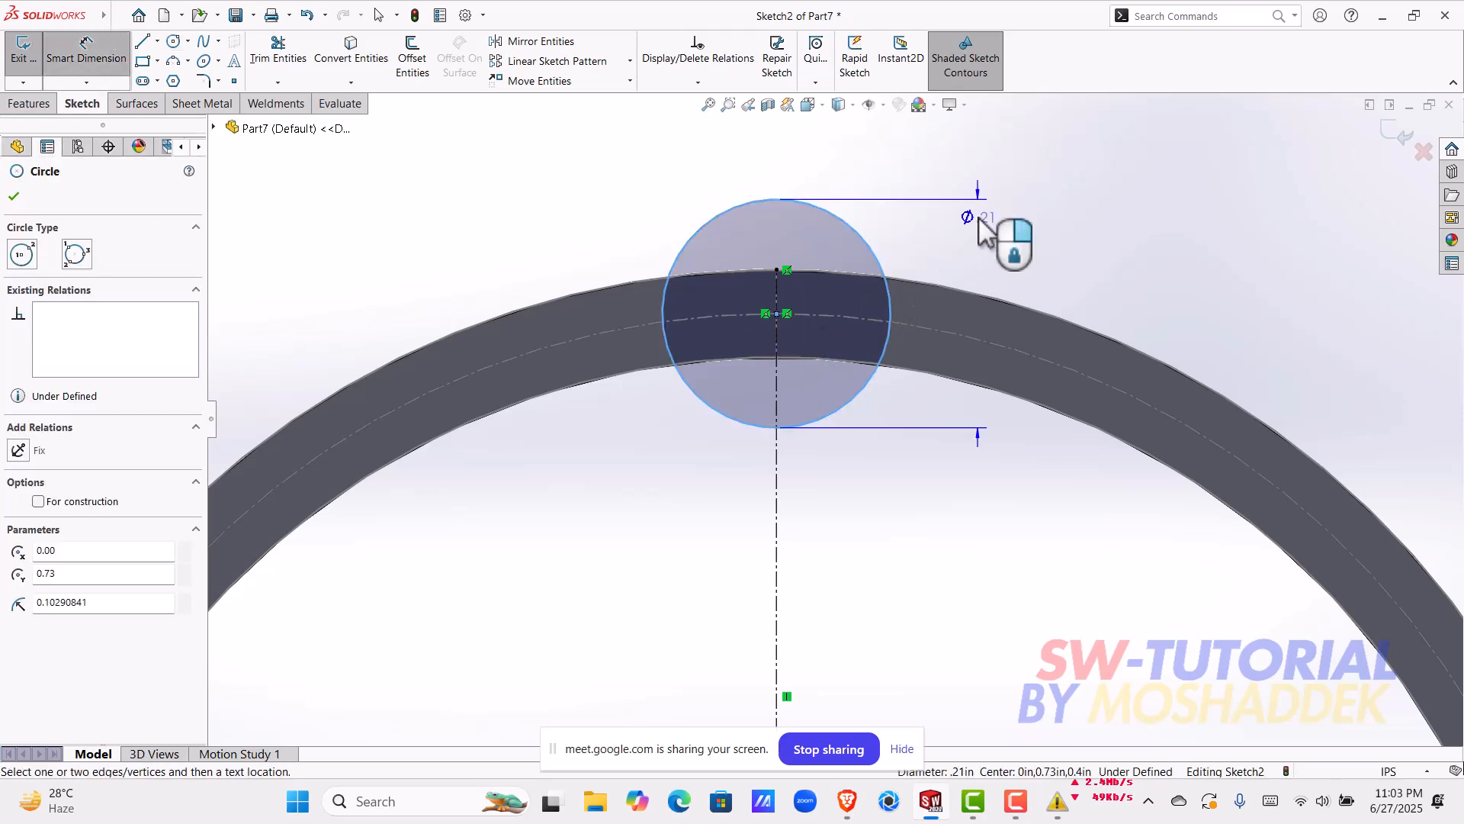
{"action": "left_click", "coordinate": [979, 220]}
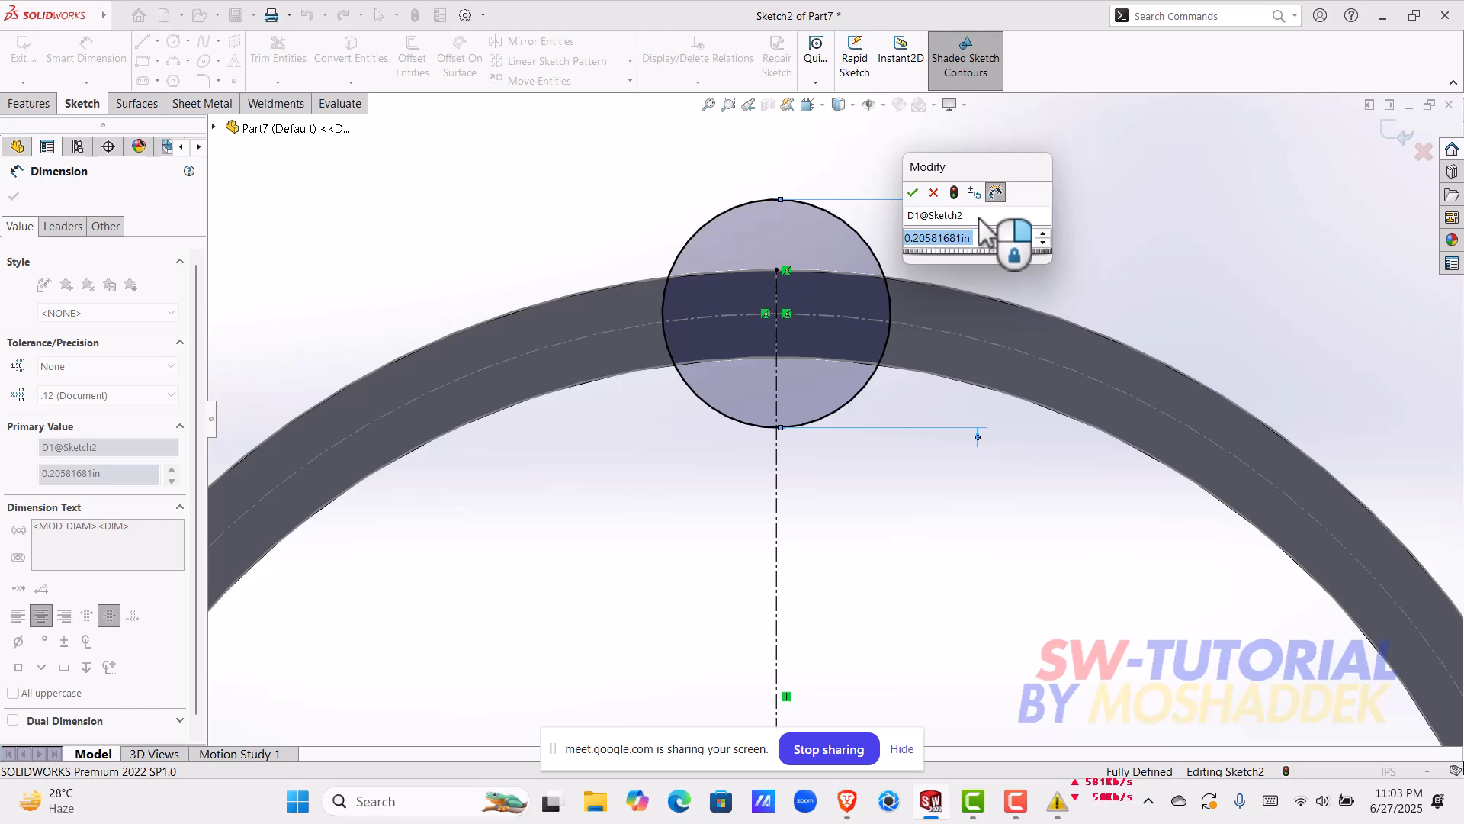
{"action": "type", "text": "0.3"}
{"action": "key", "text": "Return"}
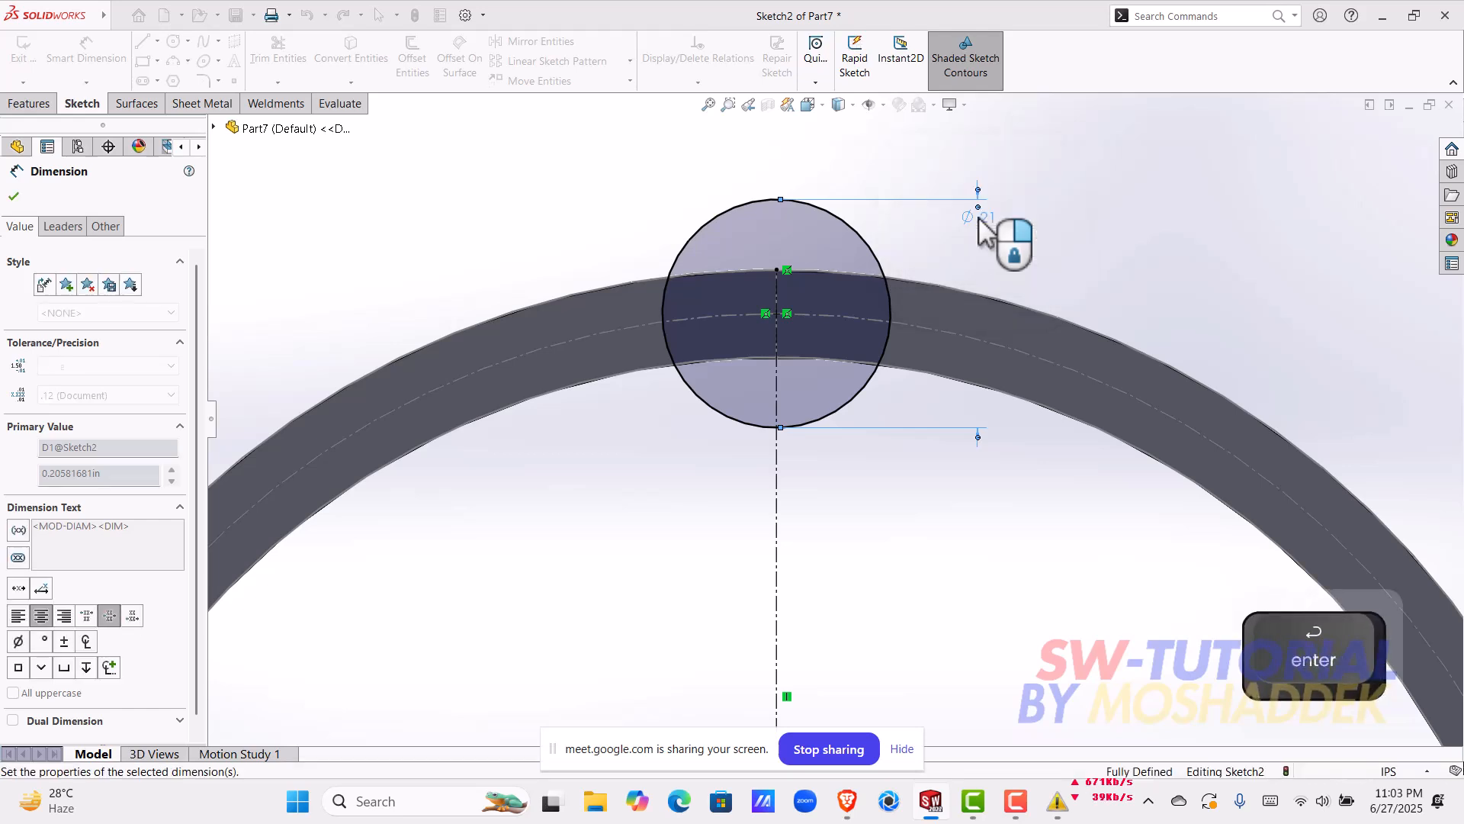
{"action": "scroll", "coordinate": [996, 284], "scroll_direction": "up", "scroll_amount": 3}
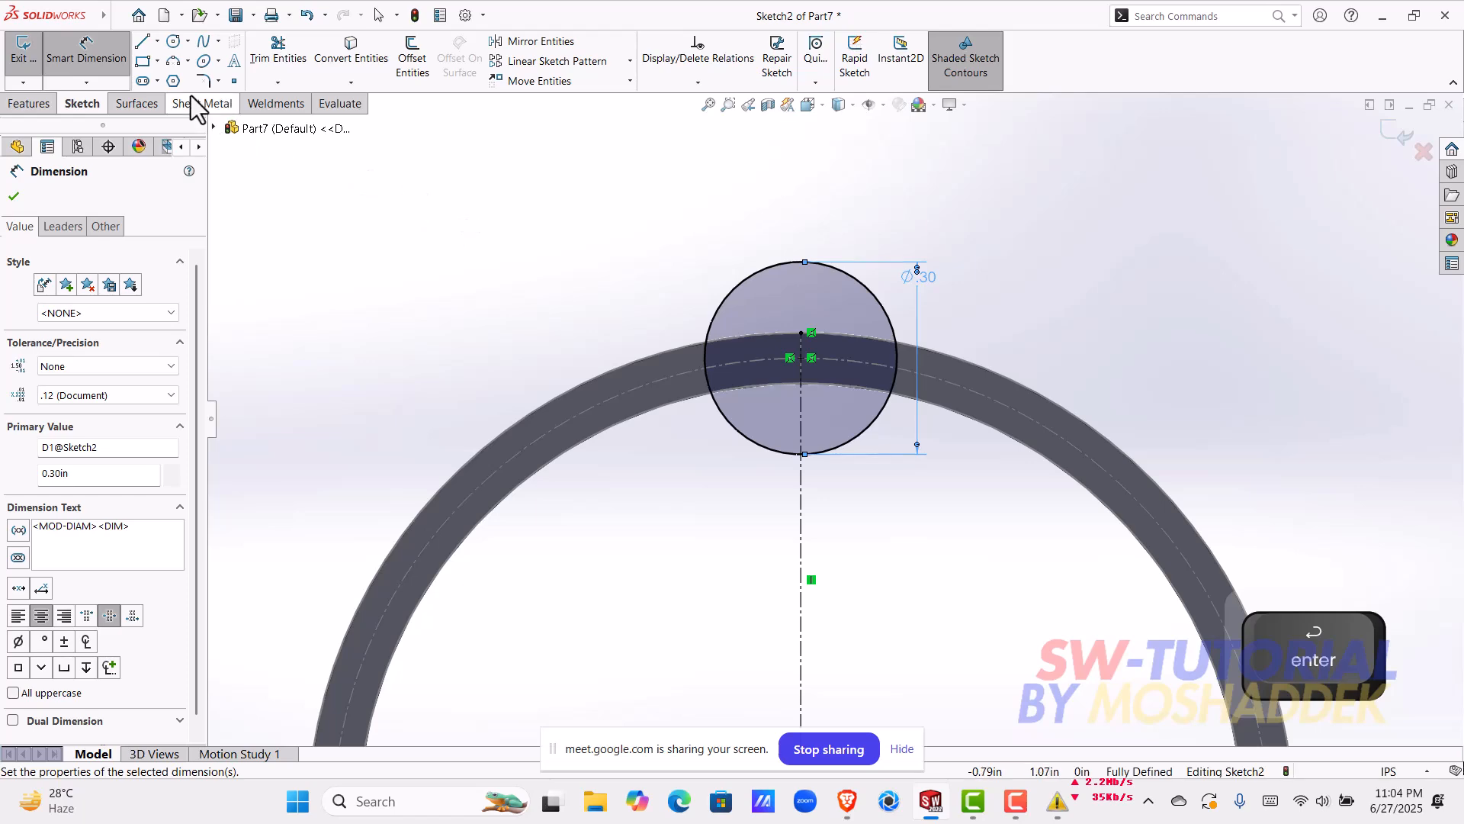
Step: Draw a vertical line through the 0.3 in circle from its top quadrant point to its bottom quadrant point
{"action": "mouse_move", "coordinate": [851, 355]}
{"action": "middle_mouse_down"}
{"action": "mouse_move", "coordinate": [773, 414]}
{"action": "mouse_move", "coordinate": [761, 534]}
{"action": "mouse_move", "coordinate": [839, 334]}
{"action": "mouse_move", "coordinate": [833, 373]}
{"action": "middle_mouse_up"}
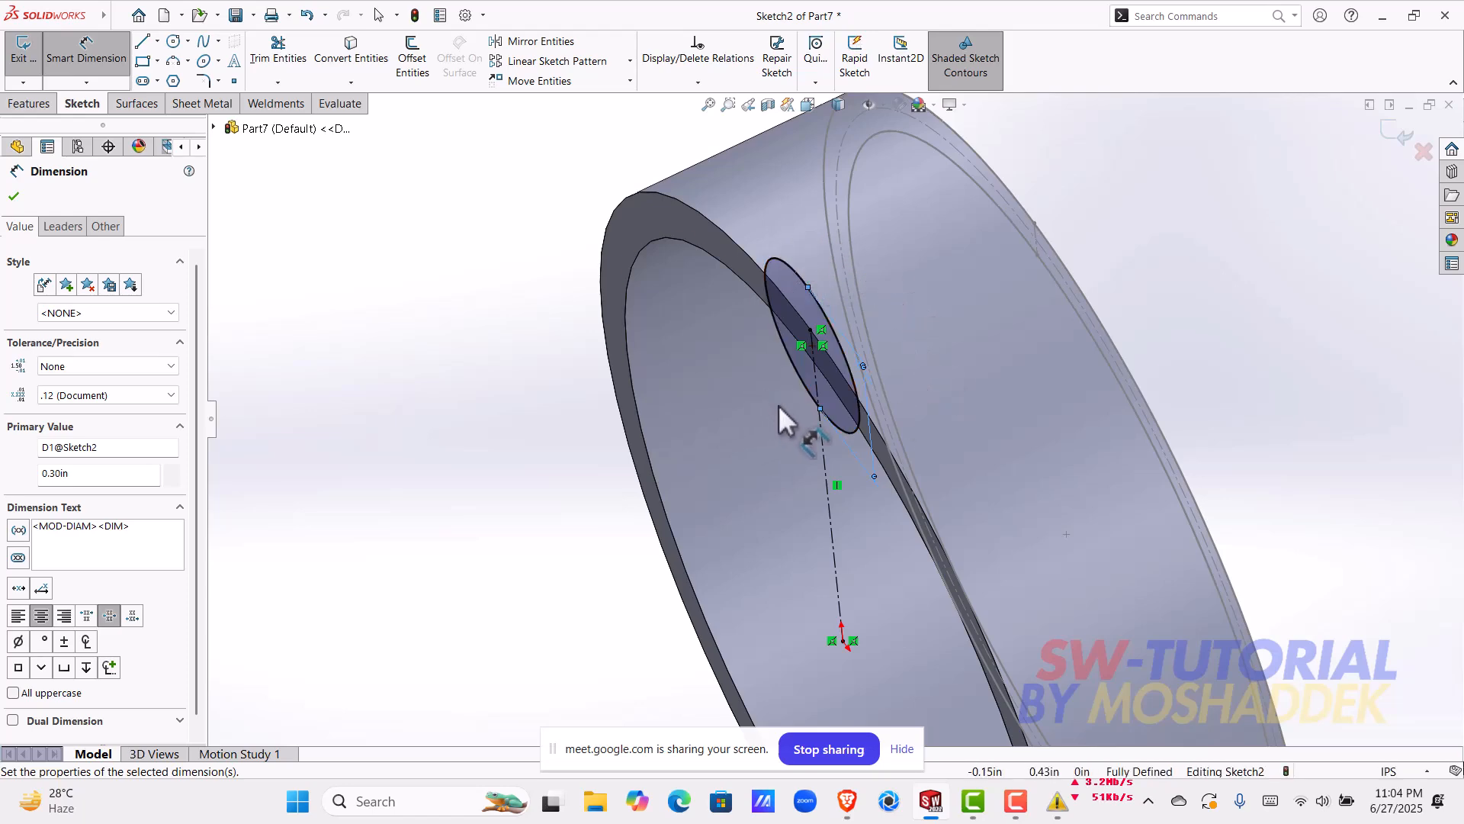
{"action": "key", "text": "f"}
{"action": "key", "text": "ctrl+8"}
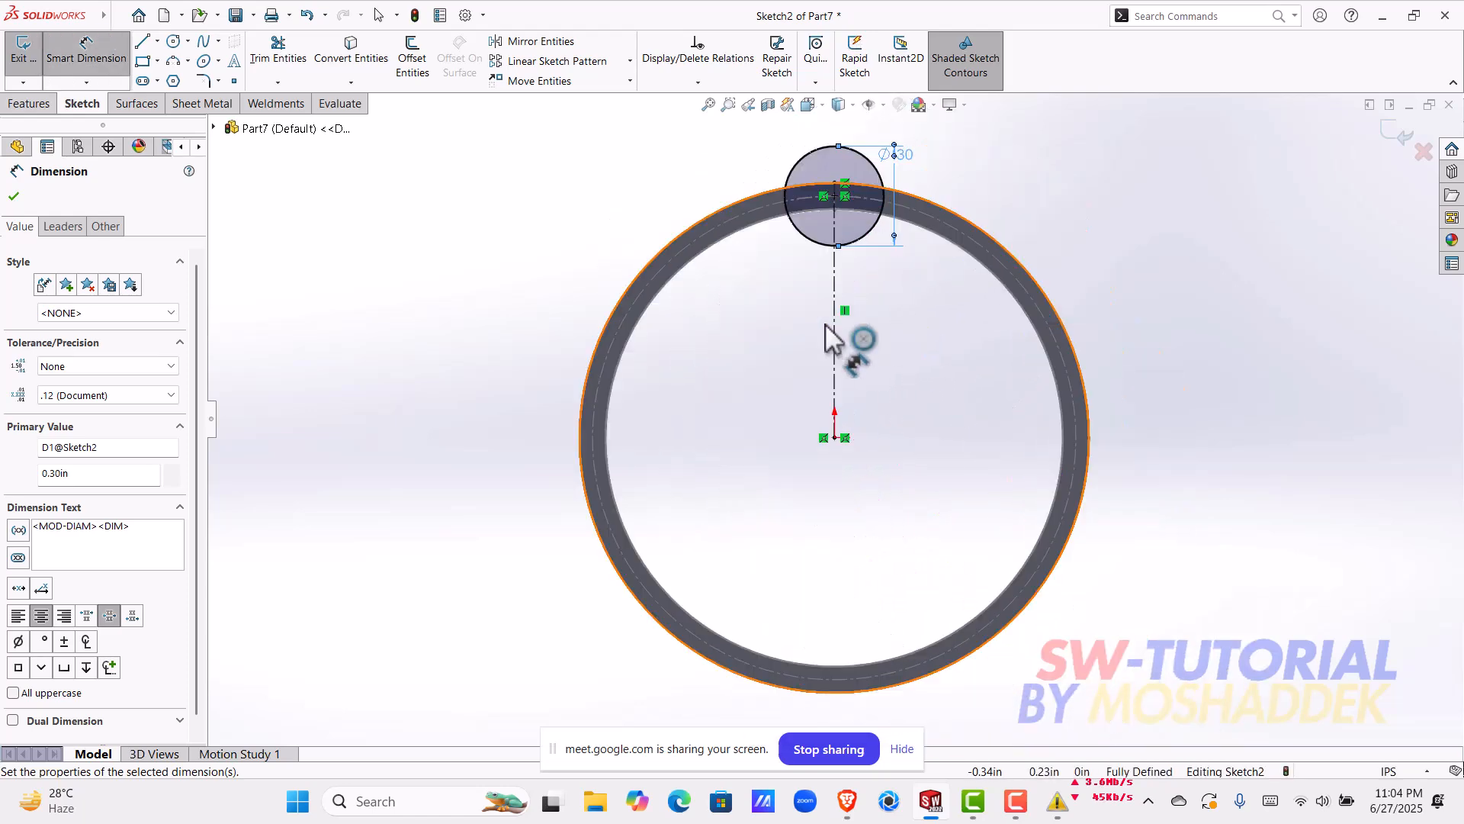
{"action": "left_click", "coordinate": [142, 42]}
{"action": "scroll", "coordinate": [885, 232], "scroll_direction": "down", "scroll_amount": 3}
{"action": "scroll", "coordinate": [884, 229], "scroll_direction": "down", "scroll_amount": 2}
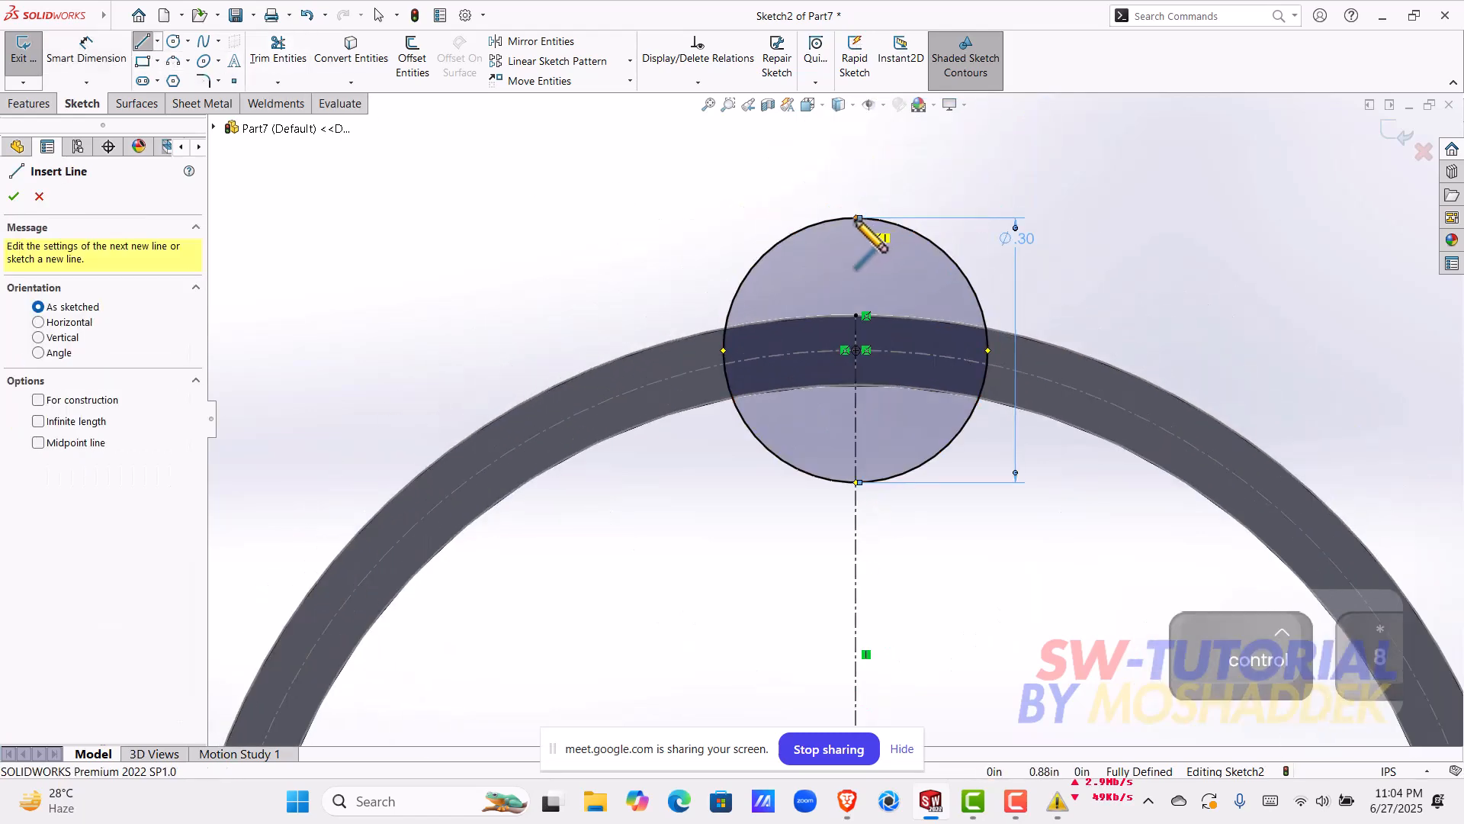
{"action": "left_click", "coordinate": [857, 218]}
{"action": "left_click", "coordinate": [855, 482]}
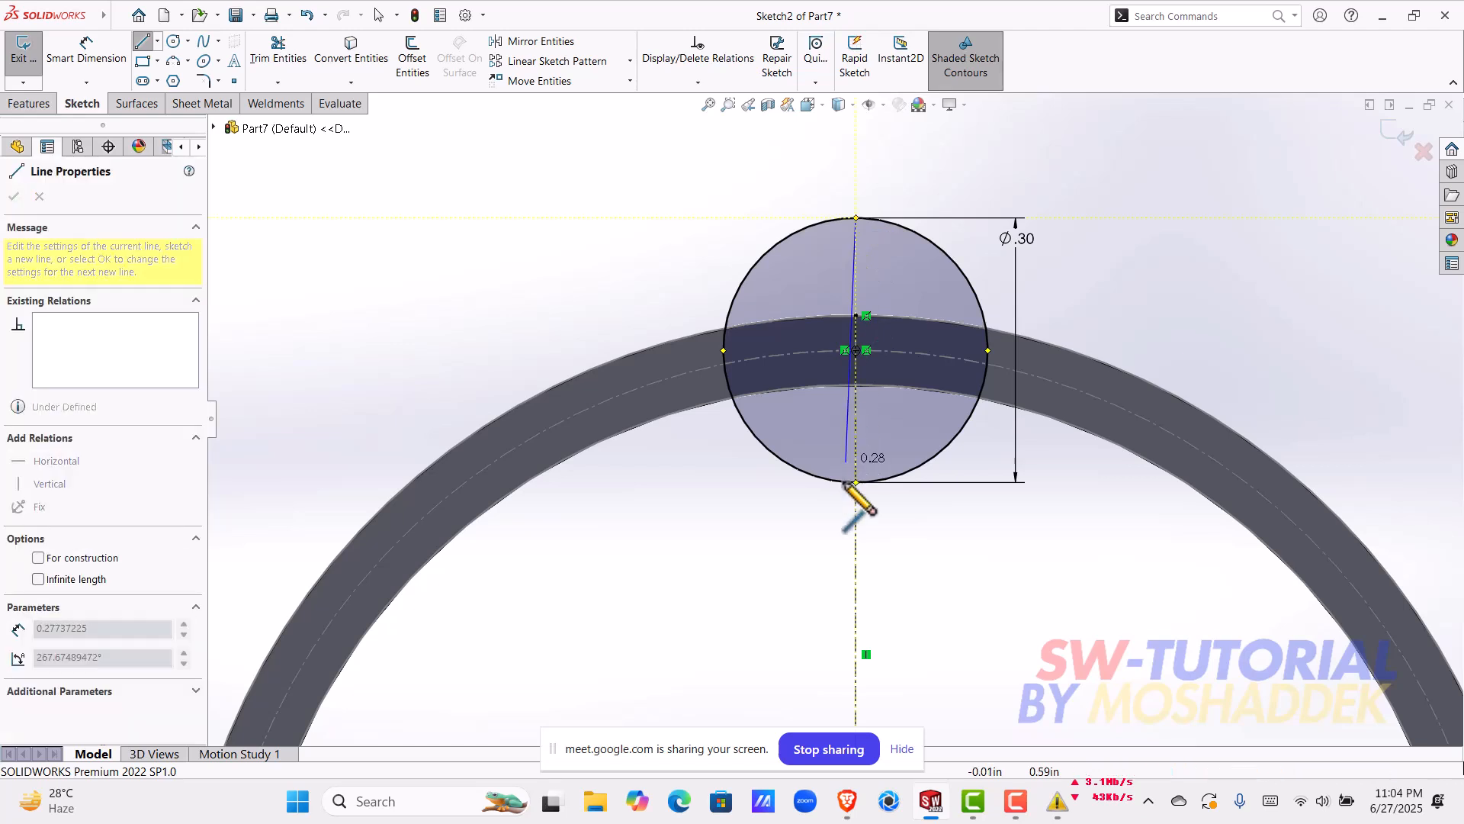
{"action": "key", "text": "Escape"}
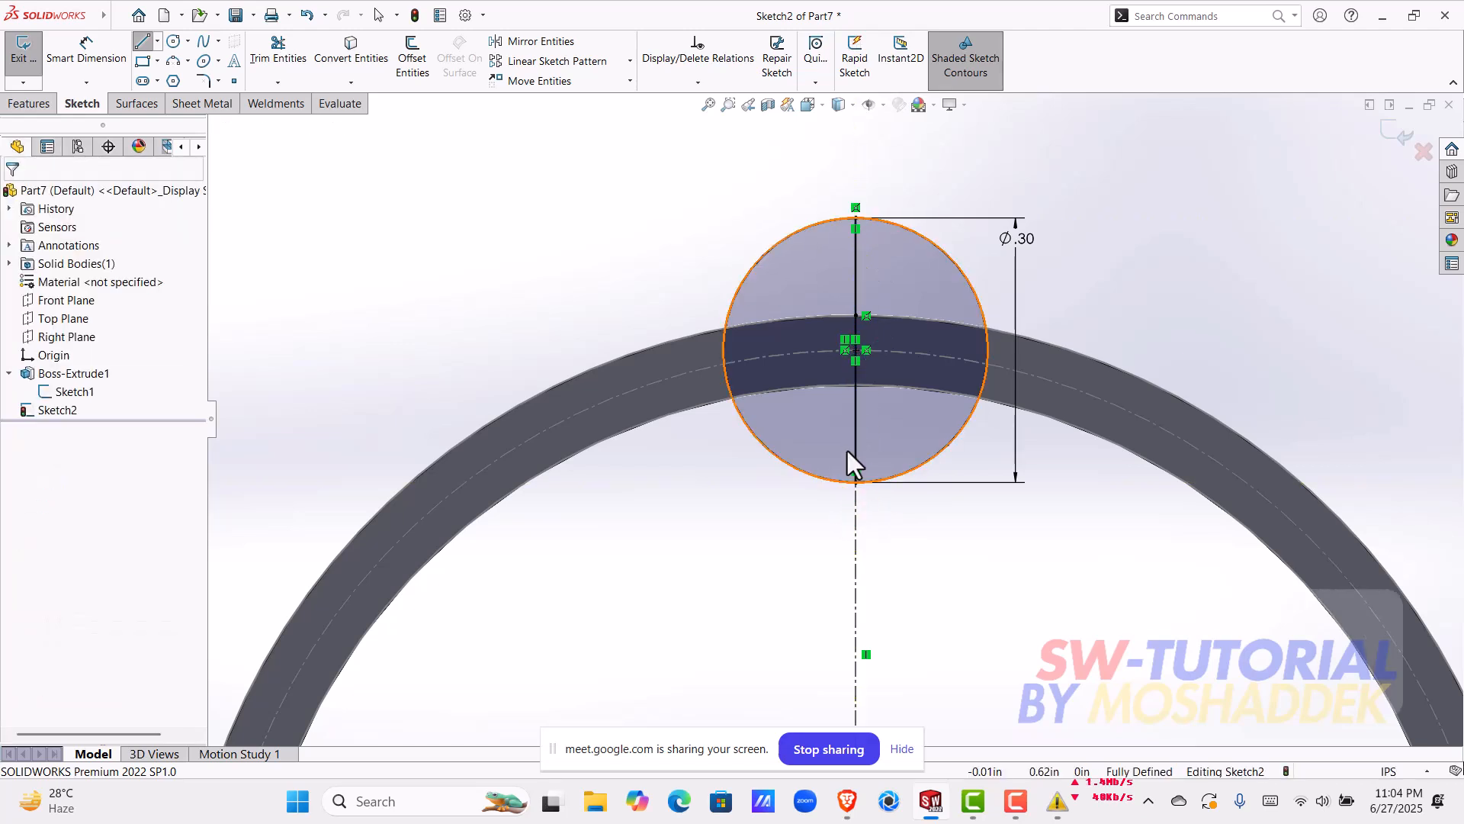
Step: Trim away the half of the circle beyond the vertical line, using Trim to closest, so a closed semicircle is left
{"action": "left_click", "coordinate": [279, 62]}
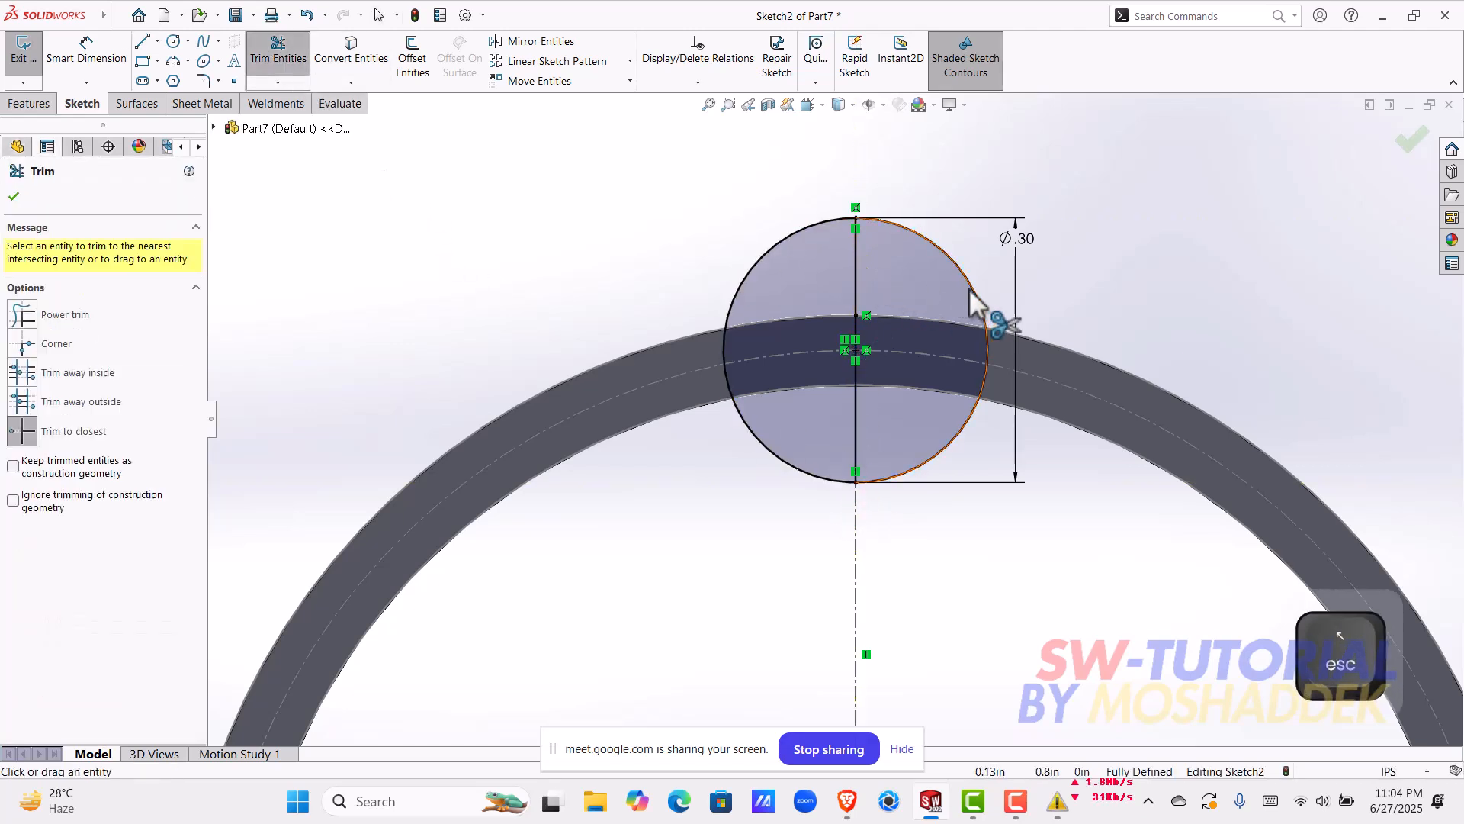
{"action": "left_click", "coordinate": [977, 303]}
{"action": "mouse_move", "coordinate": [917, 305]}
{"action": "middle_mouse_down"}
{"action": "mouse_move", "coordinate": [937, 425]}
{"action": "mouse_move", "coordinate": [919, 503]}
{"action": "mouse_move", "coordinate": [926, 597]}
{"action": "middle_mouse_up"}
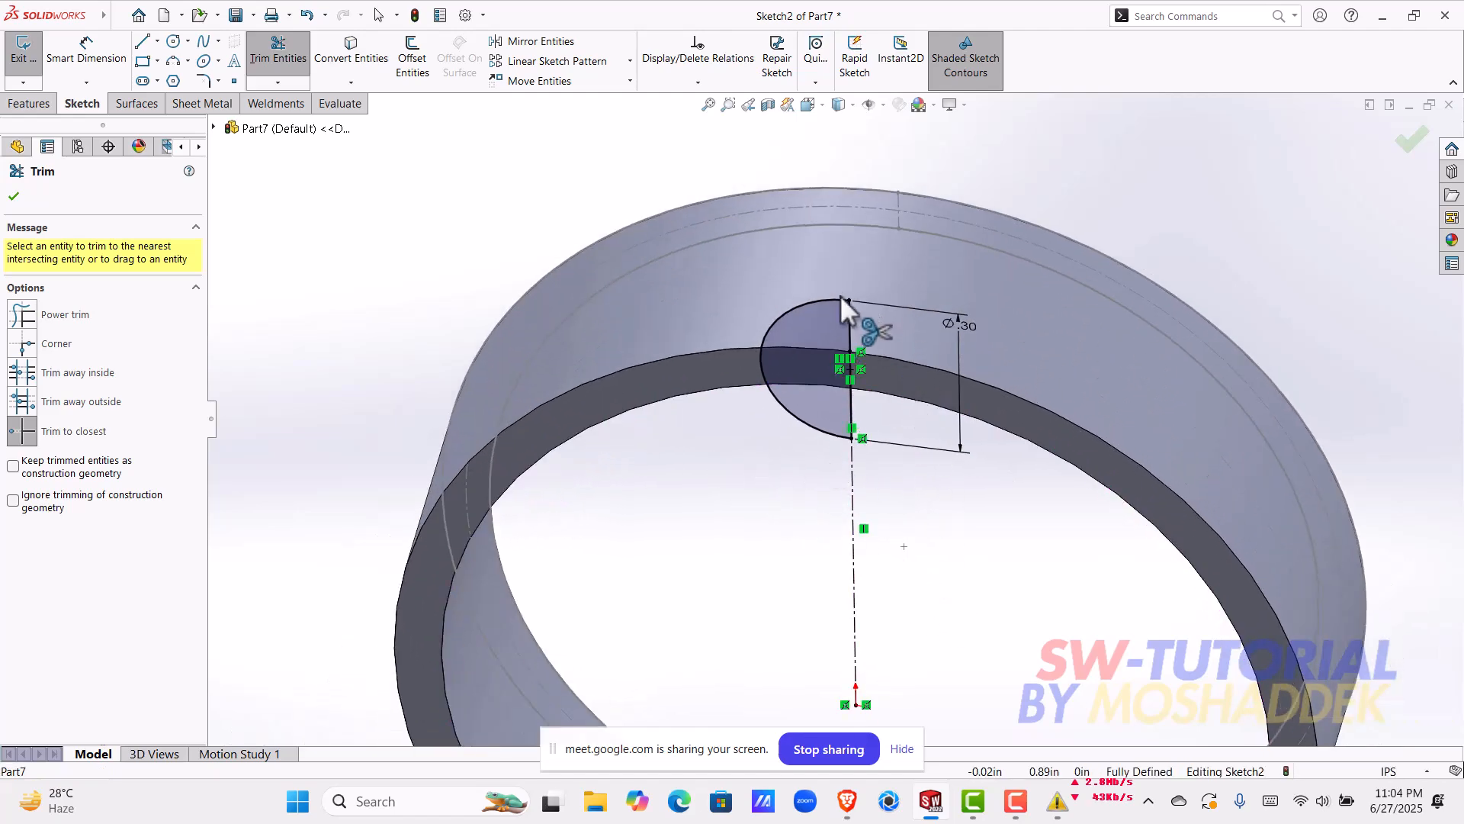
{"action": "left_click", "coordinate": [13, 196]}
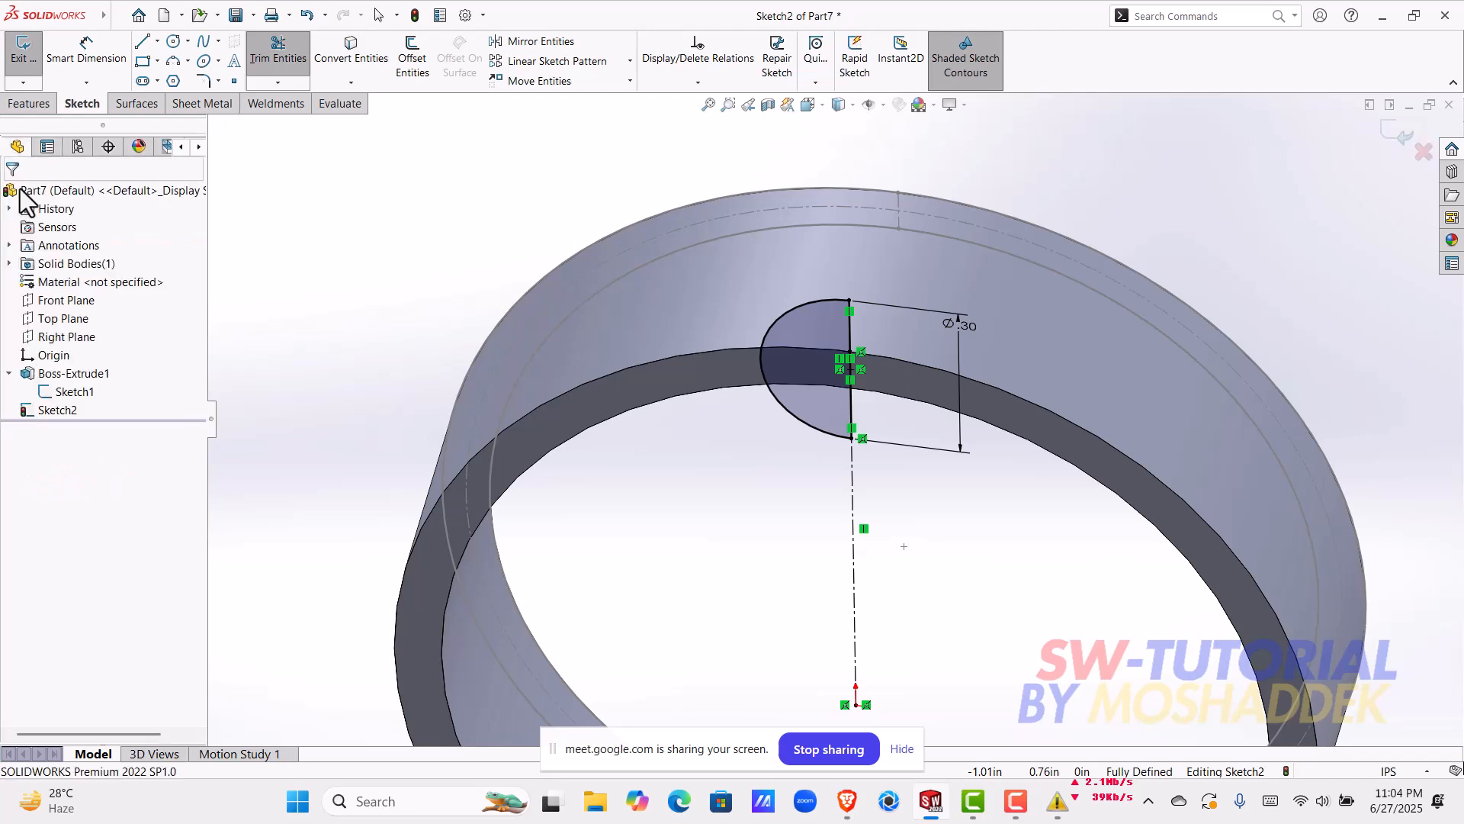
Step: Cut the ring with a 360° revolved cut of the semicircle about the vertical line
{"action": "left_click", "coordinate": [42, 106]}
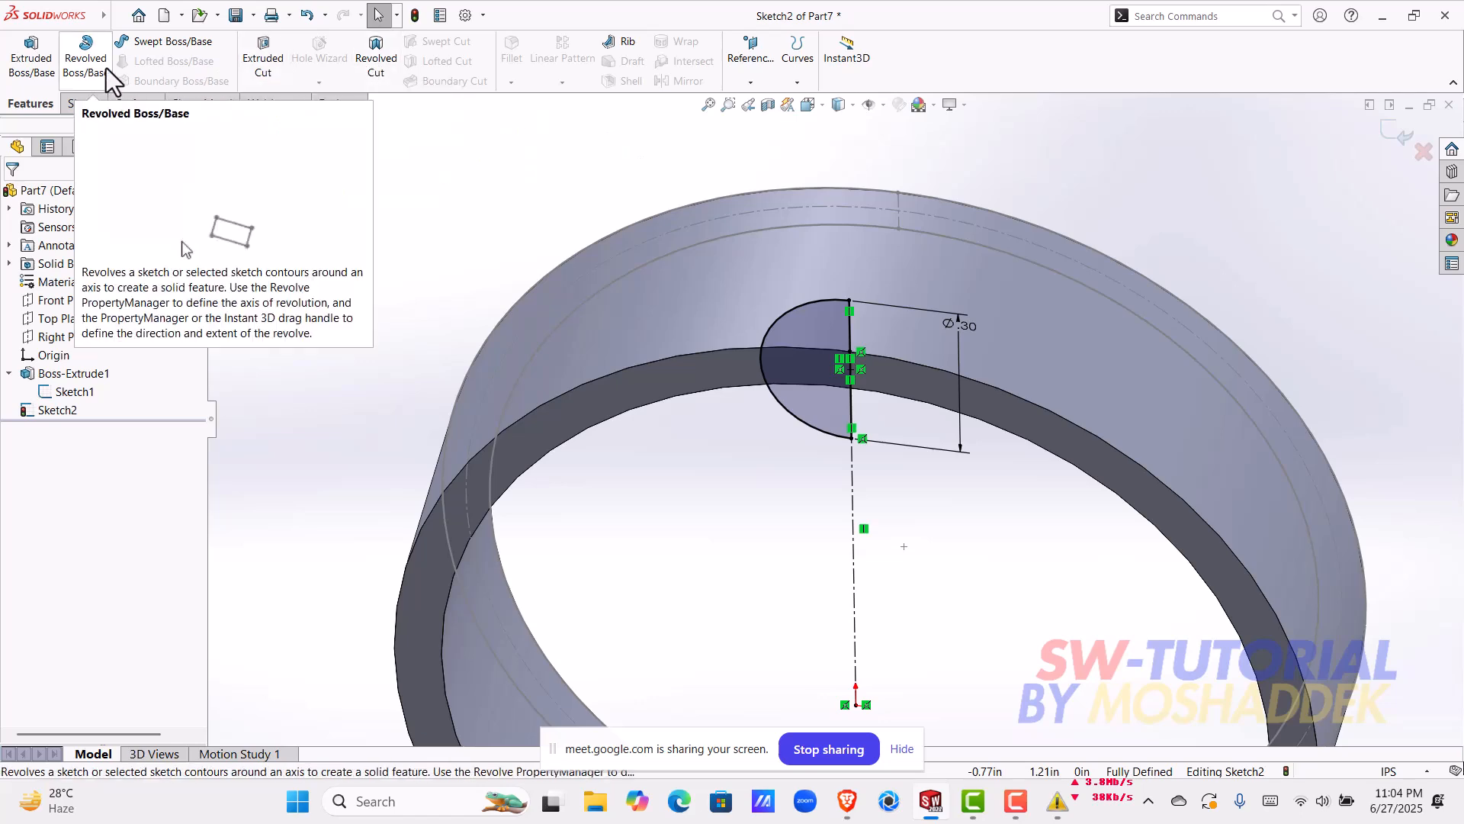
{"action": "left_click", "coordinate": [375, 76]}
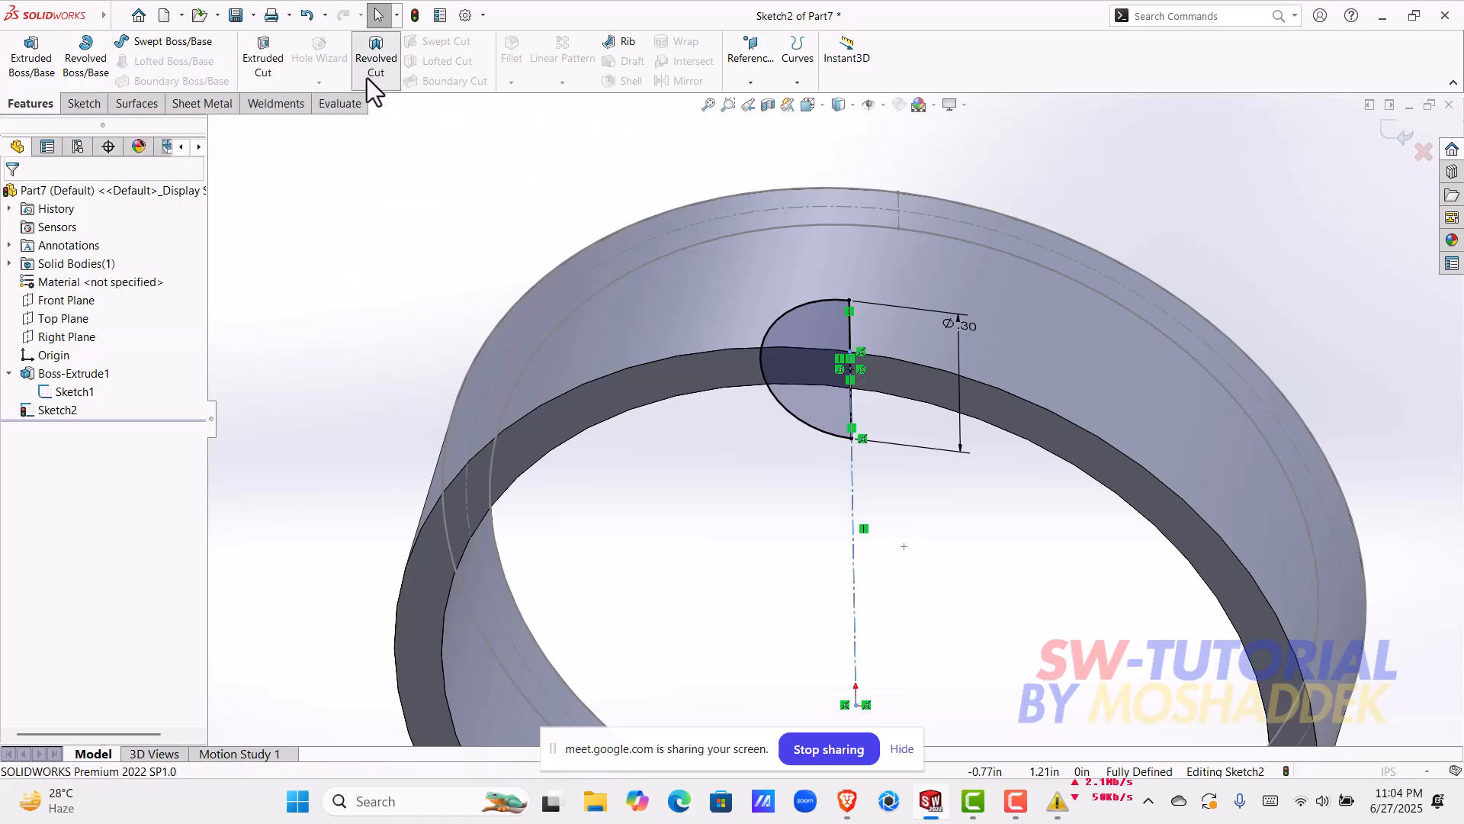
{"action": "mouse_move", "coordinate": [842, 323]}
{"action": "middle_mouse_down"}
{"action": "mouse_move", "coordinate": [764, 341]}
{"action": "mouse_move", "coordinate": [745, 461]}
{"action": "mouse_move", "coordinate": [779, 497]}
{"action": "middle_mouse_up"}
{"action": "mouse_move", "coordinate": [822, 401]}
{"action": "middle_mouse_down"}
{"action": "mouse_move", "coordinate": [854, 323]}
{"action": "mouse_move", "coordinate": [956, 280]}
{"action": "mouse_move", "coordinate": [866, 437]}
{"action": "mouse_move", "coordinate": [919, 471]}
{"action": "mouse_move", "coordinate": [899, 458]}
{"action": "middle_mouse_up"}
{"action": "left_click", "coordinate": [13, 196]}
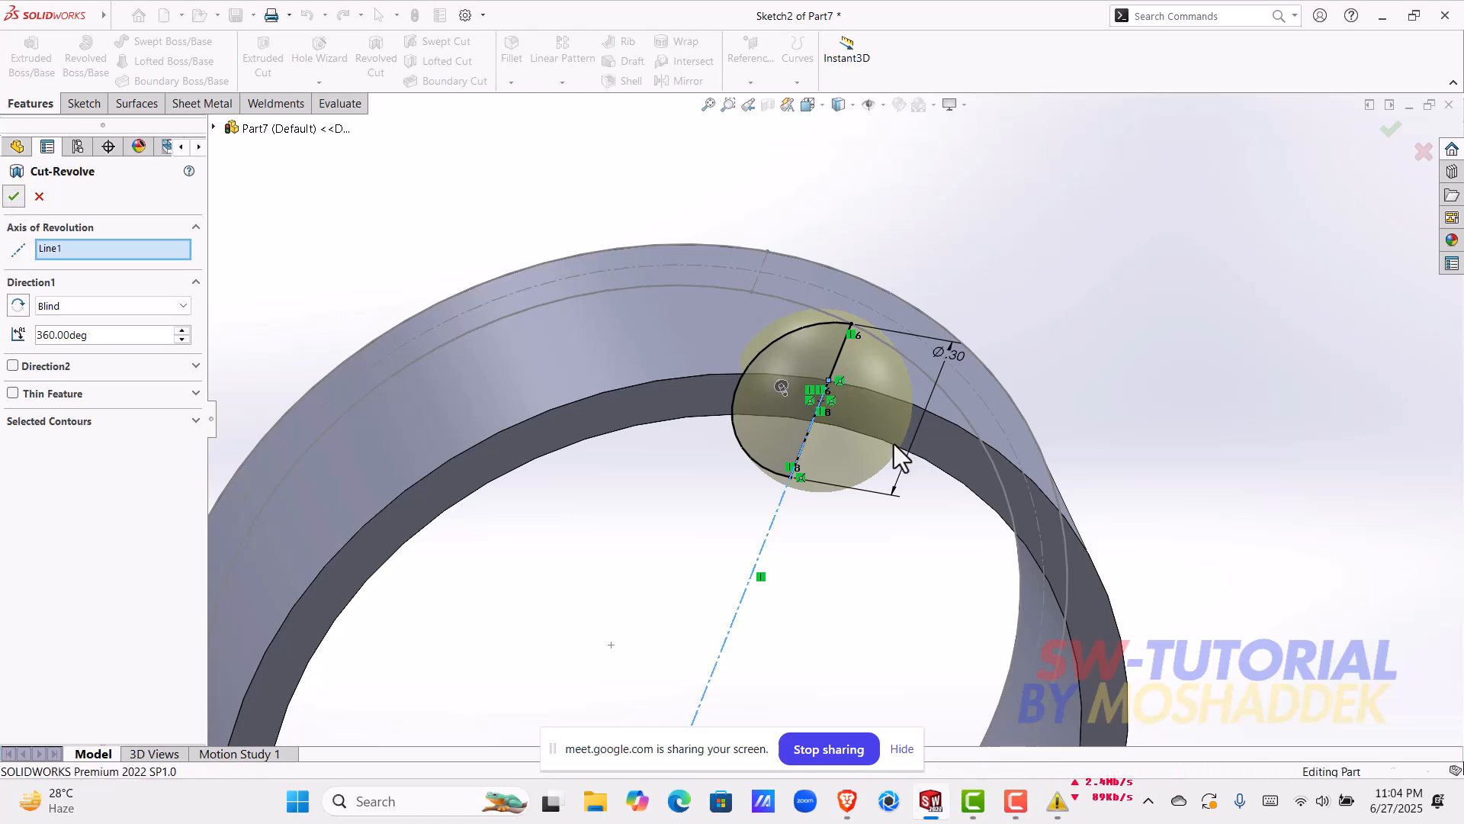
Step: Hide the ring's base sketch
{"action": "middle_click_drag", "start_coordinate": [831, 400], "coordinate": [762, 548]}
{"action": "scroll", "coordinate": [790, 546], "scroll_direction": "up", "scroll_amount": 2}
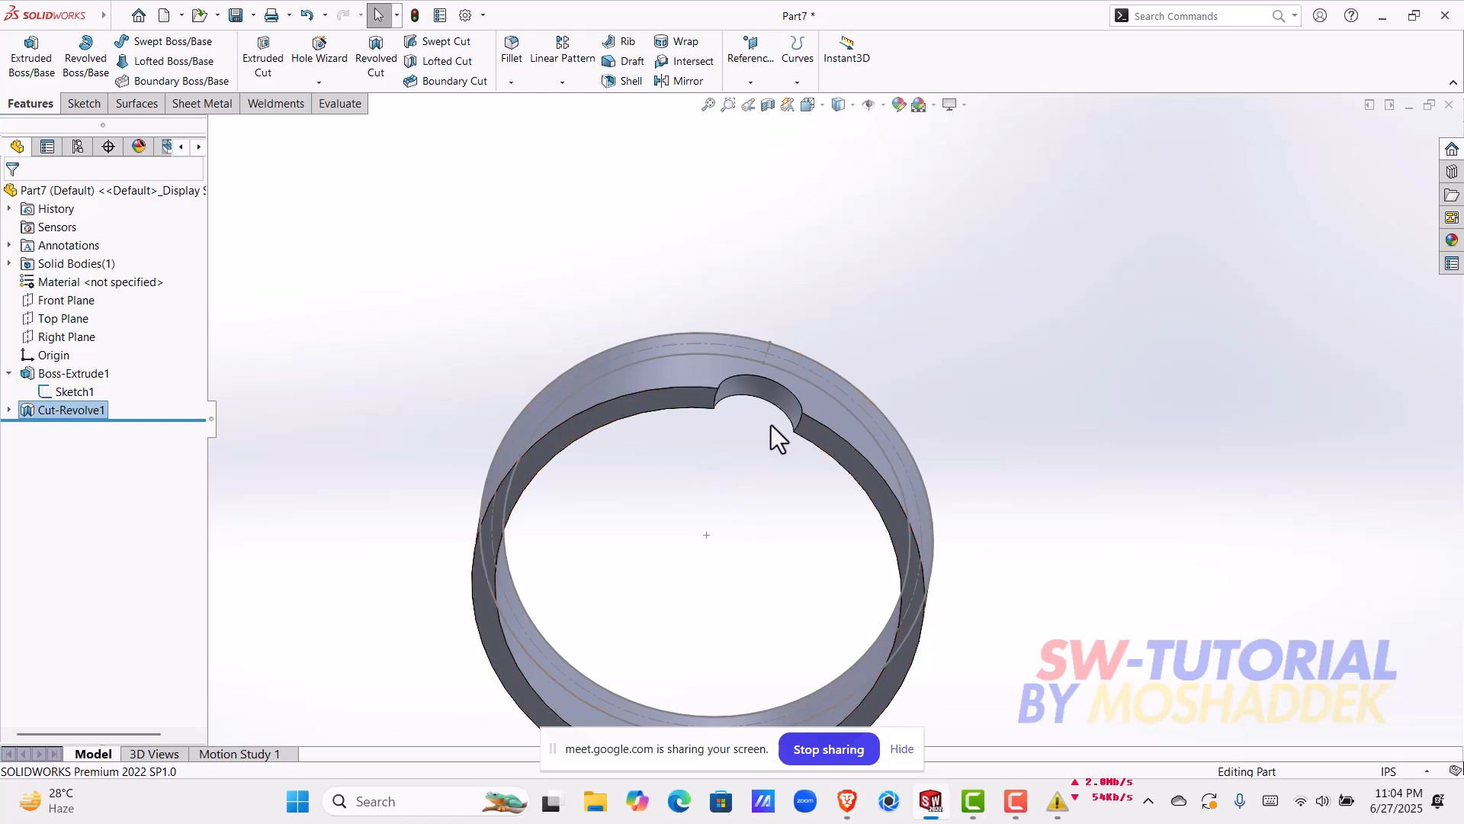
{"action": "left_click", "coordinate": [774, 393]}
{"action": "left_click", "coordinate": [741, 456]}
{"action": "middle_click_drag", "start_coordinate": [739, 460], "coordinate": [566, 599]}
{"action": "scroll", "coordinate": [566, 598], "scroll_direction": "up", "scroll_amount": 3}
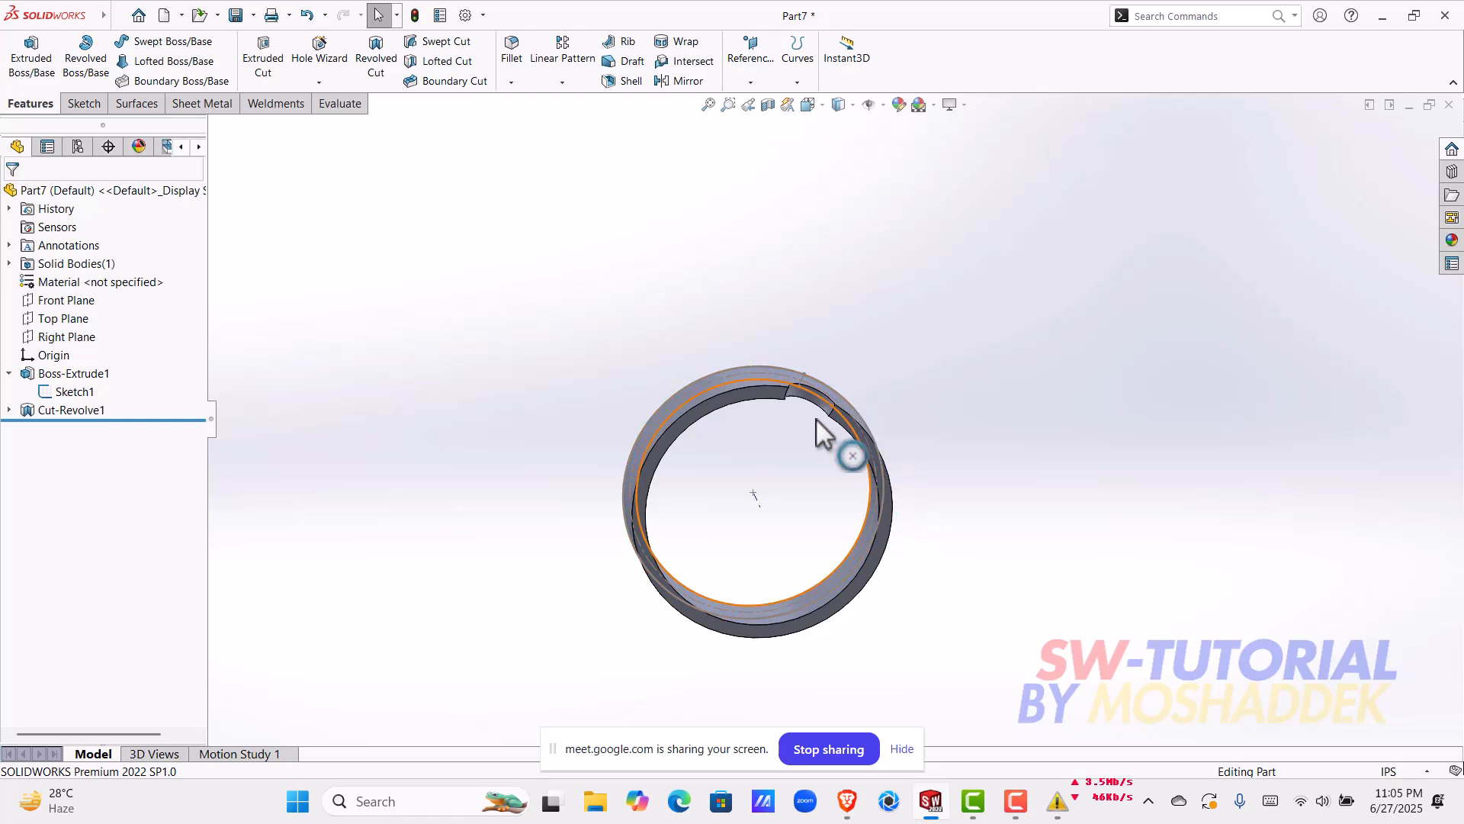
{"action": "left_click", "coordinate": [822, 397]}
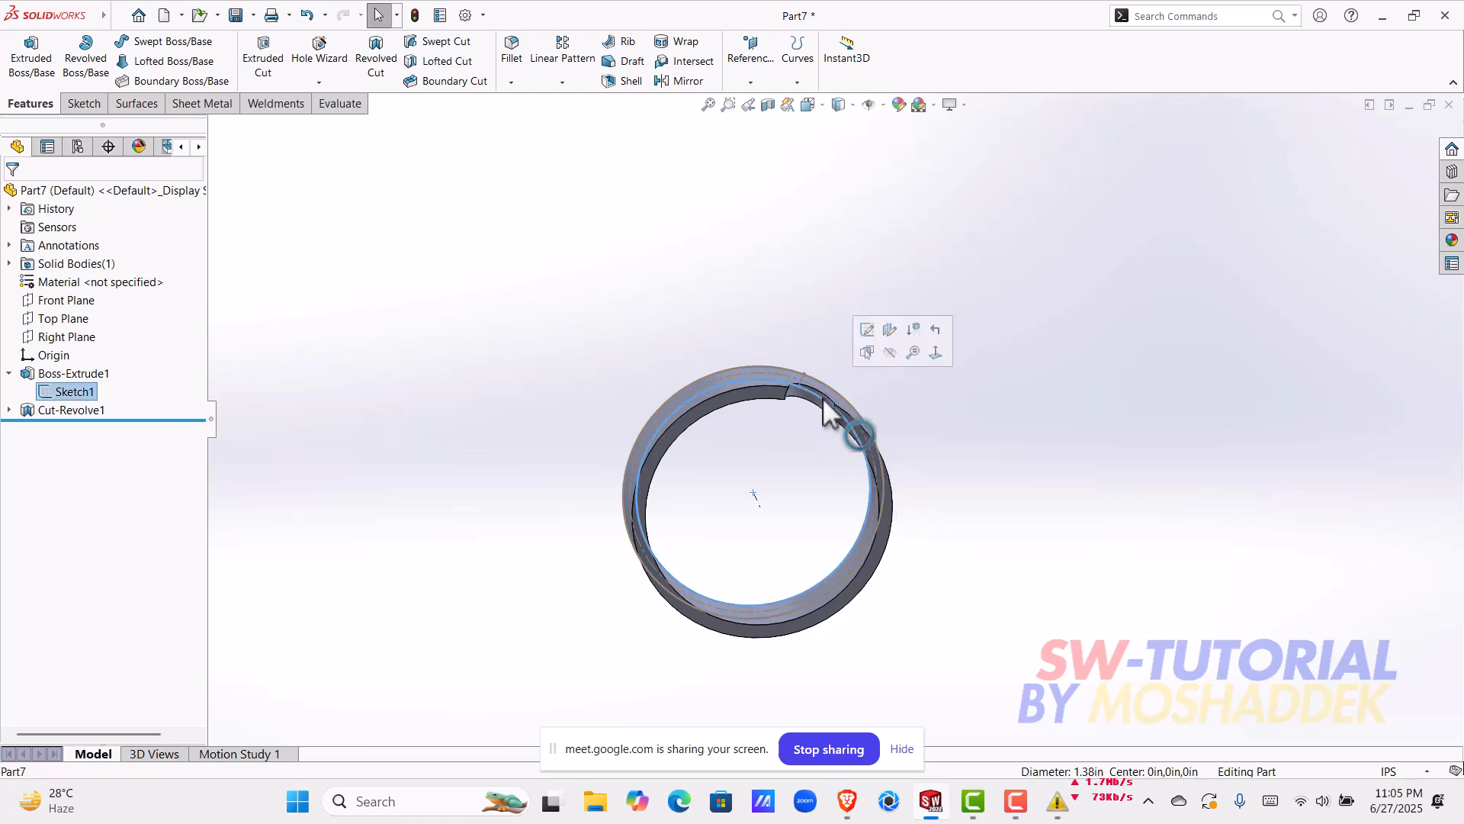
{"action": "left_click", "coordinate": [892, 364]}
{"action": "middle_click_drag", "start_coordinate": [753, 428], "coordinate": [789, 452]}
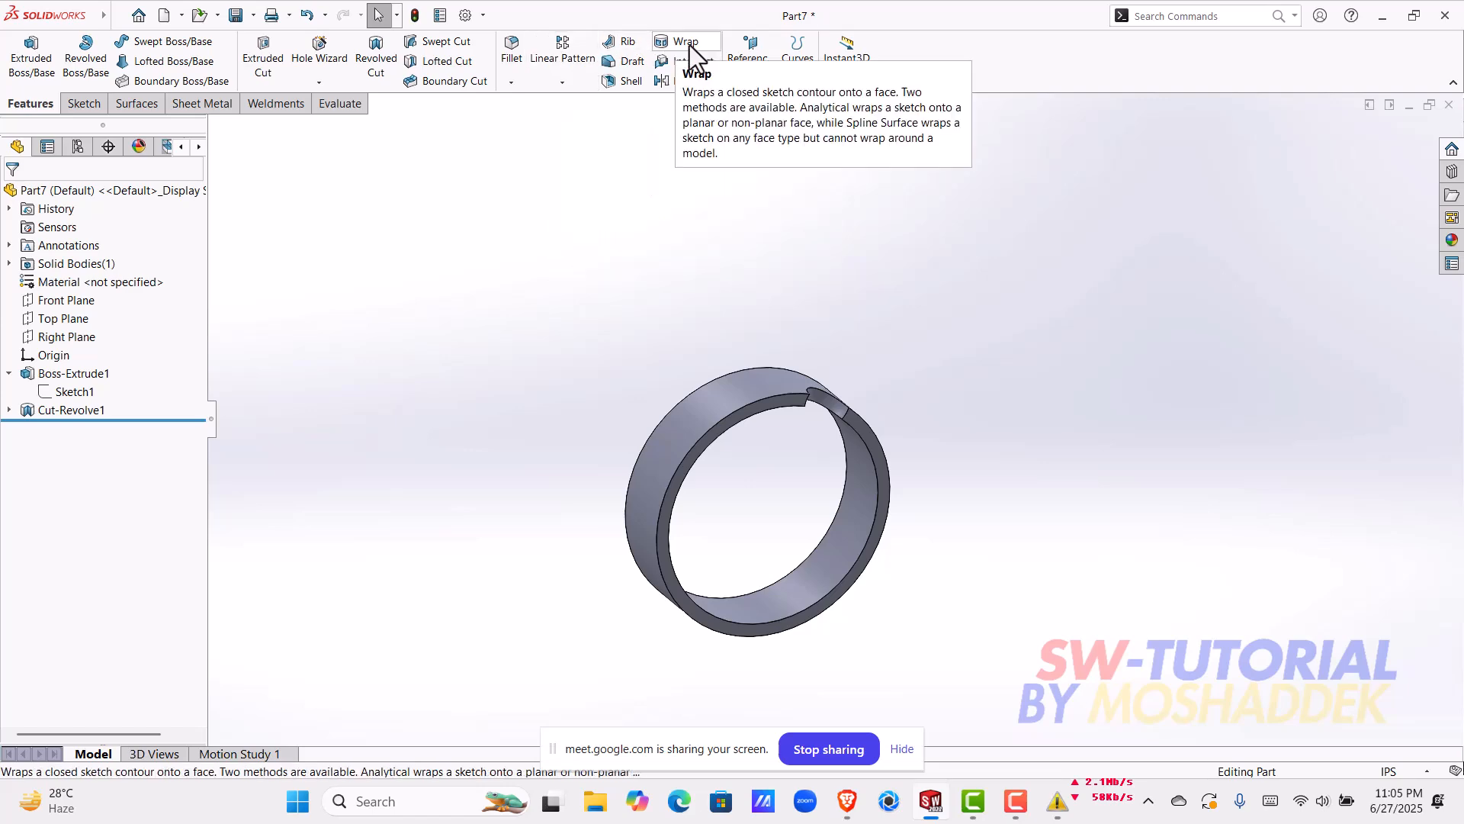
Step: Start an equally spaced 360° circular pattern with the ring's outer circular edge on the uncut side as its direction reference
{"action": "left_click", "coordinate": [571, 85]}
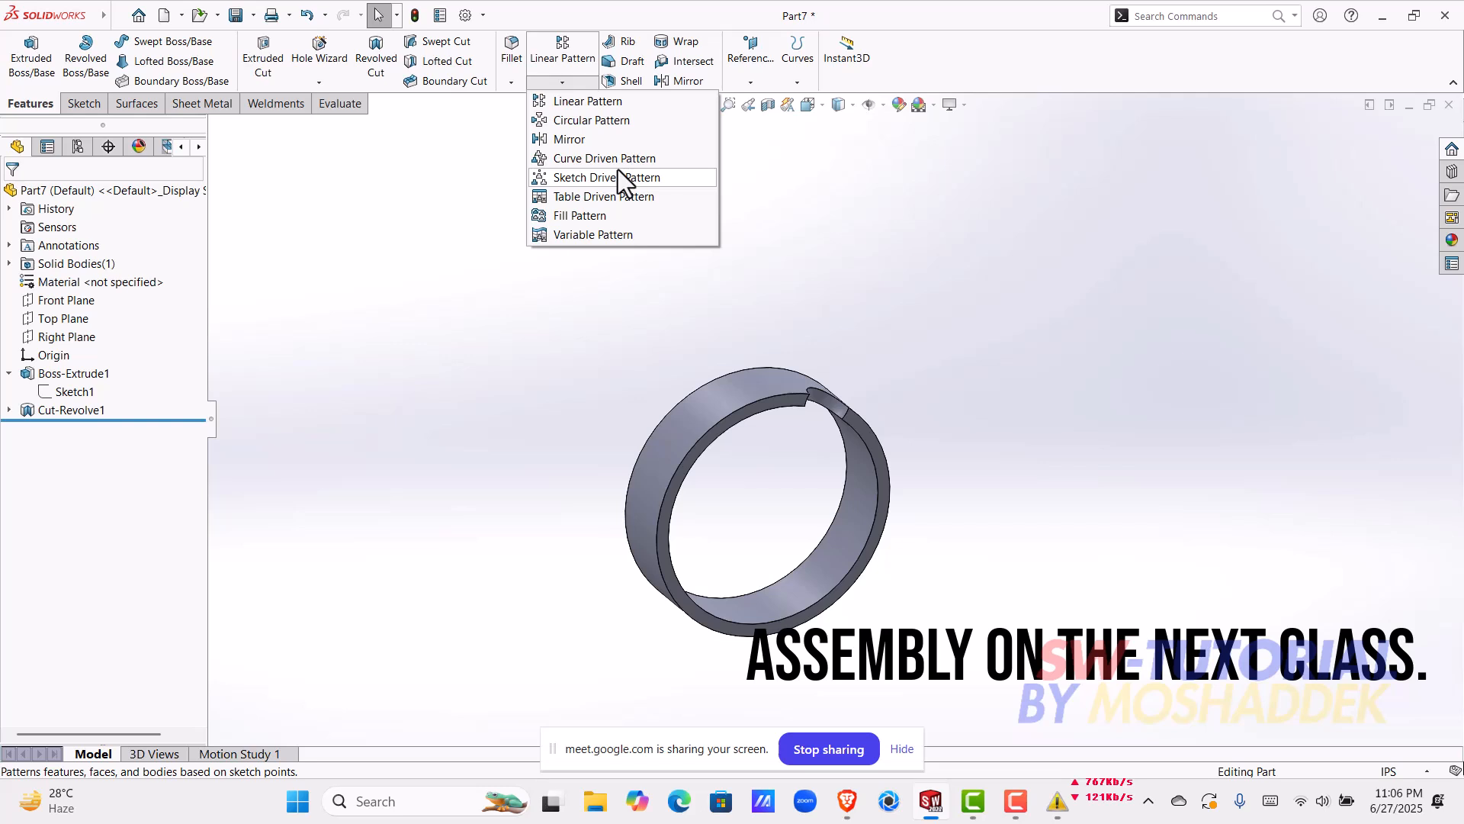
{"action": "left_click", "coordinate": [621, 124]}
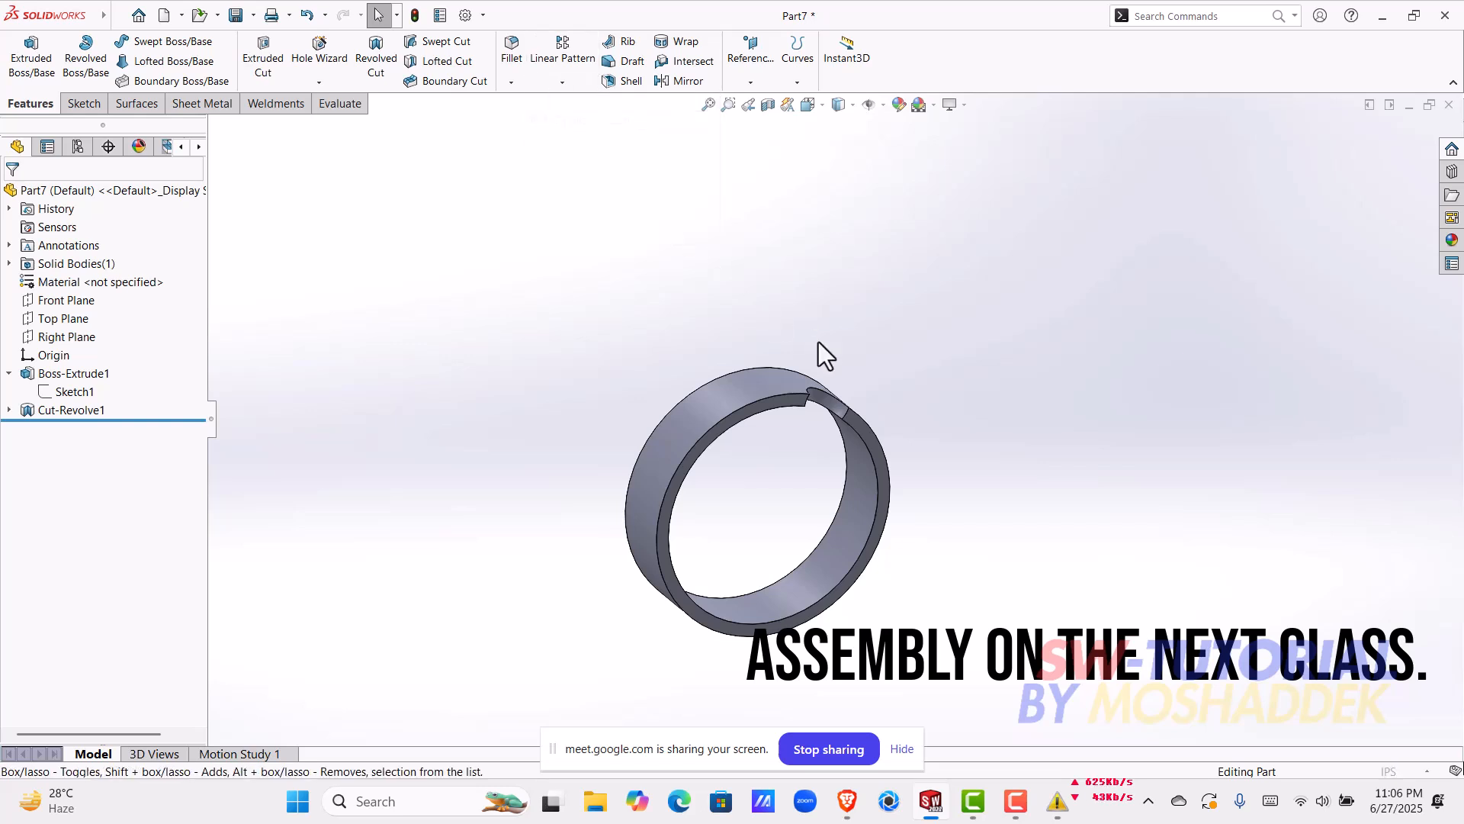
{"action": "middle_click_drag", "start_coordinate": [785, 460], "coordinate": [712, 451]}
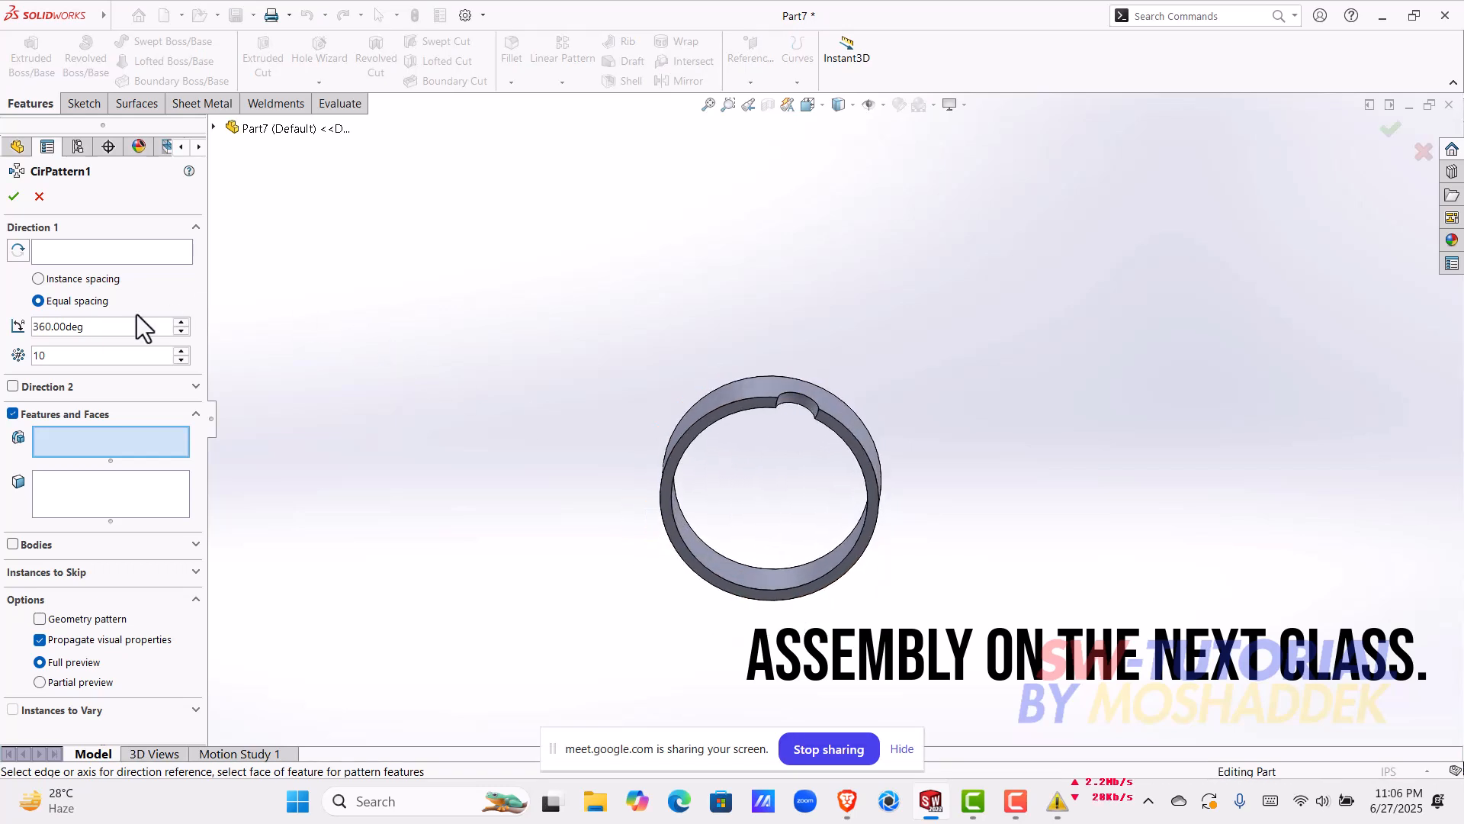
{"action": "left_click", "coordinate": [62, 253]}
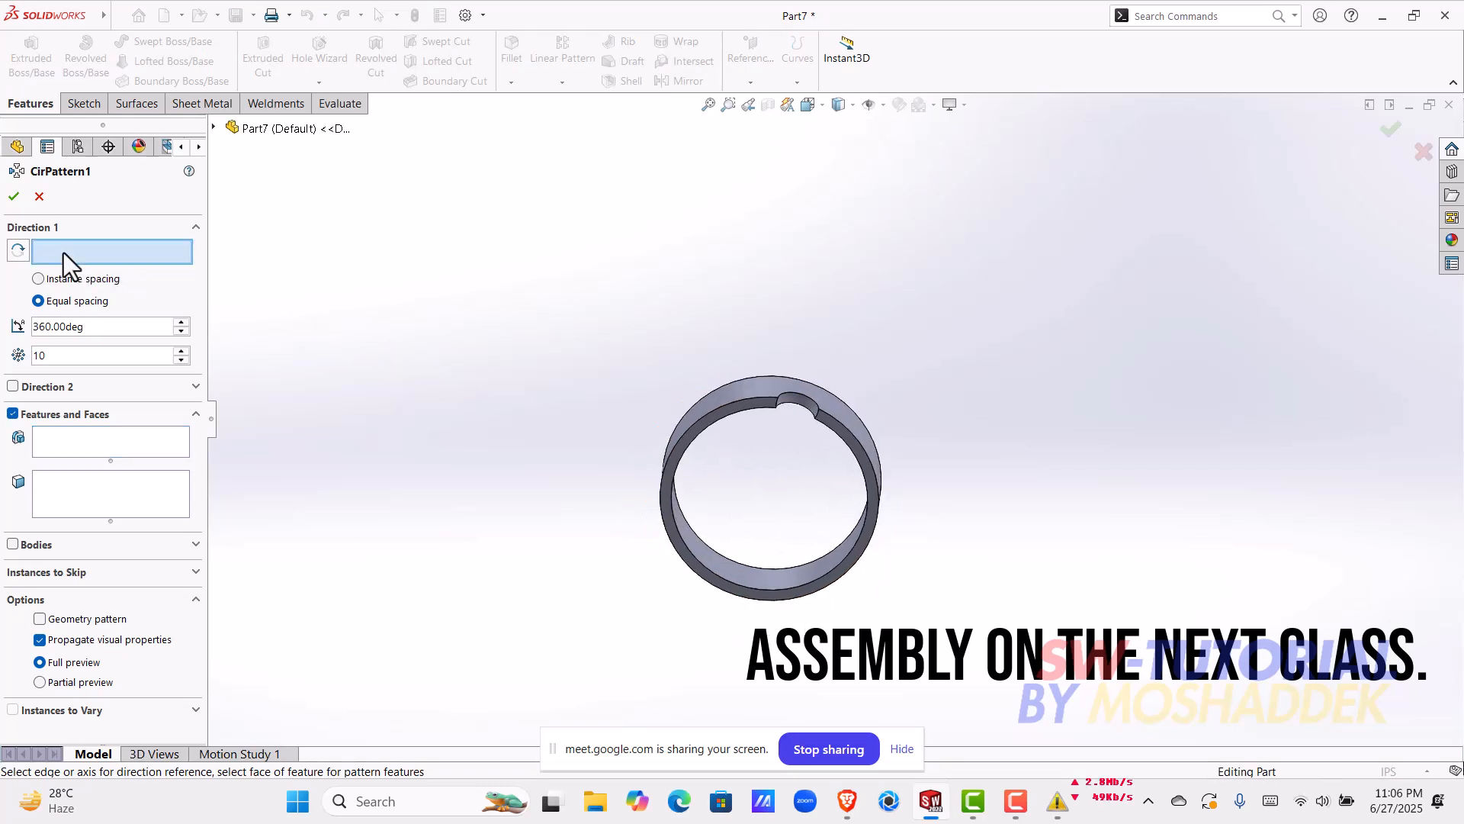
{"action": "middle_click_drag", "start_coordinate": [559, 517], "coordinate": [764, 538]}
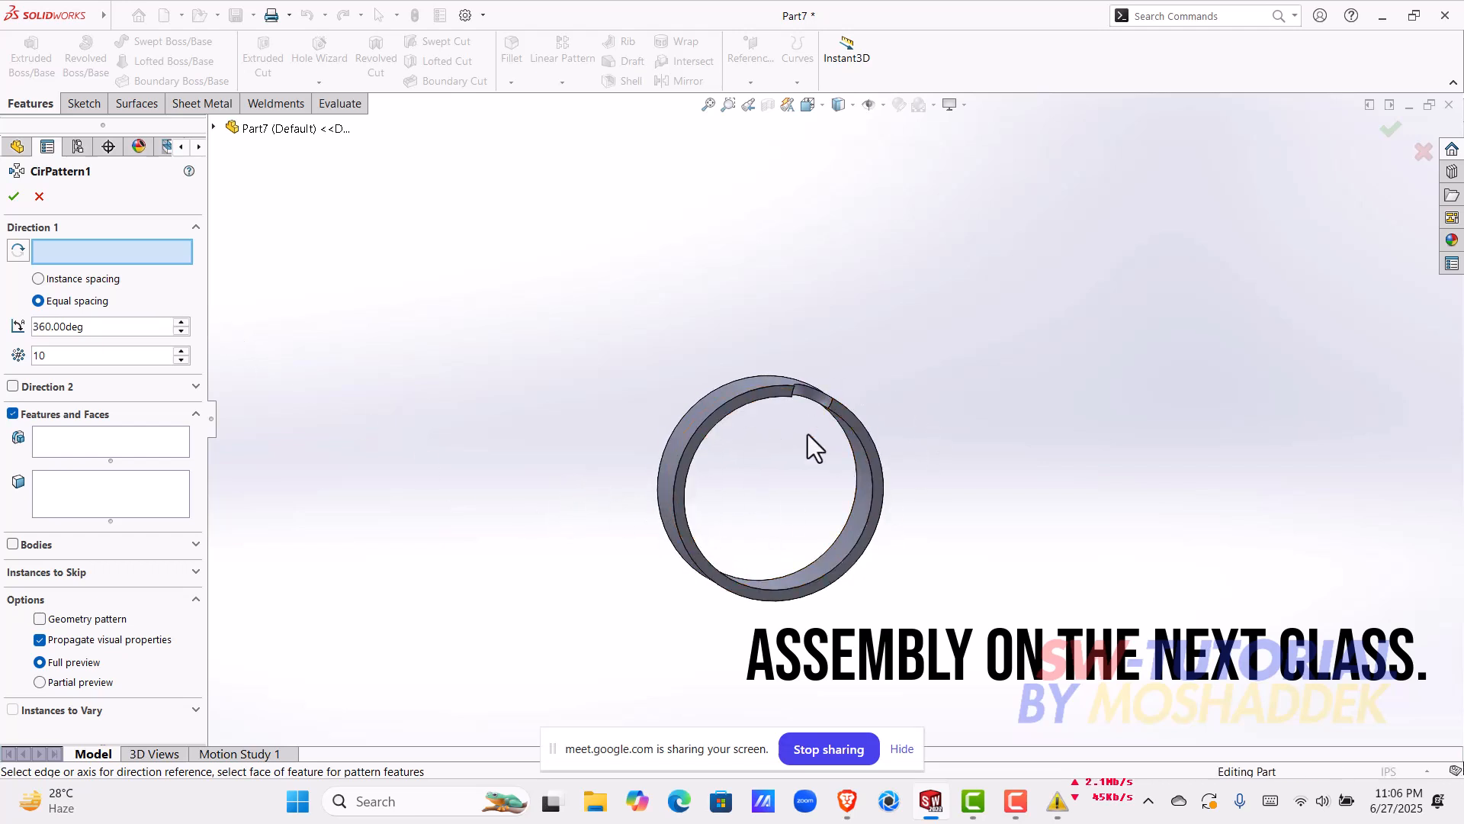
{"action": "scroll", "coordinate": [761, 427], "scroll_direction": "down", "scroll_amount": 2}
{"action": "middle_click_drag", "start_coordinate": [772, 446], "coordinate": [757, 477]}
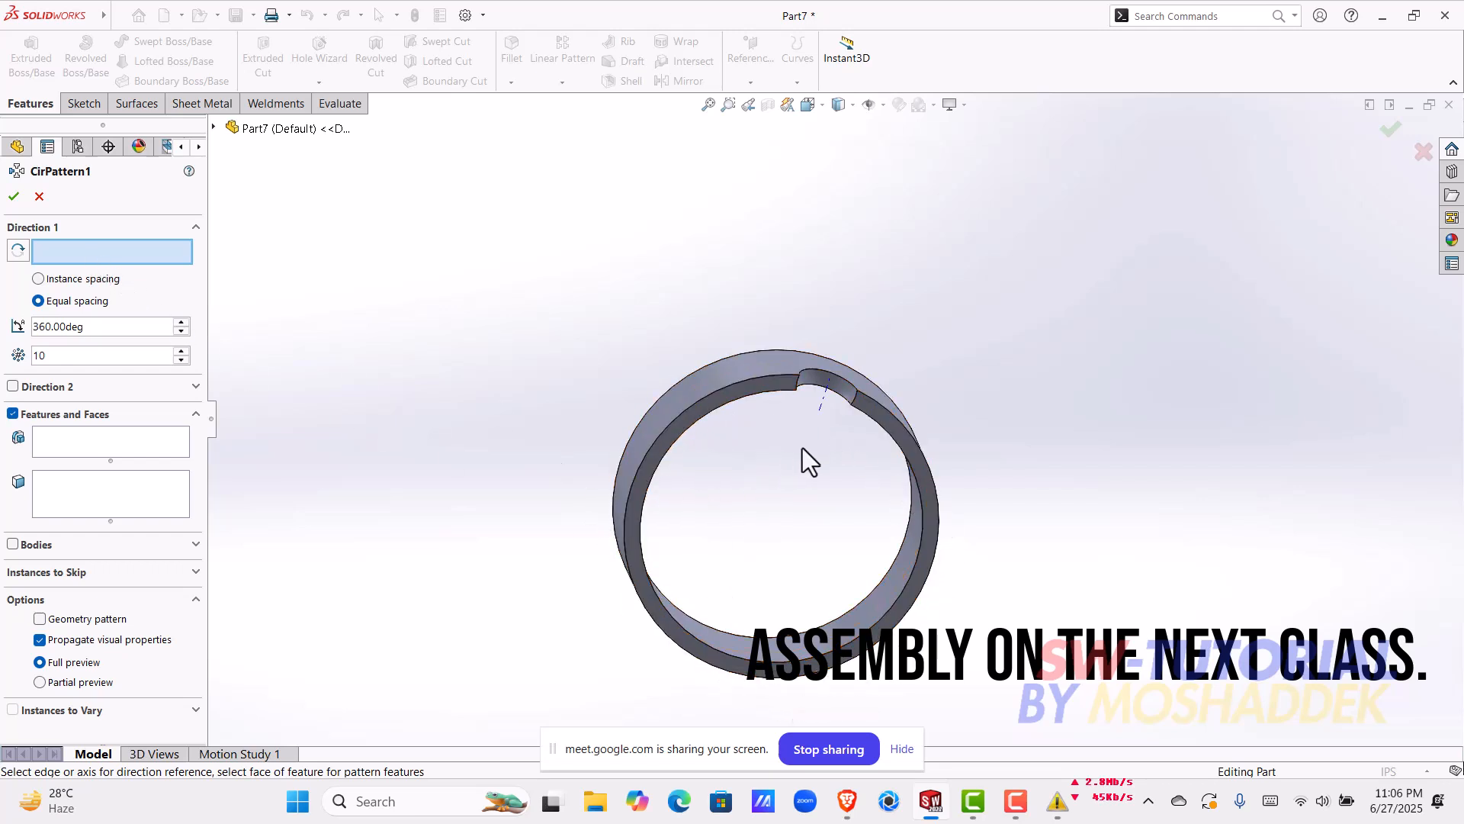
{"action": "left_click", "coordinate": [735, 399]}
{"action": "middle_click_drag", "start_coordinate": [800, 428], "coordinate": [748, 471]}
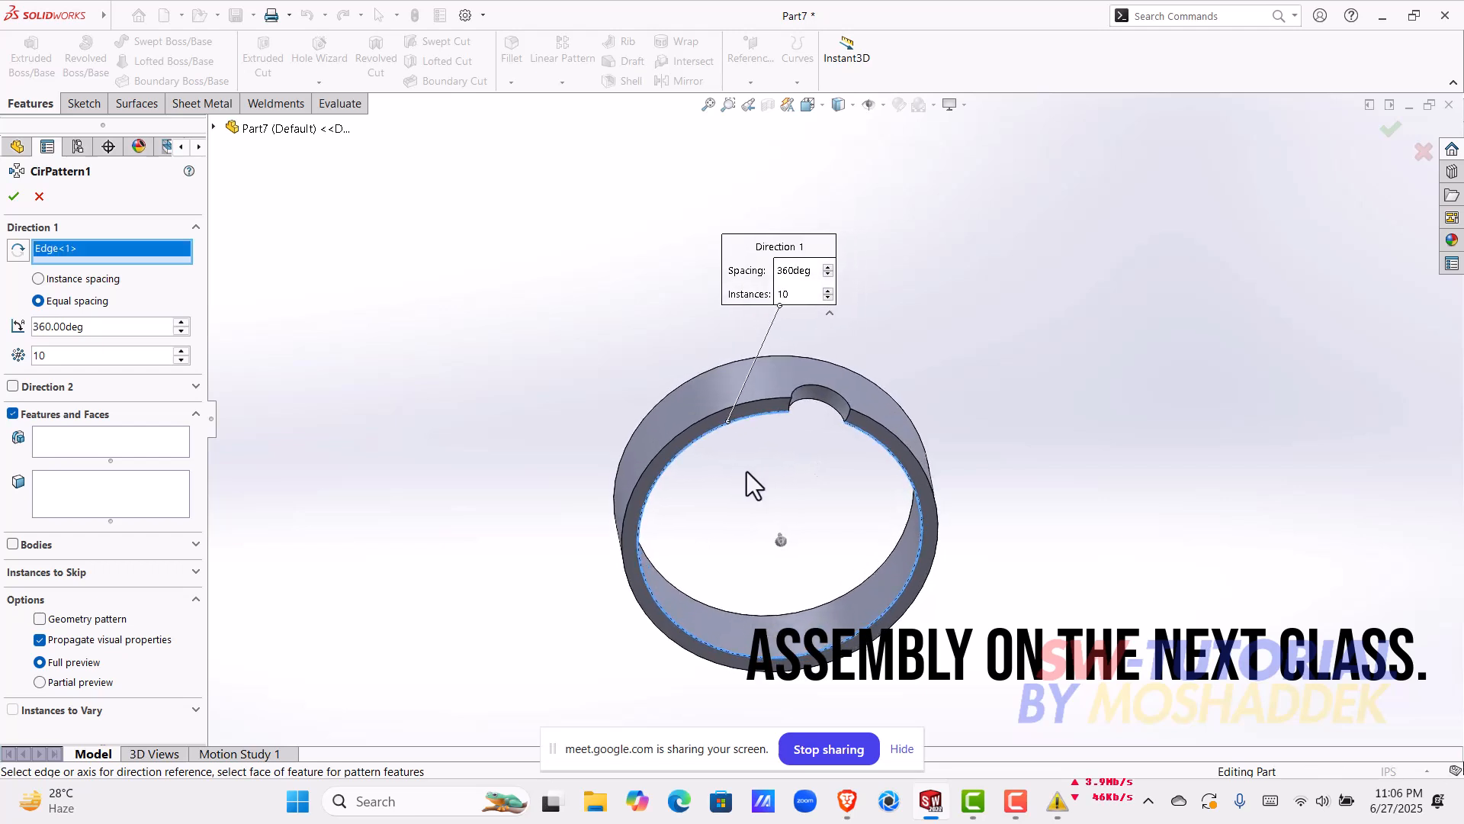
{"action": "left_click", "coordinate": [703, 373]}
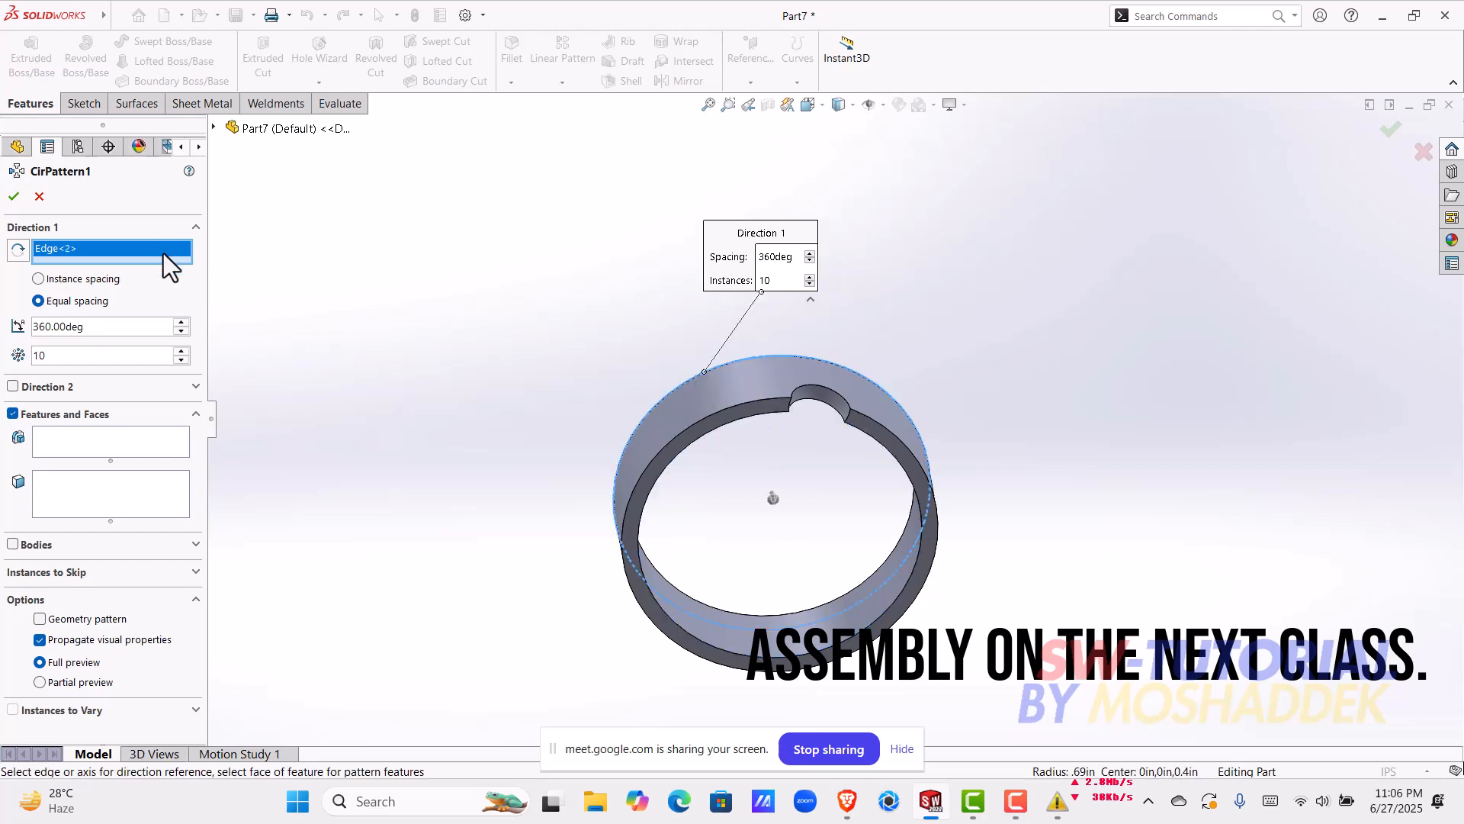
Step: Choose the revolved ball-pocket cut as the feature to pattern around the ring
{"action": "scroll", "coordinate": [776, 456], "scroll_direction": "down", "scroll_amount": 3}
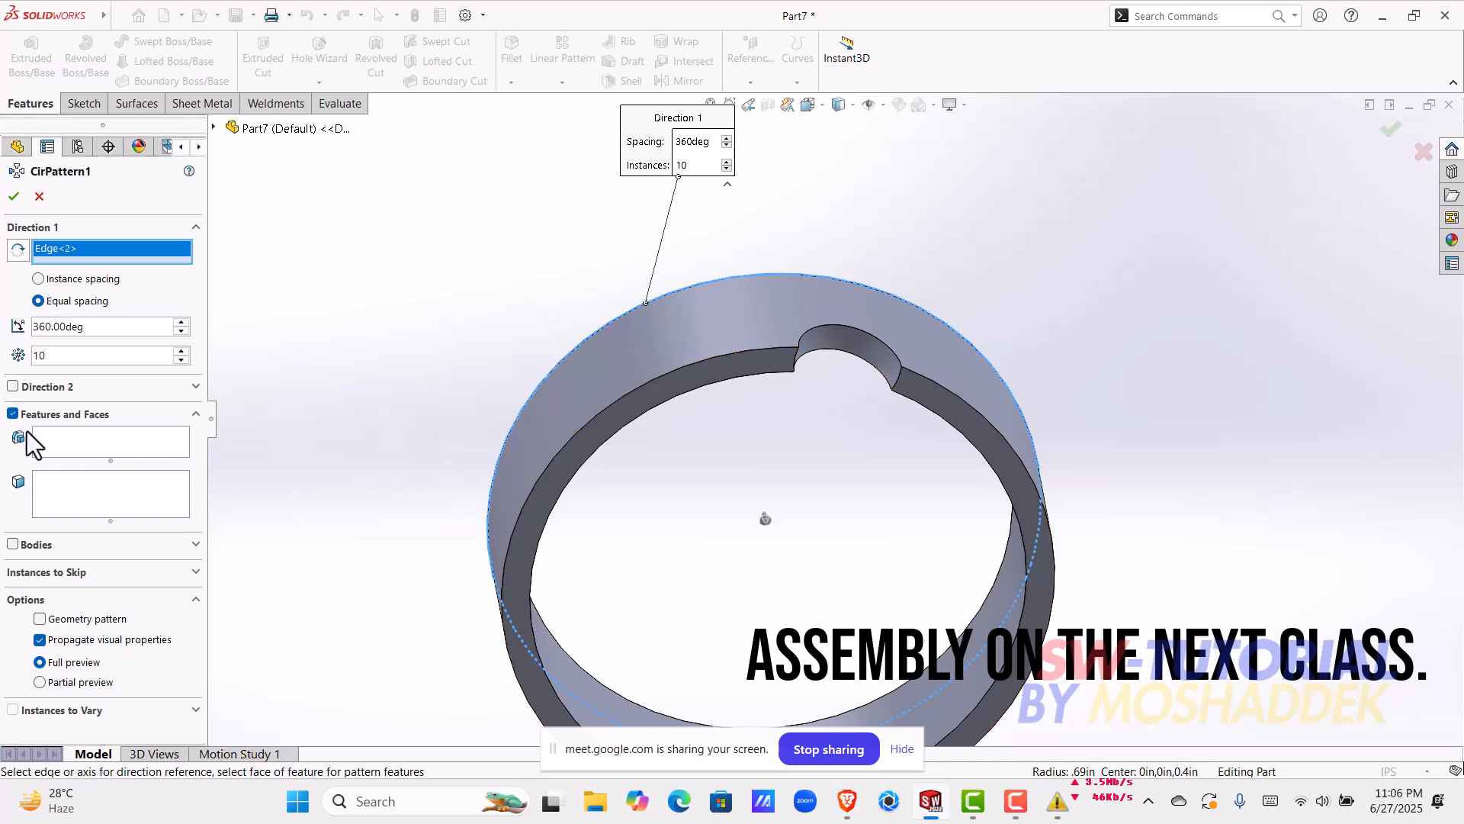
{"action": "left_click", "coordinate": [76, 440]}
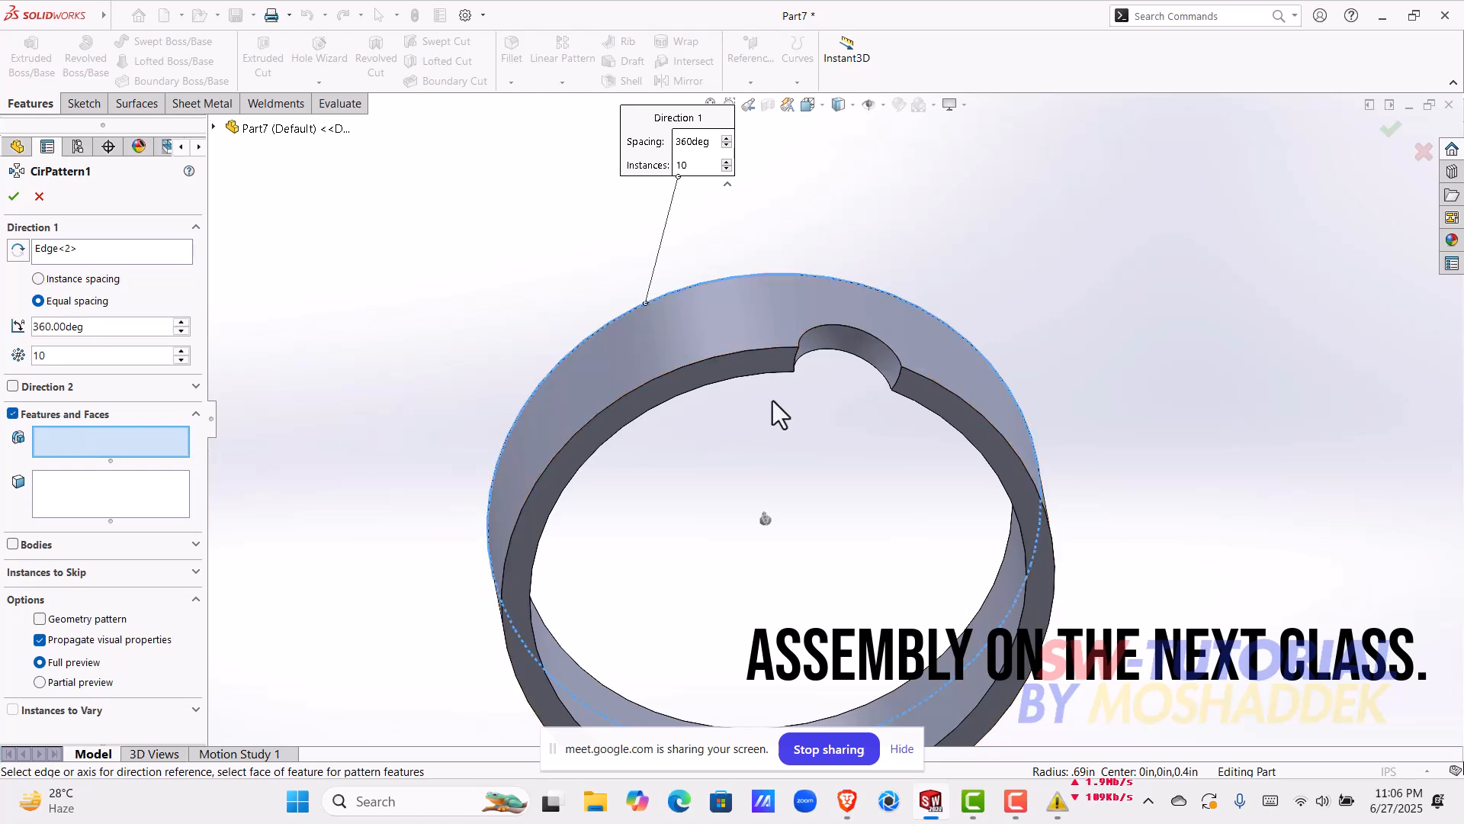
{"action": "left_click", "coordinate": [853, 345]}
{"action": "scroll", "coordinate": [853, 346], "scroll_direction": "up", "scroll_amount": 3}
{"action": "middle_click_drag", "start_coordinate": [799, 514], "coordinate": [709, 457]}
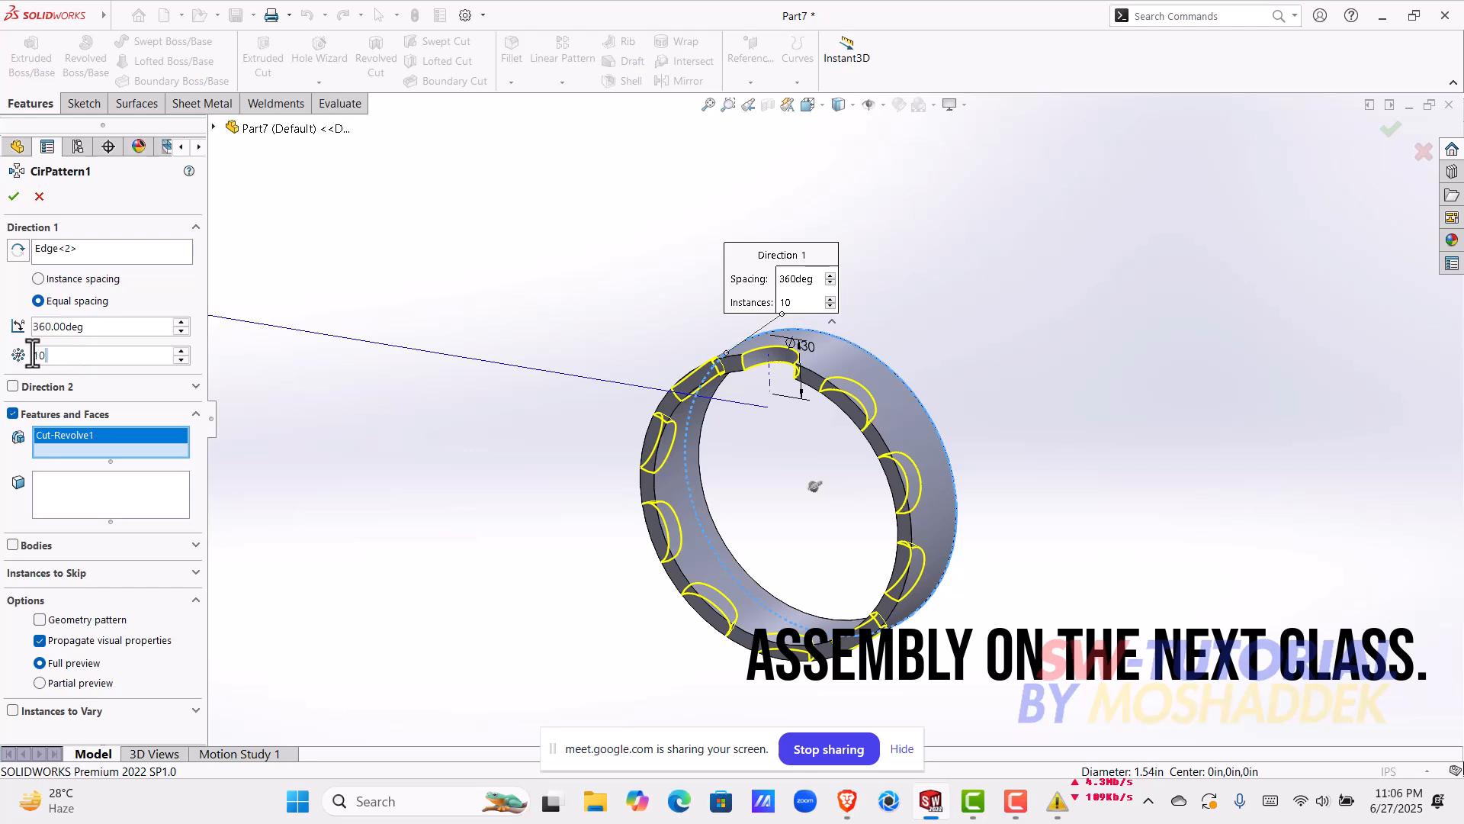
Step: Try the circular pattern with 4 instances and with 2 instances
{"action": "left_click_drag", "start_coordinate": [35, 359], "coordinate": [93, 362]}
{"action": "type", "text": "4"}
{"action": "key", "text": "Return"}
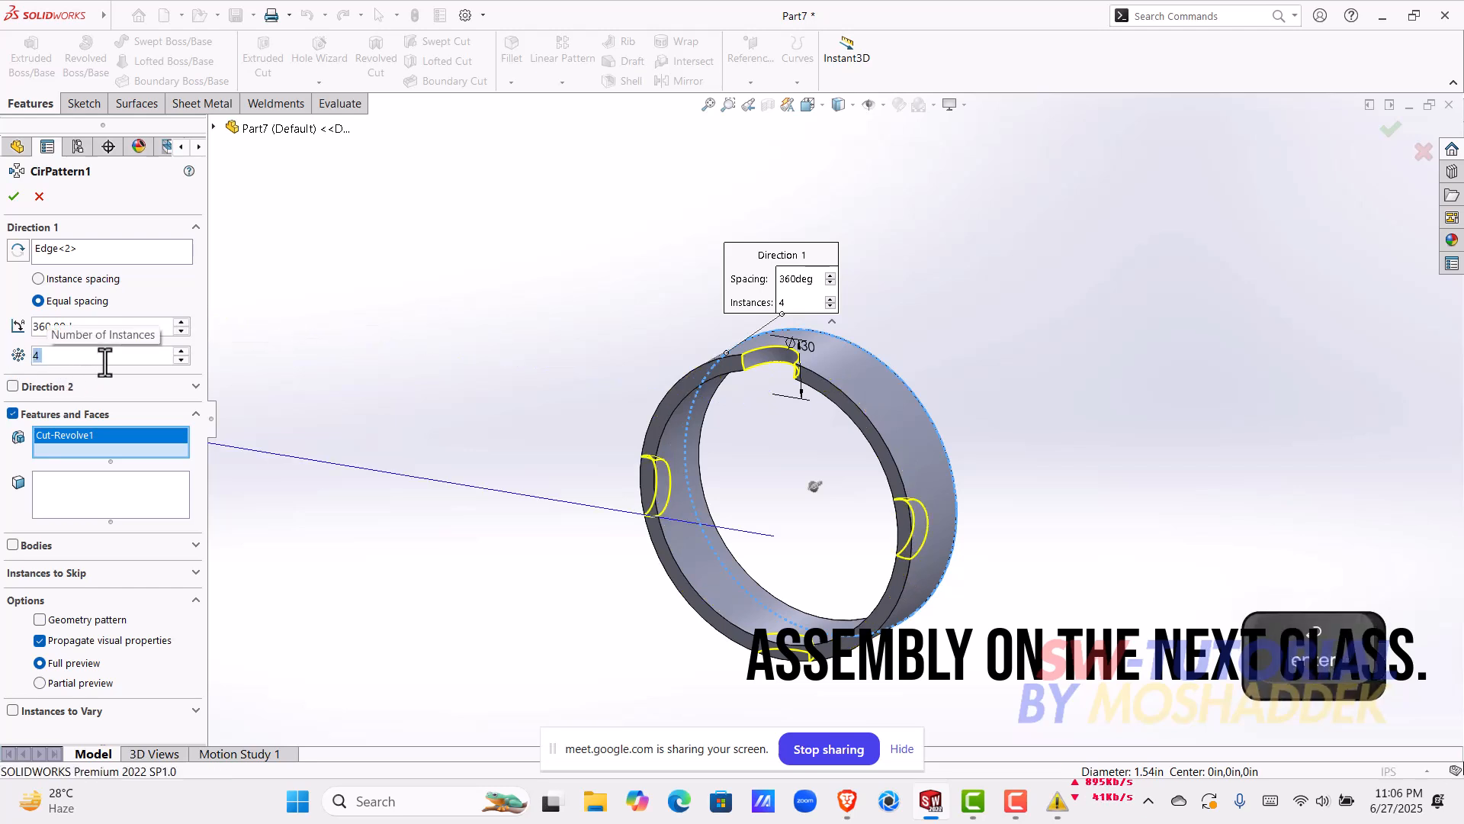
{"action": "type", "text": "2"}
{"action": "key", "text": "Return"}
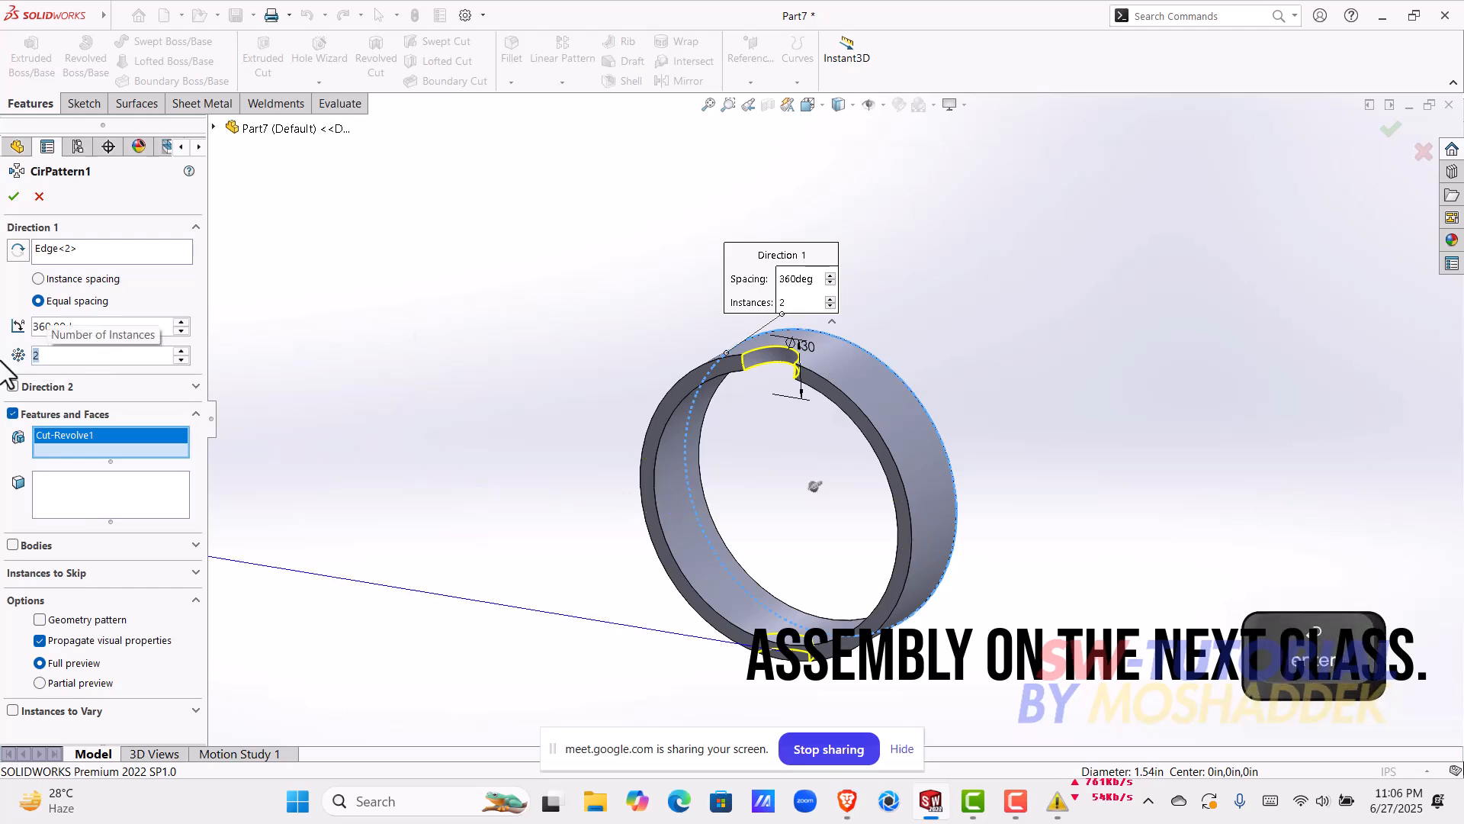
Step: Set the circular pattern to 8 instances and complete it
{"action": "type", "text": "8"}
{"action": "key", "text": "Return"}
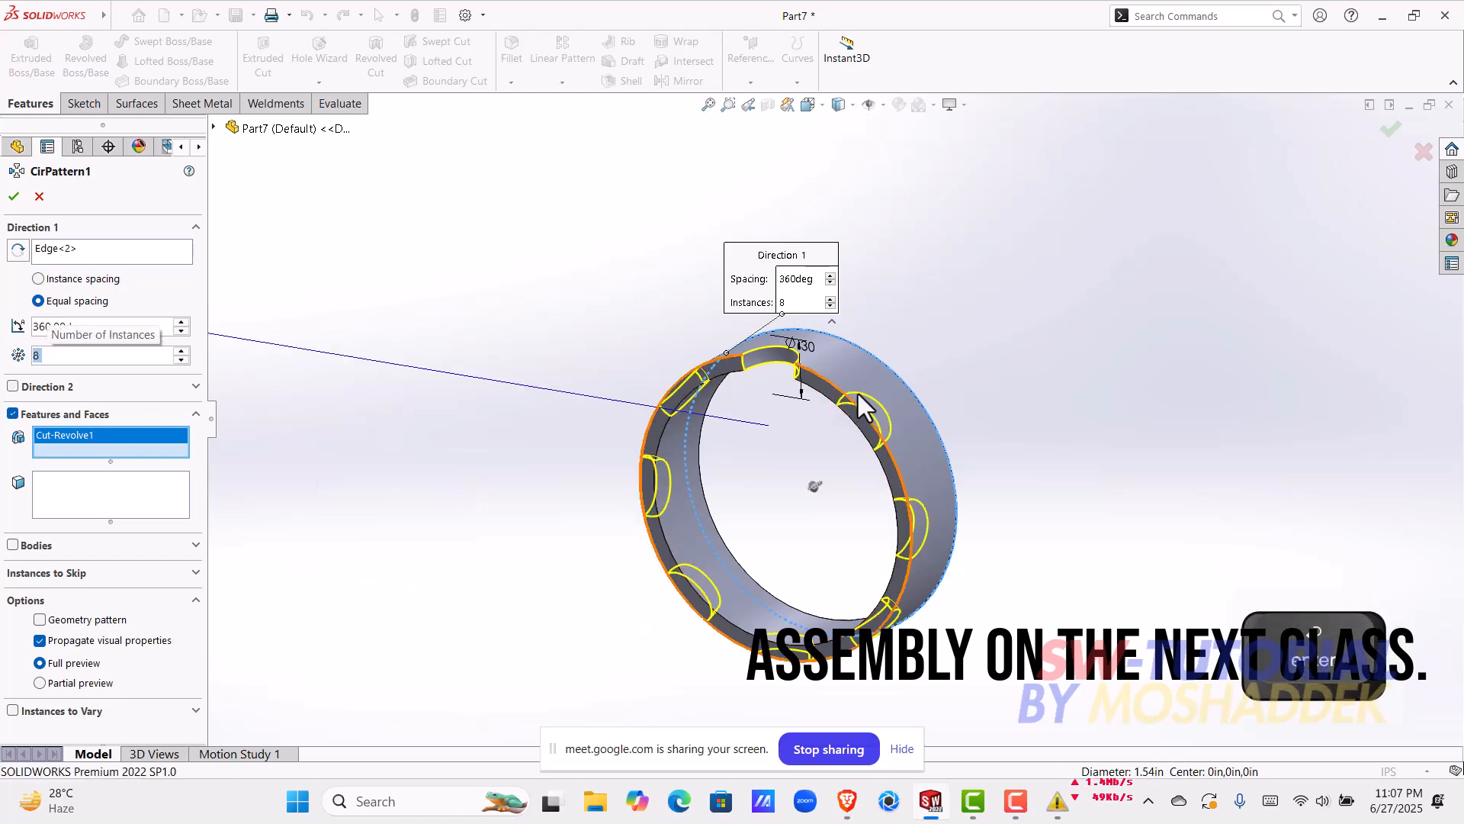
{"action": "scroll", "coordinate": [848, 392], "scroll_direction": "down", "scroll_amount": 5}
{"action": "middle_click_drag", "start_coordinate": [946, 379], "coordinate": [839, 416]}
{"action": "scroll", "coordinate": [837, 417], "scroll_direction": "up", "scroll_amount": 3}
{"action": "middle_click_drag", "start_coordinate": [794, 549], "coordinate": [775, 438]}
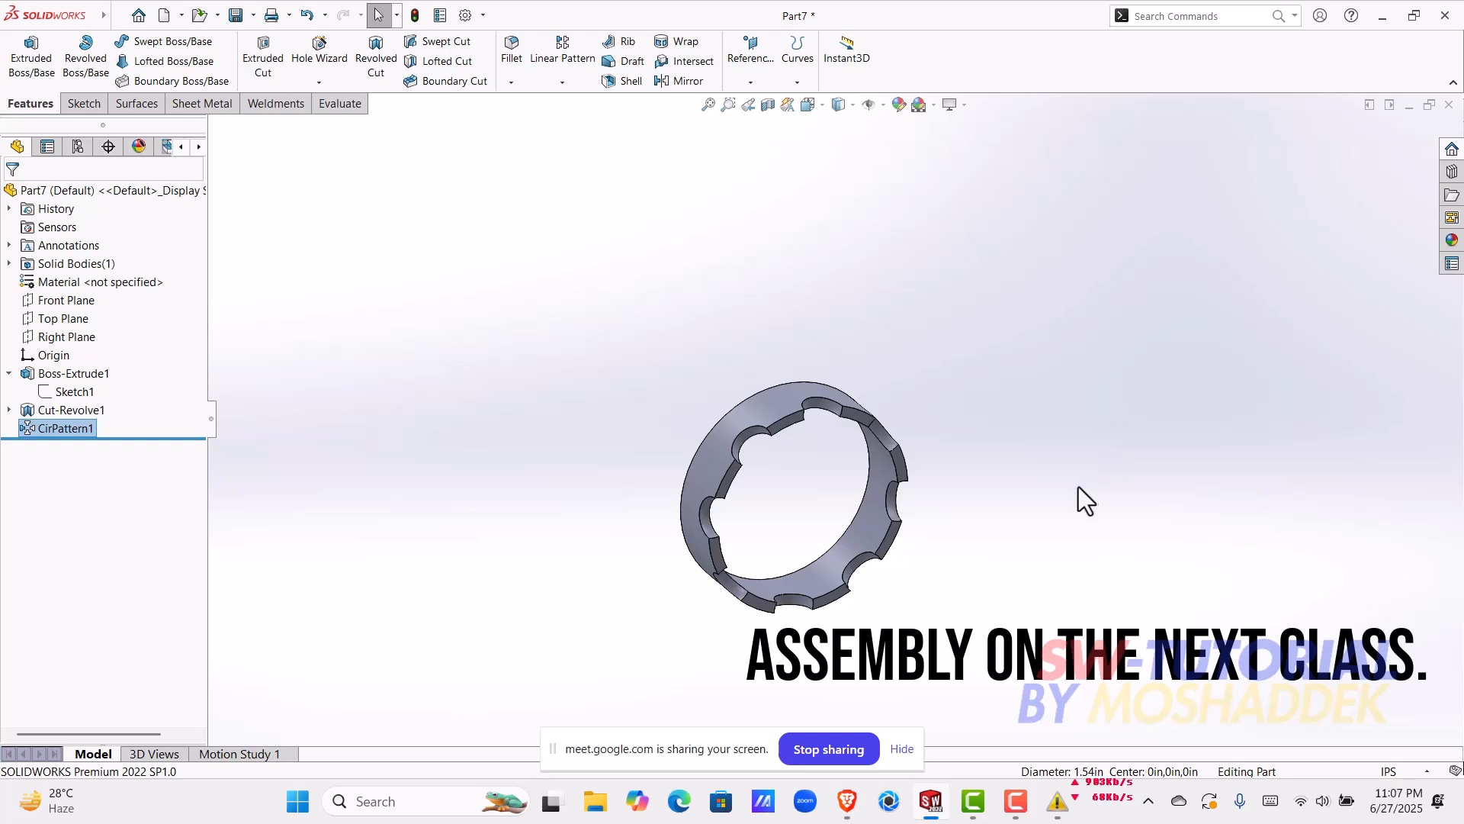
{"action": "left_click", "coordinate": [568, 84]}
{"action": "left_click", "coordinate": [773, 565]}
{"action": "middle_click_drag", "start_coordinate": [773, 564], "coordinate": [785, 648]}
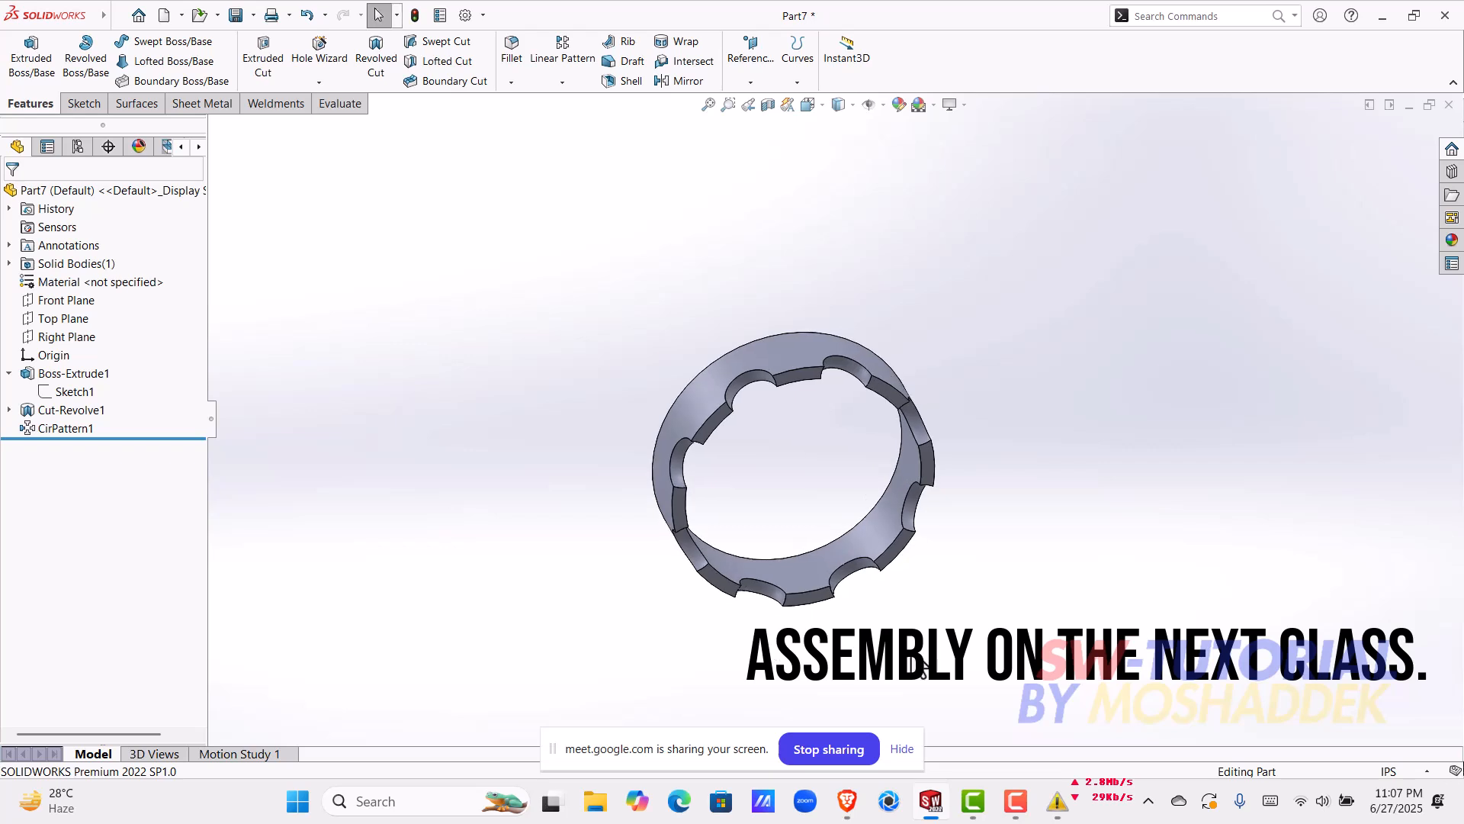
{"action": "middle_click_drag", "start_coordinate": [996, 428], "coordinate": [823, 513]}
{"action": "middle_click_drag", "start_coordinate": [827, 442], "coordinate": [825, 393]}
{"action": "left_click", "coordinate": [918, 495]}
{"action": "middle_click_drag", "start_coordinate": [918, 496], "coordinate": [730, 427]}
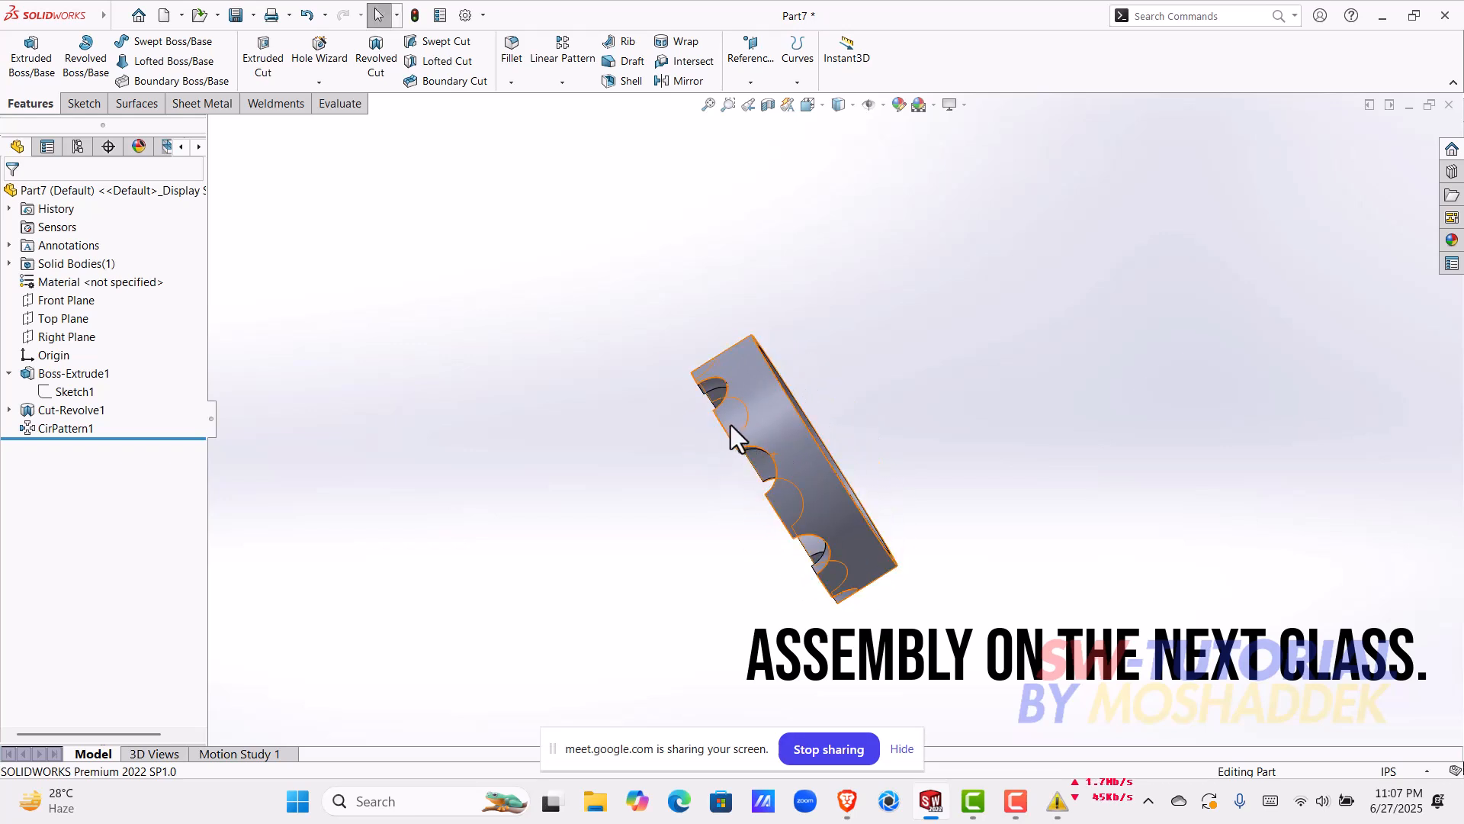
Step: Start a shell on the cage ring and choose its outer face, inner face and flat uncut-side face for removal
{"action": "middle_click_drag", "start_coordinate": [865, 454], "coordinate": [956, 314]}
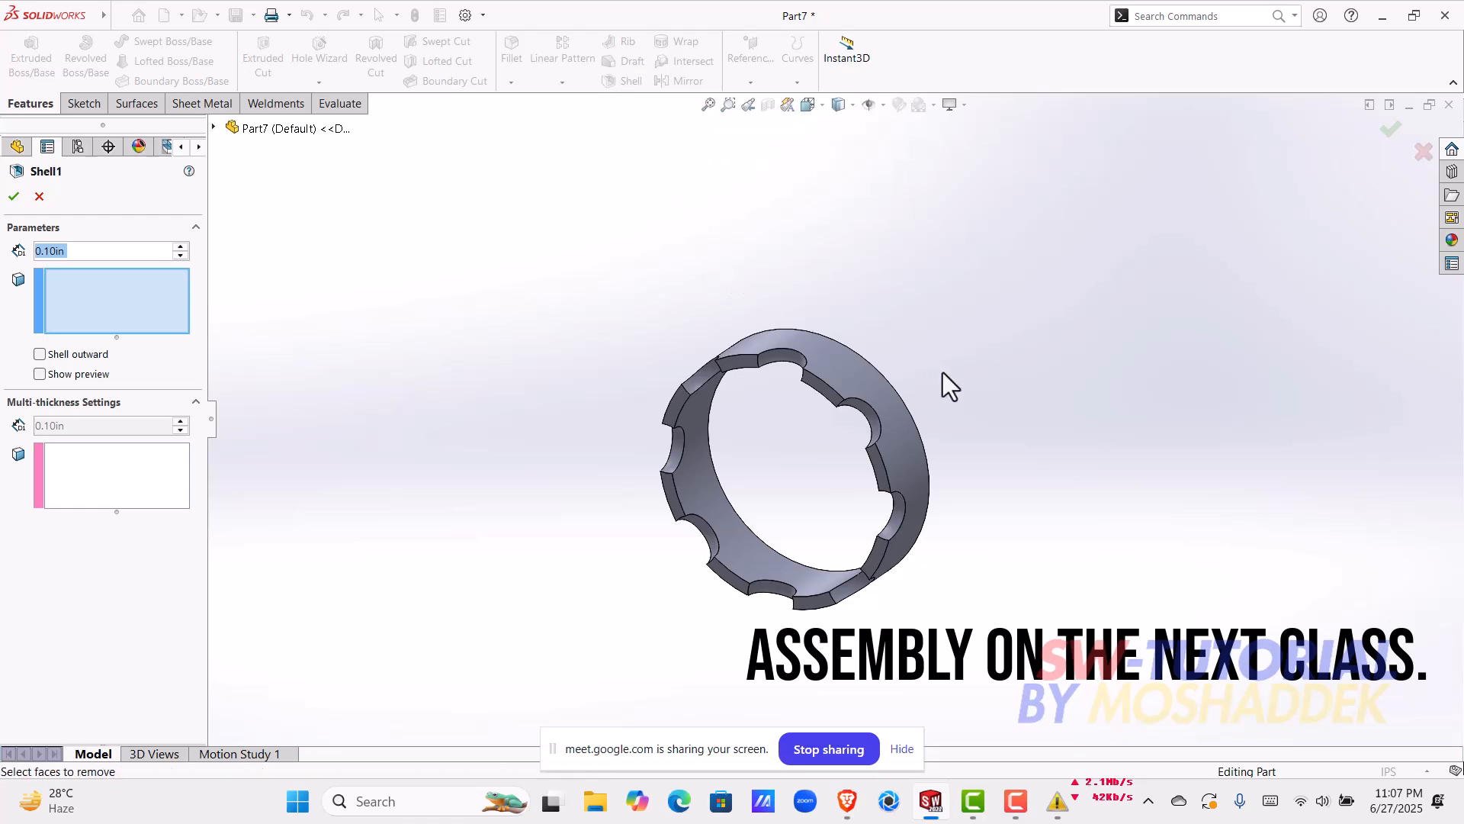
{"action": "middle_click_drag", "start_coordinate": [941, 400], "coordinate": [1050, 350]}
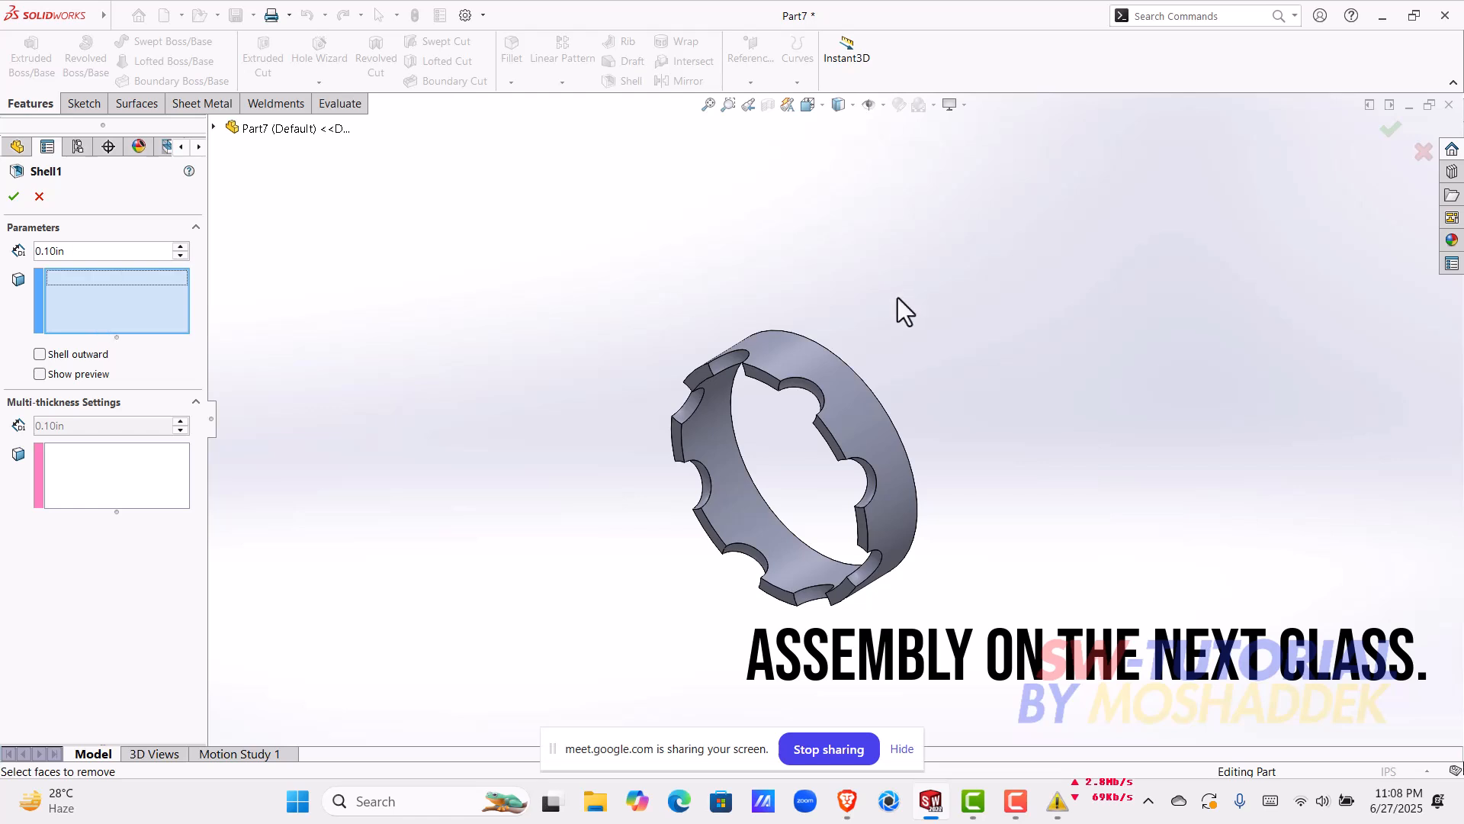
{"action": "left_click", "coordinate": [860, 433]}
{"action": "middle_click_drag", "start_coordinate": [938, 425], "coordinate": [752, 355]}
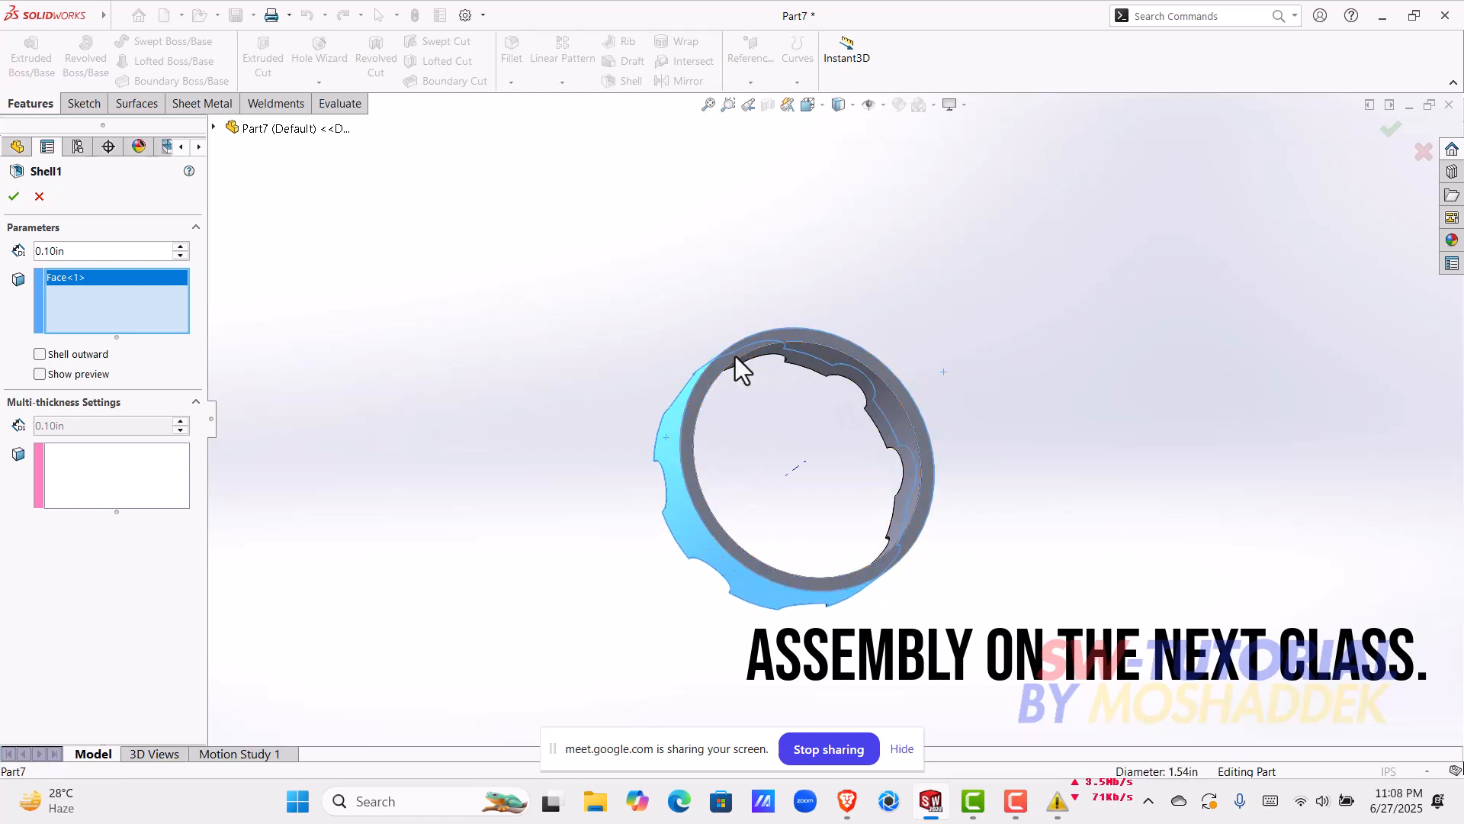
{"action": "left_click", "coordinate": [735, 356]}
{"action": "middle_click_drag", "start_coordinate": [818, 408], "coordinate": [874, 396]}
{"action": "left_click", "coordinate": [836, 435]}
{"action": "middle_click_drag", "start_coordinate": [886, 447], "coordinate": [872, 487]}
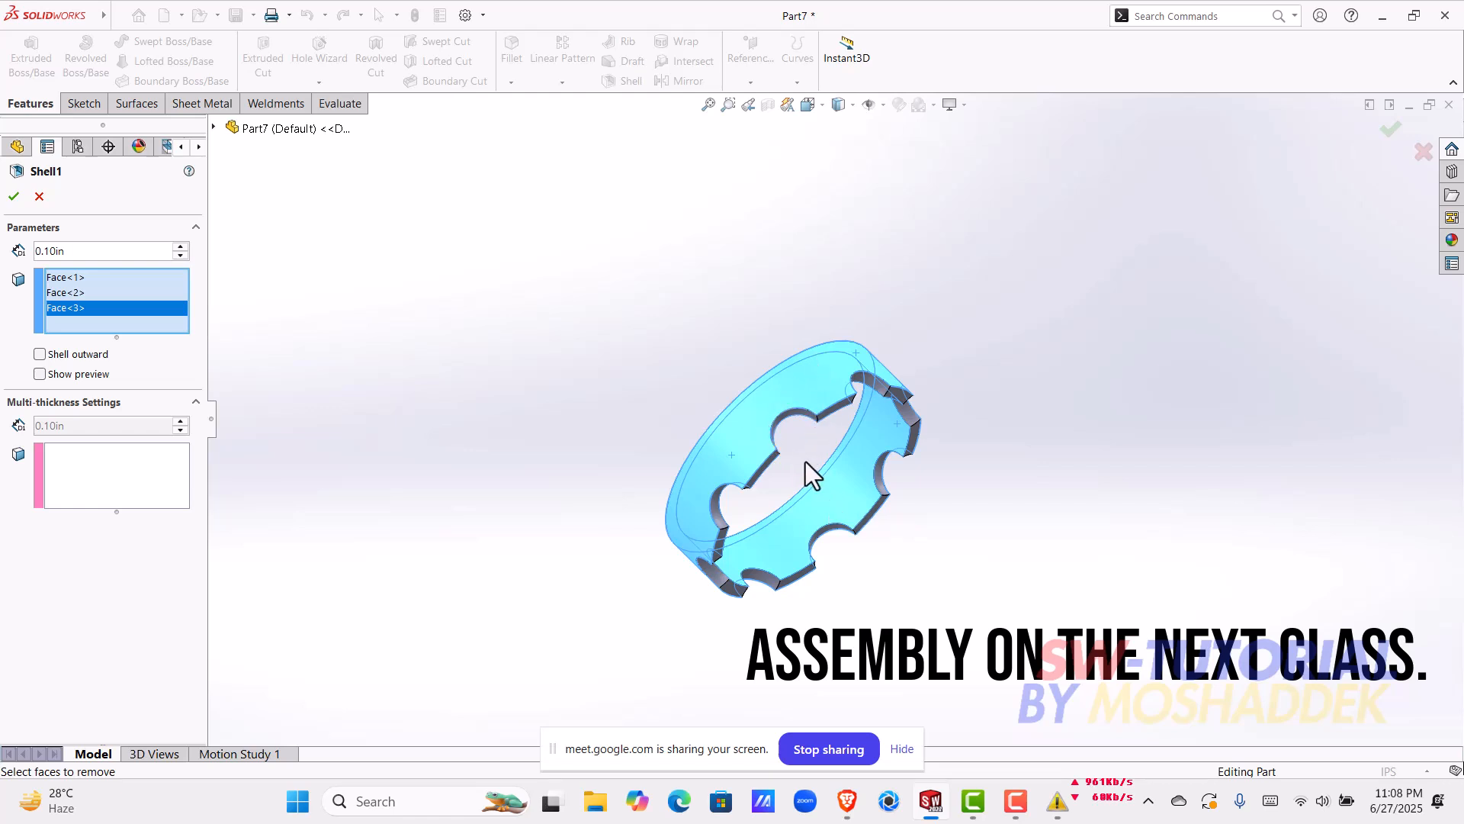
Step: Set the shell thickness to 2 mm and complete the shell
{"action": "scroll", "coordinate": [804, 460], "scroll_direction": "down", "scroll_amount": 6}
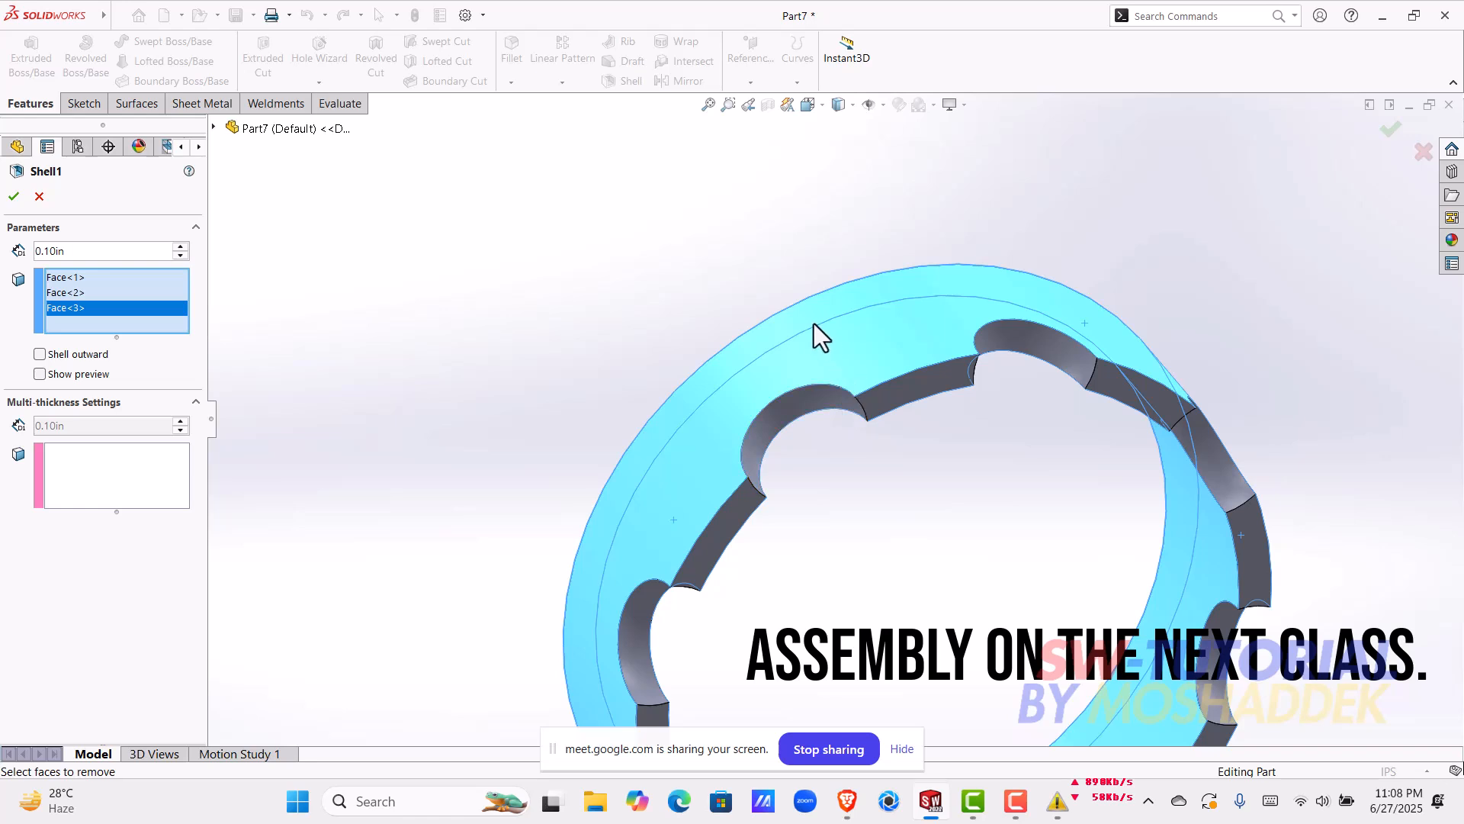
{"action": "middle_click_drag", "start_coordinate": [598, 328], "coordinate": [698, 494]}
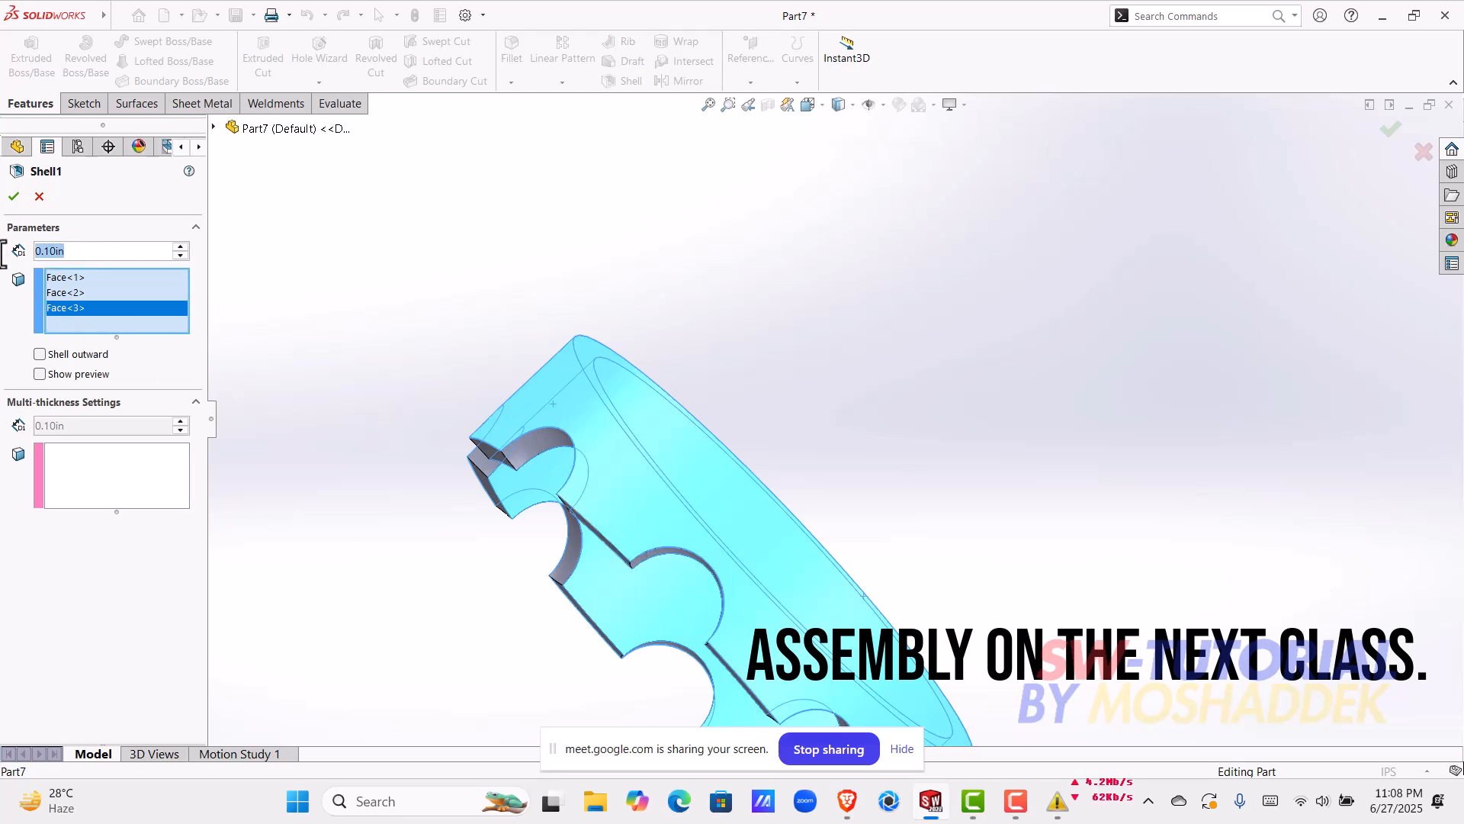
{"action": "type", "text": "2mm"}
{"action": "key", "text": "Return"}
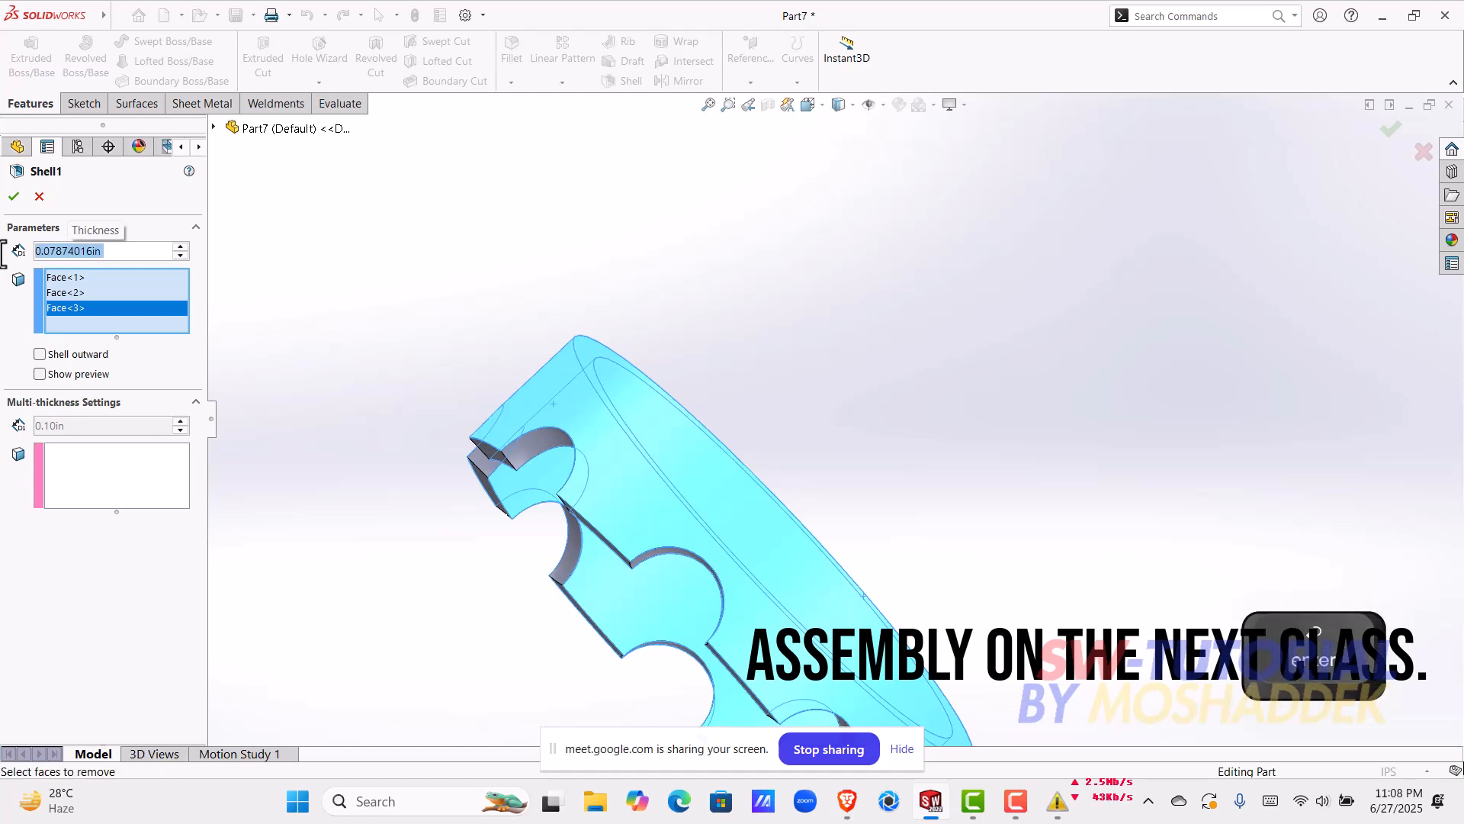
{"action": "key", "text": "Return"}
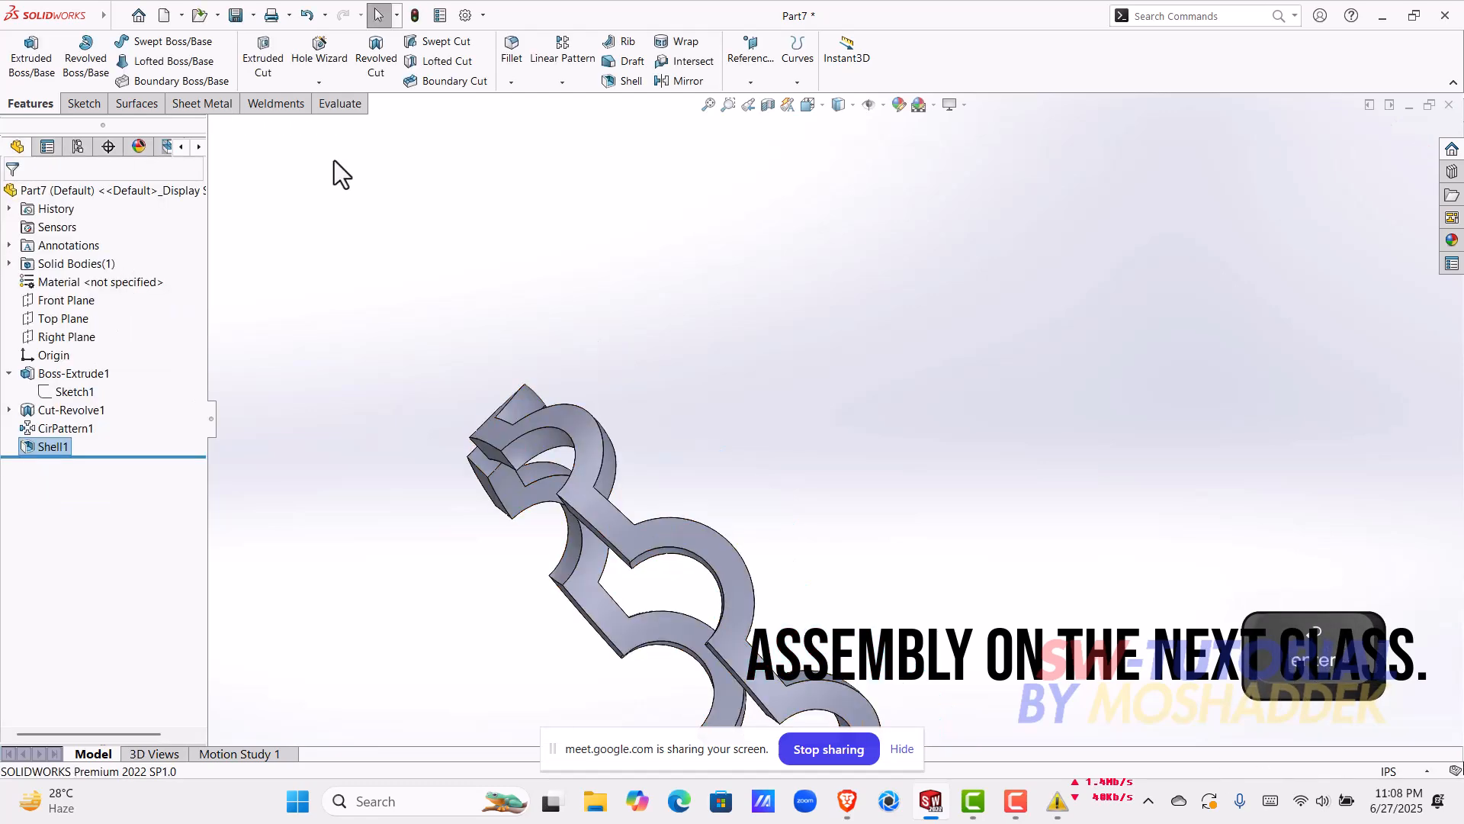
Step: Start a symmetric 0.10 in fillet and select both open-side tip edges of one segment between two ball pockets
{"action": "middle_click_drag", "start_coordinate": [590, 442], "coordinate": [834, 471]}
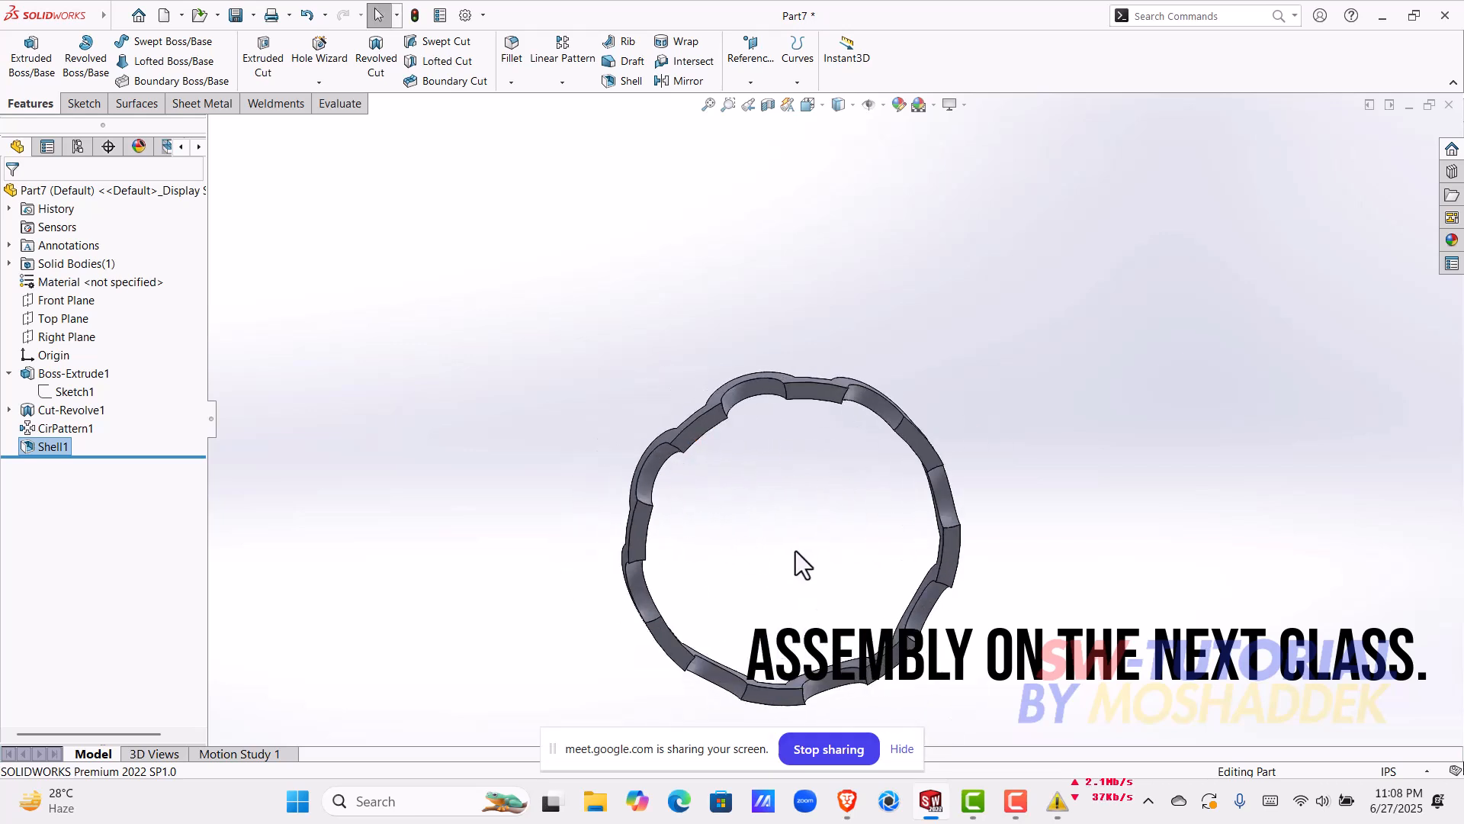
{"action": "scroll", "coordinate": [788, 551], "scroll_direction": "up", "scroll_amount": 1}
{"action": "scroll", "coordinate": [793, 427], "scroll_direction": "down", "scroll_amount": 4}
{"action": "middle_click_drag", "start_coordinate": [793, 394], "coordinate": [776, 378]}
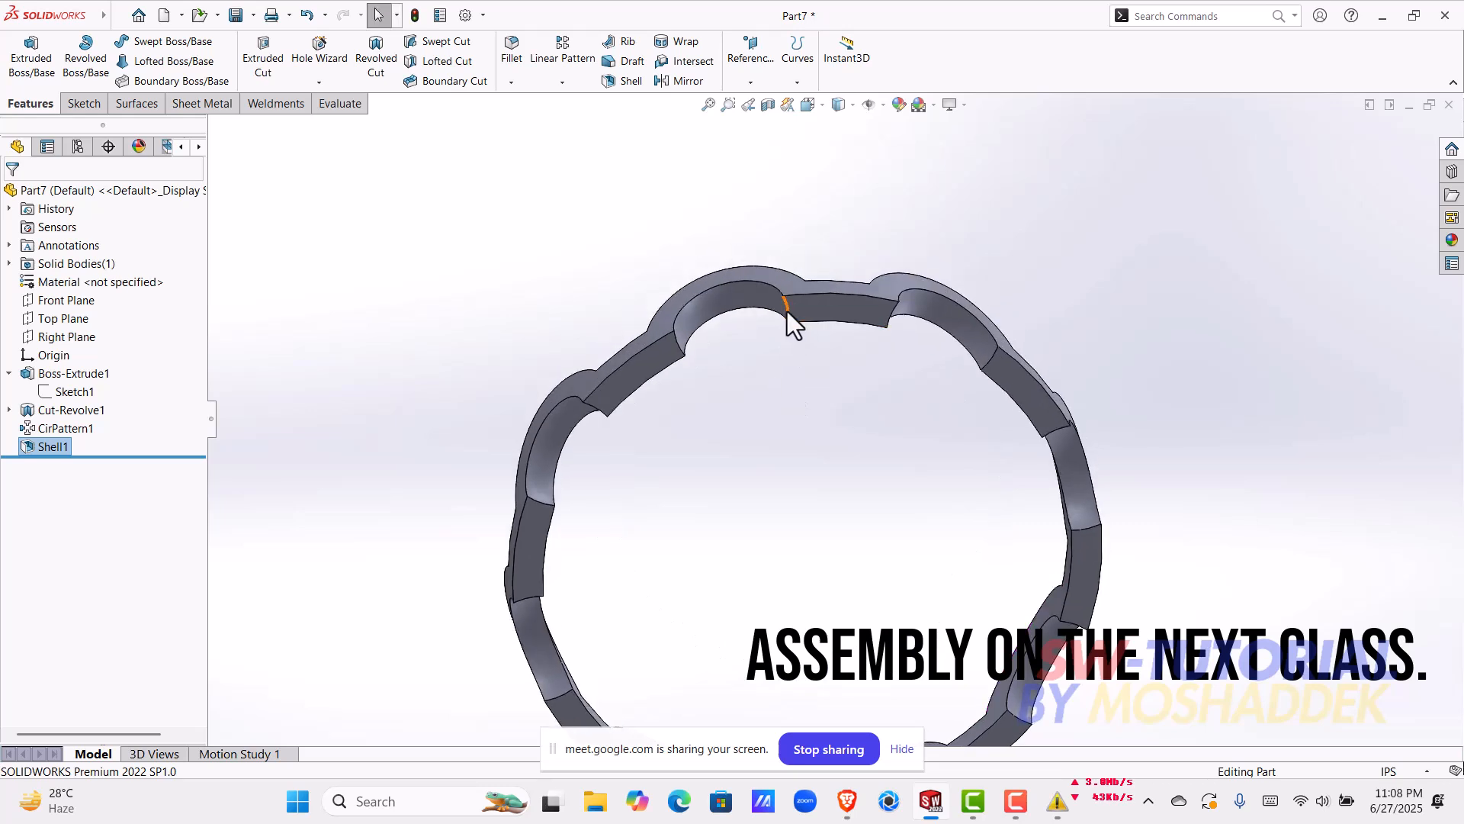
{"action": "left_click", "coordinate": [787, 311]}
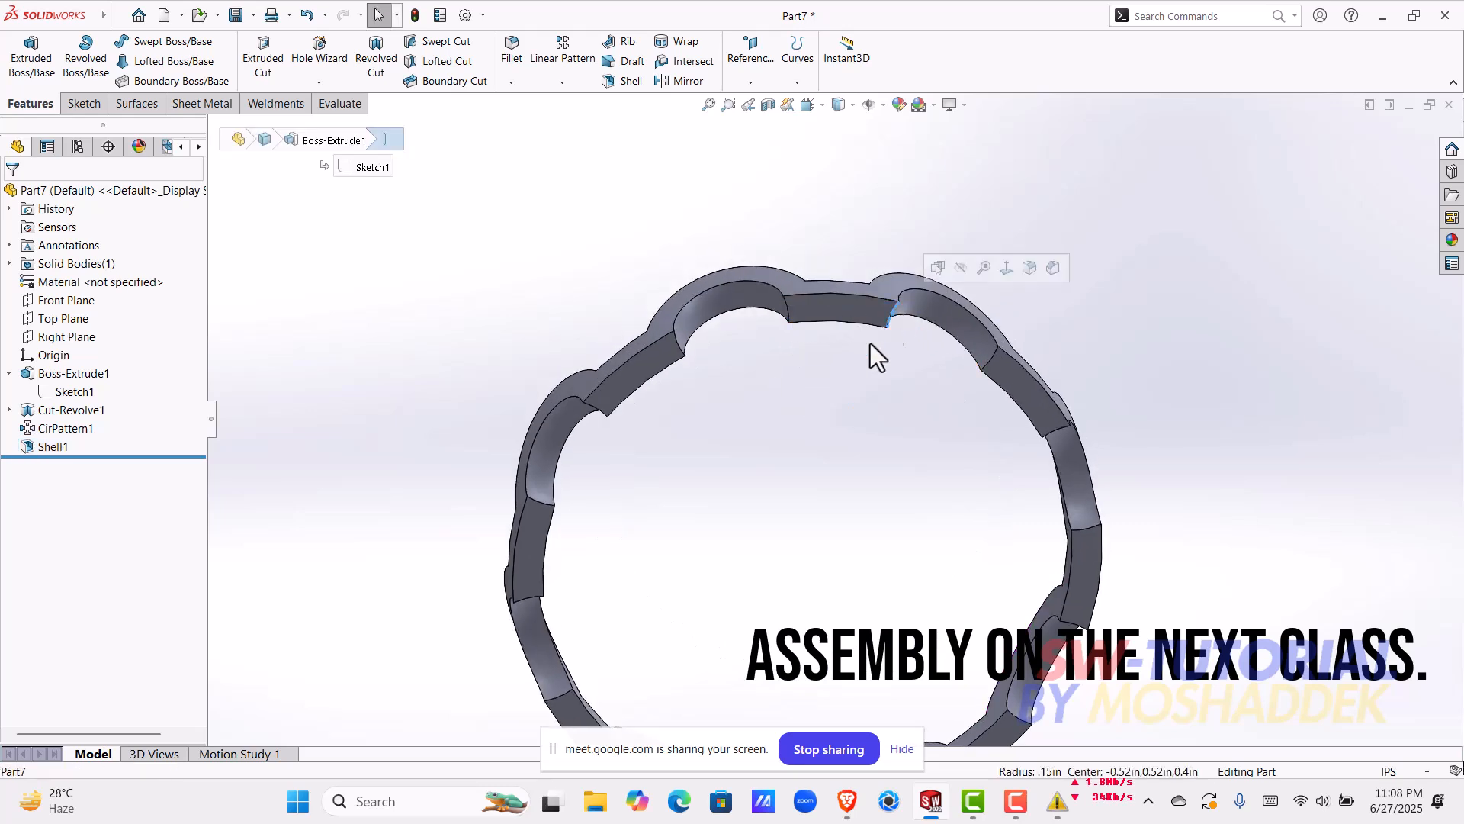
{"action": "left_click", "coordinate": [910, 248]}
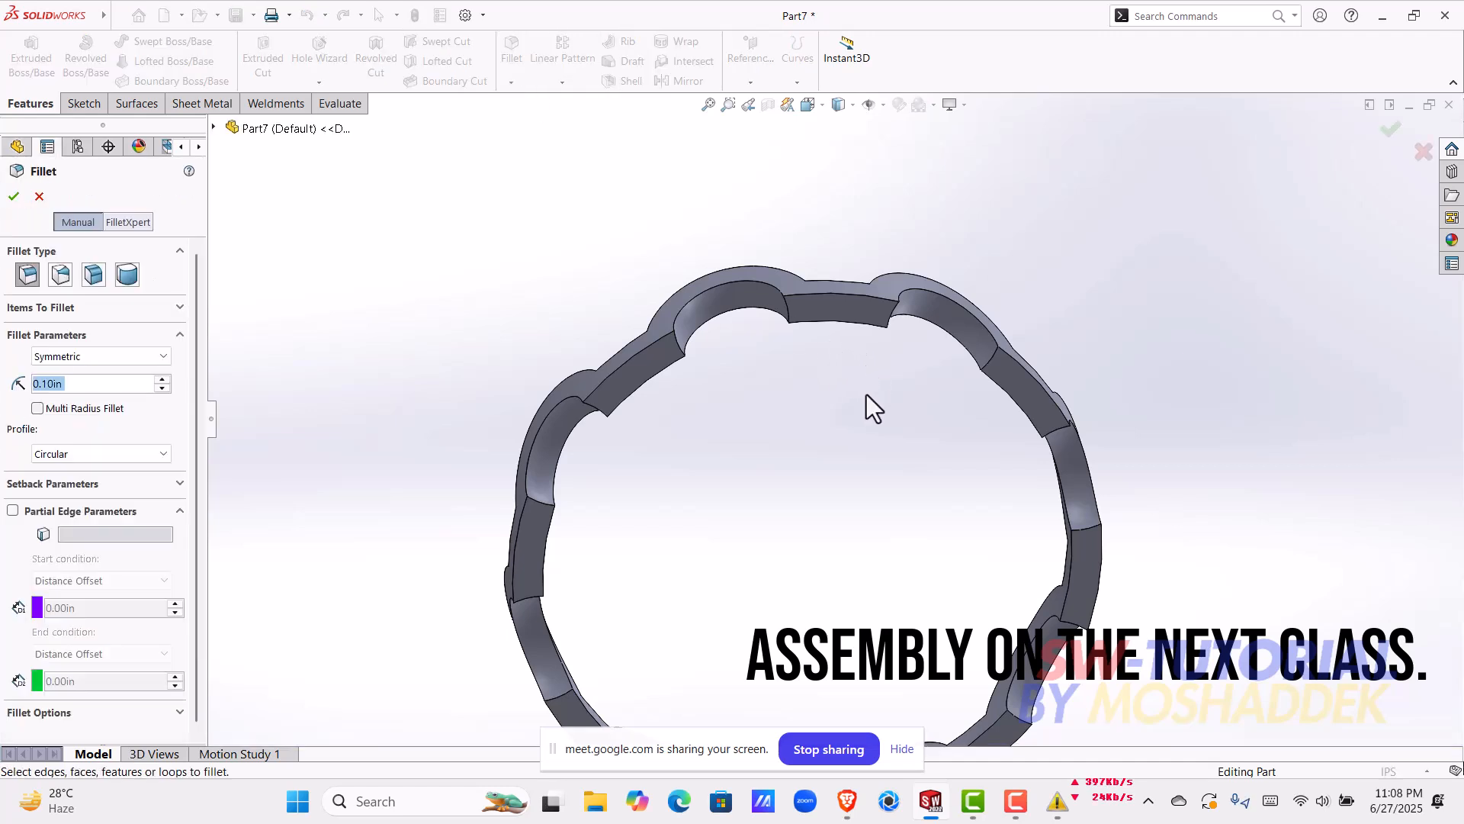
{"action": "scroll", "coordinate": [835, 422], "scroll_direction": "up", "scroll_amount": 2}
{"action": "scroll", "coordinate": [810, 380], "scroll_direction": "down", "scroll_amount": 5}
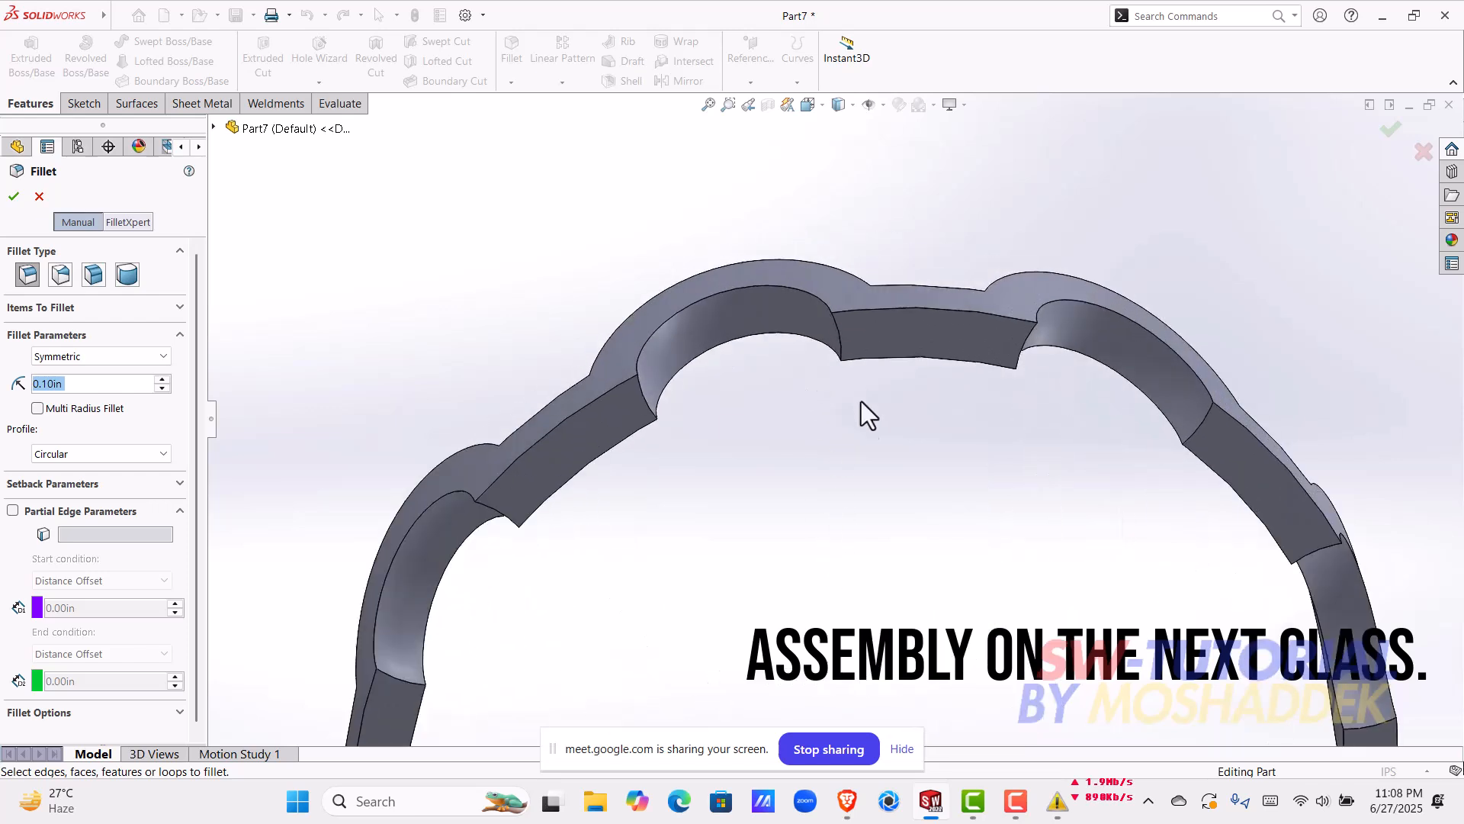
{"action": "middle_click_drag", "start_coordinate": [845, 428], "coordinate": [776, 409]}
{"action": "left_click", "coordinate": [760, 357]}
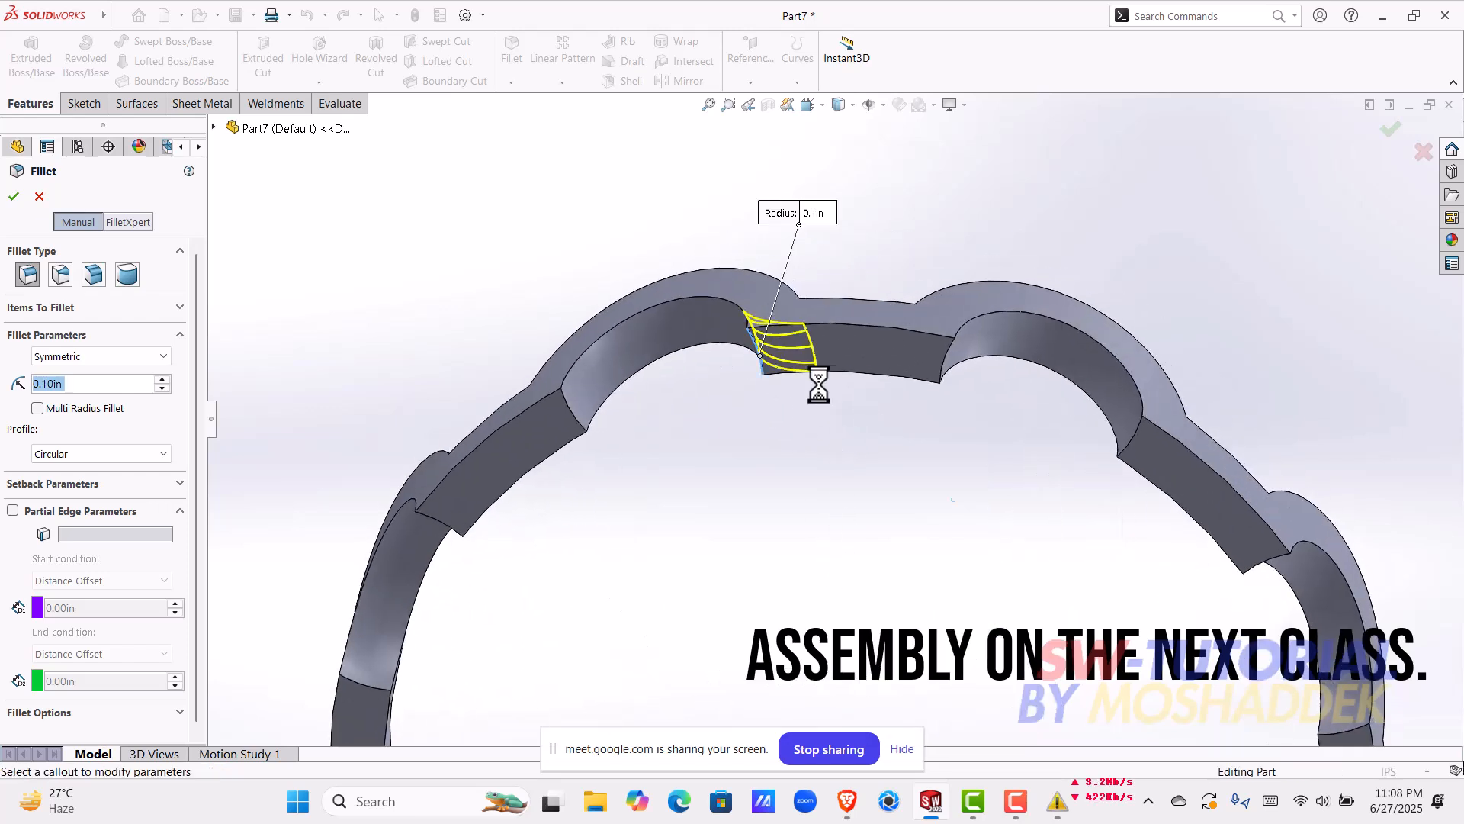
{"action": "left_click", "coordinate": [950, 369]}
Step: Add the two back-side corner edges of that same segment to the fillet selection
{"action": "middle_click_drag", "start_coordinate": [657, 479], "coordinate": [851, 493]}
{"action": "left_click", "coordinate": [789, 453]}
{"action": "scroll", "coordinate": [790, 452], "scroll_direction": "up", "scroll_amount": 2}
{"action": "scroll", "coordinate": [849, 491], "scroll_direction": "down", "scroll_amount": 3}
{"action": "left_click", "coordinate": [824, 444]}
{"action": "scroll", "coordinate": [811, 423], "scroll_direction": "up", "scroll_amount": 4}
{"action": "scroll", "coordinate": [767, 271], "scroll_direction": "down", "scroll_amount": 3}
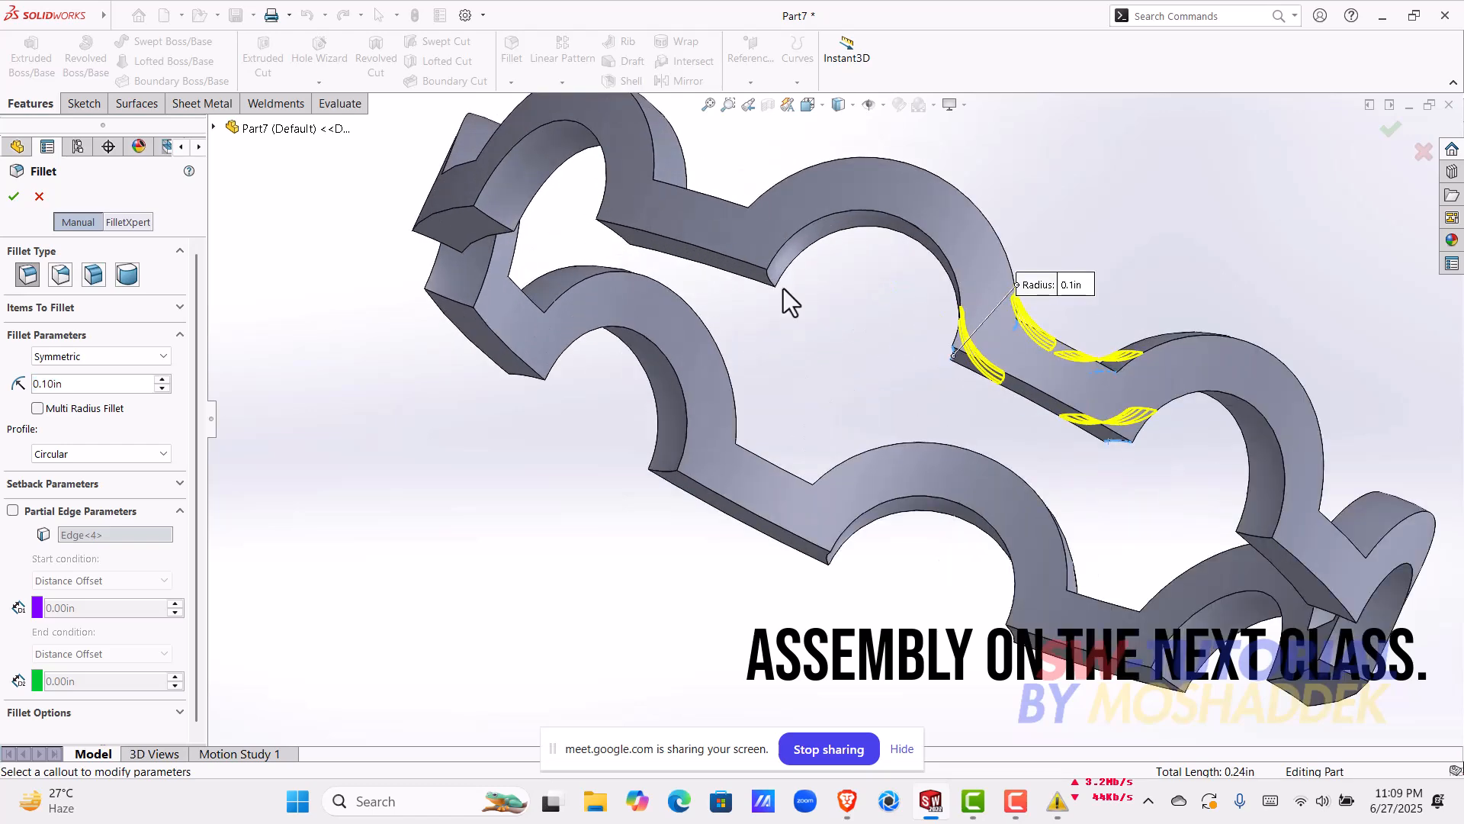
Step: Add the open-side tip edges of the next segments around the ring to the fillet, seven edges in all
{"action": "left_click", "coordinate": [775, 285]}
{"action": "middle_click_drag", "start_coordinate": [775, 289], "coordinate": [859, 194]}
{"action": "left_click", "coordinate": [859, 194]}
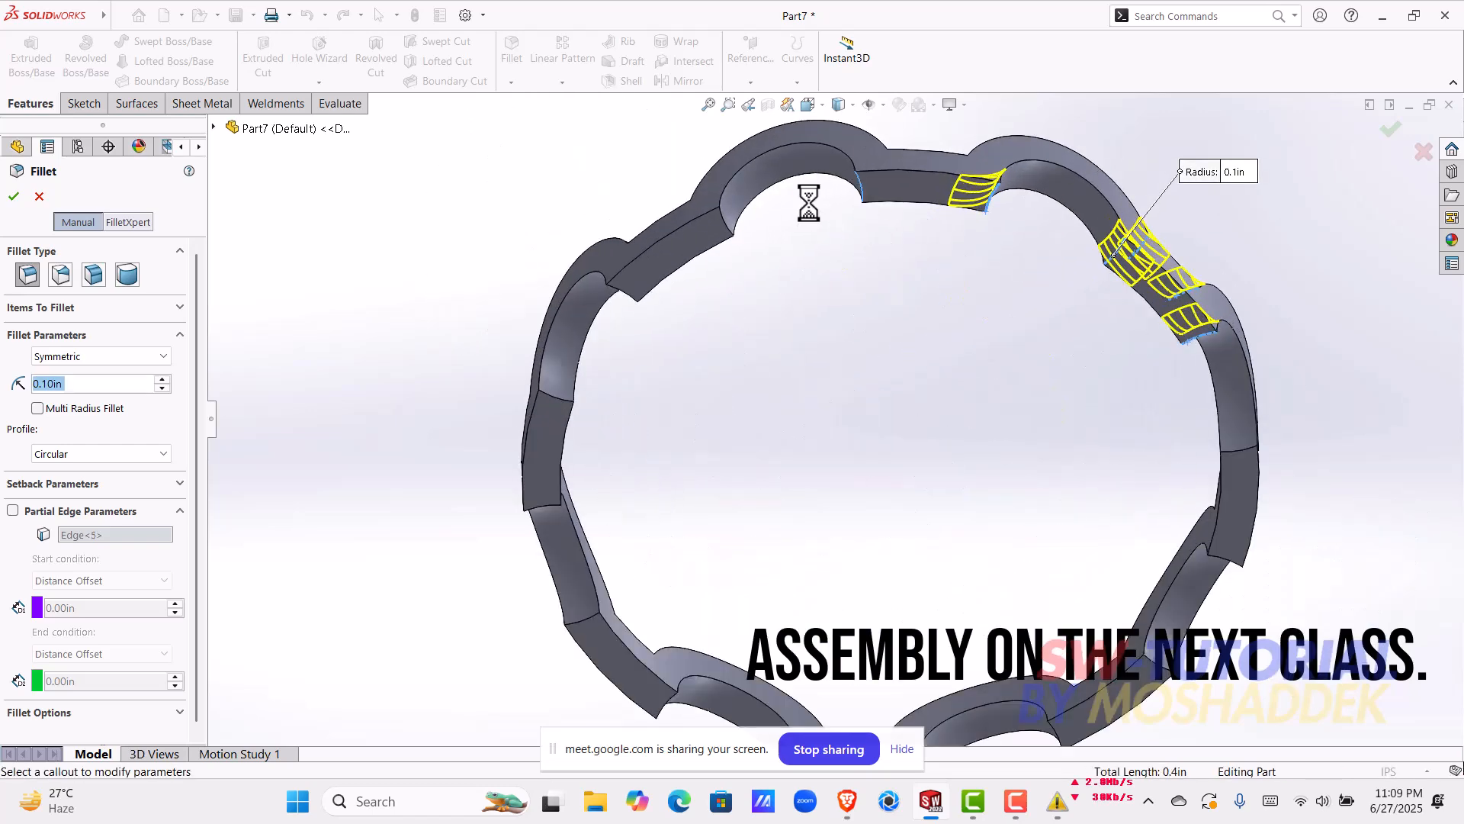
{"action": "left_click", "coordinate": [722, 222]}
{"action": "left_click", "coordinate": [624, 288]}
{"action": "left_click", "coordinate": [546, 401]}
{"action": "left_click", "coordinate": [547, 501]}
{"action": "left_click", "coordinate": [581, 624]}
Step: Continue along the ring and add five more open-side tip edges to the fillet selection
{"action": "scroll", "coordinate": [752, 560], "scroll_direction": "down", "scroll_amount": 5}
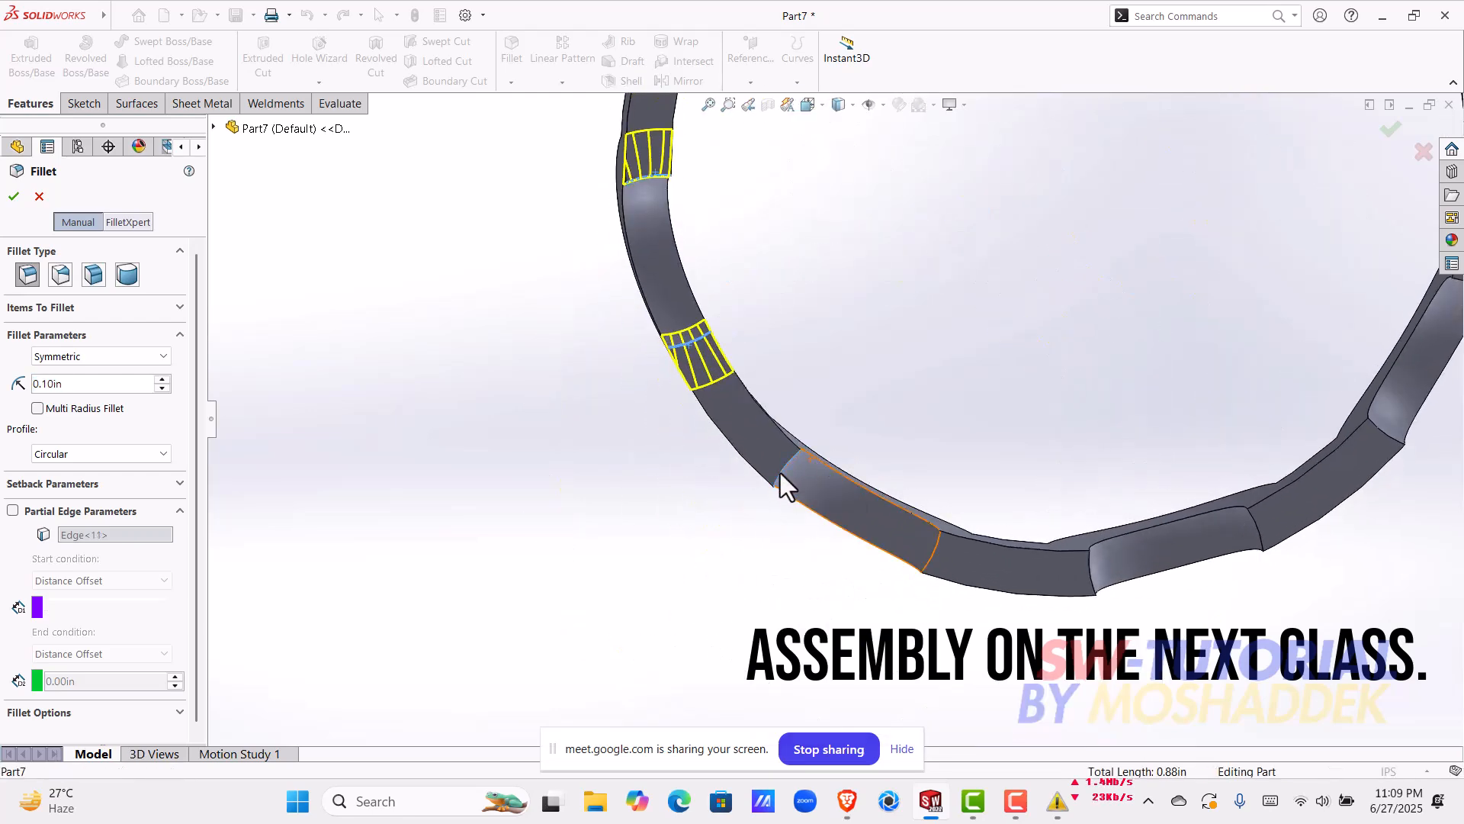
{"action": "left_click", "coordinate": [780, 474]}
{"action": "left_click", "coordinate": [936, 547]}
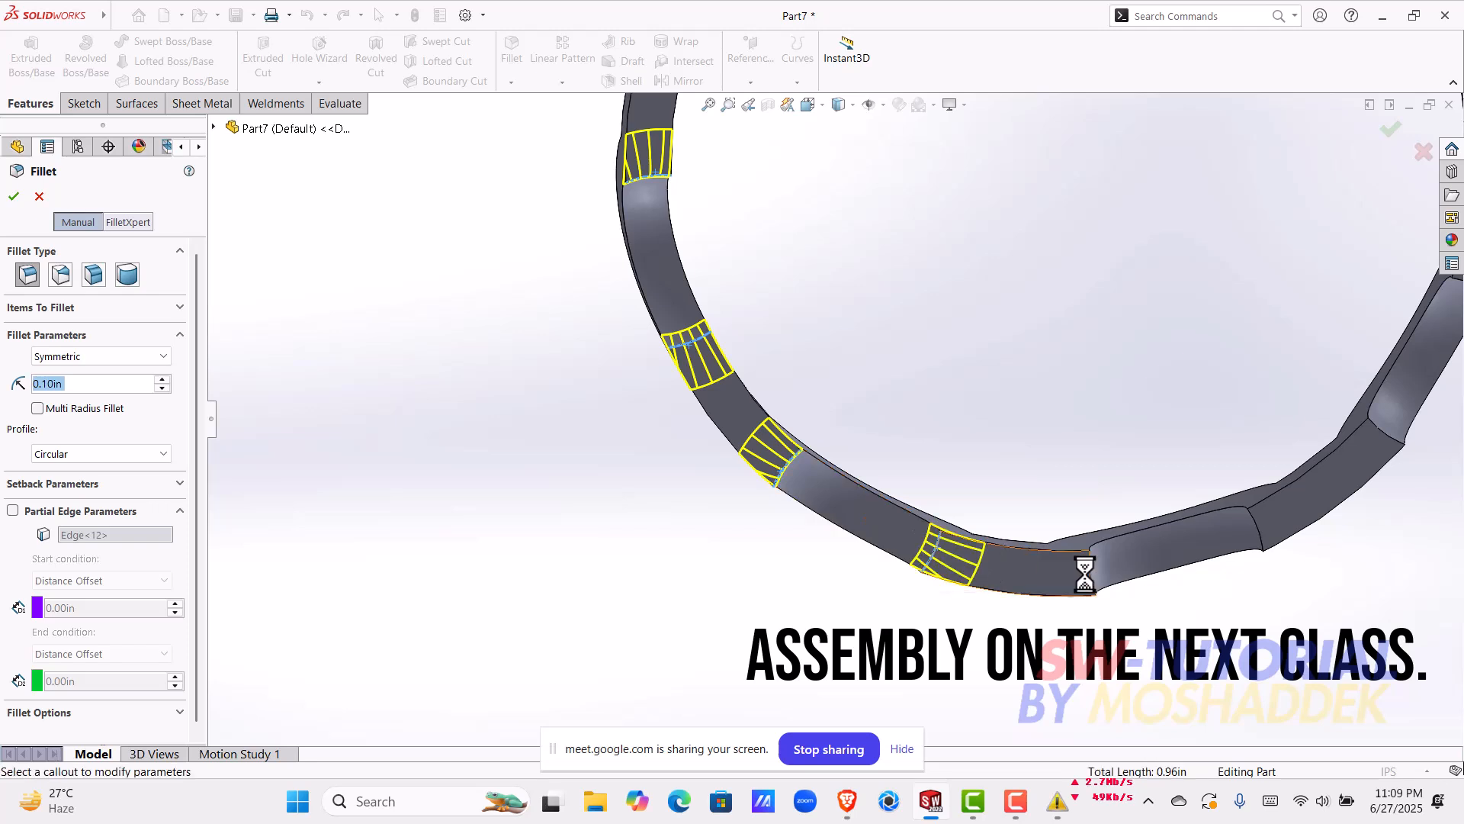
{"action": "left_click", "coordinate": [1090, 572]}
{"action": "left_click", "coordinate": [1258, 529]}
{"action": "left_click", "coordinate": [1379, 427]}
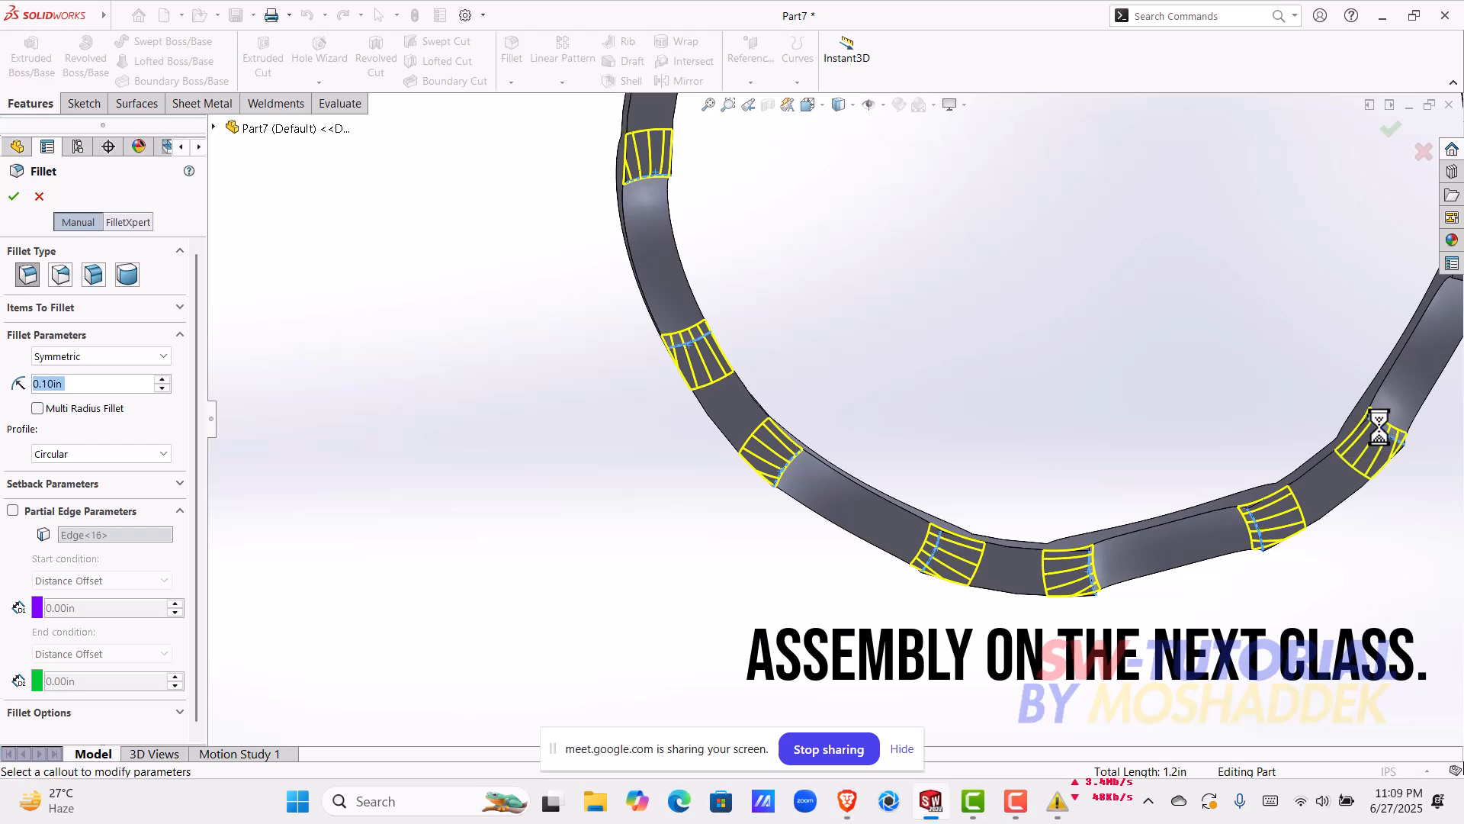
Step: Add the last two unselected open-side tip edges of the ring to the fillet
{"action": "scroll", "coordinate": [1353, 393], "scroll_direction": "up", "scroll_amount": 2}
{"action": "scroll", "coordinate": [1228, 336], "scroll_direction": "down", "scroll_amount": 4}
{"action": "left_click", "coordinate": [1007, 350]}
{"action": "scroll", "coordinate": [1035, 286], "scroll_direction": "up", "scroll_amount": 4}
{"action": "scroll", "coordinate": [869, 263], "scroll_direction": "down", "scroll_amount": 3}
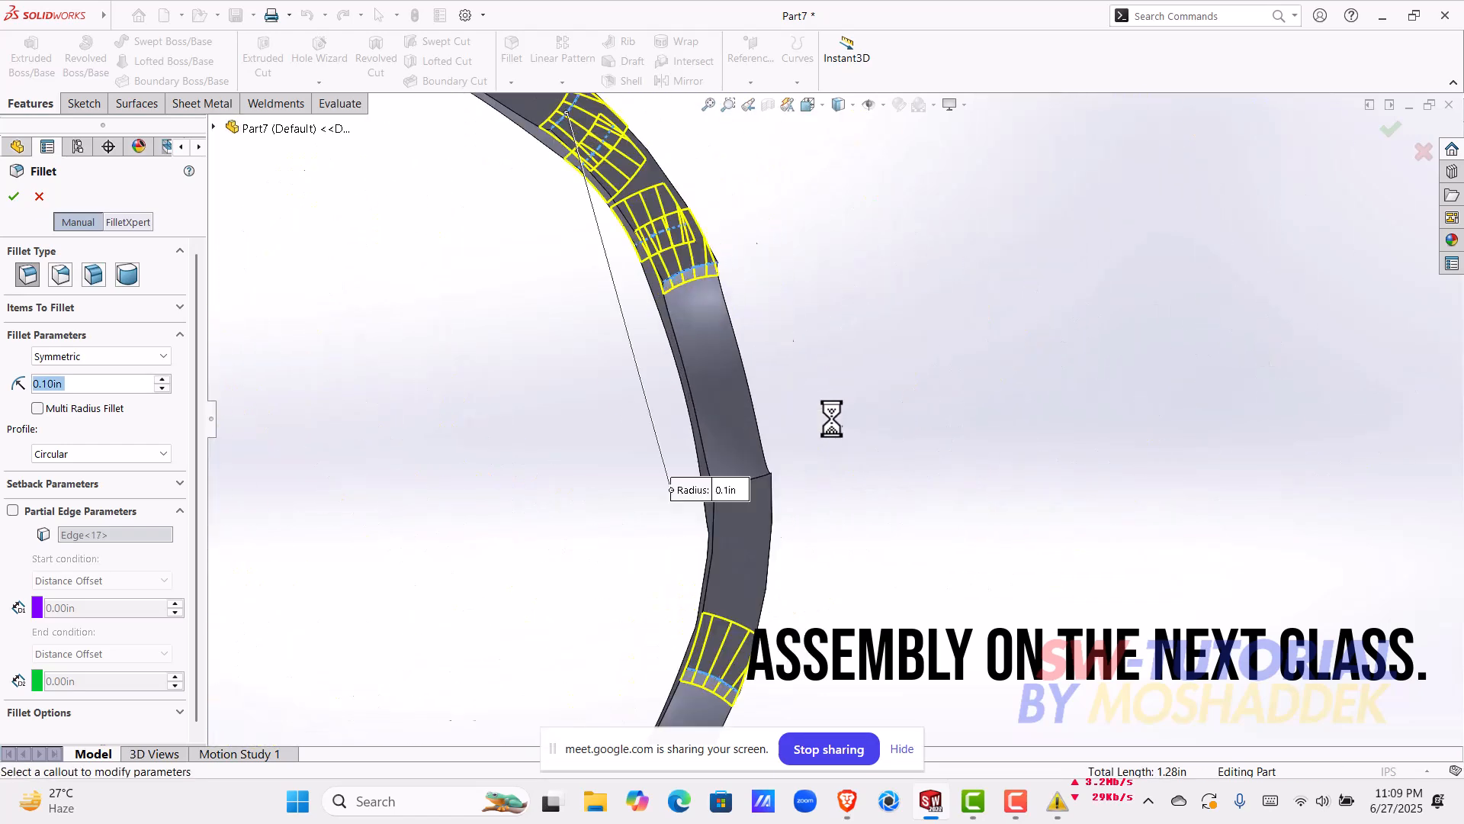
{"action": "left_click", "coordinate": [759, 472]}
Step: Add the four back-side corner edges of the first two remaining segments to the fillet
{"action": "scroll", "coordinate": [775, 500], "scroll_direction": "up", "scroll_amount": 3}
{"action": "middle_click_drag", "start_coordinate": [775, 498], "coordinate": [499, 366]}
{"action": "scroll", "coordinate": [777, 549], "scroll_direction": "down", "scroll_amount": 4}
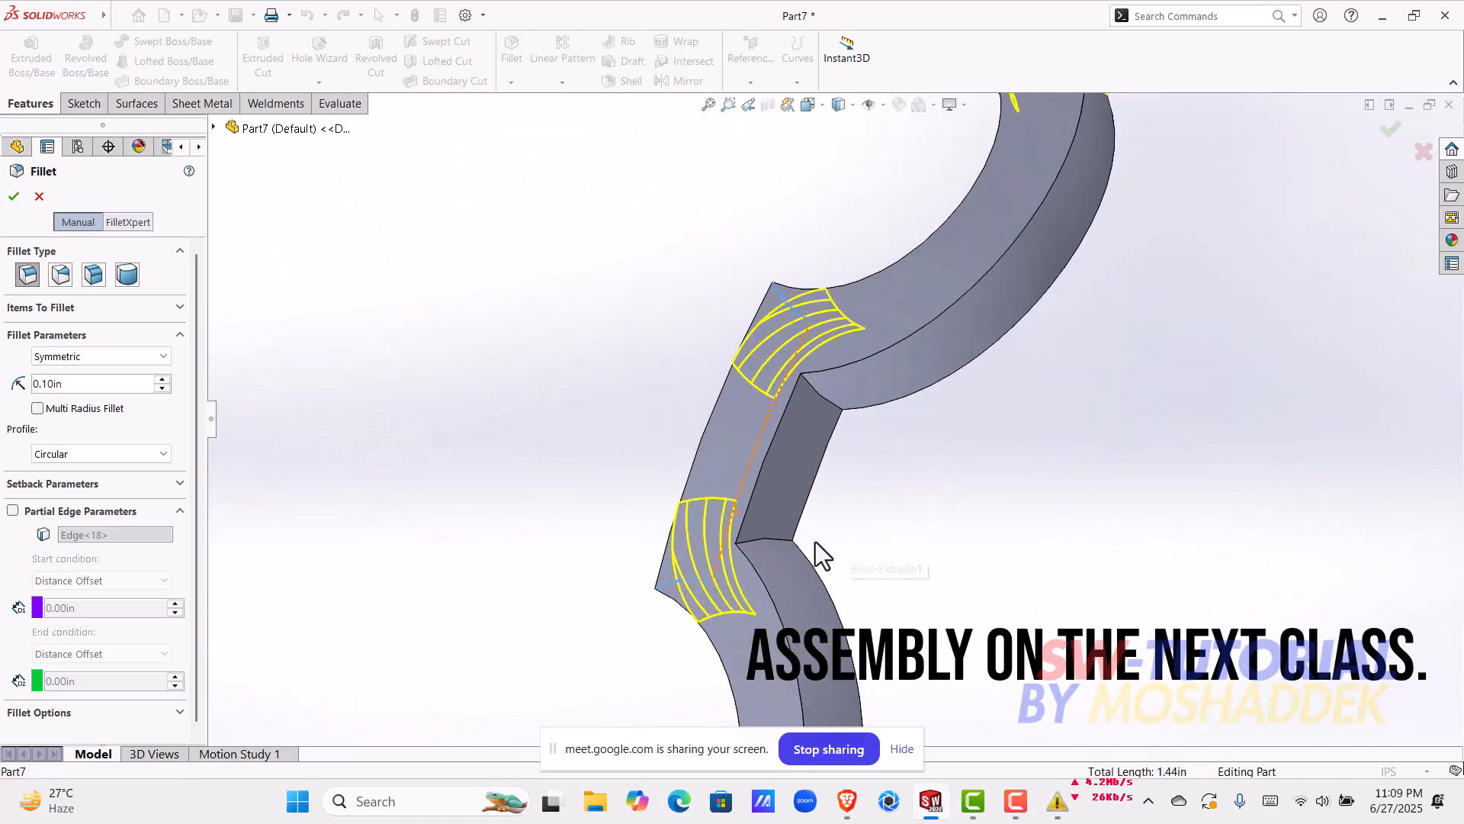
{"action": "left_click", "coordinate": [777, 538]}
{"action": "left_click", "coordinate": [816, 388]}
{"action": "scroll", "coordinate": [907, 488], "scroll_direction": "up", "scroll_amount": 4}
{"action": "middle_click_drag", "start_coordinate": [917, 598], "coordinate": [634, 269]}
{"action": "left_click", "coordinate": [606, 251]}
{"action": "scroll", "coordinate": [699, 304], "scroll_direction": "down", "scroll_amount": 5}
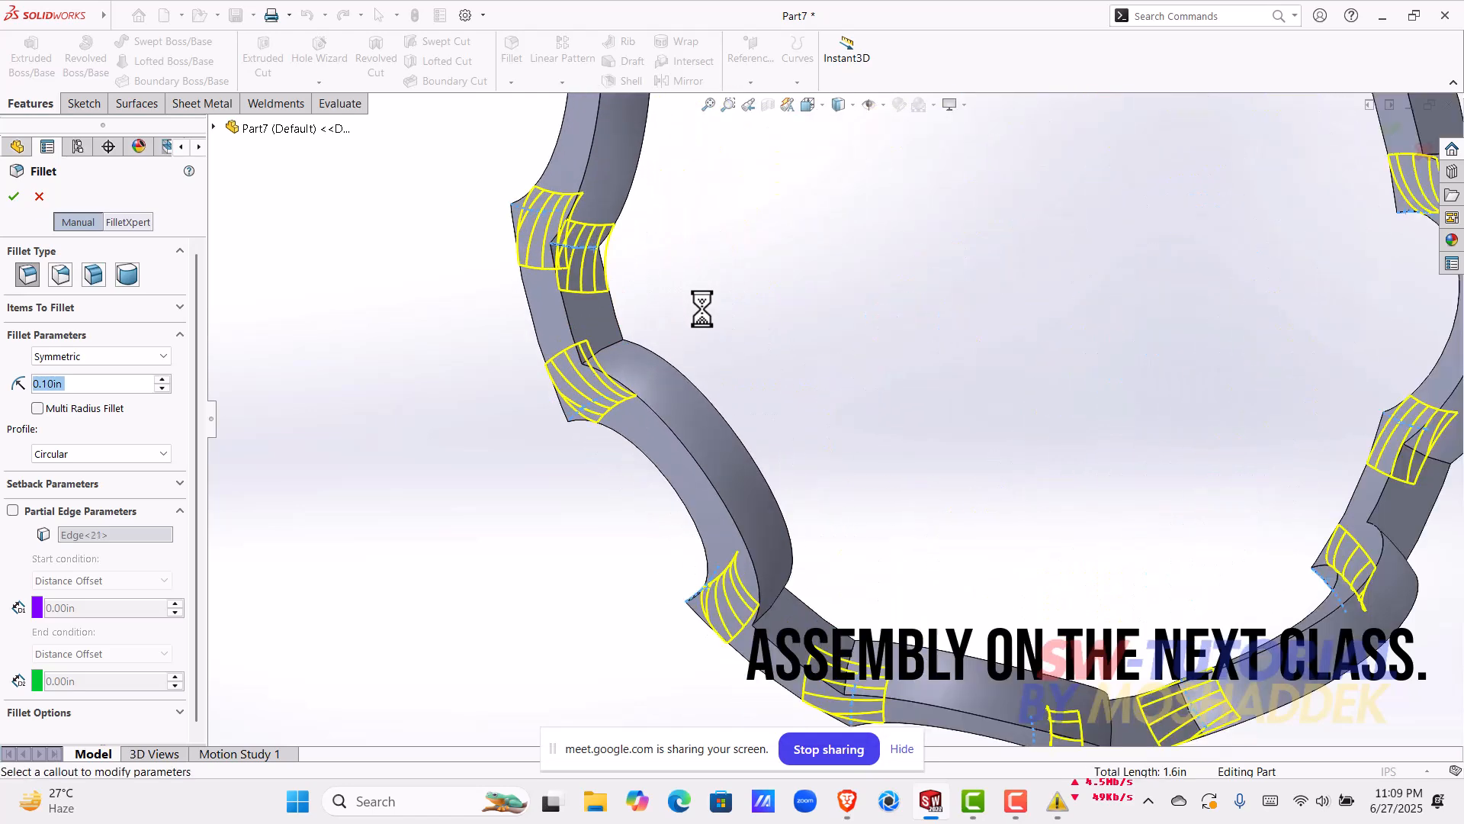
{"action": "left_click", "coordinate": [583, 378]}
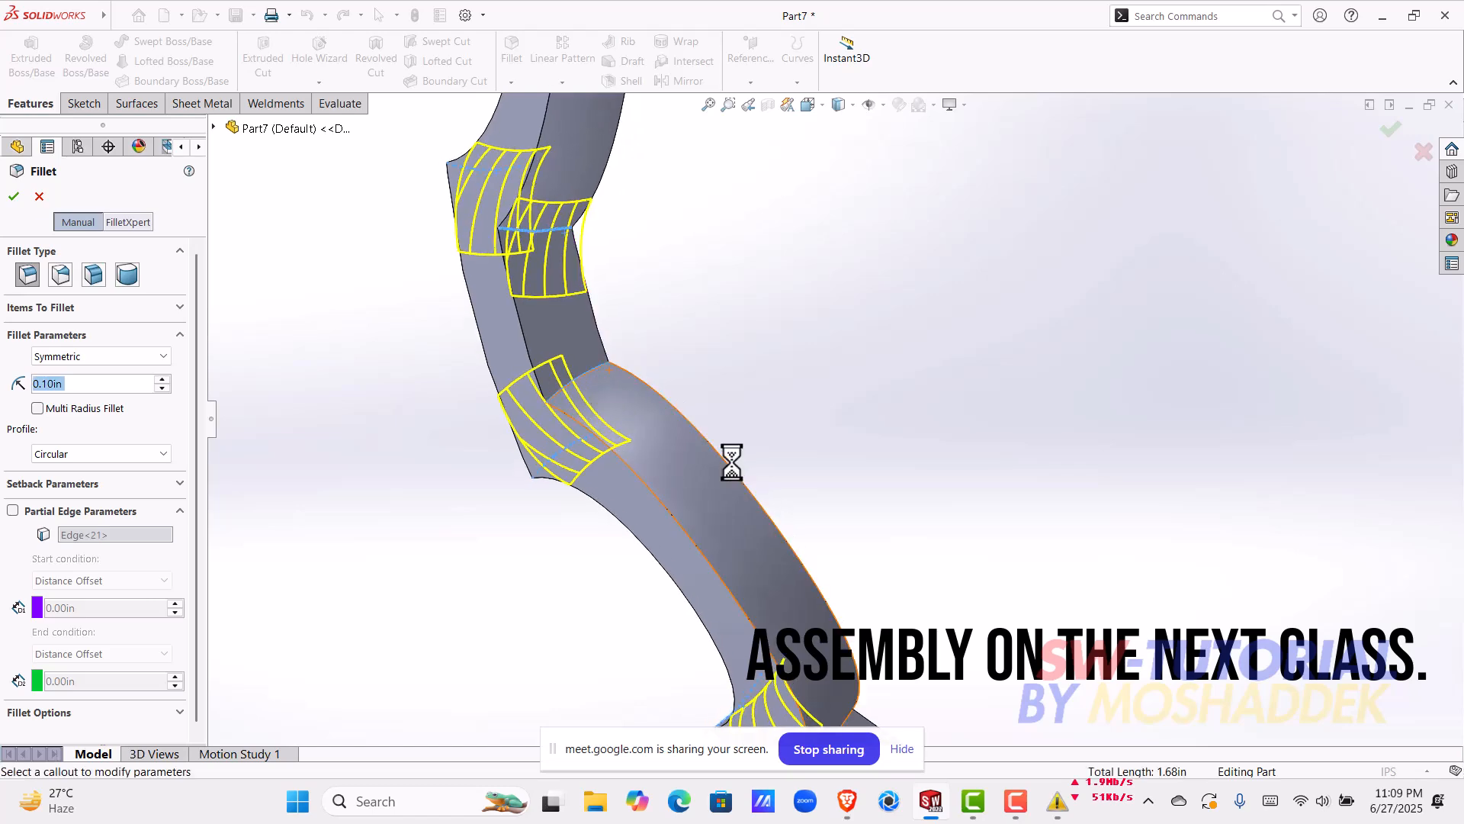
Step: Add the back-side corner edges of the following two segments to the fillet, two edges on each
{"action": "scroll", "coordinate": [775, 562], "scroll_direction": "up", "scroll_amount": 3}
{"action": "scroll", "coordinate": [848, 602], "scroll_direction": "down", "scroll_amount": 3}
{"action": "scroll", "coordinate": [831, 591], "scroll_direction": "down", "scroll_amount": 2}
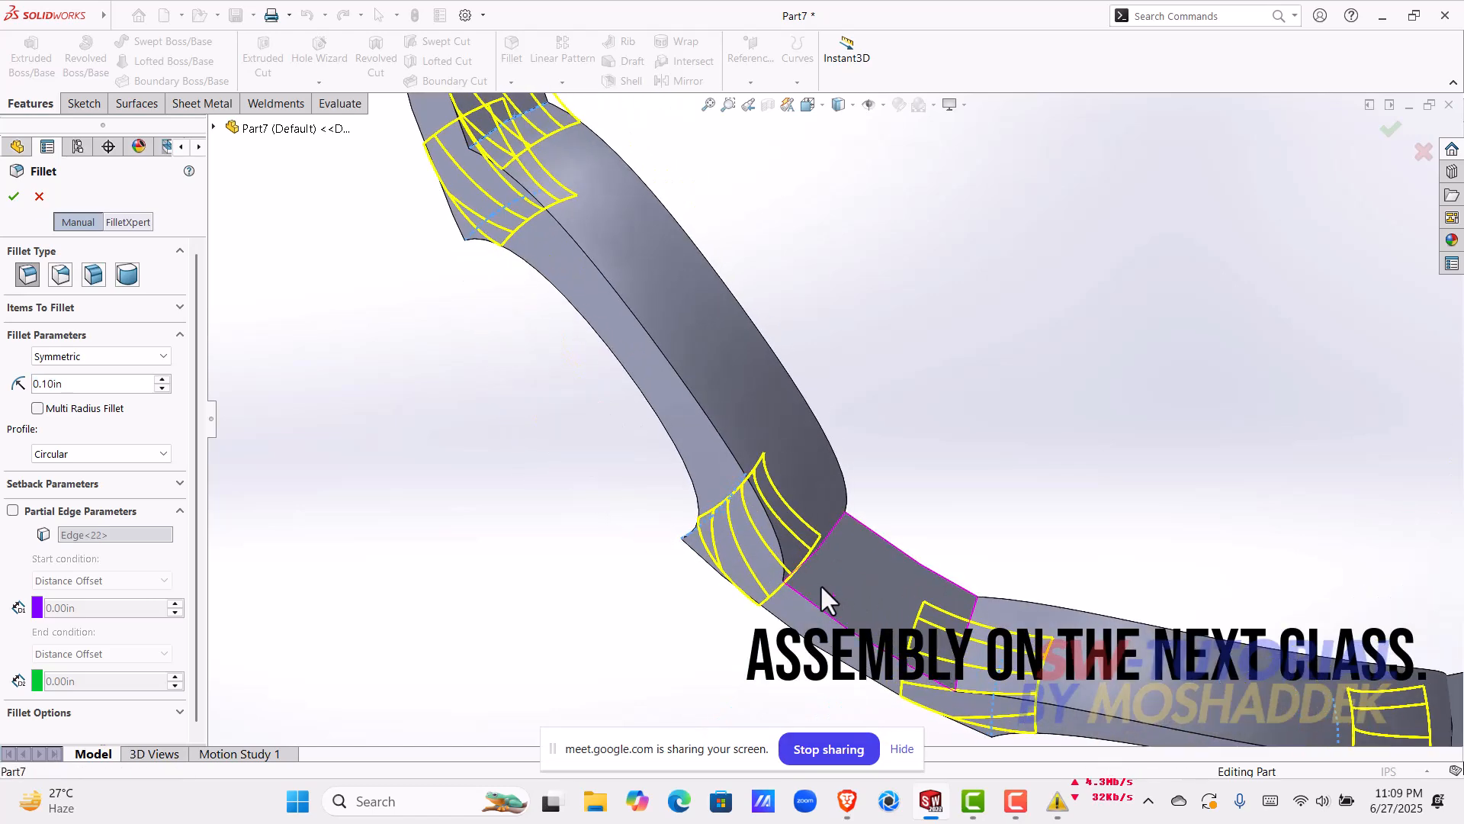
{"action": "left_click", "coordinate": [827, 537]}
{"action": "scroll", "coordinate": [940, 589], "scroll_direction": "down", "scroll_amount": 3}
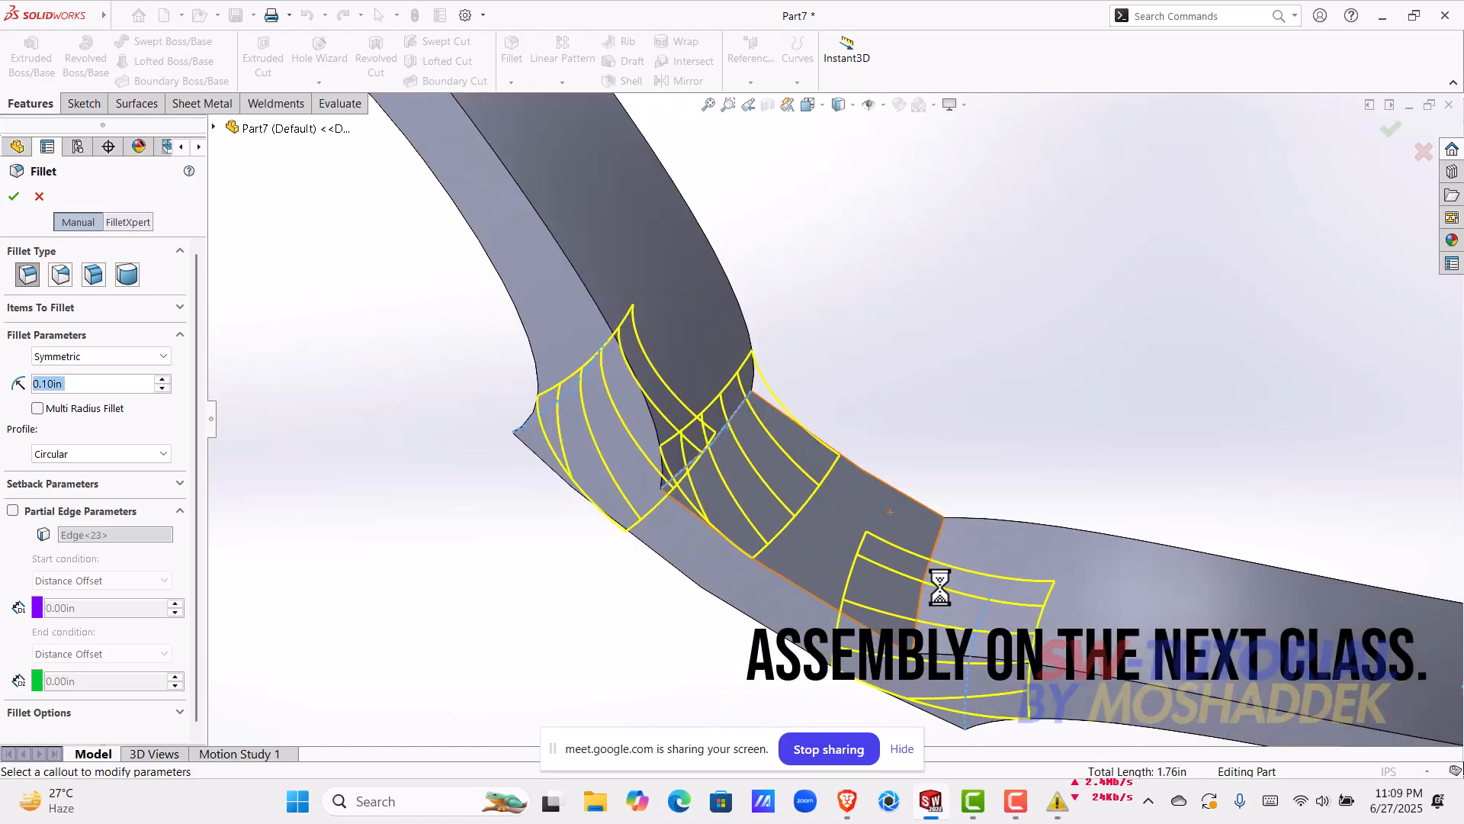
{"action": "left_click", "coordinate": [936, 534]}
{"action": "scroll", "coordinate": [1014, 524], "scroll_direction": "up", "scroll_amount": 3}
{"action": "scroll", "coordinate": [1167, 580], "scroll_direction": "down", "scroll_amount": 3}
{"action": "scroll", "coordinate": [1129, 568], "scroll_direction": "down", "scroll_amount": 1}
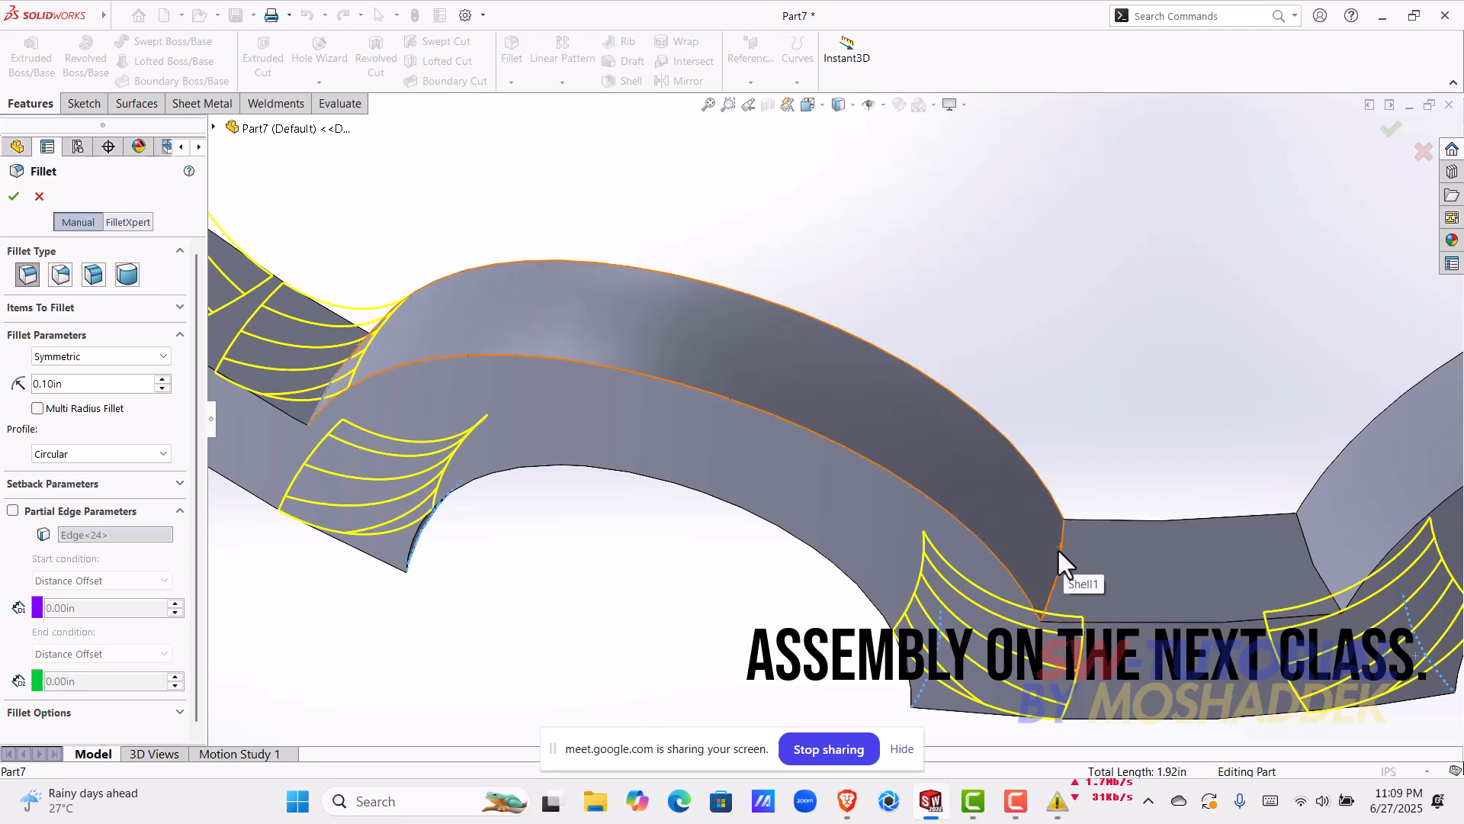
{"action": "left_click", "coordinate": [1063, 558]}
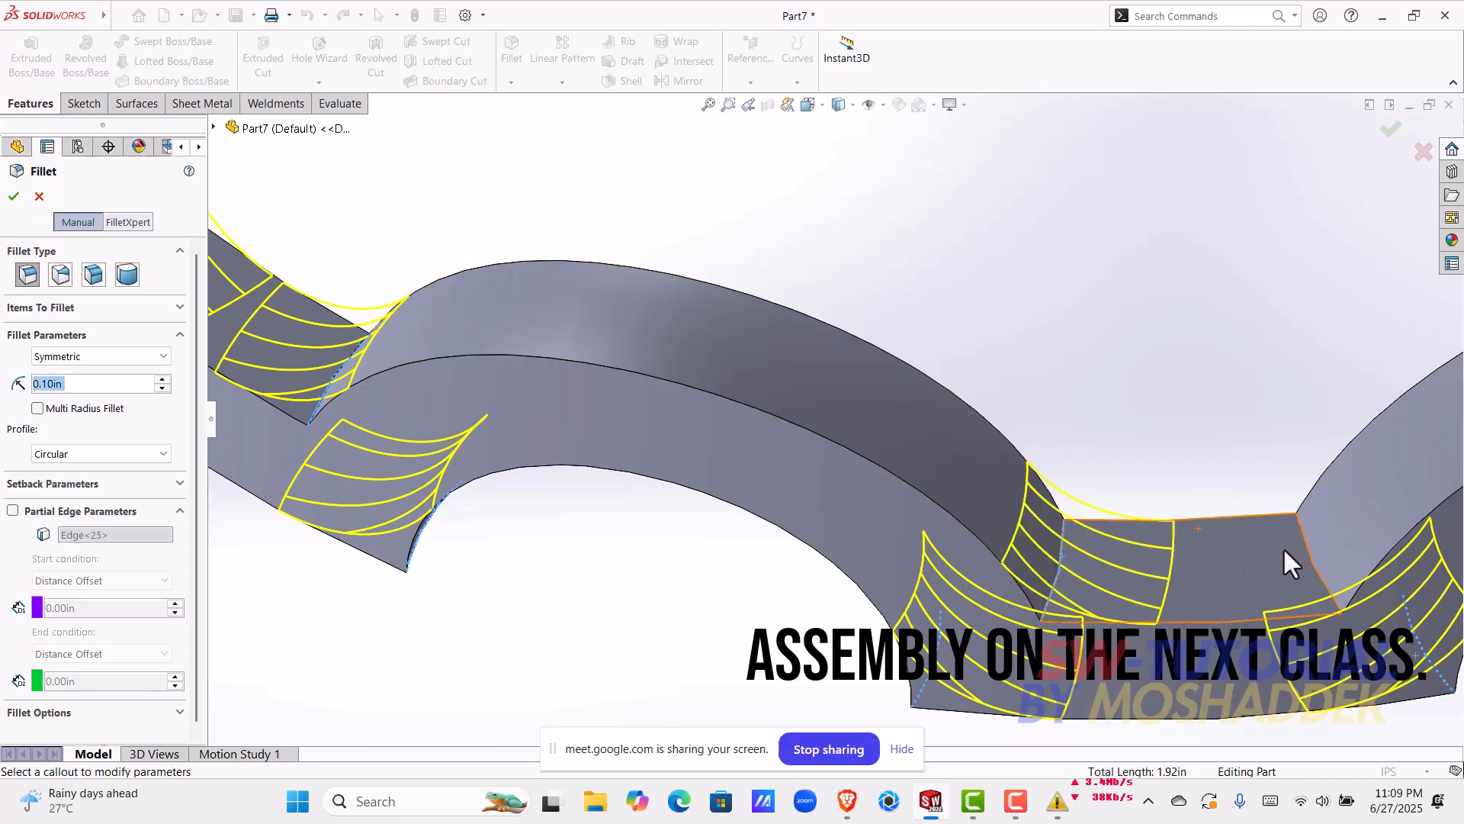
{"action": "left_click", "coordinate": [1304, 542]}
Step: Add four further back-side corner edges on the next two segments to the fillet selection
{"action": "scroll", "coordinate": [1303, 542], "scroll_direction": "up", "scroll_amount": 4}
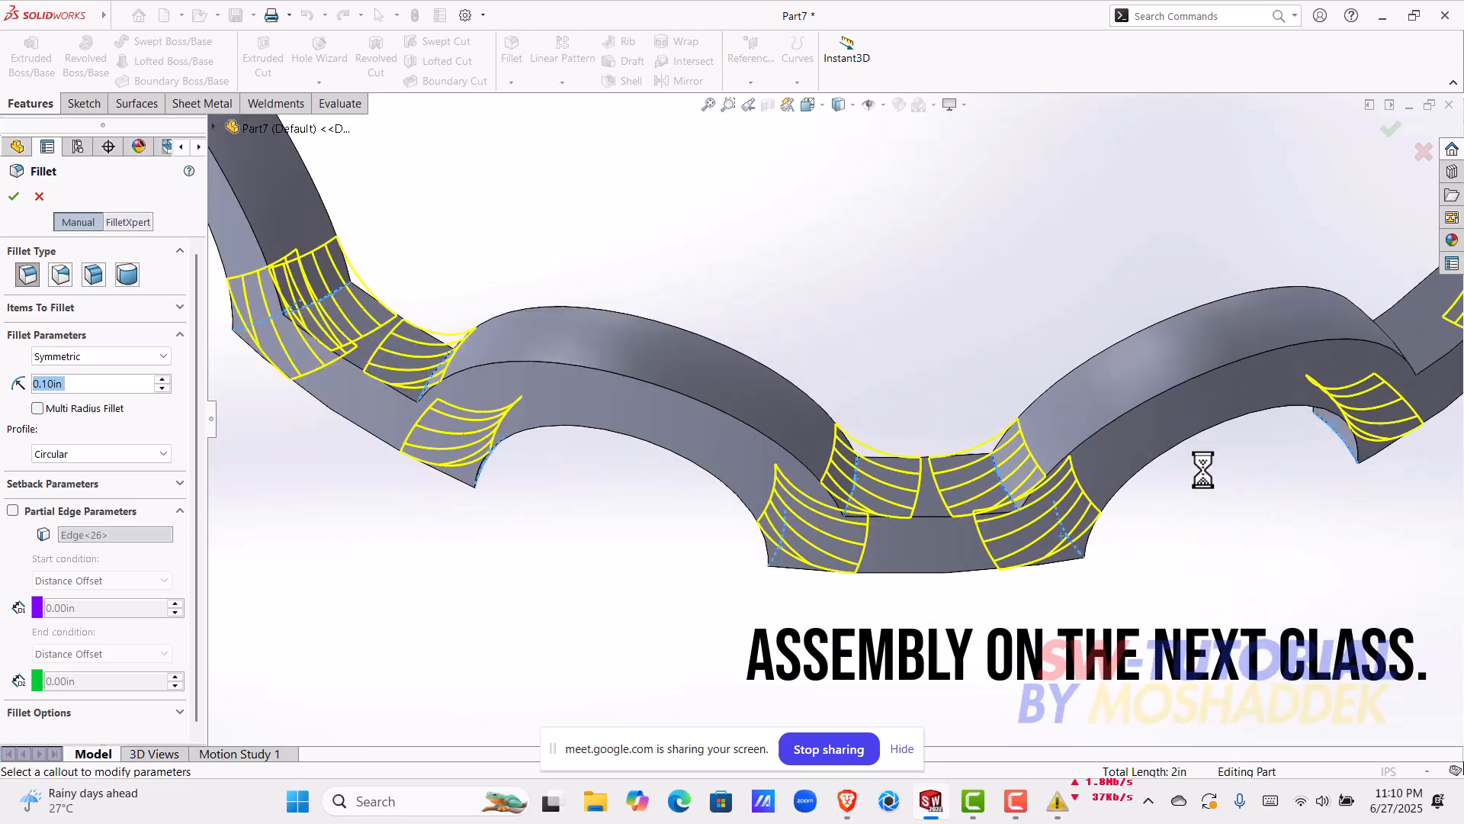
{"action": "scroll", "coordinate": [1210, 382], "scroll_direction": "down", "scroll_amount": 5}
{"action": "middle_click_drag", "start_coordinate": [902, 379], "coordinate": [758, 450]}
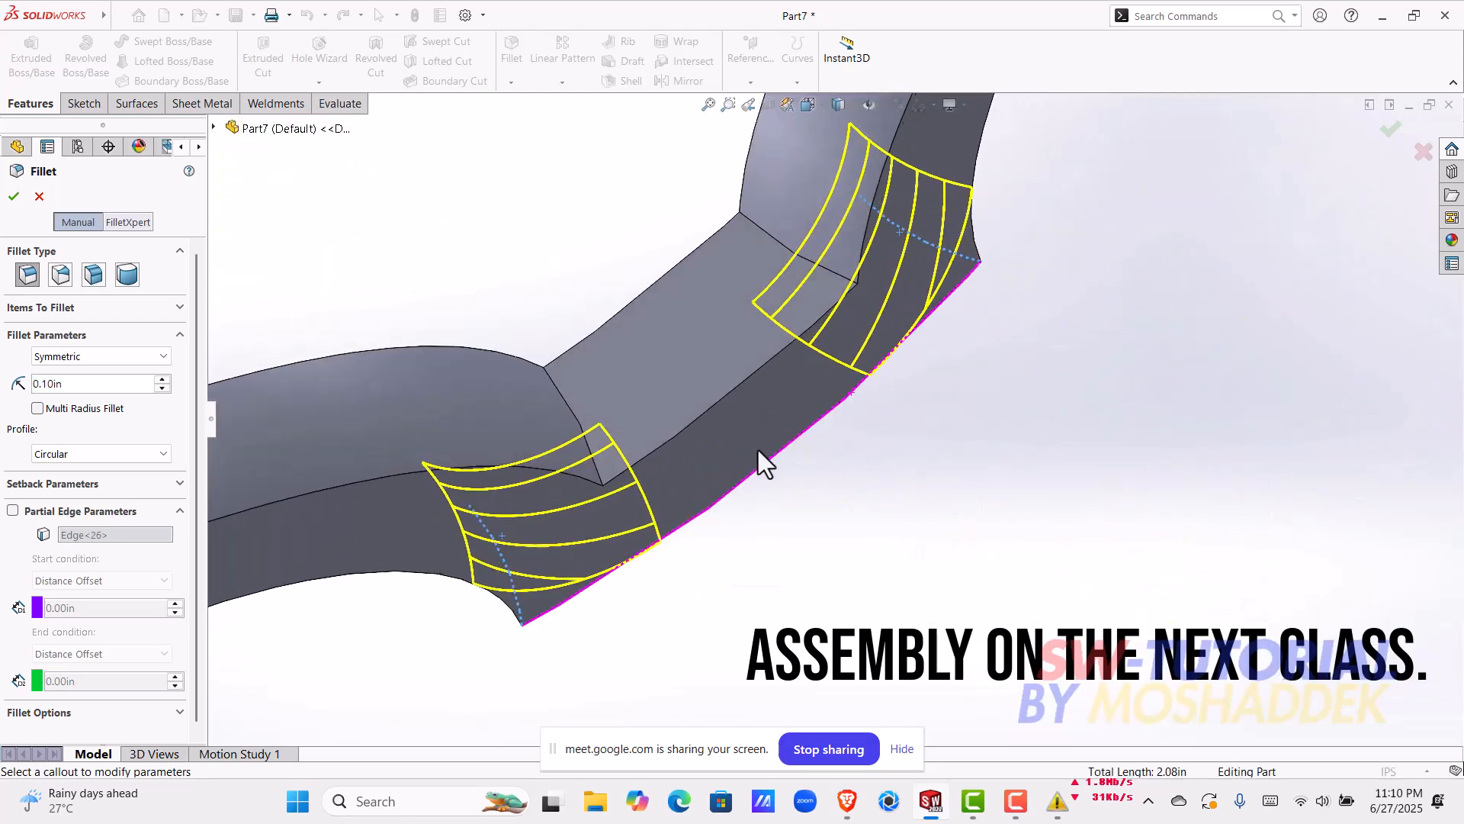
{"action": "left_click", "coordinate": [565, 400]}
{"action": "left_click", "coordinate": [766, 232]}
{"action": "scroll", "coordinate": [851, 334], "scroll_direction": "up", "scroll_amount": 5}
{"action": "middle_click_drag", "start_coordinate": [853, 337], "coordinate": [837, 456]}
{"action": "scroll", "coordinate": [900, 341], "scroll_direction": "down", "scroll_amount": 3}
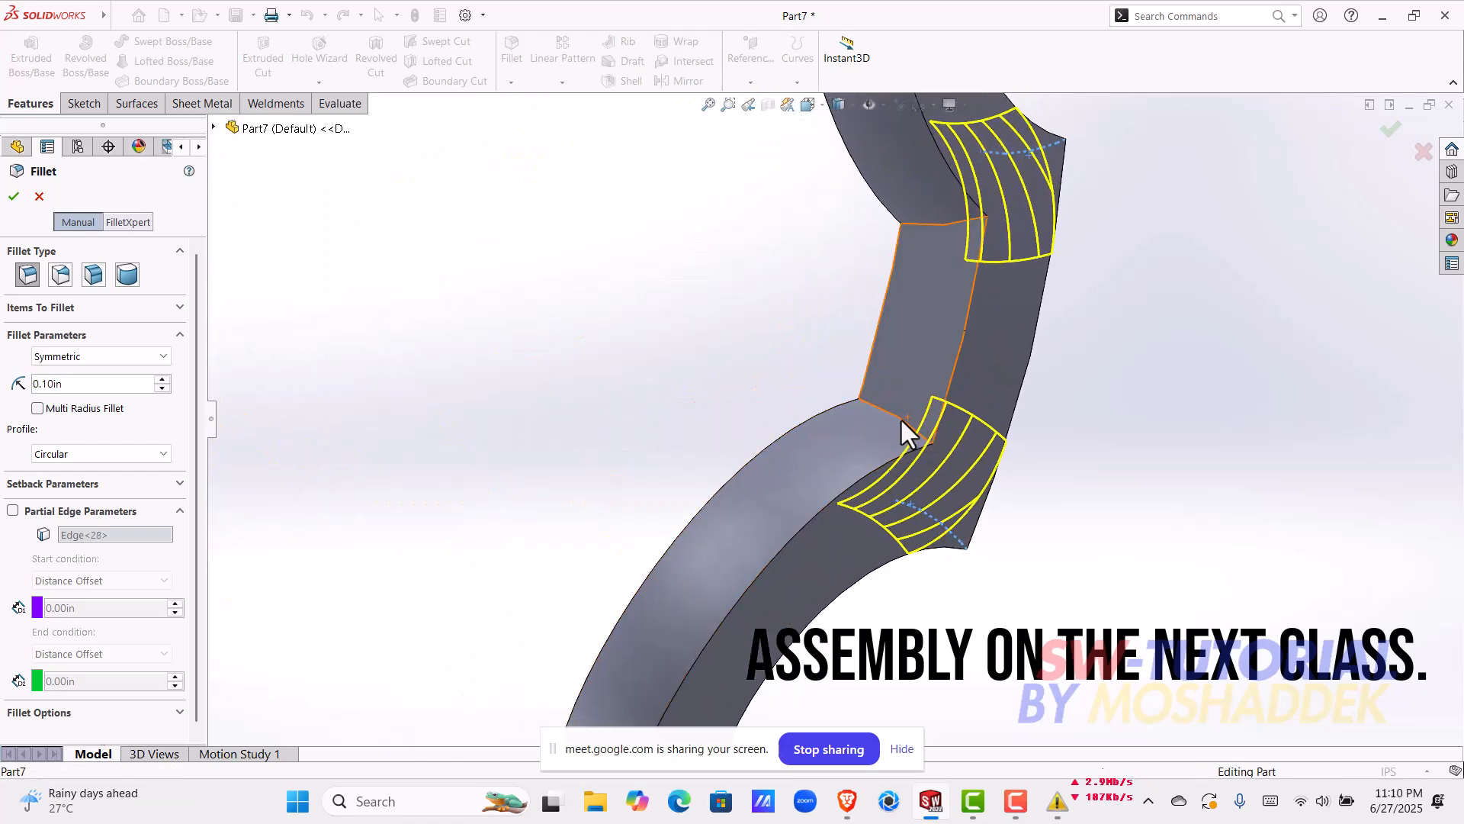
{"action": "left_click", "coordinate": [901, 419]}
{"action": "scroll", "coordinate": [900, 418], "scroll_direction": "up", "scroll_amount": 3}
{"action": "middle_click_drag", "start_coordinate": [900, 416], "coordinate": [816, 242]}
{"action": "scroll", "coordinate": [970, 300], "scroll_direction": "down", "scroll_amount": 3}
{"action": "middle_click_drag", "start_coordinate": [970, 301], "coordinate": [838, 404]}
{"action": "scroll", "coordinate": [964, 357], "scroll_direction": "up", "scroll_amount": 3}
{"action": "scroll", "coordinate": [900, 374], "scroll_direction": "down", "scroll_amount": 3}
{"action": "left_click", "coordinate": [850, 406]}
Step: Add the final two back-side corner edges and complete the 0.10 in fillet on the cage
{"action": "scroll", "coordinate": [848, 404], "scroll_direction": "up", "scroll_amount": 5}
{"action": "scroll", "coordinate": [764, 330], "scroll_direction": "down", "scroll_amount": 2}
{"action": "scroll", "coordinate": [775, 398], "scroll_direction": "down", "scroll_amount": 8}
{"action": "middle_click_drag", "start_coordinate": [841, 455], "coordinate": [824, 400]}
{"action": "left_click", "coordinate": [819, 398]}
{"action": "scroll", "coordinate": [822, 406], "scroll_direction": "up", "scroll_amount": 4}
{"action": "scroll", "coordinate": [784, 409], "scroll_direction": "down", "scroll_amount": 2}
{"action": "left_click", "coordinate": [747, 329]}
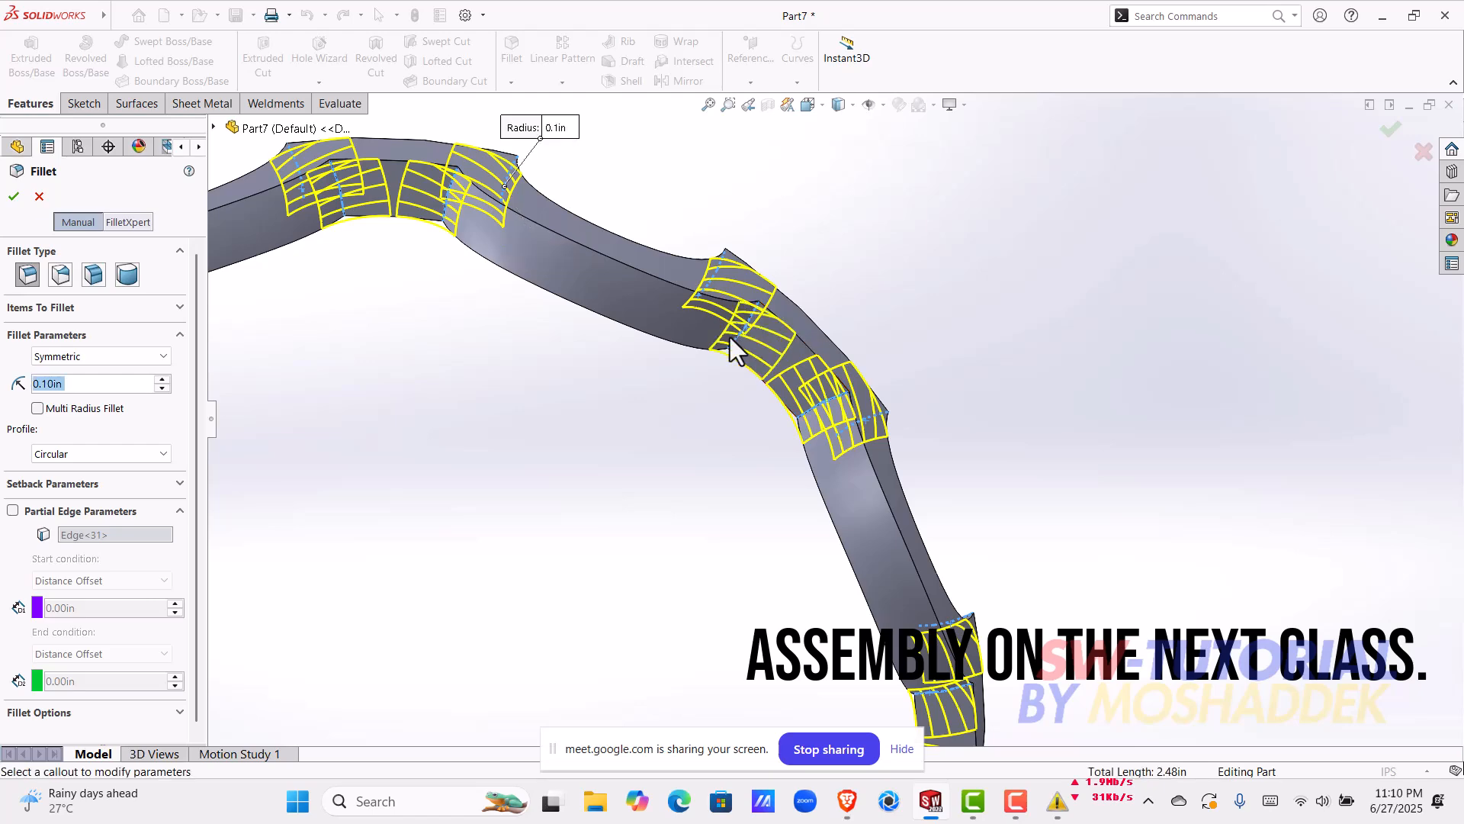
{"action": "scroll", "coordinate": [738, 341], "scroll_direction": "up", "scroll_amount": 4}
{"action": "middle_click_drag", "start_coordinate": [611, 356], "coordinate": [556, 484]}
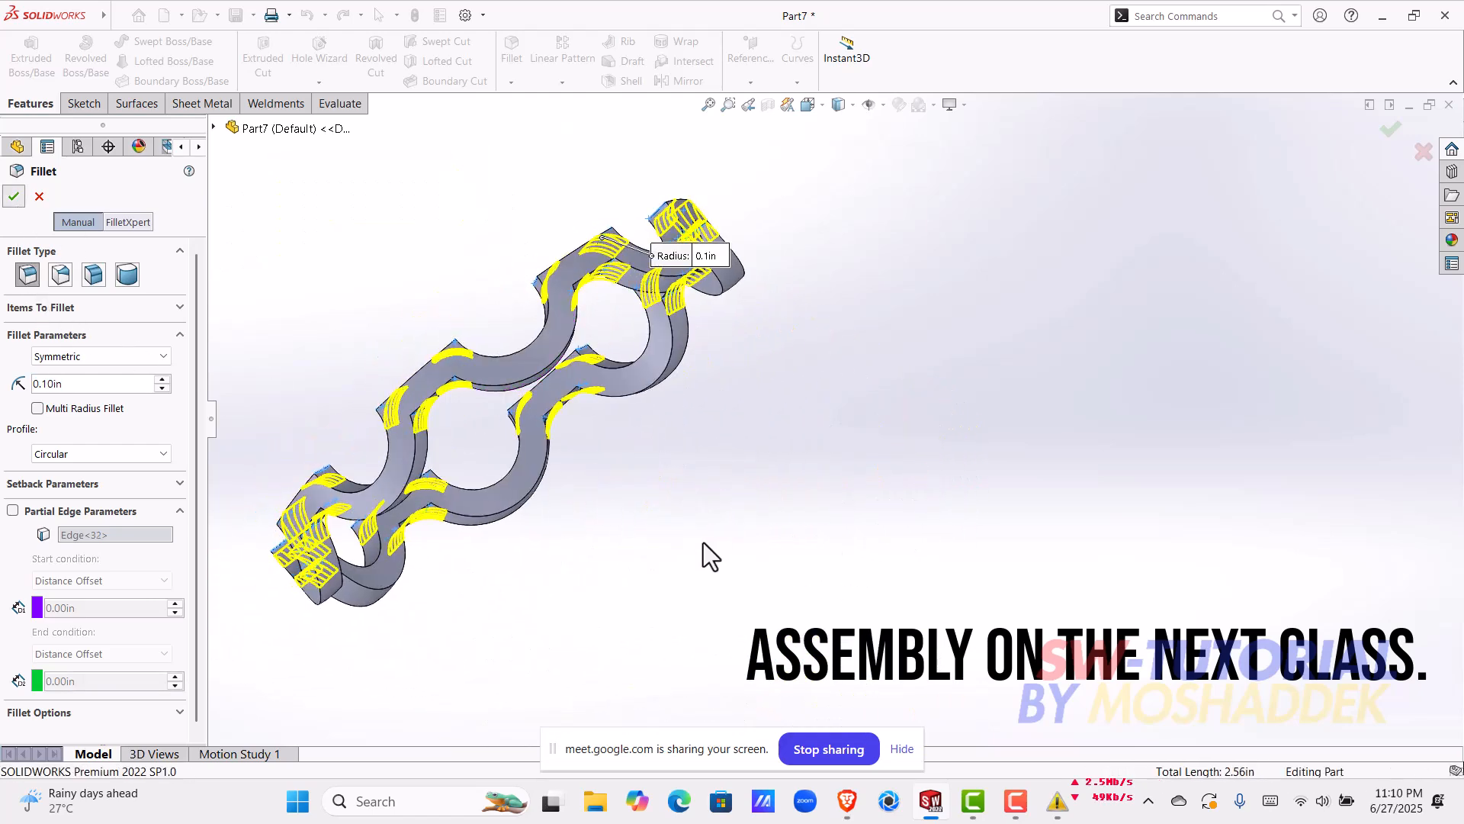
{"action": "mouse_move", "coordinate": [602, 532]}
{"action": "middle_mouse_down"}
{"action": "mouse_move", "coordinate": [610, 385]}
{"action": "mouse_move", "coordinate": [446, 418]}
{"action": "mouse_move", "coordinate": [506, 624]}
{"action": "mouse_move", "coordinate": [660, 478]}
{"action": "middle_mouse_up"}
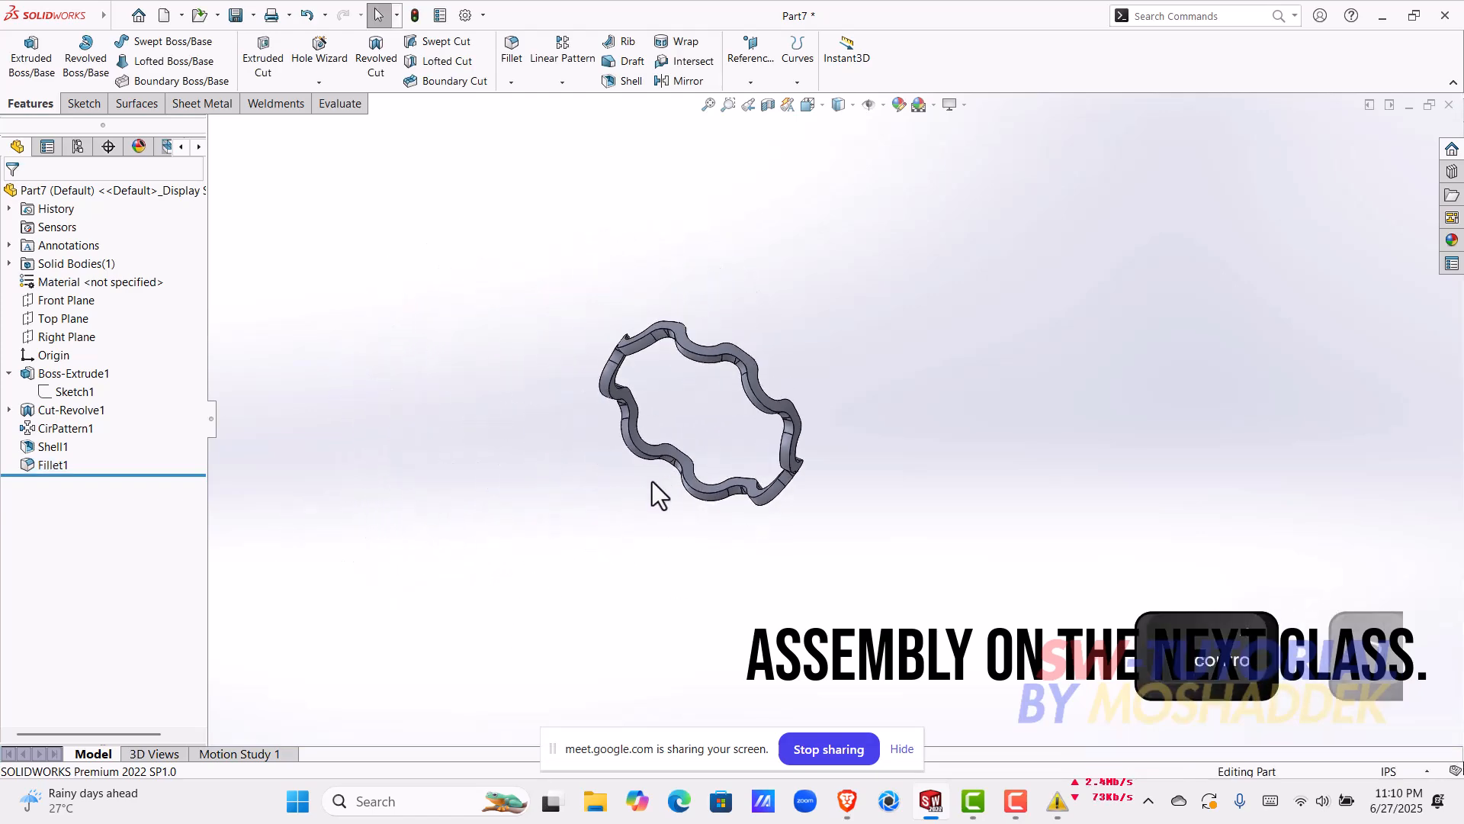
Step: Start saving the finished cage part in the ball bearing 1 folder
{"action": "key", "text": "ctrl+s"}
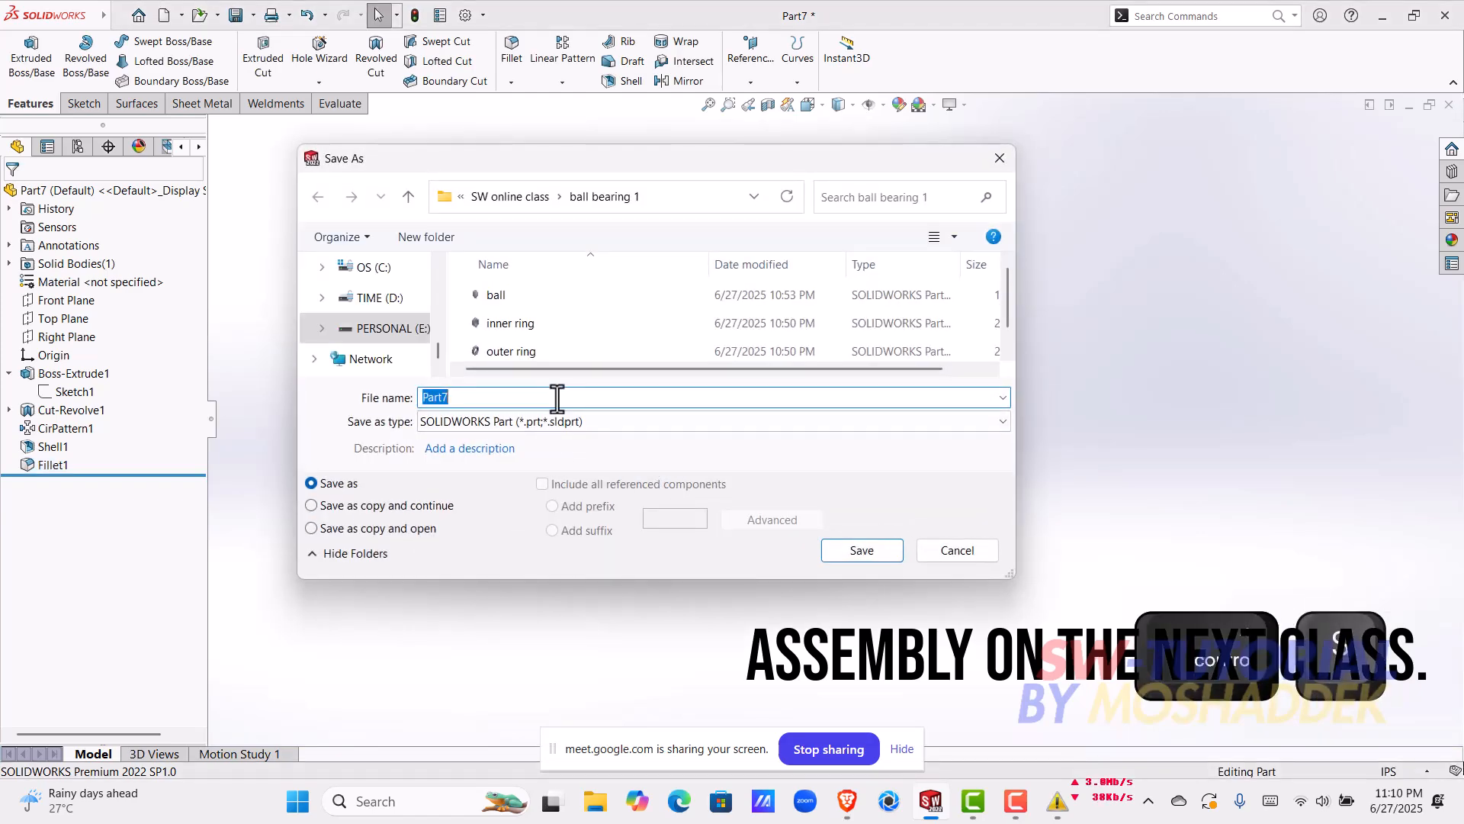